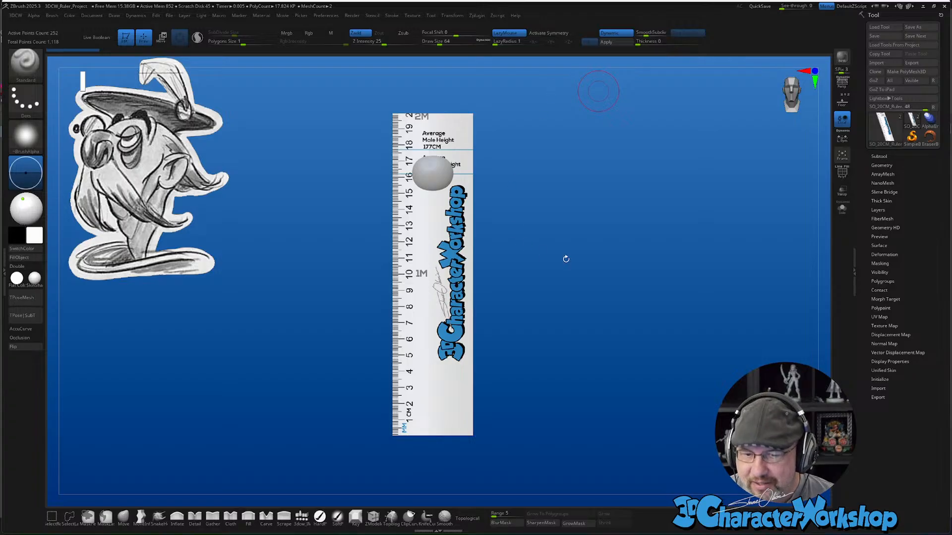
Make the PolySphere the active subtool and hide the 20 cm ruler
click(879, 157)
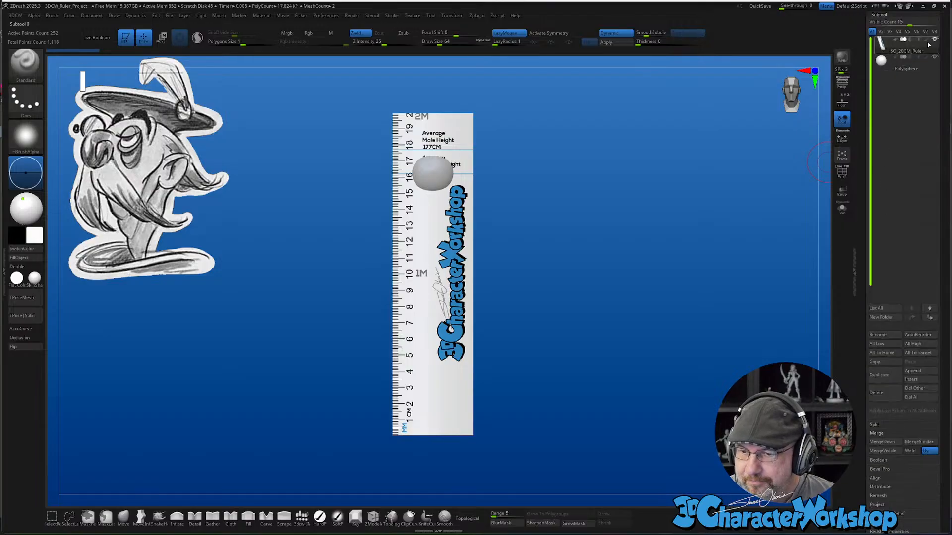
click(922, 58)
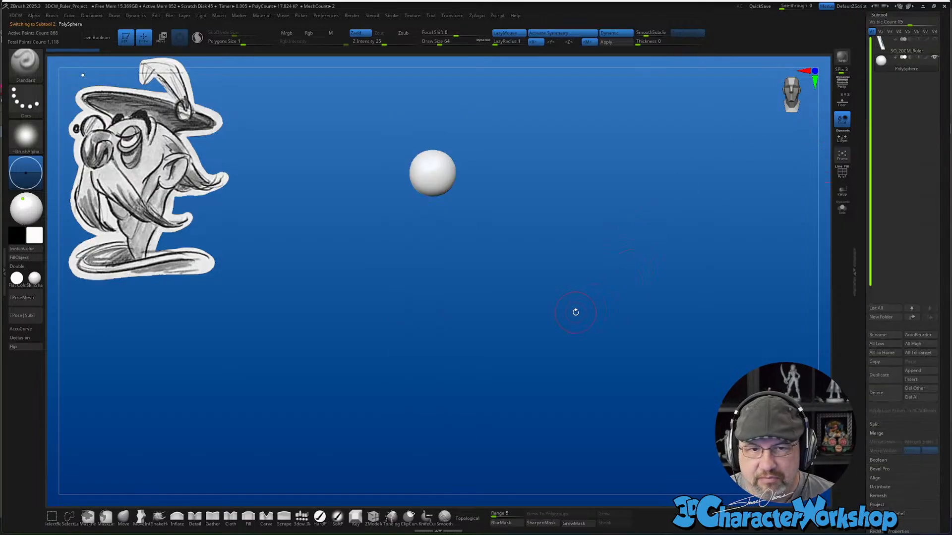
ctrl+right_drag(509, 241, 537, 393)
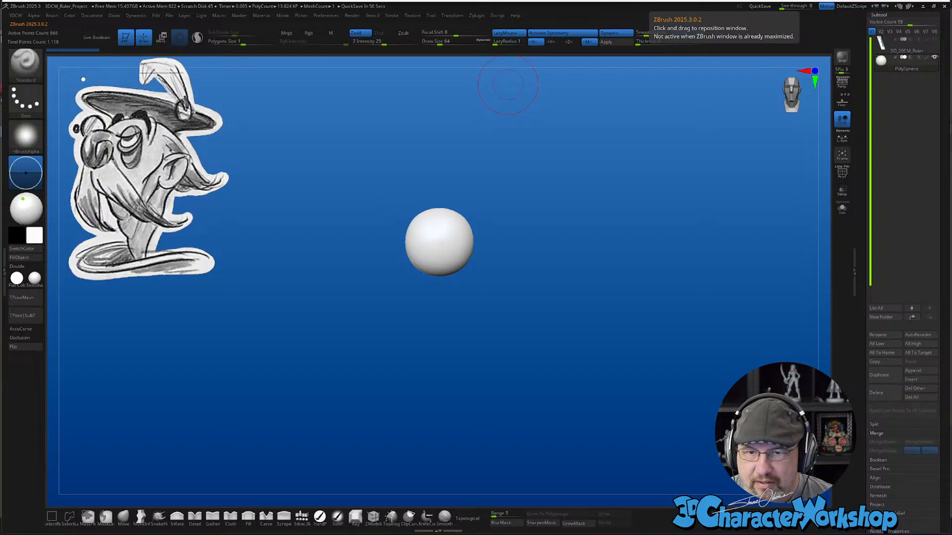
Switch to the browser and examine the Sir Giles image with the sandwich among the "the reluctant dragon knight" image results
drag(615, 0, 709, 52)
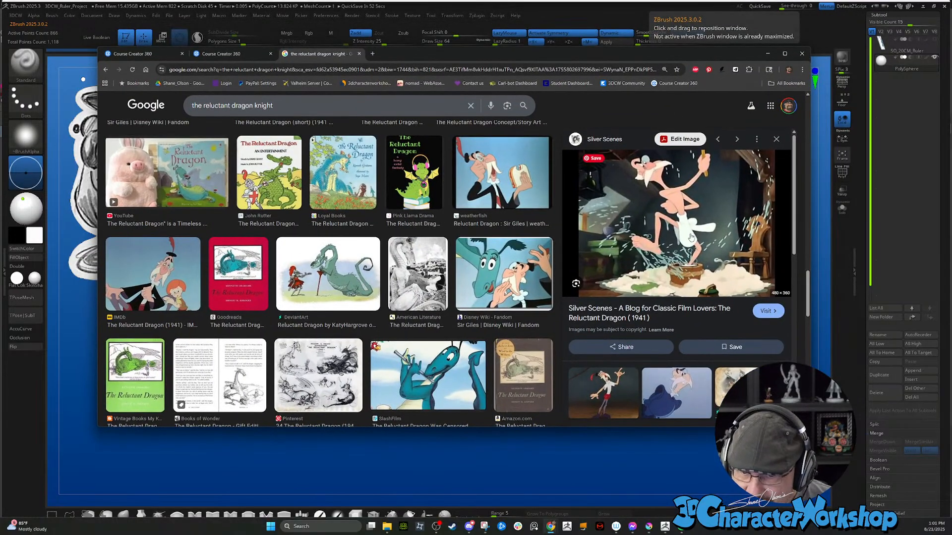
scroll(454, 199, up, 2)
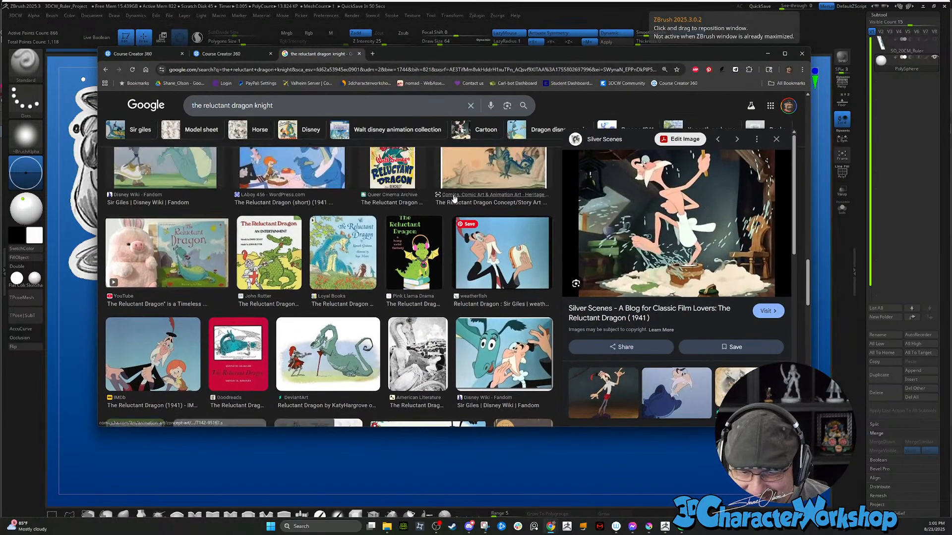
click(514, 273)
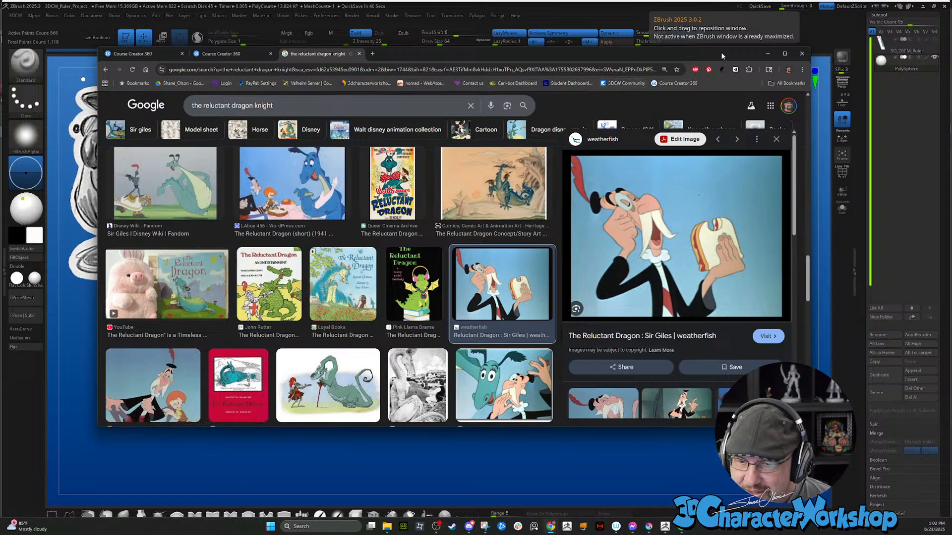
drag(721, 55, 951, 0)
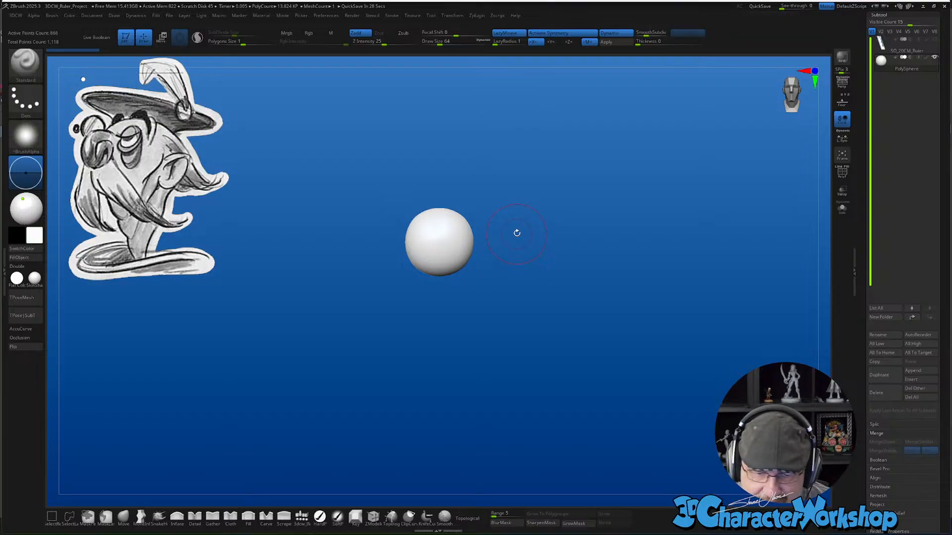
Switch to the Snipping Tool and examine the knight model sheet for The Reluctant Dragon
ctrl+right_drag(516, 233, 553, 224)
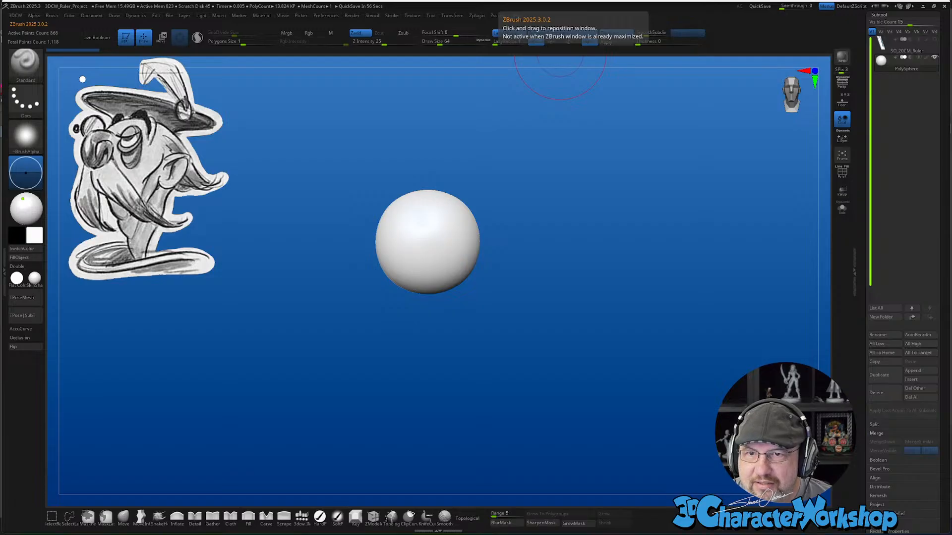
drag(537, 1, 501, 86)
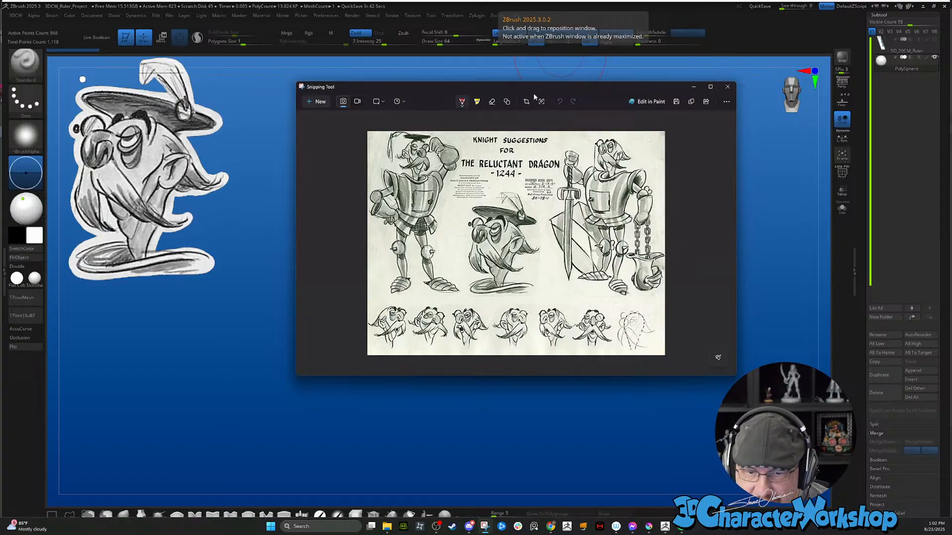
click(559, 70)
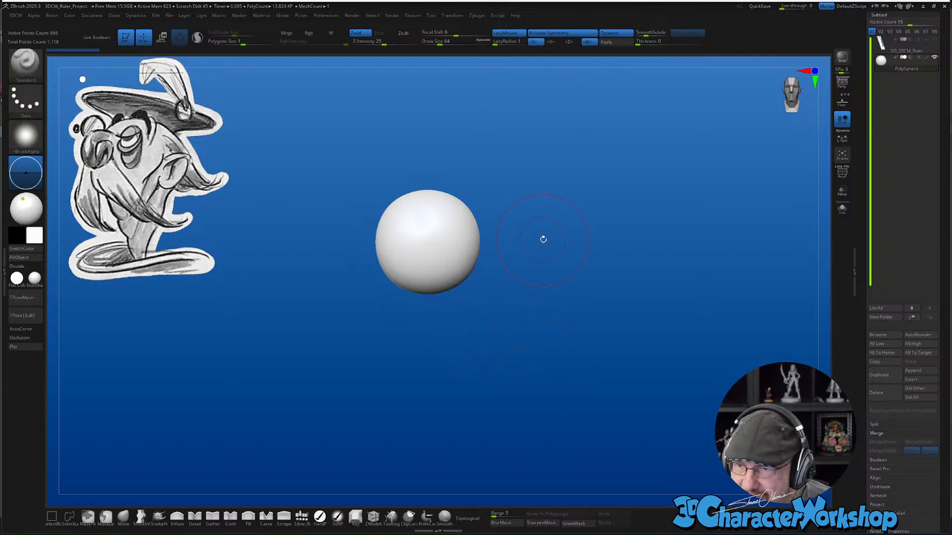
Pull the sphere's underside down into an elongated head shape using the MoveInfiniteDepth brush at a draw size of about 97
alt+drag(542, 237, 551, 237)
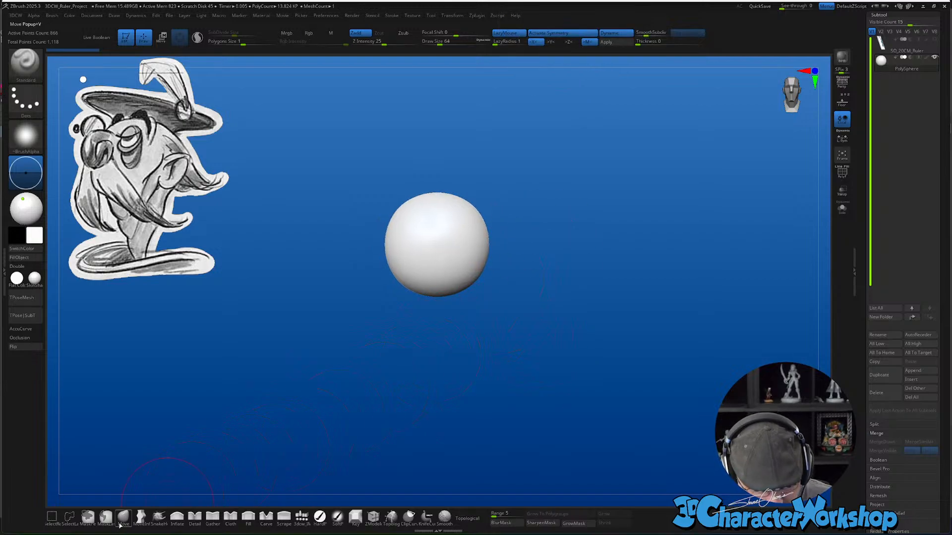
click(141, 517)
key(s)
click(293, 410)
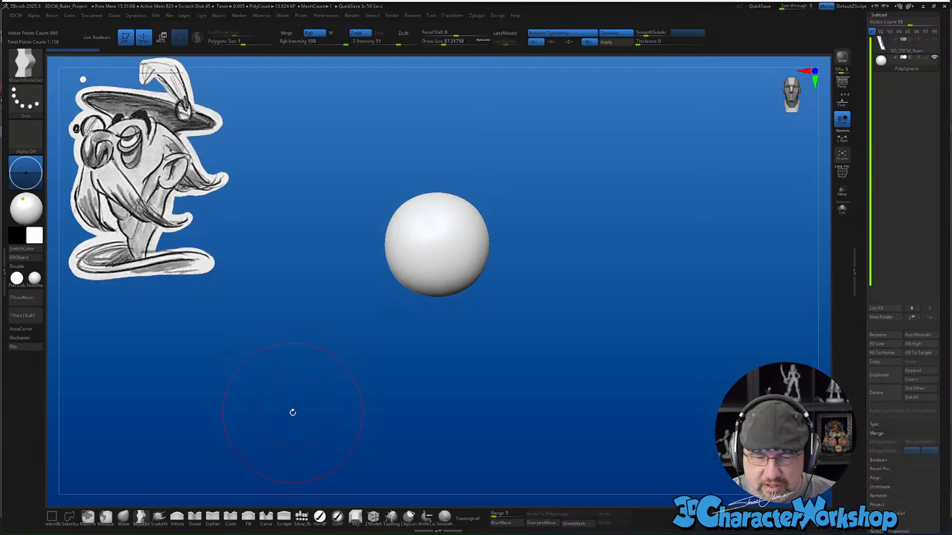
drag(482, 314, 459, 329)
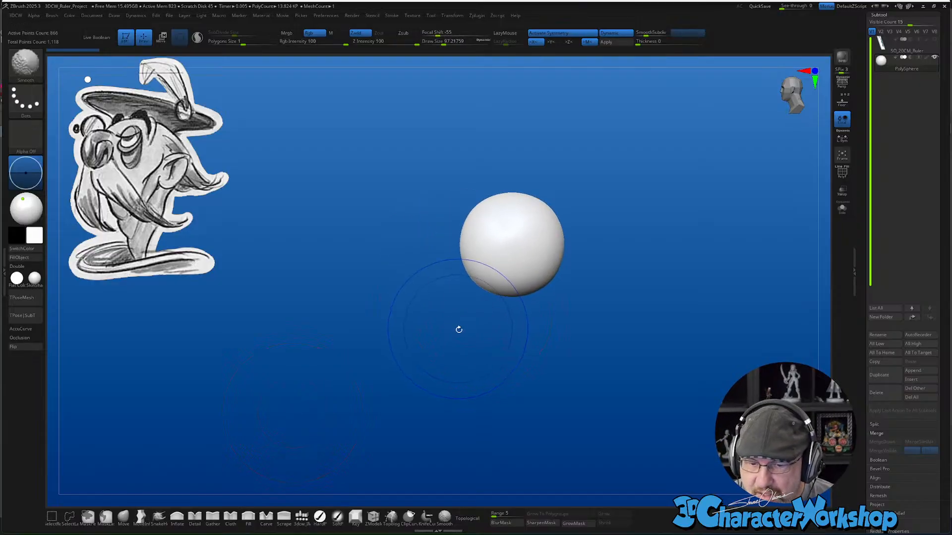
alt+drag(552, 341, 521, 347)
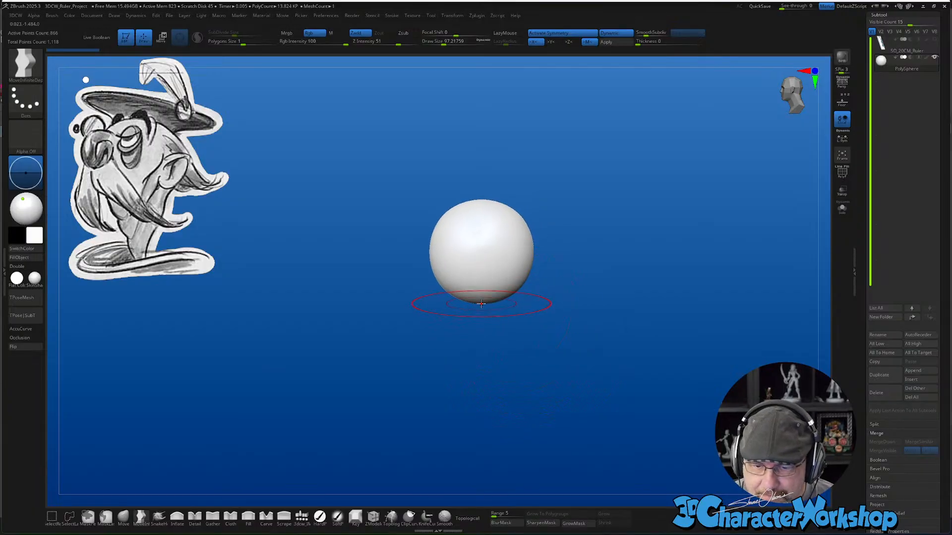
drag(481, 301, 480, 385)
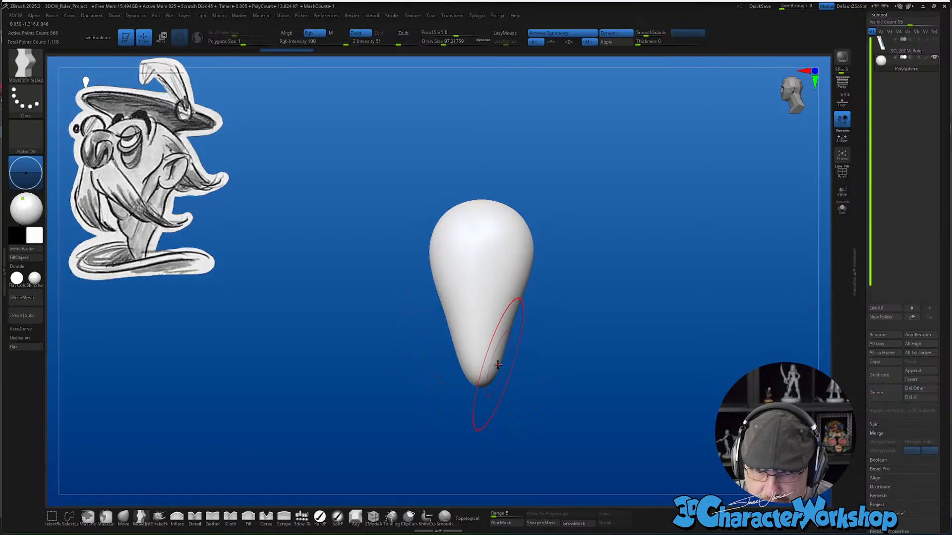
drag(504, 393, 532, 393)
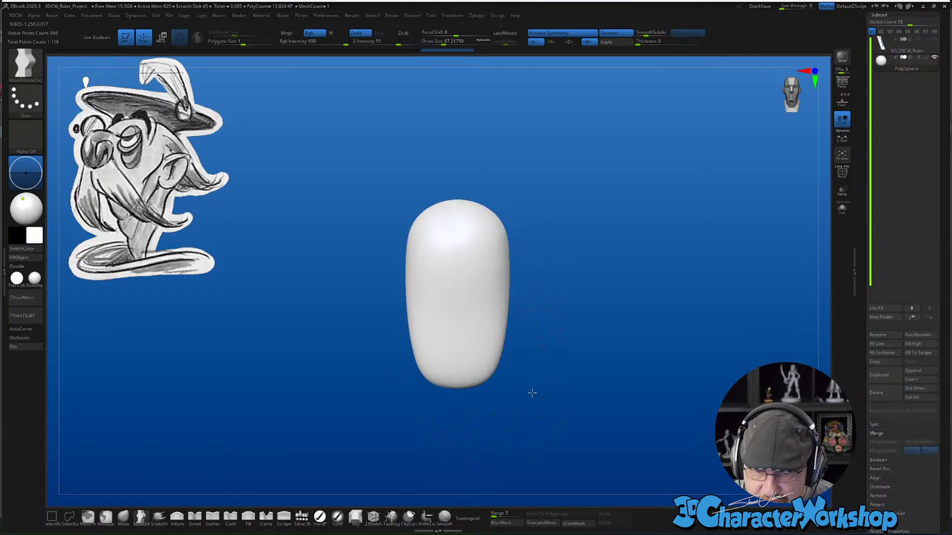
Narrow the lower half of the head from the front with the Move brush at draw size 112 and smooth it
click(123, 518)
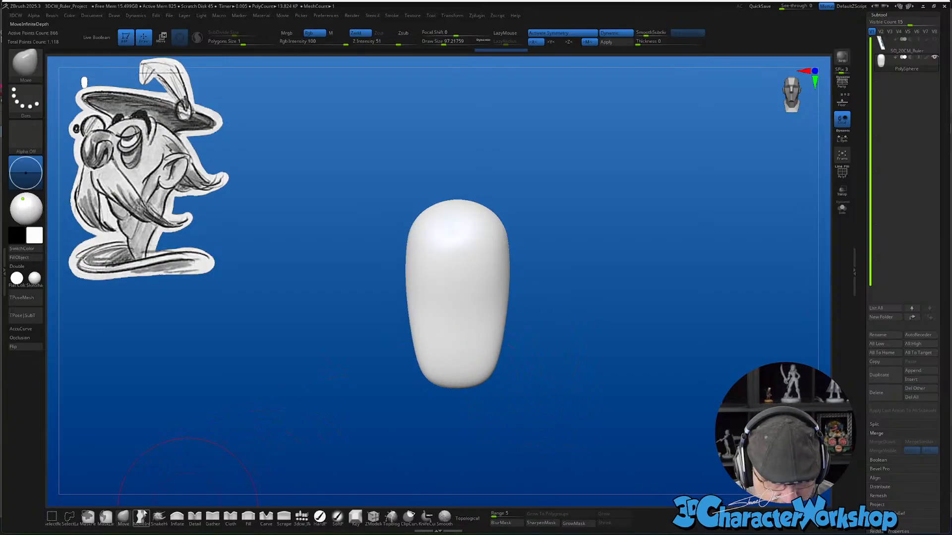
key(s)
drag(482, 340, 488, 340)
drag(498, 336, 480, 365)
shift+drag(483, 322, 480, 361)
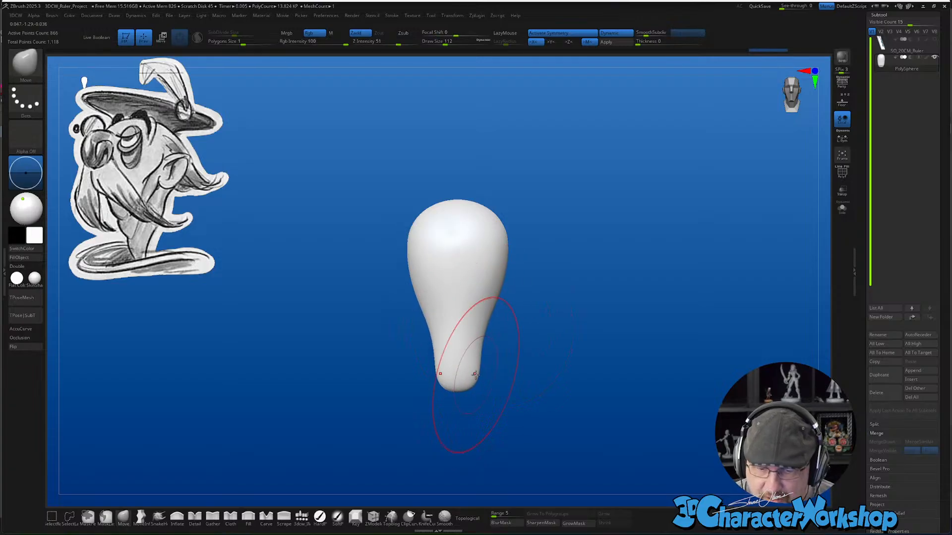
Smooth the lower taper in side view and try a Move adjustment at its lower end in front view
ctrl+right_drag(495, 347, 495, 374)
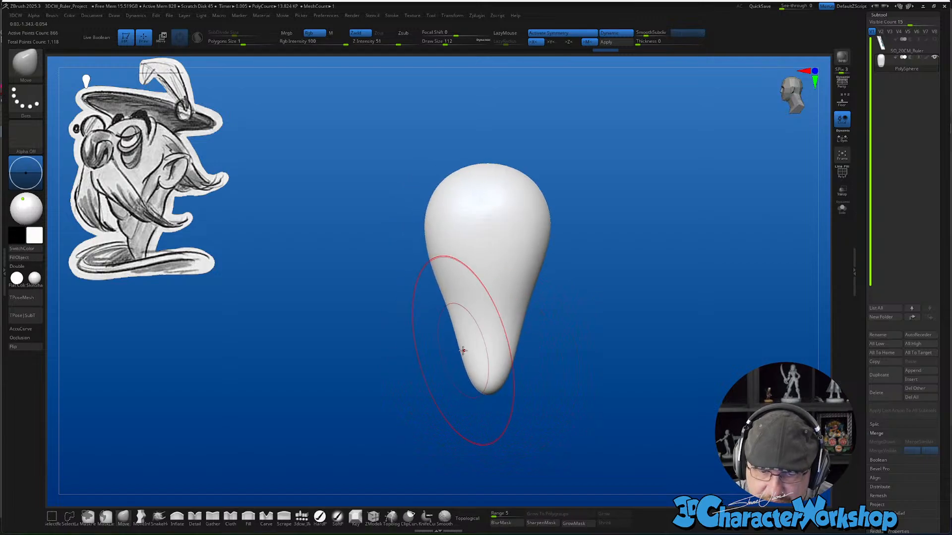
mouse_move(519, 346)
mouse_down()
mouse_move(504, 353)
mouse_move(507, 315)
mouse_up()
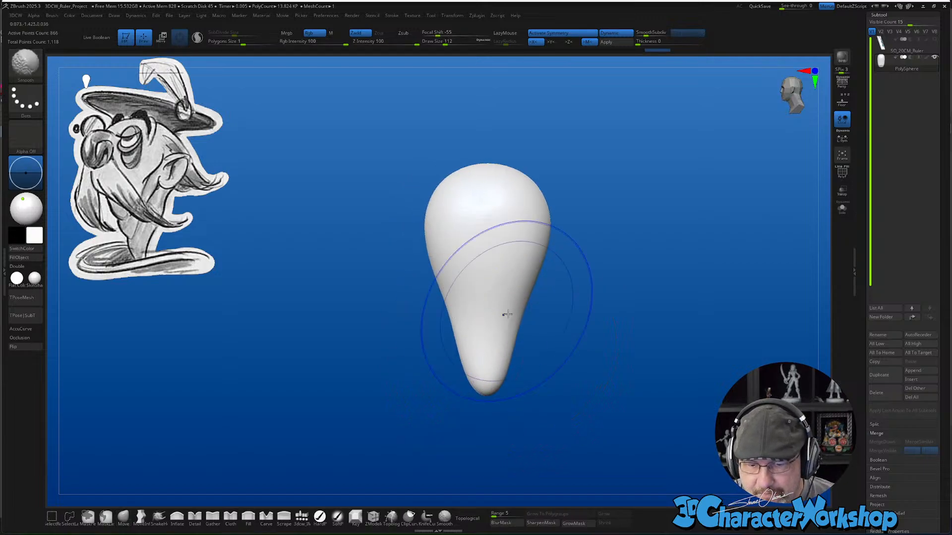
key(space)
click(521, 458)
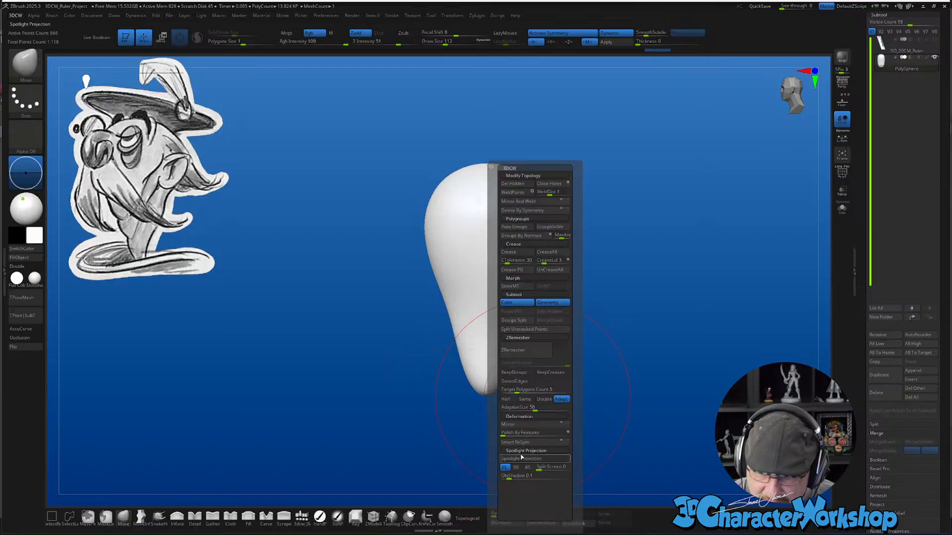
right_drag(605, 298, 548, 376)
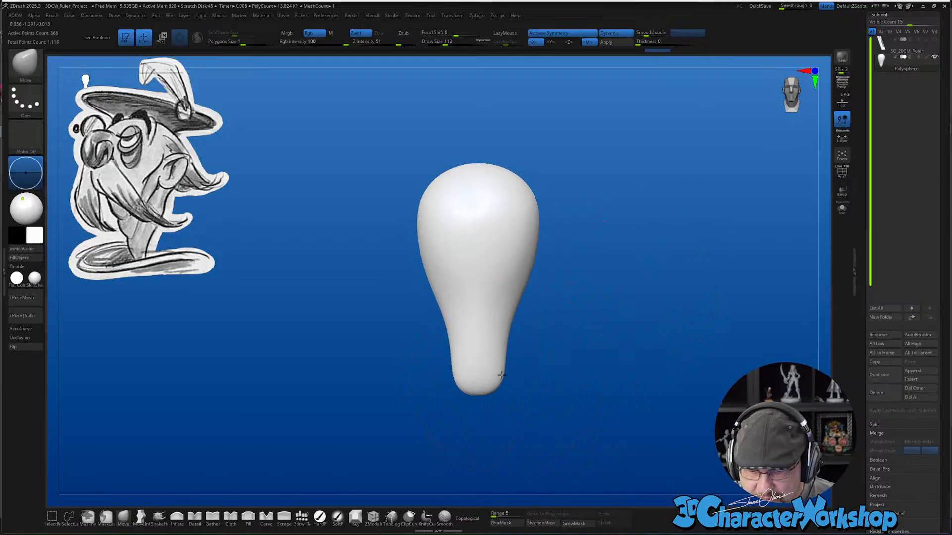
drag(501, 375, 501, 352)
key(ctrl+z)
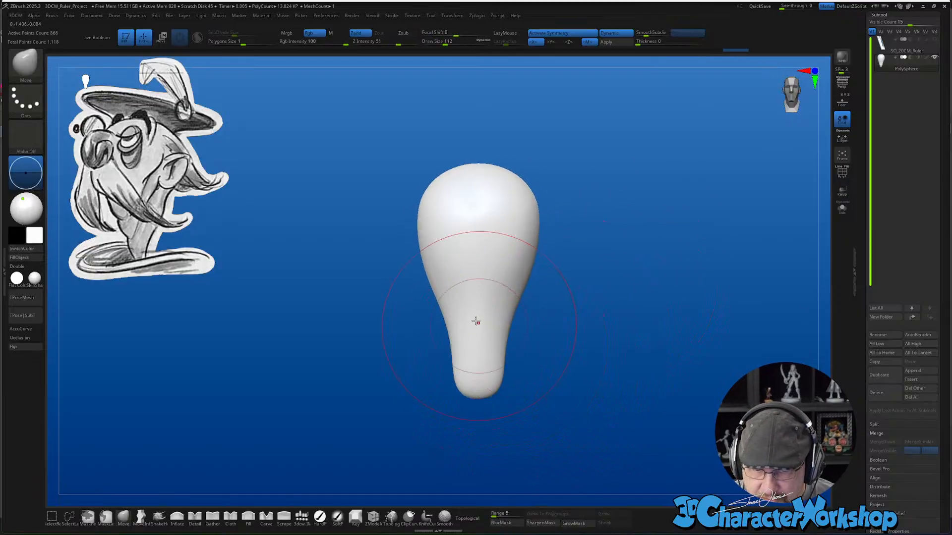
Set the Smooth brush's Z Intensity to 16 and gently smooth the head's lower end
click(380, 43)
text(16)
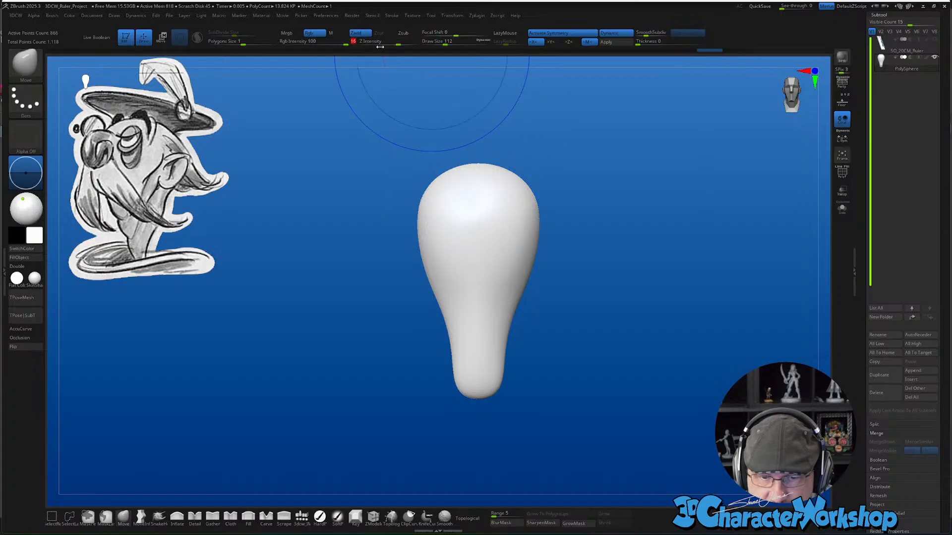
key(Return)
shift+drag(488, 367, 486, 408)
alt+right_drag(537, 355, 522, 351)
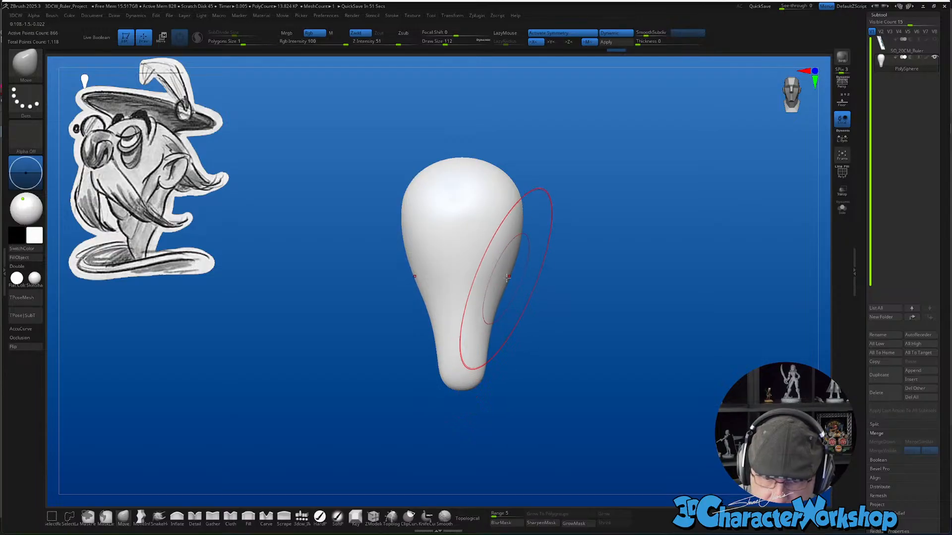
mouse_move(548, 346)
mouse_down()
mouse_move(587, 342)
mouse_move(512, 352)
mouse_move(501, 325)
mouse_up()
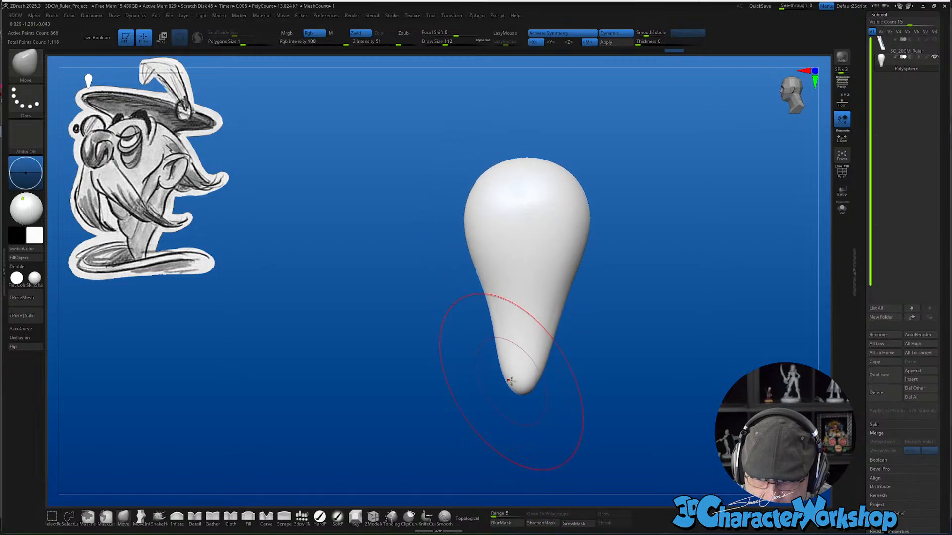
Show the head's polygon wireframe and apply its dynamic subdivision as real geometry
key(shift+f)
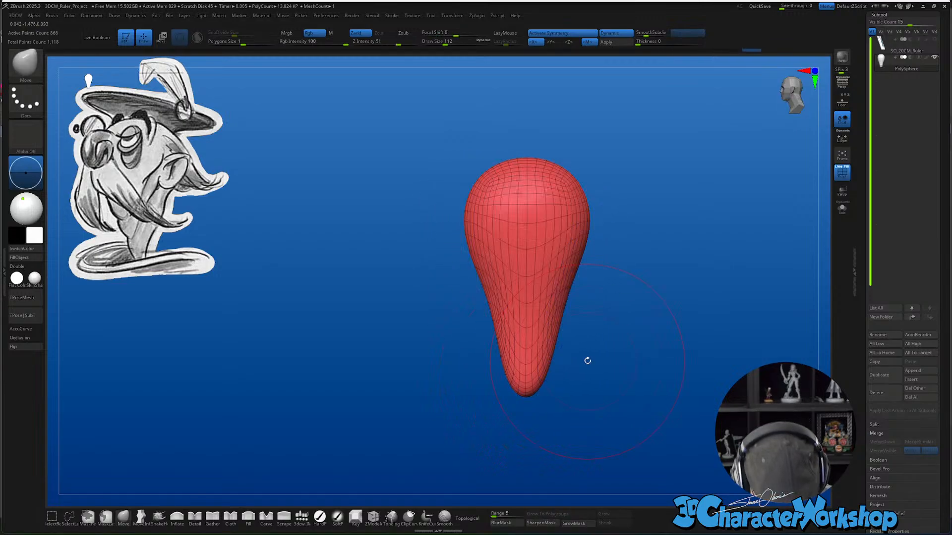
drag(586, 361, 609, 365)
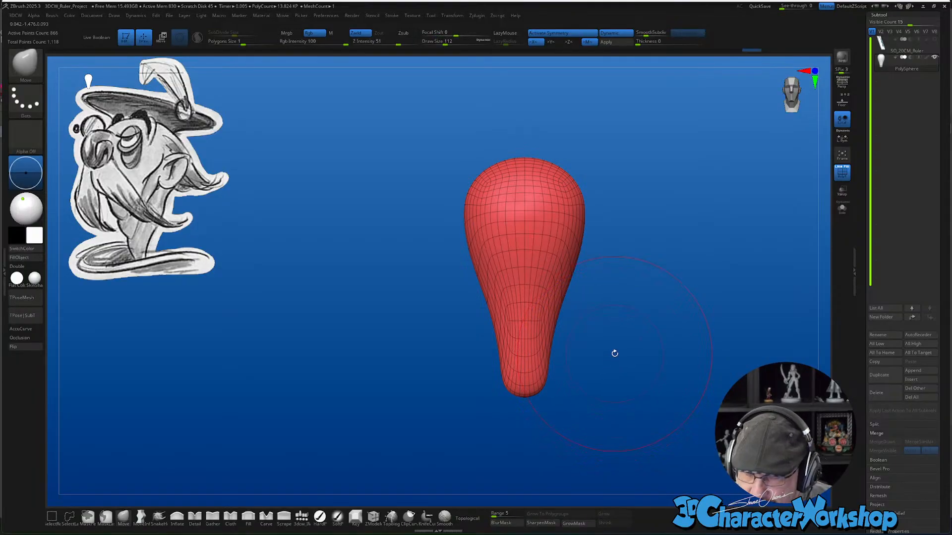
alt+drag(655, 251, 570, 253)
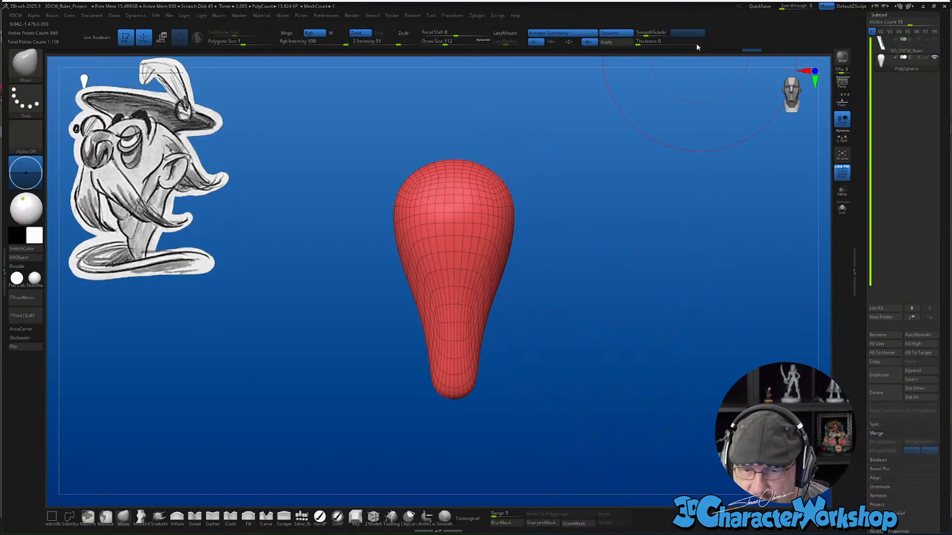
click(615, 33)
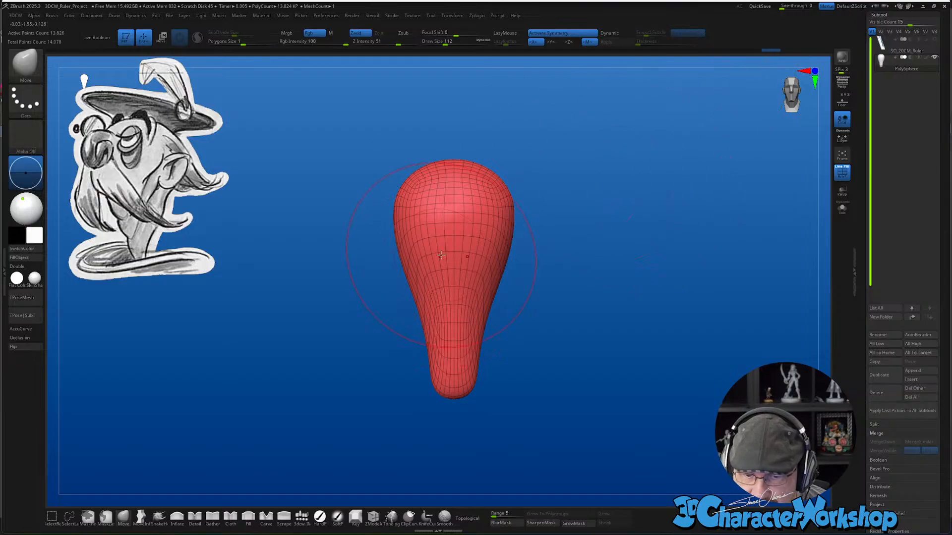
ZRemesh the head with the Same polygon count option and check the new topology from the side and front
key(1)
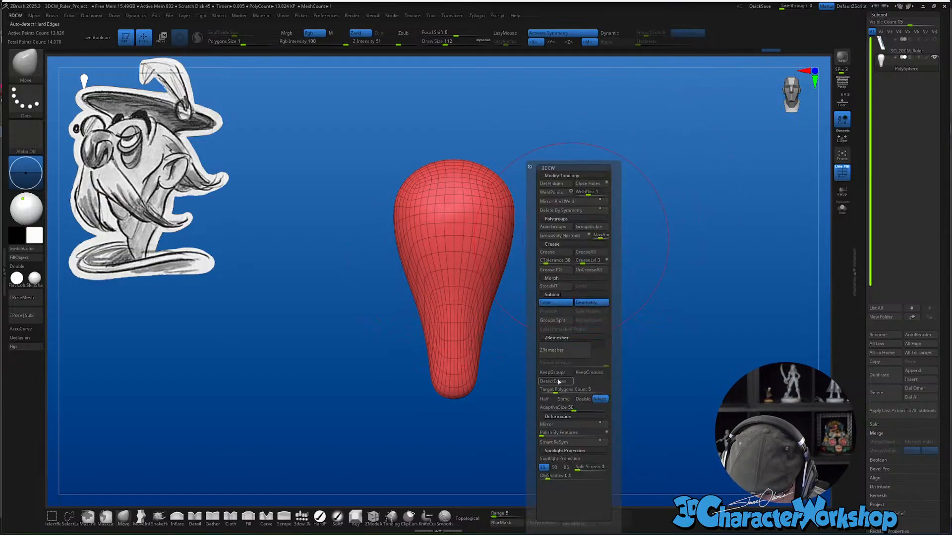
click(565, 399)
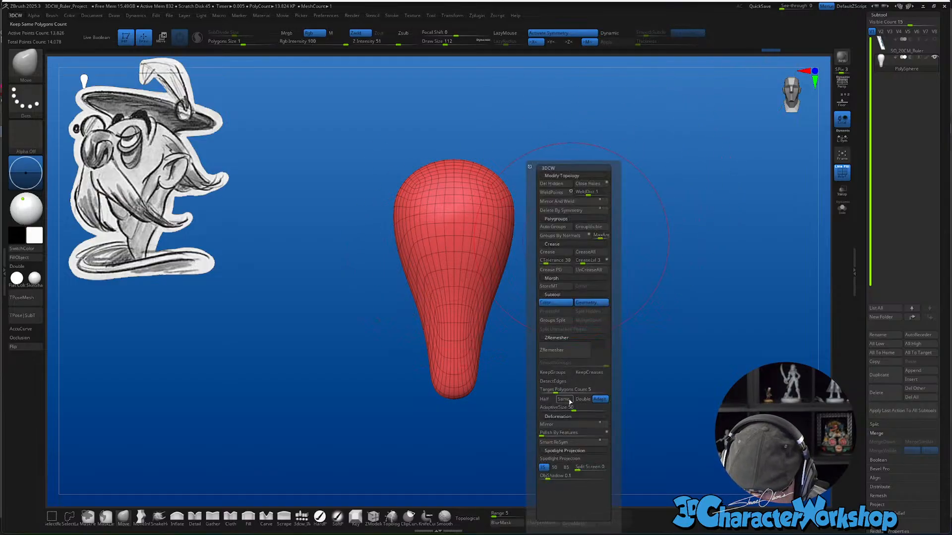
click(552, 351)
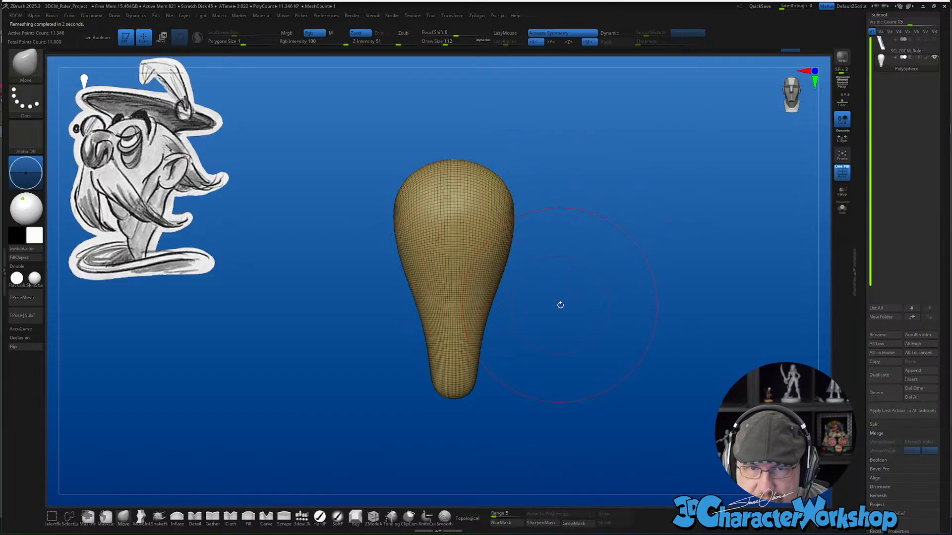
drag(605, 323, 540, 319)
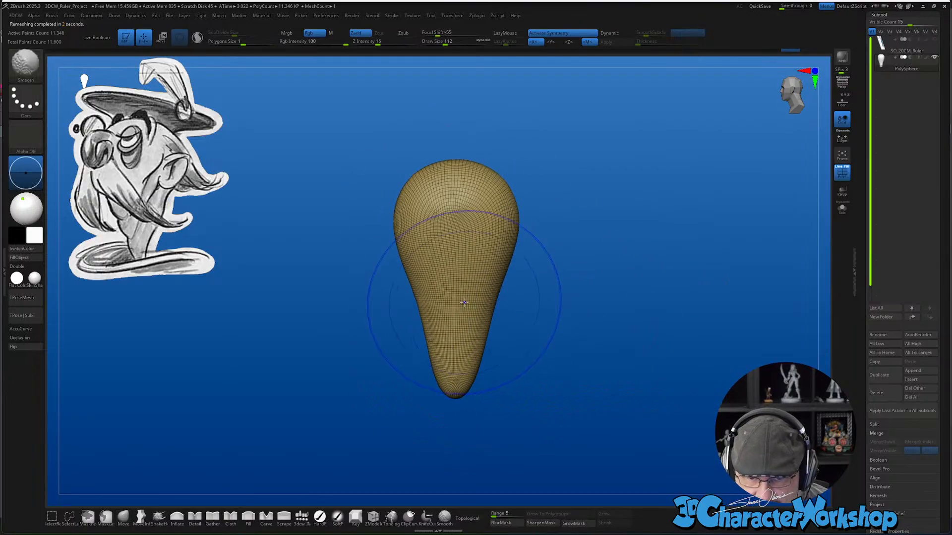
drag(573, 276, 597, 276)
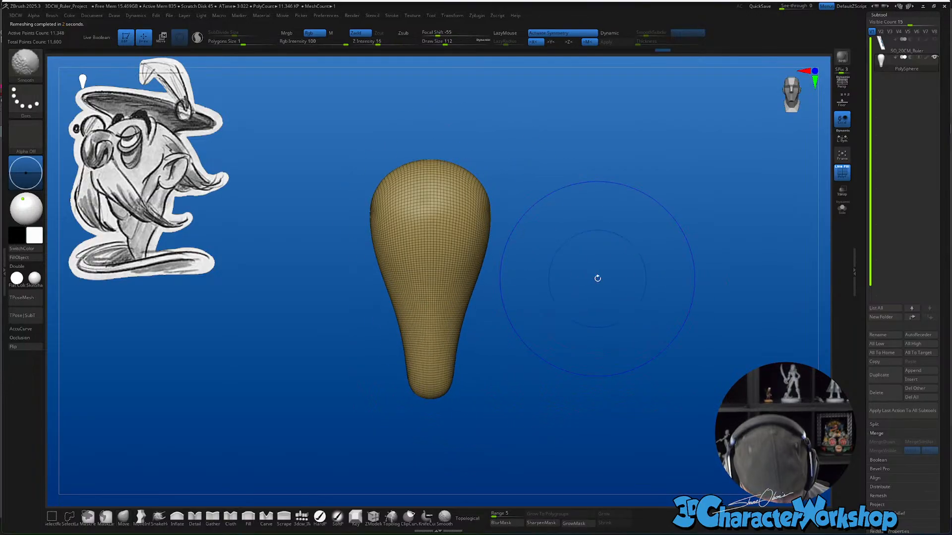
Hide the head's polygon wireframe and select the Move brush for reshaping the remeshed form
key(shift+f)
drag(614, 234, 583, 236)
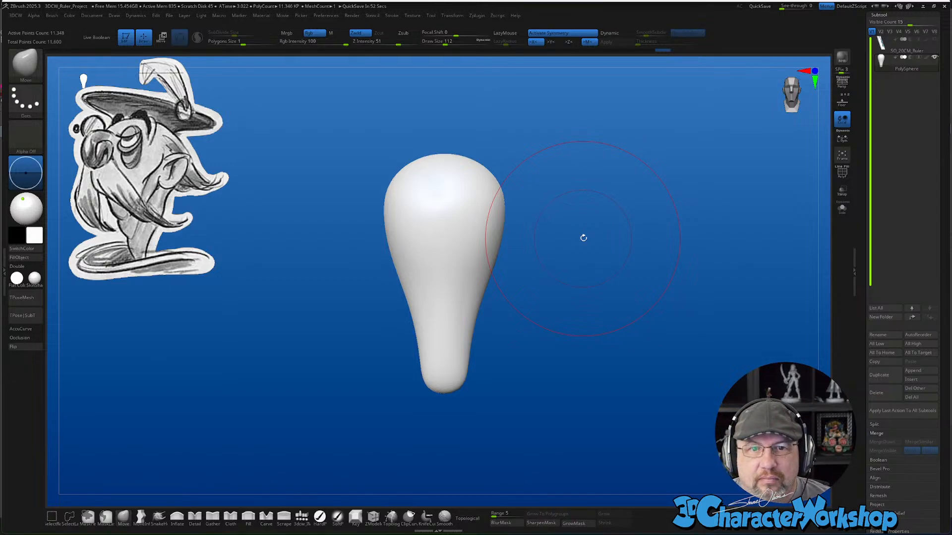
key(shift)
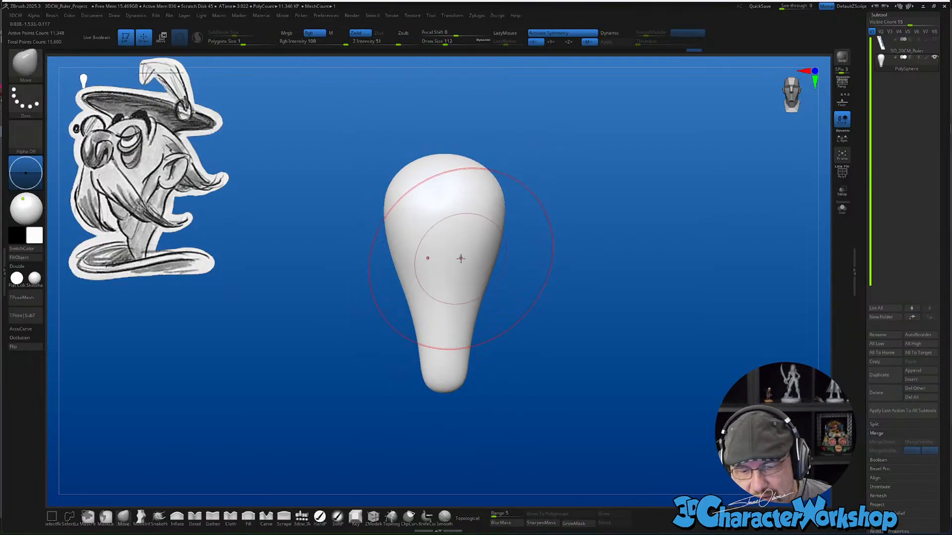
key(shift)
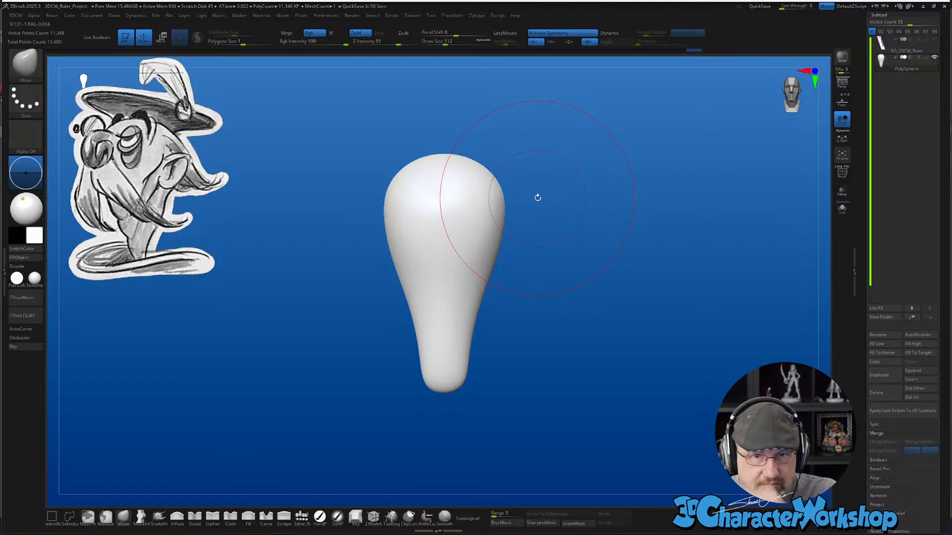
Slim the front and back of the lower taper in side view with the Move brush, setting Draw Size to about 101
mouse_move(622, 337)
mouse_down()
mouse_move(625, 309)
mouse_move(551, 280)
mouse_move(572, 264)
mouse_up()
drag(630, 313, 601, 314)
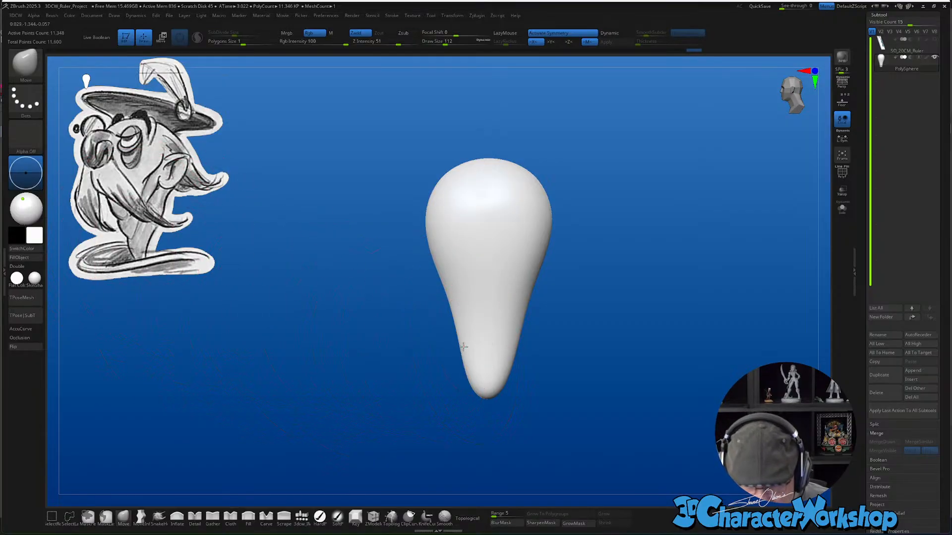
mouse_move(468, 349)
mouse_down()
mouse_move(511, 351)
mouse_move(512, 364)
mouse_move(480, 371)
mouse_move(486, 382)
mouse_move(515, 354)
mouse_up()
key(s)
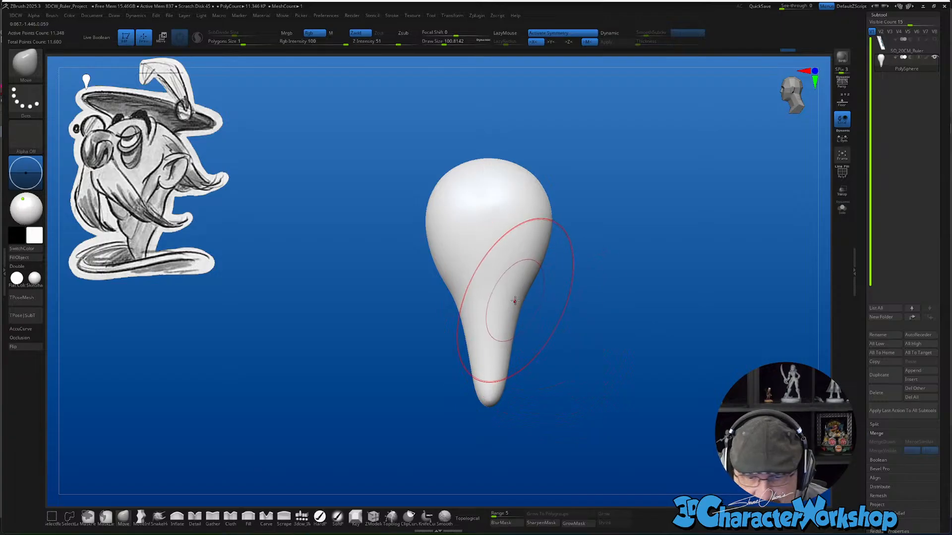
drag(514, 301, 521, 304)
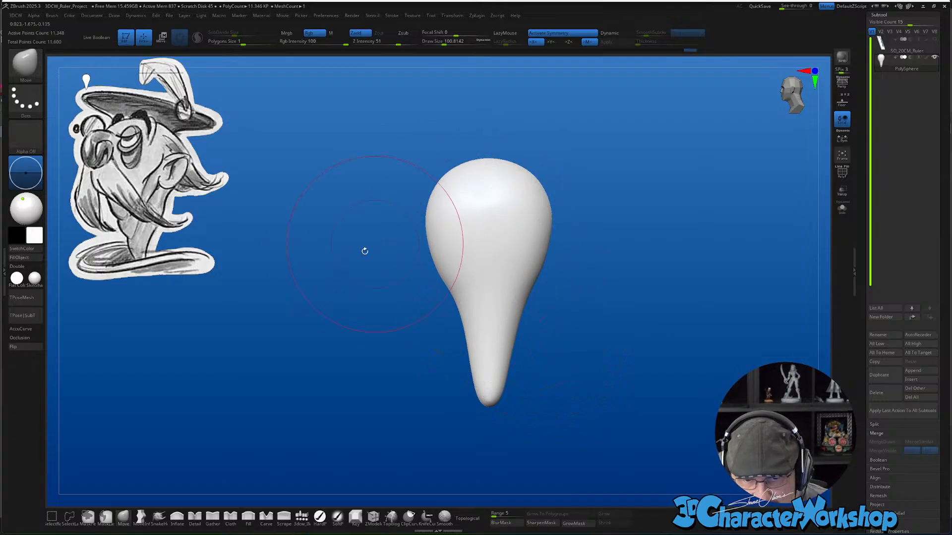
drag(292, 369, 340, 362)
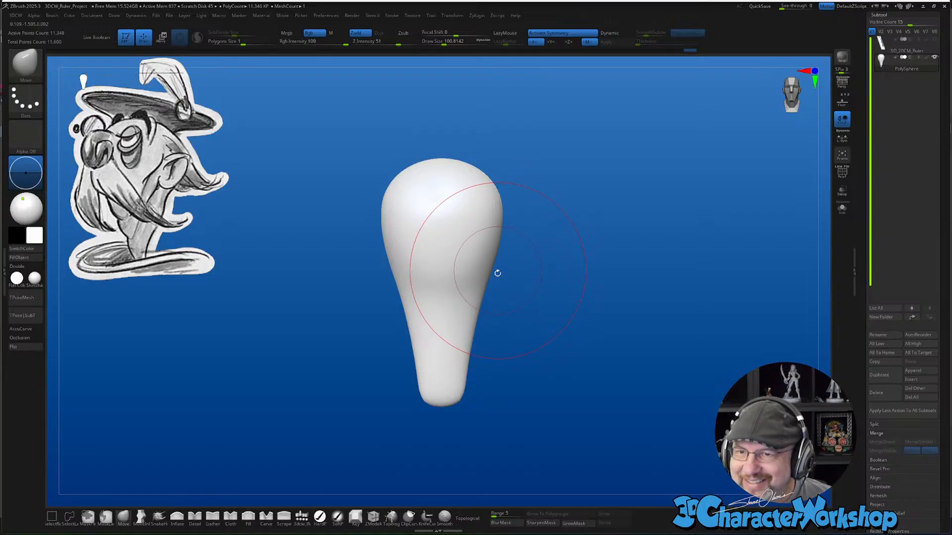
Set the Move brush's Draw Size to about 116 and refine the head's broad silhouette from front and side
drag(498, 273, 566, 324)
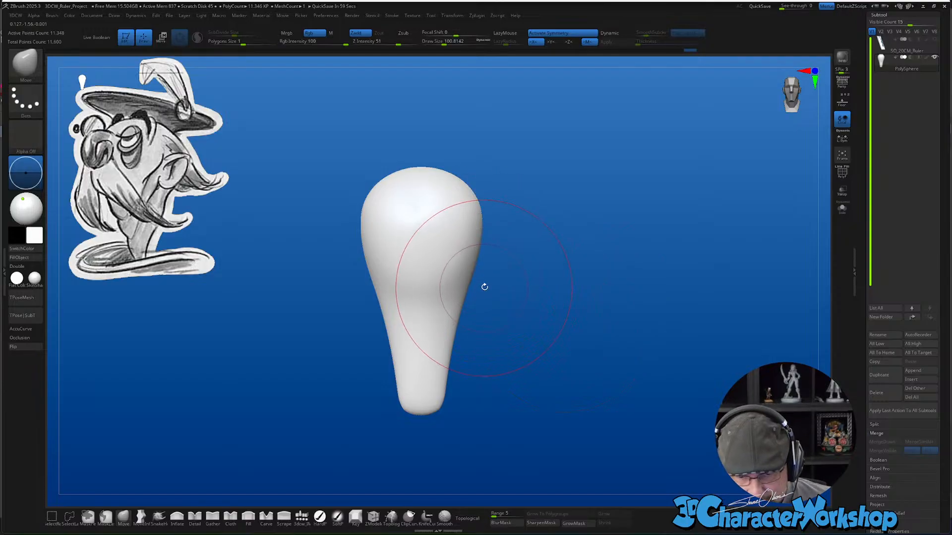
alt+drag(488, 275, 503, 289)
key(s)
drag(393, 256, 394, 256)
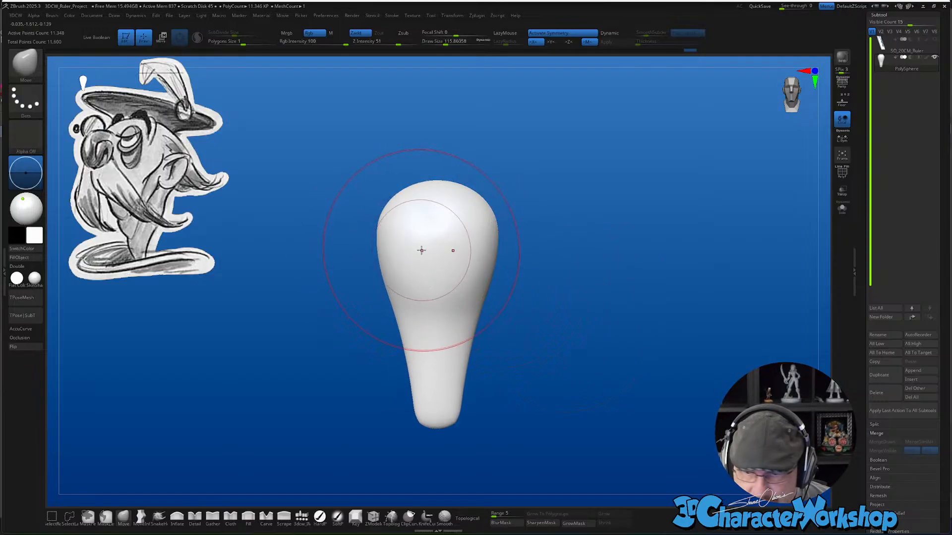
drag(548, 272, 525, 274)
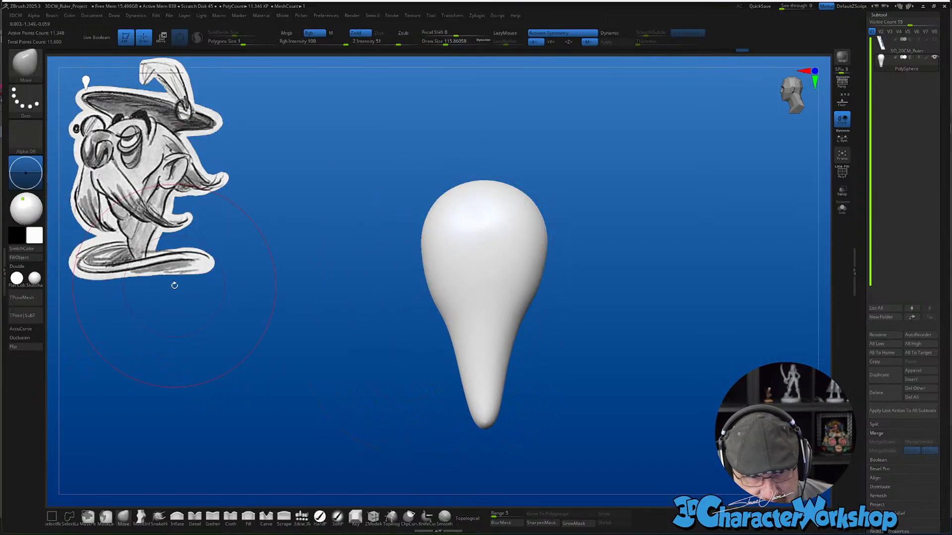
right_drag(423, 260, 473, 251)
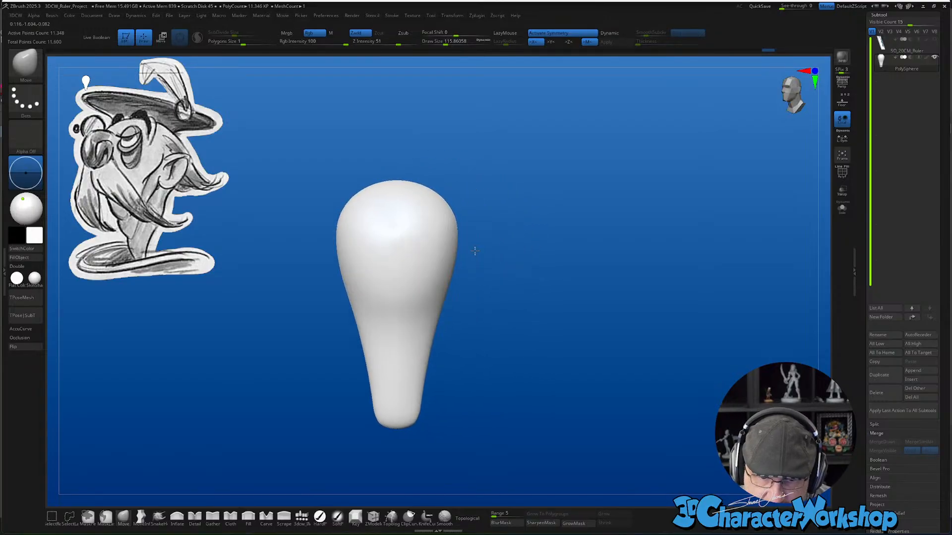
Reduce the Move brush's Draw Size to about 31 and push in symmetrical eye sockets on the front of the head
key(s)
drag(455, 255, 450, 254)
mouse_move(450, 252)
alt+right_down()
mouse_move(491, 272)
mouse_move(485, 266)
alt+right_up()
key(s)
drag(484, 266, 483, 277)
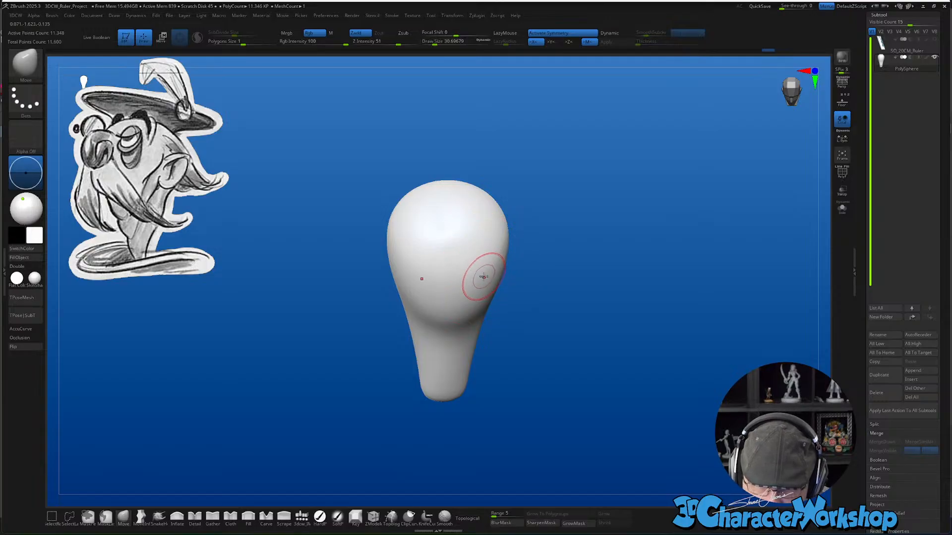
mouse_move(491, 281)
right_down()
mouse_move(515, 278)
mouse_move(487, 292)
right_up()
mouse_move(526, 338)
right_down()
mouse_move(501, 331)
mouse_move(546, 323)
mouse_move(567, 361)
mouse_move(549, 355)
mouse_move(535, 374)
mouse_move(468, 349)
right_up()
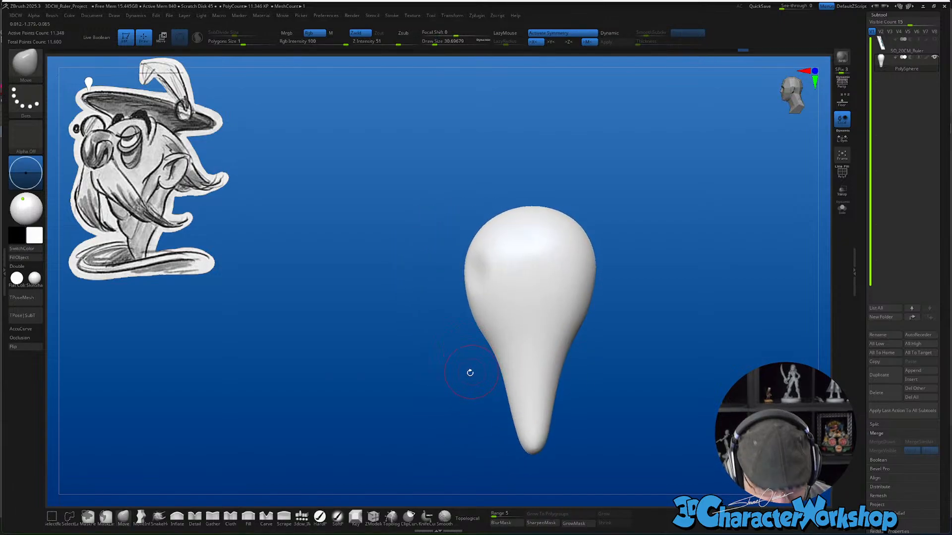
right_drag(330, 435, 357, 425)
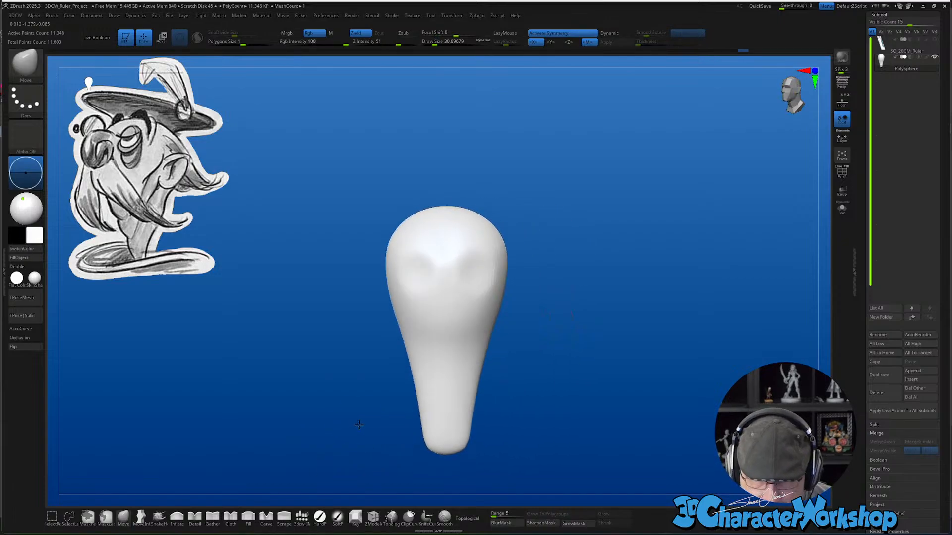
Insert a QuadSphere-2 sphere on the face's centreline below the eye sockets as the nose
click(302, 517)
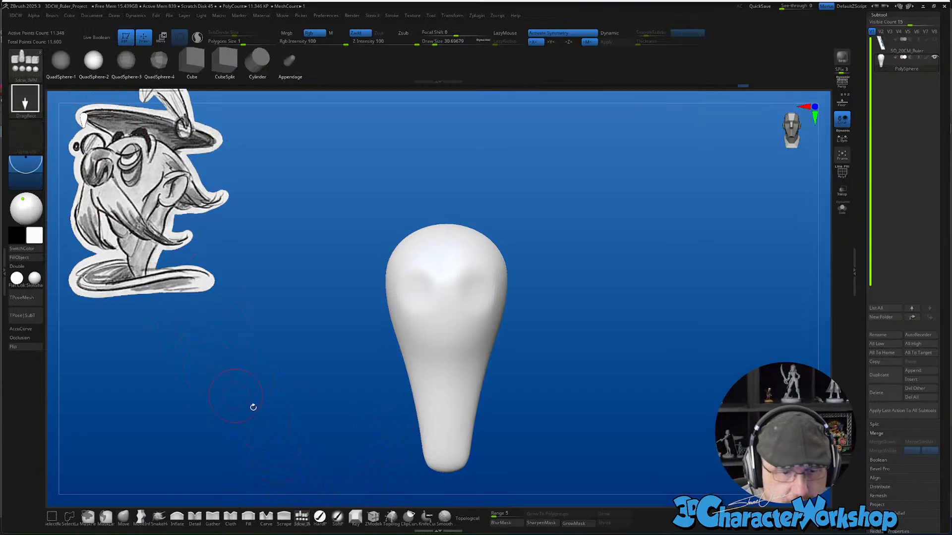
drag(446, 306, 447, 333)
right_drag(447, 333, 540, 400)
Move the nose sphere back against the face and narrow it slightly with the Gizmo
key(w)
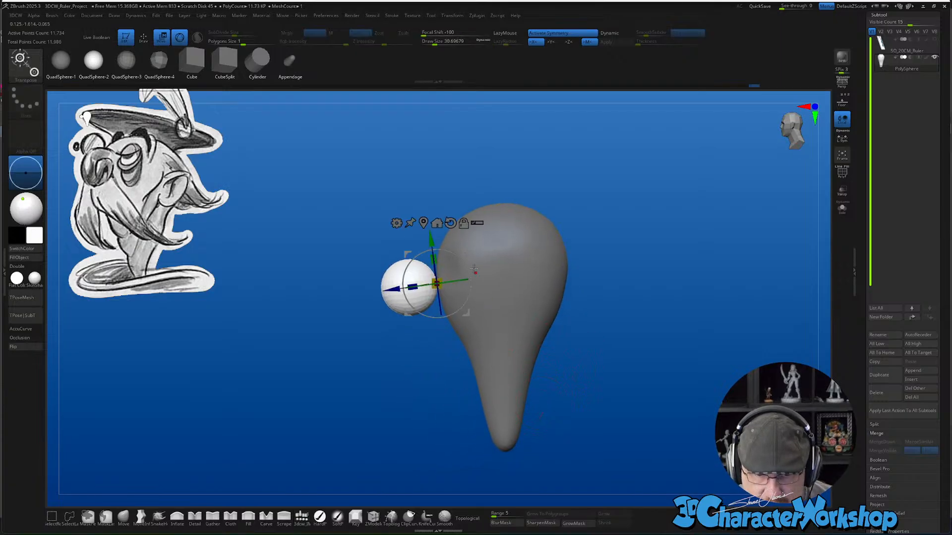
drag(474, 269, 486, 273)
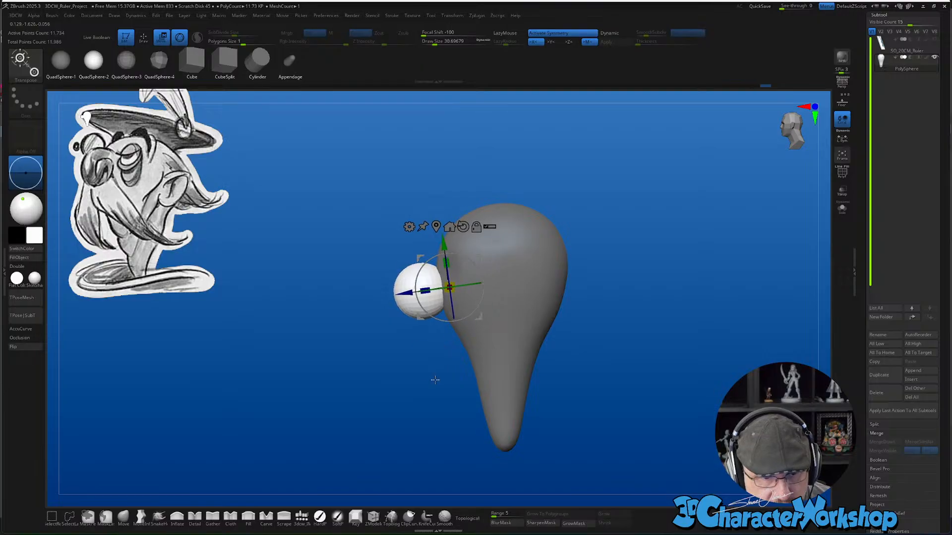
shift+right_drag(435, 380, 488, 380)
drag(425, 287, 431, 287)
right_drag(593, 351, 551, 364)
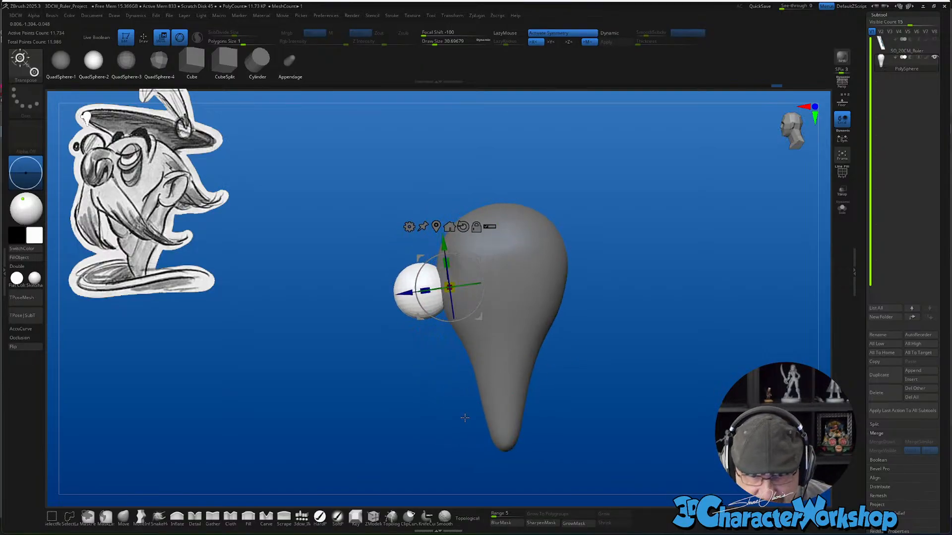
key(q)
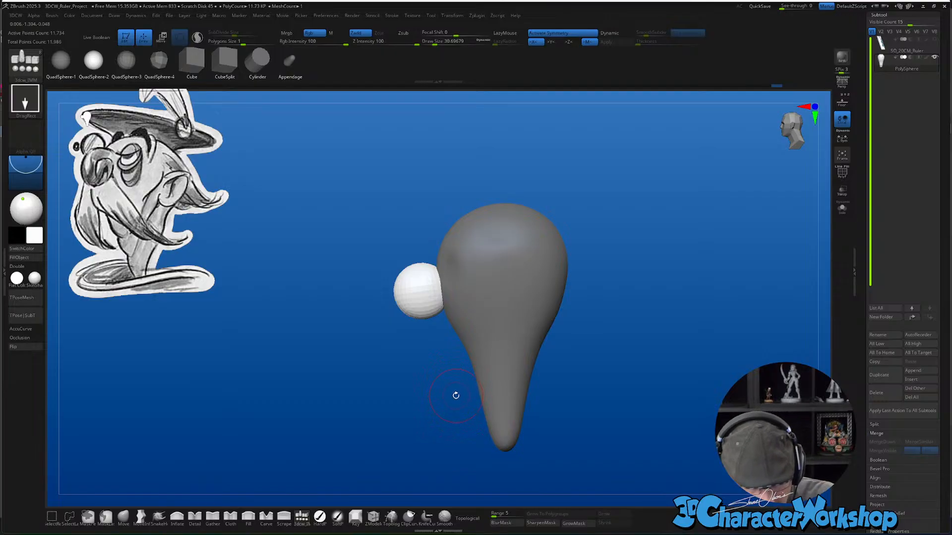
Insert a mirrored pair of smaller QuadSphere-2 spheres on both sides of the nose for the nostrils
ctrl+right_drag(453, 377, 452, 398)
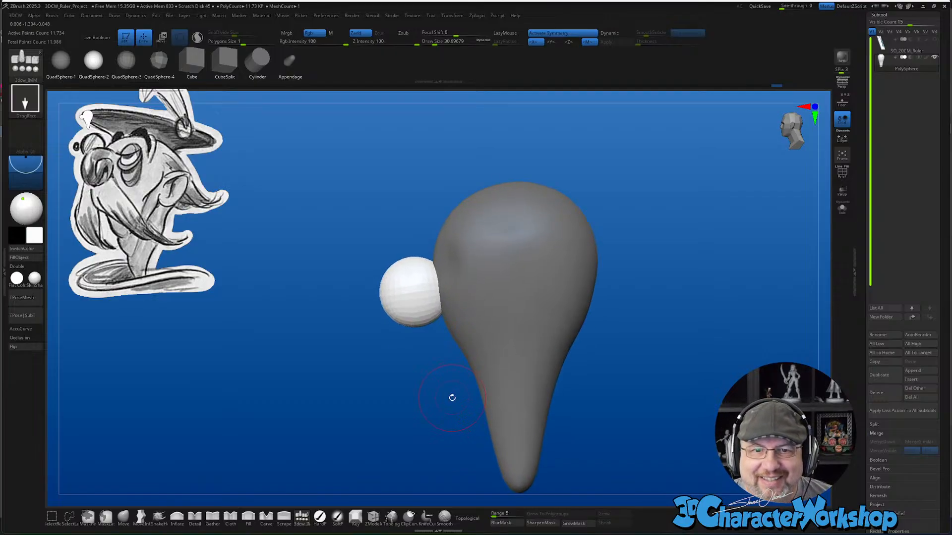
ctrl+right_drag(424, 357, 431, 374)
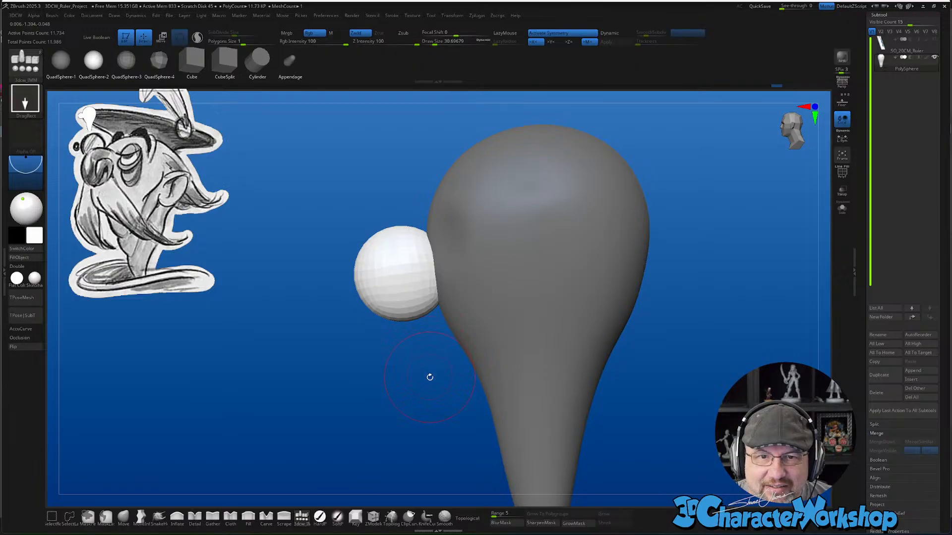
key(s)
drag(427, 376, 424, 374)
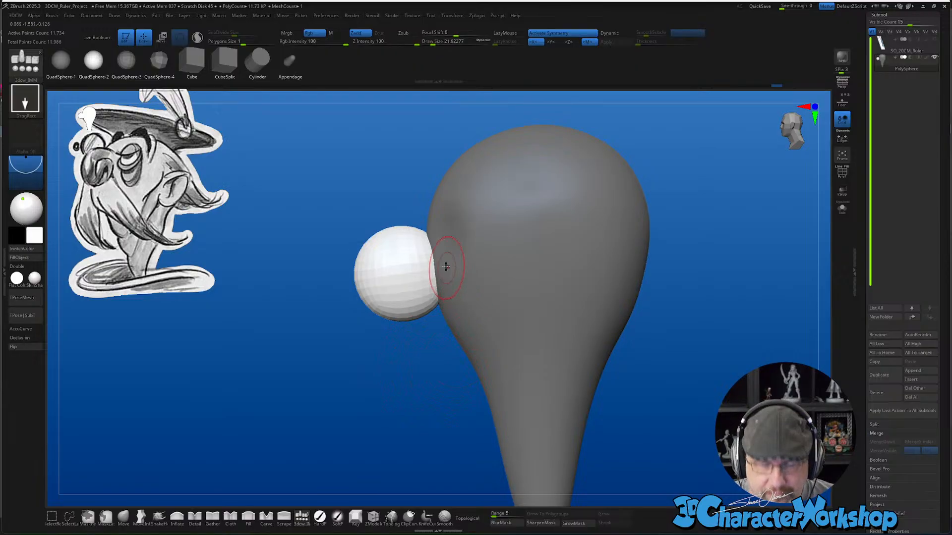
key(s)
drag(429, 241, 432, 242)
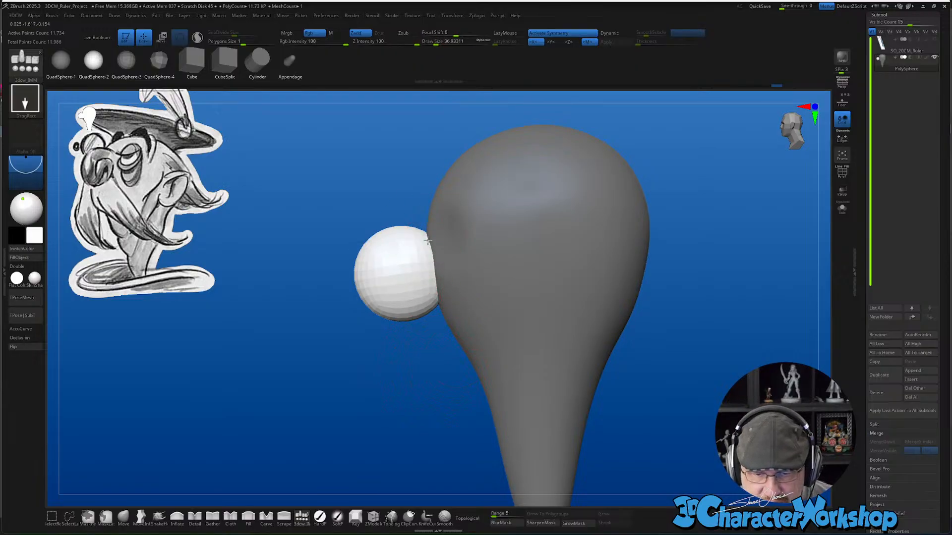
click(425, 239)
key(ctrl+z)
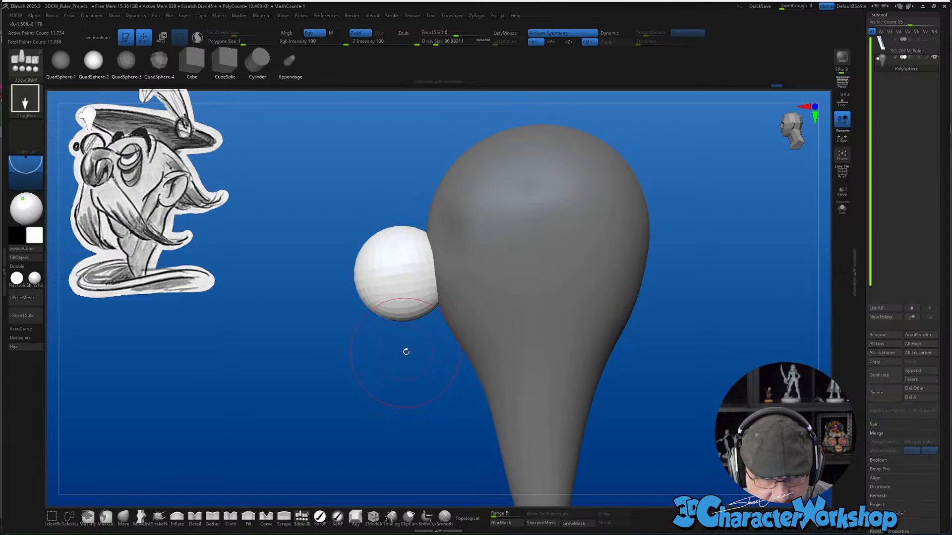
drag(405, 303, 411, 318)
drag(347, 377, 450, 383)
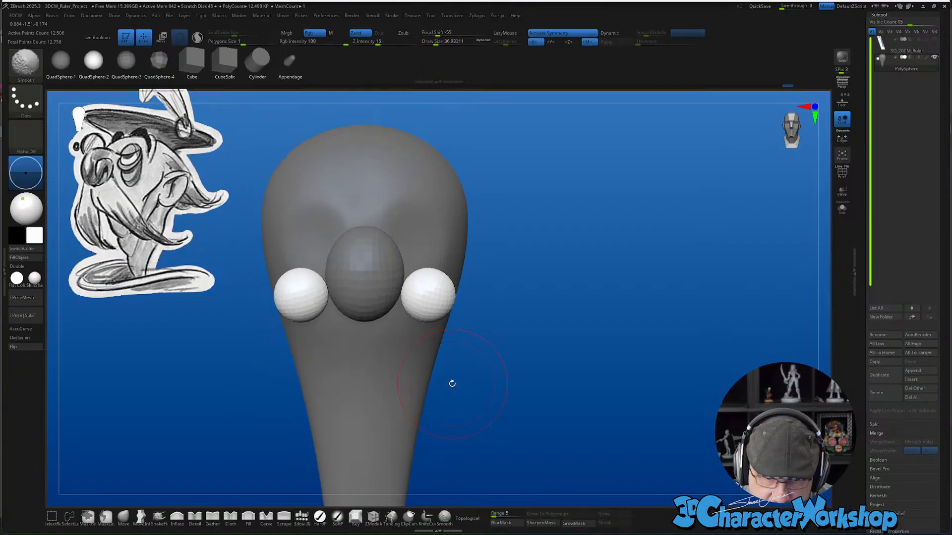
Turn on local symmetry and adjust the nostril spheres against the sides of the nose with the Gizmo
key(w)
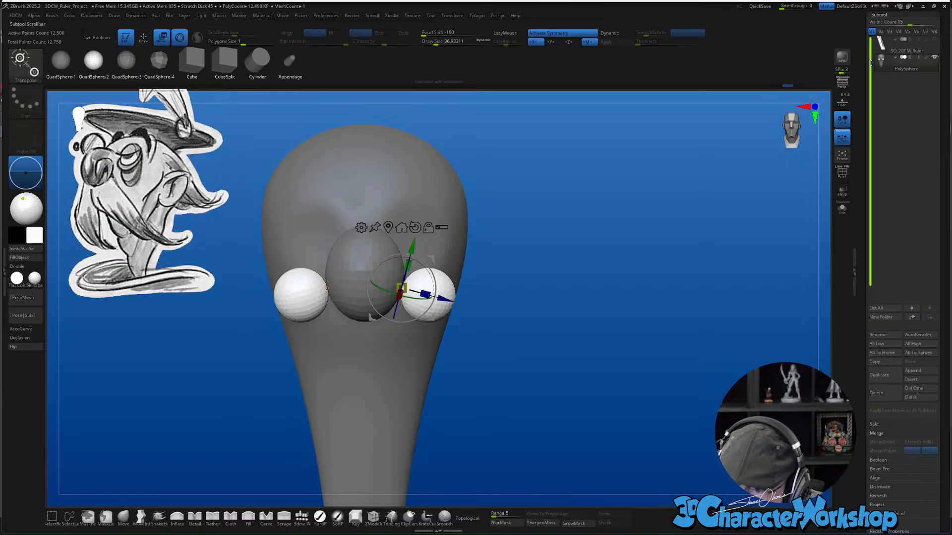
mouse_move(421, 292)
mouse_down()
mouse_move(402, 285)
mouse_move(436, 296)
mouse_up()
drag(521, 407, 403, 418)
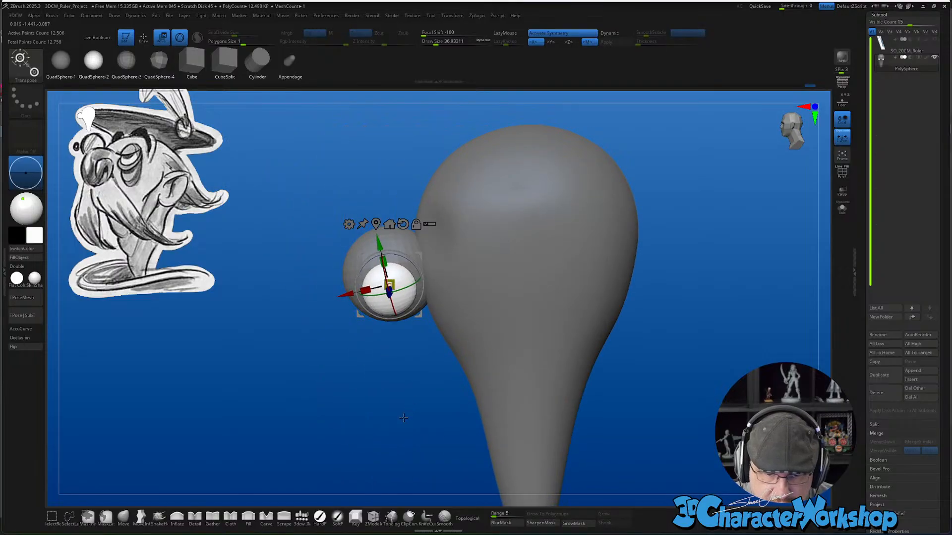
Push up the undersides of the nostril spheres with the Move brush at a Draw Size of about 25 to hollow them
click(124, 518)
alt+drag(344, 328, 341, 352)
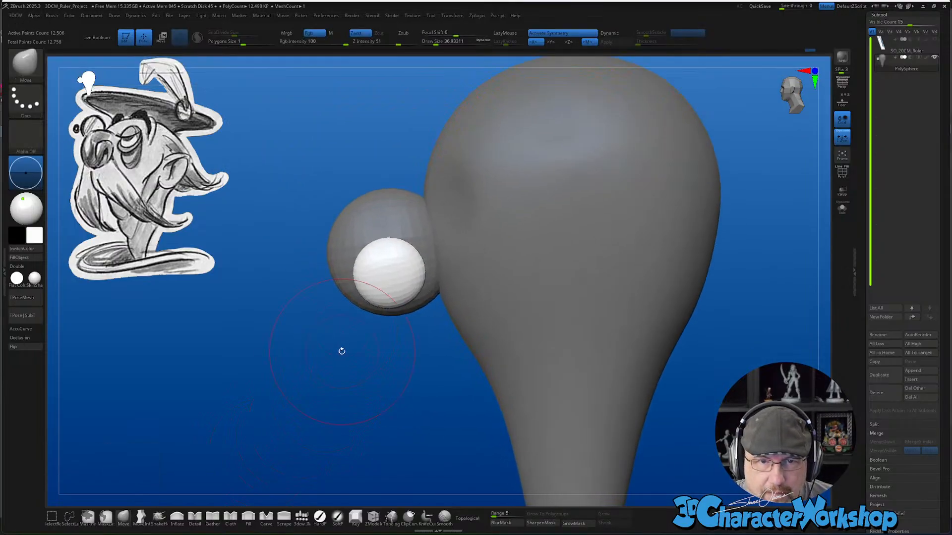
mouse_move(404, 371)
alt+mouse_down()
mouse_move(395, 395)
mouse_move(401, 371)
alt+mouse_up()
key(s)
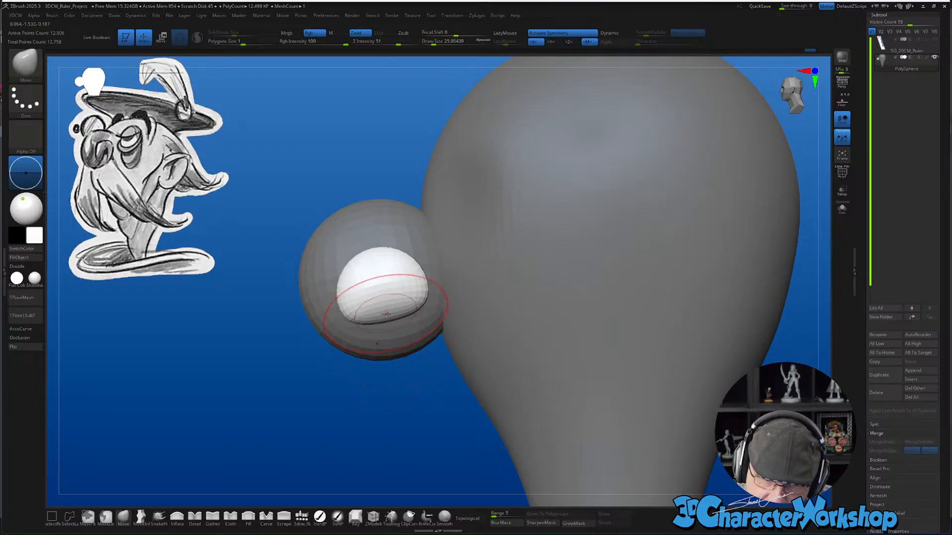
right_drag(397, 299, 424, 294)
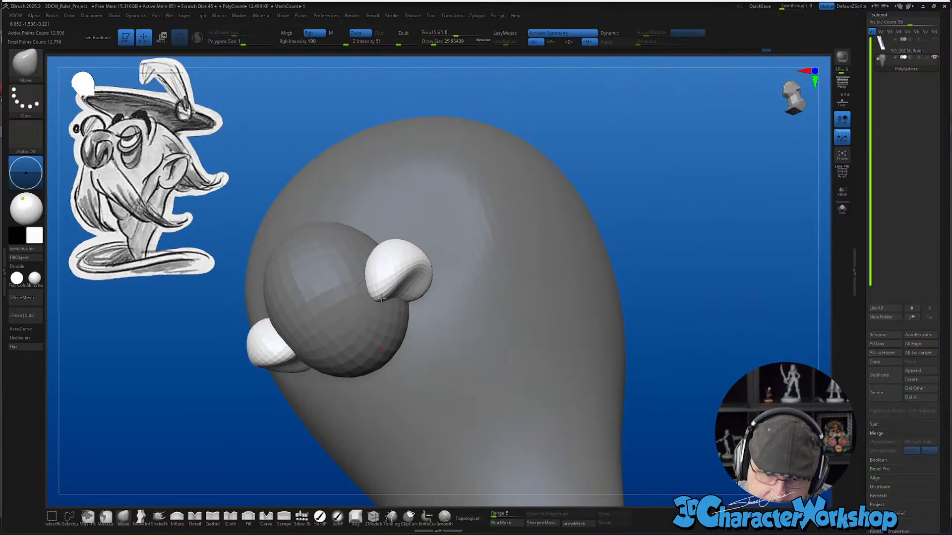
drag(382, 298, 380, 302)
drag(421, 256, 415, 264)
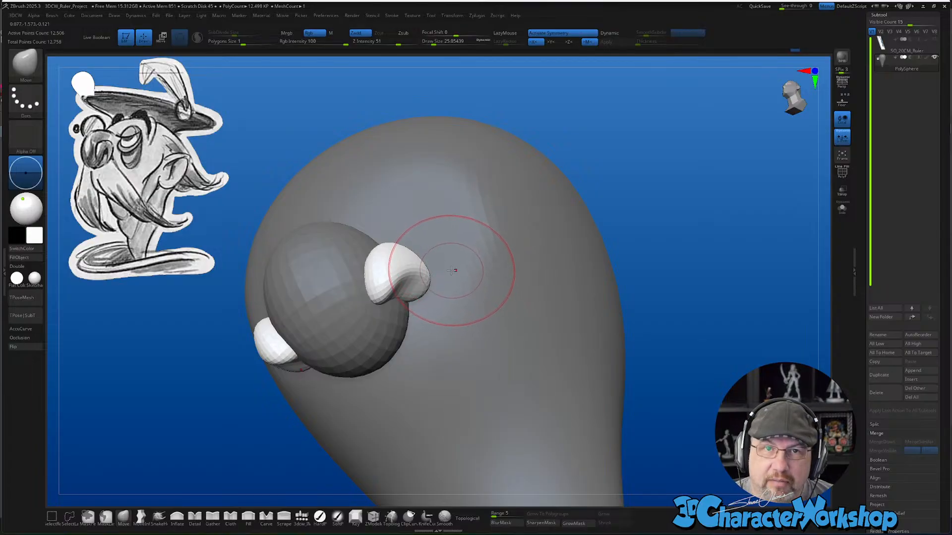
Bend and tuck the nostrils into arched wings hugging the nose, shaping them from below, side and front
right_drag(451, 270, 398, 263)
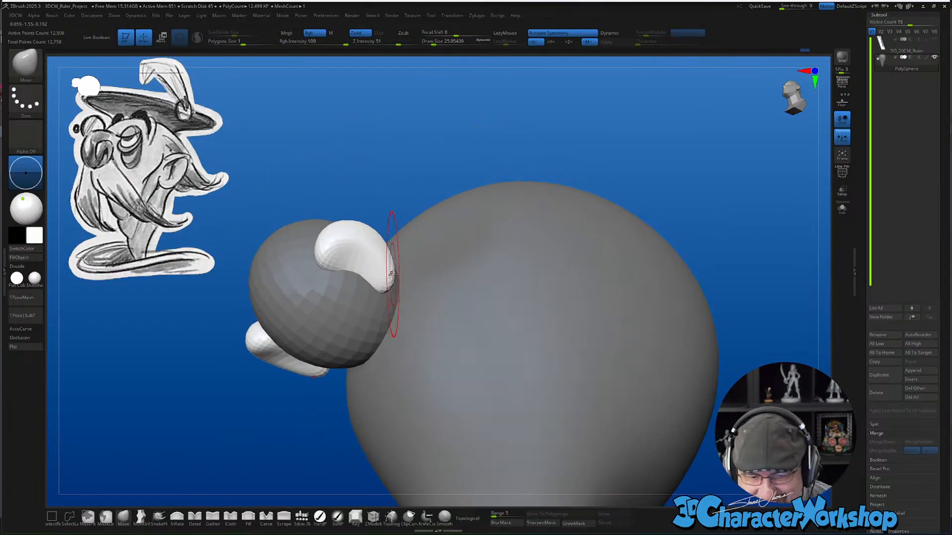
mouse_move(365, 251)
right_down()
mouse_move(380, 387)
mouse_move(392, 356)
right_up()
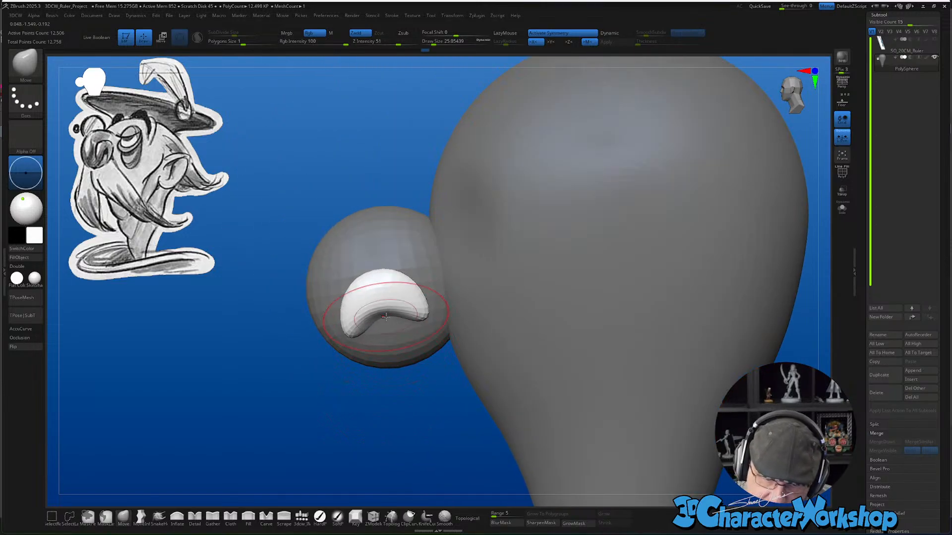
mouse_move(395, 312)
right_down()
mouse_move(415, 299)
mouse_move(367, 293)
mouse_move(408, 297)
right_up()
key(shift)
key(shift)
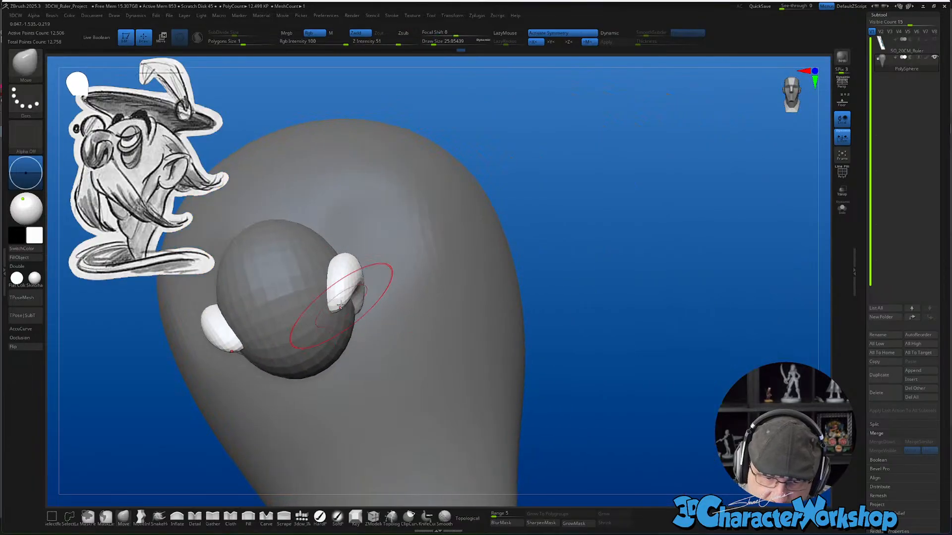
drag(340, 306, 337, 304)
right_drag(365, 279, 380, 340)
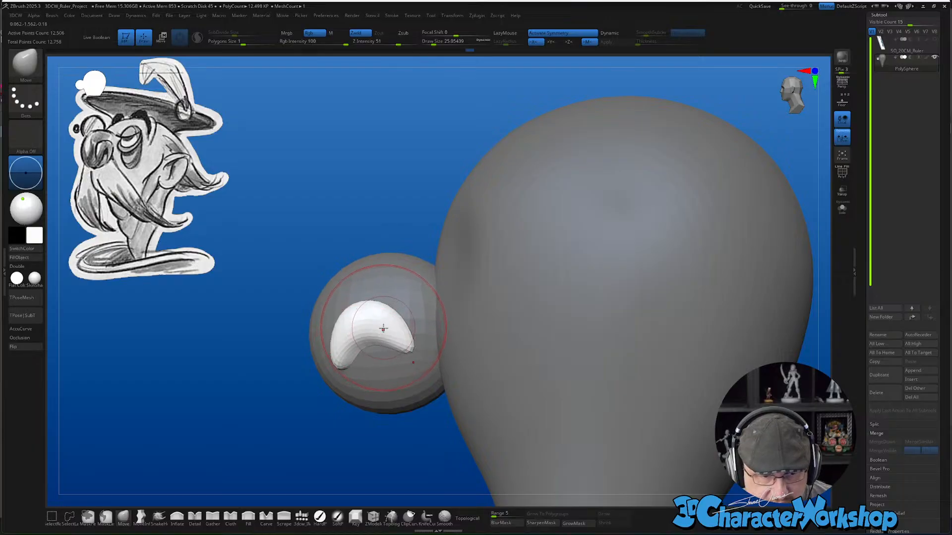
Deepen the inner curve of the nostril arches with the Move brush at a Draw Size of about 13
key(s)
drag(384, 328, 376, 334)
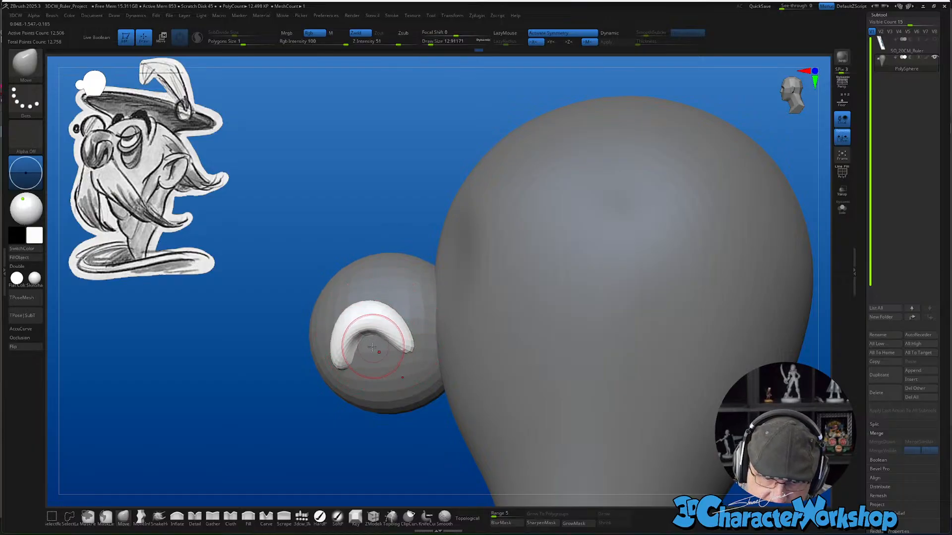
right_drag(371, 347, 409, 342)
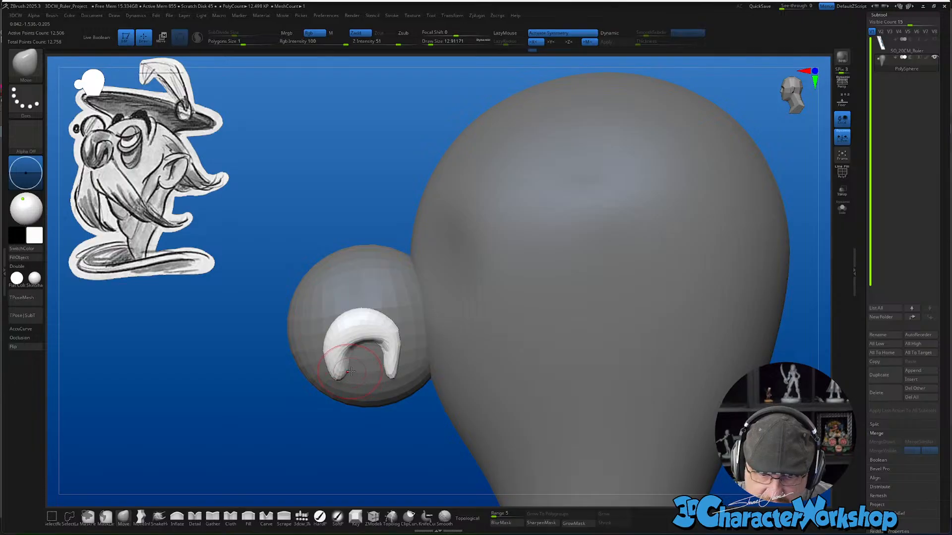
Even out both legs of the nostril wings into slim horseshoe arches with the Move brush at a Draw Size of about 37
key(bracketright)
key(bracketright)
key(bracketright)
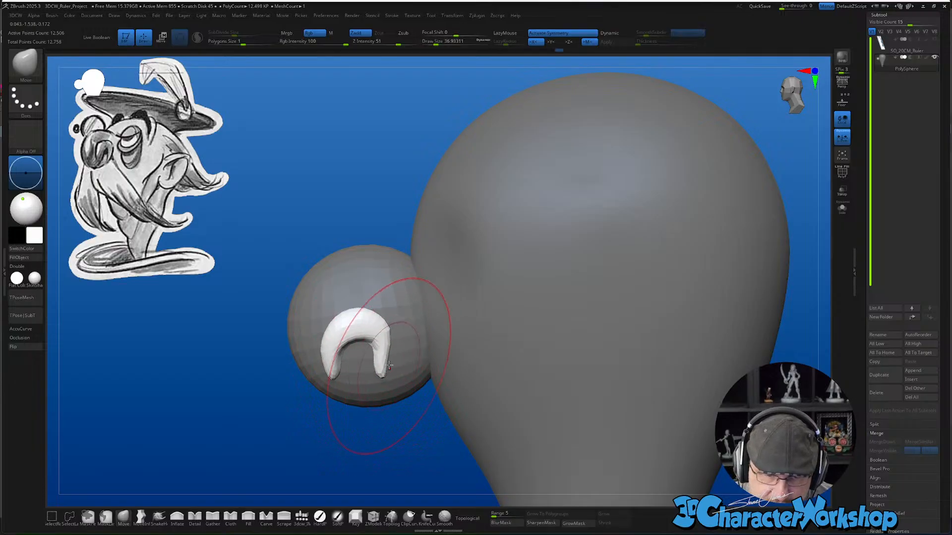
right_drag(388, 346, 438, 353)
drag(391, 351, 391, 339)
mouse_move(412, 313)
right_down()
mouse_move(379, 315)
mouse_move(416, 347)
right_up()
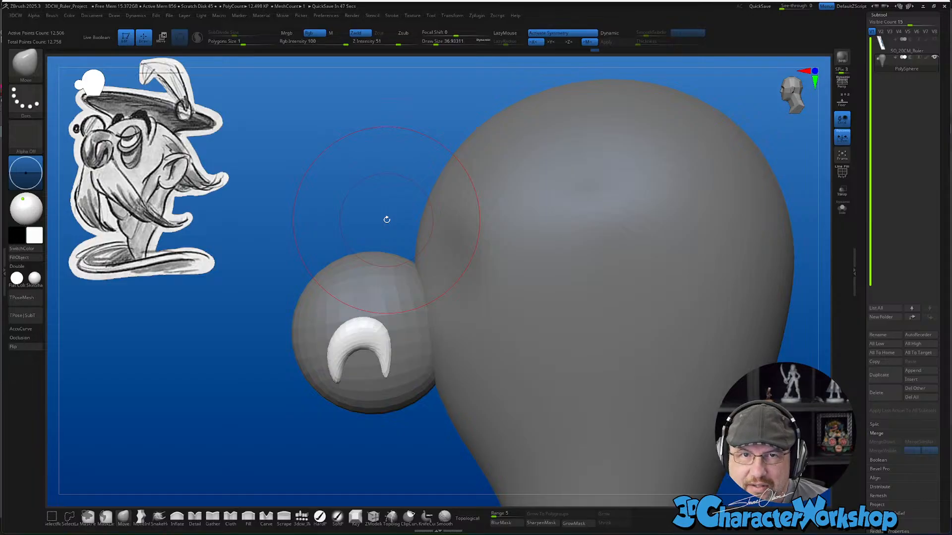
drag(399, 419, 416, 379)
right_drag(411, 323, 451, 340)
drag(401, 322, 392, 362)
right_drag(619, 356, 600, 358)
right_drag(469, 418, 433, 330)
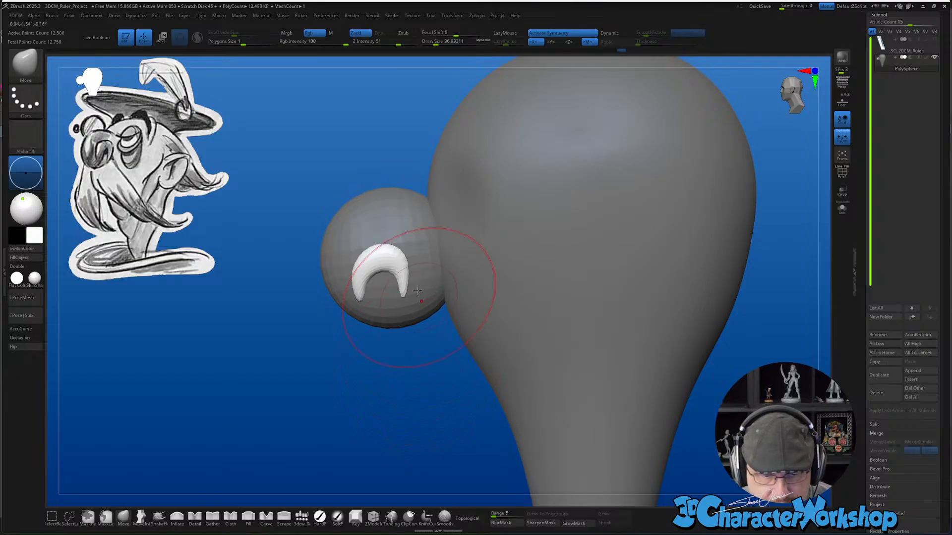
Invert the mask and flatten the front of the nose sphere with the topological Move brush at a Draw Size of about 51
mouse_move(395, 400)
alt+mouse_down()
mouse_move(393, 433)
mouse_move(401, 375)
mouse_move(418, 374)
alt+mouse_up()
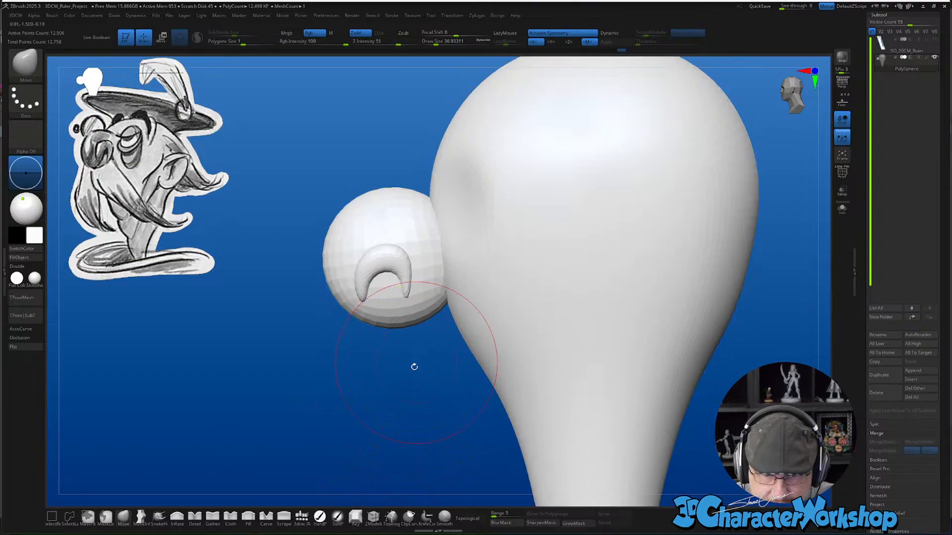
click(467, 518)
right_drag(443, 234, 433, 204)
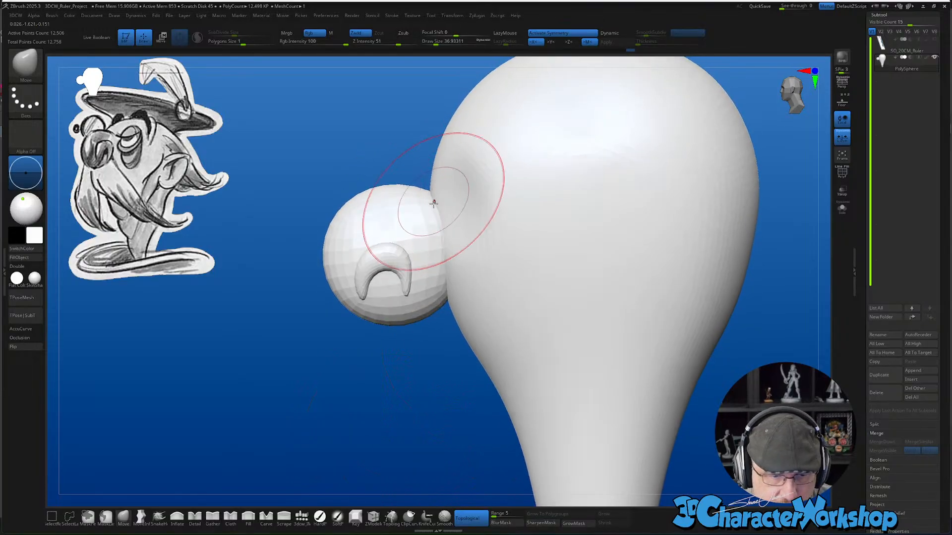
right_drag(440, 276, 451, 277)
key(bracketright)
key(bracketright)
key(bracketright)
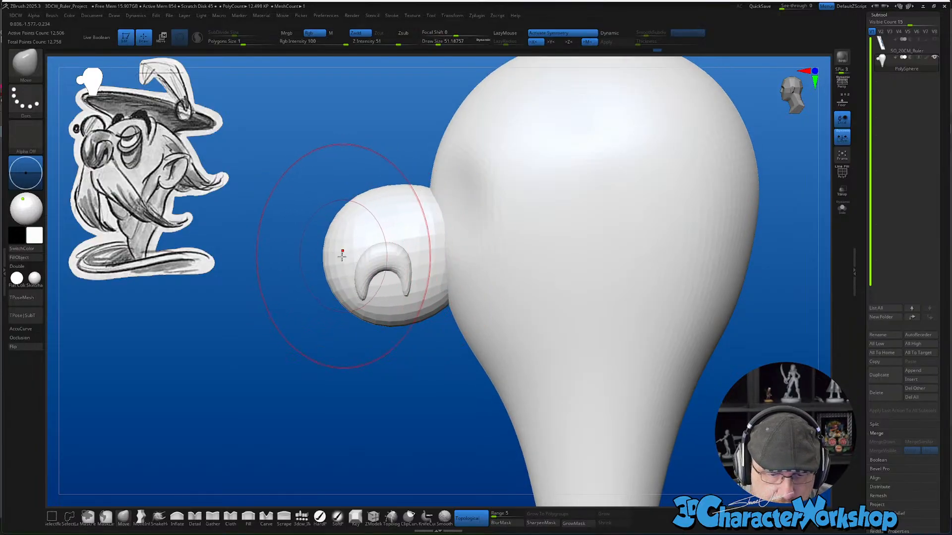
drag(342, 254, 355, 219)
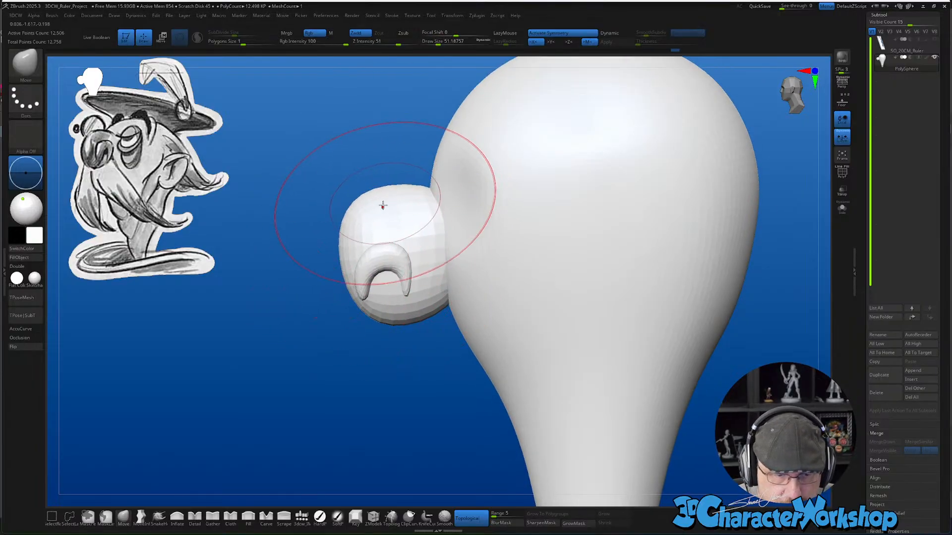
right_drag(414, 265, 400, 234)
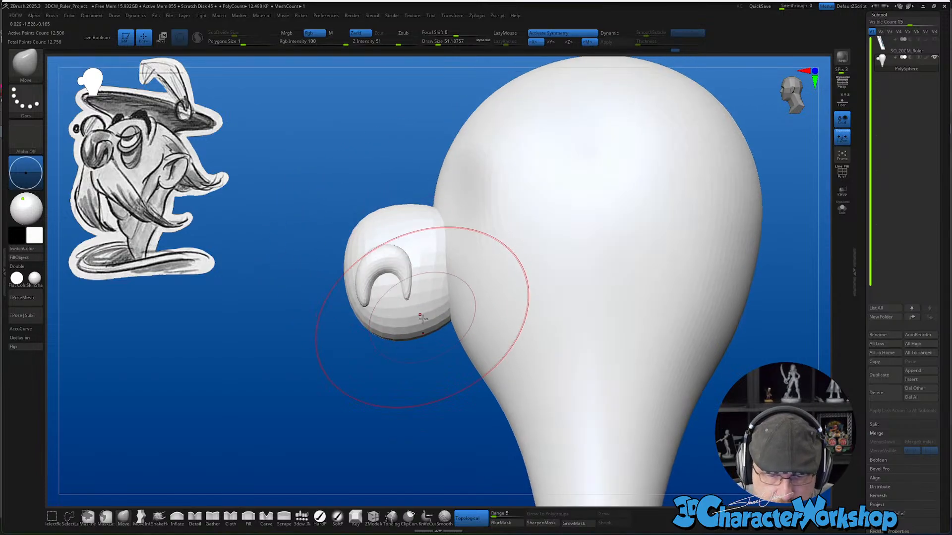
right_drag(436, 336, 420, 322)
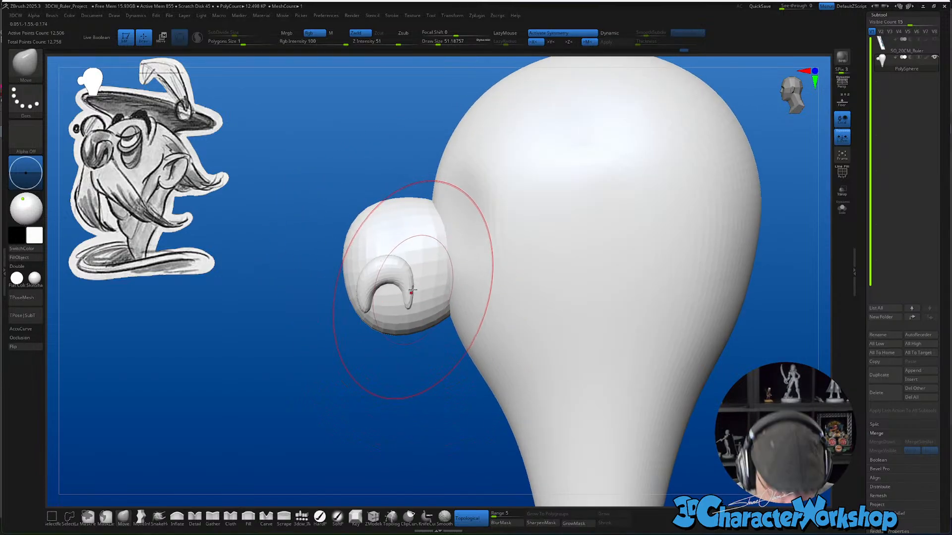
Invert the mask back to the nostrils and adjust their height and scale on the nose with the Gizmo
key(w)
ctrl+click(403, 267)
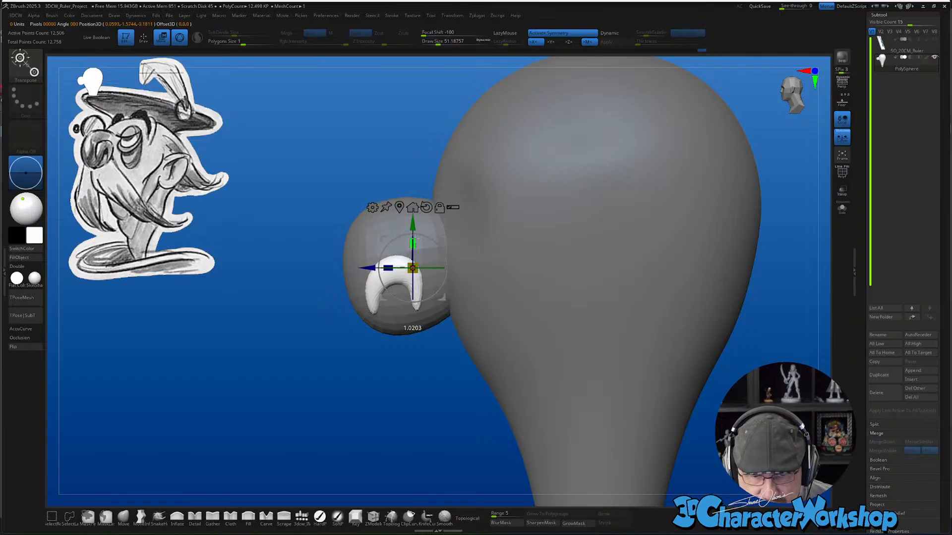
drag(416, 233, 414, 217)
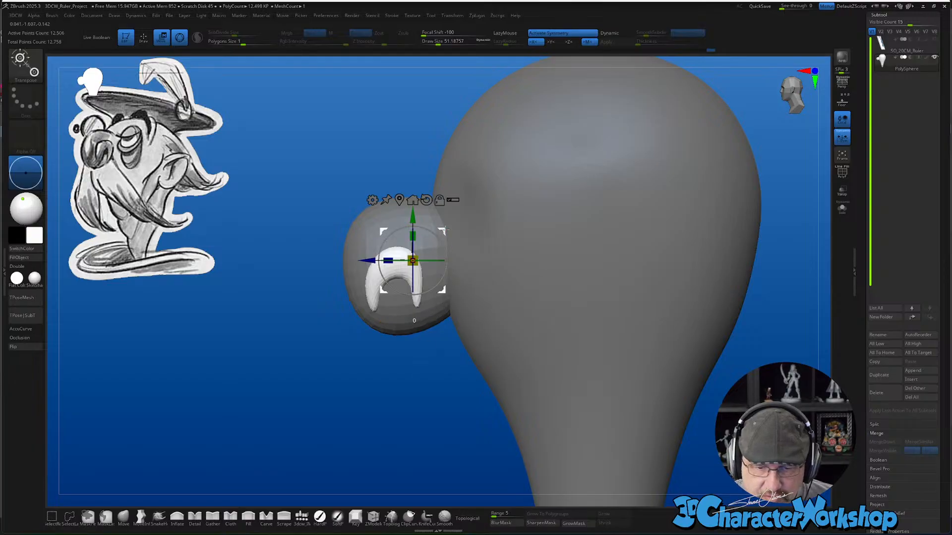
drag(445, 230, 447, 229)
key(q)
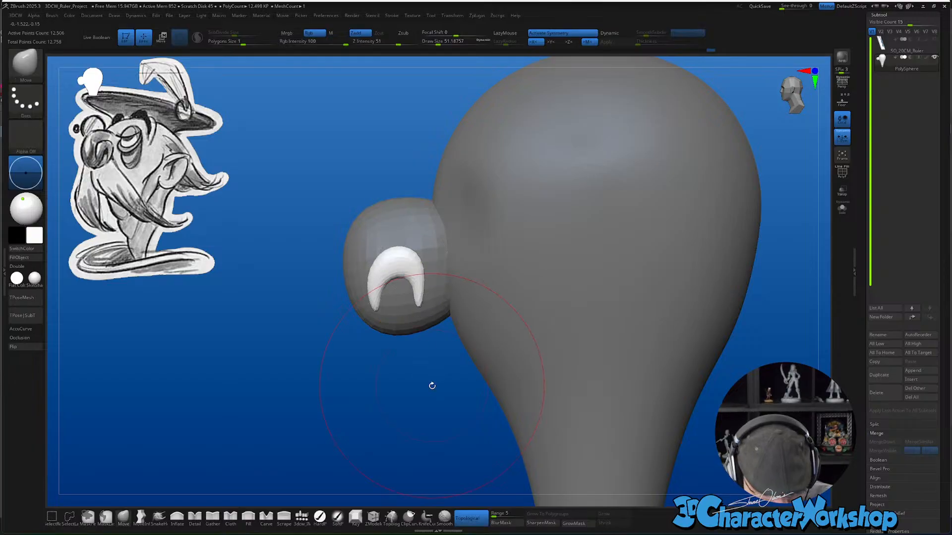
Invert the mask, turn off topological masking and refine the nose around the nostrils with the Move brush at Draw Size 28.75
drag(431, 377, 470, 374)
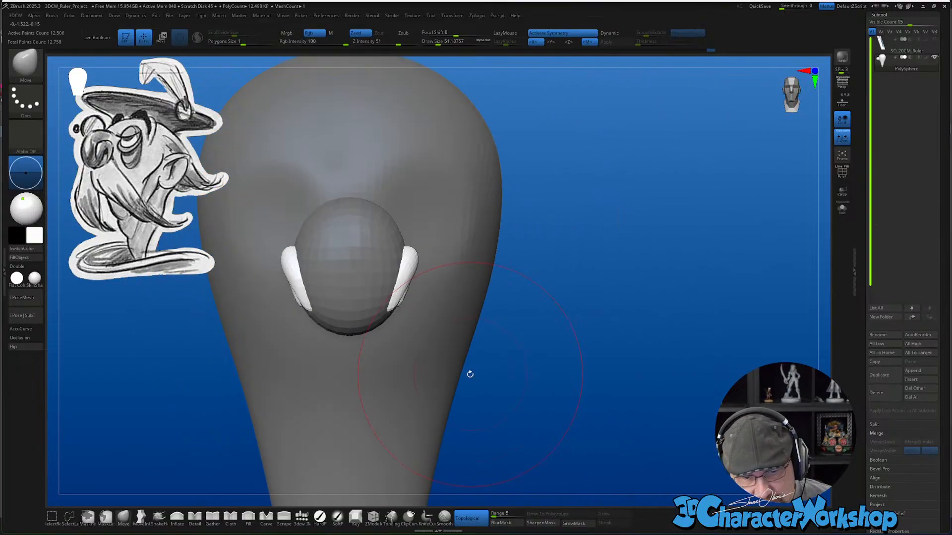
alt+right_drag(442, 343, 513, 372)
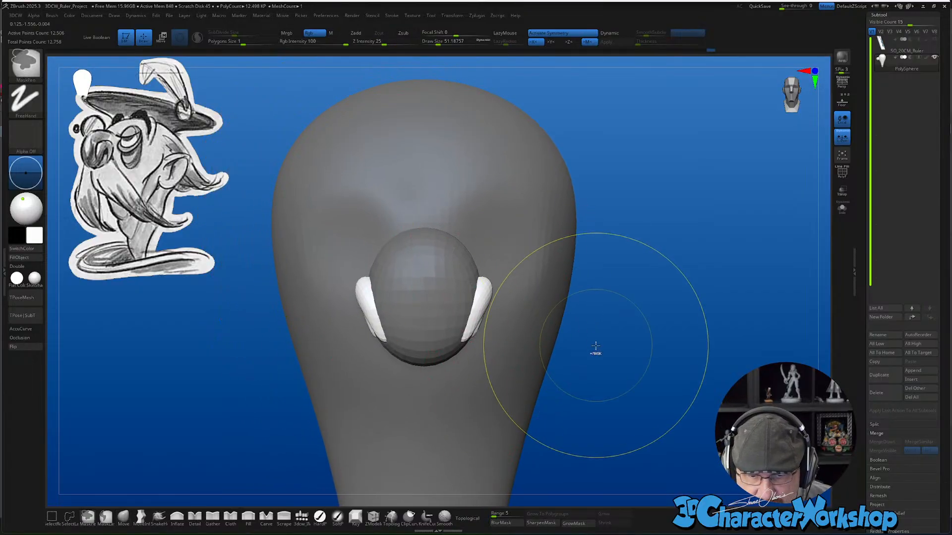
ctrl+click(595, 350)
right_drag(488, 291, 459, 292)
key(s)
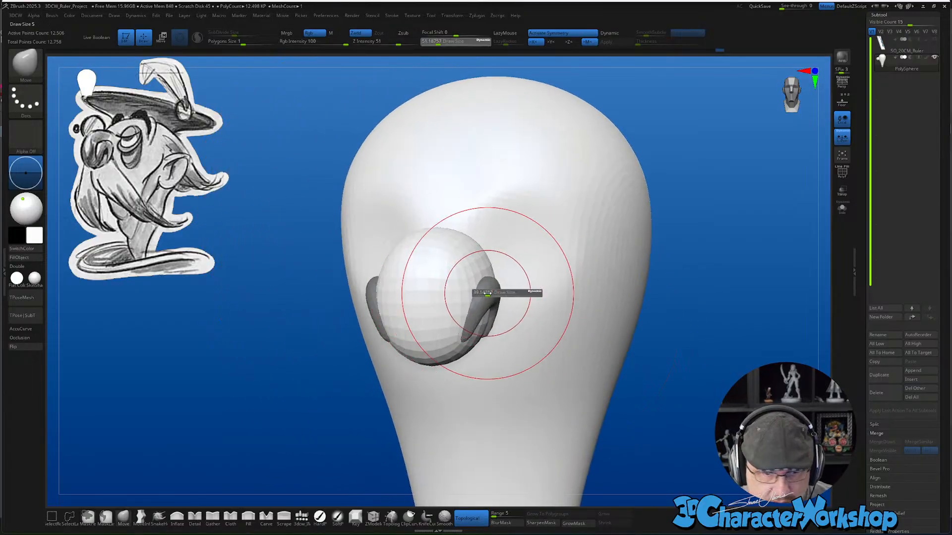
drag(490, 293, 485, 293)
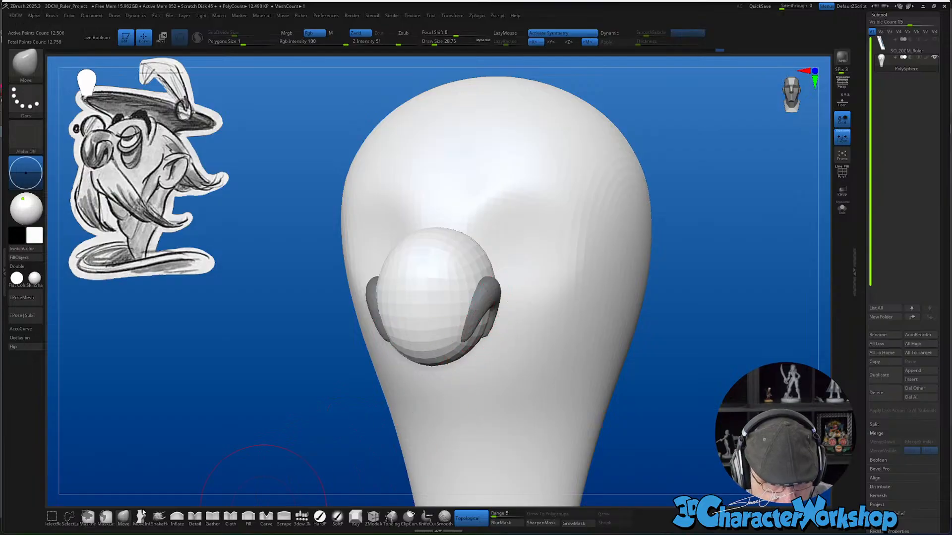
click(467, 518)
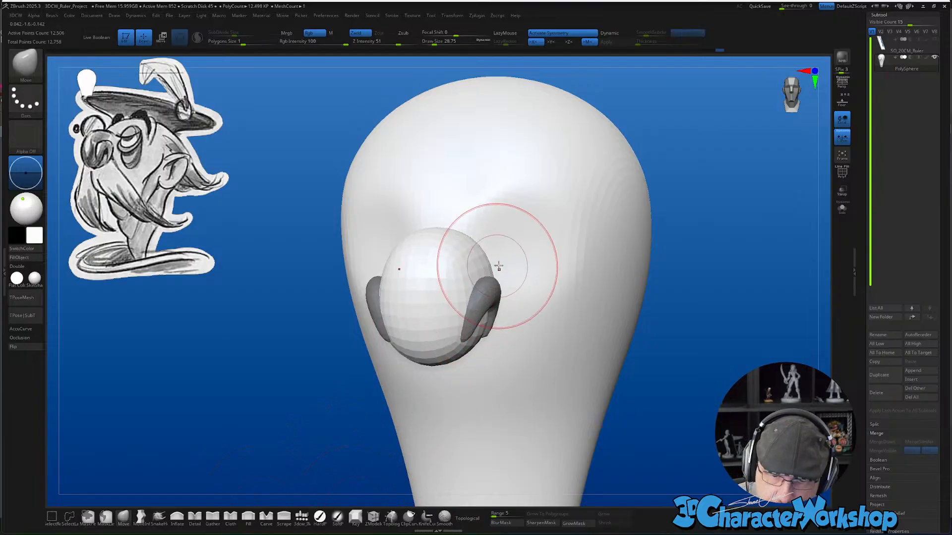
right_drag(499, 251, 525, 322)
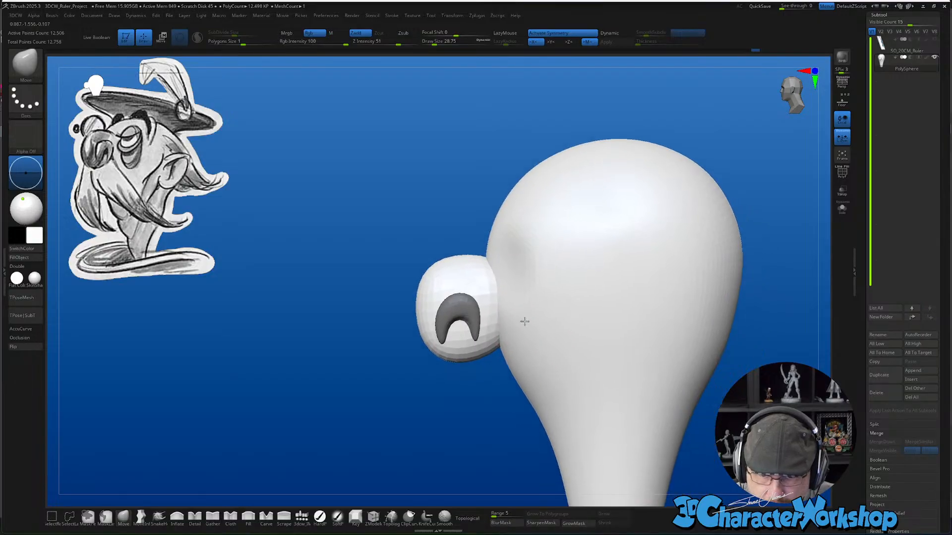
right_drag(461, 417, 450, 394)
right_drag(507, 277, 514, 319)
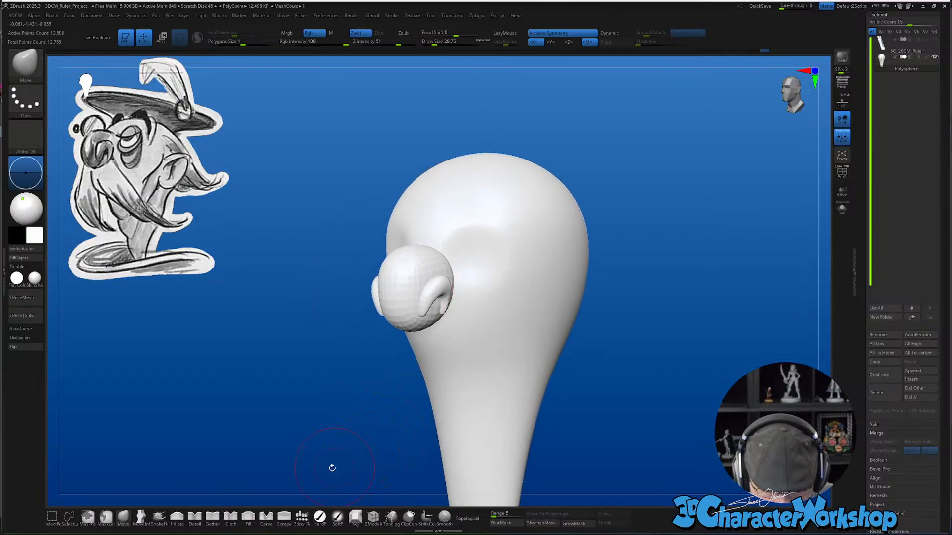
Insert a mirrored pair of QuadSphere-2 eyeballs and push them back into the eye sockets with the Gizmo
click(302, 517)
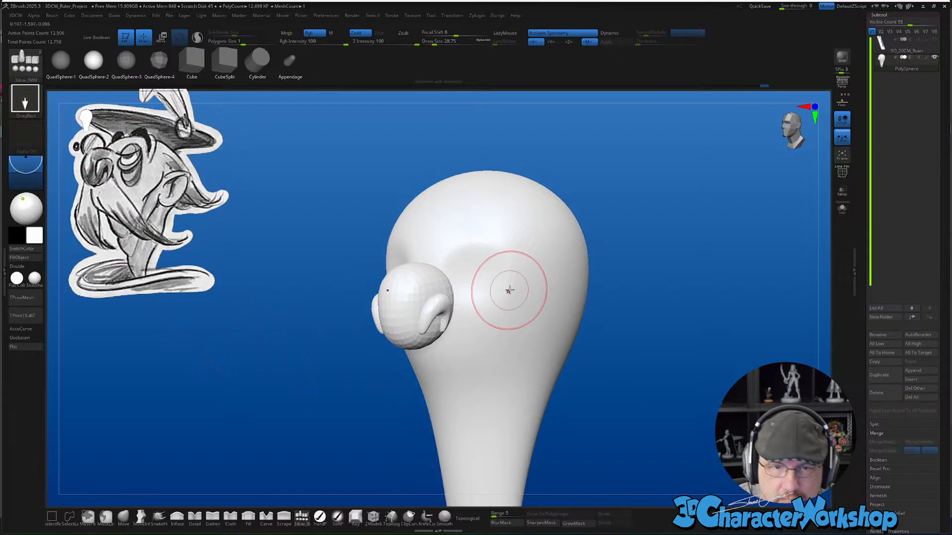
right_drag(485, 278, 481, 281)
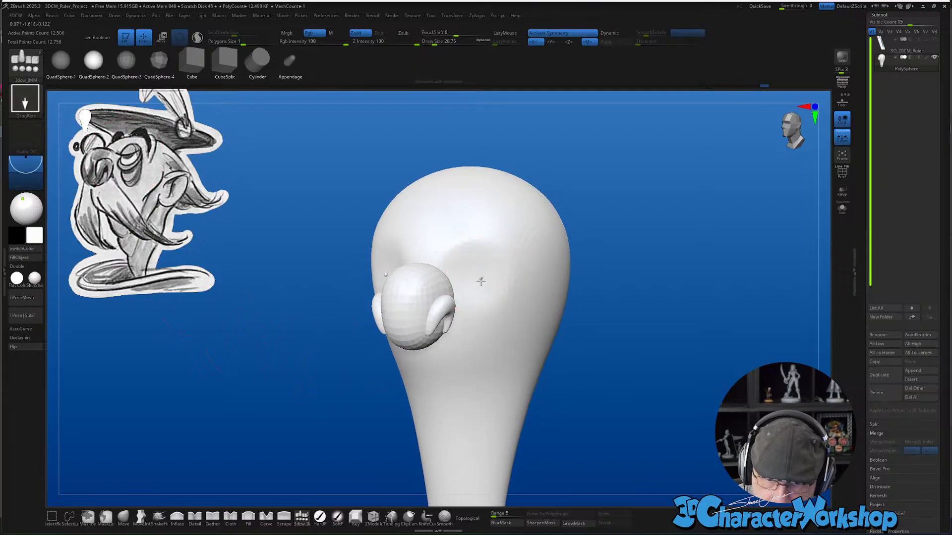
drag(481, 281, 480, 314)
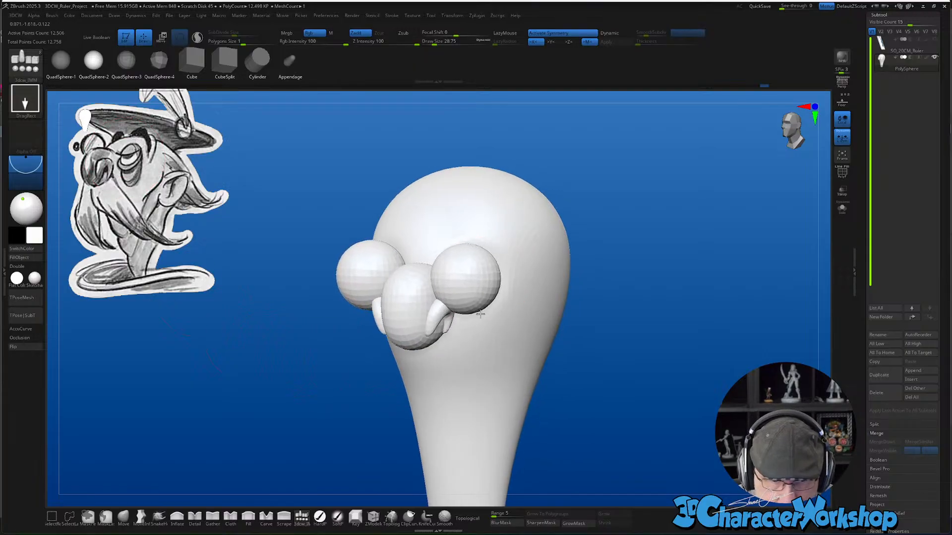
right_drag(536, 369, 530, 407)
key(w)
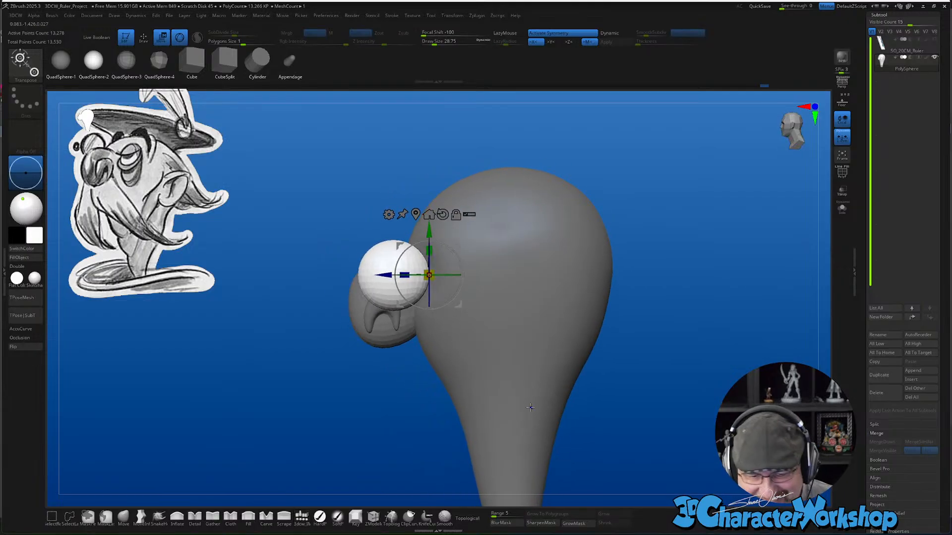
drag(386, 275, 448, 275)
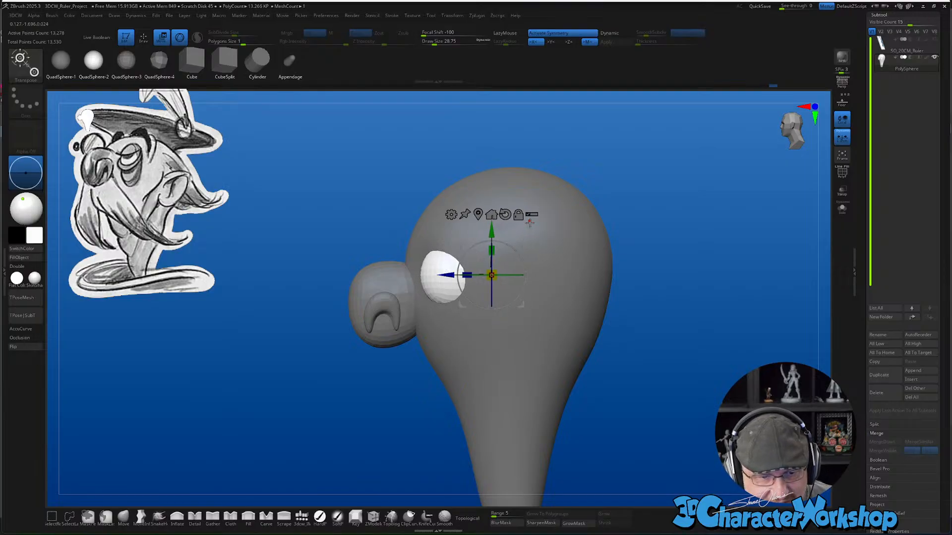
alt+right_drag(542, 247, 532, 264)
drag(513, 262, 511, 259)
mouse_move(453, 435)
right_down()
mouse_move(494, 429)
mouse_move(463, 418)
right_up()
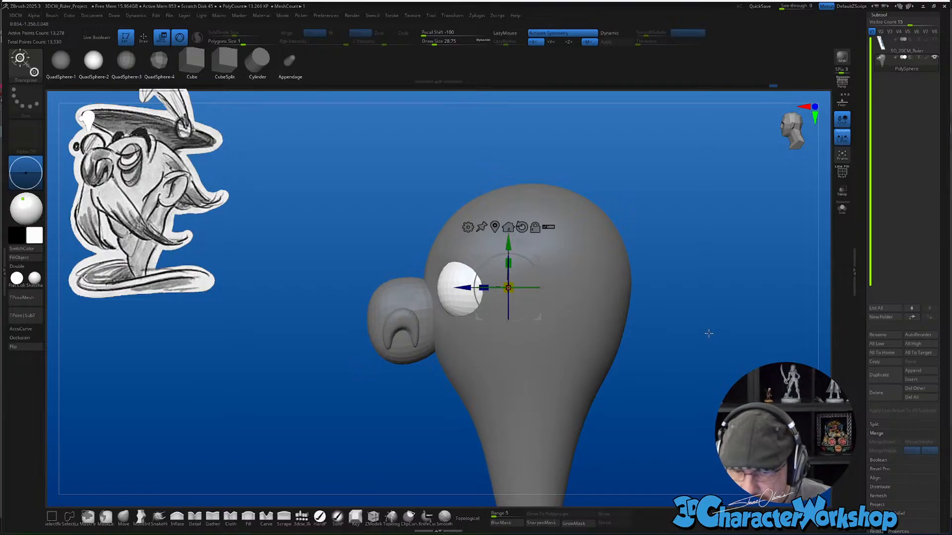
Split the unmasked eyeballs into their own subtool and smooth them with Dynamic Subdiv
key(space)
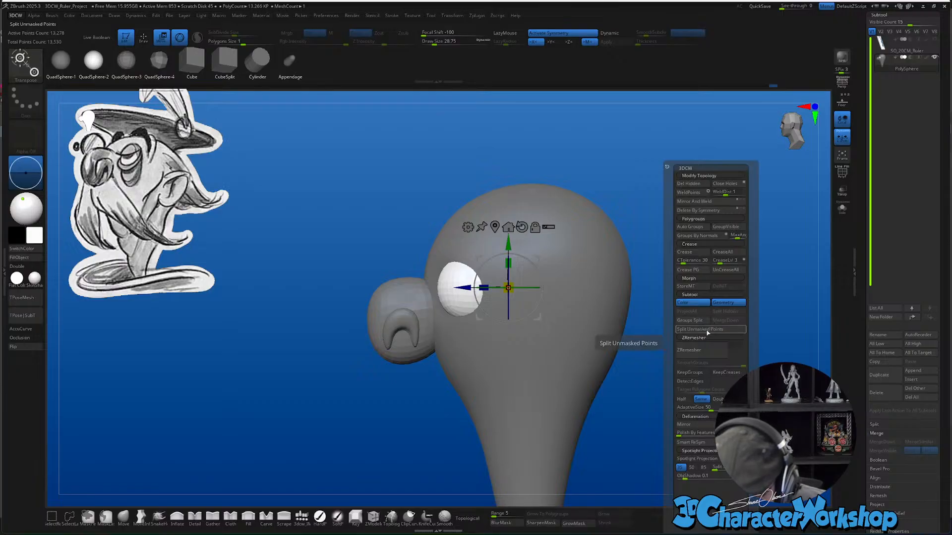
click(708, 334)
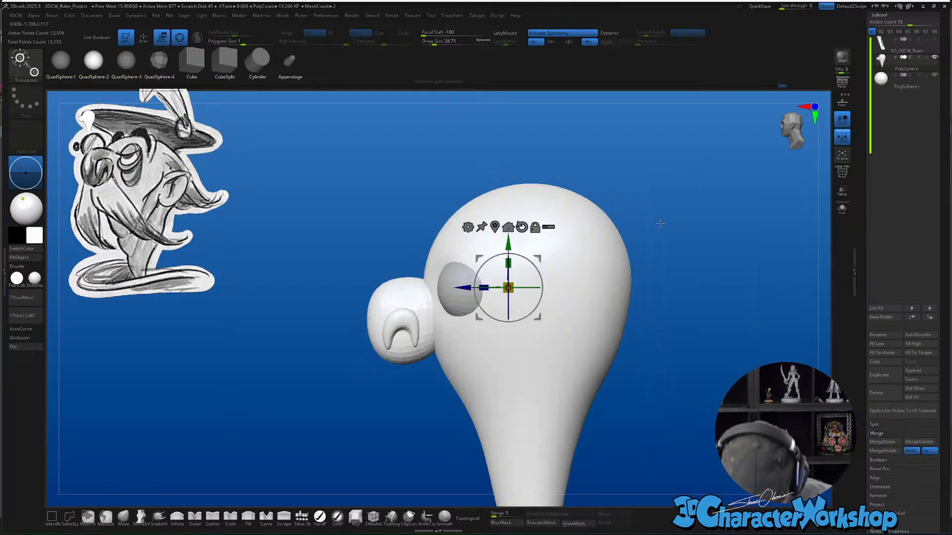
key(Down)
key(d)
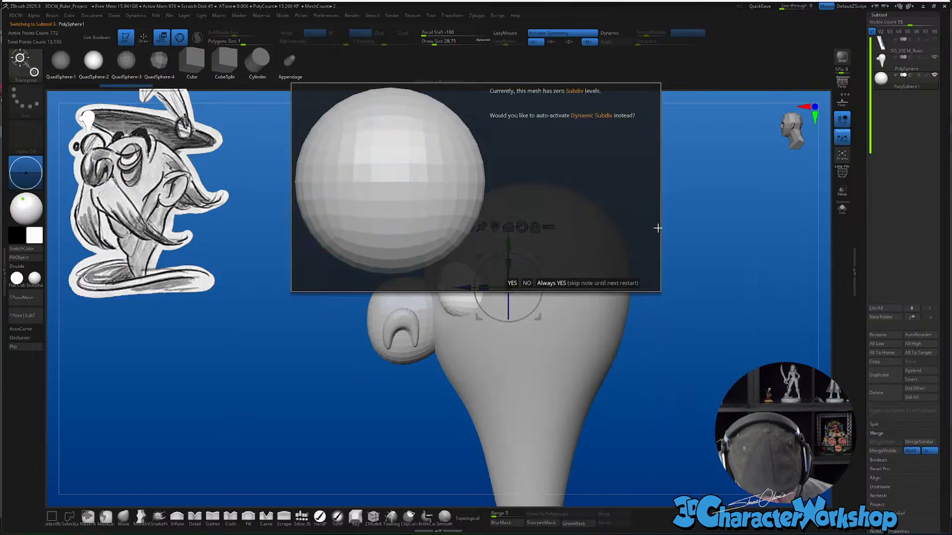
click(545, 282)
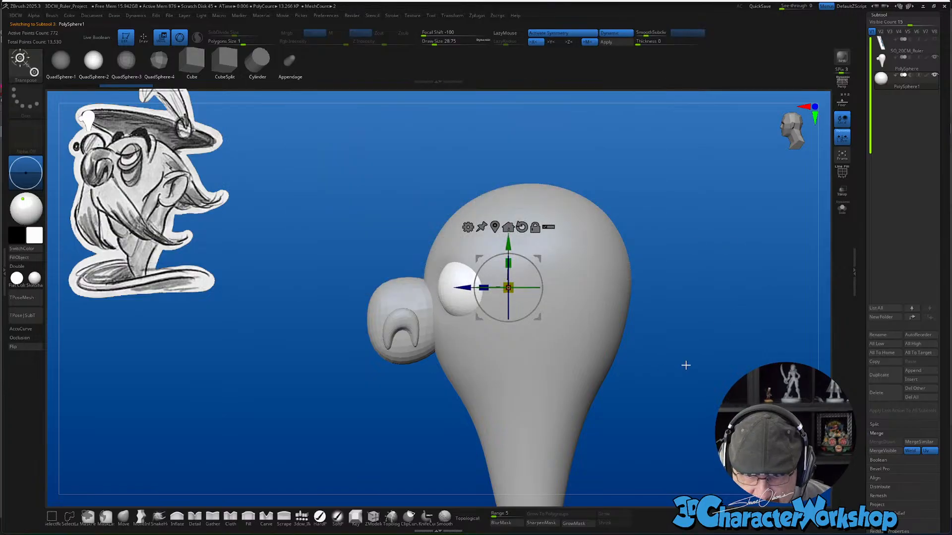
Select the head subtool and choose a light tan skin colour as the main colour
key(q)
alt+click(552, 363)
mouse_move(697, 396)
mouse_down()
mouse_move(708, 396)
mouse_move(282, 382)
mouse_up()
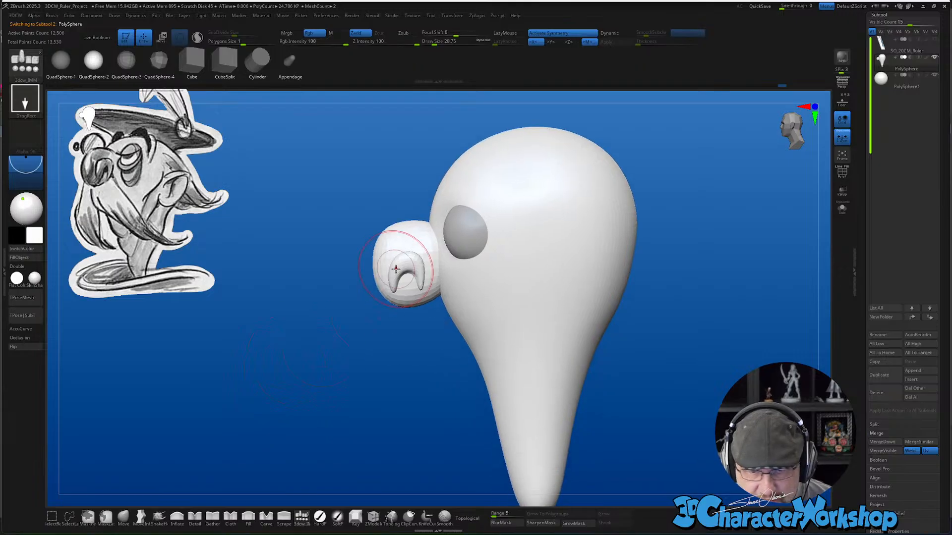
click(34, 236)
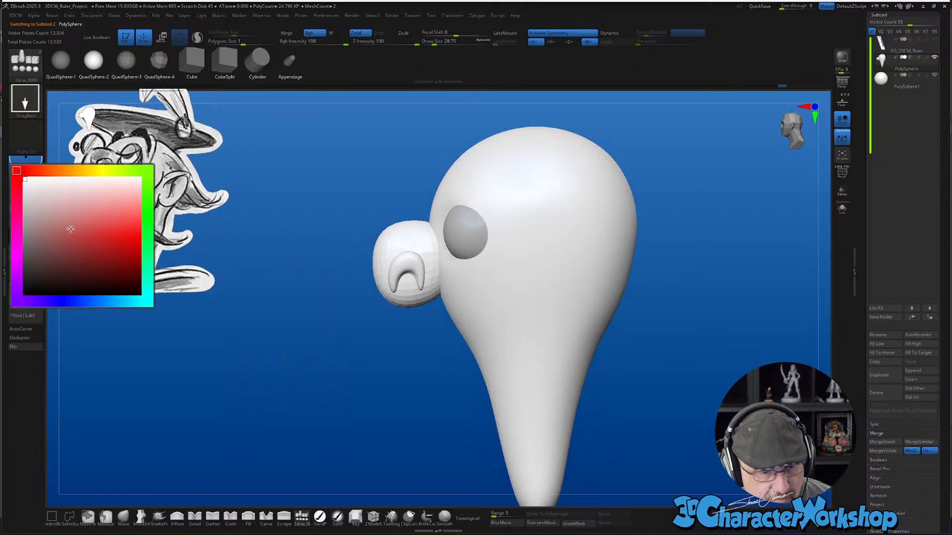
click(78, 172)
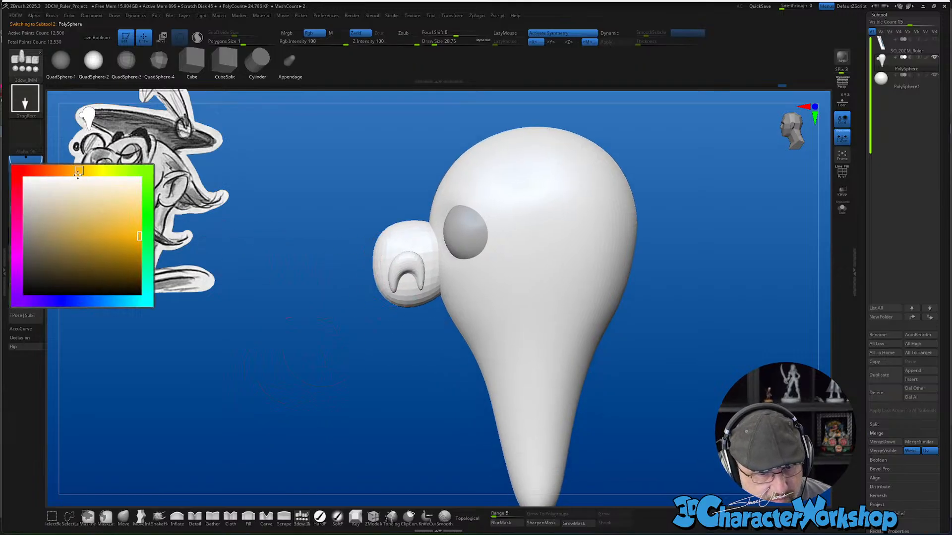
click(77, 222)
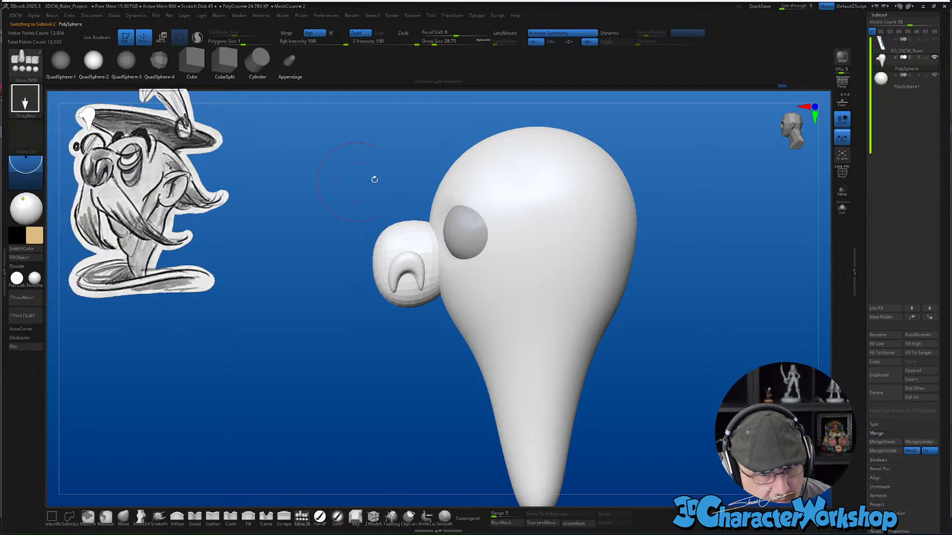
Fill the head with the tan colour, shift the main colour to a pinker light skin tone, and fill the head again
click(20, 257)
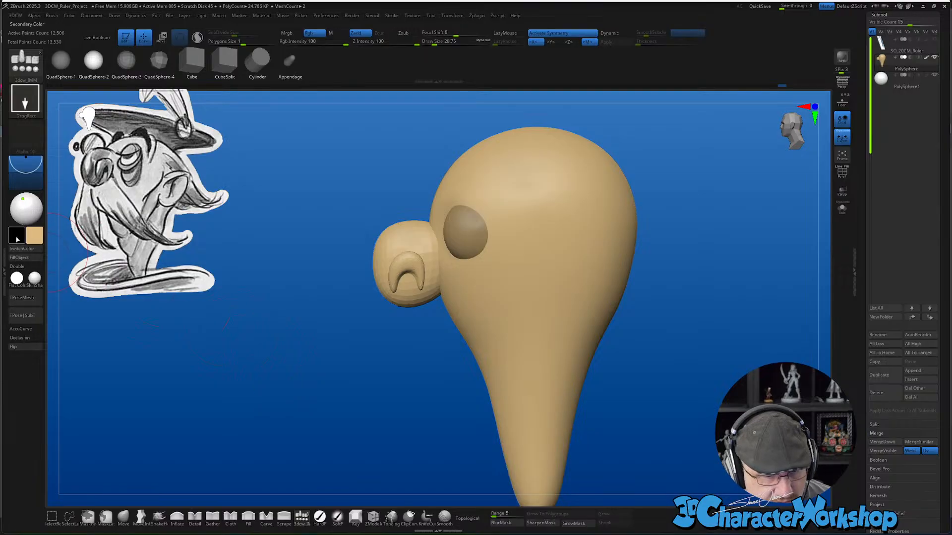
mouse_move(34, 235)
drag(81, 180, 61, 170)
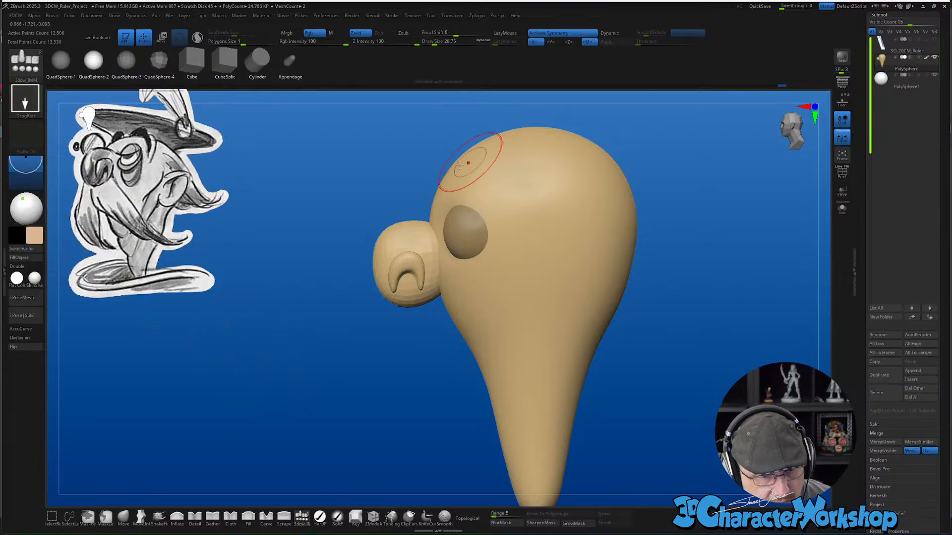
click(19, 257)
drag(276, 393, 326, 327)
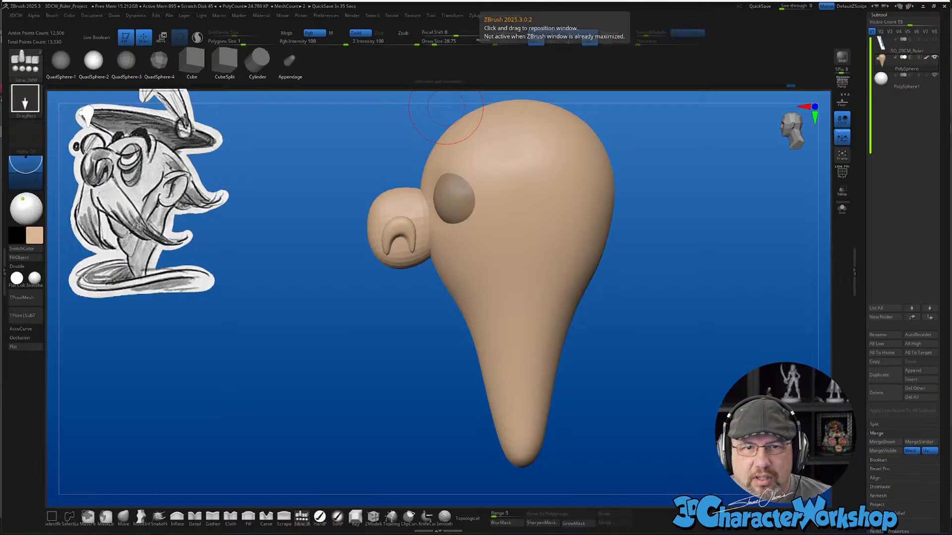
Switch to the browser showing the Skoolers community on Skool, log out of the account, and move the browser window away
drag(476, 0, 323, 85)
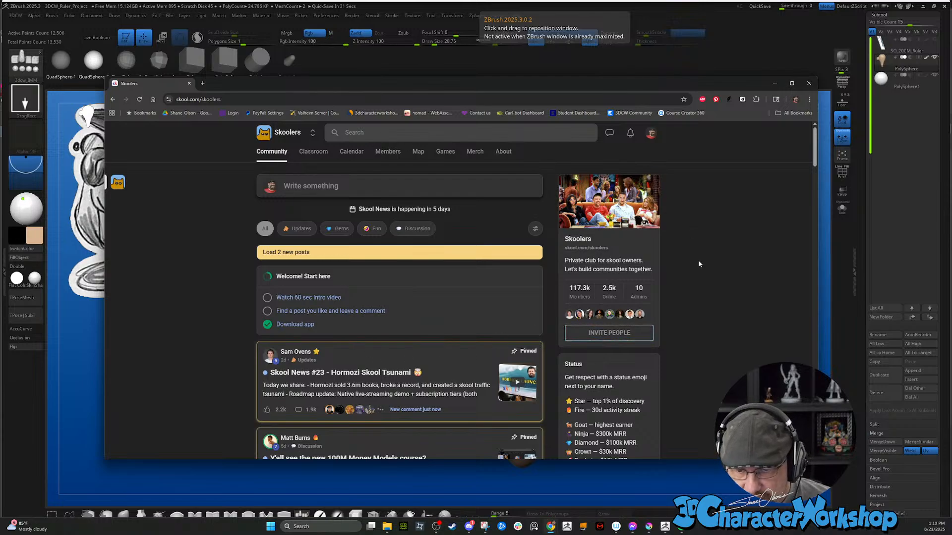
scroll(698, 236, down, 5)
scroll(686, 231, up, 5)
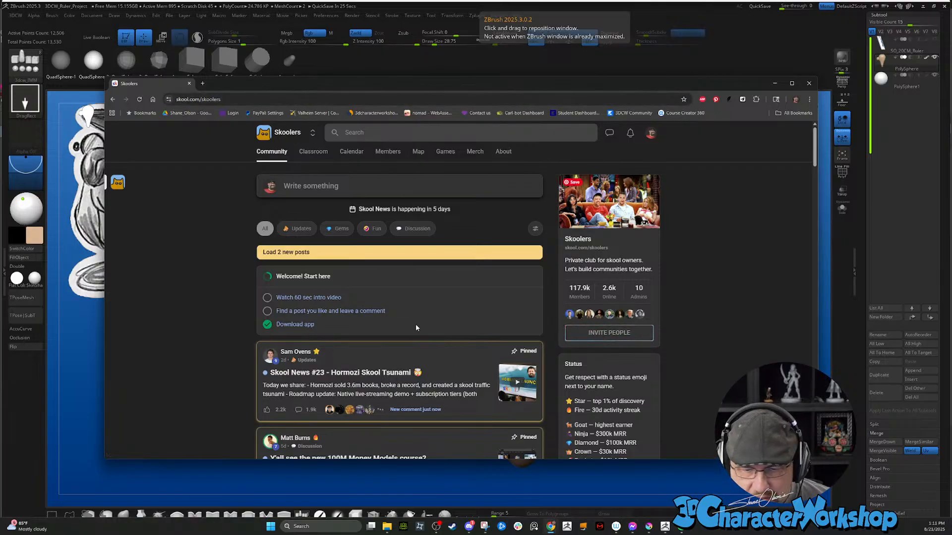
click(650, 135)
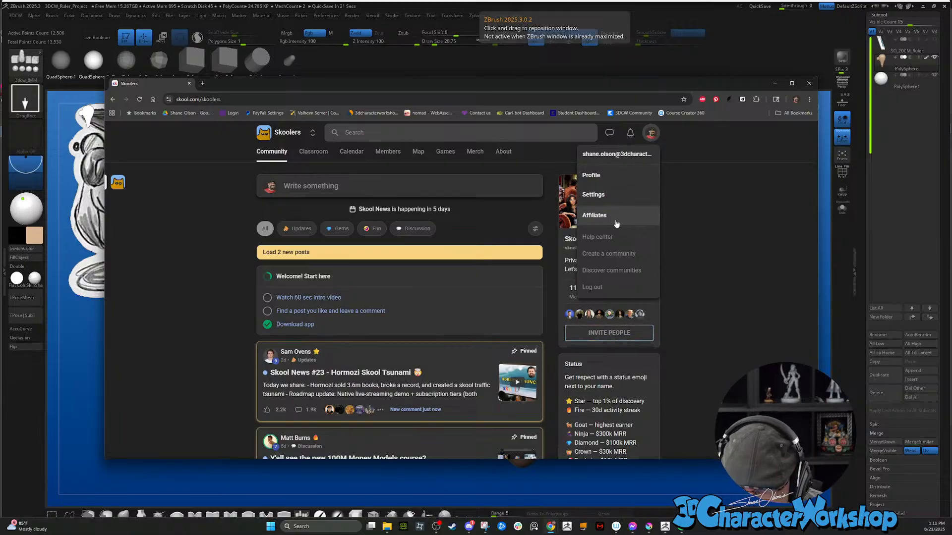
click(607, 287)
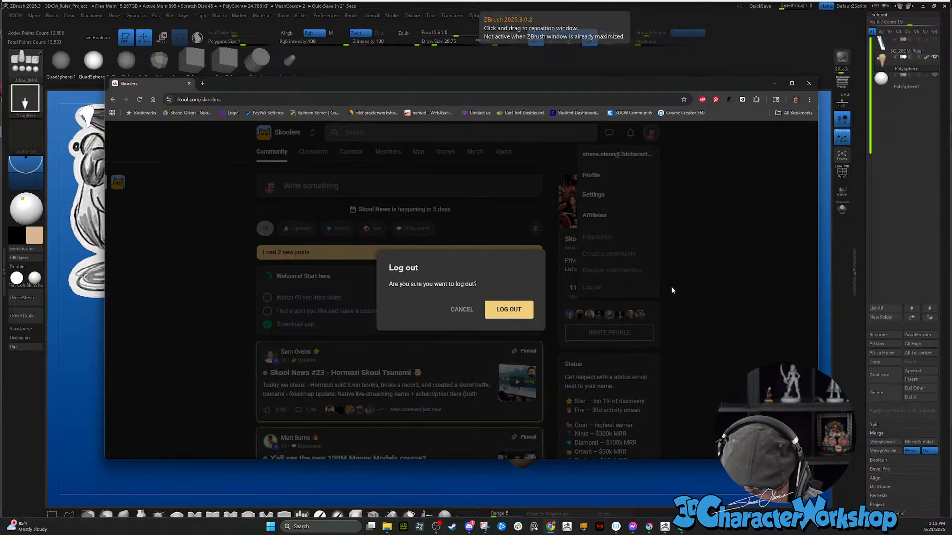
click(508, 309)
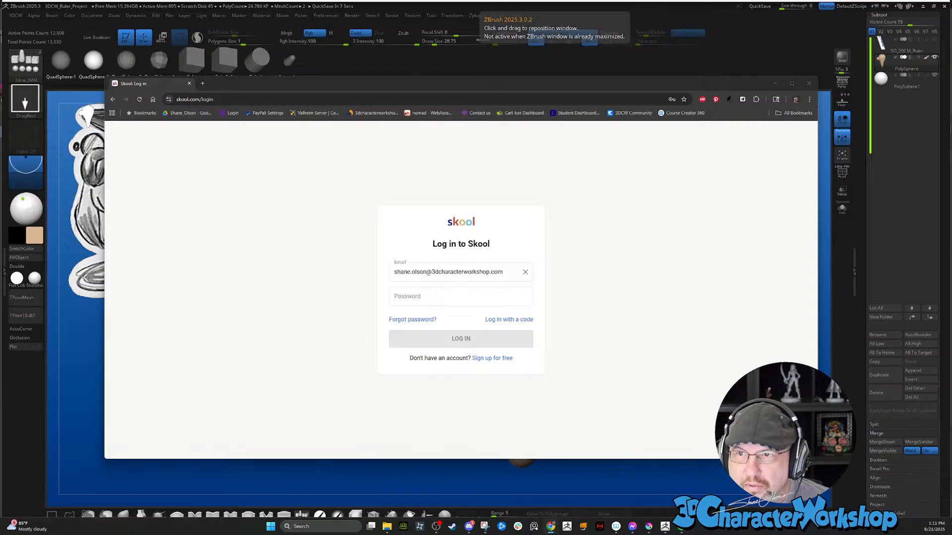
drag(641, 87, 556, 0)
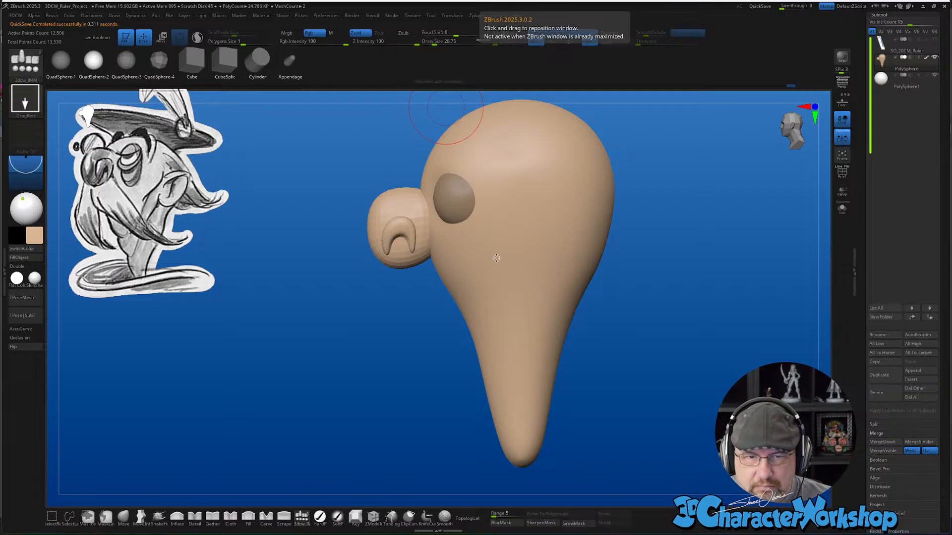
Select the eyeball subtool, choose a near-white main colour, and fill the eyeballs with it
drag(276, 336, 282, 338)
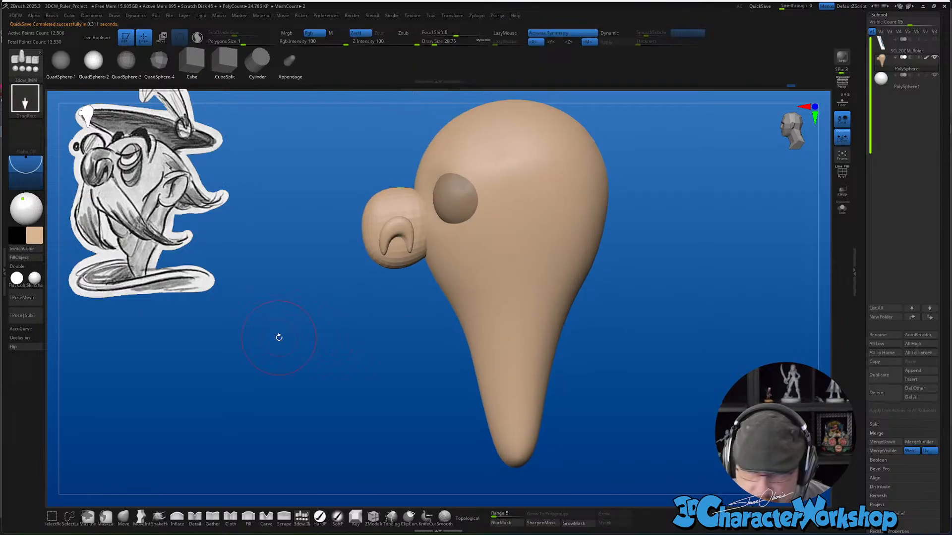
drag(458, 357, 468, 365)
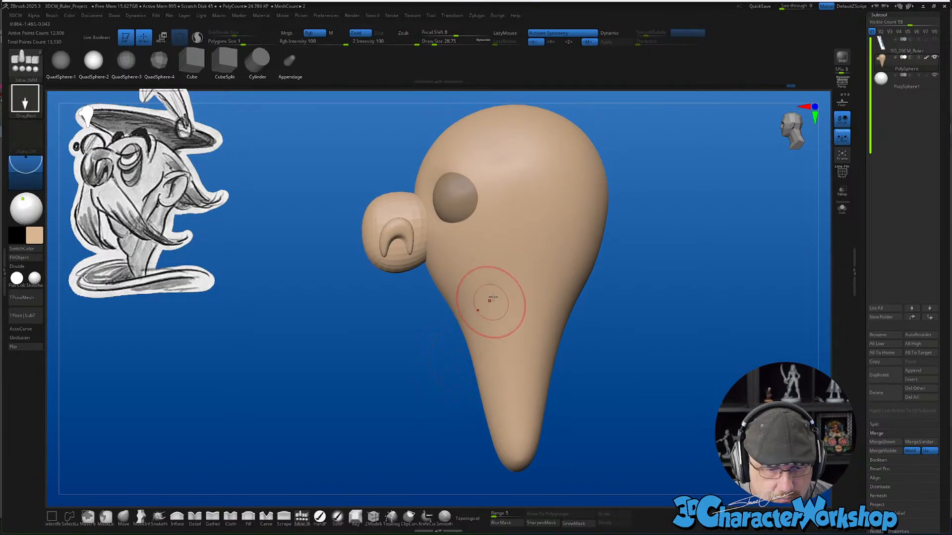
right_drag(501, 219, 497, 221)
alt+click(459, 197)
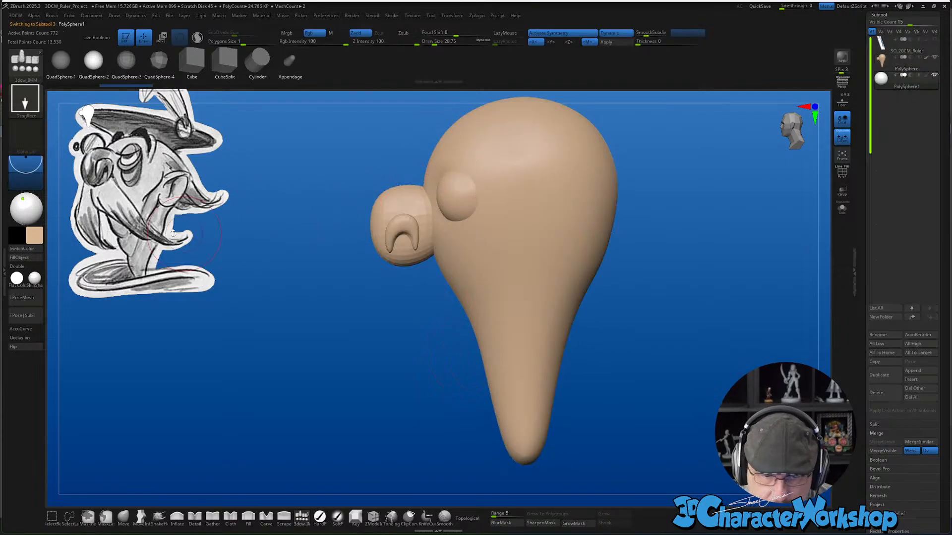
click(40, 236)
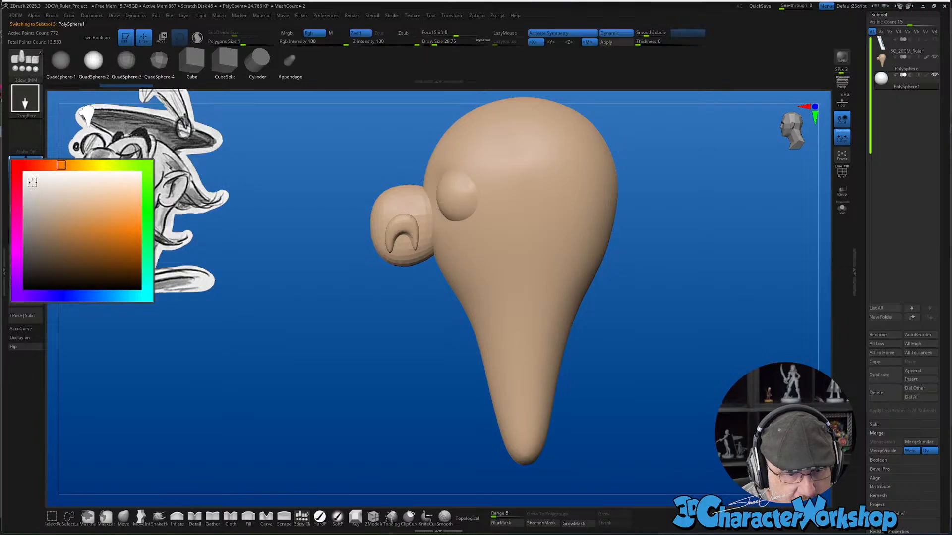
click(42, 174)
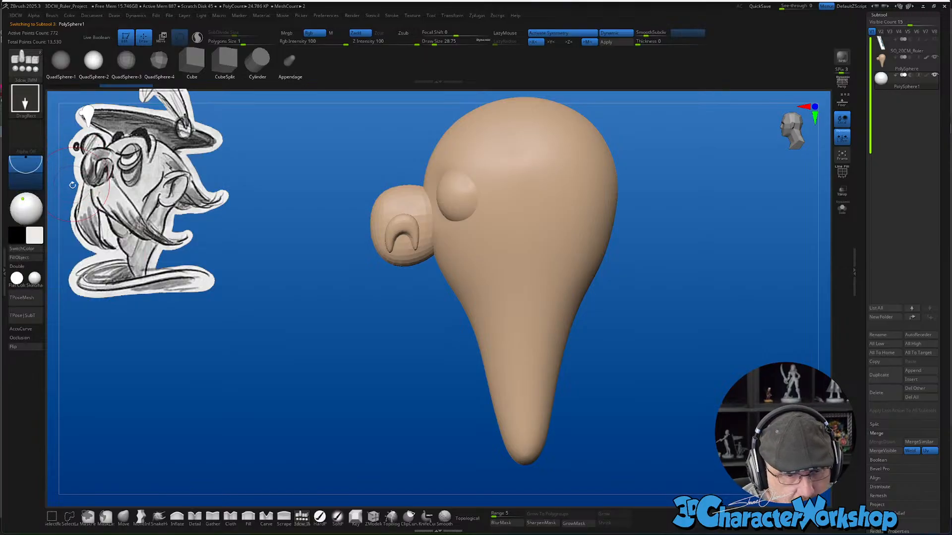
click(33, 257)
Centre the Gizmo on an eyeball and reposition the mirrored eyeballs closer to the nose, checking them from the side
drag(327, 419, 539, 342)
key(w)
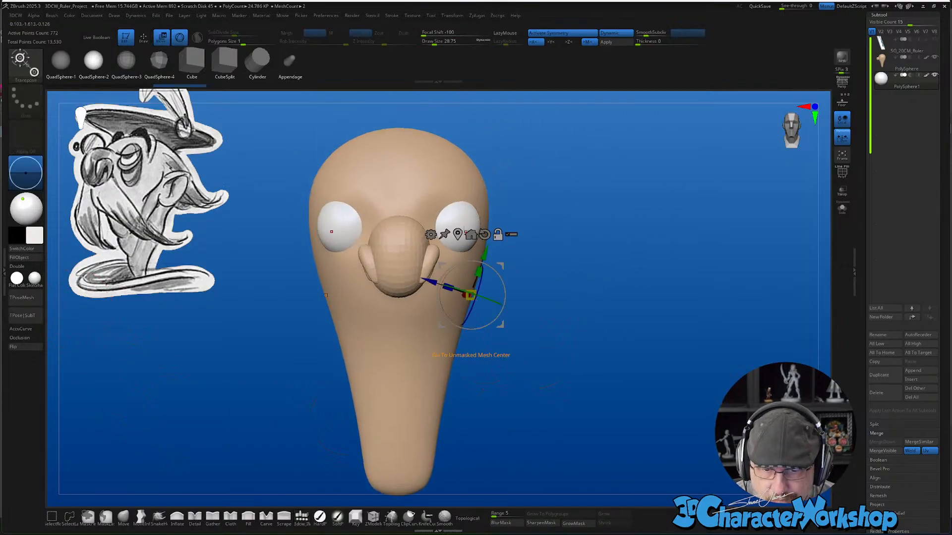
click(447, 226)
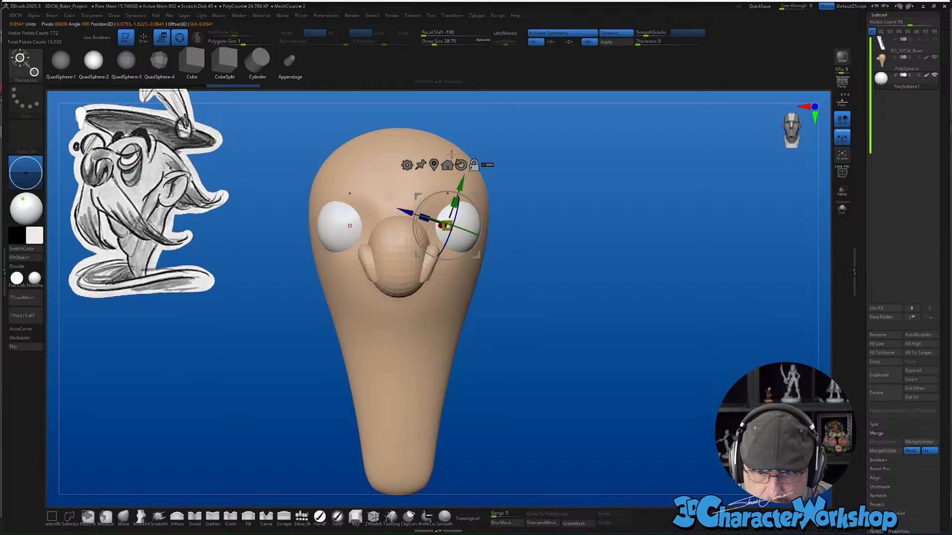
drag(407, 223, 396, 222)
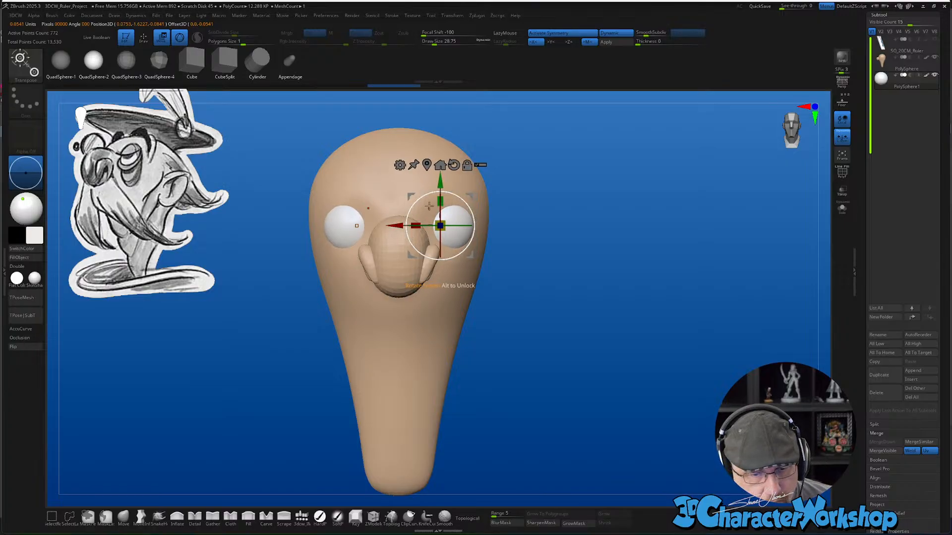
drag(562, 336, 528, 345)
drag(472, 193, 474, 189)
key(q)
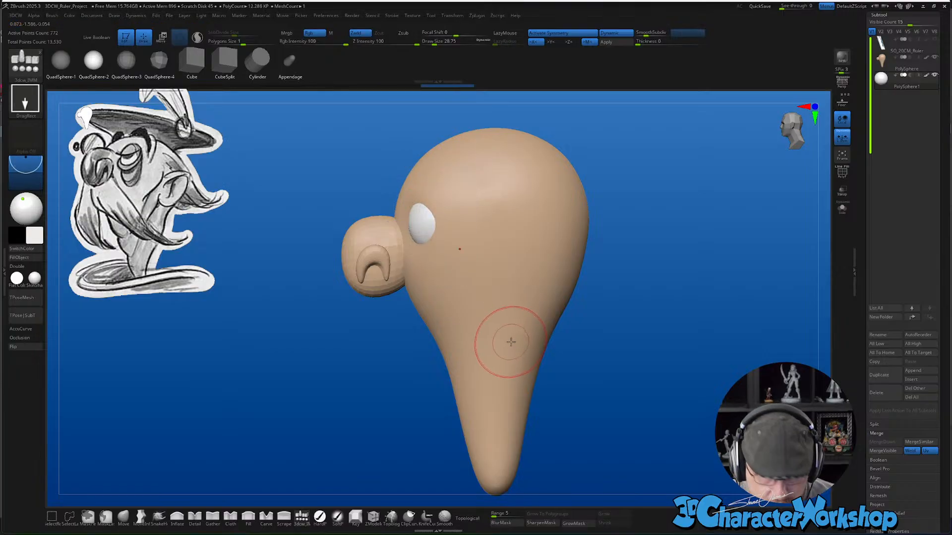
Select the head subtool and shape the surface around the eyeballs with the Move brush at a Draw Size of about 58
click(906, 63)
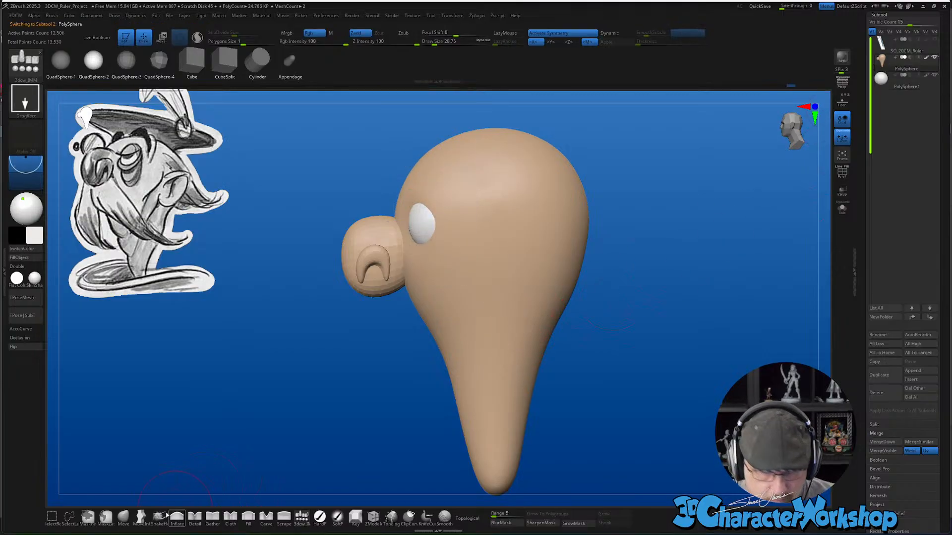
click(124, 517)
alt+drag(348, 343, 358, 331)
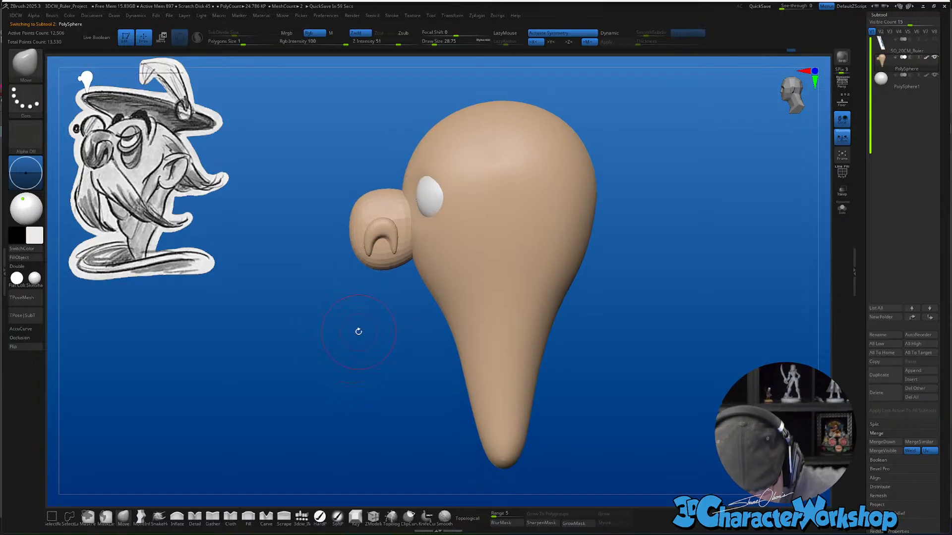
key(s)
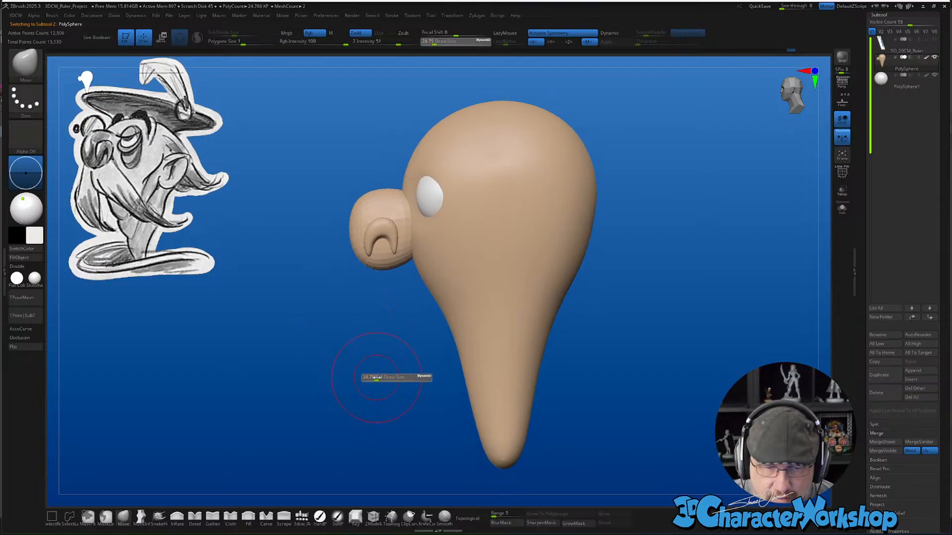
drag(371, 379, 374, 378)
alt+drag(389, 327, 382, 380)
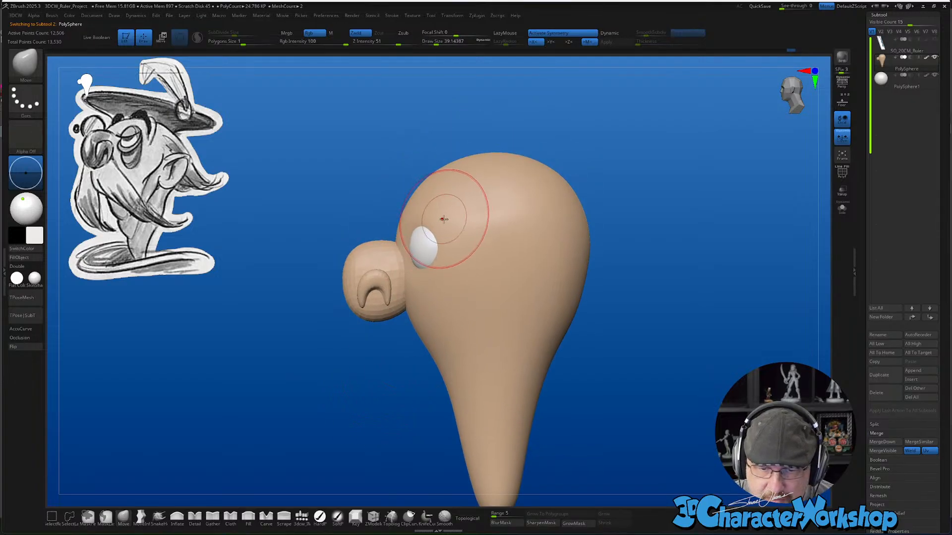
key(s)
drag(426, 212, 429, 212)
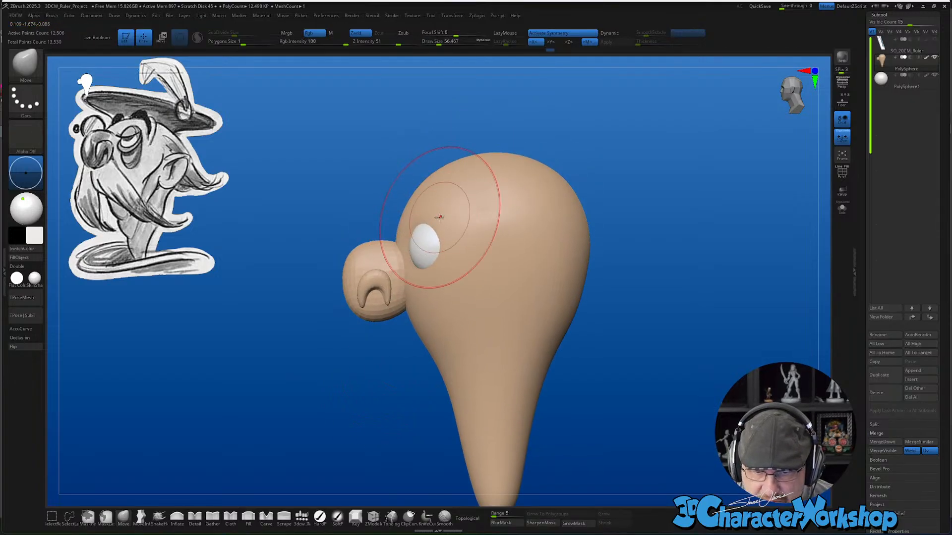
mouse_move(457, 261)
shift+right_down()
mouse_move(504, 276)
mouse_move(479, 300)
mouse_move(478, 336)
shift+right_up()
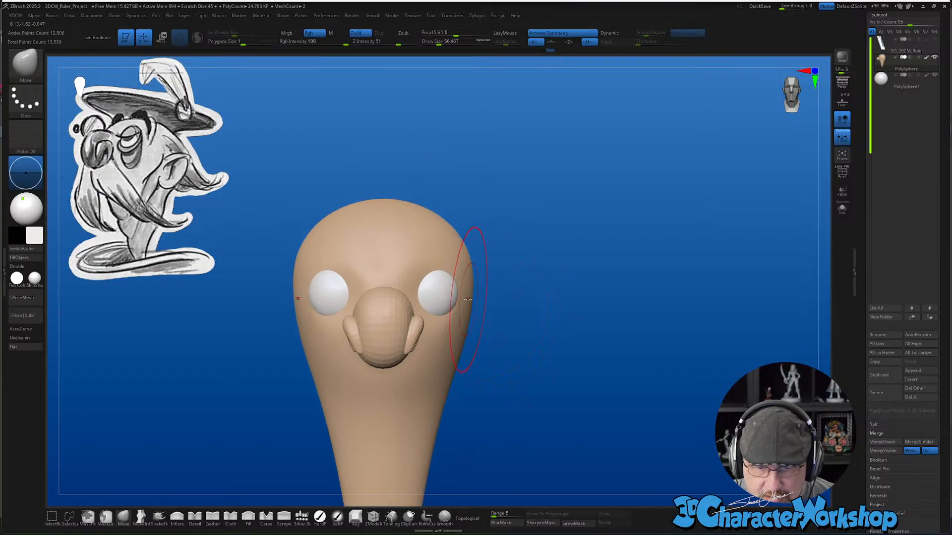
right_drag(454, 259, 426, 248)
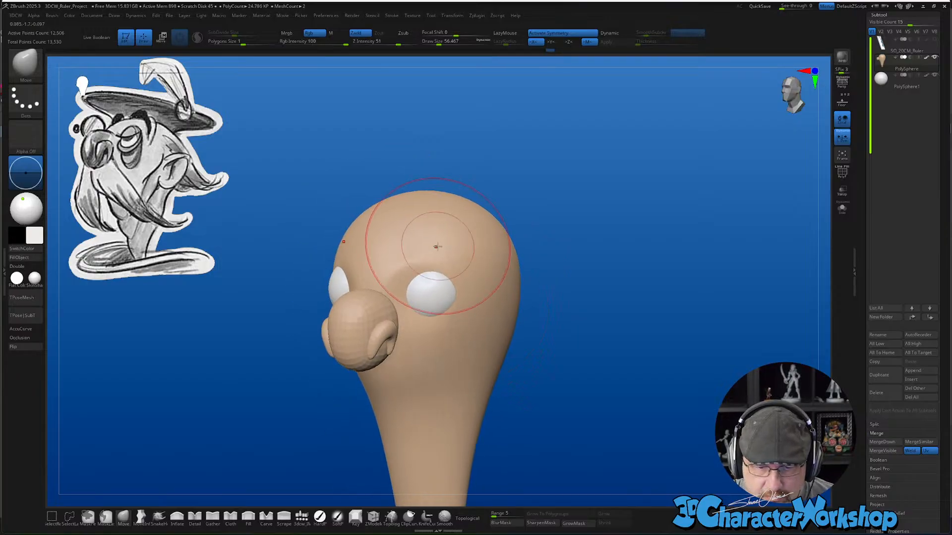
Refine and smooth the brow and eye socket area at Draw Size 25.05439
key(s)
drag(435, 259, 434, 256)
mouse_move(440, 249)
right_down()
mouse_move(434, 263)
mouse_move(438, 232)
mouse_move(424, 287)
right_up()
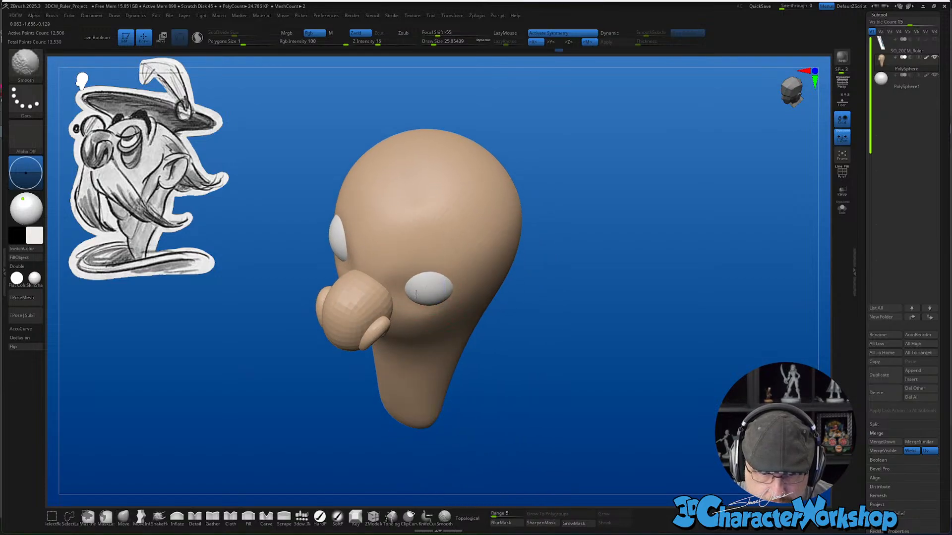
mouse_move(420, 313)
right_down()
mouse_move(489, 295)
mouse_move(467, 317)
right_up()
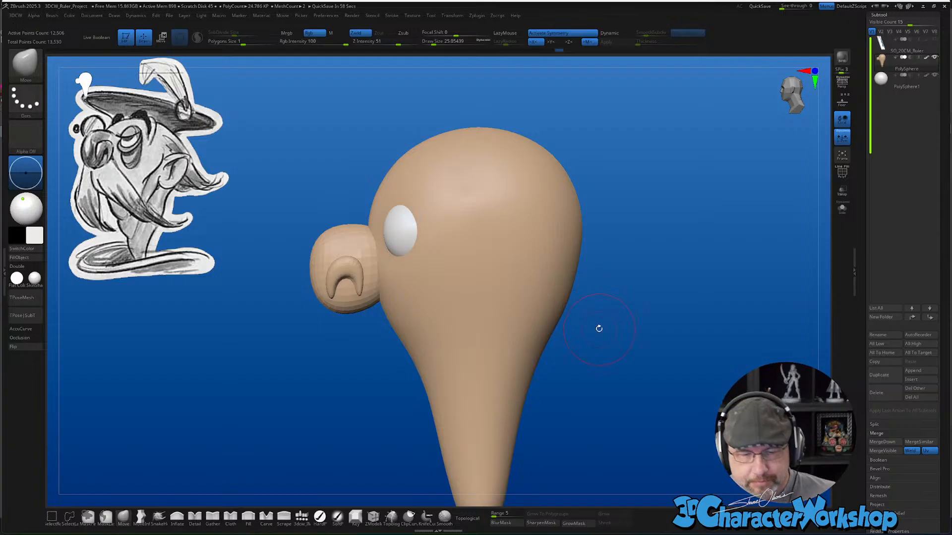
Flatten the crown and reshape the back of the head with the Move brush, using Draw Sizes 127.83828 and 62.0104
key(s)
drag(597, 282, 612, 282)
drag(482, 138, 491, 151)
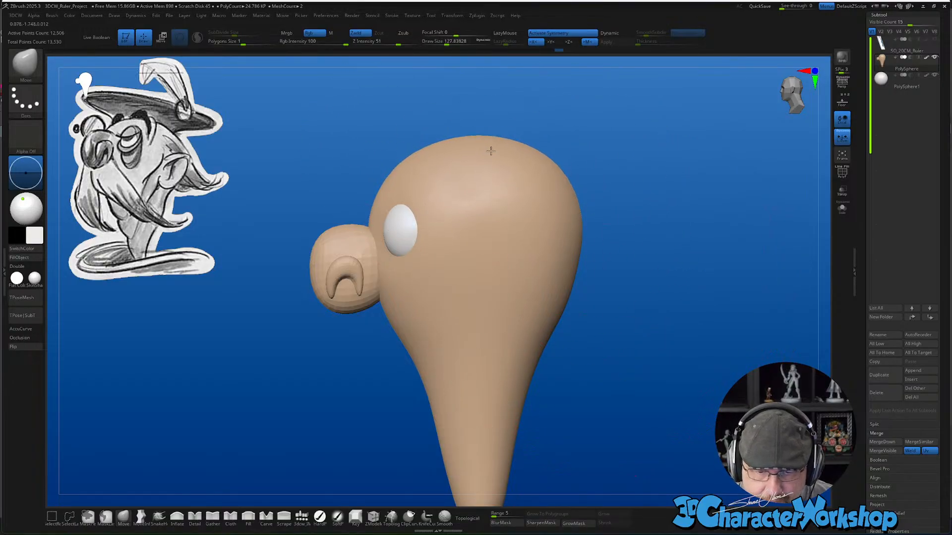
drag(549, 159, 569, 225)
drag(501, 167, 493, 182)
mouse_move(468, 329)
shift+right_down()
mouse_move(552, 356)
mouse_move(516, 366)
shift+right_up()
key(s)
drag(554, 311, 547, 311)
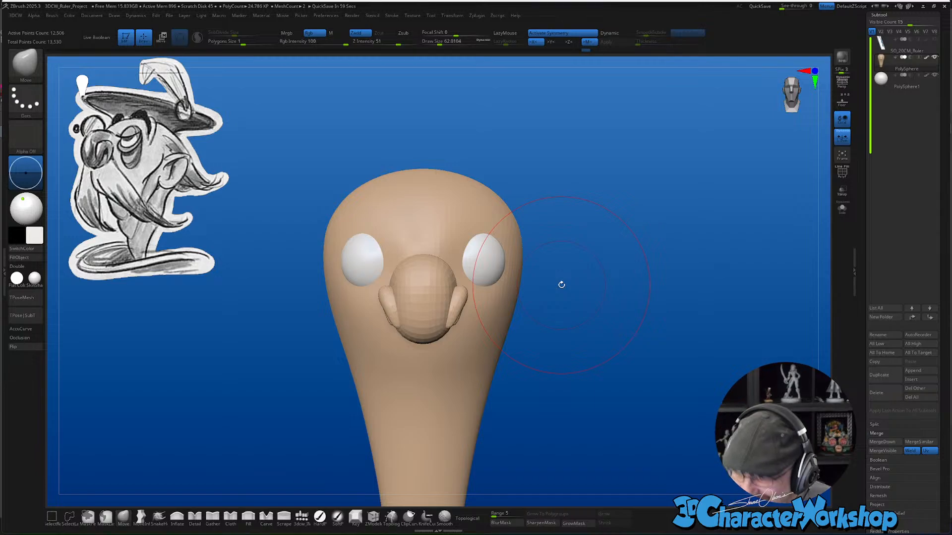
mouse_move(615, 279)
ctrl+right_down()
mouse_move(599, 276)
mouse_move(603, 299)
mouse_move(611, 267)
mouse_move(585, 268)
mouse_move(609, 305)
mouse_move(516, 293)
ctrl+right_up()
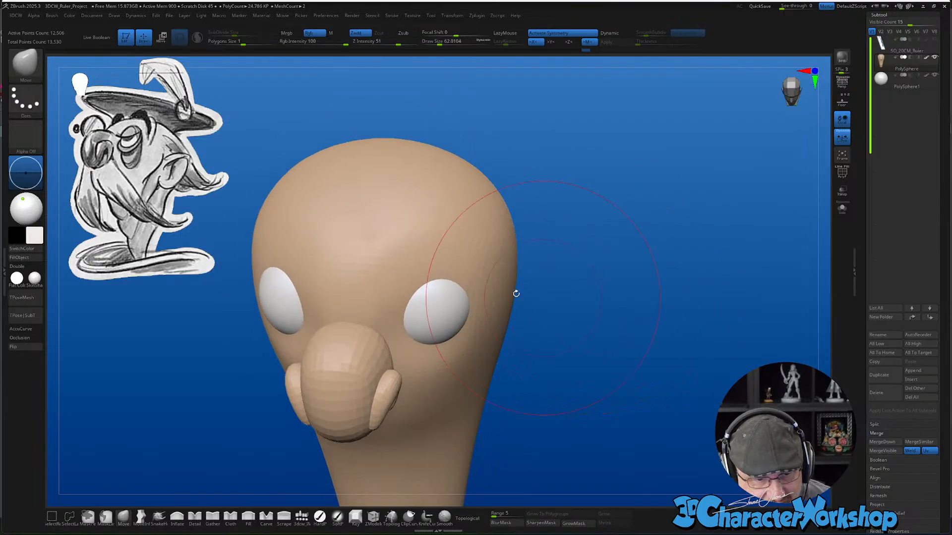
key(s)
mouse_move(371, 276)
mouse_down()
mouse_move(379, 280)
mouse_move(365, 299)
mouse_up()
key(ctrl+z)
Isolate the main head form without the nose and smooth the surface between and around the eyes
ctrl+shift+click(415, 272)
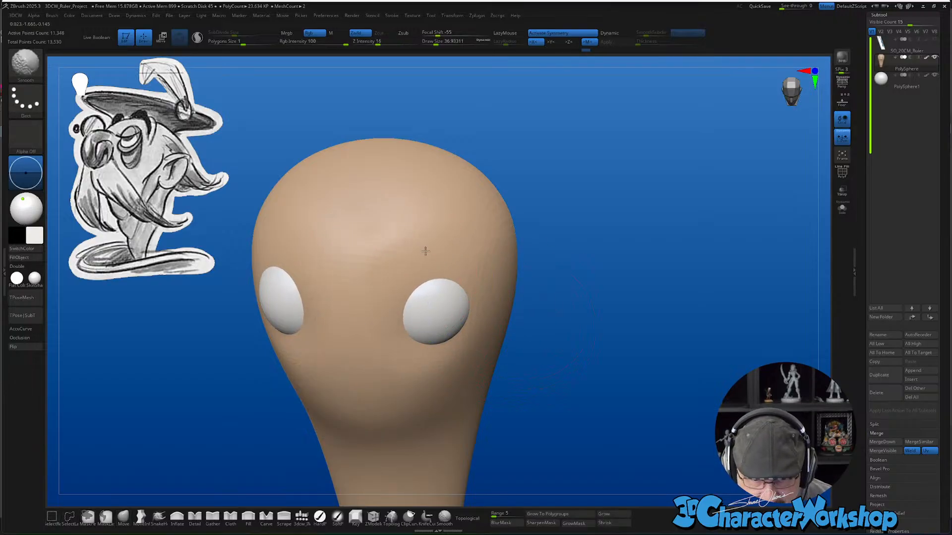
right_drag(584, 326, 582, 311)
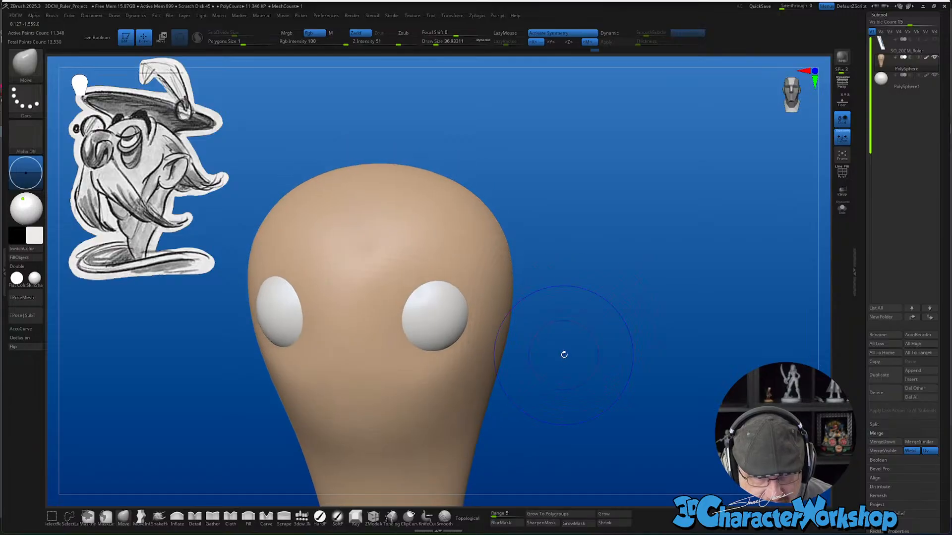
mouse_move(563, 352)
shift+right_down()
mouse_move(563, 335)
mouse_move(463, 340)
mouse_move(573, 313)
shift+right_up()
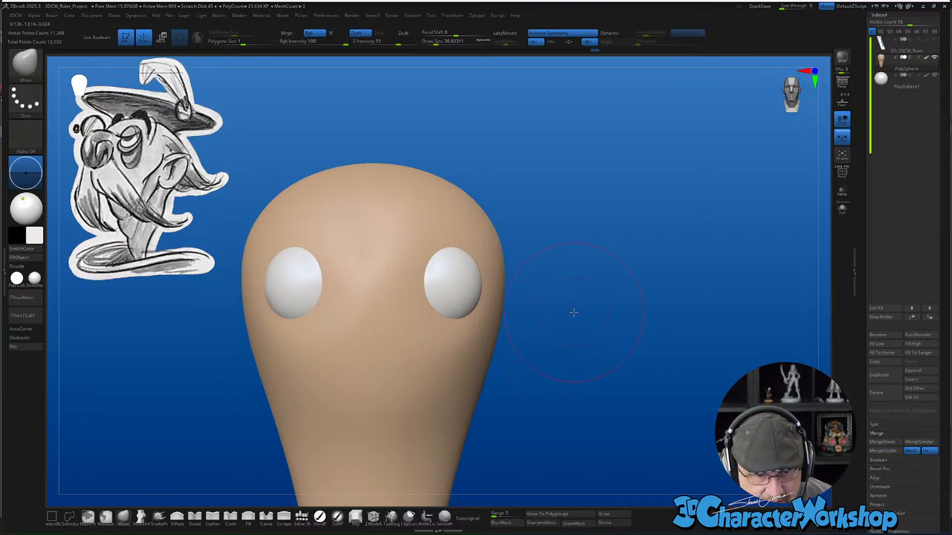
Show the nose and nostrils again and turn on Dynamic Subdiv for the head
ctrl+shift+click(619, 332)
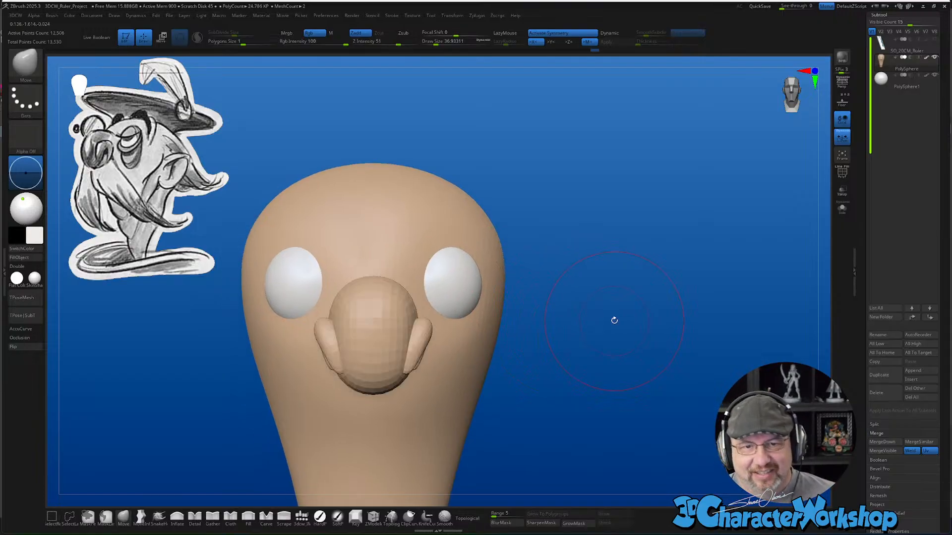
mouse_move(602, 357)
right_down()
mouse_move(600, 342)
mouse_move(590, 342)
mouse_move(605, 342)
mouse_move(607, 308)
mouse_move(597, 314)
right_up()
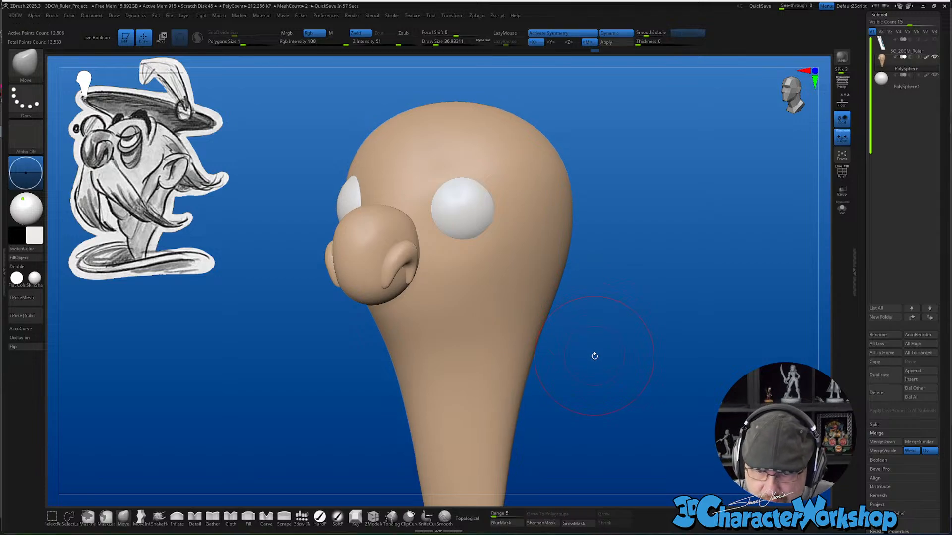
Reshape the front of the lower face and neck with the Move brush at Draw Size 56.467
key(s)
drag(594, 356, 591, 357)
alt+right_drag(590, 357, 489, 357)
key(s)
drag(425, 334, 436, 331)
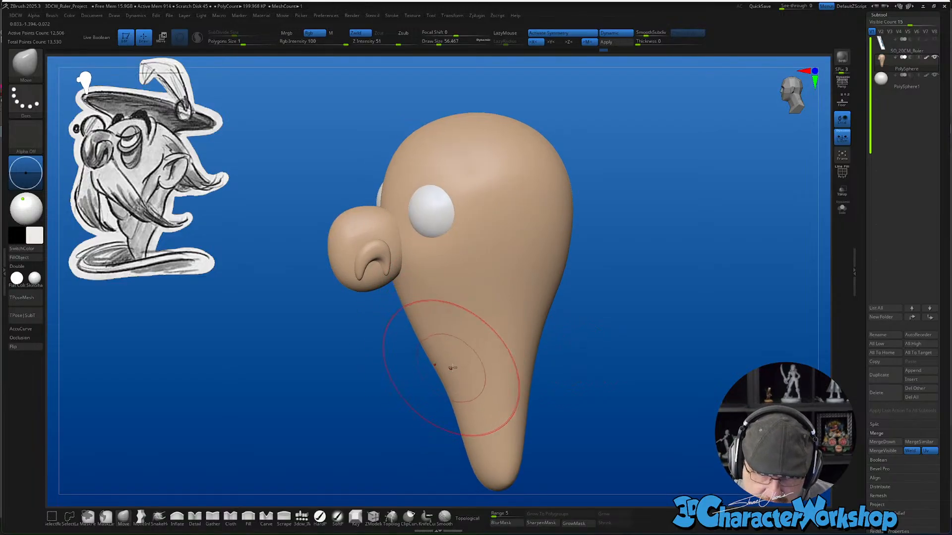
click(482, 388)
shift+right_drag(483, 389, 480, 389)
Pull the lower neck forward and smooth its profile at Draw Size 97.21759
key(s)
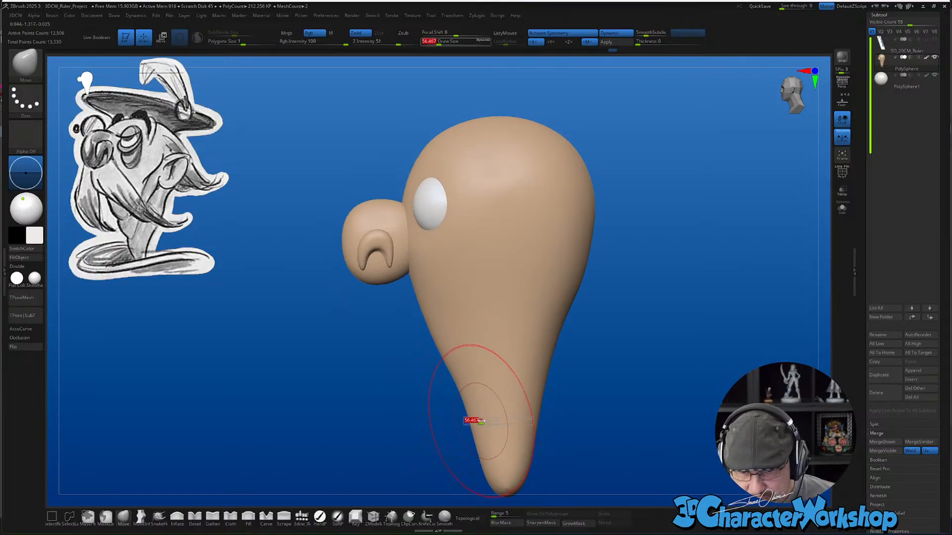
drag(471, 420, 489, 422)
drag(499, 477, 493, 475)
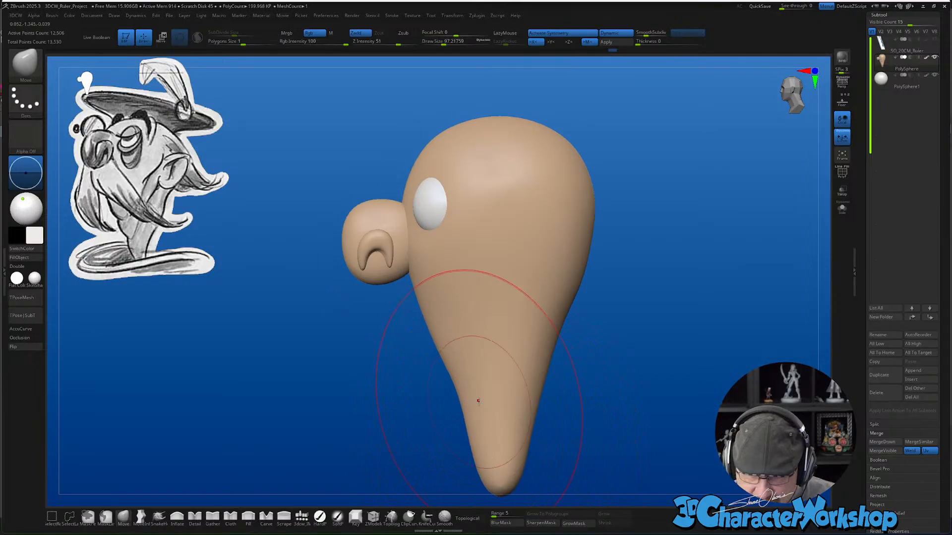
key(shift)
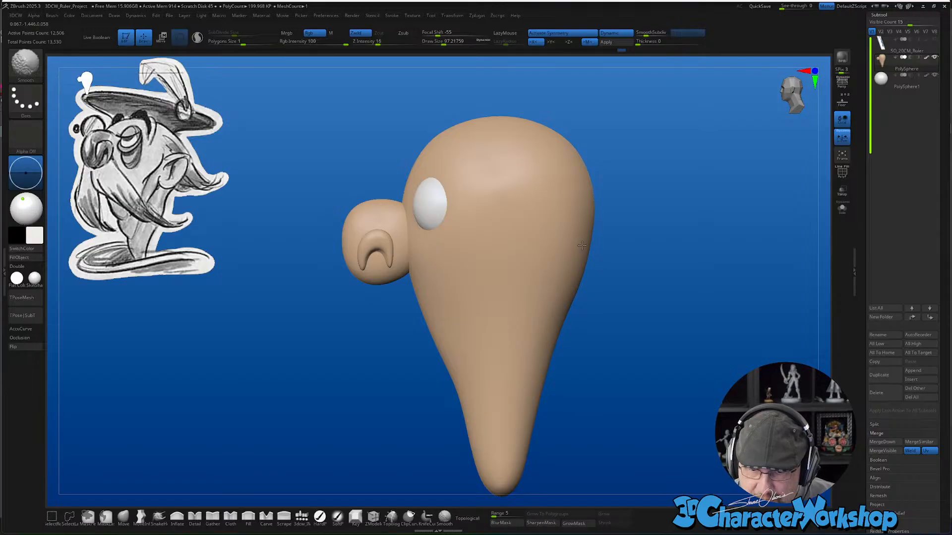
mouse_move(527, 332)
right_down()
mouse_move(542, 327)
mouse_move(525, 331)
right_up()
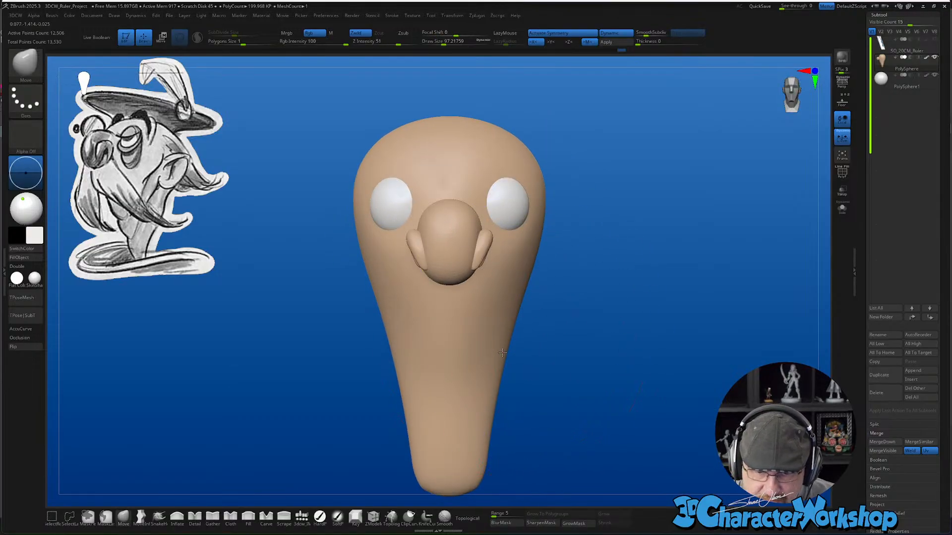
Narrow the neck and lower jaw symmetrically from the front, and refine the back of the neck in profile
drag(502, 353, 491, 351)
drag(497, 401, 493, 397)
mouse_move(511, 397)
right_down()
mouse_move(491, 367)
mouse_move(509, 409)
mouse_move(502, 418)
mouse_move(505, 387)
right_up()
drag(487, 407, 482, 407)
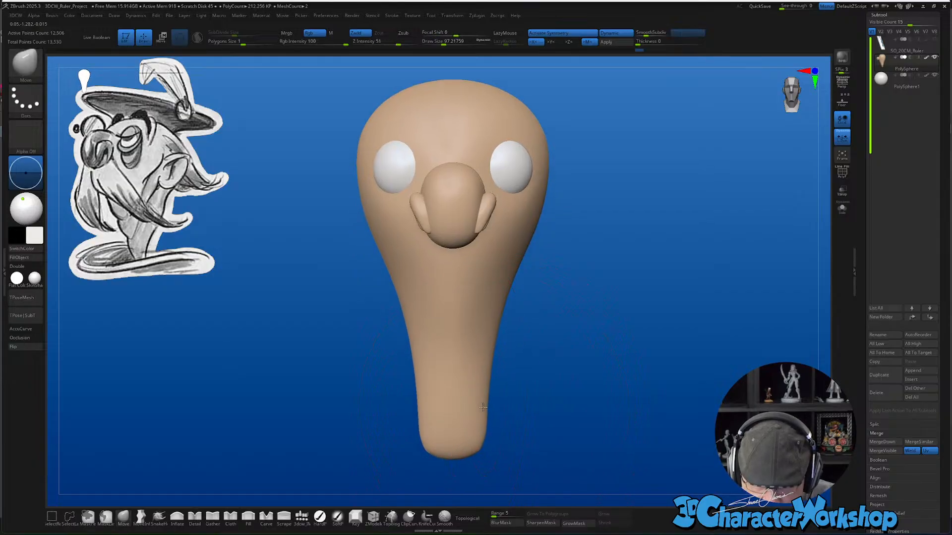
right_drag(476, 397, 493, 397)
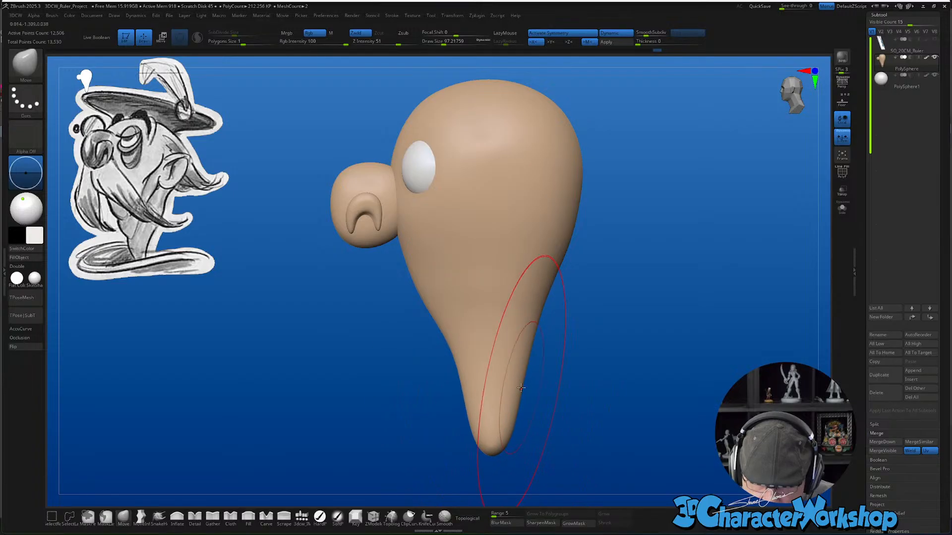
drag(521, 388, 513, 387)
mouse_move(518, 350)
right_down()
mouse_move(584, 322)
mouse_move(560, 306)
mouse_move(554, 324)
right_up()
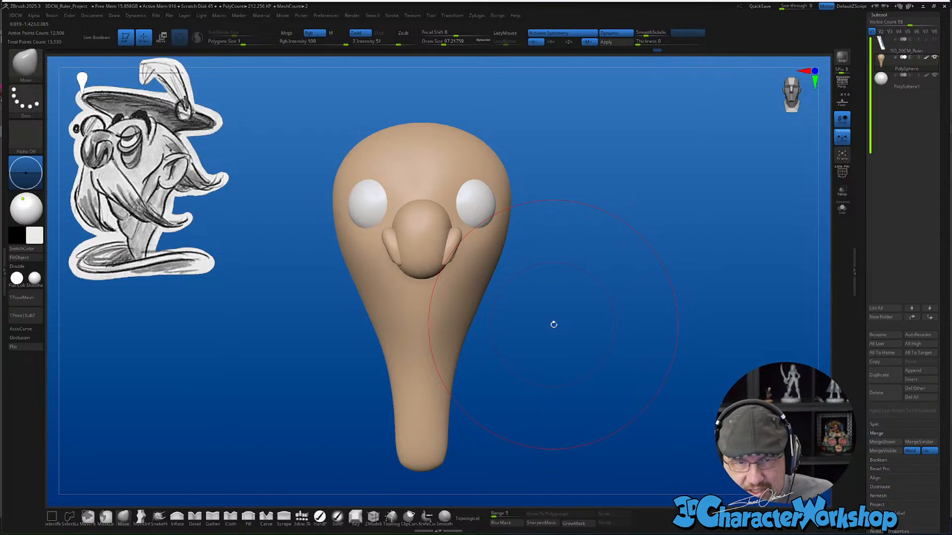
right_drag(554, 324, 567, 362)
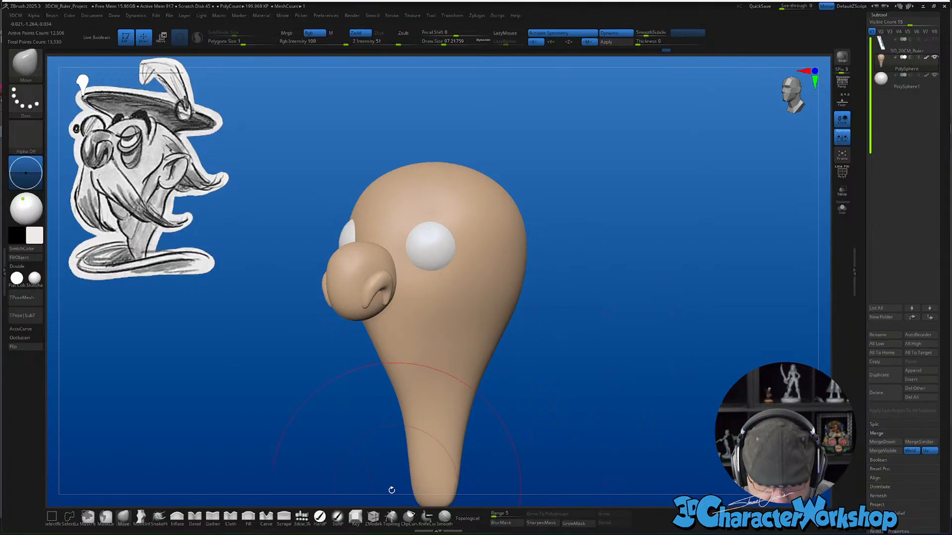
Insert a mirrored pair of skin-coloured QuadSphere-2 spheres on the sides of the head as ear bases, replacing the white attempt
click(302, 518)
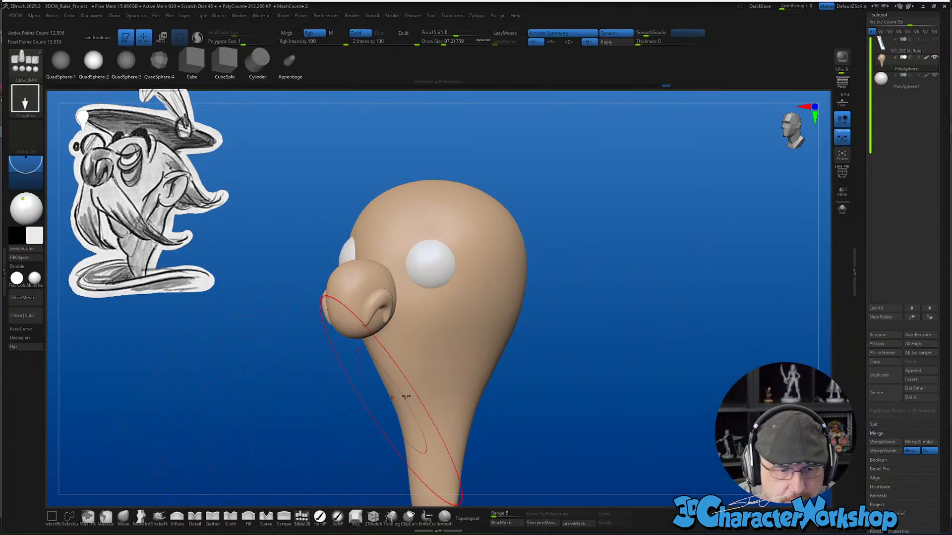
key(s)
drag(531, 340, 525, 340)
mouse_move(531, 331)
alt+right_down()
mouse_move(530, 340)
mouse_move(498, 318)
alt+right_up()
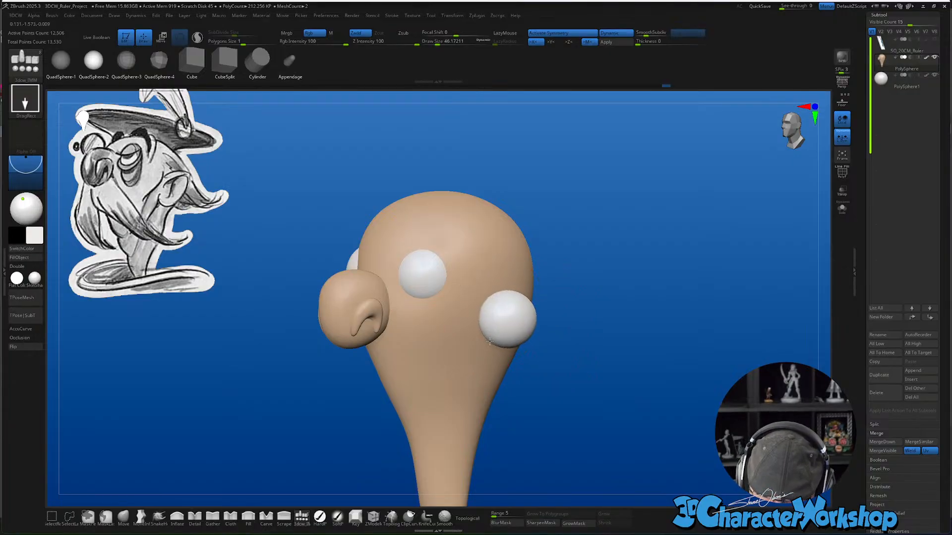
drag(490, 341, 482, 344)
key(ctrl+z)
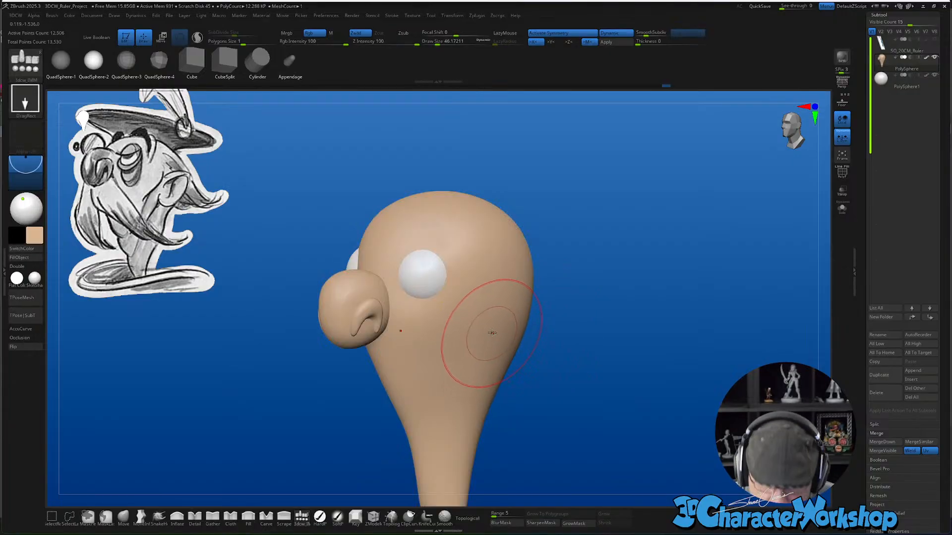
drag(488, 343, 576, 417)
Flatten, rotate and position the ear spheres against the sides of the head with the Gizmo
key(w)
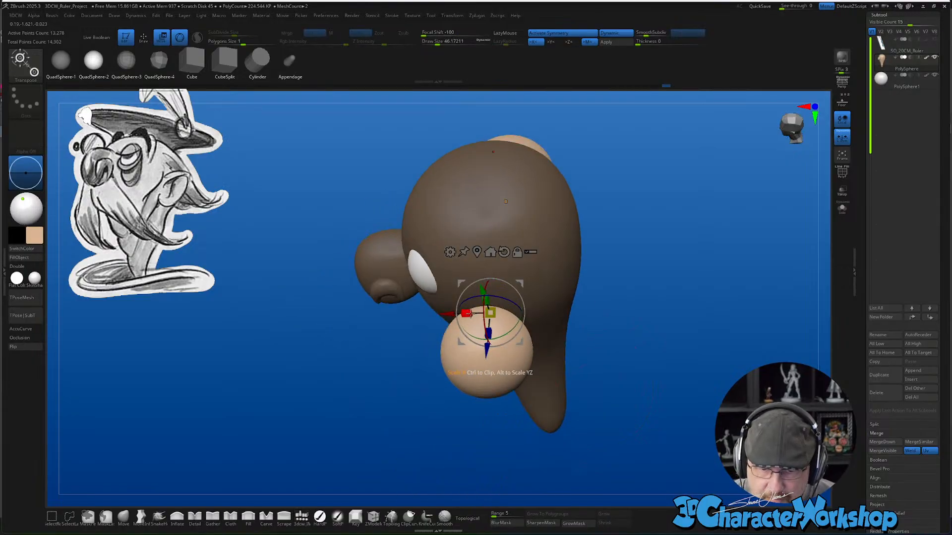
drag(512, 328, 517, 270)
mouse_move(614, 321)
mouse_down()
mouse_move(624, 307)
mouse_move(626, 337)
mouse_move(616, 325)
mouse_move(615, 336)
mouse_up()
drag(516, 253, 507, 267)
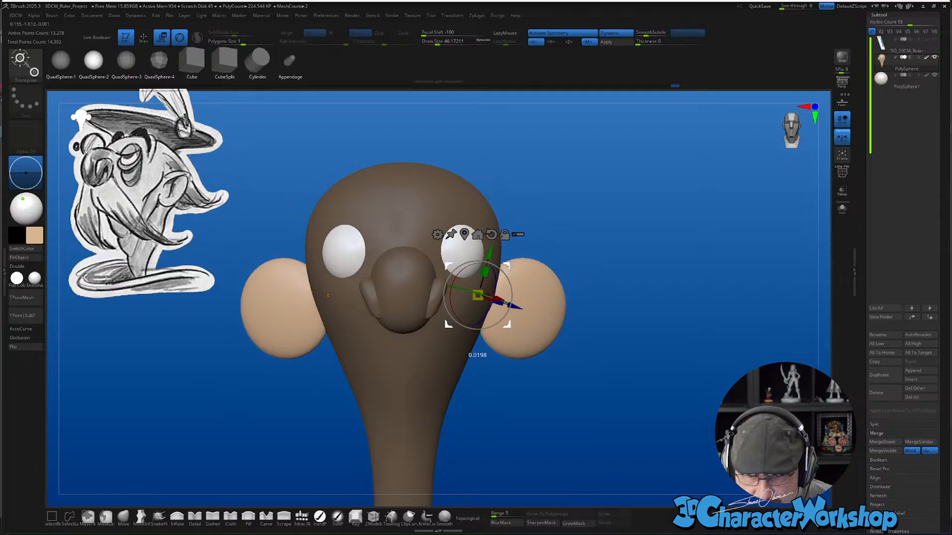
drag(558, 405, 530, 411)
drag(508, 272, 509, 260)
key(q)
Shape the ear spheres into a tapered ear outline, wider above and narrower at the lobe, with the Move brush
mouse_move(562, 367)
mouse_down()
mouse_move(606, 399)
mouse_move(625, 401)
mouse_move(606, 400)
mouse_up()
key(s)
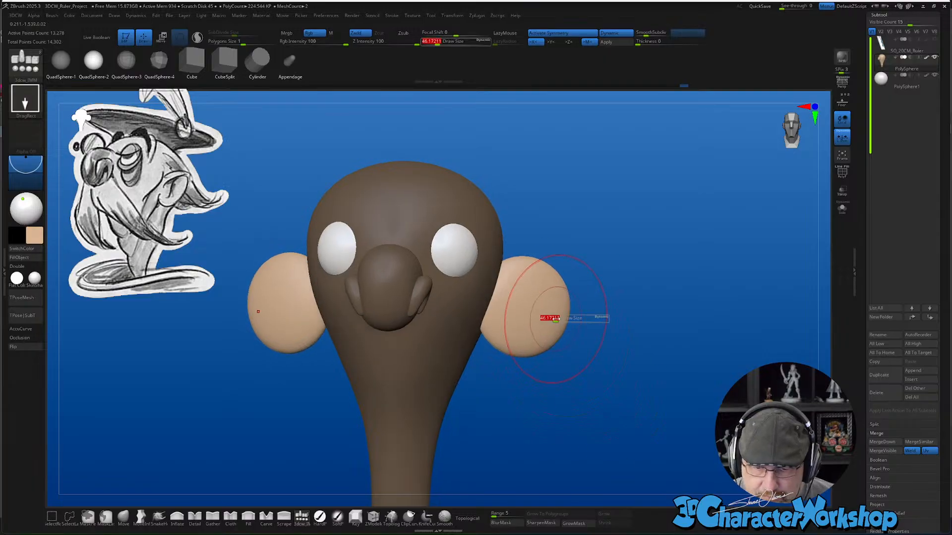
drag(556, 318, 563, 318)
drag(636, 403, 589, 399)
mouse_move(568, 321)
right_down()
mouse_move(548, 320)
mouse_move(545, 345)
right_up()
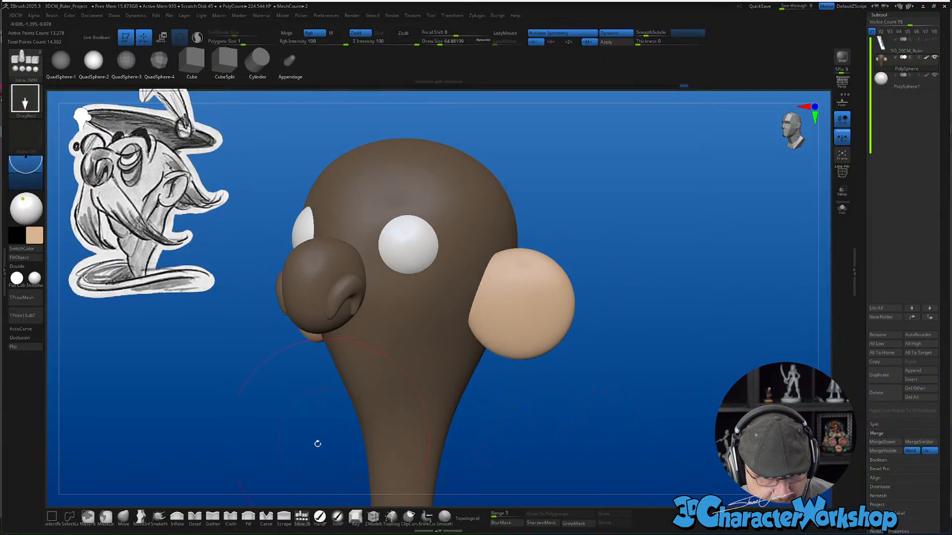
click(123, 518)
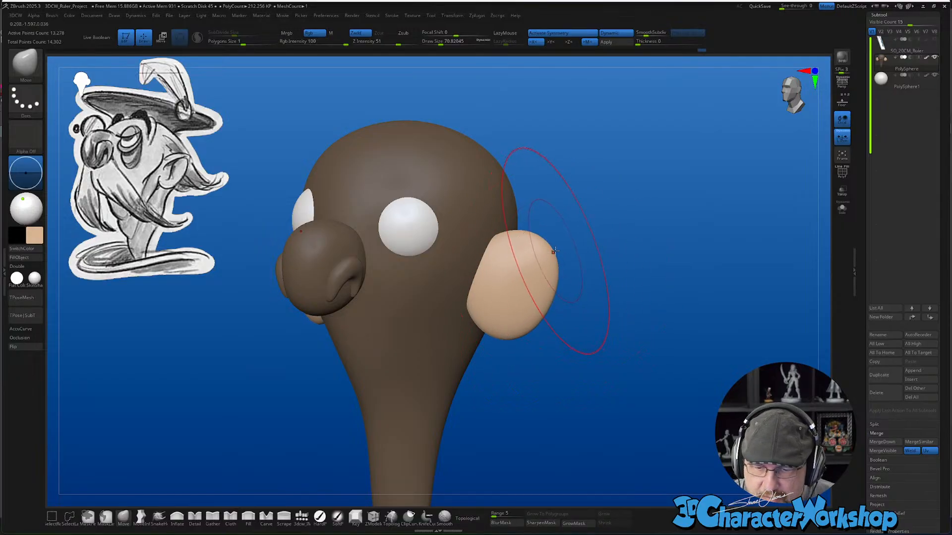
right_drag(556, 251, 552, 254)
key(s)
drag(557, 259, 542, 258)
right_drag(544, 253, 557, 256)
drag(556, 257, 561, 251)
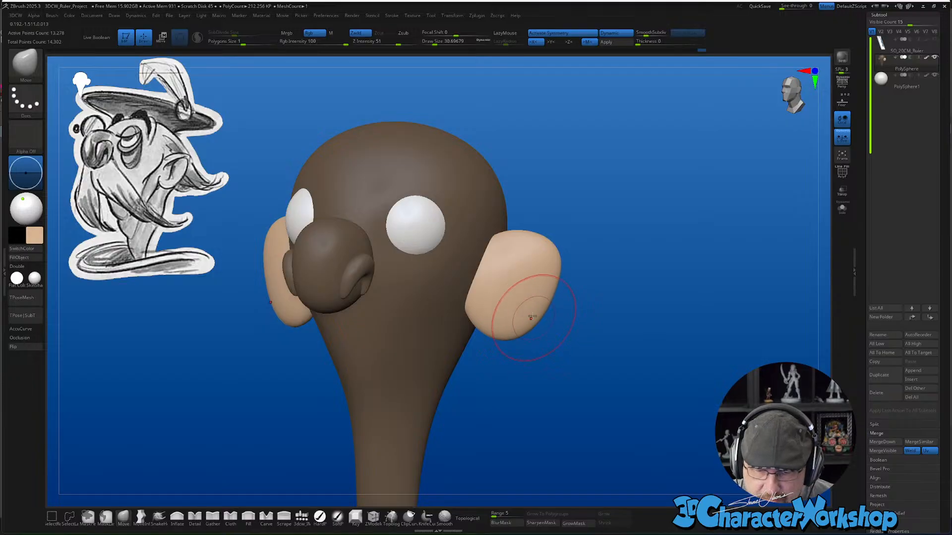
Push in the upper inner surface of the ears to start the hollow, using a Draw Size of about 22
right_drag(521, 292, 525, 284)
key(s)
drag(524, 285, 519, 285)
right_drag(519, 286, 516, 268)
key(s)
mouse_move(516, 271)
mouse_down()
mouse_move(516, 257)
mouse_move(525, 265)
mouse_up()
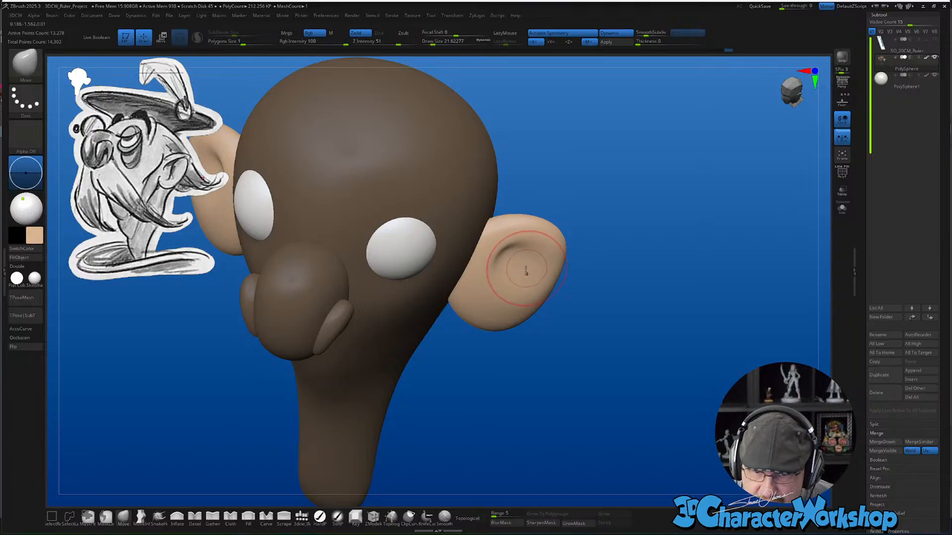
Extend the ears' hollow down toward the lobe and form the fold along its front edge
mouse_move(526, 272)
right_down()
mouse_move(516, 270)
mouse_move(520, 284)
right_up()
mouse_move(506, 296)
mouse_down()
mouse_move(502, 290)
mouse_move(496, 302)
mouse_up()
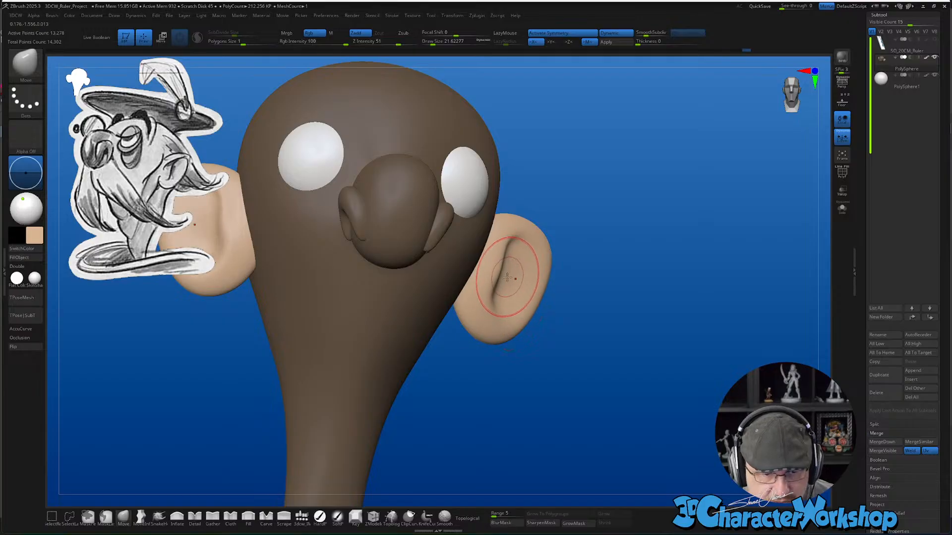
right_drag(507, 278, 507, 283)
mouse_move(491, 270)
mouse_down()
mouse_move(491, 282)
mouse_move(504, 259)
mouse_move(495, 266)
mouse_up()
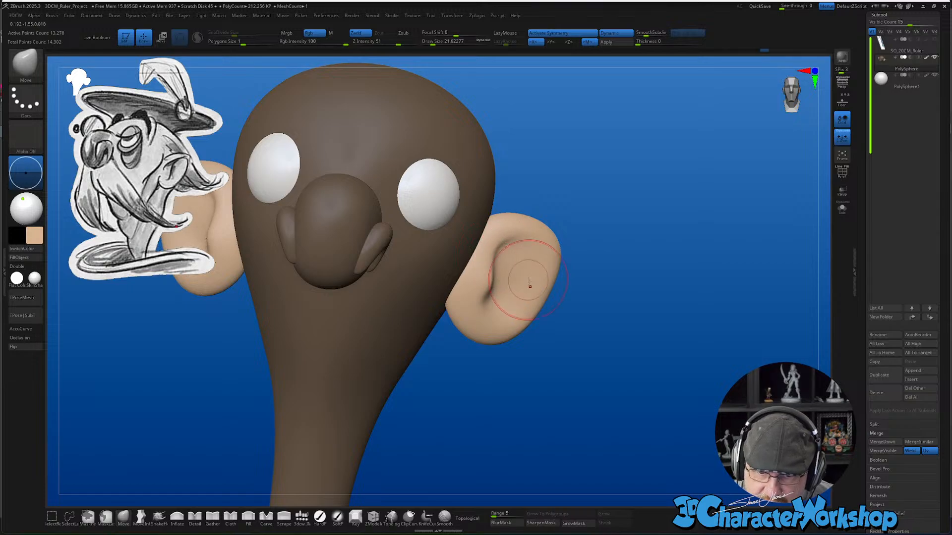
right_drag(527, 284, 524, 313)
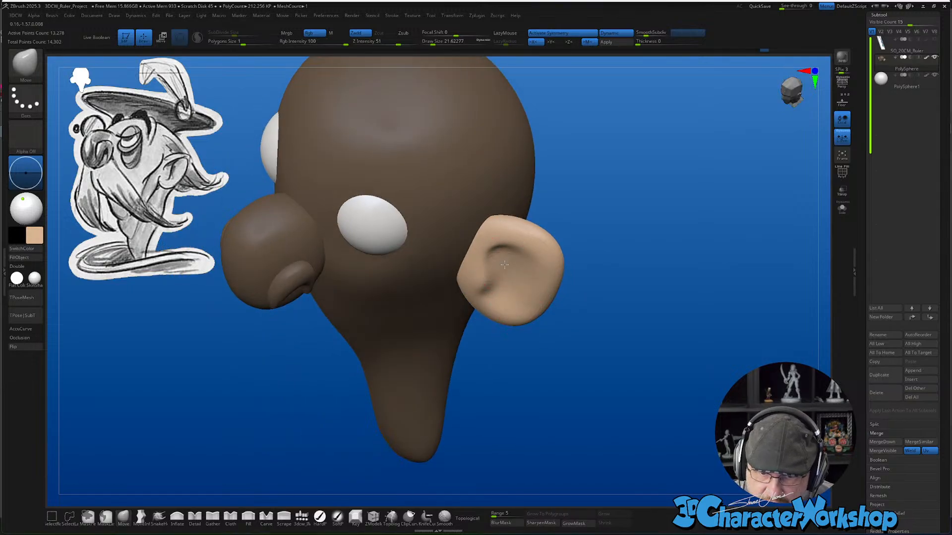
right_drag(512, 260, 530, 255)
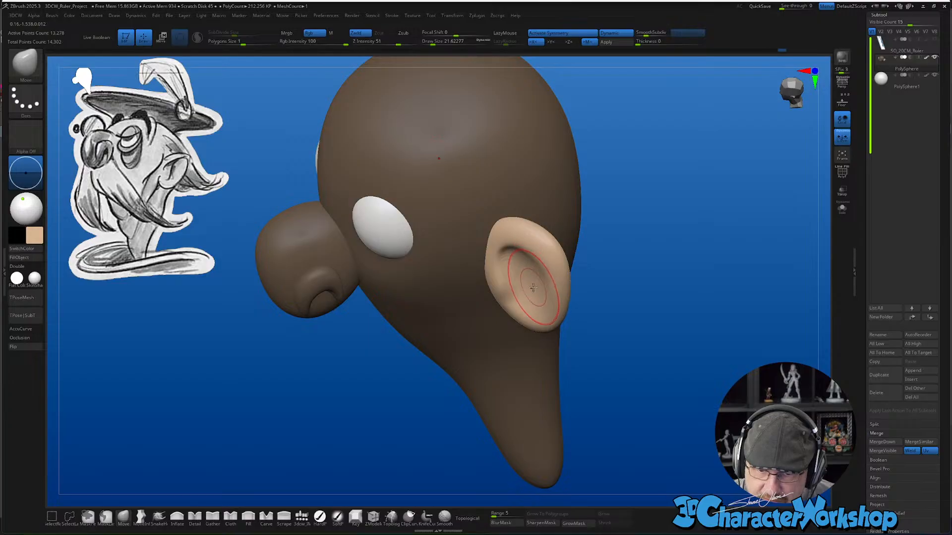
Smooth the ear hollow and refine its inner fold at a Draw Size of about 17
right_drag(536, 297, 533, 278)
shift+drag(533, 279, 541, 269)
mouse_move(541, 269)
right_down()
mouse_move(531, 298)
mouse_move(538, 281)
right_up()
key(s)
mouse_move(533, 300)
mouse_down()
mouse_move(523, 300)
mouse_move(523, 280)
mouse_up()
key(s)
right_drag(537, 281, 516, 284)
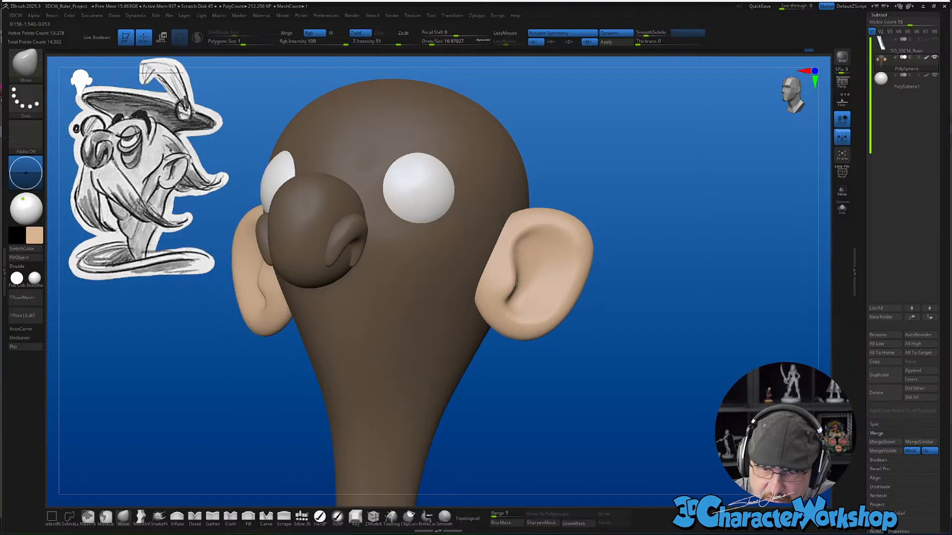
Deepen the hollow under the ears' upper rim and define the small notch at the front fold
shift+drag(517, 281, 562, 293)
right_drag(562, 293, 574, 325)
right_drag(566, 250, 601, 288)
right_drag(574, 247, 544, 263)
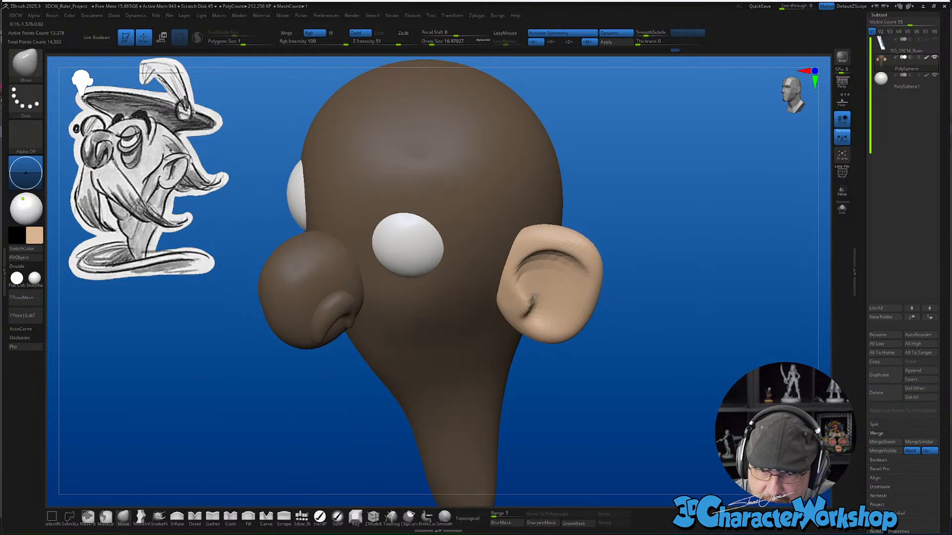
mouse_move(563, 308)
right_down()
mouse_move(553, 317)
mouse_move(568, 301)
right_up()
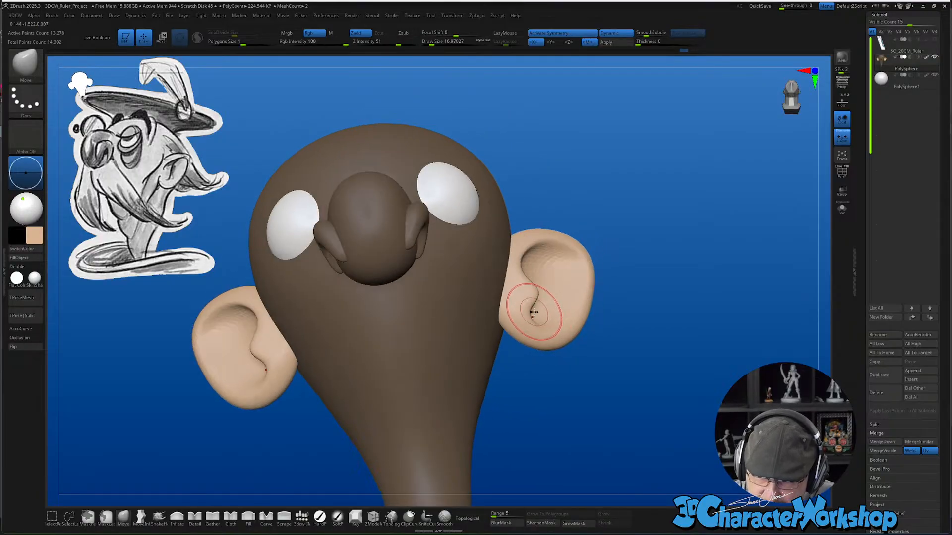
Adjust the ears' outer contour and upper front attachment with the Move brush at Draw Size 51.18757
mouse_move(534, 312)
right_down()
mouse_move(575, 314)
mouse_move(570, 322)
right_up()
key(s)
drag(590, 311, 605, 310)
drag(597, 300, 592, 283)
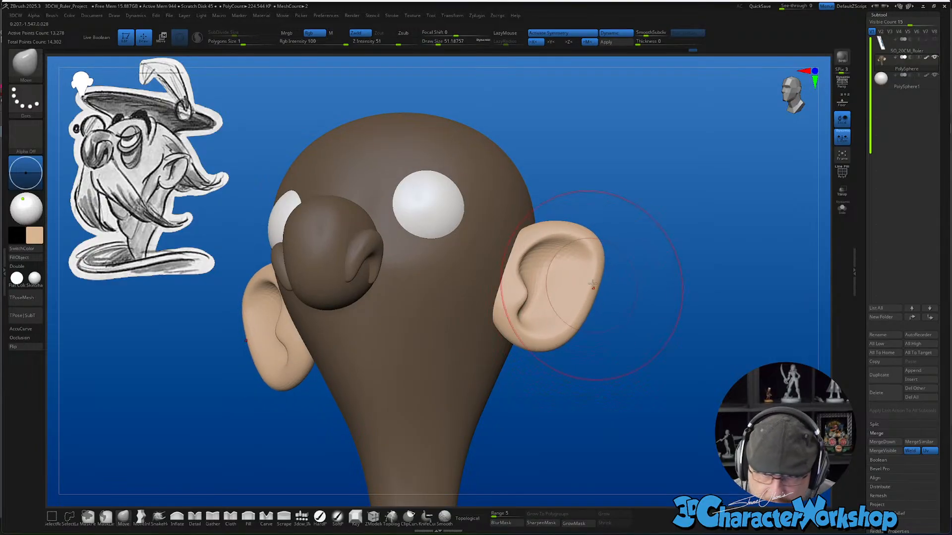
drag(522, 234, 526, 246)
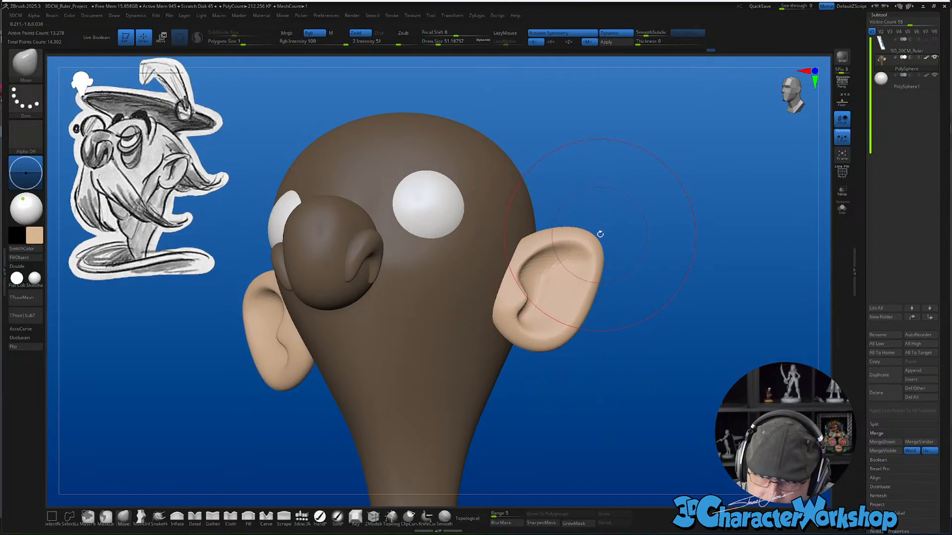
Refine the ears' upper outer rim at Draw Size 28.75
right_drag(599, 234, 601, 228)
key(s)
drag(607, 243, 599, 237)
mouse_move(589, 271)
right_down()
mouse_move(563, 283)
mouse_move(557, 327)
right_up()
Display the polyframe, then clear the head's mask and apply its Dynamic Subdiv to real geometry
key(shift+f)
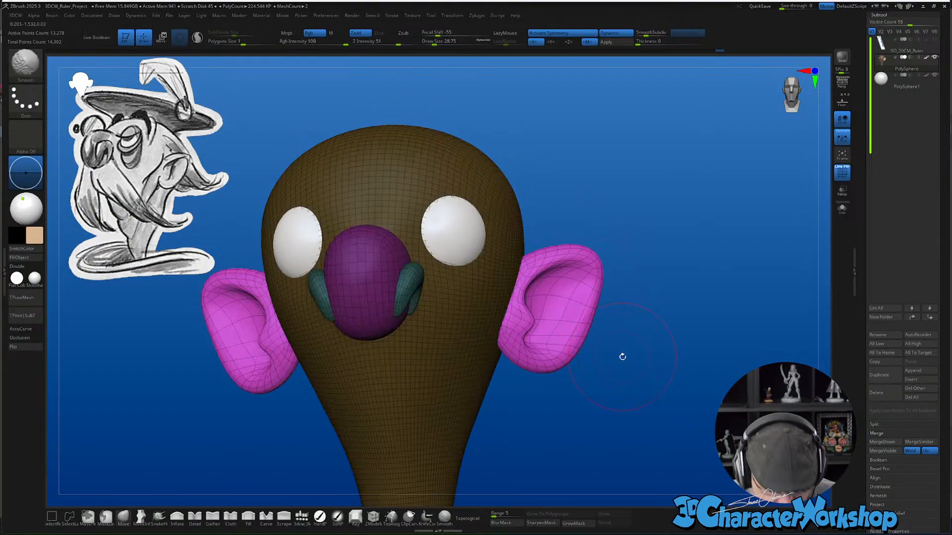
mouse_move(623, 357)
right_down()
mouse_move(608, 378)
mouse_move(613, 385)
right_up()
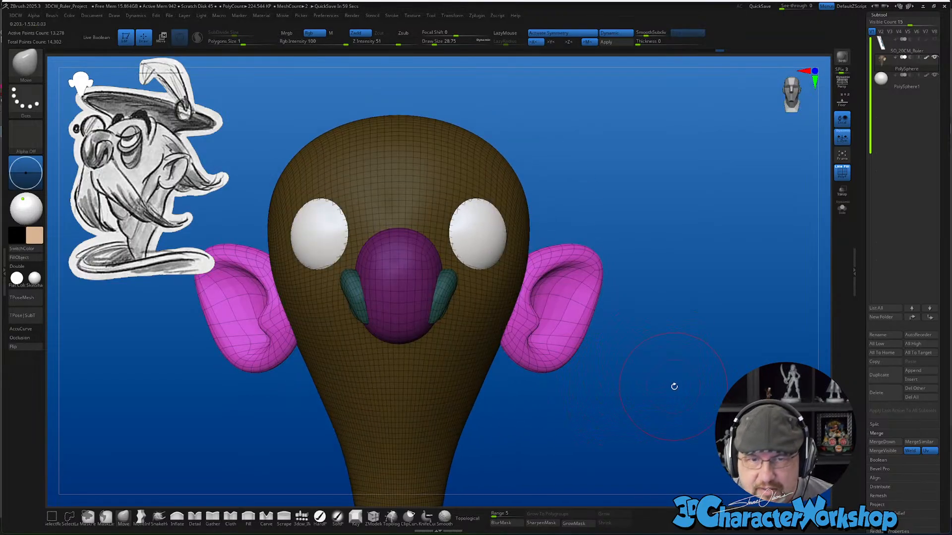
ctrl+drag(657, 340, 707, 367)
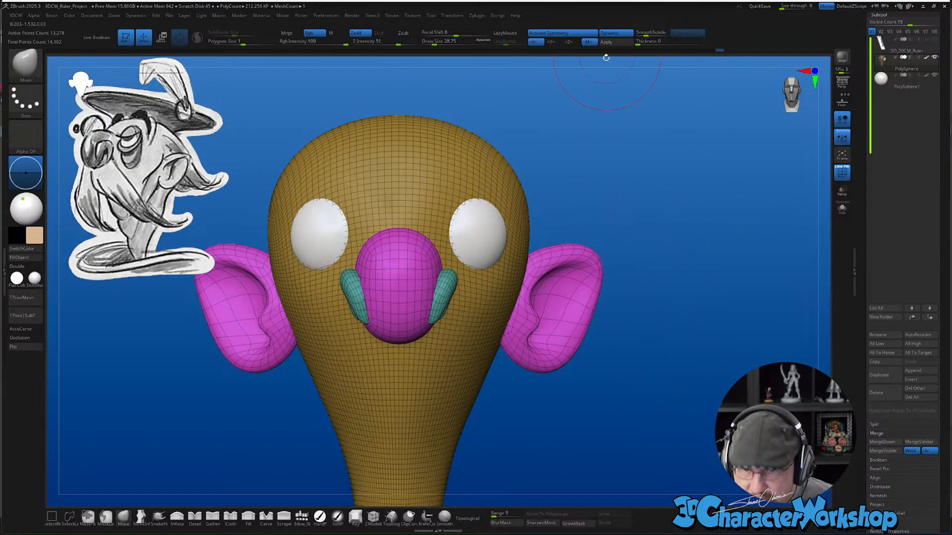
click(606, 42)
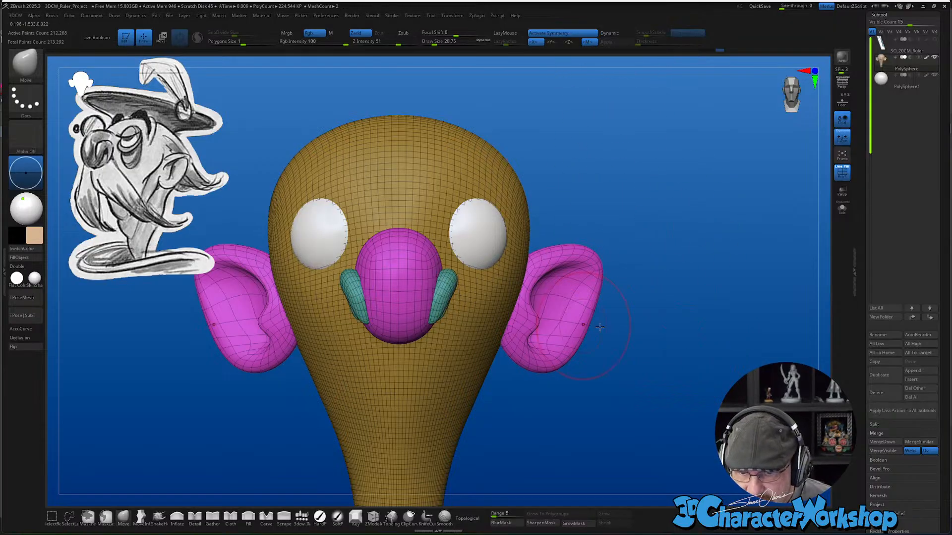
Set the ZRemesher options for the head to KeepGroups with SmoothGroups at 0.17241
ctrl+right_drag(658, 331, 663, 308)
key(space)
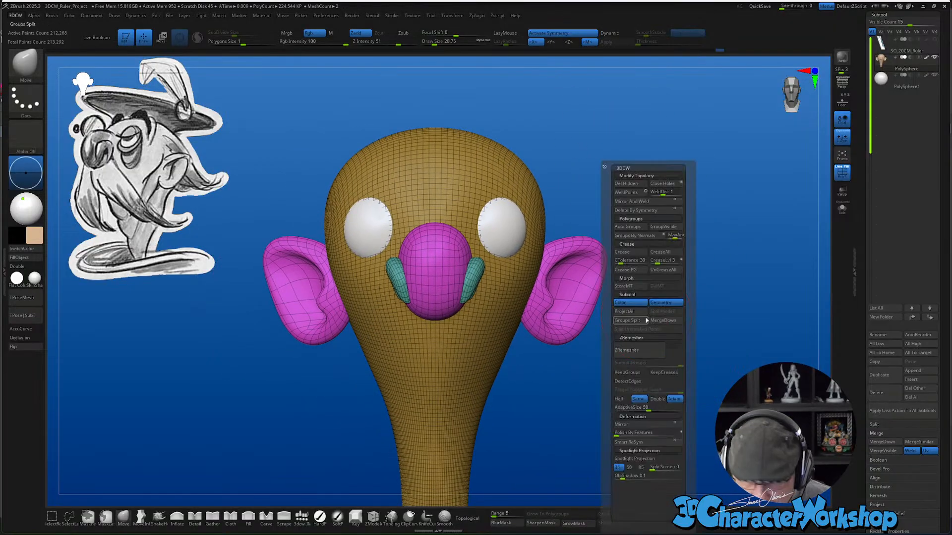
click(635, 373)
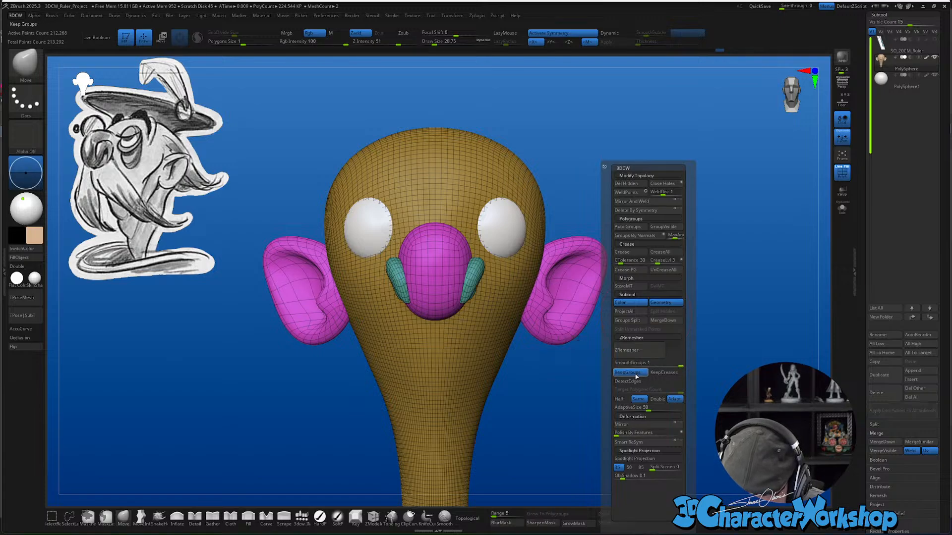
drag(659, 364, 626, 361)
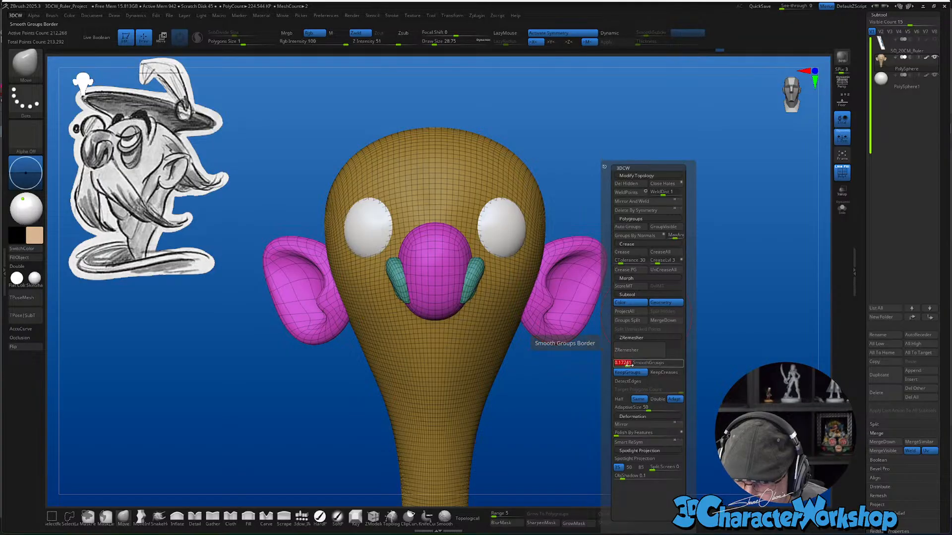
Try remeshing the head with ZRemesher at the Same density, inspect the topology, and undo it
click(638, 351)
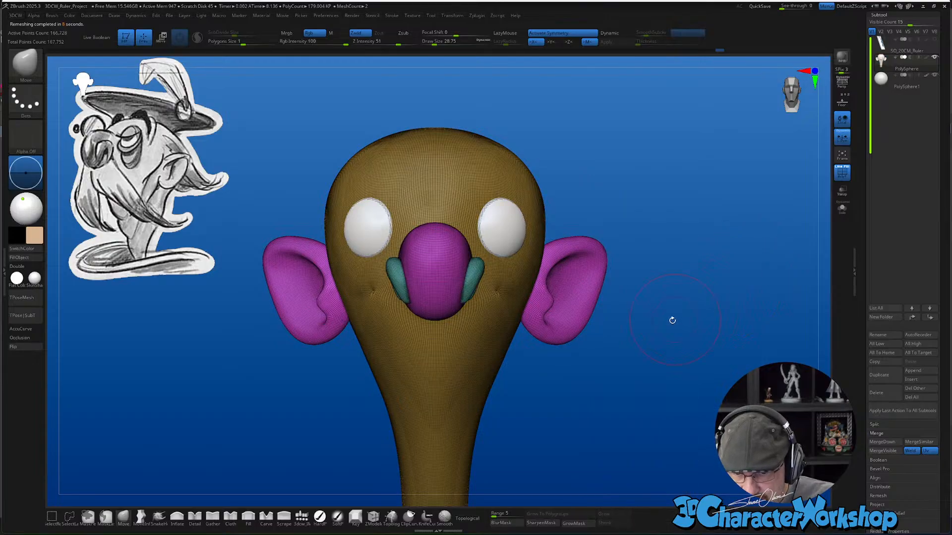
drag(672, 320, 641, 324)
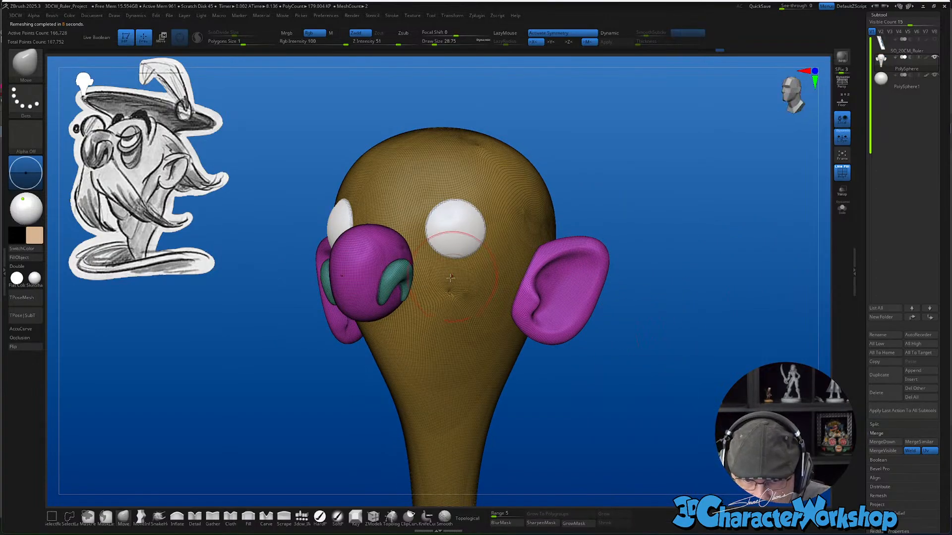
drag(603, 365, 627, 363)
key(ctrl+z)
Set ZRemesher to Half density and remesh the head four times in succession, keeping its polygroups
key(space)
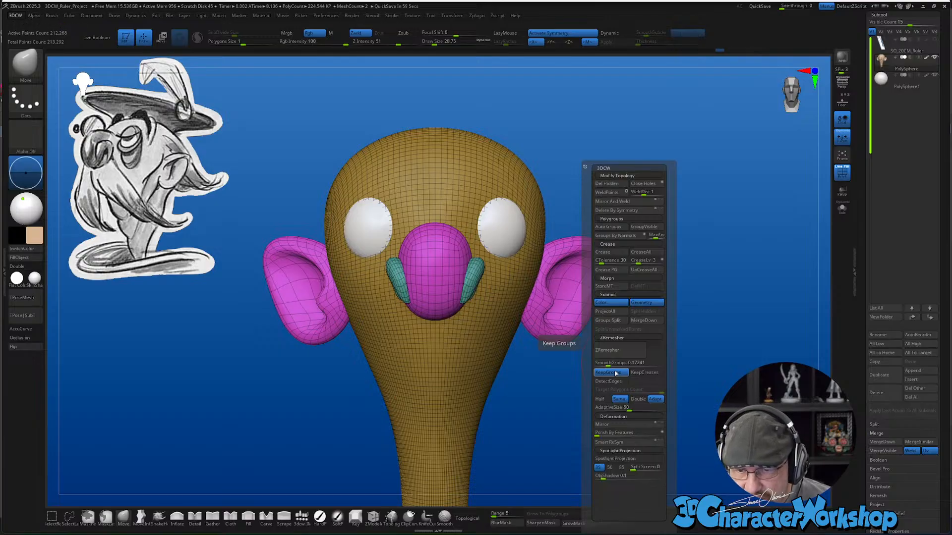
click(600, 399)
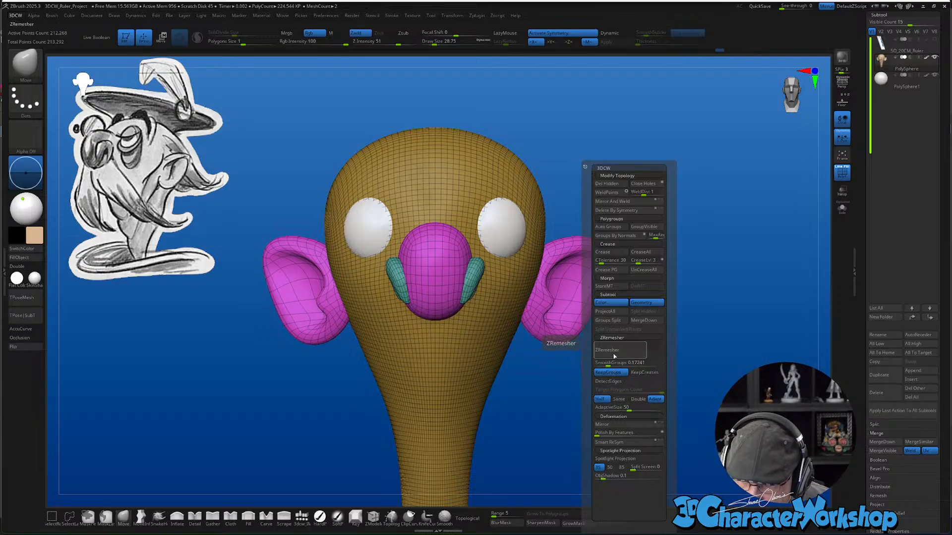
click(612, 353)
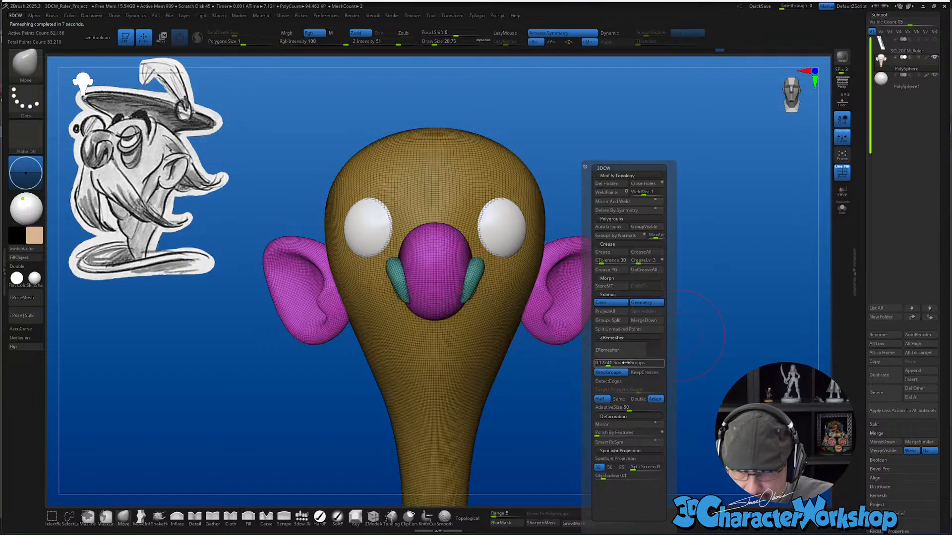
click(620, 356)
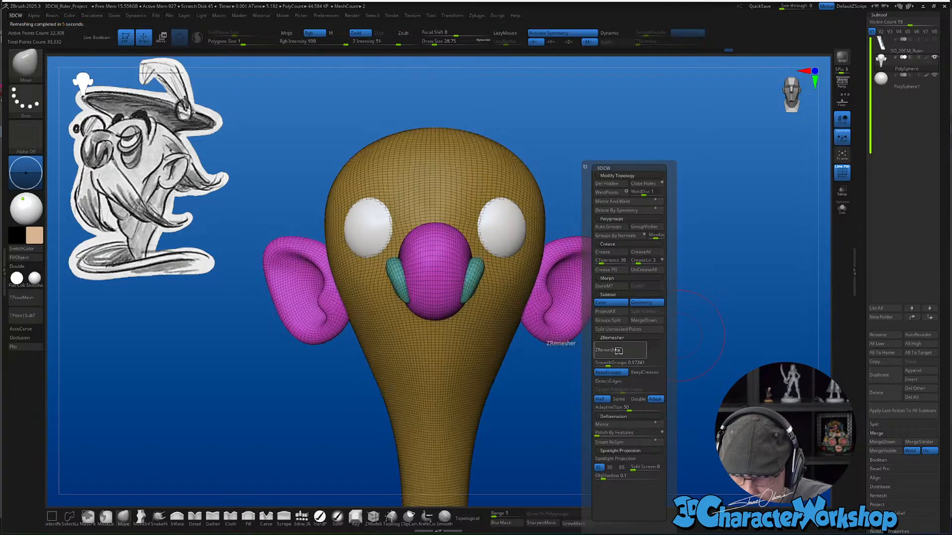
click(618, 350)
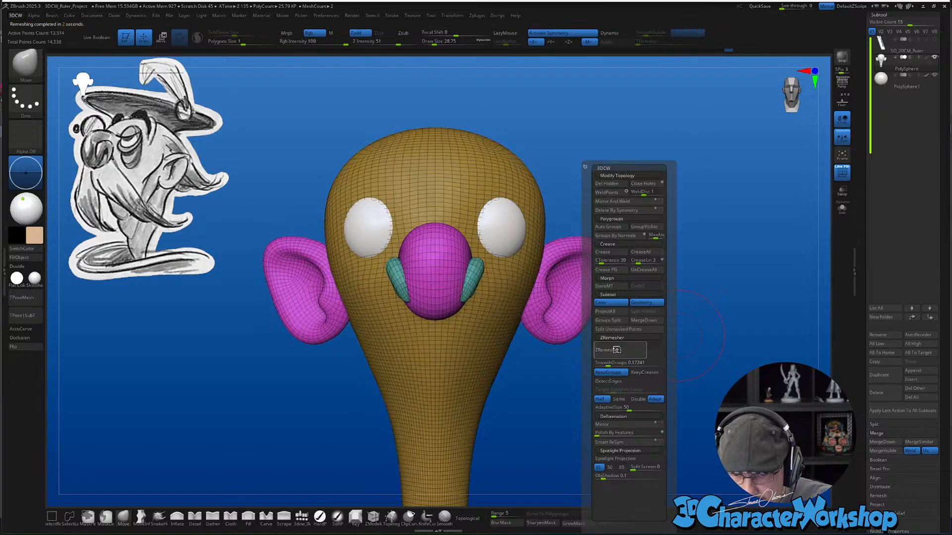
click(618, 355)
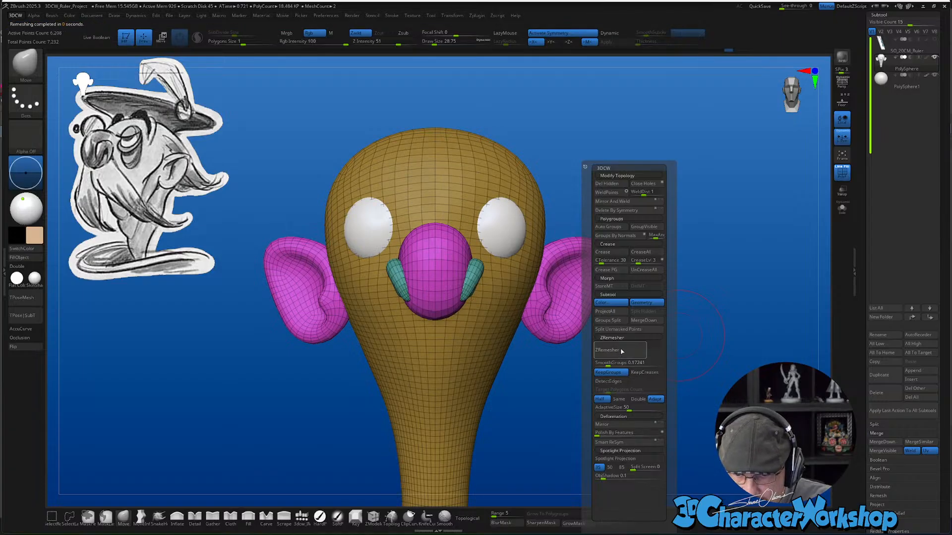
Try a fifth Half-density ZRemesher pass on the head and undo it
click(618, 350)
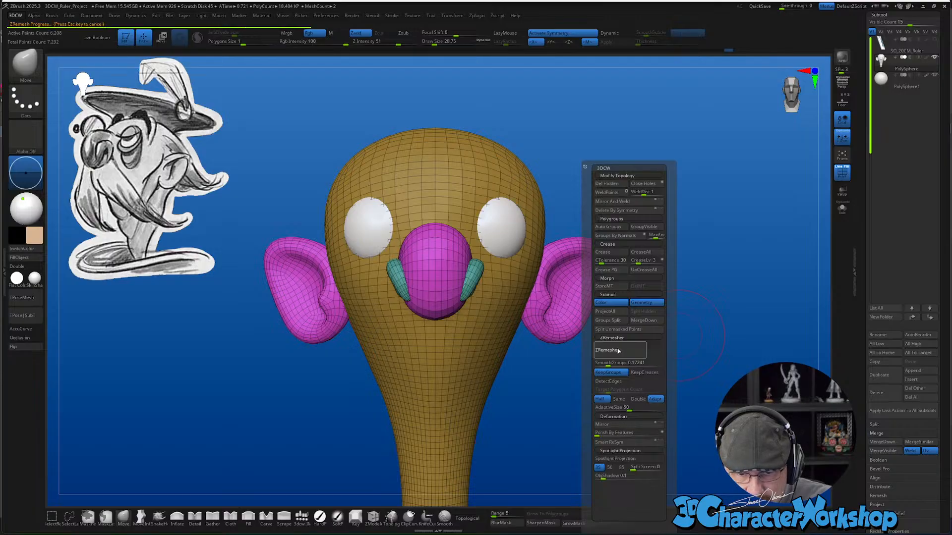
drag(709, 349, 656, 375)
key(ctrl+z)
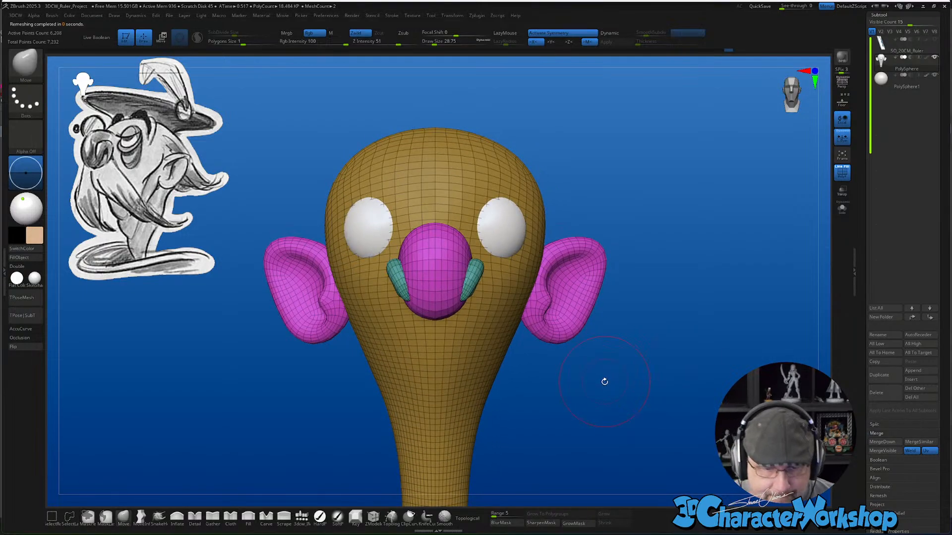
Hide the polyframe, turn on Dynamic Subdiv for the head, and set the Draw Size to about 9.4
key(shift+f)
key(d)
mouse_move(604, 390)
mouse_down()
mouse_move(590, 395)
mouse_move(588, 384)
mouse_move(590, 397)
mouse_move(563, 400)
mouse_move(574, 396)
mouse_up()
key(s)
drag(478, 302, 470, 302)
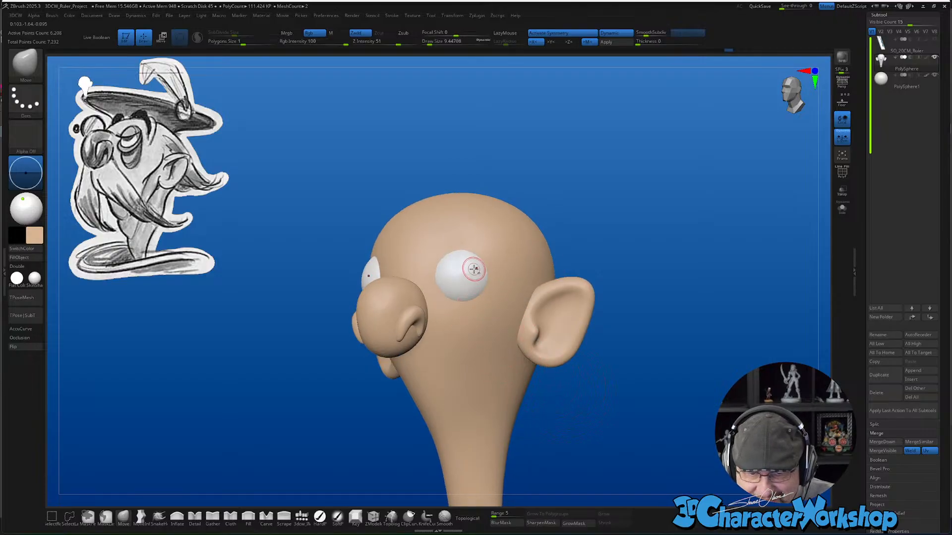
alt+right_drag(473, 269, 471, 297)
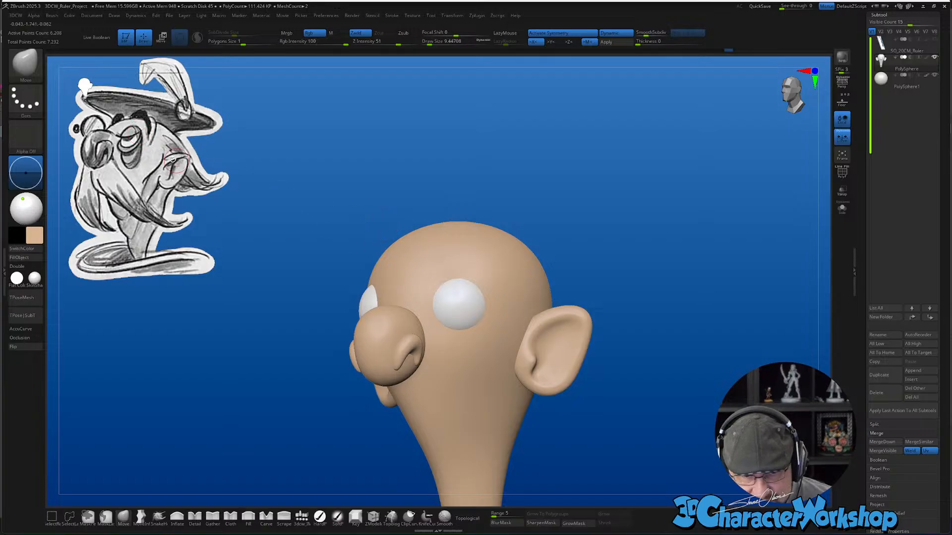
shift+drag(564, 210, 569, 207)
alt+drag(598, 238, 642, 221)
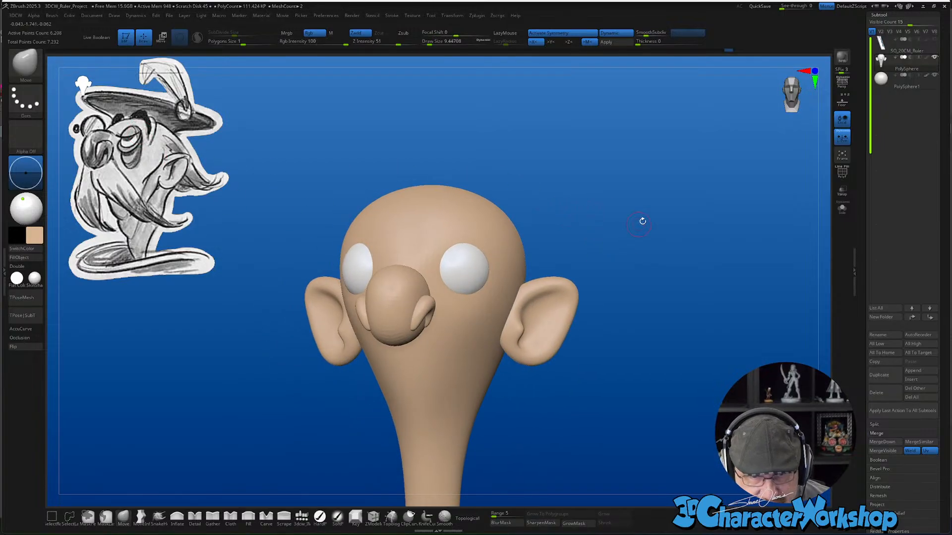
Duplicate the eyeballs subtool as the base for the eyelids
click(897, 79)
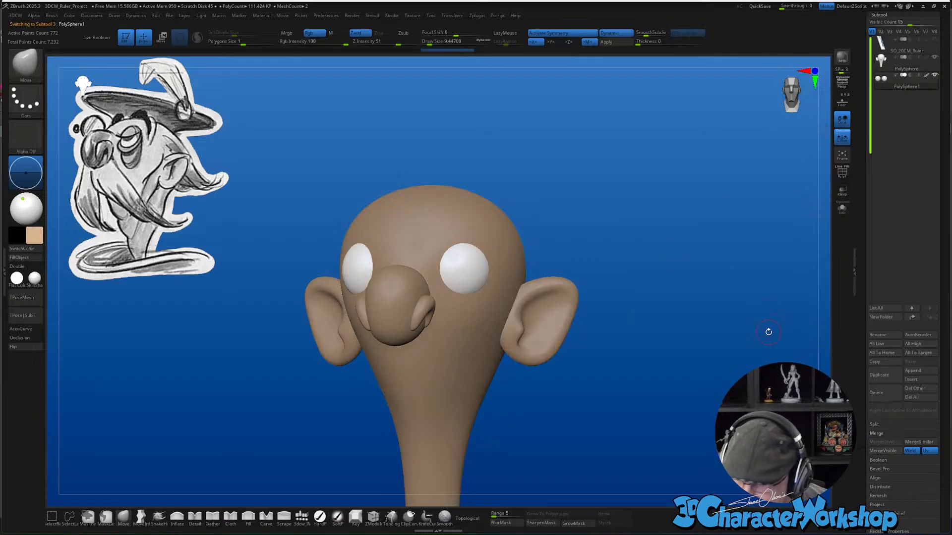
click(879, 375)
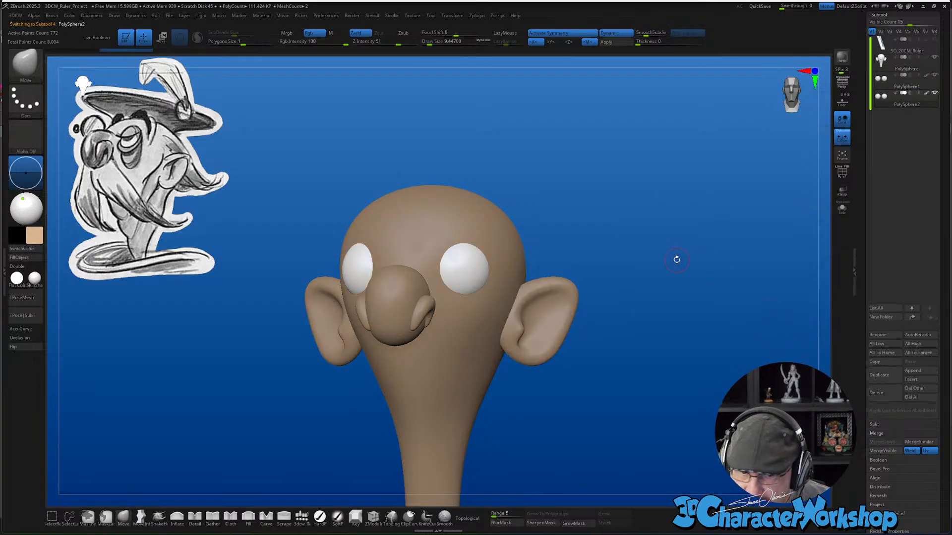
drag(677, 259, 650, 213)
alt+drag(485, 173, 404, 214)
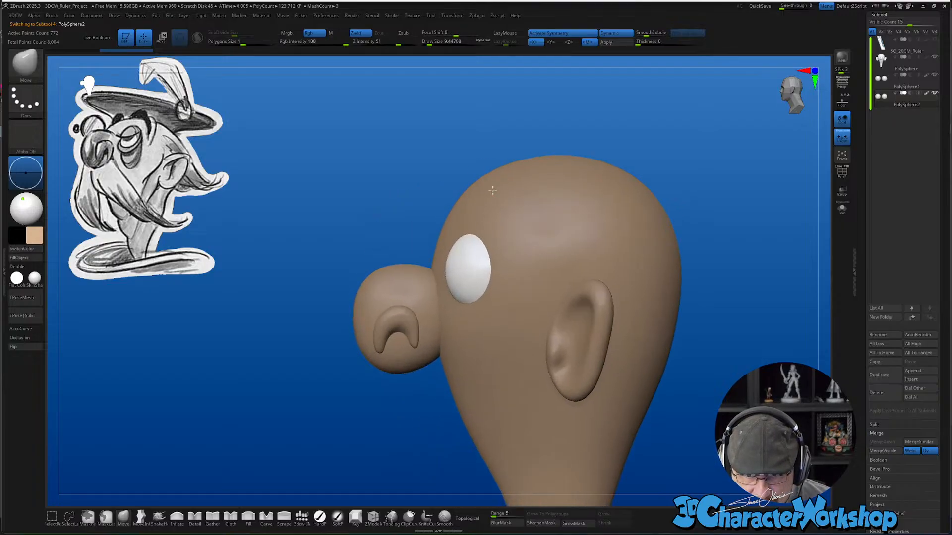
Slice the duplicated eyeballs with the KnifeCurve brush along a line rising towards the back, keeping only the upper caps
click(424, 519)
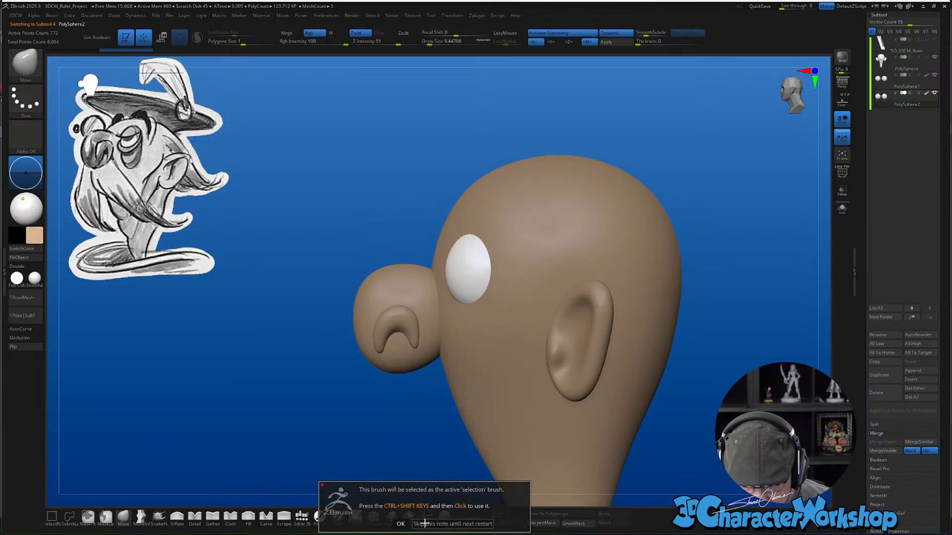
click(400, 524)
drag(395, 451, 382, 468)
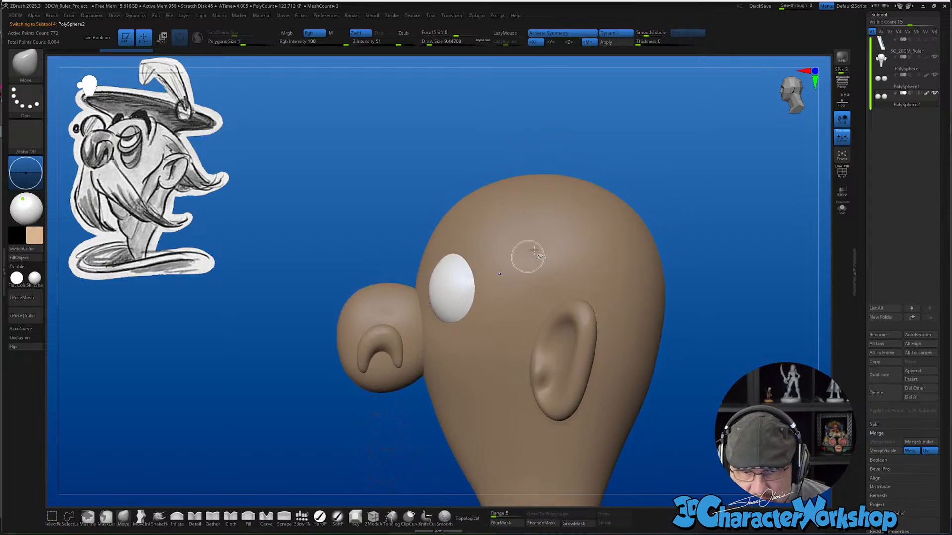
mouse_move(568, 215)
ctrl+shift+mouse_down()
mouse_move(455, 284)
mouse_move(255, 281)
ctrl+shift+mouse_up()
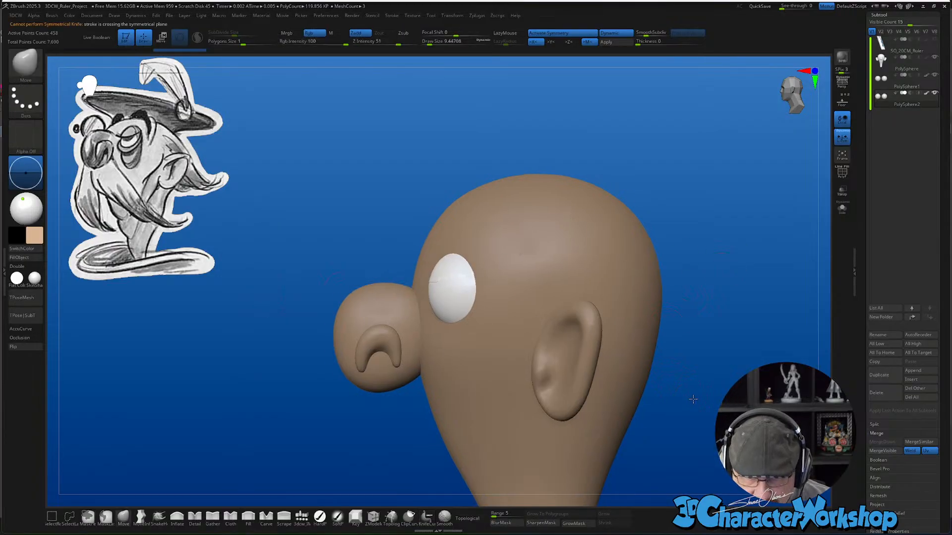
drag(693, 399, 510, 333)
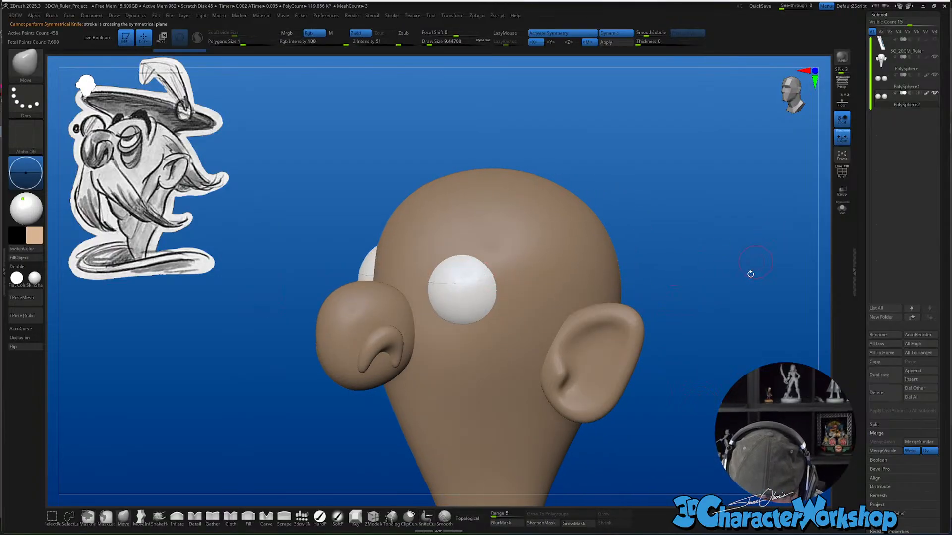
Try scaling the eyelid caps up slightly with the gizmo so they sit over the eyeballs
key(w)
drag(654, 320, 599, 315)
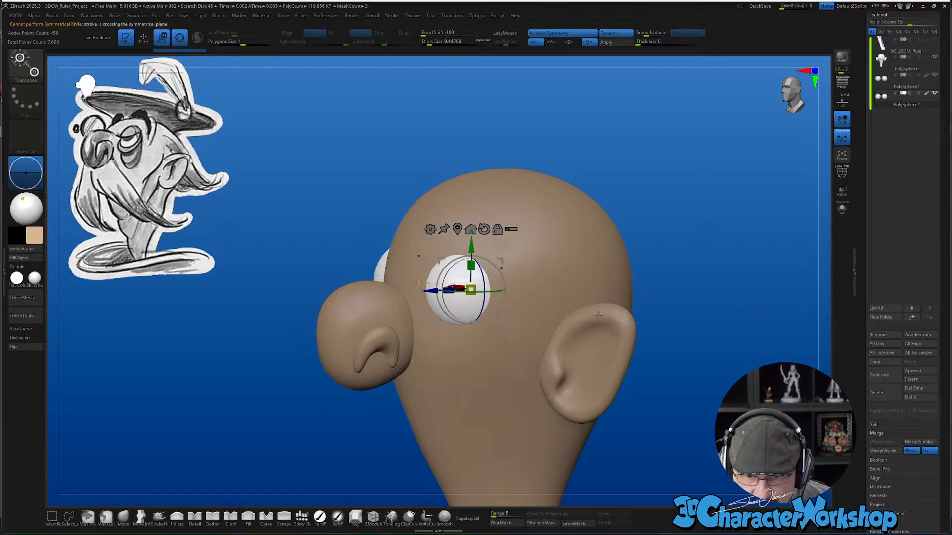
drag(470, 290, 482, 281)
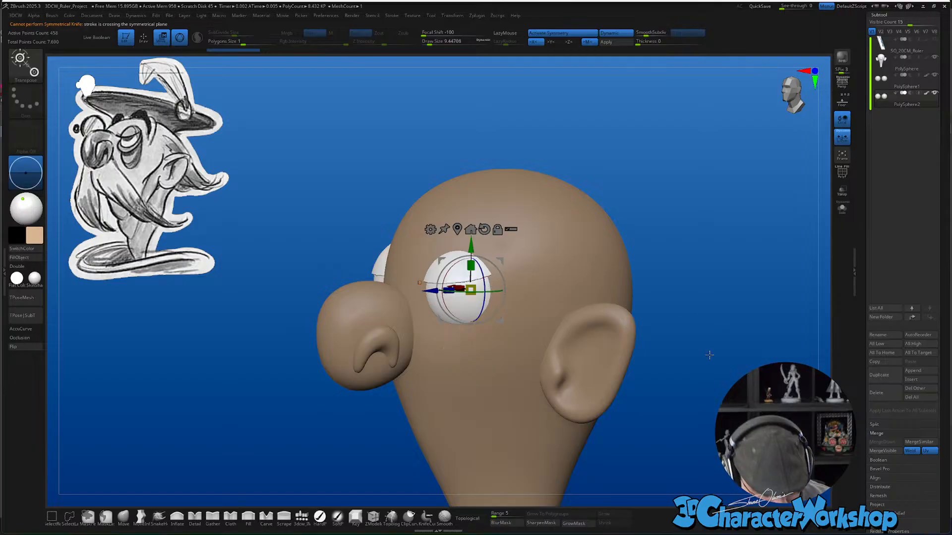
key(q)
mouse_move(709, 355)
mouse_down()
mouse_move(729, 374)
mouse_move(728, 360)
mouse_up()
drag(731, 299, 743, 320)
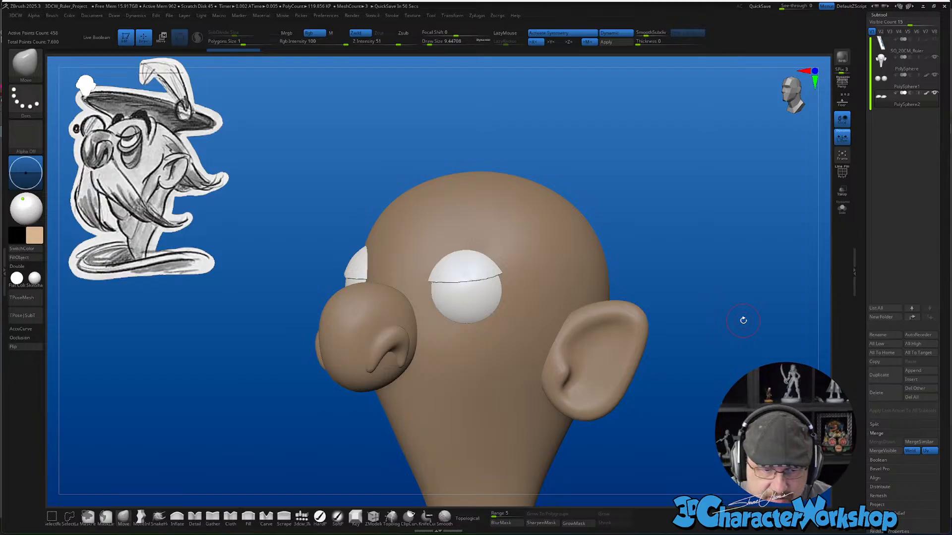
Display the polyframe and isolate the eyelid caps in Solo mode, framed in the view
mouse_move(734, 252)
mouse_down()
mouse_move(734, 232)
mouse_move(746, 241)
mouse_up()
key(shift+f)
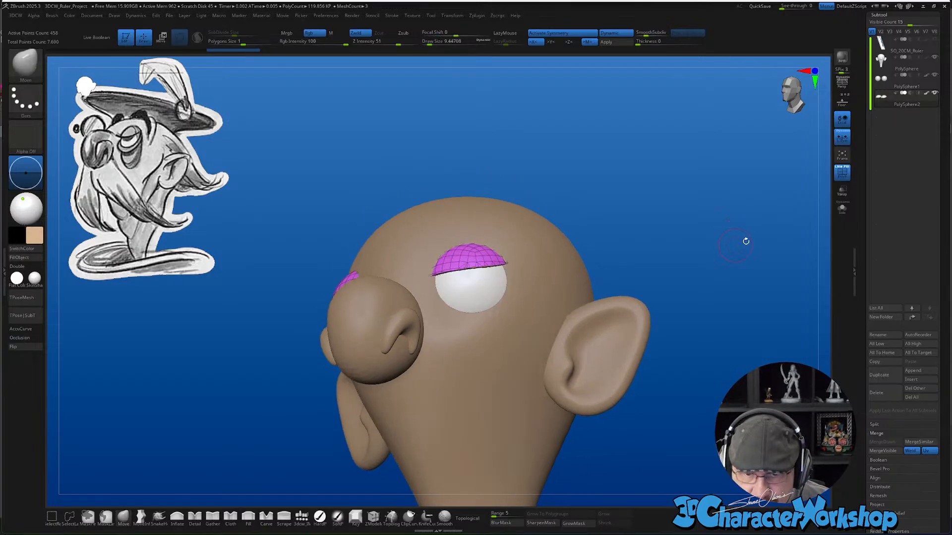
click(841, 209)
key(f)
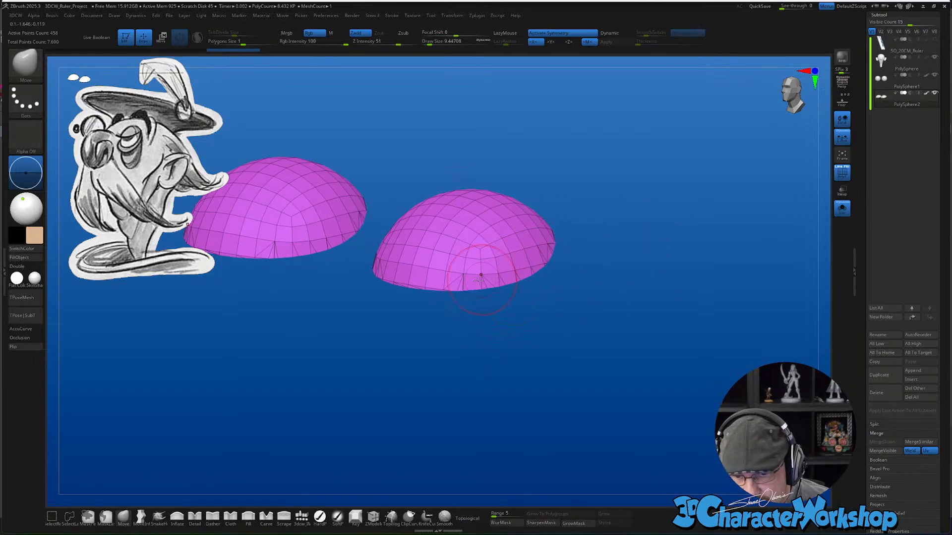
mouse_move(622, 292)
mouse_down()
mouse_move(626, 195)
mouse_move(616, 312)
mouse_up()
Try subdividing the eyelid caps once and undo the subdivision
key(ctrl)
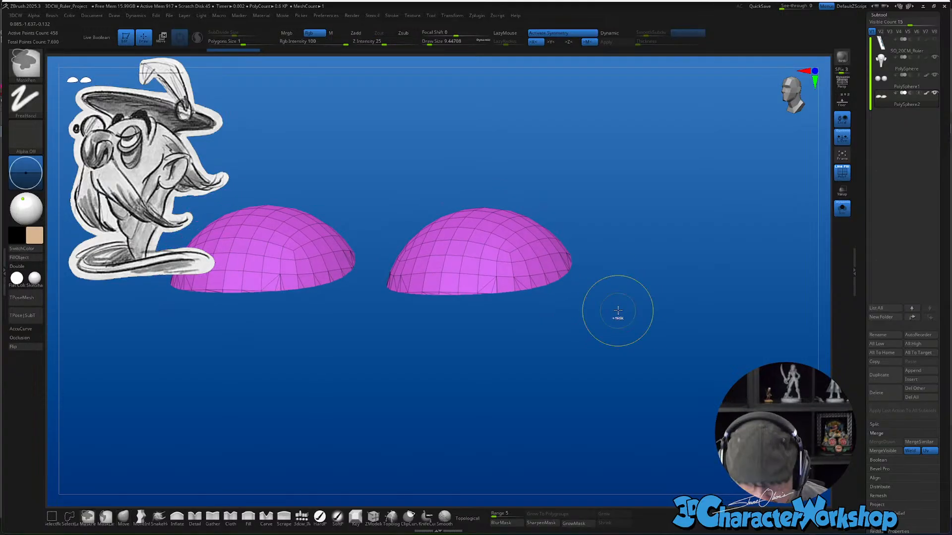
key(ctrl+d)
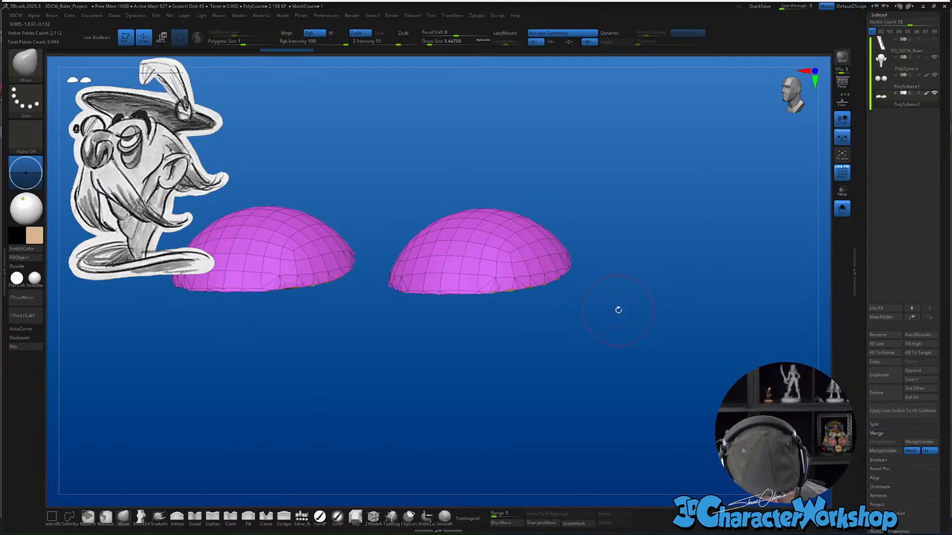
key(ctrl+z)
key(ctrl+z)
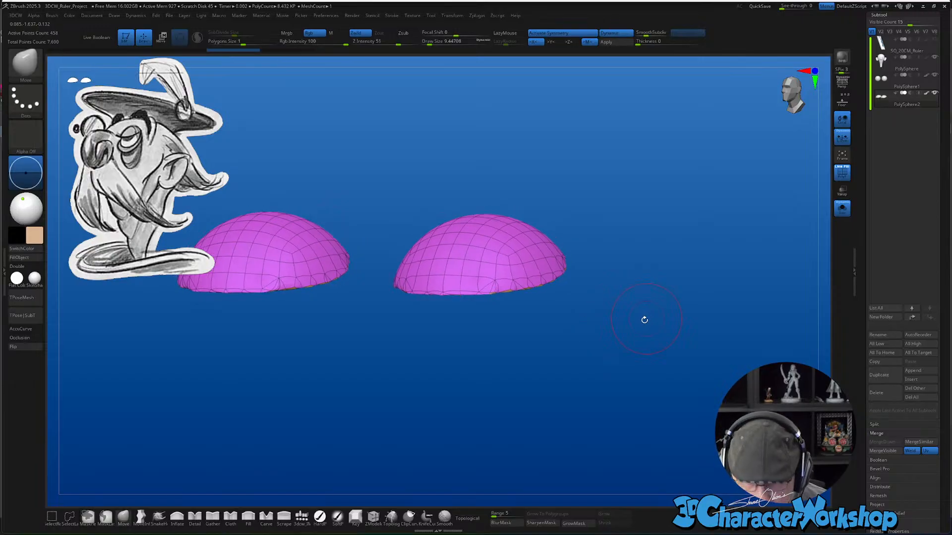
Go back through the undo history to the eyelid caps' knife-cut state and turn off their Dynamic Subdiv
key(ctrl+z)
key(f)
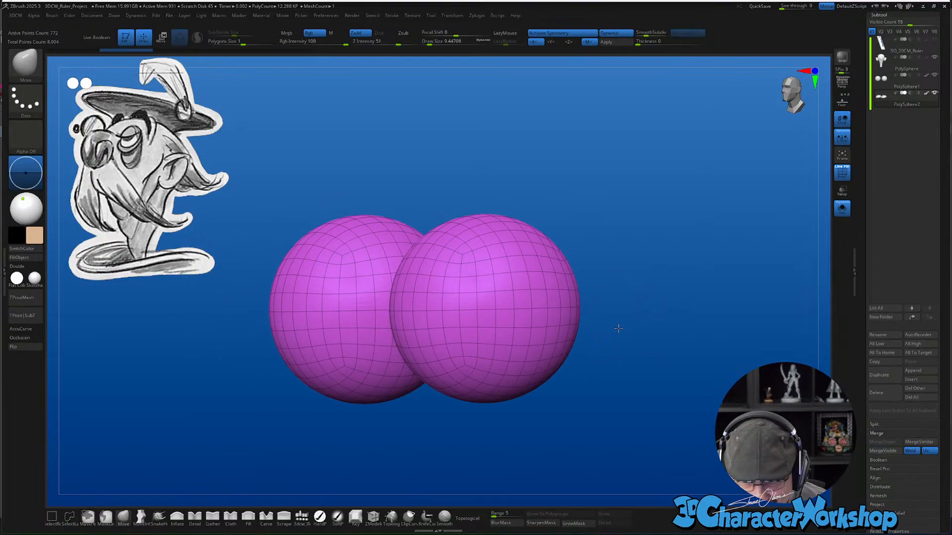
shift+drag(618, 329, 607, 223)
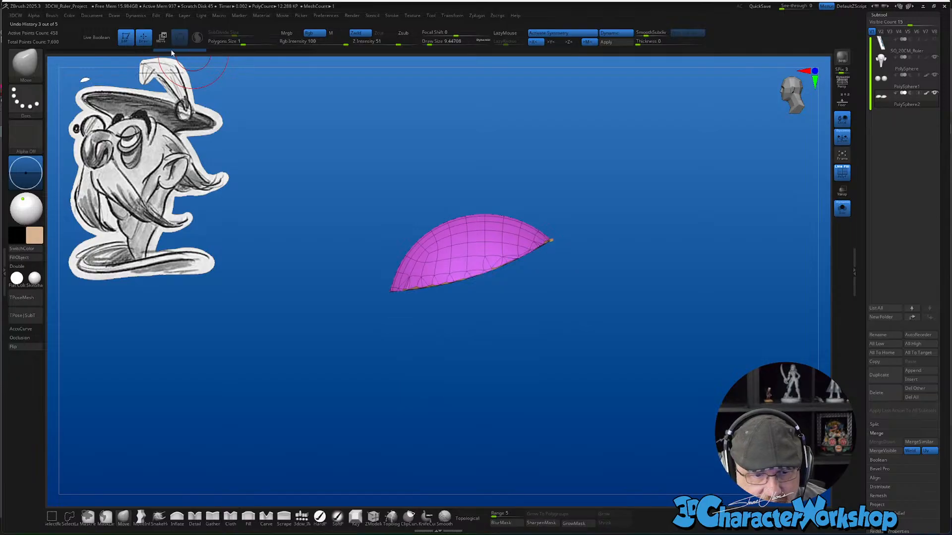
key(ctrl+shift+z)
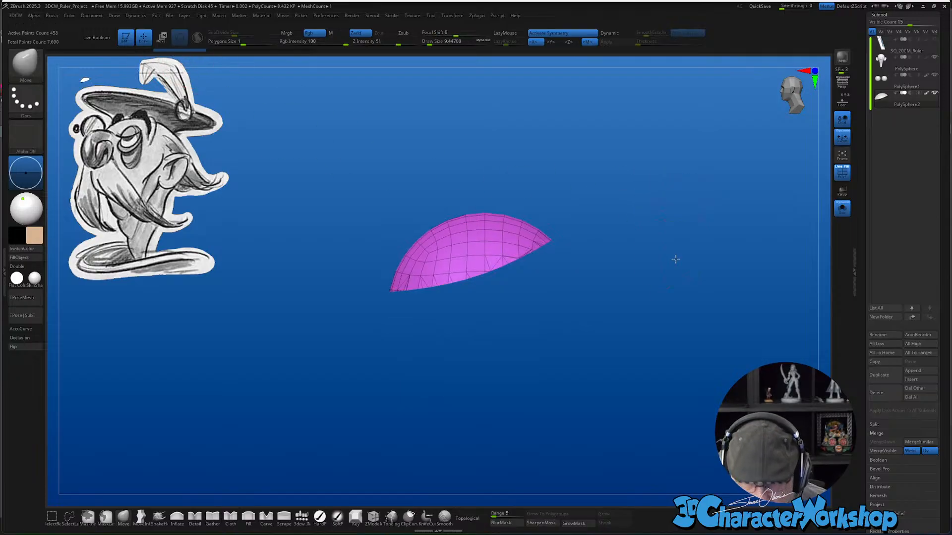
ZRemesh the isolated eyelid caps with KeepGroups on and SmoothGroups at 0, and leave Solo mode
drag(676, 259, 553, 242)
drag(684, 226, 681, 248)
key(space)
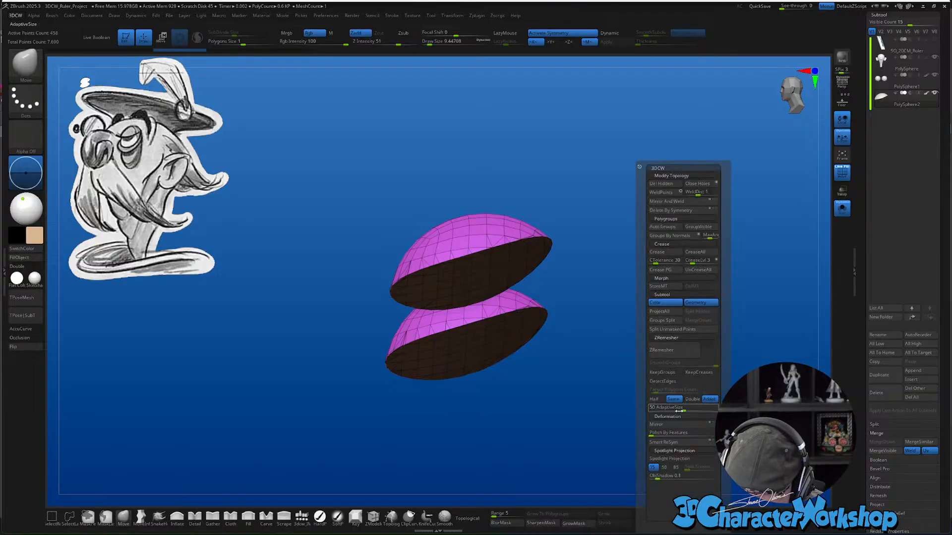
click(662, 373)
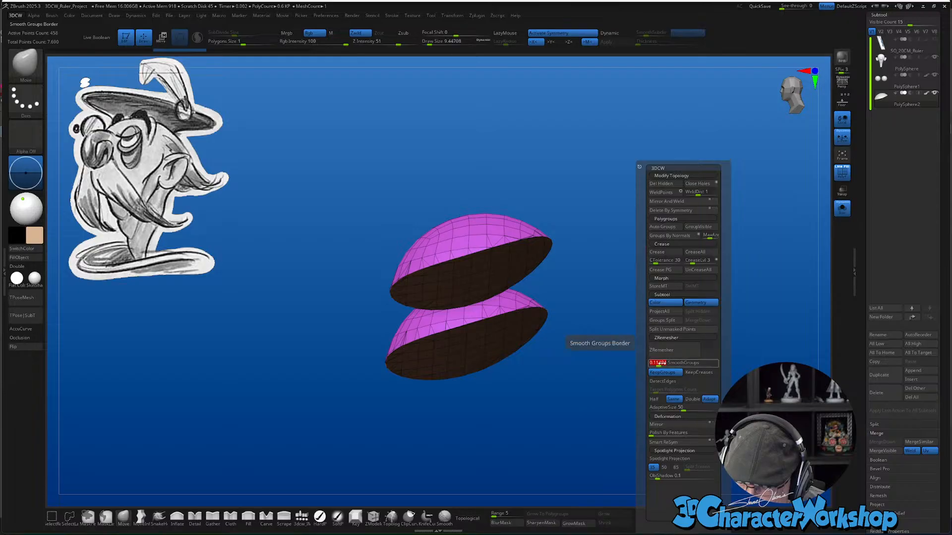
drag(662, 362, 647, 364)
click(674, 353)
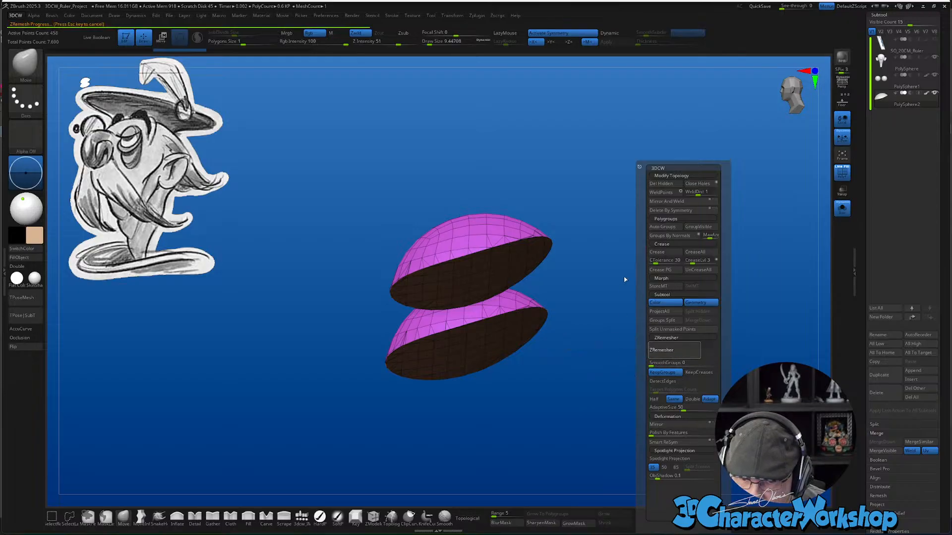
mouse_move(656, 318)
mouse_down()
mouse_move(648, 202)
mouse_move(651, 309)
mouse_move(702, 314)
mouse_move(671, 342)
mouse_move(652, 263)
mouse_move(658, 333)
mouse_up()
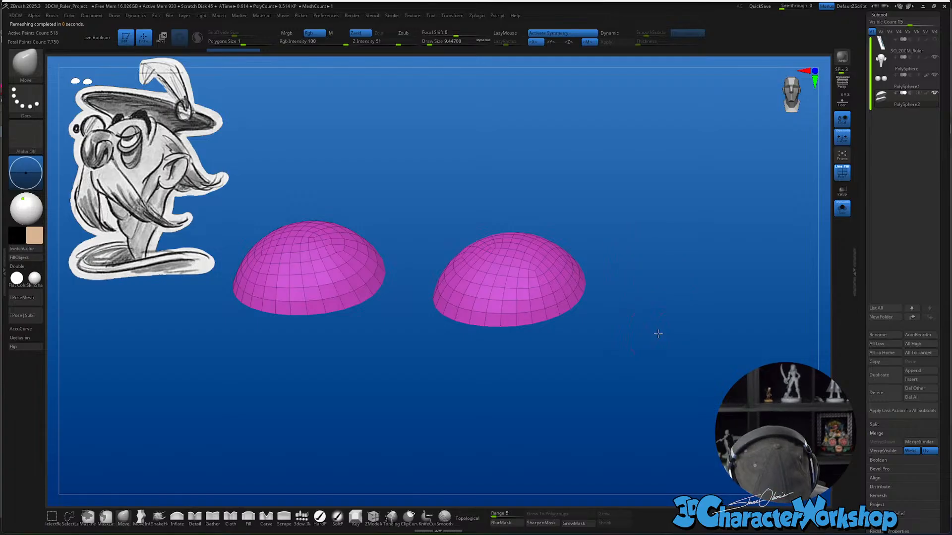
click(842, 208)
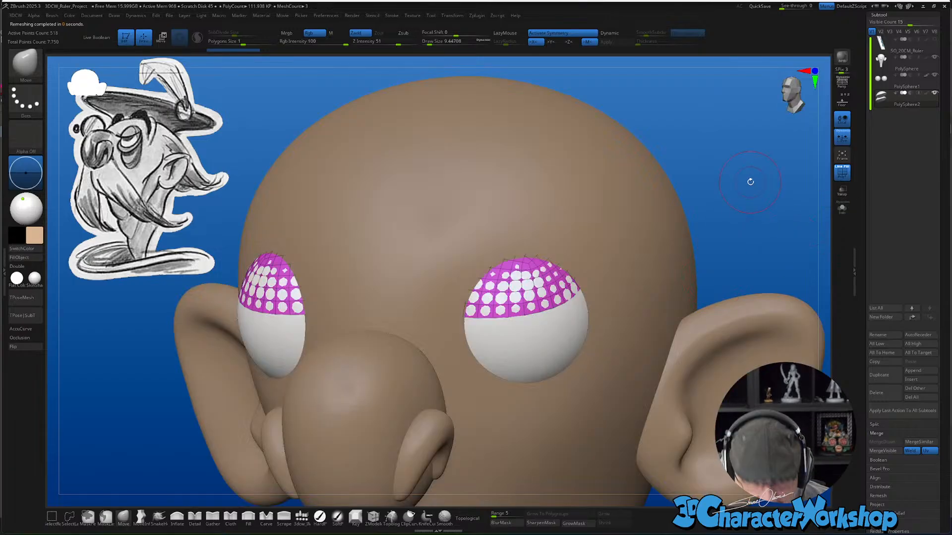
Turn on Dynamic Subdiv for the eyelid caps and scale them up slightly so they sit over the eyeballs
key(d)
key(w)
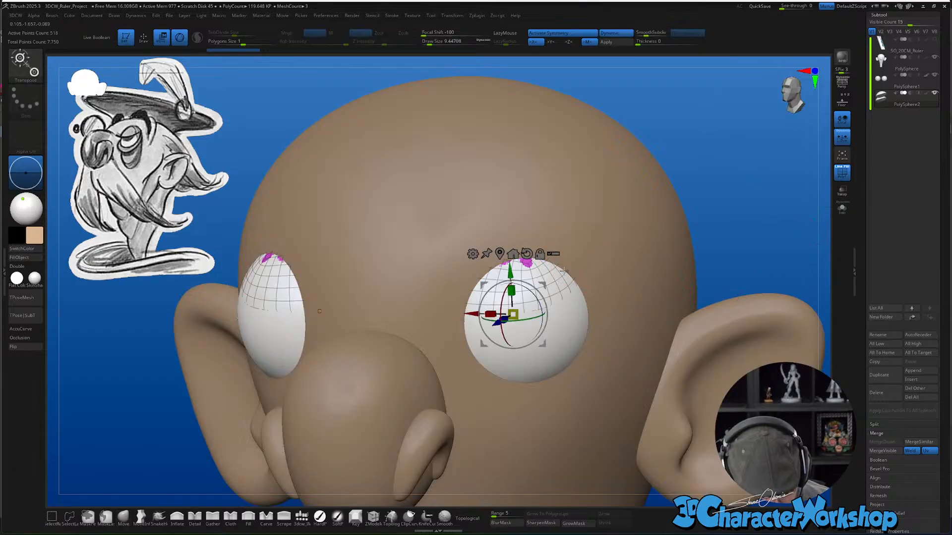
drag(513, 313, 522, 305)
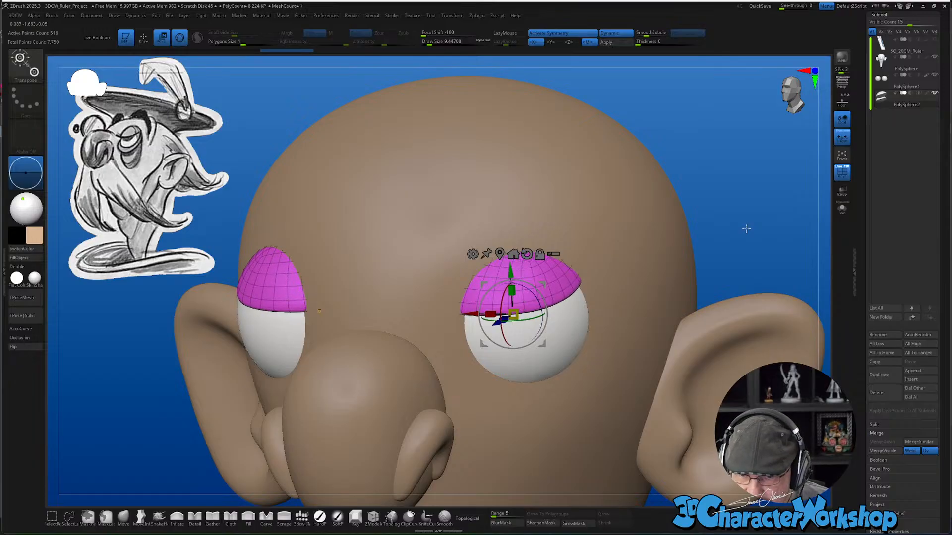
key(q)
mouse_move(750, 229)
alt+mouse_down()
mouse_move(719, 194)
mouse_move(718, 234)
mouse_move(729, 234)
mouse_move(691, 240)
alt+mouse_up()
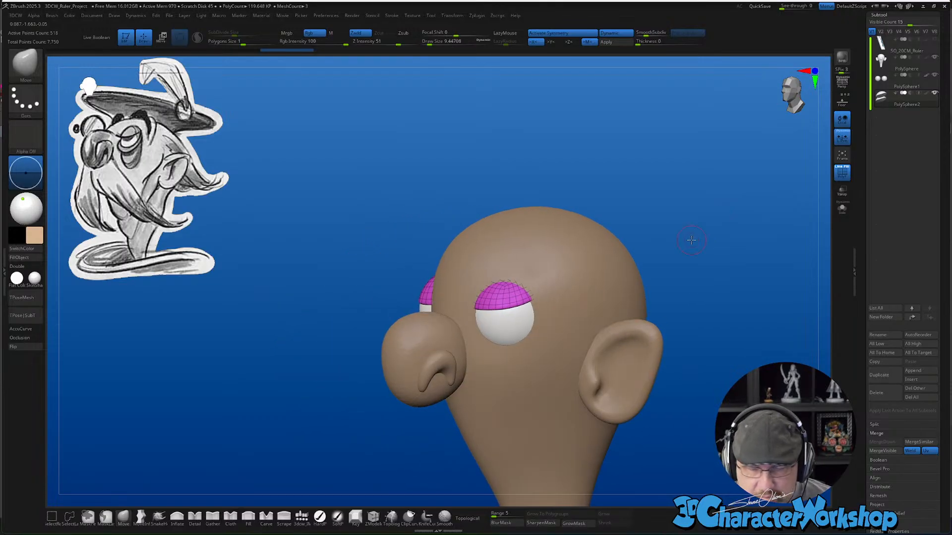
alt+right_drag(530, 396, 521, 361)
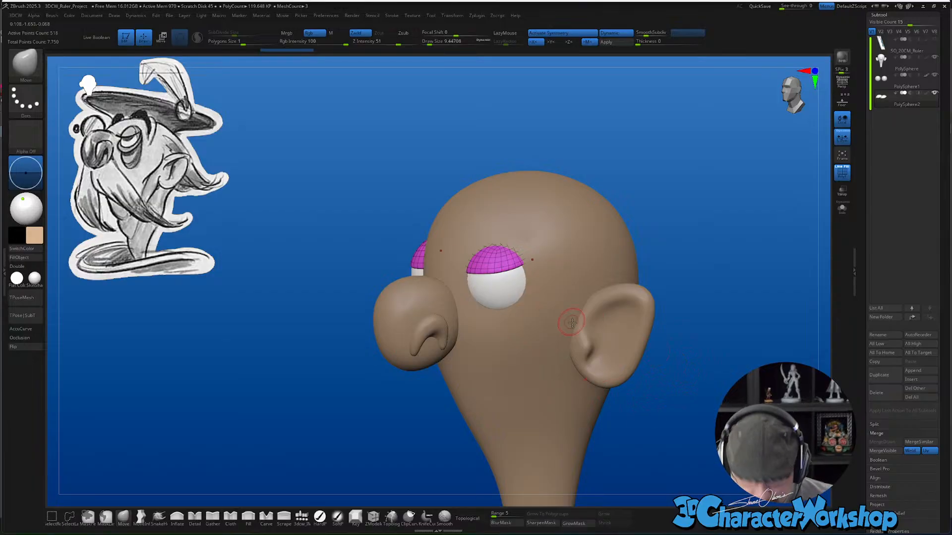
Hide the polyframe and fill both the head and the eyelids with the light tan skin colour
key(Up)
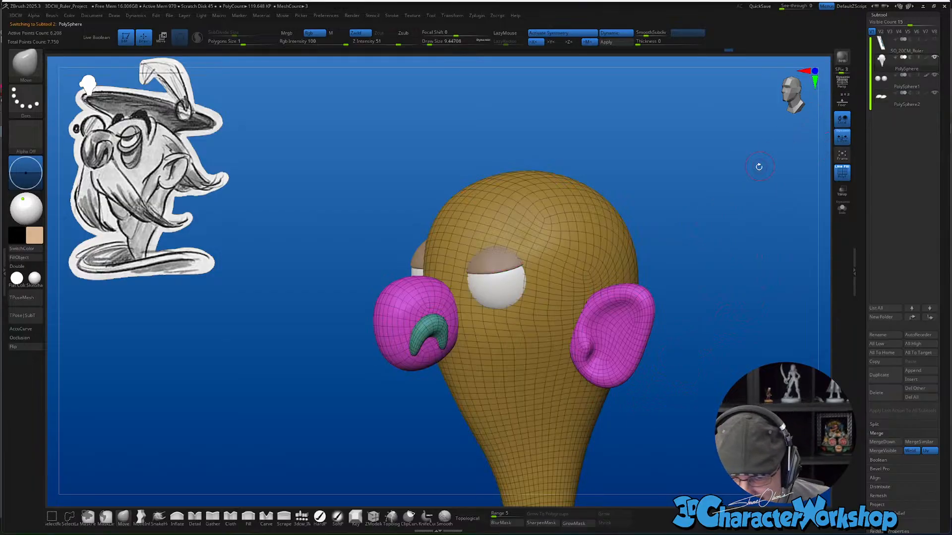
key(shift+f)
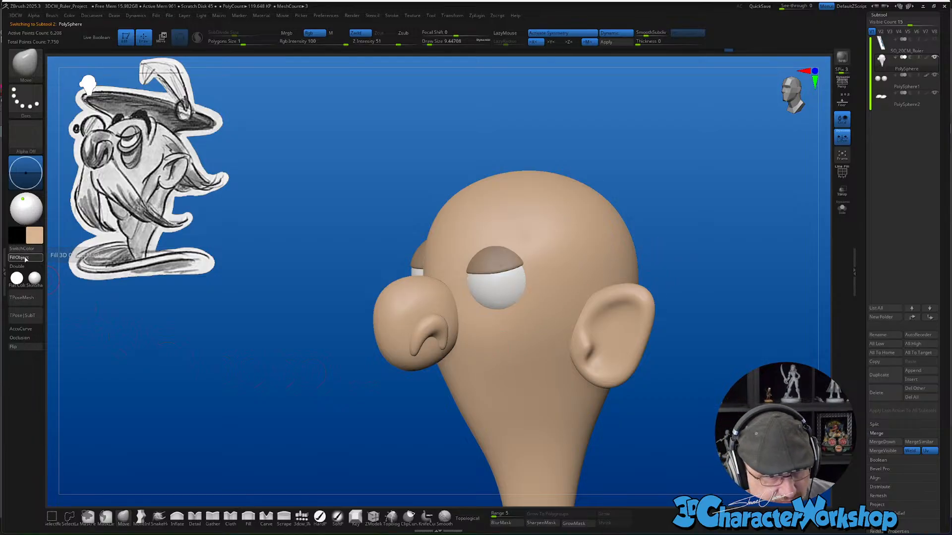
alt+click(497, 260)
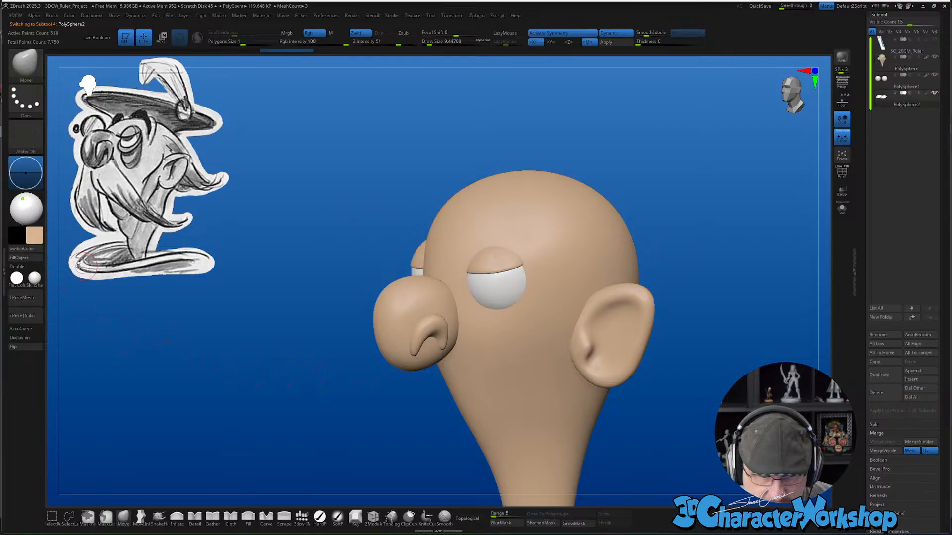
right_drag(517, 262, 525, 272)
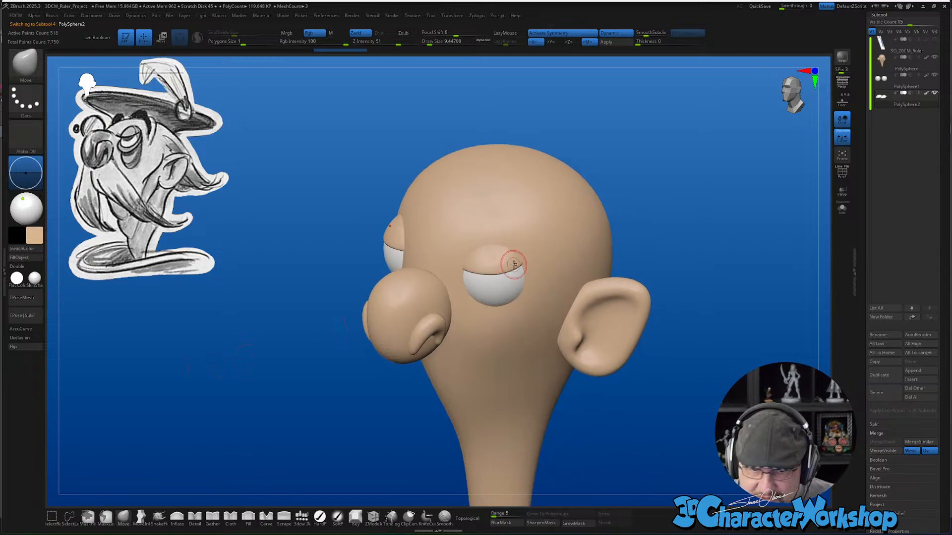
drag(580, 390, 579, 393)
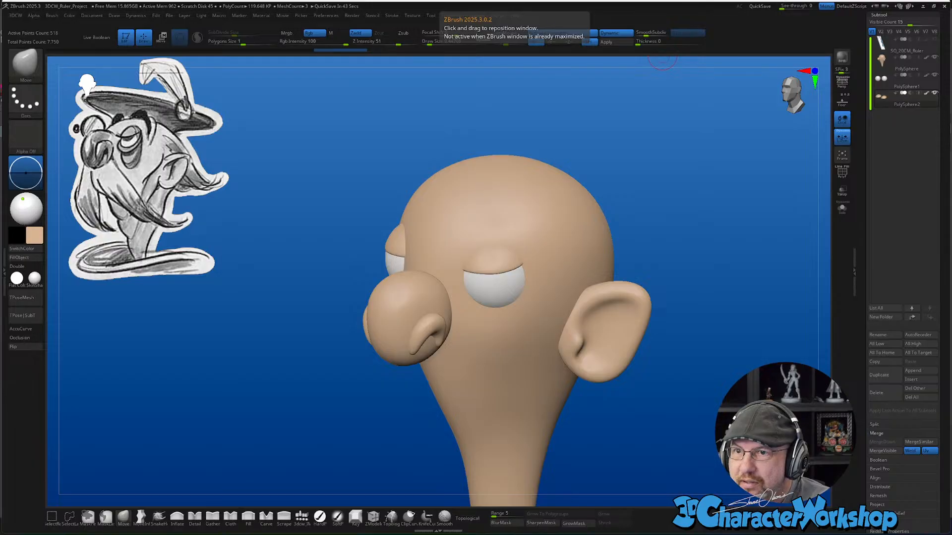
Examine the enlarged Sir Giles cartoon reference image in the browser window and close that window
drag(554, 1, 430, 60)
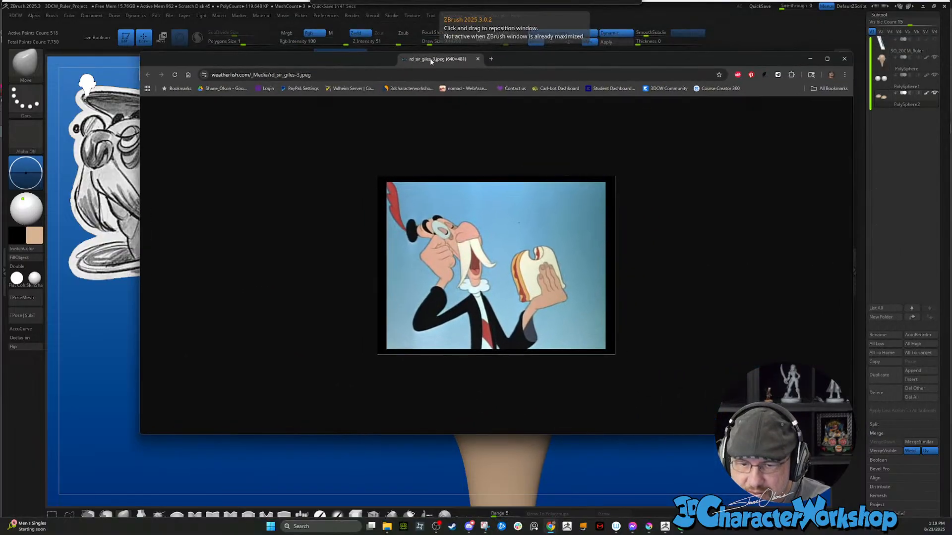
ctrl+scroll(444, 240, up, 6)
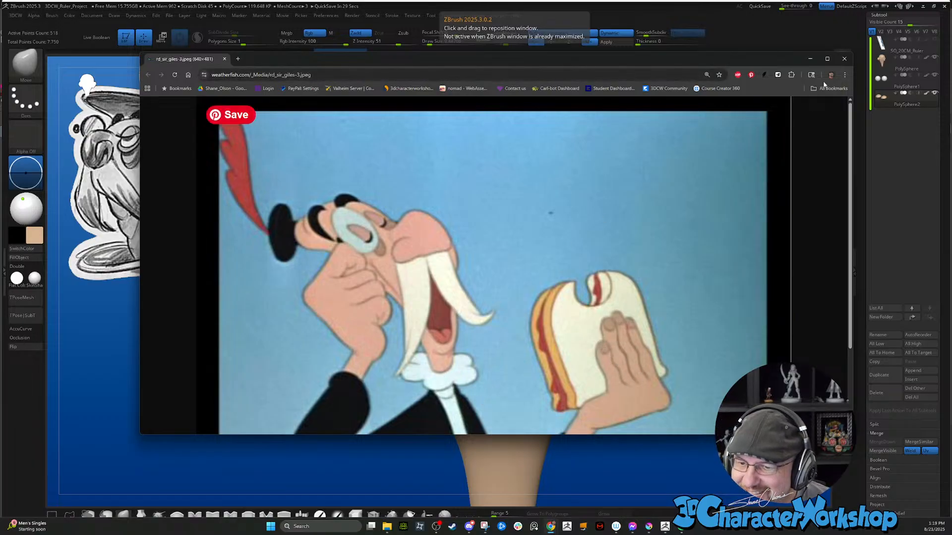
click(844, 59)
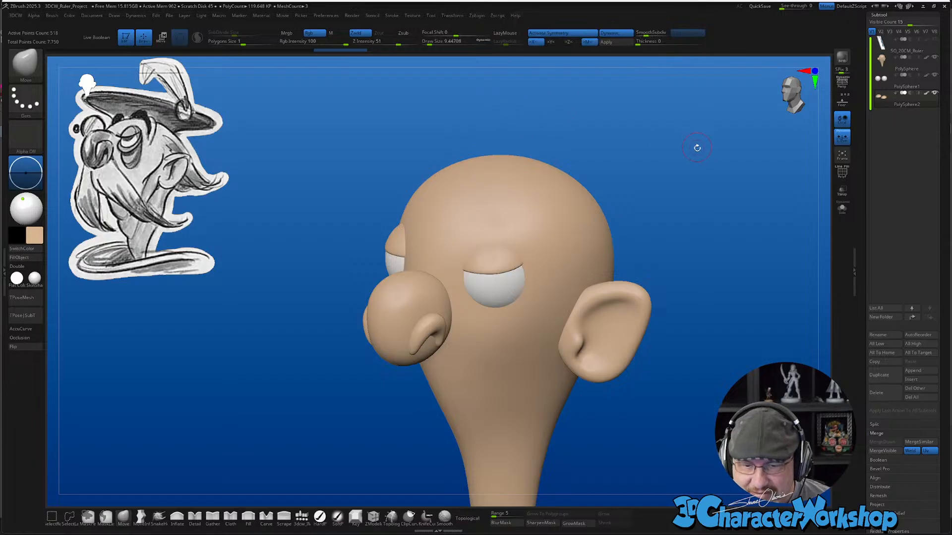
Fill the eyelids with a slightly darker tan to set them apart from the head
drag(692, 219, 633, 211)
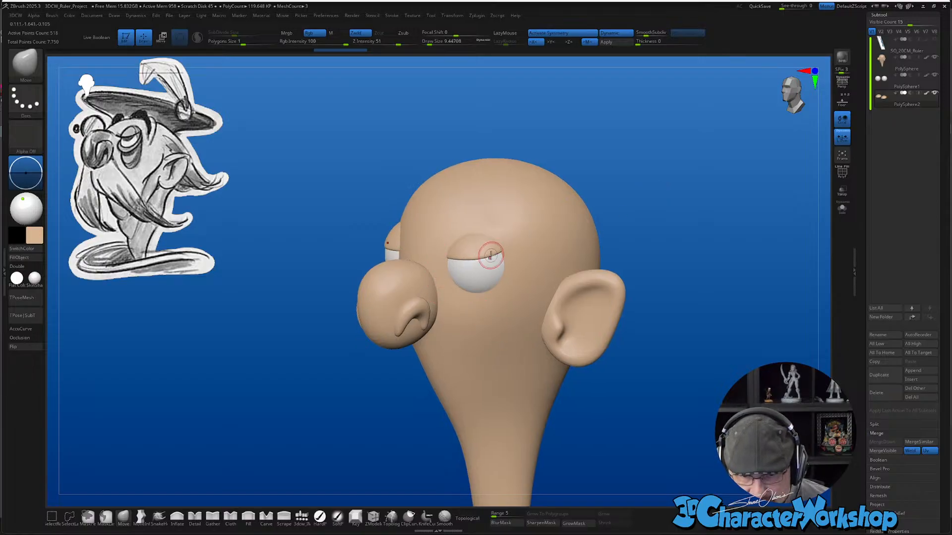
click(36, 240)
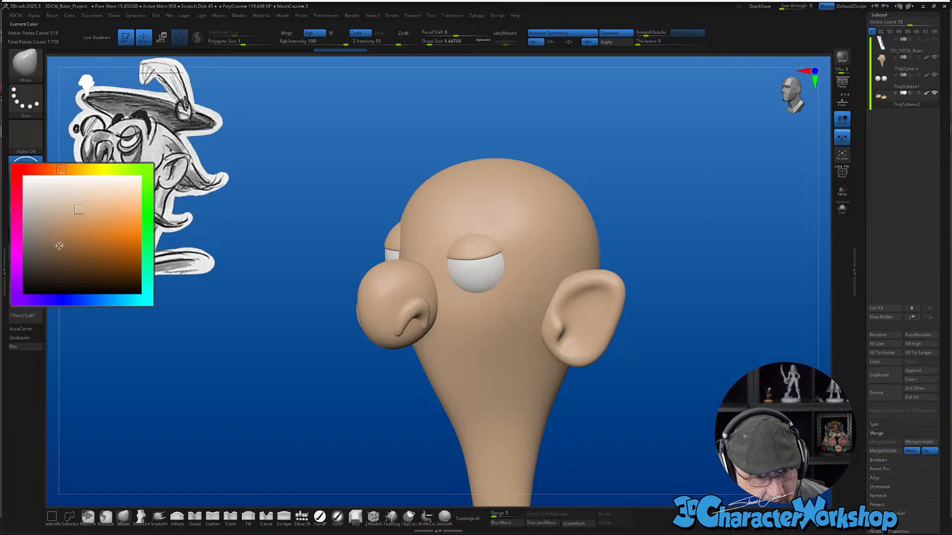
click(69, 222)
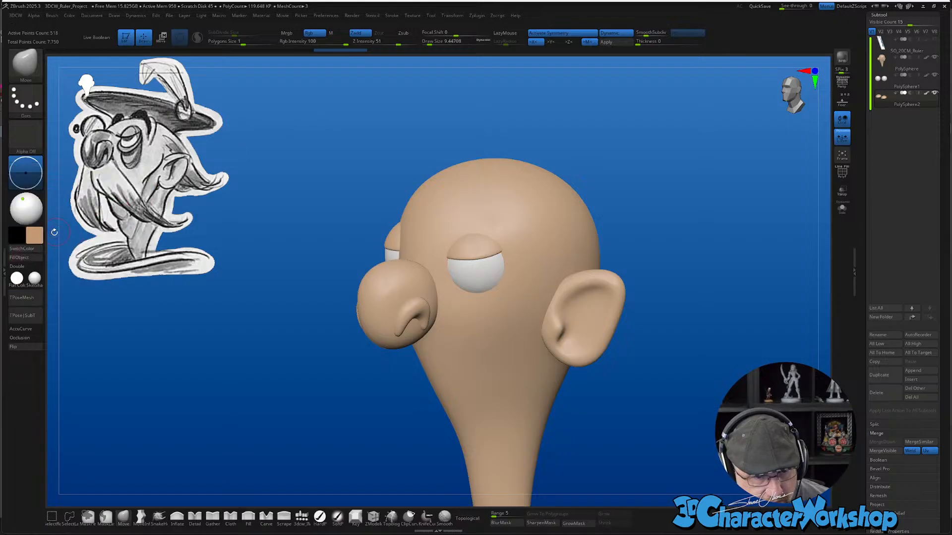
click(29, 258)
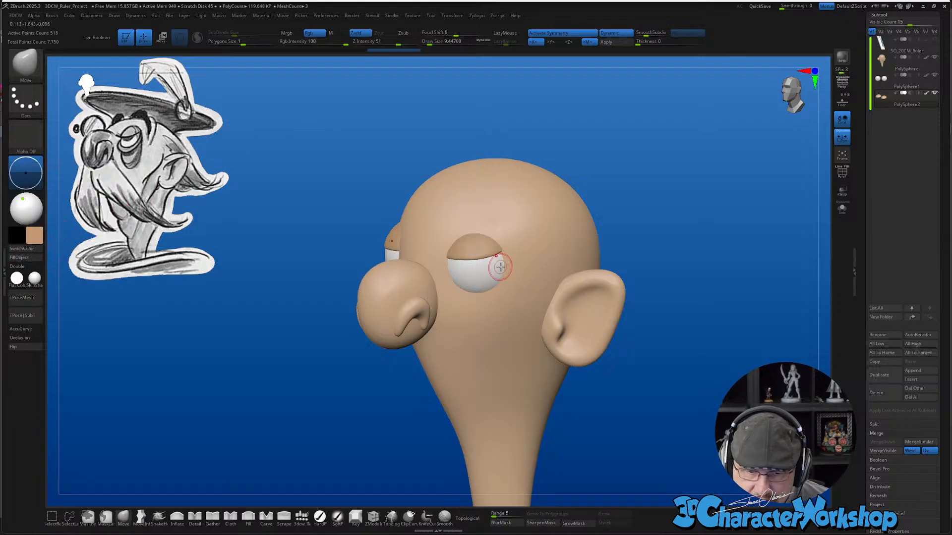
mouse_move(674, 318)
mouse_down()
mouse_move(710, 318)
mouse_move(671, 323)
mouse_up()
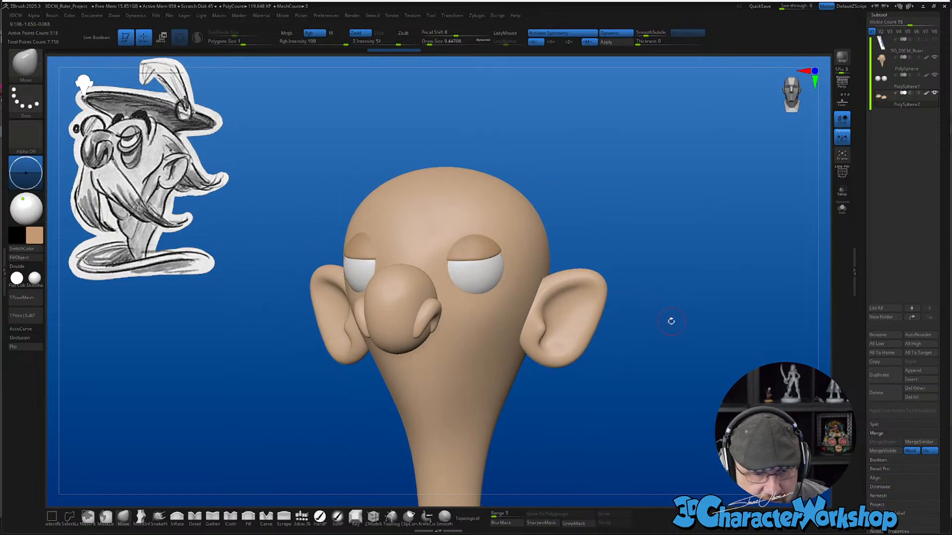
Tint both eyelids muted purple with the soft paint brush at draw size about 62 and Rgb Intensity 12
click(34, 236)
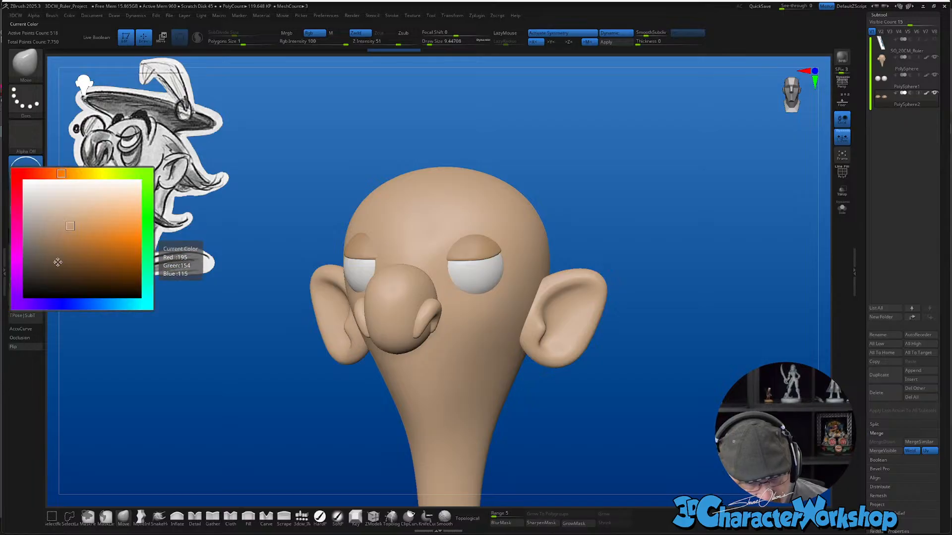
drag(72, 305, 46, 306)
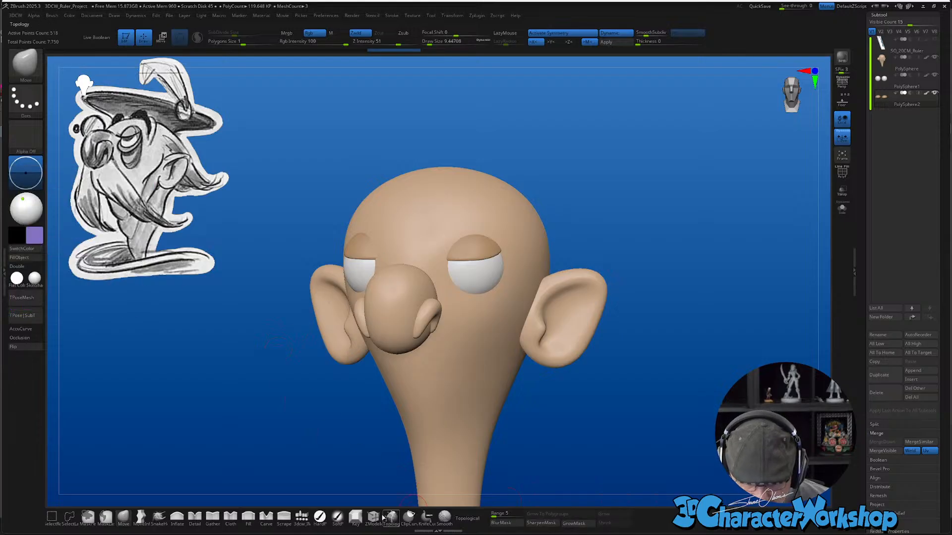
click(338, 518)
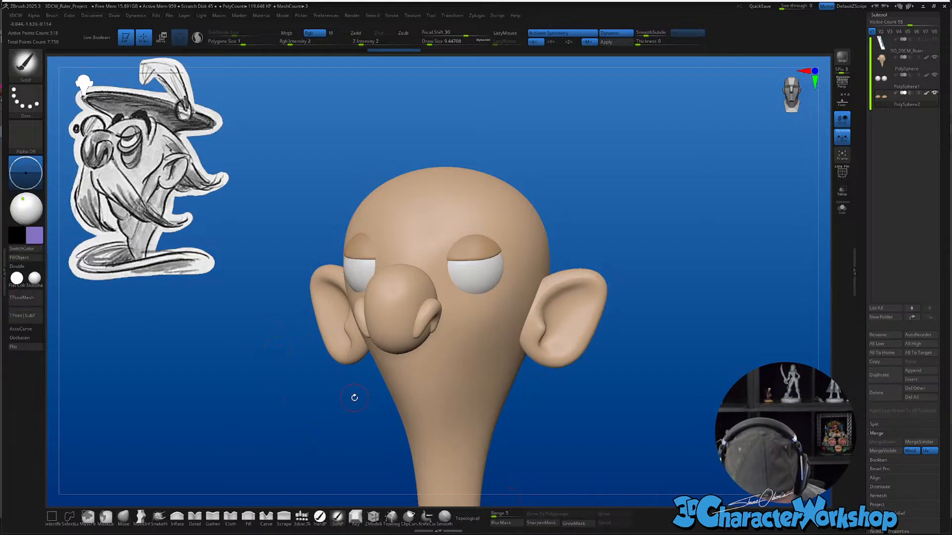
key(s)
drag(299, 410, 295, 410)
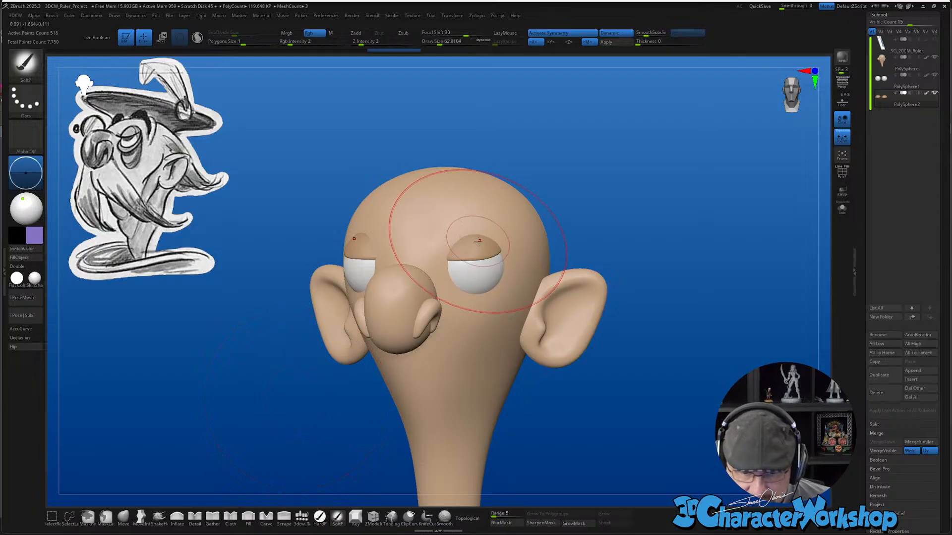
alt+right_drag(477, 245, 480, 264)
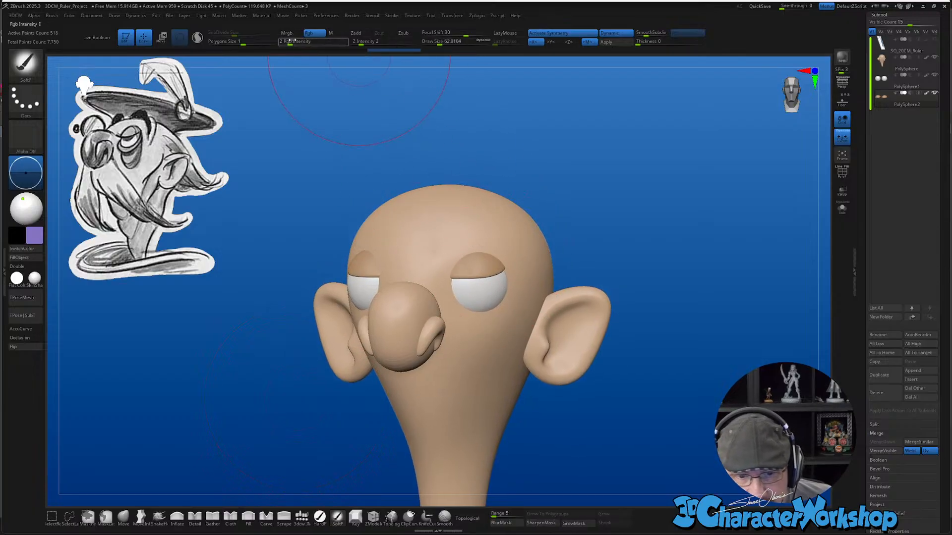
drag(292, 40, 302, 42)
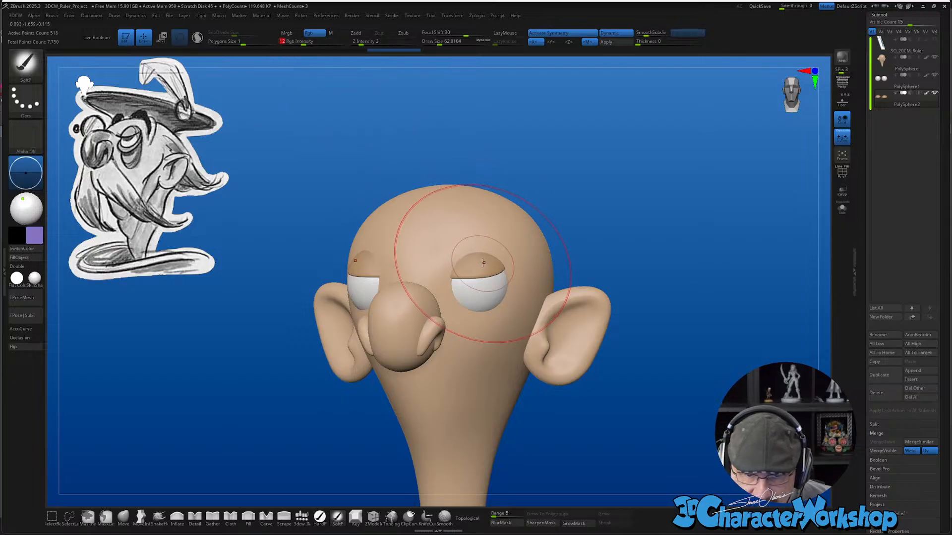
drag(582, 212, 689, 362)
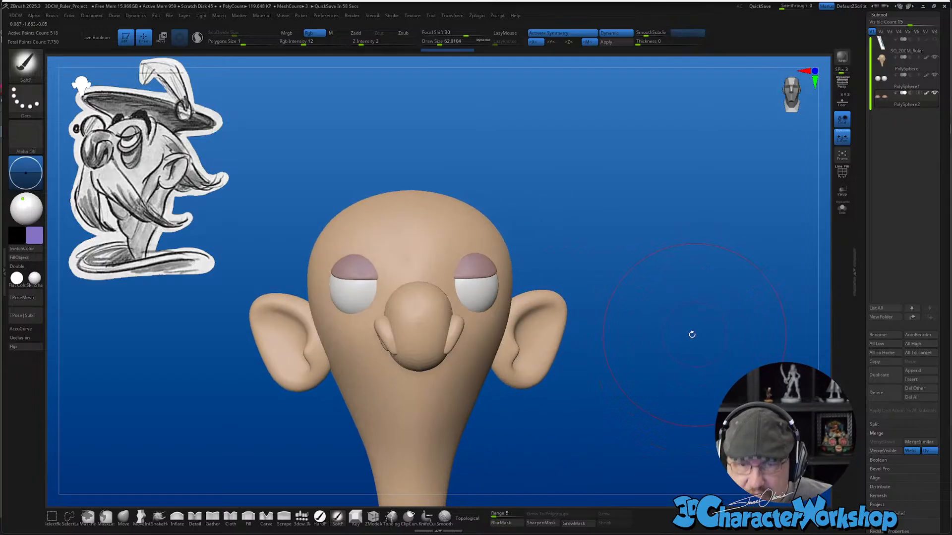
drag(692, 334, 716, 266)
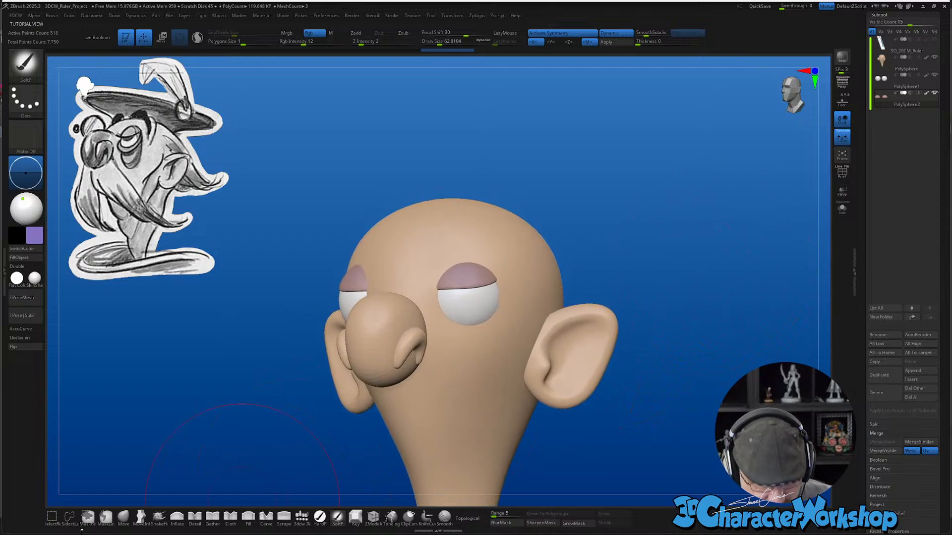
Pull the lower edges of the eyelids down over the eyeballs with the Move brush at draw size about 15.6
click(123, 517)
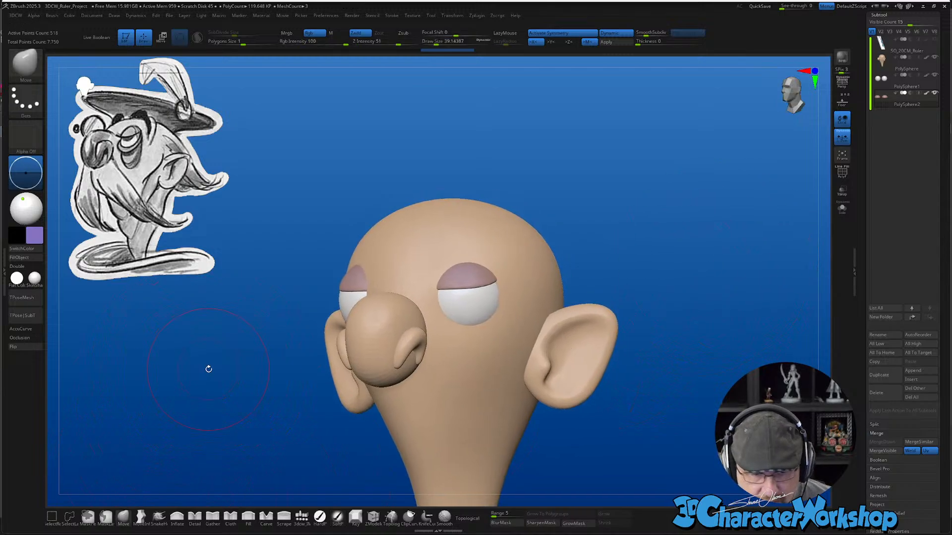
alt+drag(209, 368, 210, 389)
key(s)
click(210, 386)
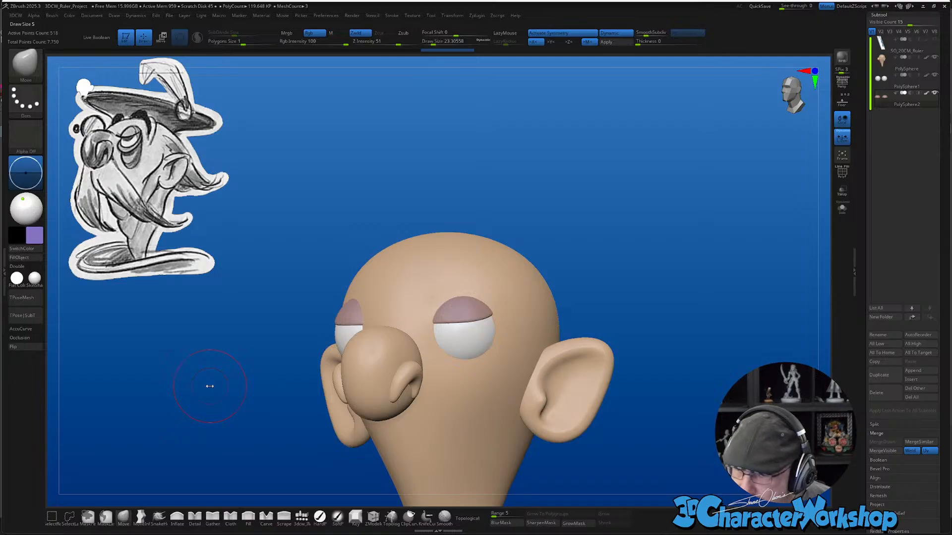
right_drag(445, 314, 456, 314)
key(s)
click(452, 317)
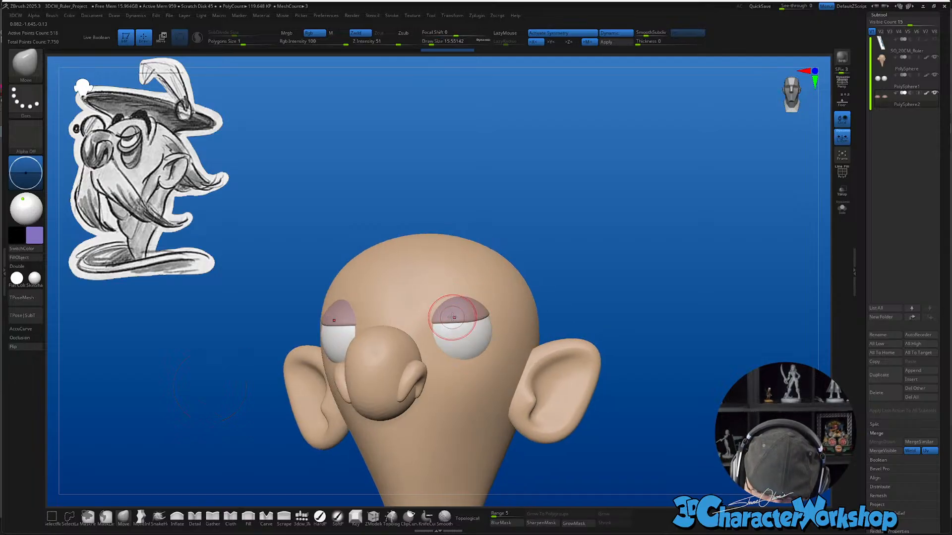
mouse_move(453, 317)
mouse_down()
mouse_move(442, 321)
mouse_move(464, 322)
mouse_up()
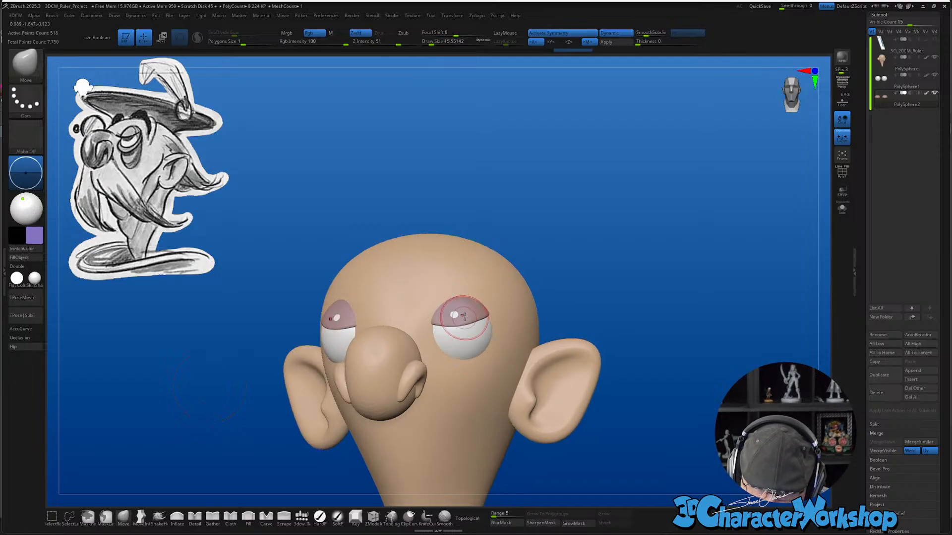
right_drag(473, 308, 457, 306)
drag(457, 303, 457, 317)
Refine the curve of the eyelids around the eyeballs with small Move brush adjustments, ending at draw size 28.75
mouse_move(463, 307)
right_down()
mouse_move(497, 307)
mouse_move(465, 315)
mouse_move(480, 322)
right_up()
key(s)
drag(468, 316, 467, 316)
drag(465, 318, 468, 315)
key(s)
drag(464, 313, 471, 312)
shift+right_drag(475, 290, 482, 284)
ctrl+right_drag(594, 394, 606, 351)
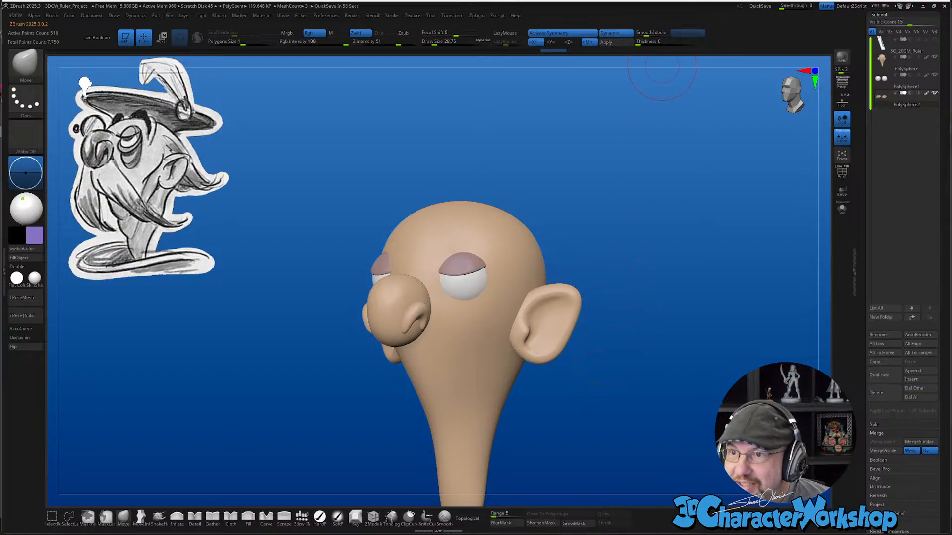
Examine the knight's eyes and under-eye bags in the character reference sheet in Snipping Tool, and compare them with the sculpted head
drag(540, 1, 551, 144)
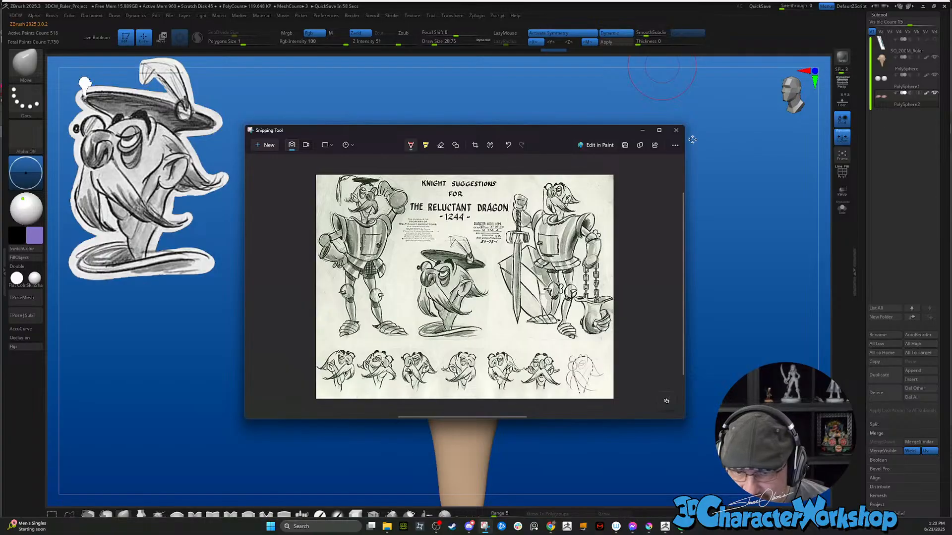
click(659, 130)
ctrl+scroll(405, 356, up, 1)
ctrl+scroll(405, 356, up, 2)
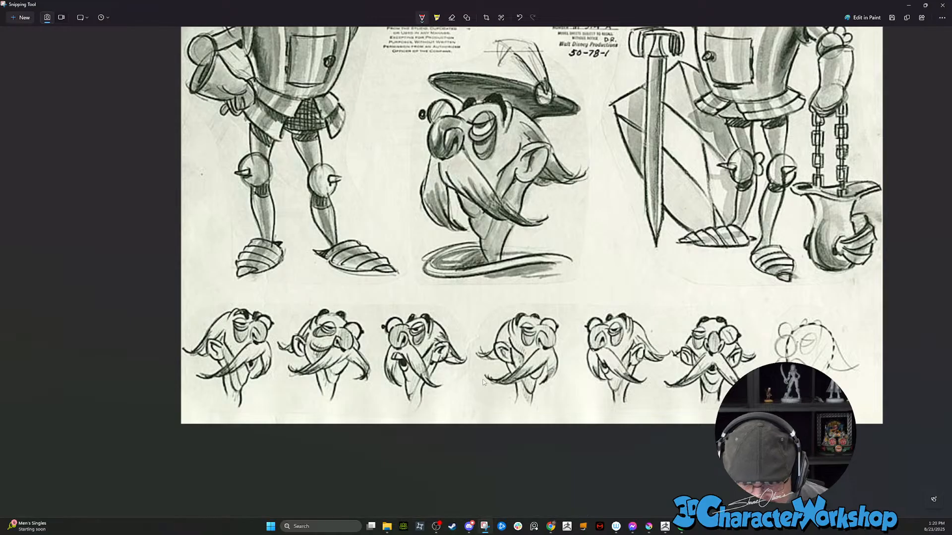
scroll(678, 233, up, 3)
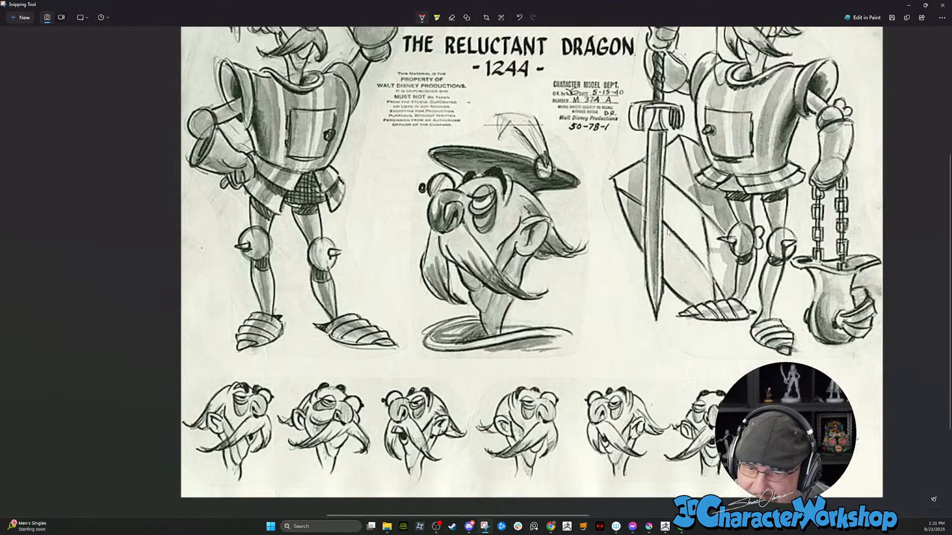
click(911, 6)
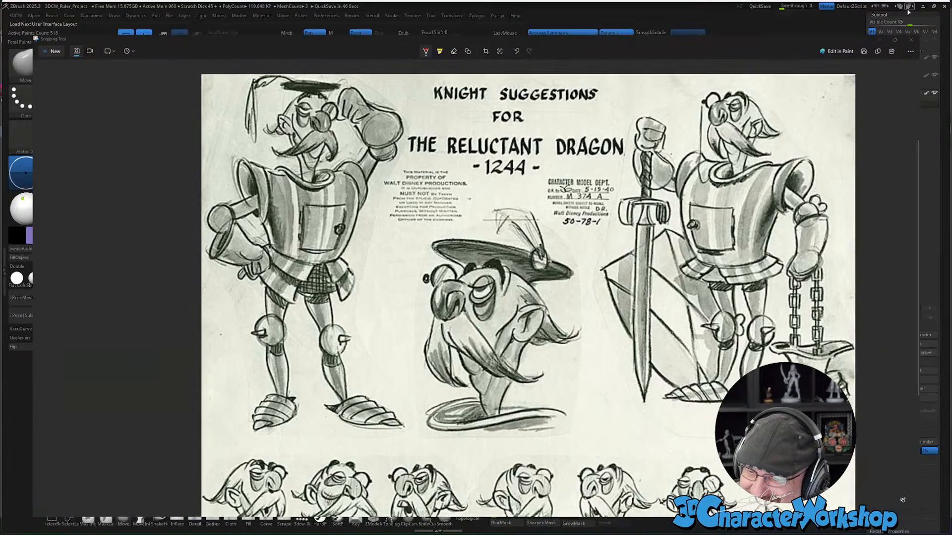
drag(649, 203, 648, 185)
drag(689, 272, 650, 344)
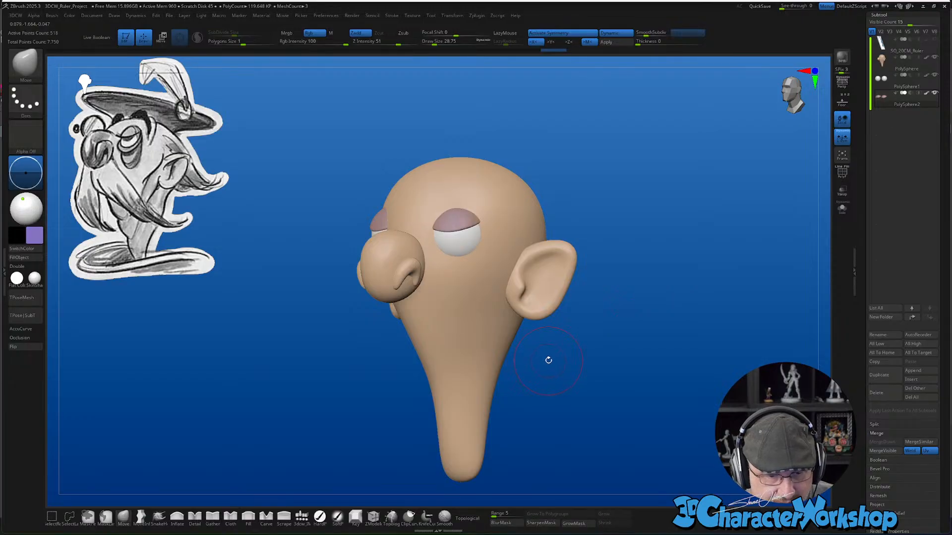
drag(549, 358, 496, 322)
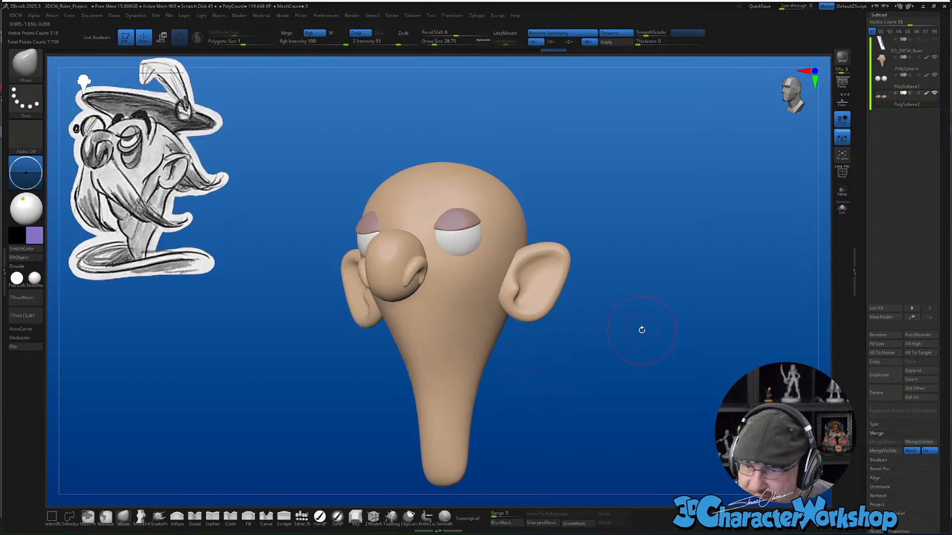
Insert mirrored QuadSphere-2 spheres into the head just below the eyeballs, using the colour sampled from the eyelid
alt+click(466, 246)
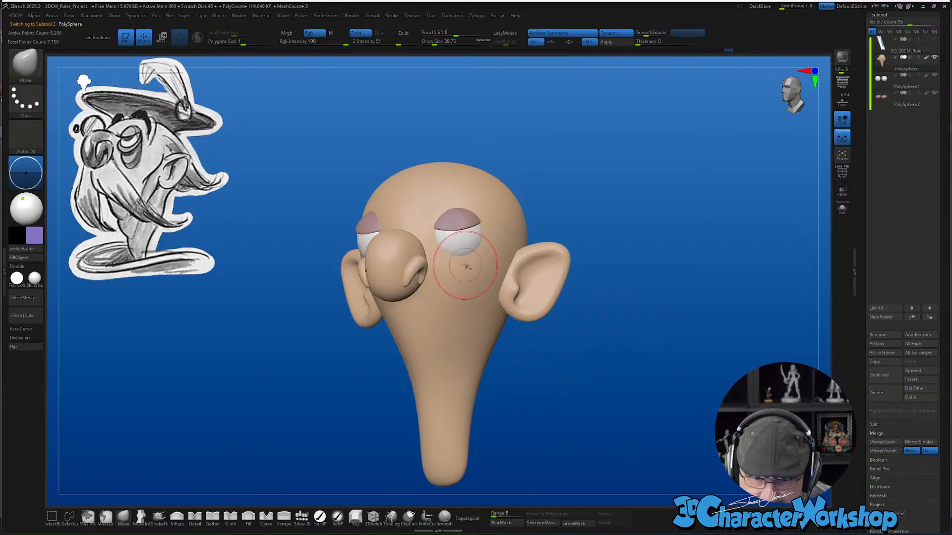
click(302, 517)
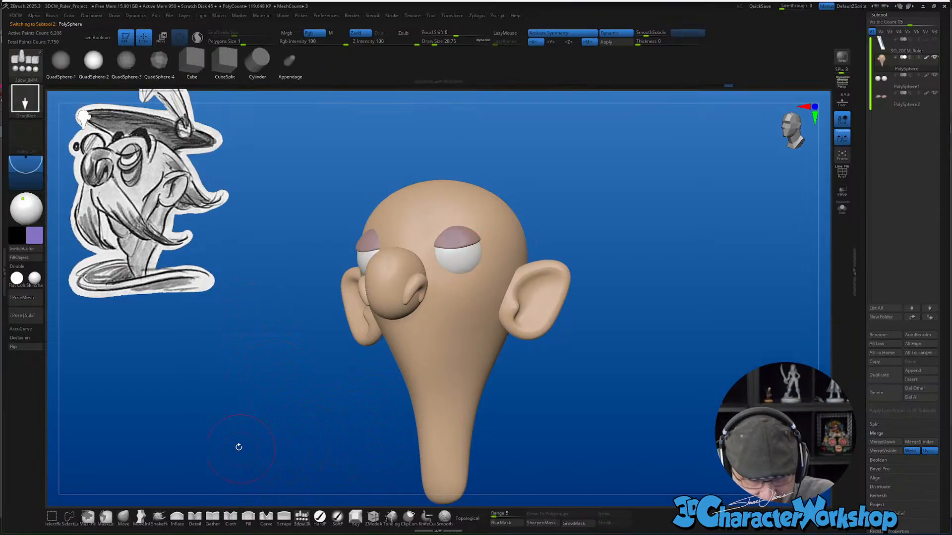
ctrl+right_drag(241, 397, 242, 405)
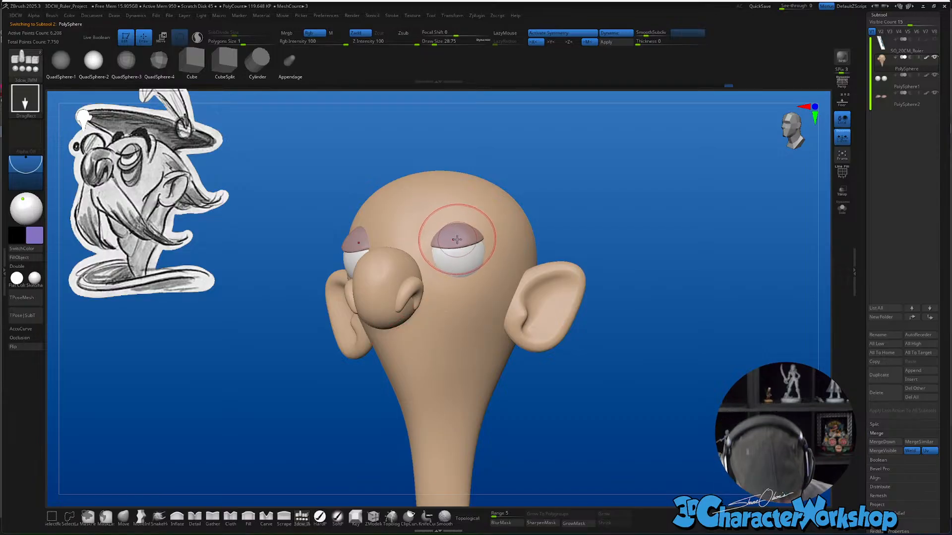
key(c)
drag(457, 274, 462, 300)
right_drag(542, 395, 540, 395)
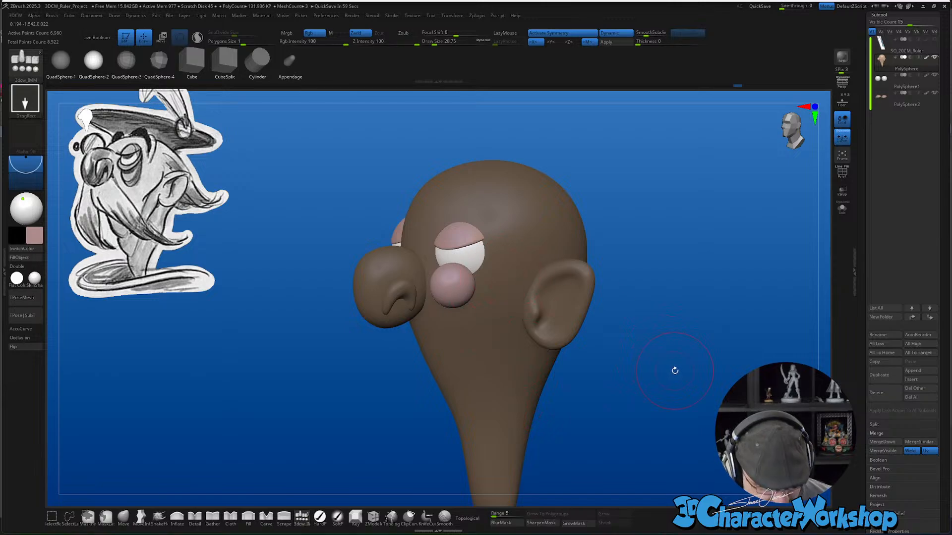
Position the inserted spheres over the lower halves of the eyeballs with the transform gizmo
key(3)
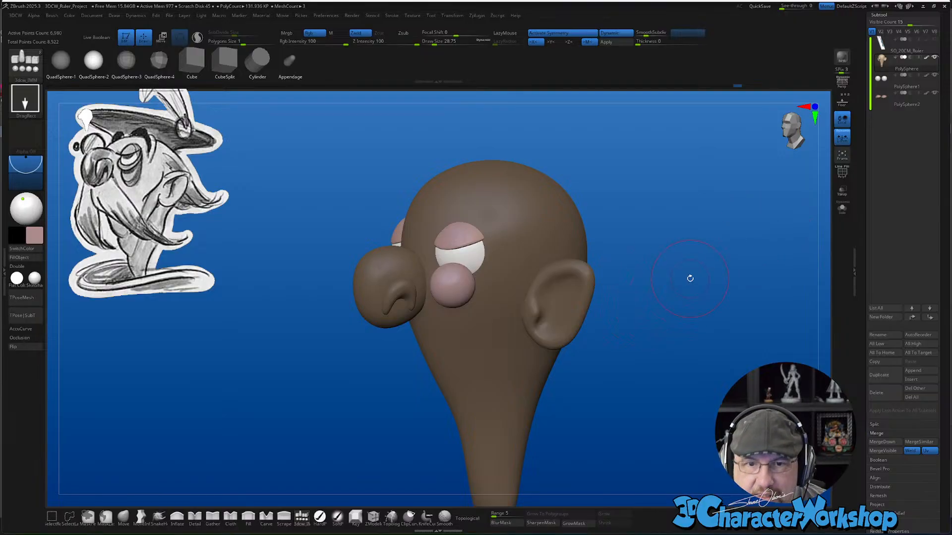
drag(690, 278, 699, 355)
key(w)
drag(465, 258, 483, 215)
drag(671, 362, 679, 300)
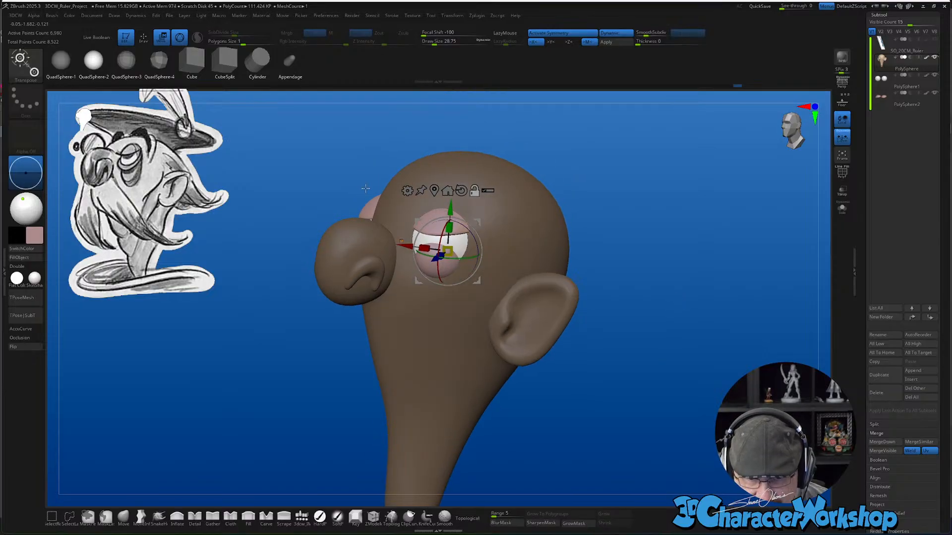
alt+click(435, 190)
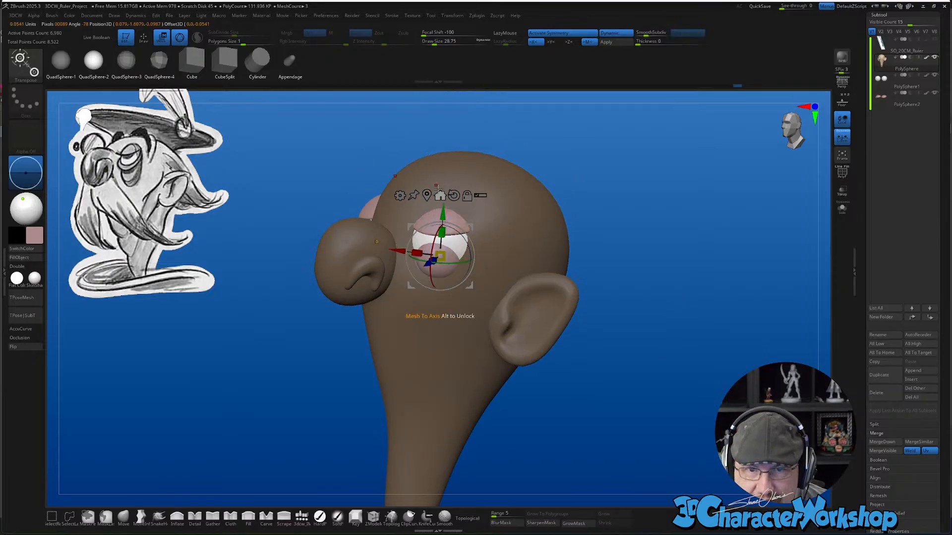
drag(441, 257, 464, 240)
shift+drag(611, 337, 629, 319)
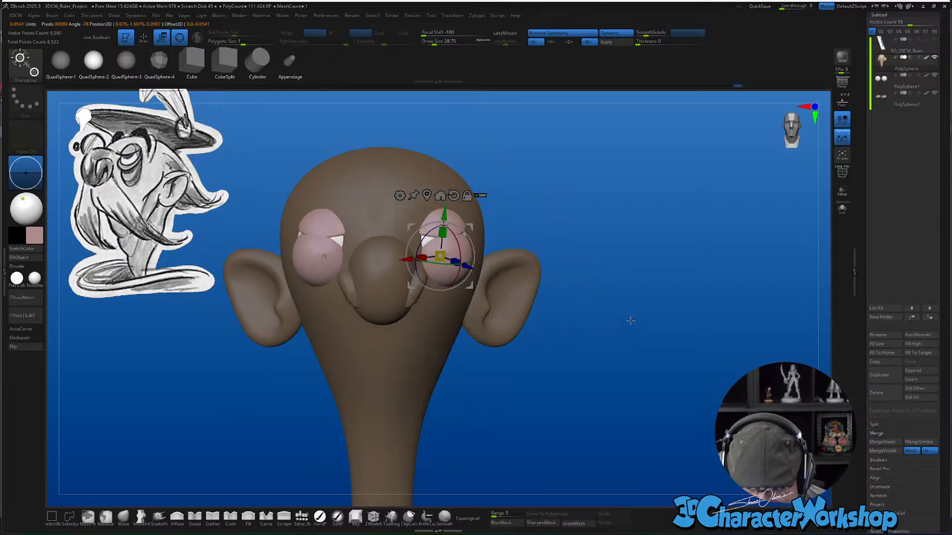
Shape the inserted spheres into lower eyelids wrapping the eyeballs with the Move brush at draw size about 17
key(q)
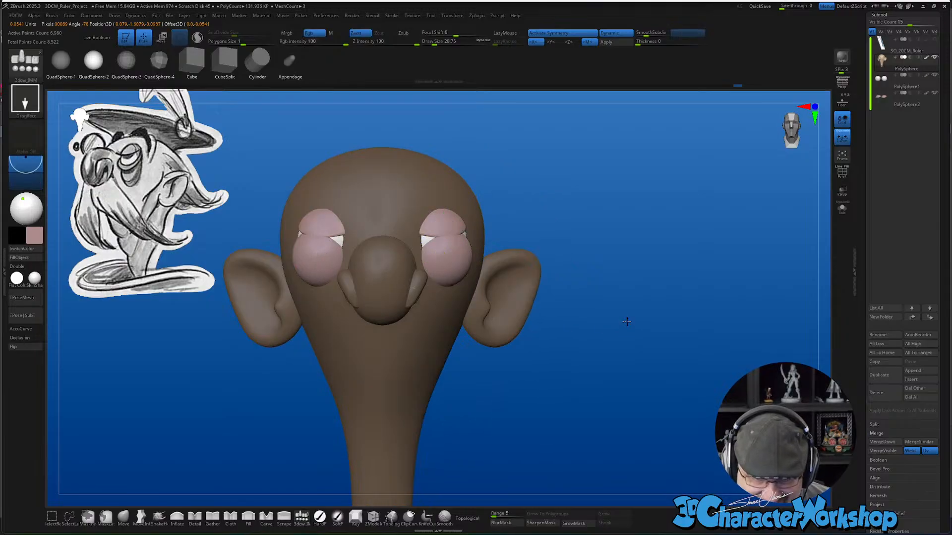
click(128, 516)
drag(128, 487, 103, 486)
key(s)
drag(441, 219, 452, 235)
mouse_move(458, 212)
right_down()
mouse_move(442, 213)
mouse_move(445, 224)
mouse_move(473, 198)
mouse_move(458, 195)
right_up()
mouse_move(465, 238)
mouse_down()
mouse_move(480, 227)
mouse_move(477, 216)
mouse_move(458, 228)
mouse_up()
right_drag(451, 232, 419, 230)
key(s)
drag(416, 230, 414, 230)
mouse_move(420, 234)
mouse_down()
mouse_move(415, 224)
mouse_move(427, 235)
mouse_up()
right_drag(431, 223, 403, 273)
drag(397, 274, 419, 285)
right_drag(419, 302, 431, 330)
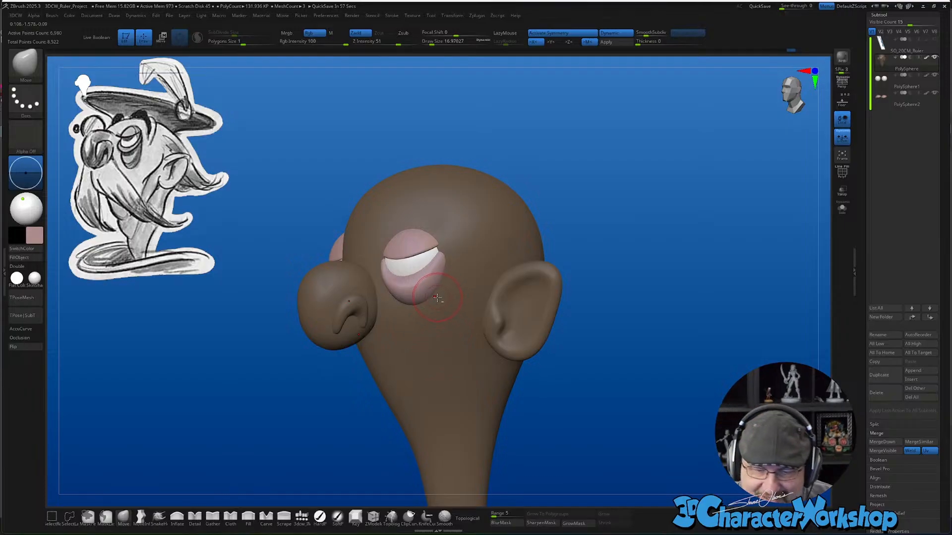
alt+right_drag(437, 297, 466, 315)
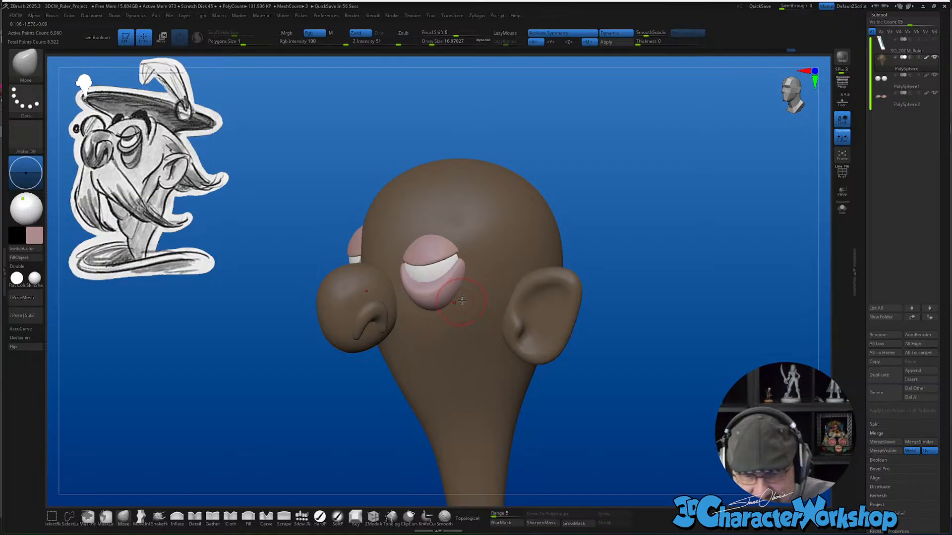
Refine the corners and lower edge of the lower eyelids with the Move brush, ending at draw size about 25
key(s)
drag(461, 301, 467, 301)
right_drag(515, 272, 471, 259)
key(s)
drag(470, 259, 460, 250)
mouse_move(460, 250)
right_down()
mouse_move(480, 242)
mouse_move(432, 254)
right_up()
drag(400, 268, 393, 267)
mouse_move(465, 258)
right_down()
mouse_move(447, 263)
mouse_move(442, 318)
right_up()
key(s)
drag(441, 324, 445, 325)
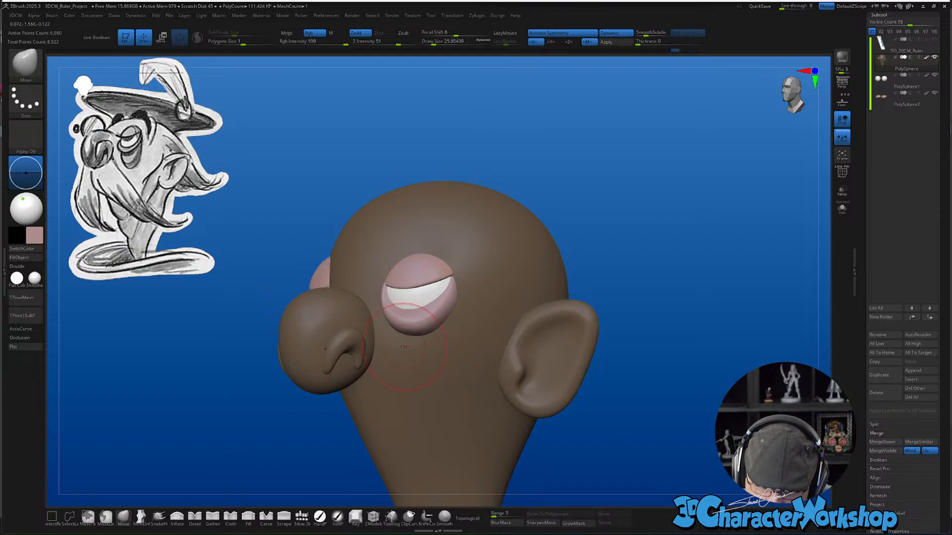
Smooth the lower eyelids and even out their curve beneath the eyeballs
mouse_move(427, 345)
shift+mouse_down()
mouse_move(453, 312)
mouse_move(430, 331)
shift+mouse_up()
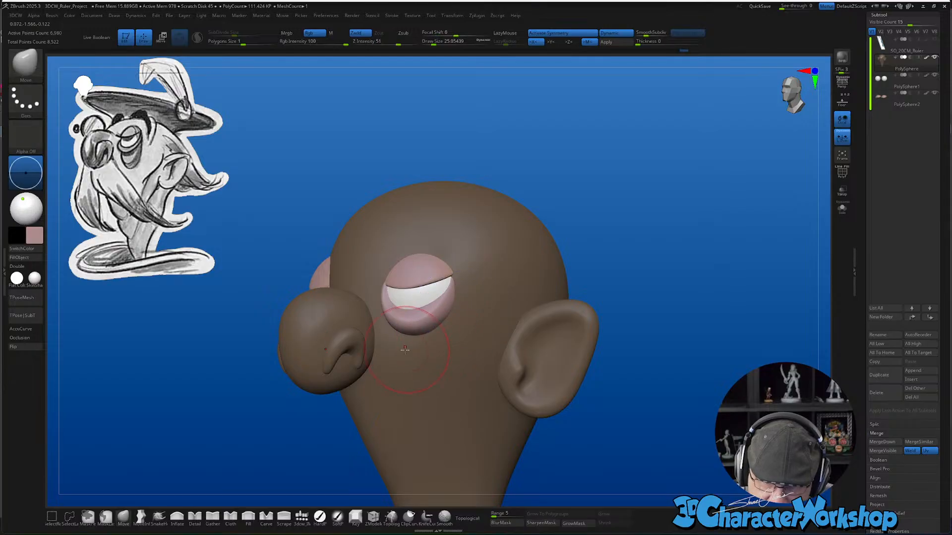
mouse_move(471, 329)
right_down()
mouse_move(468, 302)
mouse_move(409, 308)
mouse_move(449, 285)
right_up()
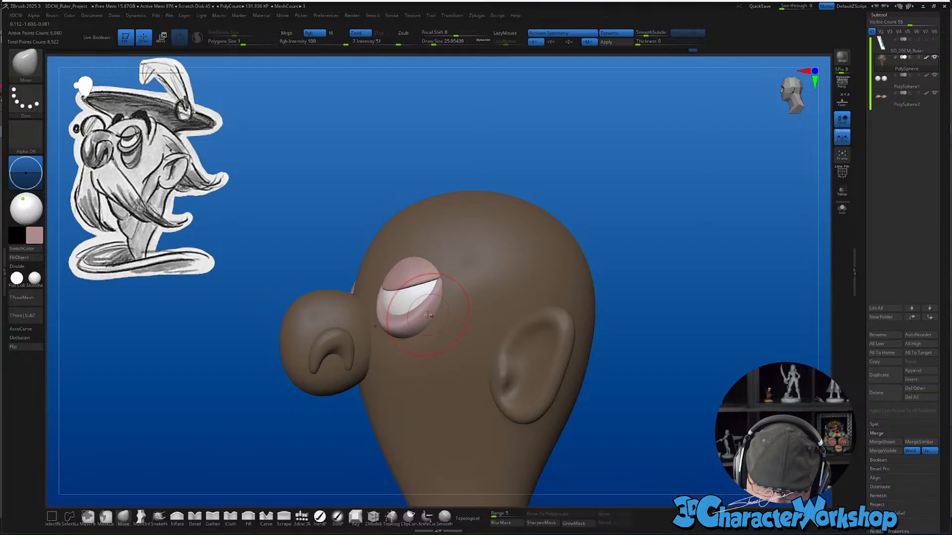
mouse_move(429, 315)
right_down()
mouse_move(465, 343)
mouse_move(419, 341)
mouse_move(467, 321)
right_up()
key(shift)
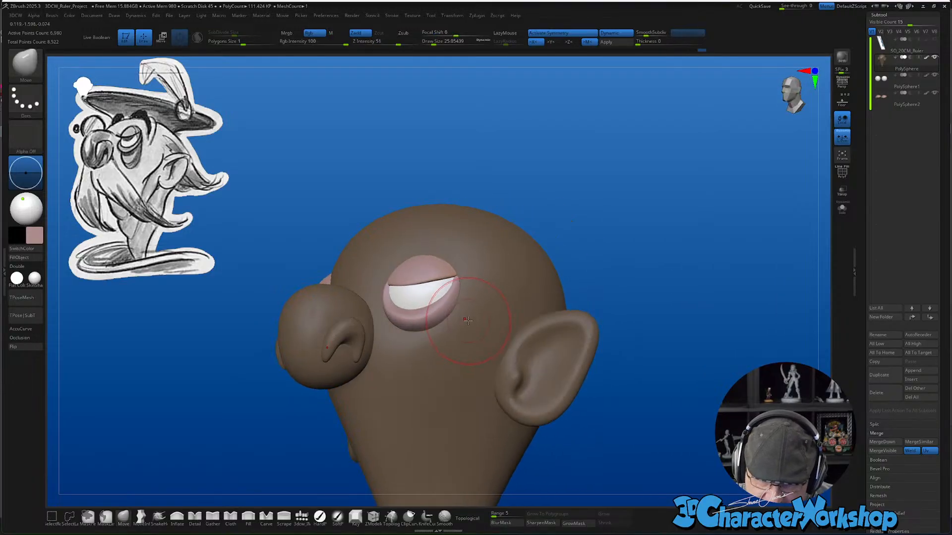
mouse_move(467, 321)
shift+mouse_down()
mouse_move(423, 317)
mouse_move(443, 344)
shift+mouse_up()
right_drag(444, 347, 426, 414)
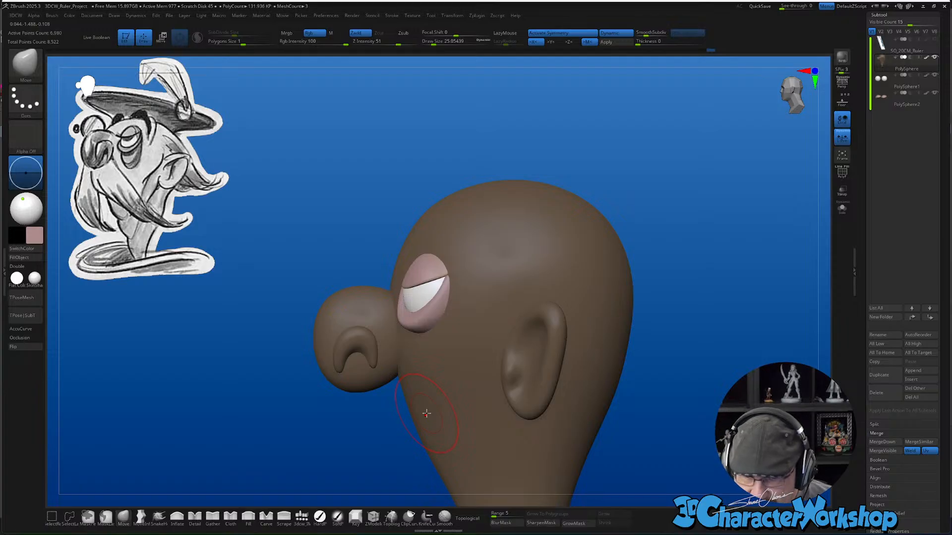
Duplicate the lower eyelids within the head mesh and offset the copies downward as eye bags
key(w)
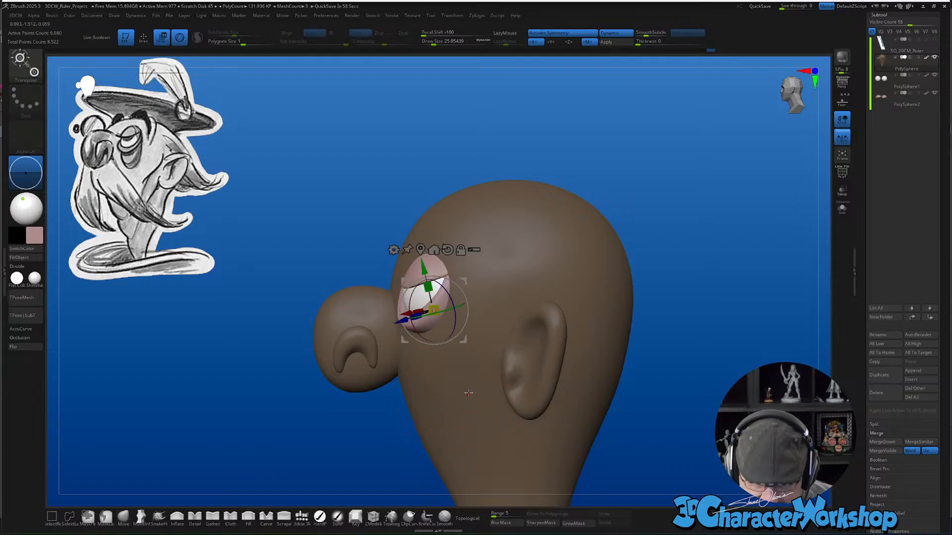
right_drag(469, 396, 483, 382)
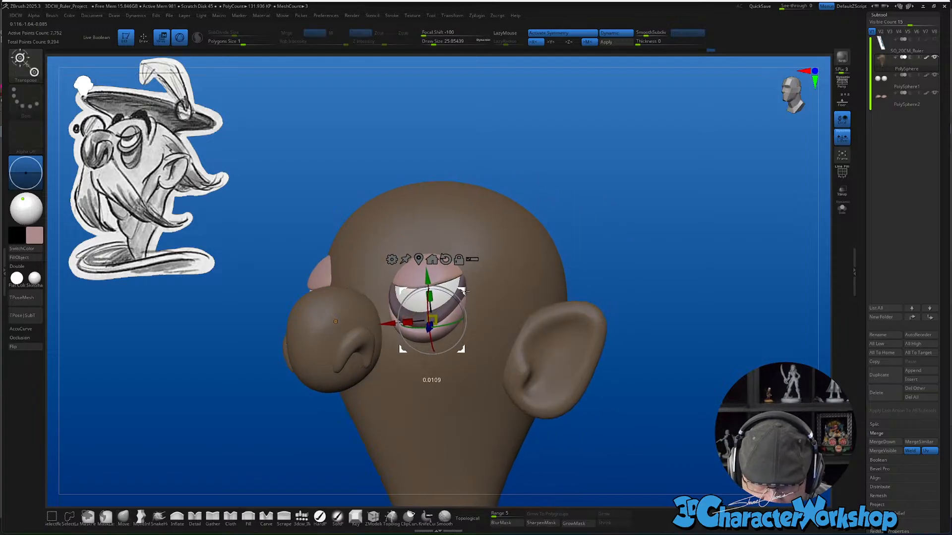
key(q)
mouse_move(471, 399)
right_down()
mouse_move(483, 391)
mouse_move(467, 390)
right_up()
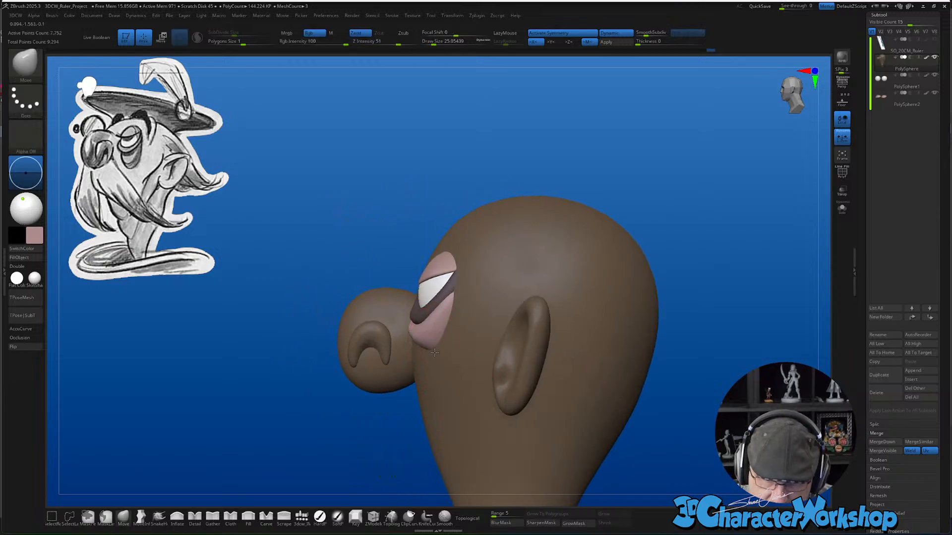
Shape the eye bags beneath the masked lower eyelids with the Move brush at draw size about 25, smoothing their surface
right_drag(442, 328, 463, 300)
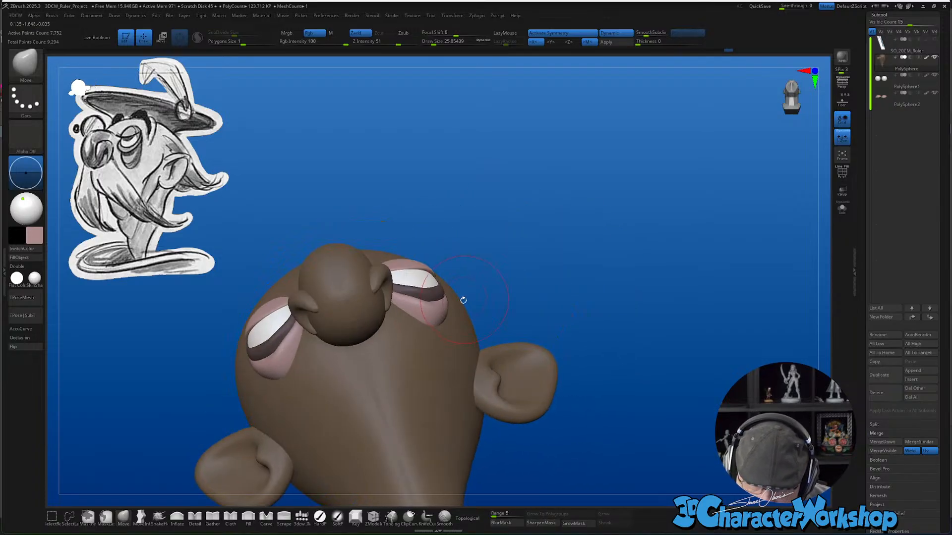
shift+right_drag(446, 259, 395, 291)
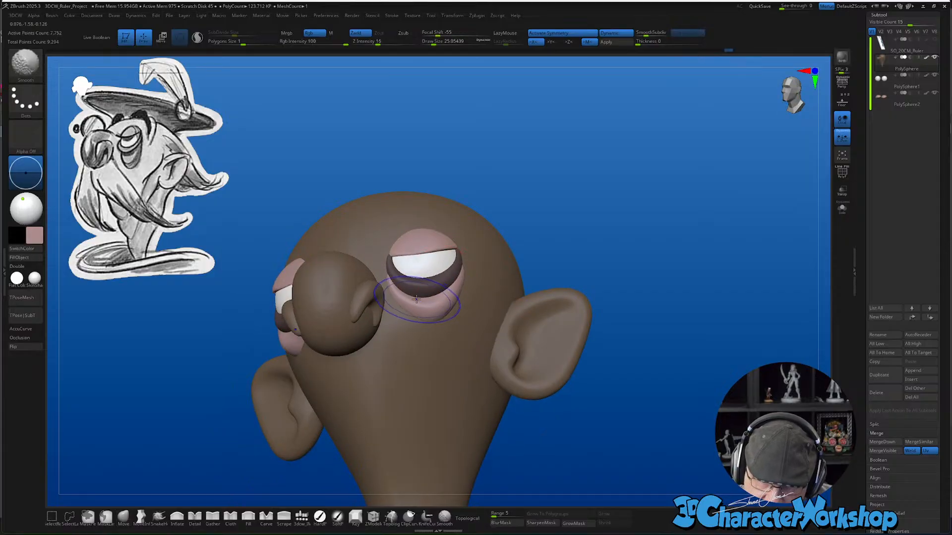
mouse_move(480, 294)
right_down()
mouse_move(488, 346)
mouse_move(469, 351)
mouse_move(472, 366)
mouse_move(459, 376)
mouse_move(438, 312)
right_up()
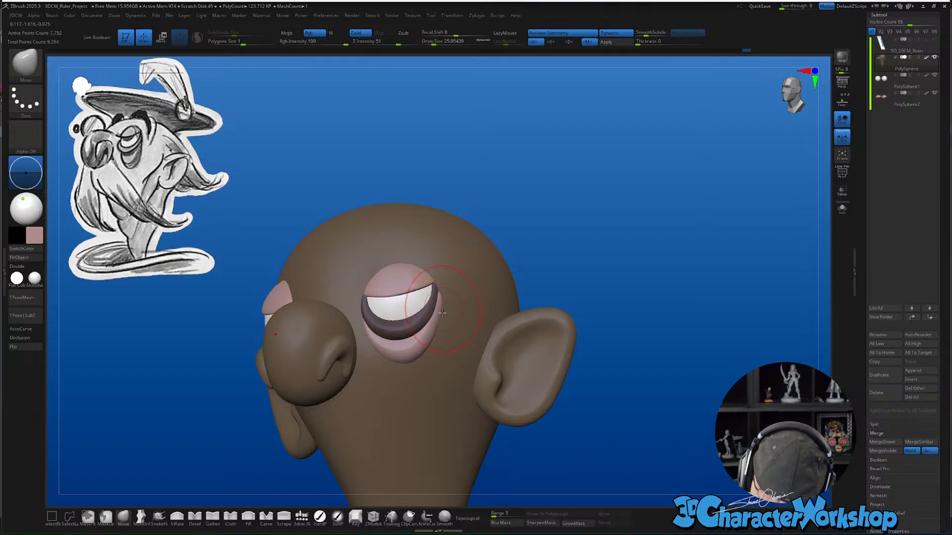
mouse_move(441, 333)
right_down()
mouse_move(404, 308)
mouse_move(373, 323)
mouse_move(374, 339)
right_up()
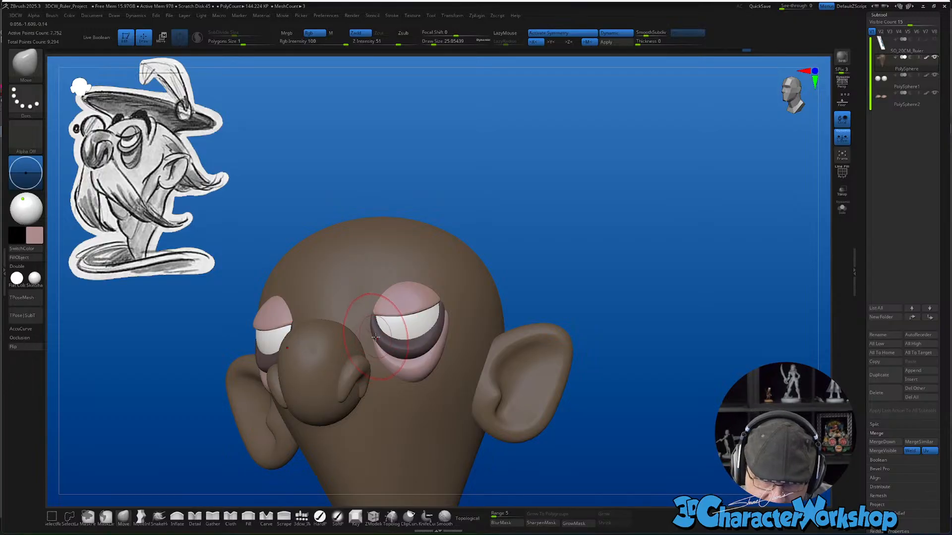
mouse_move(466, 398)
right_down()
mouse_move(404, 386)
mouse_move(455, 380)
right_up()
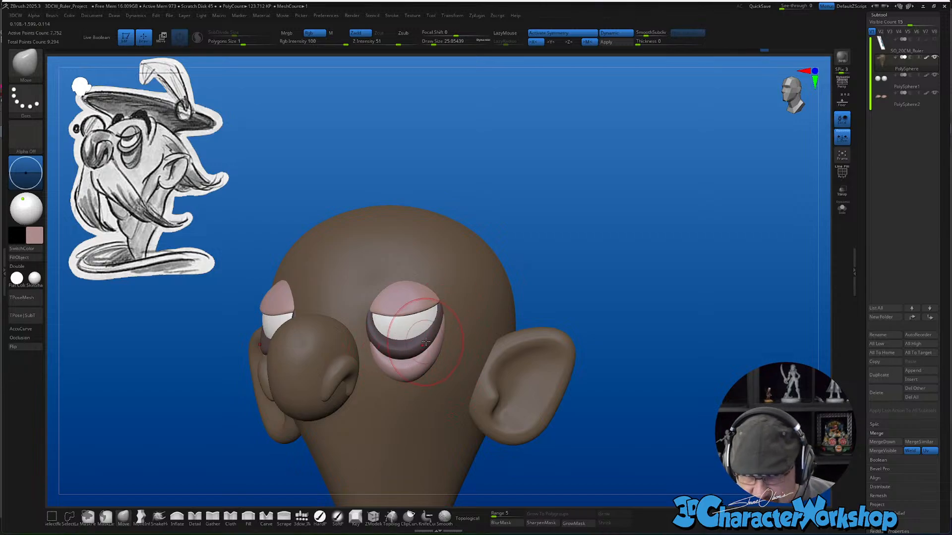
Clear the mask from the head and lower eyelids, and check the layered eye bags against the reference
ctrl+drag(603, 344, 610, 362)
mouse_move(614, 363)
ctrl+right_down()
mouse_move(636, 389)
mouse_move(614, 383)
ctrl+right_up()
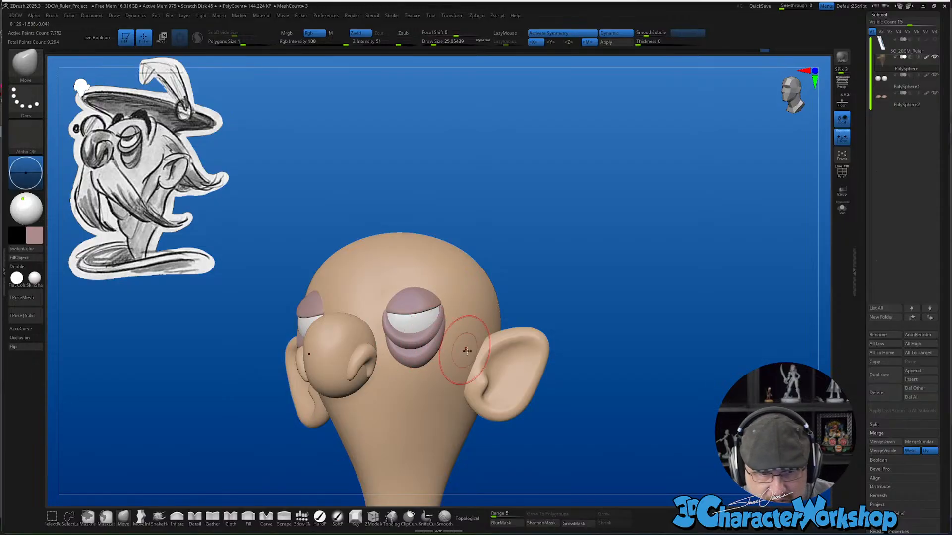
right_drag(538, 391, 555, 369)
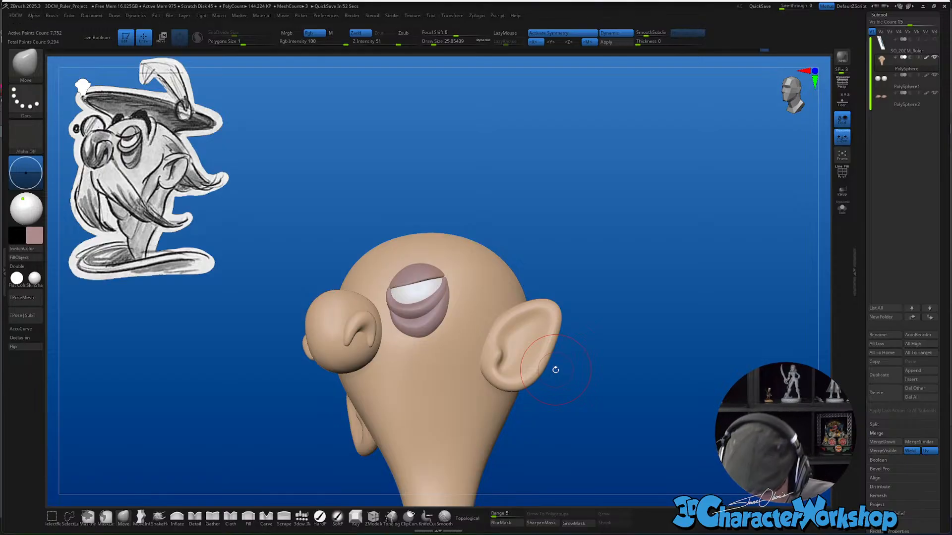
drag(565, 378, 580, 370)
right_drag(468, 319, 478, 314)
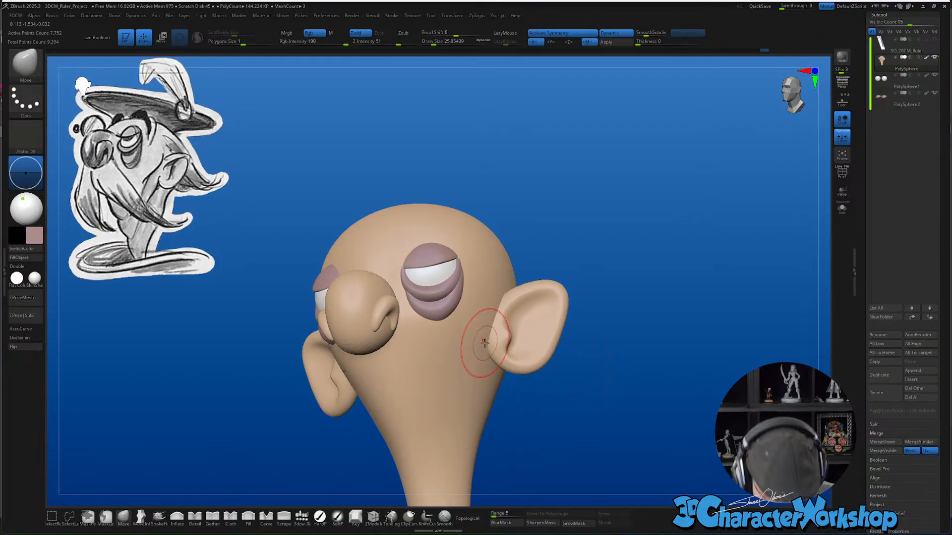
Regroup the head mesh into polygroups by topology continuity, and mirror and weld it for symmetry
key(shift+f)
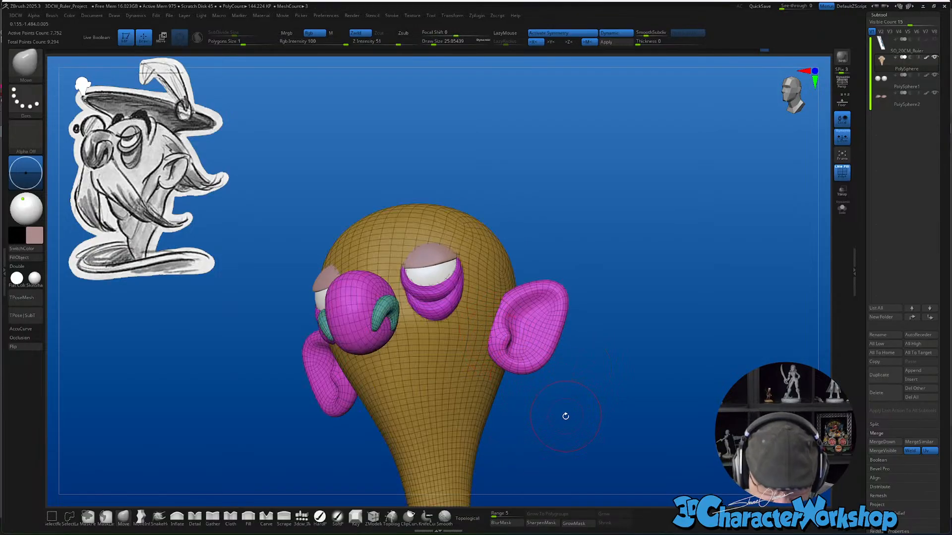
drag(566, 415, 563, 425)
key(space)
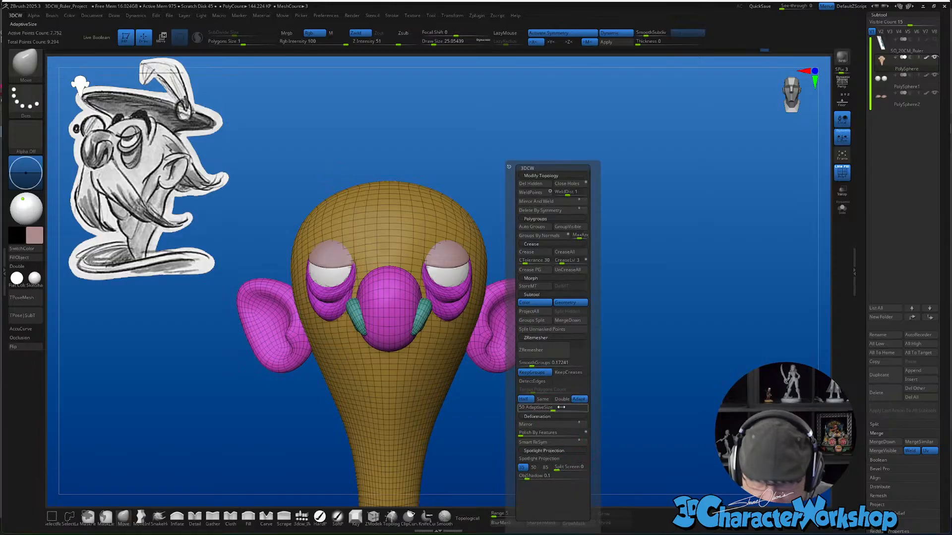
click(542, 231)
key(space)
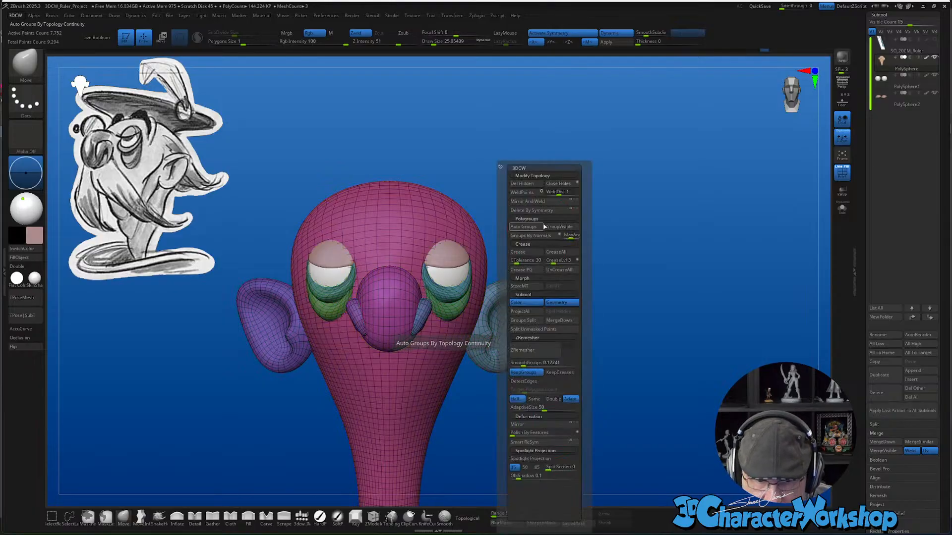
click(534, 203)
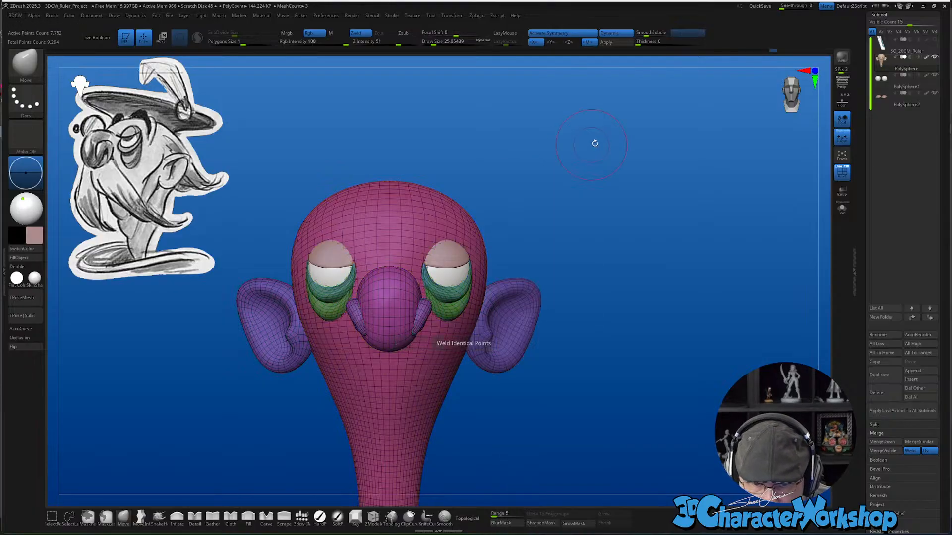
drag(582, 385, 525, 417)
key(shift+f)
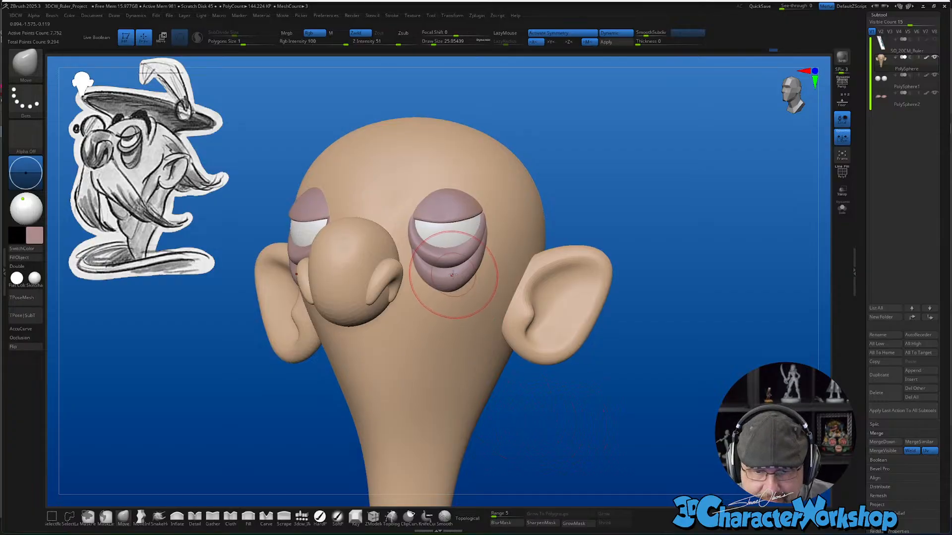
Mask everything except the lowest eye bags and duplicate them within the head mesh as another fold
right_drag(453, 276, 453, 259)
key(w)
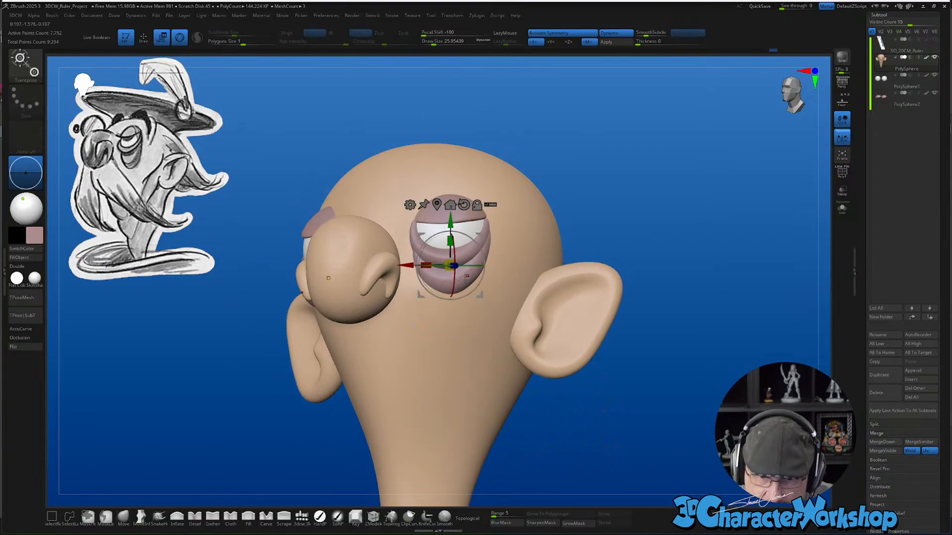
ctrl+click(465, 278)
right_drag(496, 253, 495, 265)
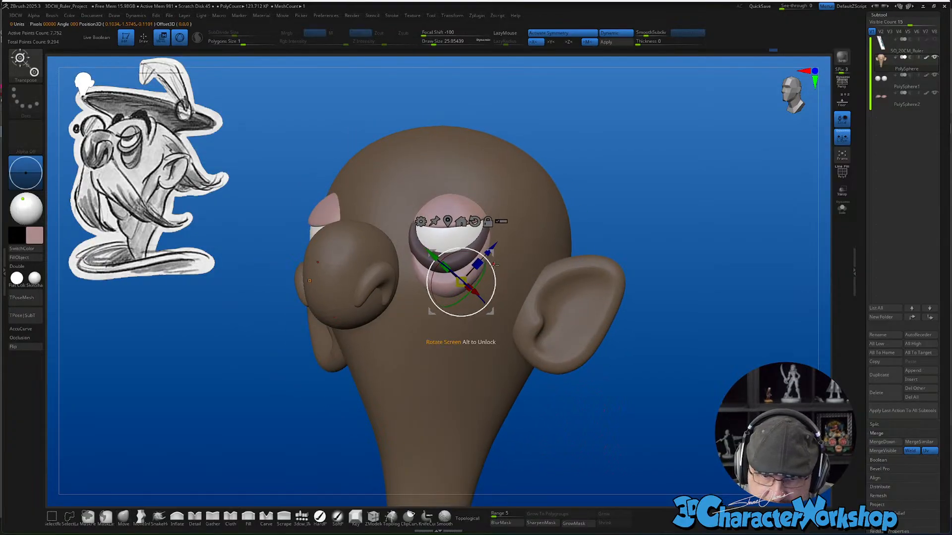
ctrl+drag(491, 249, 486, 254)
right_drag(526, 371, 490, 378)
drag(435, 260, 439, 261)
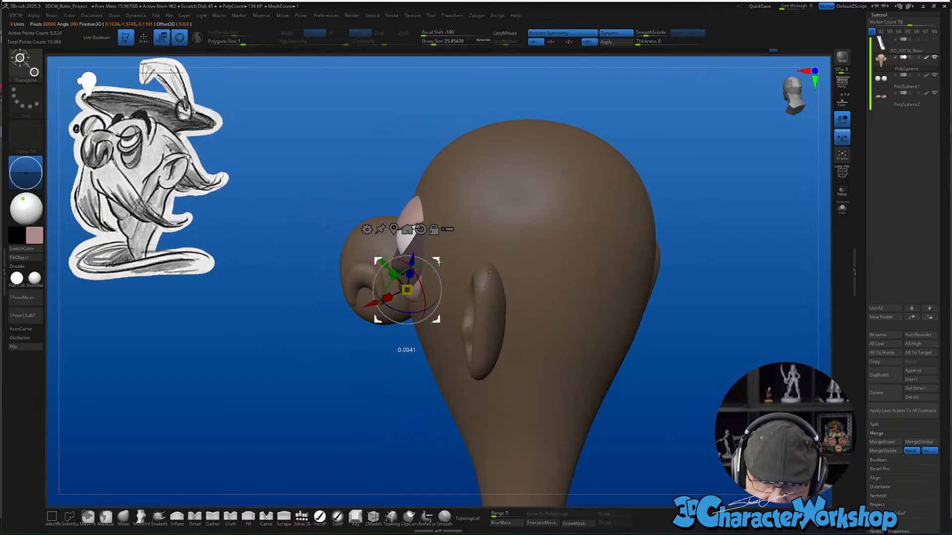
Position the duplicated folds beneath the existing eye bags and clear the mask from the head
right_drag(435, 400, 405, 380)
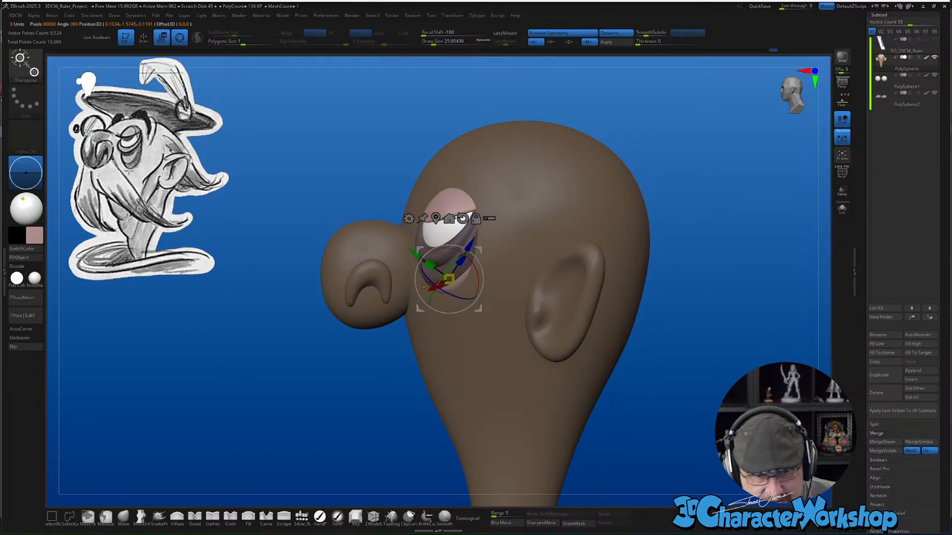
right_drag(488, 367, 590, 377)
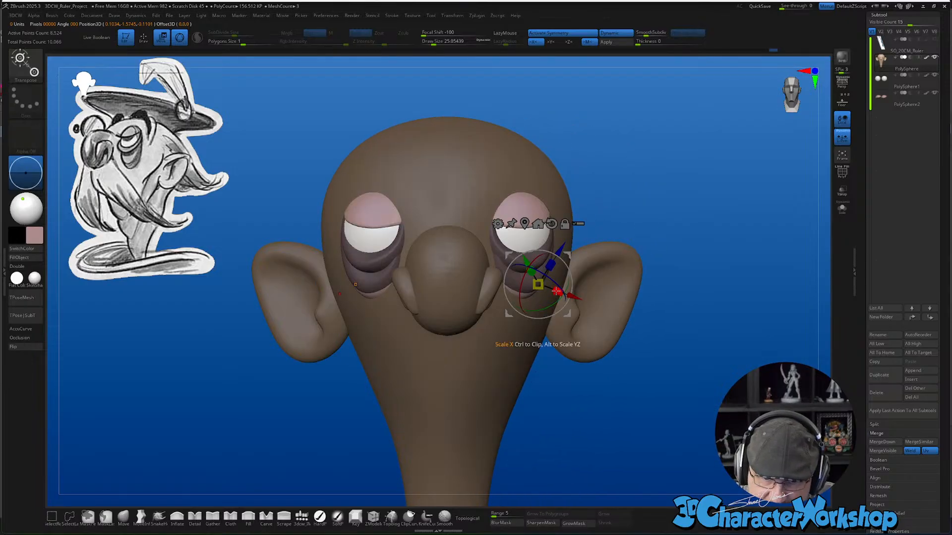
right_drag(595, 234, 579, 249)
drag(568, 255, 570, 257)
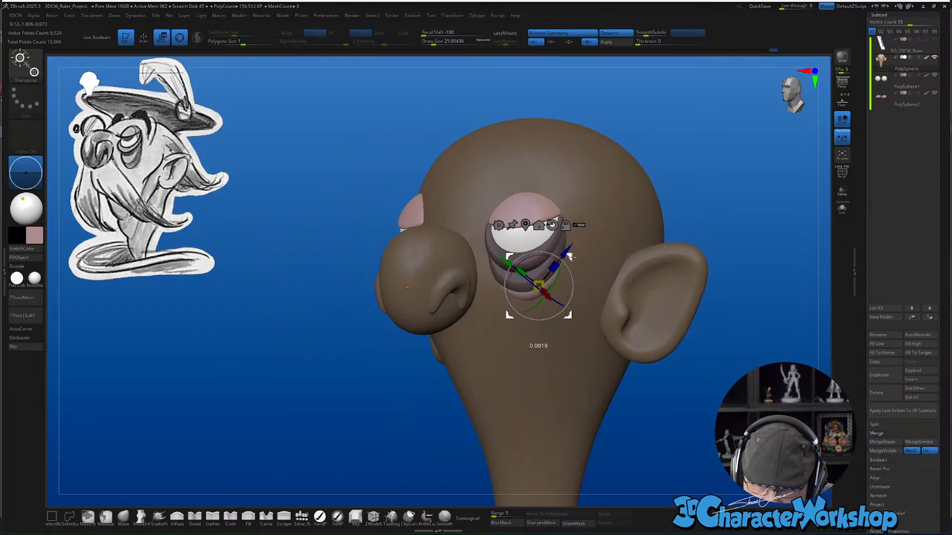
key(q)
right_drag(533, 417, 580, 410)
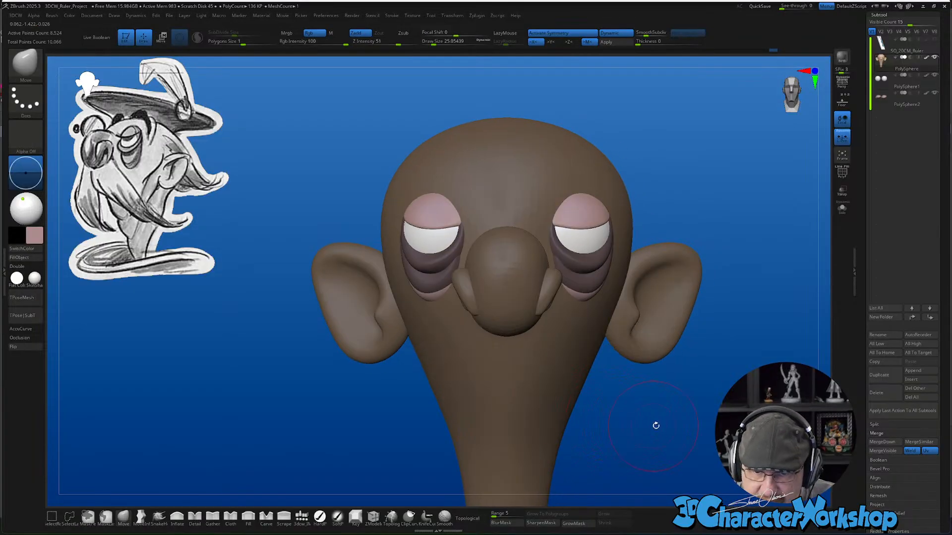
ctrl+drag(656, 424, 694, 417)
right_drag(691, 414, 568, 414)
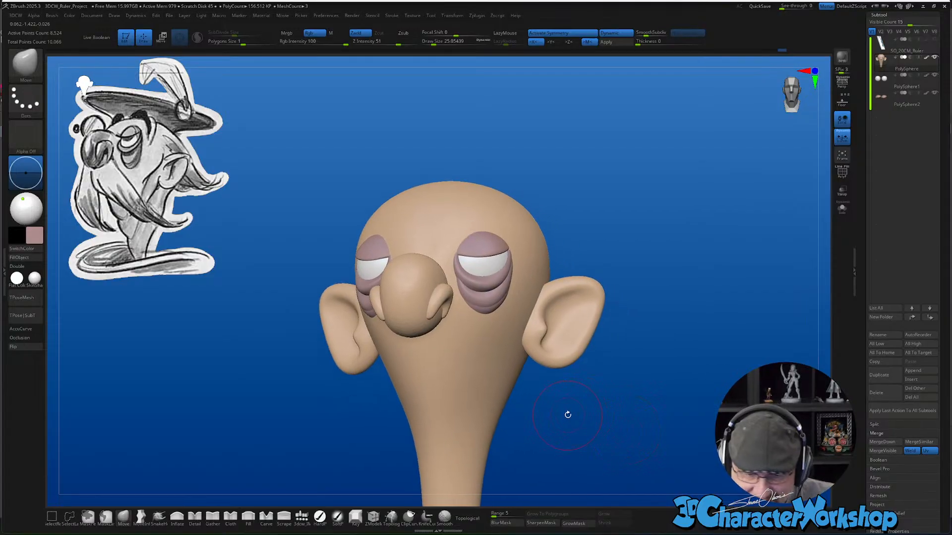
mouse_move(651, 359)
mouse_down()
mouse_move(637, 365)
mouse_move(651, 364)
mouse_up()
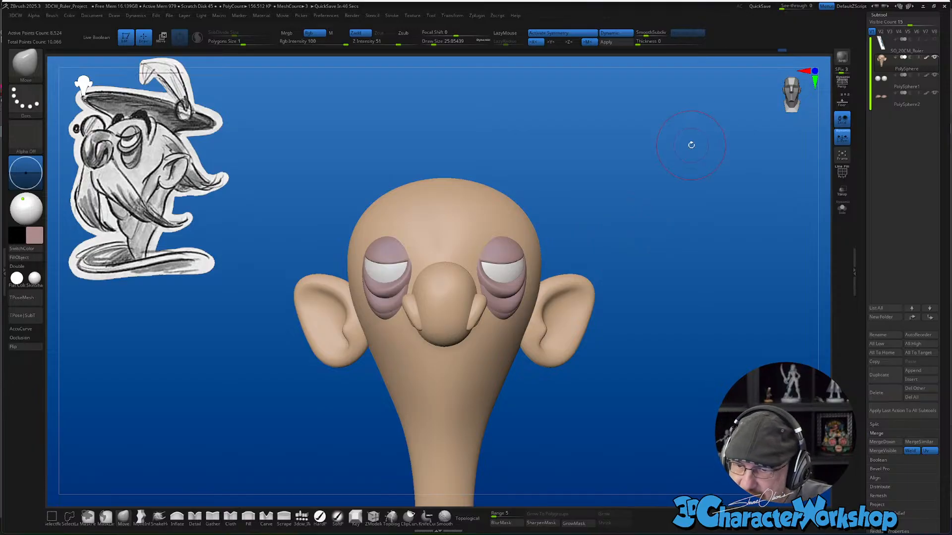
Apply dynamic subdivision to the eyeballs and subdivide their mesh further to about 3.145 million points for painting
click(903, 80)
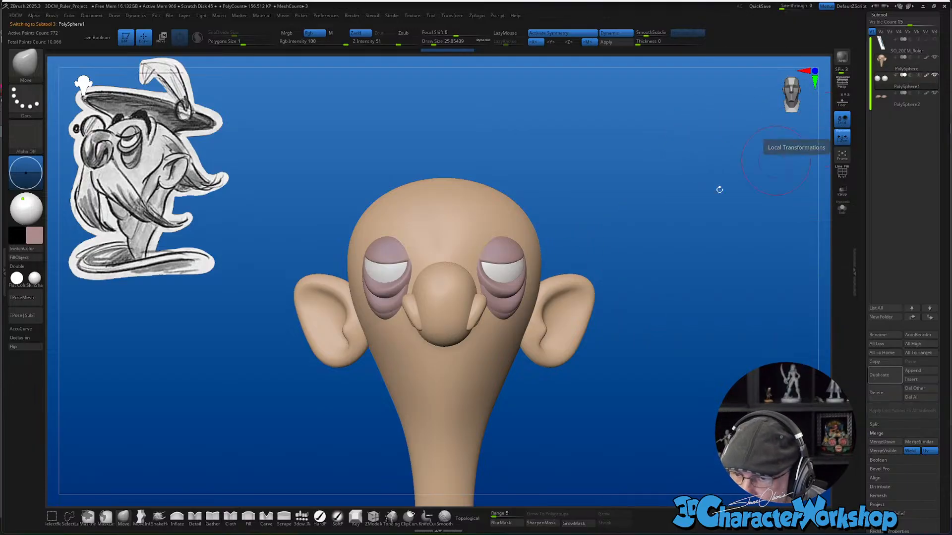
drag(601, 147, 620, 45)
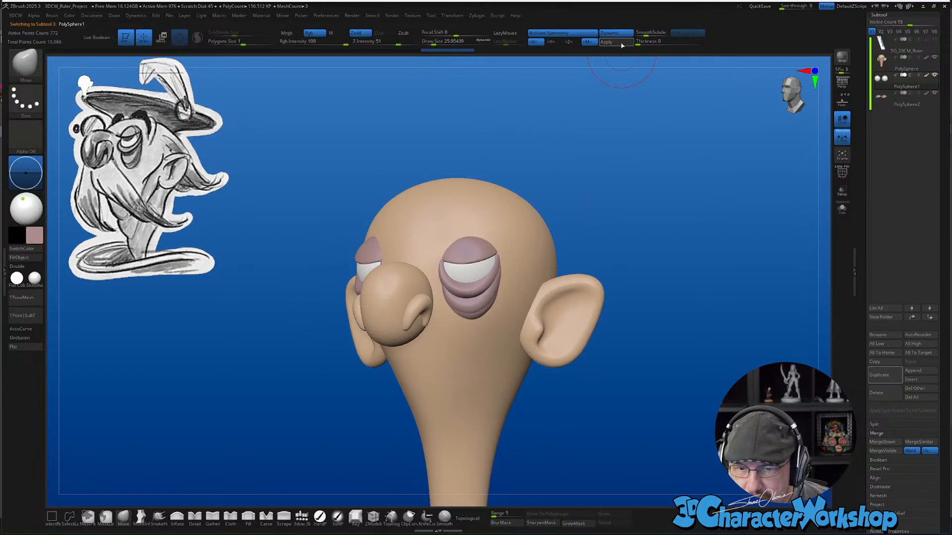
click(621, 43)
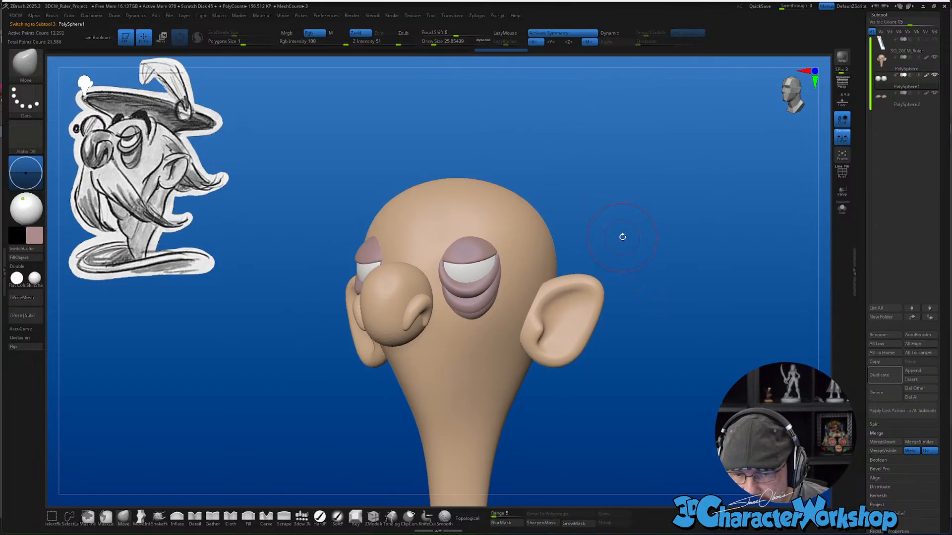
alt+drag(628, 184, 623, 157)
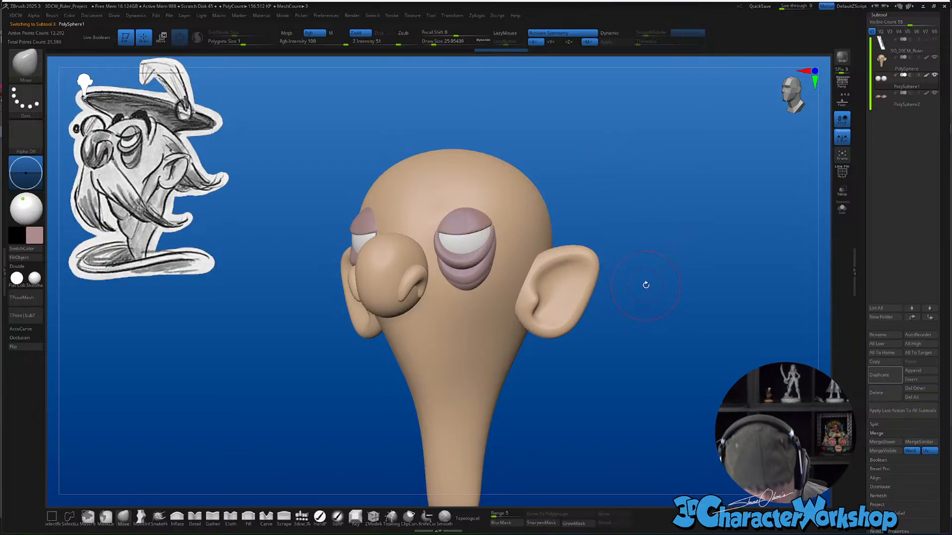
key(ctrl+d)
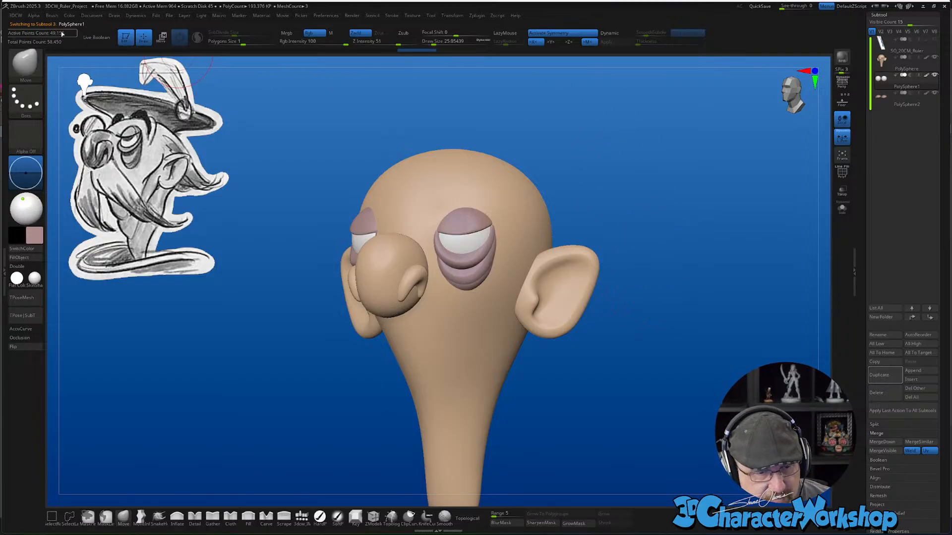
key(ctrl+d)
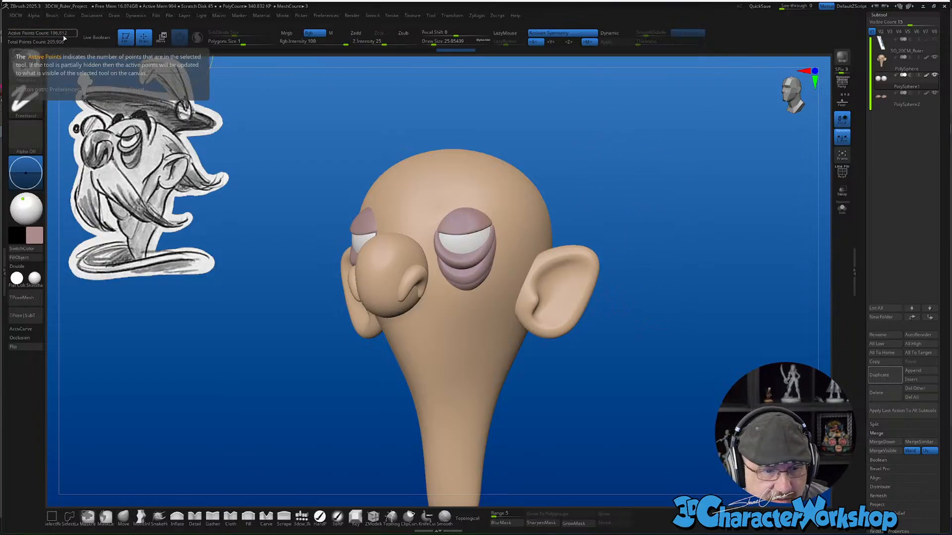
key(ctrl+d)
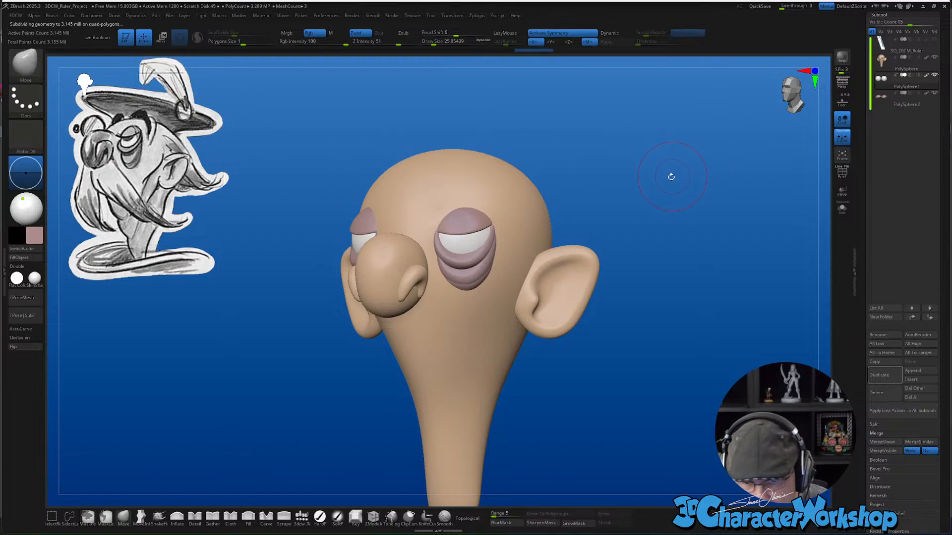
drag(611, 164, 726, 198)
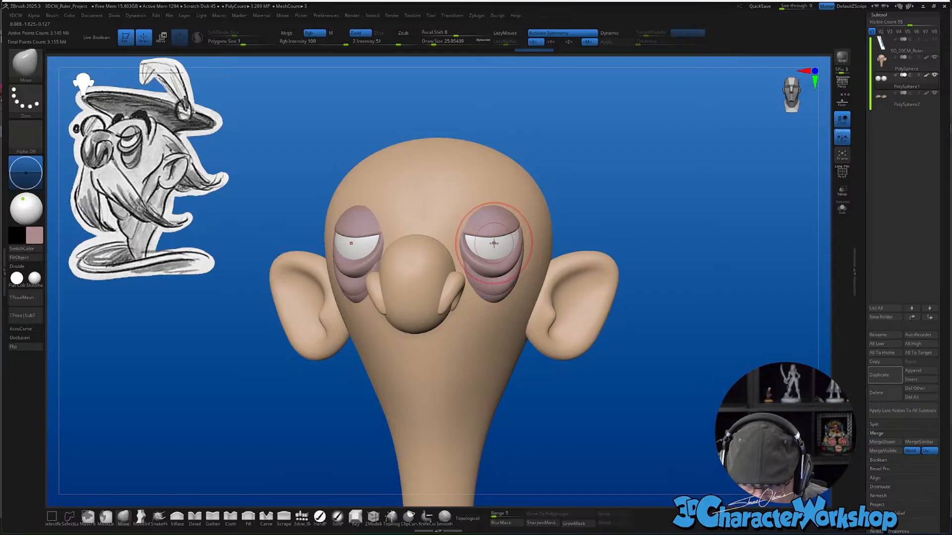
Set up the HardP brush for painting the eyeballs, with a dark brown color and draw size about 7.5
click(320, 517)
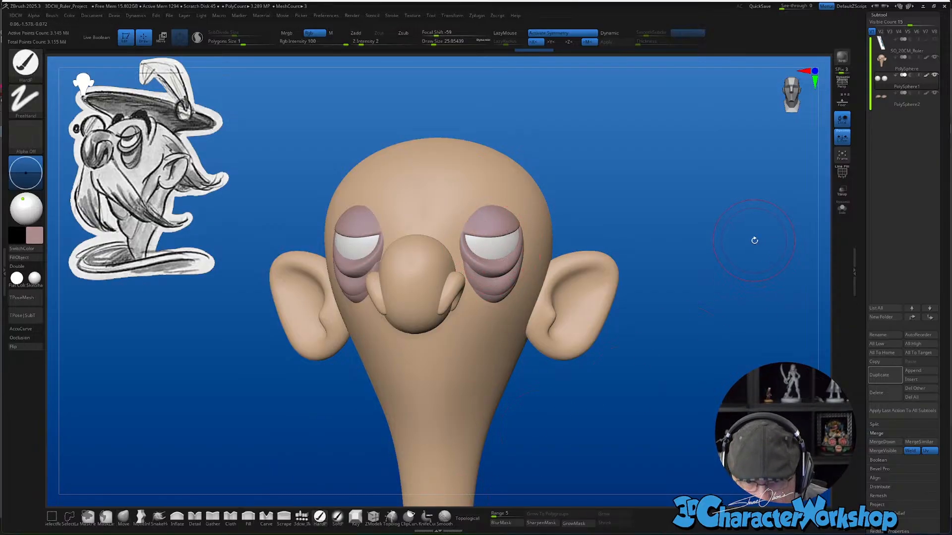
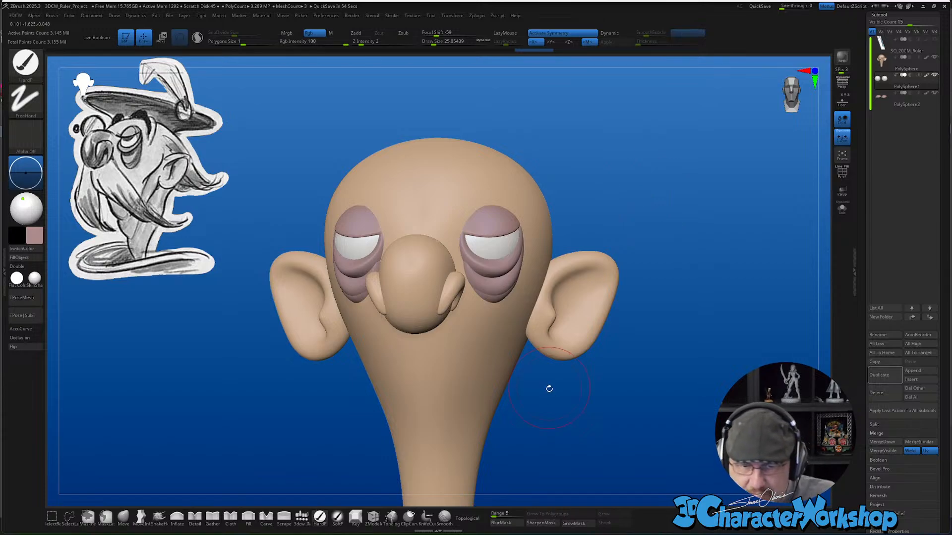
drag(554, 403, 537, 337)
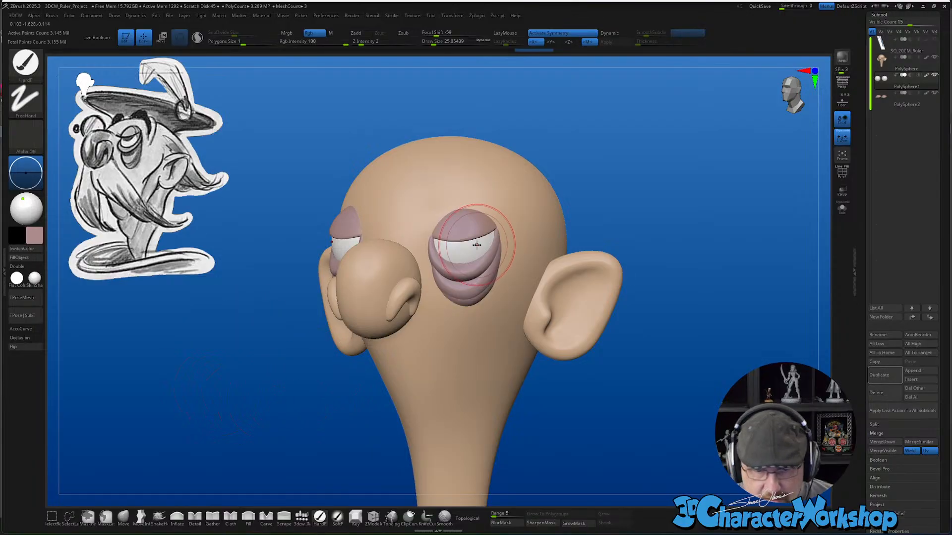
ctrl+right_drag(478, 246, 469, 291)
key(s)
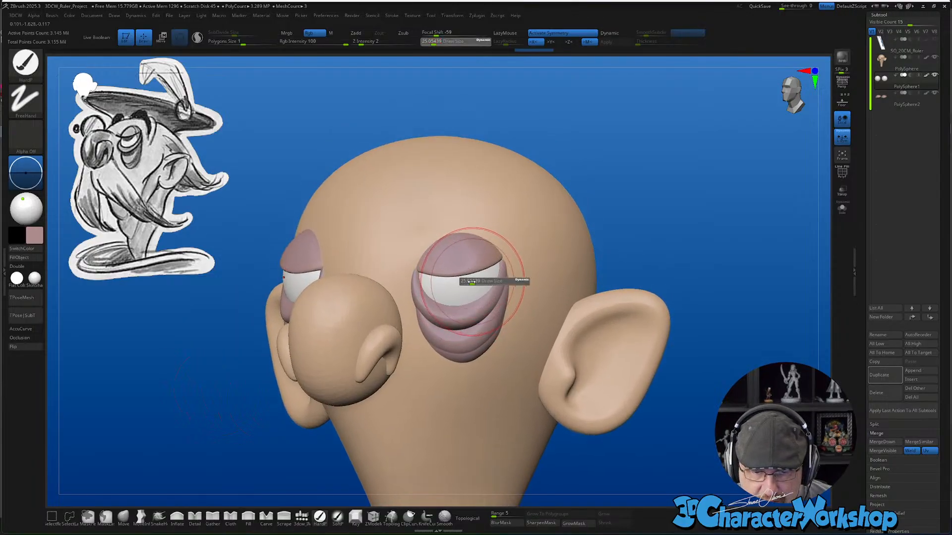
drag(469, 280, 465, 280)
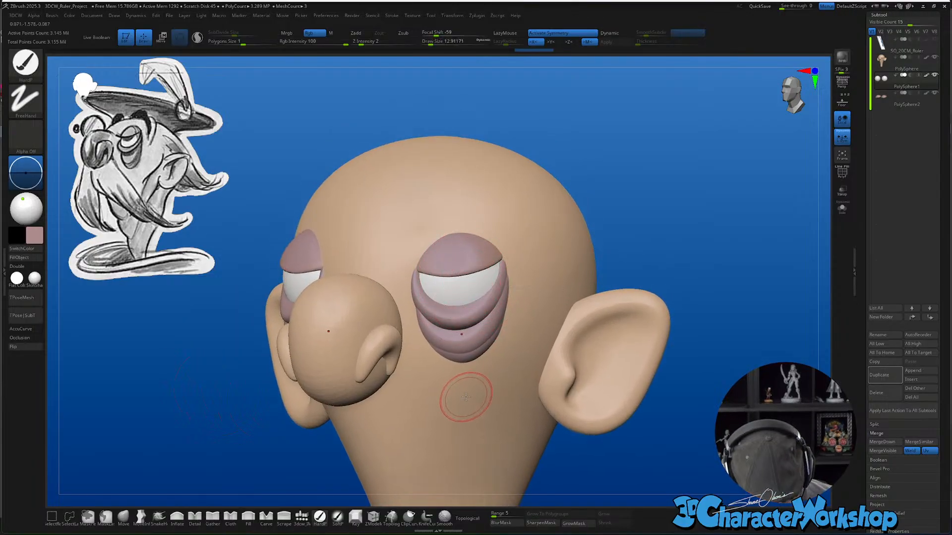
click(34, 235)
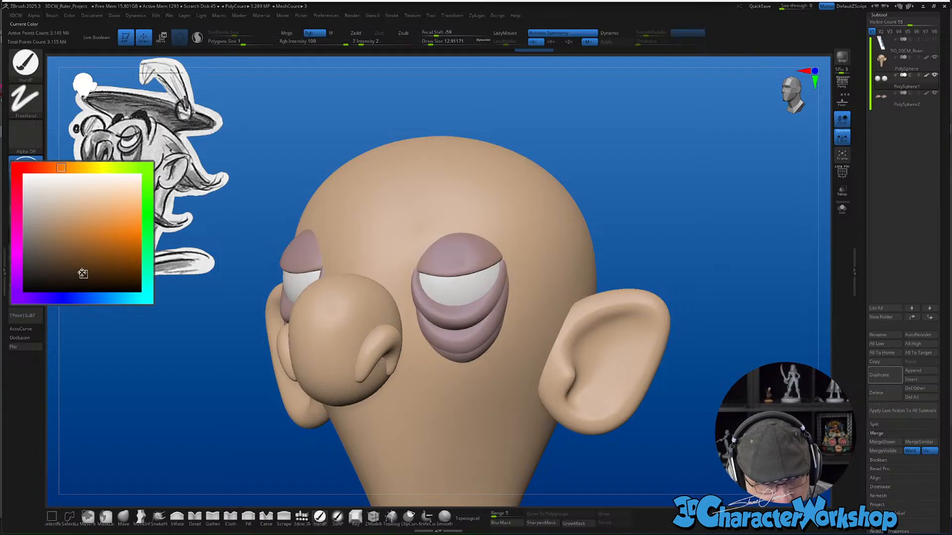
click(81, 274)
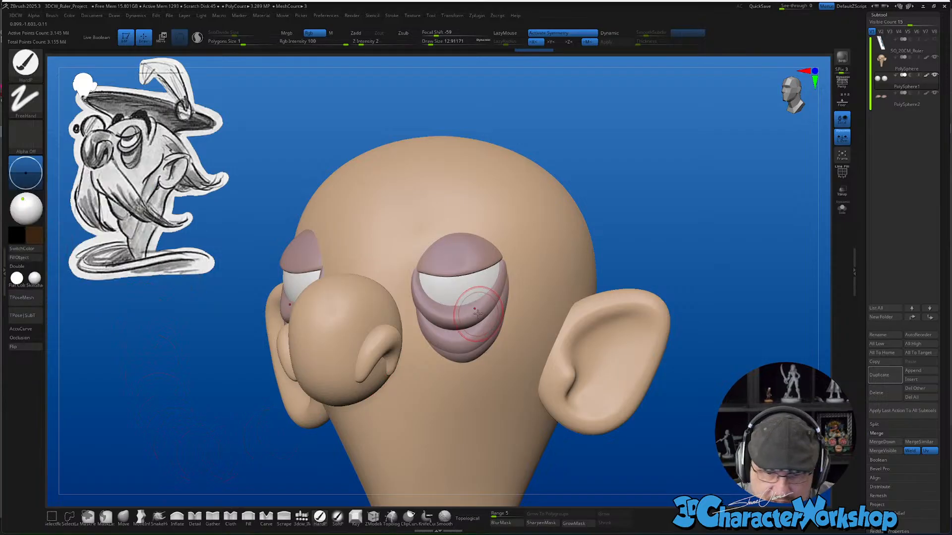
key(s)
drag(465, 280, 460, 281)
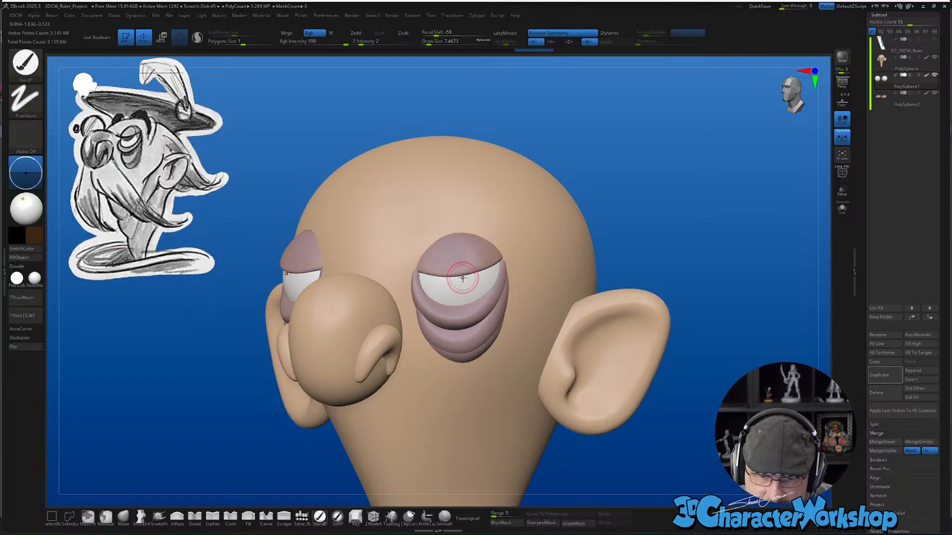
Paint a dark brown iris on both eyeballs at draw size about 9.5, with the other parts temporarily transparent
mouse_move(460, 280)
right_down()
mouse_move(476, 278)
mouse_move(463, 277)
mouse_move(493, 297)
right_up()
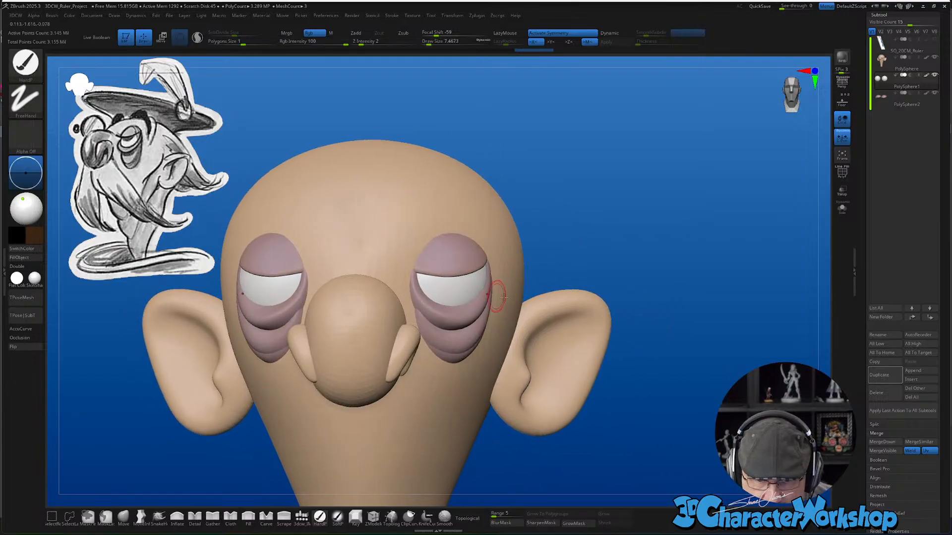
click(843, 196)
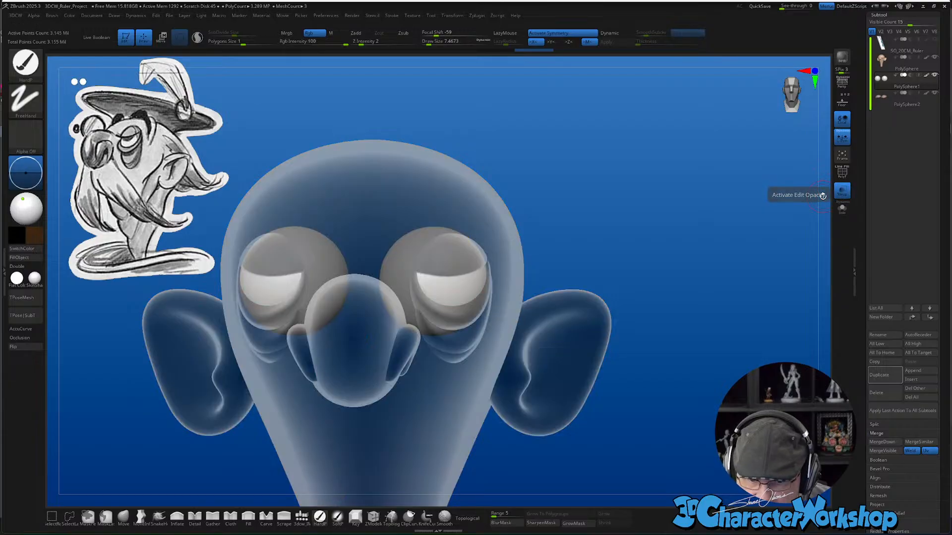
right_drag(616, 266, 456, 266)
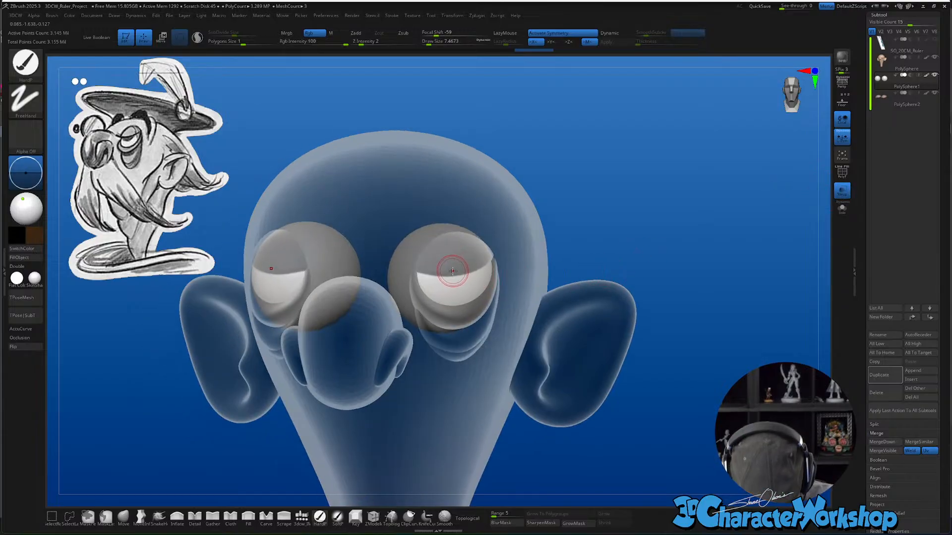
key(bracketright)
key(bracketright)
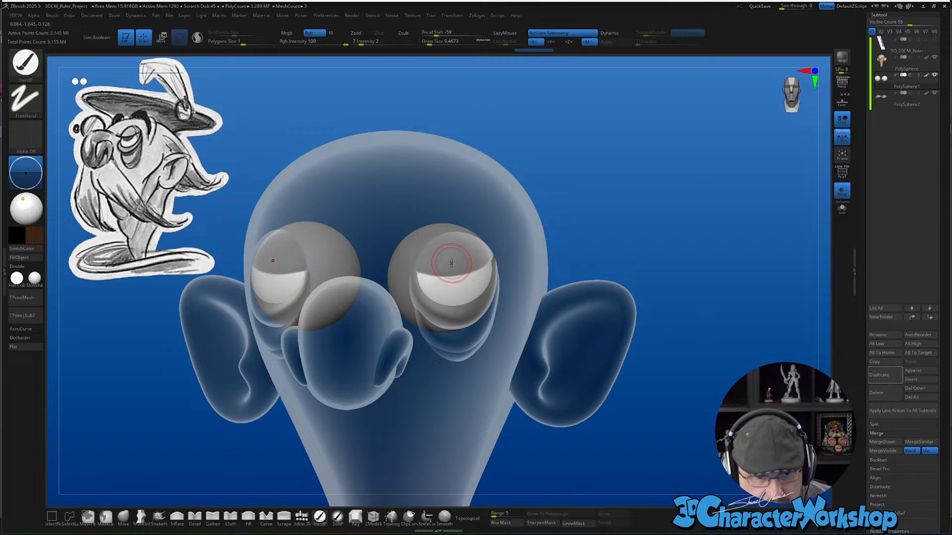
right_drag(452, 263, 451, 260)
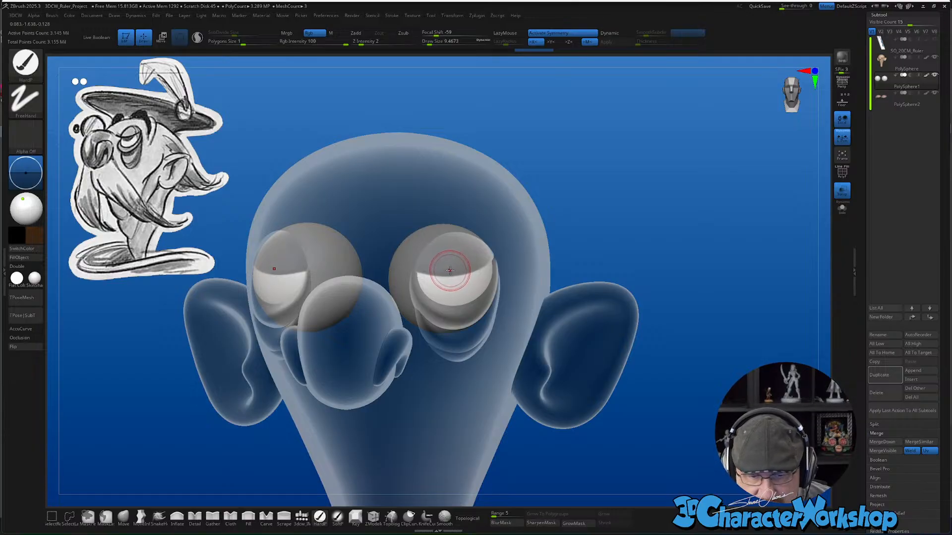
drag(450, 270, 452, 268)
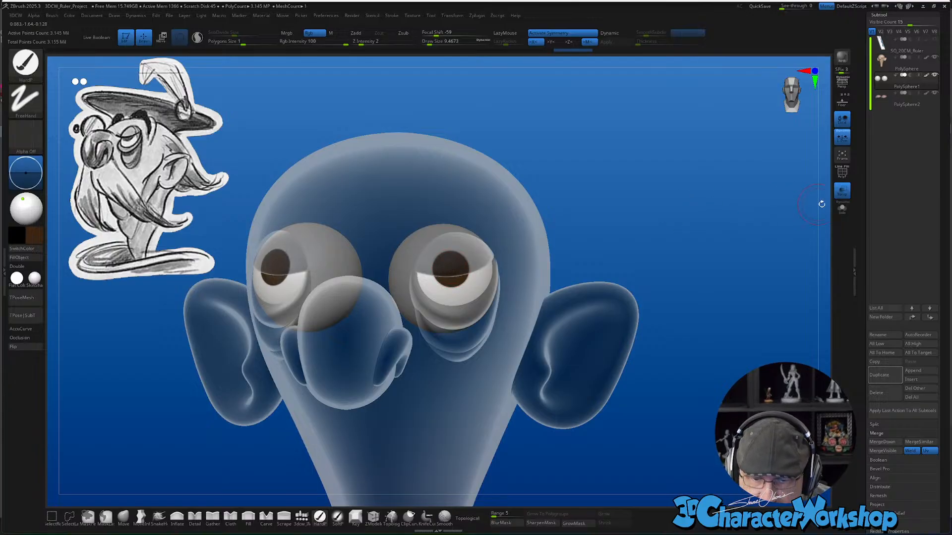
click(842, 208)
Select the upper eyelid subtool and duplicate it
mouse_move(652, 435)
ctrl+right_down()
mouse_move(645, 375)
mouse_move(667, 418)
mouse_move(634, 420)
mouse_move(616, 387)
ctrl+right_up()
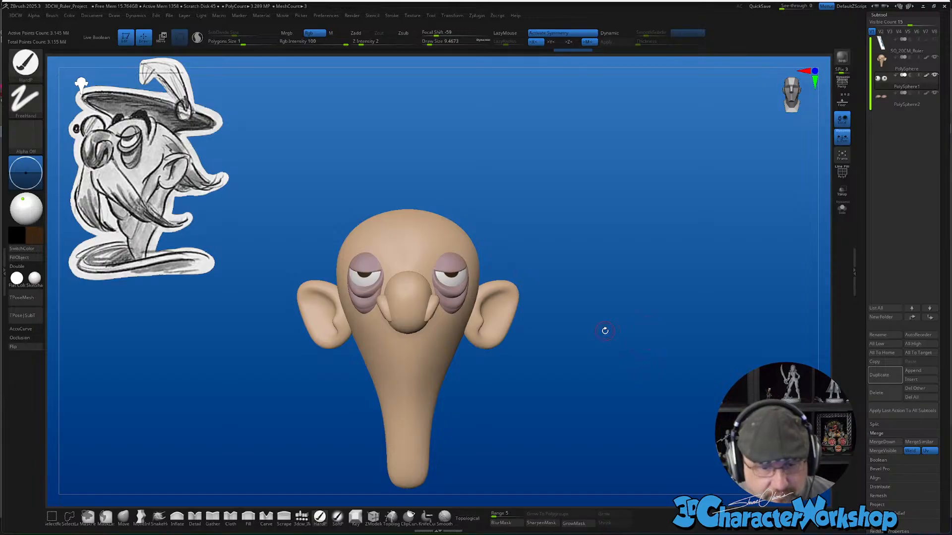
mouse_move(606, 329)
right_down()
mouse_move(591, 335)
mouse_move(608, 344)
right_up()
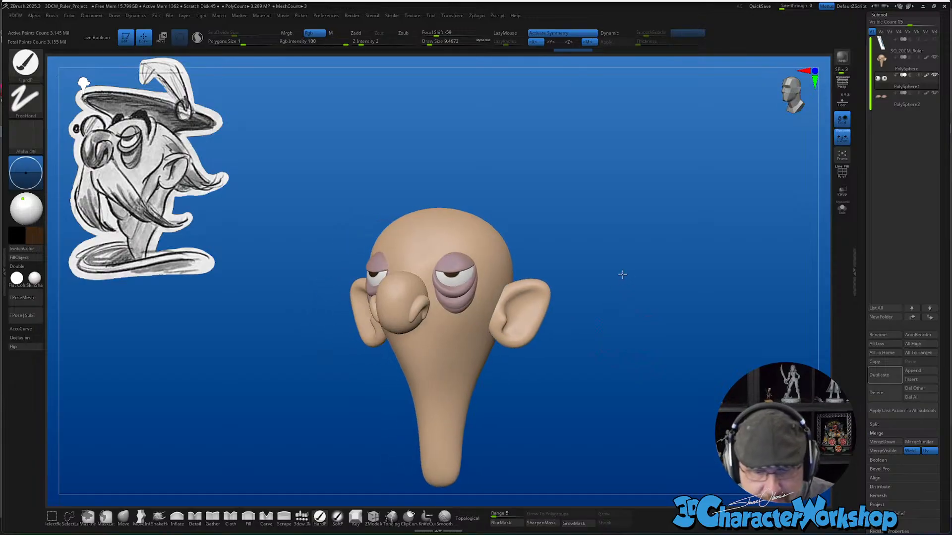
mouse_move(622, 275)
ctrl+right_down()
mouse_move(644, 243)
mouse_move(646, 259)
ctrl+right_up()
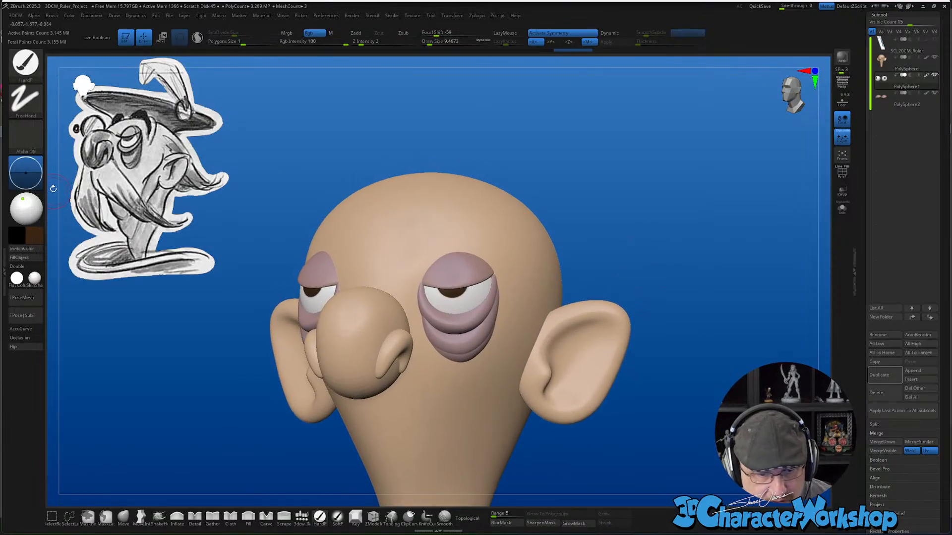
mouse_move(582, 155)
ctrl+right_down()
mouse_move(677, 179)
mouse_move(691, 170)
mouse_move(675, 189)
mouse_move(720, 201)
ctrl+right_up()
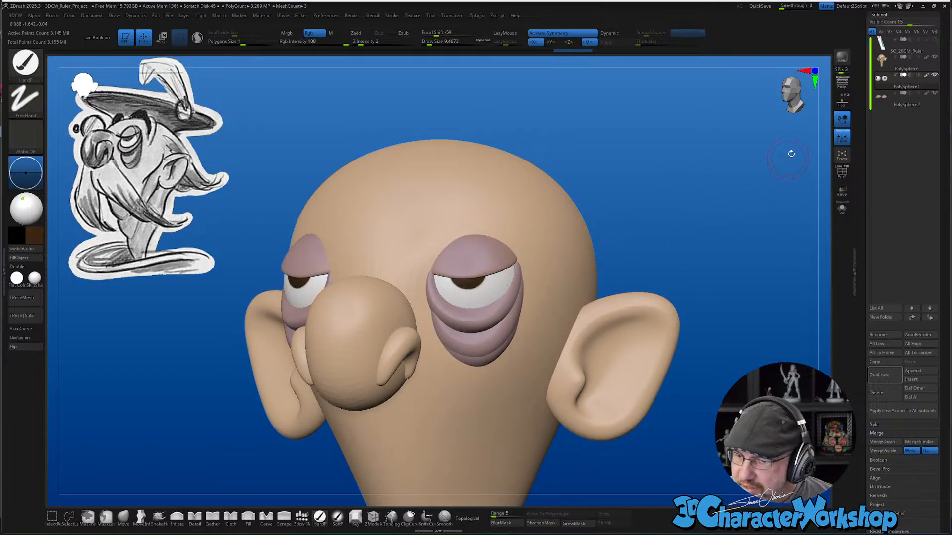
click(882, 106)
click(882, 101)
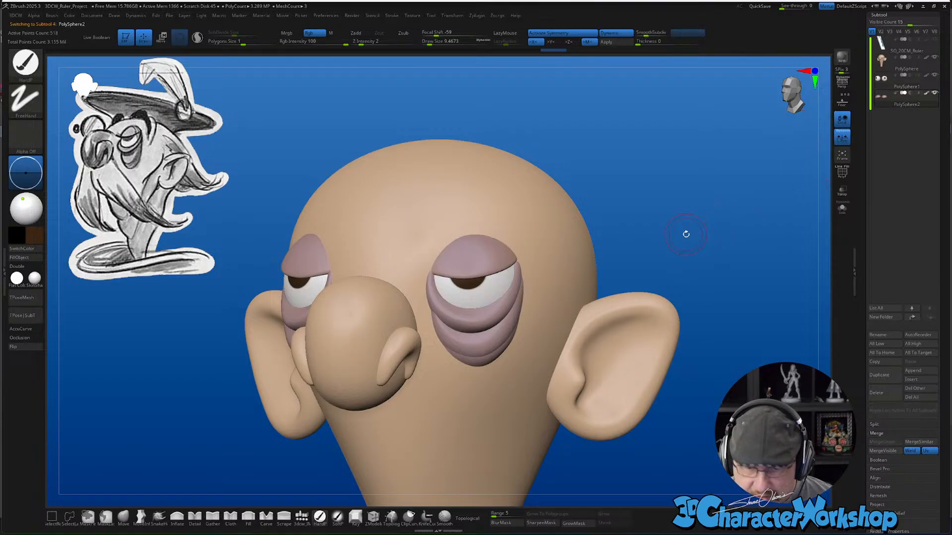
drag(662, 231, 712, 231)
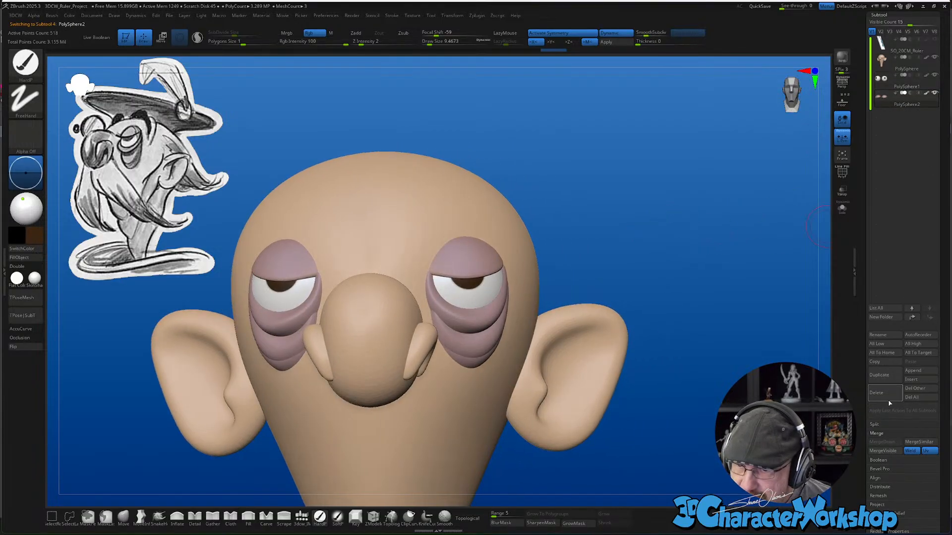
click(885, 376)
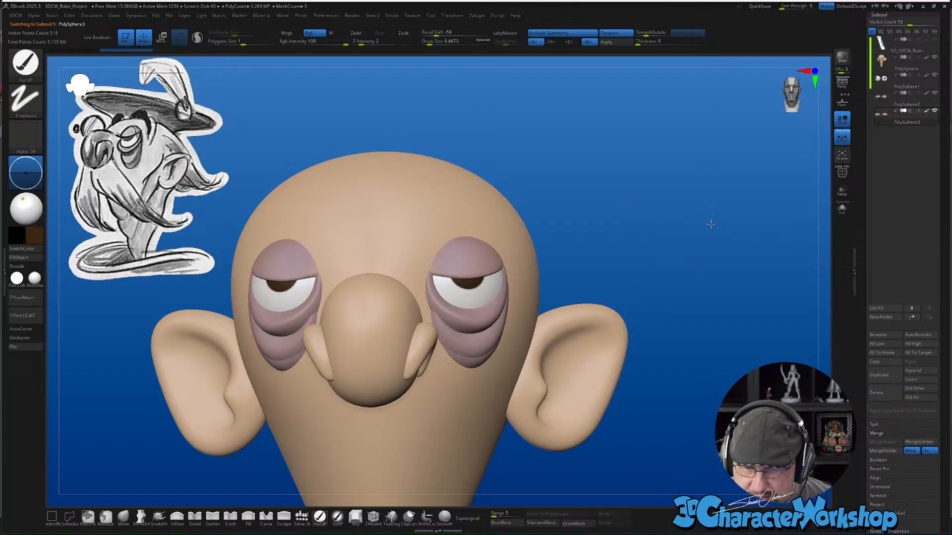
Isolate the duplicated eyelids as a low-poly wireframe without dynamic subdivision and set the draw size to about 1.3
drag(710, 226, 703, 221)
click(844, 215)
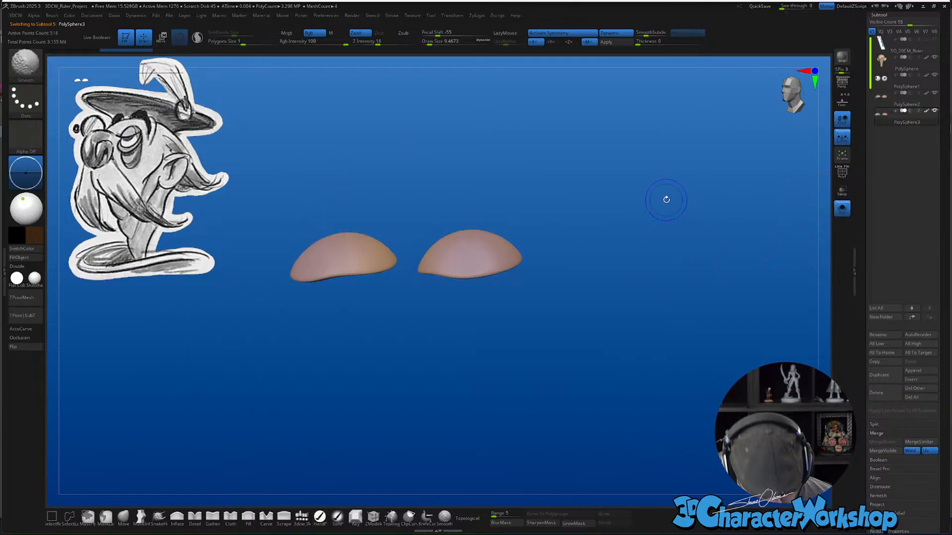
key(shift+f)
ctrl+right_drag(644, 215, 646, 323)
mouse_move(651, 262)
mouse_down()
mouse_move(659, 289)
mouse_move(665, 270)
mouse_move(659, 278)
mouse_up()
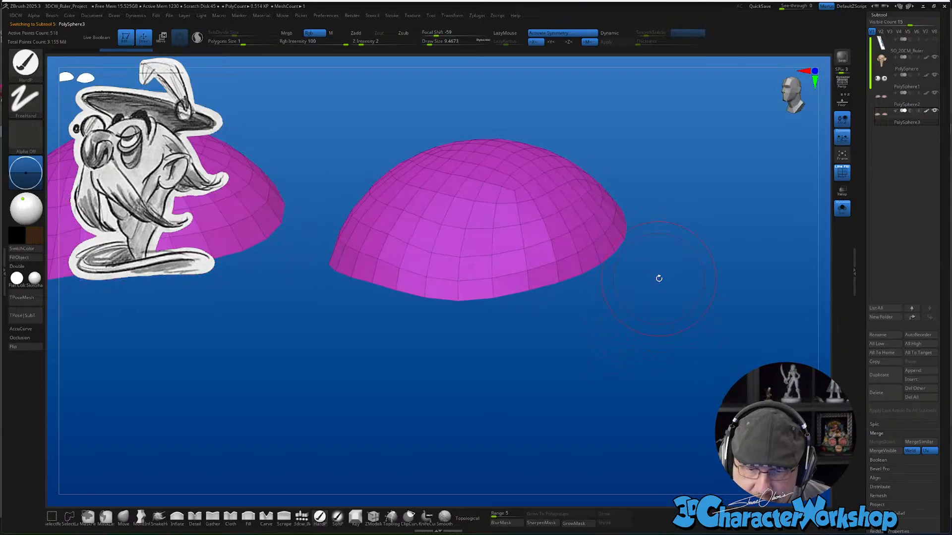
key(s)
drag(514, 379, 512, 387)
key(s)
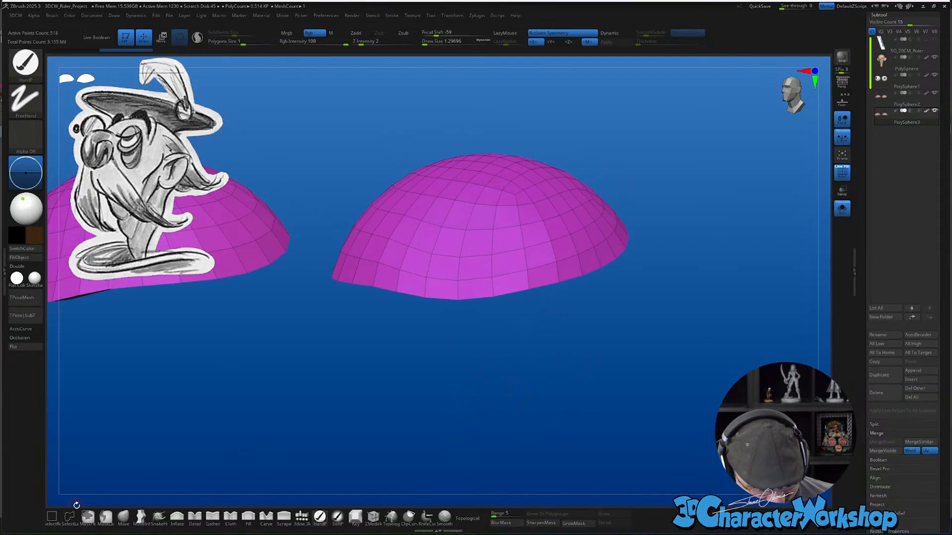
Isolate the lowest polygon loop of the duplicated eyelids, turn on double-sided display, and unhide the remaining polygons
ctrl+shift+click(493, 286)
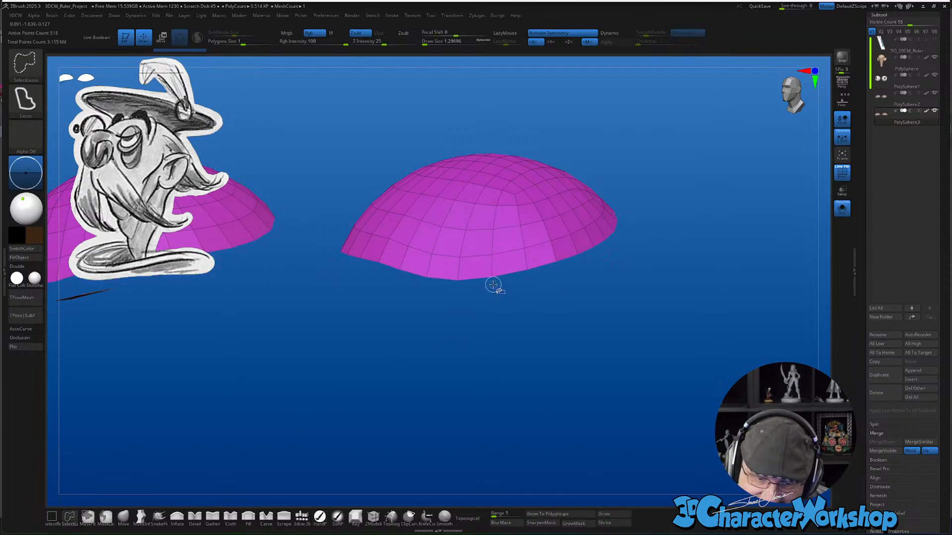
ctrl+shift+click(644, 375)
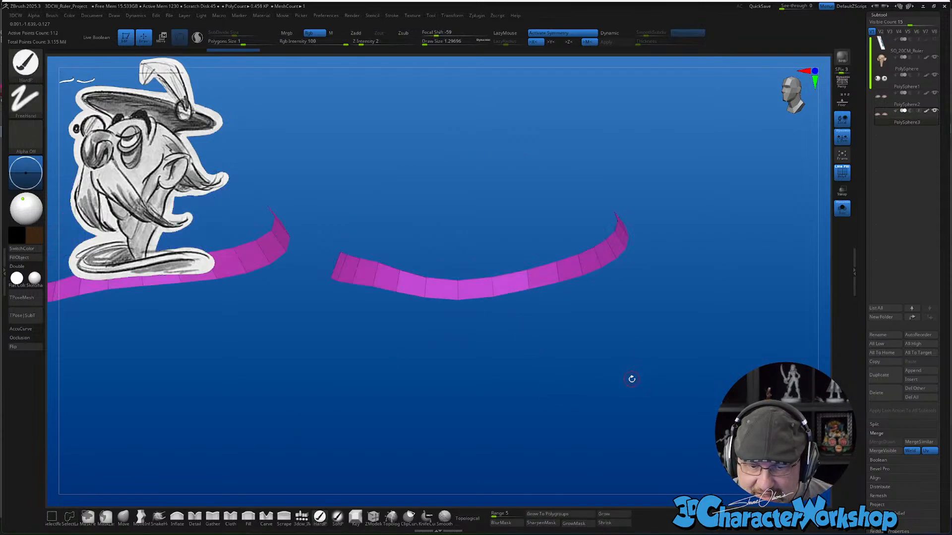
drag(629, 379, 564, 385)
click(17, 266)
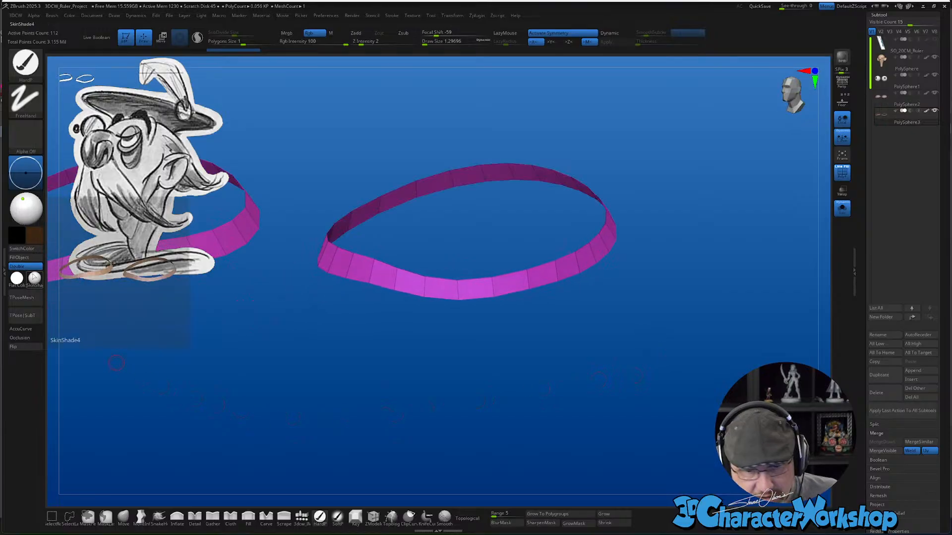
drag(644, 351, 603, 404)
ctrl+shift+click(648, 418)
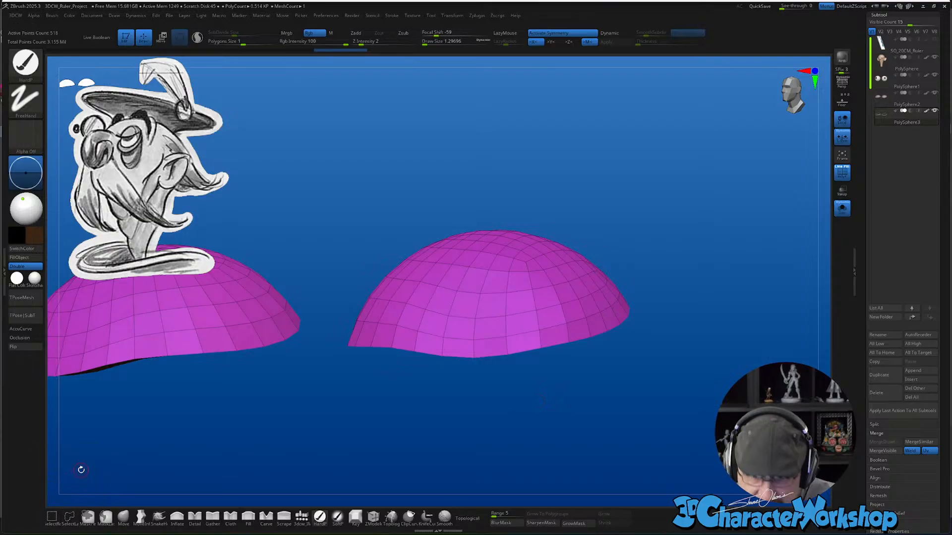
Isolate the bottom polygon loop of the duplicated eyelids and delete all the hidden polygons above and inside it
mouse_move(521, 331)
right_down()
mouse_move(526, 342)
mouse_move(513, 342)
right_up()
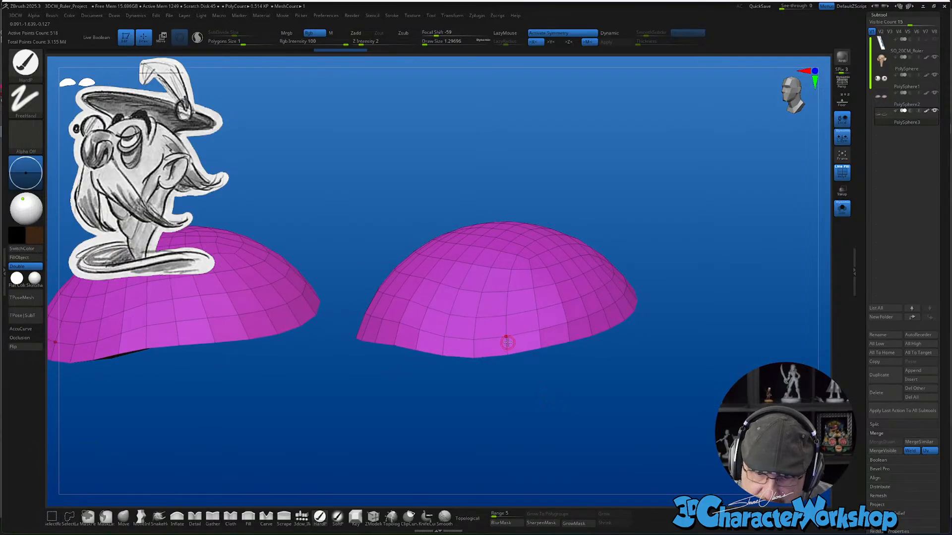
ctrl+right_drag(552, 366, 548, 430)
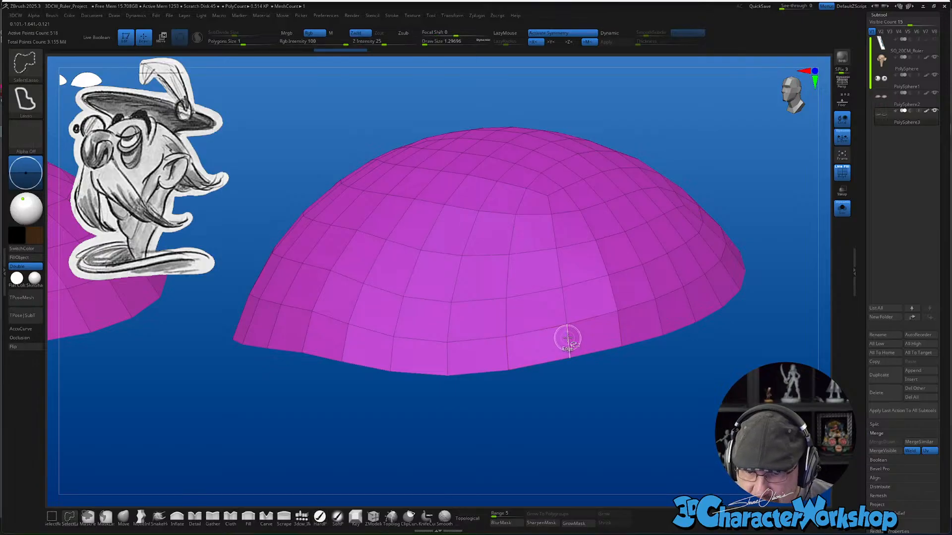
ctrl+shift+click(568, 338)
mouse_move(584, 437)
right_down()
mouse_move(597, 416)
mouse_move(582, 433)
mouse_move(587, 454)
mouse_move(588, 433)
right_up()
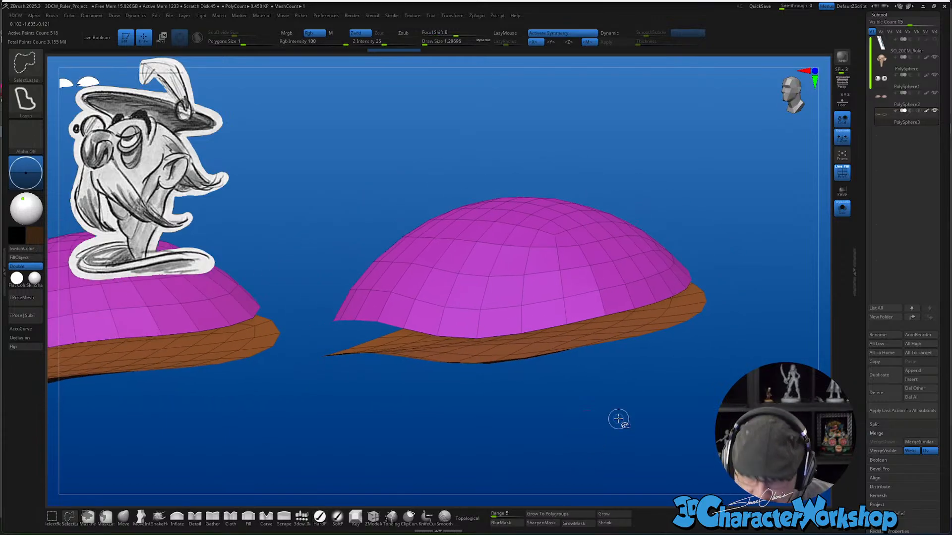
mouse_move(627, 369)
ctrl+shift+mouse_down()
mouse_move(629, 441)
mouse_move(646, 432)
ctrl+shift+mouse_up()
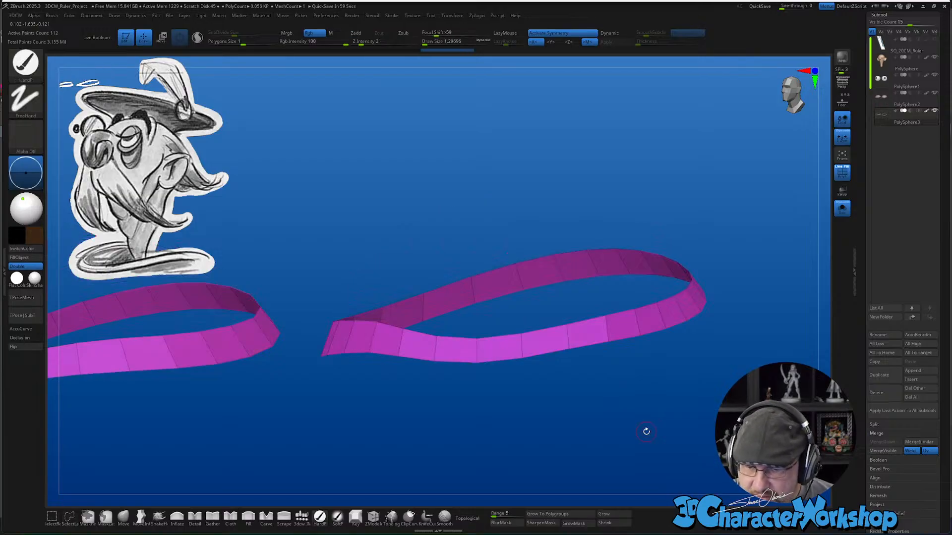
drag(544, 401, 549, 412)
key(2)
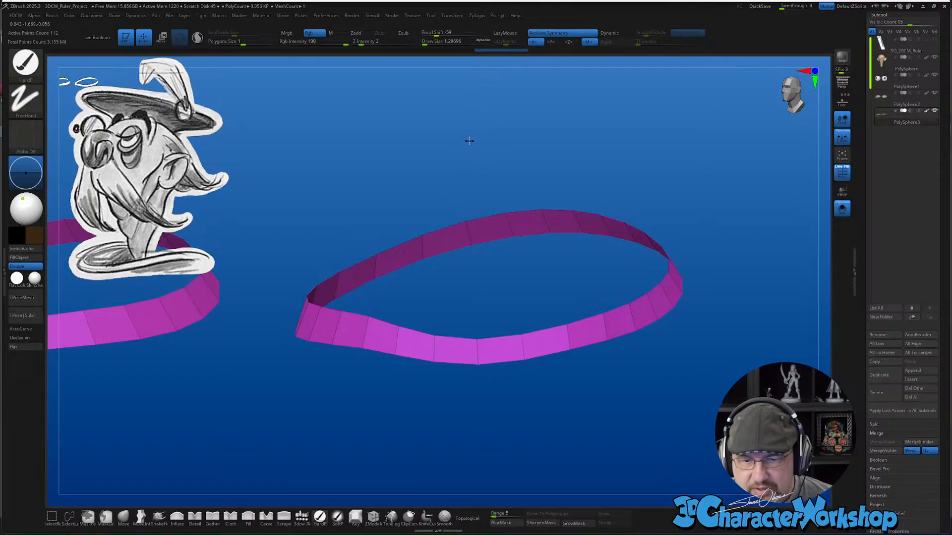
drag(469, 141, 466, 136)
key(2)
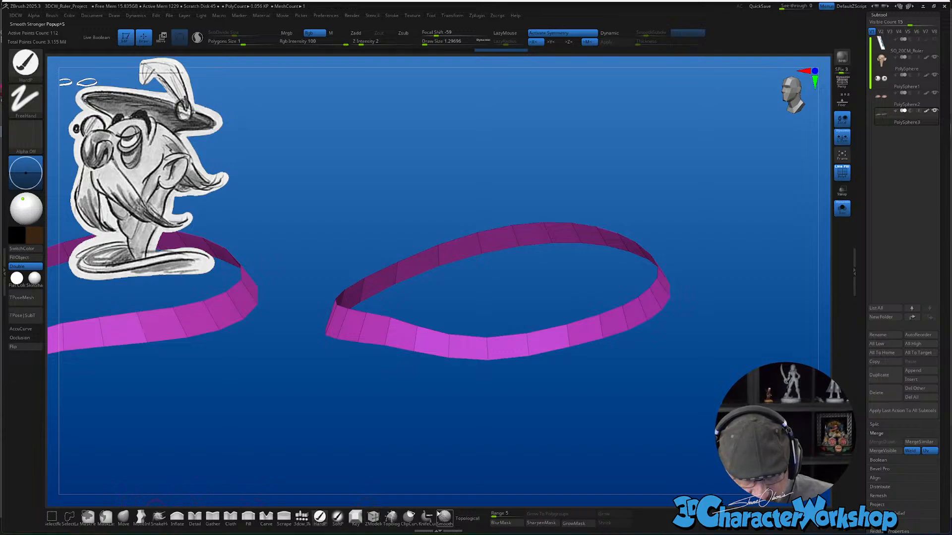
key(3)
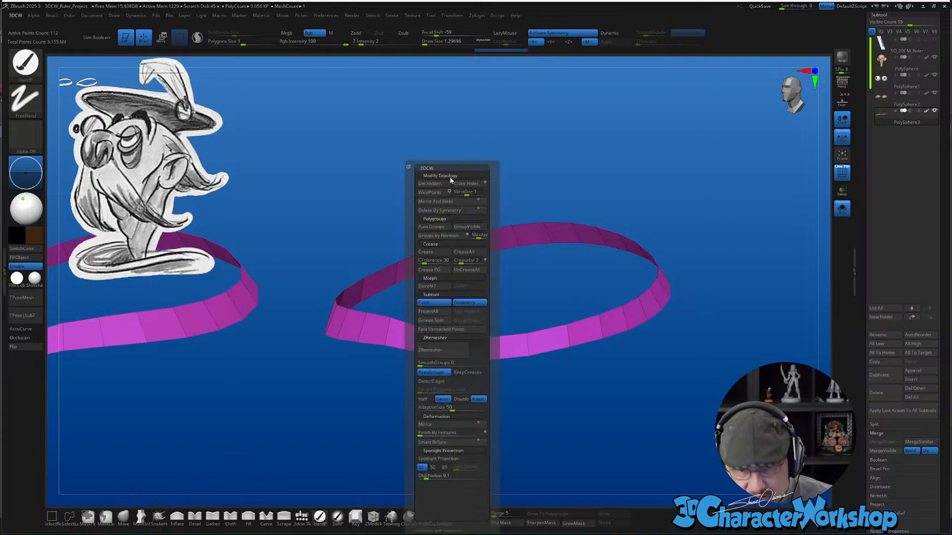
key(3)
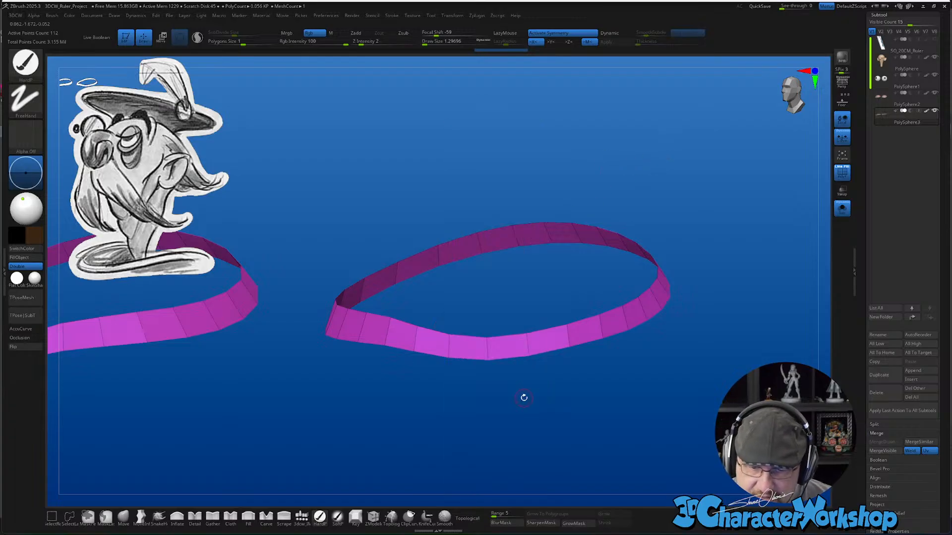
Show the rest of the head together with the polygon rings along the eyelid edges
drag(523, 398, 533, 423)
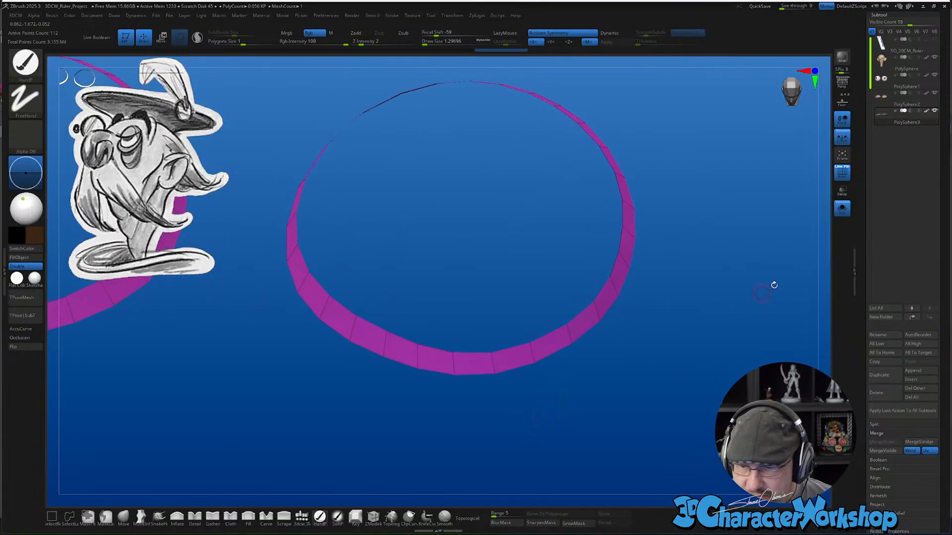
click(843, 213)
right_drag(568, 412, 553, 377)
right_drag(604, 413, 535, 392)
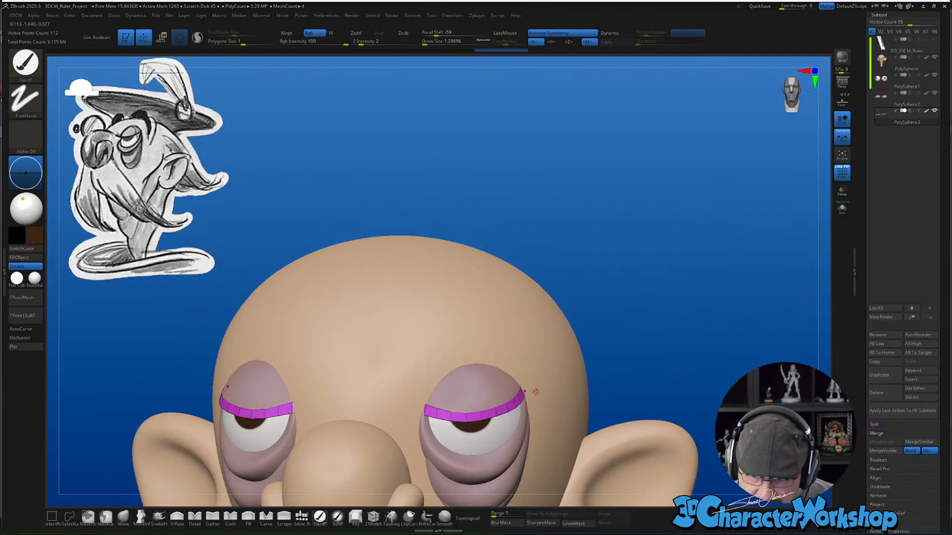
mouse_move(539, 430)
right_down()
mouse_move(530, 455)
mouse_move(535, 441)
right_up()
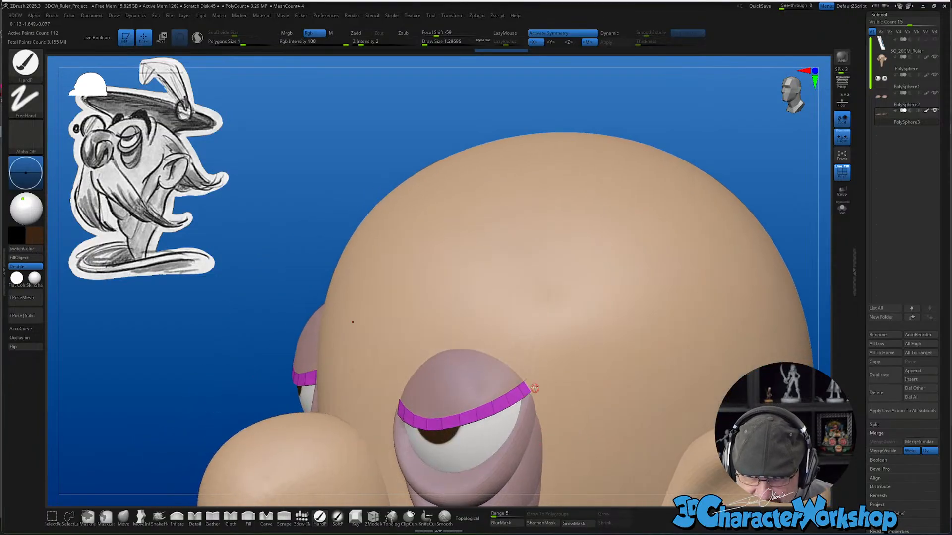
Turn on transparency, then hide the rear portions of the eyelid rings and delete them, keeping only the front strips
click(841, 197)
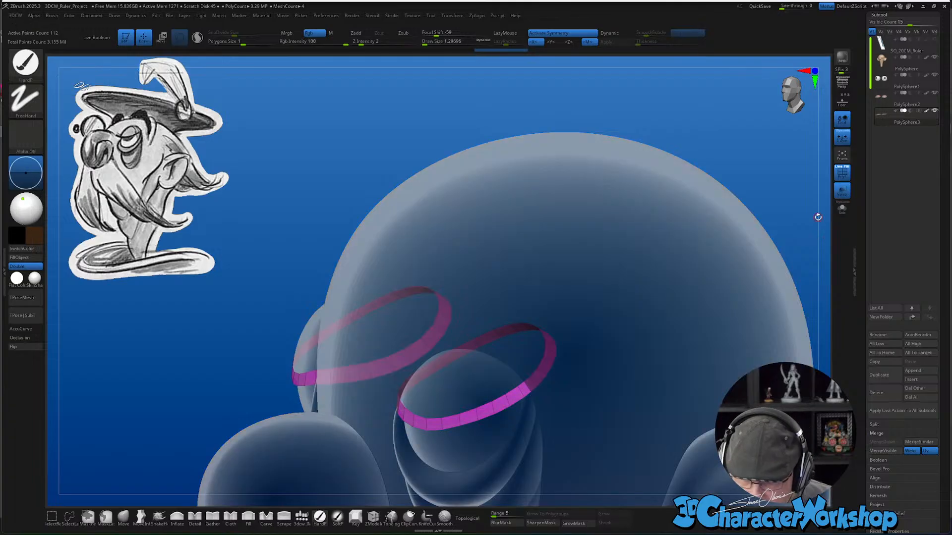
right_drag(568, 404, 566, 382)
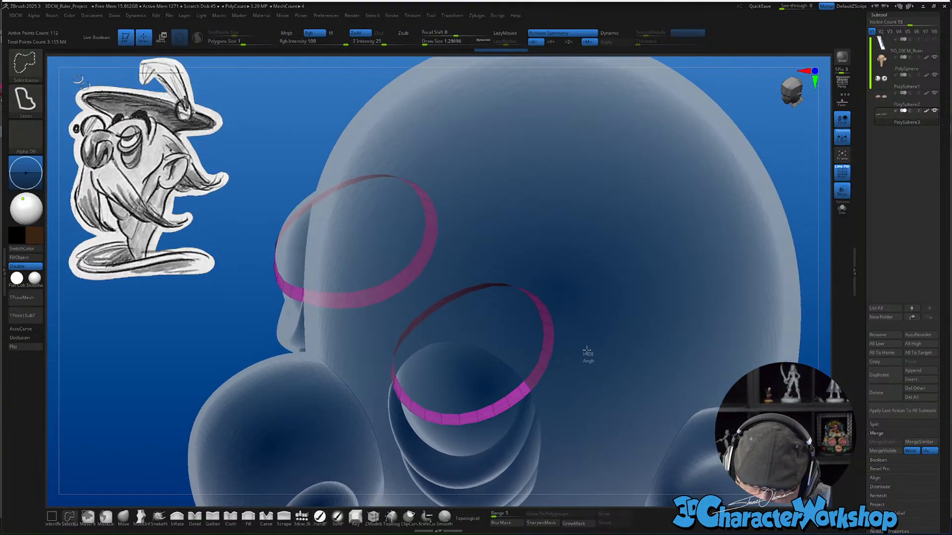
mouse_move(587, 351)
ctrl+shift+mouse_down()
mouse_move(528, 366)
mouse_move(561, 391)
ctrl+shift+mouse_up()
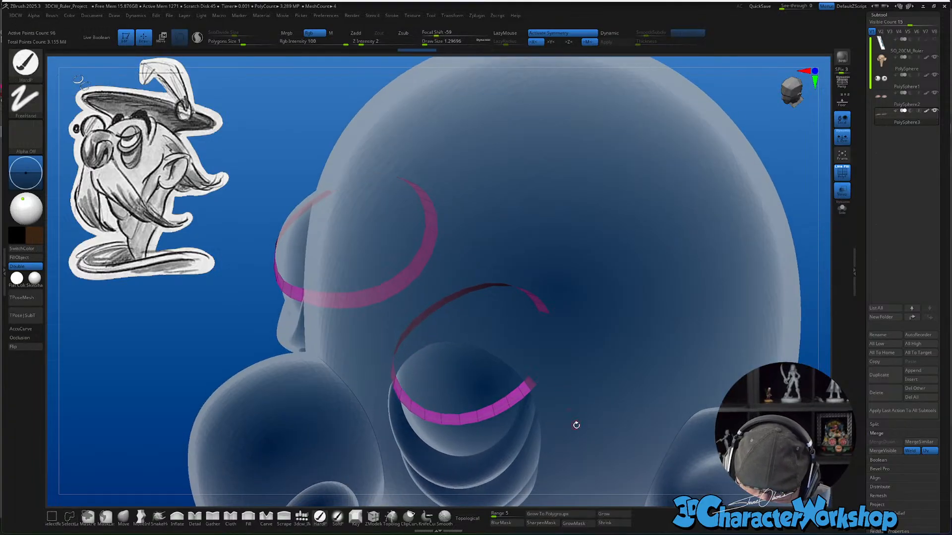
right_drag(573, 425, 596, 417)
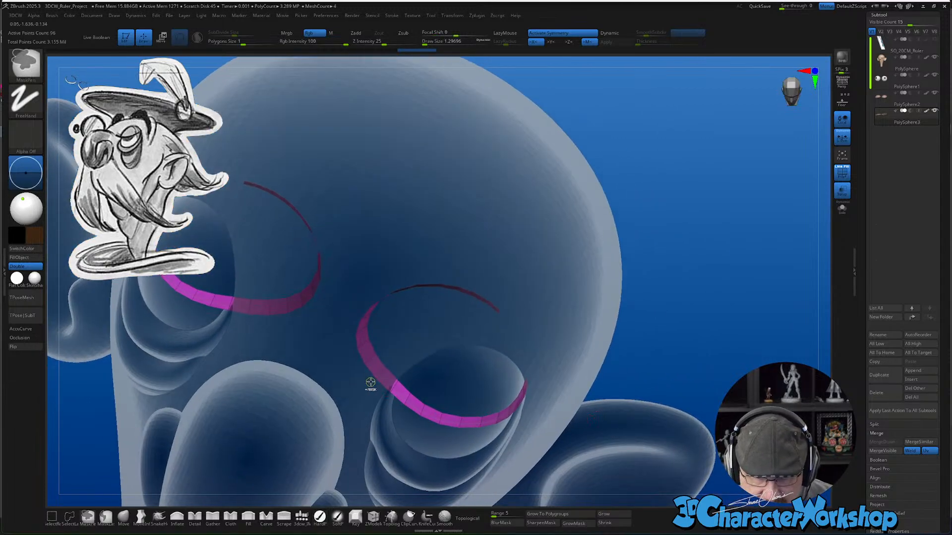
mouse_move(366, 385)
ctrl+alt+shift+mouse_down()
mouse_move(362, 308)
mouse_move(328, 329)
ctrl+alt+shift+mouse_up()
right_drag(328, 330, 530, 325)
mouse_move(530, 325)
ctrl+shift+mouse_down()
mouse_move(404, 242)
mouse_move(579, 327)
ctrl+shift+mouse_up()
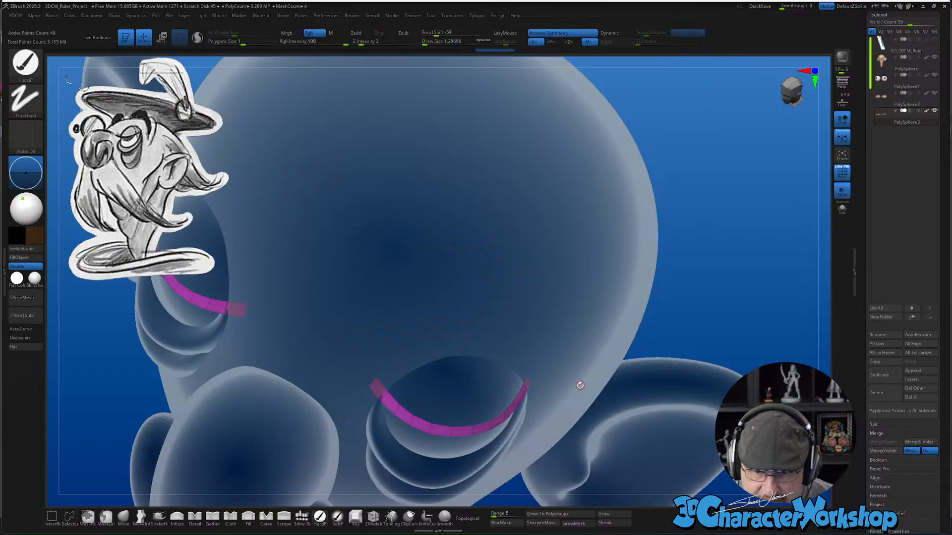
right_drag(578, 382, 510, 407)
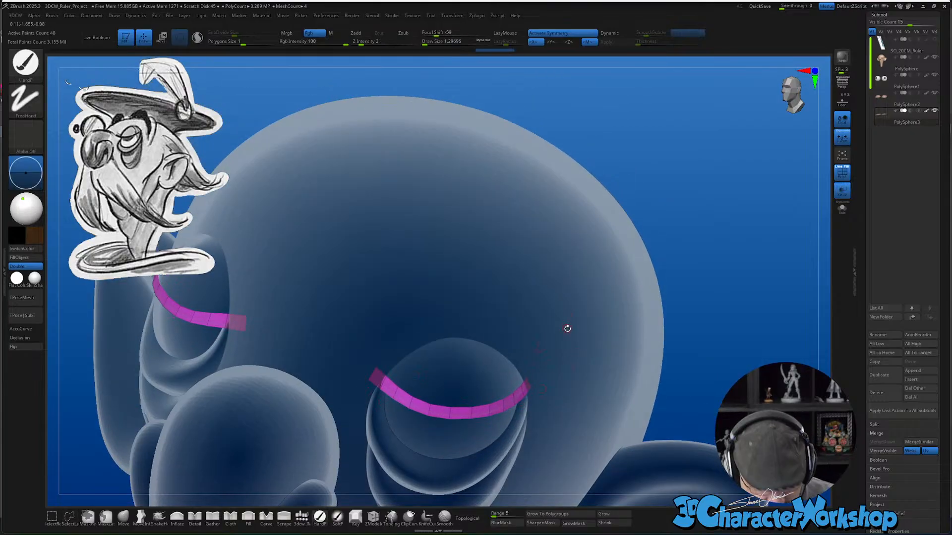
key(space)
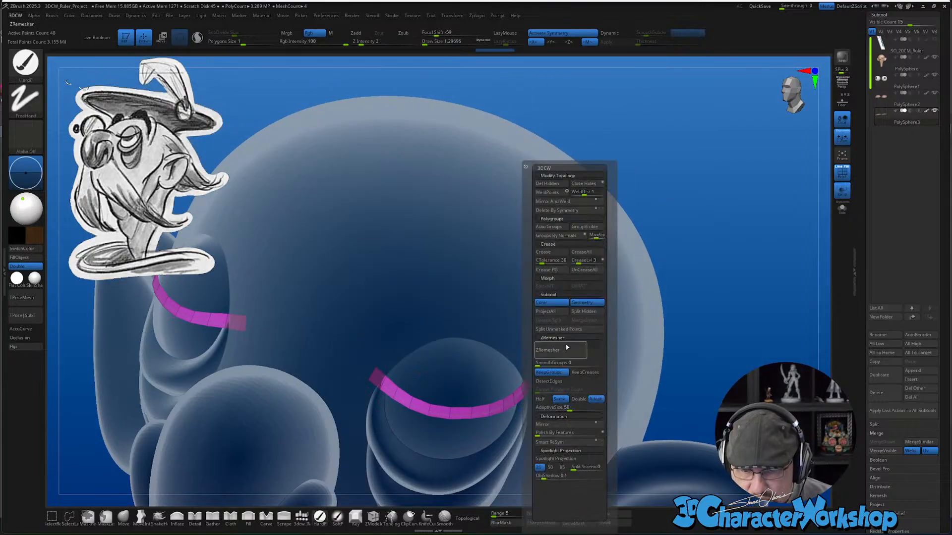
click(548, 185)
right_drag(598, 404, 566, 383)
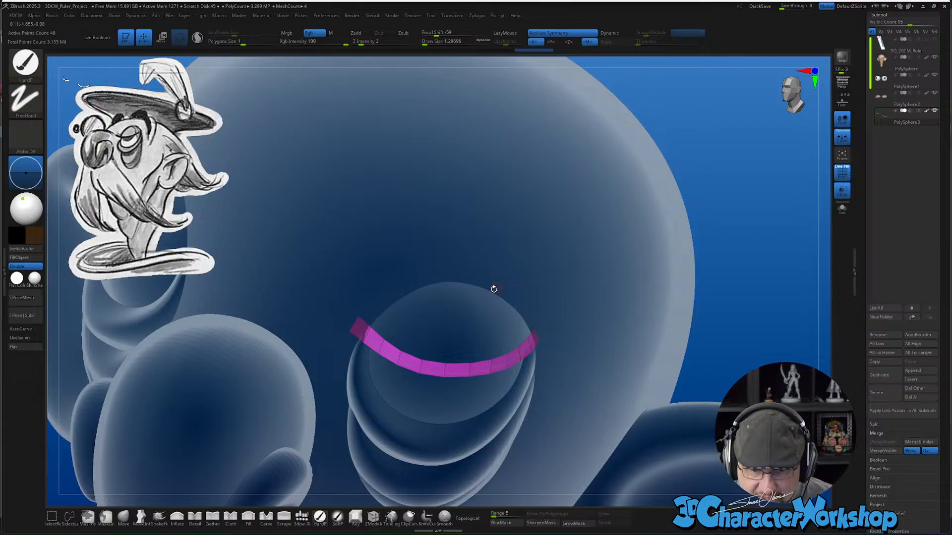
Turn on dynamic subdivision for the strips along the upper eyelid edges
key(2)
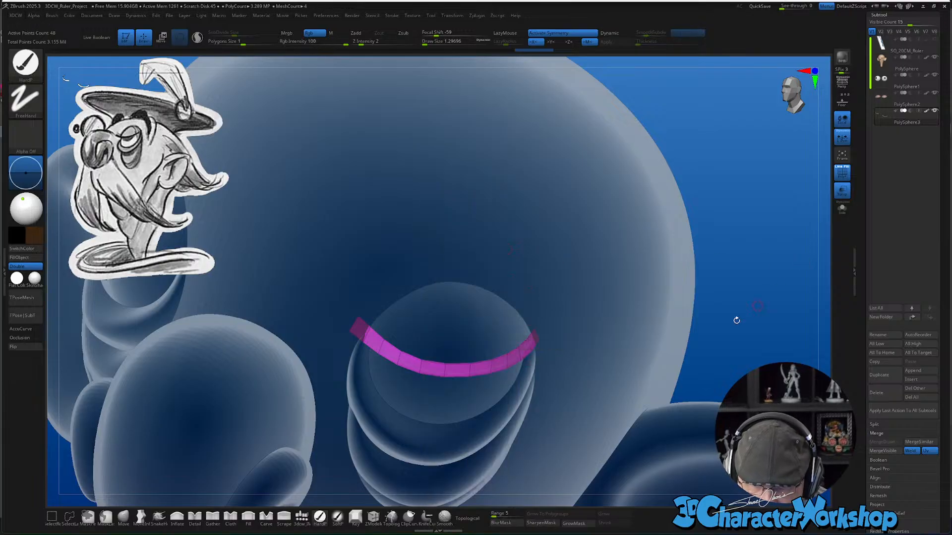
drag(739, 309, 739, 301)
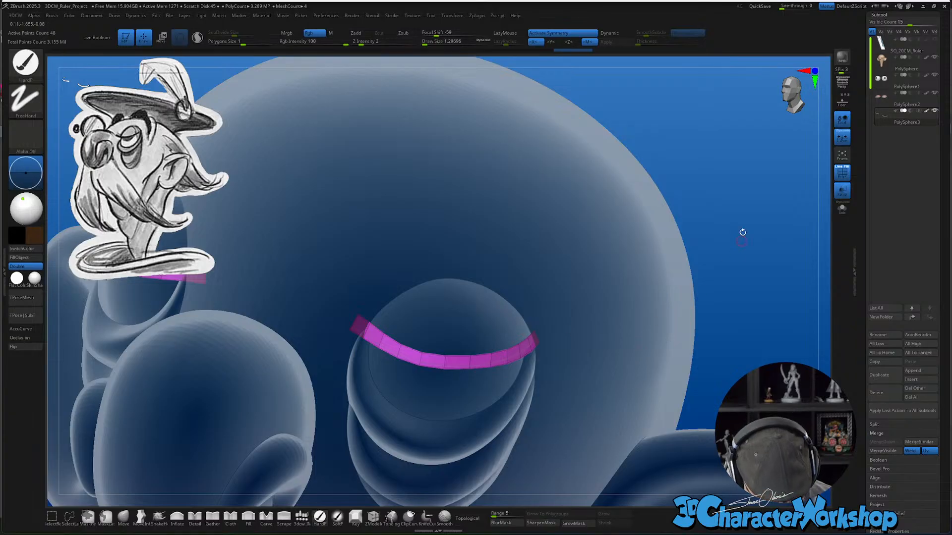
drag(729, 220, 578, 317)
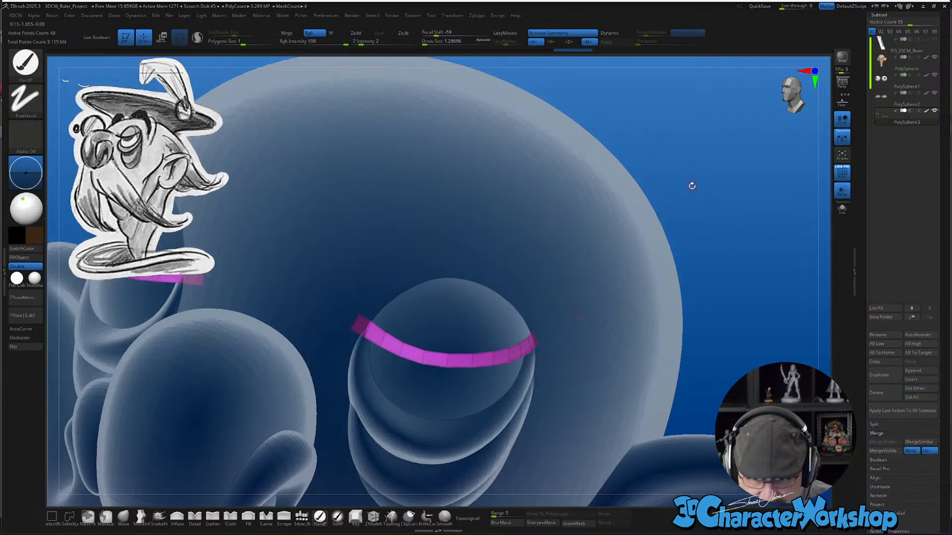
key(d)
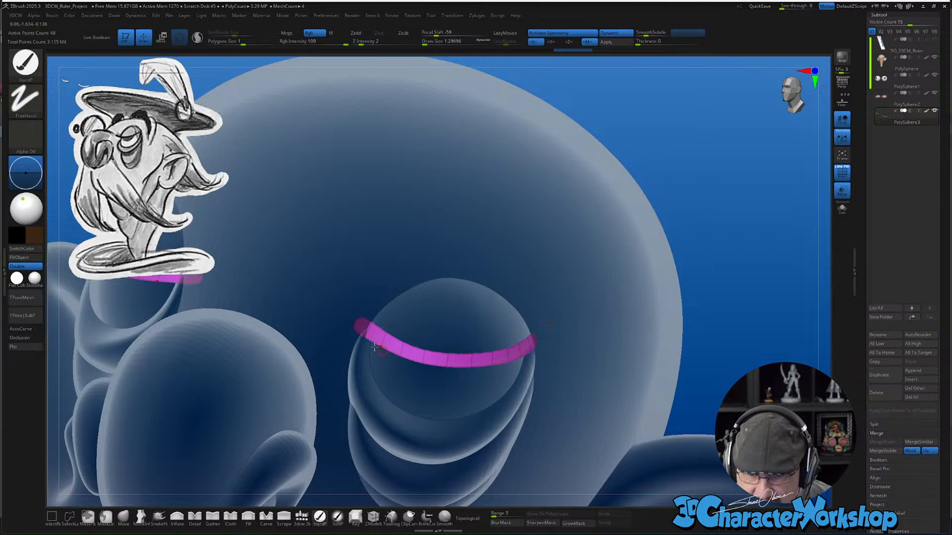
drag(743, 239, 380, 360)
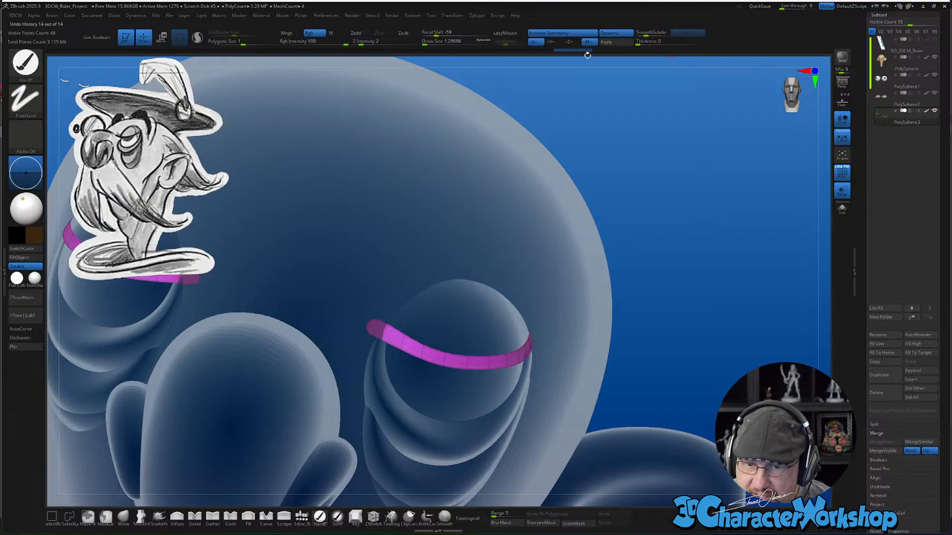
Give the eyelid edge strips a slight dynamic thickness and turn off Post SubDiv
click(646, 41)
drag(648, 43, 652, 43)
drag(674, 182, 615, 249)
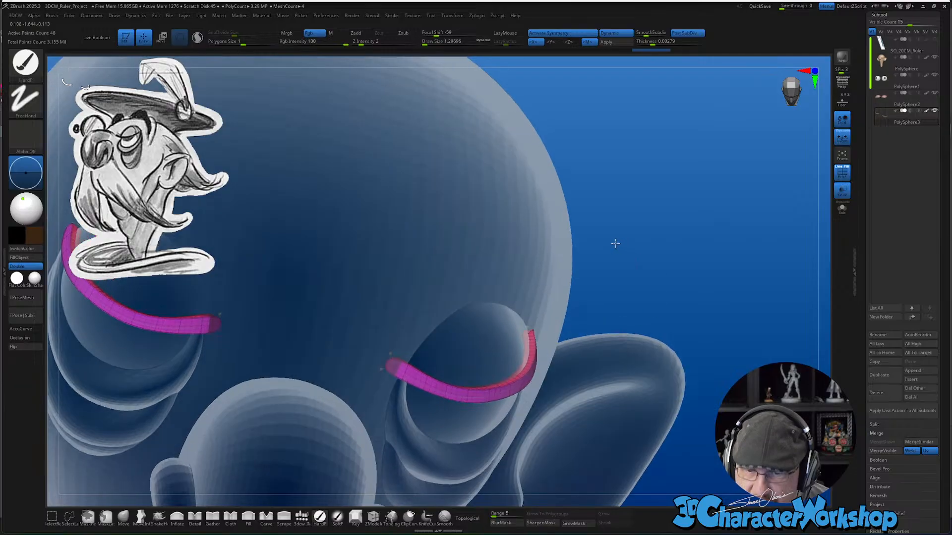
drag(687, 232, 680, 228)
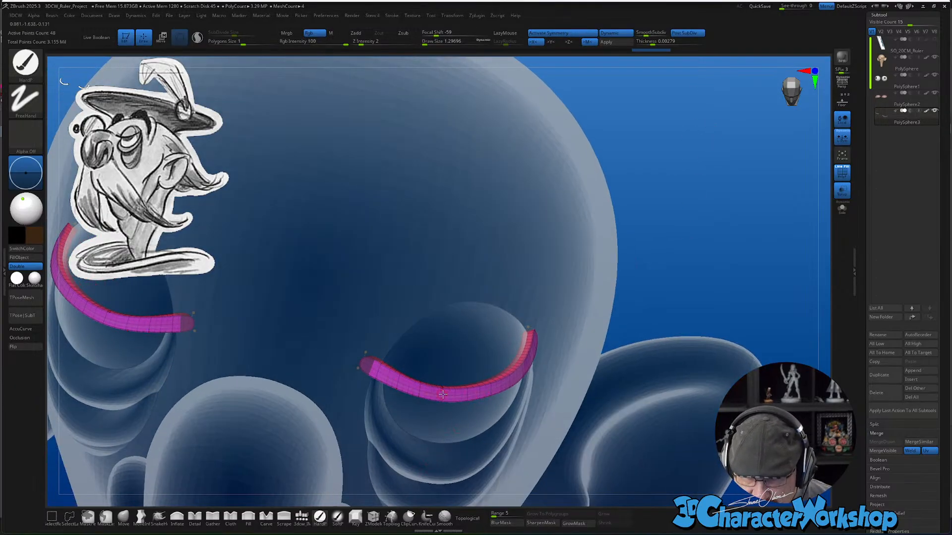
click(687, 33)
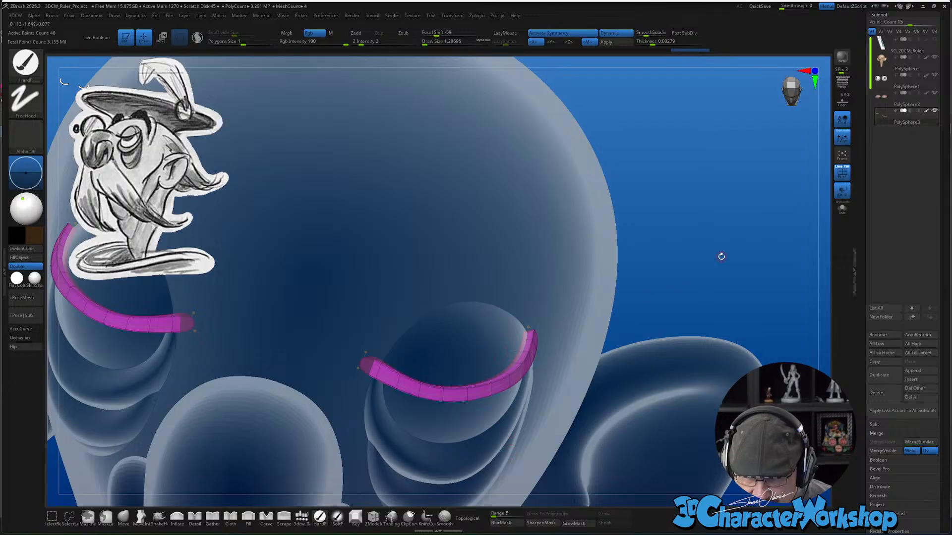
key(2)
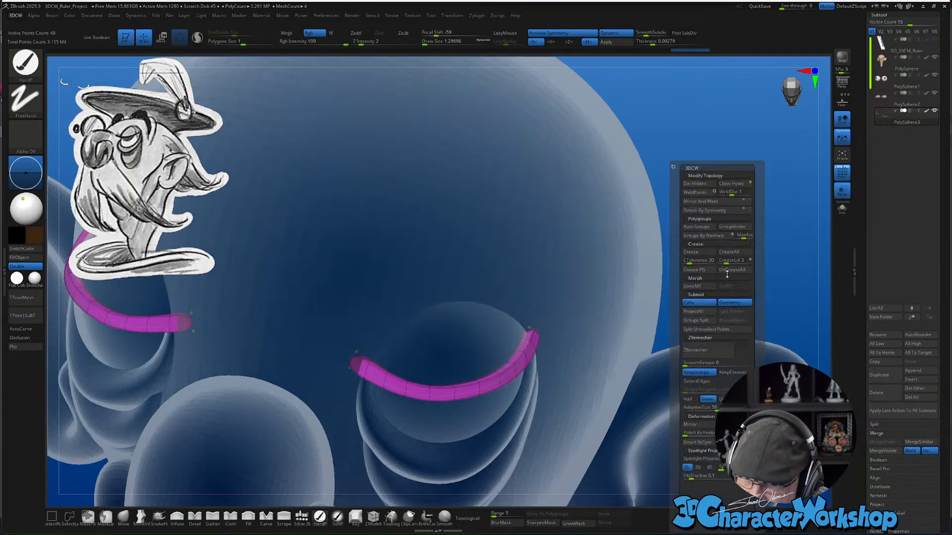
Remove all creases from the thin strips running across the eyes
click(727, 273)
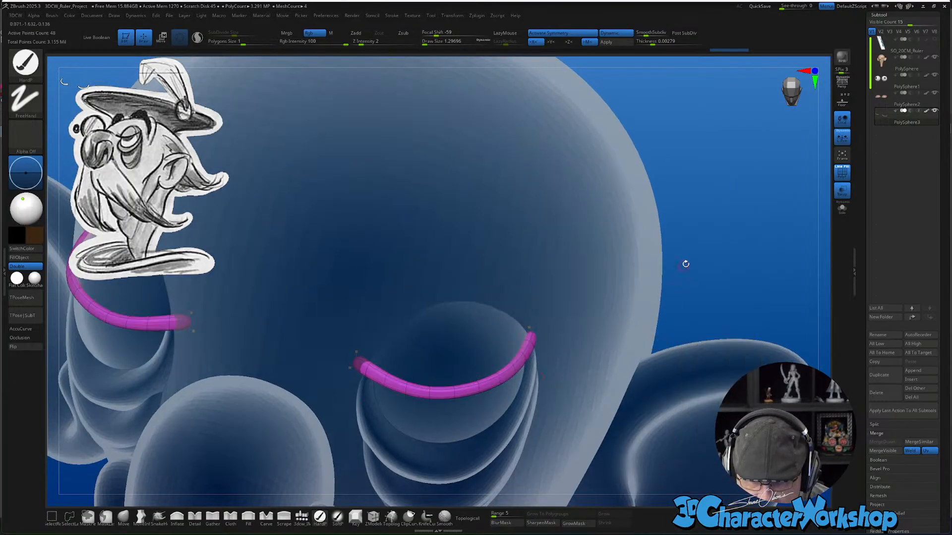
drag(726, 252, 490, 403)
mouse_move(719, 194)
mouse_down()
mouse_move(750, 187)
mouse_move(719, 203)
mouse_up()
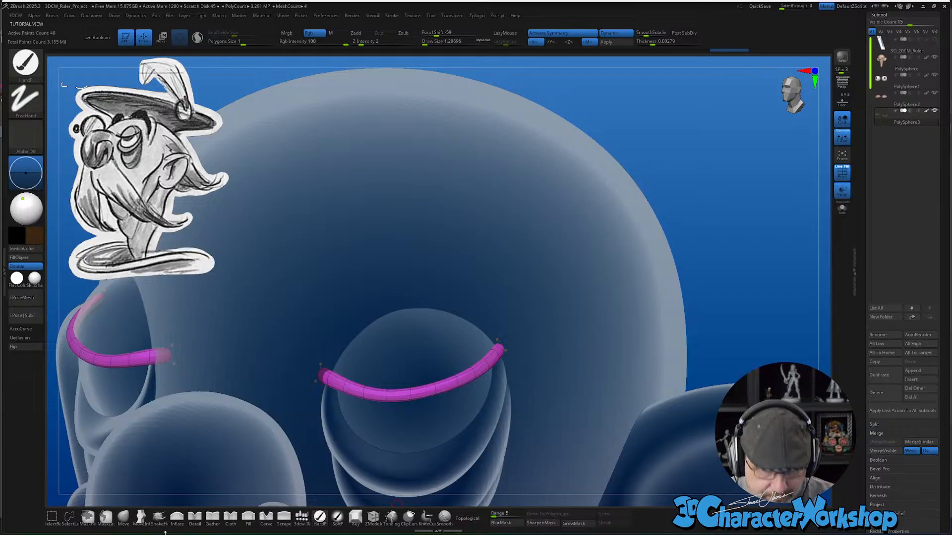
Reshape the eyelid strip with the Move brush, enlarging the brush to about 18, so it follows the upper lid's edge
click(124, 518)
key(s)
mouse_move(741, 160)
mouse_down()
mouse_move(754, 163)
mouse_move(476, 380)
mouse_move(437, 363)
mouse_up()
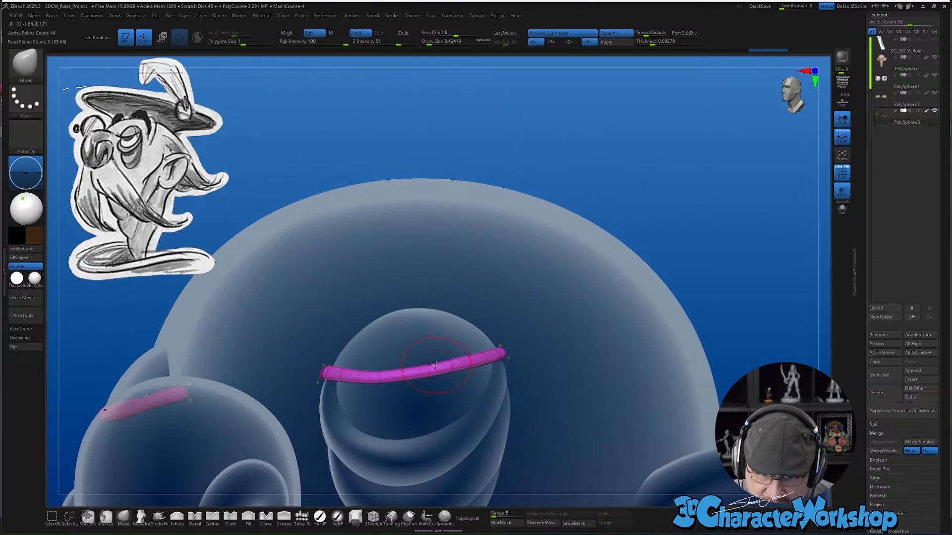
right_drag(436, 377, 458, 365)
key(s)
drag(456, 367, 463, 368)
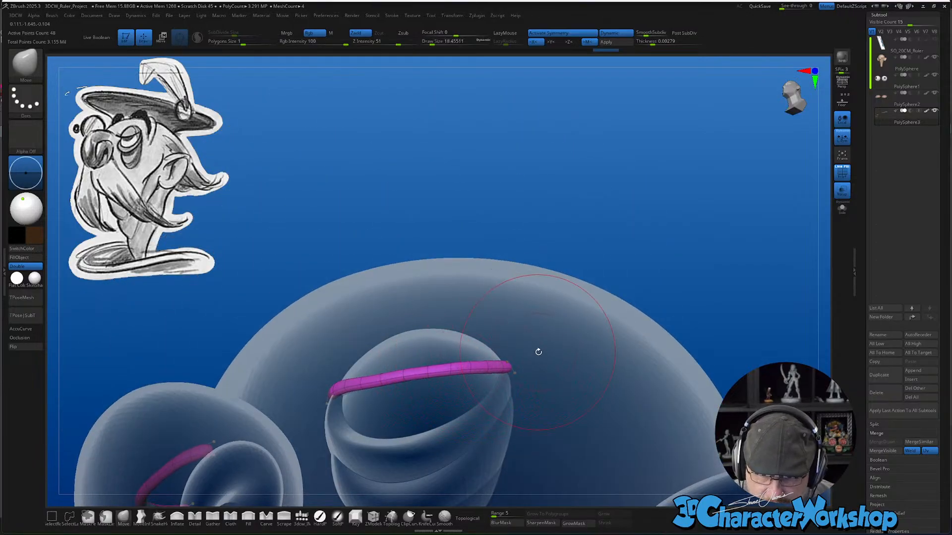
Shrink the Move brush to about 10.5 and nudge the inner part of the eyelid strip into line with the lid
right_drag(536, 351, 521, 365)
mouse_move(478, 393)
right_down()
mouse_move(475, 409)
mouse_move(446, 410)
right_up()
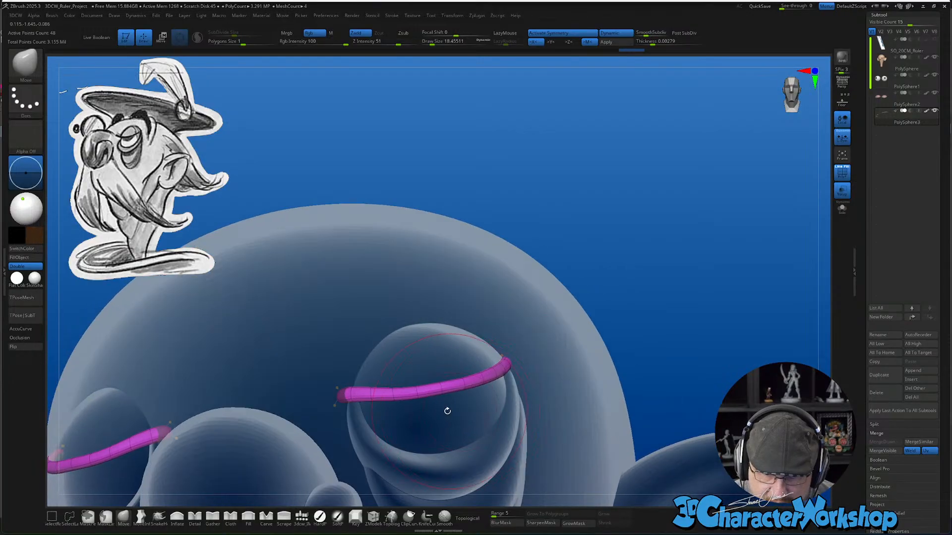
key(s)
drag(393, 397, 377, 396)
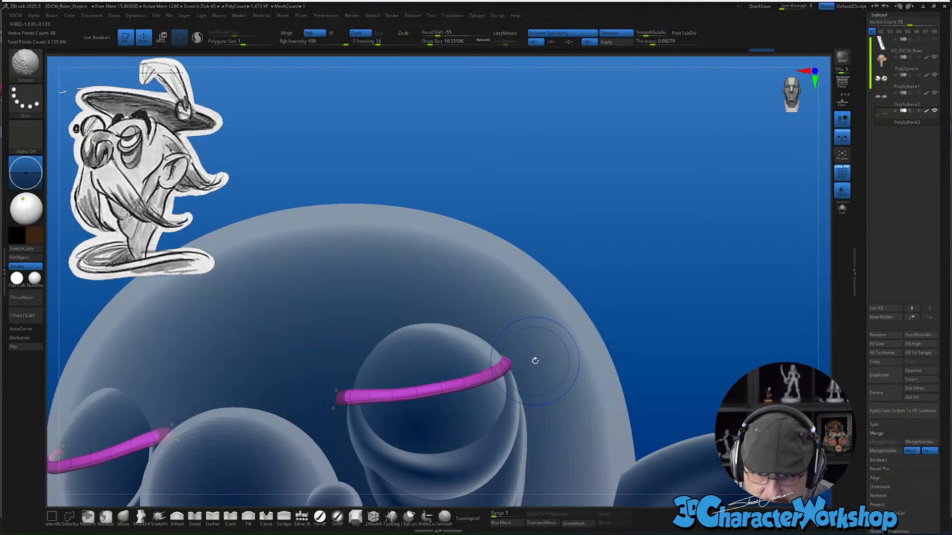
Smooth the eyelid strip's curve and lower its inner end slightly with the Move brush
right_drag(534, 361, 518, 393)
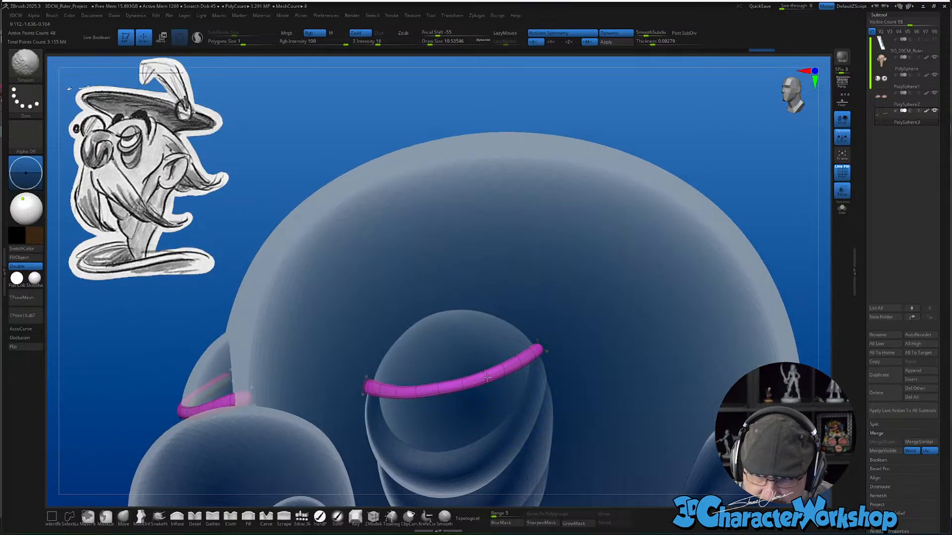
right_drag(431, 363, 384, 390)
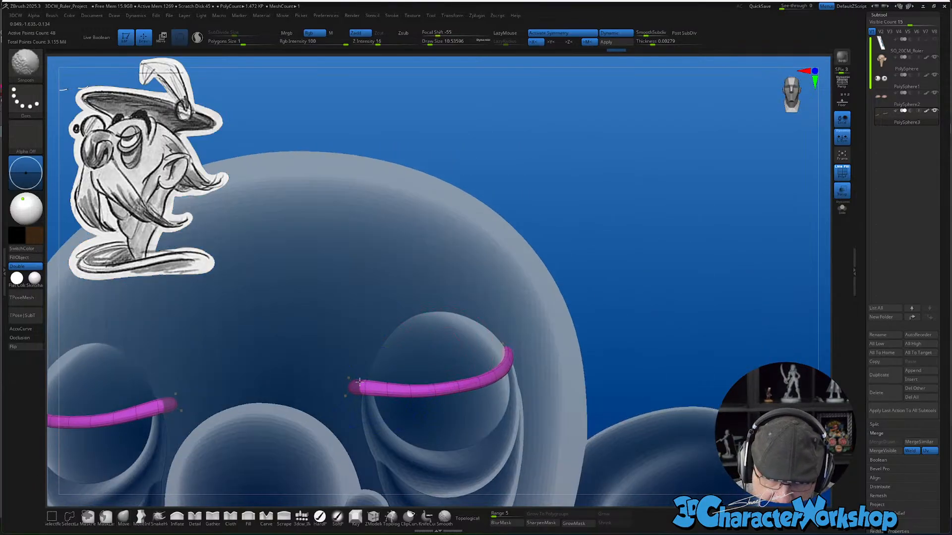
shift+drag(359, 382, 359, 381)
right_drag(359, 381, 362, 381)
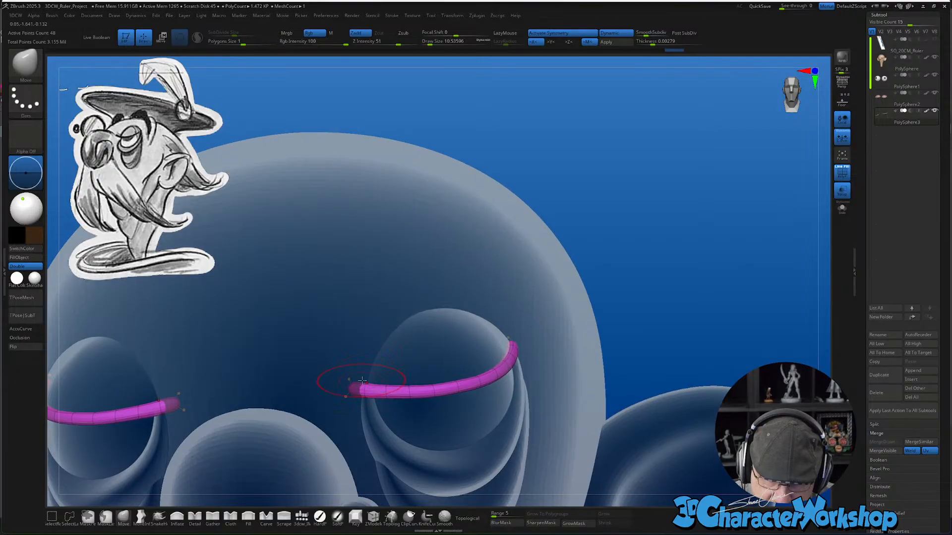
drag(362, 381, 362, 387)
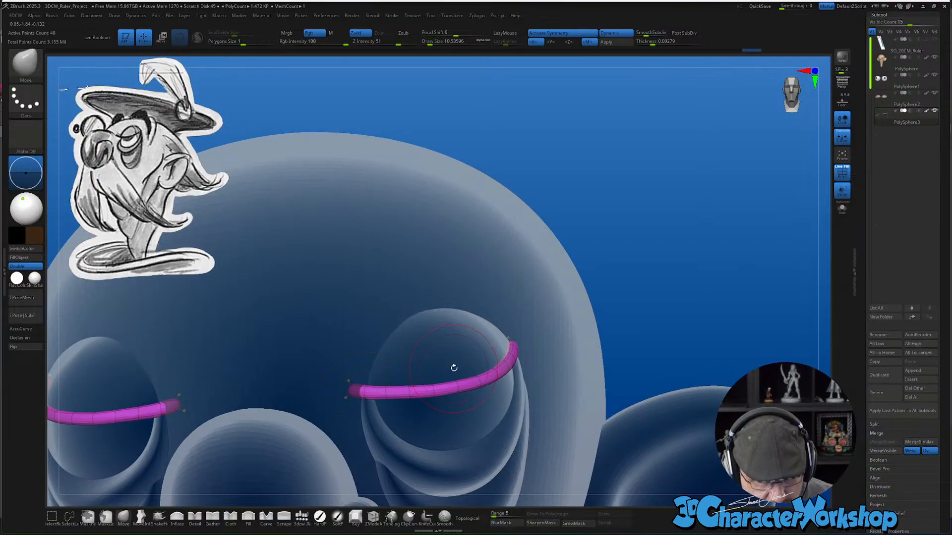
Turn off the wireframe display, fill the eyelid strips with dark brown, and turn off transparency
key(shift+f)
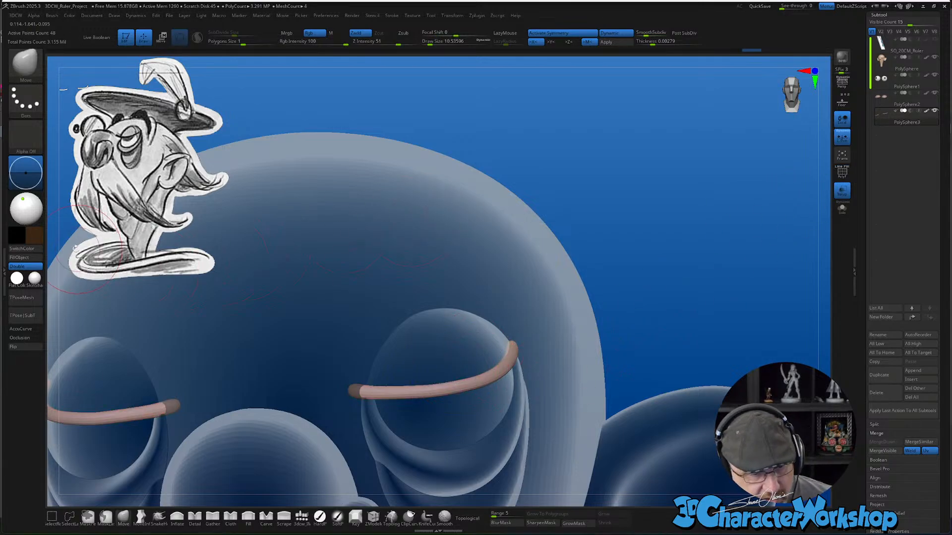
click(19, 257)
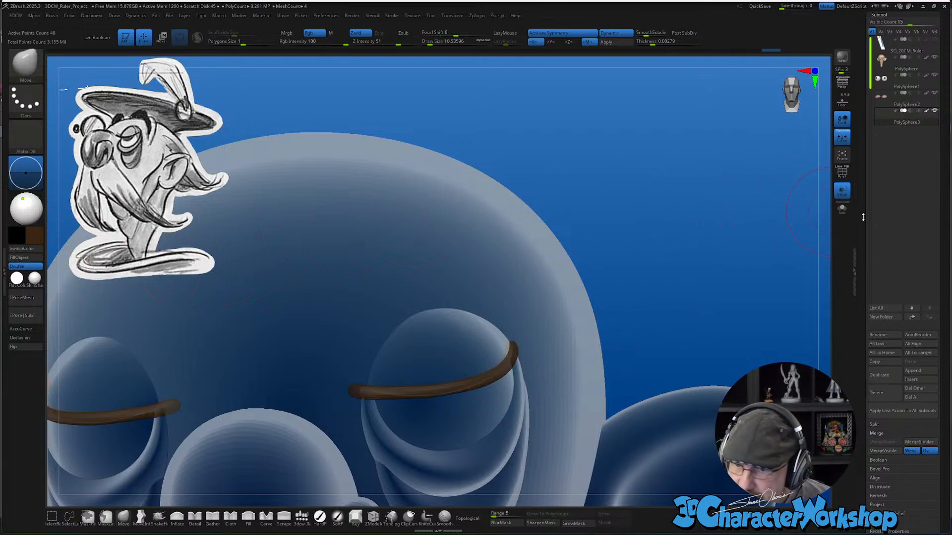
click(842, 191)
Check the eyelid strips on the whole head from several angles and smooth their outer ends
ctrl+right_drag(719, 278, 599, 245)
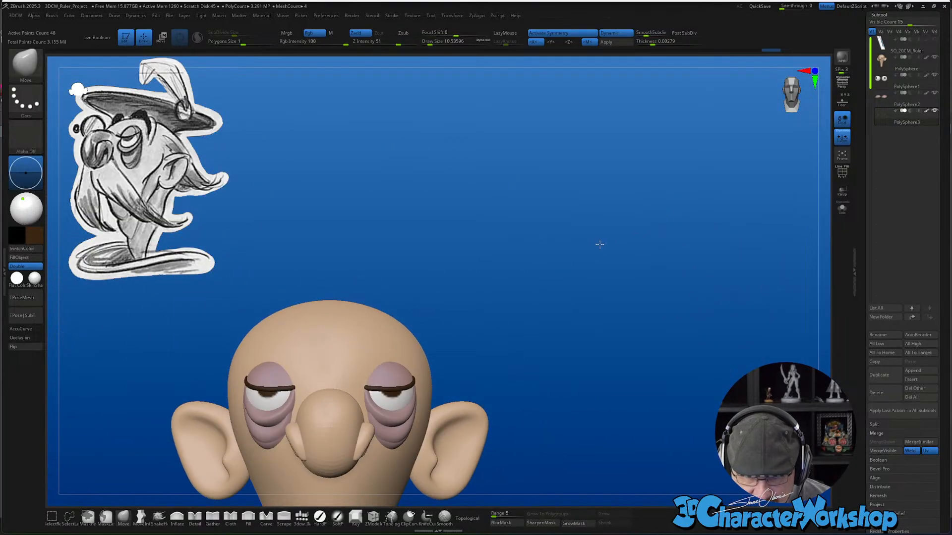
alt+right_drag(564, 283, 617, 227)
right_drag(617, 227, 588, 293)
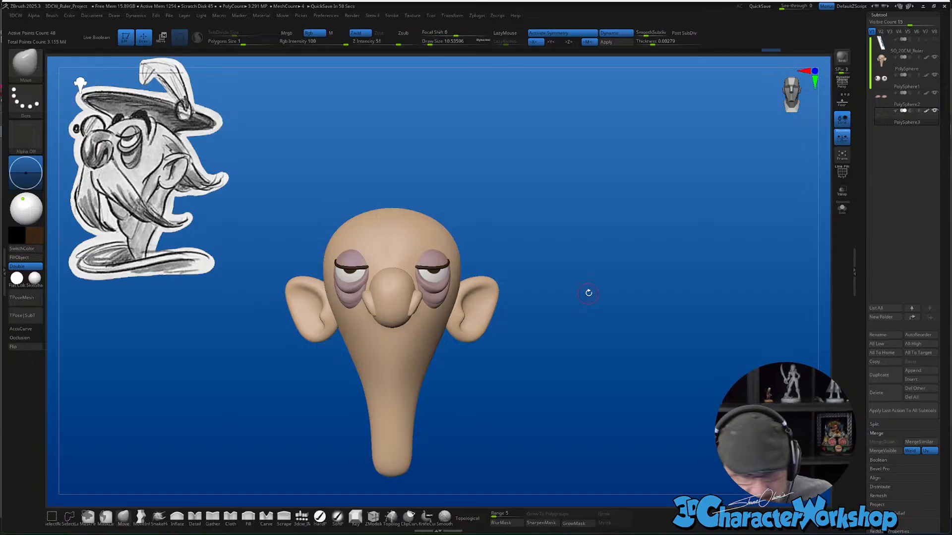
mouse_move(588, 293)
right_down()
mouse_move(580, 293)
mouse_move(550, 379)
right_up()
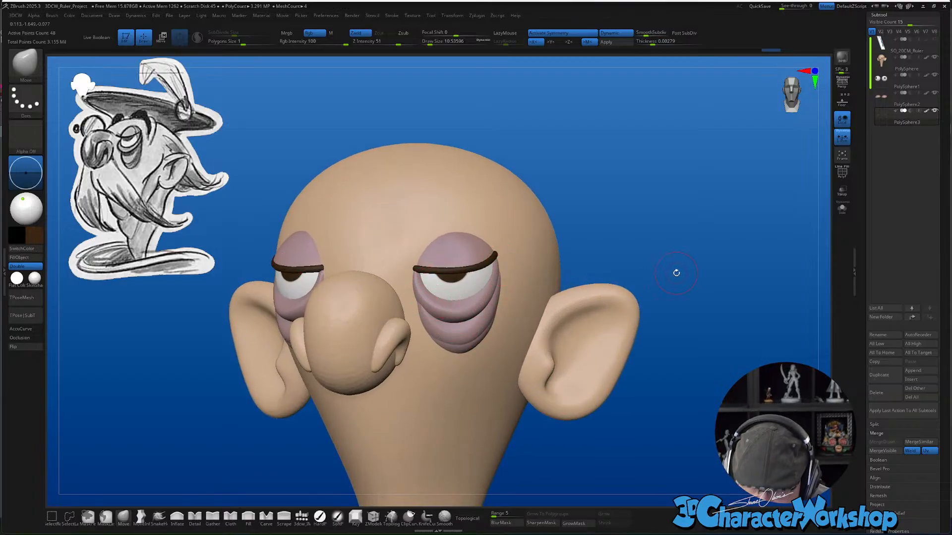
right_drag(676, 273, 651, 280)
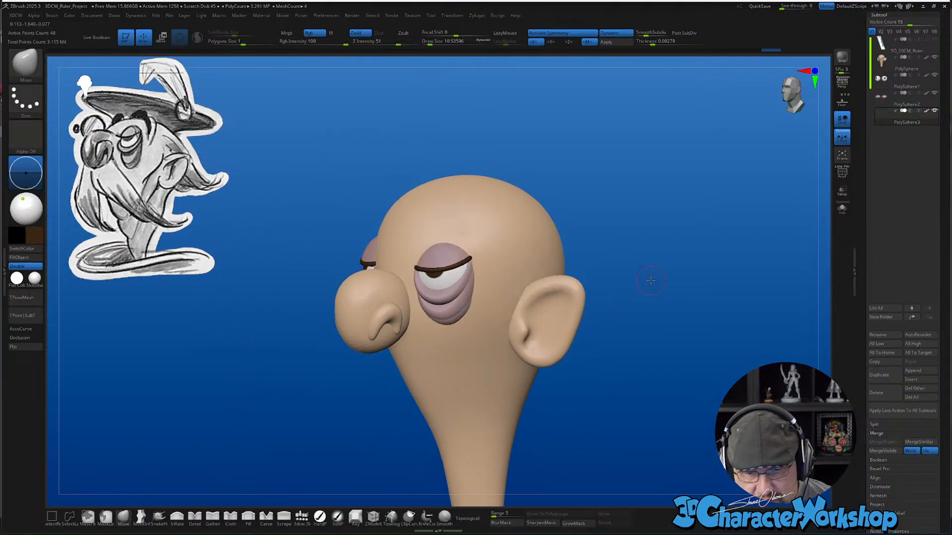
right_drag(662, 247, 668, 314)
shift+drag(509, 270, 534, 253)
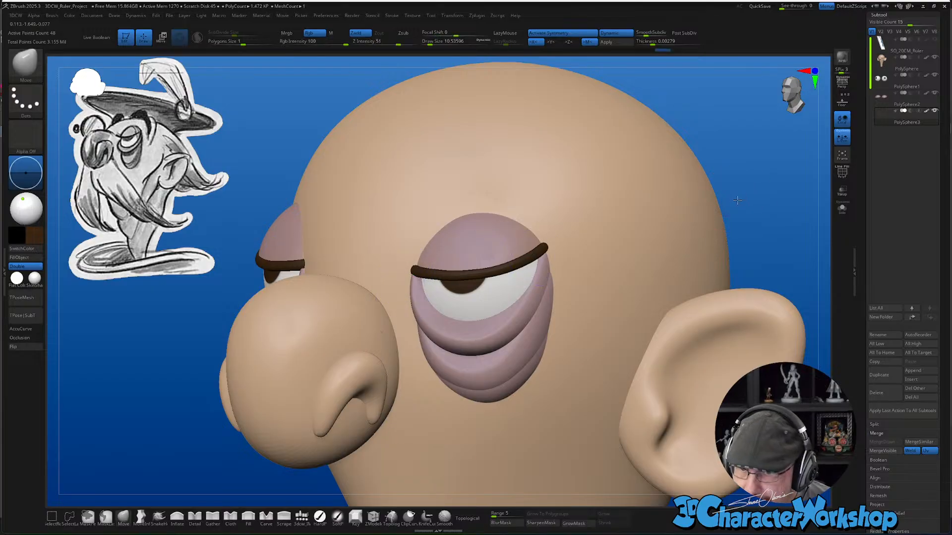
Save the tool as DisneyKnight in the Twitch\ZTLs folder on drive D
right_drag(736, 201, 634, 186)
drag(863, 132, 863, 274)
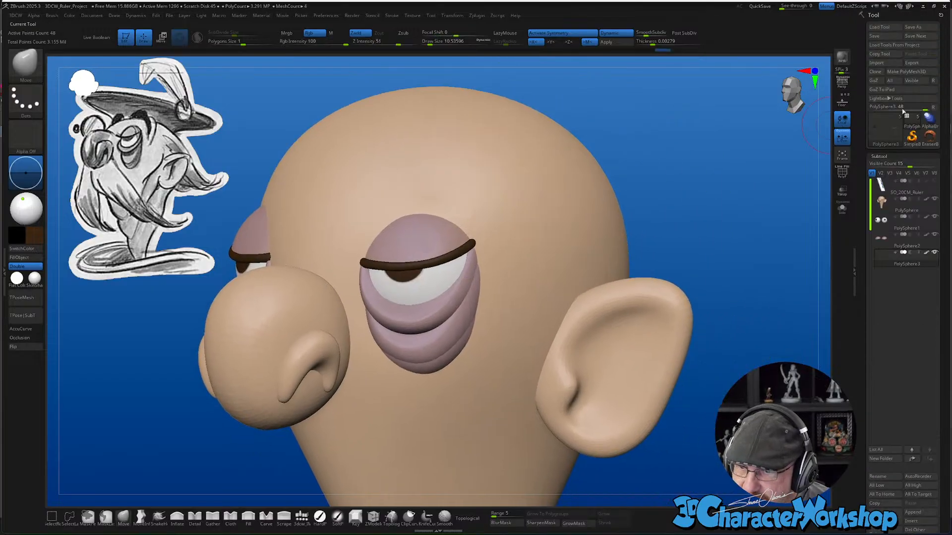
click(920, 27)
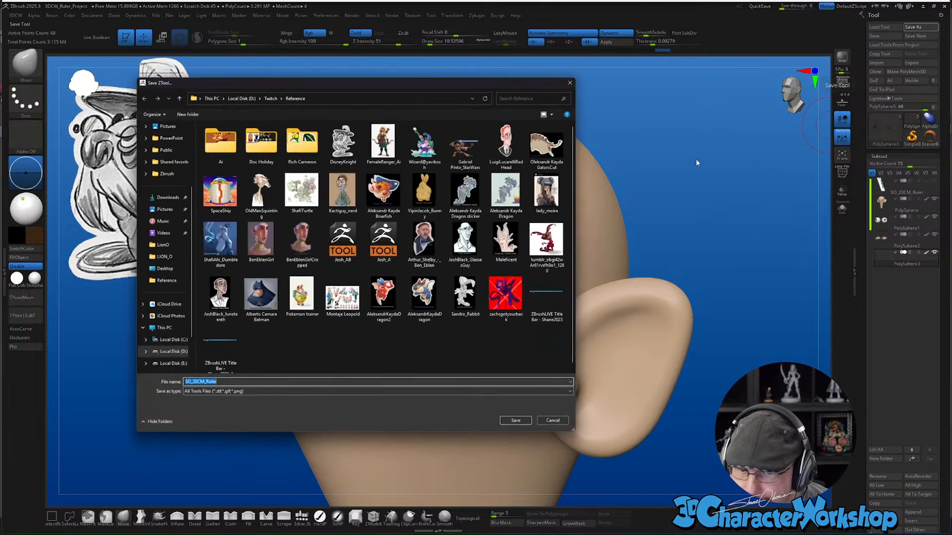
click(242, 97)
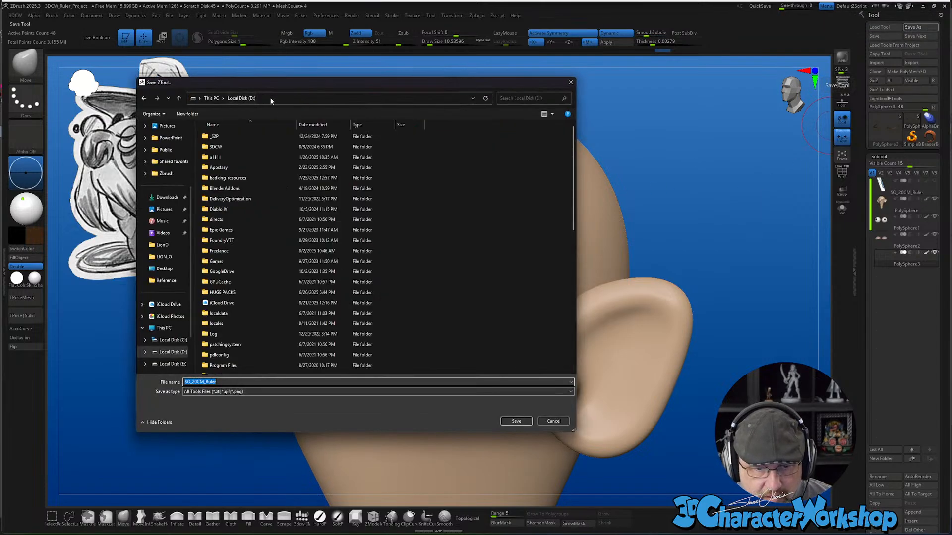
scroll(230, 263, down, 6)
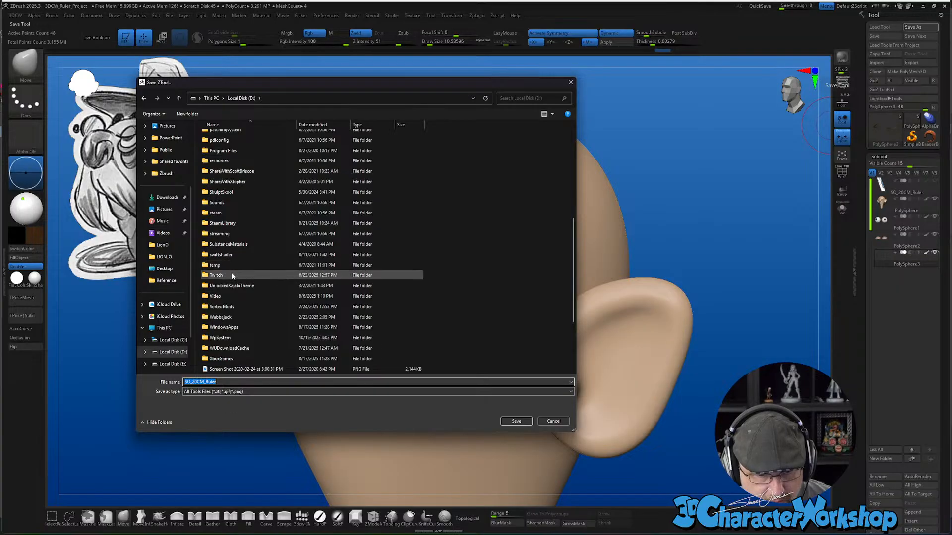
double_click(231, 274)
double_click(235, 157)
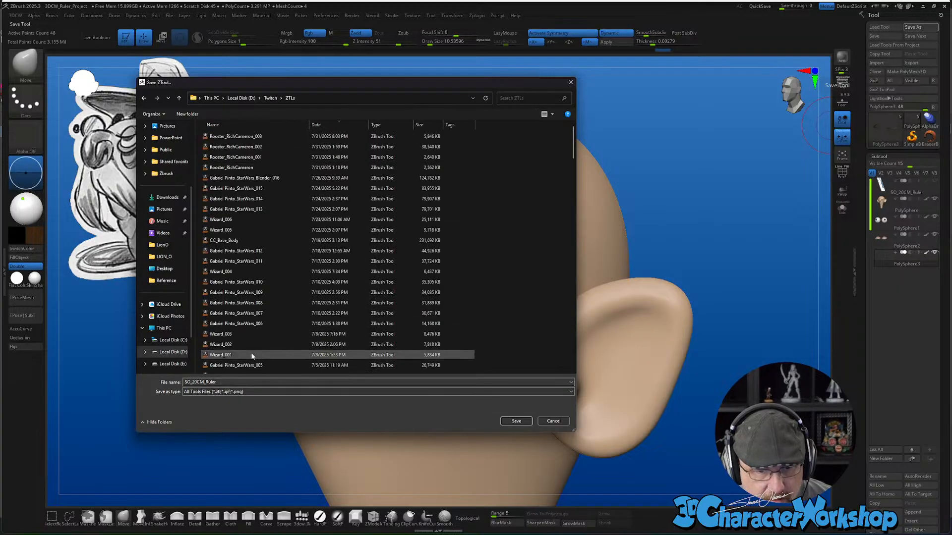
click(258, 382)
text(Disne)
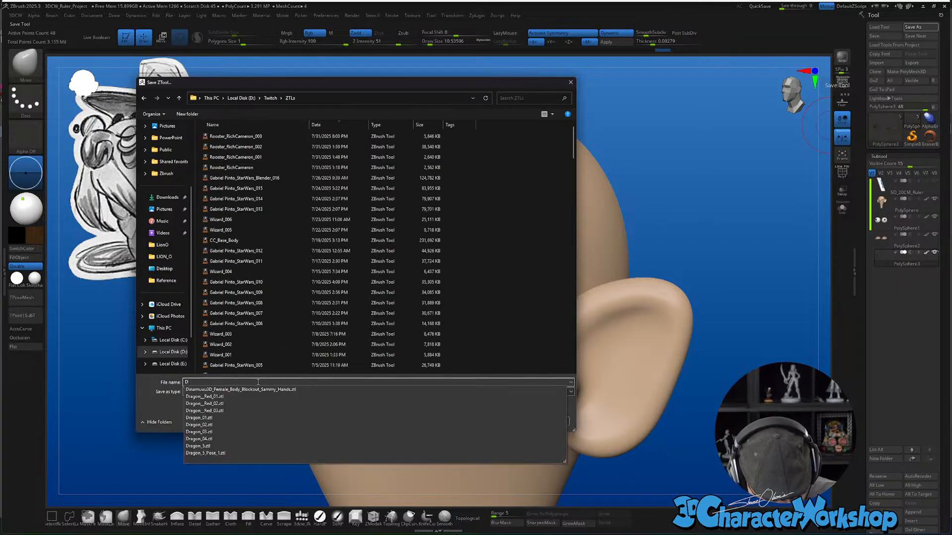
text(yKnigh)
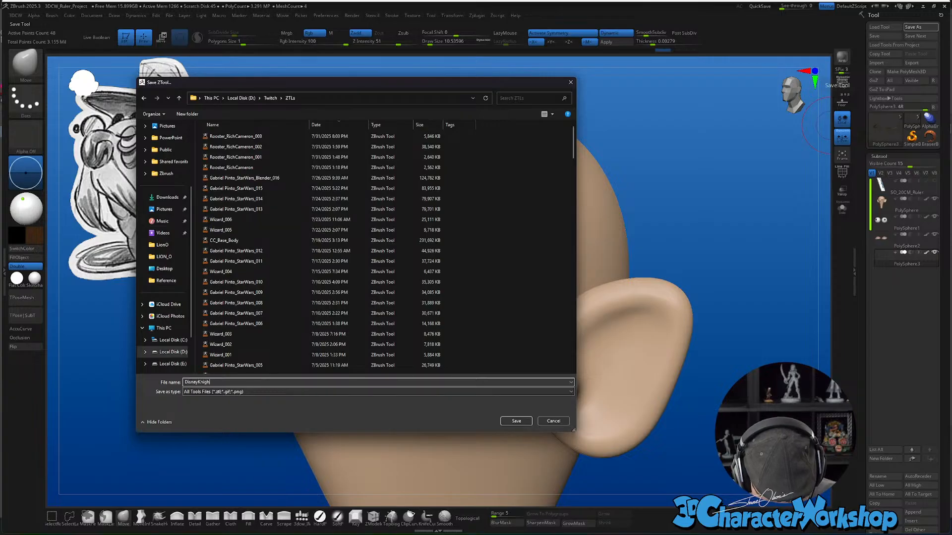
text(t)
key(Return)
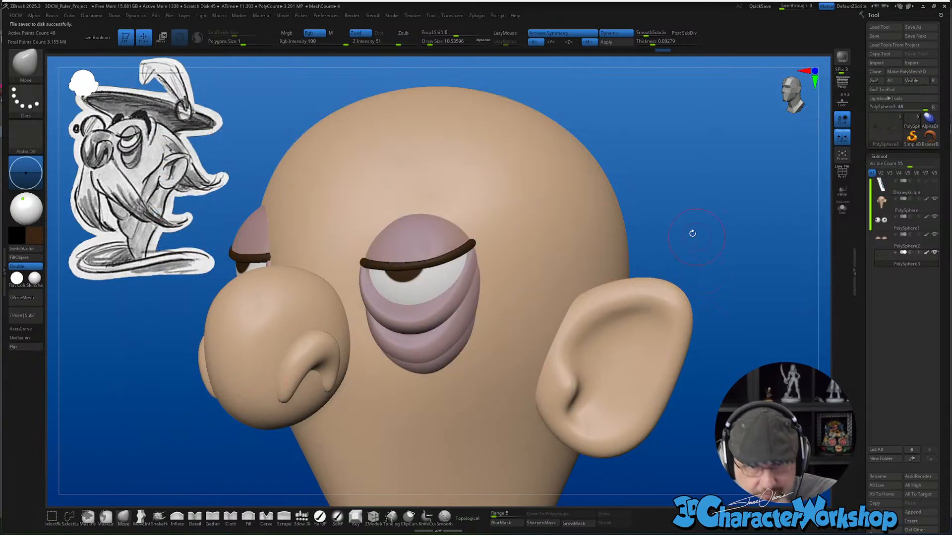
Make the head the active subtool and insert a mirrored pair of QuadSphere-2 spheres on the forehead above the eyes
drag(660, 217, 618, 270)
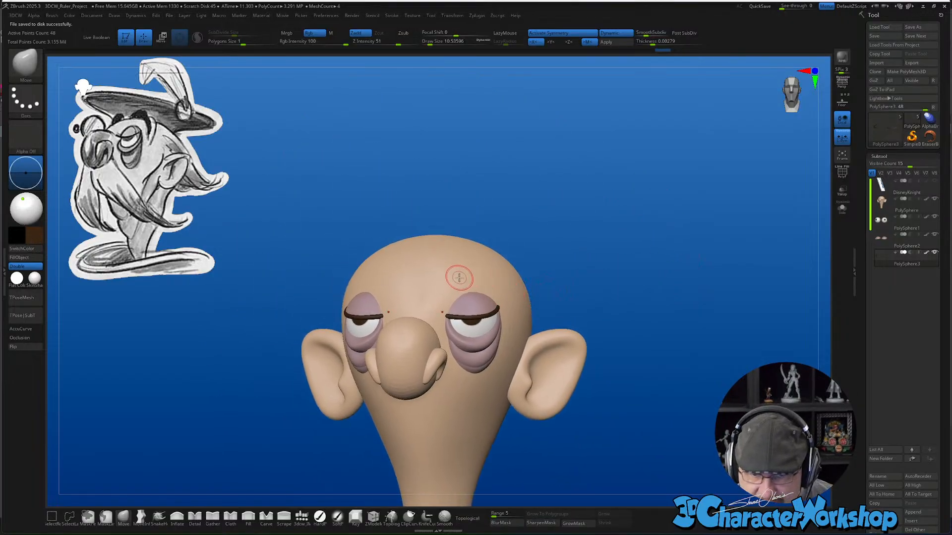
drag(605, 238, 603, 241)
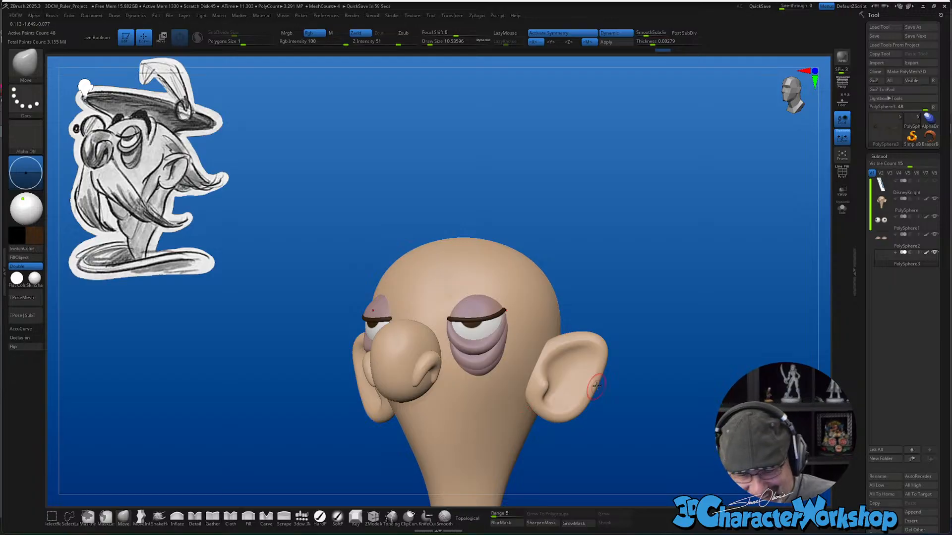
mouse_move(621, 333)
mouse_down()
mouse_move(623, 381)
mouse_move(624, 372)
mouse_move(601, 395)
mouse_up()
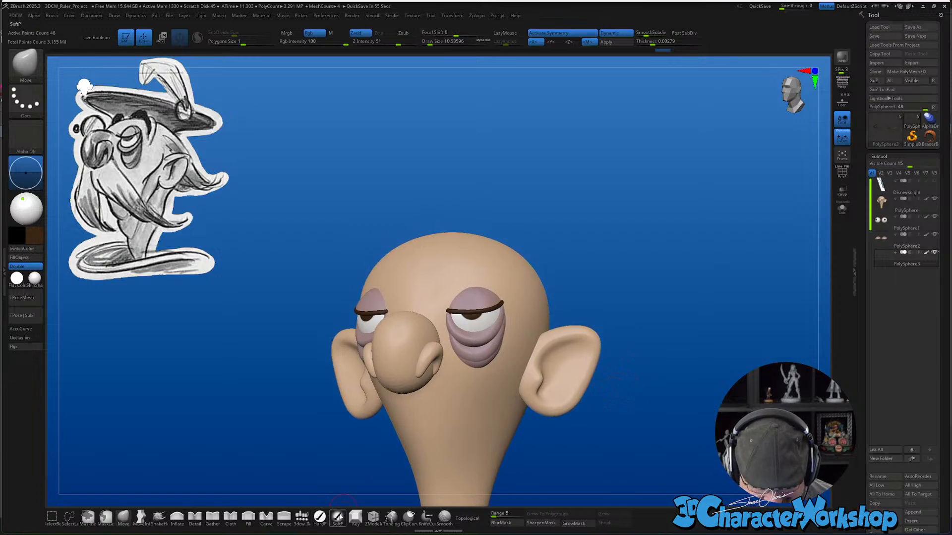
click(301, 518)
mouse_move(514, 272)
right_down()
mouse_move(486, 277)
mouse_move(478, 322)
mouse_move(476, 304)
right_up()
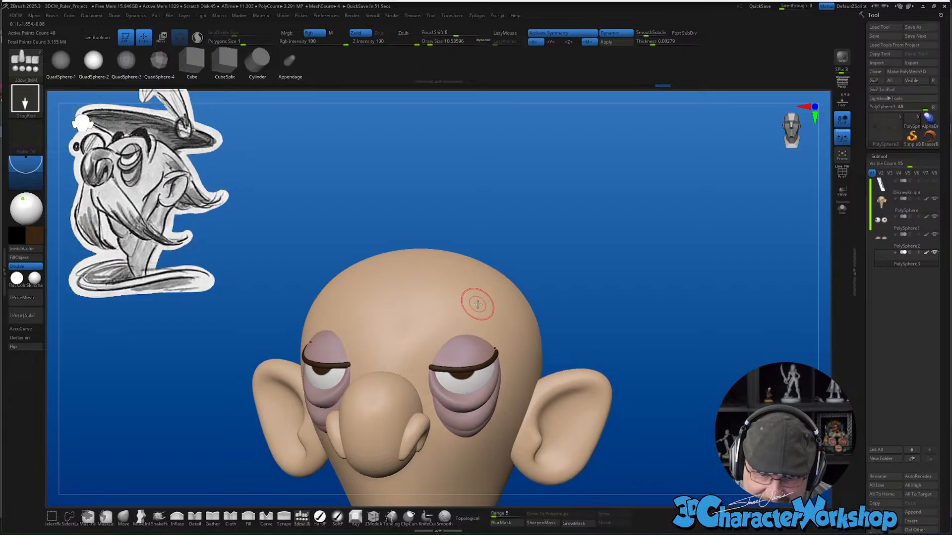
alt+click(470, 302)
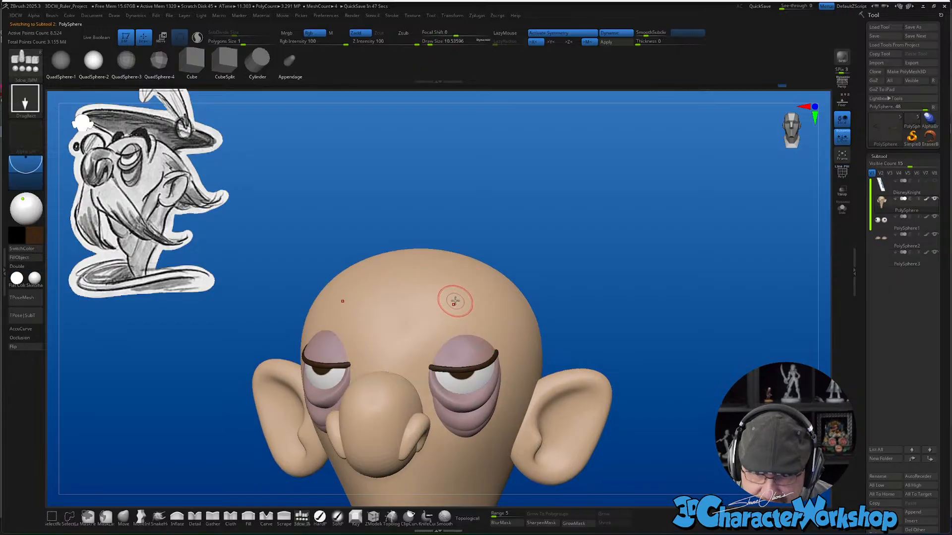
drag(454, 301, 455, 336)
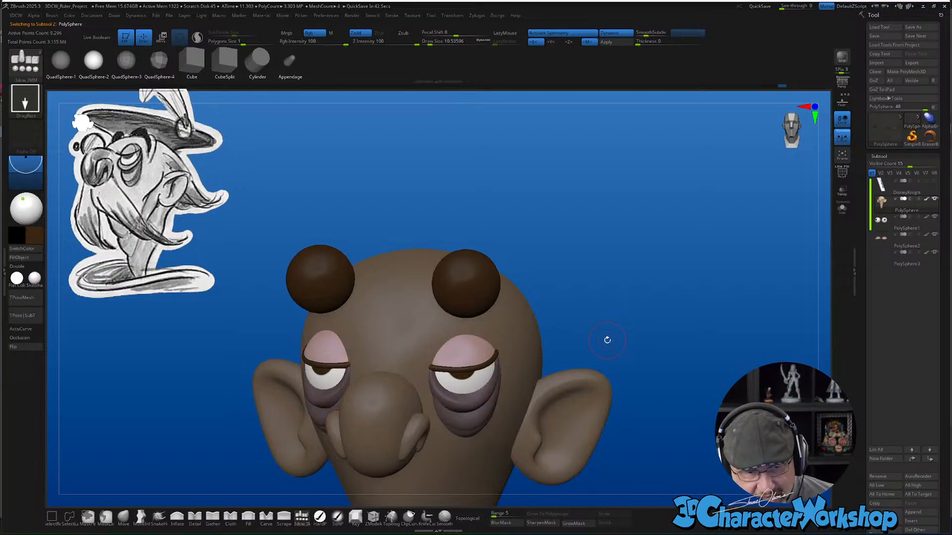
Flatten the forehead spheres front to back and stretch them sideways by about 1.55 to form eyebrow shapes
key(w)
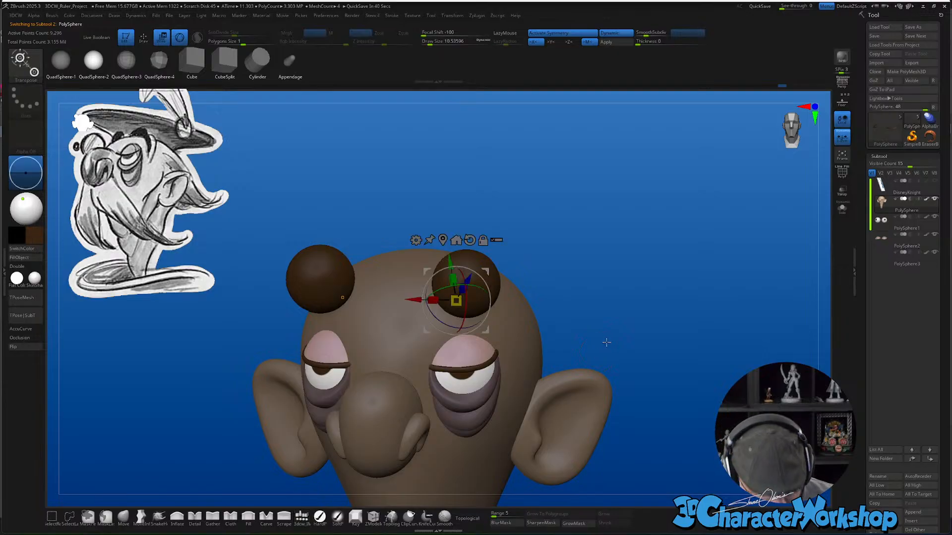
drag(617, 335, 578, 333)
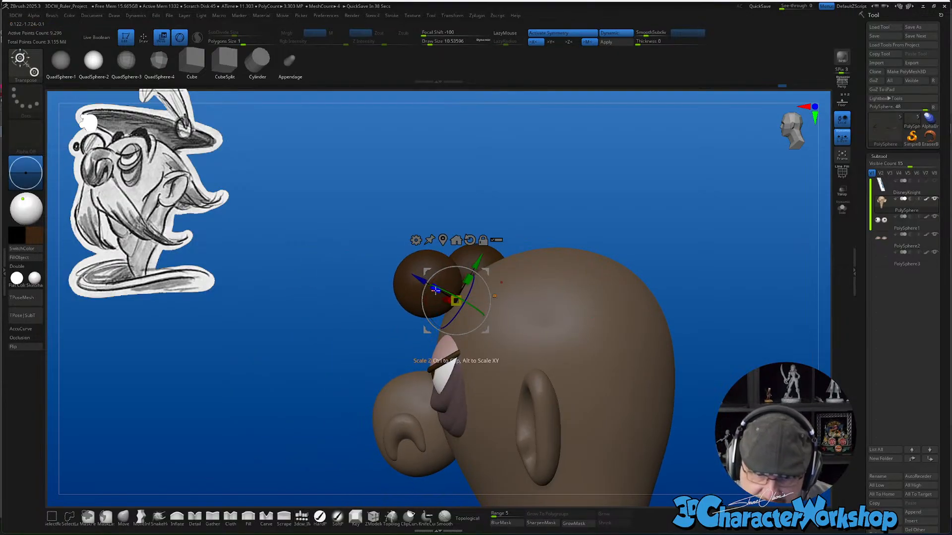
drag(434, 290, 469, 322)
right_drag(467, 317, 521, 312)
drag(408, 299, 370, 303)
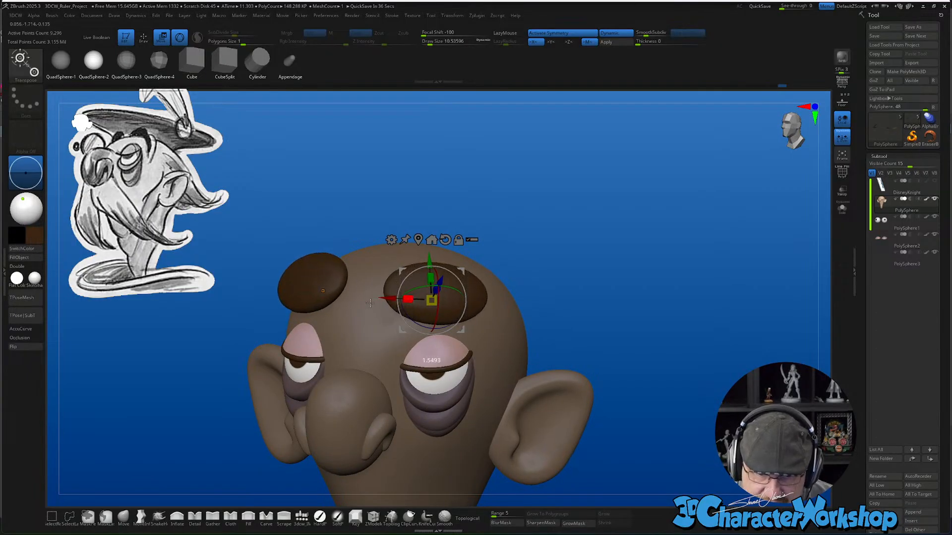
right_drag(545, 298, 500, 376)
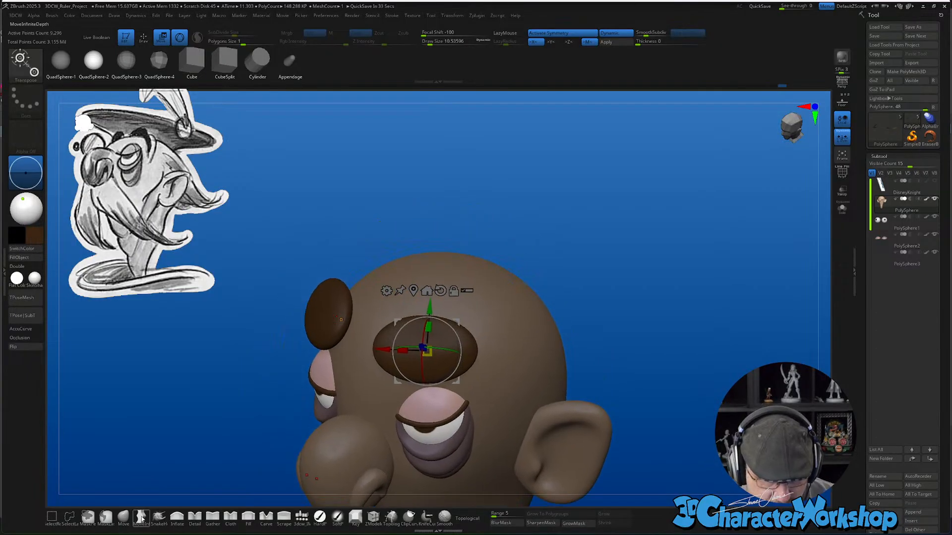
Bend the mirrored eyebrow shapes around the curve of the forehead with the Move brush
click(125, 517)
drag(435, 343, 438, 343)
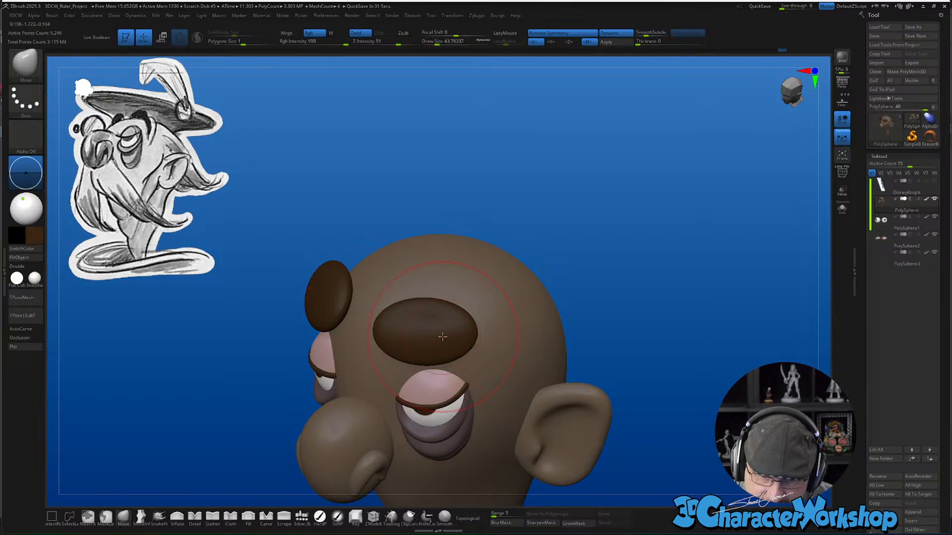
right_drag(442, 385, 423, 362)
drag(423, 361, 420, 341)
mouse_move(457, 327)
right_down()
mouse_move(448, 330)
mouse_move(473, 322)
mouse_move(412, 341)
right_up()
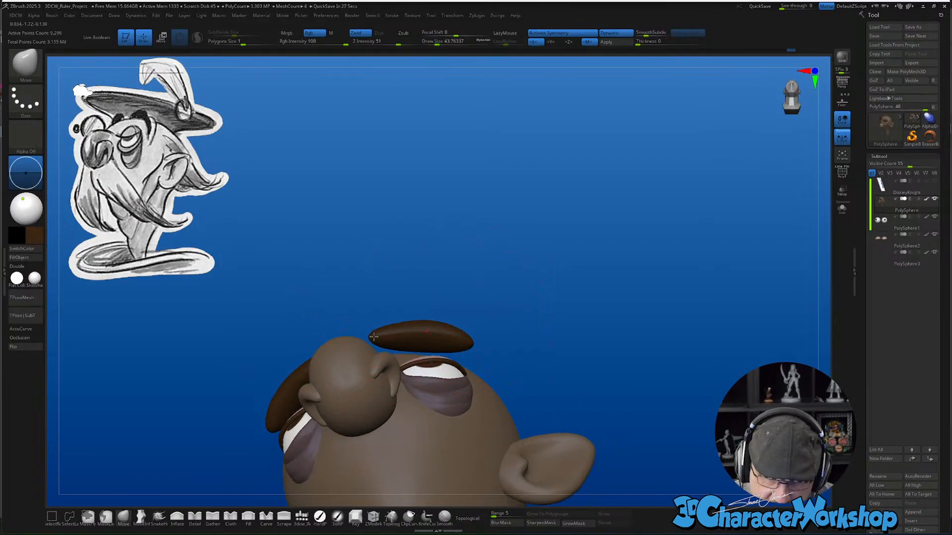
right_drag(472, 352, 466, 384)
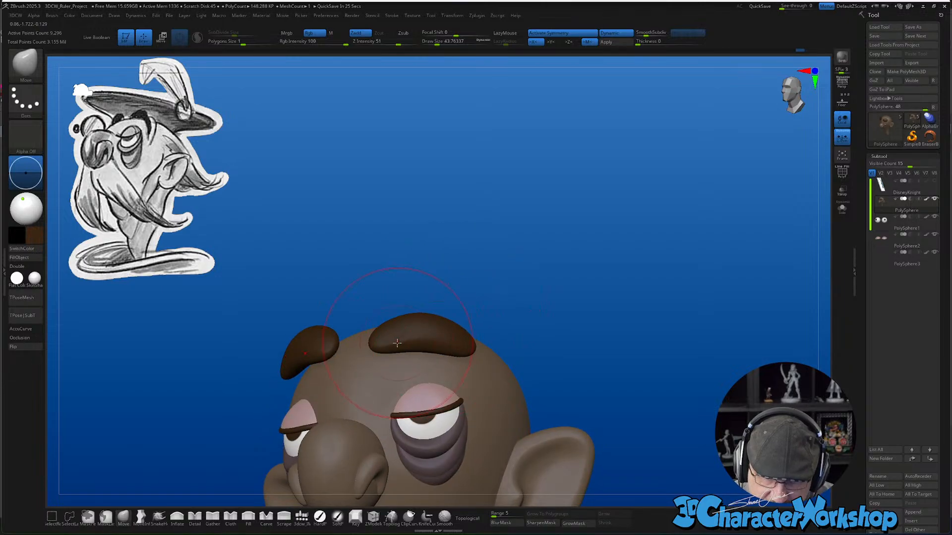
Pull the eyebrows into a soft arch above the eyes and smooth their inner portions
drag(399, 342, 397, 331)
drag(464, 341, 472, 322)
right_drag(471, 322, 447, 338)
shift+drag(430, 337, 436, 333)
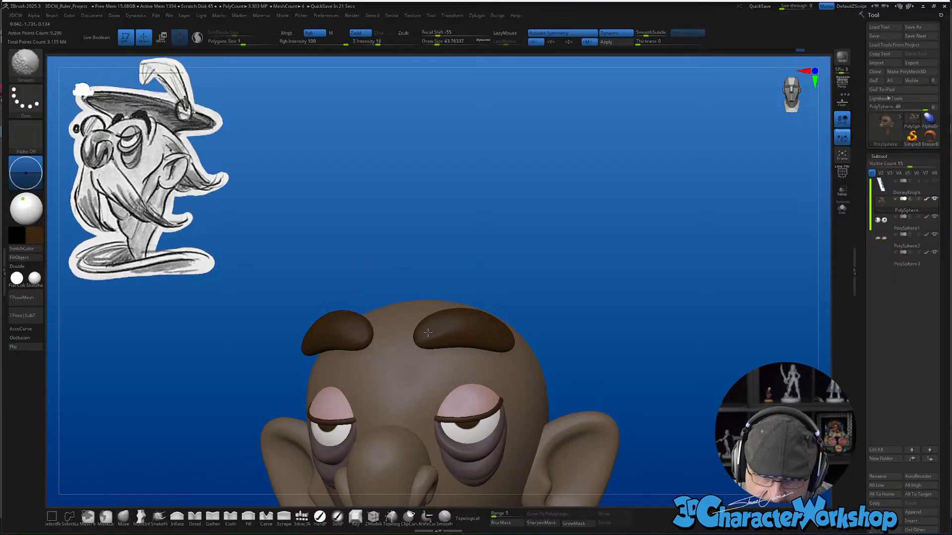
right_drag(509, 324, 458, 350)
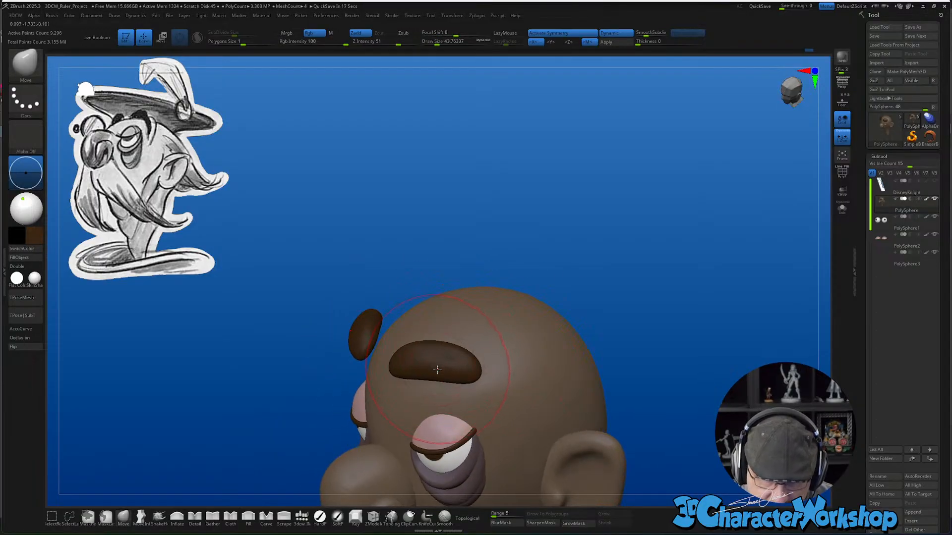
right_drag(490, 383, 486, 340)
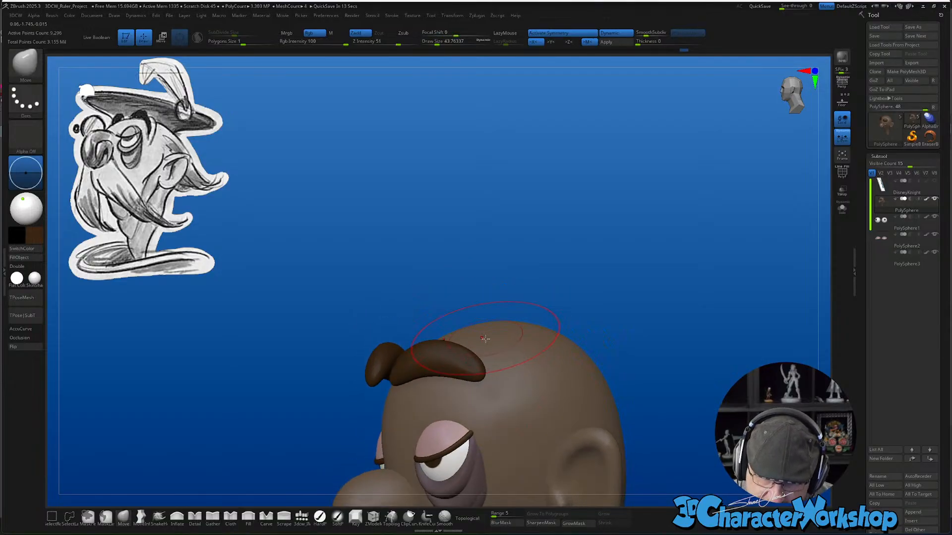
Taper the eyebrows' outer tips and pull their inner ends down with a smaller Move brush, smoothing the upper surface
key(s)
drag(486, 381, 482, 381)
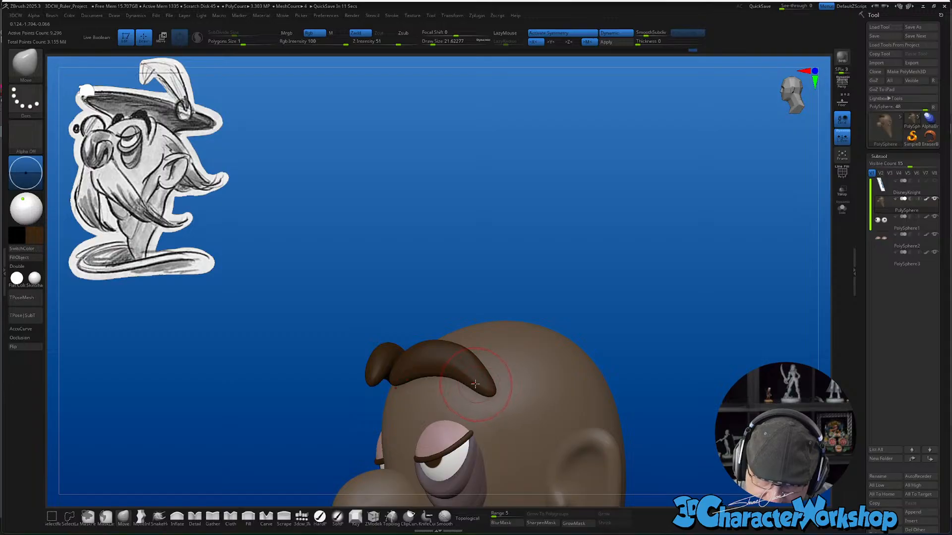
mouse_move(486, 378)
right_down()
mouse_move(401, 379)
mouse_move(403, 397)
right_up()
drag(397, 378, 392, 396)
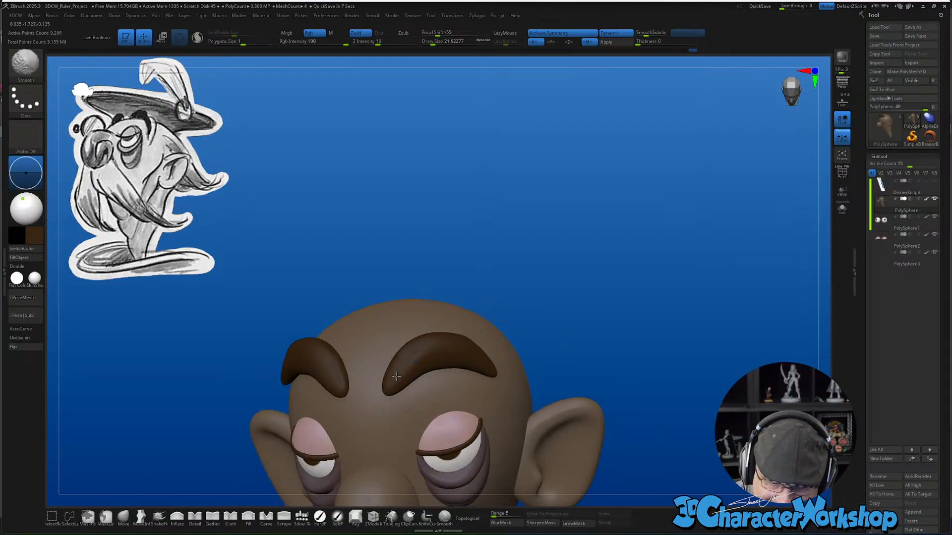
shift+drag(449, 352, 415, 361)
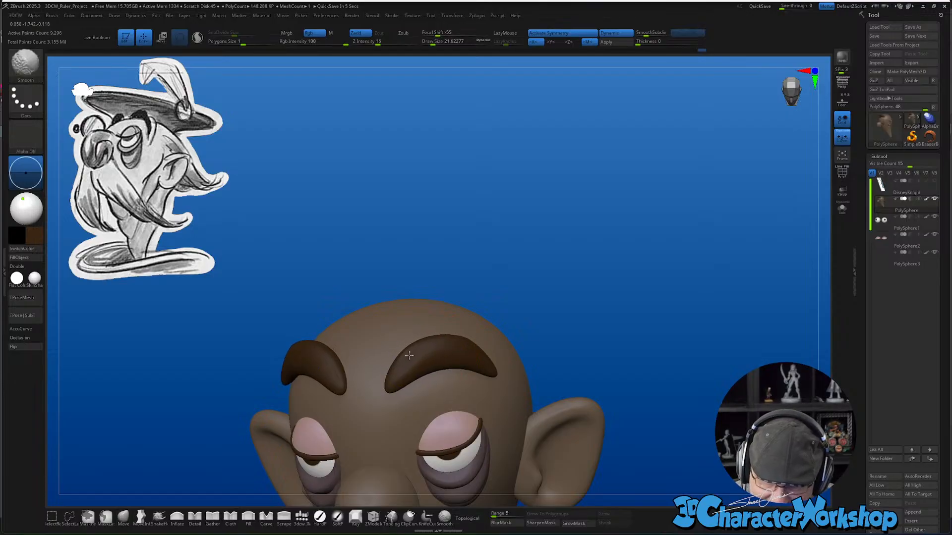
right_drag(463, 346, 444, 355)
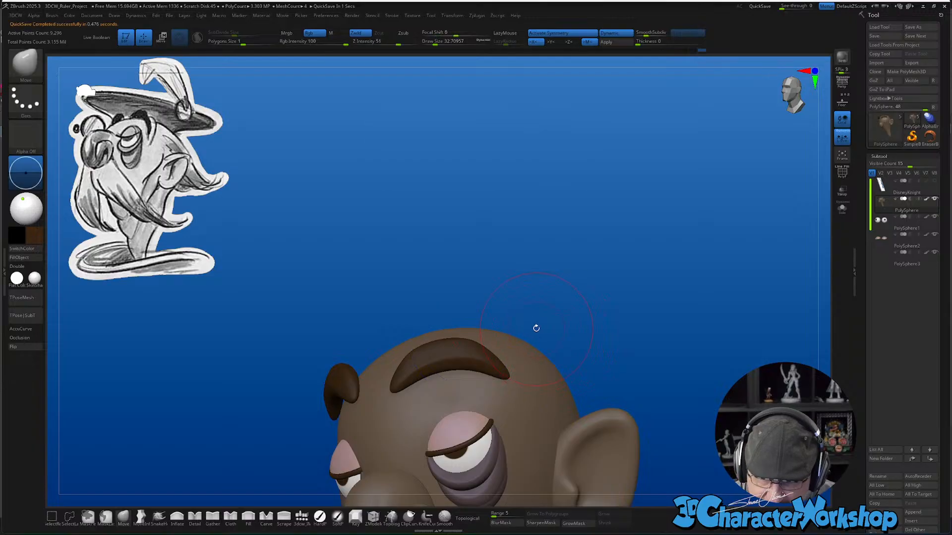
right_drag(535, 327, 567, 337)
key(shift)
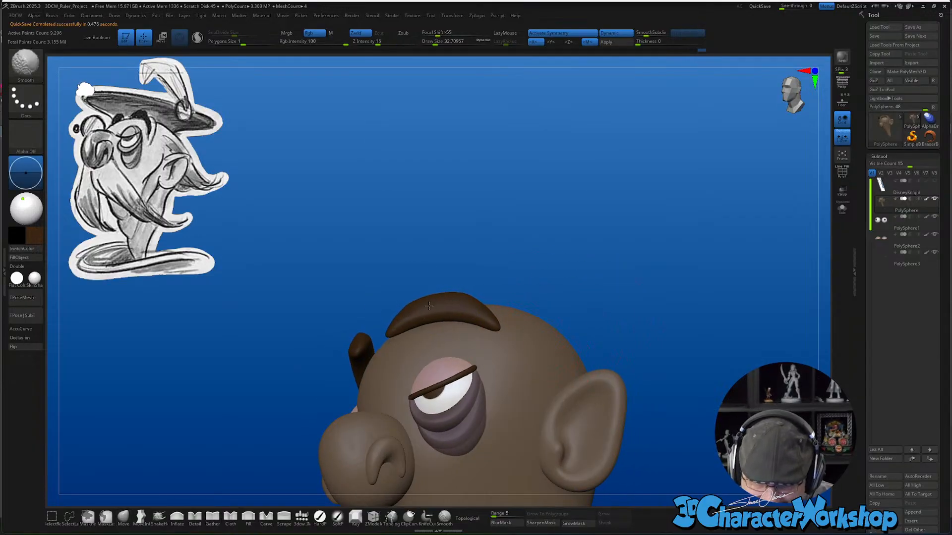
right_drag(493, 300, 498, 314)
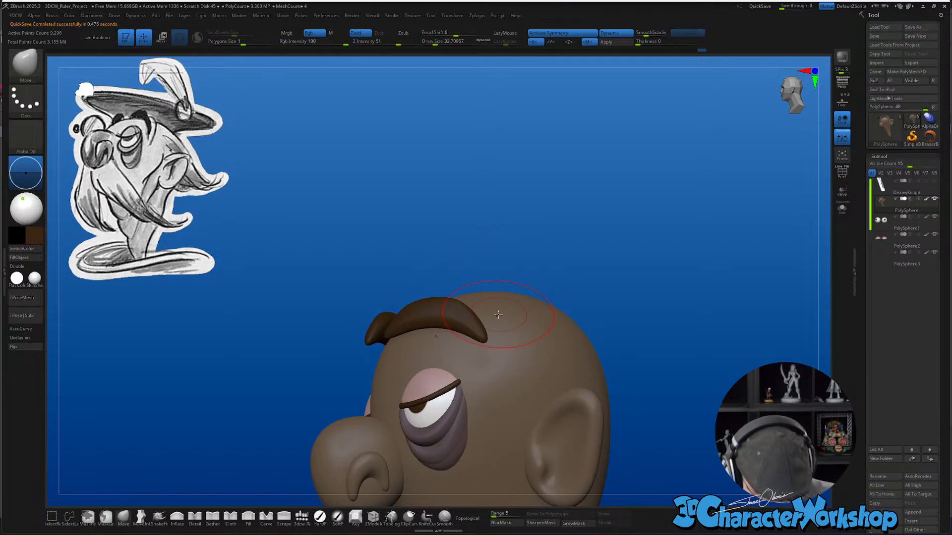
Split the unmasked eyebrows off the head into their own subtool and turn on the wireframe display
key(3)
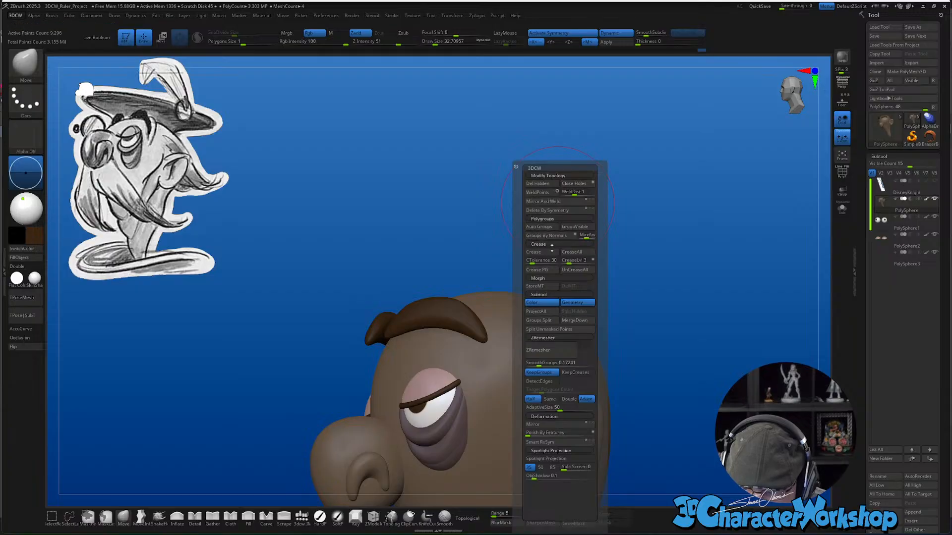
click(540, 330)
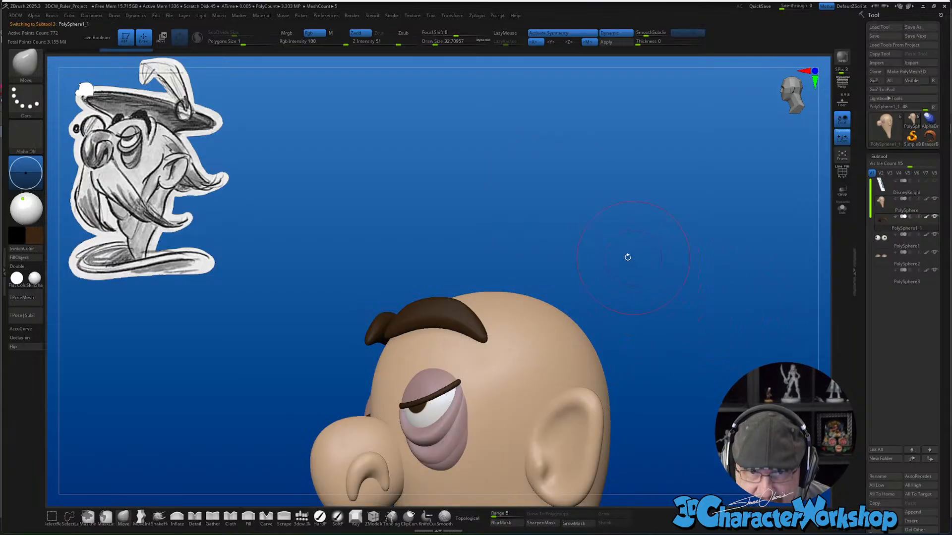
drag(627, 257, 633, 318)
key(shift+f)
shift+drag(416, 331, 499, 340)
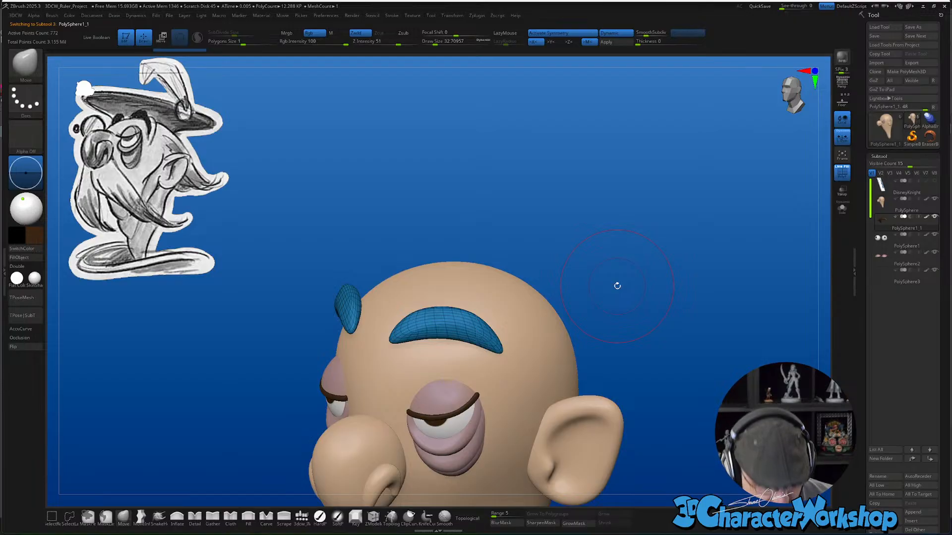
Move and rotate the eyebrow subtool with the gizmo so the brows sit closely against the forehead
key(w)
drag(616, 284, 544, 304)
drag(426, 323, 431, 332)
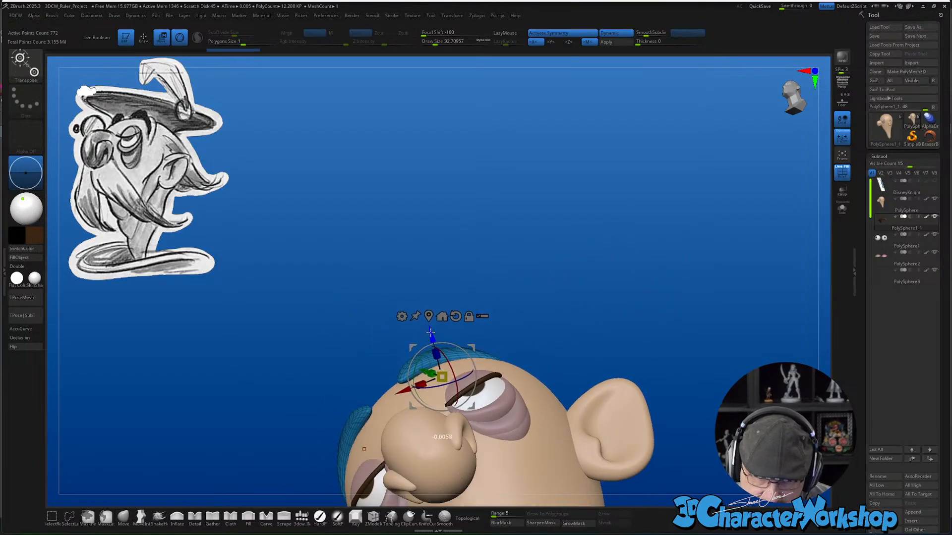
drag(502, 285, 495, 329)
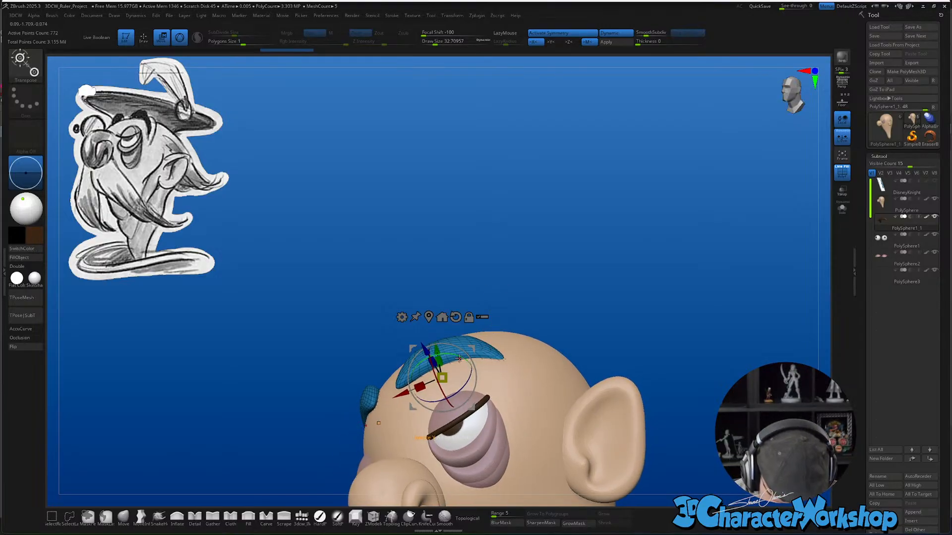
key(q)
mouse_move(451, 355)
right_down()
mouse_move(498, 358)
mouse_move(510, 344)
mouse_move(504, 371)
mouse_move(478, 393)
mouse_move(478, 351)
mouse_move(503, 362)
right_up()
key(w)
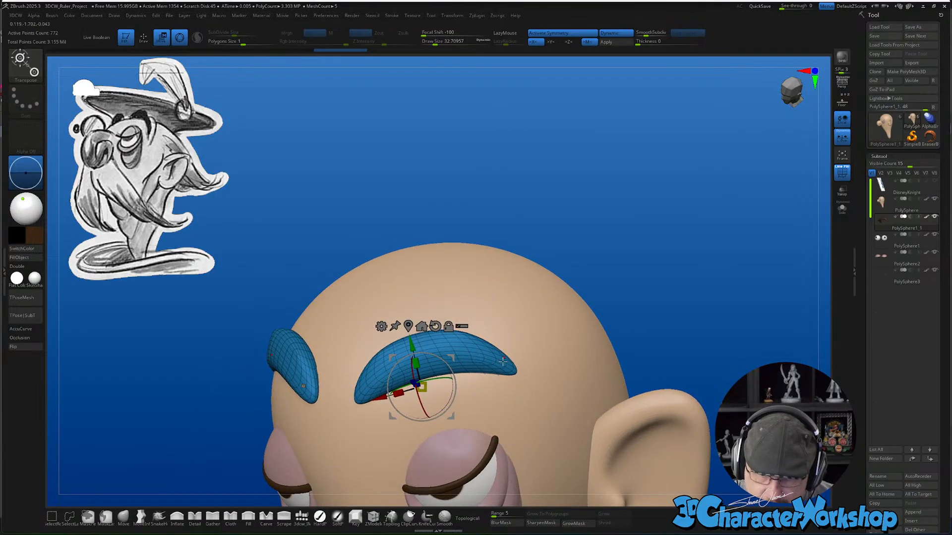
drag(452, 356, 456, 380)
mouse_move(513, 409)
right_down()
mouse_move(515, 401)
mouse_move(527, 413)
mouse_move(526, 403)
right_up()
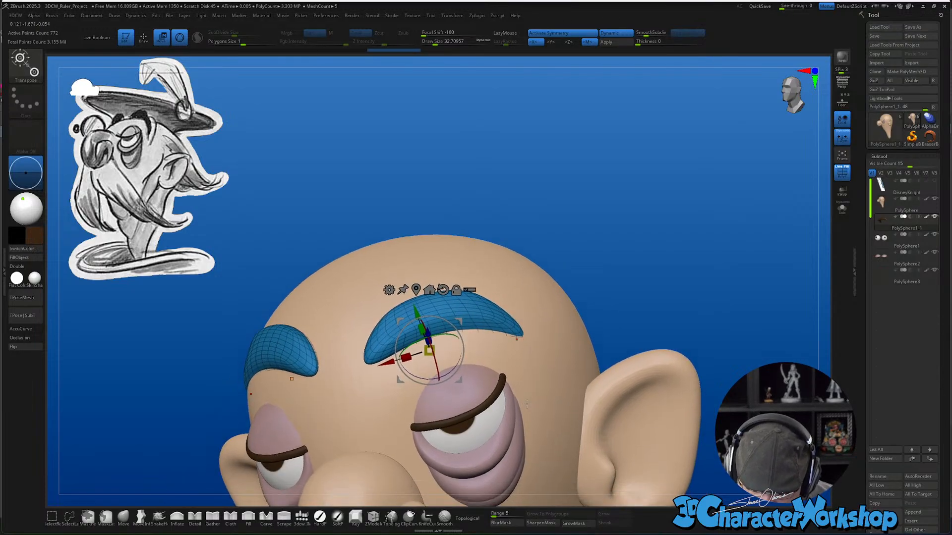
Slim the eyebrows and reshape their ends to follow the skull with the Move brush at a draw size of about 23
click(146, 519)
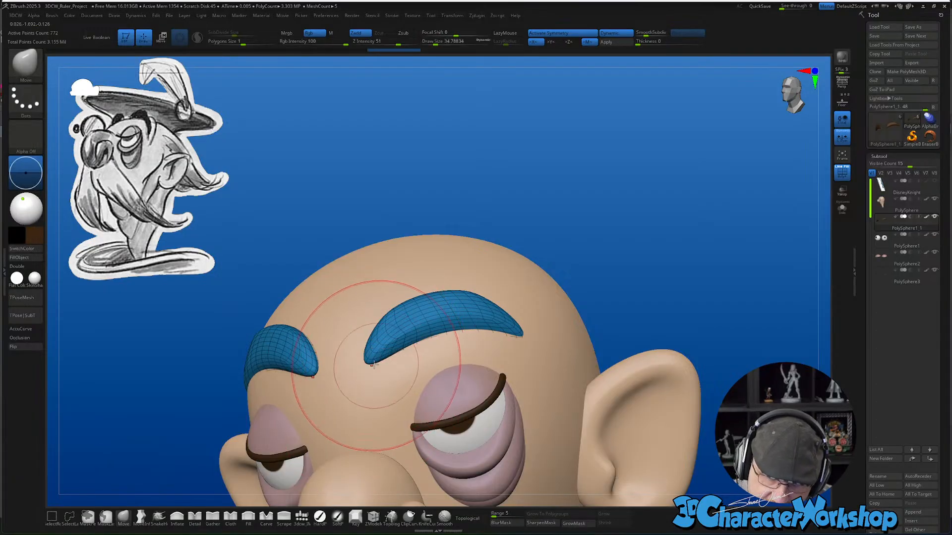
mouse_move(419, 366)
right_down()
mouse_move(473, 367)
mouse_move(463, 344)
mouse_move(429, 345)
mouse_move(513, 328)
mouse_move(459, 325)
mouse_move(513, 335)
mouse_move(521, 326)
right_up()
key(s)
key(s)
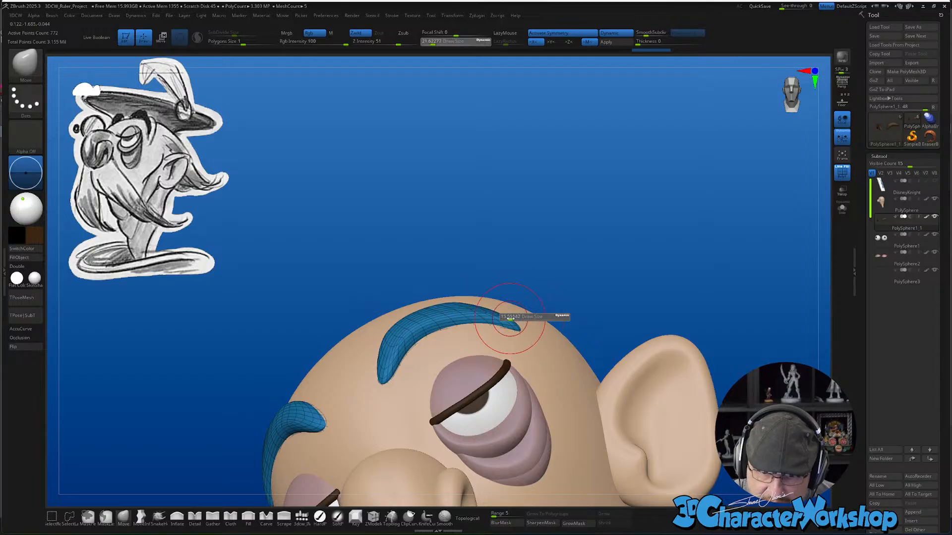
drag(514, 317, 517, 317)
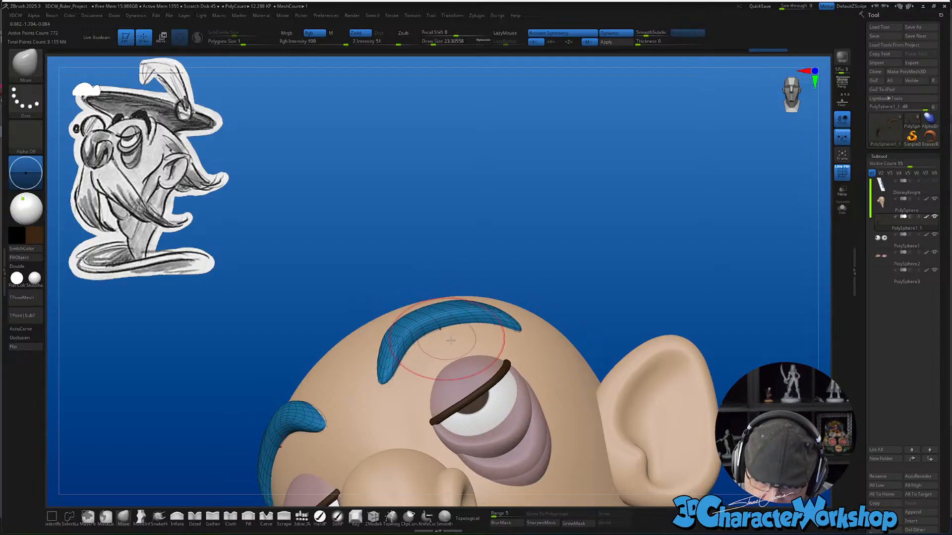
mouse_move(450, 341)
right_down()
mouse_move(471, 350)
mouse_move(398, 344)
right_up()
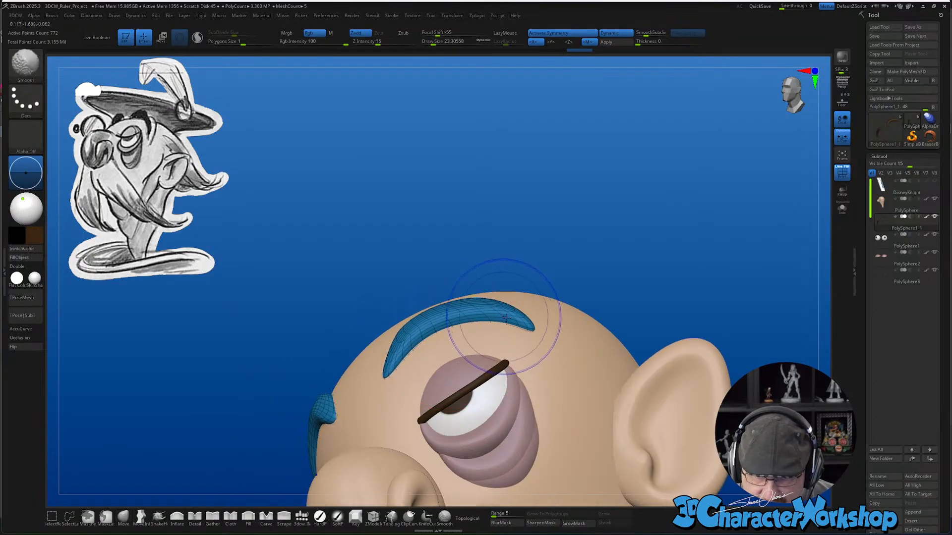
mouse_move(517, 324)
right_down()
mouse_move(541, 388)
mouse_move(531, 365)
mouse_move(451, 310)
mouse_move(475, 329)
mouse_move(520, 436)
mouse_move(466, 391)
mouse_move(478, 330)
mouse_move(464, 303)
right_up()
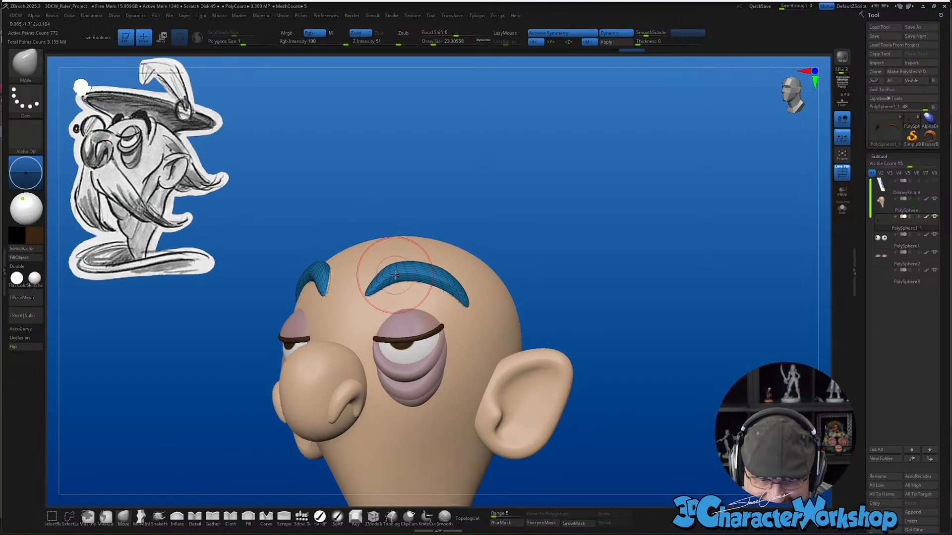
Refine the eyebrows' arch and curve their outer tips down the temples, varying the Move brush size between about 22 and 37
right_drag(432, 259, 422, 321)
key(s)
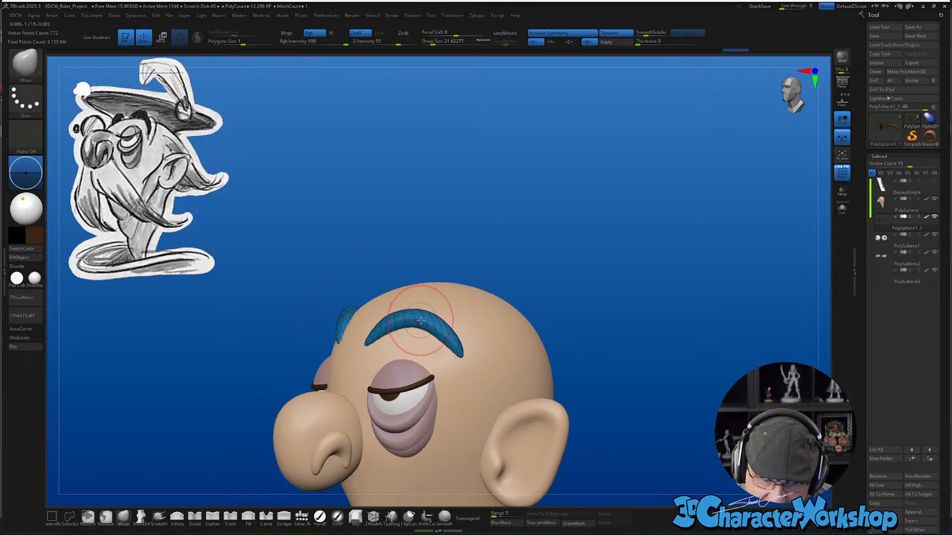
key(shift)
mouse_move(449, 340)
right_down()
mouse_move(458, 355)
mouse_move(463, 347)
right_up()
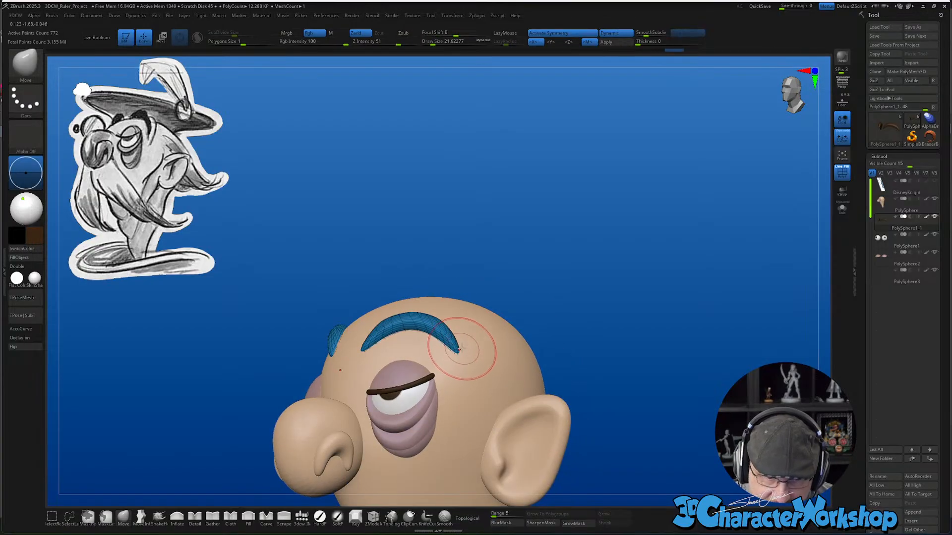
key(s)
drag(457, 353, 462, 352)
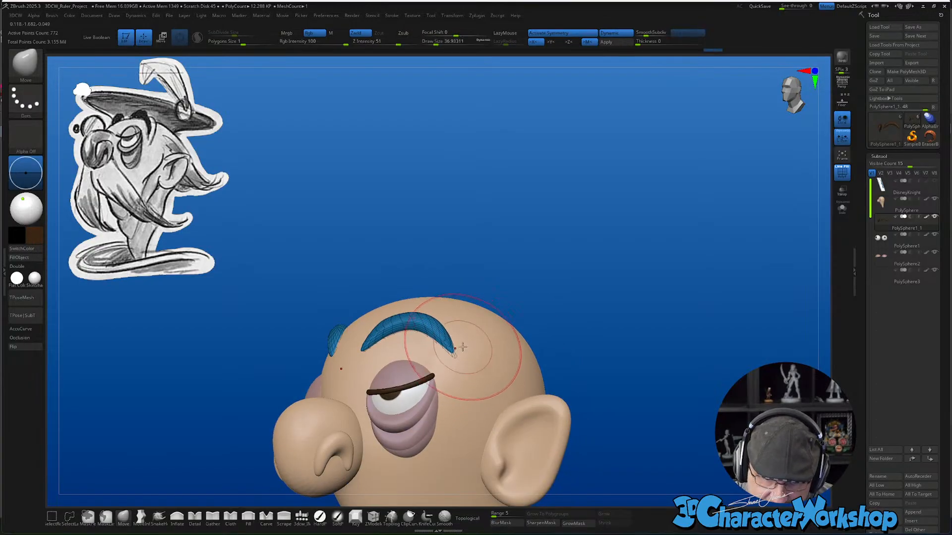
right_drag(465, 363, 499, 338)
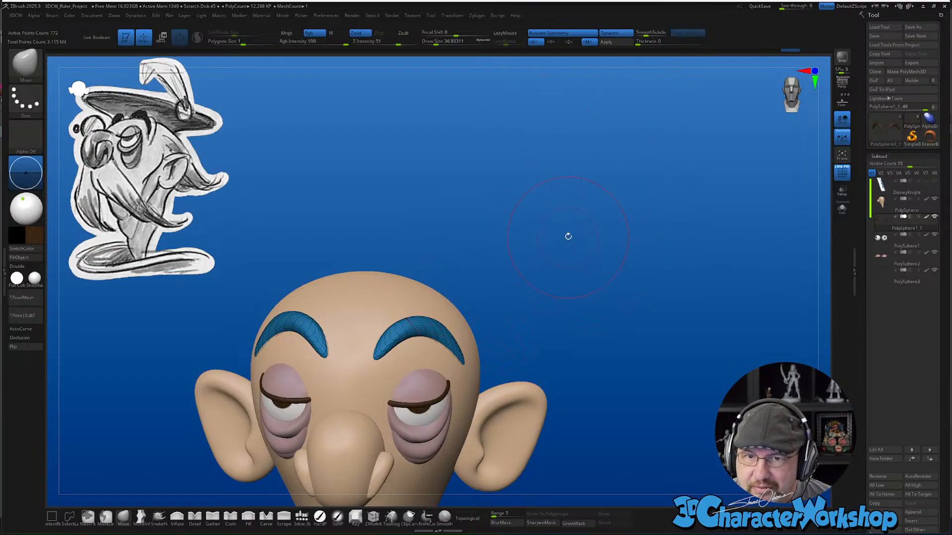
mouse_move(568, 237)
right_down()
mouse_move(555, 243)
mouse_move(565, 283)
mouse_move(585, 223)
mouse_move(618, 228)
mouse_move(608, 229)
right_up()
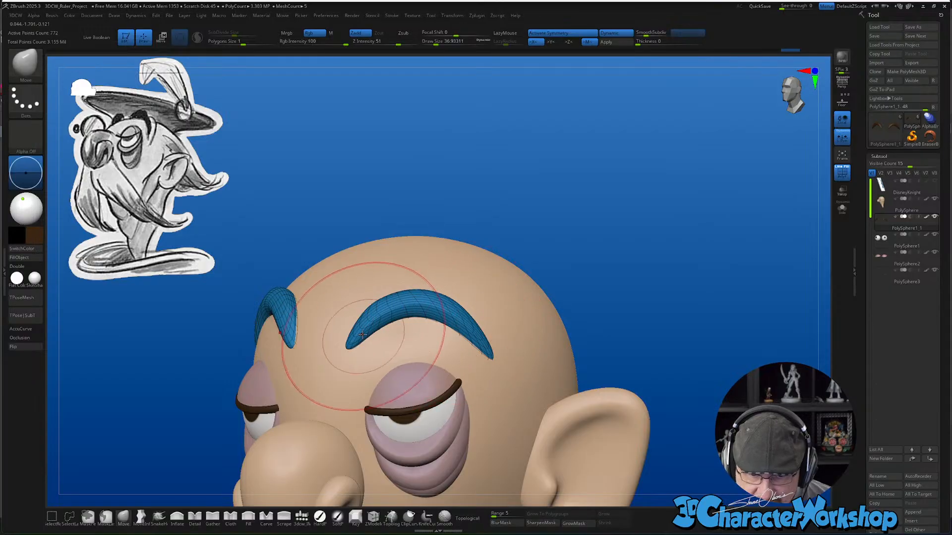
Rebuild the eyebrows' topology with ZRemesher, keeping the polygroups
key(3)
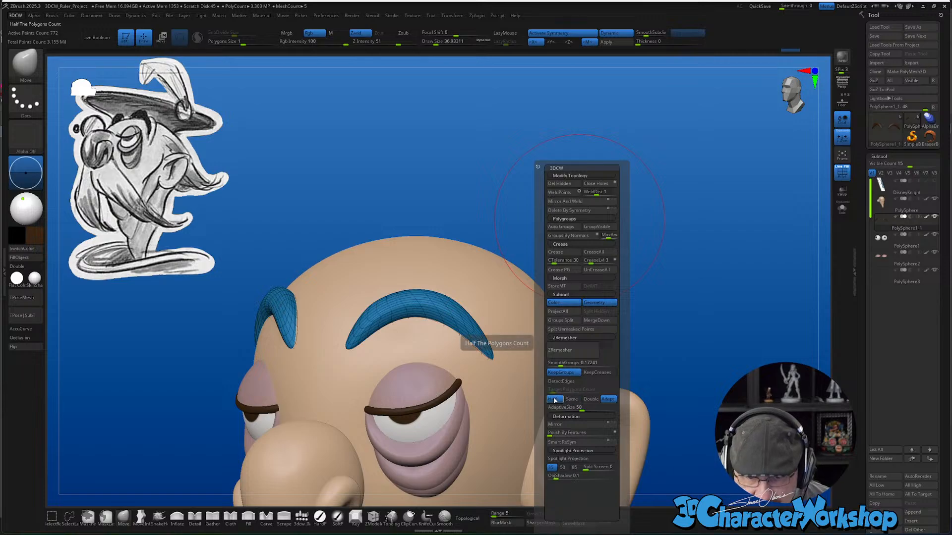
click(568, 350)
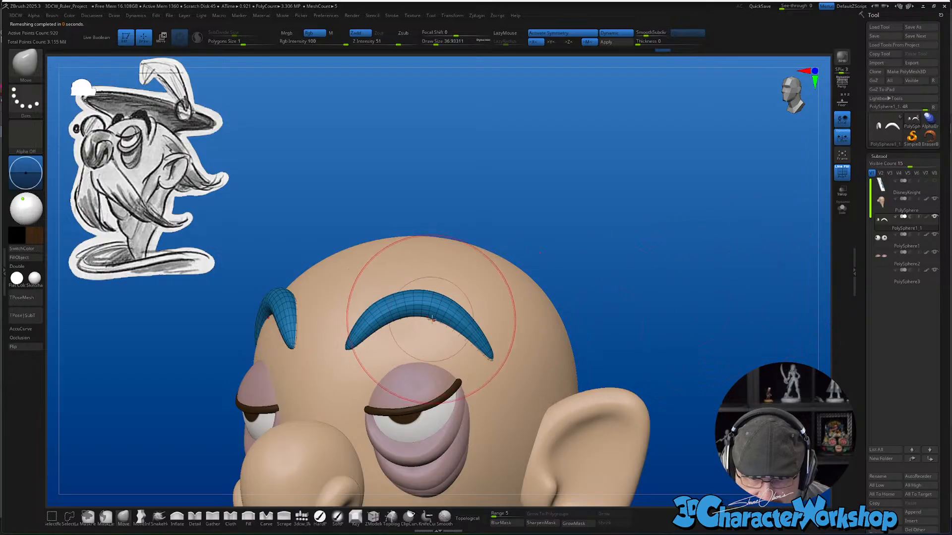
drag(603, 251, 599, 241)
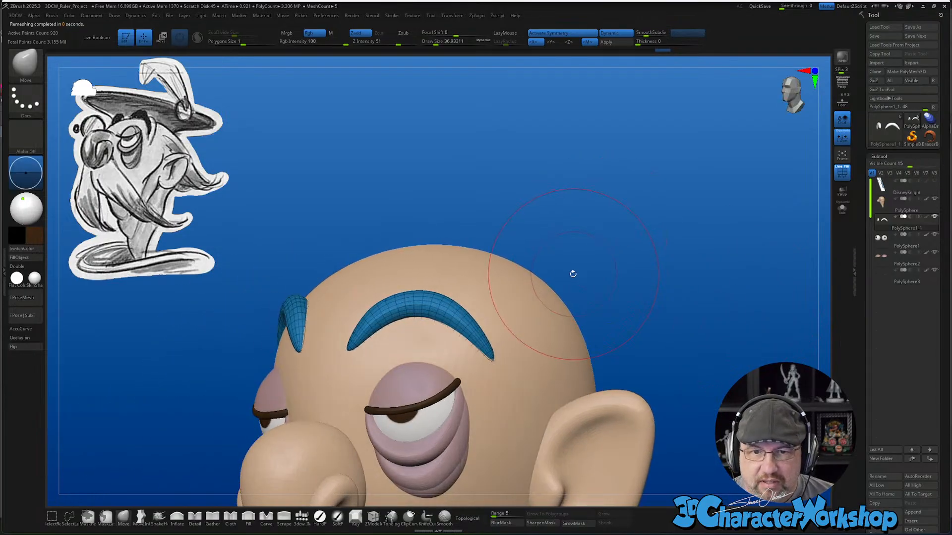
Smooth the top of the remeshed eyebrows' arch and adjust their shape around the forehead
drag(573, 274, 535, 274)
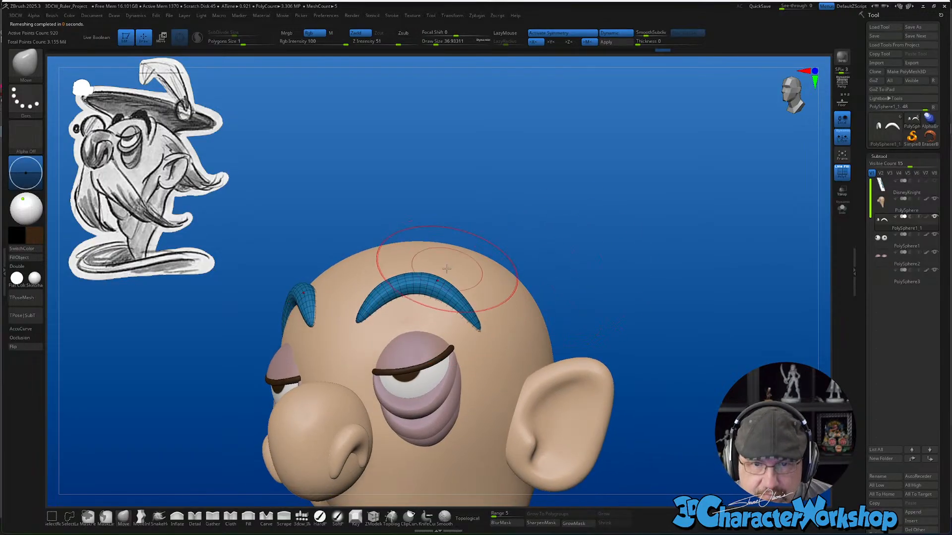
right_drag(446, 268, 461, 273)
mouse_move(418, 283)
shift+mouse_down()
mouse_move(399, 286)
mouse_move(416, 285)
shift+mouse_up()
right_drag(466, 310, 580, 348)
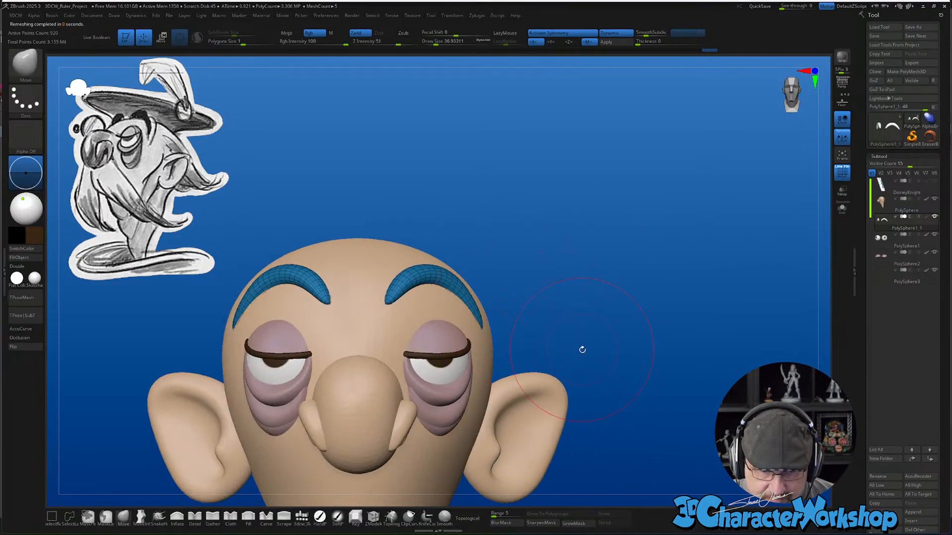
Fill the eyebrow subtool with the dark brown colour and turn off the wireframe display
click(33, 259)
ctrl+right_drag(471, 313, 599, 327)
mouse_move(628, 387)
right_down()
mouse_move(608, 394)
mouse_move(627, 384)
mouse_move(613, 365)
mouse_move(604, 283)
mouse_move(609, 308)
right_up()
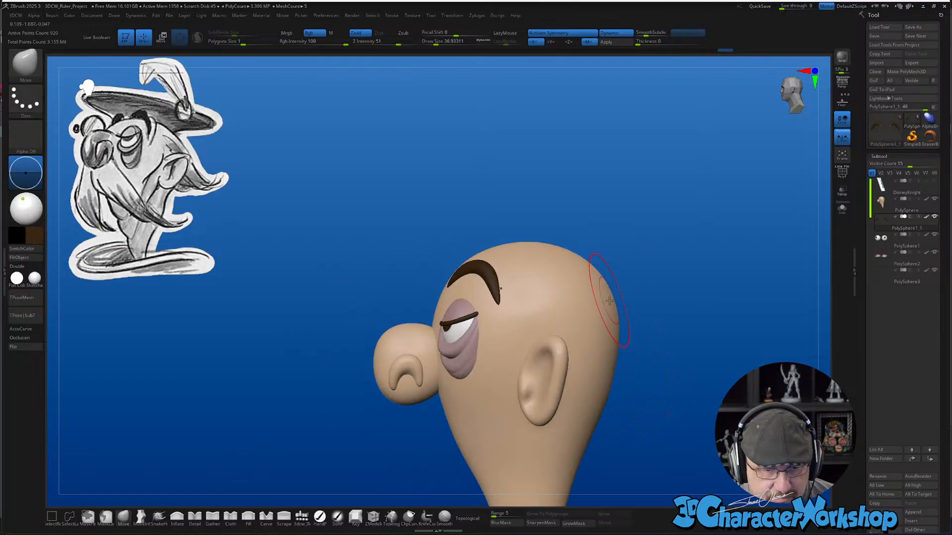
Reduce the brush size to about 18 and mask part of the eyebrows
mouse_move(488, 261)
right_down()
mouse_move(516, 265)
mouse_move(516, 280)
right_up()
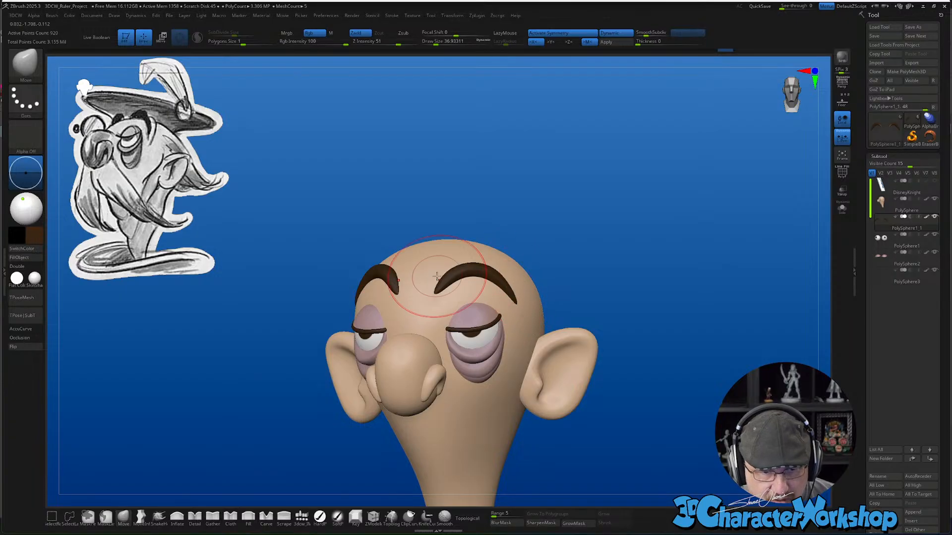
mouse_move(539, 233)
ctrl+right_down()
mouse_move(531, 293)
mouse_move(550, 290)
ctrl+right_up()
key(s)
drag(570, 290, 566, 289)
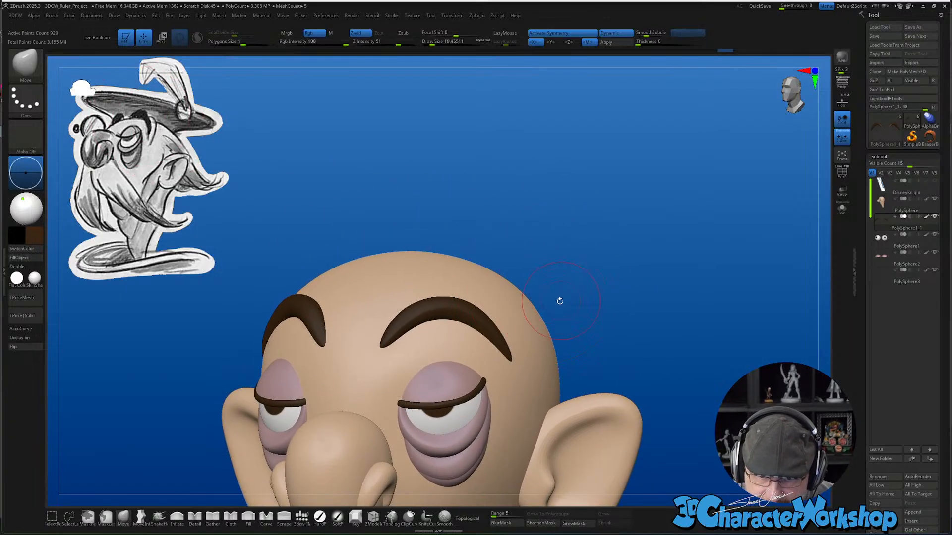
right_drag(570, 308, 577, 311)
alt+right_drag(590, 342, 596, 310)
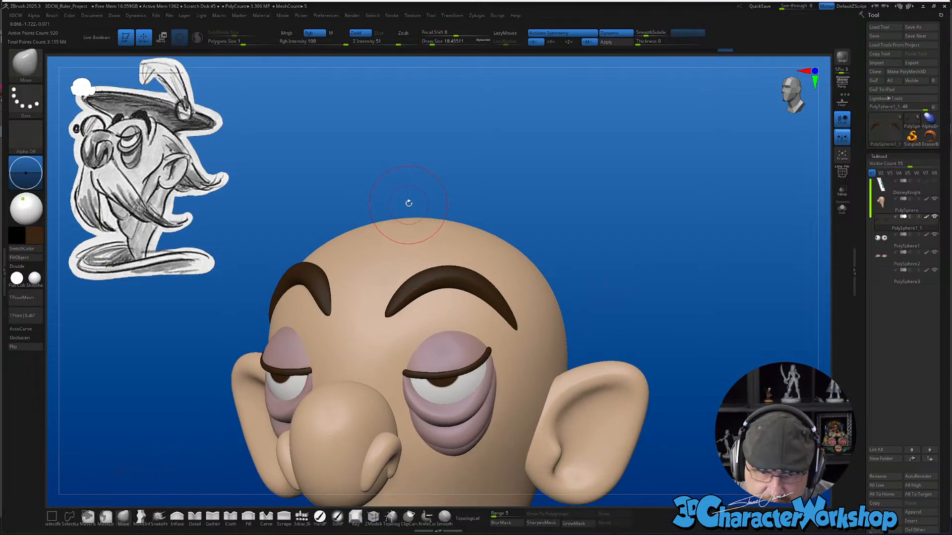
key(ctrl)
mouse_move(343, 252)
ctrl+mouse_down()
mouse_move(392, 288)
mouse_move(474, 283)
mouse_move(555, 324)
mouse_move(355, 366)
mouse_move(371, 177)
ctrl+mouse_up()
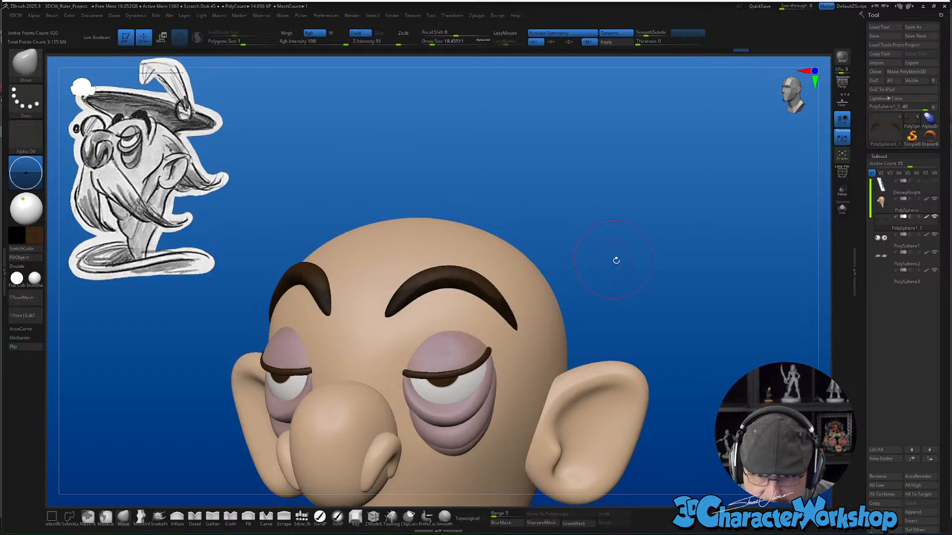
drag(617, 261, 598, 307)
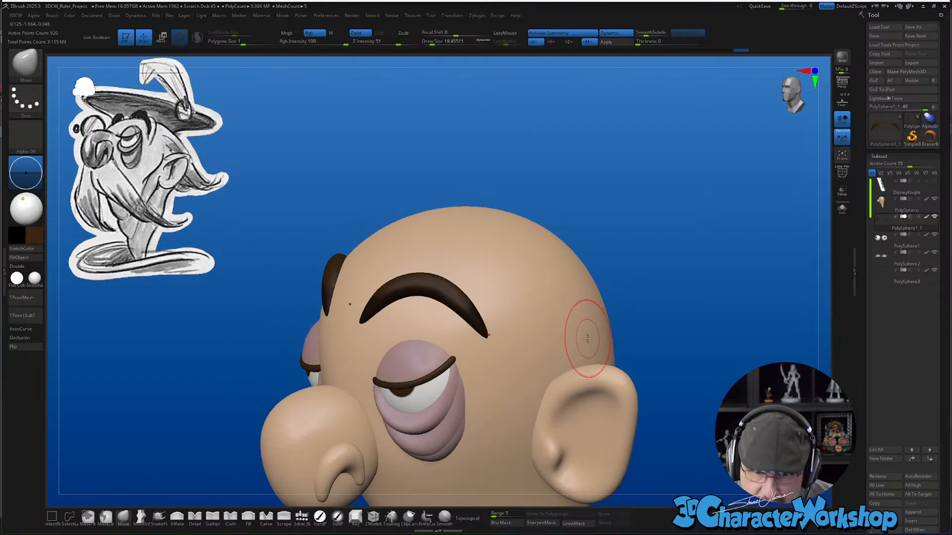
Pull the eyebrows' arch upward with the Move brush at a size of about 29 and smooth the thickened shape
key(w)
click(124, 518)
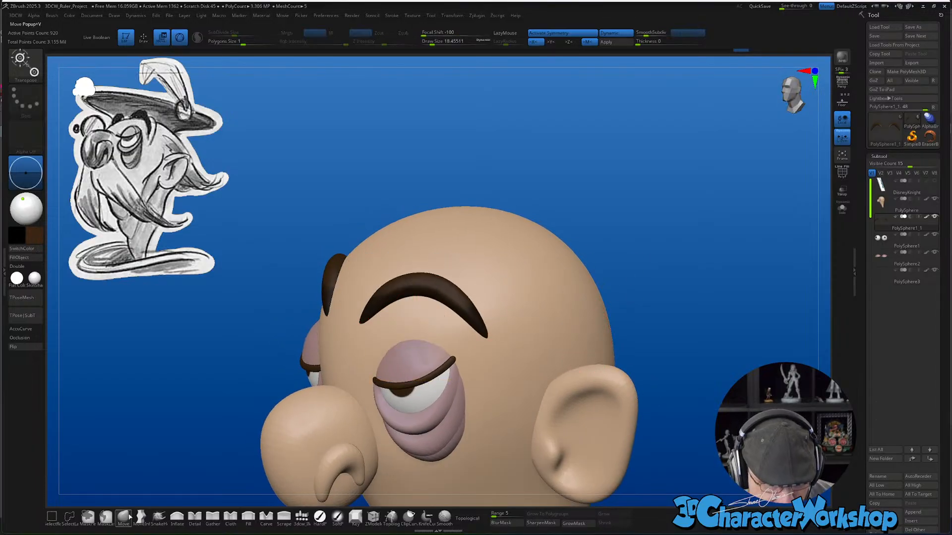
mouse_move(471, 303)
ctrl+right_down()
mouse_move(474, 283)
mouse_move(503, 285)
ctrl+right_up()
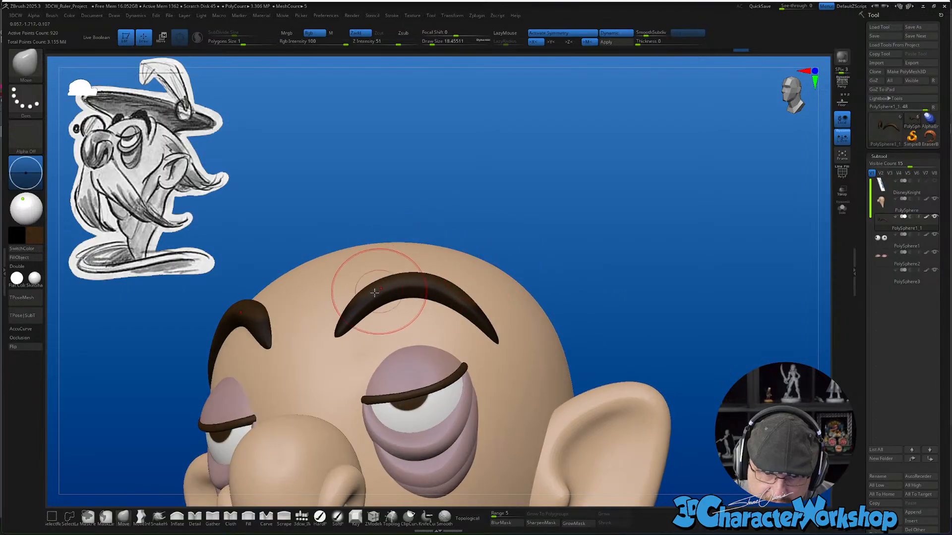
key(bracketright)
right_drag(419, 270, 416, 258)
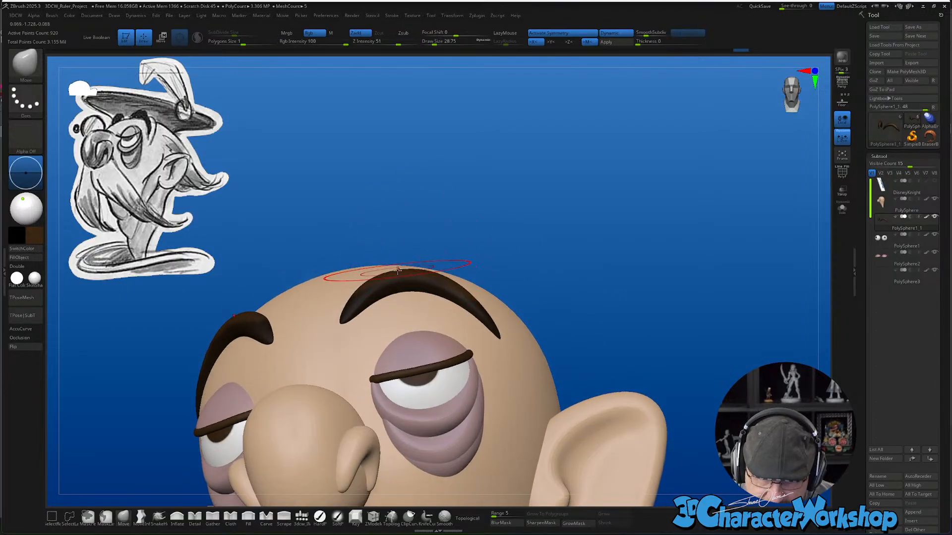
mouse_move(398, 271)
mouse_down()
mouse_move(400, 258)
mouse_move(448, 270)
mouse_up()
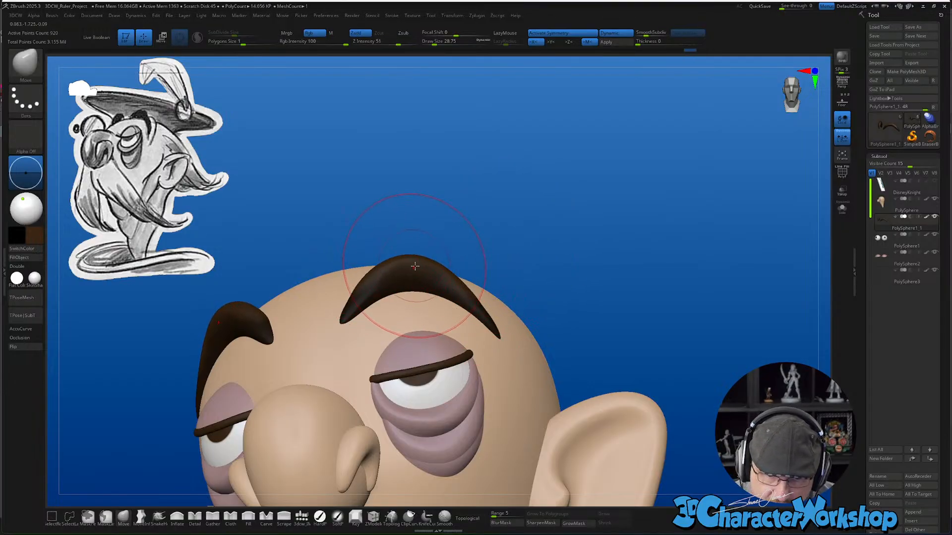
mouse_move(569, 238)
right_down()
mouse_move(525, 282)
mouse_move(578, 257)
right_up()
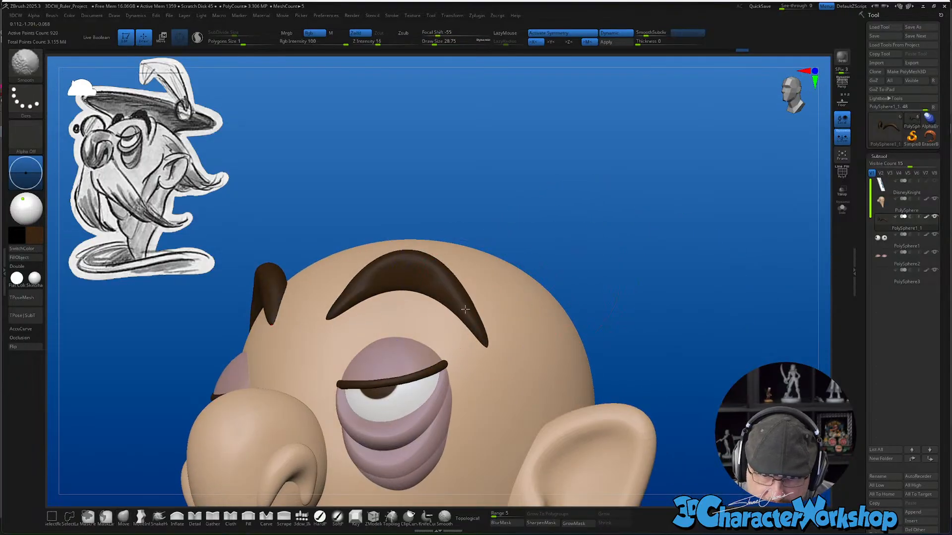
drag(560, 278, 610, 281)
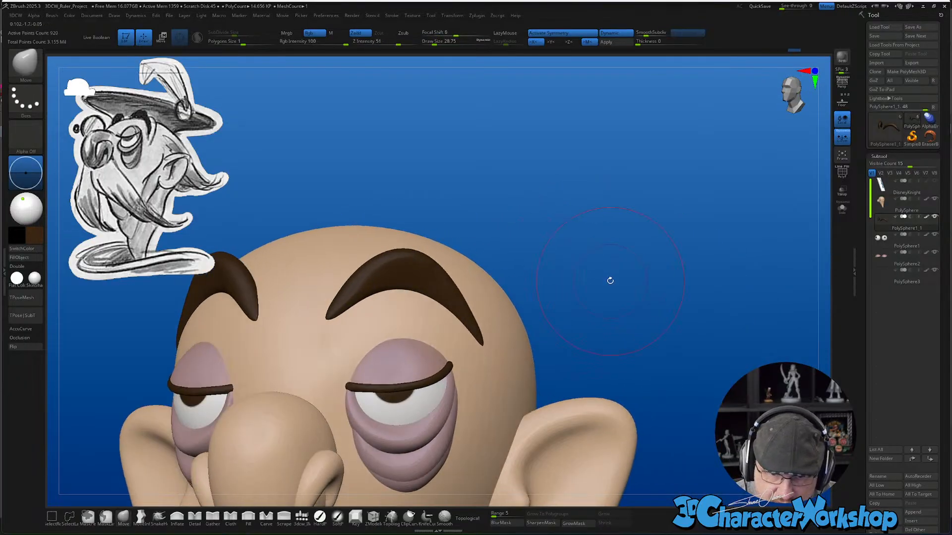
mouse_move(559, 300)
shift+mouse_down()
mouse_move(573, 305)
mouse_move(559, 315)
mouse_move(569, 319)
mouse_move(567, 336)
mouse_move(569, 308)
mouse_move(605, 350)
mouse_move(606, 337)
mouse_move(595, 366)
mouse_move(614, 369)
mouse_move(604, 366)
shift+mouse_up()
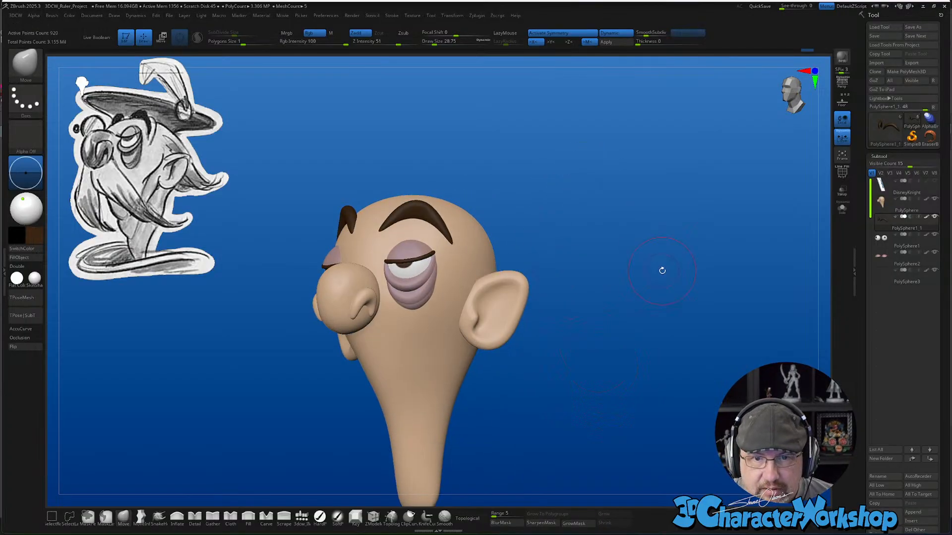
Insert a mirrored pair of white Appendage primitives beneath the nose as the base of the moustache
drag(661, 270, 652, 236)
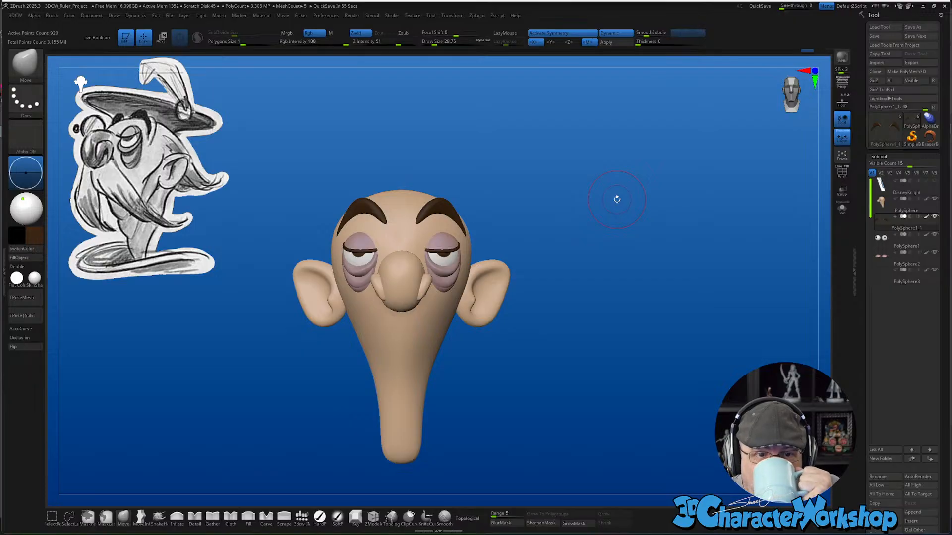
drag(621, 260, 642, 259)
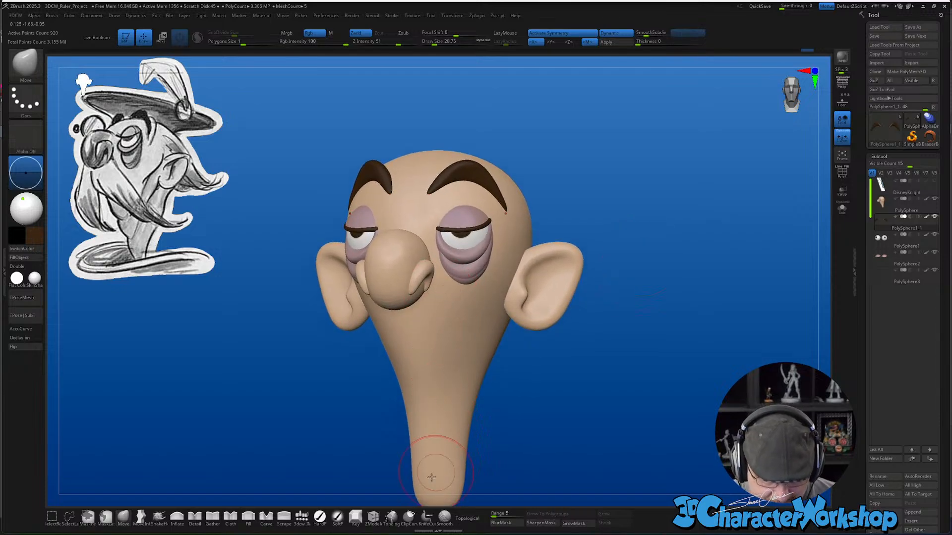
click(301, 517)
click(290, 60)
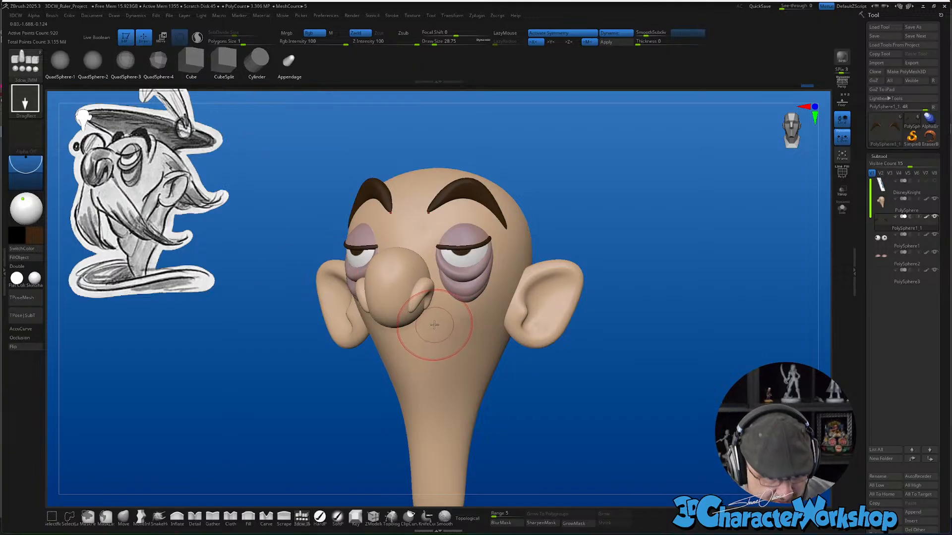
right_drag(435, 336, 447, 322)
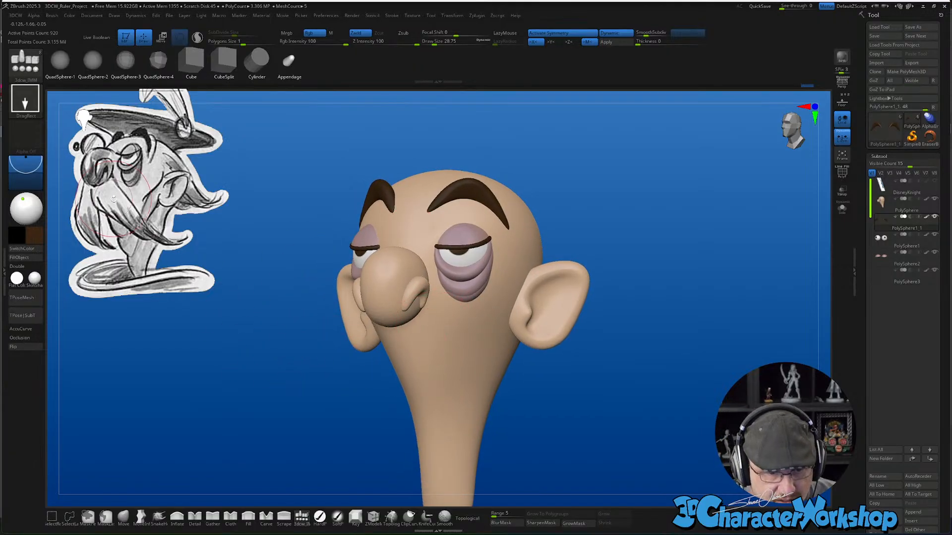
click(37, 236)
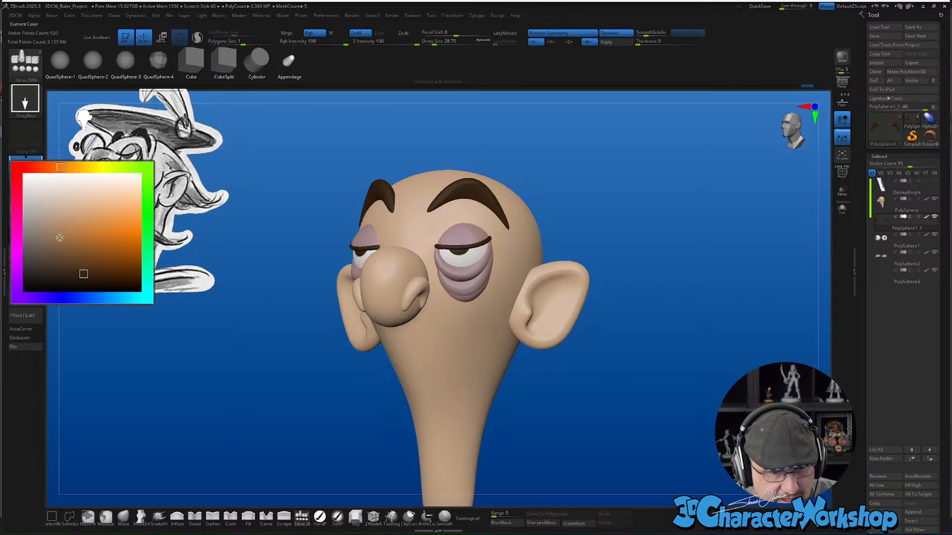
key(c)
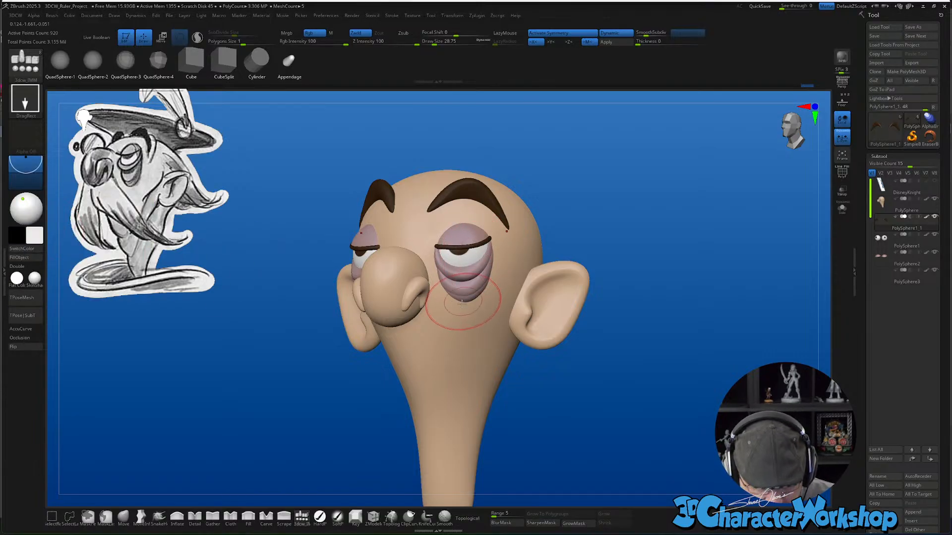
right_drag(450, 297, 455, 319)
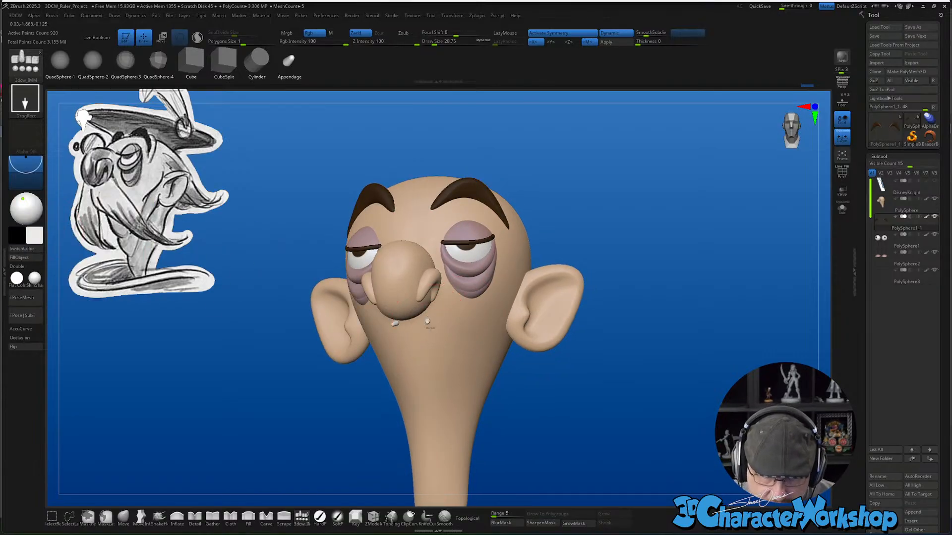
drag(429, 327, 444, 385)
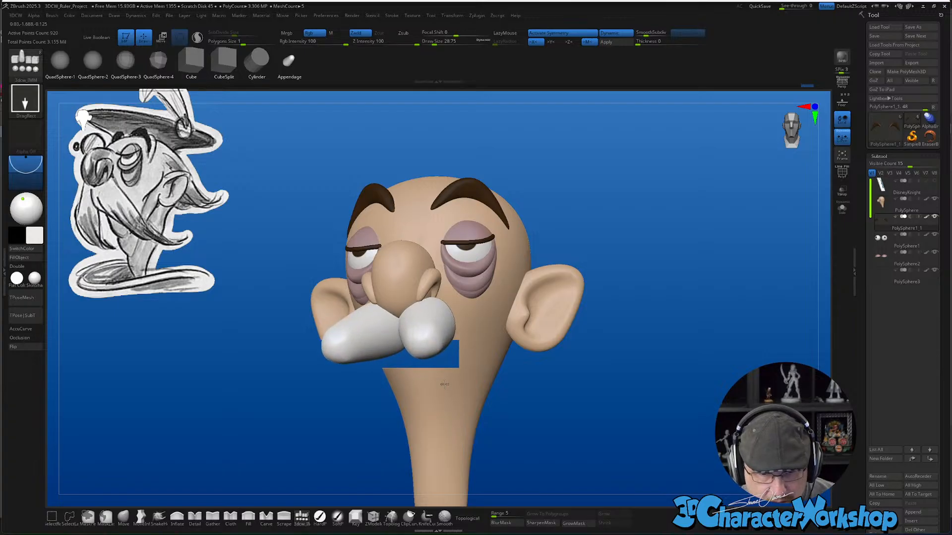
Rotate and position the two moustache halves so they slant downward and outward from under the nose
right_drag(446, 387, 569, 435)
key(w)
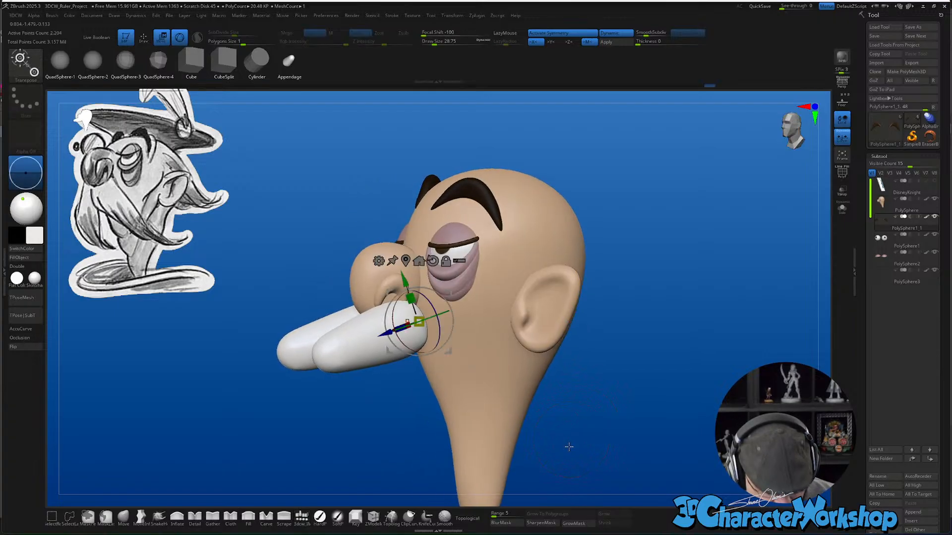
drag(388, 306, 404, 350)
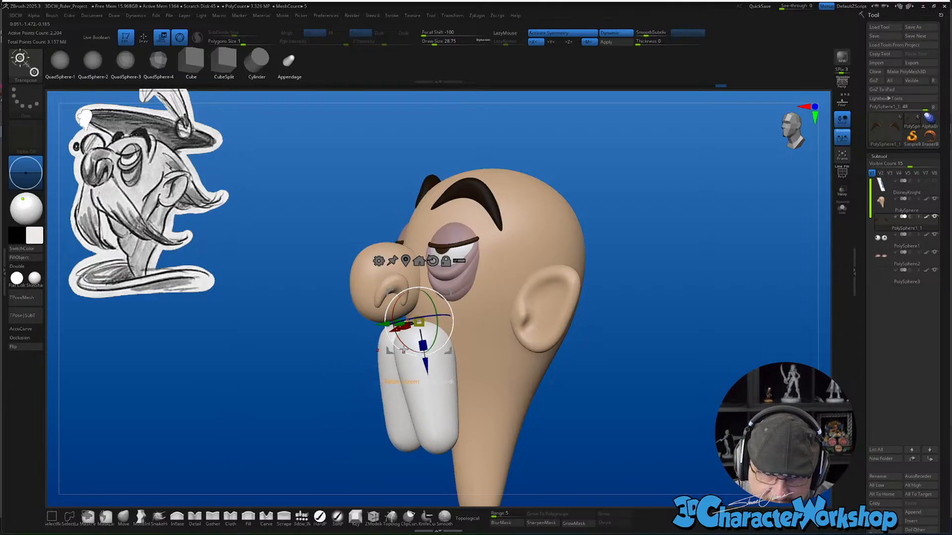
right_drag(471, 372, 523, 361)
drag(467, 305, 466, 280)
mouse_move(603, 406)
right_down()
mouse_move(559, 412)
mouse_move(585, 421)
mouse_move(655, 406)
mouse_move(616, 418)
mouse_move(616, 397)
right_up()
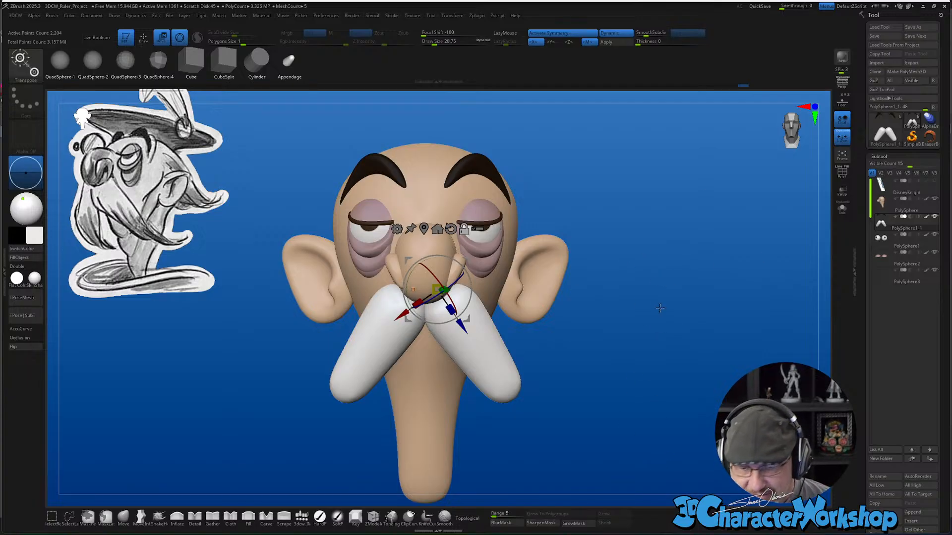
mouse_move(661, 308)
mouse_down()
mouse_move(650, 314)
mouse_move(651, 345)
mouse_move(668, 314)
mouse_up()
drag(672, 263, 673, 268)
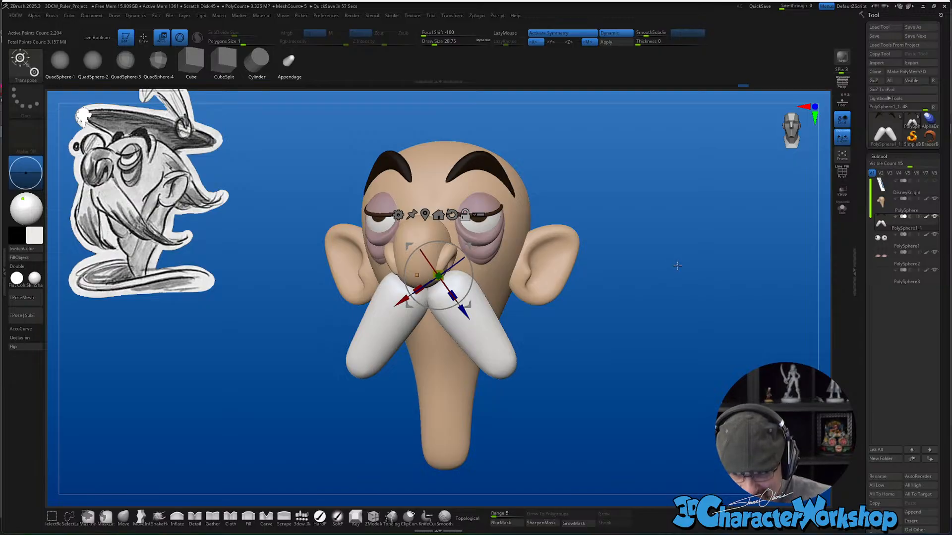
Return to Draw mode and set up the Move brush with a size of about 39 and the Topological option enabled
key(q)
mouse_move(553, 398)
mouse_down()
mouse_move(569, 395)
mouse_move(550, 381)
mouse_up()
key(s)
drag(454, 309, 459, 308)
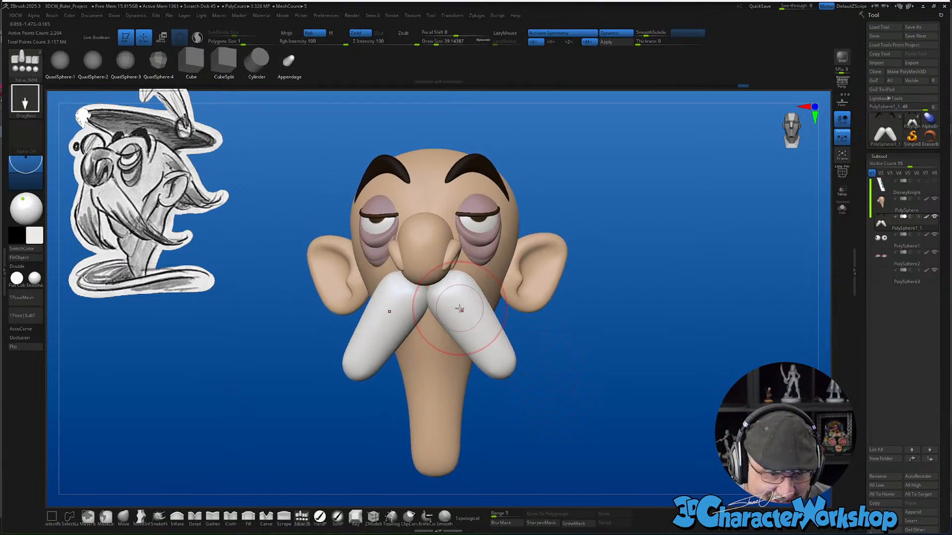
mouse_move(459, 303)
right_down()
mouse_move(466, 296)
mouse_move(392, 303)
right_up()
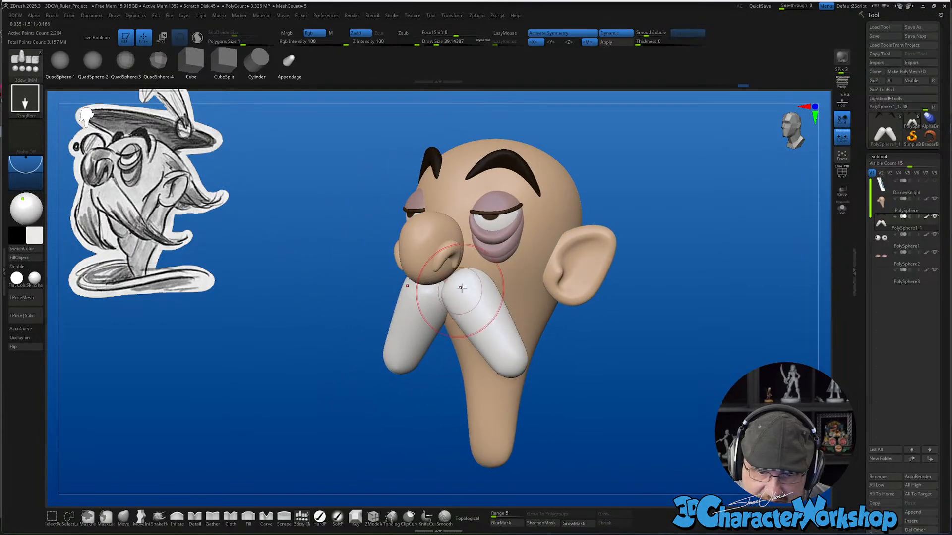
click(124, 517)
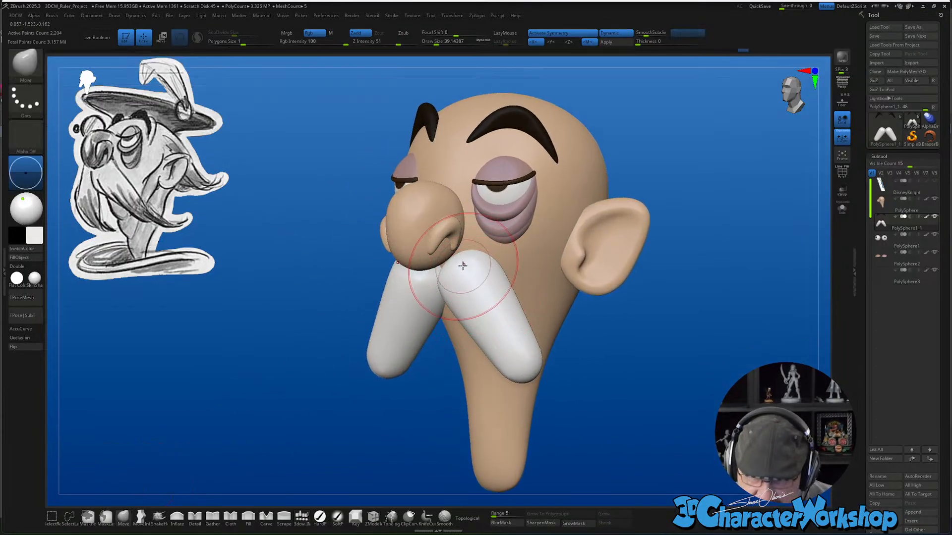
right_drag(463, 266, 467, 255)
click(471, 518)
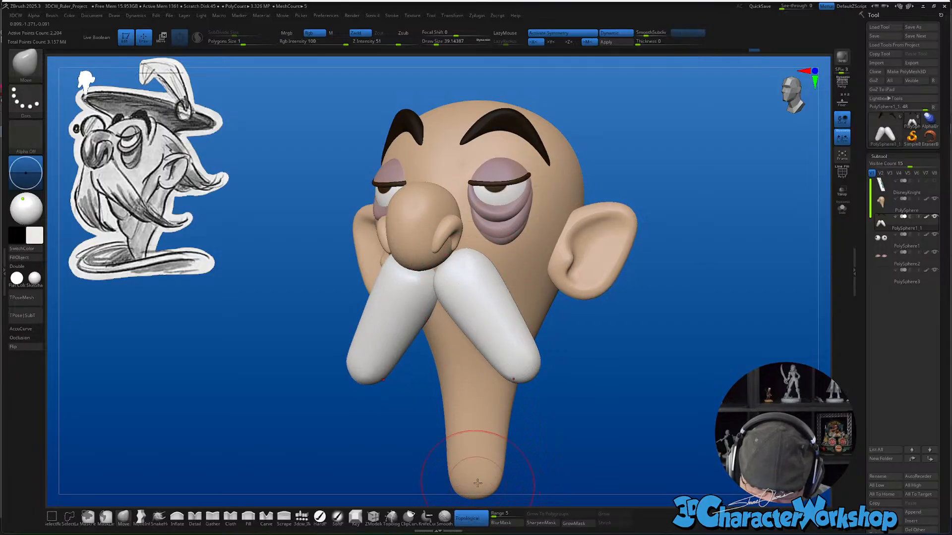
Nudge the upper ends of the moustache up beneath the nostrils and show the polygroup wireframe
key(shift+f)
key(shift+f)
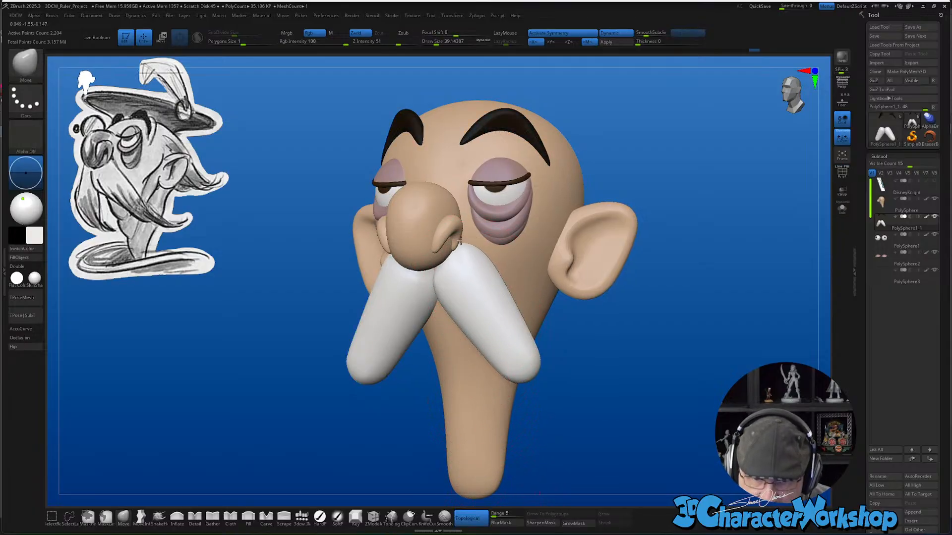
right_drag(465, 303, 520, 339)
key(shift+f)
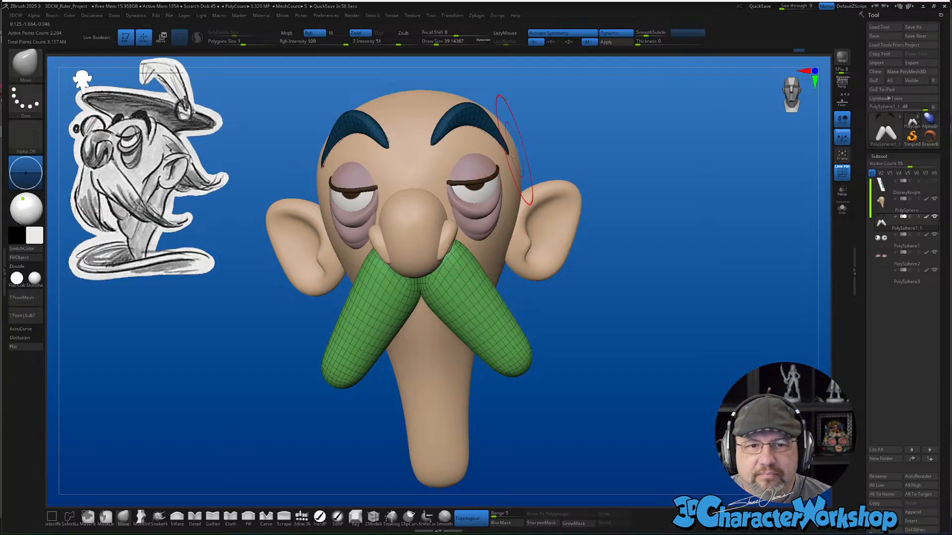
mouse_move(644, 316)
mouse_down()
mouse_move(642, 308)
mouse_move(557, 300)
mouse_up()
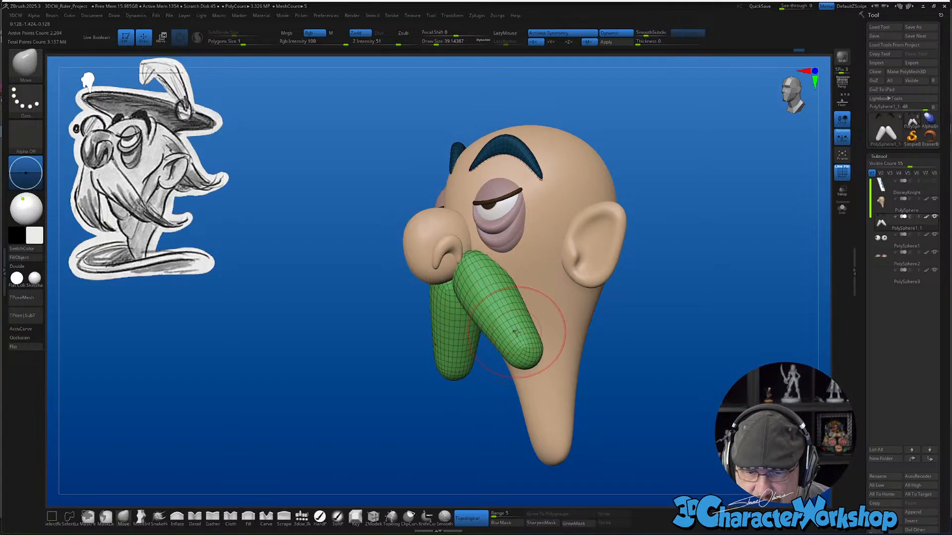
drag(665, 365, 639, 366)
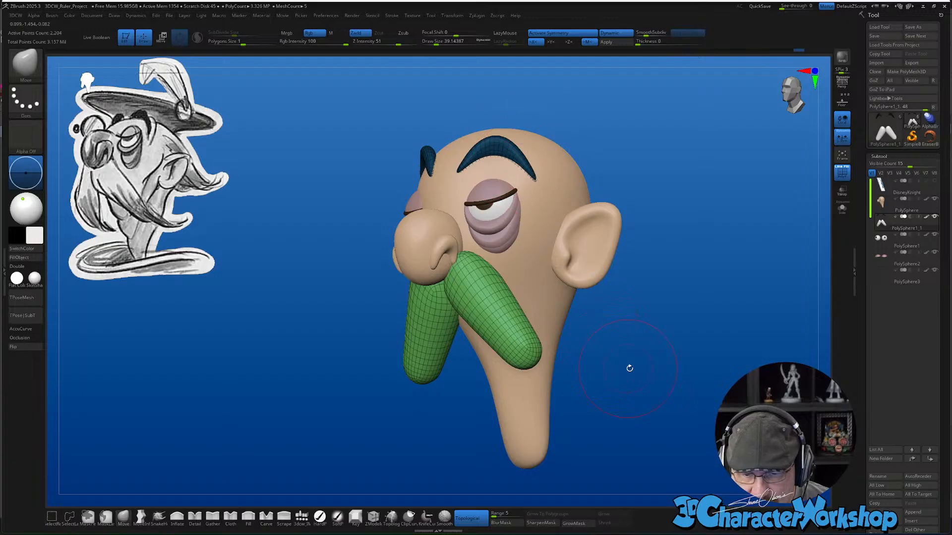
mouse_move(629, 370)
mouse_down()
mouse_move(652, 365)
mouse_move(525, 312)
mouse_move(580, 334)
mouse_up()
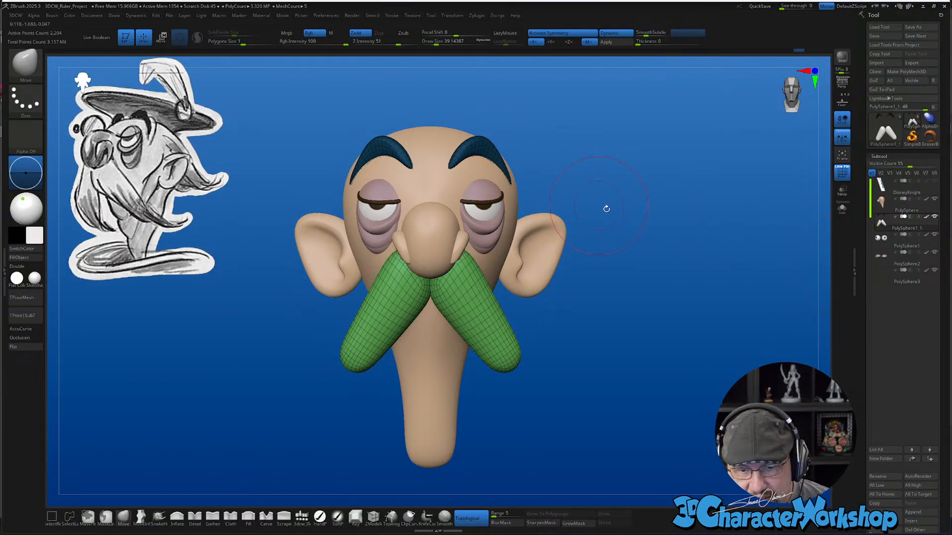
mouse_move(605, 206)
mouse_down()
mouse_move(611, 232)
mouse_move(644, 200)
mouse_up()
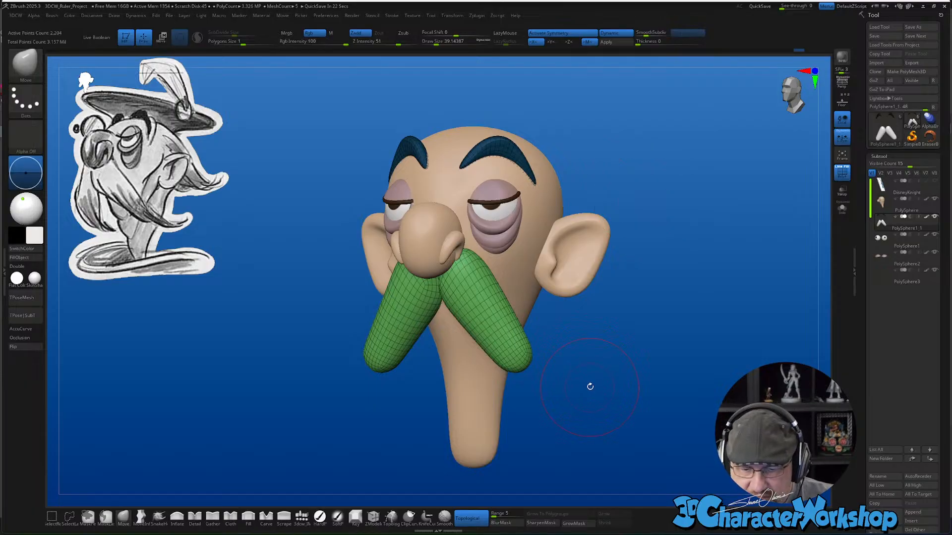
drag(594, 414, 578, 415)
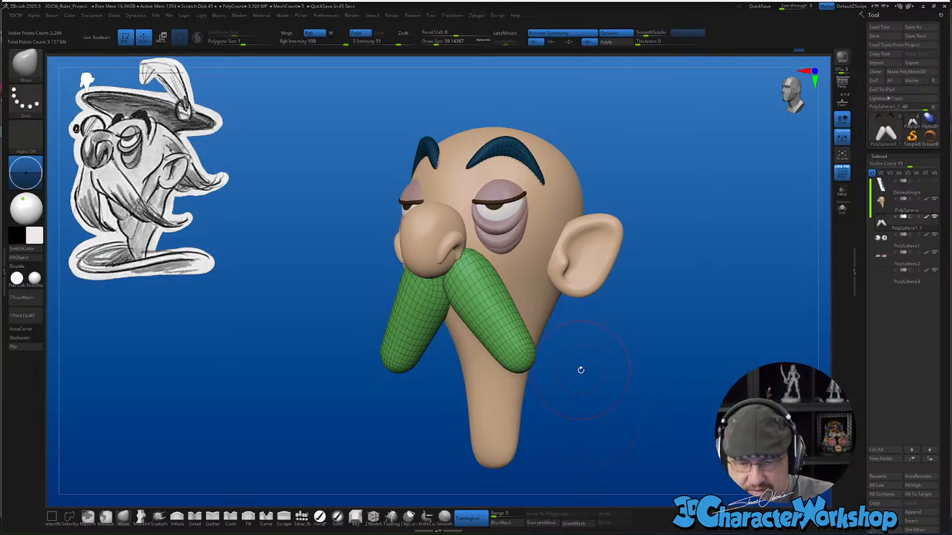
Scale the two moustache halves thinner from front to back and check their shape from the side and front
drag(580, 388, 568, 403)
key(w)
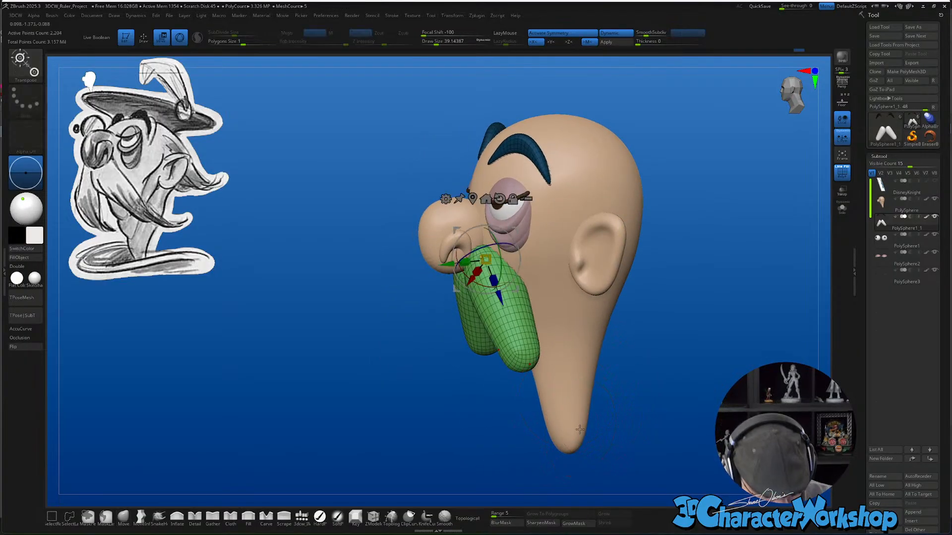
drag(613, 374, 565, 386)
drag(465, 266, 475, 263)
drag(485, 404, 596, 361)
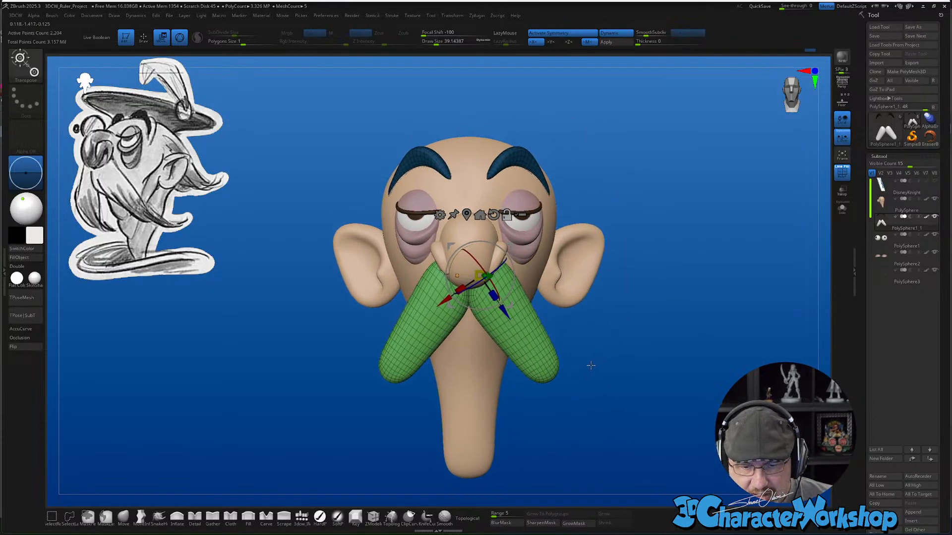
drag(590, 365, 590, 376)
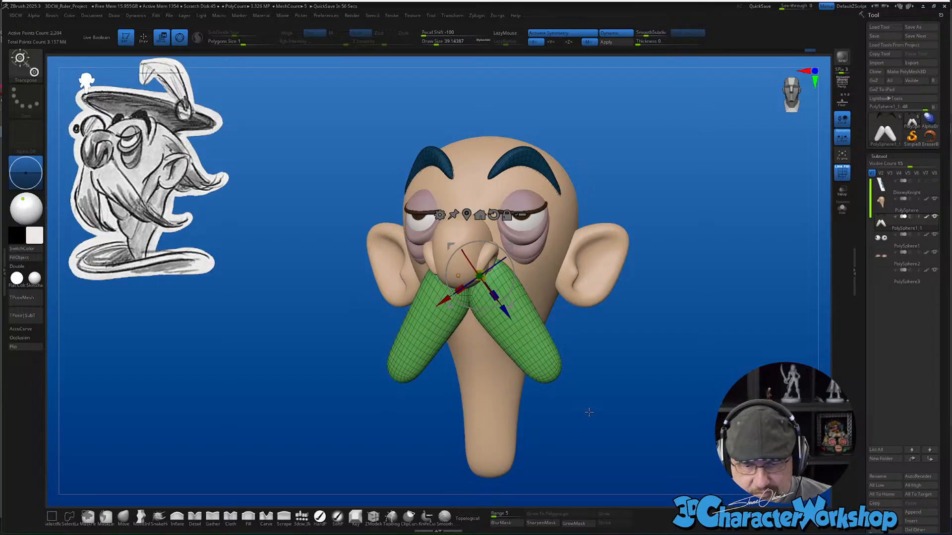
Flatten the moustache halves further along their depth axis and return to Draw mode
mouse_move(569, 342)
mouse_down()
mouse_move(569, 358)
mouse_move(556, 362)
mouse_move(564, 354)
mouse_move(506, 360)
mouse_up()
key(q)
key(w)
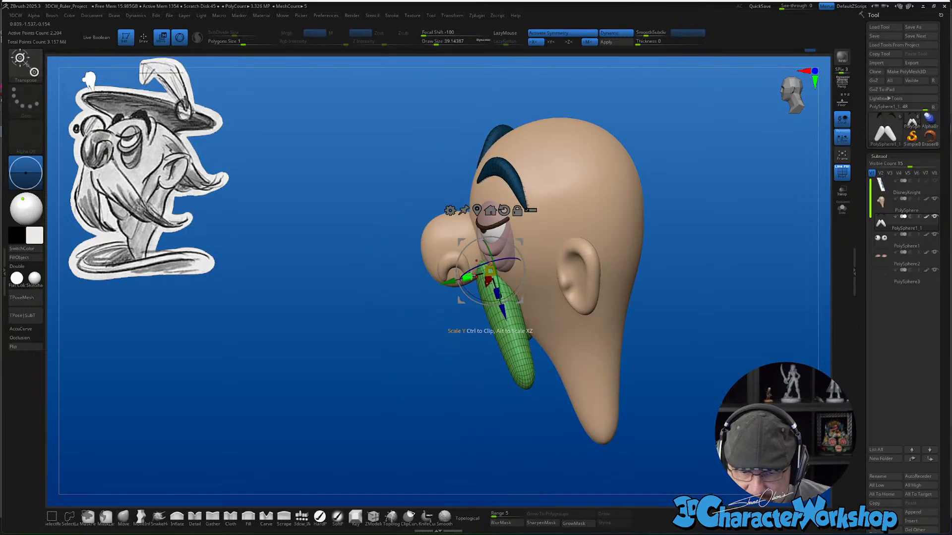
drag(466, 277, 473, 275)
drag(477, 376, 545, 391)
mouse_move(606, 386)
alt+mouse_down()
mouse_move(575, 393)
mouse_move(604, 399)
alt+mouse_up()
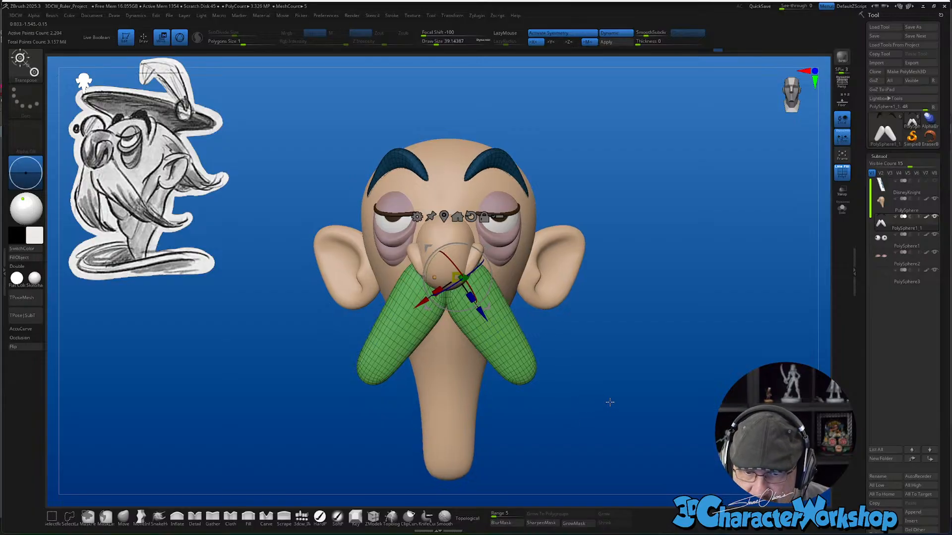
key(q)
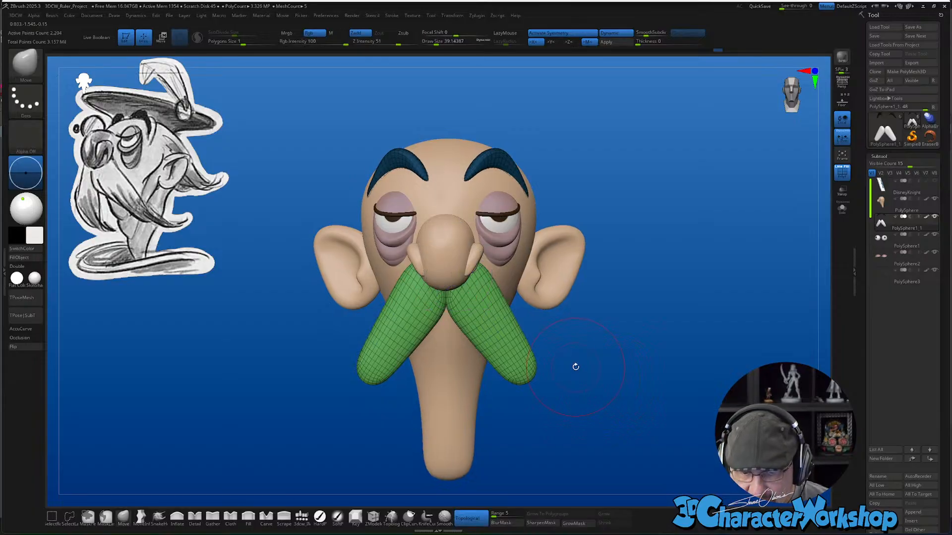
Set the brush size to about 74, face the head frontally and bring back the transform gizmo on the moustache
key(s)
mouse_move(576, 366)
mouse_down()
mouse_move(603, 372)
mouse_move(578, 381)
mouse_up()
key(s)
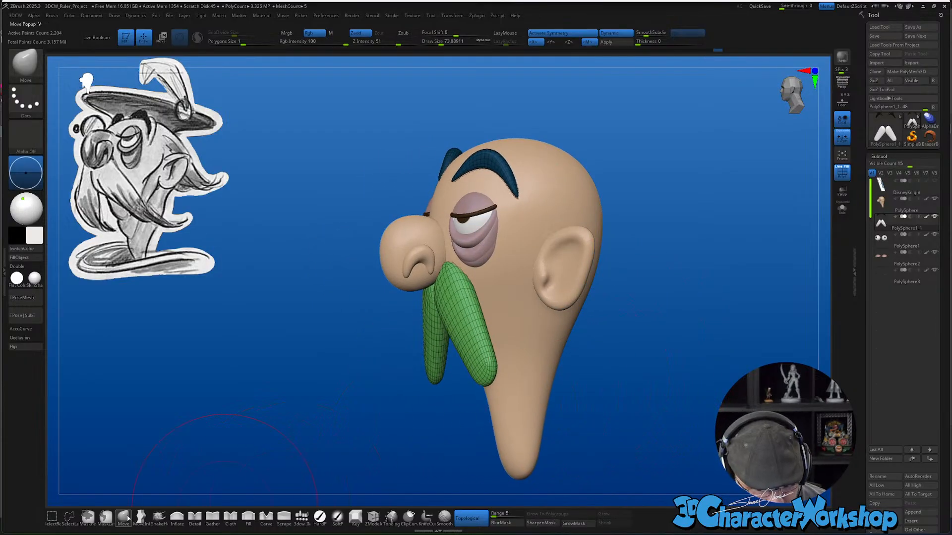
shift+drag(374, 399, 410, 396)
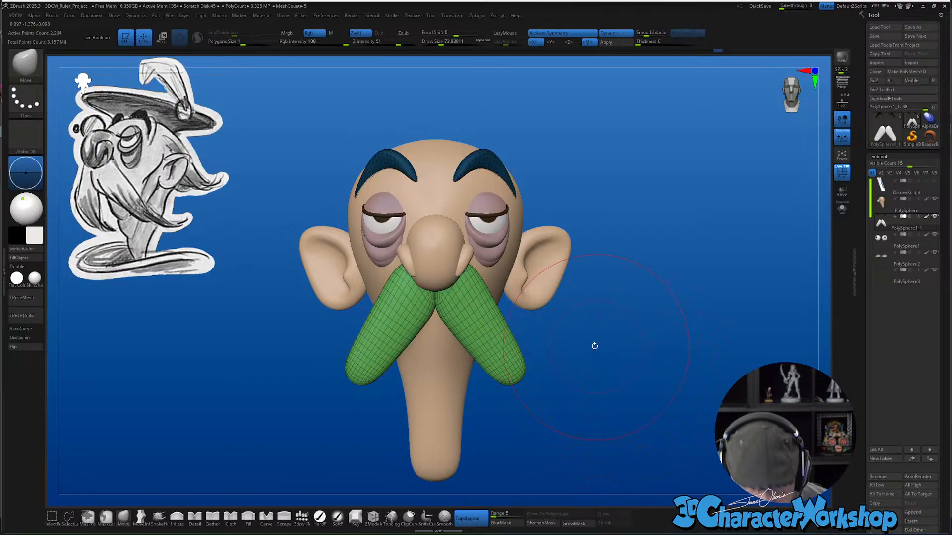
key(w)
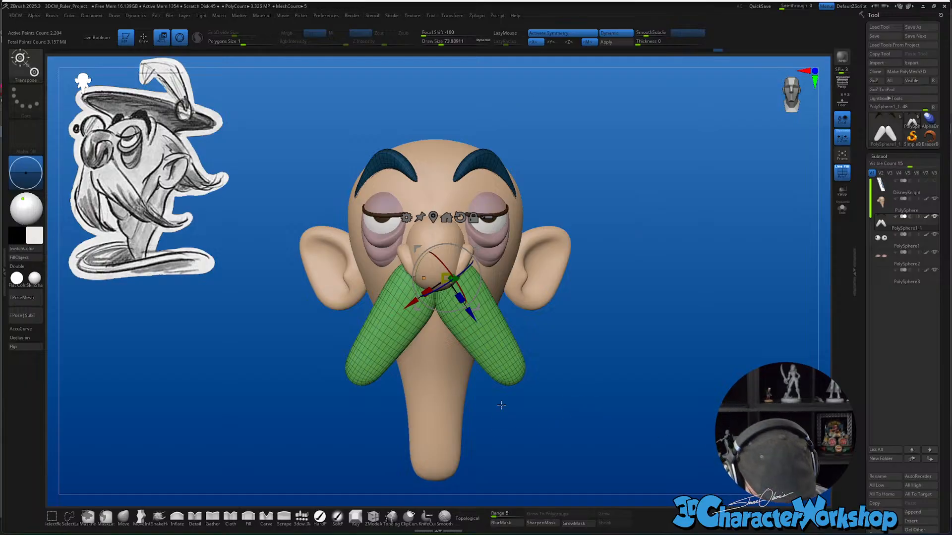
mouse_move(596, 365)
mouse_down()
mouse_move(606, 359)
mouse_move(569, 357)
mouse_move(596, 356)
mouse_up()
alt+drag(267, 452, 270, 448)
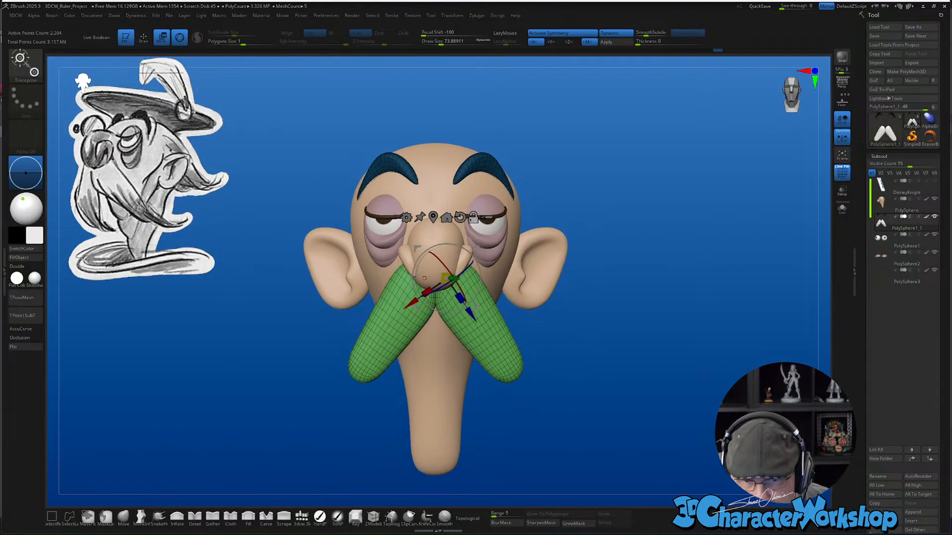
Look through the Twitch folder and Local Disk (D:) for saved tools and bring the LionO figure into the scene
click(889, 30)
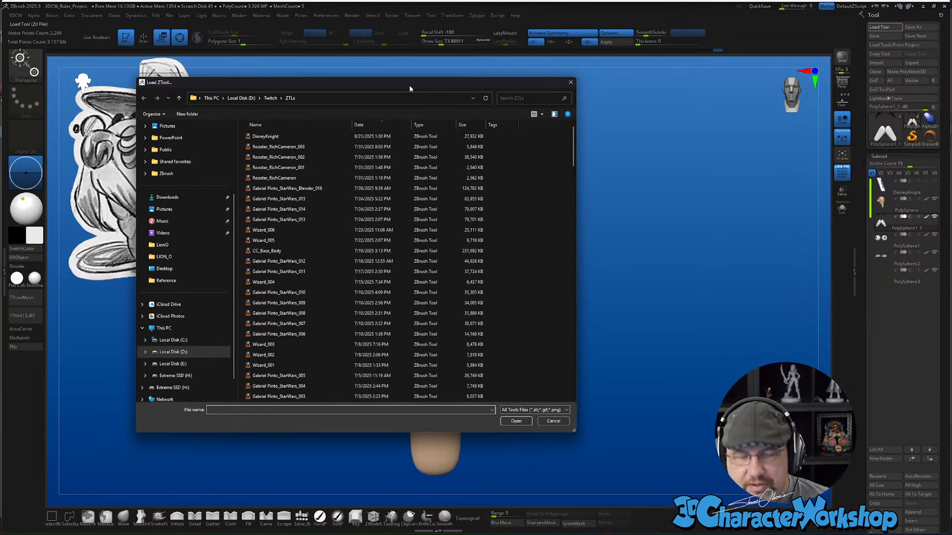
drag(409, 85, 421, 85)
click(283, 98)
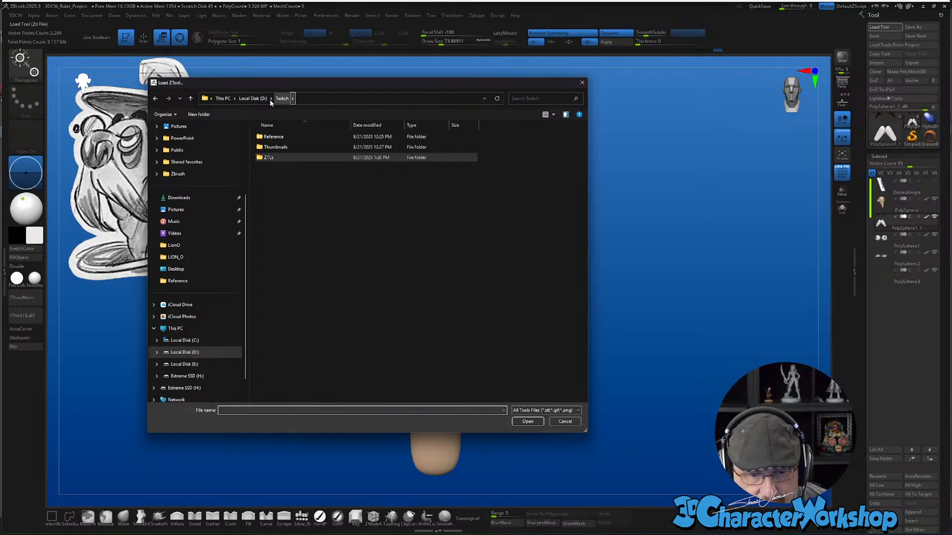
click(253, 99)
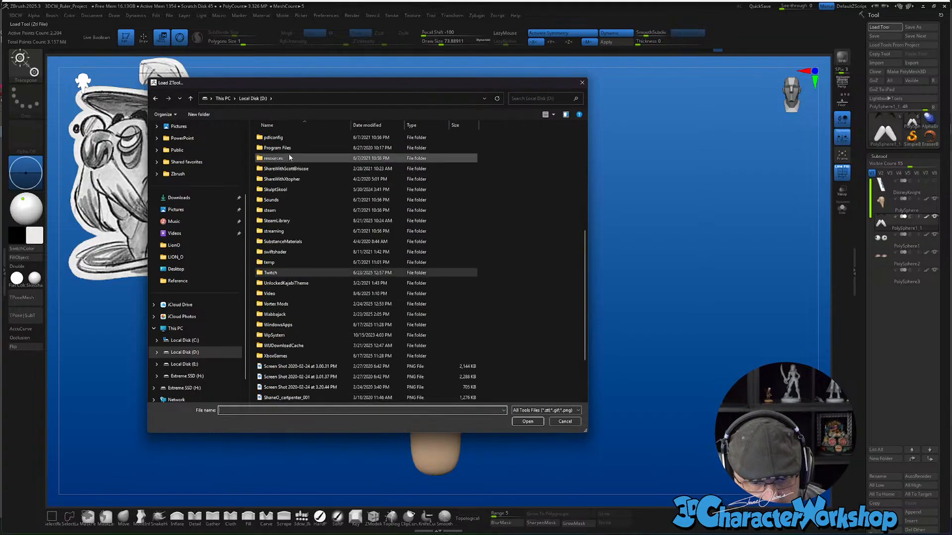
scroll(300, 218, up, 4)
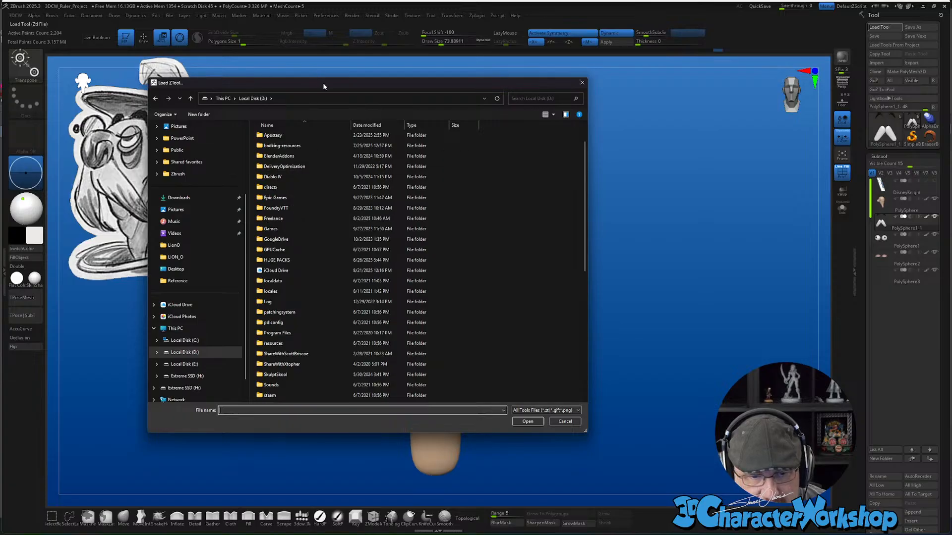
key(Escape)
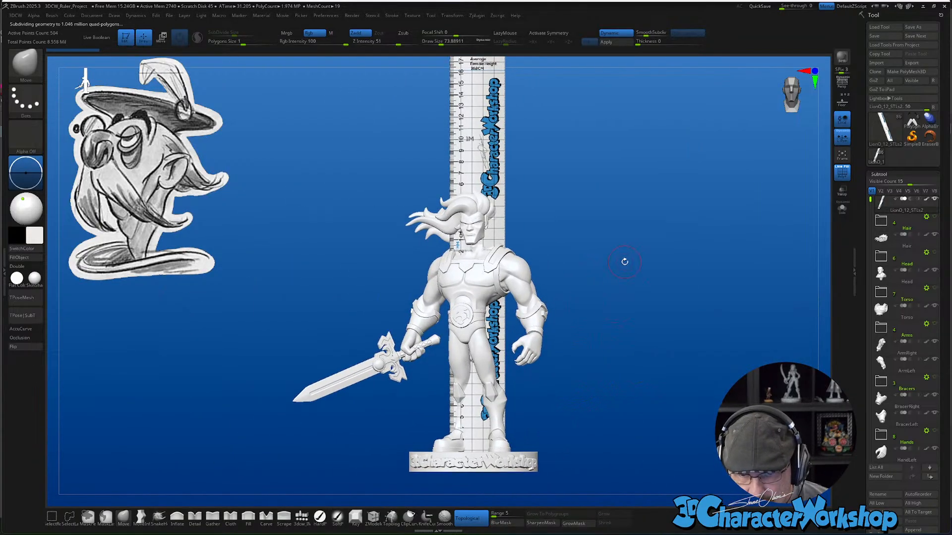
Select the figure's Hair subtool and show the figure without the ruler and polygroup wireframe
mouse_move(624, 262)
mouse_down()
mouse_move(587, 259)
mouse_move(624, 262)
mouse_up()
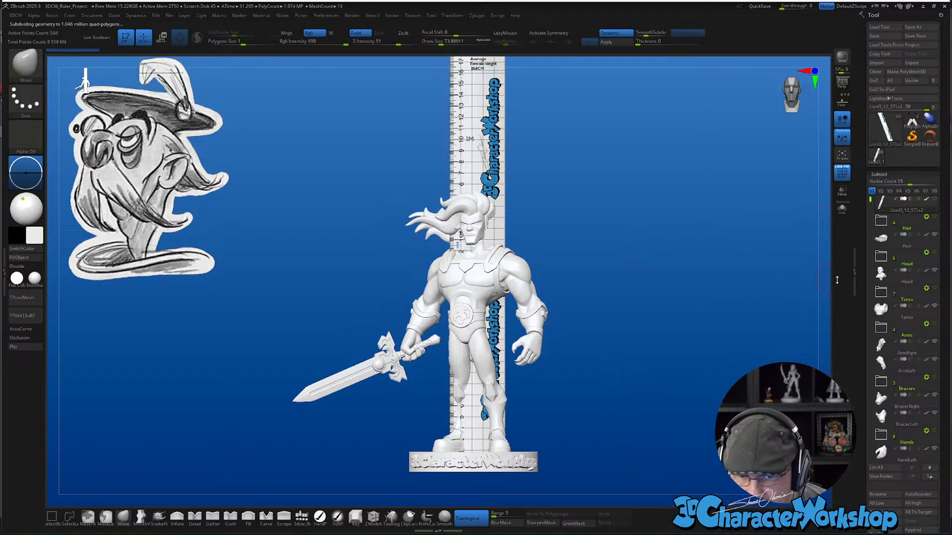
click(880, 244)
ctrl+right_drag(643, 210, 646, 213)
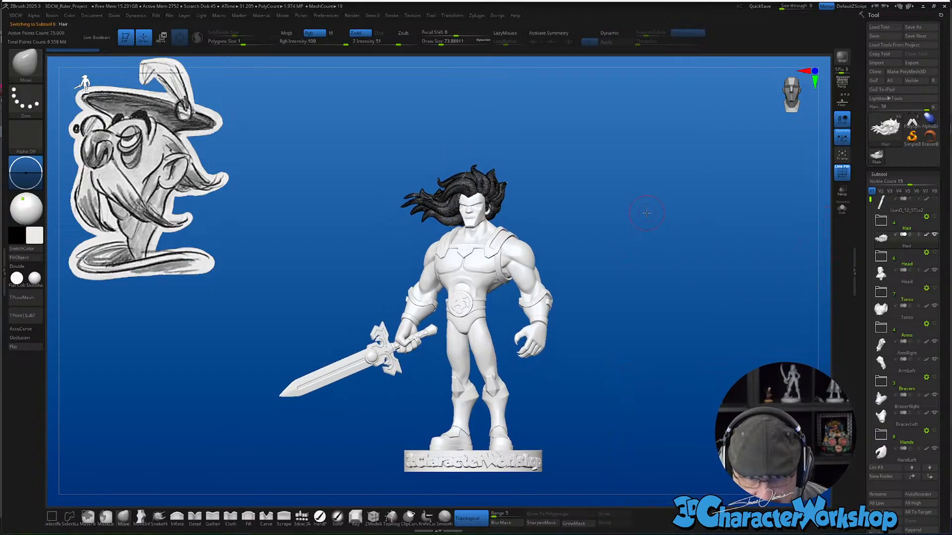
drag(647, 213, 587, 355)
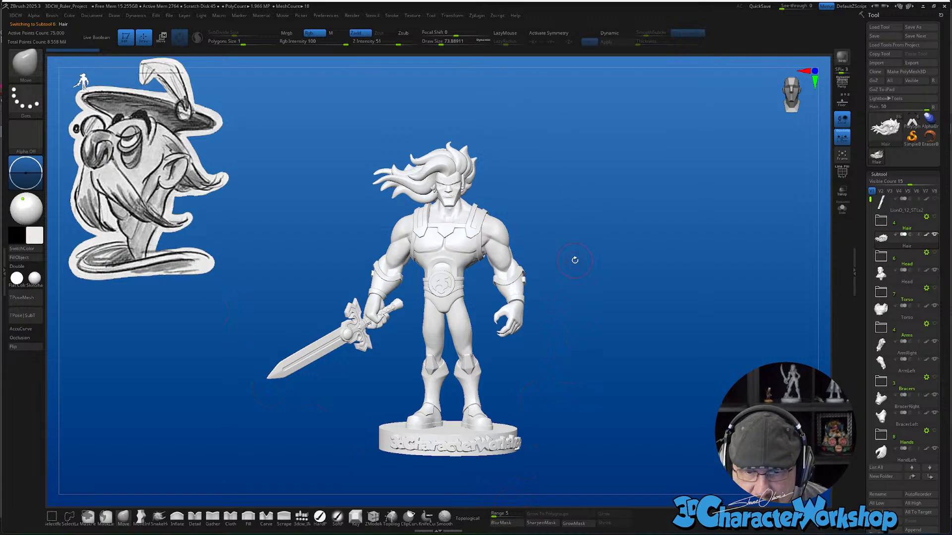
drag(574, 260, 572, 265)
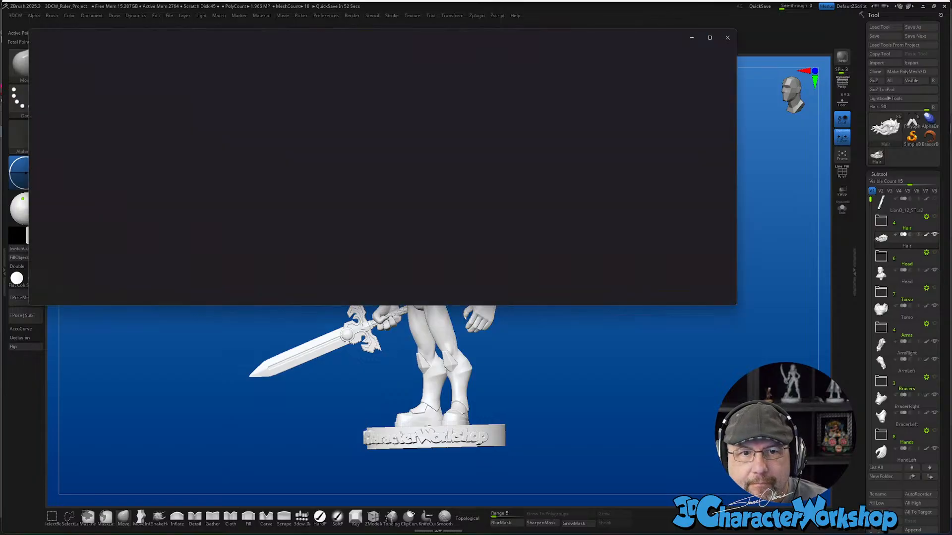
Switch to the photo viewer, maximise LionO.png and examine the rendered figure's head, torso, sword and base up close
click(714, 38)
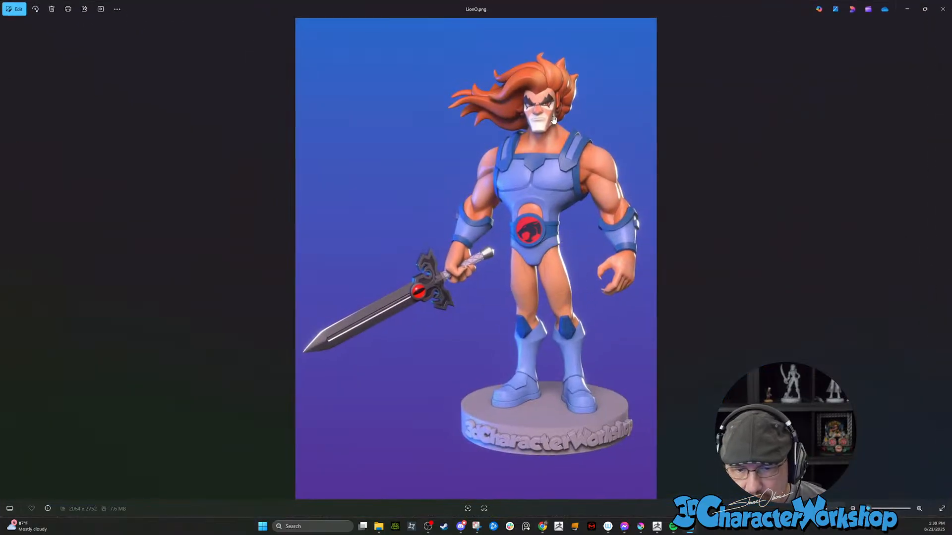
scroll(554, 120, up, 3)
scroll(601, 223, up, 1)
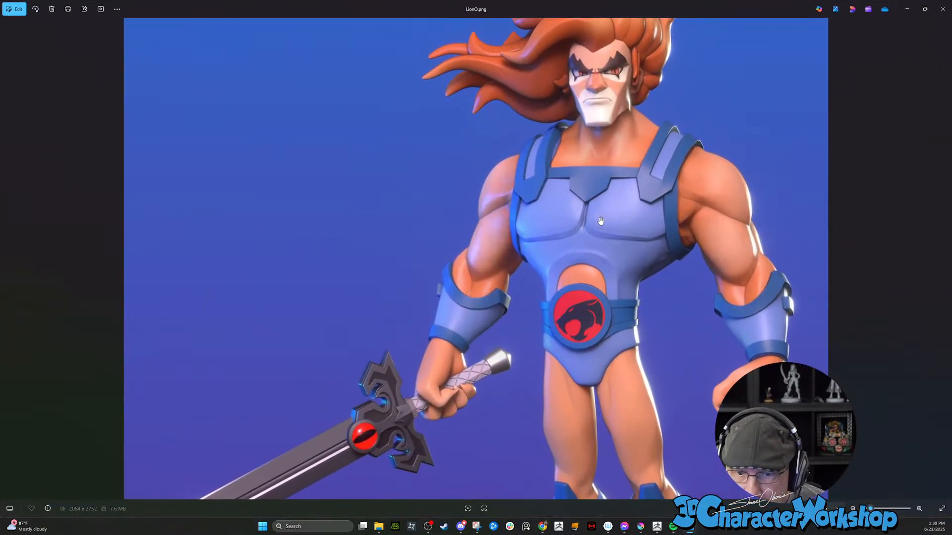
drag(696, 114, 678, 235)
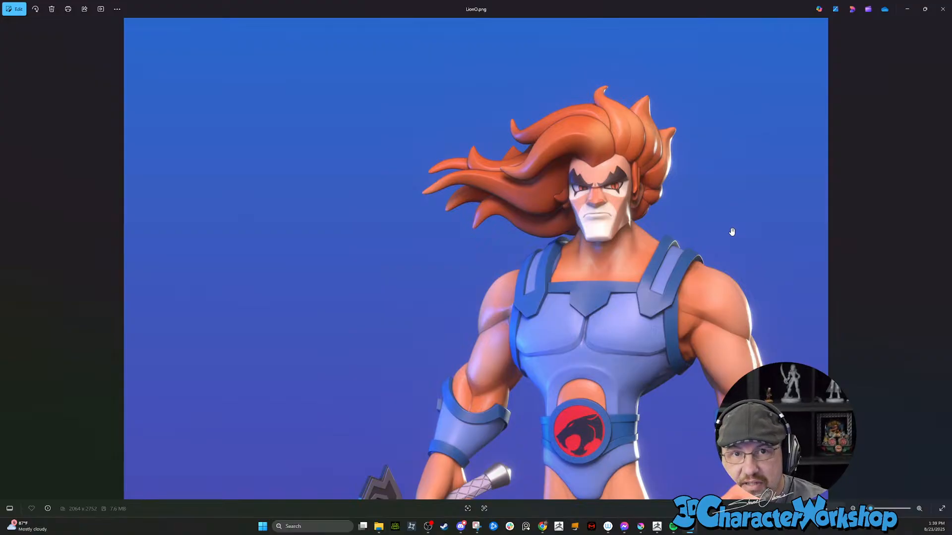
drag(732, 231, 701, 117)
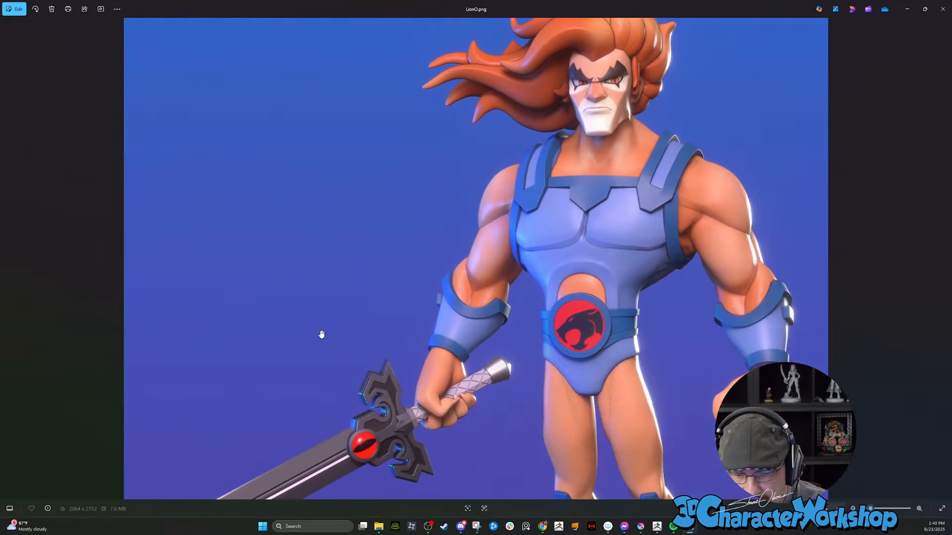
drag(318, 334, 318, 224)
drag(405, 417, 403, 259)
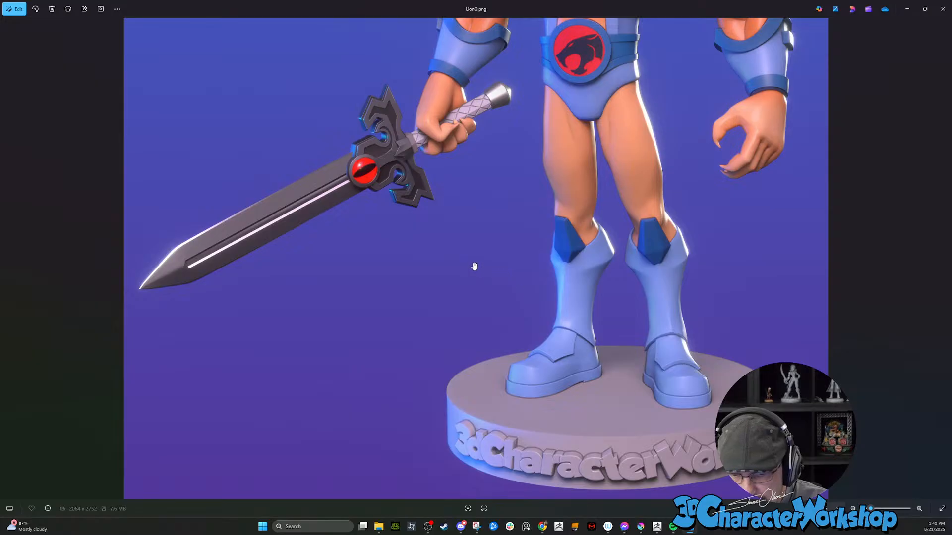
scroll(474, 265, up, 8)
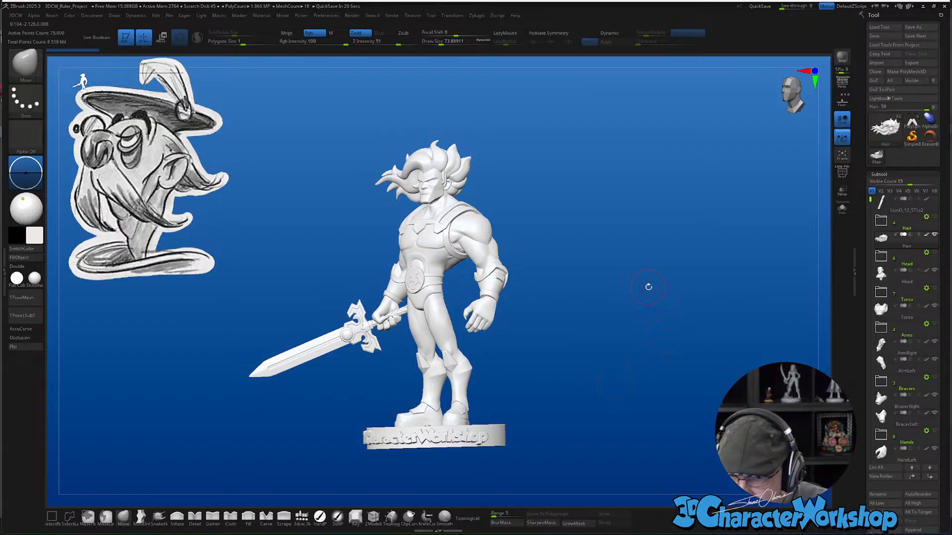
Return to ZBrush, switch to the Merged_Hair tool and display its polygroup colours without wireframe lines
drag(647, 284, 682, 288)
drag(860, 459, 850, 397)
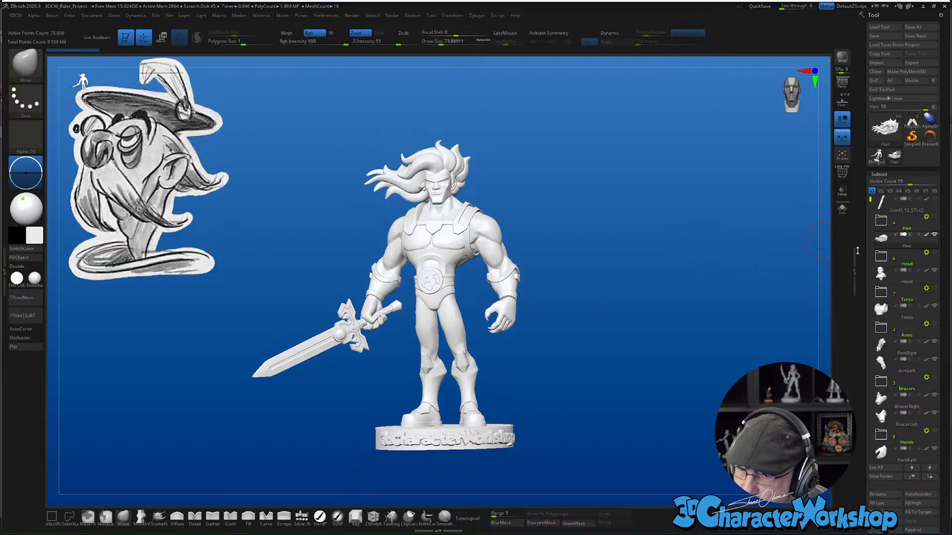
scroll(882, 172, up, 3)
click(877, 157)
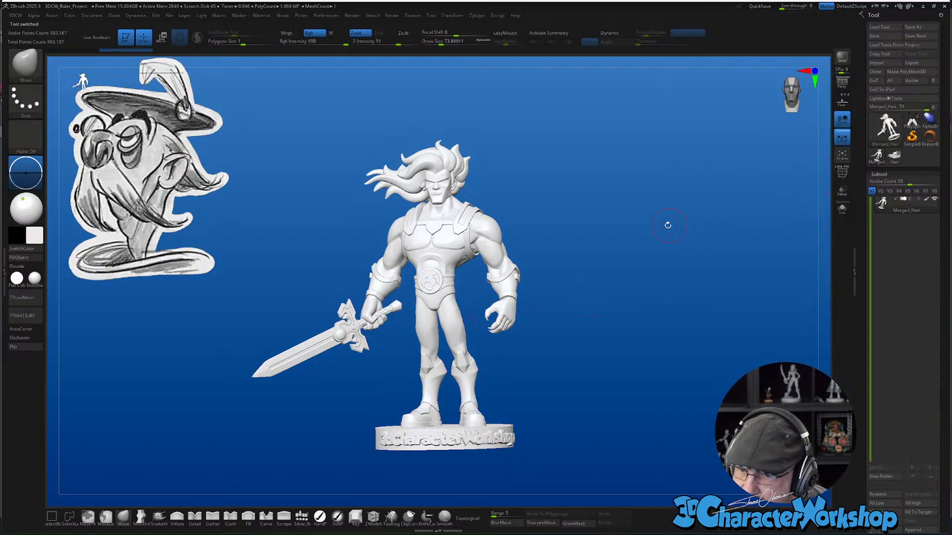
key(shift+f)
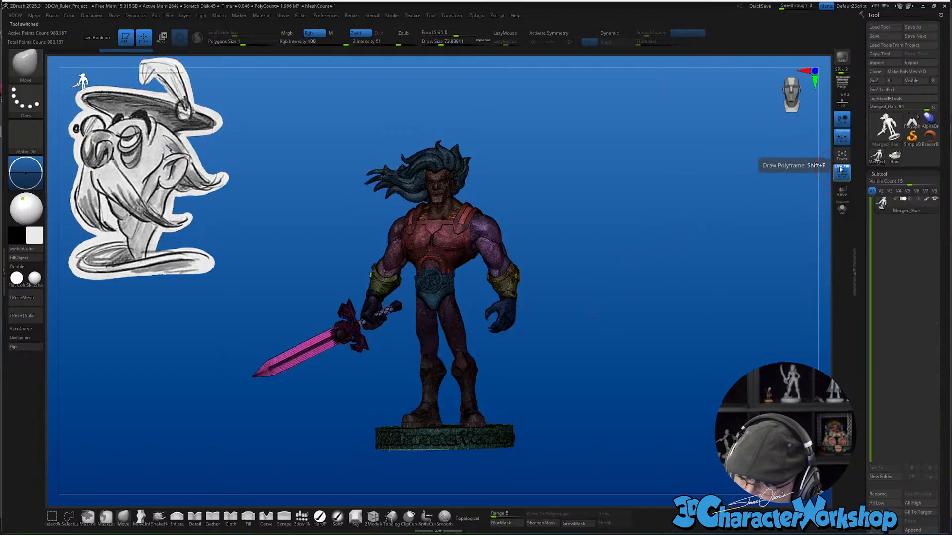
click(842, 171)
Enable the Topological option on the Move brush and pull the yellow bracer and blue hand off the arm
mouse_move(614, 281)
mouse_down()
mouse_move(541, 357)
mouse_move(541, 371)
mouse_move(558, 371)
mouse_move(522, 372)
mouse_up()
key(s)
click(459, 520)
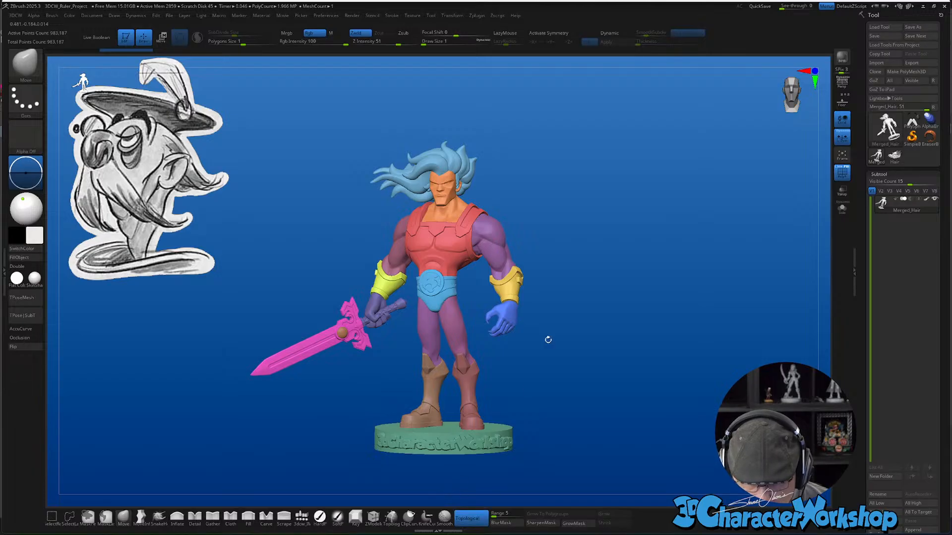
alt+drag(569, 235, 560, 295)
drag(556, 218, 705, 322)
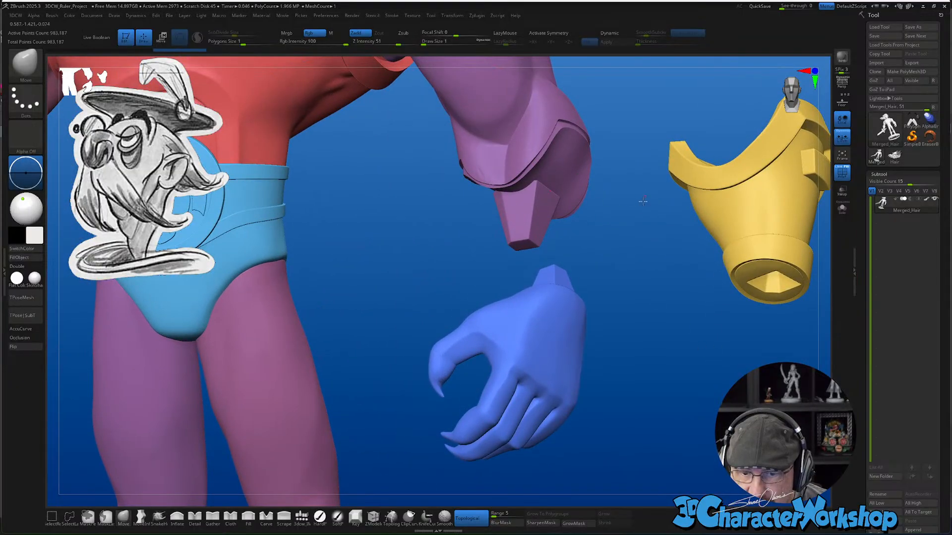
Examine the key pegs and sockets joining the arm, the yellow bracer and the blue hand
drag(643, 201, 692, 287)
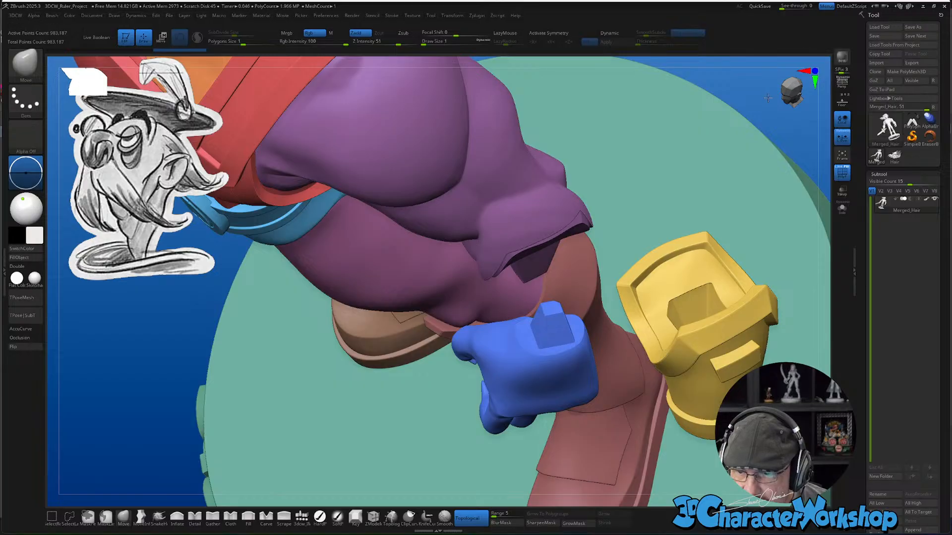
drag(769, 97, 511, 213)
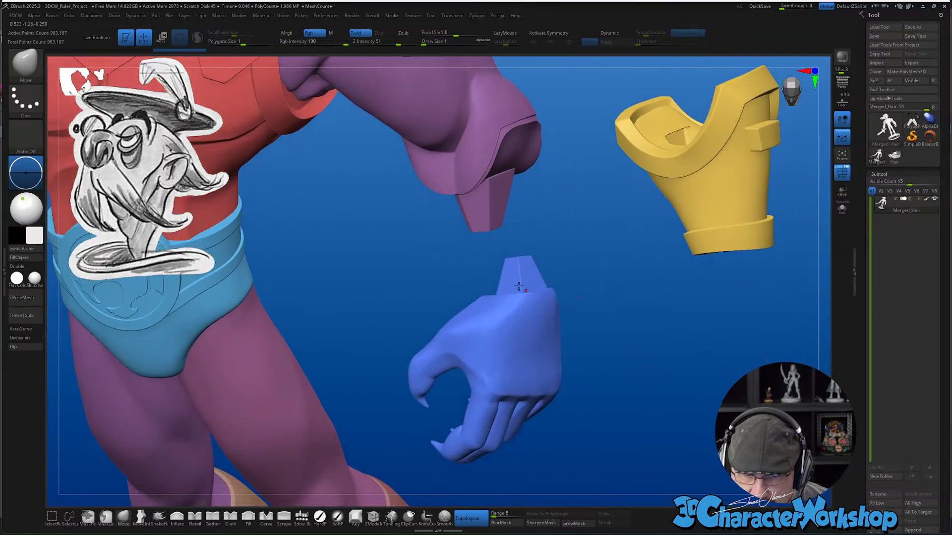
drag(571, 215, 568, 260)
alt+drag(560, 199, 541, 288)
mouse_move(577, 323)
alt+mouse_down()
mouse_move(574, 334)
mouse_move(556, 302)
mouse_move(570, 335)
alt+mouse_up()
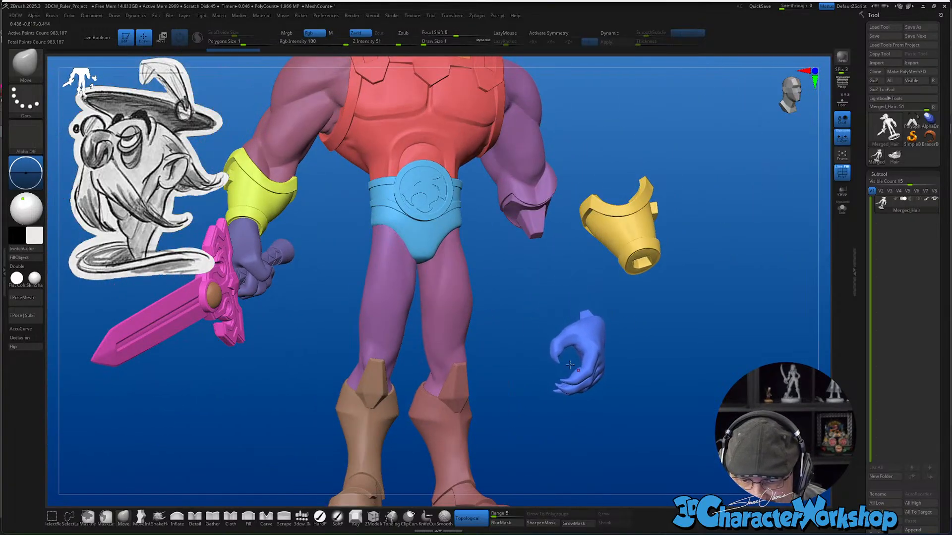
Pull the leg below the detached hand away from the hips and separate its red boot from the base
drag(634, 408, 684, 320)
drag(537, 370, 704, 400)
drag(592, 319, 634, 317)
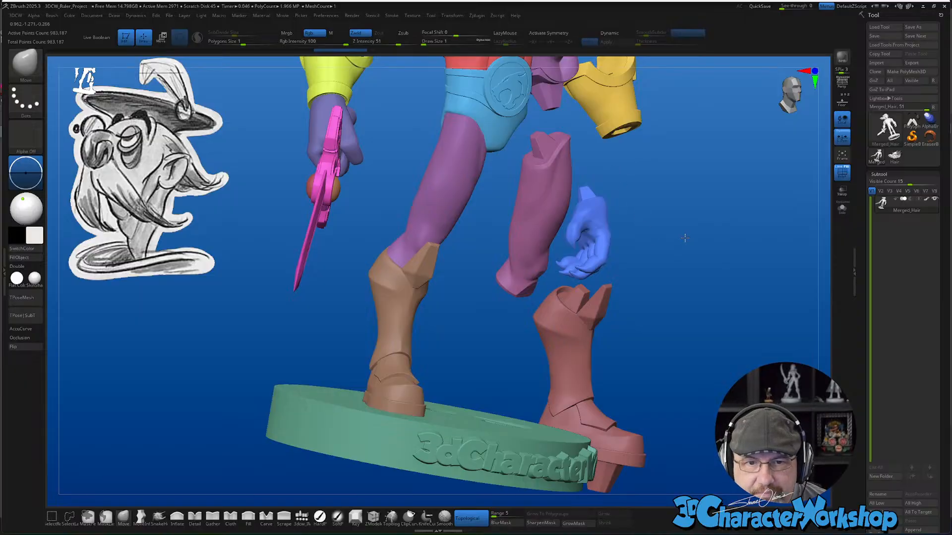
ctrl+right_drag(685, 238, 661, 383)
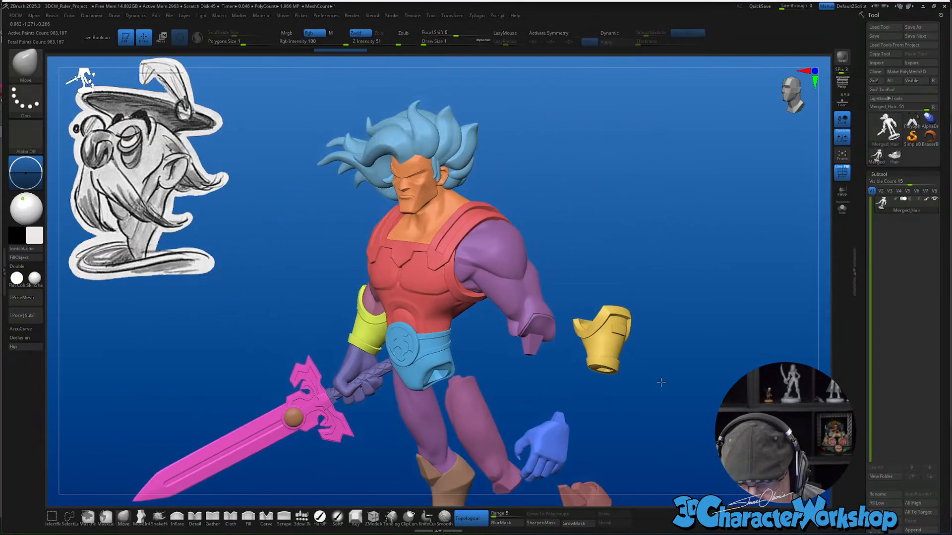
Pull the purple arm that has the gold bracer out of the red torso's shoulder socket
right_drag(514, 221, 570, 195)
drag(532, 238, 678, 109)
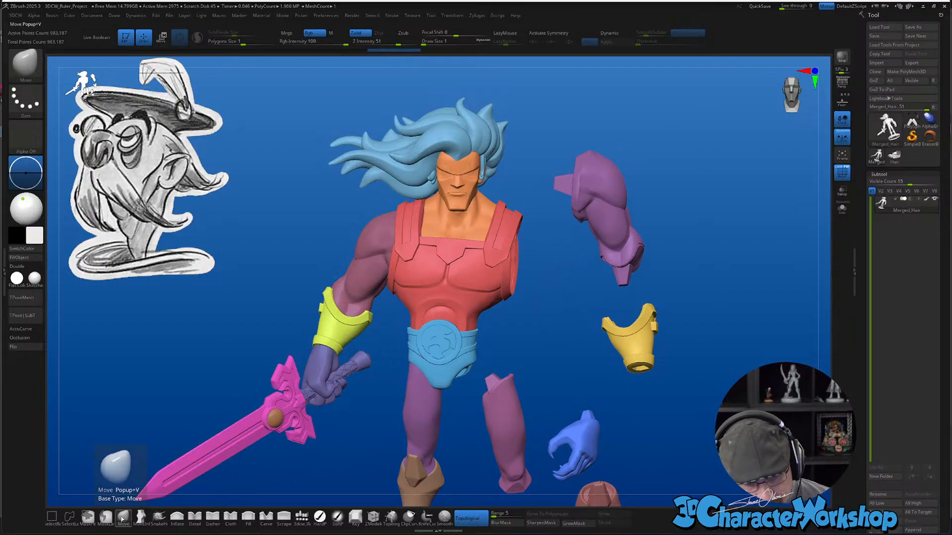
key(s)
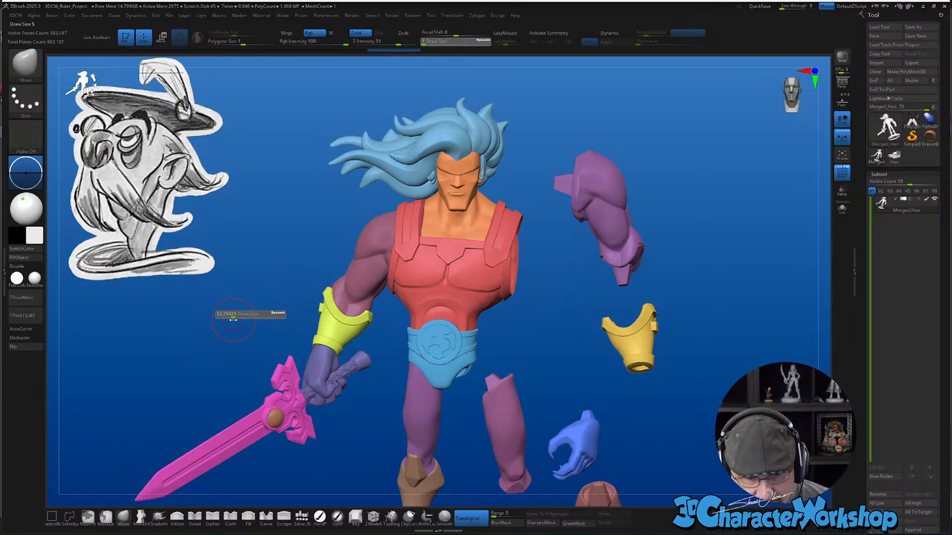
drag(206, 320, 209, 317)
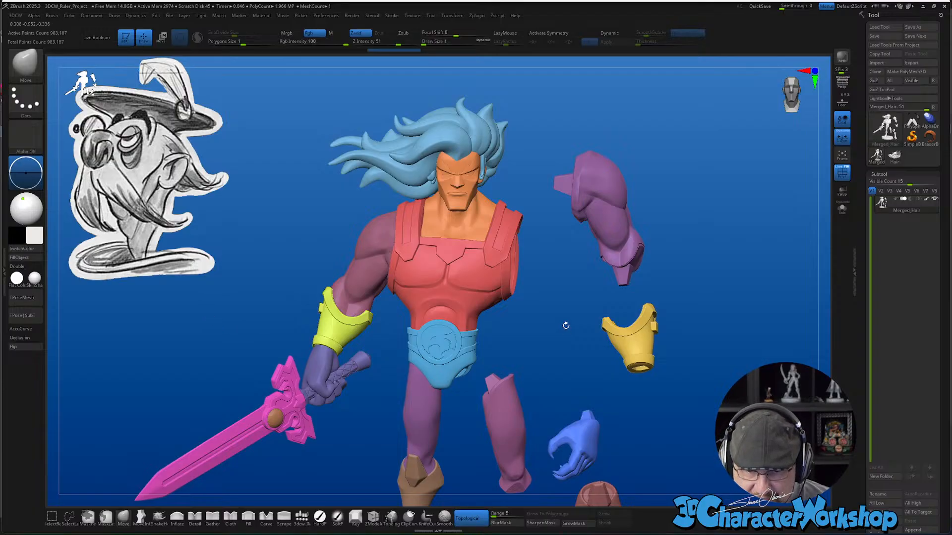
Lift the blue hair off the head and pull the orange head and neck piece out of the torso
alt+drag(567, 276, 551, 424)
drag(441, 279, 438, 205)
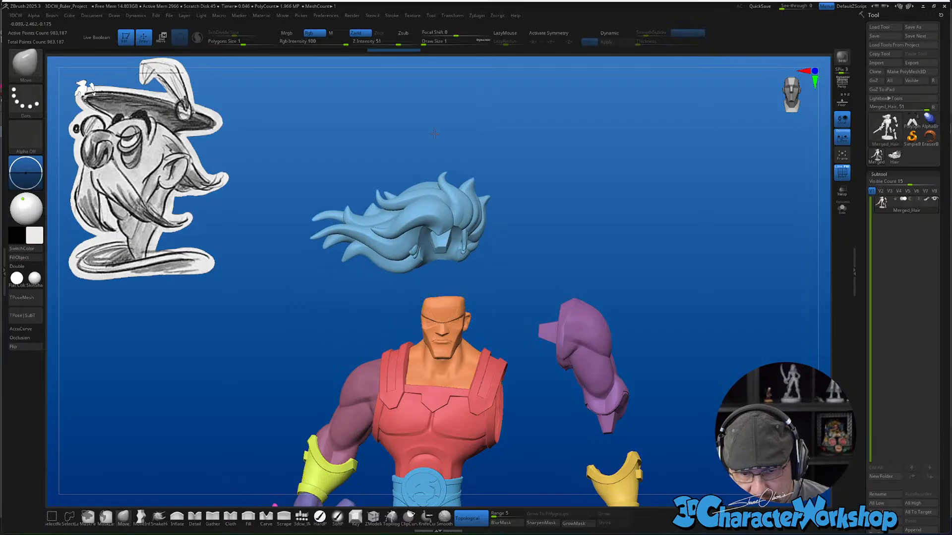
drag(563, 215, 661, 89)
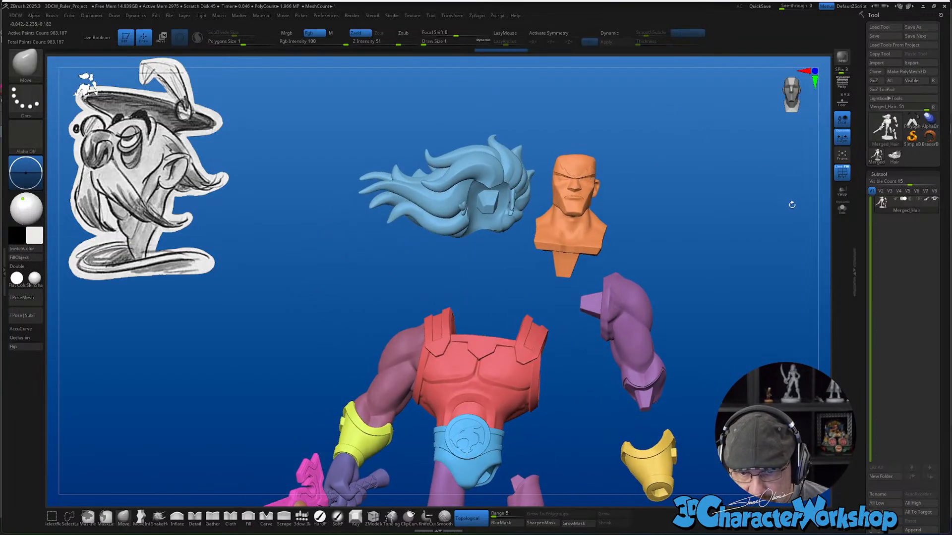
Pull the sword-side arm, its yellow-green bracer and the remaining purple leg away from the neighbouring body parts
drag(791, 205, 783, 238)
drag(389, 357, 301, 243)
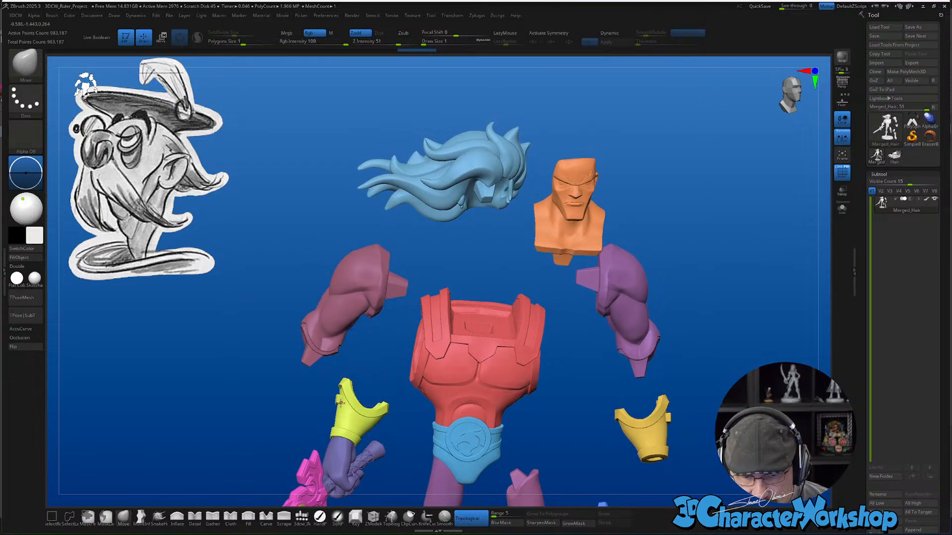
drag(342, 404, 230, 317)
alt+drag(404, 426, 443, 264)
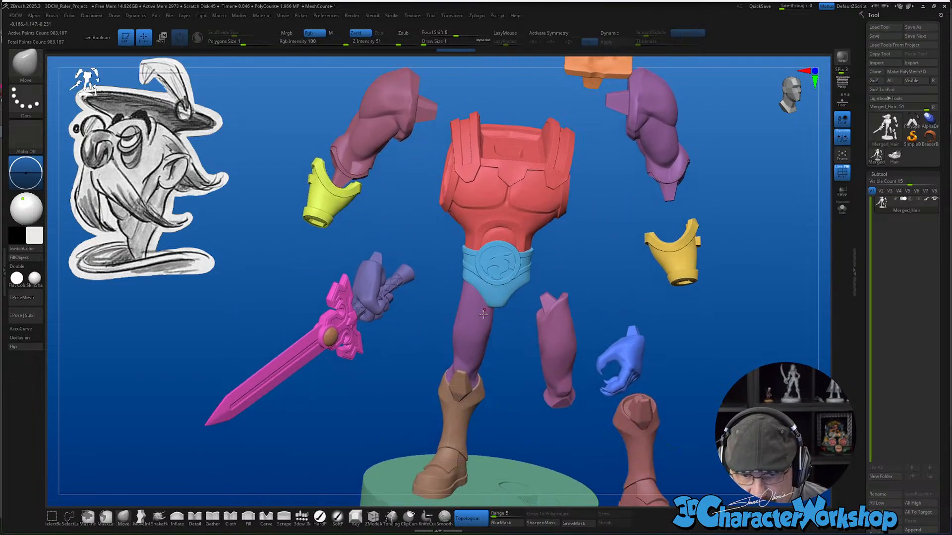
drag(483, 313, 384, 359)
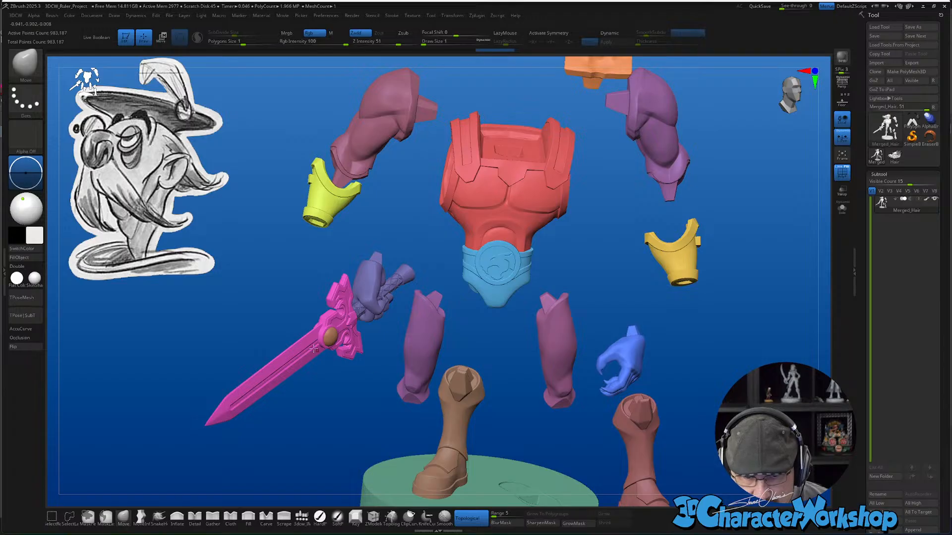
Separate the pink sword from the gripping hand and move the red and orange discs away from the hilt
drag(314, 349, 242, 345)
scroll(337, 353, up, 5)
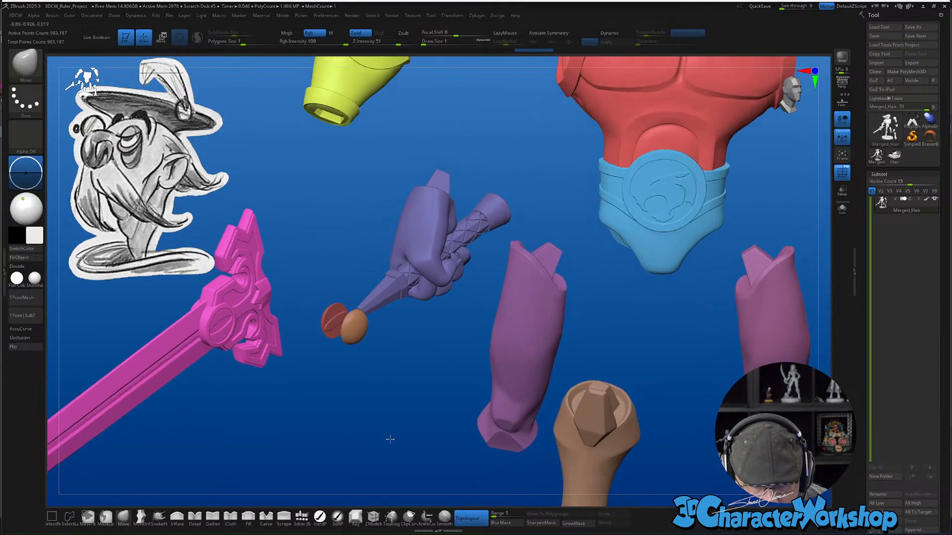
drag(334, 303, 323, 236)
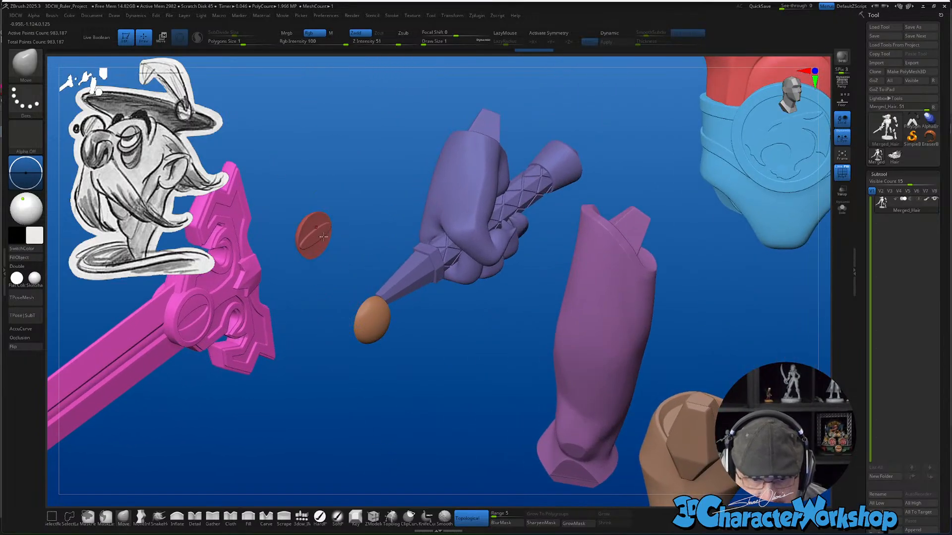
drag(366, 321, 408, 409)
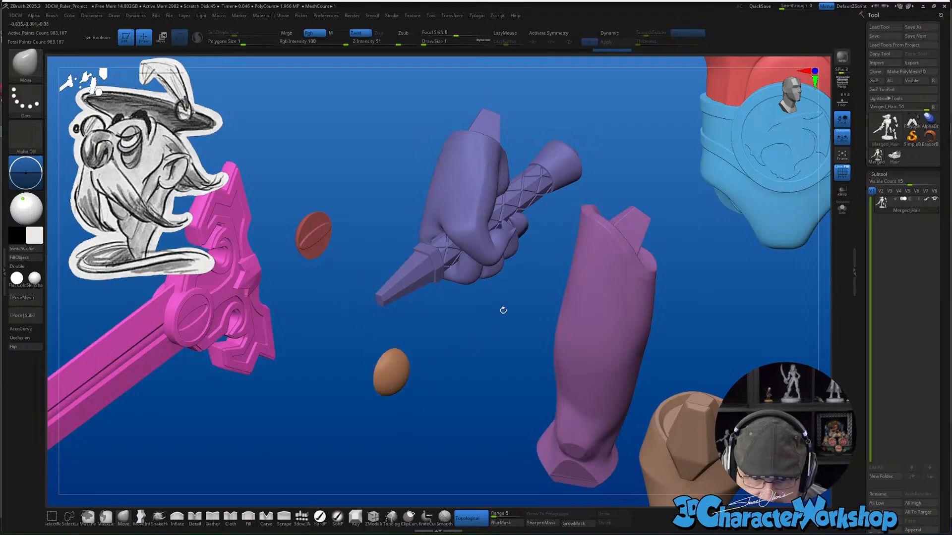
Separate the blue pelvis from the red torso and frame the whole figure with its parts spread out
drag(502, 312, 409, 321)
drag(634, 335, 566, 278)
drag(486, 281, 505, 247)
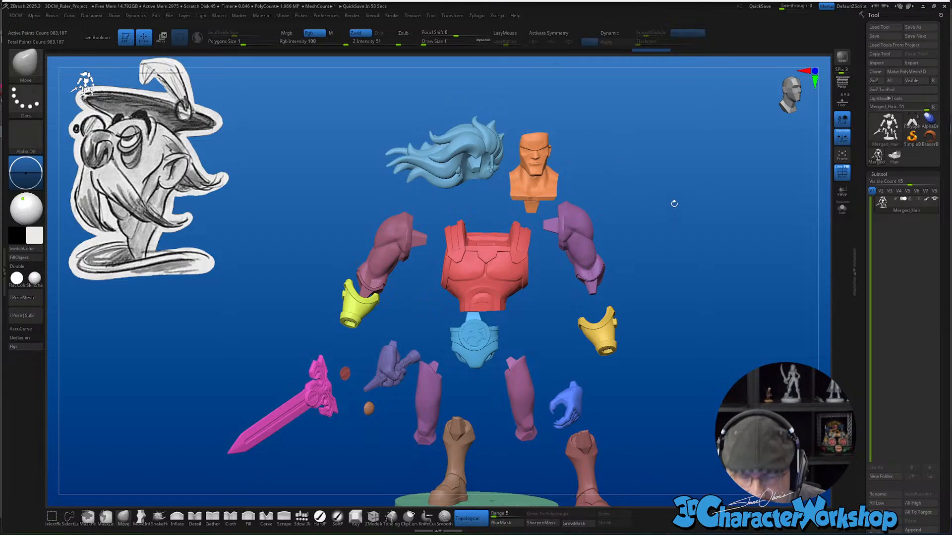
drag(669, 215, 654, 261)
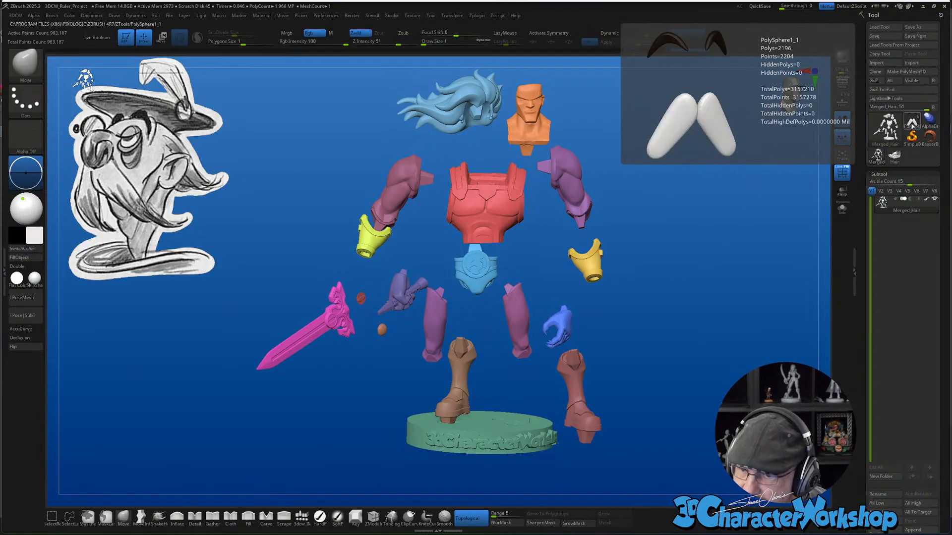
Switch back to the PolySphere1_1 tool and frame the cartoon head with its moustache
click(912, 125)
ctrl+right_drag(575, 244, 582, 378)
alt+right_drag(628, 265, 653, 238)
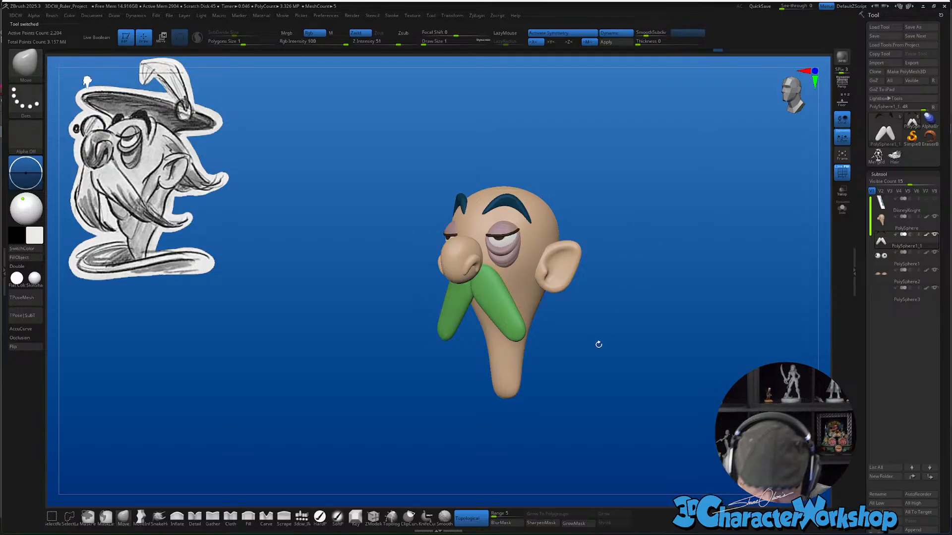
right_drag(573, 397, 612, 389)
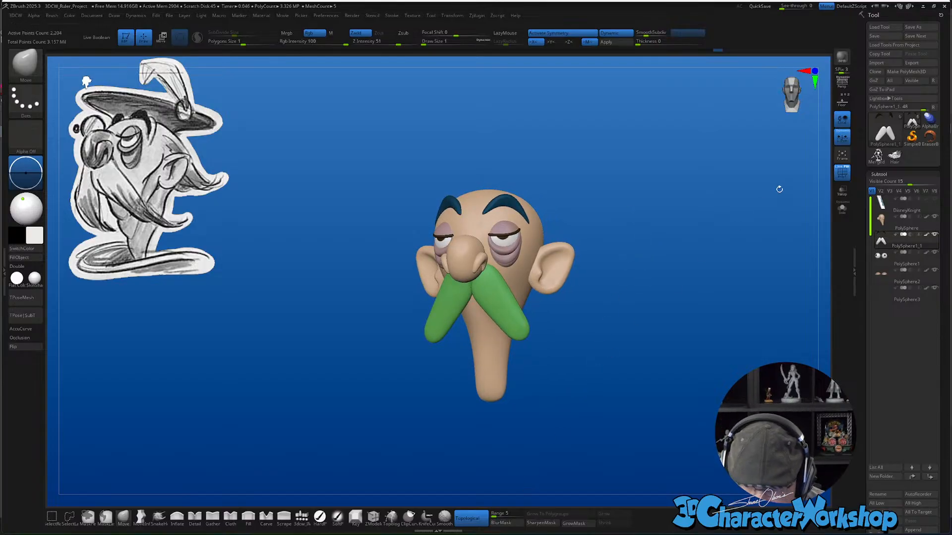
Display the polygroup wireframe and apply a Bend Curve deformer to the two moustache halves
click(841, 170)
right_drag(712, 267, 586, 267)
key(w)
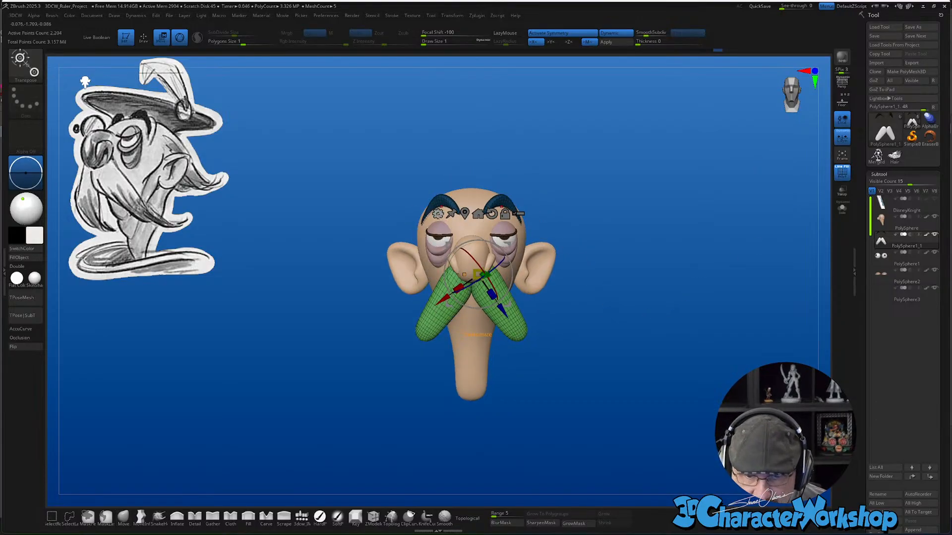
click(437, 213)
click(505, 241)
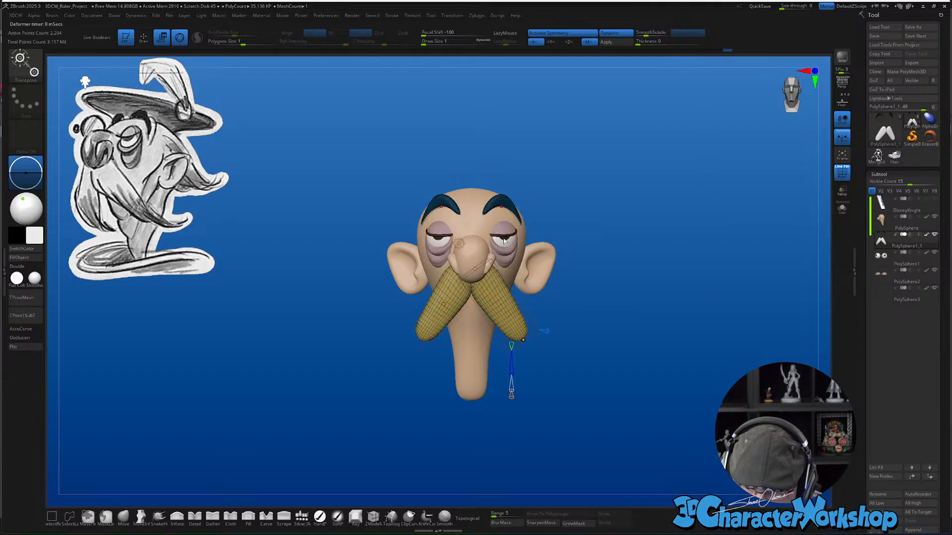
Bend the lower ends of the moustache outward and back along the jaw using the curve's end point
mouse_move(659, 368)
ctrl+right_down()
mouse_move(659, 431)
mouse_move(657, 364)
mouse_move(644, 368)
ctrl+right_up()
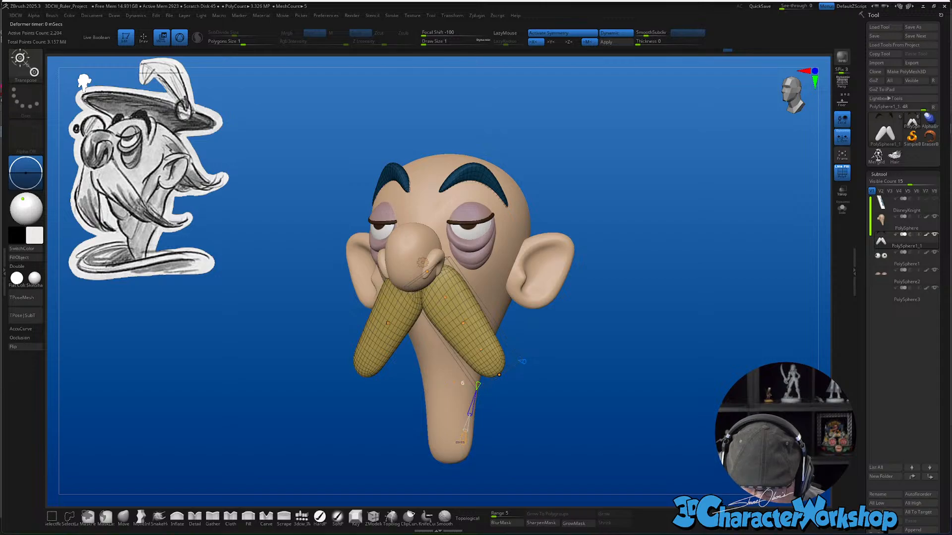
right_drag(541, 376, 591, 411)
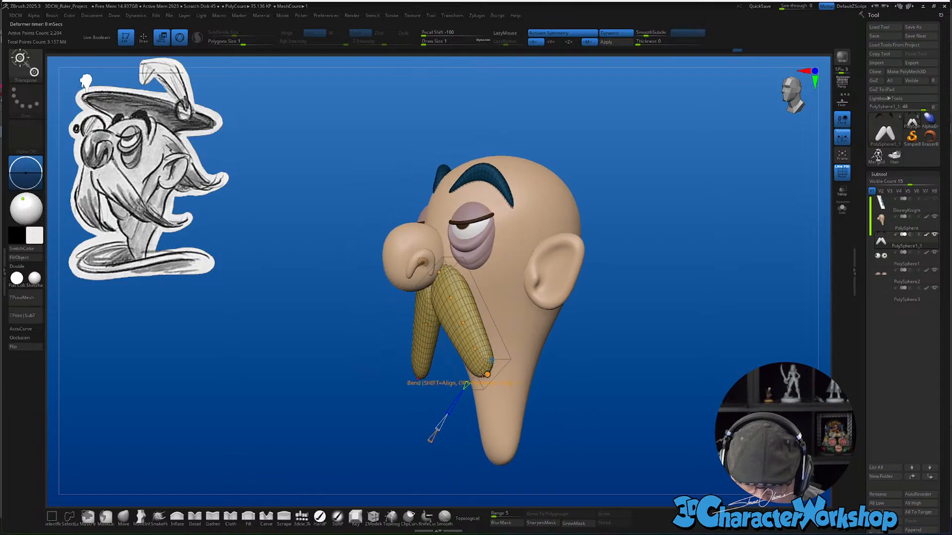
drag(487, 375, 633, 387)
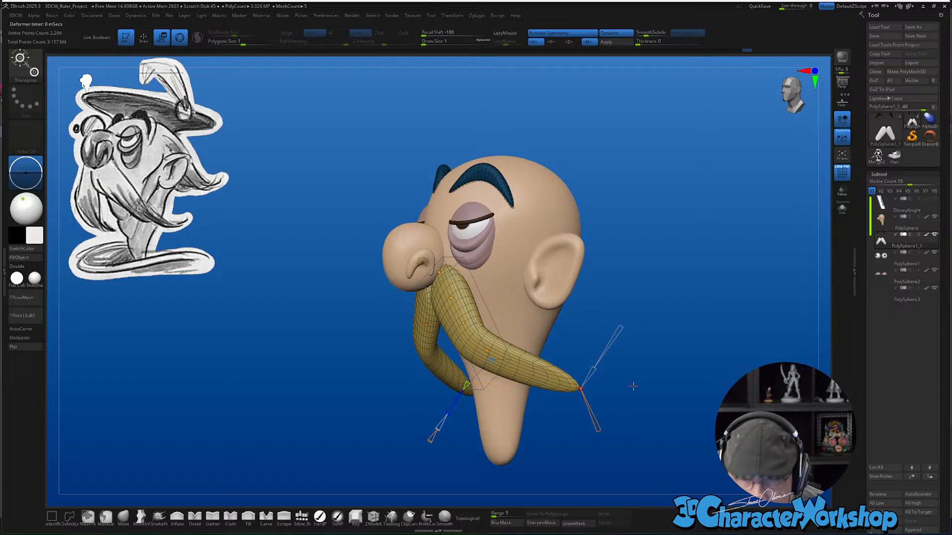
alt+right_drag(633, 386, 614, 364)
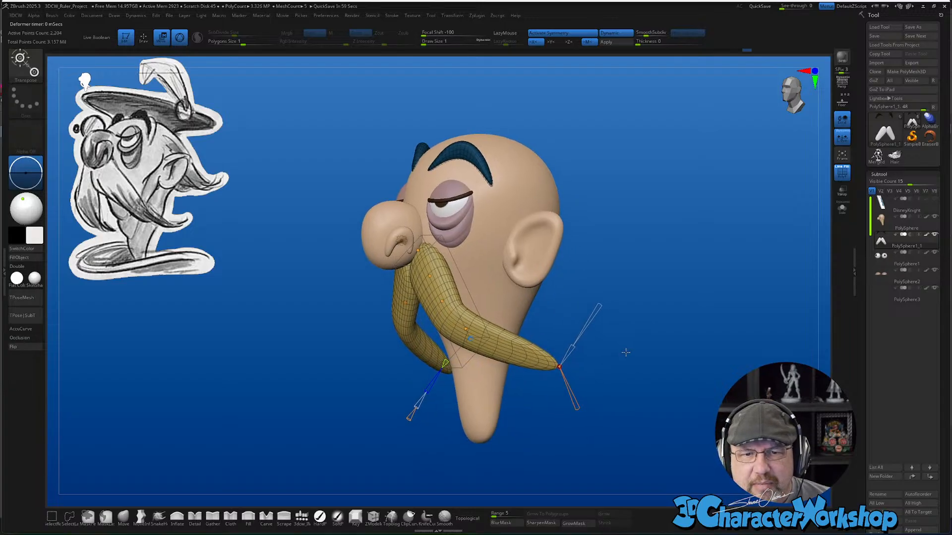
mouse_move(623, 356)
right_down()
mouse_move(611, 361)
mouse_move(622, 356)
right_up()
Adjust the curve's middle and end points to give the moustache a smooth sweep around the face
drag(468, 328, 491, 347)
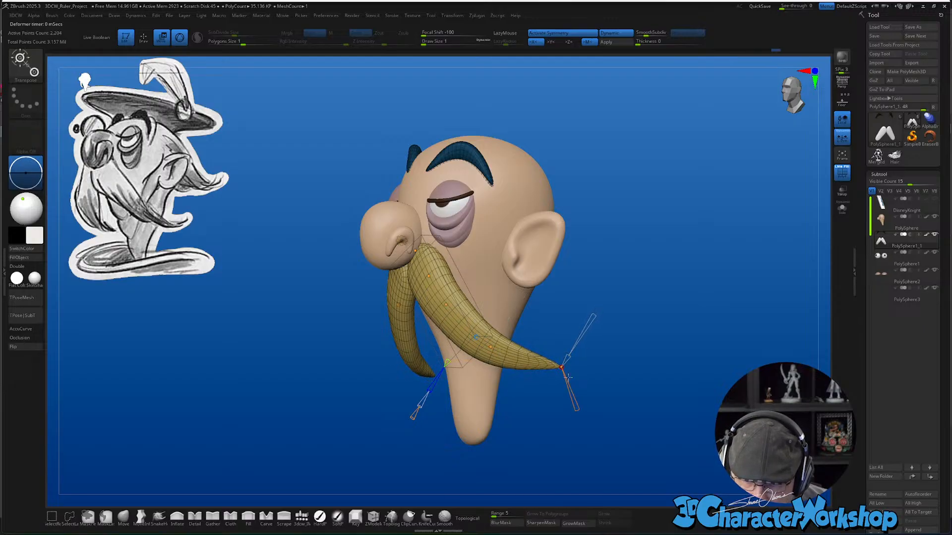
right_drag(568, 377, 544, 382)
drag(514, 381, 523, 367)
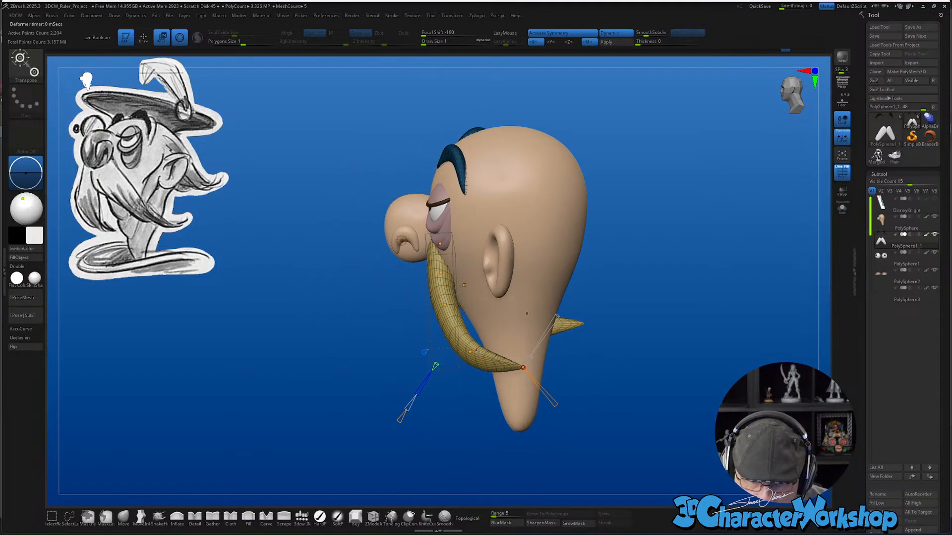
drag(469, 354, 474, 348)
right_drag(489, 392, 505, 327)
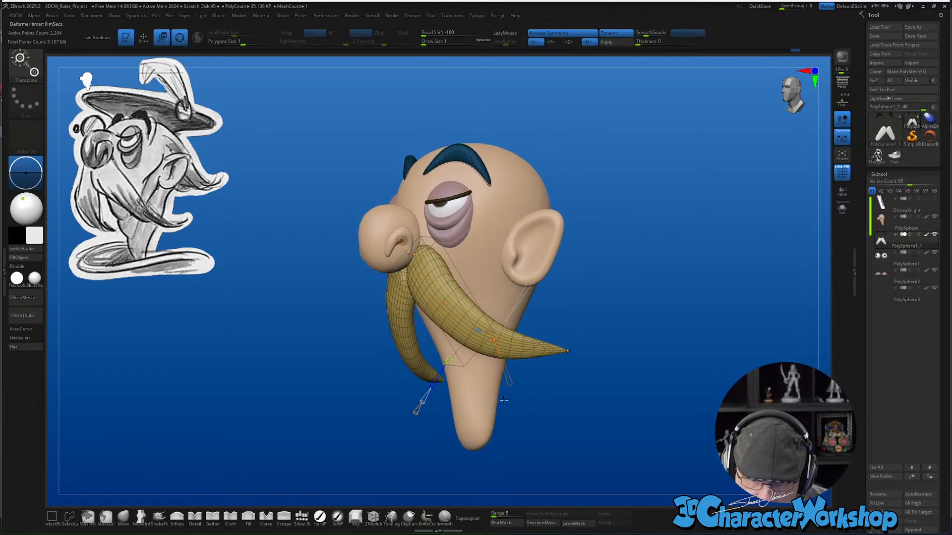
Refine the upper bend of the moustache and accept the Bend Curve deformation
right_drag(565, 396, 505, 373)
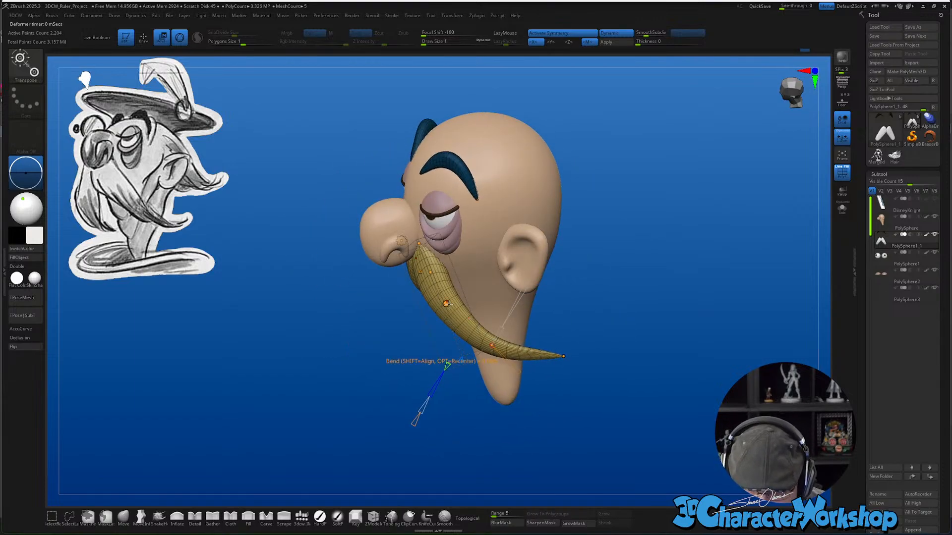
drag(447, 304, 449, 297)
right_drag(568, 319, 595, 297)
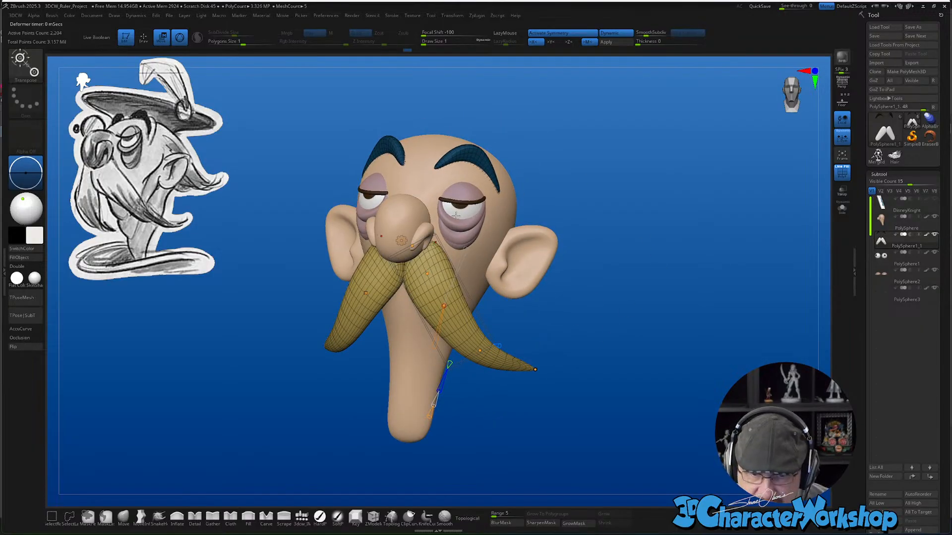
click(401, 241)
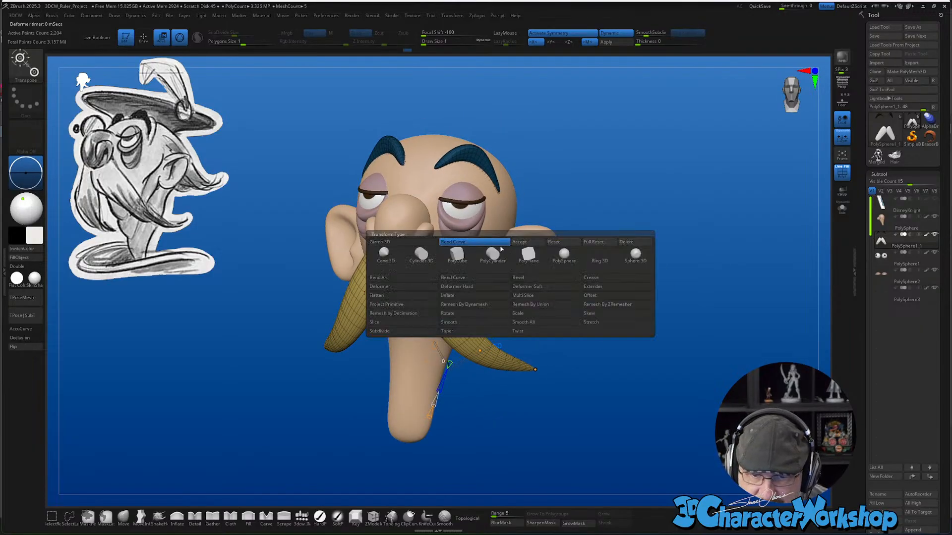
click(527, 243)
Smooth the moustache surface with a resized Smooth brush, then hide the polygroup wireframe and view the head from the front
key(q)
mouse_move(587, 336)
mouse_down()
mouse_move(599, 329)
mouse_move(561, 395)
mouse_up()
key(s)
drag(258, 401, 273, 400)
key(shift)
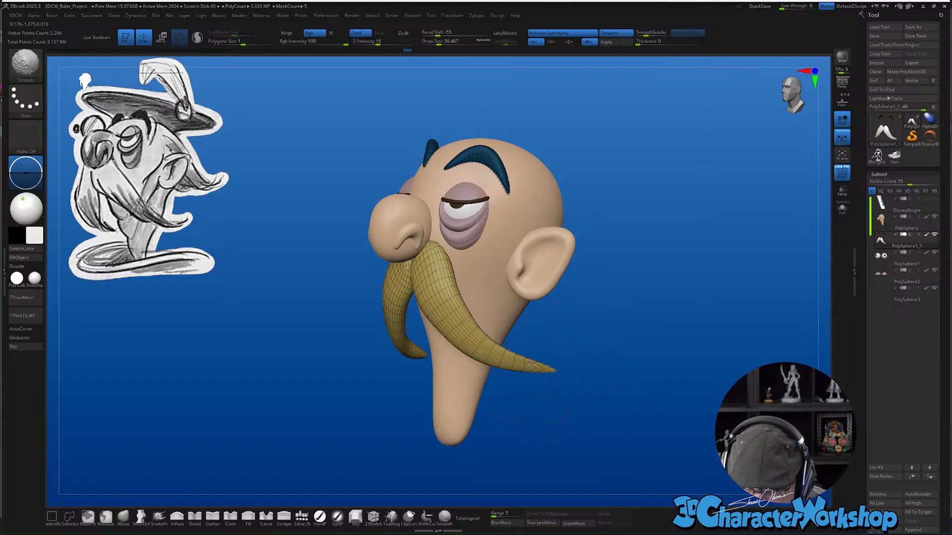
shift+drag(483, 337, 441, 302)
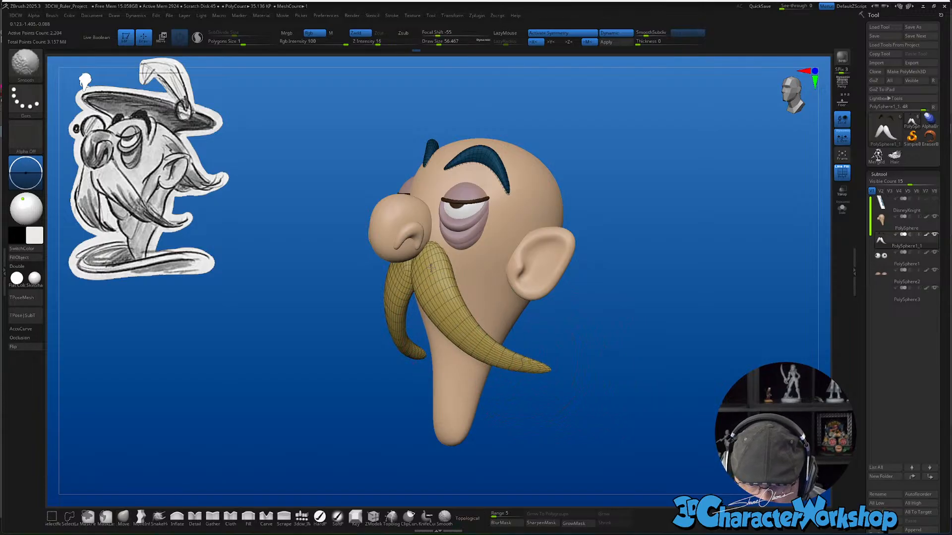
shift+drag(708, 375, 701, 367)
key(shift+f)
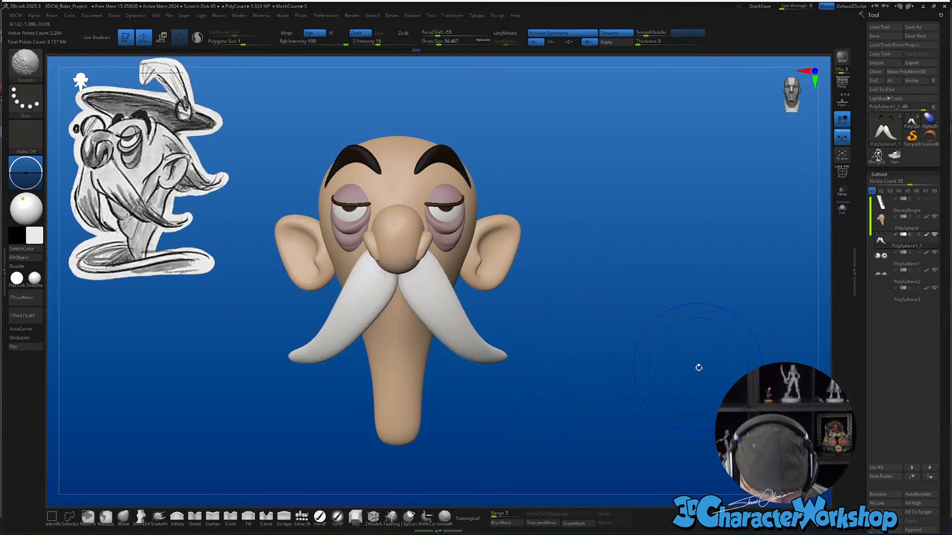
drag(652, 344, 665, 317)
mouse_move(665, 287)
ctrl+right_down()
mouse_move(670, 312)
mouse_move(670, 282)
mouse_move(647, 283)
ctrl+right_up()
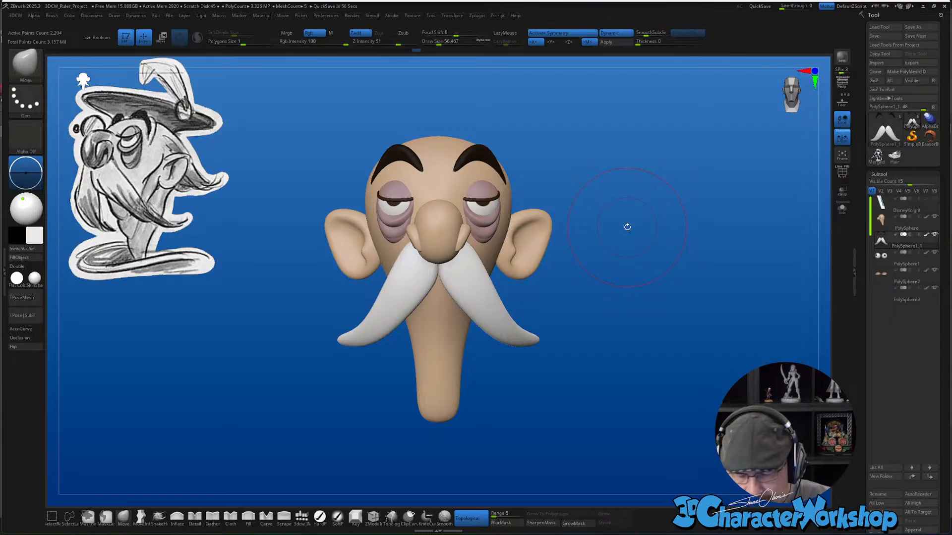
Enlarge the Move brush to about 116 and nudge the moustache tip forward beside the neck
mouse_move(649, 296)
mouse_down()
mouse_move(629, 298)
mouse_move(656, 293)
mouse_move(626, 265)
mouse_move(641, 300)
mouse_up()
key(s)
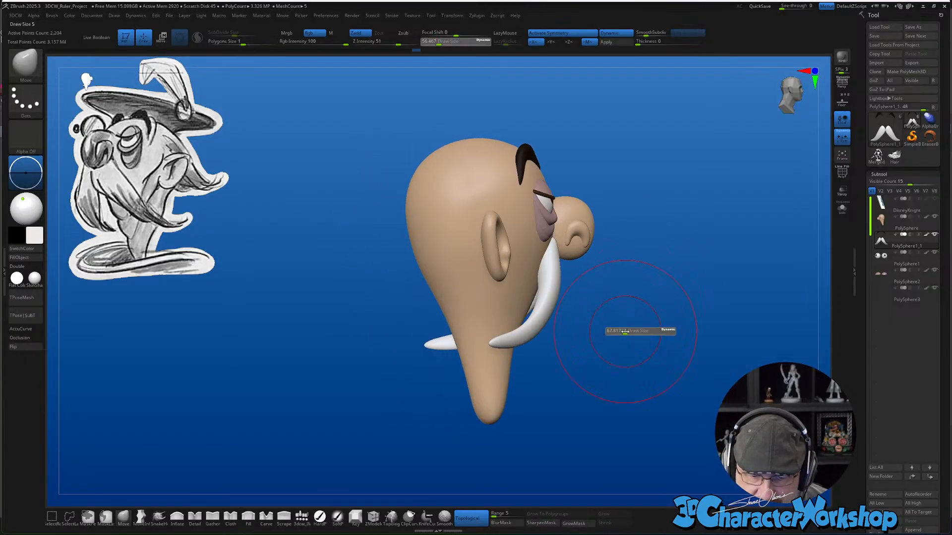
drag(625, 331, 559, 342)
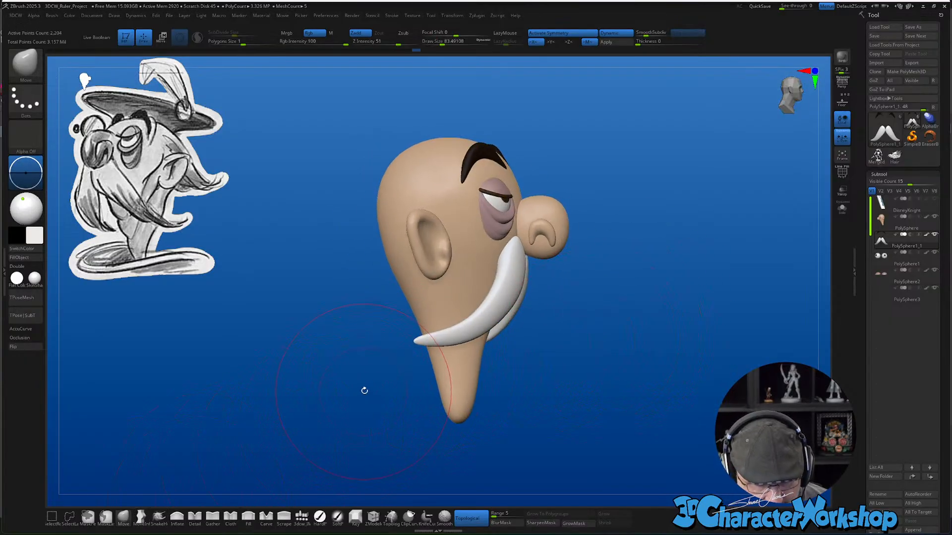
key(s)
drag(431, 341, 448, 334)
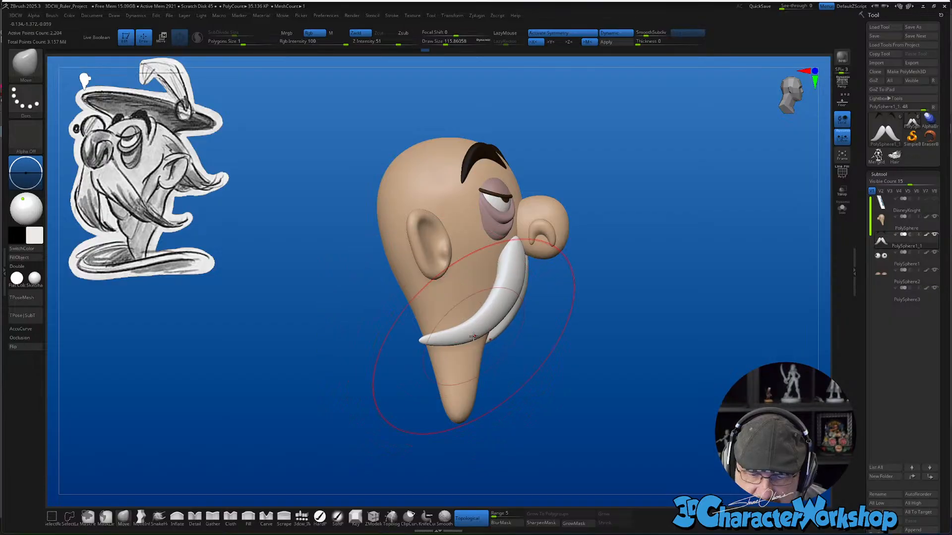
mouse_move(675, 357)
mouse_down()
mouse_move(598, 356)
mouse_move(690, 393)
mouse_move(586, 393)
mouse_move(470, 322)
mouse_move(638, 351)
mouse_up()
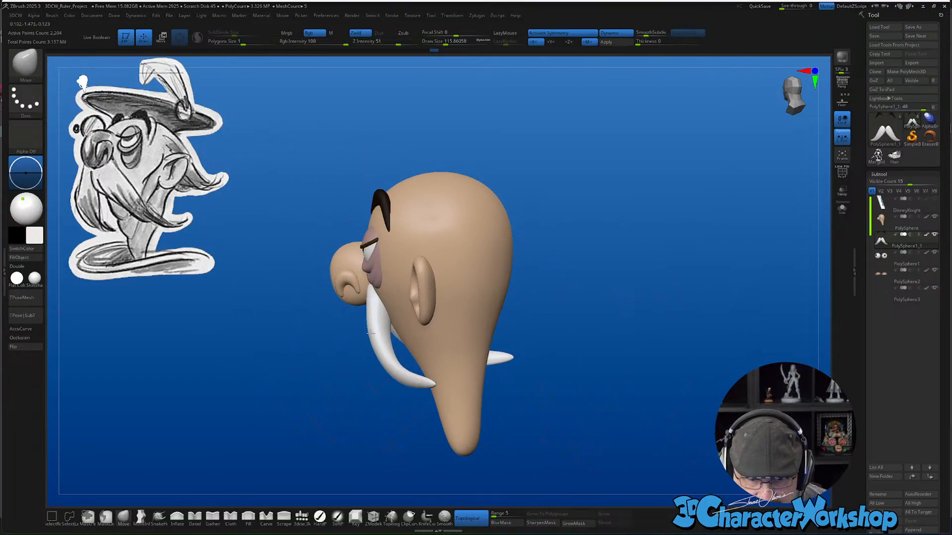
Smooth the moustache surface and check its sweep around the face from the side, three-quarter and front views
drag(598, 278, 478, 337)
key(shift)
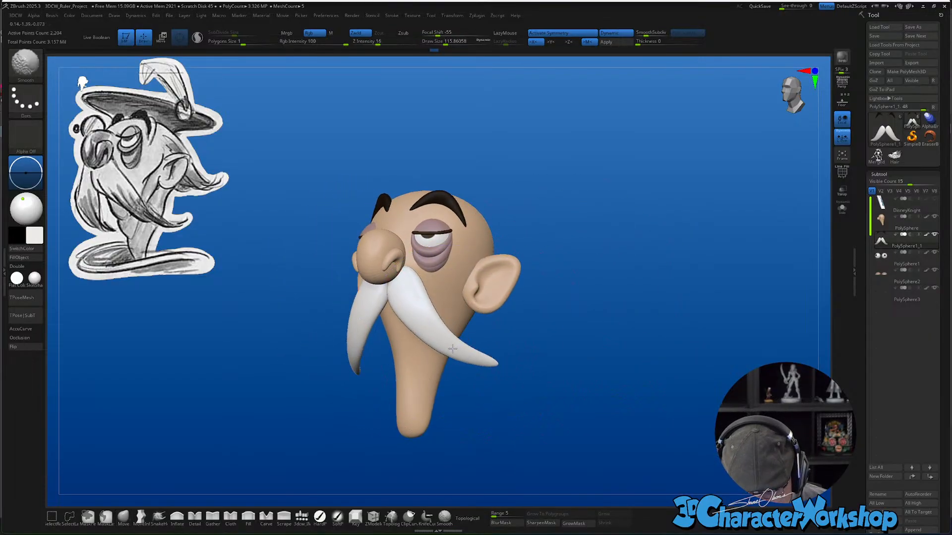
drag(535, 364, 510, 361)
key(shift)
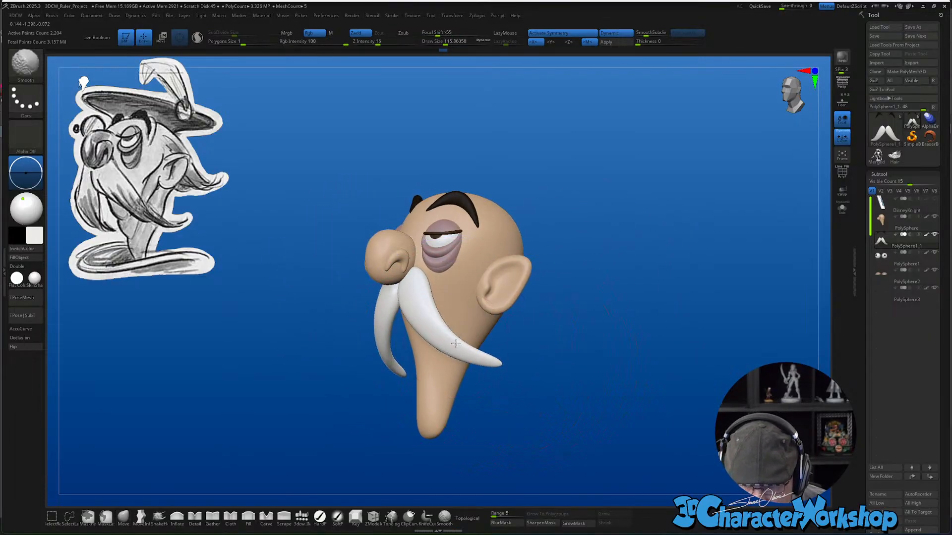
drag(570, 363, 590, 343)
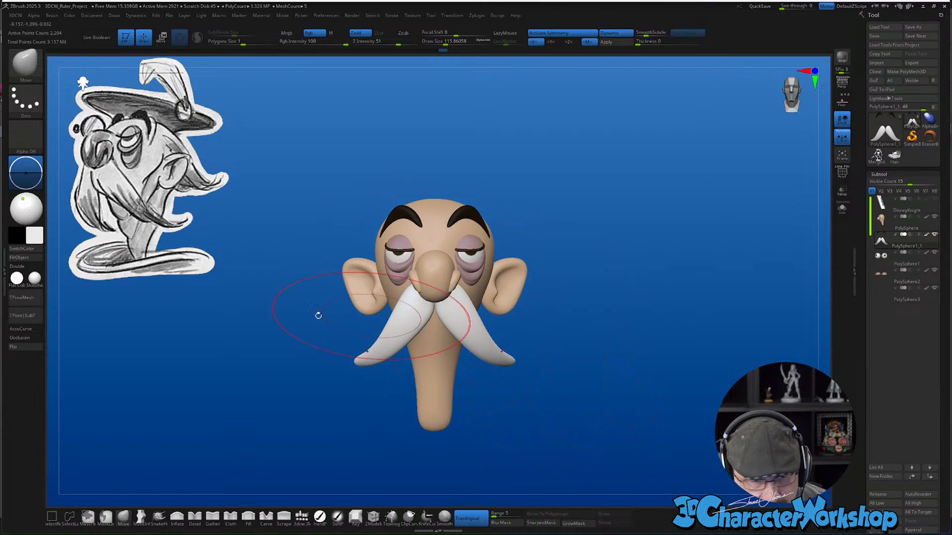
drag(333, 301, 303, 309)
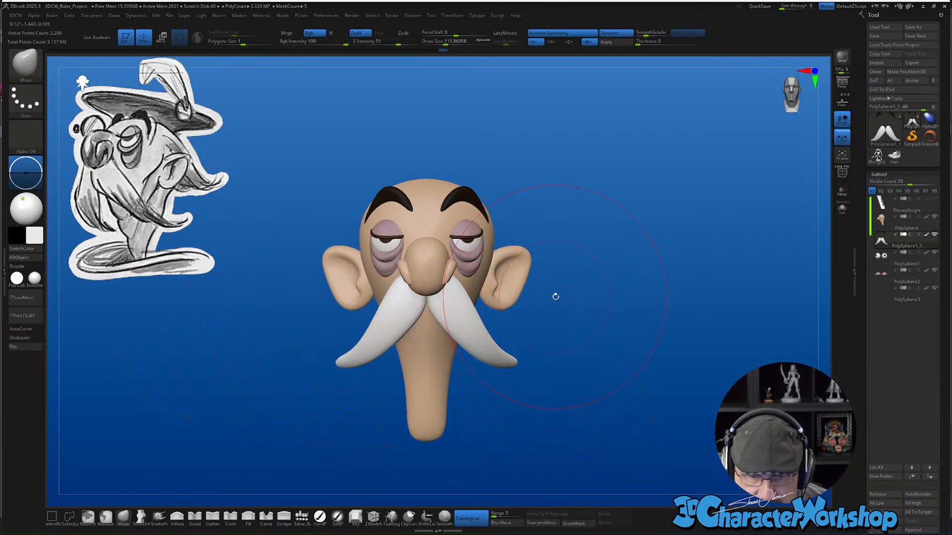
Set the brush size to about 59, choose the Inflate brush, and examine the moustache from the front, side and above
mouse_move(555, 297)
alt+mouse_down()
mouse_move(575, 306)
mouse_move(580, 348)
mouse_move(585, 335)
alt+mouse_up()
key(s)
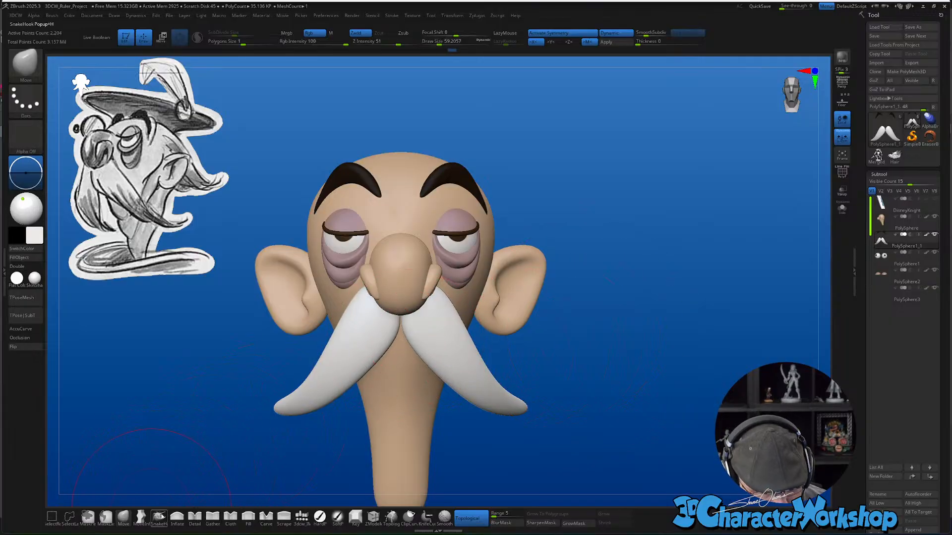
click(177, 518)
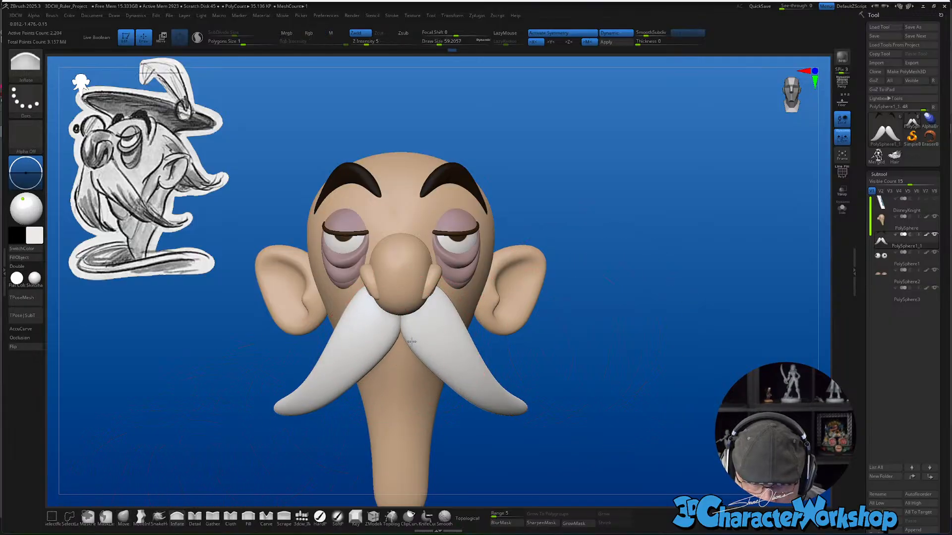
mouse_move(621, 351)
mouse_down()
mouse_move(590, 356)
mouse_move(626, 352)
mouse_up()
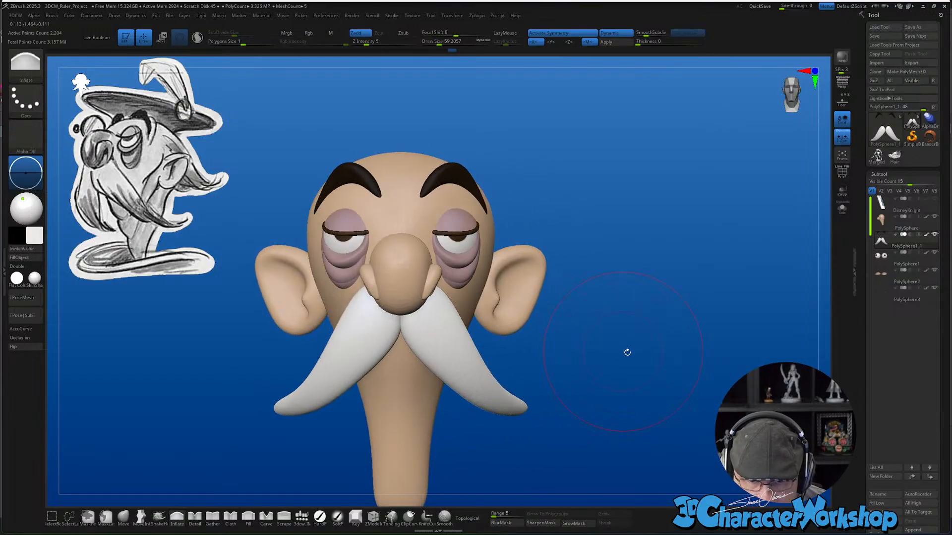
ctrl+right_drag(627, 353, 623, 340)
mouse_move(623, 340)
mouse_down()
mouse_move(631, 327)
mouse_move(609, 331)
mouse_up()
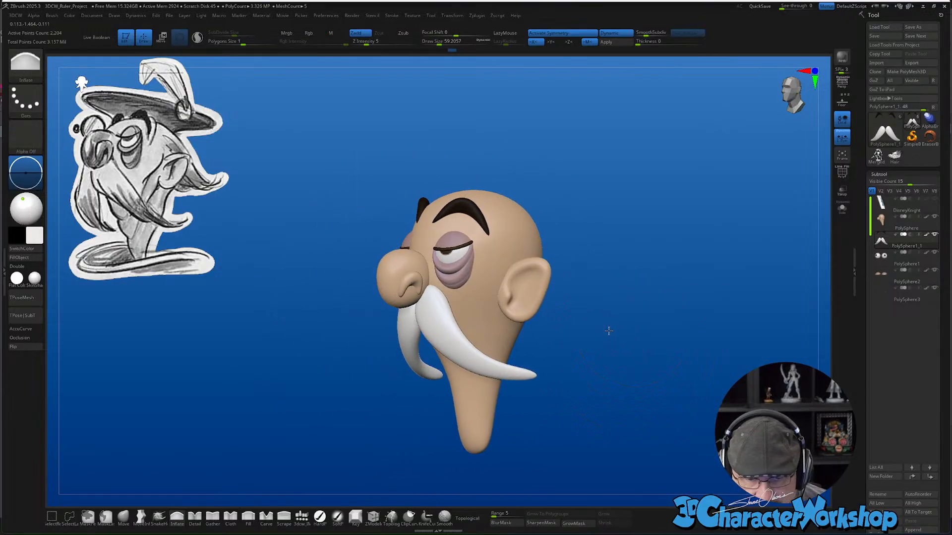
drag(565, 276, 584, 257)
mouse_move(602, 221)
mouse_down()
mouse_move(598, 232)
mouse_move(633, 229)
mouse_move(594, 238)
mouse_up()
drag(596, 206, 584, 283)
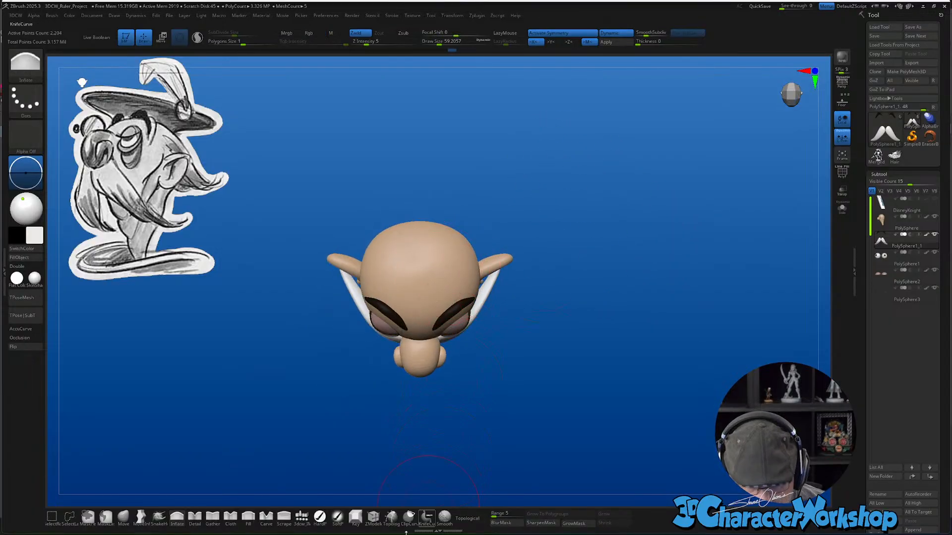
Insert a Cylinder from the insert-mesh brush onto the crown of the head as the start of the hat
click(301, 517)
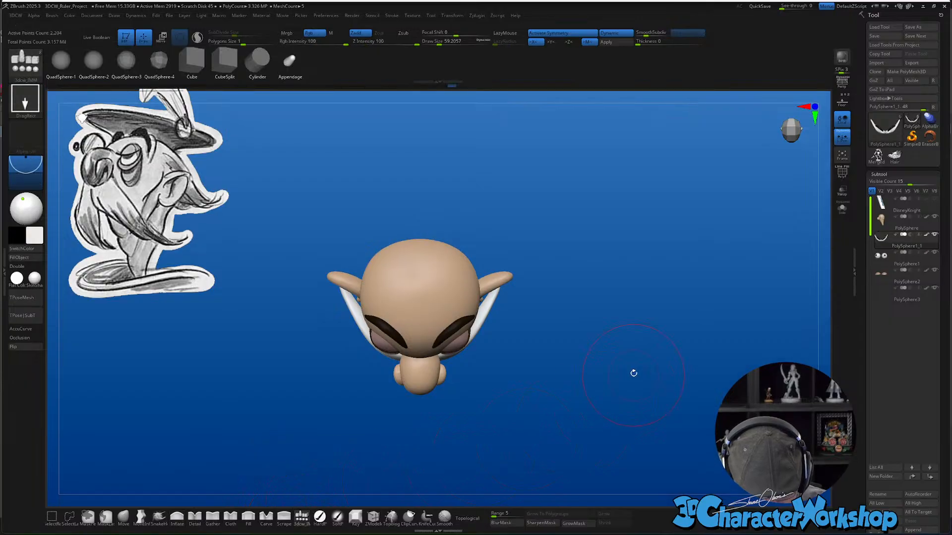
click(257, 60)
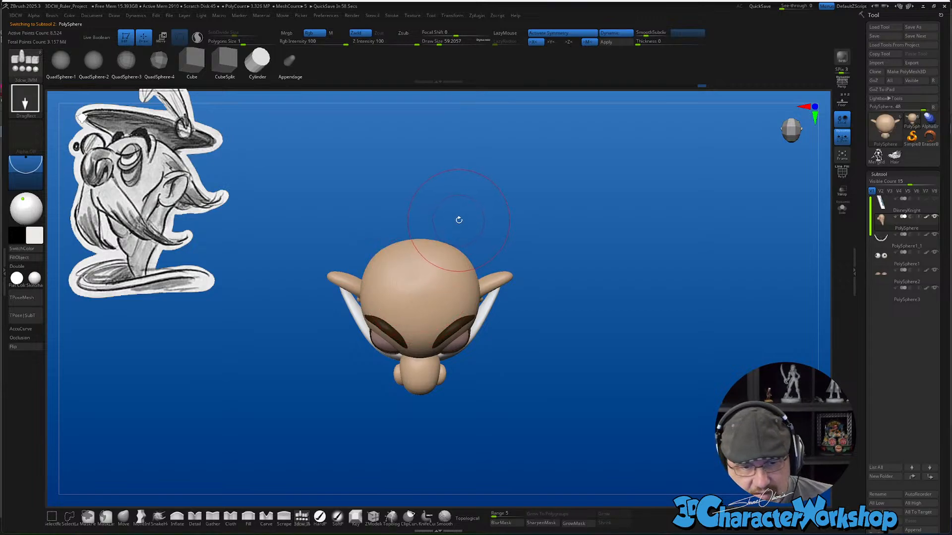
alt+drag(459, 219, 427, 398)
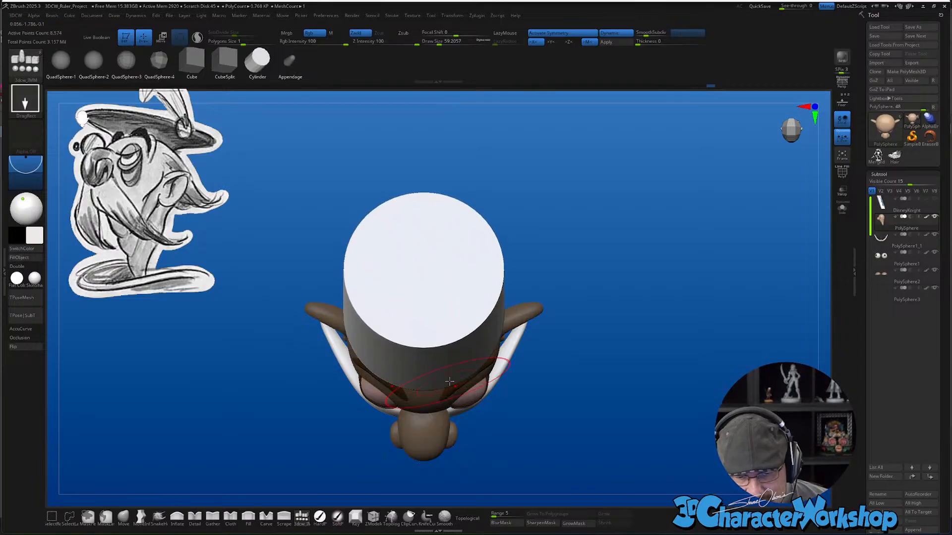
Flatten the cylinder into a thin disc, raise it just above the head, and widen it into a hat brim
drag(545, 394, 550, 365)
key(w)
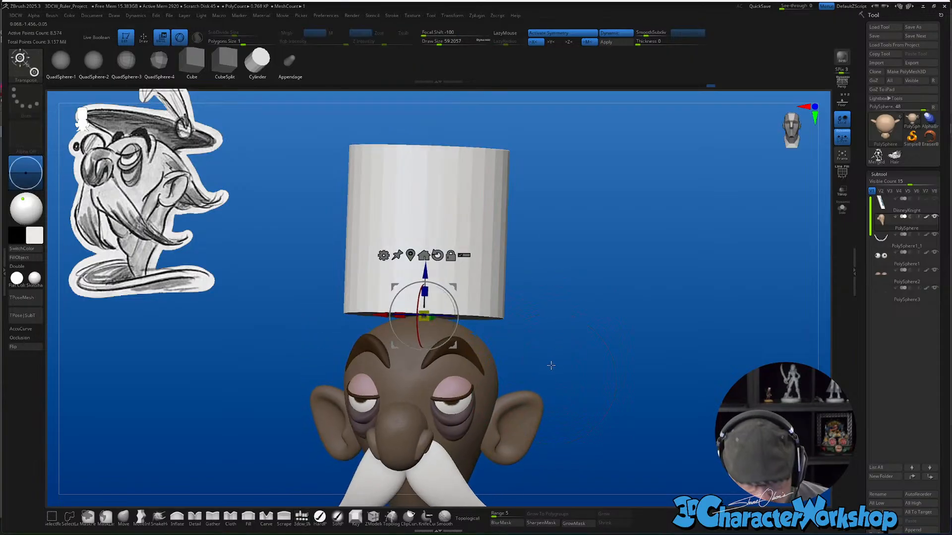
drag(425, 292, 427, 392)
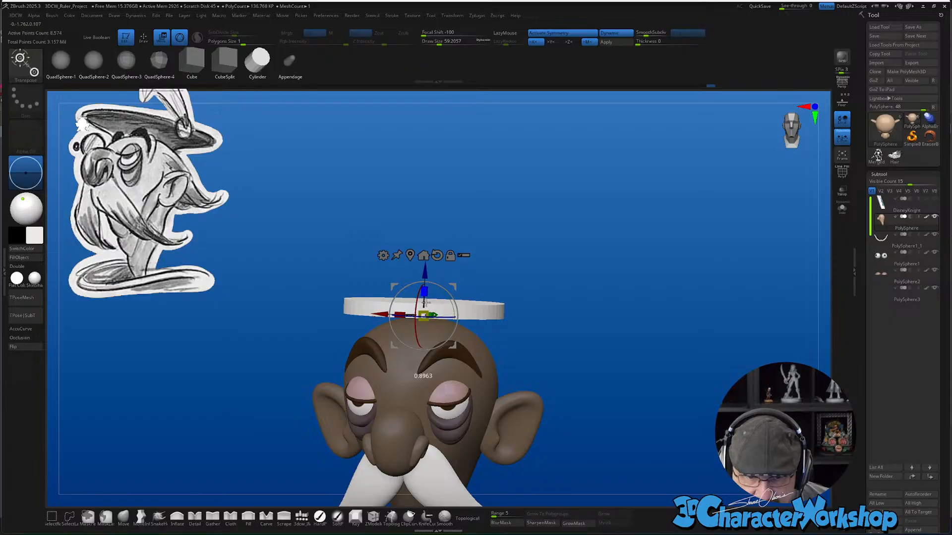
drag(425, 273, 426, 244)
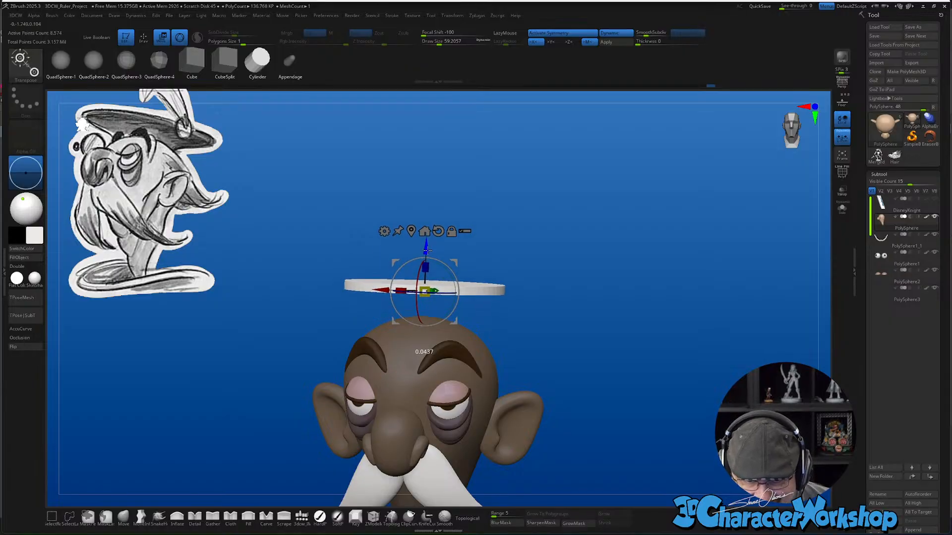
drag(548, 361, 553, 343)
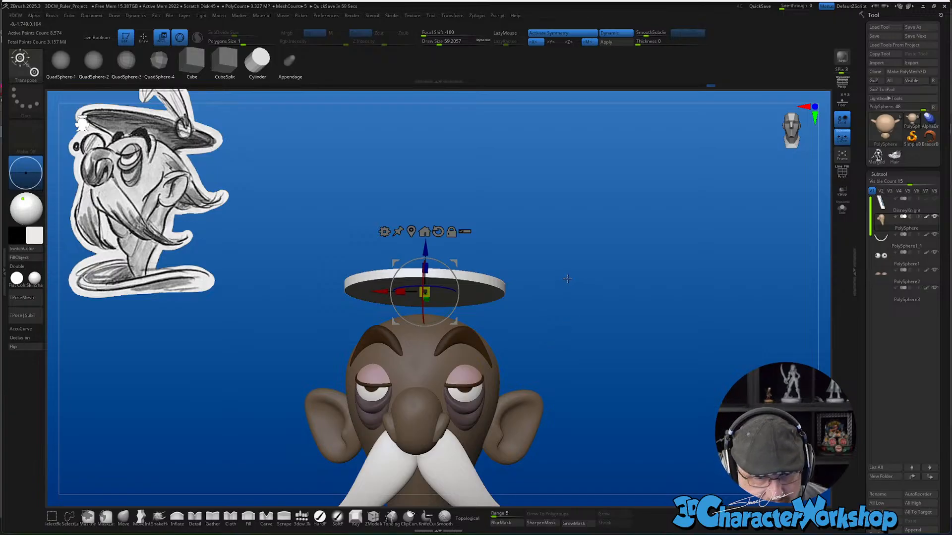
alt+drag(567, 279, 564, 254)
drag(422, 267, 429, 292)
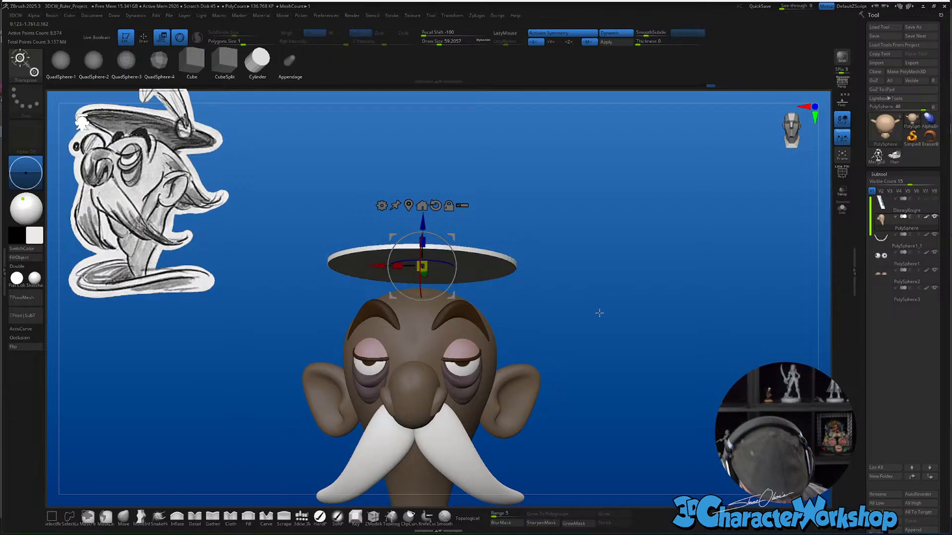
Split the brim disc off the head as its own subtool, select it with polyframes shown, and isolate it
key(2)
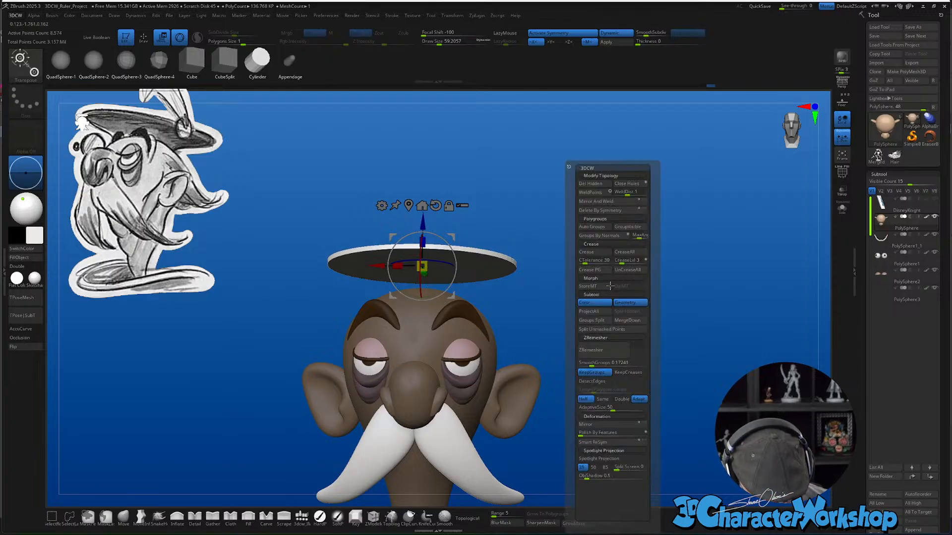
click(600, 330)
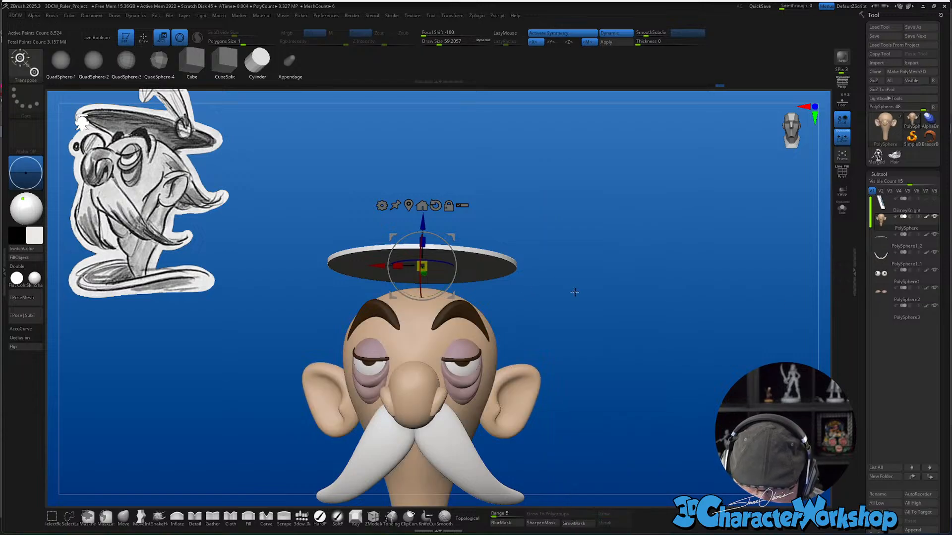
key(shift+f)
key(Down)
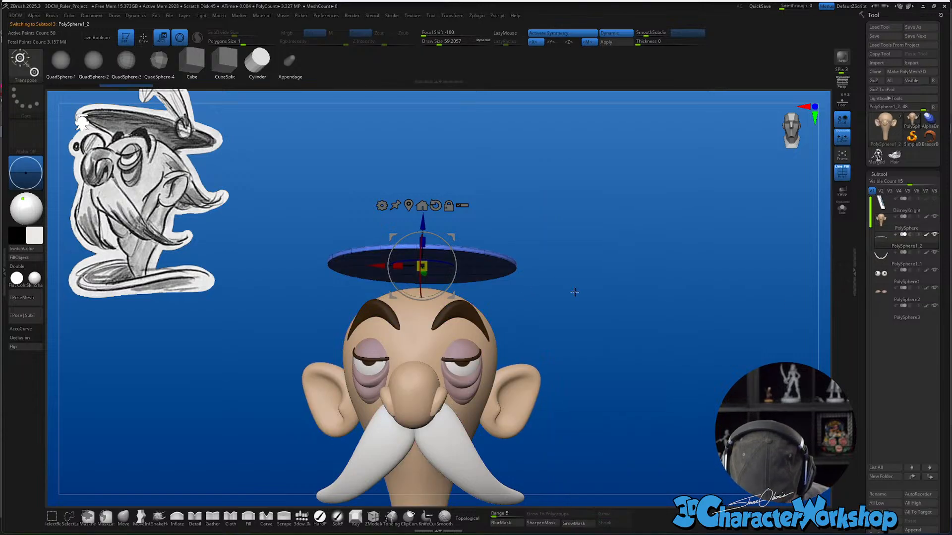
mouse_move(569, 290)
mouse_down()
mouse_move(593, 329)
mouse_move(593, 262)
mouse_move(588, 272)
mouse_up()
key(q)
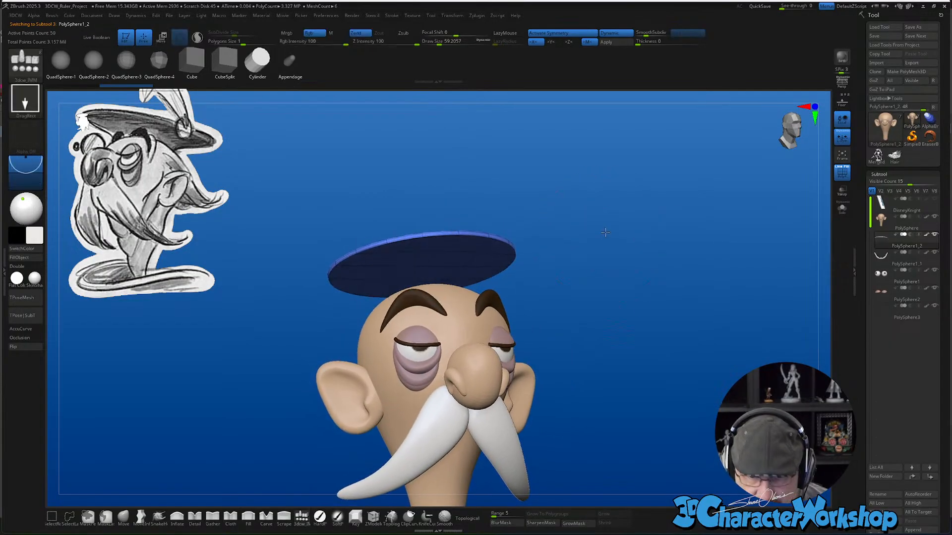
click(842, 209)
key(f)
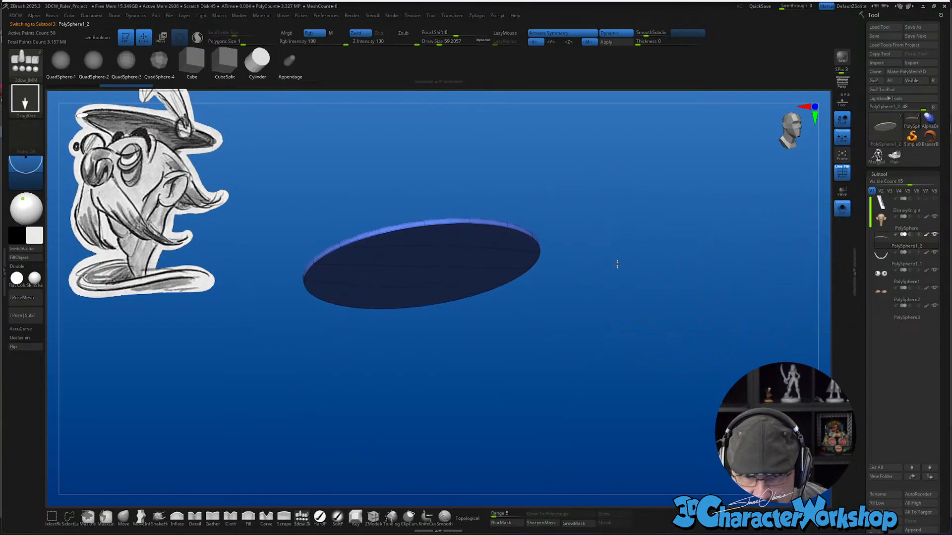
Assign separate polygroups to the disc's top, underside and rim using Groups By Normals
drag(649, 260, 646, 316)
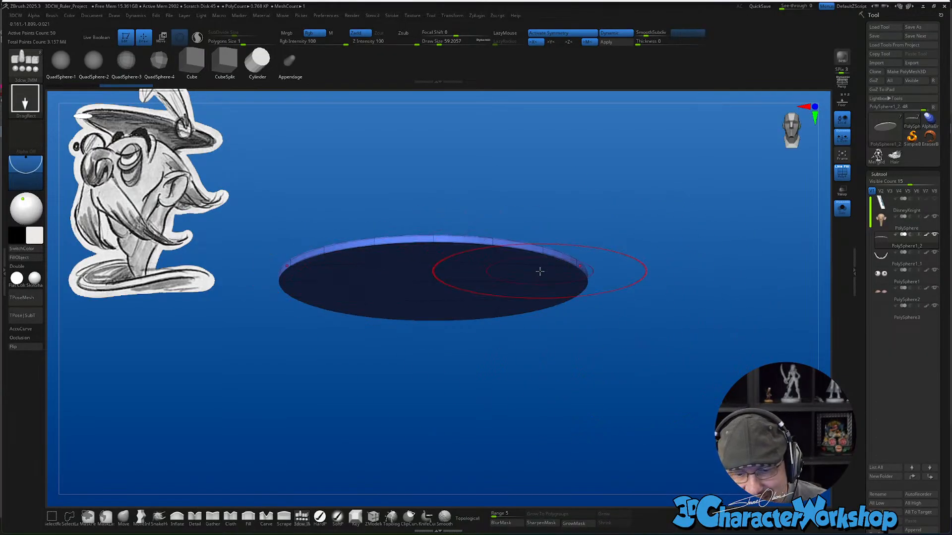
drag(637, 279, 622, 315)
key(2)
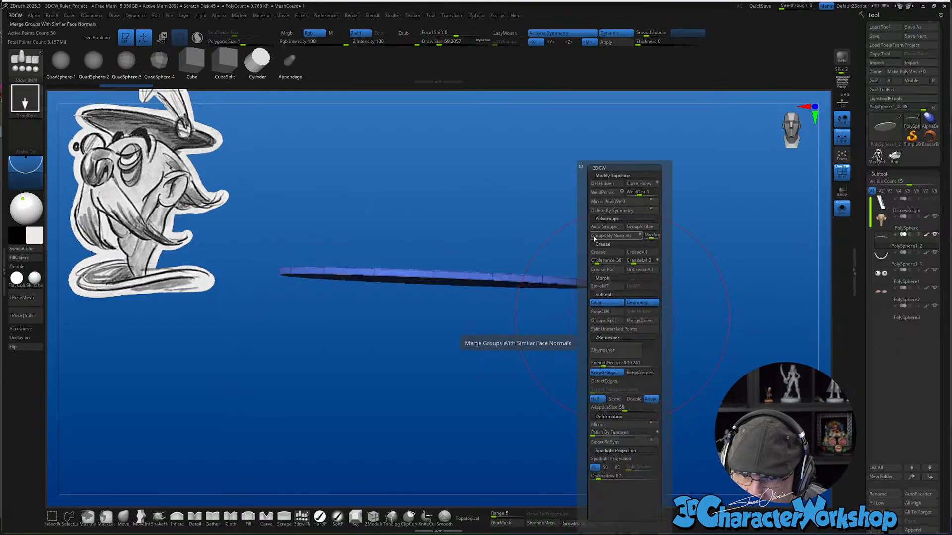
click(606, 238)
drag(463, 378, 470, 419)
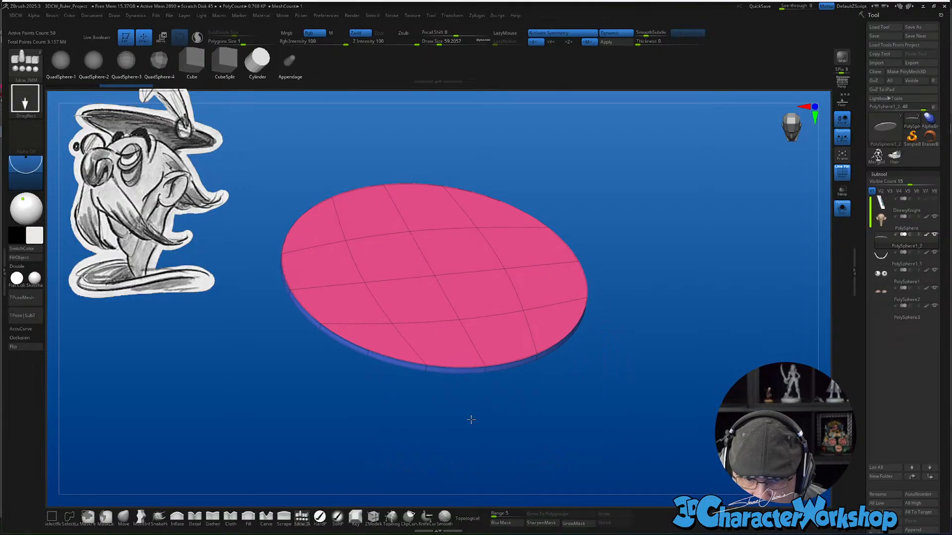
Extrude the disc's underside downward with ZModeler's Extrude polygon action targeting Polygroup All
drag(567, 408, 568, 329)
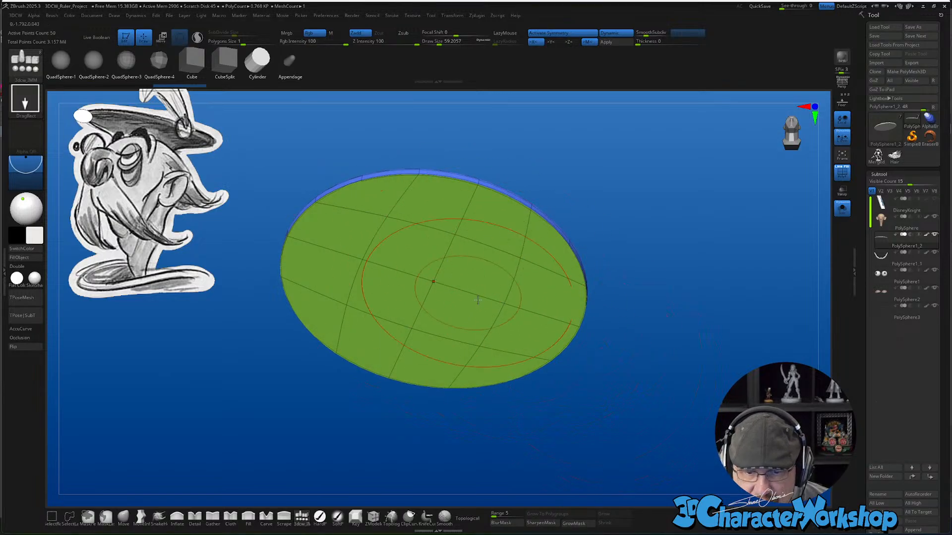
drag(620, 391, 599, 392)
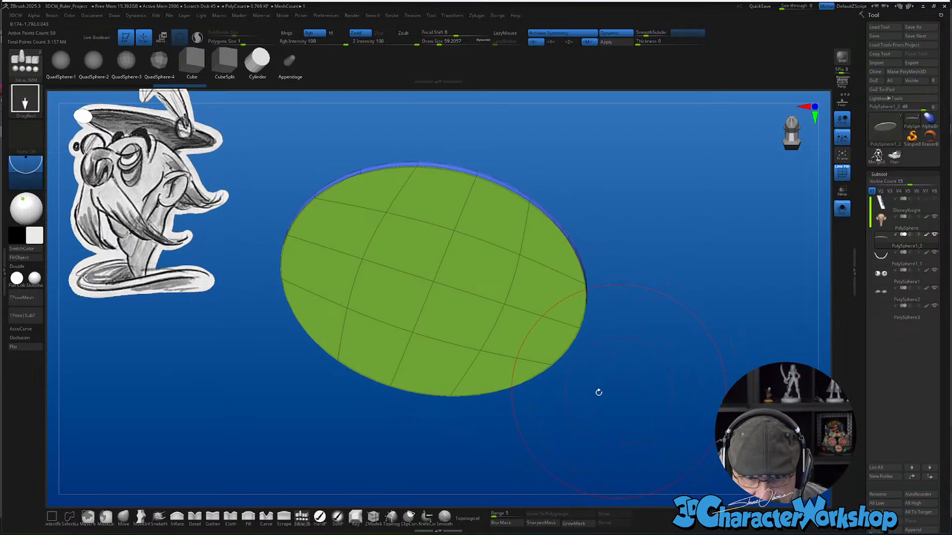
click(373, 517)
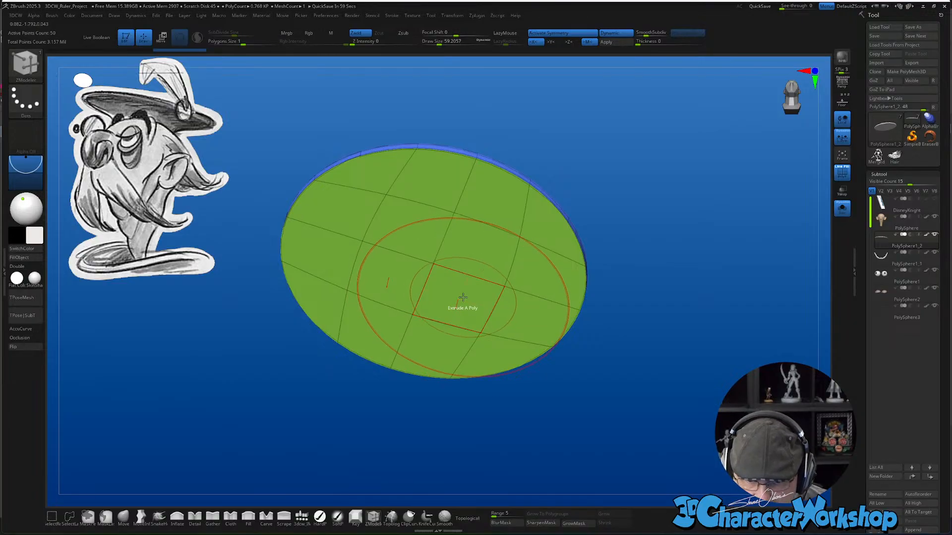
key(space)
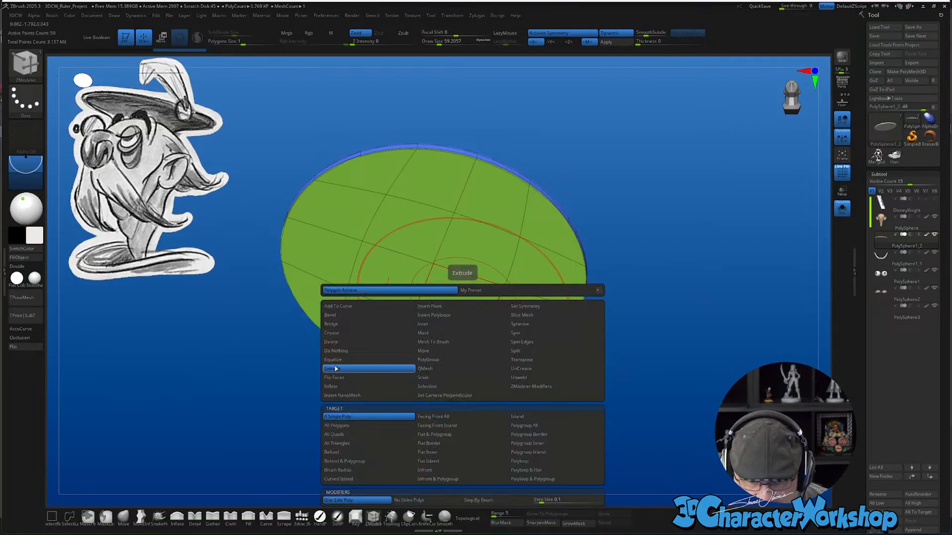
click(525, 425)
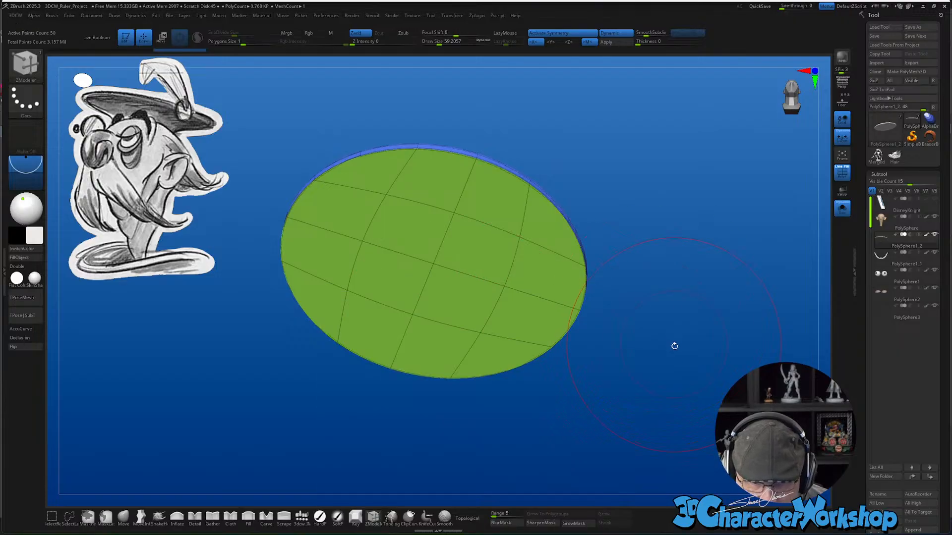
drag(588, 333, 457, 340)
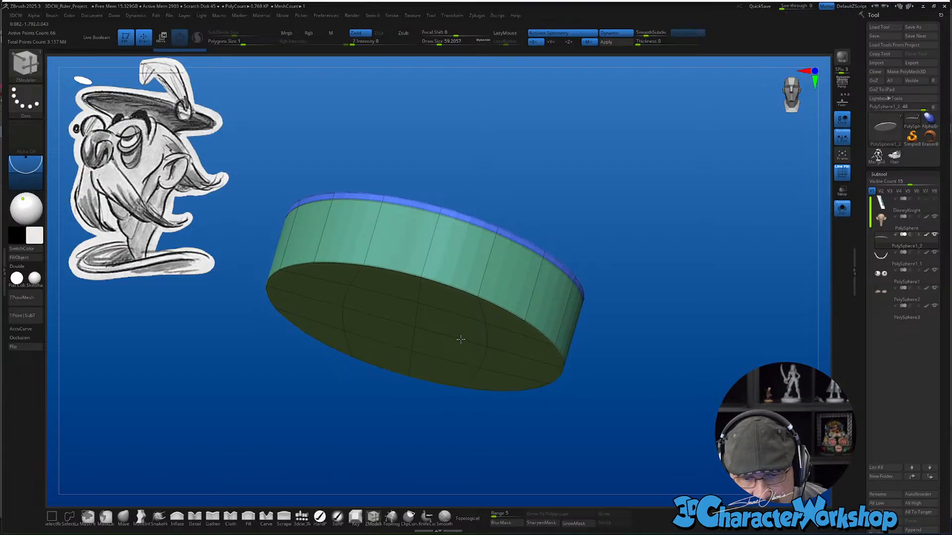
Centre the gizmo on the extruded underside and scale it uniformly to about 0.66, tapering the hat's sides inward
drag(654, 387, 658, 370)
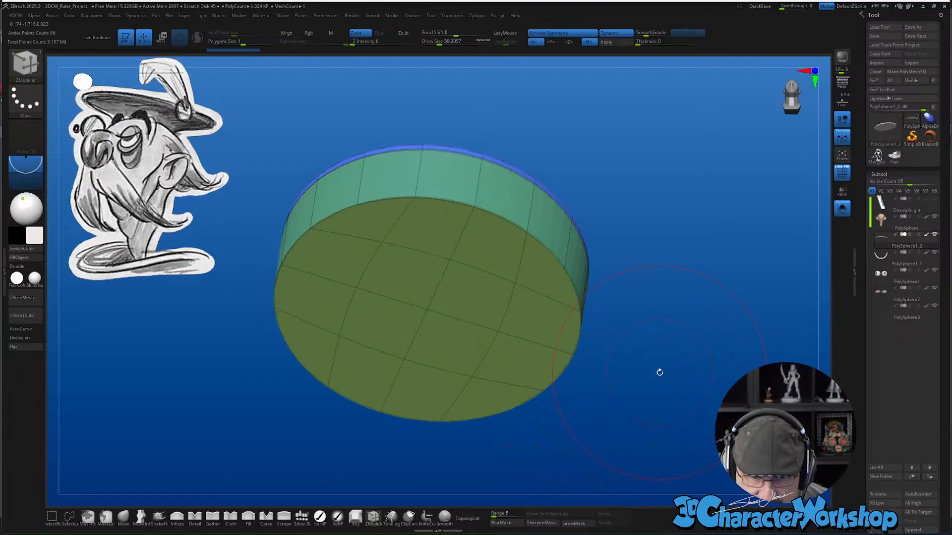
key(w)
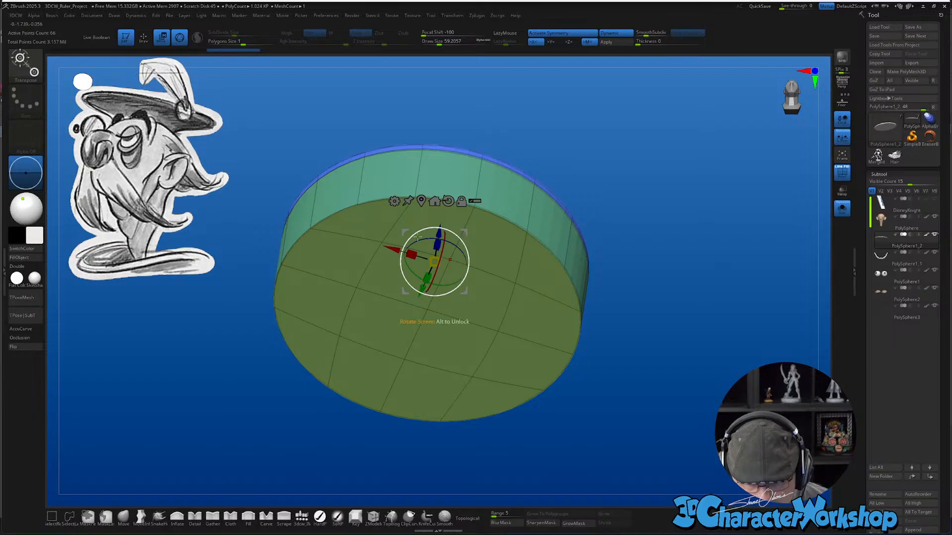
drag(428, 312, 535, 361)
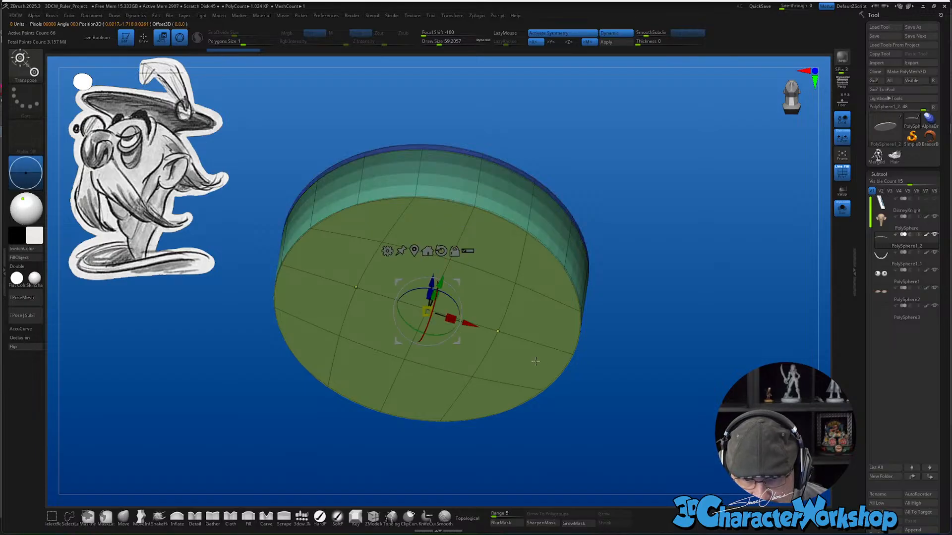
drag(596, 398, 494, 241)
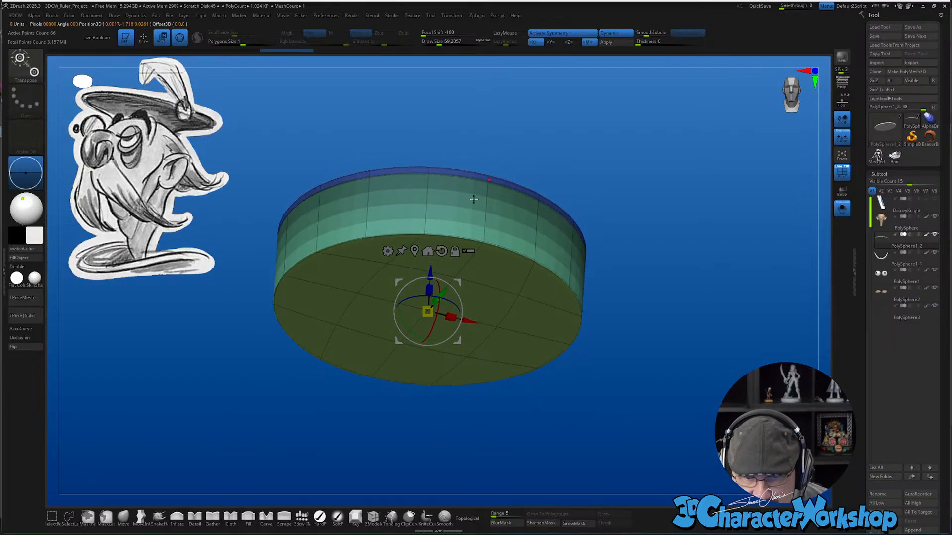
drag(598, 286, 627, 375)
alt+click(424, 311)
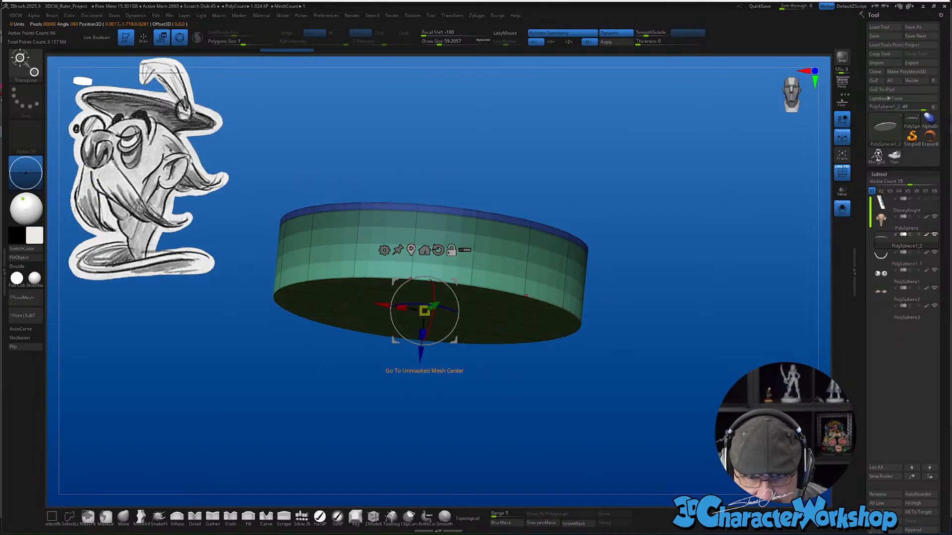
key(x)
click(423, 250)
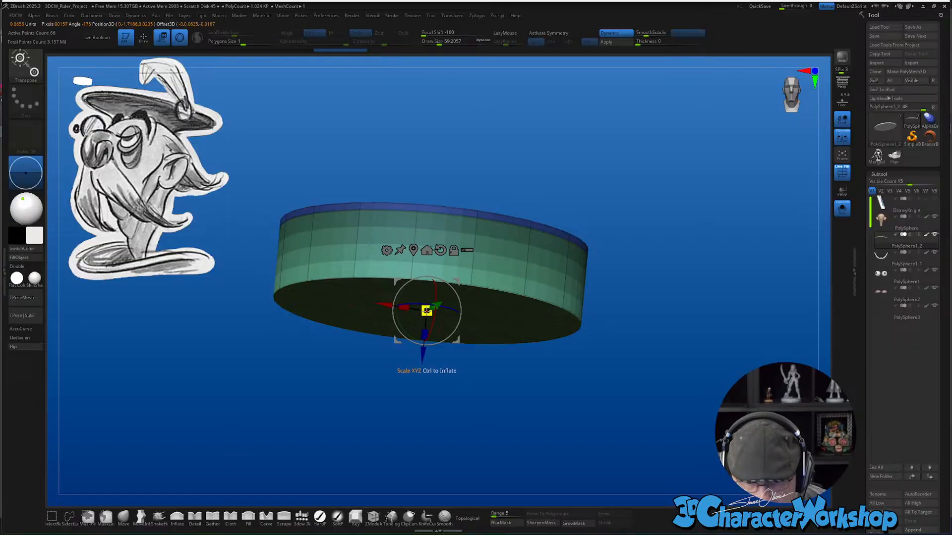
key(x)
drag(426, 311, 461, 286)
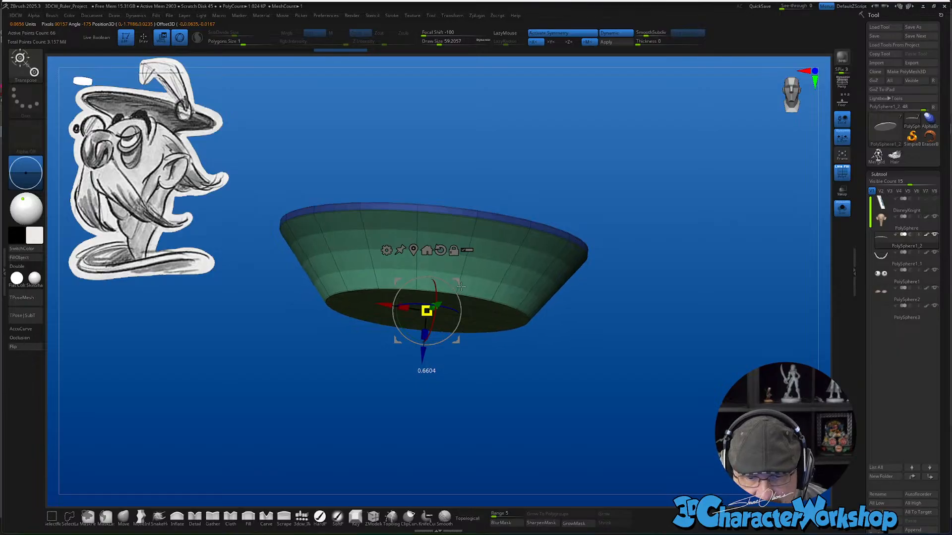
key(q)
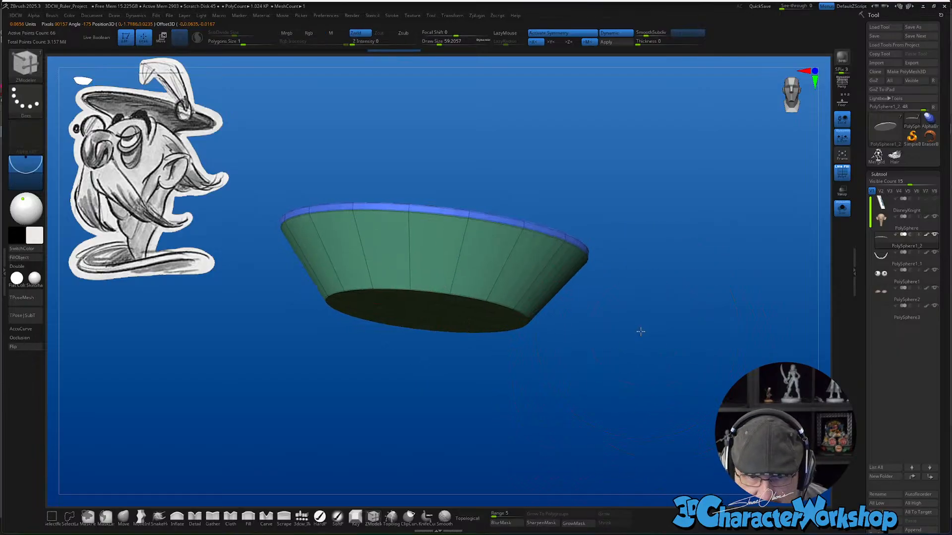
Insert a single edge loop around the middle of the hat's tapered side with ZModeler
drag(640, 332, 622, 333)
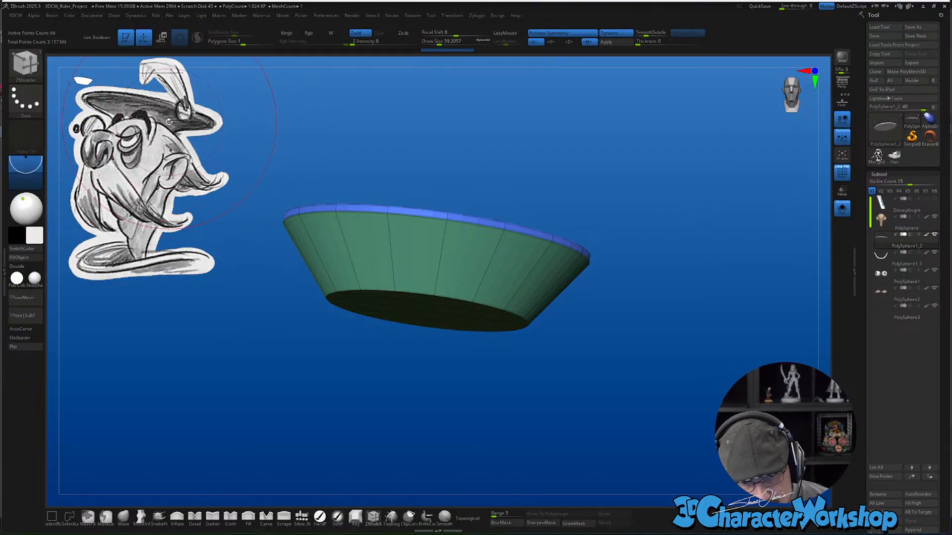
drag(414, 425, 412, 418)
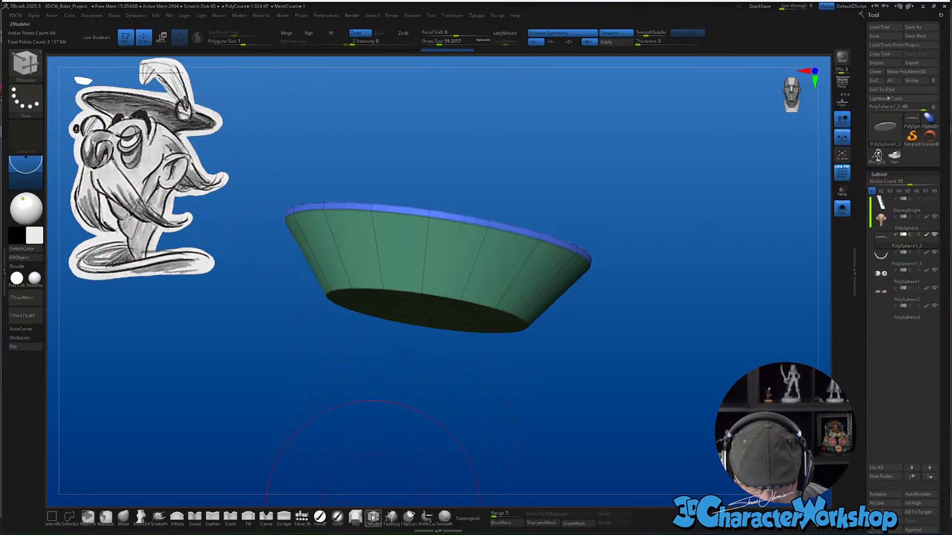
click(427, 258)
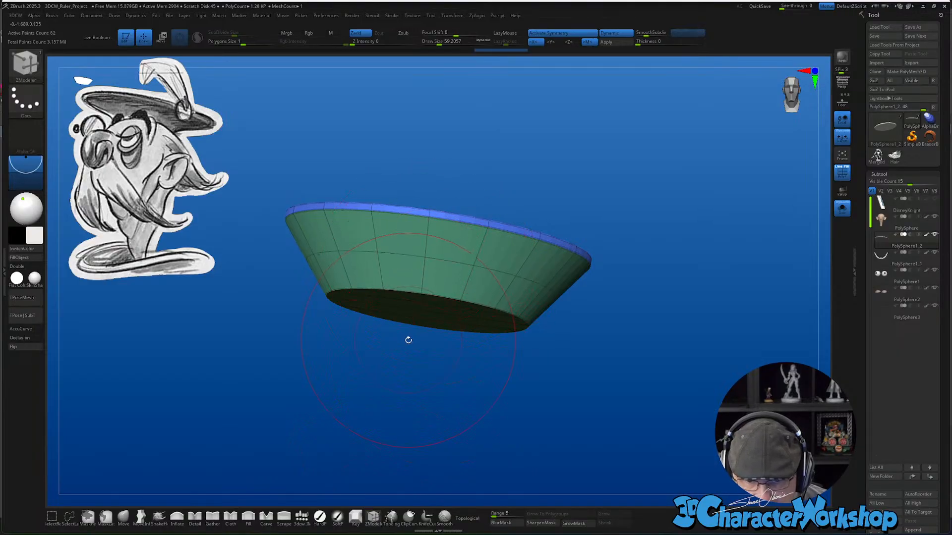
Isolate the new middle edge loop for transforming with ZModeler's Transpose edge action targeting EdgeLoop Partial
drag(408, 341, 437, 327)
drag(628, 350, 520, 272)
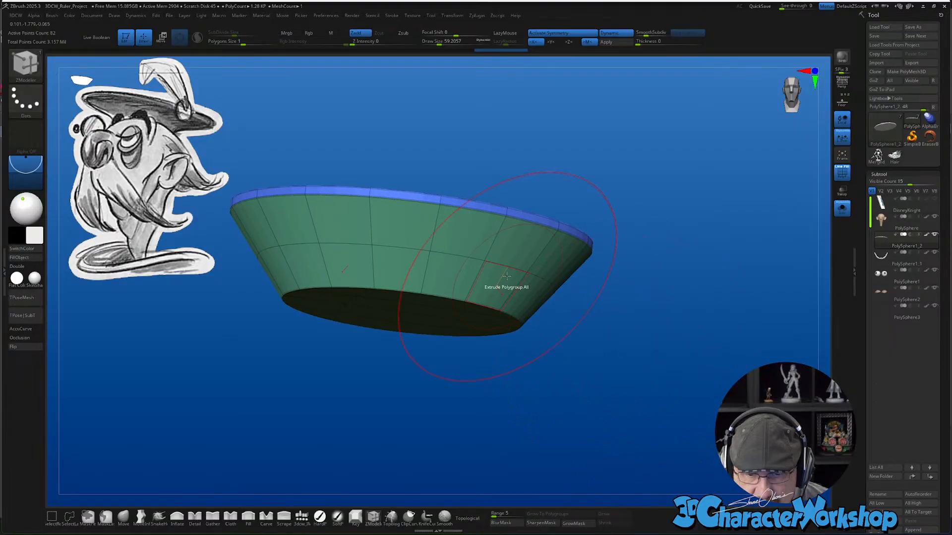
key(space)
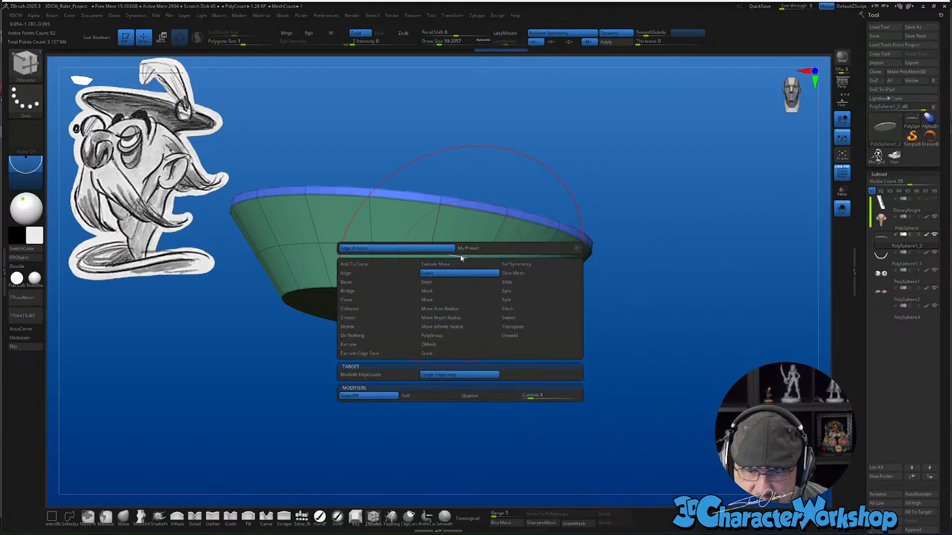
click(517, 329)
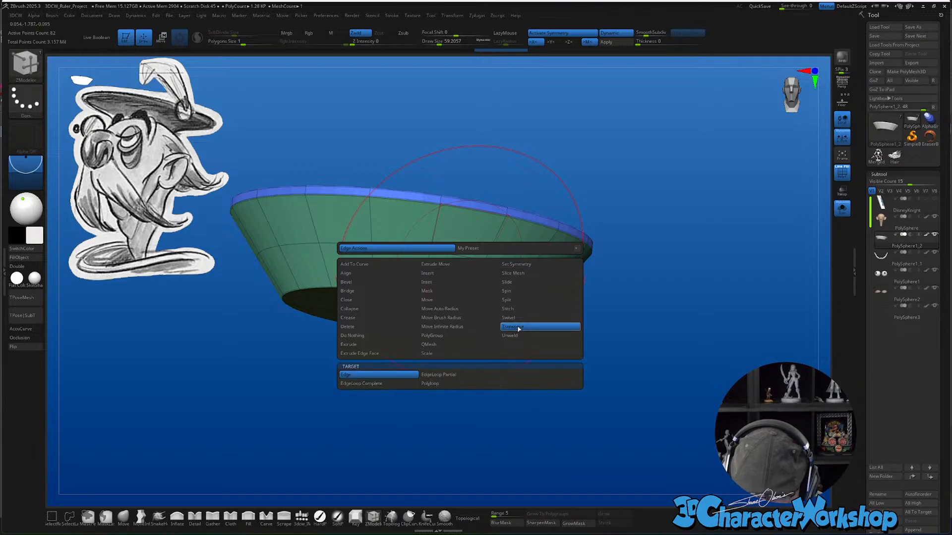
click(438, 375)
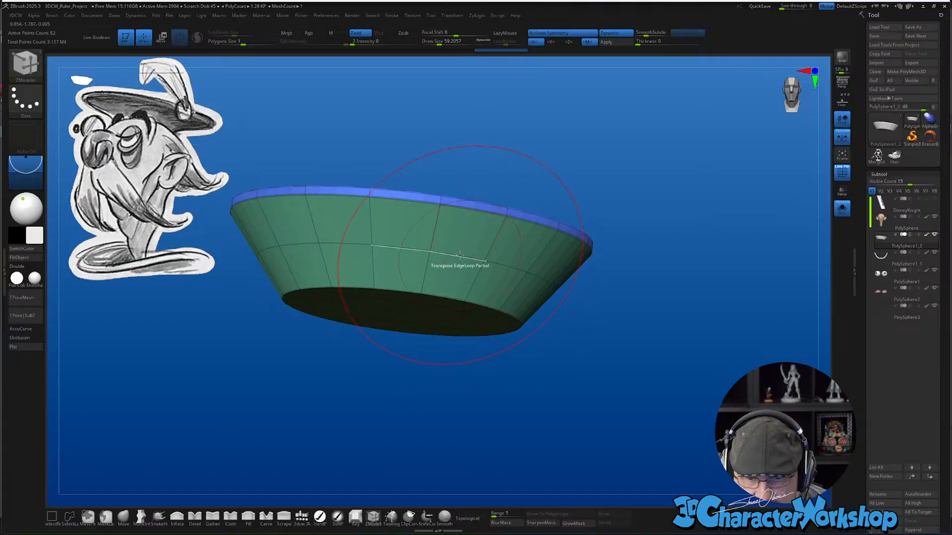
click(463, 254)
drag(577, 355, 530, 297)
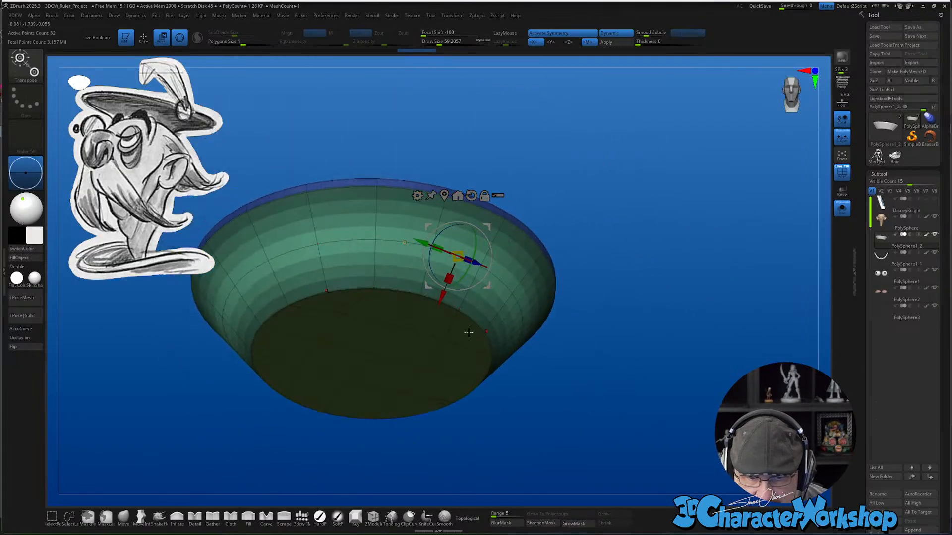
drag(469, 332, 630, 364)
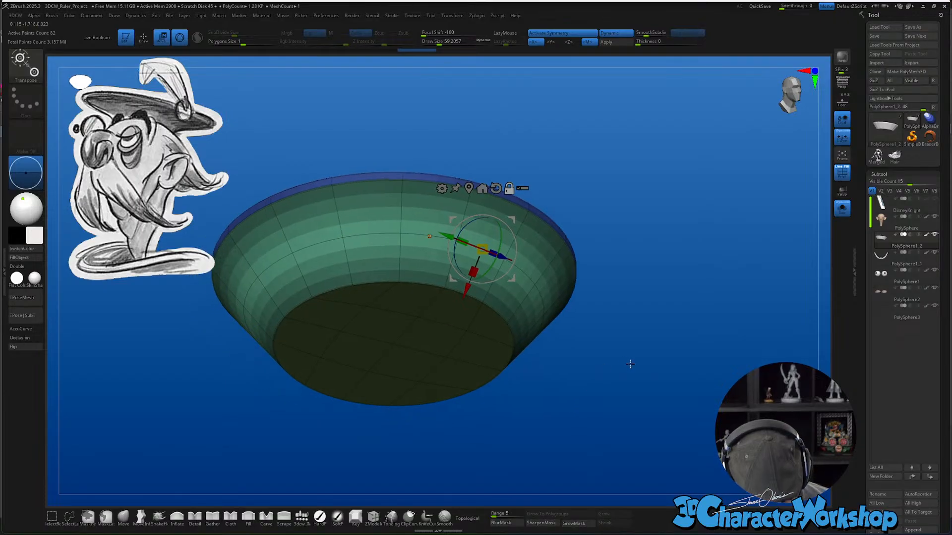
Centre the gizmo on the unmasked middle loop and scale it inward to give the hat's side a concave curve
key(x)
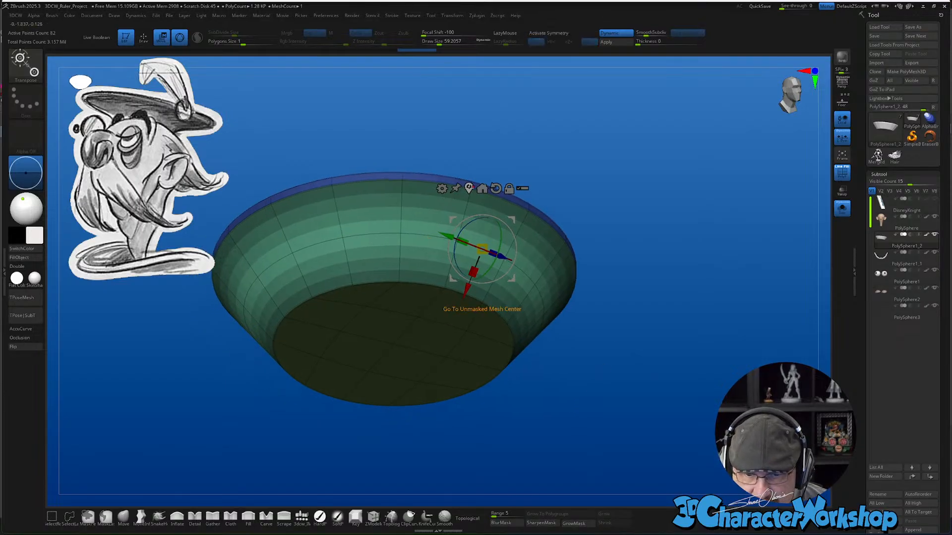
click(482, 188)
key(x)
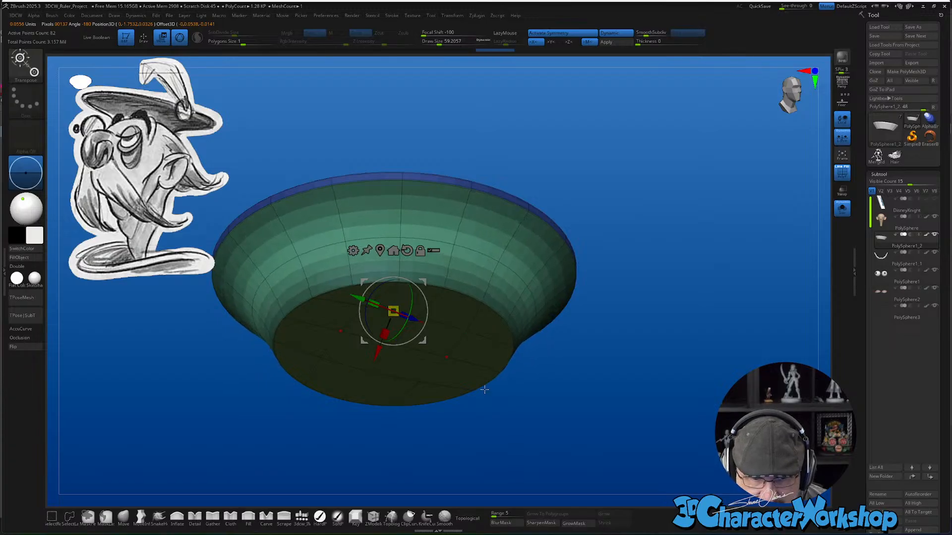
drag(565, 411, 551, 429)
drag(530, 391, 555, 431)
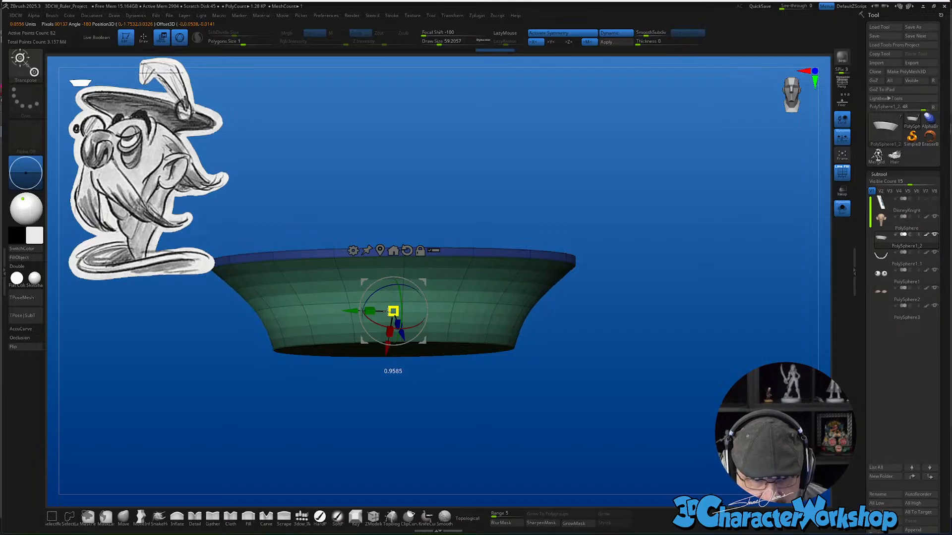
click(407, 250)
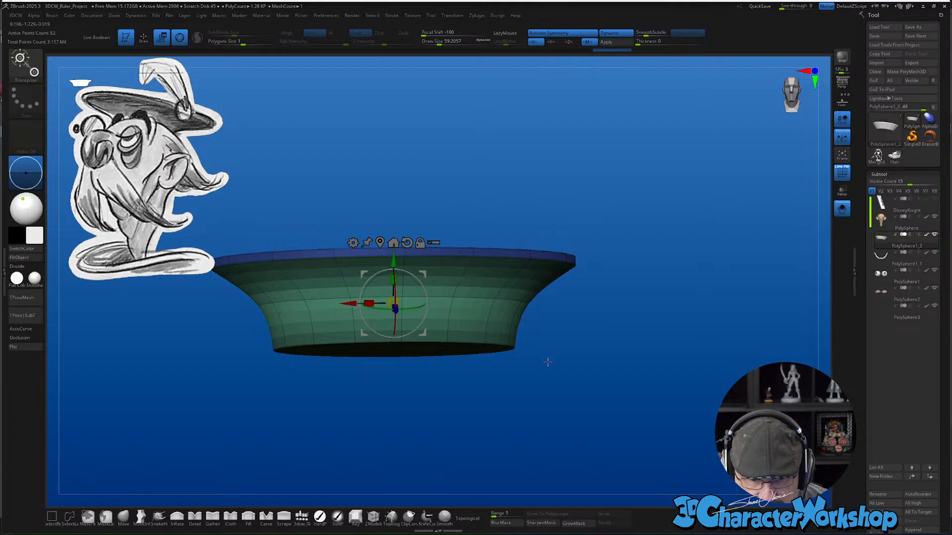
Return to the ZModeler brush, turn off polyframes, and show the hat together with the rest of the head
key(b)
key(z)
key(m)
alt+drag(630, 368, 595, 364)
key(shift+f)
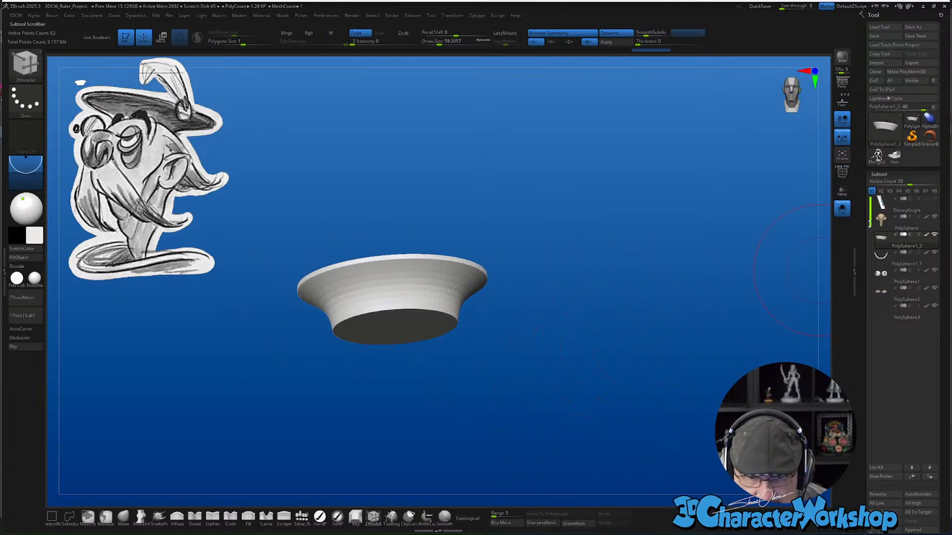
click(842, 210)
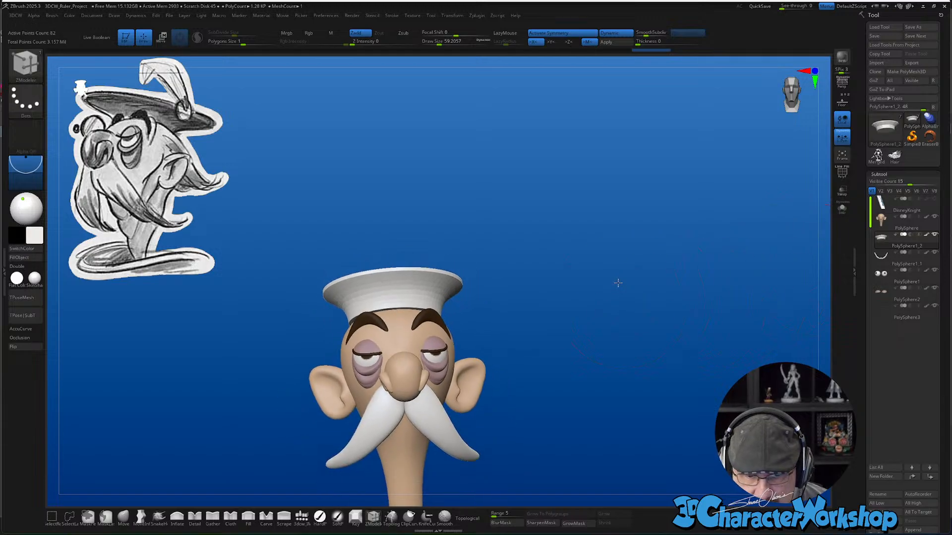
Tilt the hat further back and shrink it slightly to seat it on top of the head in side view
drag(616, 283, 601, 304)
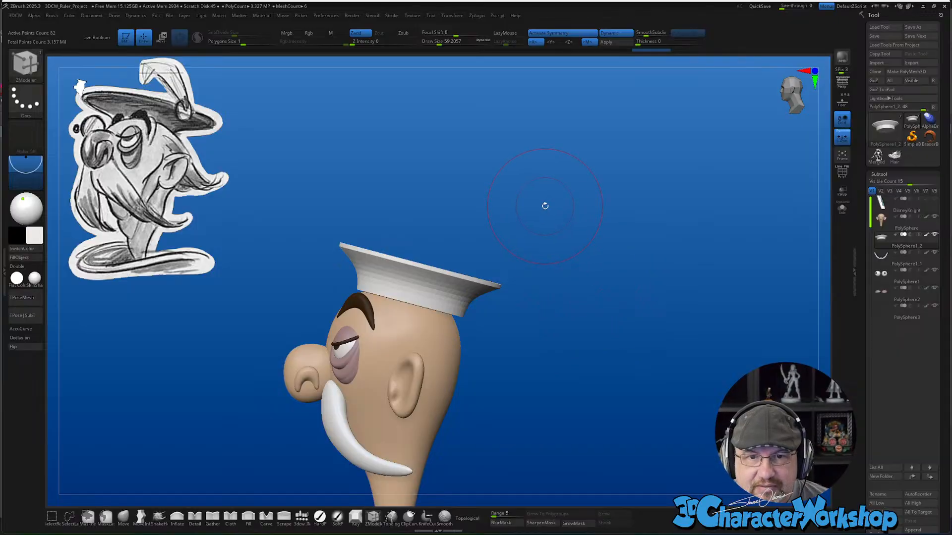
drag(530, 189, 519, 295)
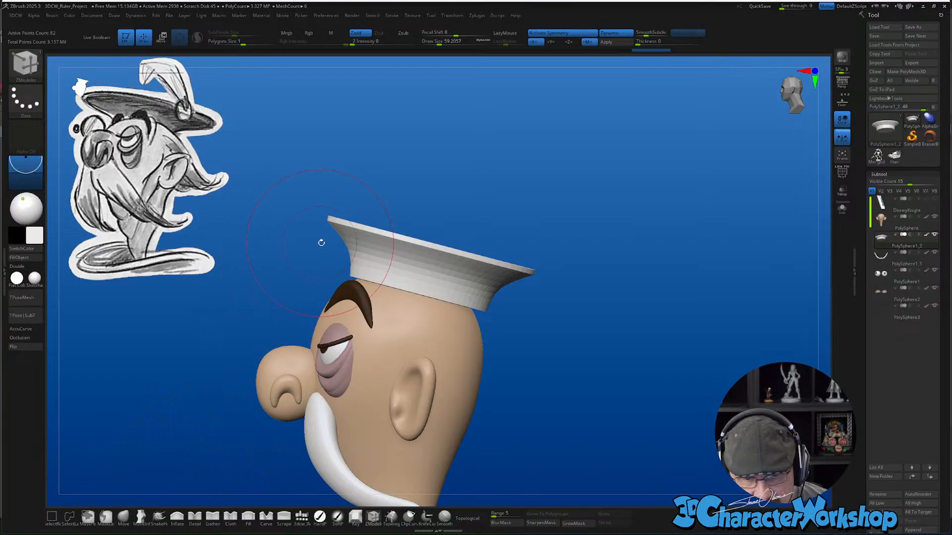
key(w)
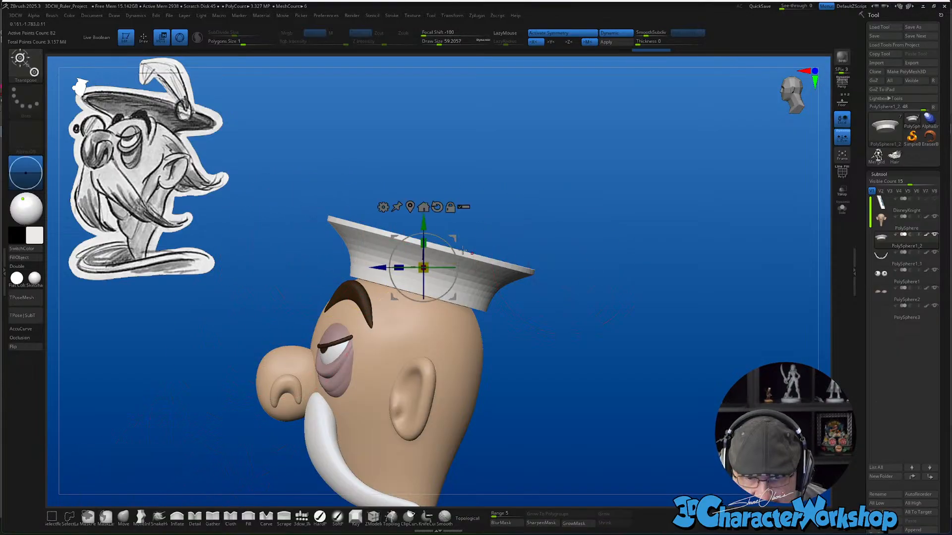
mouse_move(458, 251)
mouse_down()
mouse_move(456, 239)
mouse_move(432, 267)
mouse_move(447, 258)
mouse_up()
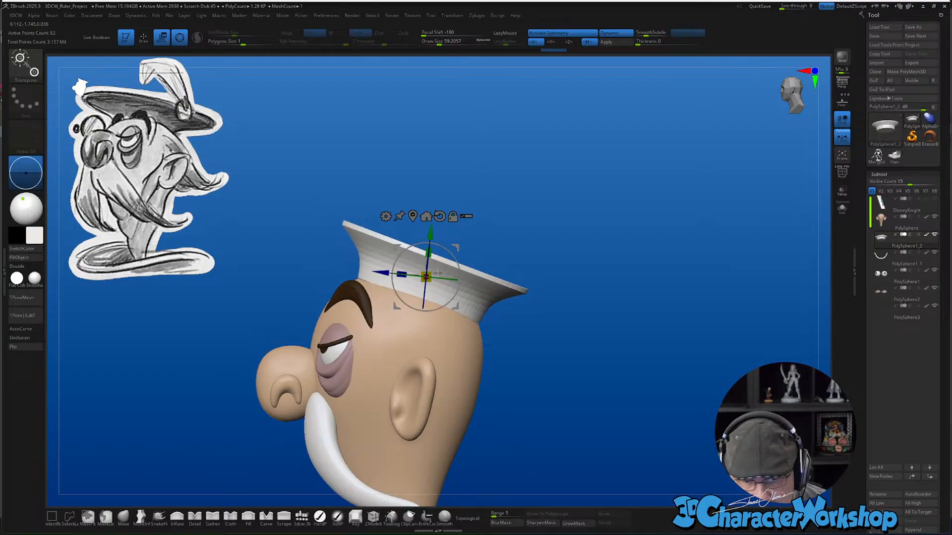
Mask the hat's upper brim and scale the unmasked lower part inward to fit the head
mouse_move(342, 242)
ctrl+mouse_down()
mouse_move(325, 263)
mouse_move(521, 342)
mouse_move(539, 309)
ctrl+mouse_up()
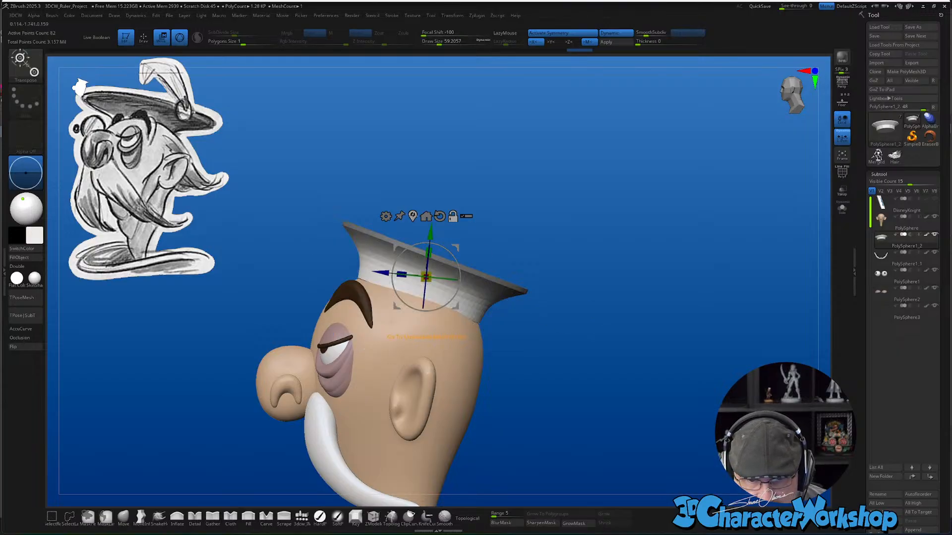
click(421, 293)
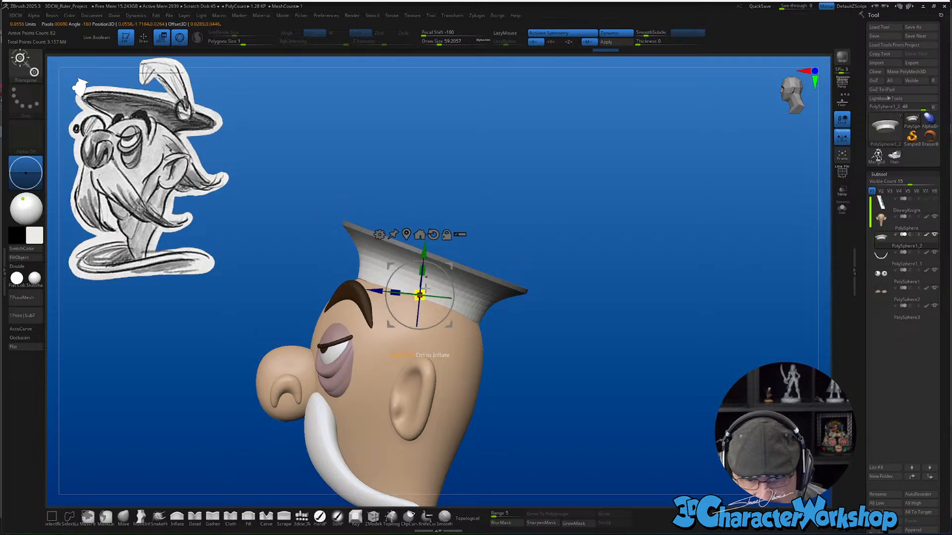
drag(426, 288, 422, 289)
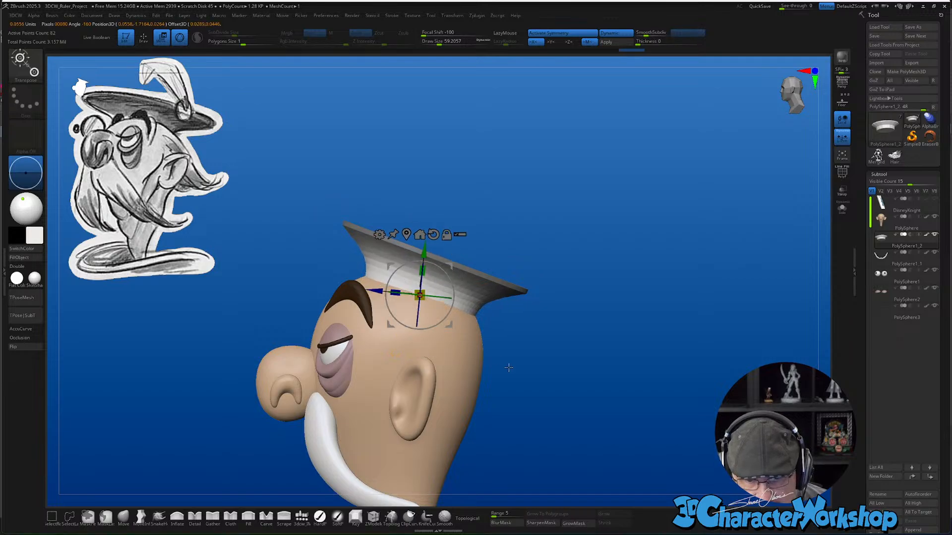
mouse_move(508, 367)
mouse_down()
mouse_move(579, 387)
mouse_move(540, 376)
mouse_up()
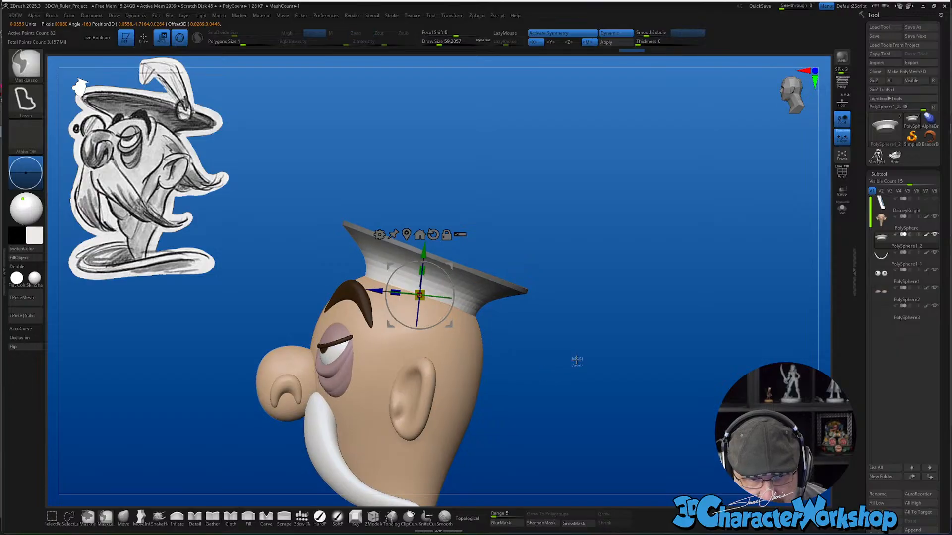
Invert the mask, centre the gizmo on the upper brim, and scale the brim wider, checking it from the front
ctrl+click(576, 361)
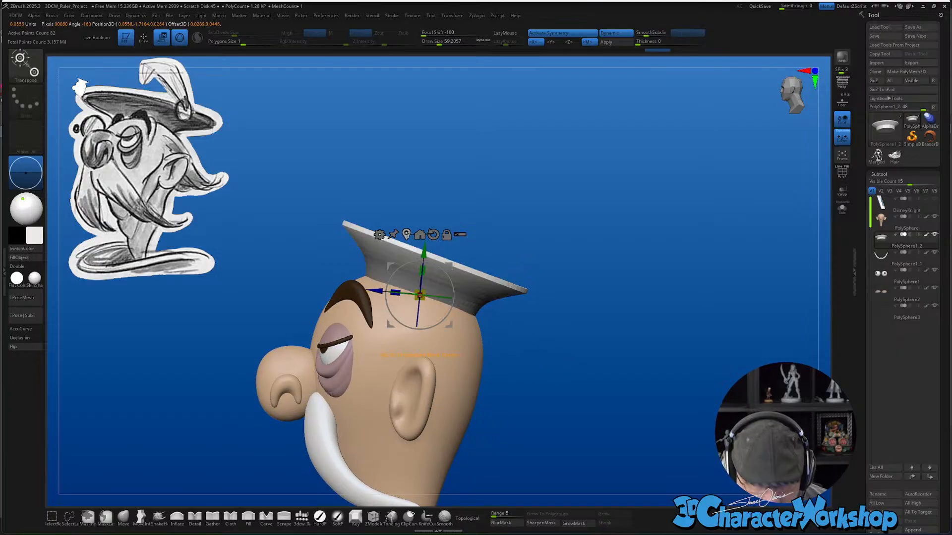
click(435, 255)
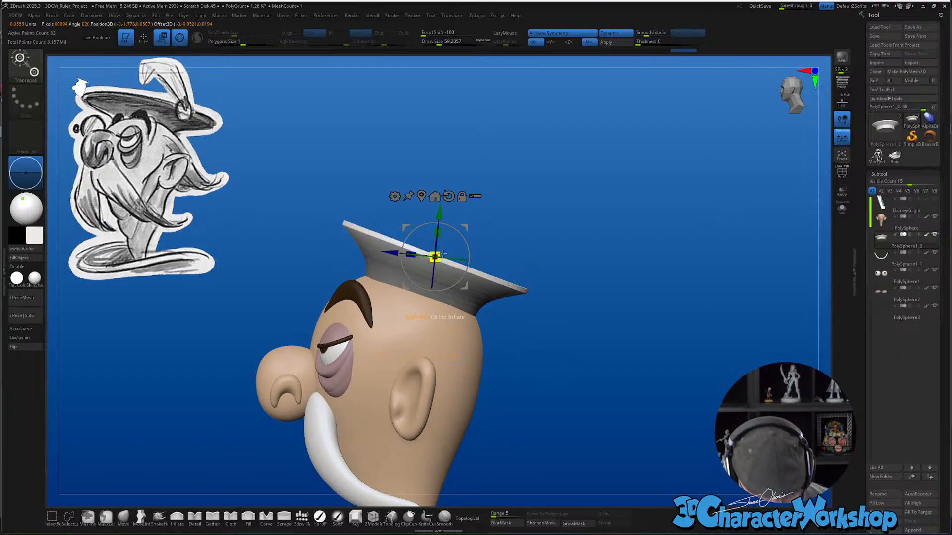
drag(440, 252, 561, 308)
shift+drag(604, 310, 610, 307)
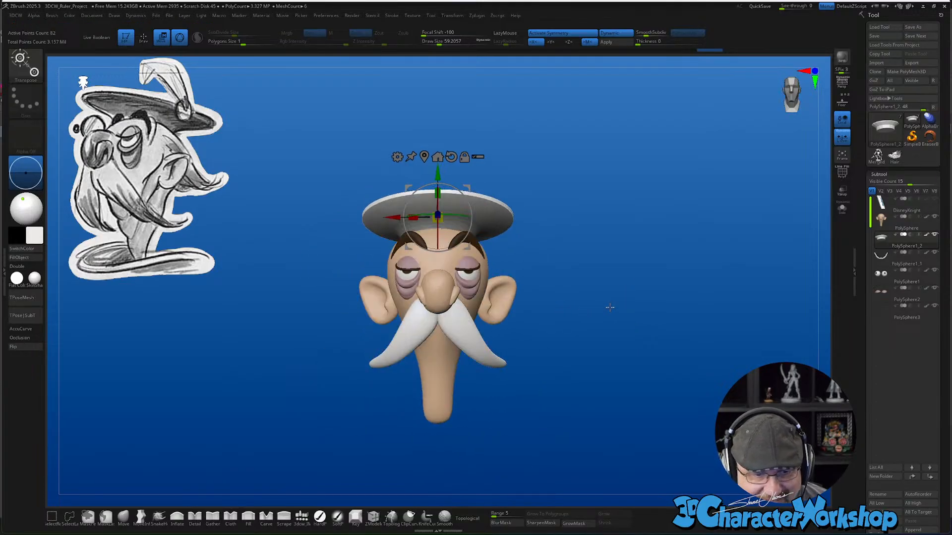
key(q)
key(shift+d)
mouse_move(650, 279)
alt+mouse_down()
mouse_move(665, 300)
mouse_move(654, 262)
alt+mouse_up()
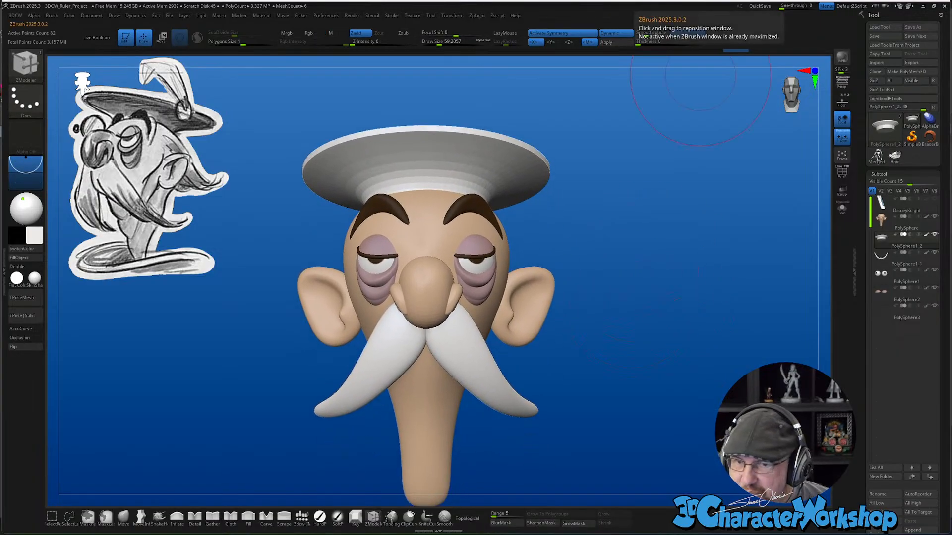
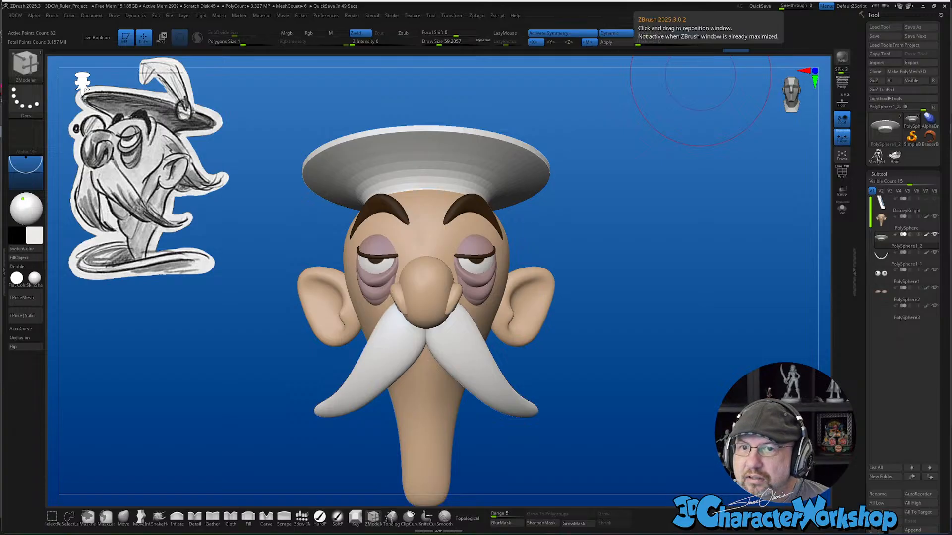
Switch to the browser page on The Reluctant Dragon's Sir Giles, examine the character's hat, and return to ZBrush
drag(546, 0, 236, 64)
scroll(397, 315, down, 2)
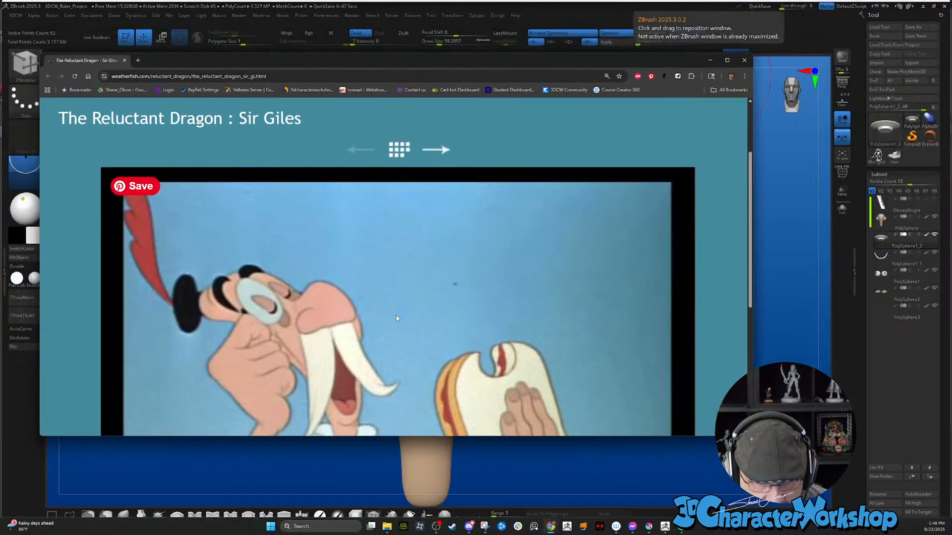
scroll(320, 219, down, 2)
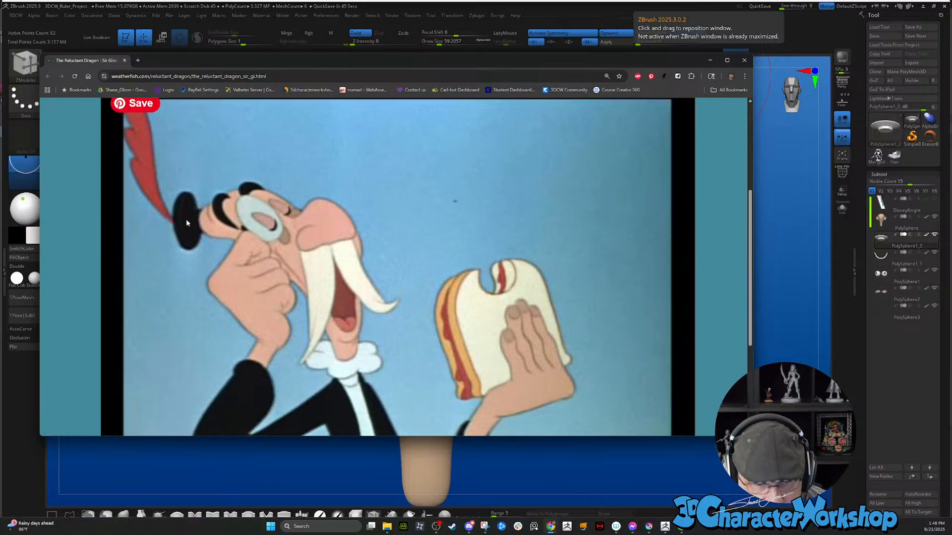
click(744, 60)
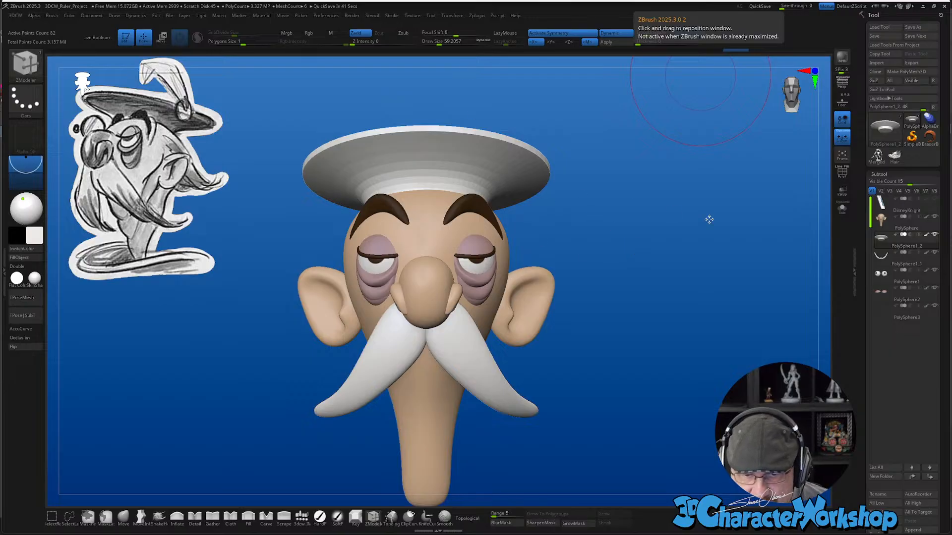
Fill the hat with a dark navy colour and check it on the head in three-quarter view
drag(709, 219, 701, 230)
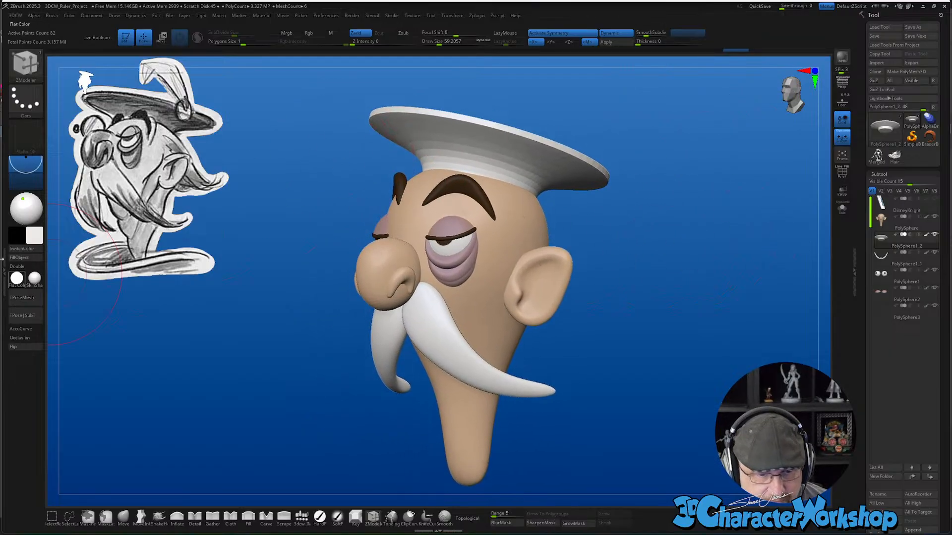
click(37, 234)
click(58, 298)
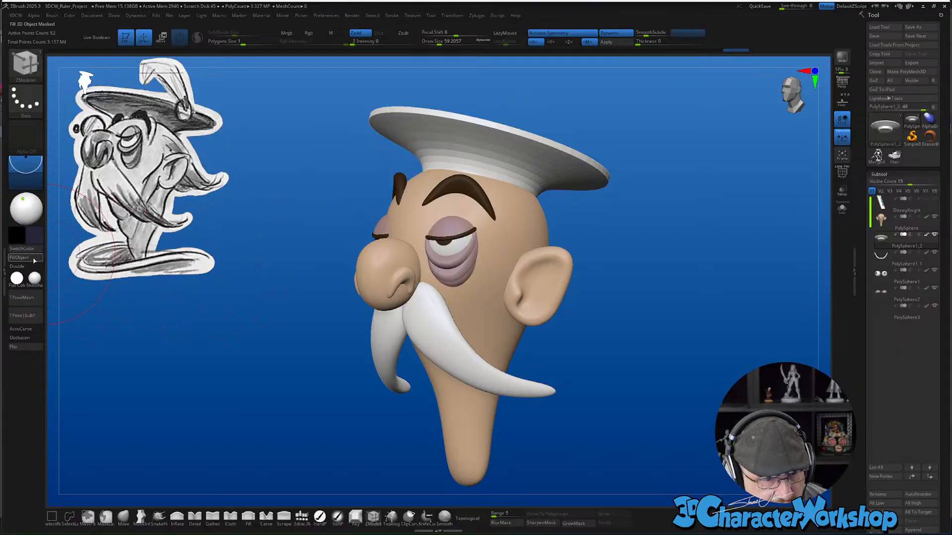
click(34, 260)
drag(658, 335, 634, 313)
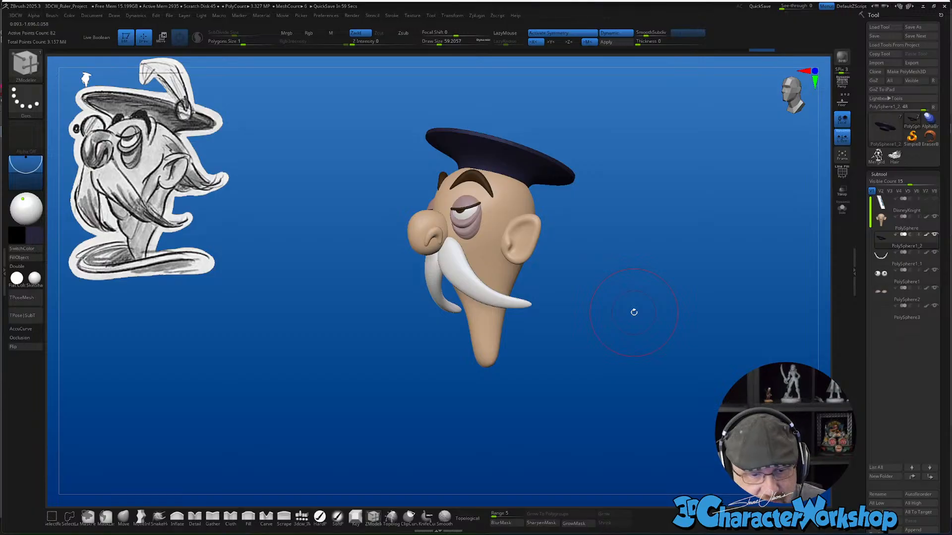
drag(621, 244, 641, 279)
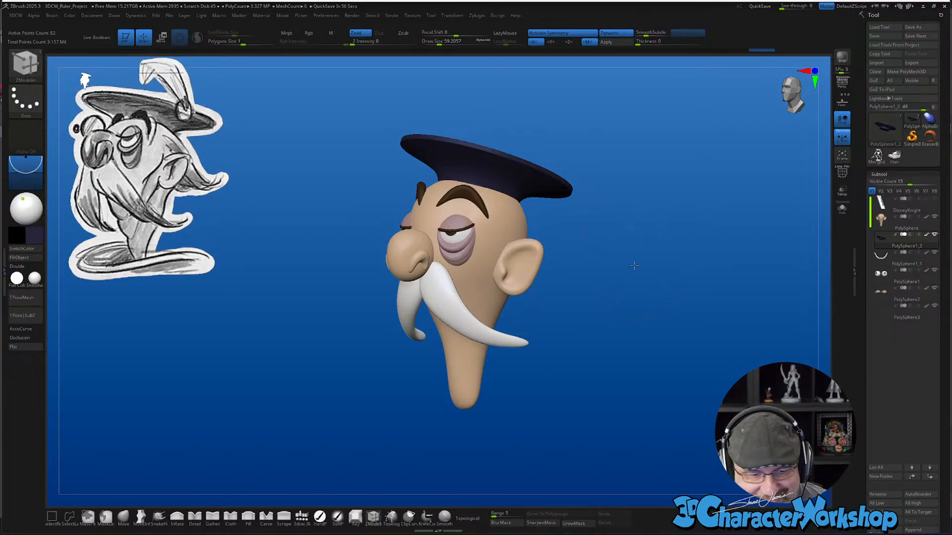
alt+drag(634, 265, 668, 285)
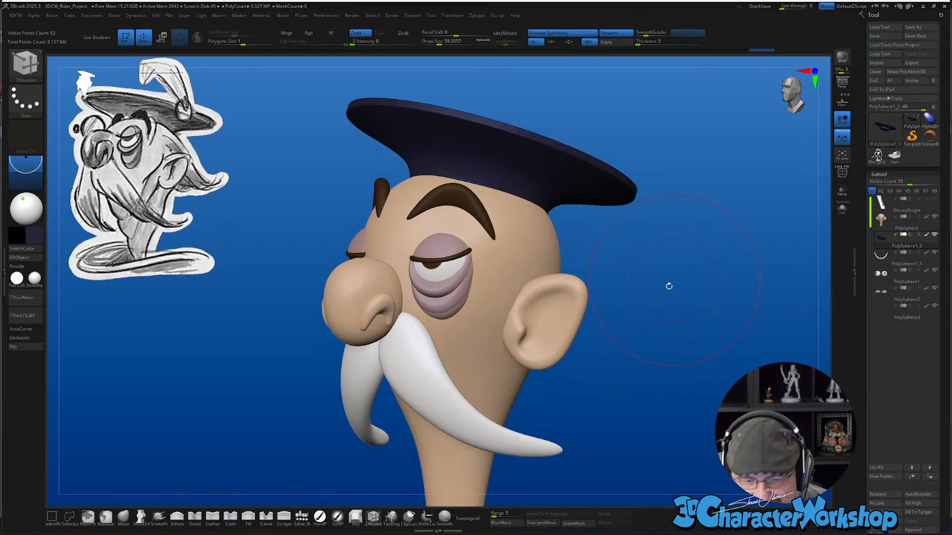
Make the head the active subtool and mask everything except its lowest under-eye bags, using the polygroups
alt+click(450, 302)
drag(629, 352, 665, 382)
key(w)
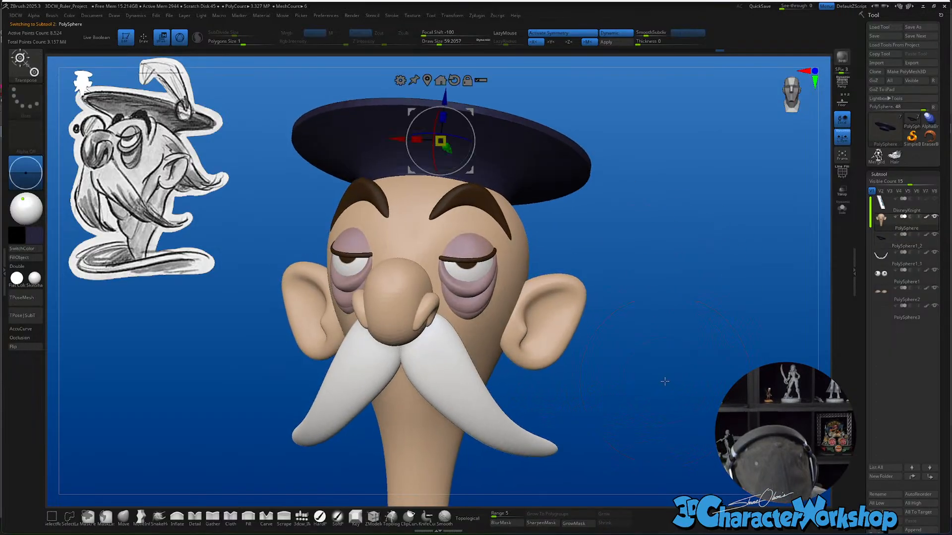
key(shift+f)
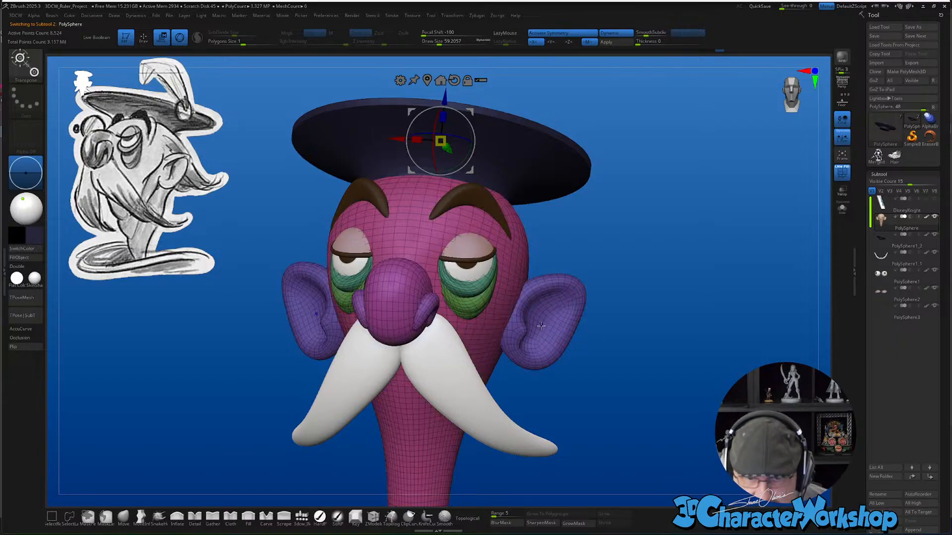
ctrl+click(469, 300)
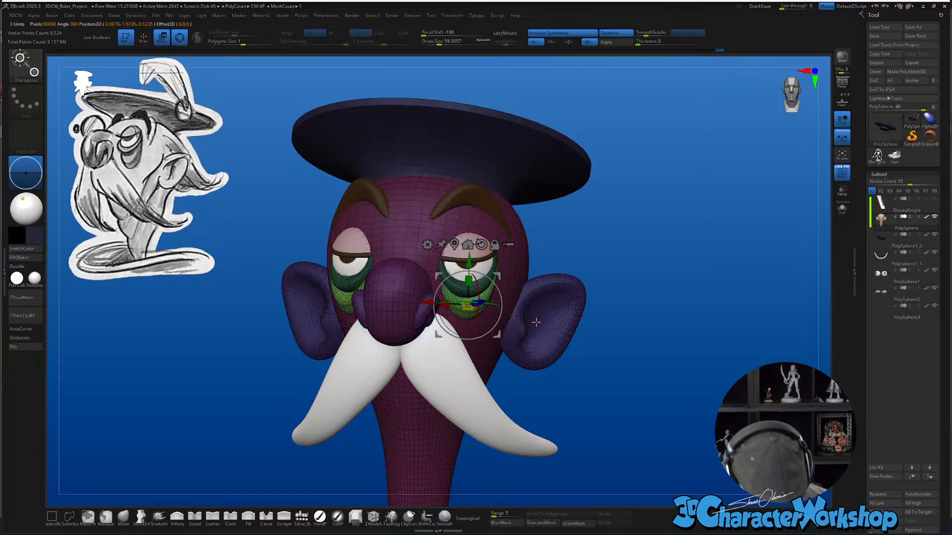
key(shift+f)
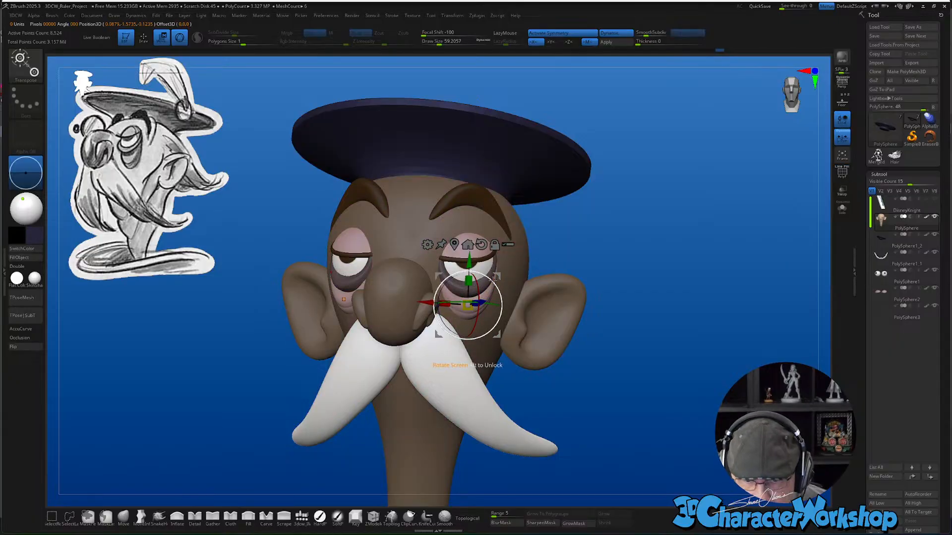
Narrow the lowest under-eye bags slightly, lower them a little, and clear the mask
drag(444, 304, 452, 306)
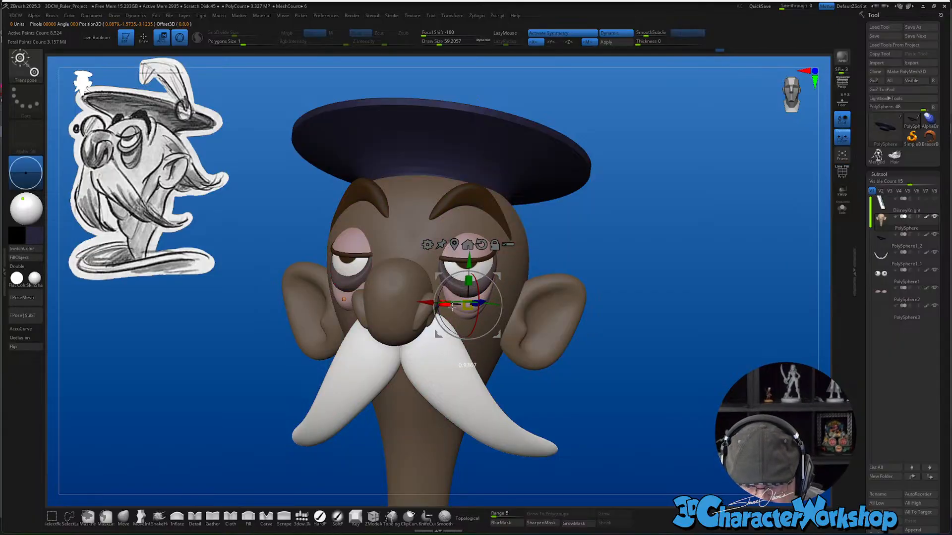
drag(607, 395, 595, 388)
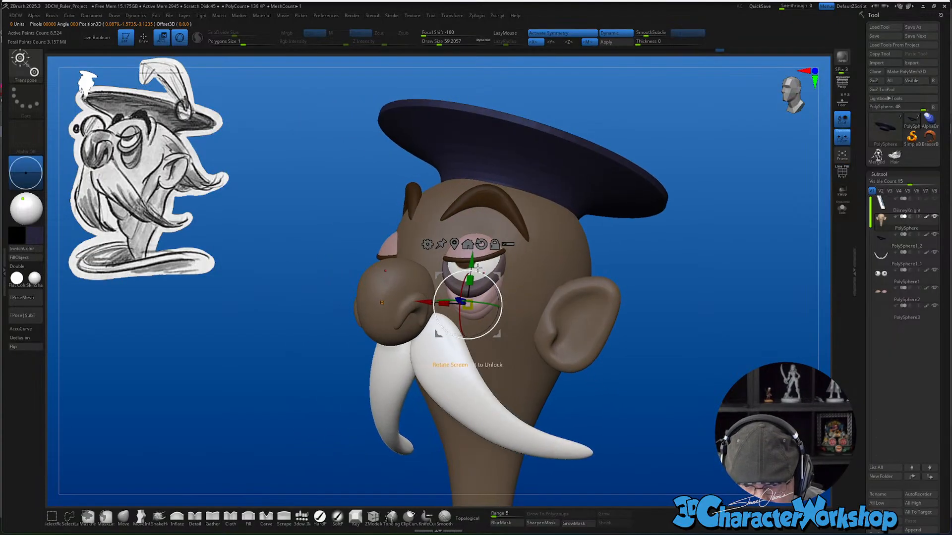
drag(477, 268, 471, 270)
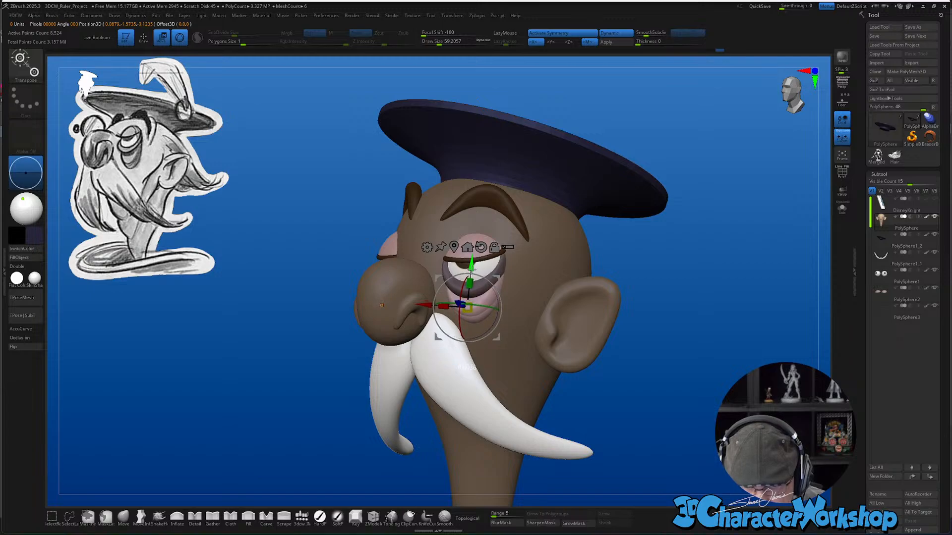
key(q)
ctrl+drag(669, 331, 687, 350)
Examine the head and hat from front, three-quarter and side views, comparing the silhouette with the sketch
drag(669, 342, 773, 347)
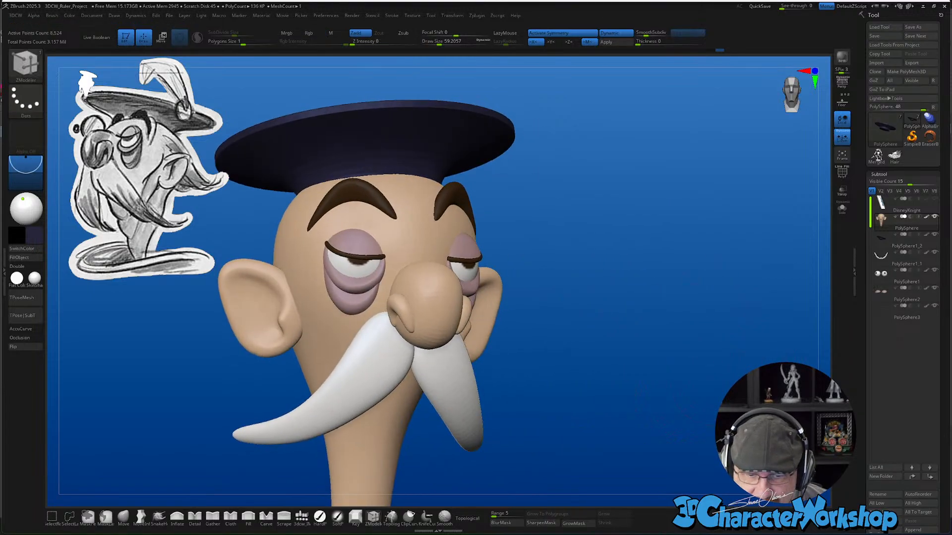
drag(713, 392, 695, 398)
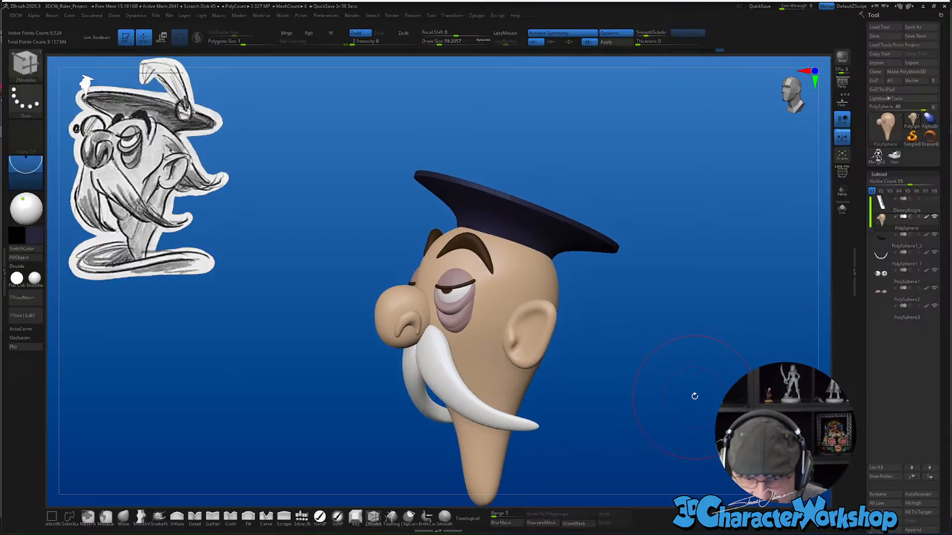
mouse_move(695, 396)
mouse_down()
mouse_move(709, 376)
mouse_move(701, 346)
mouse_move(614, 374)
mouse_move(662, 382)
mouse_move(653, 370)
mouse_move(581, 373)
mouse_up()
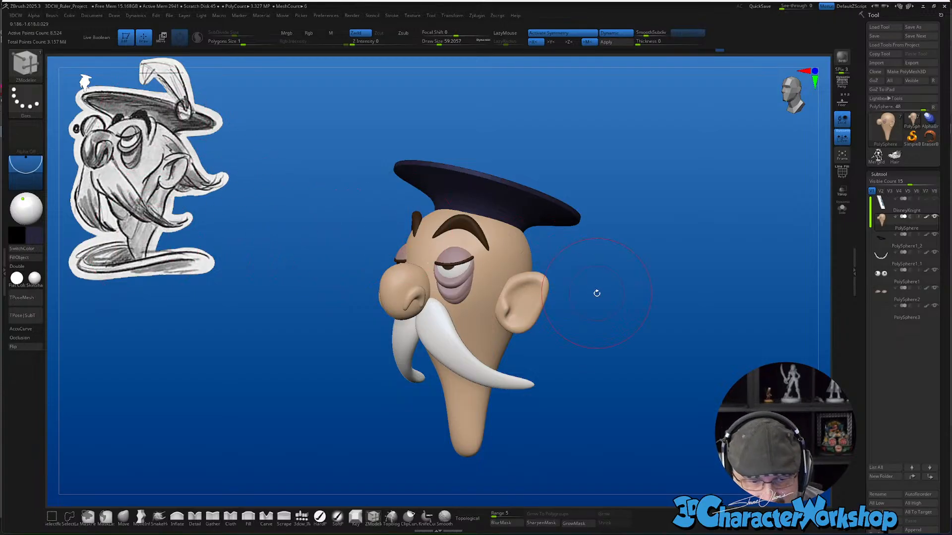
mouse_move(596, 293)
mouse_down()
mouse_move(563, 292)
mouse_move(615, 297)
mouse_up()
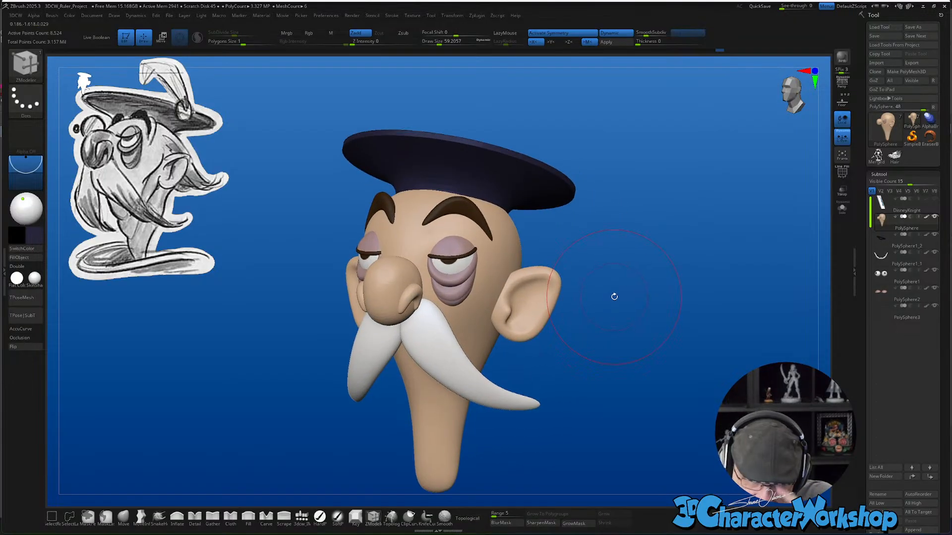
key(s)
drag(609, 340, 607, 340)
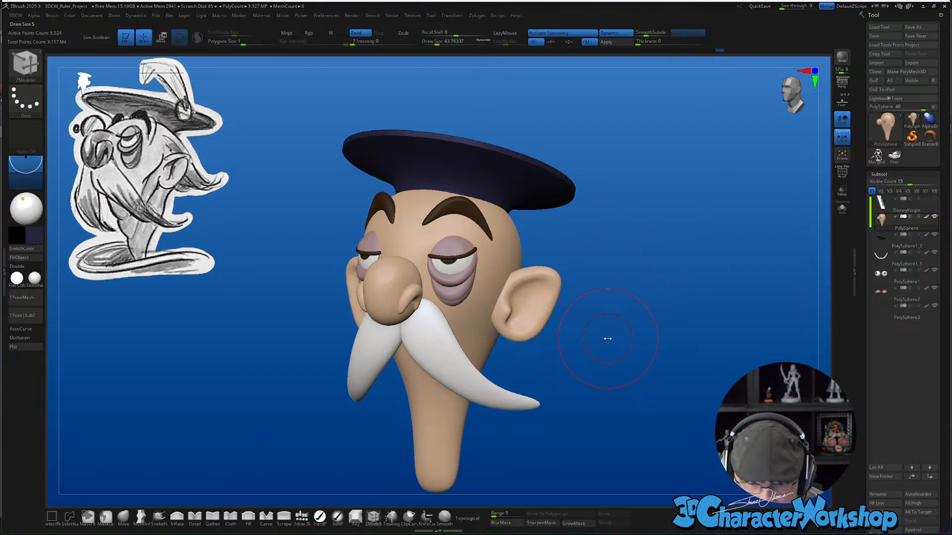
drag(659, 298, 641, 304)
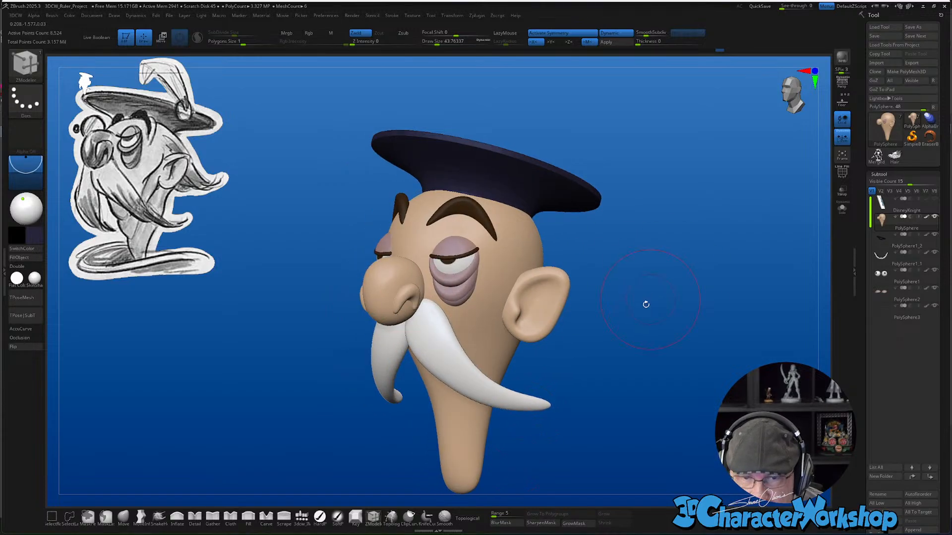
drag(638, 365, 626, 346)
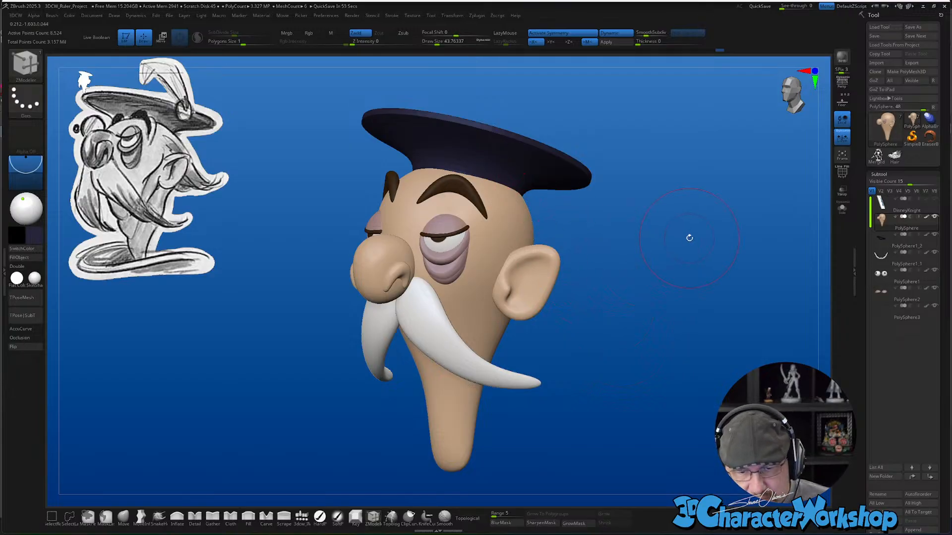
mouse_move(686, 238)
mouse_down()
mouse_move(664, 255)
mouse_move(693, 325)
mouse_move(671, 302)
mouse_move(679, 303)
mouse_up()
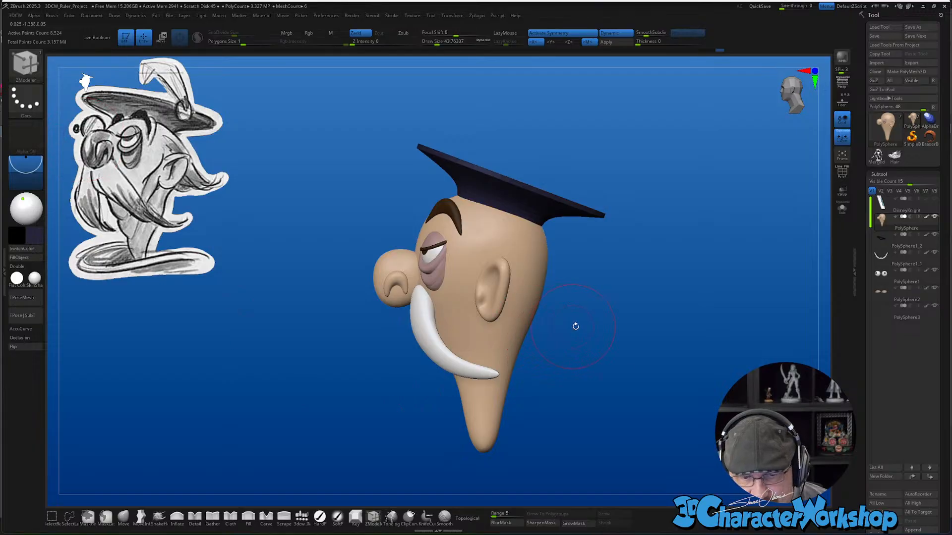
mouse_move(575, 326)
mouse_down()
mouse_move(617, 325)
mouse_move(591, 324)
mouse_up()
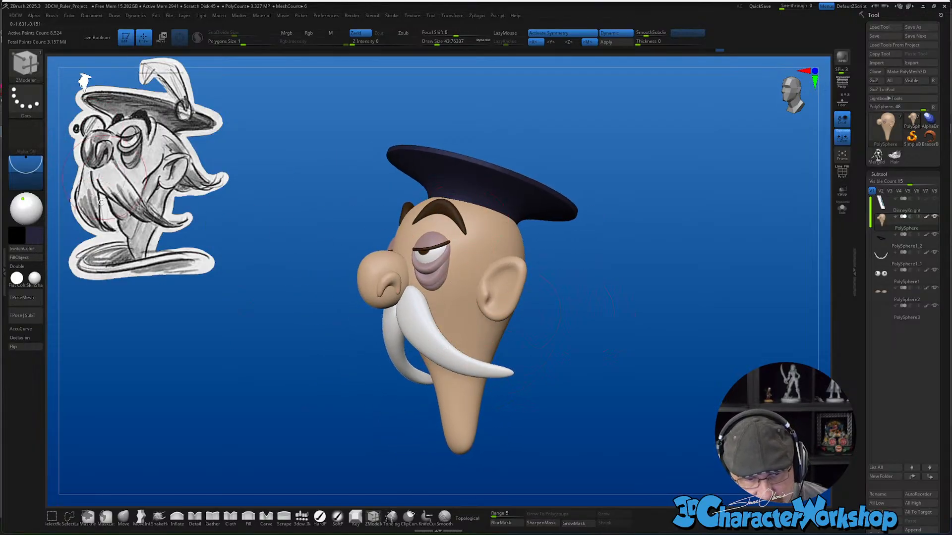
drag(597, 374, 580, 338)
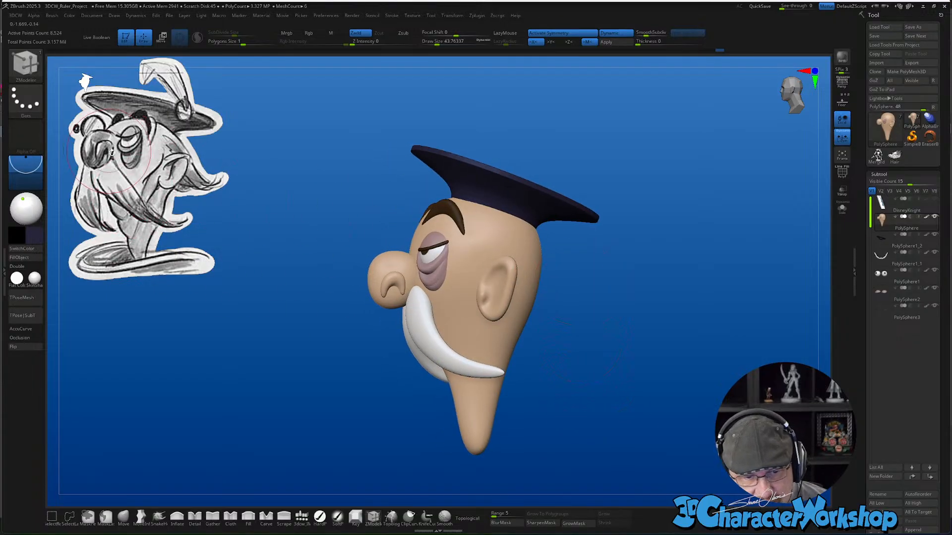
drag(594, 308, 637, 366)
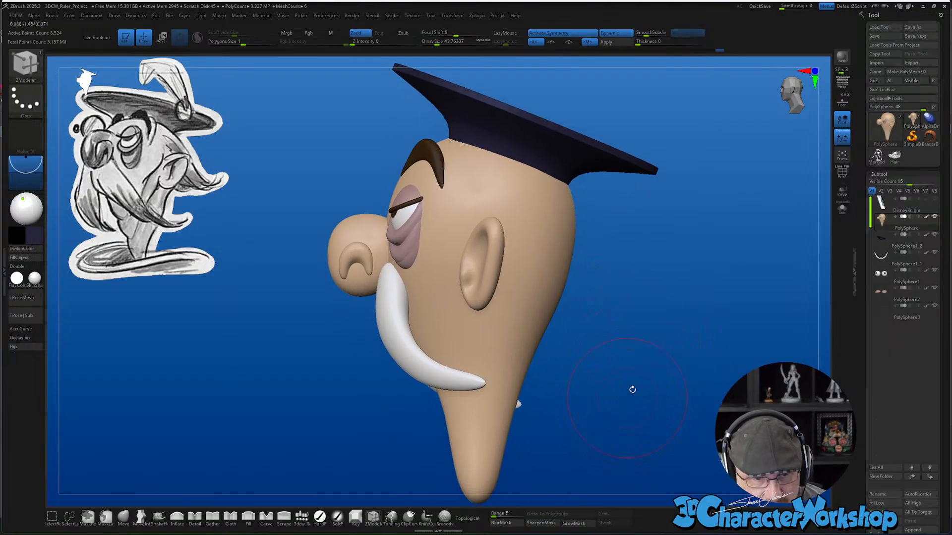
Insert a QuadSphere-2 sphere centred on the back of the head, nearly as wide as the head
drag(614, 285, 686, 326)
click(493, 279)
key(ctrl+z)
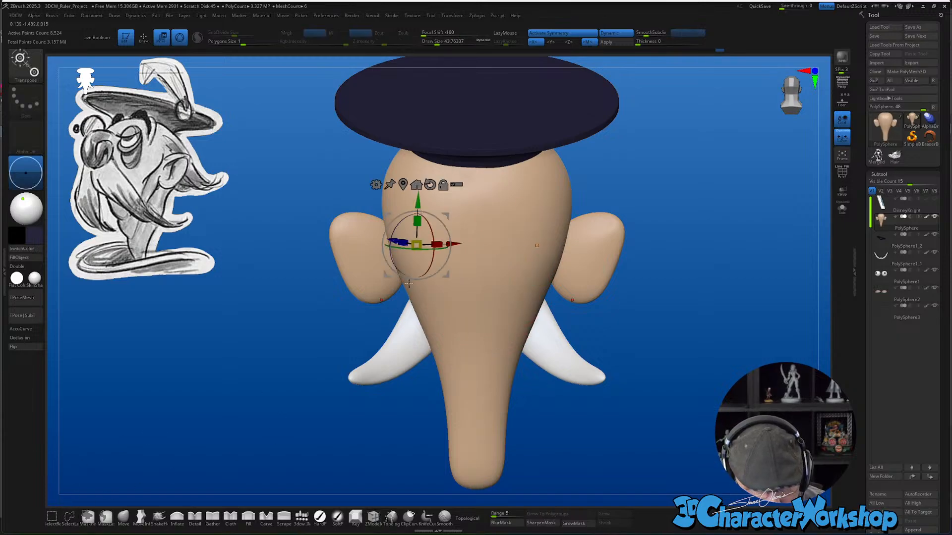
key(b)
key(z)
key(m)
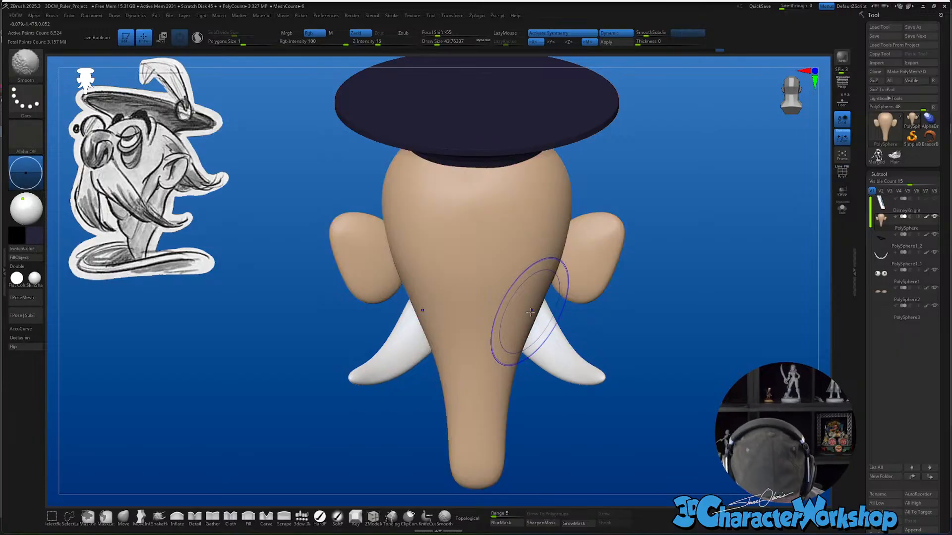
click(301, 517)
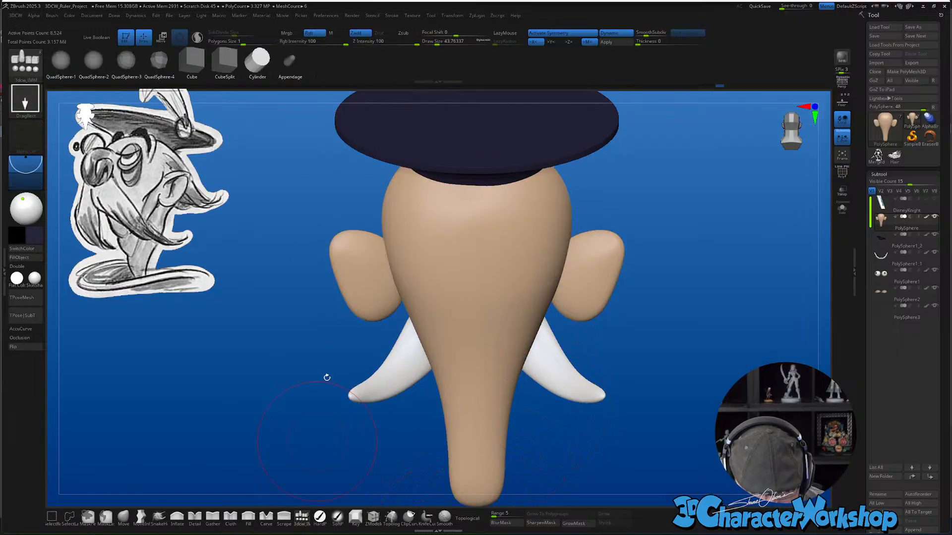
click(95, 66)
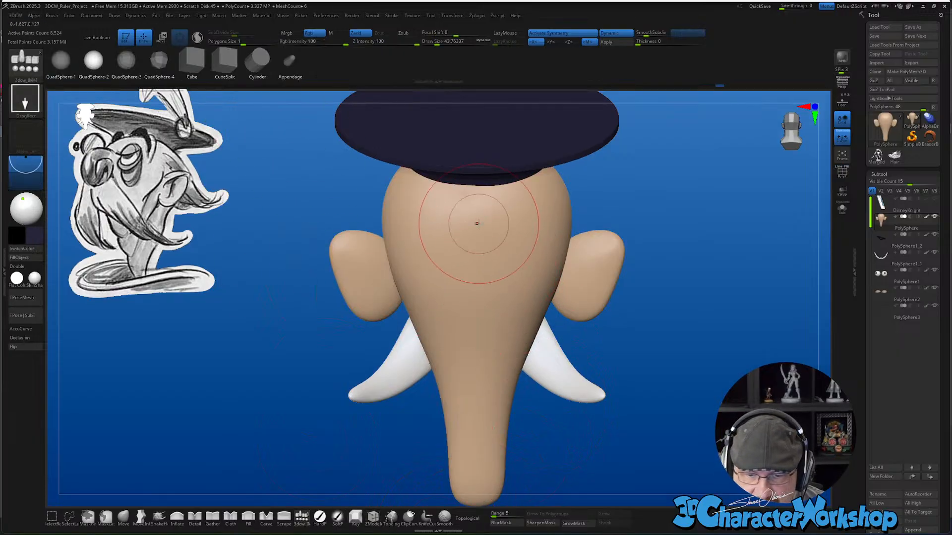
drag(476, 221, 481, 257)
key(ctrl+z)
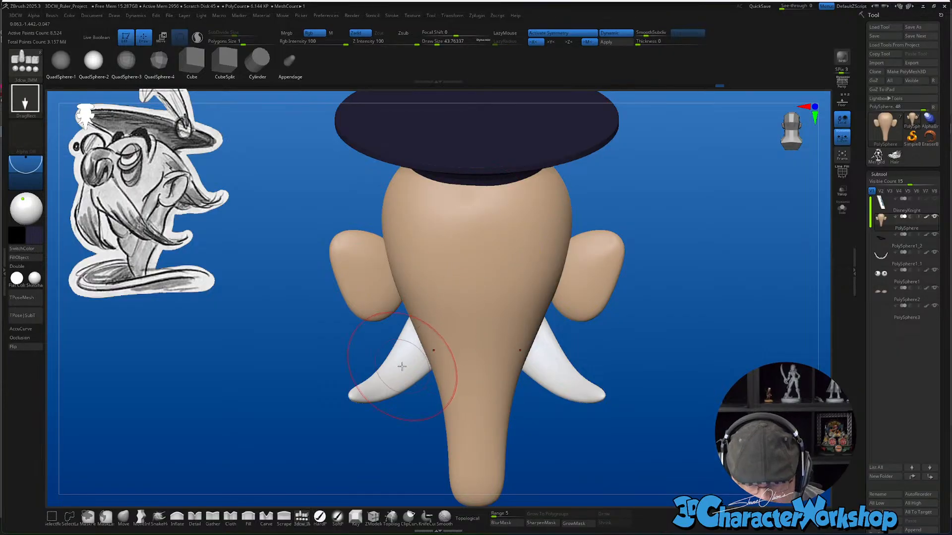
drag(477, 212, 505, 297)
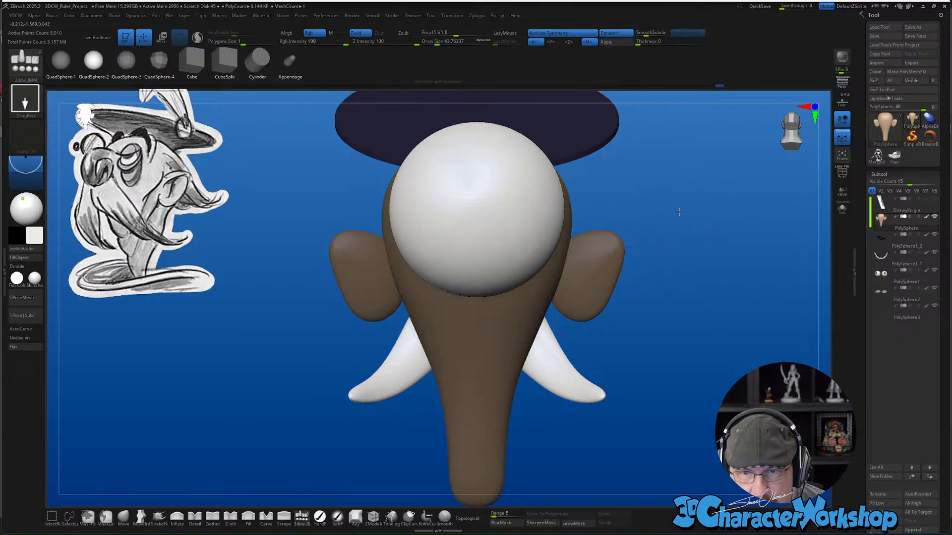
Flatten and tilt the new sphere, and move it down and forward against the back of the head beneath the hat
drag(679, 213, 698, 328)
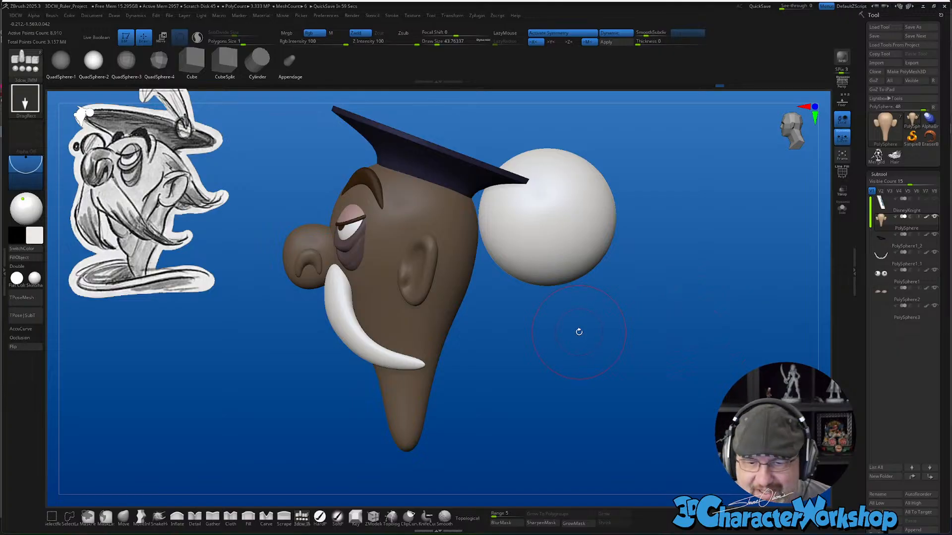
key(w)
drag(504, 196, 463, 194)
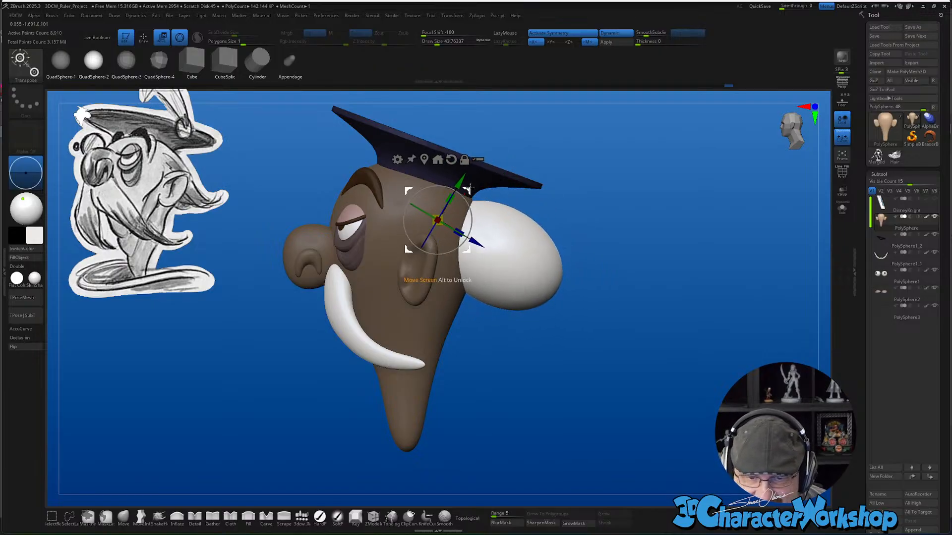
drag(469, 188, 465, 187)
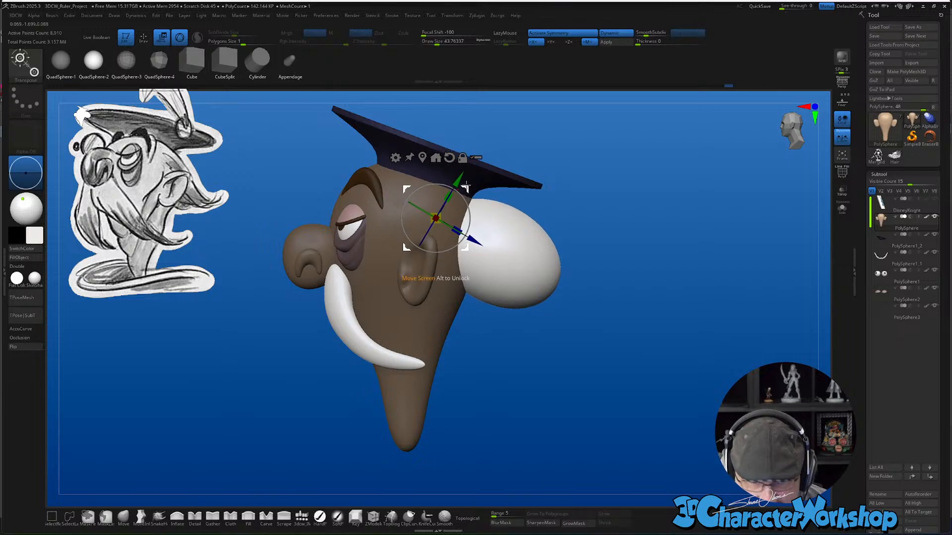
Shape the sphere with the MoveInfinite brush into a back-hair form sweeping down and back from the hat, its lower front reaching toward the ear
click(140, 517)
key(s)
drag(528, 318, 537, 318)
mouse_move(472, 192)
mouse_down()
mouse_move(460, 183)
mouse_move(516, 204)
mouse_move(534, 237)
mouse_move(532, 280)
mouse_up()
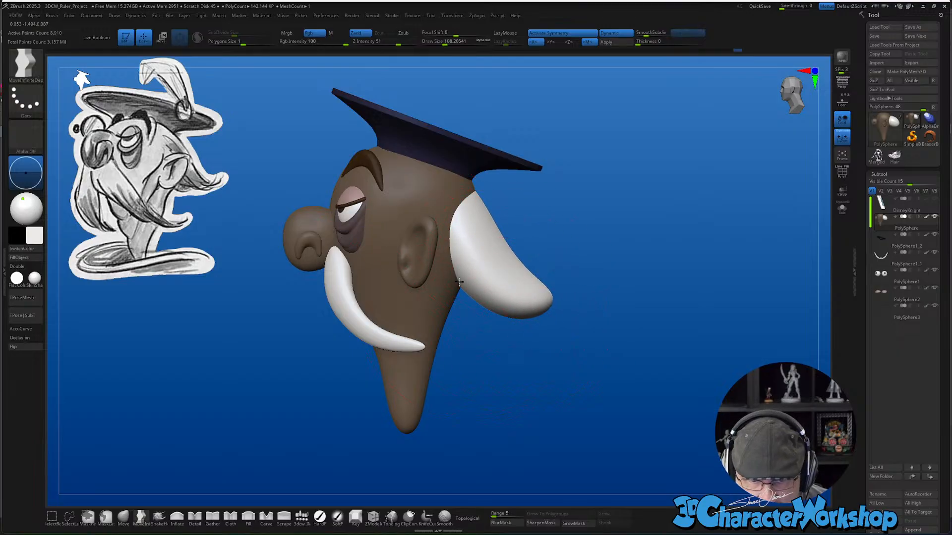
drag(469, 276, 456, 279)
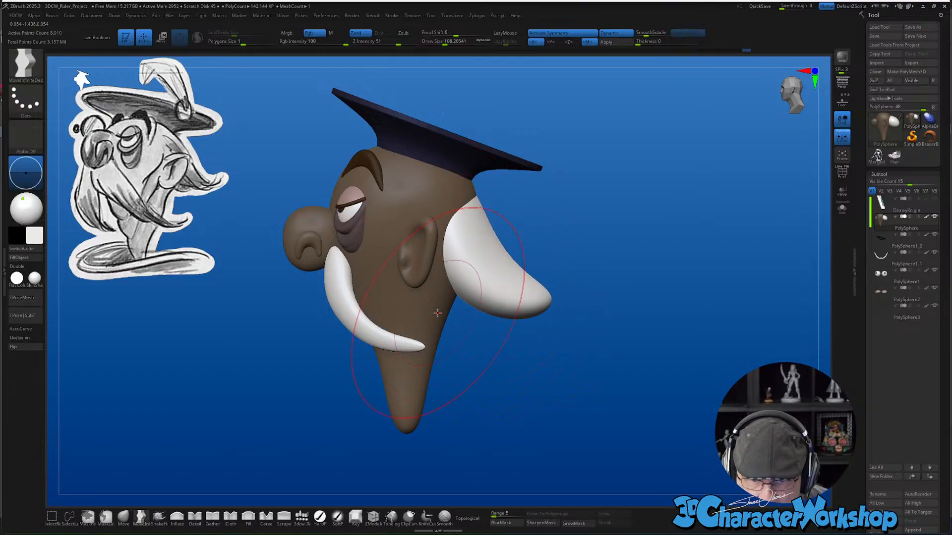
Set up the Move brush at a draw size of about 59, split the back hair into its own subtool and make it active
click(123, 518)
key(s)
drag(499, 370, 487, 351)
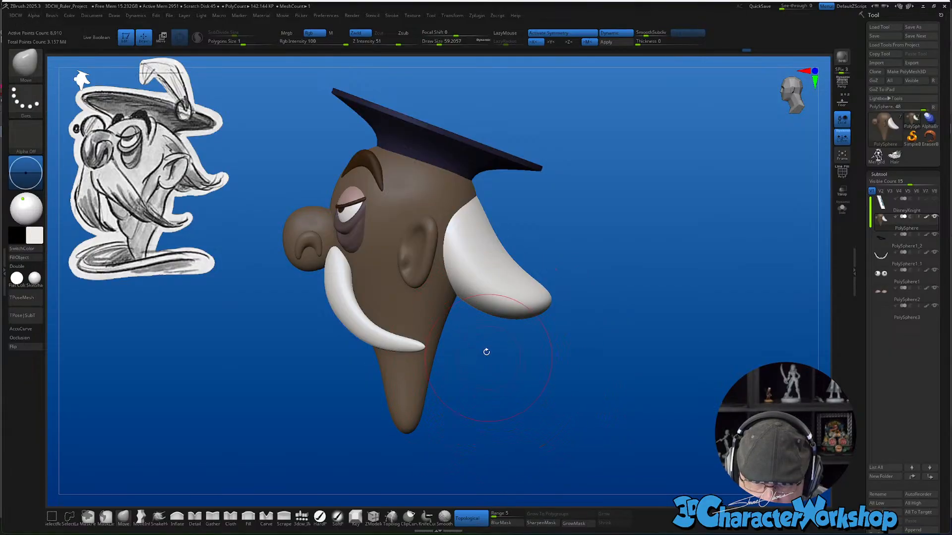
key(space)
click(472, 331)
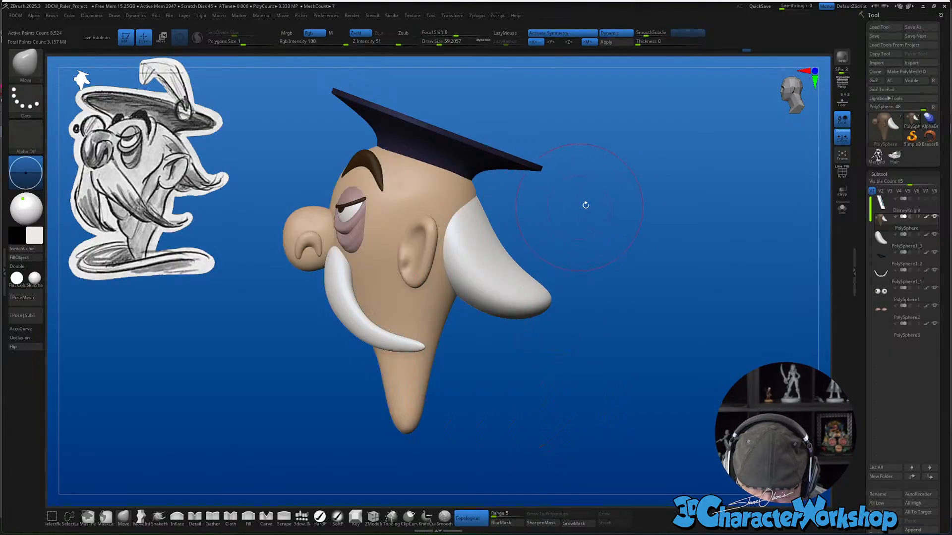
alt+click(486, 261)
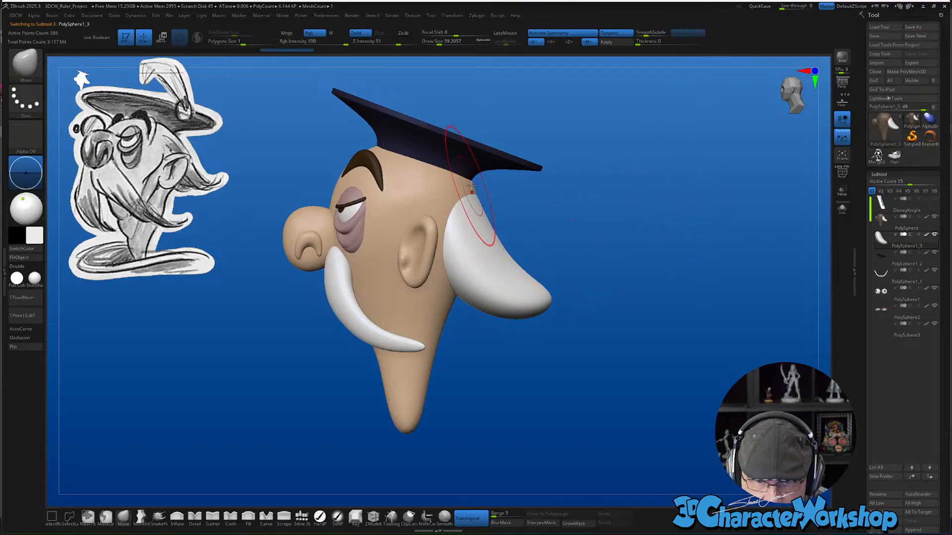
Set the Move brush's Z intensity to 30 and pull the back hair's lower front and side edges toward the ear
drag(587, 238, 518, 231)
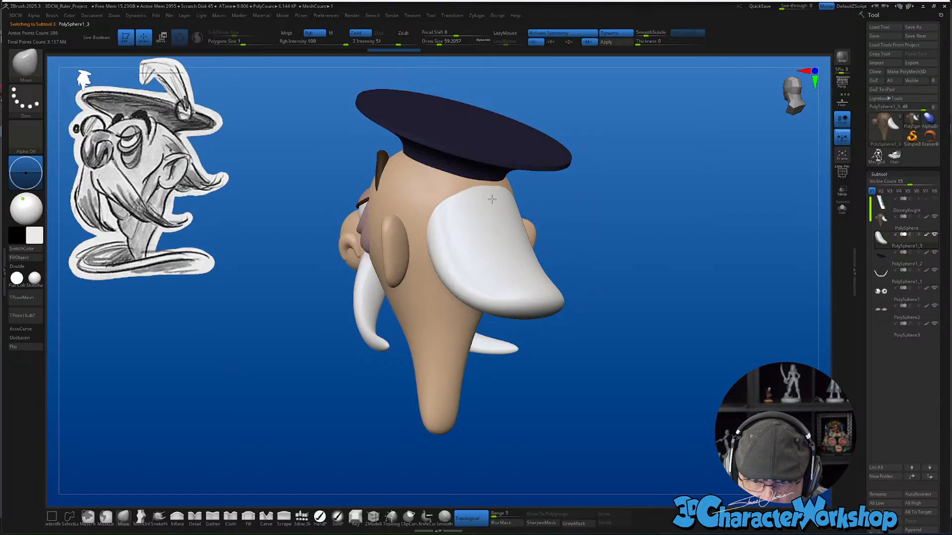
shift+right_drag(505, 268, 521, 321)
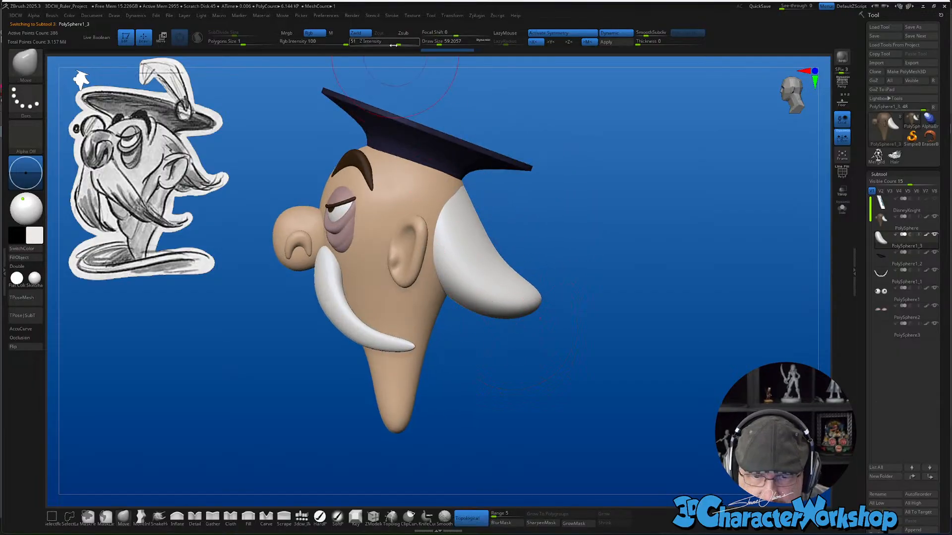
text(u30)
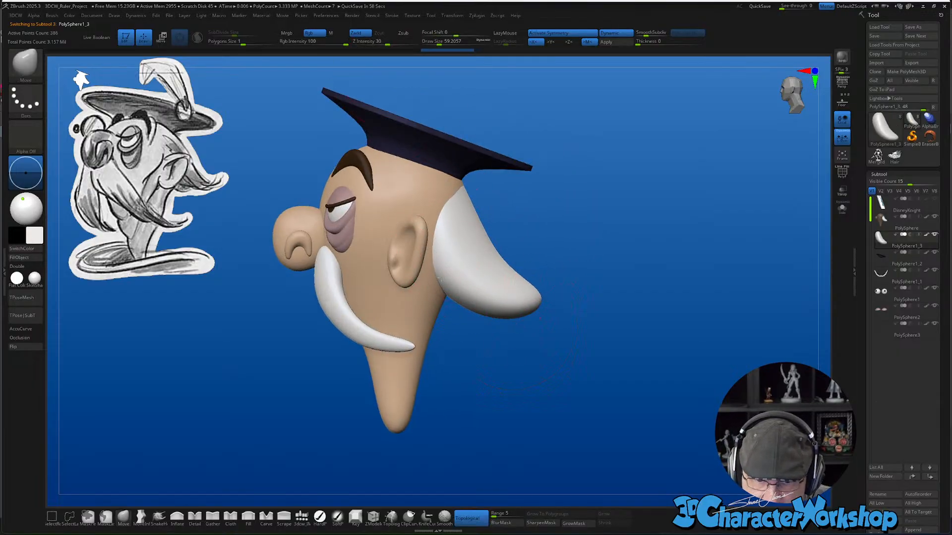
drag(440, 280, 436, 279)
mouse_move(510, 340)
mouse_down()
mouse_move(500, 351)
mouse_move(511, 343)
mouse_up()
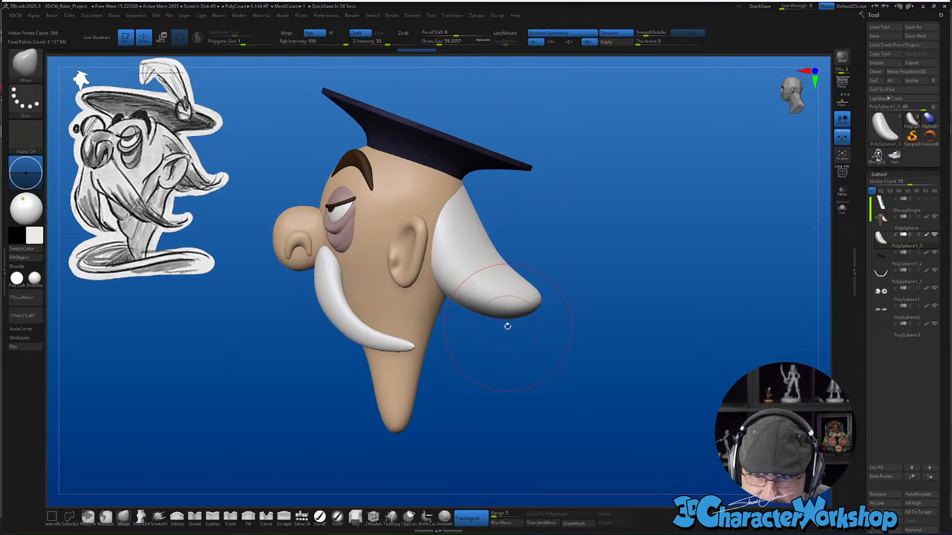
right_drag(465, 326, 432, 279)
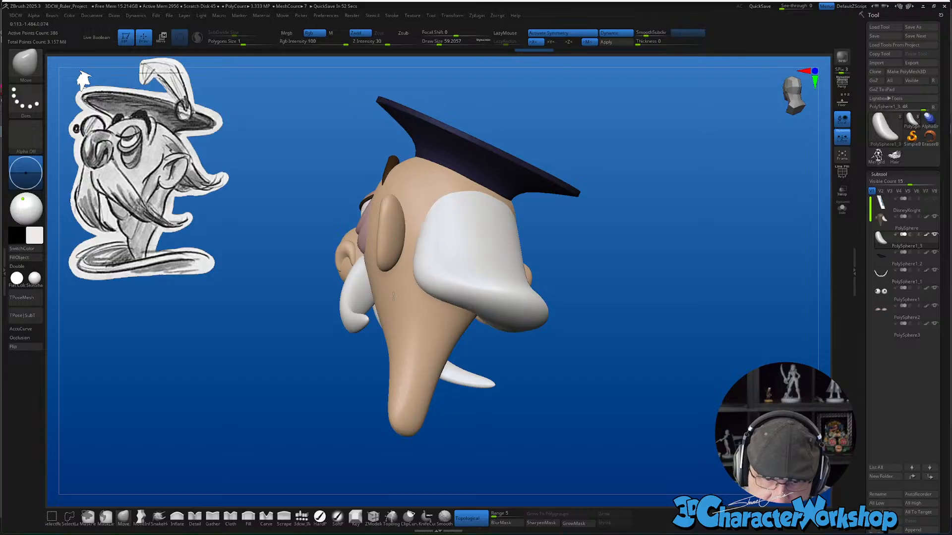
drag(428, 253, 420, 254)
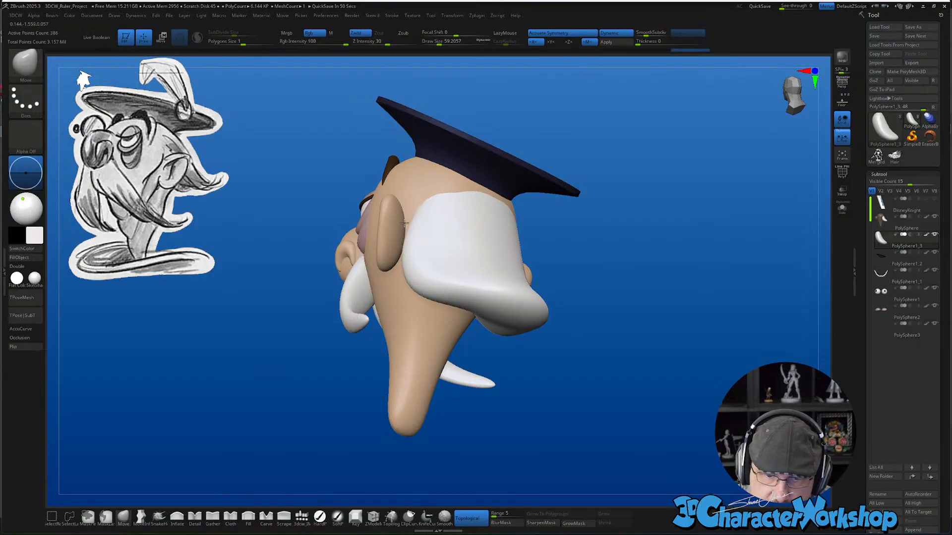
Raise the draw size to about 74 and shape the back hair's rear into a concave curve ending in a flicked tip
right_drag(411, 218, 420, 183)
right_drag(414, 184, 512, 211)
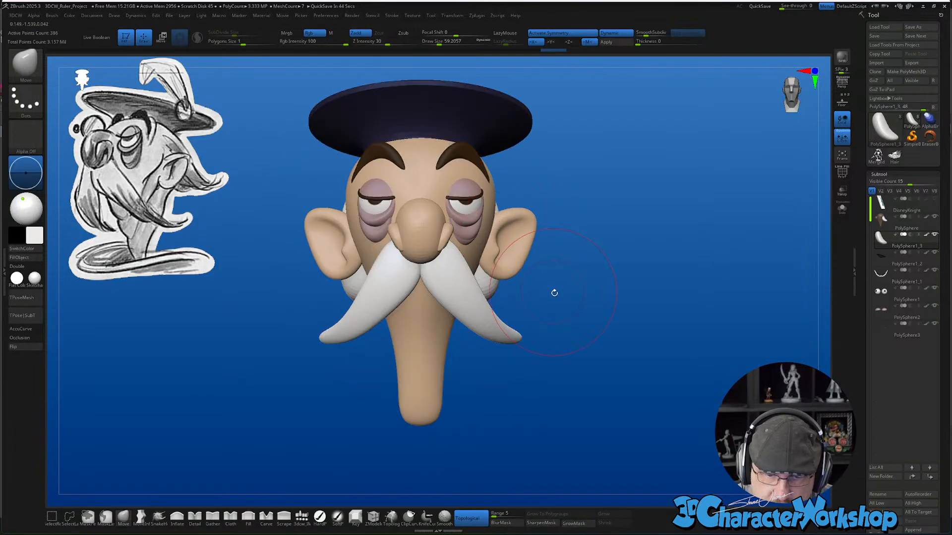
mouse_move(552, 293)
right_down()
mouse_move(513, 302)
mouse_move(487, 294)
mouse_move(590, 323)
mouse_move(574, 305)
right_up()
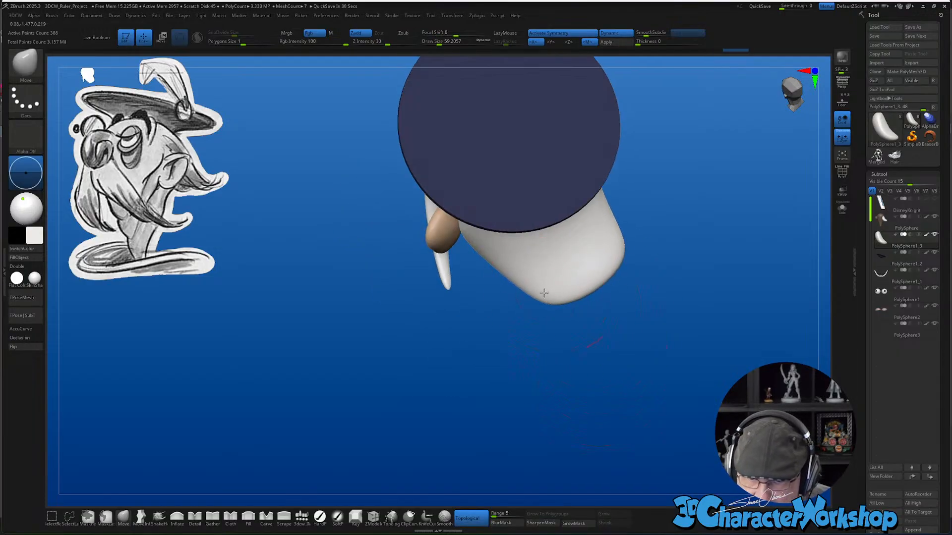
mouse_move(597, 272)
right_down()
mouse_move(594, 372)
mouse_move(611, 378)
mouse_move(614, 364)
mouse_move(582, 334)
right_up()
key(s)
drag(555, 279, 557, 280)
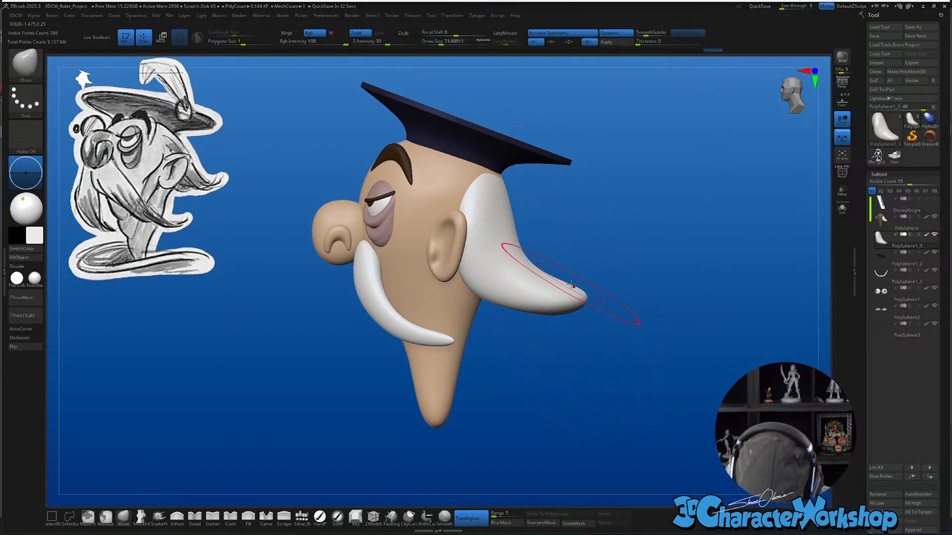
right_drag(586, 301, 566, 296)
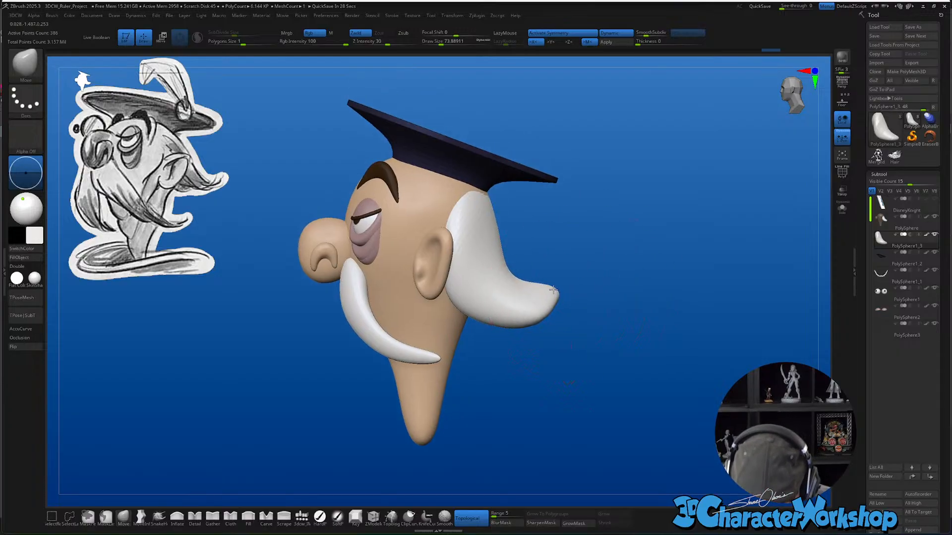
drag(550, 295, 511, 274)
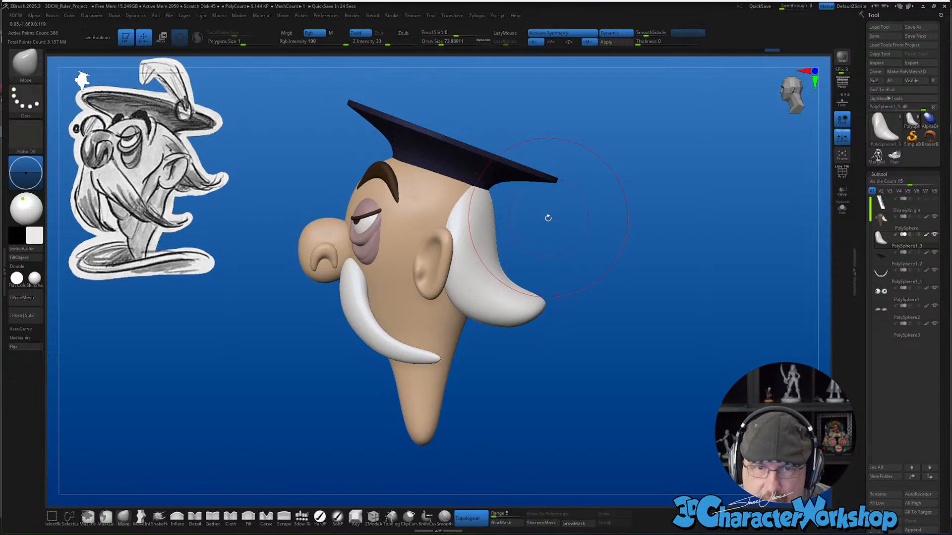
Smooth the back hair's surface and refine its narrow, outward-curling tip from the side
right_drag(548, 218, 565, 225)
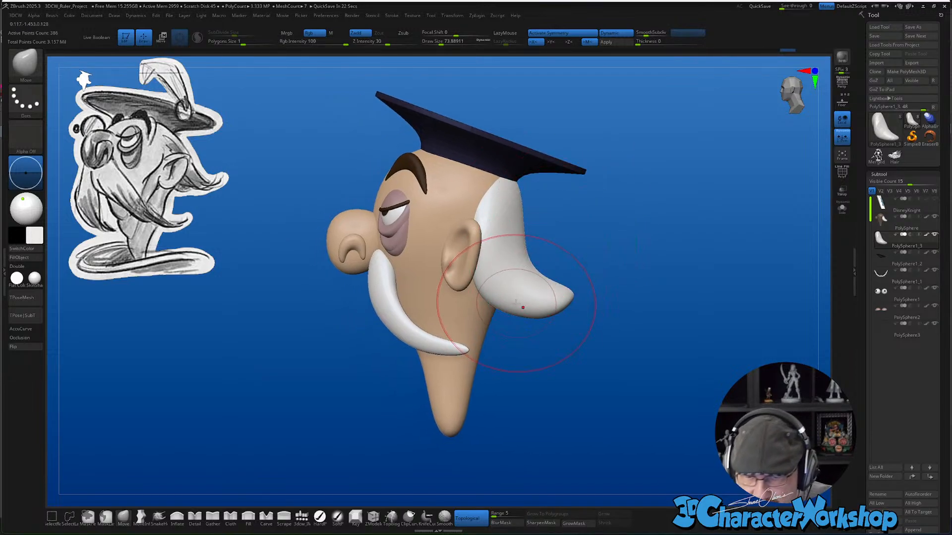
right_drag(532, 278, 498, 287)
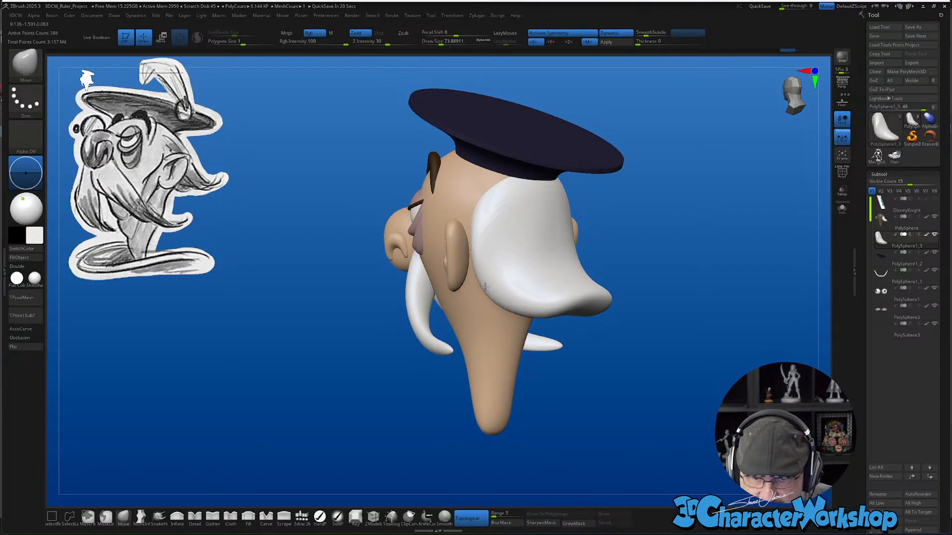
right_drag(550, 312, 576, 366)
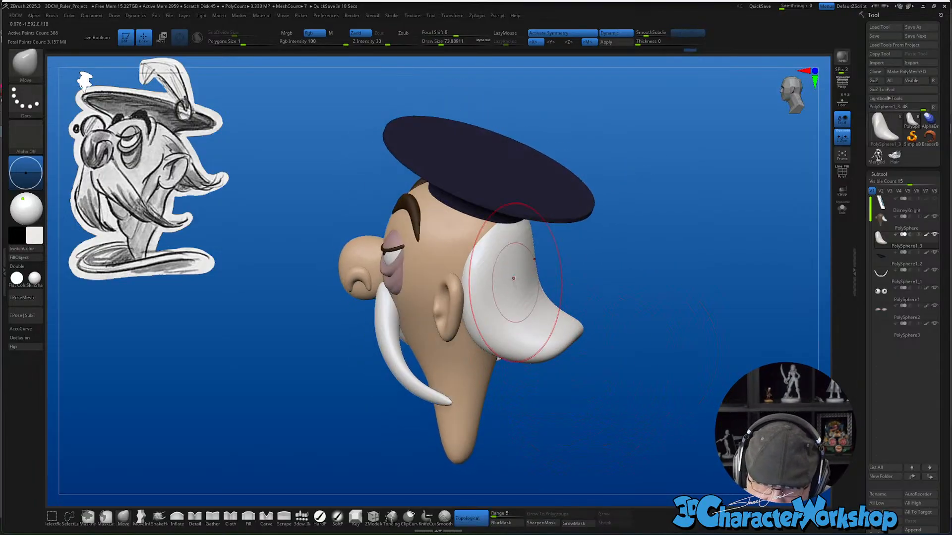
key(shift)
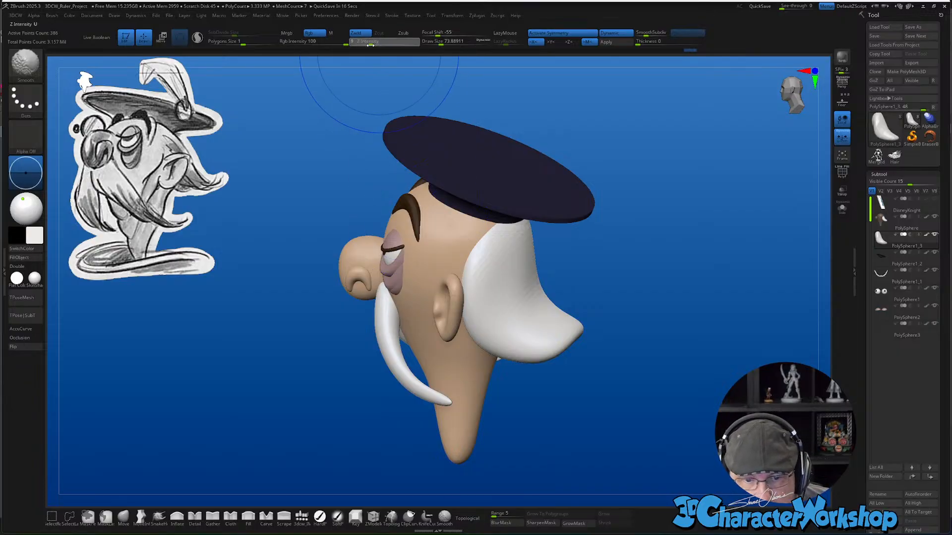
mouse_move(535, 286)
right_down()
mouse_move(582, 280)
mouse_move(573, 252)
mouse_move(584, 293)
mouse_move(612, 287)
right_up()
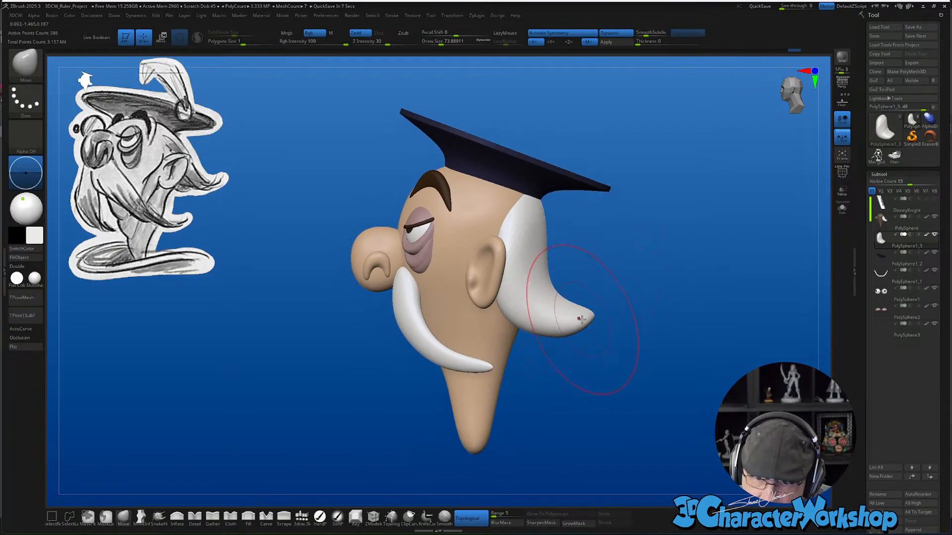
Reshape the back hair's underside and flared lower edge from behind and below, rounding the lower curve in profile
right_drag(607, 318, 664, 412)
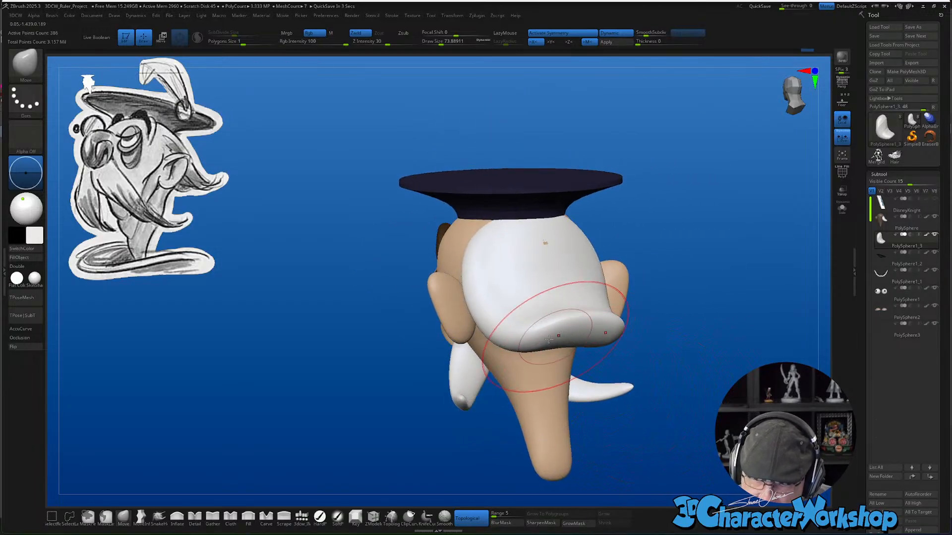
right_drag(507, 342, 546, 331)
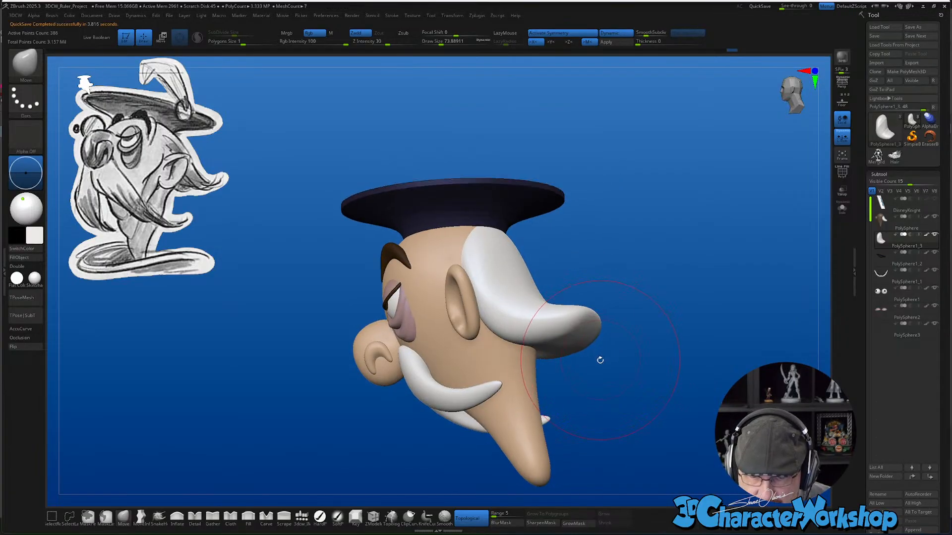
mouse_move(599, 360)
right_down()
mouse_move(579, 347)
mouse_move(612, 385)
mouse_move(579, 324)
right_up()
mouse_move(536, 236)
right_down()
mouse_move(547, 255)
mouse_move(605, 276)
right_up()
alt+right_drag(607, 376, 617, 359)
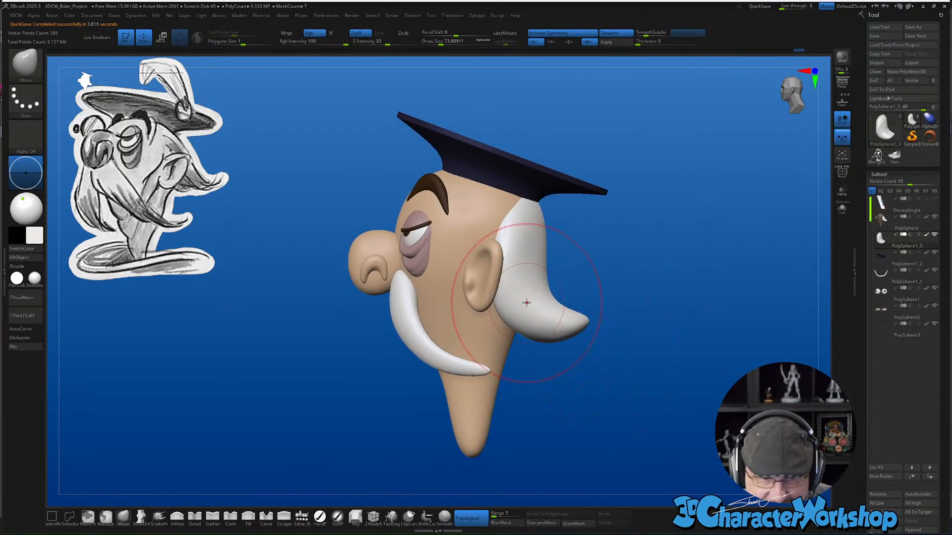
Reduce the draw size to about 51 and fill out the top of the back hair beneath the hat, straightening its upper rear contour
right_drag(527, 302, 514, 308)
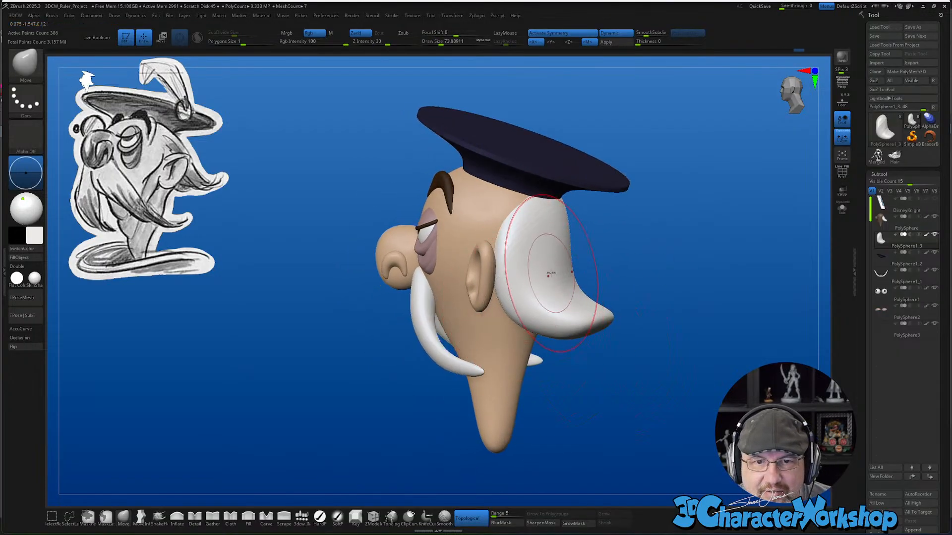
mouse_move(549, 274)
right_down()
mouse_move(522, 313)
mouse_move(514, 222)
right_up()
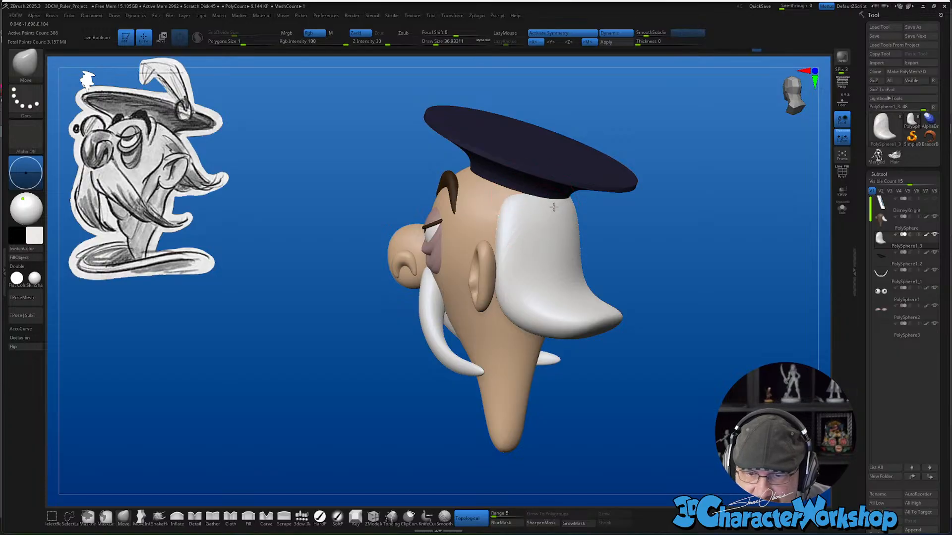
mouse_move(529, 204)
right_down()
mouse_move(578, 234)
mouse_move(573, 287)
mouse_move(581, 213)
right_up()
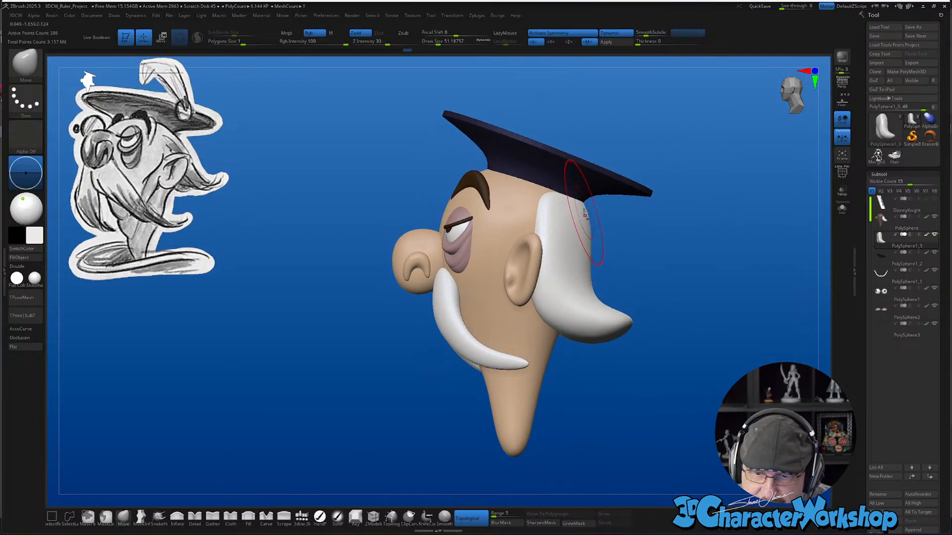
mouse_move(650, 317)
right_down()
mouse_move(665, 333)
mouse_move(644, 384)
right_up()
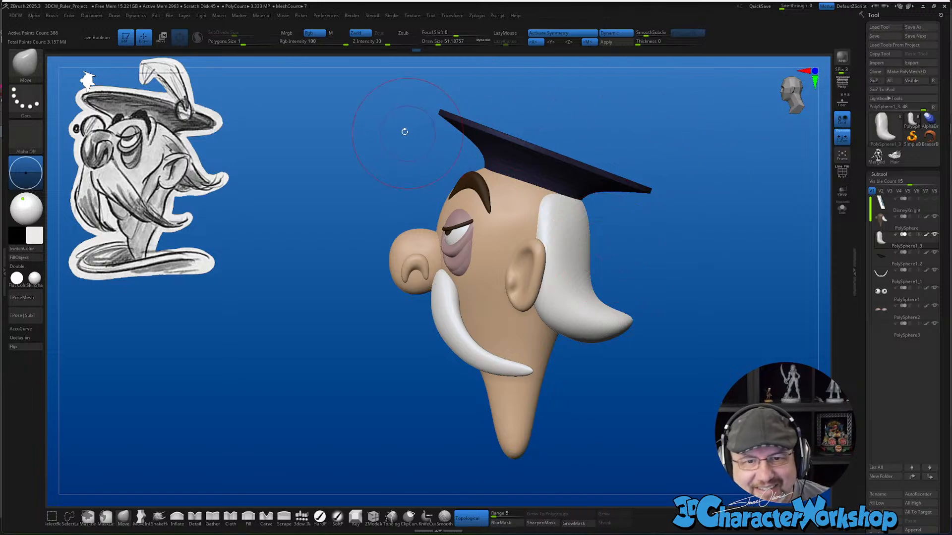
Set the draw size to about 54 and pull the back hair's upper front edge forward above the ear
drag(344, 132, 367, 165)
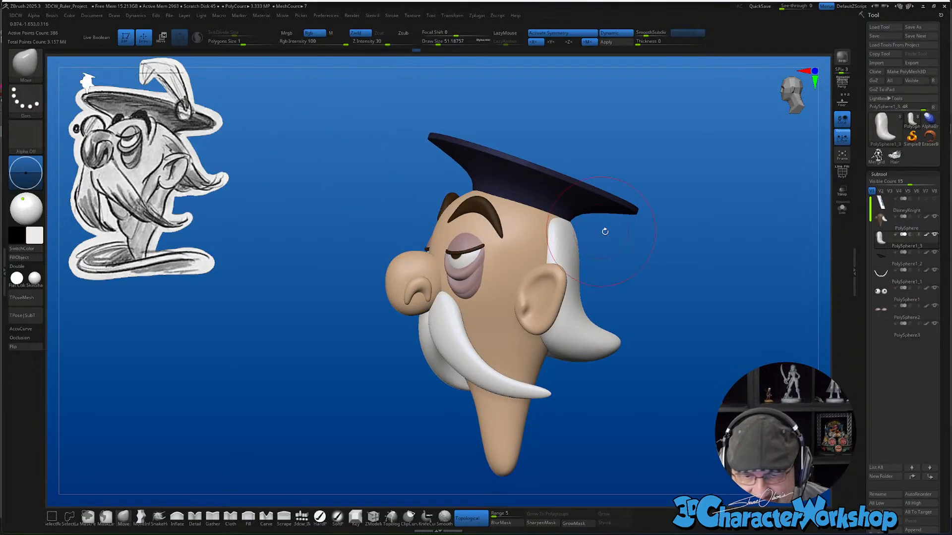
mouse_move(626, 239)
mouse_down()
mouse_move(609, 241)
mouse_move(637, 250)
mouse_move(617, 241)
mouse_move(630, 243)
mouse_up()
key(s)
drag(543, 248, 472, 234)
drag(638, 253, 677, 258)
drag(599, 246, 555, 241)
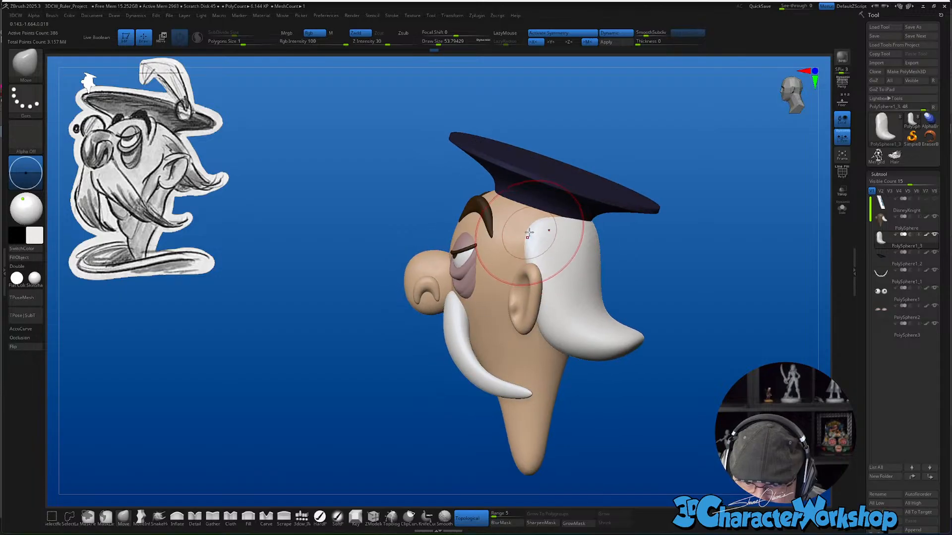
drag(641, 272, 703, 340)
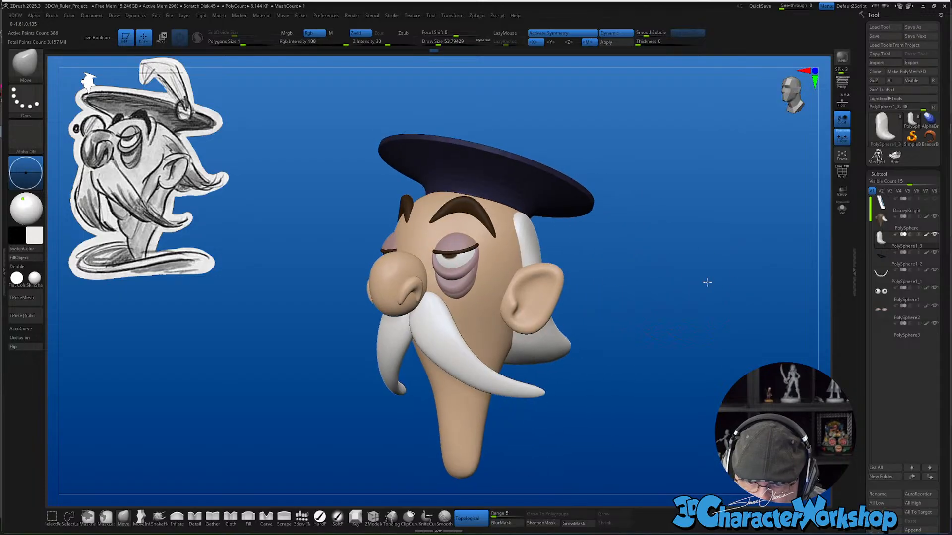
drag(662, 270, 595, 277)
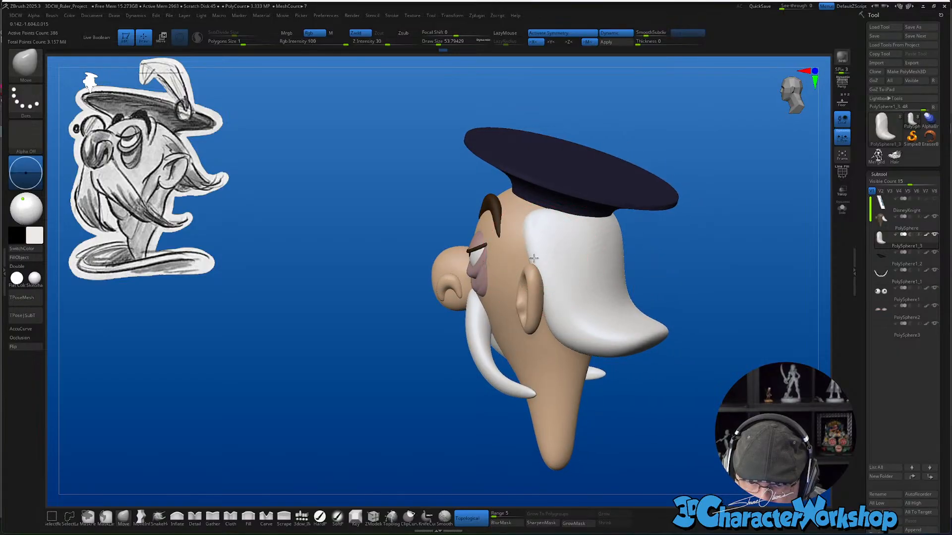
Set the draw size to about 65 and reshape the back hair's front edge behind the ear
mouse_move(711, 268)
mouse_down()
mouse_move(701, 267)
mouse_move(729, 269)
mouse_move(693, 264)
mouse_up()
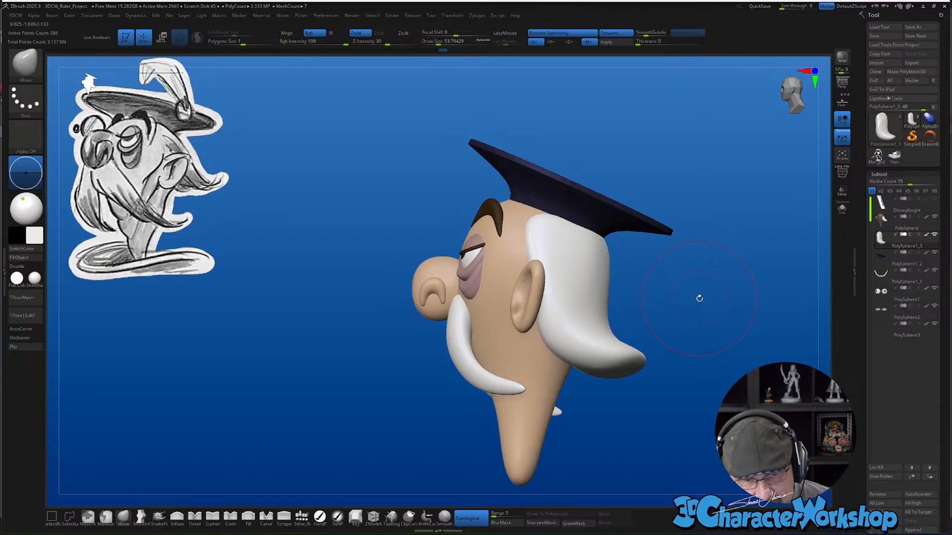
shift+drag(700, 298, 705, 311)
drag(677, 274, 654, 283)
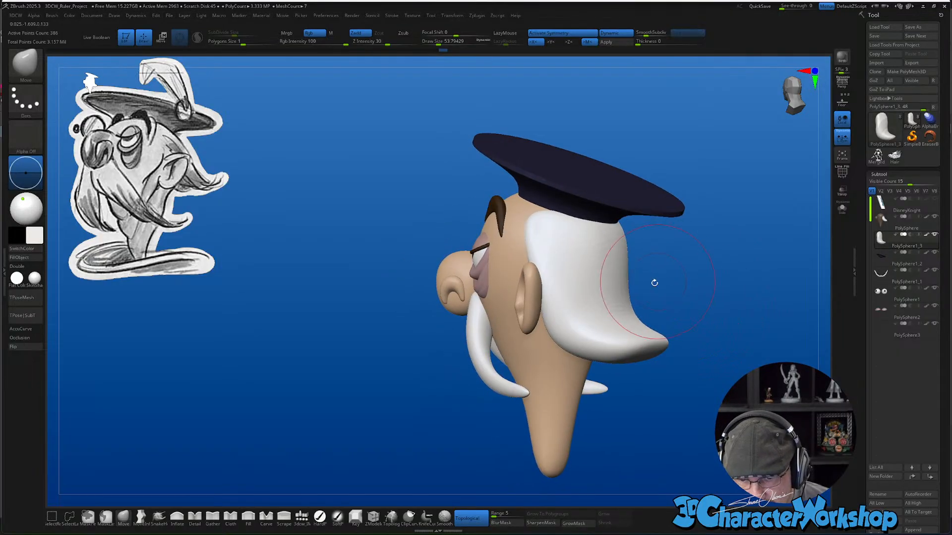
key(s)
drag(539, 300, 549, 300)
drag(544, 300, 554, 290)
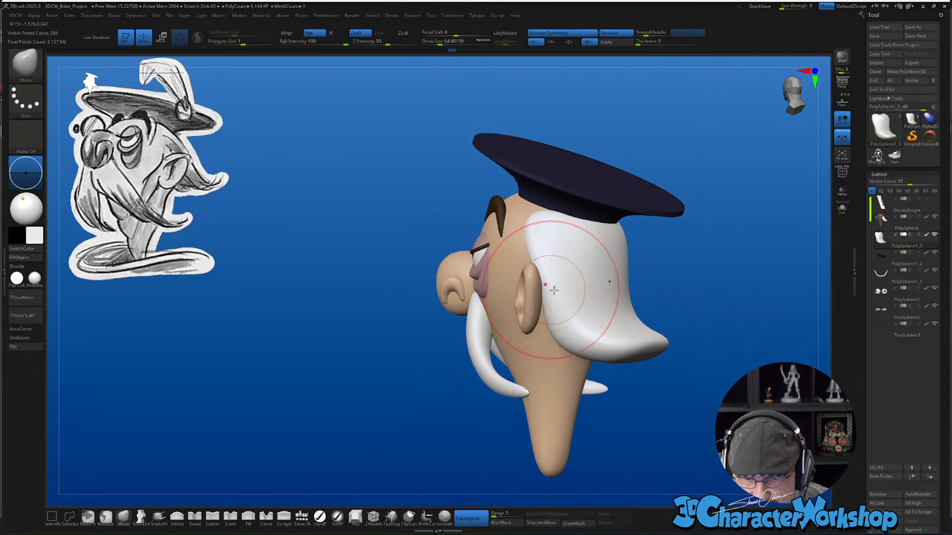
Refine the back hair's front edge above and behind the ear, using draw sizes of about 37 and 49
mouse_move(670, 276)
mouse_down()
mouse_move(695, 266)
mouse_move(677, 264)
mouse_up()
key(s)
drag(524, 248, 512, 252)
drag(713, 281, 636, 295)
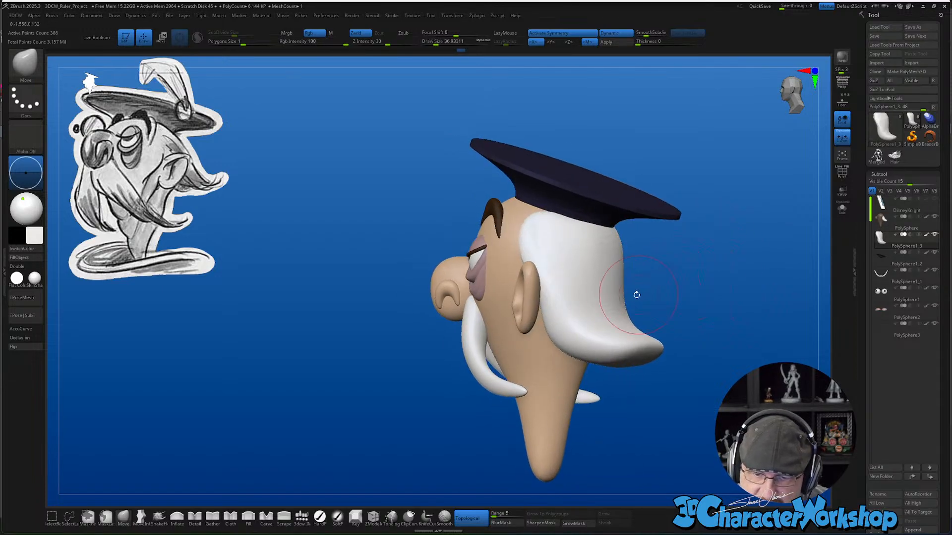
key(s)
drag(542, 290, 548, 290)
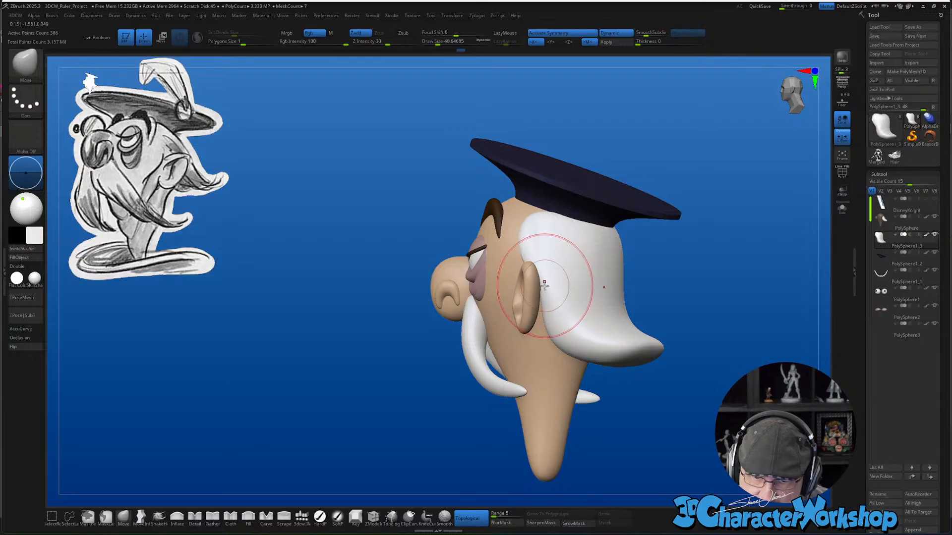
Raise the back hair's flicked tip in profile with the infinite-depth Move brush at a draw size of about 120
drag(699, 269, 658, 226)
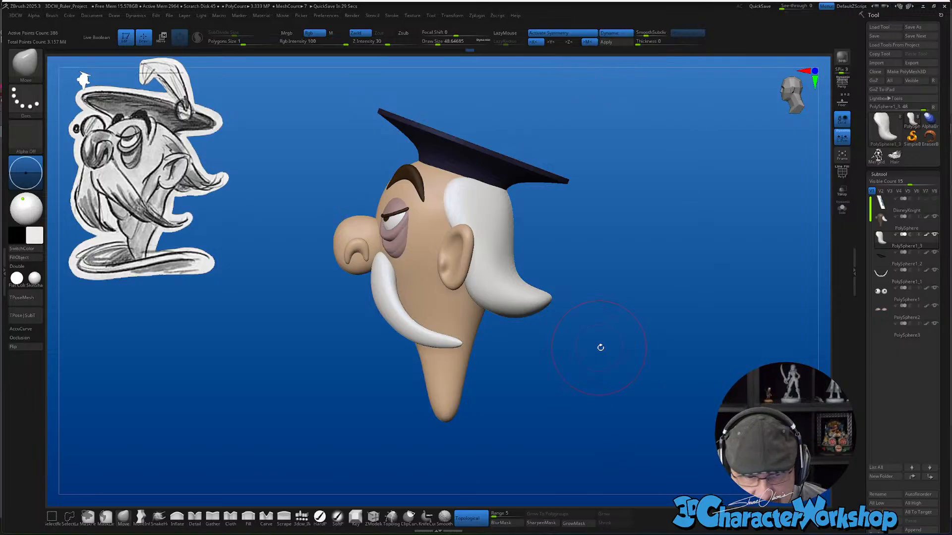
drag(601, 346, 664, 327)
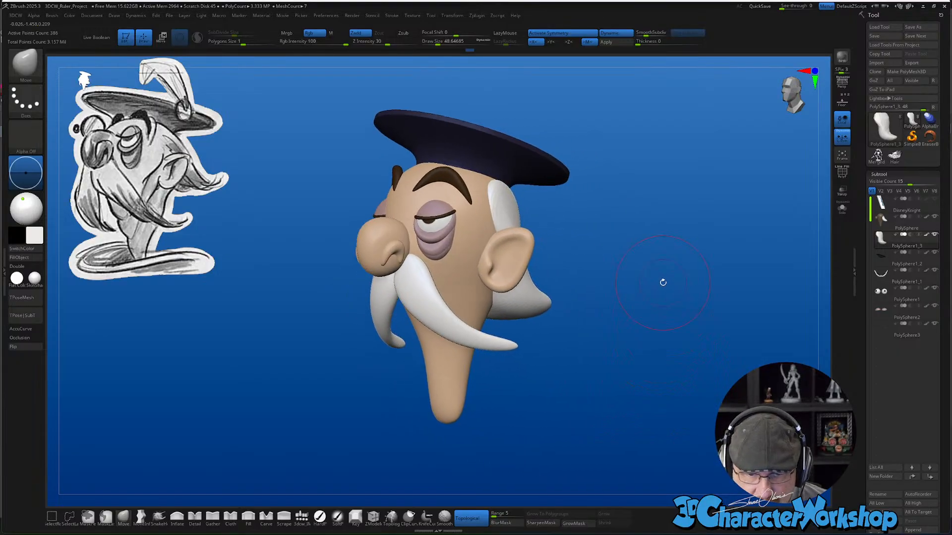
drag(605, 243, 581, 324)
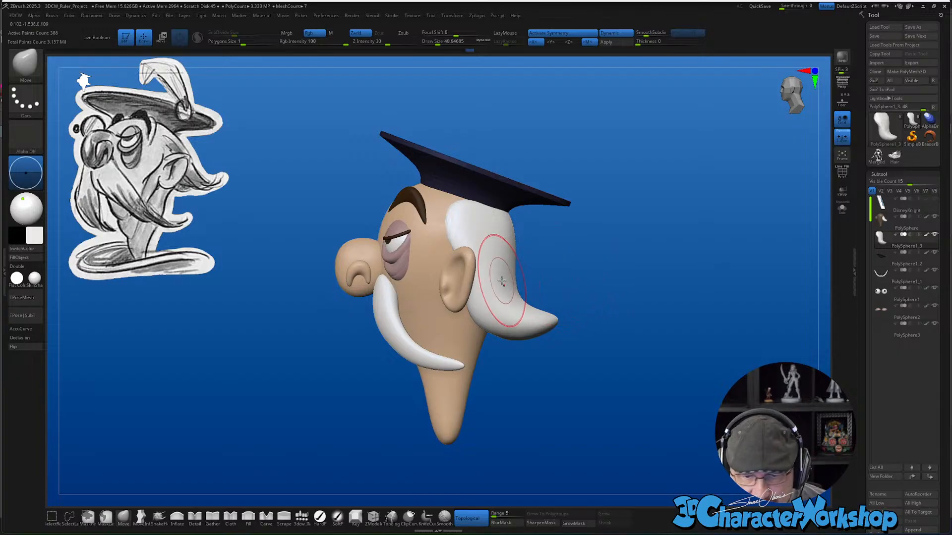
key(s)
drag(582, 276, 592, 278)
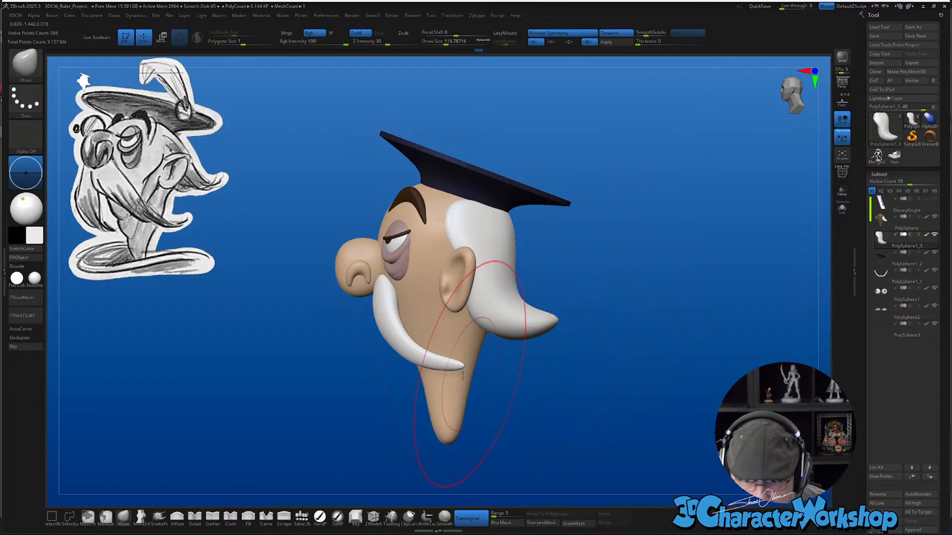
click(140, 517)
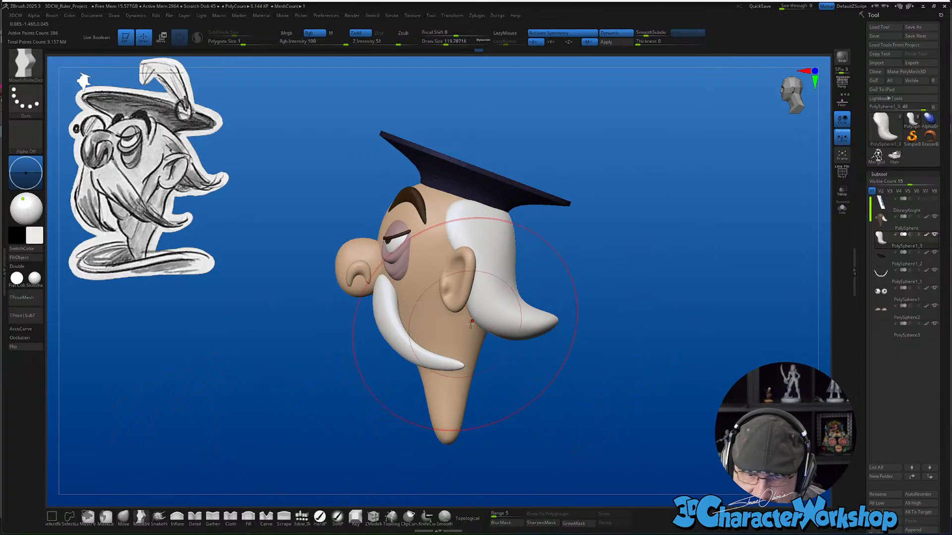
mouse_move(515, 322)
mouse_down()
mouse_move(523, 315)
mouse_move(641, 340)
mouse_move(600, 341)
mouse_move(624, 342)
mouse_move(587, 347)
mouse_move(594, 354)
mouse_move(574, 333)
mouse_move(589, 350)
mouse_move(518, 413)
mouse_up()
Return to the regular Move brush at a draw size of about 37 and refine the back hair's lower edge from behind
key(s)
click(123, 517)
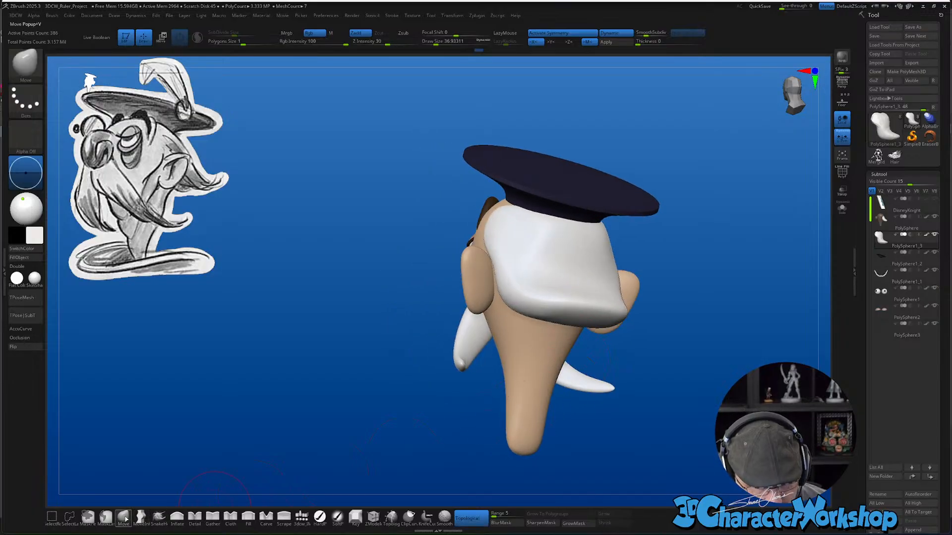
drag(323, 322, 684, 282)
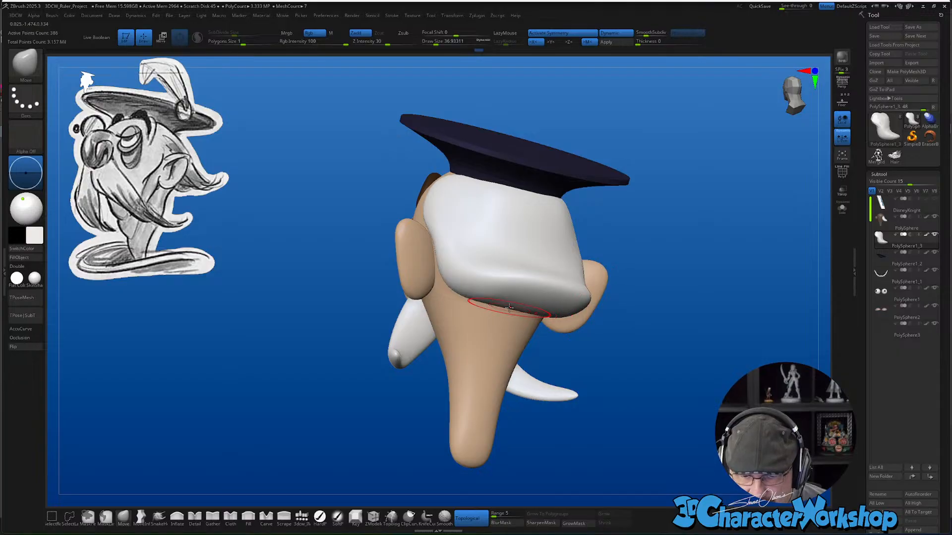
drag(702, 284, 705, 281)
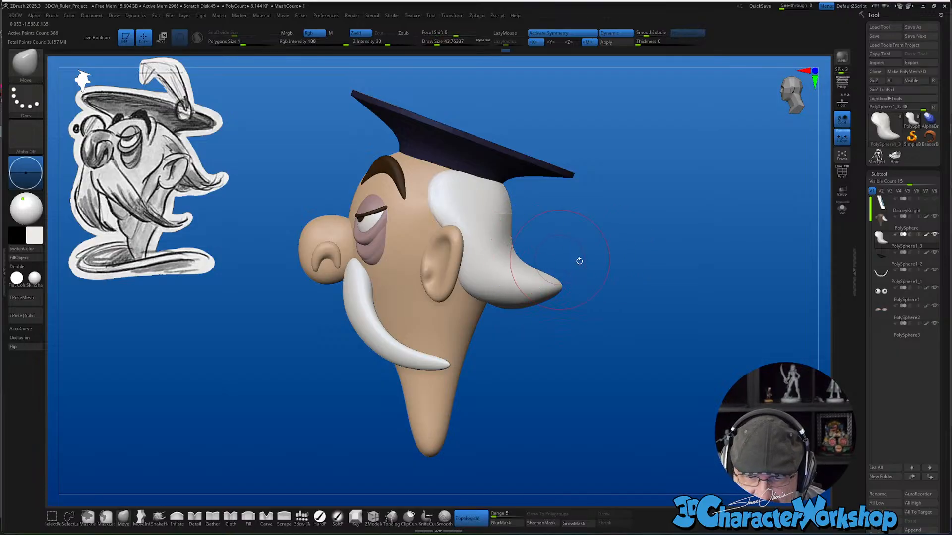
Set the draw size to about 62 and reshape the back hair's side edges symmetrically from behind
mouse_move(578, 263)
mouse_down()
mouse_move(634, 273)
mouse_move(415, 336)
mouse_move(475, 313)
mouse_up()
key(s)
drag(501, 250, 504, 250)
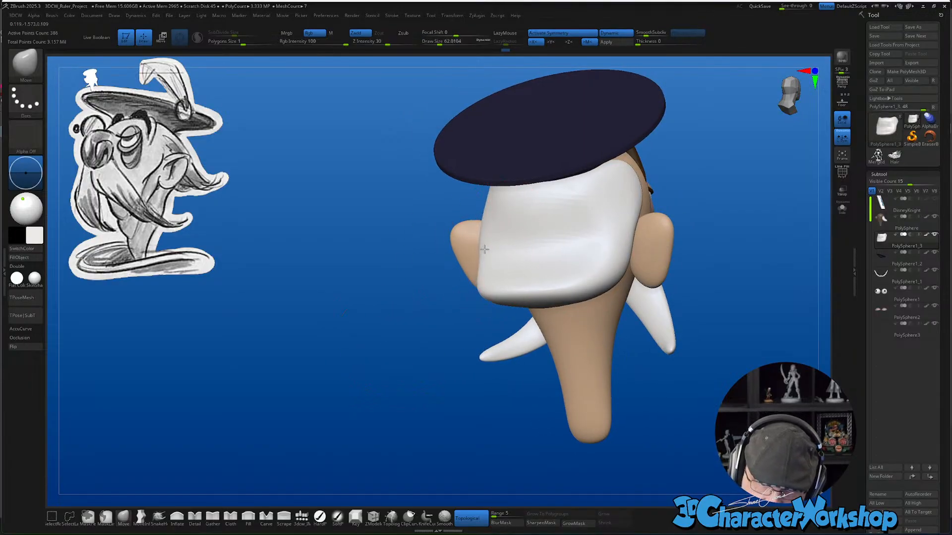
drag(392, 322, 420, 318)
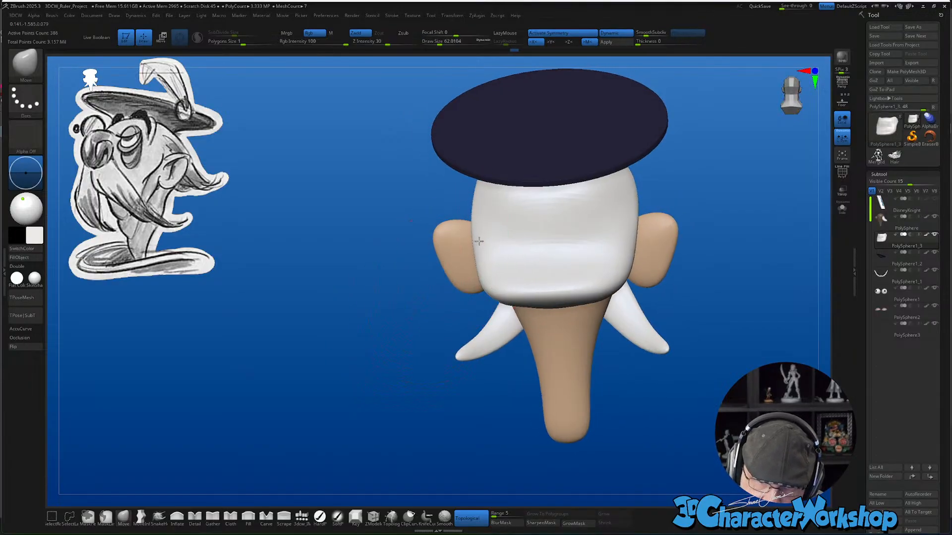
Show the back hair's polygon wireframe and apply its dynamic subdivision to the mesh
drag(400, 340, 634, 349)
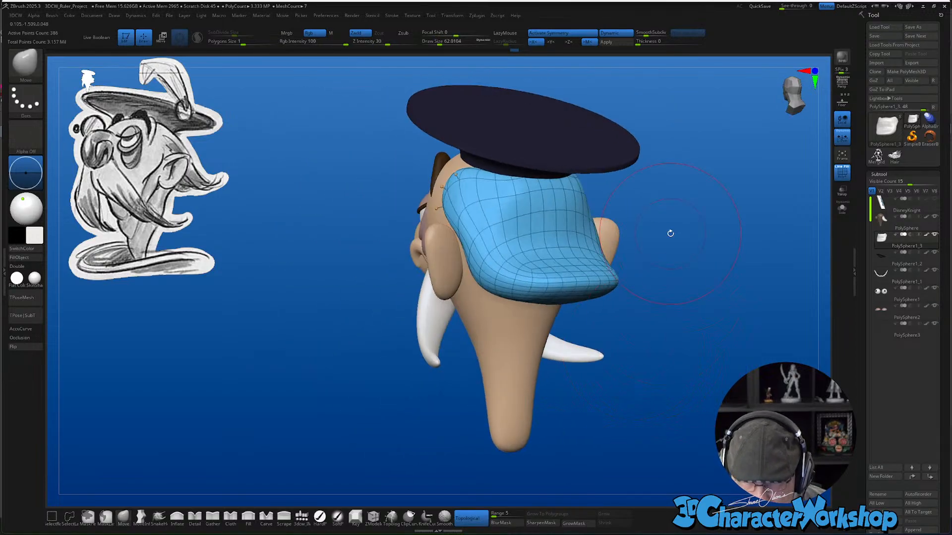
click(606, 41)
alt+drag(728, 257, 665, 276)
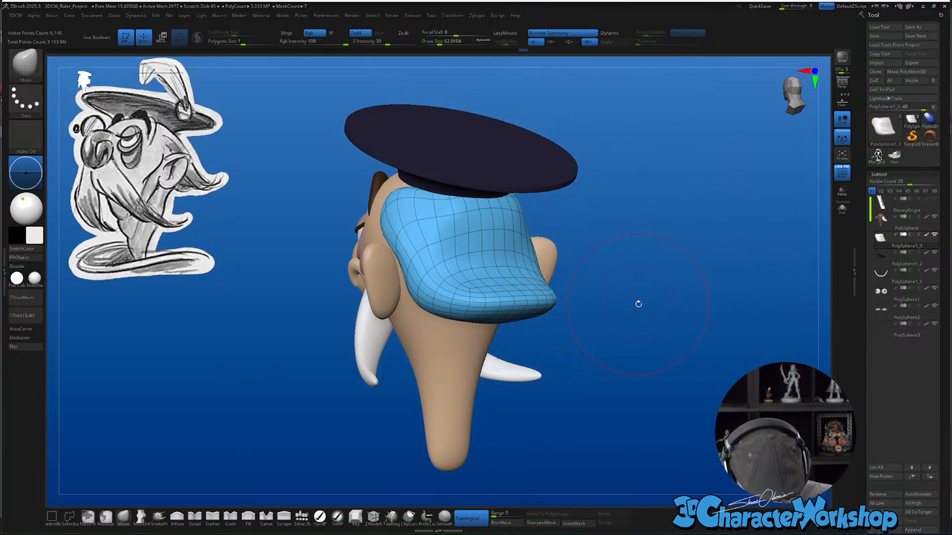
drag(662, 297, 671, 297)
ZRemesh the back hair with the Half option off and a target polygon count of 1
key(3)
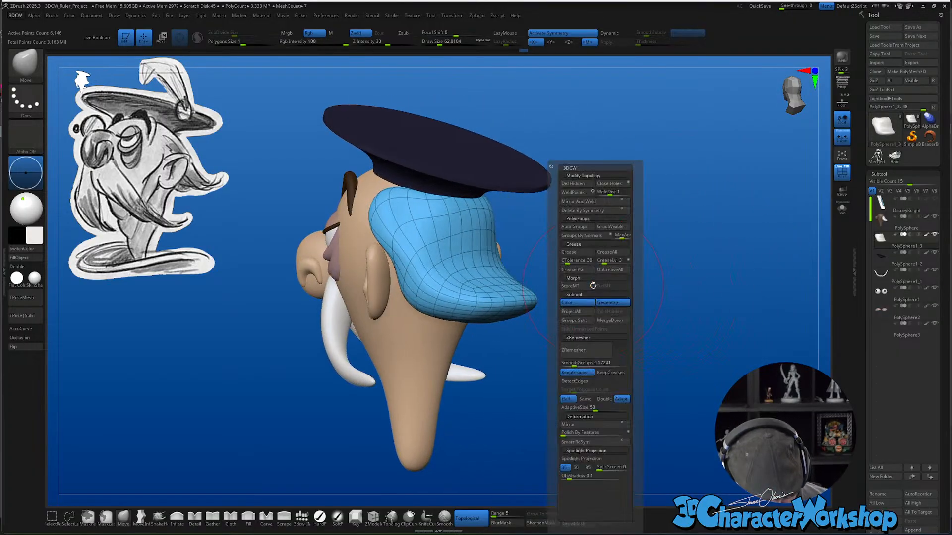
click(579, 362)
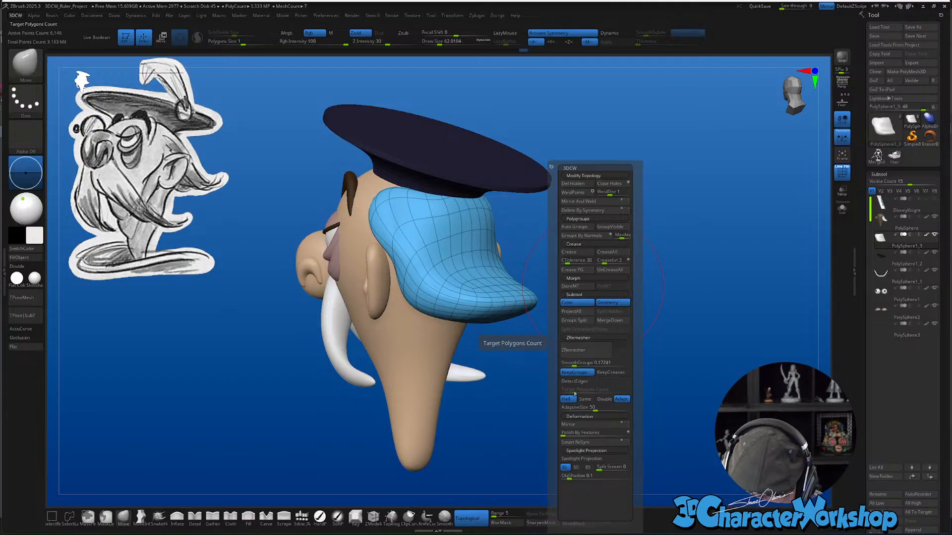
click(601, 401)
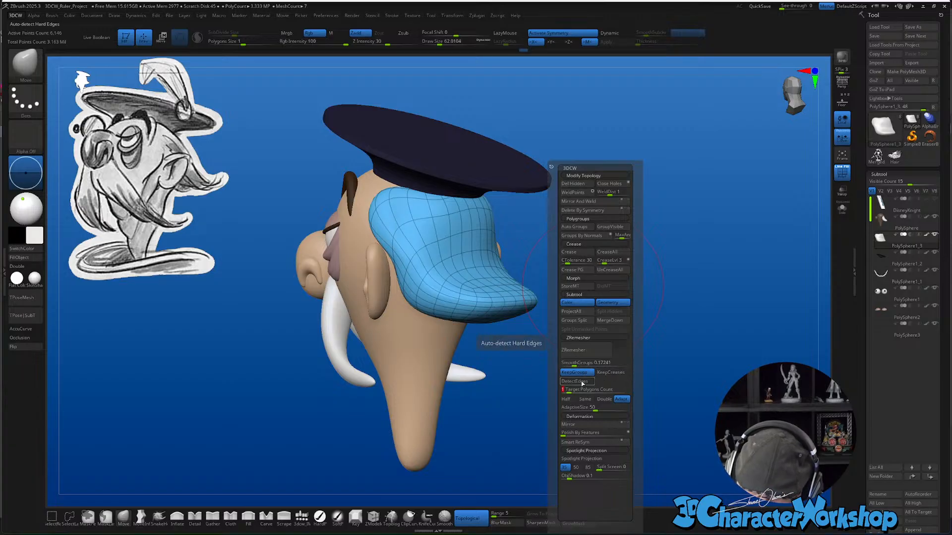
click(584, 350)
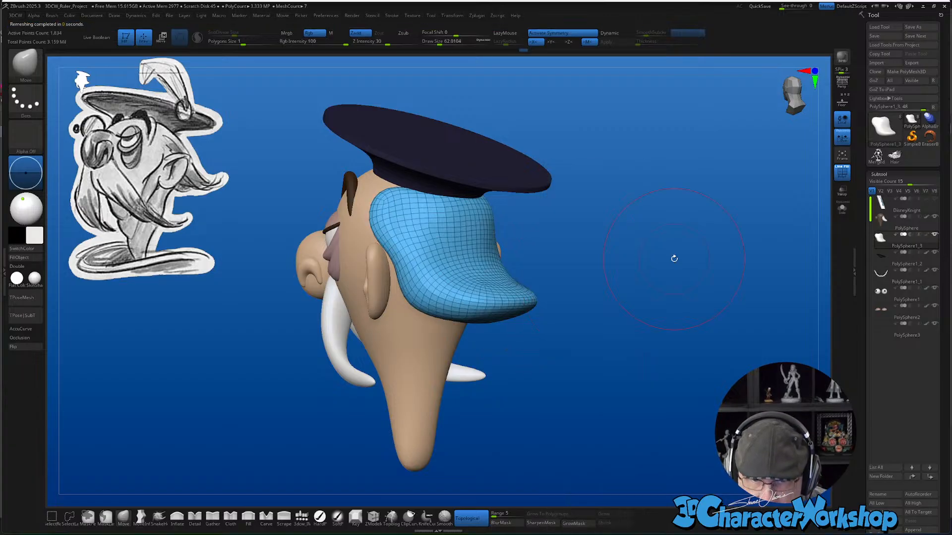
ZRemesh the back hair again with the Half option to lower its polygon density
drag(665, 272, 623, 269)
key(space)
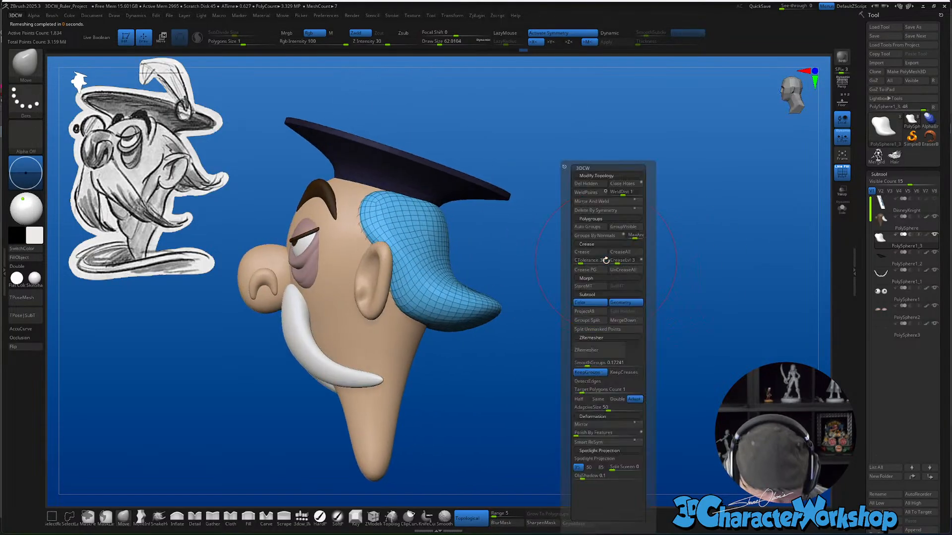
click(582, 399)
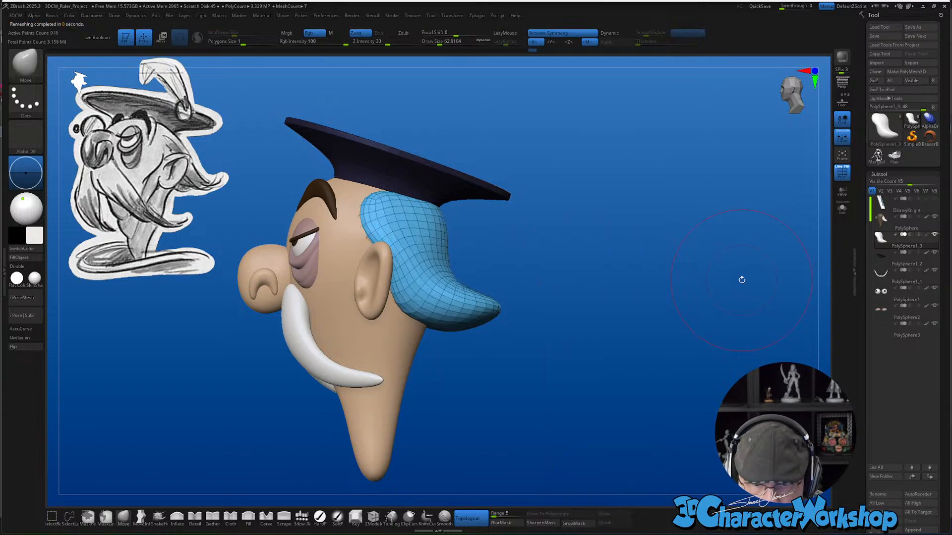
Reduce the draw size to about 41 and adjust the back hair's upper front edge beneath the hat
drag(661, 279, 618, 327)
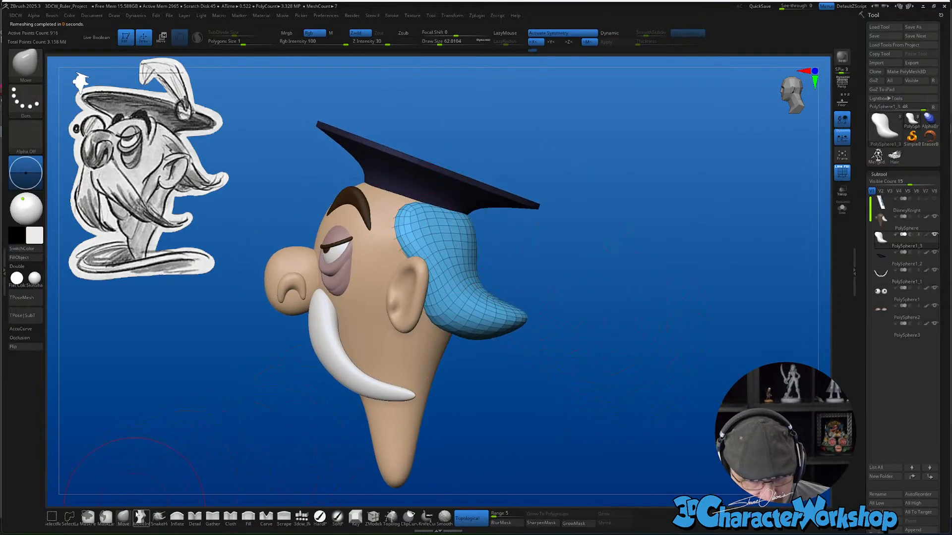
key(s)
drag(402, 223, 398, 222)
drag(491, 228, 428, 213)
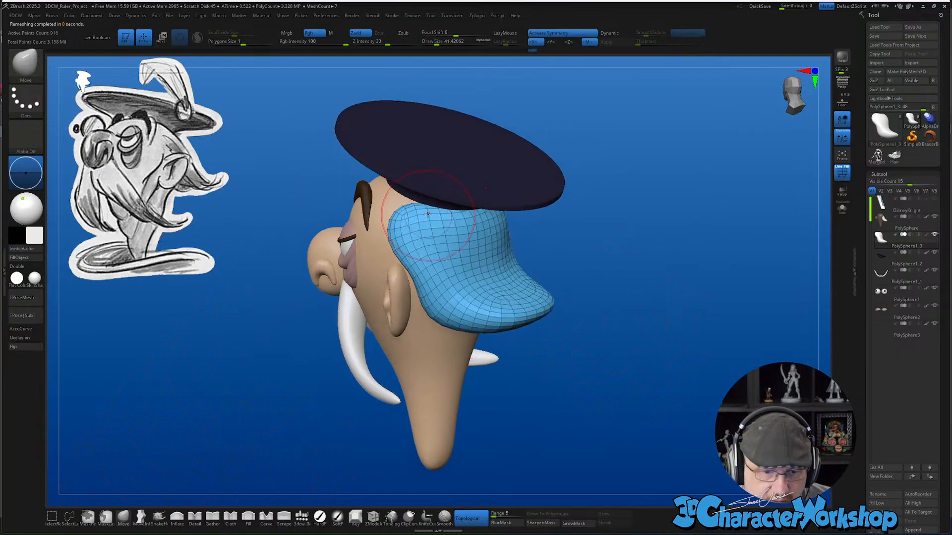
Set the draw size to about 77, reshape the back hair's flared lower edge from above and smooth its surface
mouse_move(483, 203)
right_down()
mouse_move(440, 212)
mouse_move(481, 202)
right_up()
key(s)
drag(466, 213, 473, 213)
mouse_move(465, 212)
right_down()
mouse_move(491, 218)
mouse_move(447, 213)
mouse_move(535, 251)
mouse_move(516, 269)
mouse_move(540, 257)
mouse_move(530, 309)
mouse_move(510, 317)
right_up()
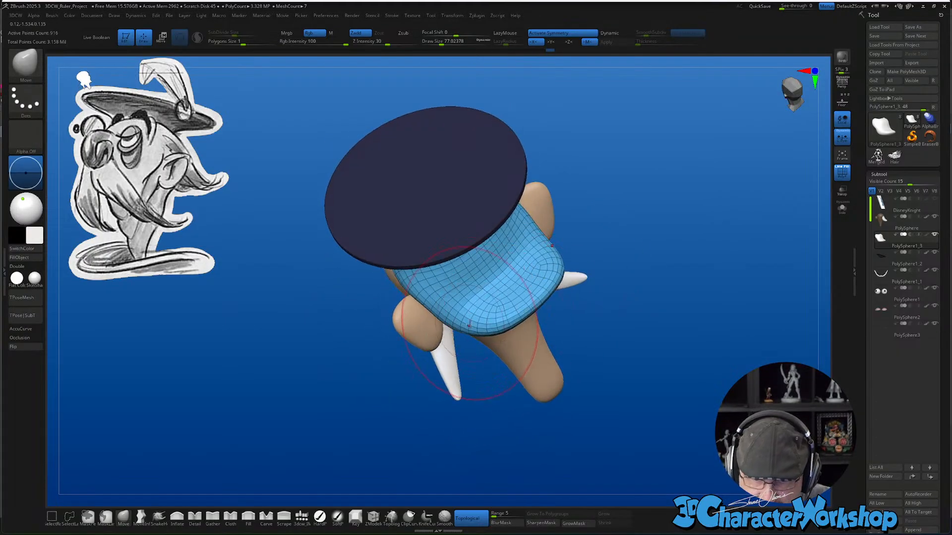
key(shift)
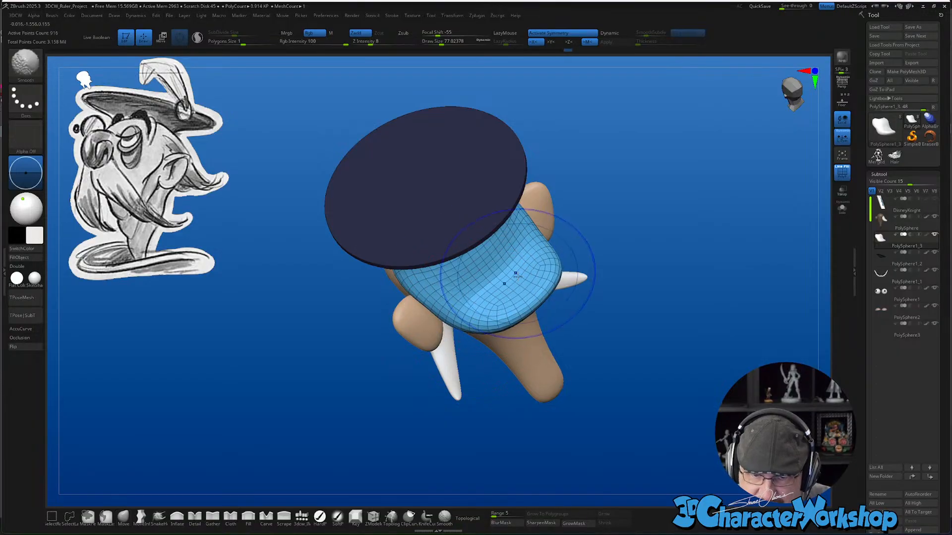
right_drag(515, 274, 496, 274)
Adjust the back hair's side edge above the ear from the front, reducing the draw size to about 41
mouse_move(440, 295)
right_down()
mouse_move(558, 300)
mouse_move(525, 299)
right_up()
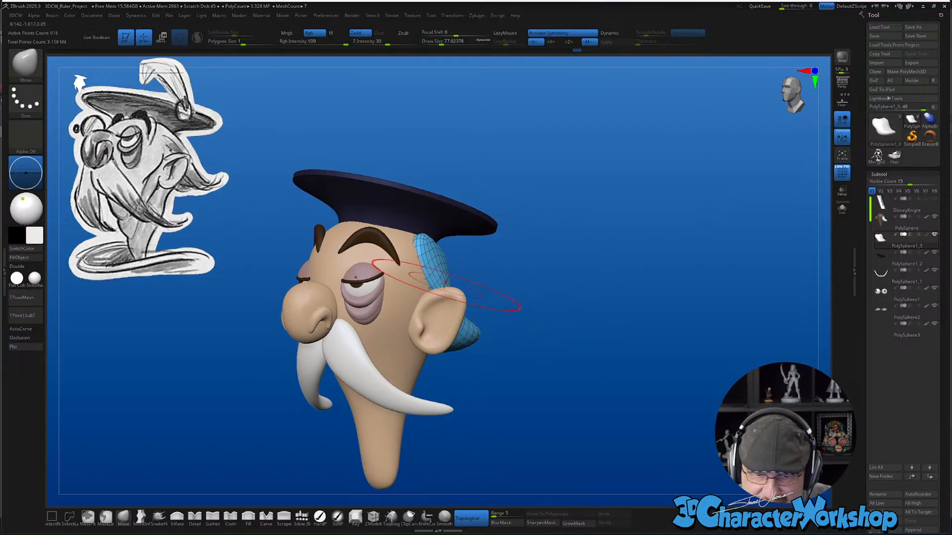
right_drag(423, 264, 423, 239)
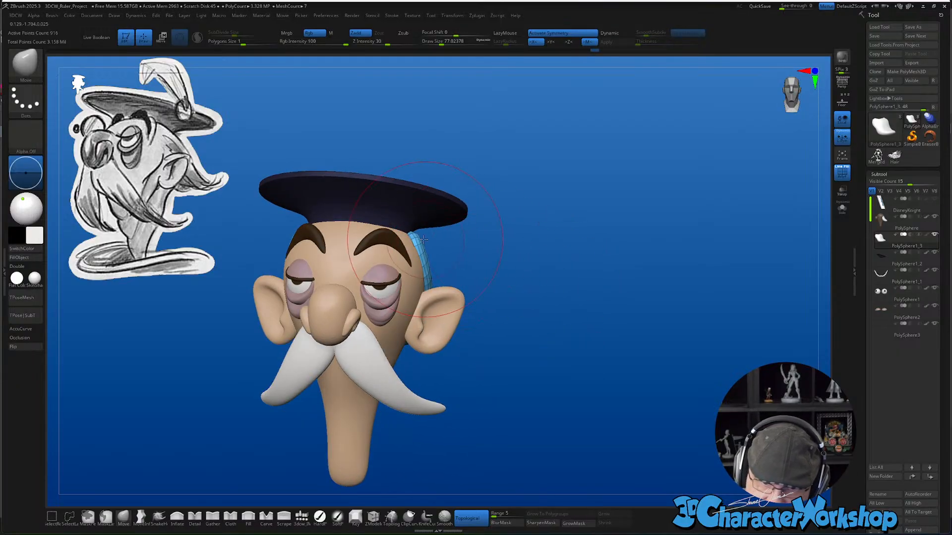
key(s)
drag(431, 261, 425, 262)
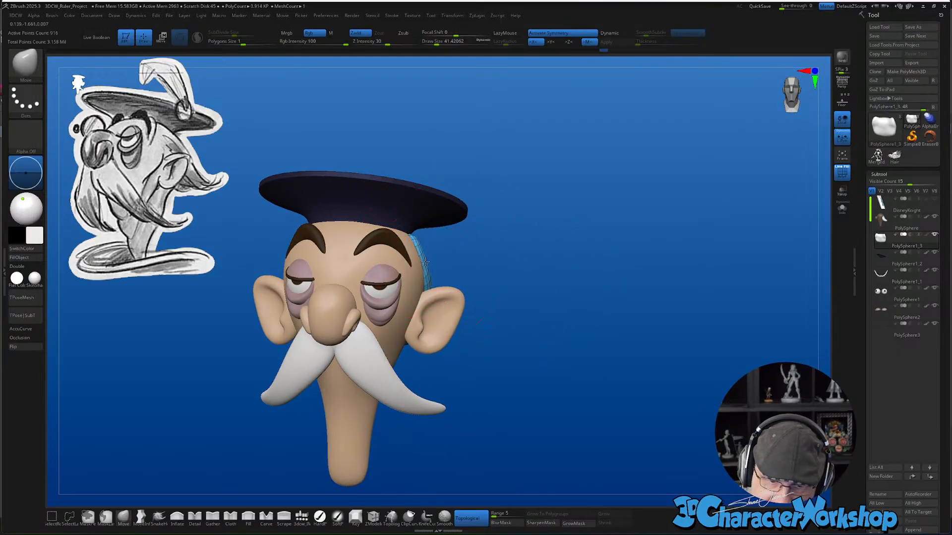
Smooth the side of the back hair behind the ear
right_drag(428, 261, 478, 261)
key(shift)
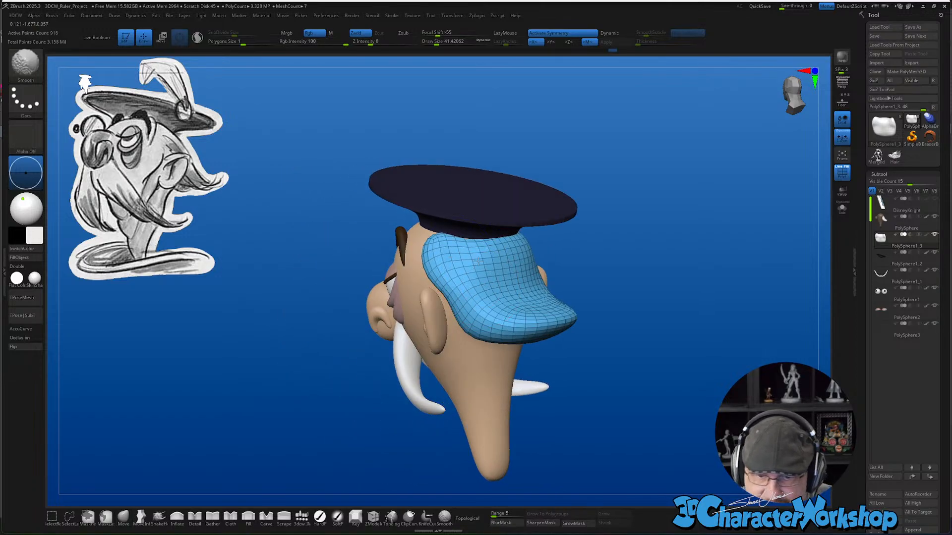
mouse_move(520, 284)
right_down()
mouse_move(495, 267)
mouse_move(588, 371)
right_up()
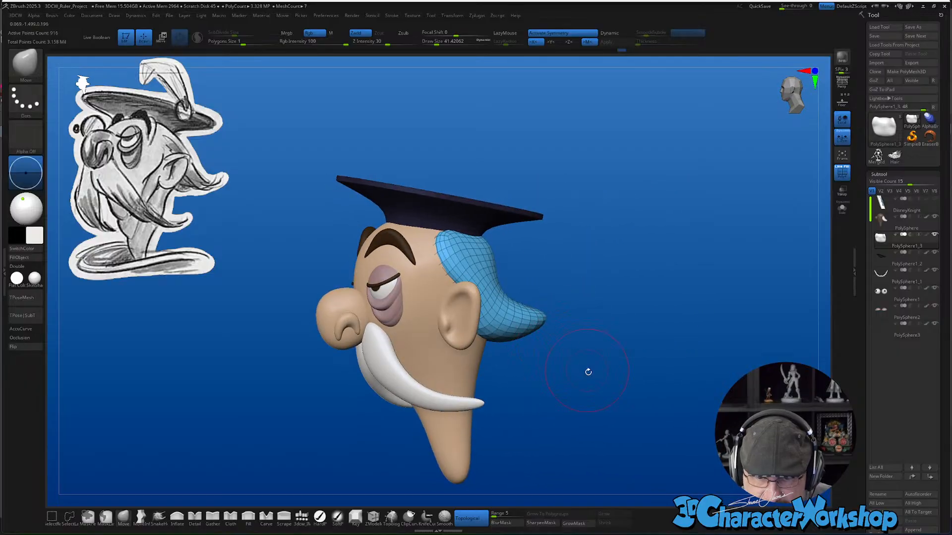
Hide the wireframe, turn on dynamic subdivision for the back hair and compare the head with the sketch in three-quarter view
key(shift+f)
key(d)
alt+right_drag(569, 403, 591, 384)
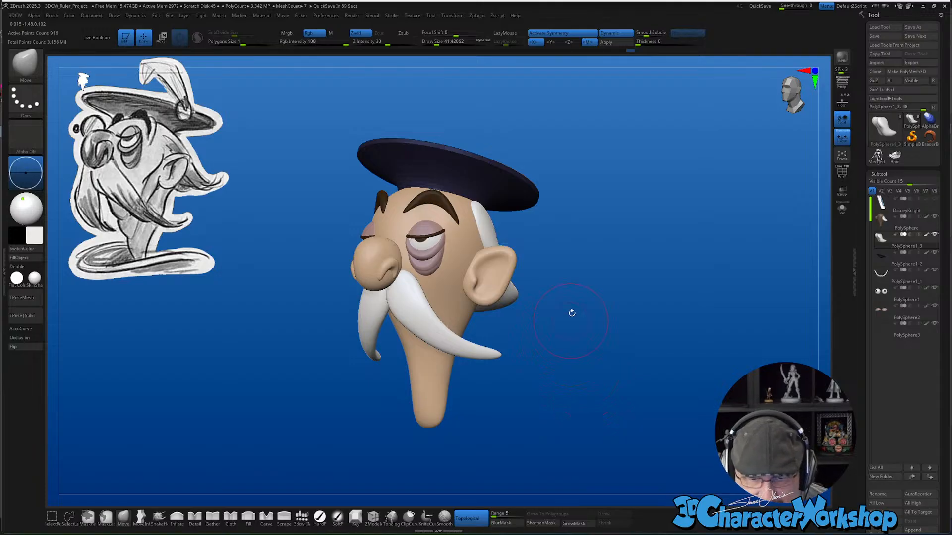
alt+right_drag(581, 272, 576, 303)
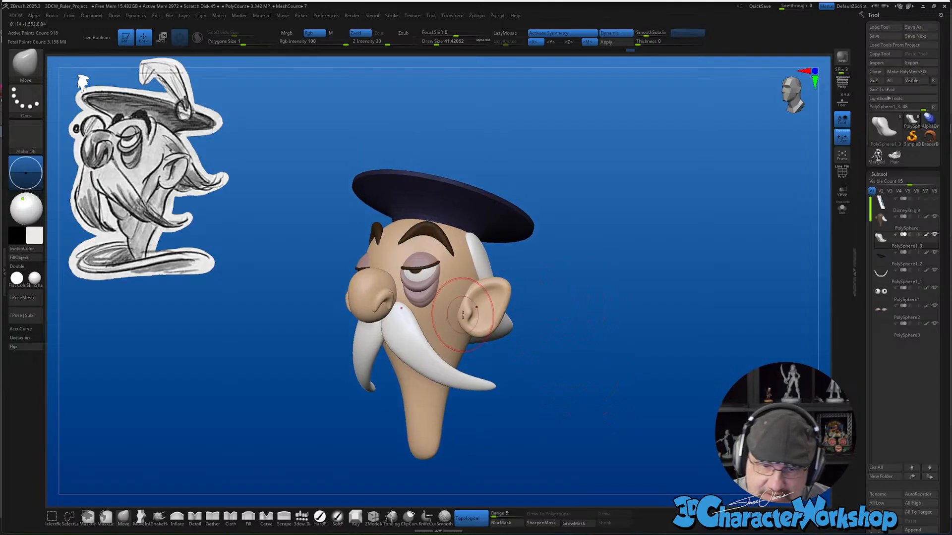
right_drag(461, 316, 454, 322)
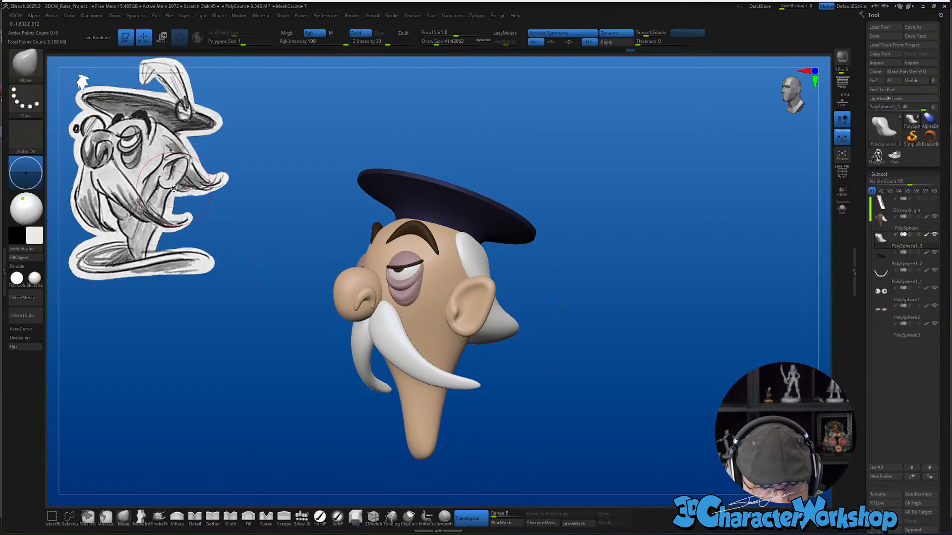
Make the head mesh active and show its polygroup wireframe in a near side view
mouse_move(609, 349)
right_down()
mouse_move(620, 347)
mouse_move(607, 328)
mouse_move(610, 346)
mouse_move(598, 345)
right_up()
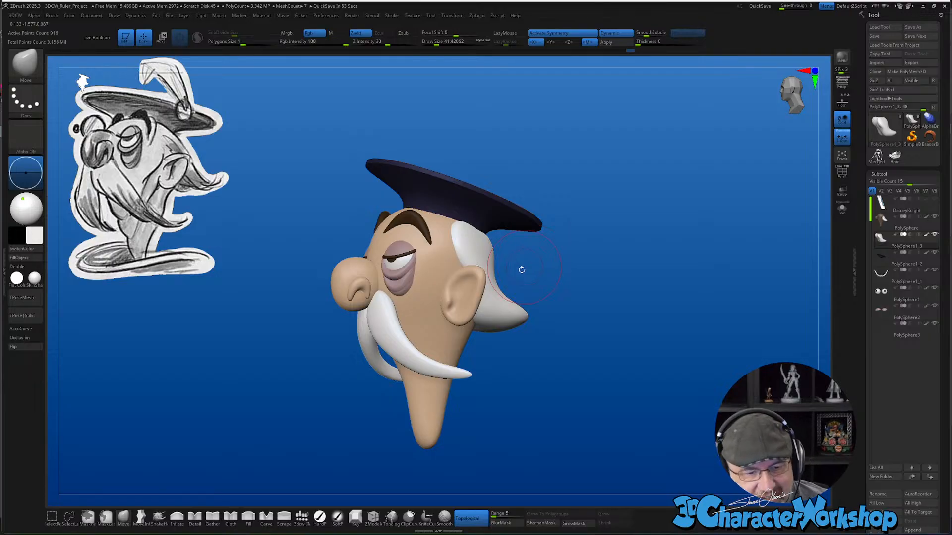
drag(562, 276, 329, 301)
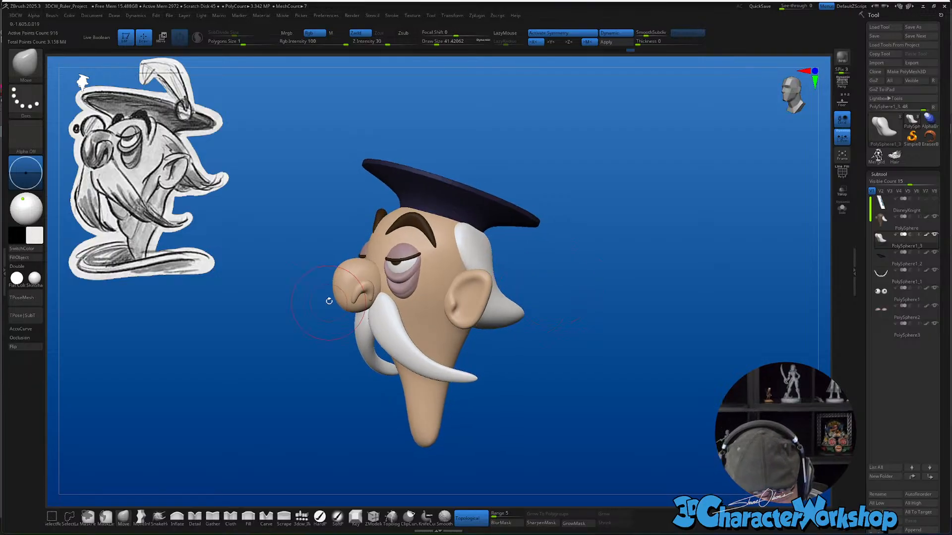
drag(665, 292, 283, 338)
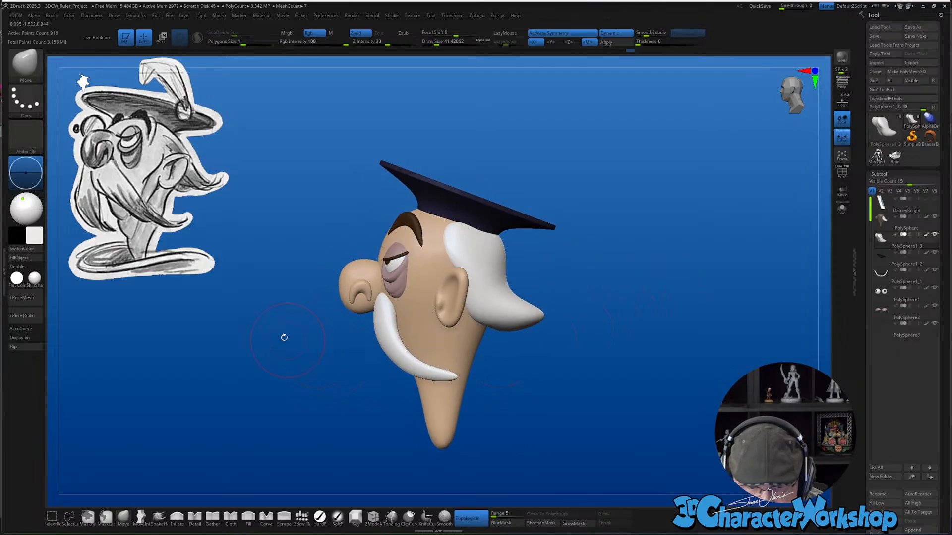
alt+click(404, 340)
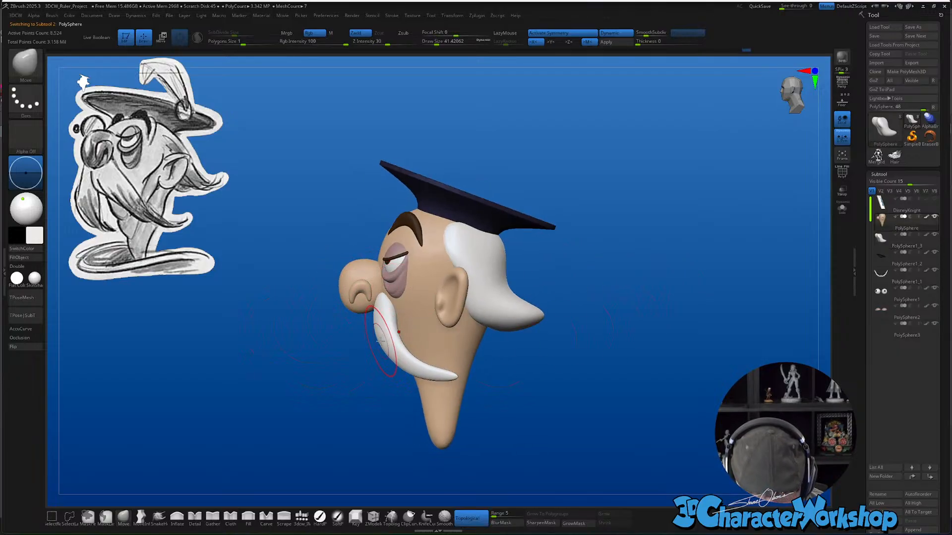
key(shift+f)
drag(323, 376, 354, 350)
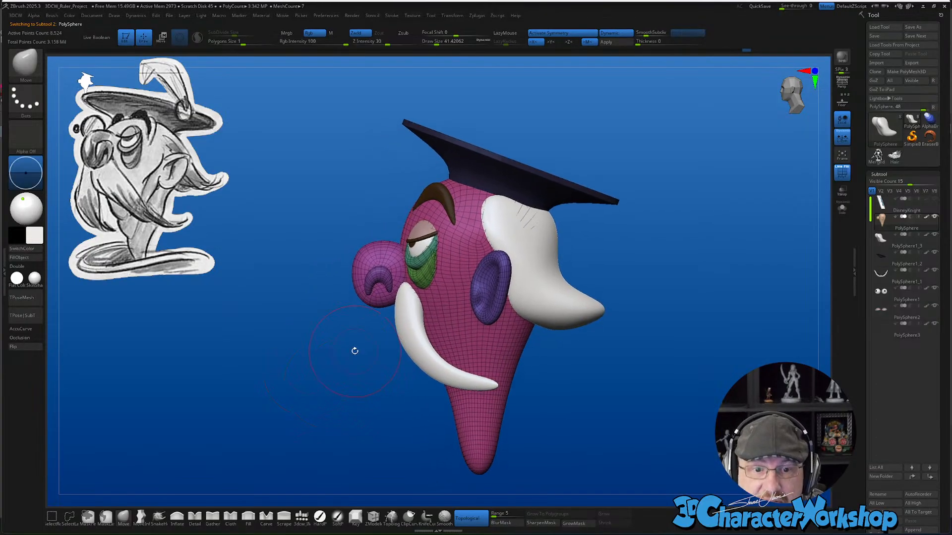
Isolate the nose by hiding its polygroup, masking the rest of the head and restoring full visibility
ctrl+shift+click(375, 264)
ctrl+shift+click(319, 270)
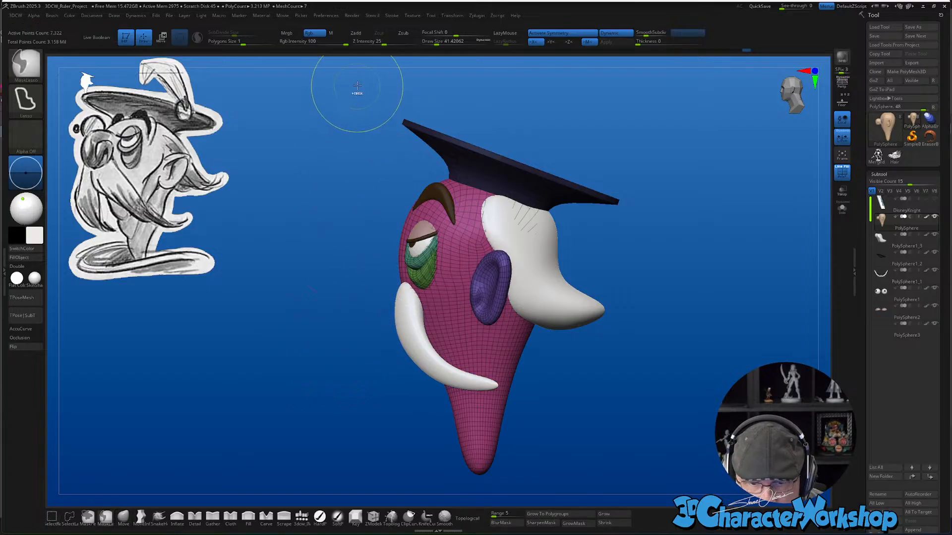
mouse_move(357, 86)
ctrl+mouse_down()
mouse_move(320, 496)
mouse_move(704, 500)
mouse_move(744, 154)
ctrl+mouse_up()
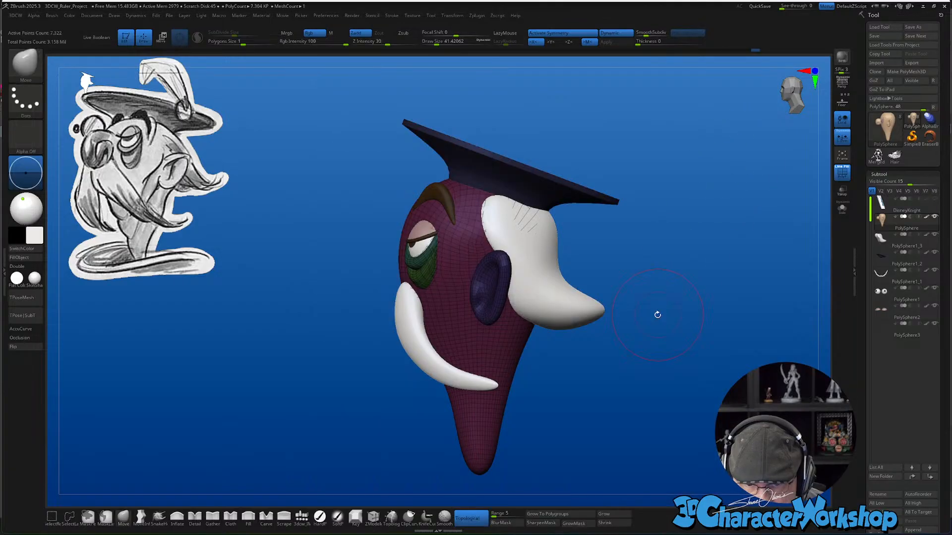
ctrl+shift+click(662, 325)
Bring up the transform gizmo for the unmasked nose and turn off symmetry
key(w)
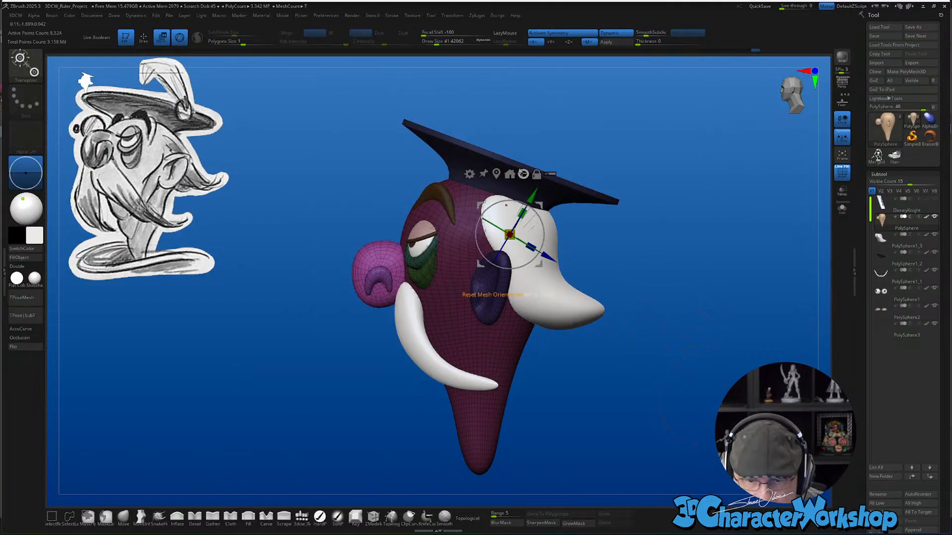
key(x)
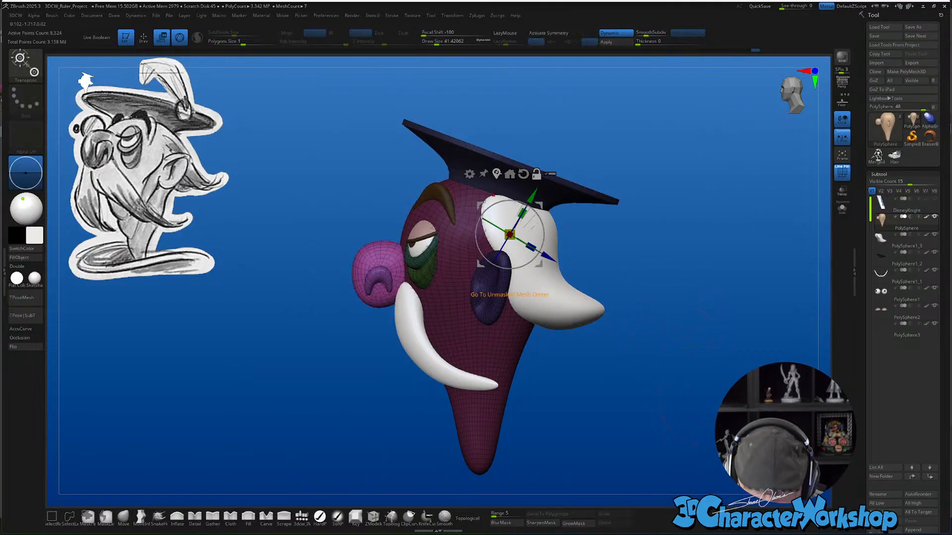
Center the gizmo on the unmasked nose, turn on symmetry, and move the nose up about 0.025 units
click(496, 174)
click(397, 214)
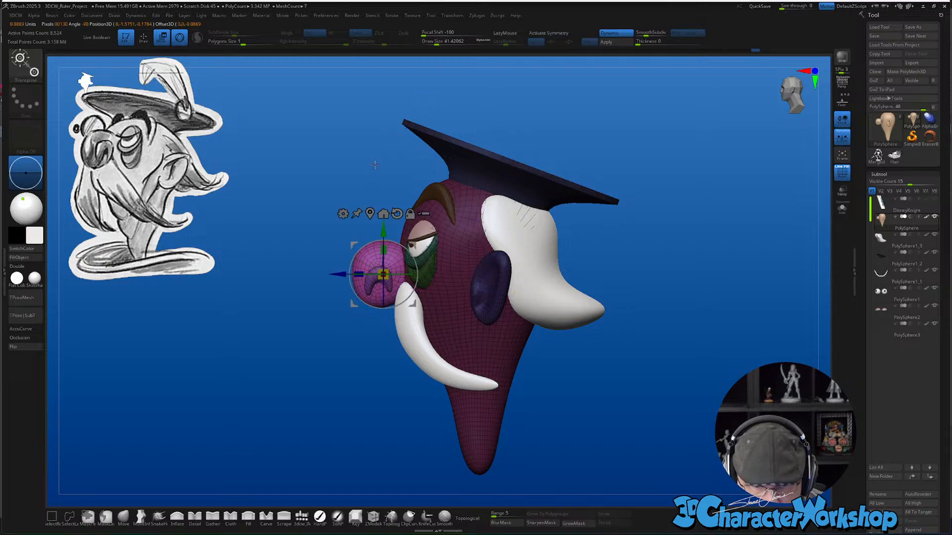
key(x)
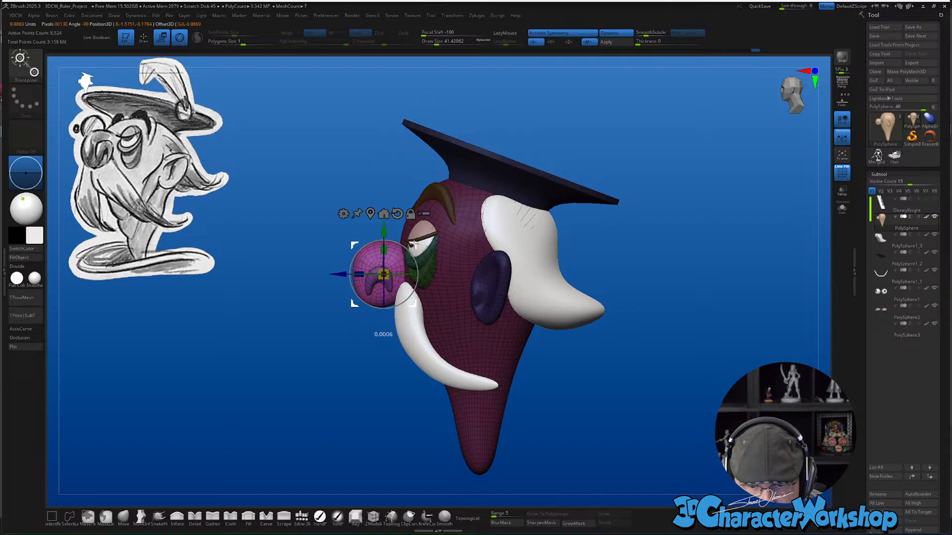
drag(408, 244, 413, 231)
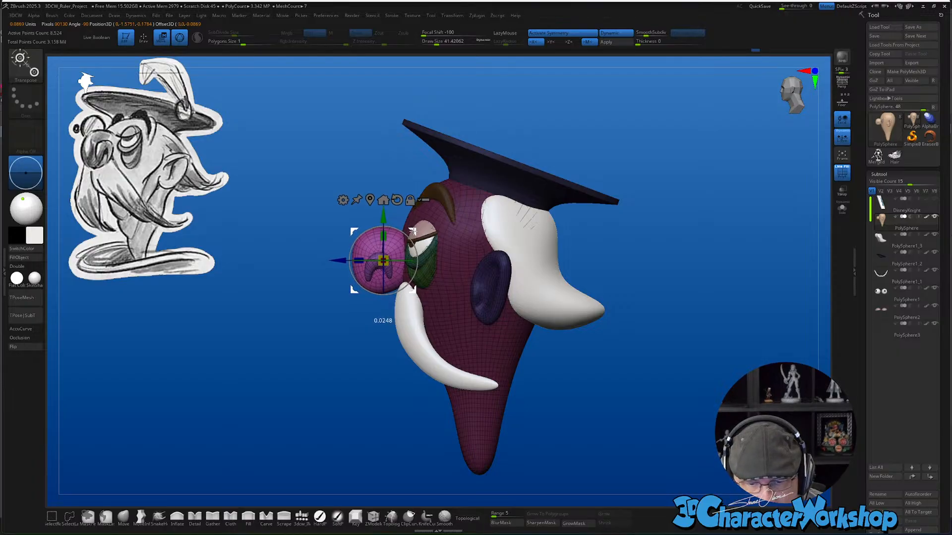
drag(340, 344, 359, 340)
key(q)
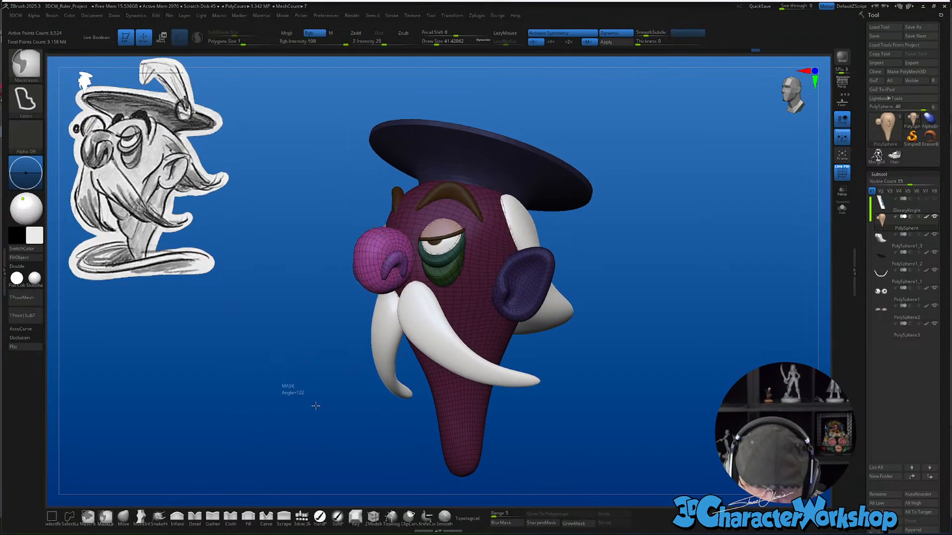
Raise the mustache slightly toward the nose with the gizmo's orientation reset, and hide the polyframe
shift+drag(292, 393, 336, 394)
alt+click(402, 327)
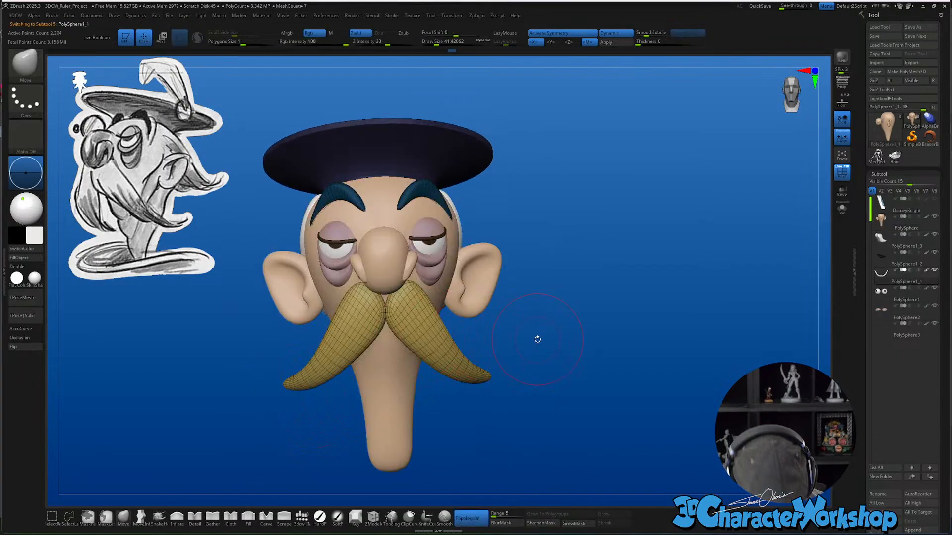
key(w)
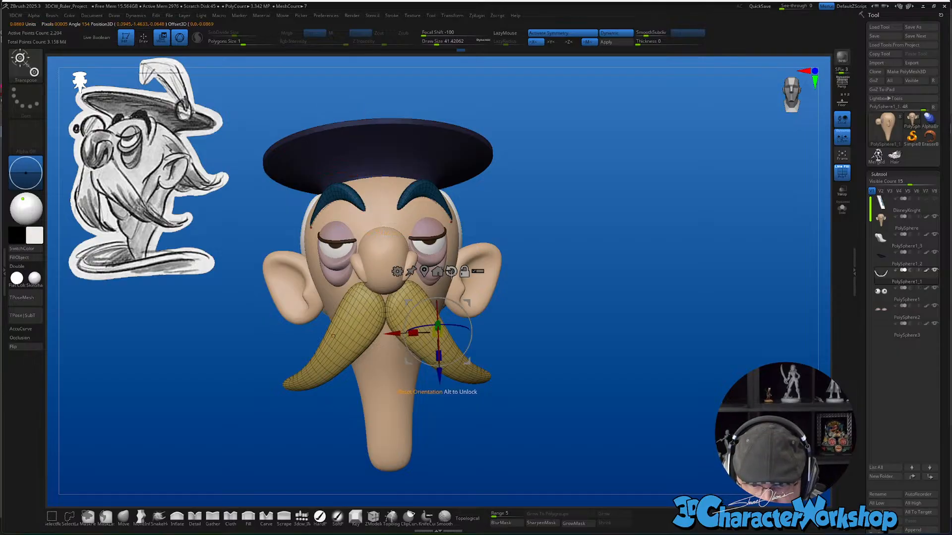
click(451, 272)
drag(436, 288, 435, 281)
mouse_move(562, 316)
mouse_down()
mouse_move(535, 322)
mouse_move(567, 332)
mouse_move(560, 322)
mouse_move(591, 314)
mouse_move(622, 335)
mouse_up()
key(q)
key(shift+f)
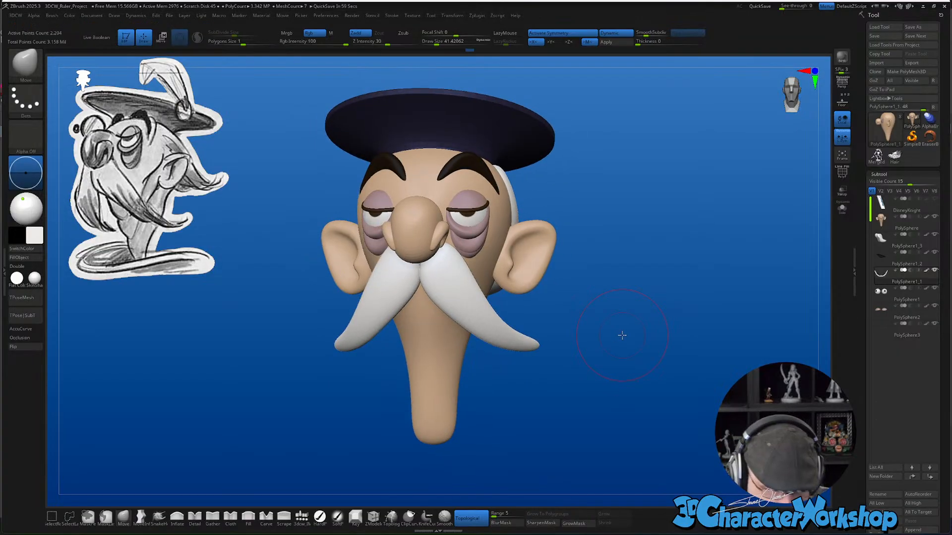
Examine how the mustache sits under the nose, isolating it from the eyebrows and restoring full visibility
drag(618, 334, 584, 419)
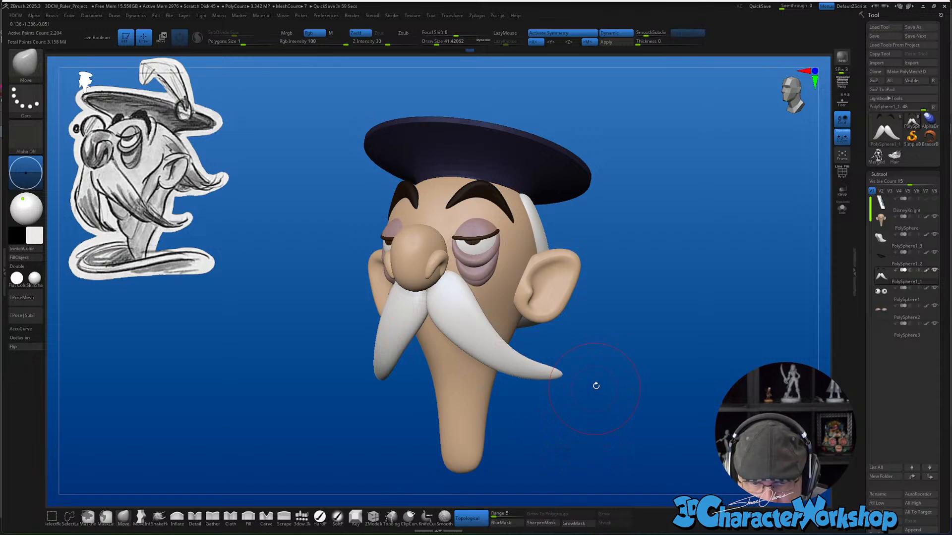
drag(631, 330, 521, 327)
mouse_move(272, 353)
alt+mouse_down()
mouse_move(314, 359)
mouse_move(323, 404)
alt+mouse_up()
ctrl+shift+click(454, 333)
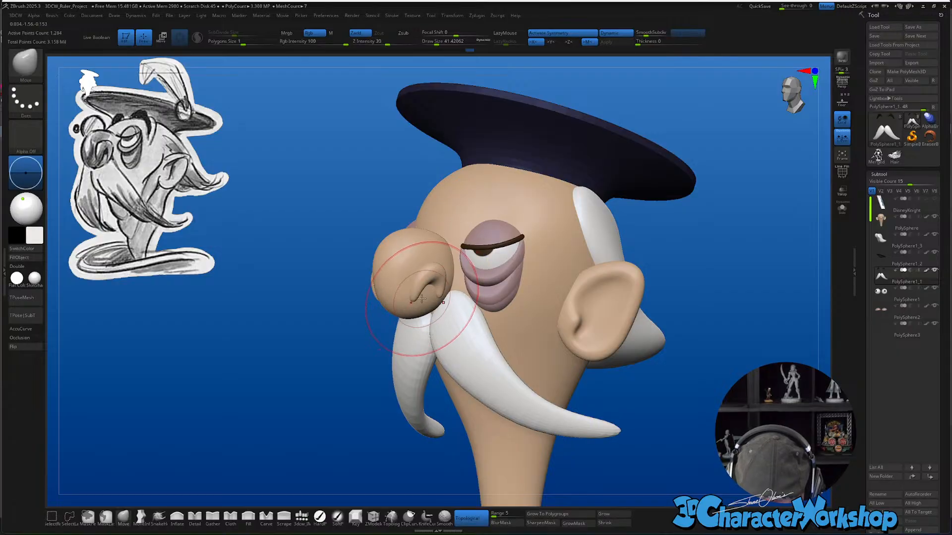
ctrl+shift+click(288, 317)
Isolate and mask the nostrils on the head subtool, restore the hidden parts, and invert the mask so only the nostrils are editable
alt+click(388, 285)
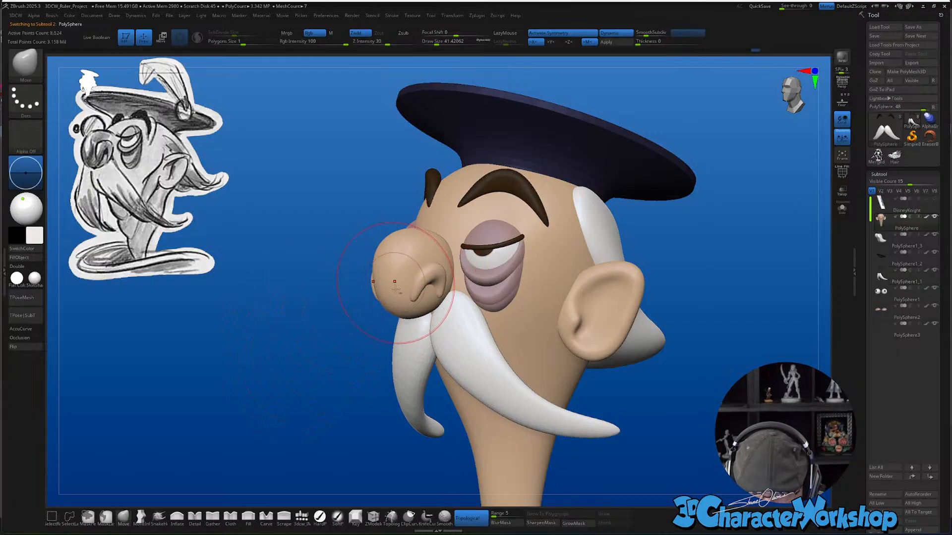
ctrl+click(370, 355)
ctrl+click(369, 354)
ctrl+shift+click(439, 281)
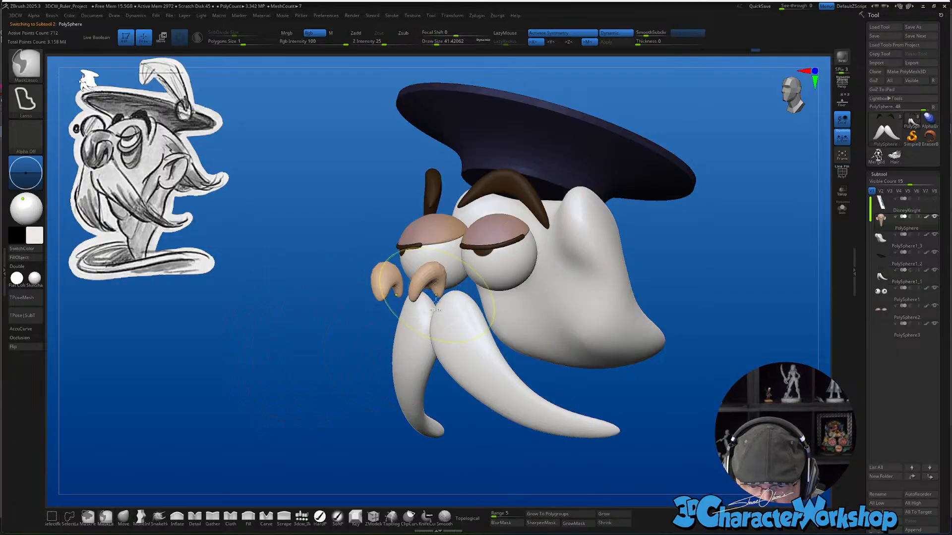
mouse_move(353, 222)
ctrl+mouse_down()
mouse_move(297, 284)
mouse_move(464, 225)
mouse_move(451, 211)
ctrl+mouse_up()
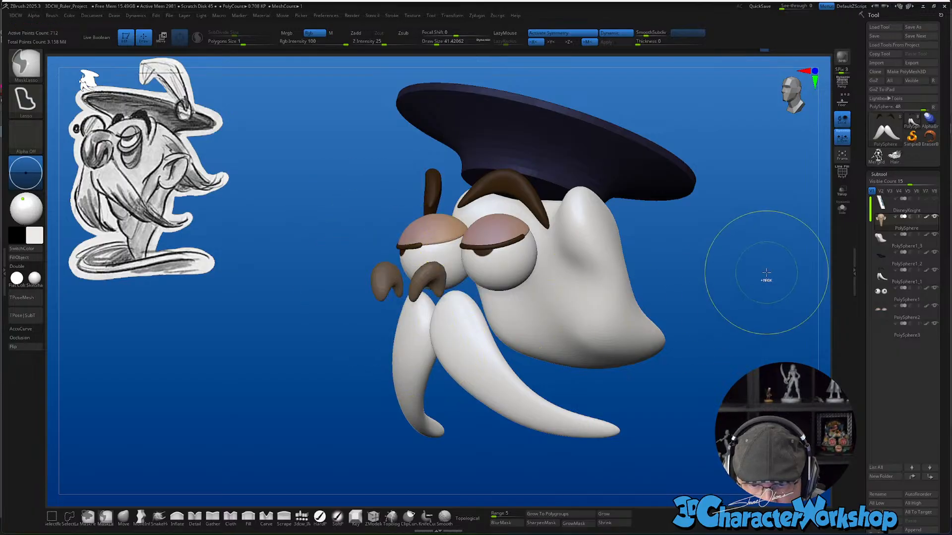
ctrl+shift+click(729, 287)
ctrl+click(737, 278)
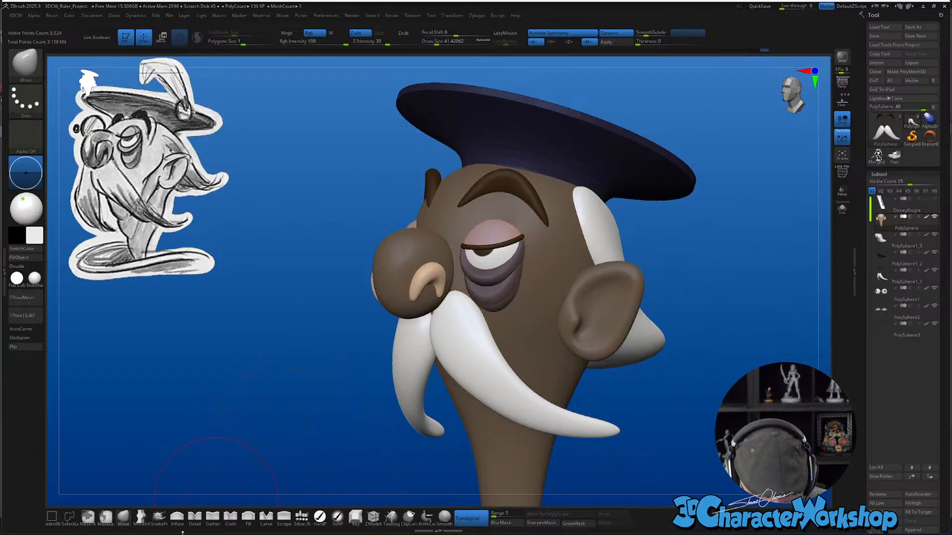
Inflate the unmasked nostrils with the Inflate brush at a draw size of about 22
click(177, 521)
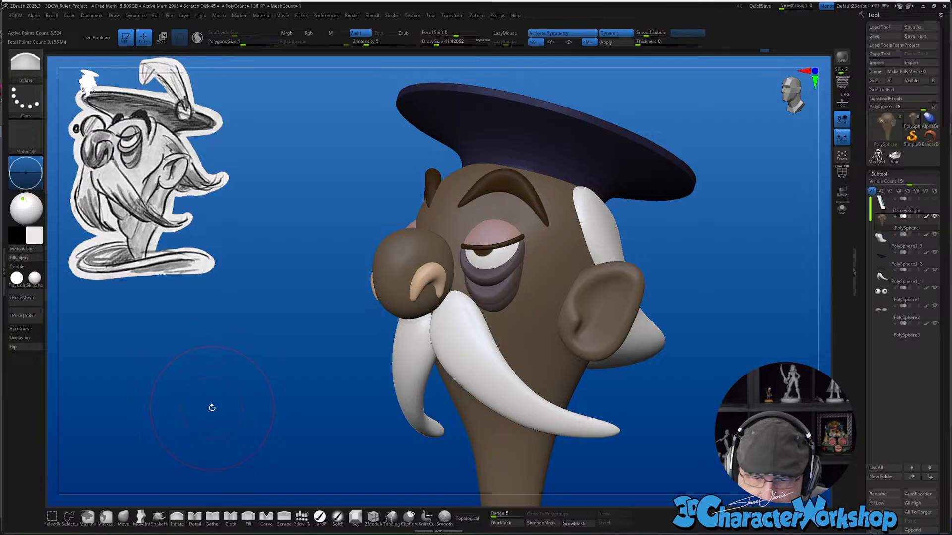
mouse_move(449, 292)
right_down()
mouse_move(427, 287)
mouse_move(454, 275)
right_up()
key(s)
drag(448, 273, 444, 273)
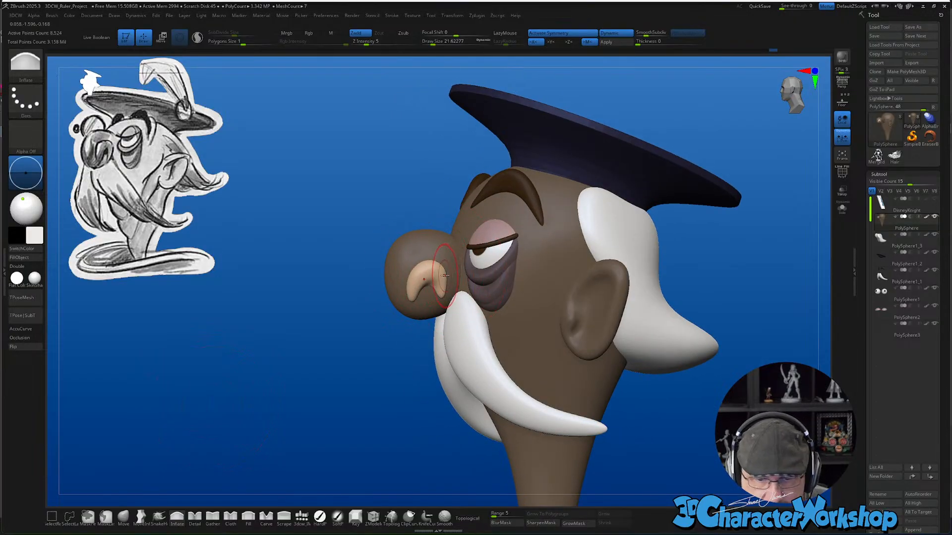
mouse_move(450, 259)
right_down()
mouse_move(437, 264)
mouse_move(448, 267)
right_up()
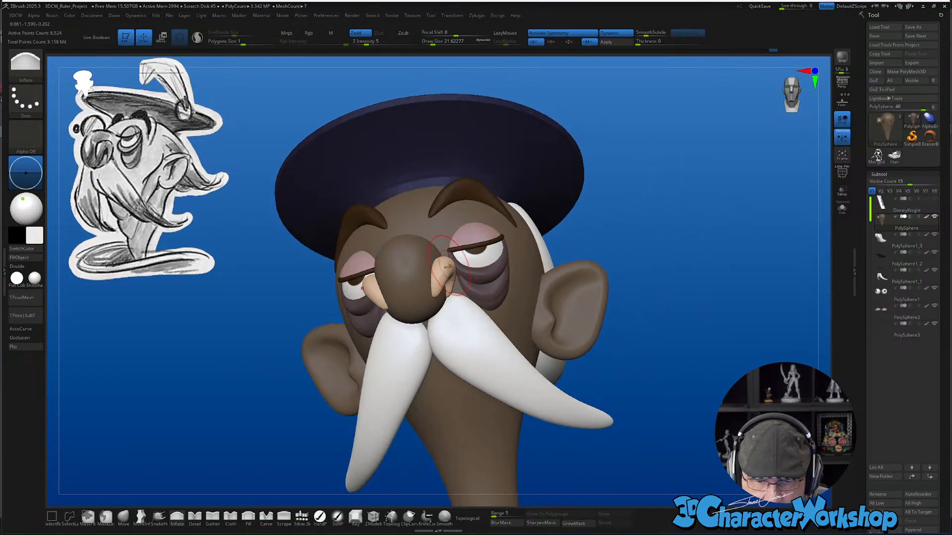
Adjust the nostrils with the Move brush, Topological turned off, and clear the head's mask
click(123, 518)
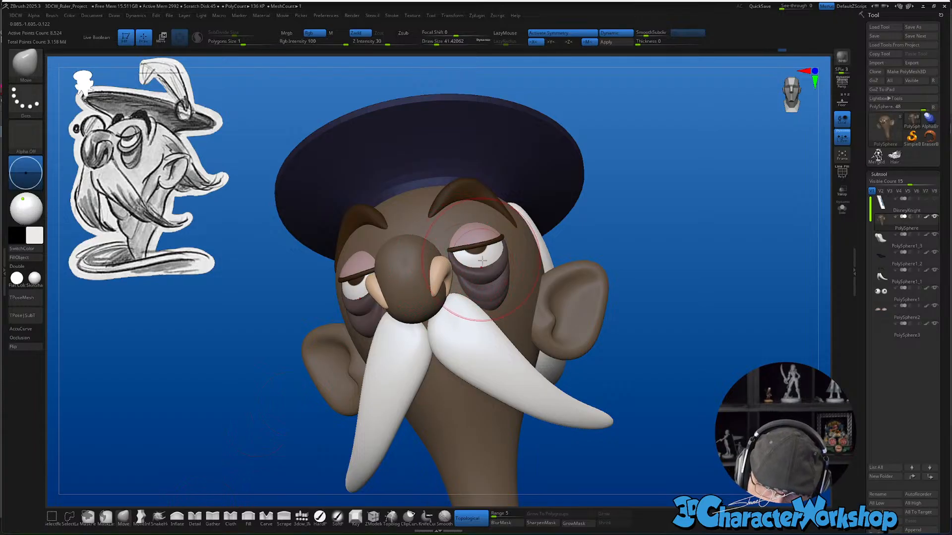
right_drag(454, 267, 469, 277)
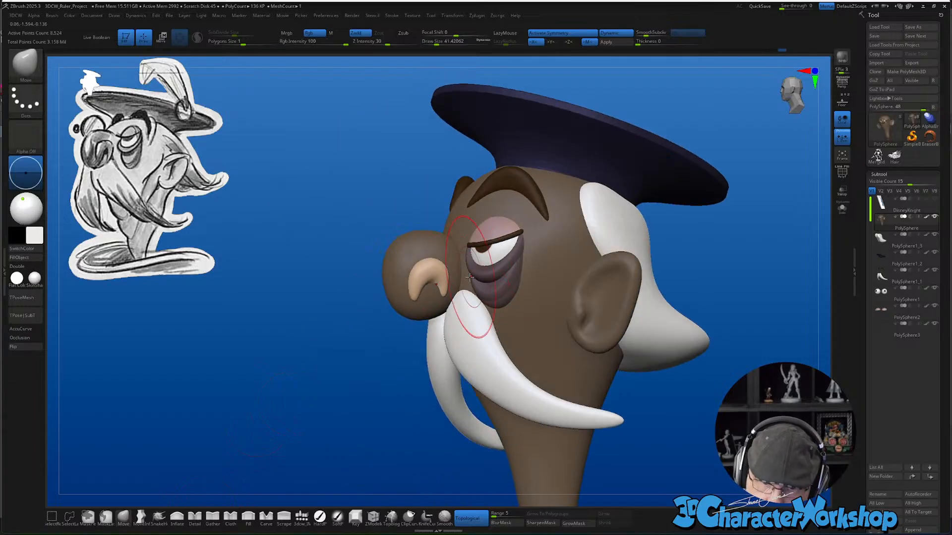
click(471, 518)
right_drag(430, 333, 415, 403)
right_drag(675, 340, 624, 401)
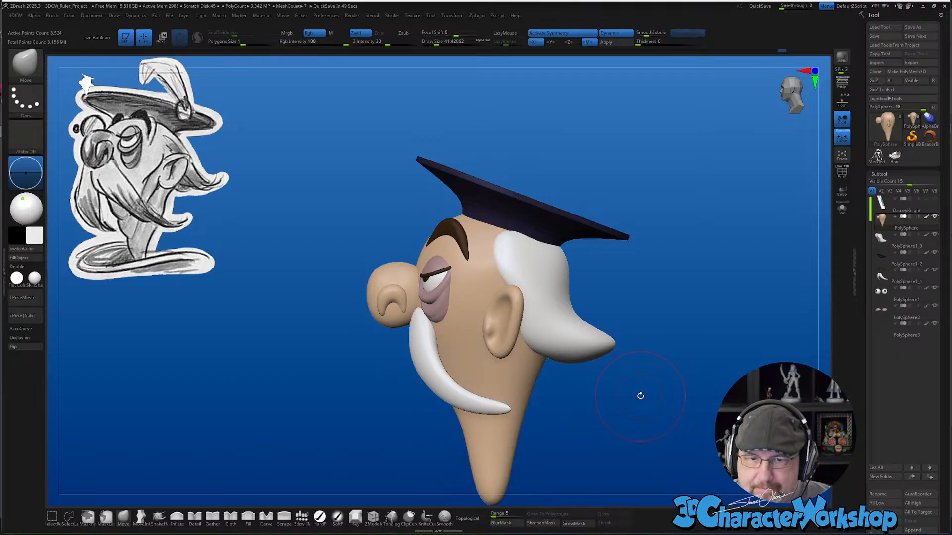
Shape the white hair at the back of the head using the Move brush at a draw size of about 83
drag(635, 284, 635, 293)
alt+click(538, 256)
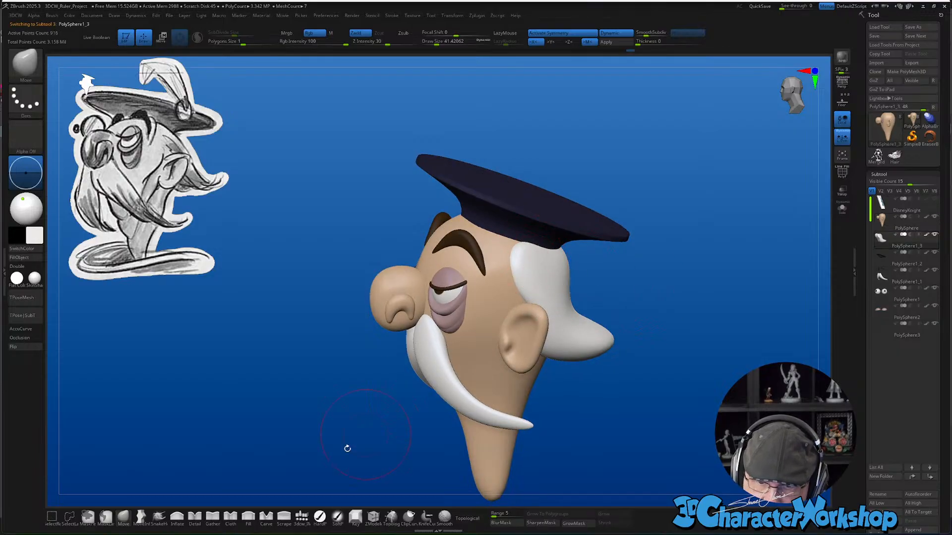
key(s)
drag(220, 347, 223, 349)
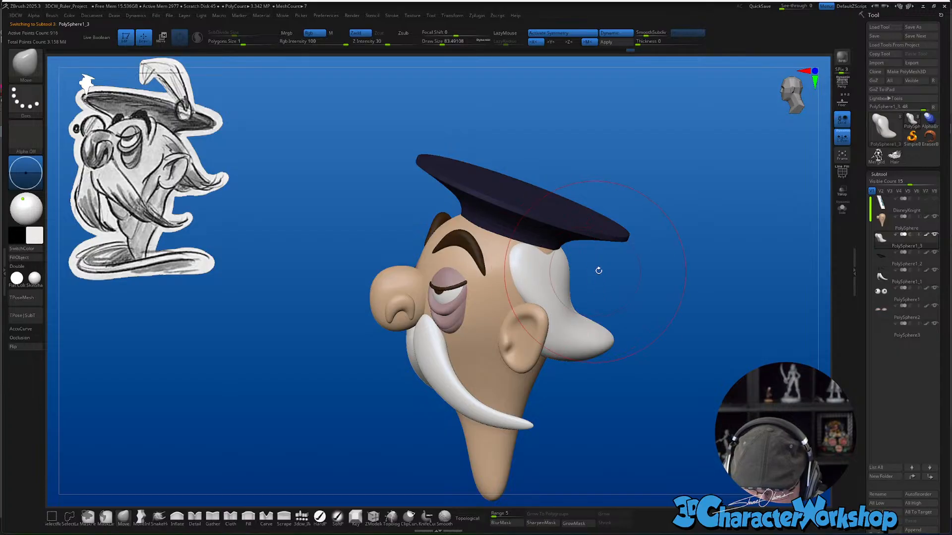
drag(599, 270, 637, 272)
Refine the back hair's outline below the hat brim with a draw size of about 41
key(s)
drag(557, 263, 549, 263)
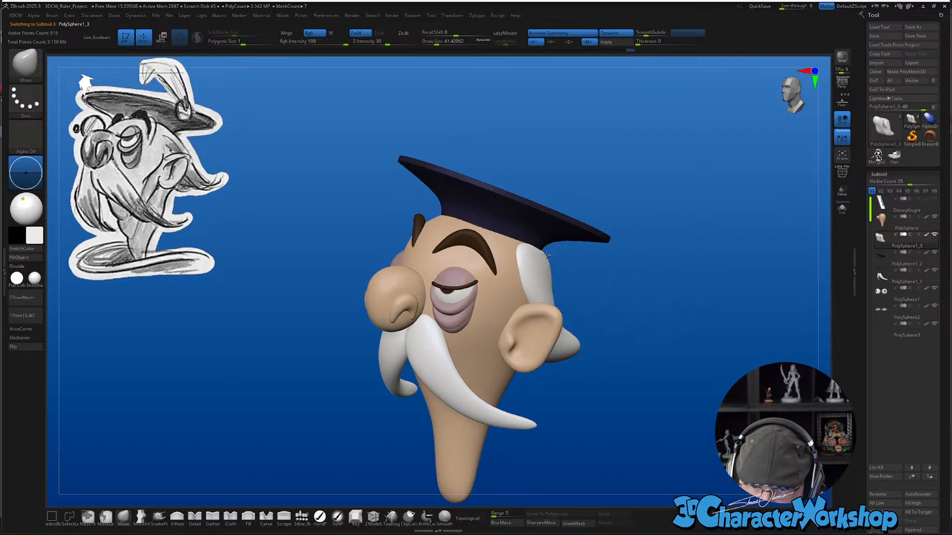
mouse_move(607, 286)
mouse_down()
mouse_move(567, 395)
mouse_move(578, 298)
mouse_up()
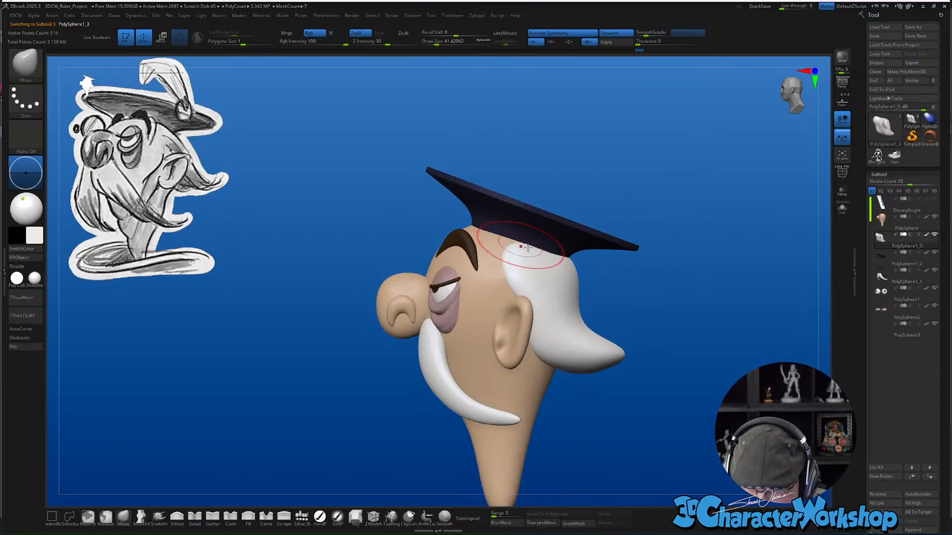
drag(649, 324, 569, 387)
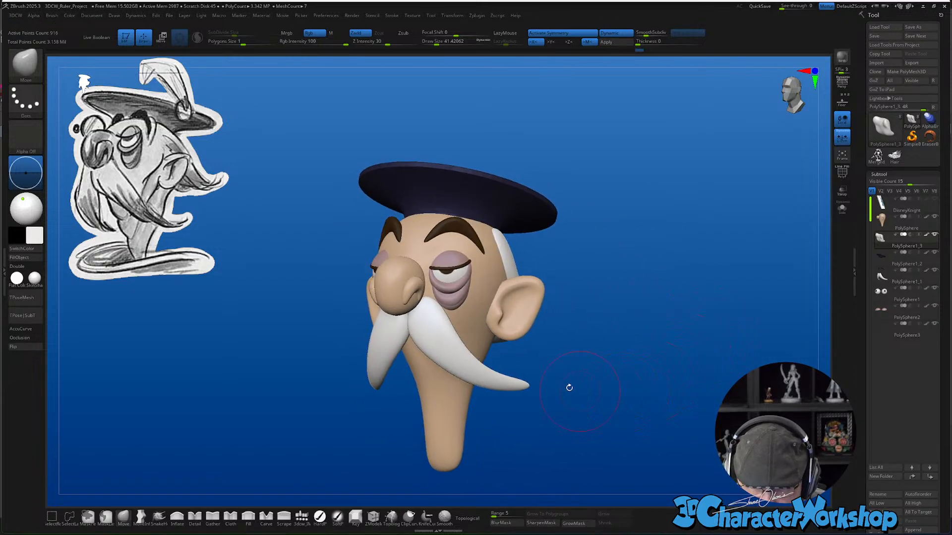
Compare the head's silhouette and proportions with the reference sketch from several angles
mouse_move(640, 412)
mouse_down()
mouse_move(636, 404)
mouse_move(633, 415)
mouse_up()
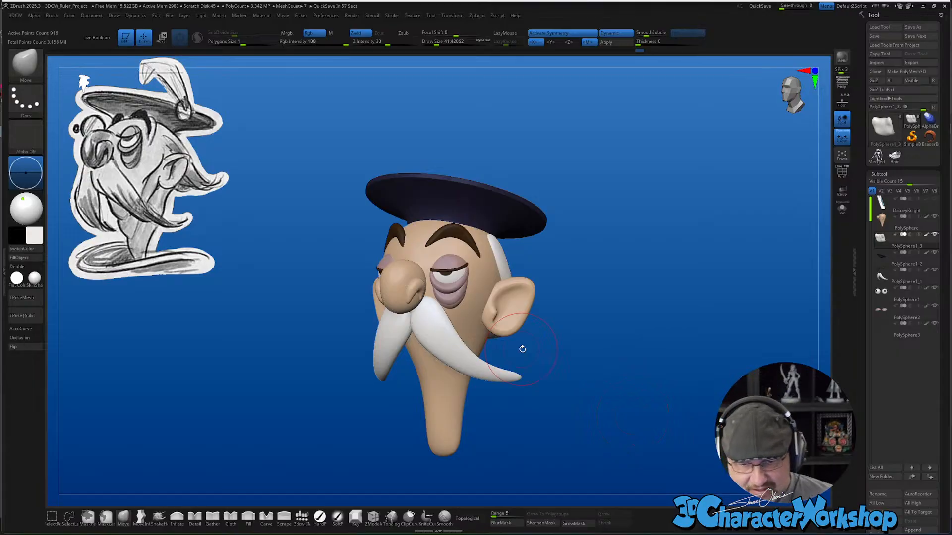
drag(521, 347, 541, 382)
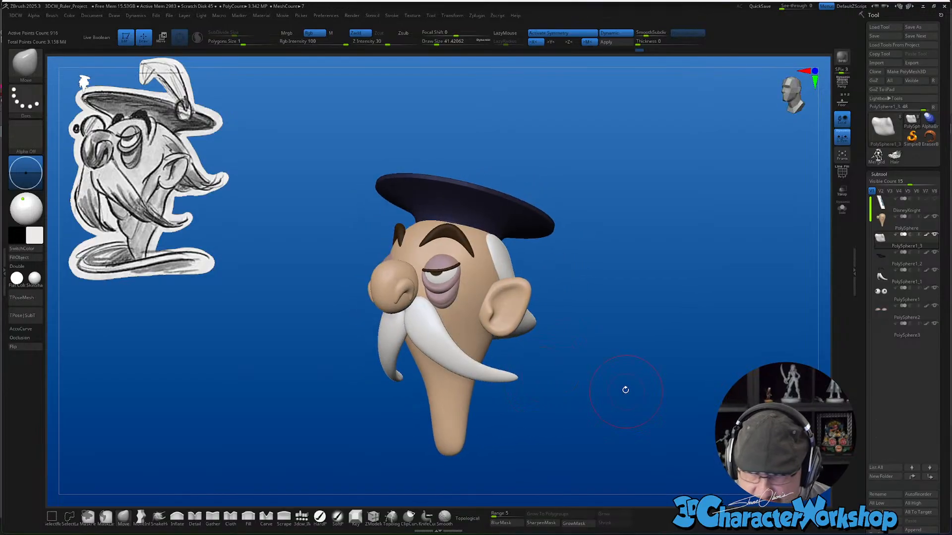
drag(625, 390, 620, 385)
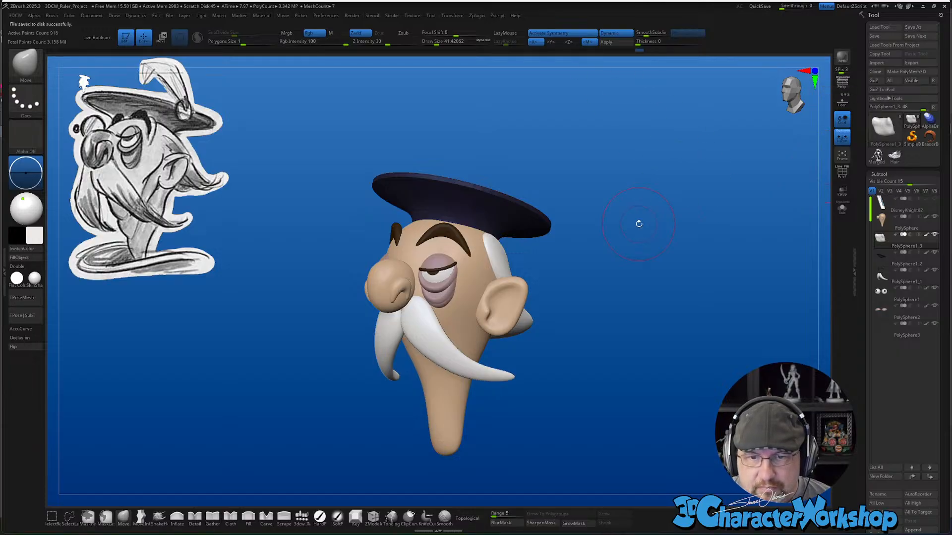
mouse_move(645, 255)
mouse_down()
mouse_move(638, 251)
mouse_move(644, 265)
mouse_move(646, 237)
mouse_up()
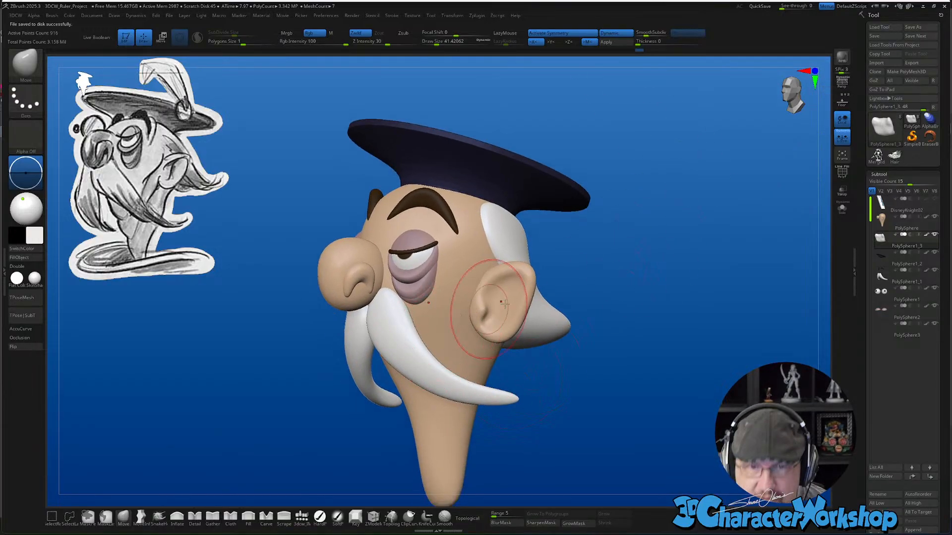
drag(642, 272, 636, 243)
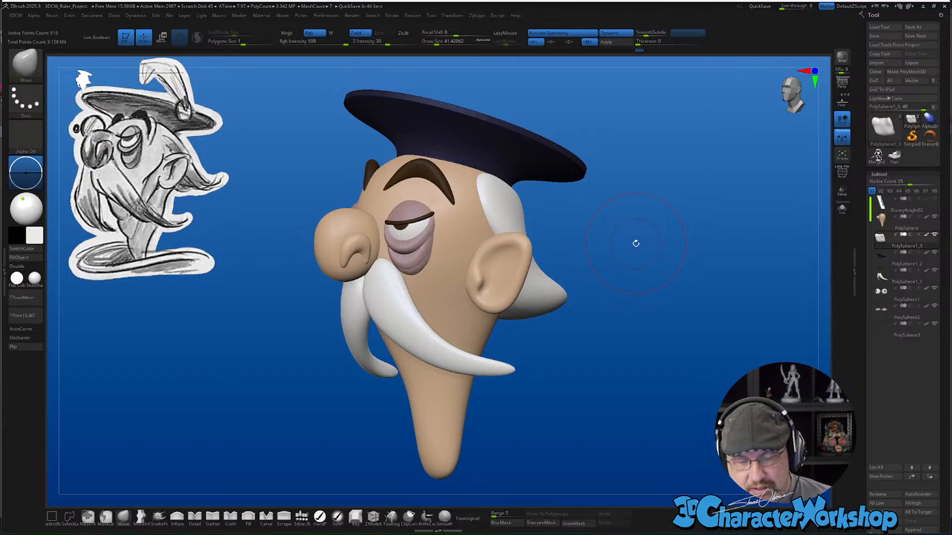
mouse_move(561, 421)
mouse_down()
mouse_move(583, 425)
mouse_move(578, 416)
mouse_move(582, 427)
mouse_move(595, 402)
mouse_up()
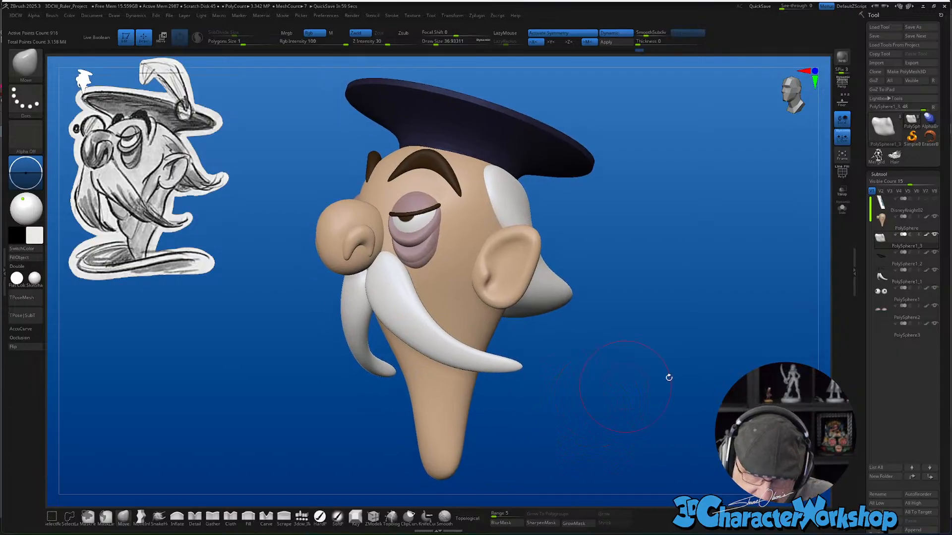
drag(716, 337, 699, 316)
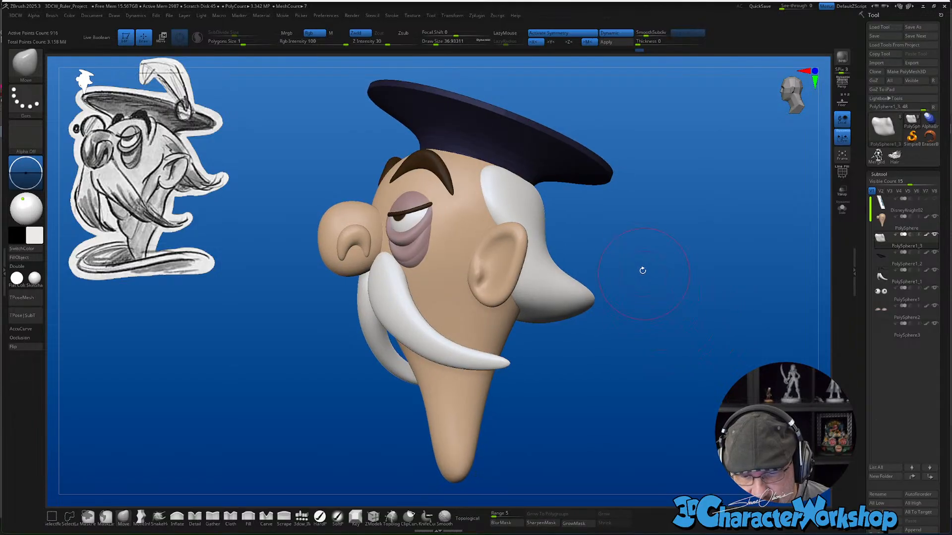
Switch to the head subtool with a draw size of about 68 and show its polygroup wireframe
alt+click(473, 275)
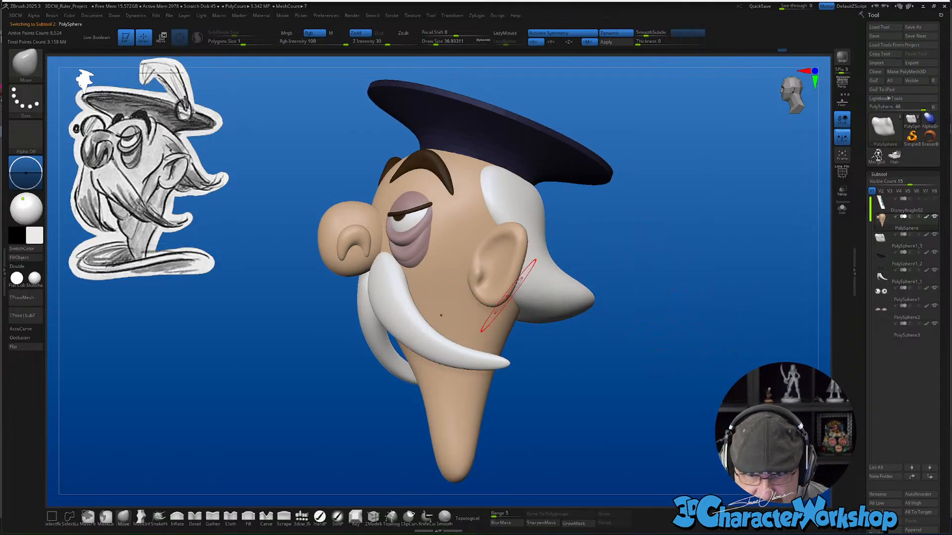
mouse_move(617, 347)
mouse_down()
mouse_move(645, 379)
mouse_move(668, 357)
mouse_up()
key(s)
alt+drag(626, 413, 627, 391)
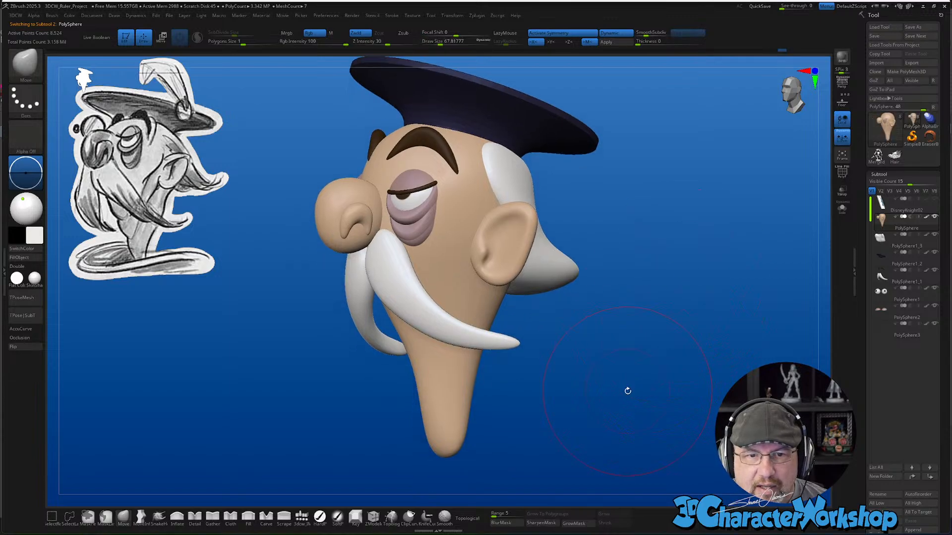
alt+drag(664, 231, 664, 246)
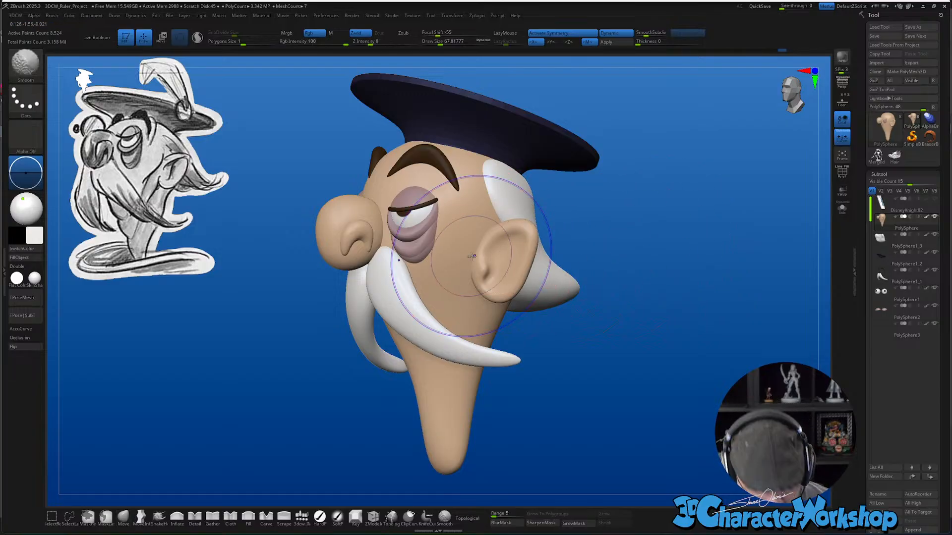
key(shift+f)
mouse_move(632, 346)
mouse_down()
mouse_move(647, 349)
mouse_move(637, 337)
mouse_up()
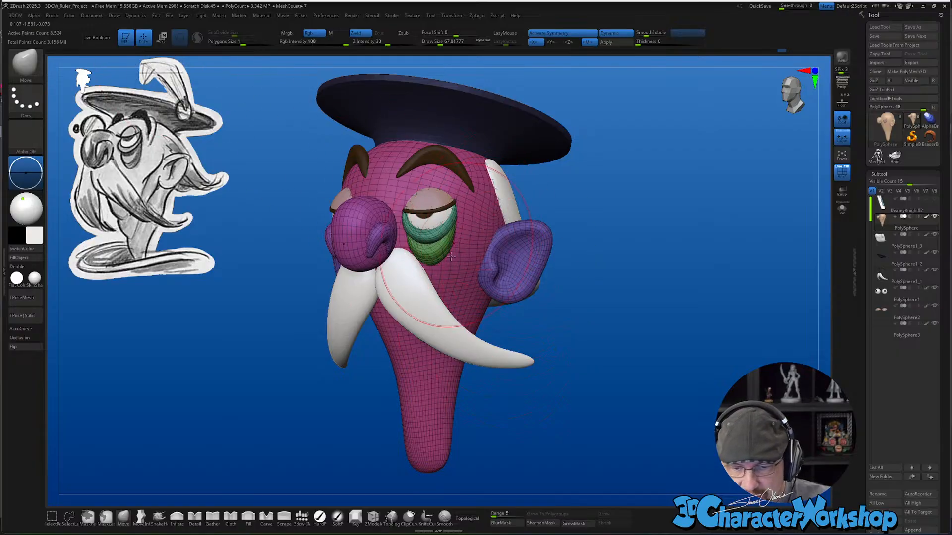
Hide the green polygroups of the bags under the eyes and split them off the head into their own subtool
drag(617, 279, 608, 276)
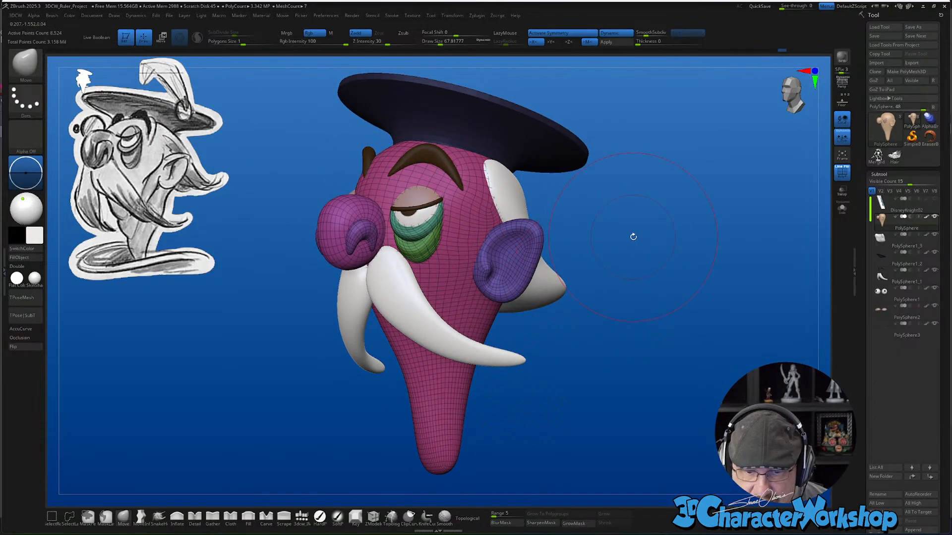
alt+drag(633, 236, 653, 254)
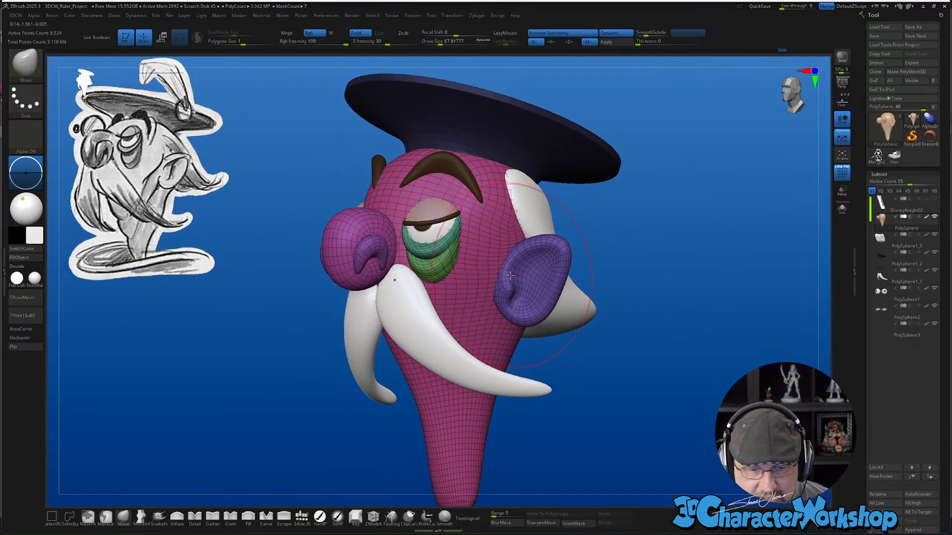
ctrl+shift+click(429, 251)
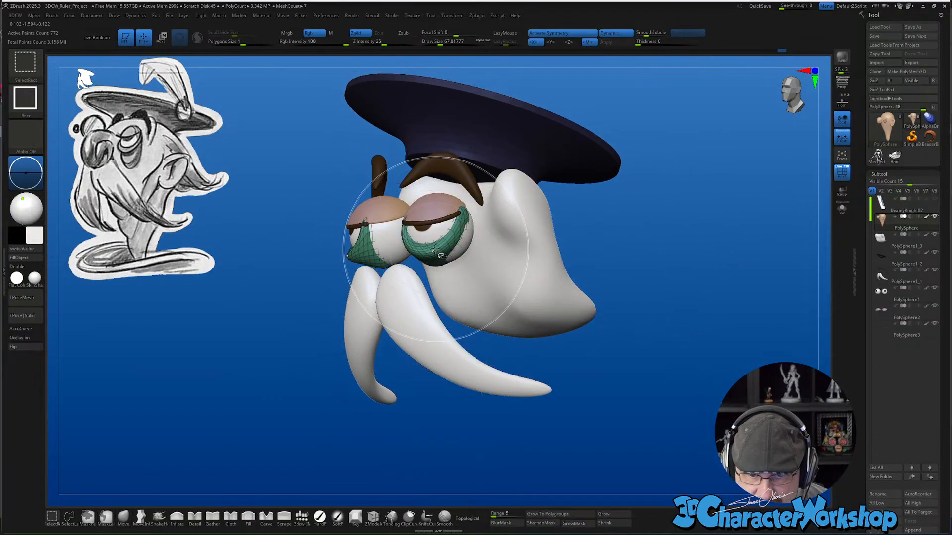
ctrl+shift+click(430, 251)
ctrl+shift+click(437, 269)
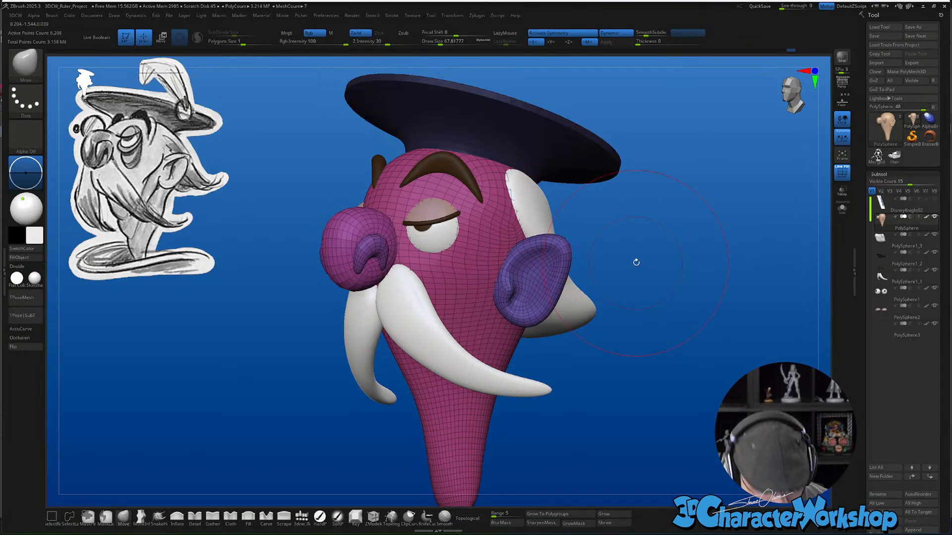
key(space)
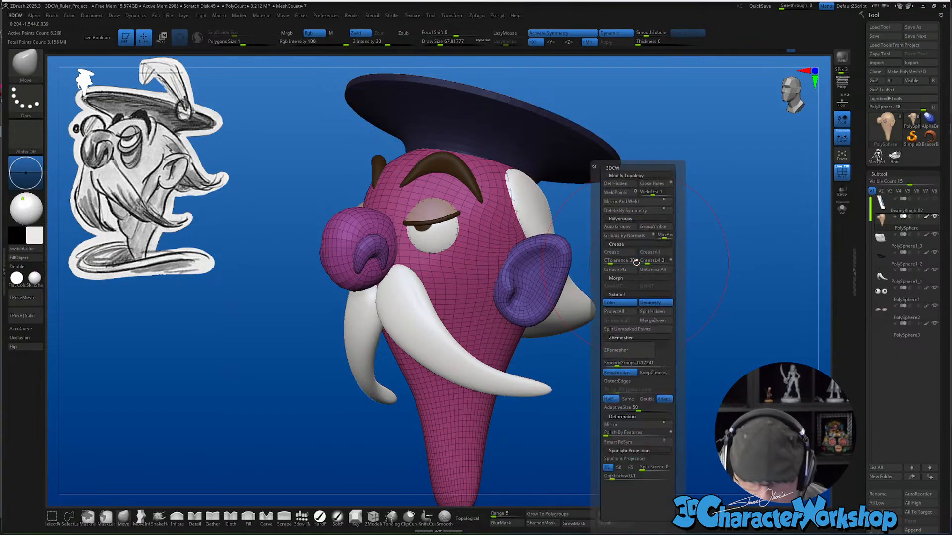
click(626, 330)
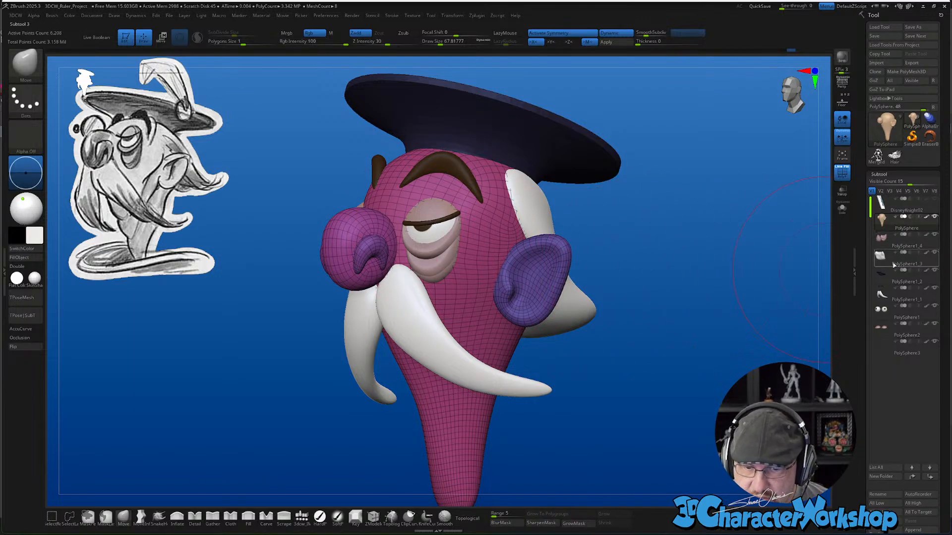
Mask everything except the nostrils in profile view, shift them slightly back toward the face, and clear the mask
mouse_move(639, 236)
mouse_down()
mouse_move(617, 237)
mouse_move(647, 239)
mouse_up()
key(s)
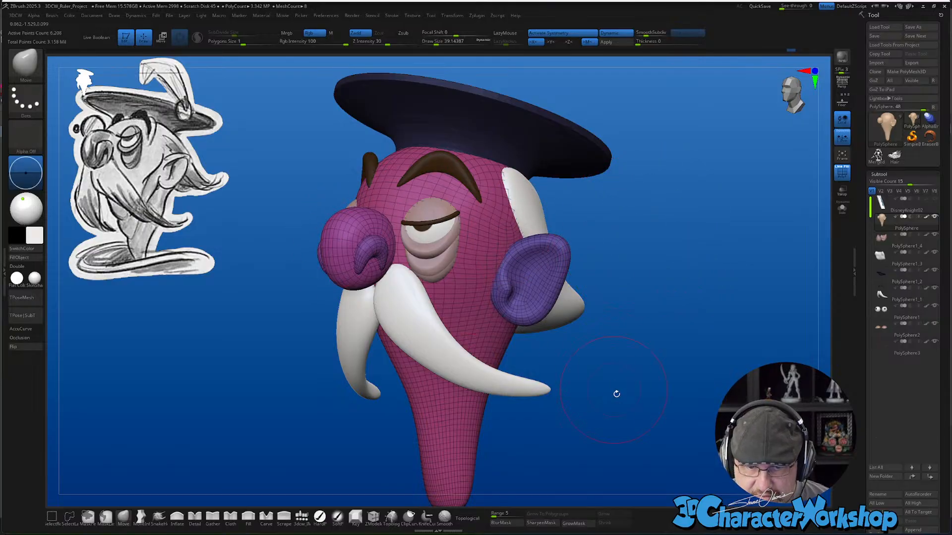
drag(627, 412, 621, 413)
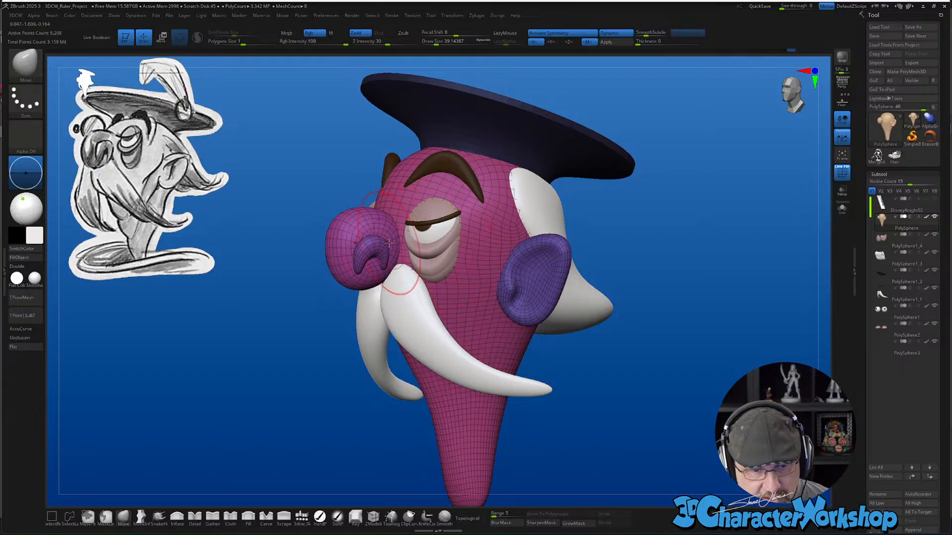
drag(644, 452, 631, 448)
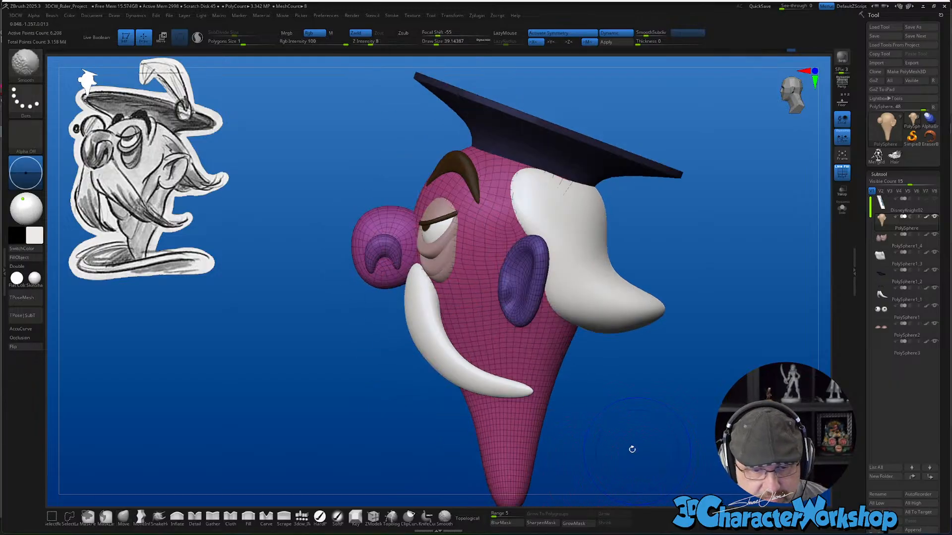
key(w)
ctrl+click(377, 248)
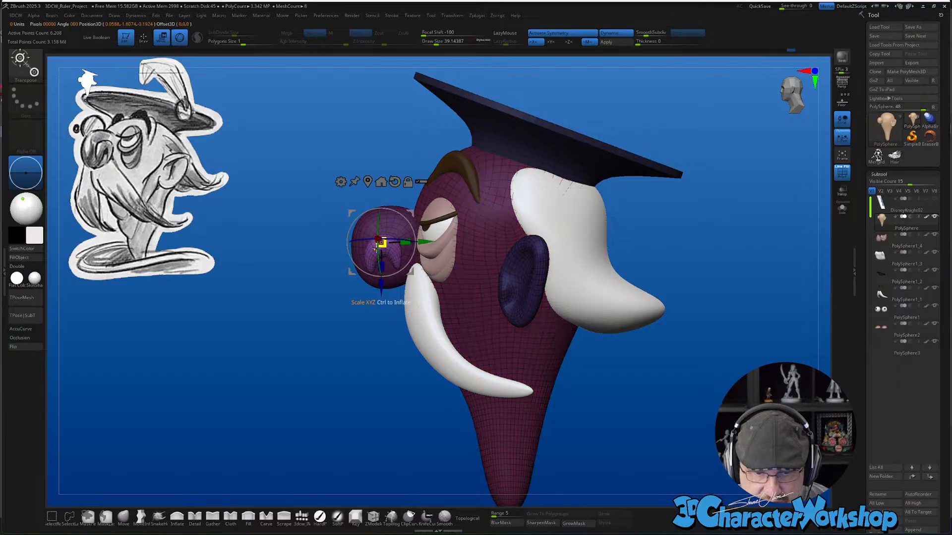
drag(427, 242, 398, 247)
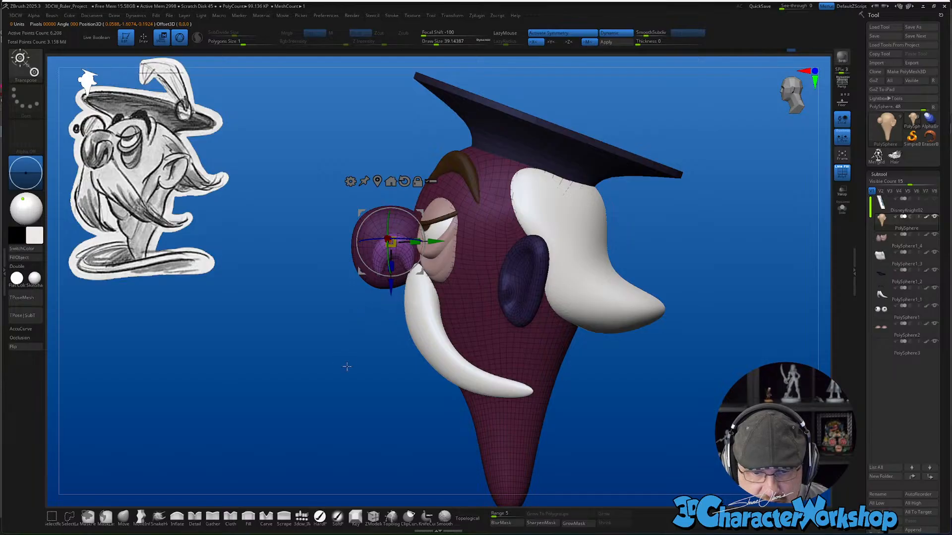
key(q)
drag(340, 368, 363, 370)
ctrl+drag(654, 343, 665, 364)
mouse_move(662, 350)
mouse_down()
mouse_move(689, 336)
mouse_move(666, 350)
mouse_up()
alt+drag(668, 349, 692, 323)
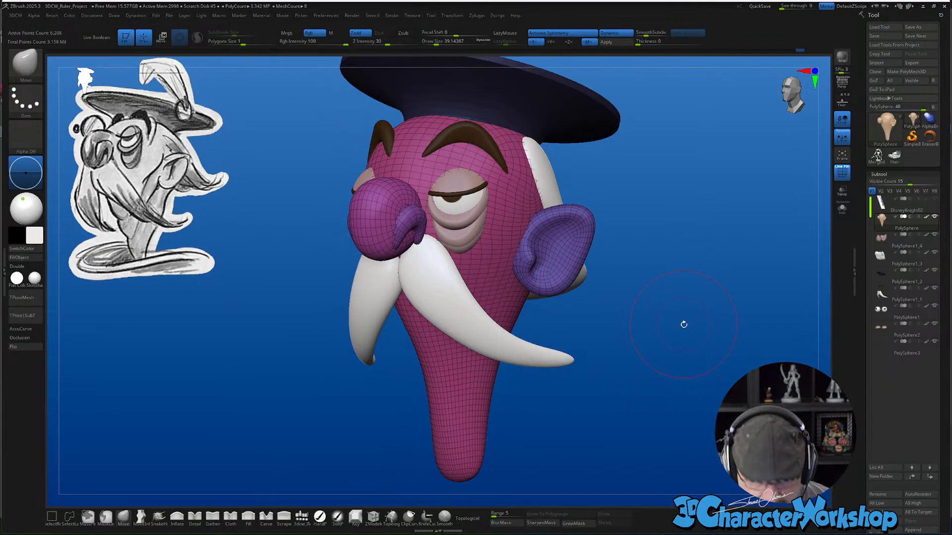
Turn off symmetry and reset the gizmo to the center of the head with its default orientation
key(space)
drag(603, 375, 629, 378)
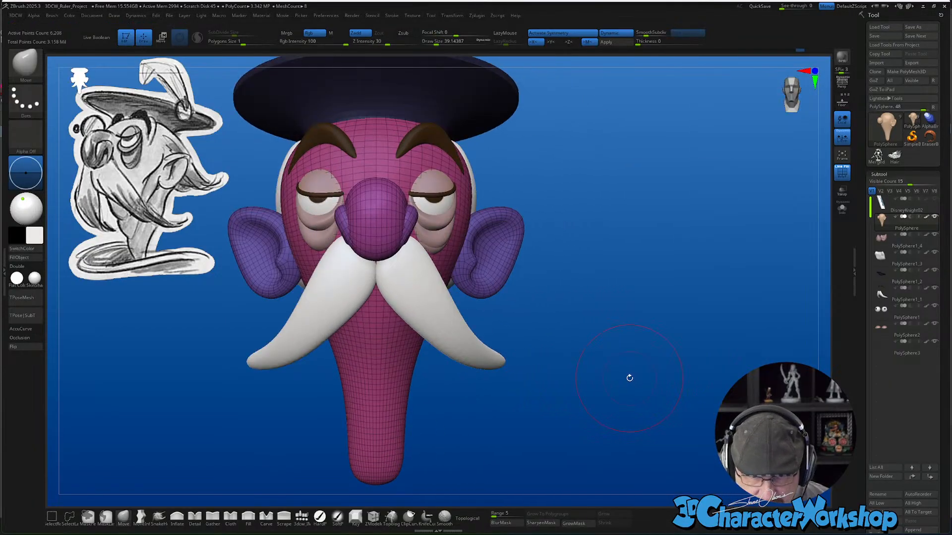
key(w)
alt+drag(583, 276, 665, 259)
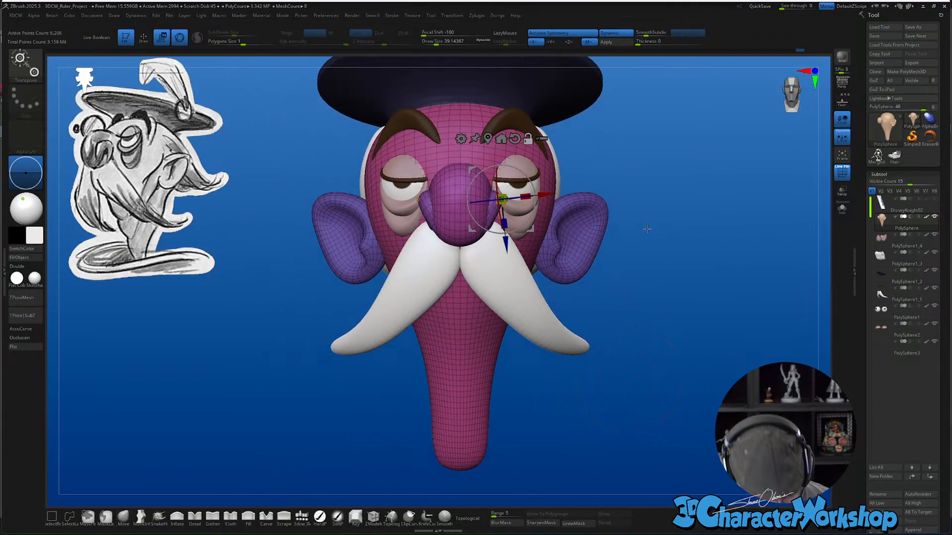
key(x)
alt+click(487, 140)
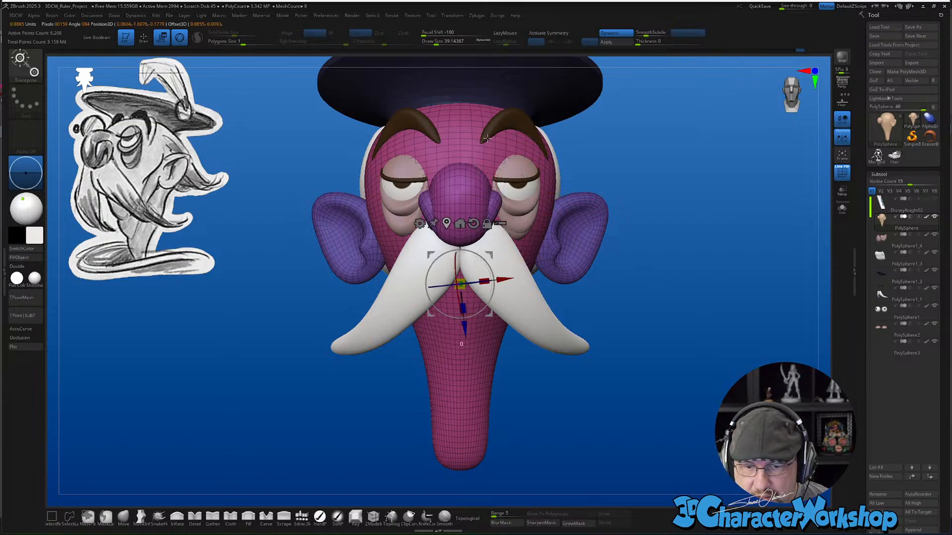
click(475, 224)
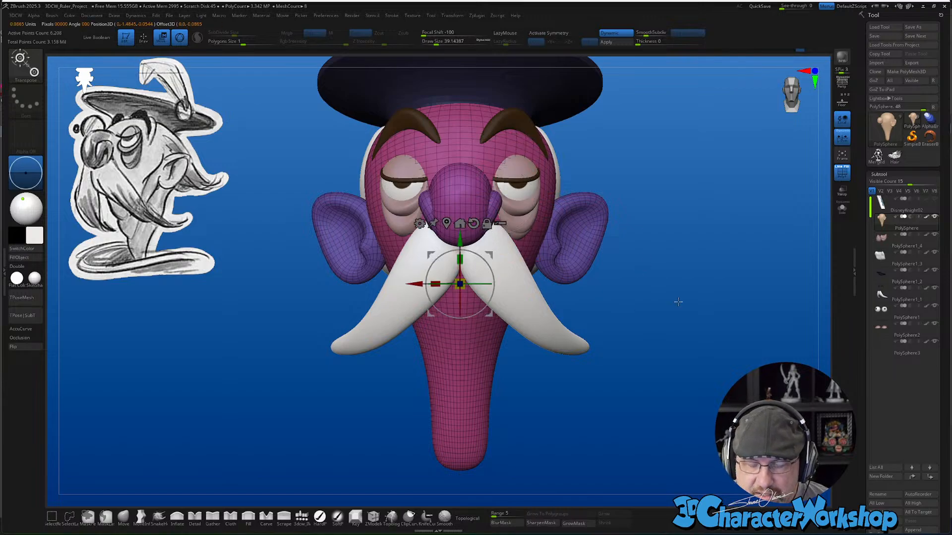
Fuse the head, nose, nostrils and ears into one mesh with Remesh By Union
drag(678, 302, 670, 302)
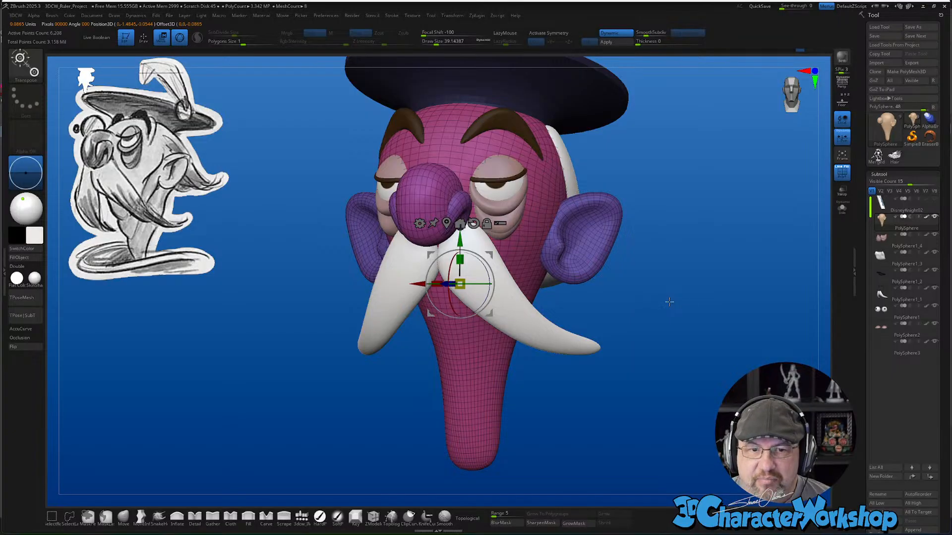
drag(629, 320, 618, 351)
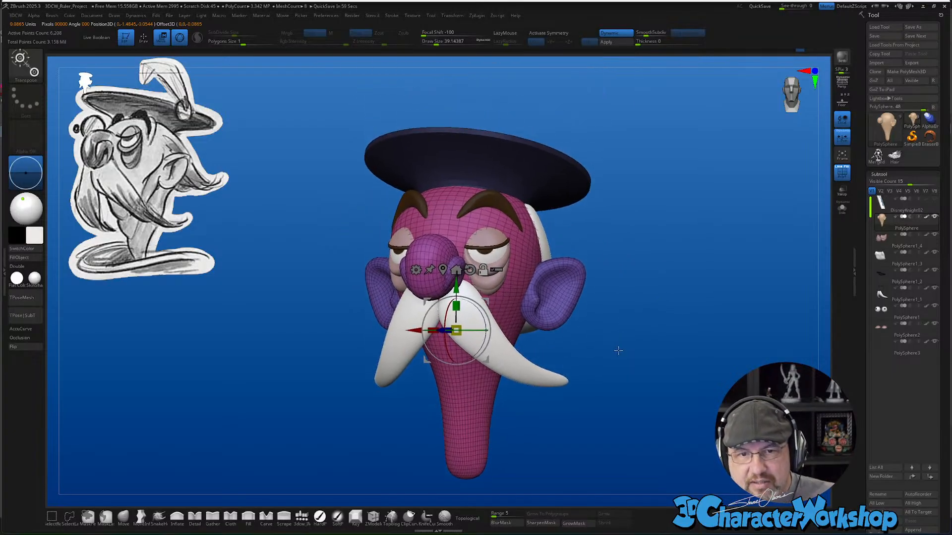
drag(718, 339, 729, 340)
click(415, 270)
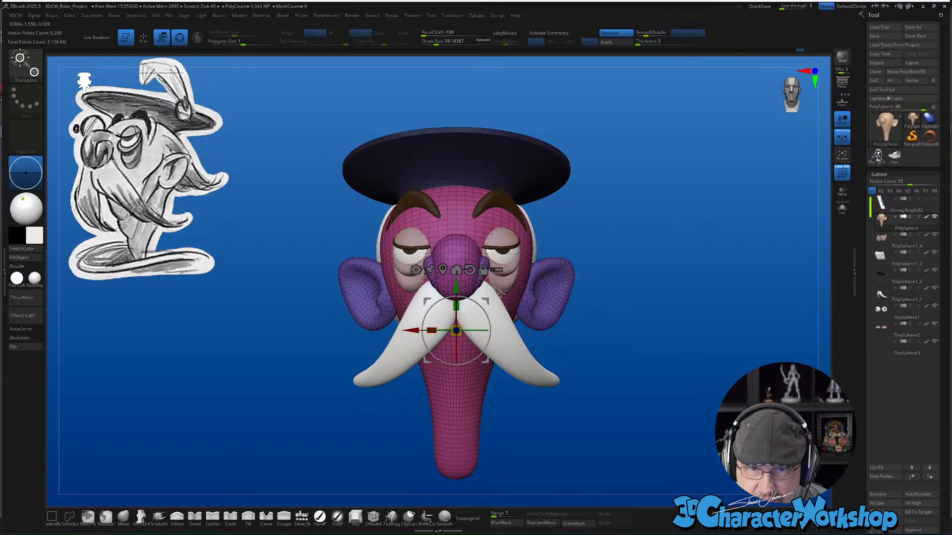
click(415, 270)
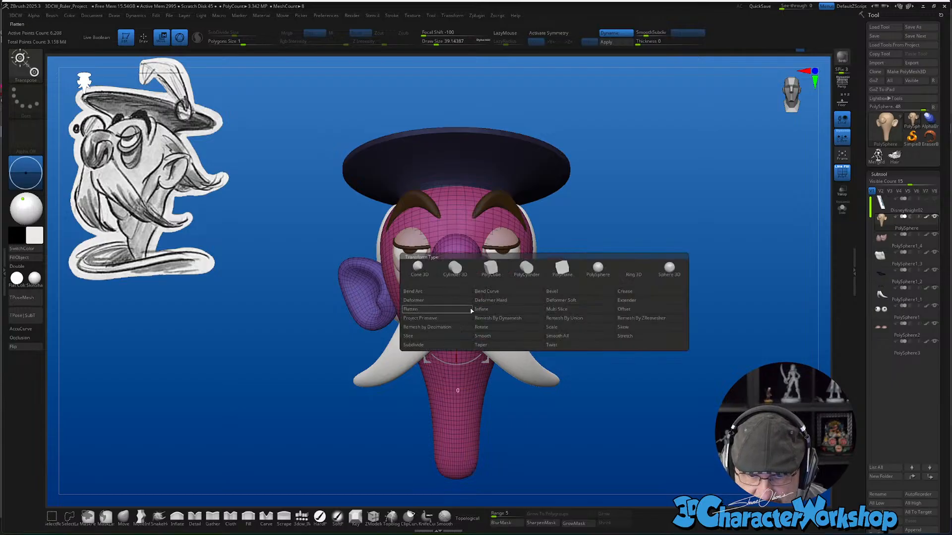
click(559, 319)
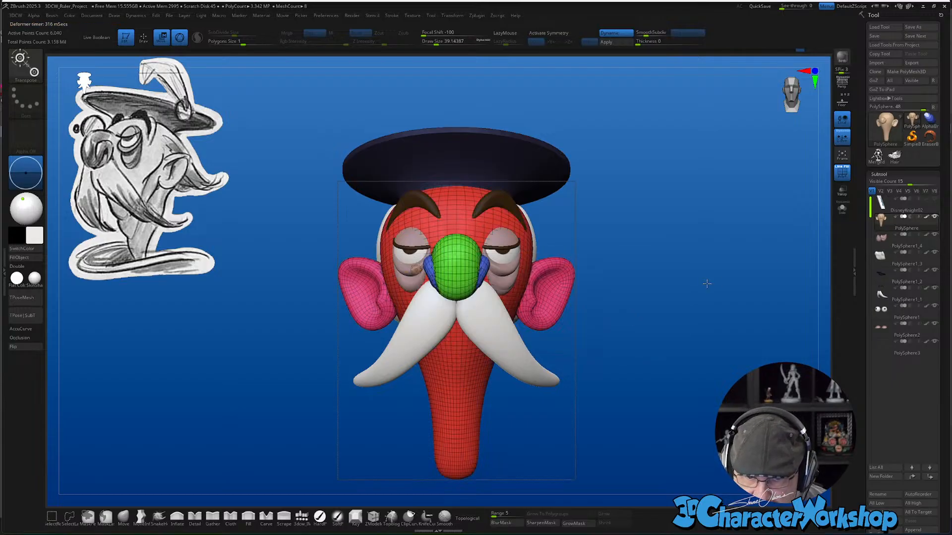
Turn off dynamic subdivision, inspect the fused seams around the ear and nose, and reduce the draw size to about 6.6
key(q)
mouse_move(735, 268)
ctrl+right_down()
mouse_move(733, 342)
mouse_move(735, 329)
mouse_move(709, 325)
ctrl+right_up()
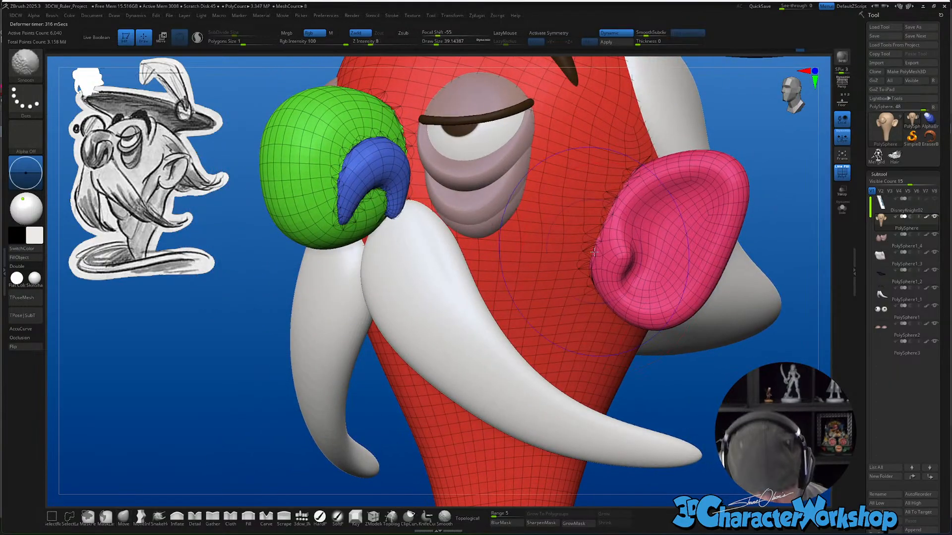
key(shift+d)
alt+right_drag(710, 401, 622, 425)
key(s)
drag(669, 418, 661, 418)
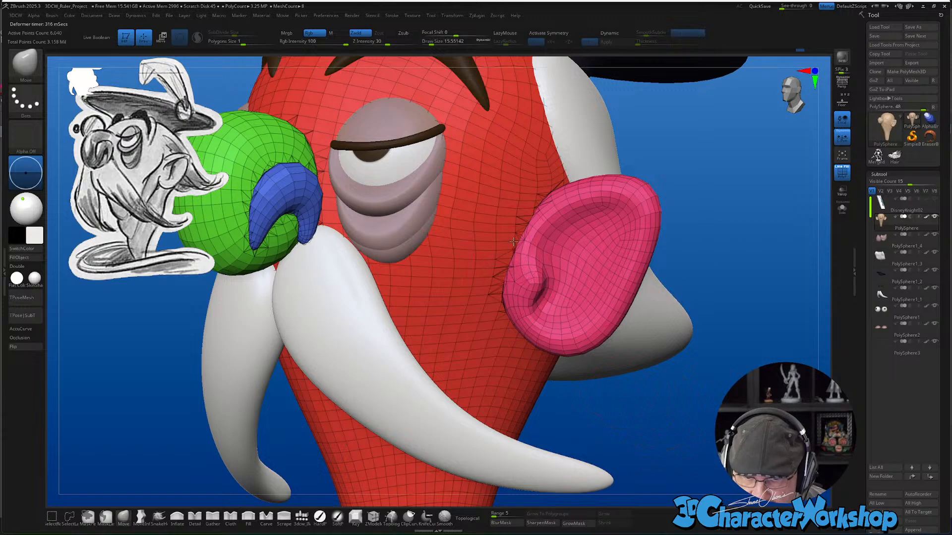
right_drag(764, 218, 738, 213)
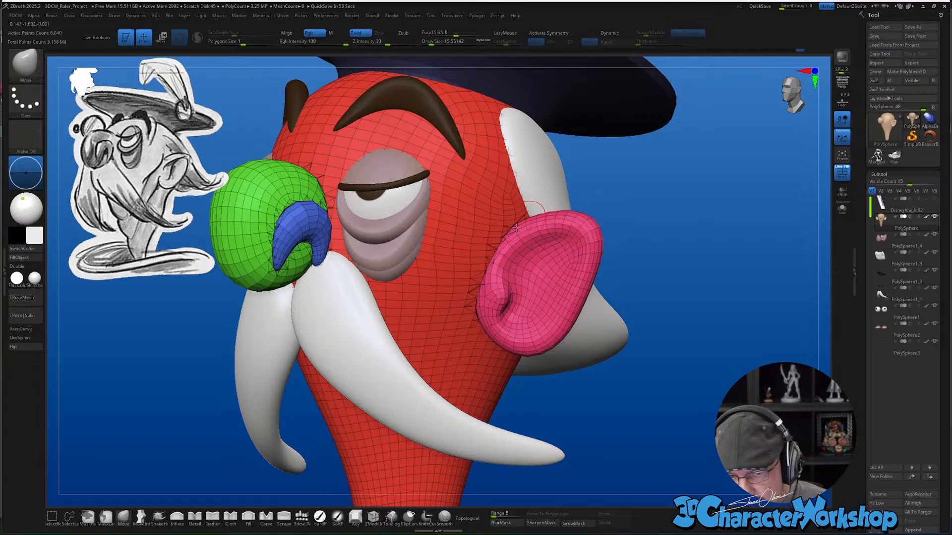
key(s)
drag(516, 228, 512, 227)
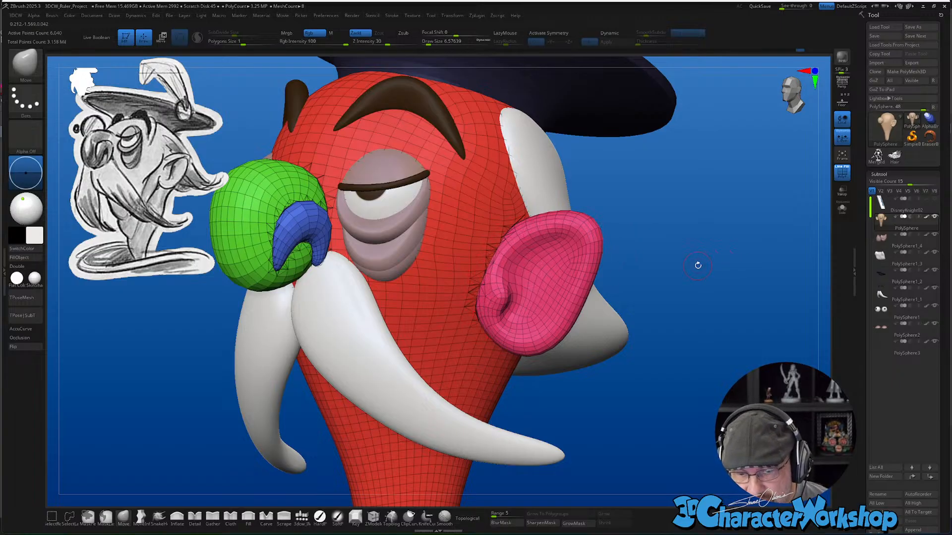
Isolate the head subtool in a front view with symmetry on and a draw size of about 29
drag(698, 265, 548, 265)
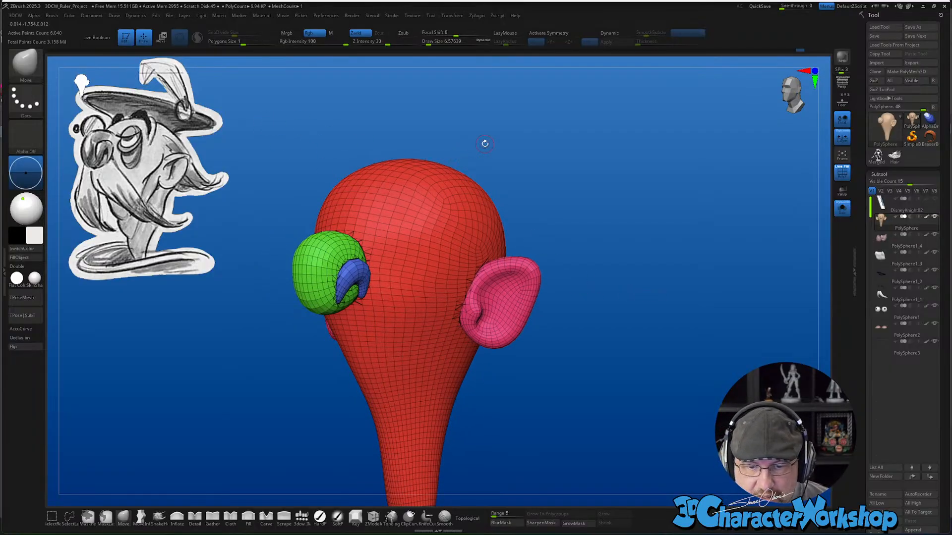
key(s)
drag(485, 144, 489, 143)
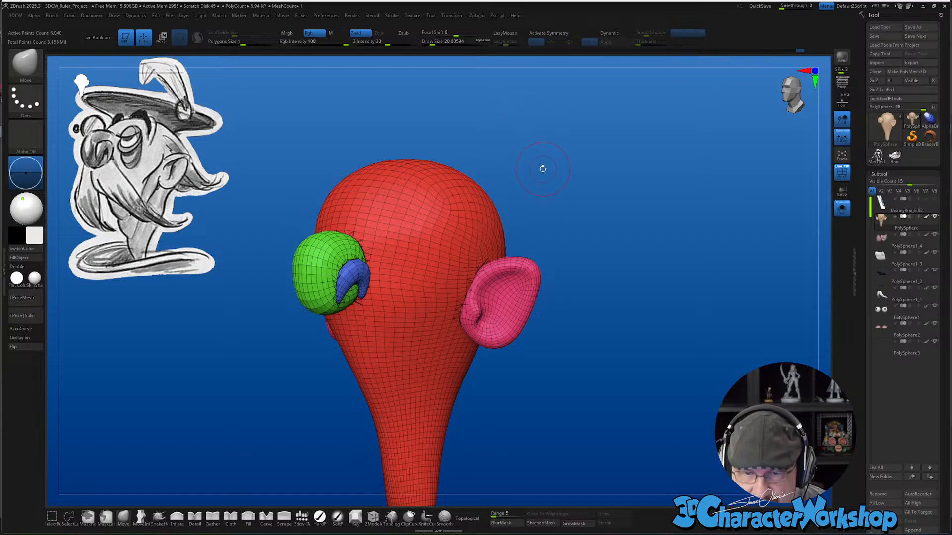
key(s)
mouse_move(544, 181)
mouse_down()
mouse_move(527, 159)
mouse_move(518, 188)
mouse_up()
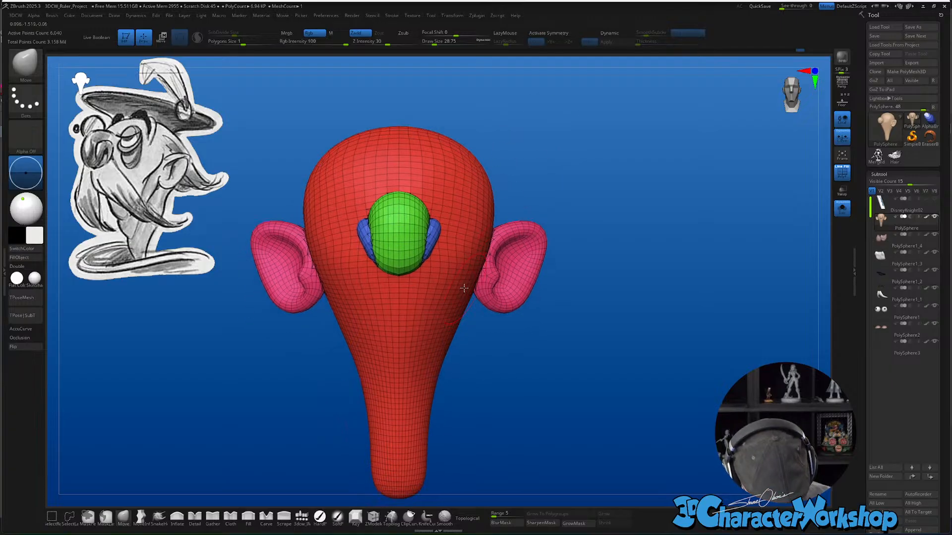
key(x)
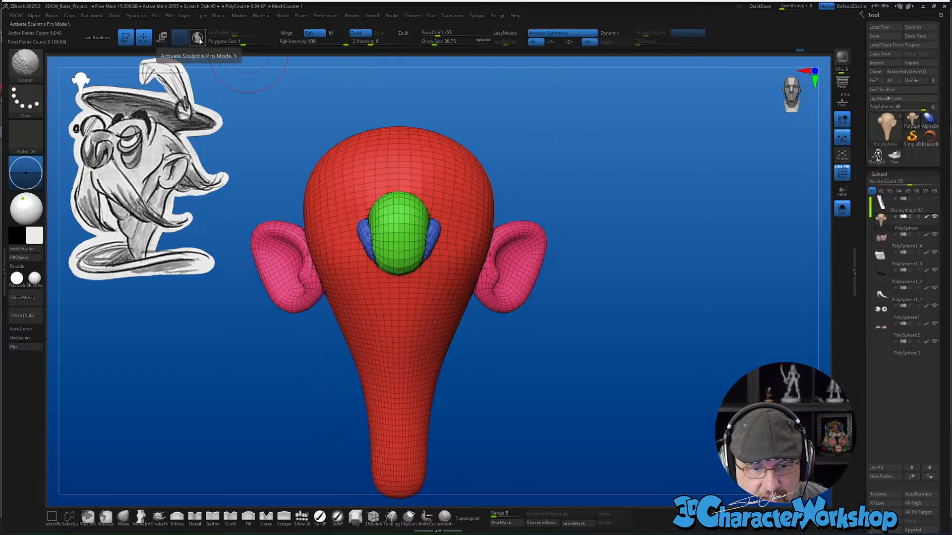
Activate Sculptris Pro mode for the Smooth brush and toggle its brush-based adaptive size option
click(200, 40)
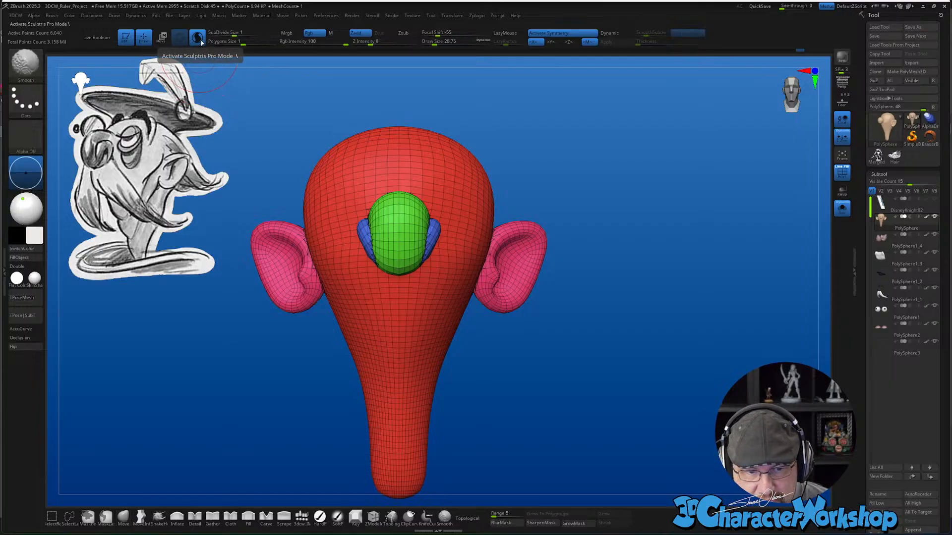
click(390, 17)
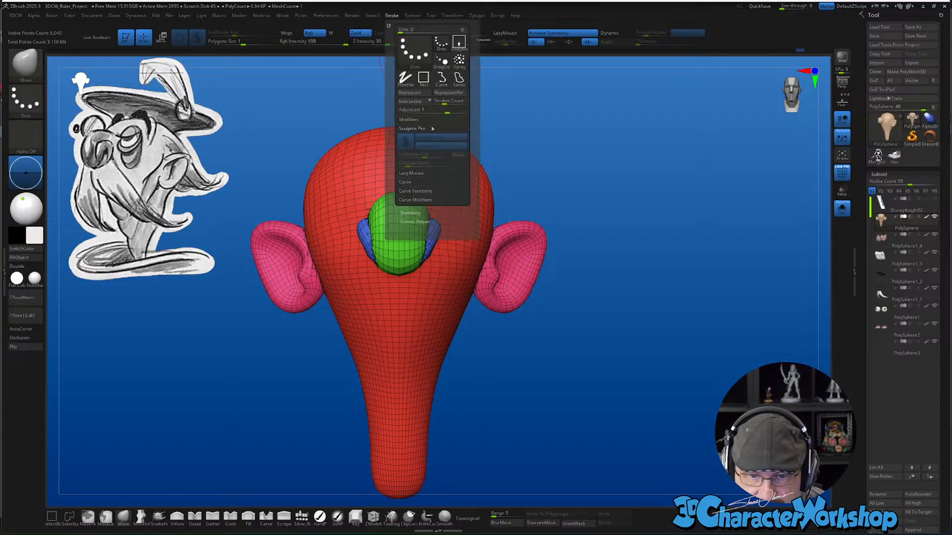
key(shift)
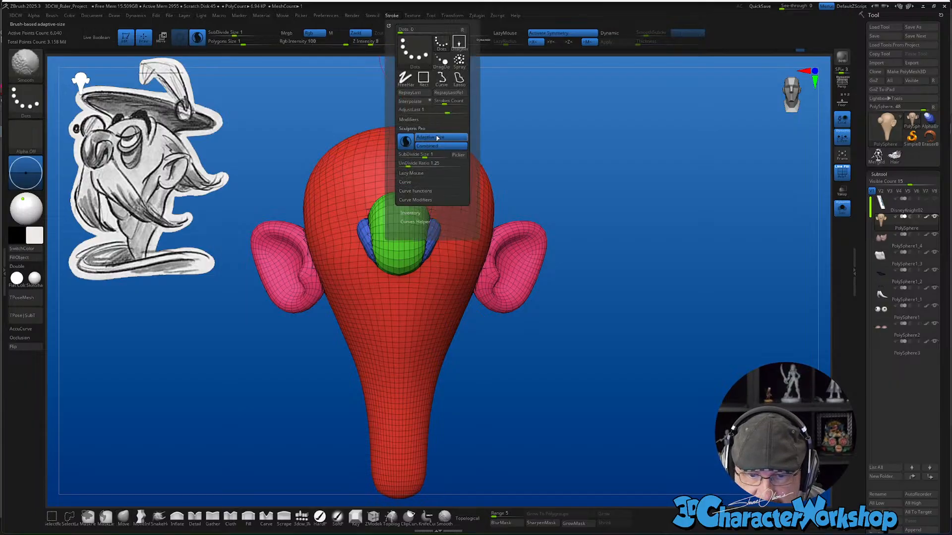
click(445, 139)
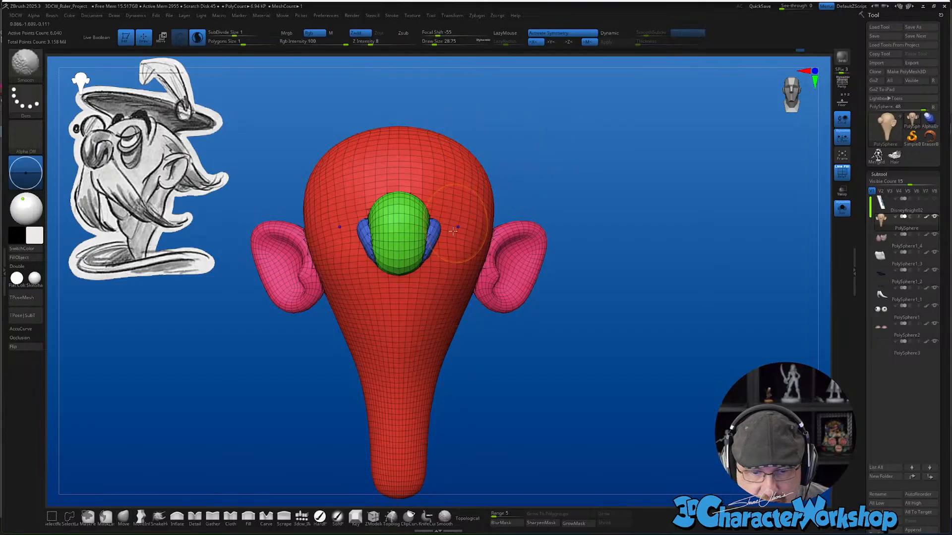
Try smoothing the head from beside the nose down to the neck in Sculptris Pro mode, and undo the strokes
mouse_move(457, 234)
shift+mouse_down()
mouse_move(431, 308)
mouse_move(452, 335)
mouse_move(429, 401)
shift+mouse_up()
key(ctrl+z)
key(ctrl+z)
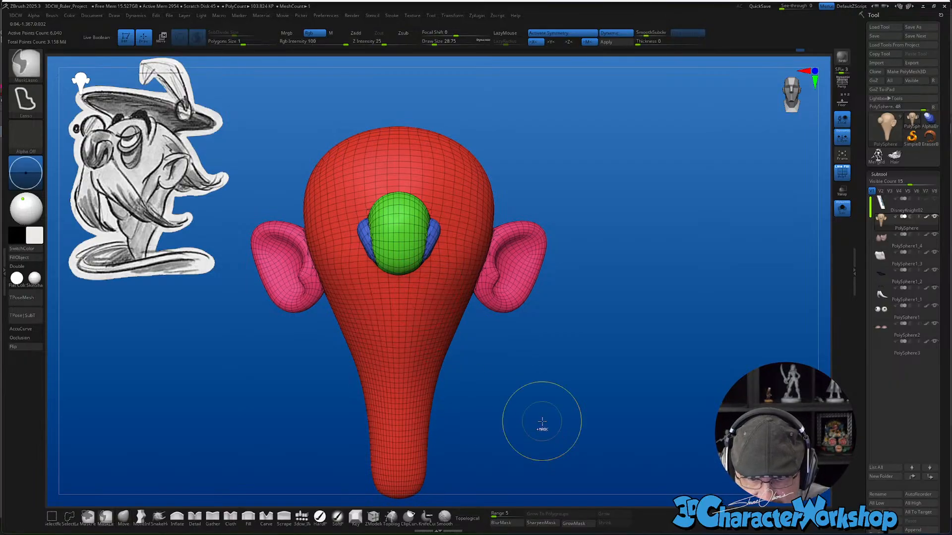
key(shift+d)
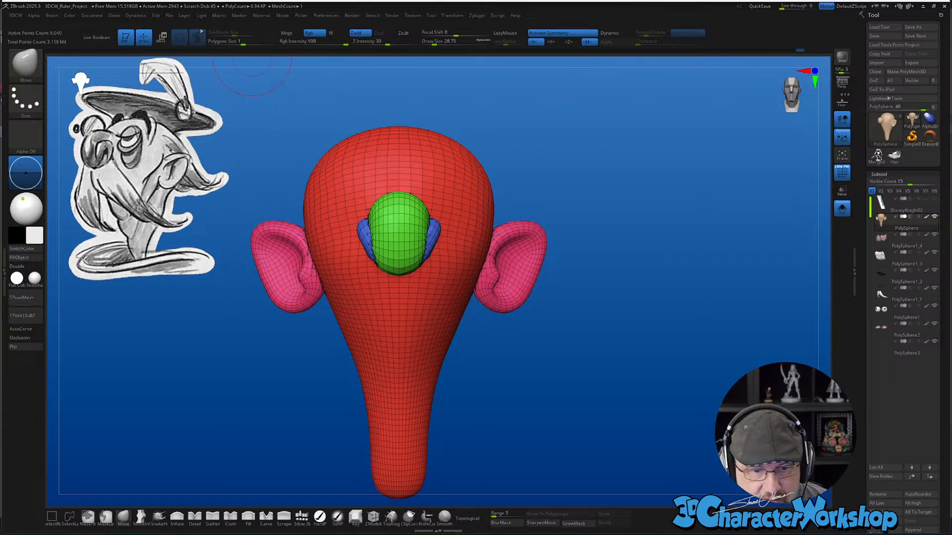
Set the Smooth brush's adaptive Subdivide Size to about 0.072, test it on the lower face, undo the stroke, and turn off dynamic subdivision
key(shift)
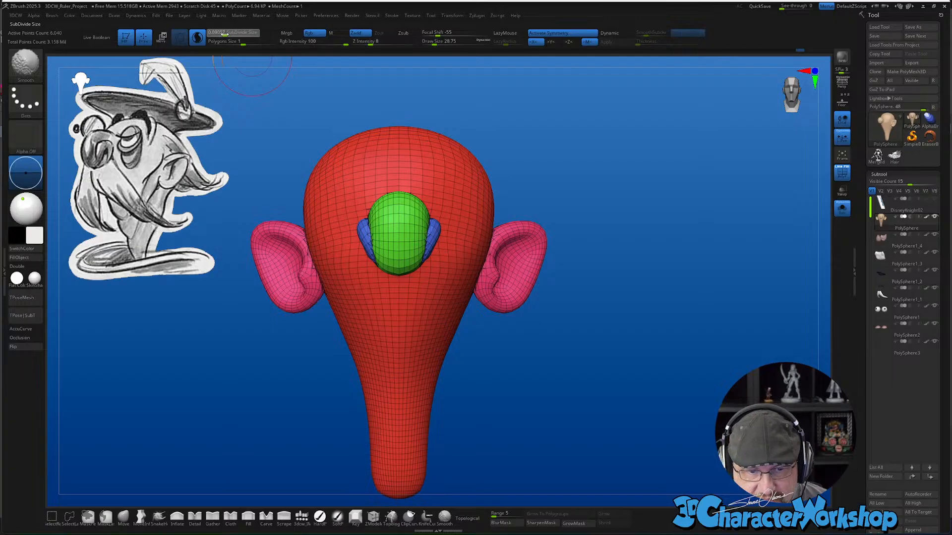
drag(217, 34, 216, 34)
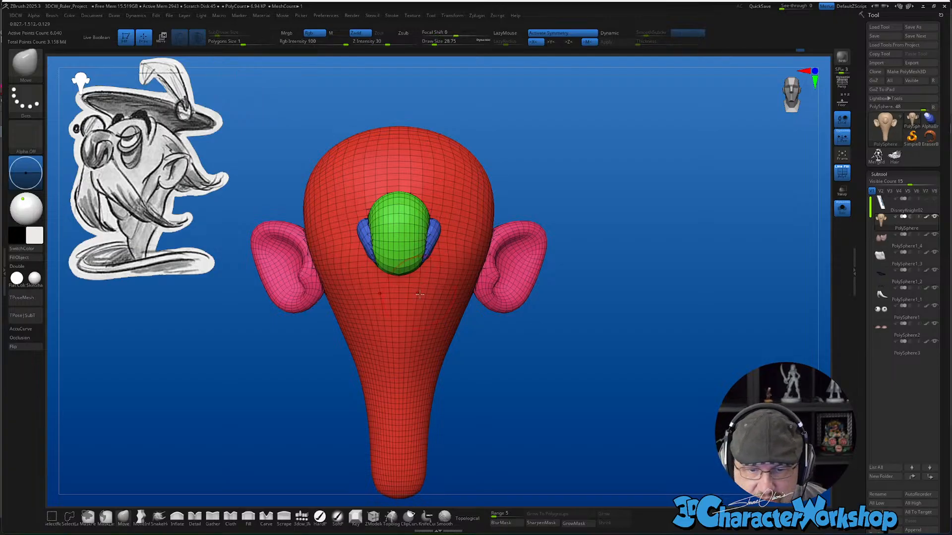
shift+drag(430, 332, 435, 337)
key(ctrl+z)
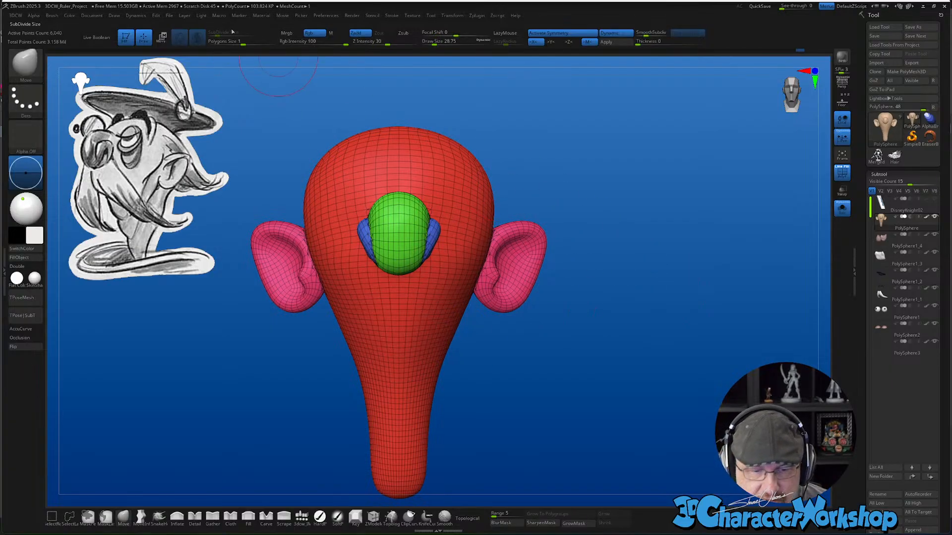
click(616, 33)
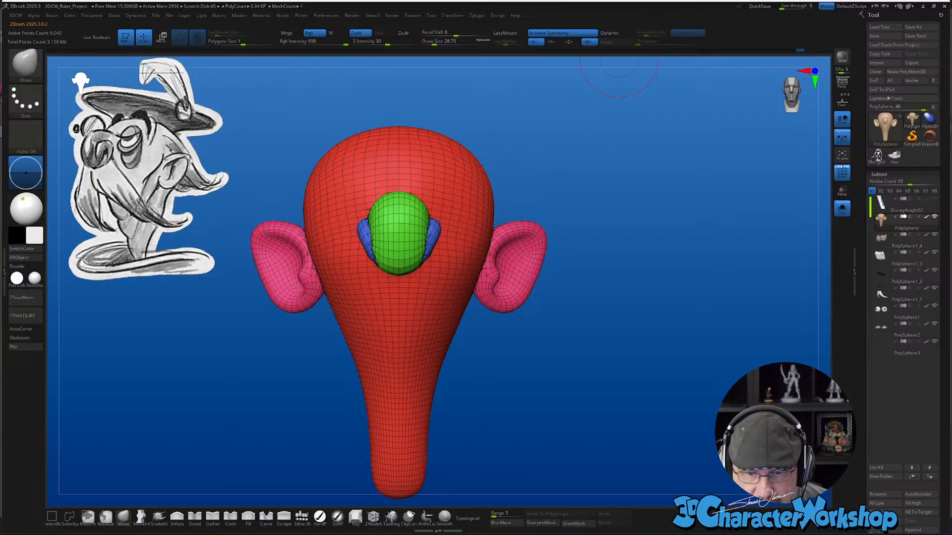
Try smoothing the cheeks between the nose and ears in Sculptris Pro mode, and undo the stroke
drag(602, 219, 627, 238)
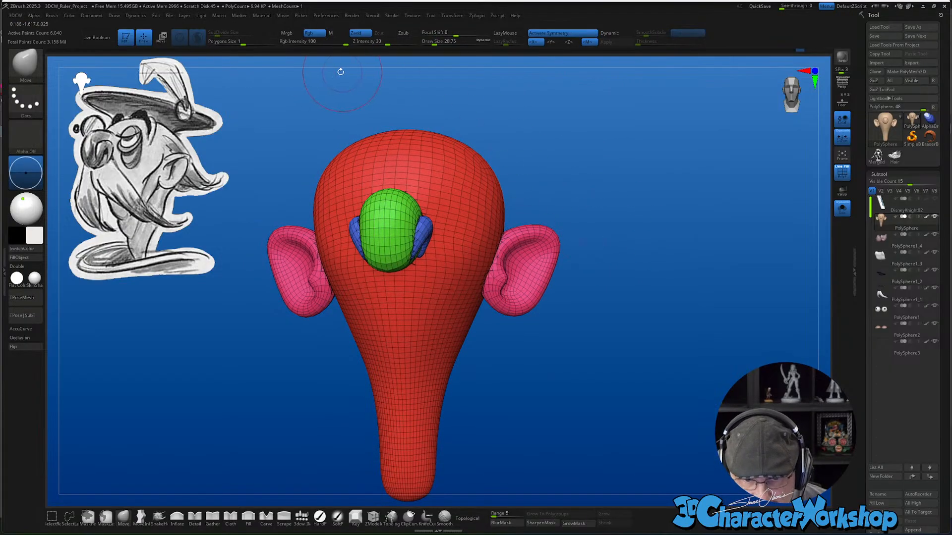
click(197, 37)
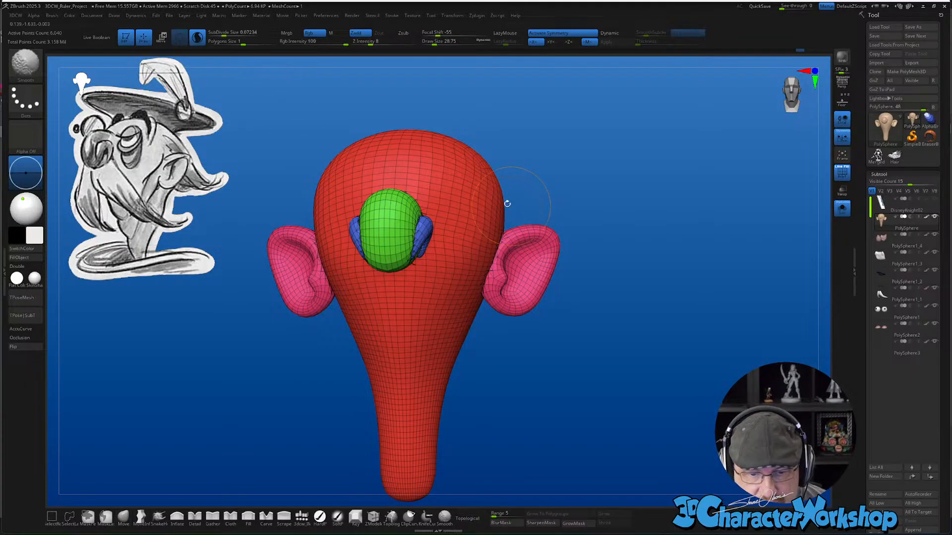
drag(466, 193, 441, 310)
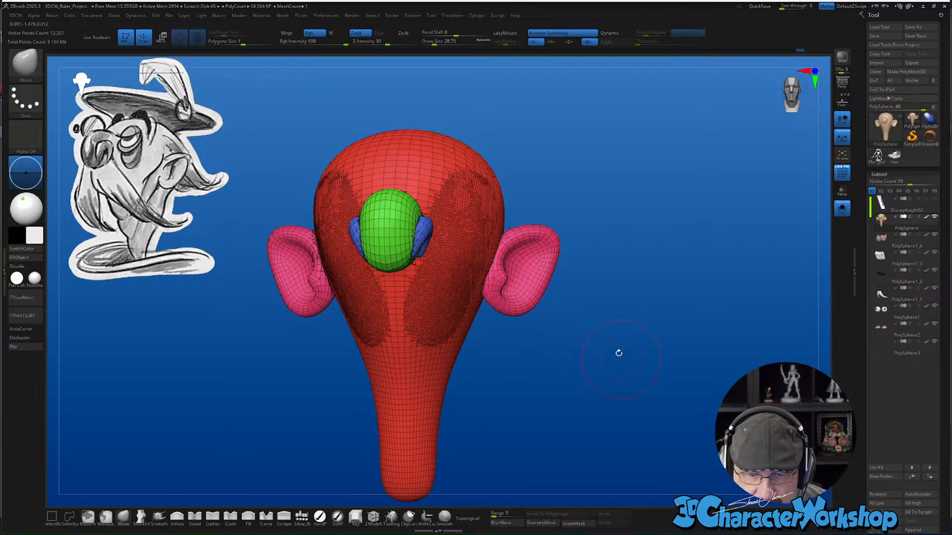
key(ctrl+z)
drag(657, 169, 654, 130)
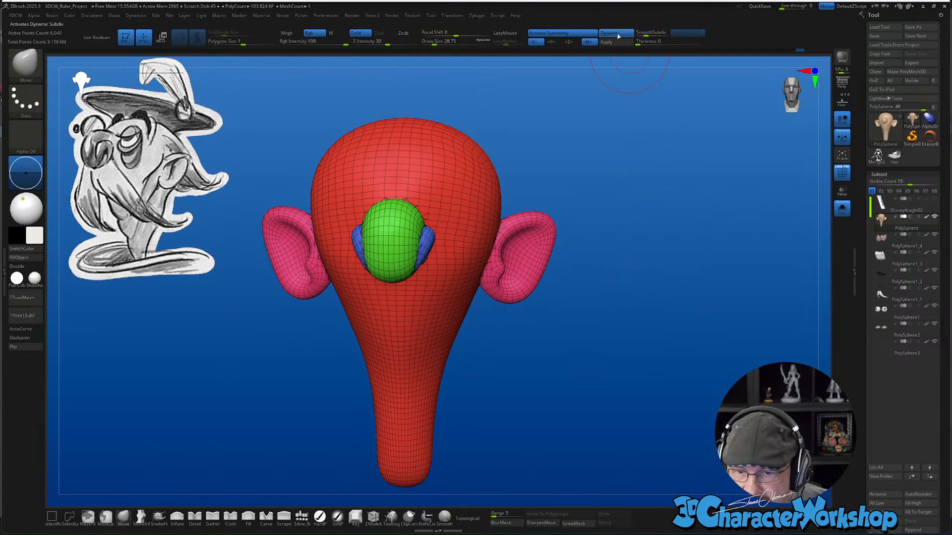
Smooth the seam between ear and head with a lower Smooth intensity and a draw size of about 18.5
drag(623, 202, 454, 199)
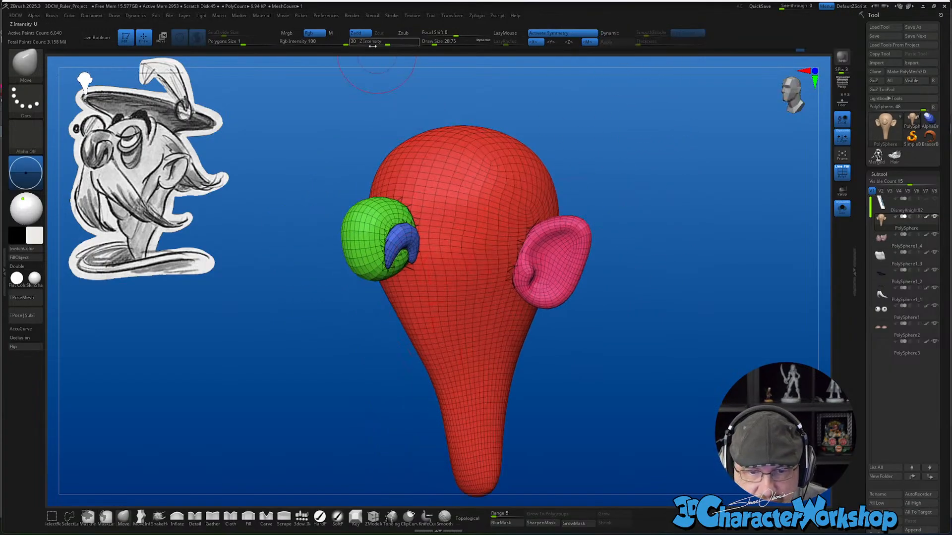
key(shift)
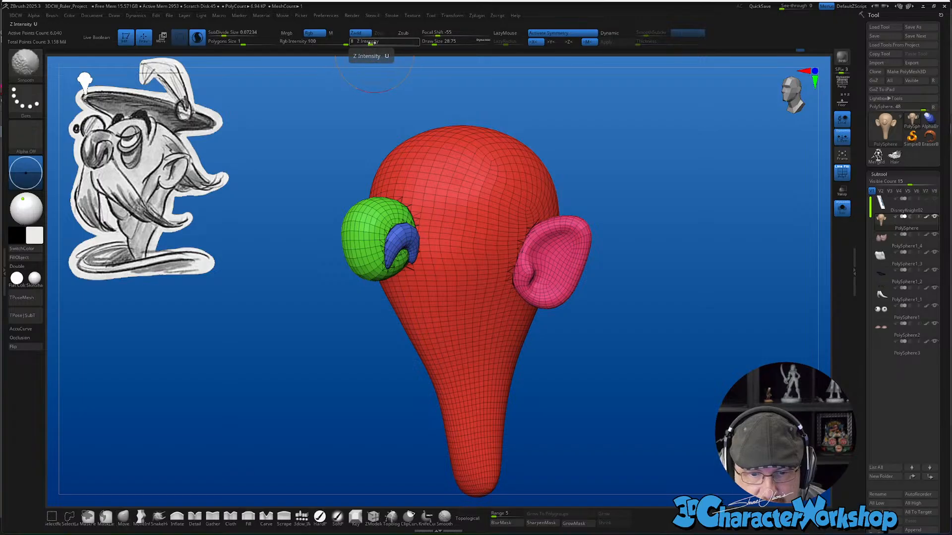
drag(369, 42, 368, 42)
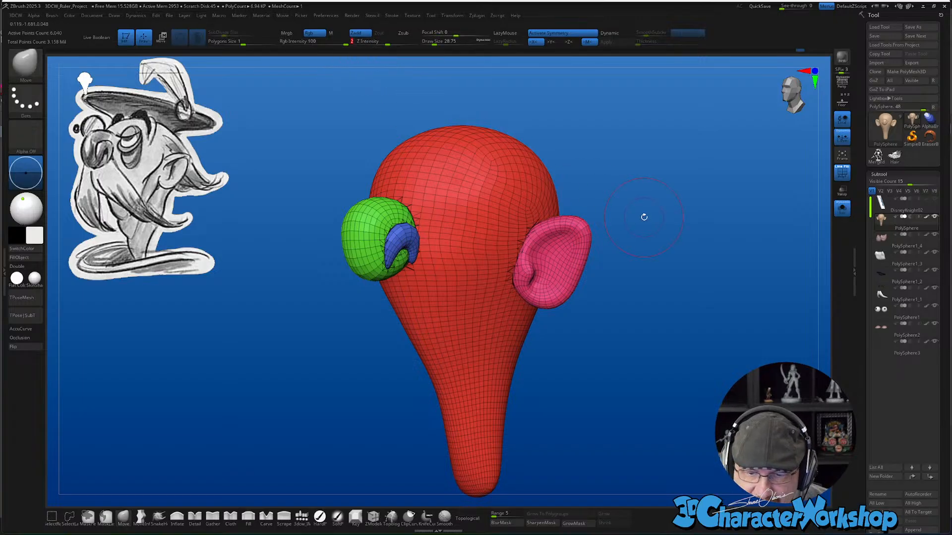
ctrl+right_drag(548, 272, 544, 314)
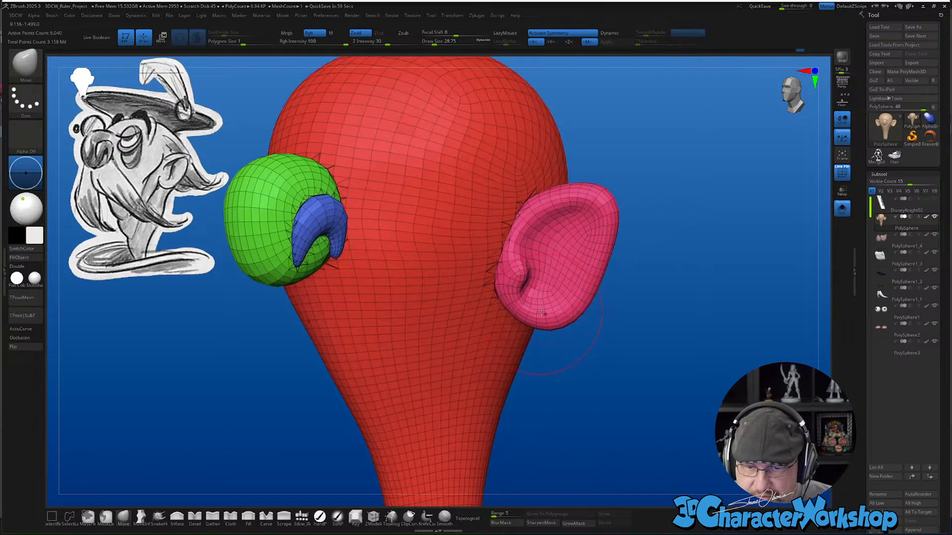
key(s)
drag(516, 242, 500, 242)
shift+drag(518, 201, 507, 317)
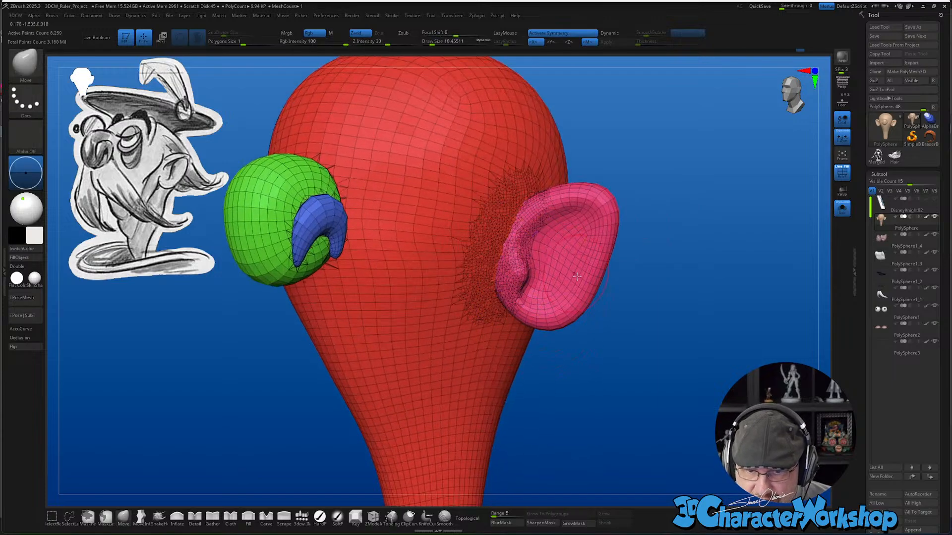
mouse_move(507, 317)
right_down()
mouse_move(449, 320)
mouse_move(508, 328)
right_up()
mouse_move(499, 198)
shift+mouse_down()
mouse_move(467, 356)
mouse_move(475, 328)
shift+mouse_up()
shift+drag(484, 181, 462, 358)
key(shift+f)
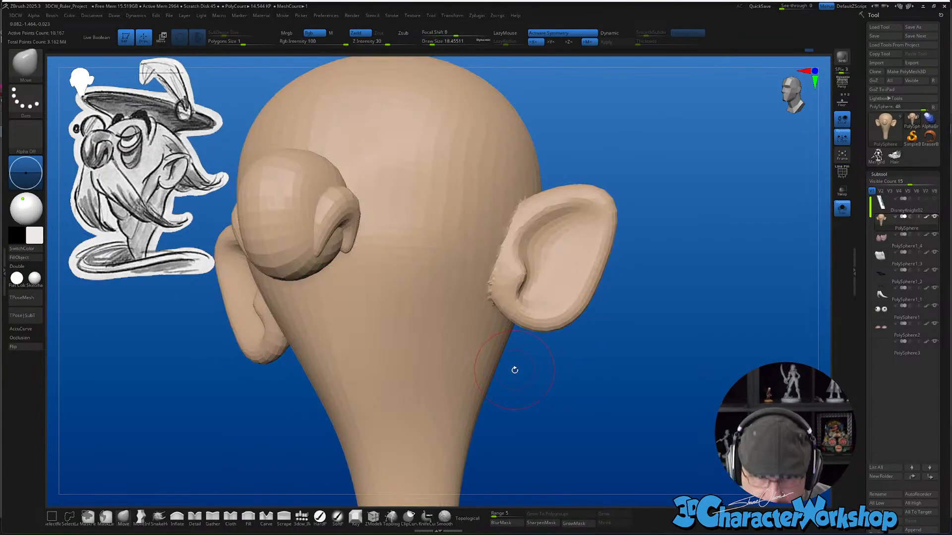
right_drag(512, 372, 501, 377)
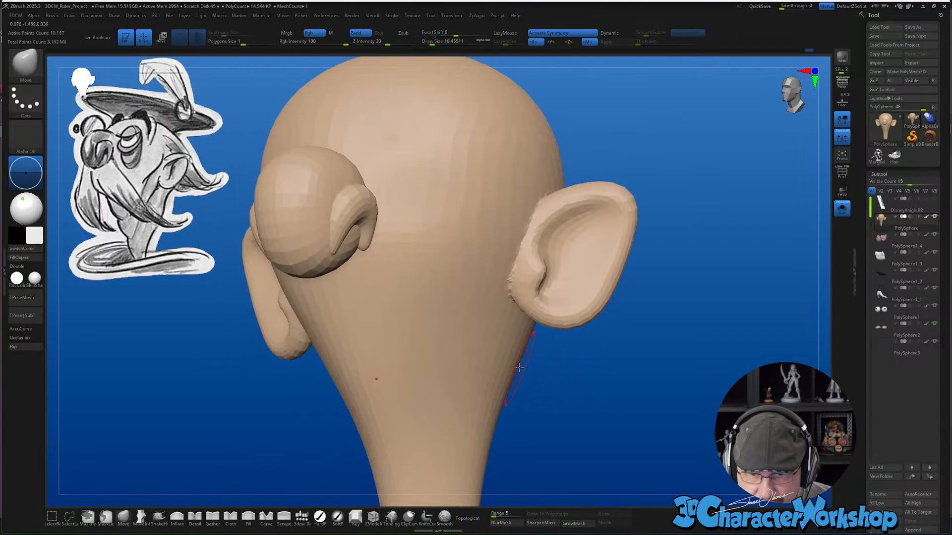
Raise the Smooth brush's Z Intensity to 18 and further blend the ear into the side of the head
shift+click(364, 42)
drag(373, 42, 379, 42)
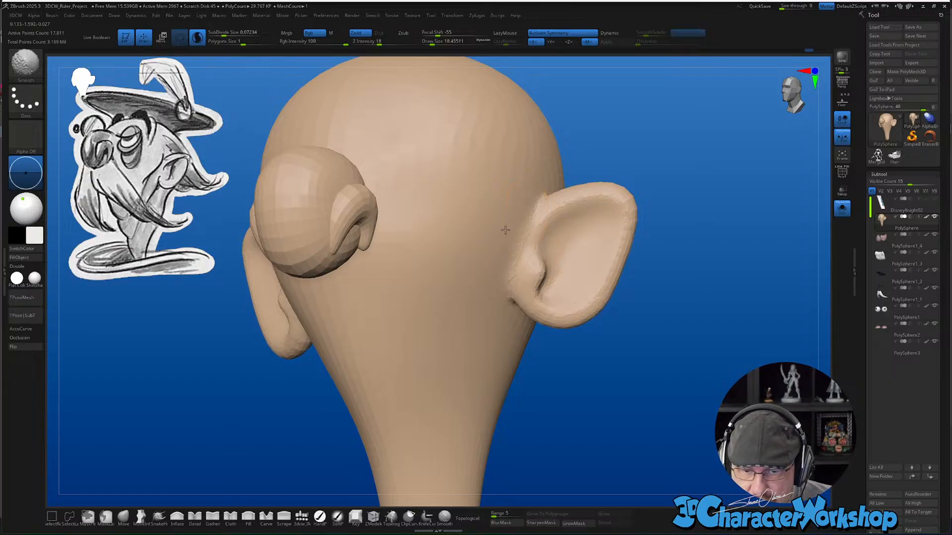
mouse_move(591, 218)
right_down()
mouse_move(588, 251)
mouse_move(540, 269)
right_up()
right_drag(542, 391, 539, 388)
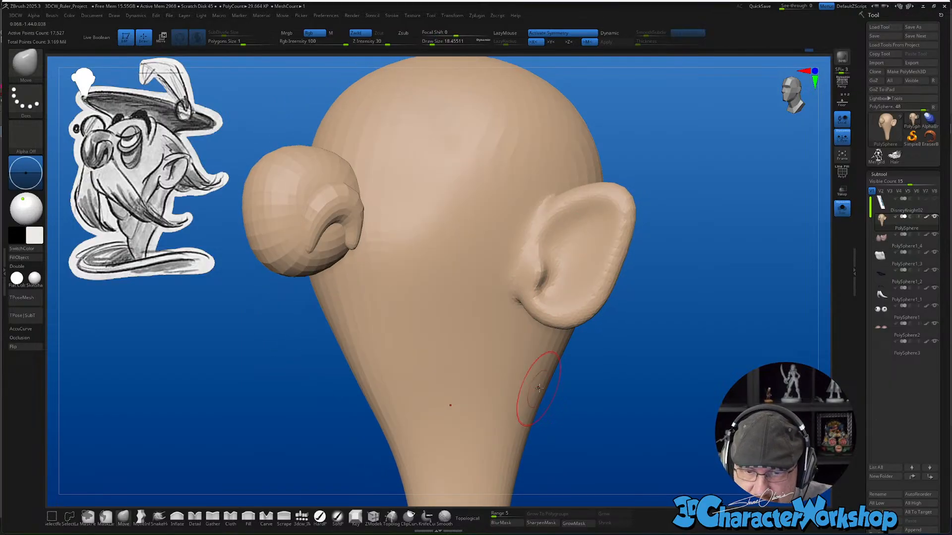
Refine the adaptive Subdivide Size to about 0.026 and smooth the nose, nostril and their join with the head
mouse_move(381, 193)
alt+right_down()
mouse_move(382, 211)
mouse_move(471, 279)
alt+right_up()
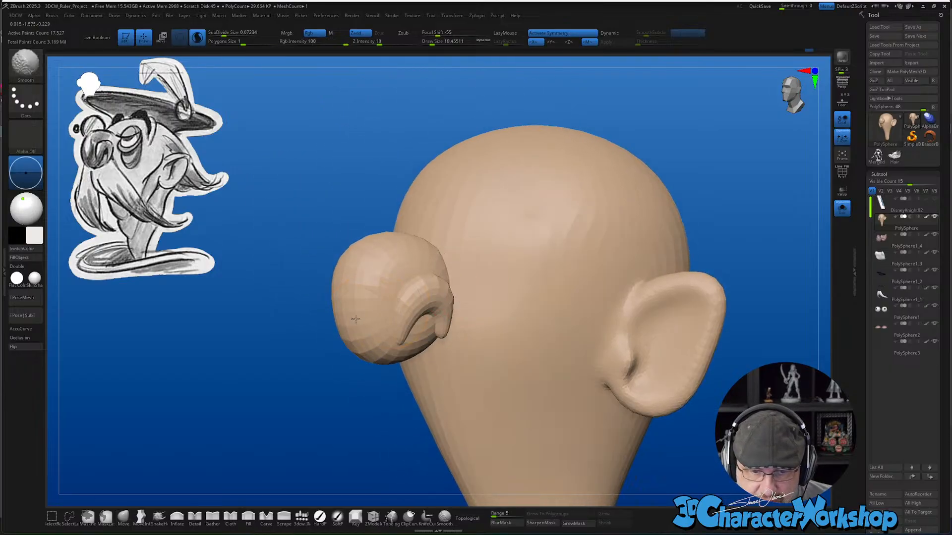
key(shift+f)
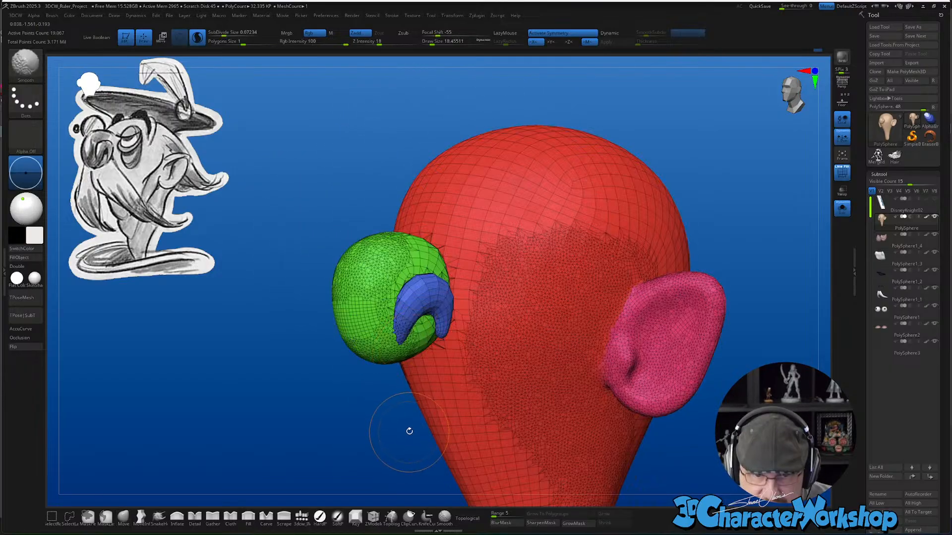
drag(223, 33, 220, 35)
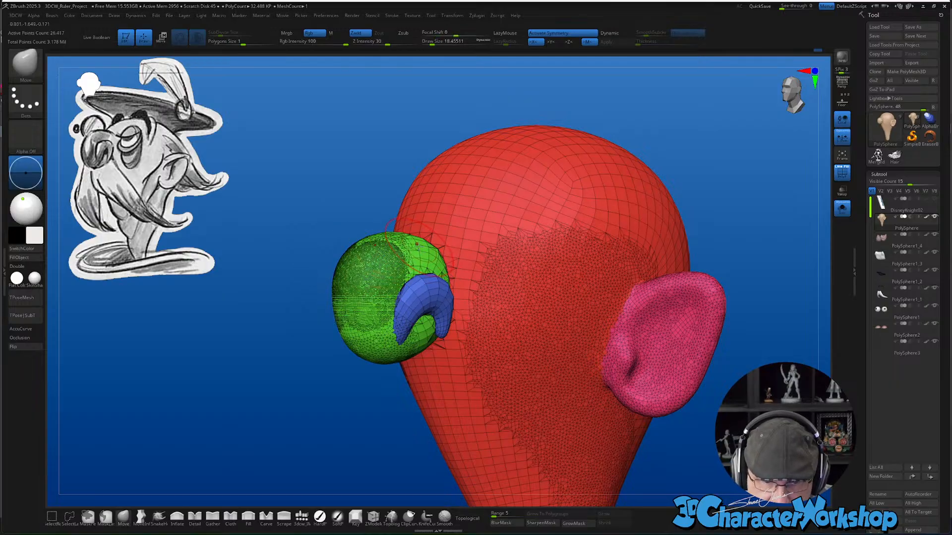
key(shift+f)
shift+drag(425, 268, 401, 249)
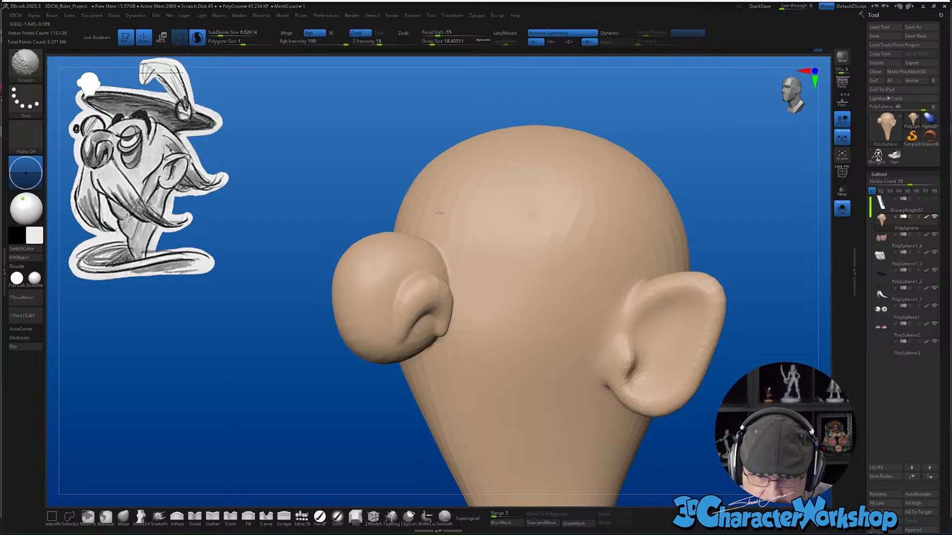
shift+drag(429, 207, 432, 205)
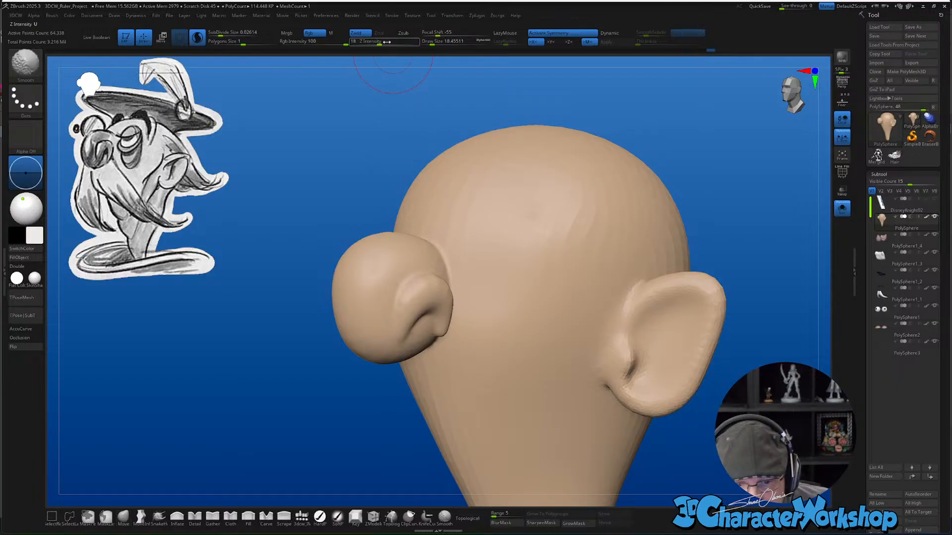
Raise the Smooth brush's Z Intensity to 56 and smooth the lower face and the ear's outer rim
drag(382, 41, 401, 41)
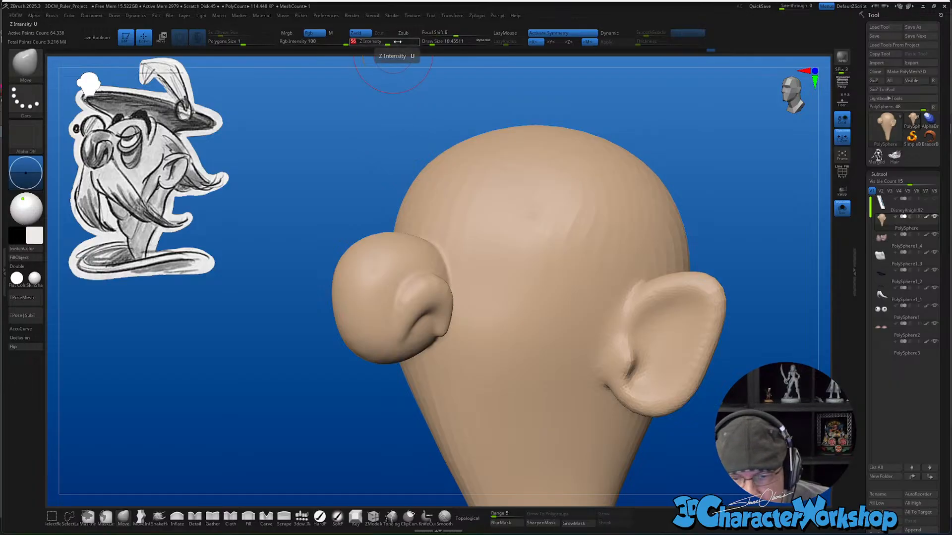
alt+right_drag(491, 385, 478, 279)
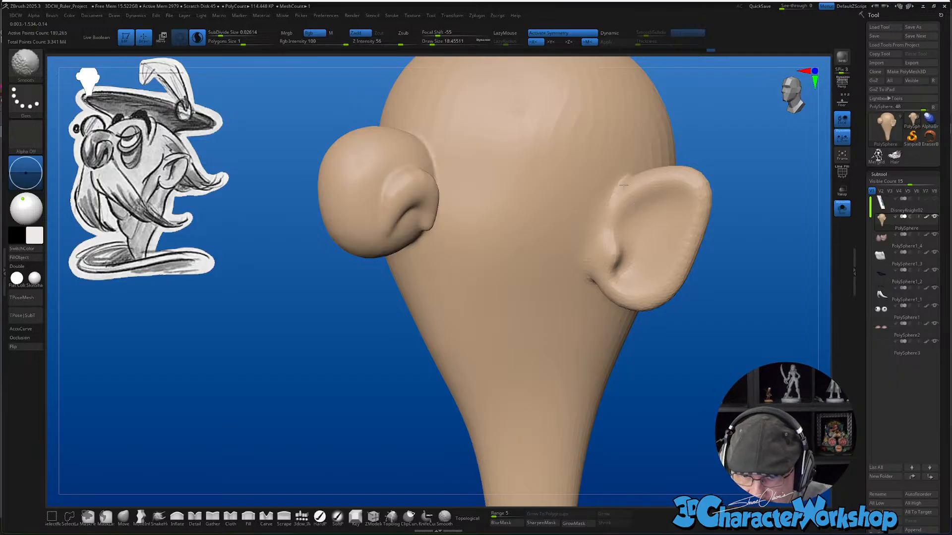
shift+drag(684, 164, 664, 170)
Enlarge the draw size to about 37 and smooth the faceted surface across the forehead, crown, face and neck
alt+right_drag(663, 170, 586, 337)
key(bracketright)
shift+drag(414, 262, 348, 269)
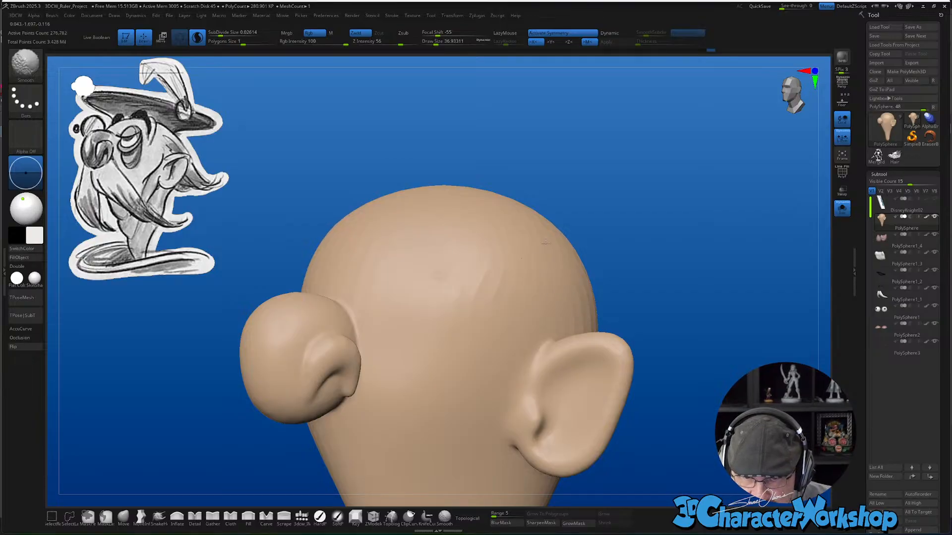
shift+drag(504, 225, 491, 236)
mouse_move(603, 298)
ctrl+right_down()
mouse_move(640, 321)
mouse_move(648, 293)
ctrl+right_up()
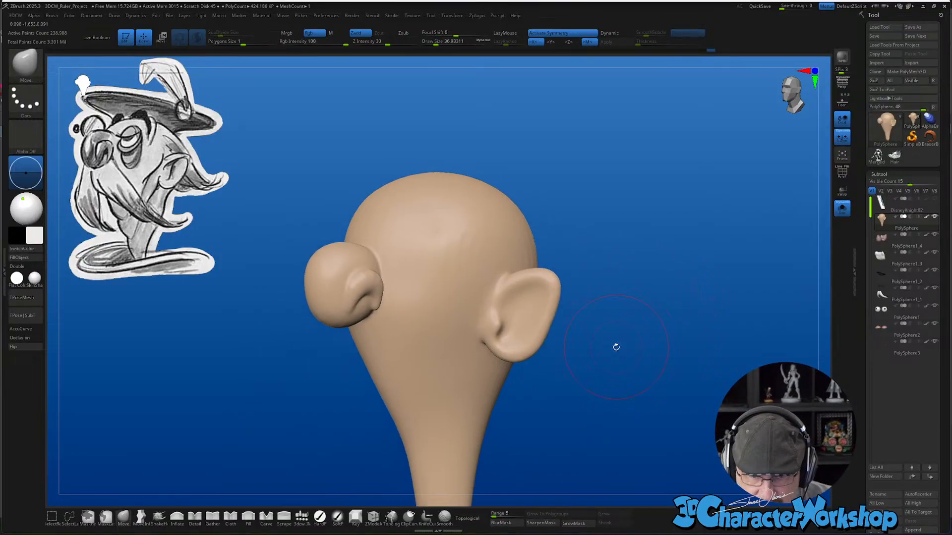
mouse_move(616, 347)
right_down()
mouse_move(577, 411)
mouse_move(510, 376)
right_up()
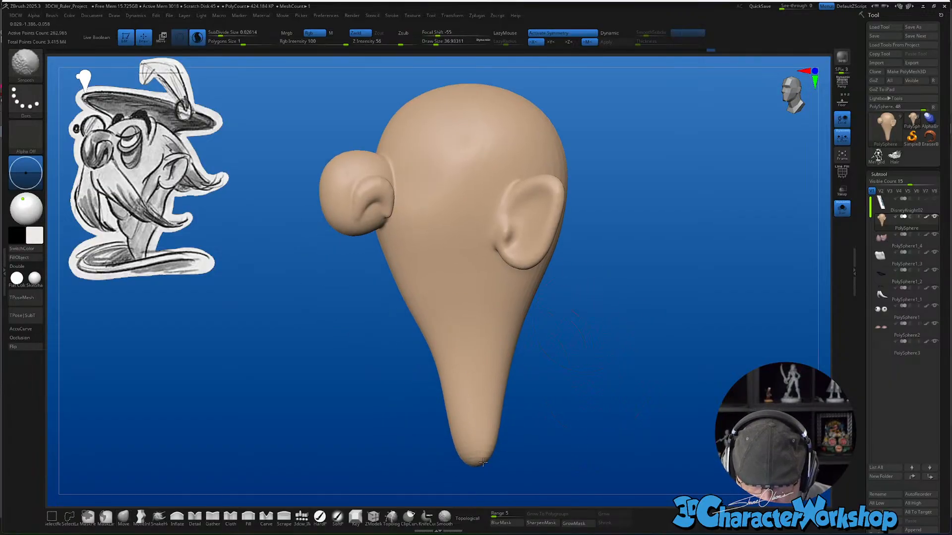
shift+drag(418, 221, 424, 262)
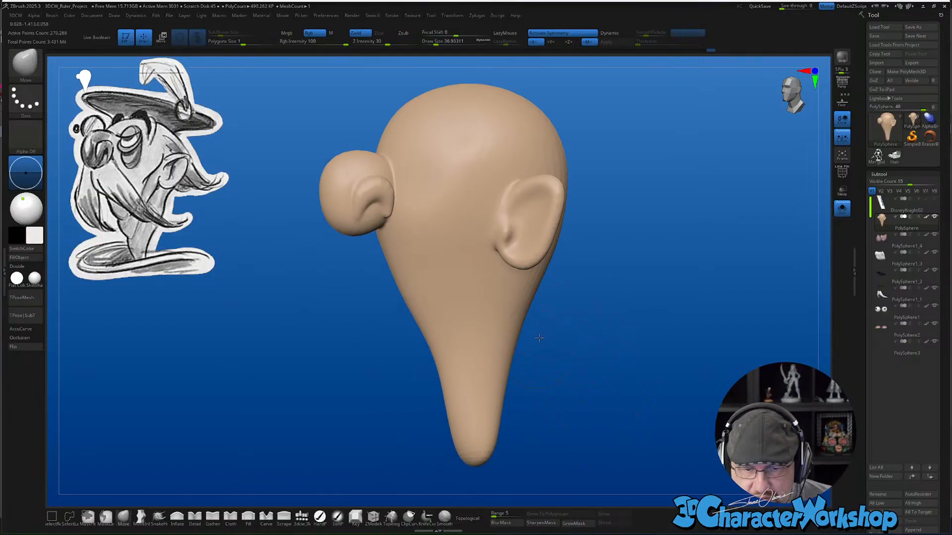
Smooth the back of the head and neck, using the polyframe display to find the remaining coarse areas
mouse_move(540, 335)
right_down()
mouse_move(514, 338)
mouse_move(529, 331)
right_up()
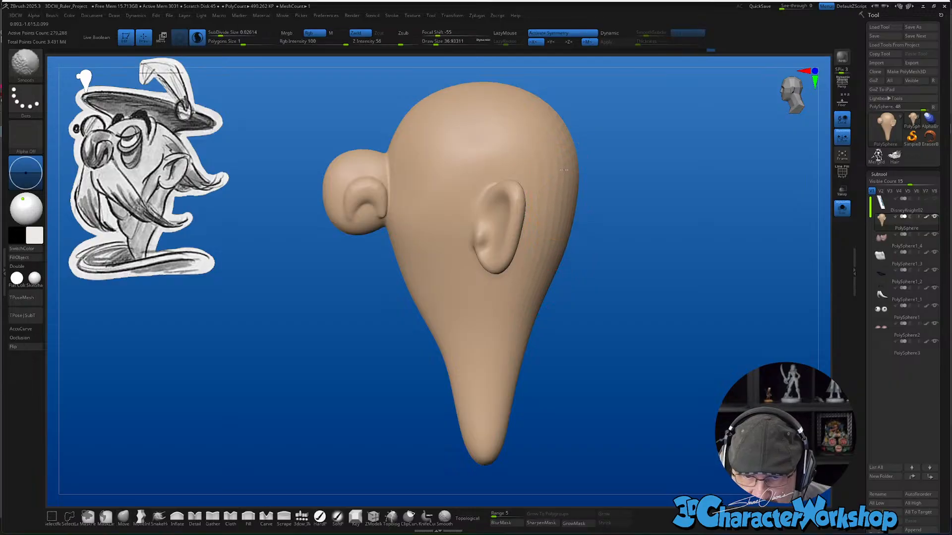
key(shift+f)
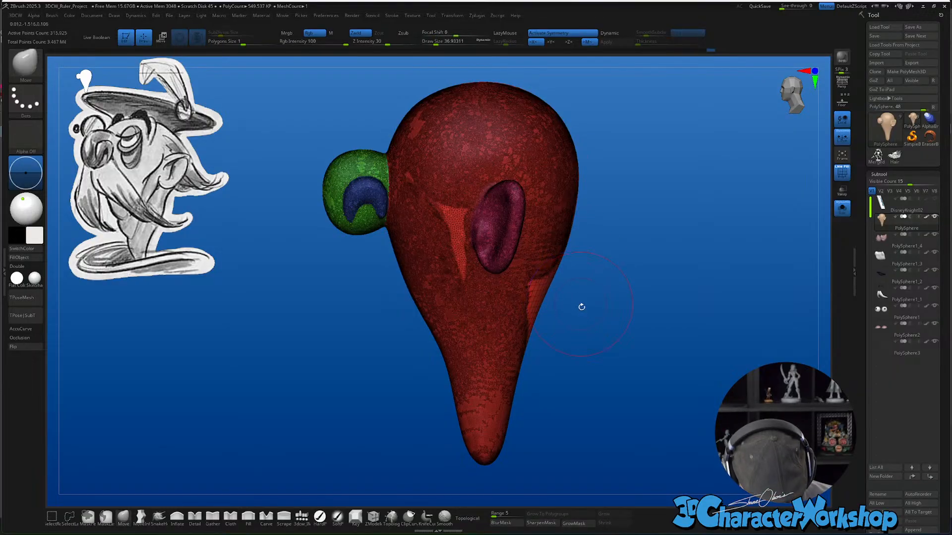
right_drag(578, 308, 609, 169)
shift+drag(609, 170, 605, 193)
shift+drag(576, 297, 569, 330)
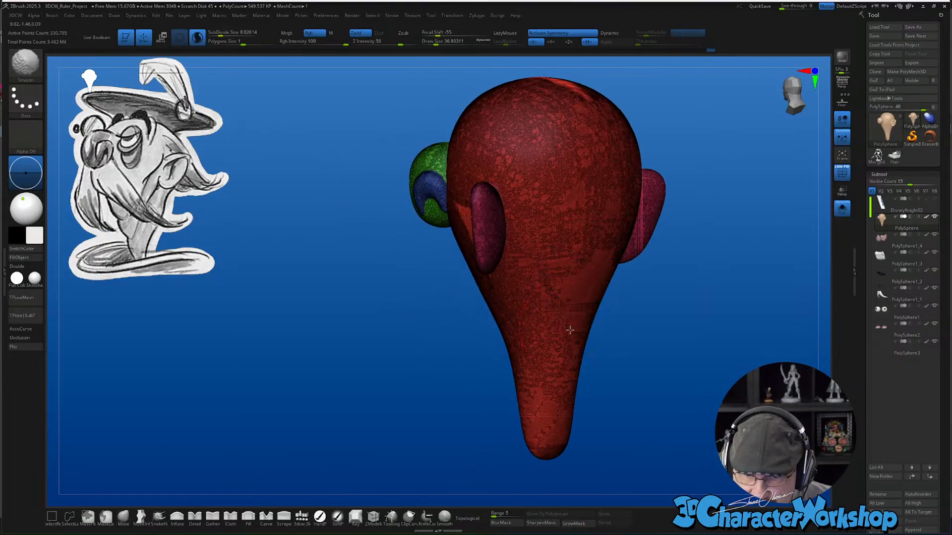
right_drag(572, 358, 577, 318)
mouse_move(538, 213)
shift+mouse_down()
mouse_move(538, 251)
mouse_move(537, 228)
mouse_move(501, 250)
shift+mouse_up()
alt+right_drag(549, 313, 530, 321)
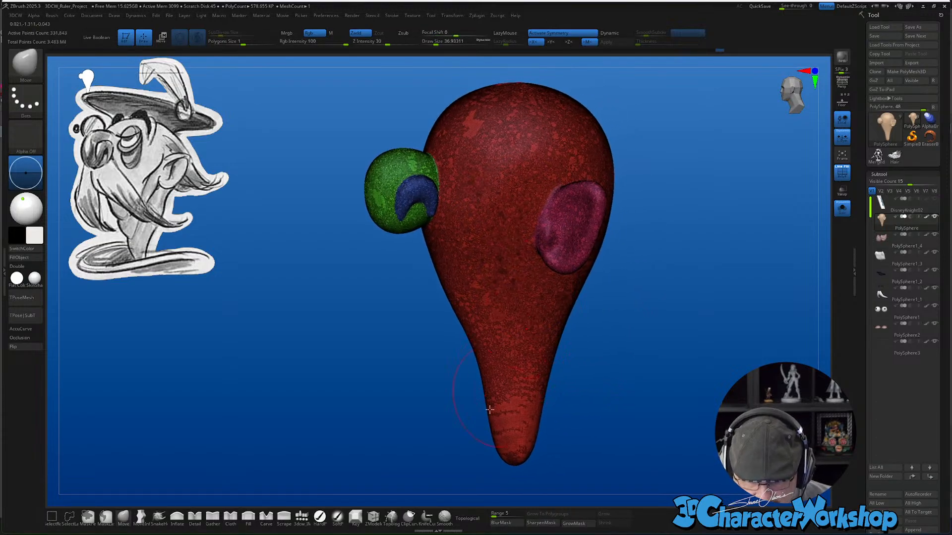
Switch to the stronger Smooth brush at Z Intensity 100, hide the polyframe, and smooth the neck and the cheek beside the nose
click(445, 518)
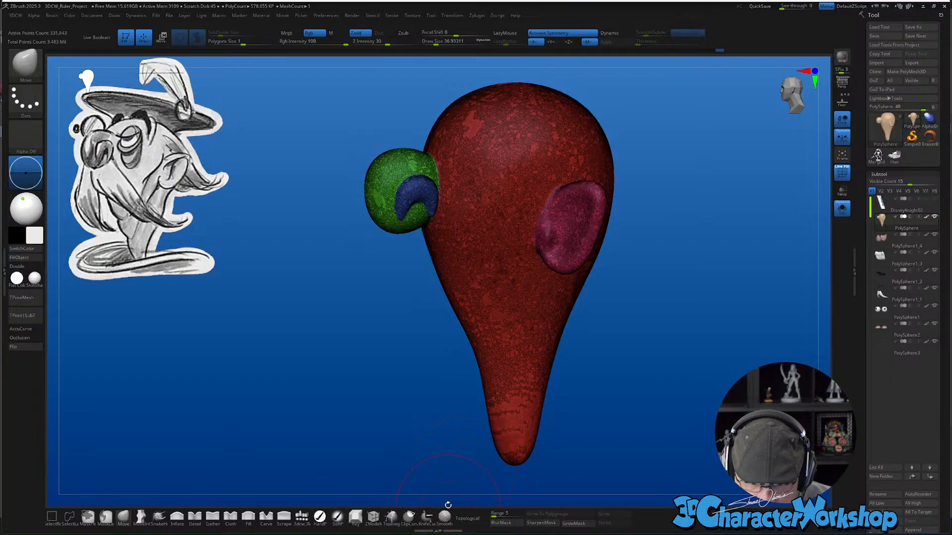
key(shift+f)
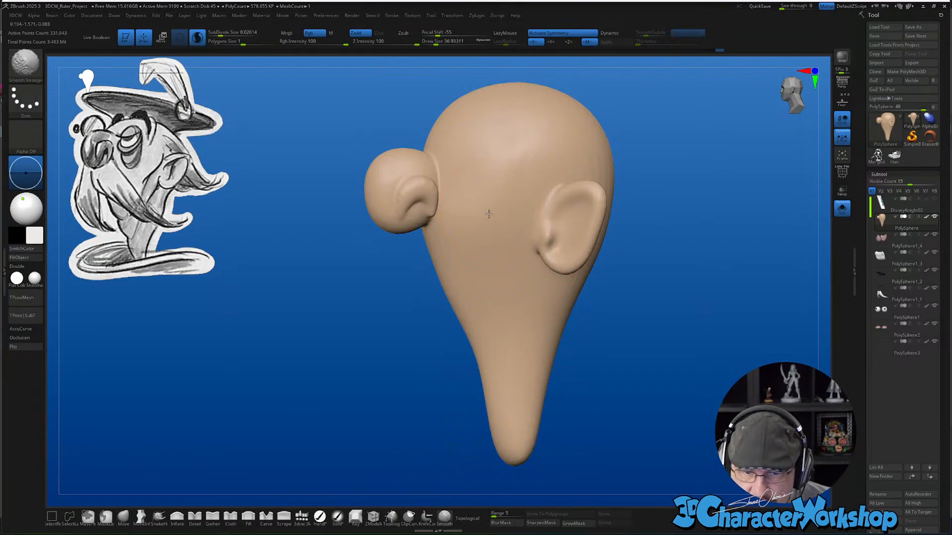
shift+drag(505, 416, 468, 327)
mouse_move(463, 240)
shift+mouse_down()
mouse_move(457, 287)
mouse_move(454, 271)
shift+mouse_up()
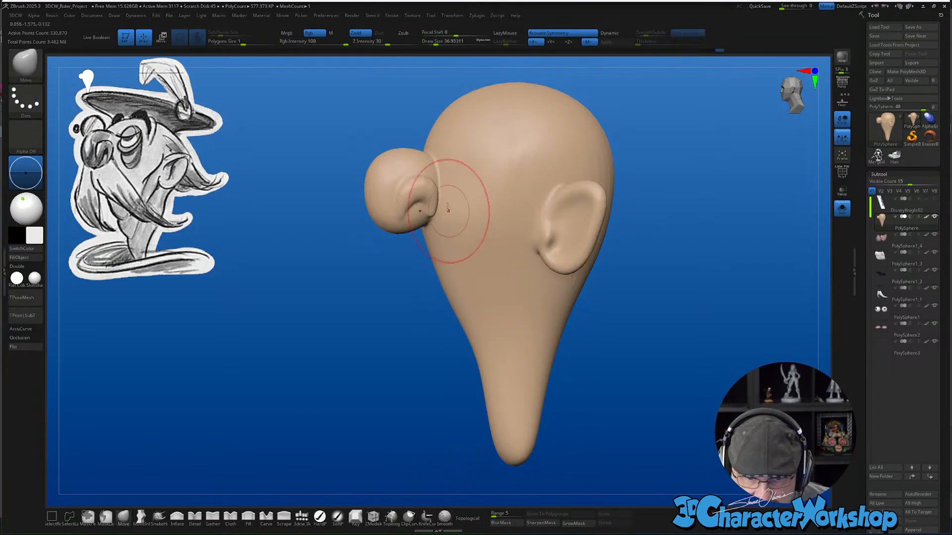
Reduce the draw size to about 20 and smooth the junction where the nose meets the forehead and cheek
shift+drag(448, 211, 439, 152)
ctrl+right_drag(453, 153, 448, 227)
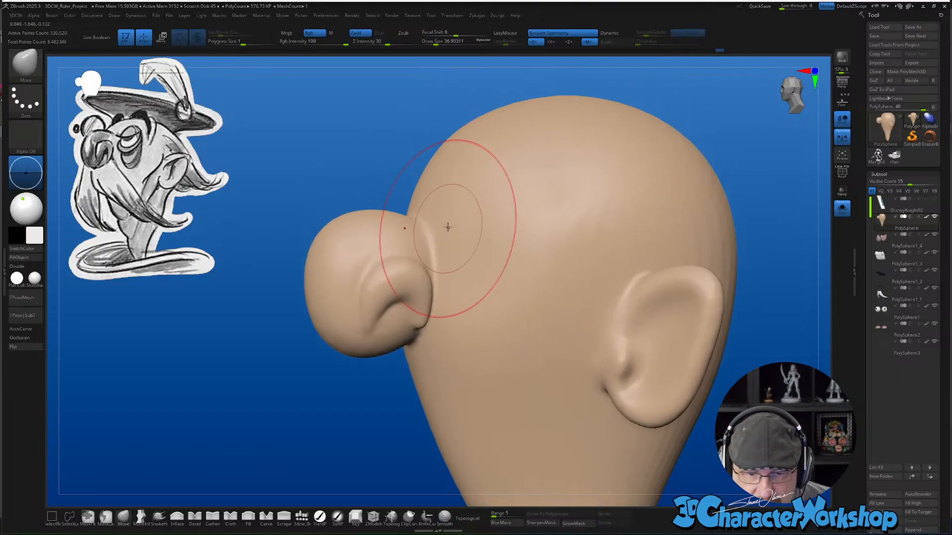
key(s)
drag(449, 221, 445, 221)
right_drag(445, 218, 444, 231)
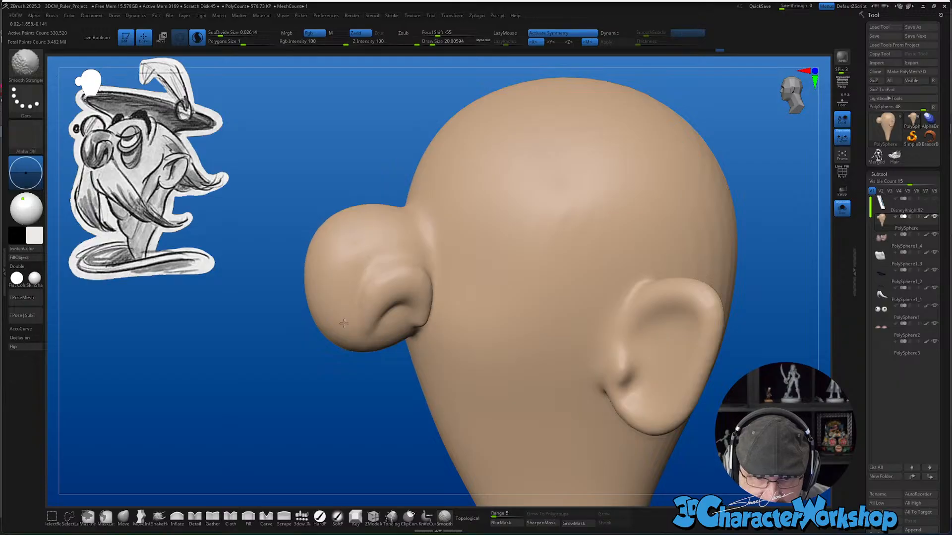
mouse_move(317, 262)
right_down()
mouse_move(435, 245)
mouse_move(435, 336)
right_up()
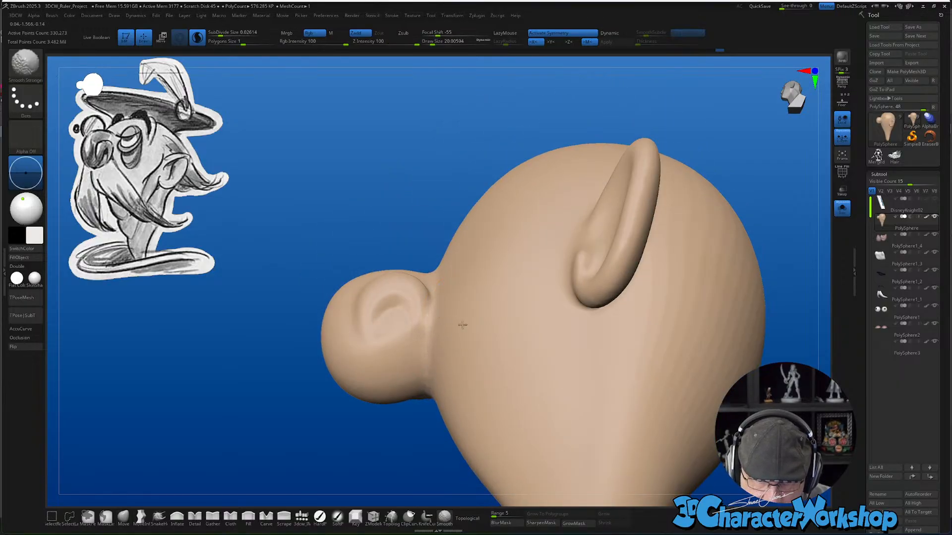
mouse_move(494, 295)
right_down()
mouse_move(501, 344)
mouse_move(479, 297)
right_up()
shift+drag(448, 221, 425, 205)
right_drag(512, 354, 487, 351)
shift+drag(456, 289, 431, 270)
Smooth the area behind the ear, the back of the head and down the back of the neck
ctrl+right_drag(518, 351, 515, 331)
mouse_move(610, 367)
alt+right_down()
mouse_move(581, 382)
mouse_move(548, 340)
alt+right_up()
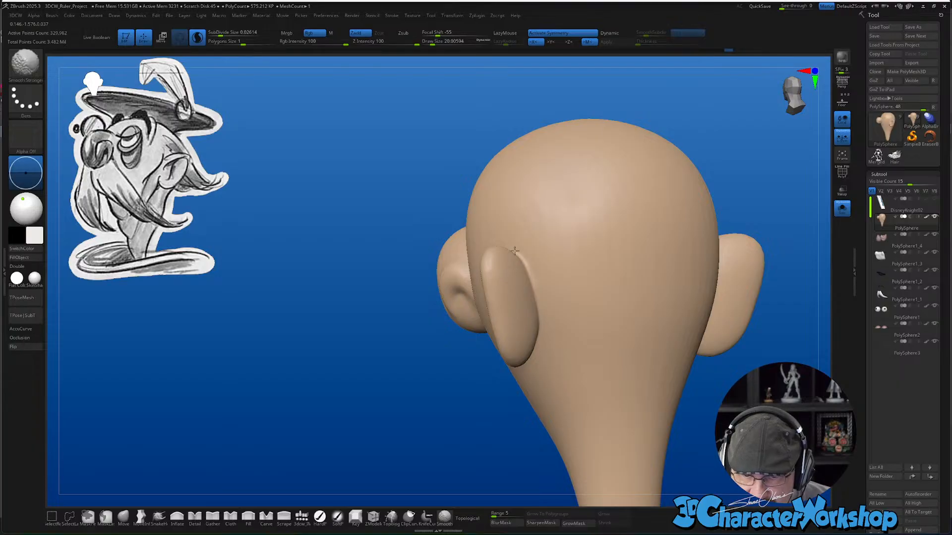
shift+drag(516, 331, 520, 320)
right_drag(559, 293, 604, 287)
shift+drag(605, 179, 630, 200)
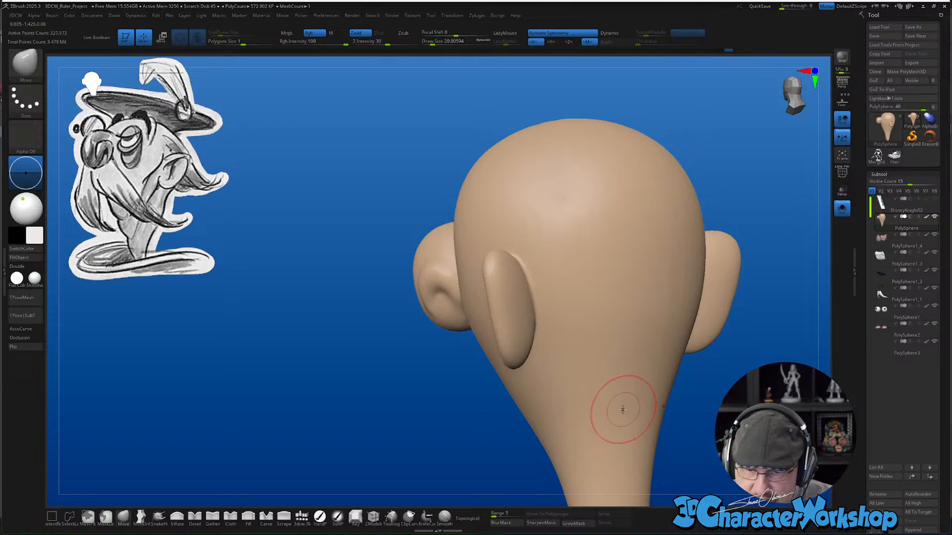
alt+right_drag(616, 404, 537, 333)
shift+drag(525, 481, 544, 408)
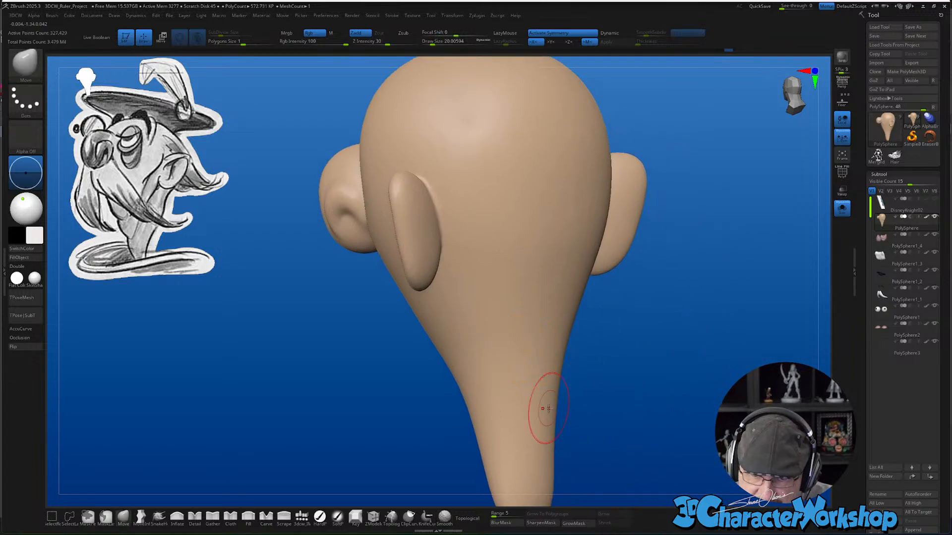
ctrl+right_drag(544, 394, 519, 406)
mouse_move(519, 406)
right_down()
mouse_move(578, 384)
mouse_move(529, 412)
mouse_move(510, 404)
right_up()
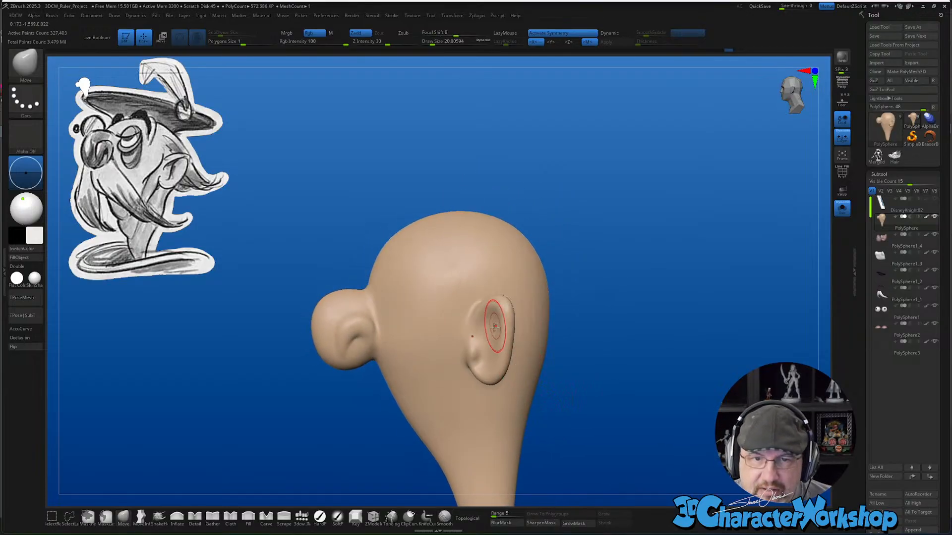
Smooth the remaining unevenness around the ear, the forehead and the side of the head at full smoothing strength
key(shift)
mouse_move(477, 346)
right_down()
mouse_move(516, 352)
mouse_move(507, 370)
mouse_move(485, 328)
mouse_move(515, 335)
mouse_move(477, 347)
mouse_move(479, 333)
right_up()
key(shift)
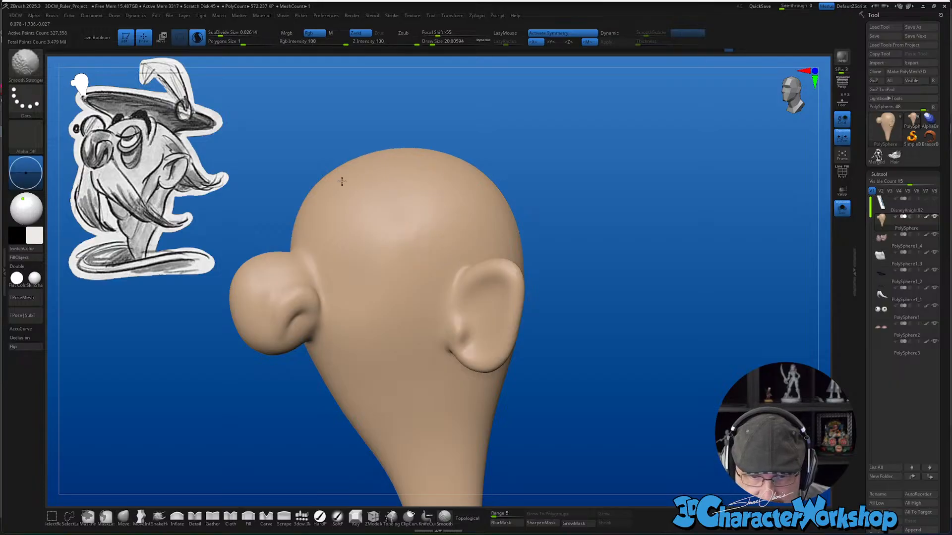
right_drag(472, 184, 487, 228)
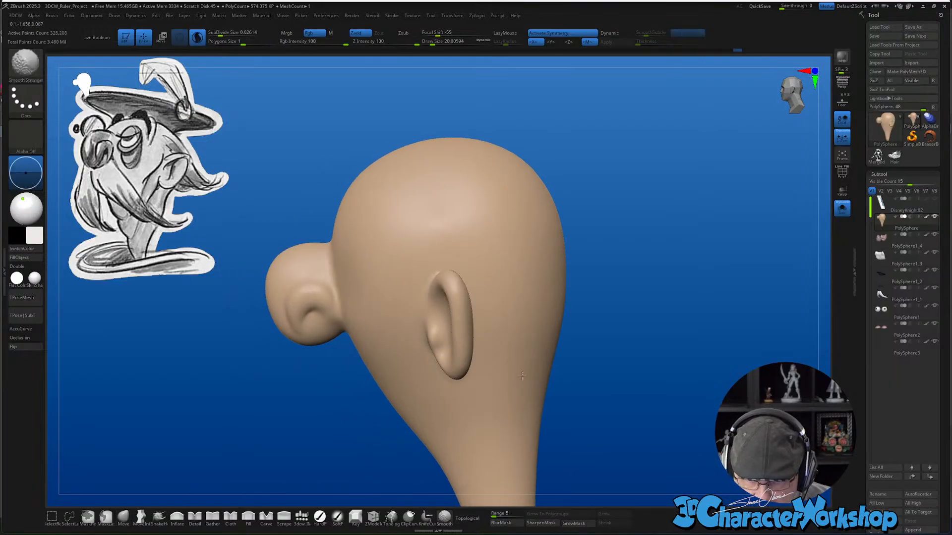
mouse_move(524, 407)
right_down()
mouse_move(548, 357)
mouse_move(565, 389)
mouse_move(577, 380)
right_up()
key(shift)
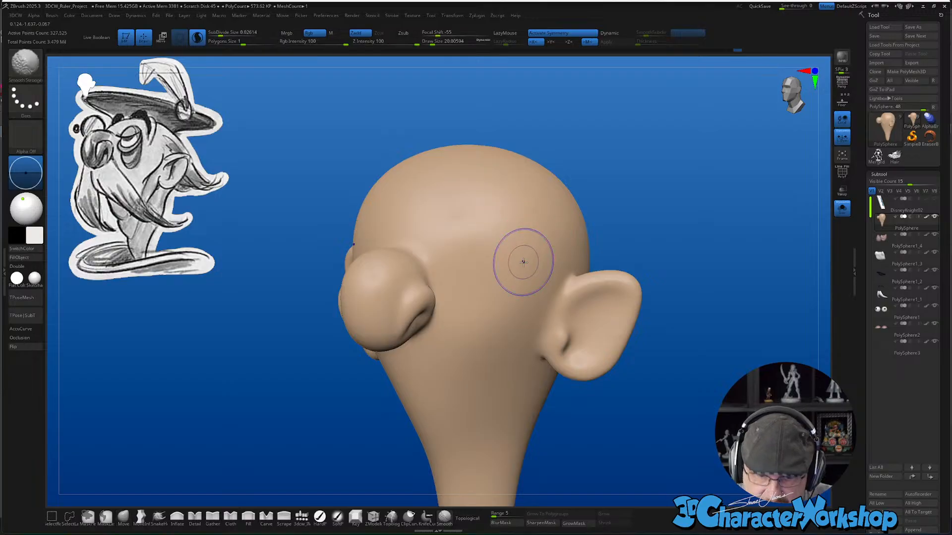
Examine the mesh density across the nose, face and ear with the polyframe display, and check the surface with it hidden
key(shift+f)
scroll(488, 306, up, 5)
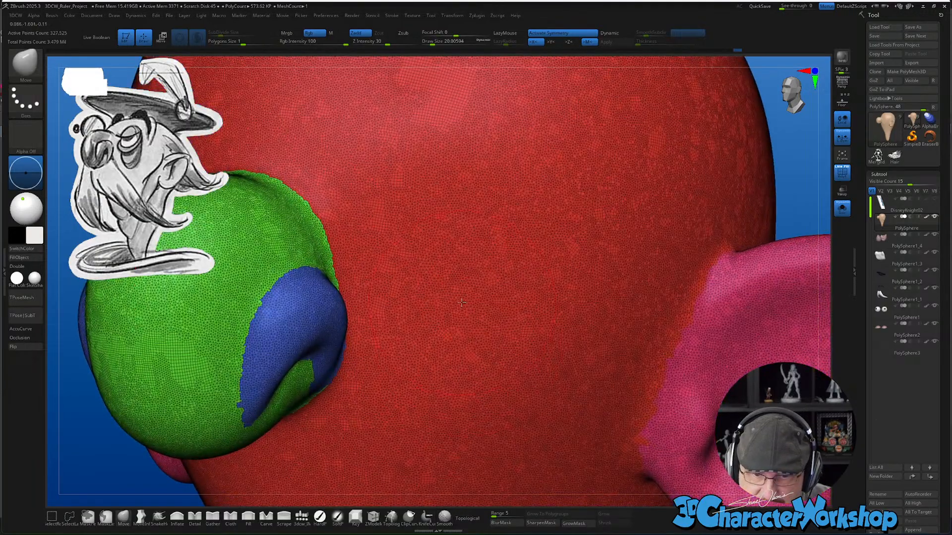
scroll(462, 298, down, 3)
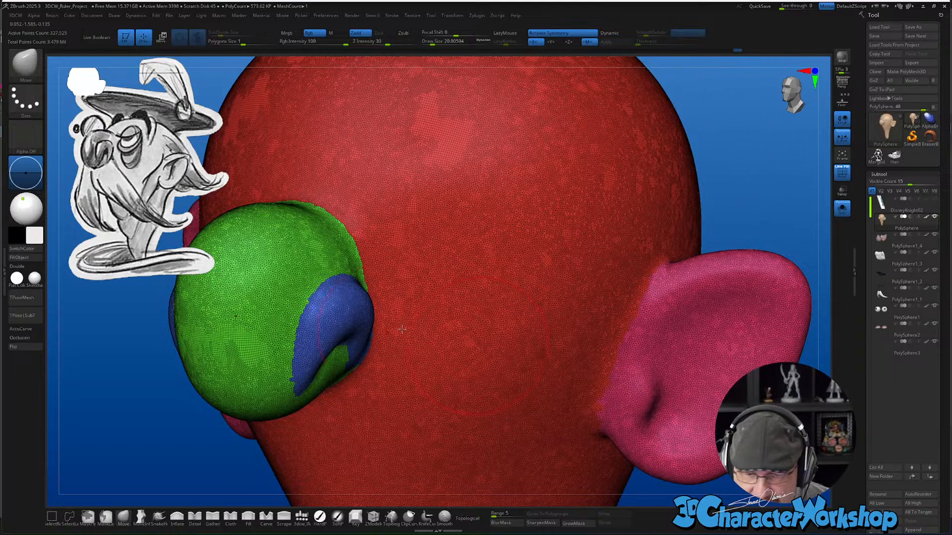
scroll(749, 190, down, 5)
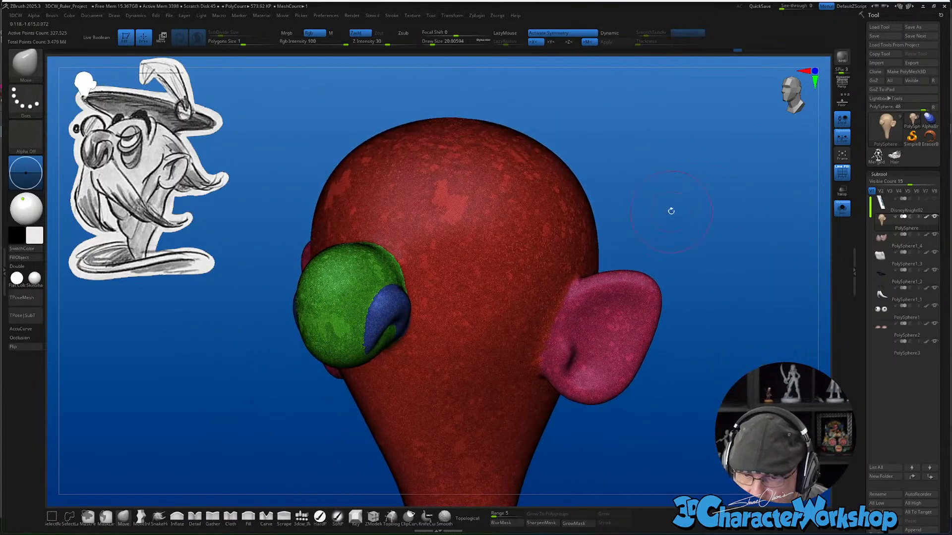
key(shift+f)
mouse_move(693, 218)
mouse_down()
mouse_move(669, 364)
mouse_move(580, 238)
mouse_up()
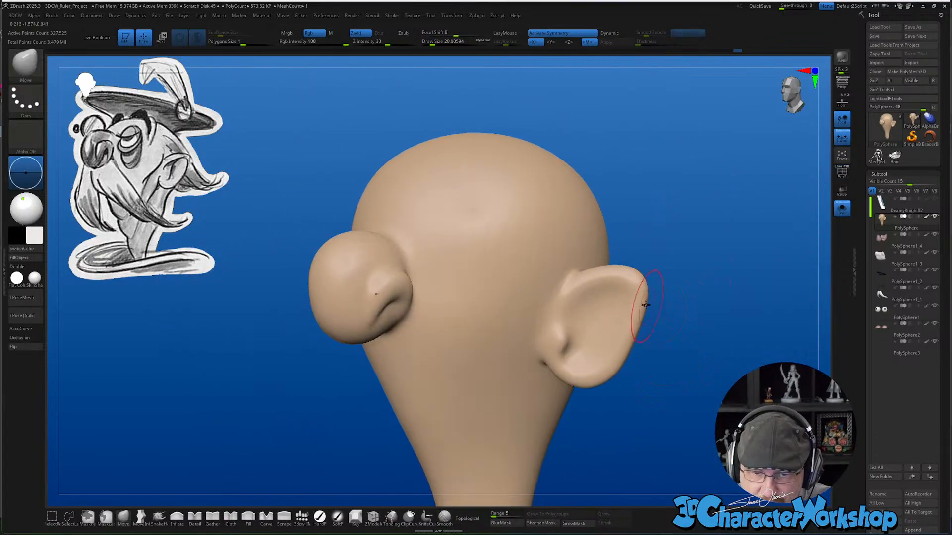
key(shift)
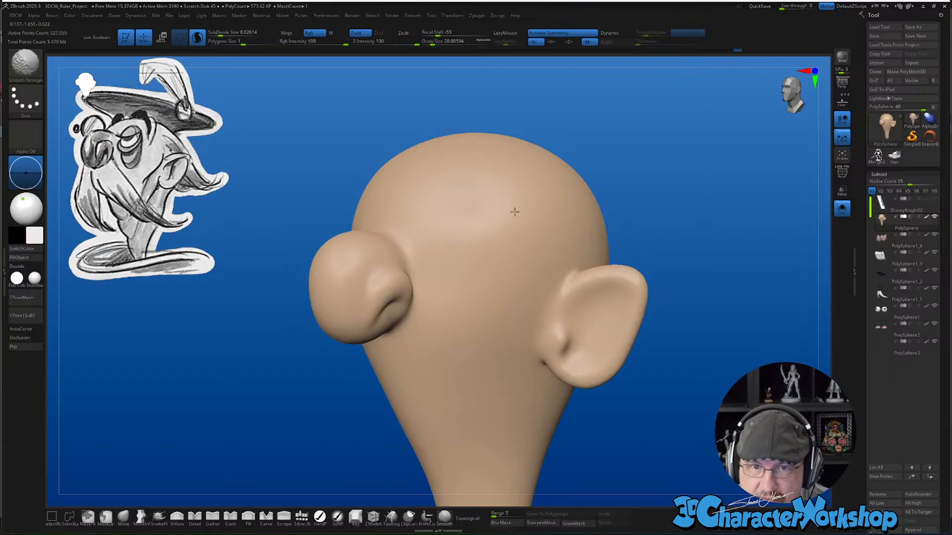
drag(659, 179, 646, 163)
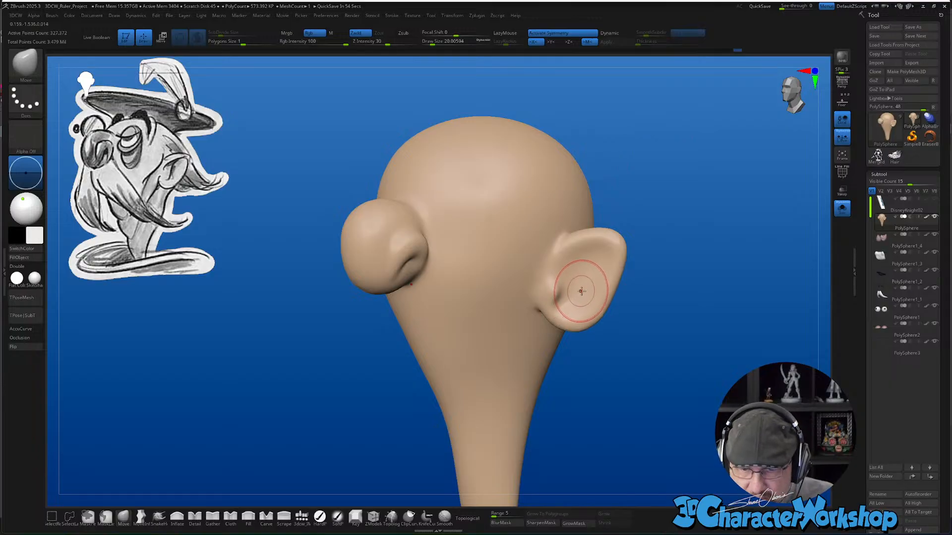
Reduce the Move brush's draw size to about 9 and adjust the nostril opening on the side of the nose
mouse_move(566, 276)
ctrl+right_down()
mouse_move(575, 272)
mouse_move(561, 325)
mouse_move(569, 319)
mouse_move(579, 329)
mouse_move(597, 314)
mouse_move(605, 339)
ctrl+right_up()
mouse_move(596, 320)
right_down()
mouse_move(570, 333)
mouse_move(591, 314)
right_up()
key(s)
drag(576, 361, 567, 361)
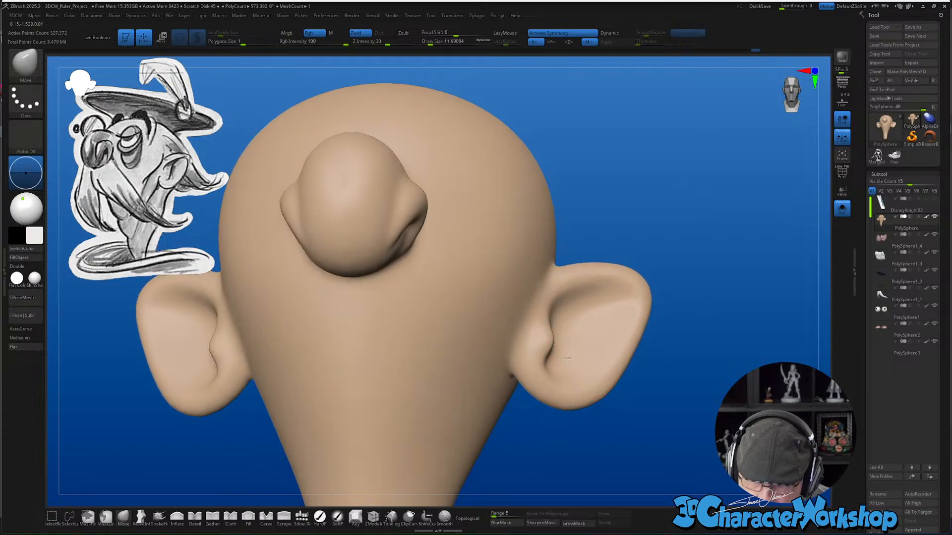
mouse_move(590, 347)
right_down()
mouse_move(556, 372)
mouse_move(590, 325)
mouse_move(570, 342)
mouse_move(508, 301)
mouse_move(552, 363)
mouse_move(514, 340)
mouse_move(461, 356)
mouse_move(455, 380)
right_up()
key(s)
drag(456, 379, 455, 379)
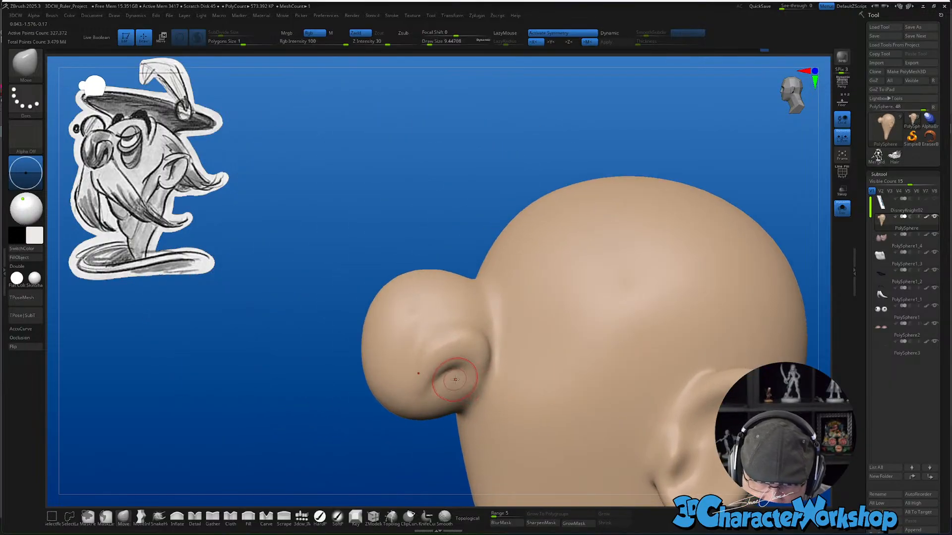
Raise the draw size to about 12, reshape the nostril's rim with the Move brush and smooth the underside of the nose
right_drag(462, 375, 500, 347)
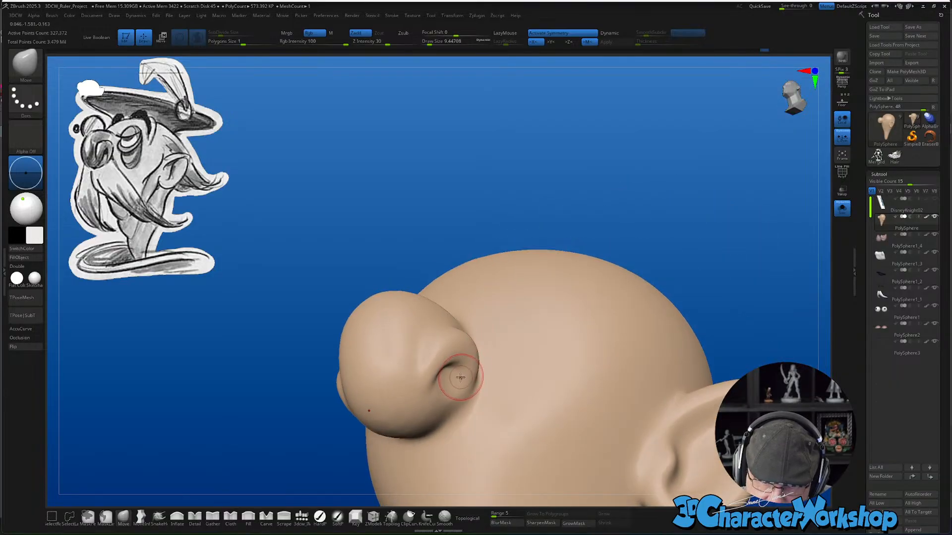
key(s)
drag(457, 376, 459, 375)
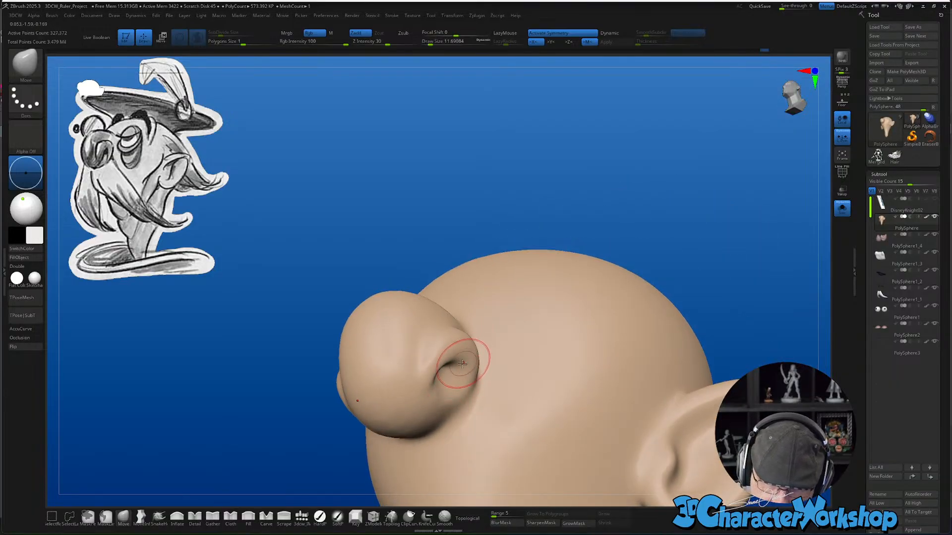
right_drag(444, 376, 456, 383)
key(shift)
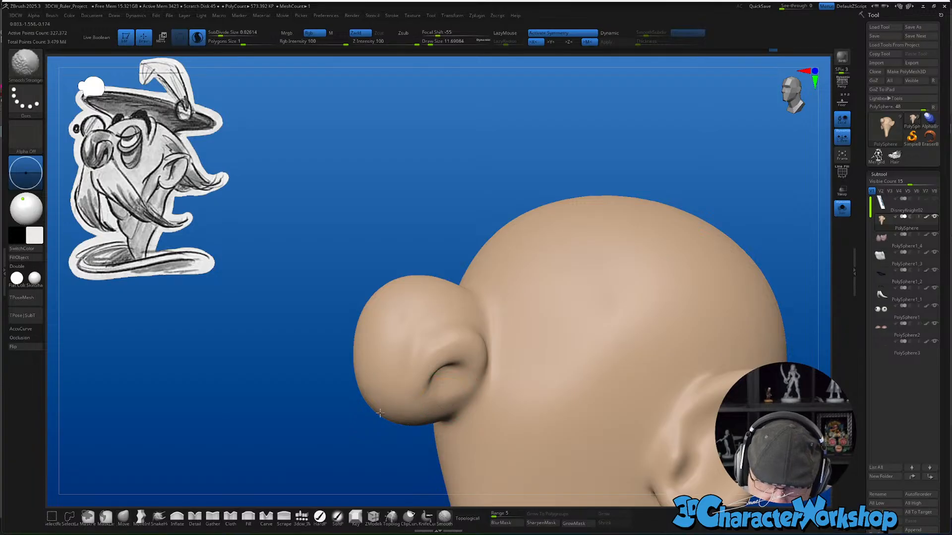
mouse_move(379, 400)
right_down()
mouse_move(456, 389)
mouse_move(504, 396)
mouse_move(502, 346)
mouse_move(404, 429)
right_up()
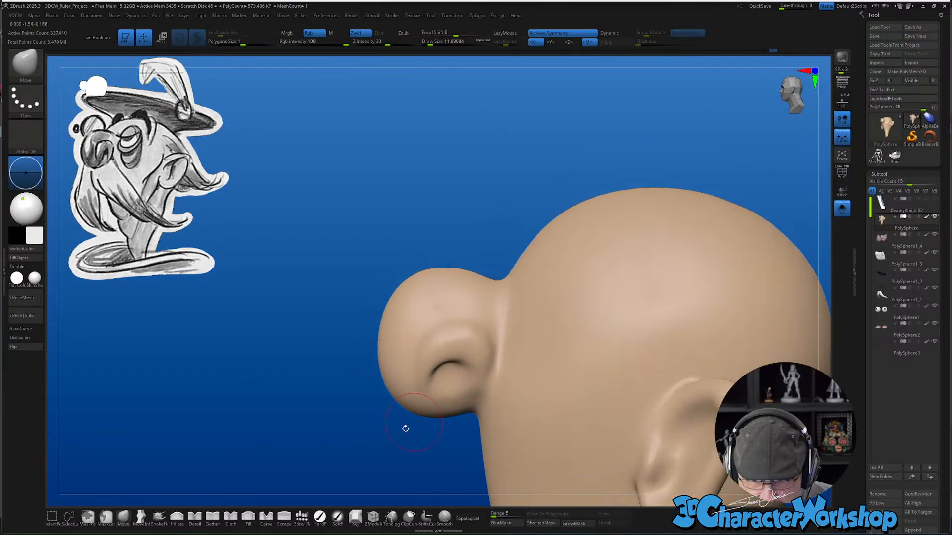
Switch to the Detail brush and carve the crease around the nostril wing, smoothing the transition between nose and cheek
click(195, 518)
mouse_move(464, 372)
right_down()
mouse_move(477, 310)
mouse_move(478, 323)
right_up()
drag(425, 358, 414, 364)
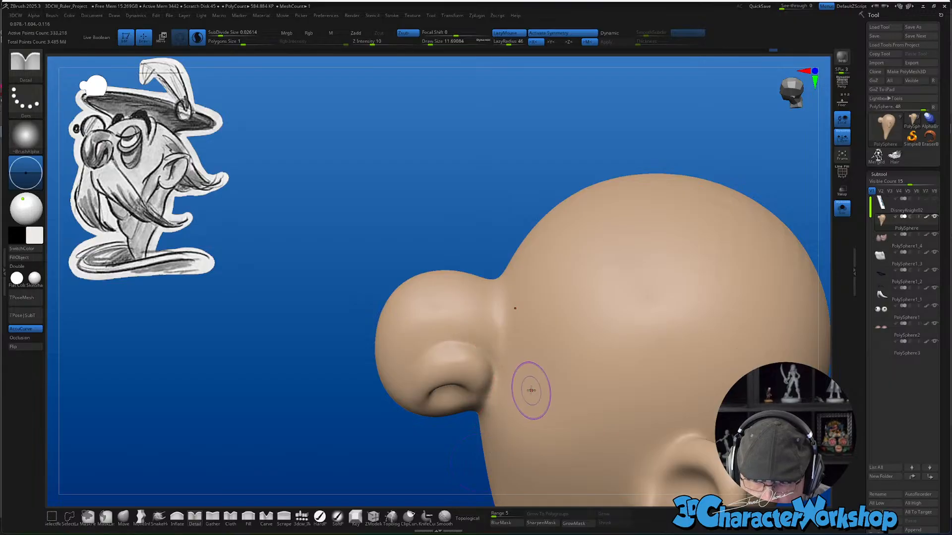
mouse_move(521, 389)
right_down()
mouse_move(520, 399)
mouse_move(540, 403)
mouse_move(533, 418)
mouse_move(491, 331)
right_up()
key(shift)
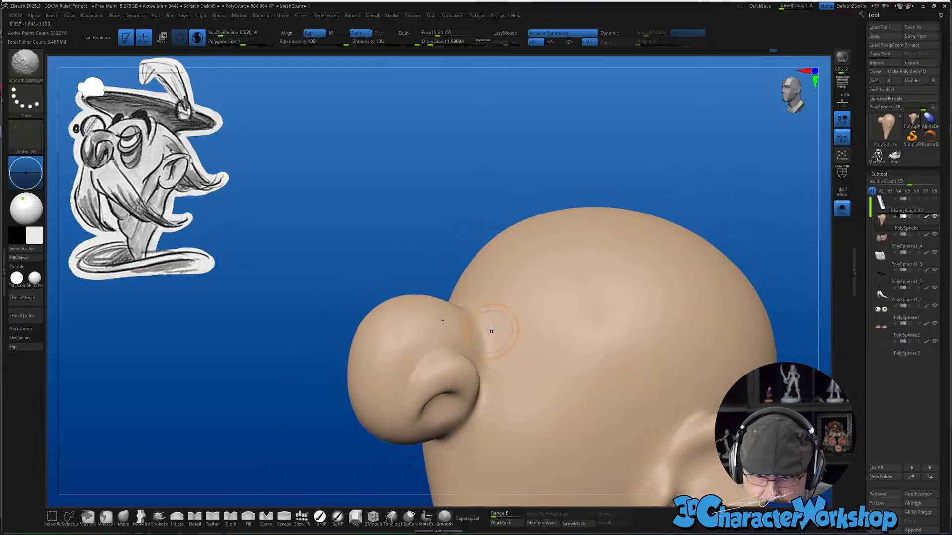
shift+drag(472, 326, 477, 347)
mouse_move(477, 347)
right_down()
mouse_move(512, 359)
mouse_move(521, 335)
mouse_move(511, 355)
right_up()
drag(407, 379, 417, 364)
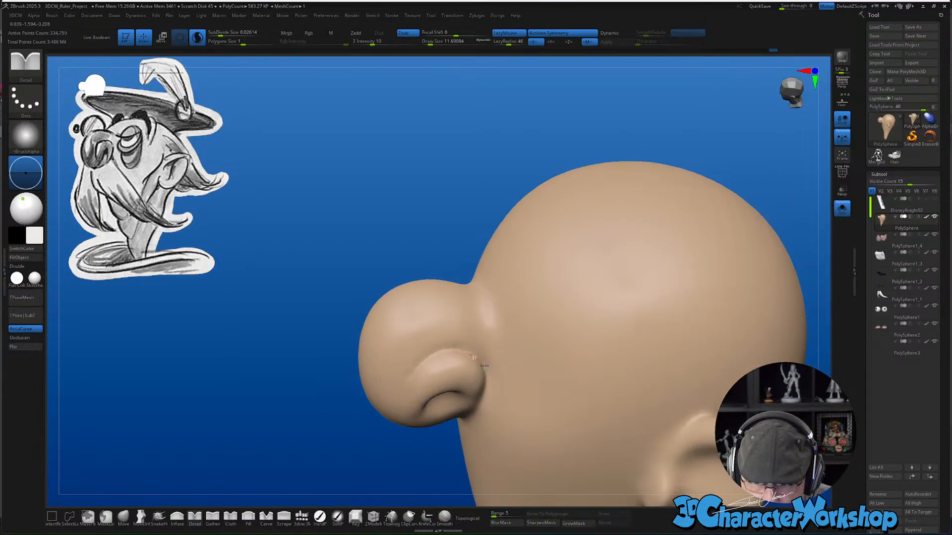
drag(484, 366, 484, 373)
Deepen the nostril opening with the Detail brush and smooth the underside of the nose near the cheek
right_drag(508, 385, 505, 345)
right_drag(460, 403, 458, 394)
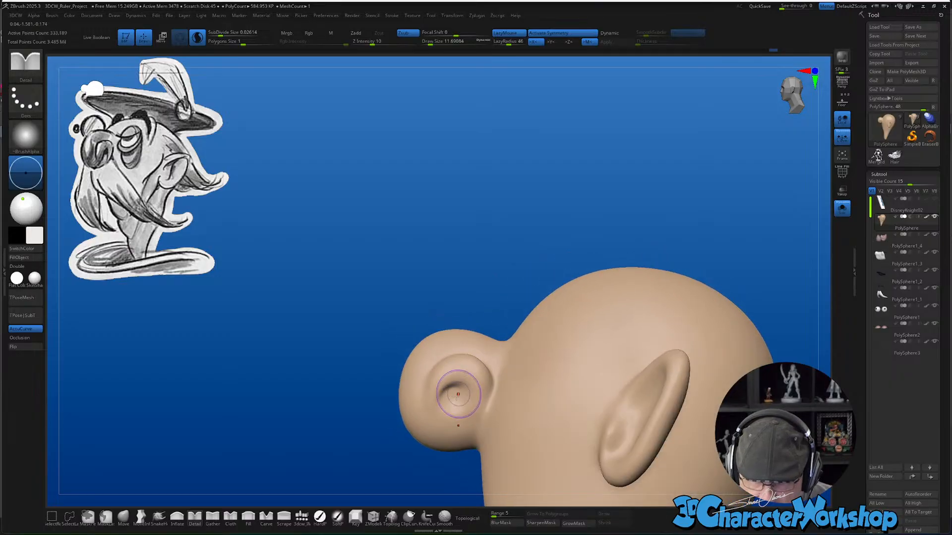
mouse_move(458, 394)
mouse_down()
mouse_move(440, 400)
mouse_move(474, 425)
mouse_up()
right_drag(506, 397, 518, 400)
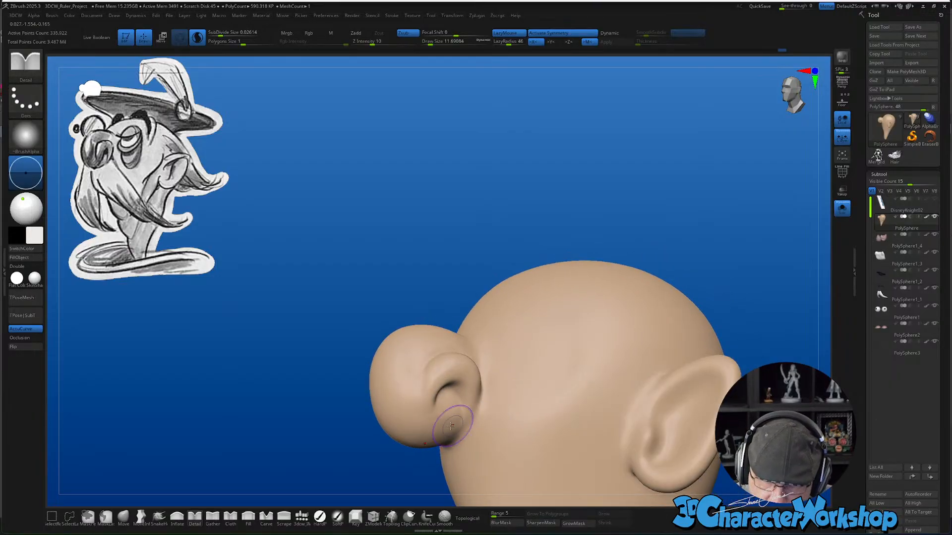
shift+drag(451, 424, 461, 422)
mouse_move(461, 423)
right_down()
mouse_move(527, 433)
mouse_move(500, 385)
mouse_move(510, 377)
mouse_move(530, 377)
mouse_move(508, 385)
mouse_move(616, 373)
mouse_move(590, 346)
mouse_move(651, 344)
right_up()
Show all the character's parts and carve a cheek fold from beside the eye to the moustache with the Detail brush at draw size about 13
click(841, 208)
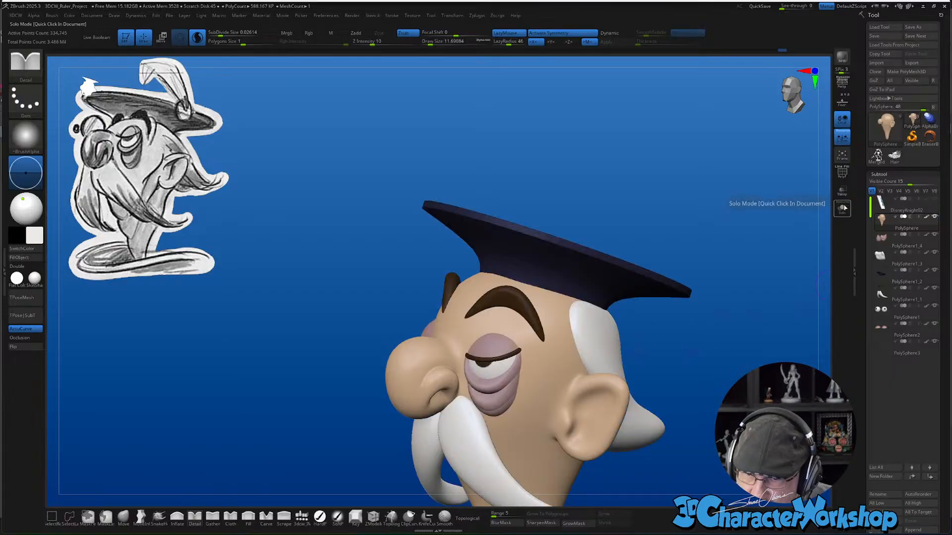
mouse_move(580, 342)
right_down()
mouse_move(558, 347)
mouse_move(537, 402)
mouse_move(511, 366)
mouse_move(540, 373)
mouse_move(555, 310)
right_up()
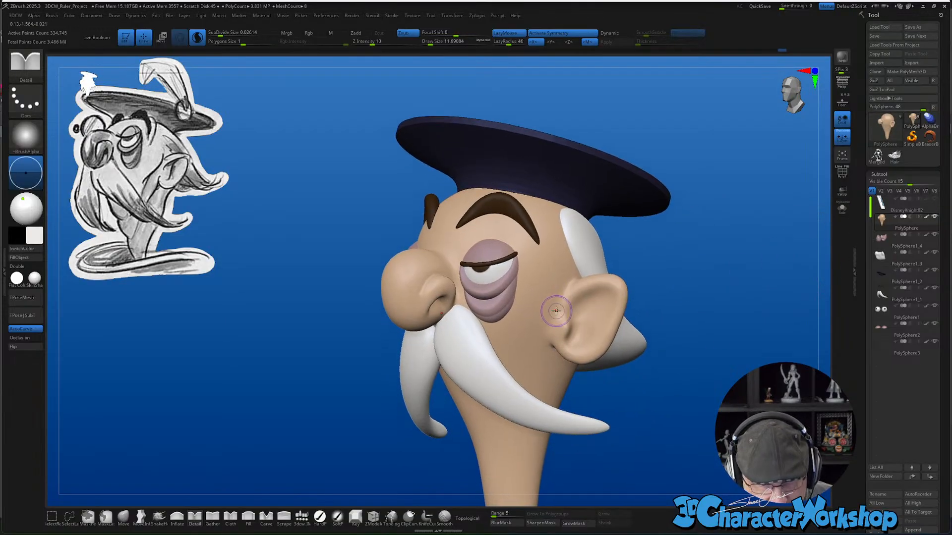
key(s)
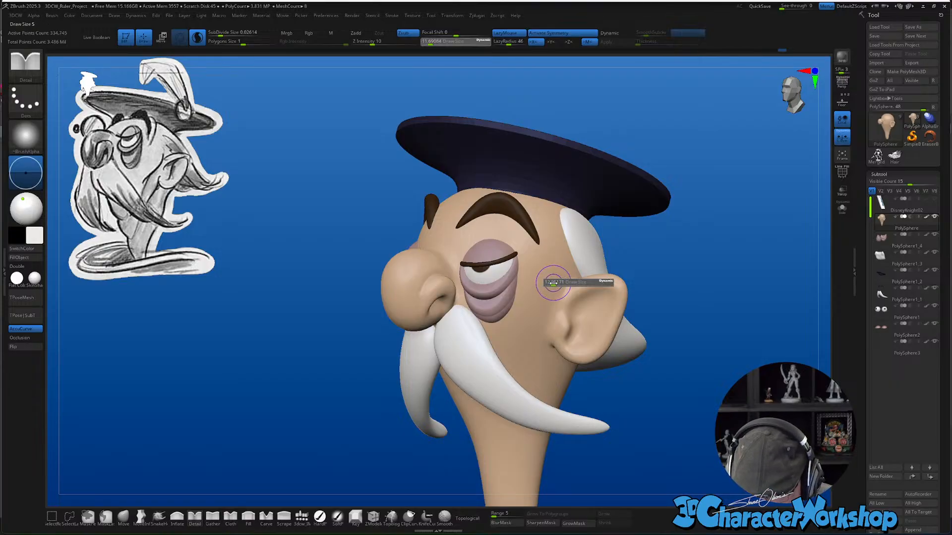
click(551, 282)
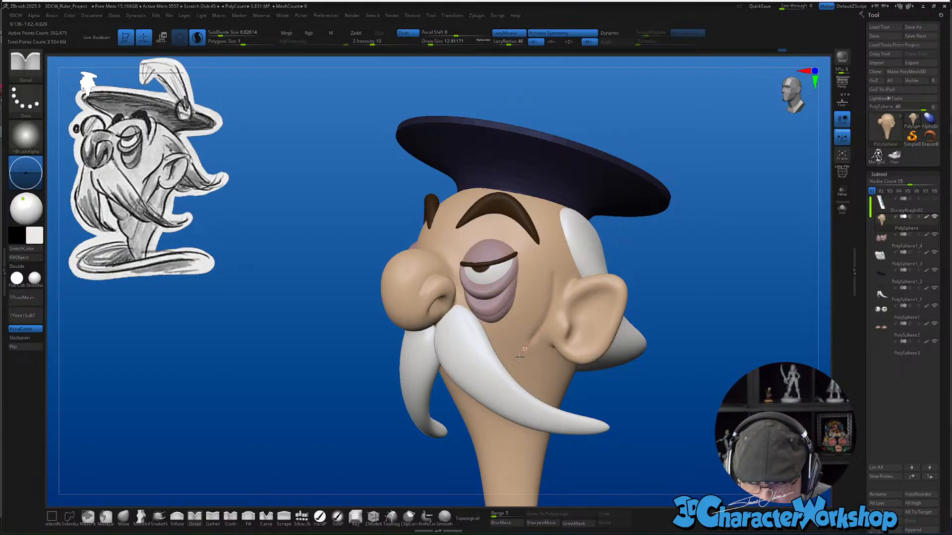
drag(517, 366, 510, 386)
mouse_move(510, 387)
right_down()
mouse_move(648, 406)
mouse_move(616, 412)
right_up()
ctrl+right_drag(542, 333, 563, 341)
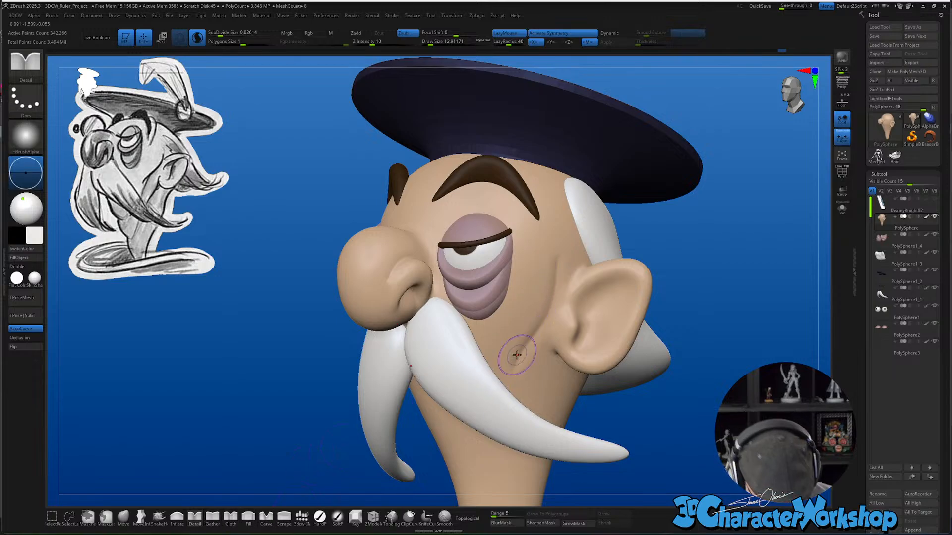
key(b)
key(s)
key(l)
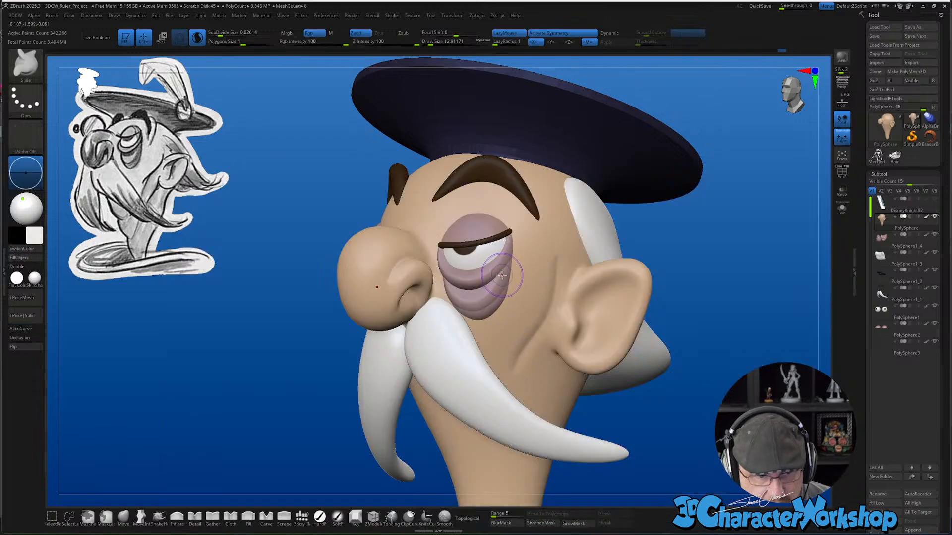
key(b)
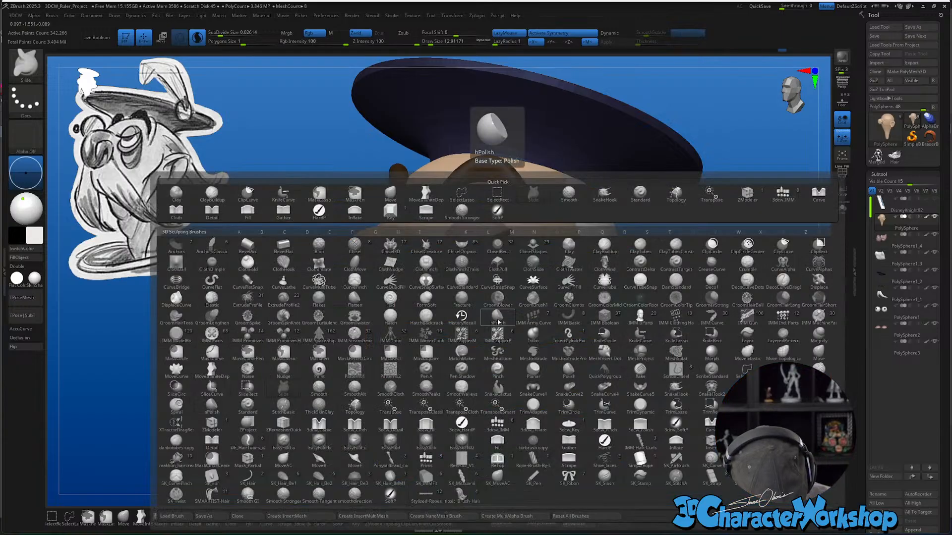
key(s)
key(l)
Switch to the Standard brush, raise the draw size to about 15.6, build up the cheek beside its fold and smooth the result
key(b)
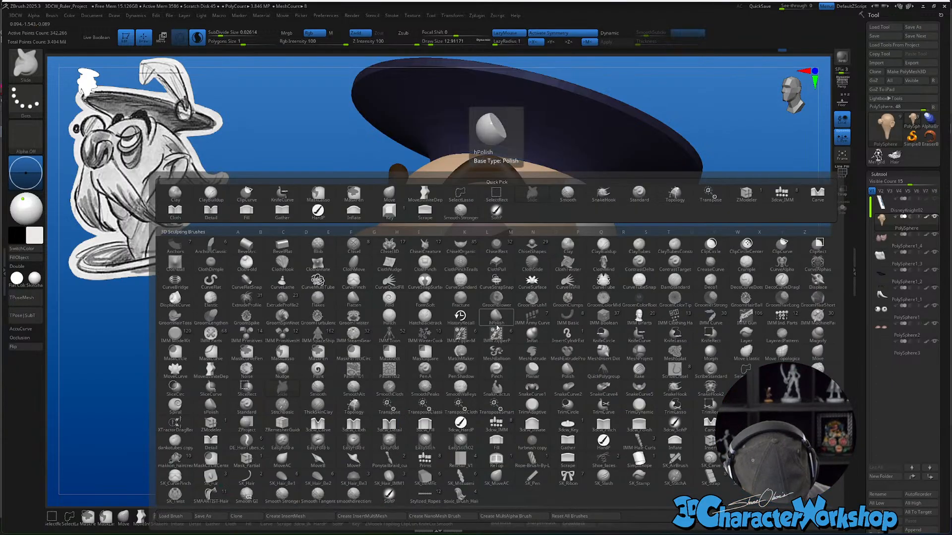
key(s)
key(t)
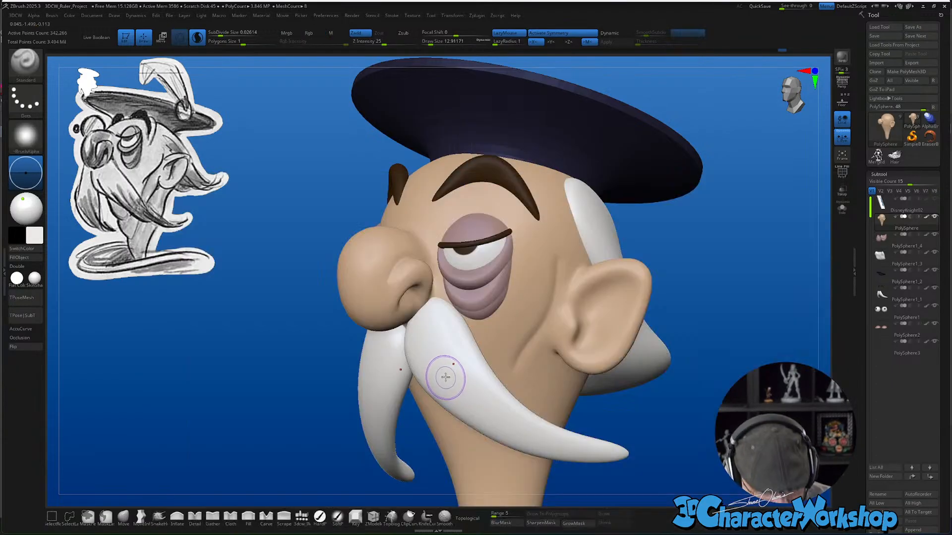
alt+right_drag(580, 328, 531, 346)
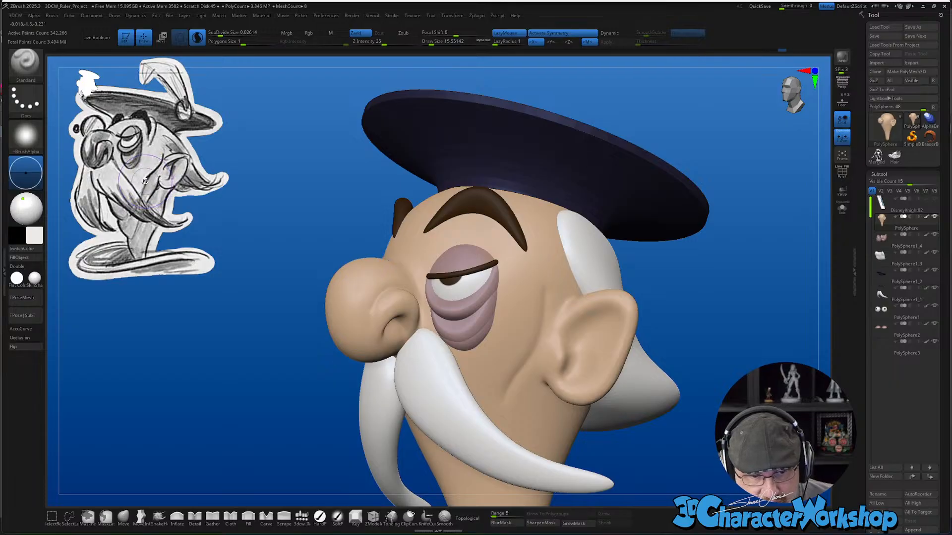
right_drag(518, 317, 550, 327)
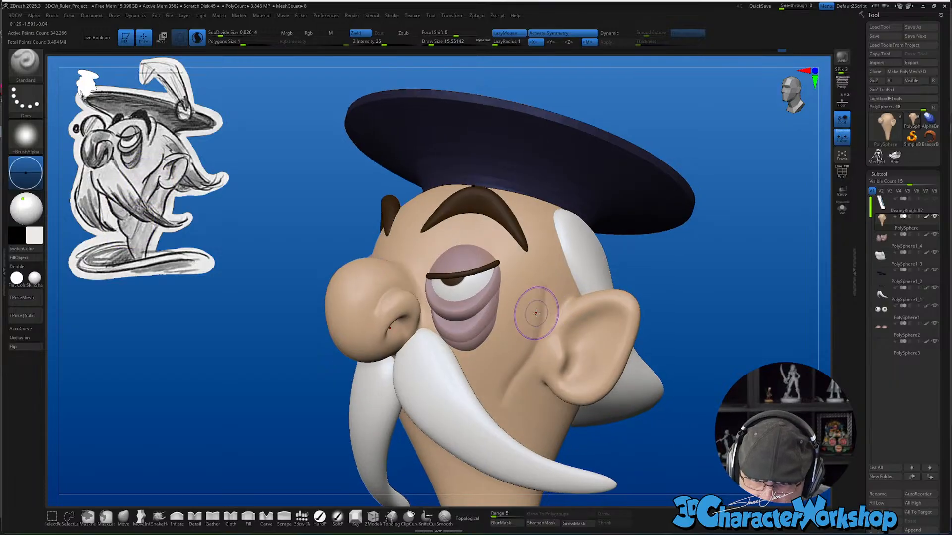
drag(532, 326, 524, 345)
mouse_move(536, 288)
mouse_down()
mouse_move(501, 371)
mouse_move(524, 307)
mouse_move(522, 320)
mouse_up()
shift+drag(522, 320, 518, 310)
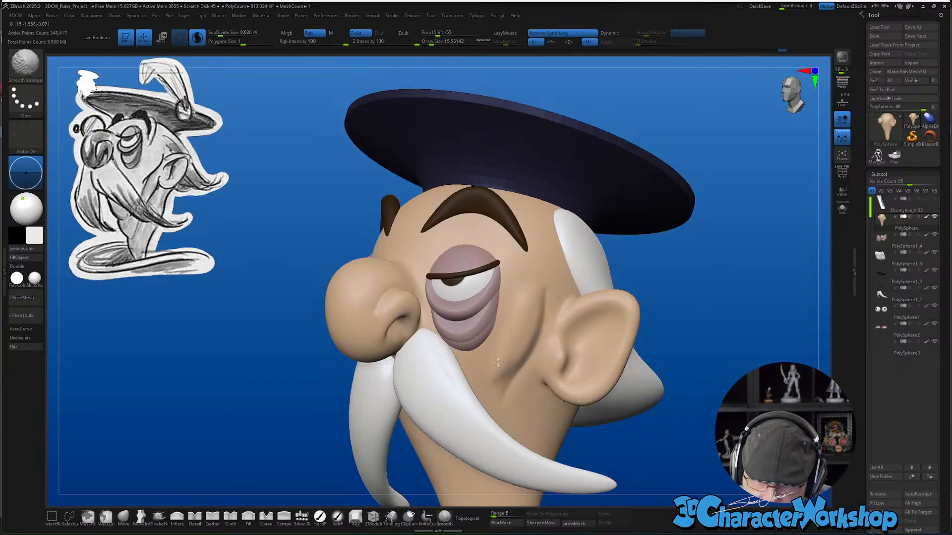
shift+drag(500, 364, 492, 382)
mouse_move(559, 342)
right_down()
mouse_move(542, 343)
mouse_move(592, 347)
mouse_move(570, 353)
right_up()
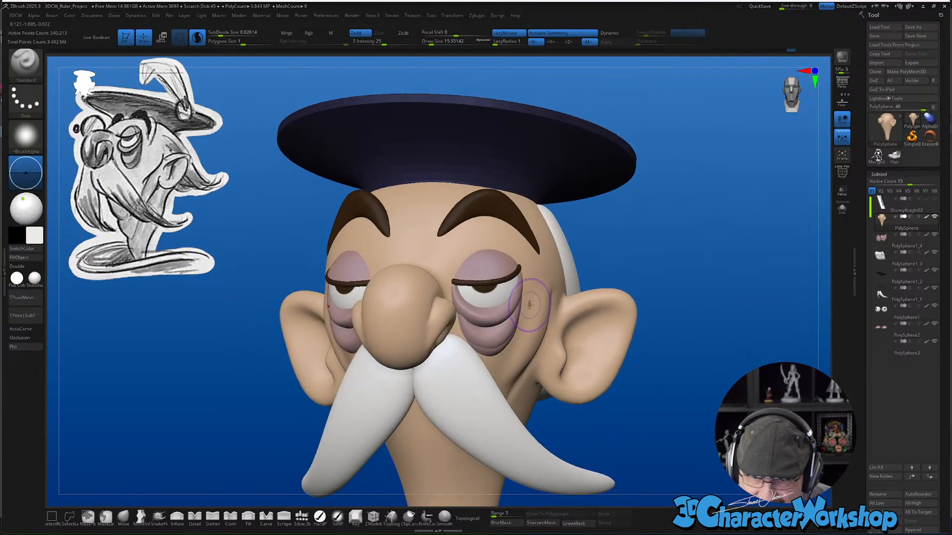
Lower the brush's Z intensity to 14, add more volume to the cheek under the eye bags and smooth it into the fold
right_drag(529, 308, 518, 305)
click(380, 41)
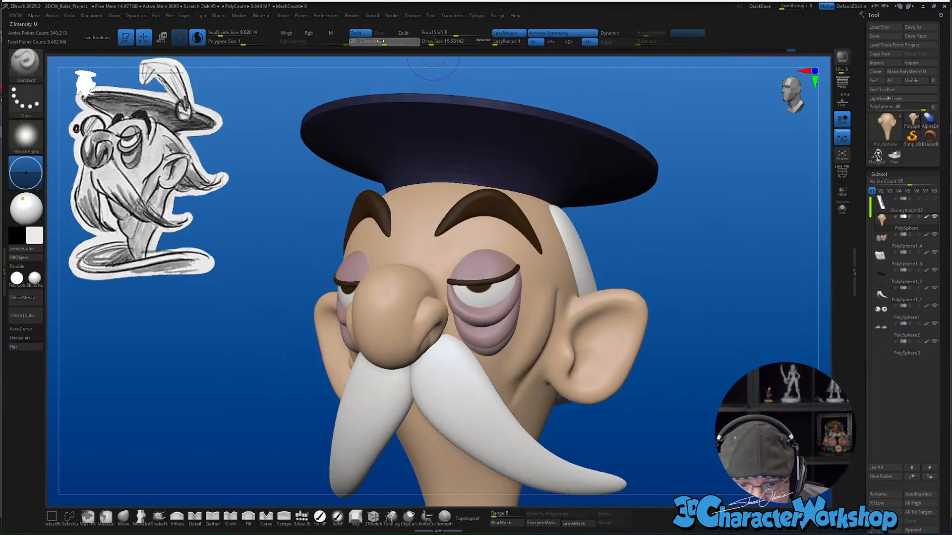
key(Return)
right_drag(520, 342, 536, 328)
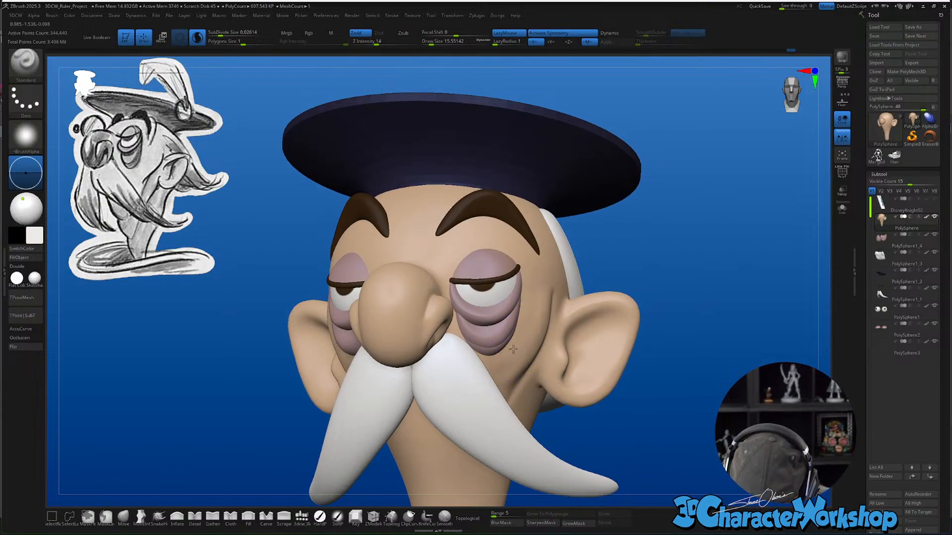
drag(534, 321, 508, 374)
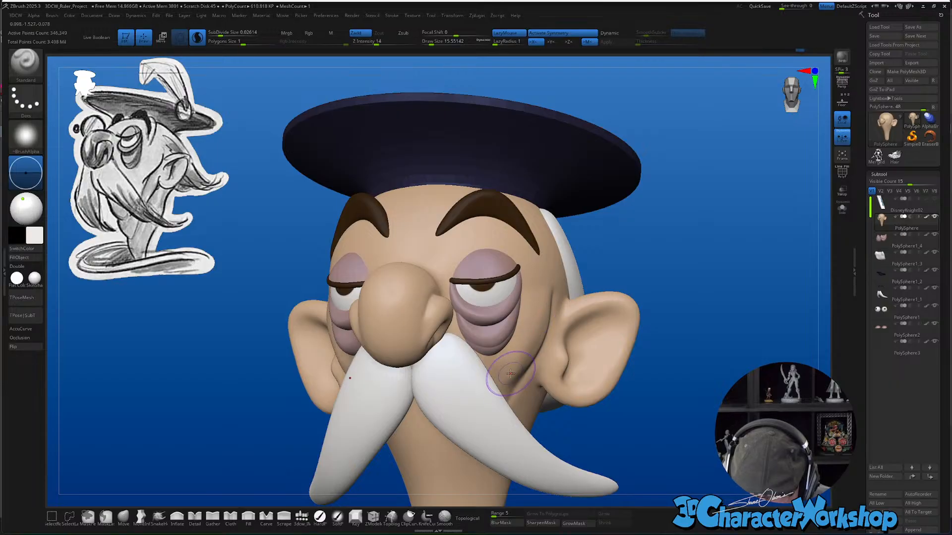
right_drag(571, 323, 527, 301)
shift+drag(527, 301, 524, 337)
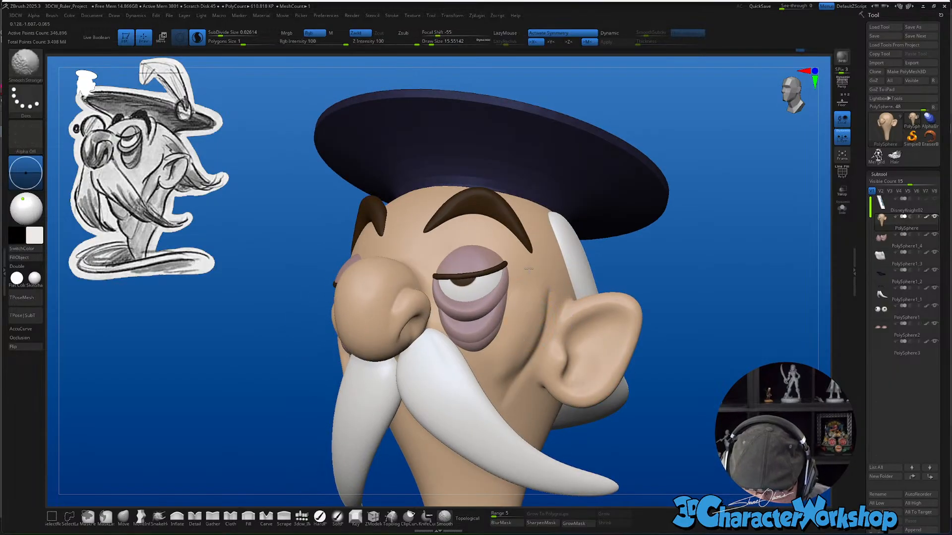
shift+drag(504, 378, 546, 290)
mouse_move(546, 290)
right_down()
mouse_move(535, 323)
mouse_move(503, 327)
mouse_move(531, 325)
right_up()
Reduce the draw size to about 11.7 and sculpt a raised brow wrinkle above and around the outer end of the eyebrow
right_drag(472, 274, 464, 304)
key(s)
drag(437, 301, 433, 300)
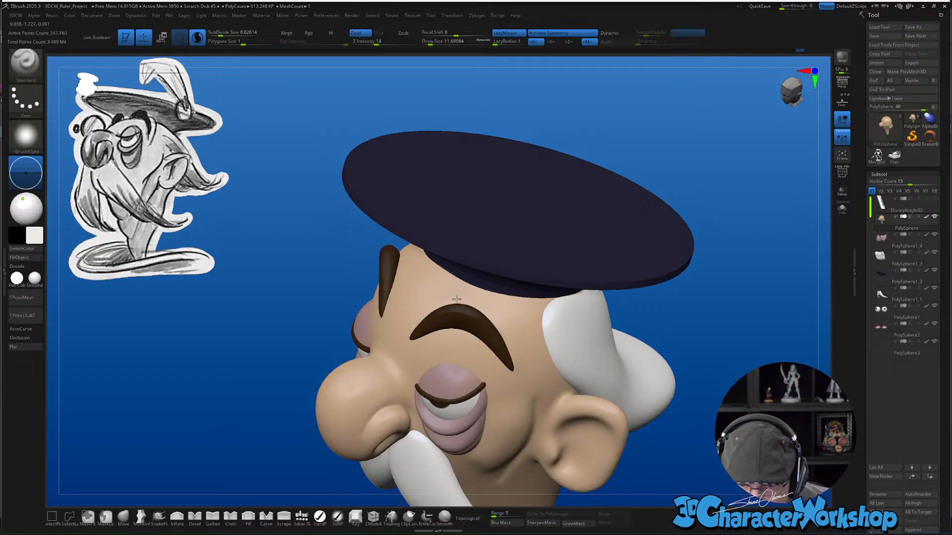
right_drag(533, 351, 510, 323)
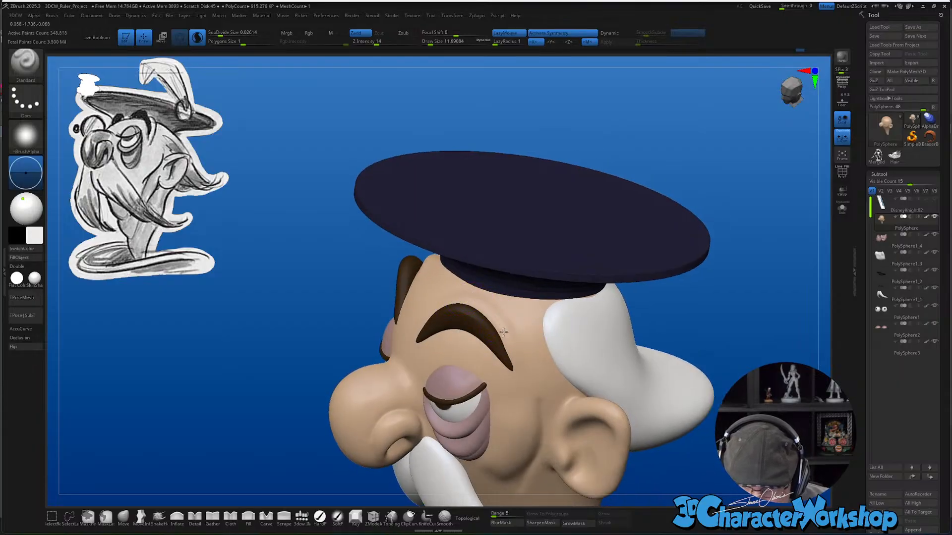
mouse_move(548, 365)
right_down()
mouse_move(599, 367)
mouse_move(444, 294)
right_up()
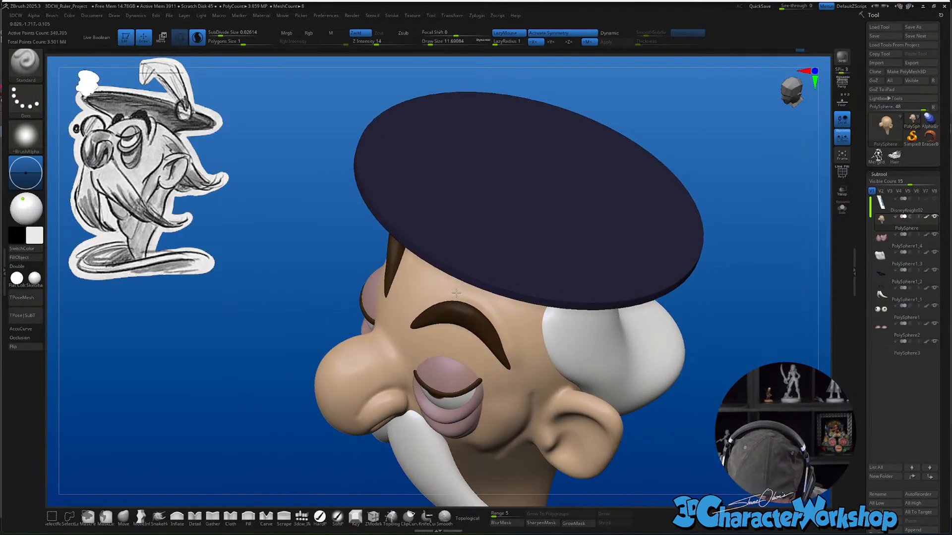
drag(504, 334, 515, 371)
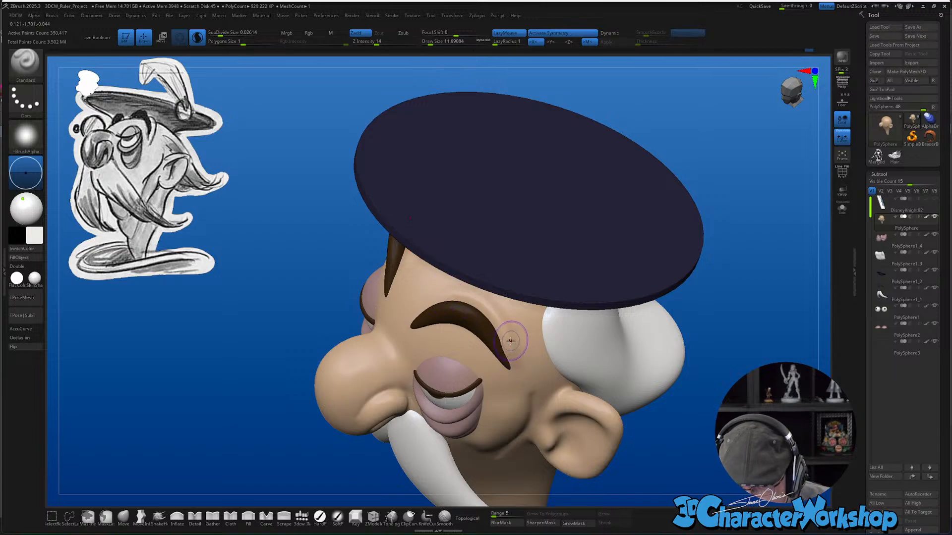
key(shift)
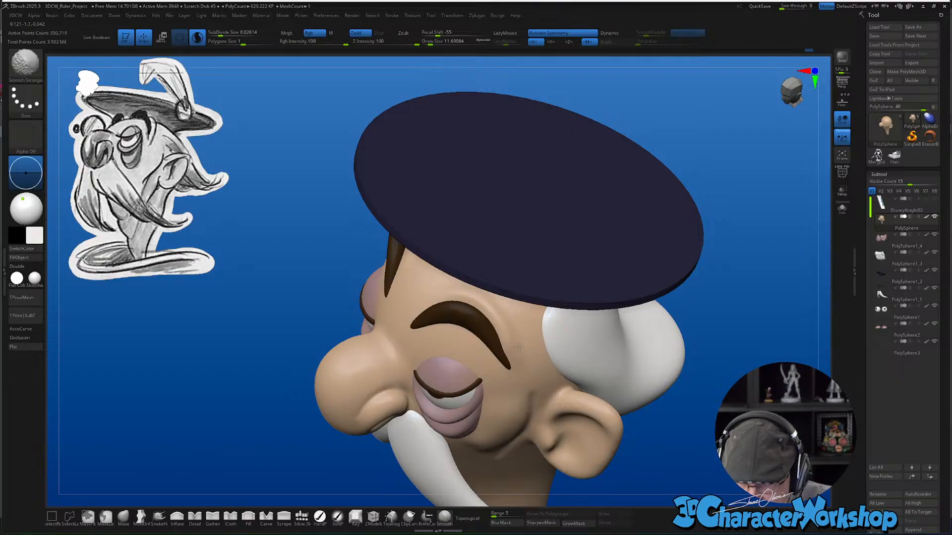
mouse_move(519, 347)
right_down()
mouse_move(520, 300)
mouse_move(569, 346)
mouse_move(530, 346)
right_up()
Sharpen the crease along the brow wrinkle above the eyebrow with the Detail brush
click(193, 518)
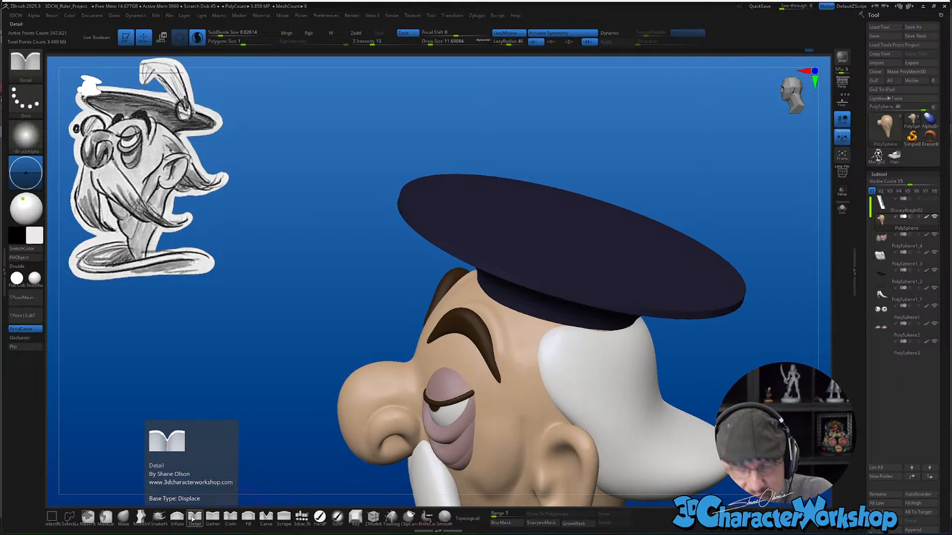
right_drag(528, 328, 511, 329)
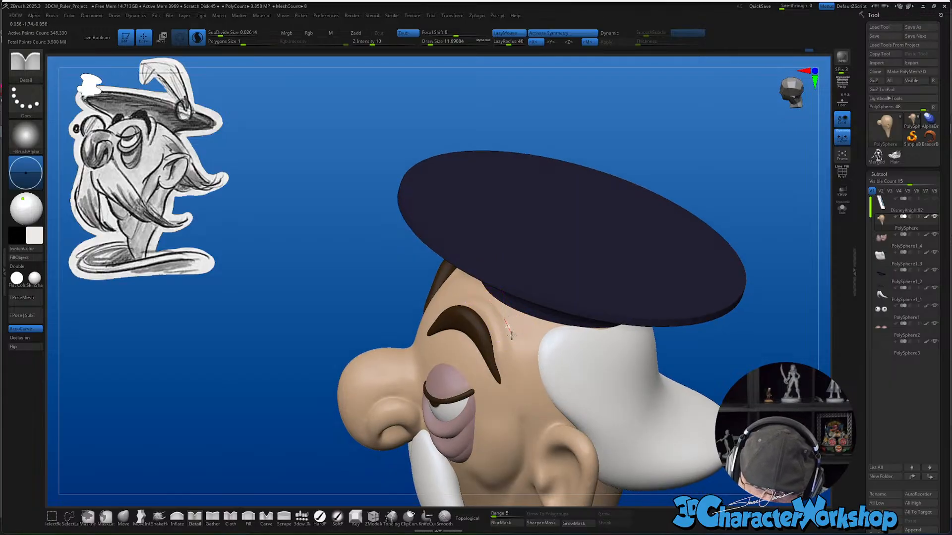
mouse_move(557, 393)
right_down()
mouse_move(578, 377)
mouse_move(536, 357)
mouse_move(548, 340)
mouse_move(616, 382)
mouse_move(612, 319)
mouse_move(598, 351)
mouse_move(570, 352)
mouse_move(598, 352)
mouse_move(610, 379)
right_up()
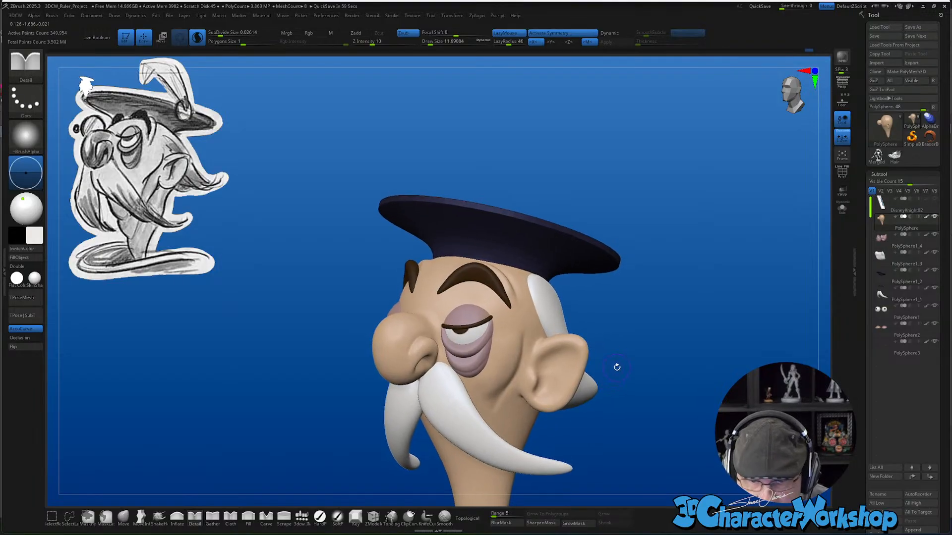
right_drag(598, 374, 595, 378)
Make the other parts see-through and carve the cheek fold onward beneath the moustache to the chin with the Detail brush
click(842, 197)
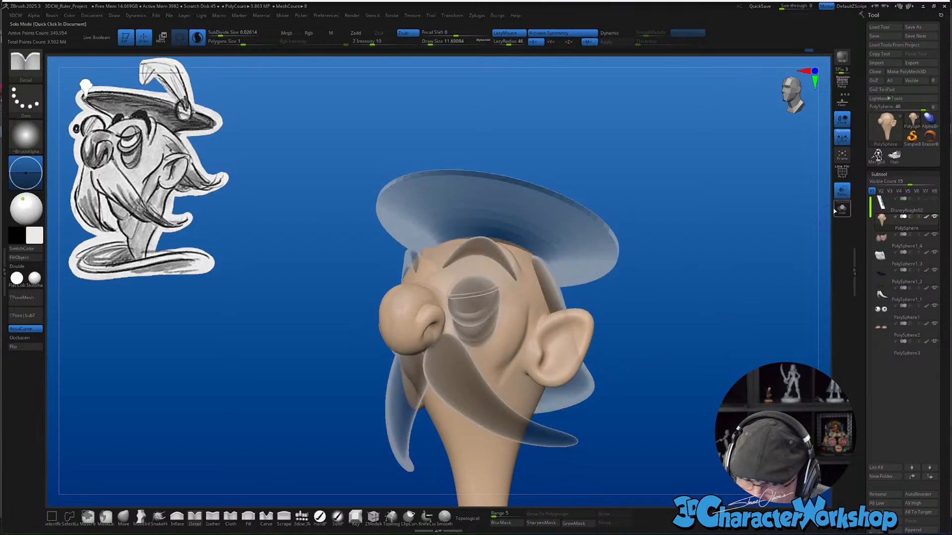
right_drag(476, 391, 465, 404)
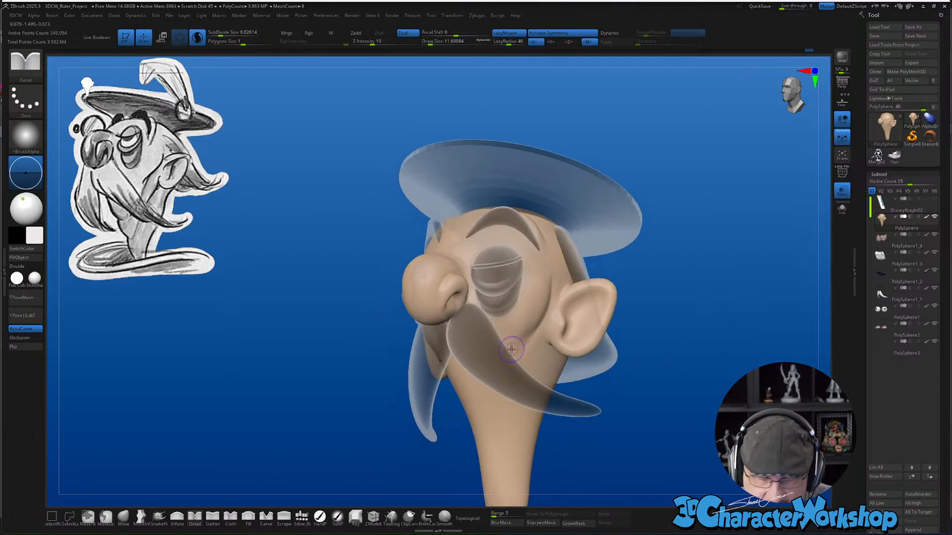
mouse_move(511, 349)
ctrl+right_down()
mouse_move(511, 369)
mouse_move(527, 365)
mouse_move(540, 329)
ctrl+right_up()
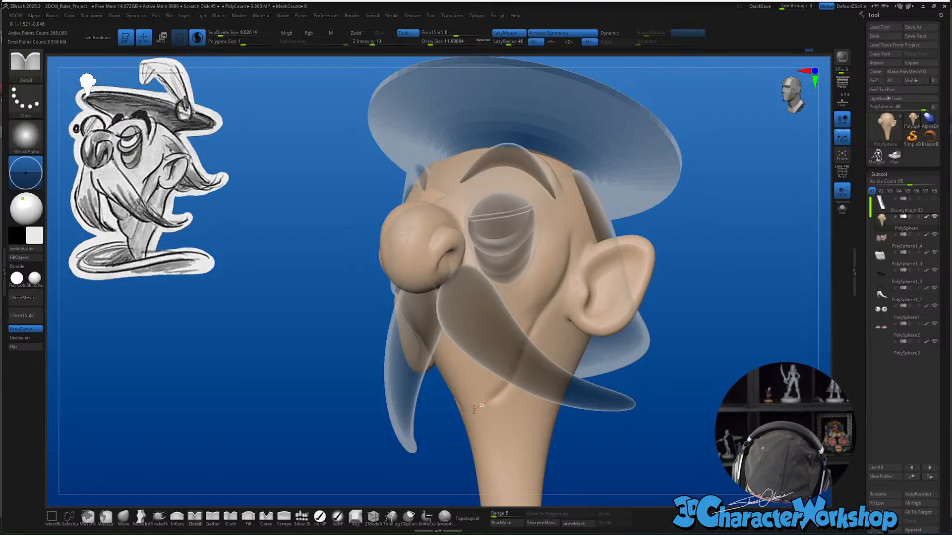
right_drag(542, 443, 531, 406)
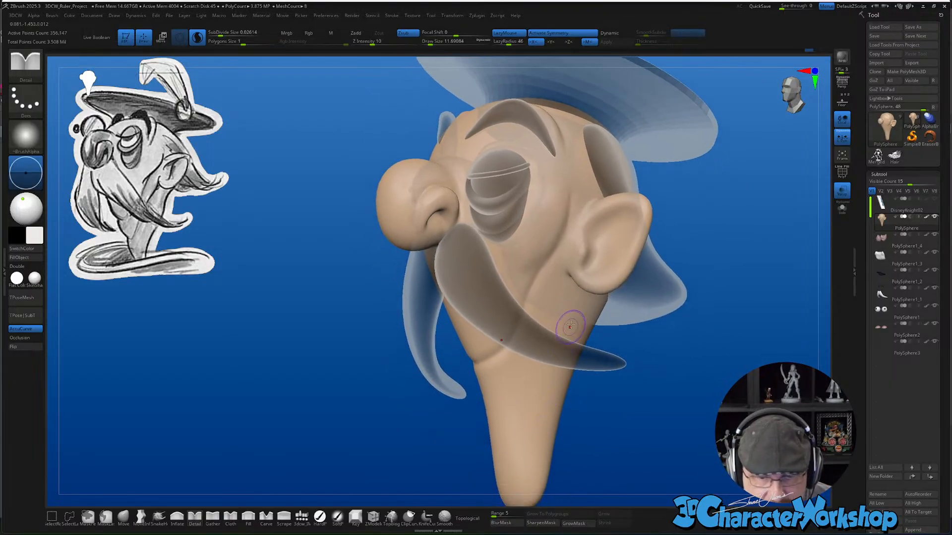
Carve a second, lower fold from below the ear down the jaw and around beneath the chin
right_drag(565, 299, 567, 308)
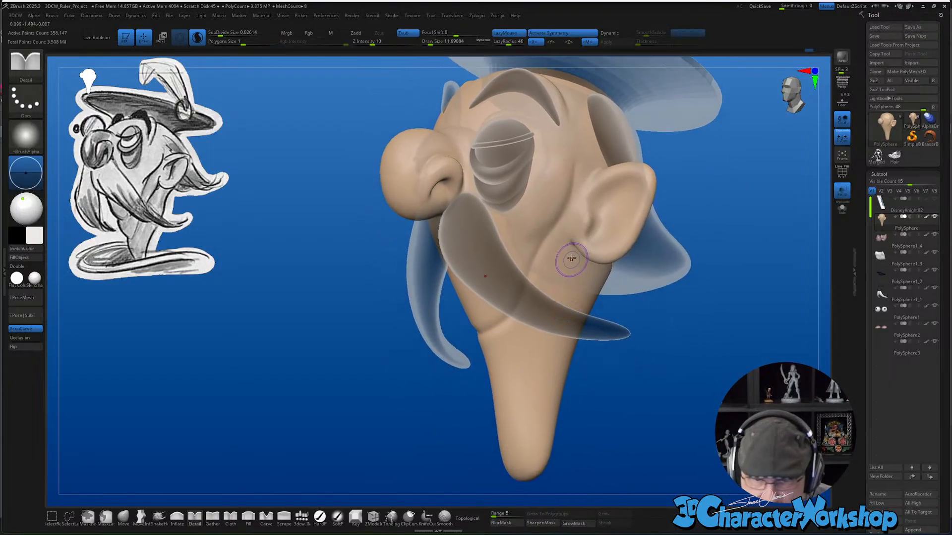
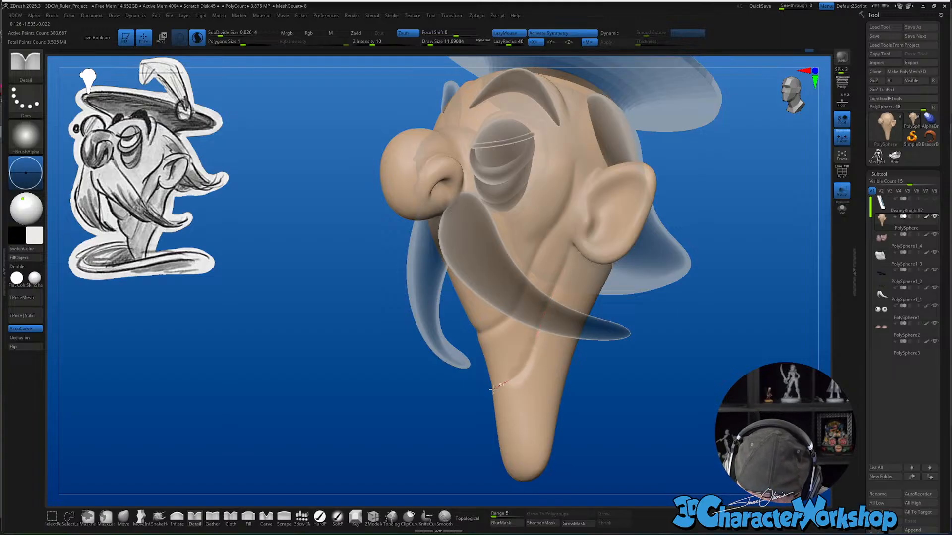
mouse_move(605, 411)
mouse_down()
mouse_move(638, 408)
mouse_move(595, 404)
mouse_up()
ctrl+right_drag(527, 347, 525, 323)
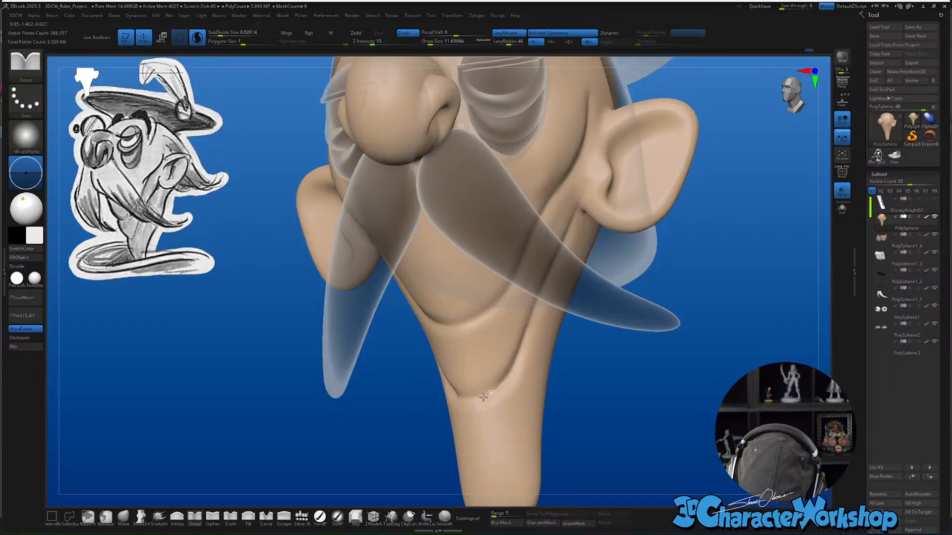
mouse_move(598, 422)
mouse_down()
mouse_move(572, 440)
mouse_move(599, 431)
mouse_up()
ctrl+right_drag(599, 432, 594, 411)
Deepen the upper chin fold across the front of the face, then turn off the see-through display of the other parts
drag(594, 411, 550, 359)
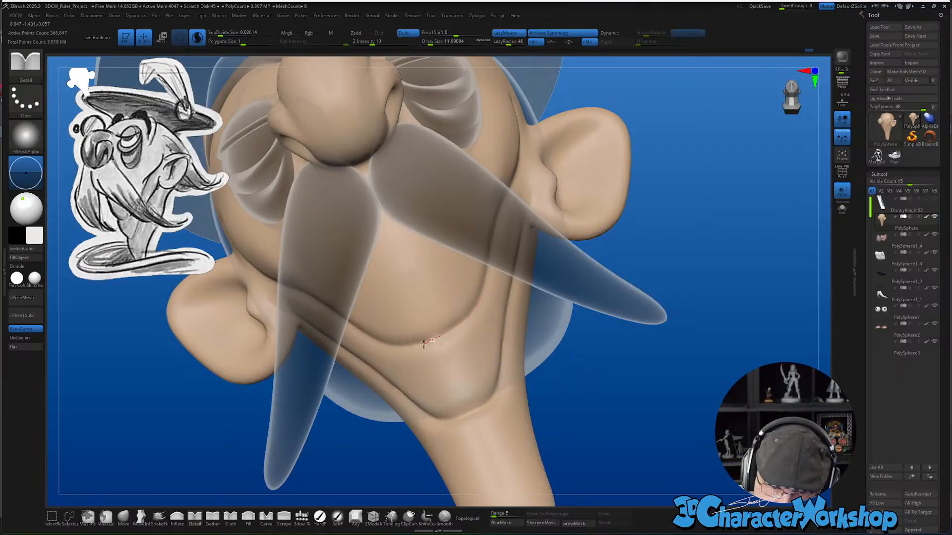
drag(424, 344, 407, 349)
drag(617, 417, 604, 431)
mouse_move(603, 445)
mouse_down()
mouse_move(602, 400)
mouse_move(605, 431)
mouse_move(589, 458)
mouse_move(615, 454)
mouse_up()
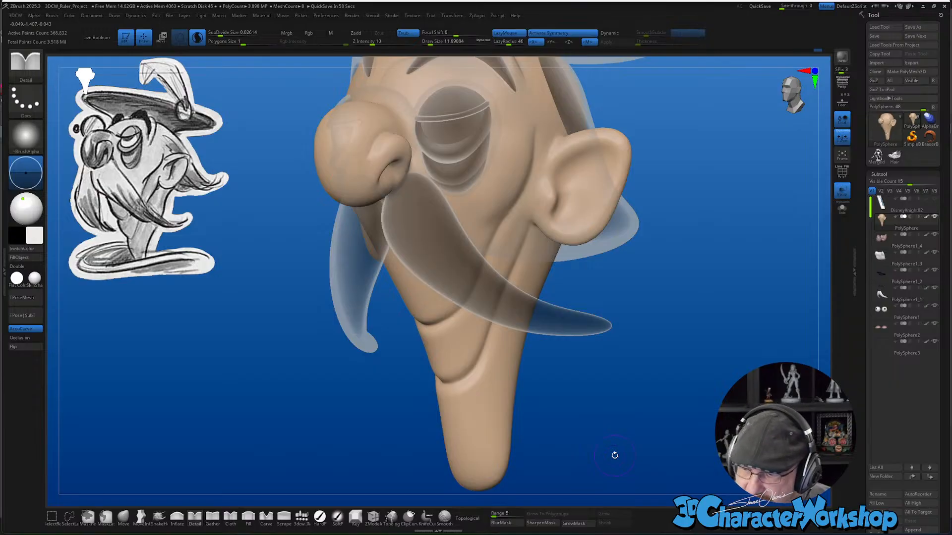
drag(646, 393, 668, 386)
click(841, 191)
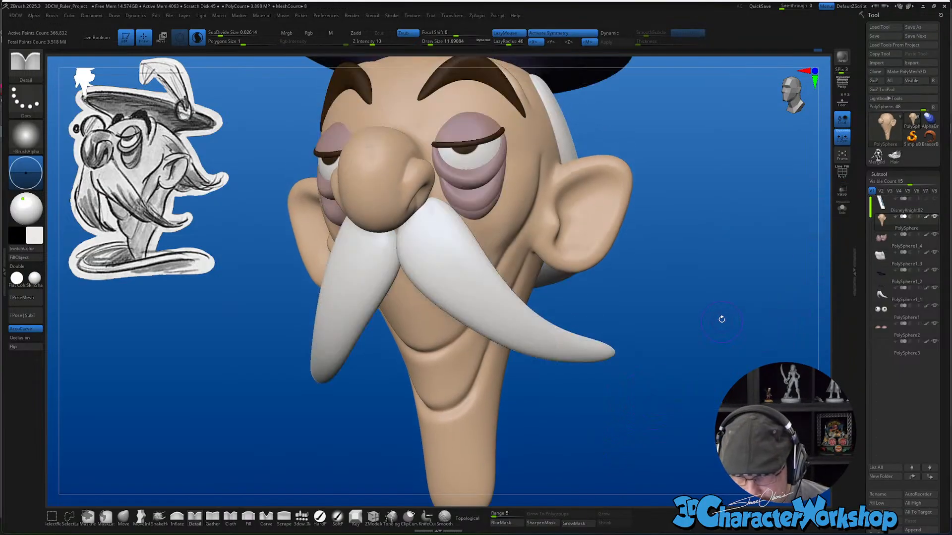
Reduce the draw size to about 7.5 and refine the lower chin fold, smoothing its transition into the neck
mouse_move(717, 311)
mouse_down()
mouse_move(704, 326)
mouse_move(688, 317)
mouse_move(709, 322)
mouse_up()
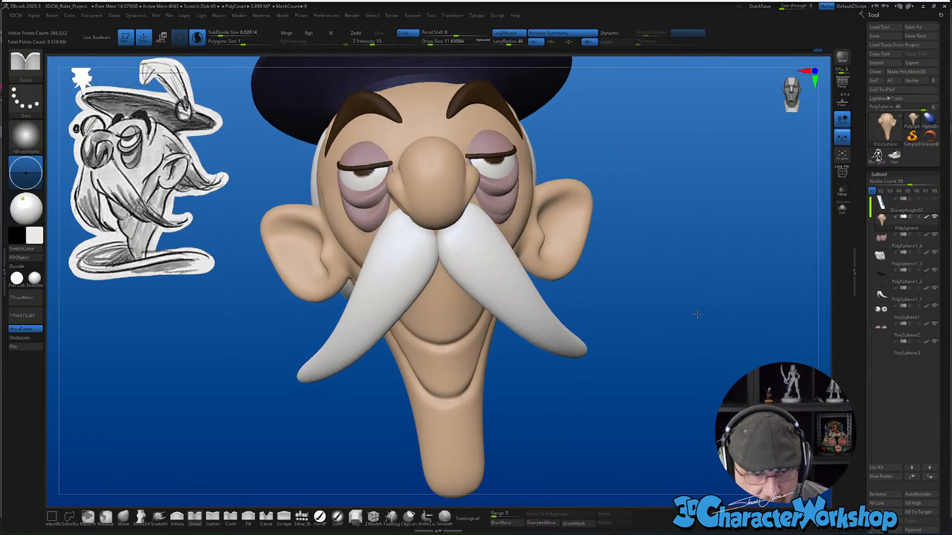
key(shift)
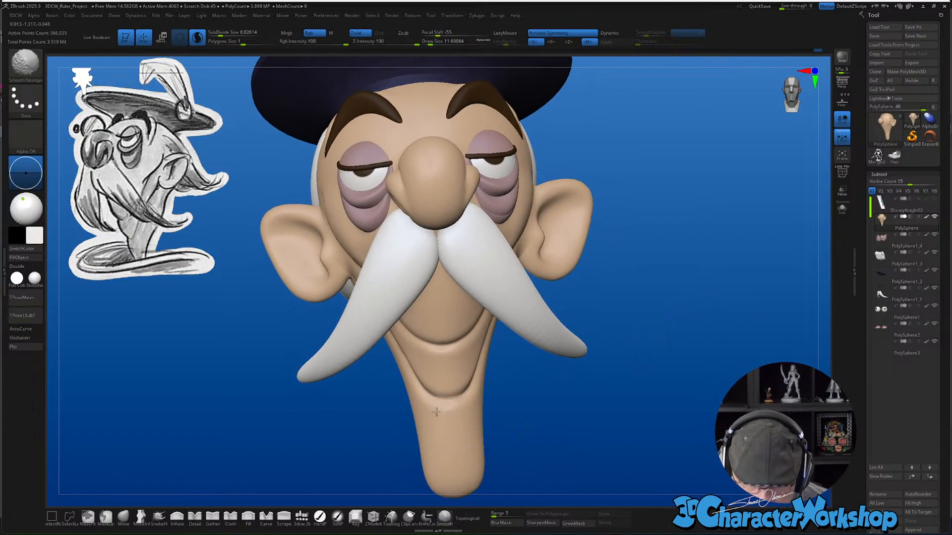
drag(555, 417, 446, 405)
key(shift)
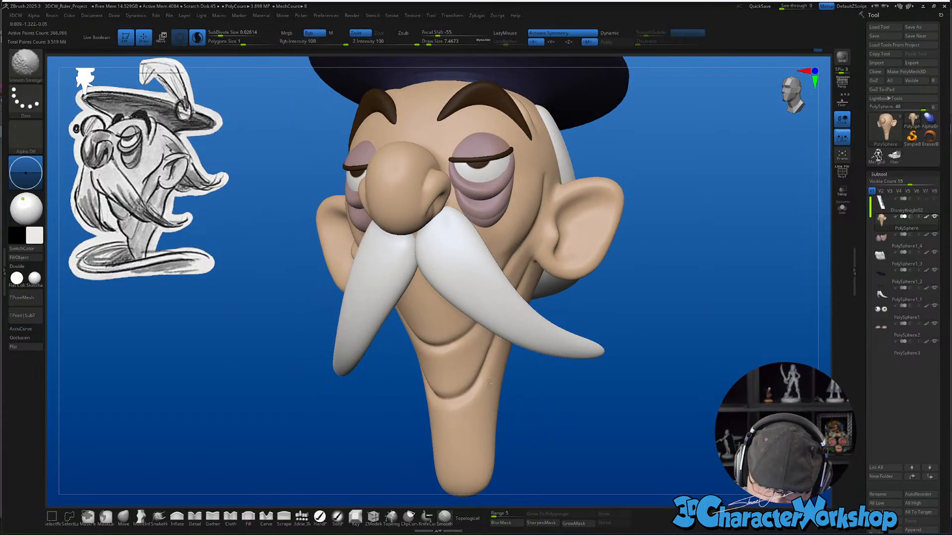
mouse_move(479, 409)
right_down()
mouse_move(473, 414)
mouse_move(500, 397)
right_up()
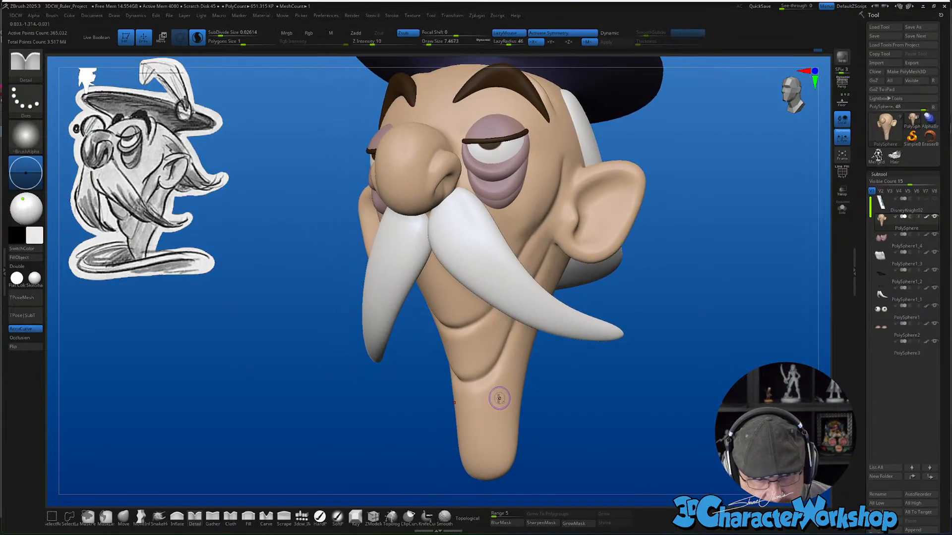
Switch to the Standard brush, enlarge the draw size to about 15.5 and build up volume on the chin folds
key(b)
key(s)
key(t)
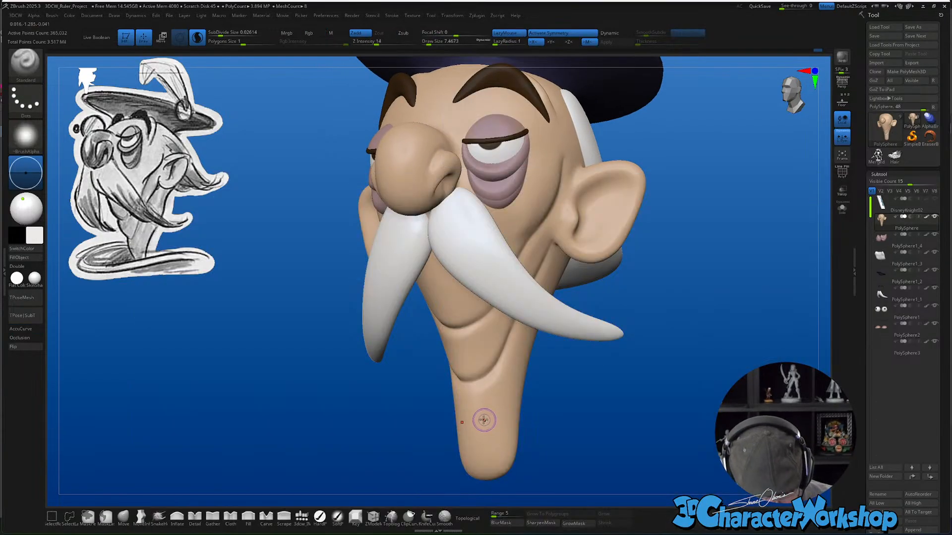
key(s)
drag(425, 415, 423, 415)
right_drag(488, 340, 475, 336)
mouse_move(475, 336)
mouse_down()
mouse_move(469, 346)
mouse_move(479, 357)
mouse_move(469, 369)
mouse_up()
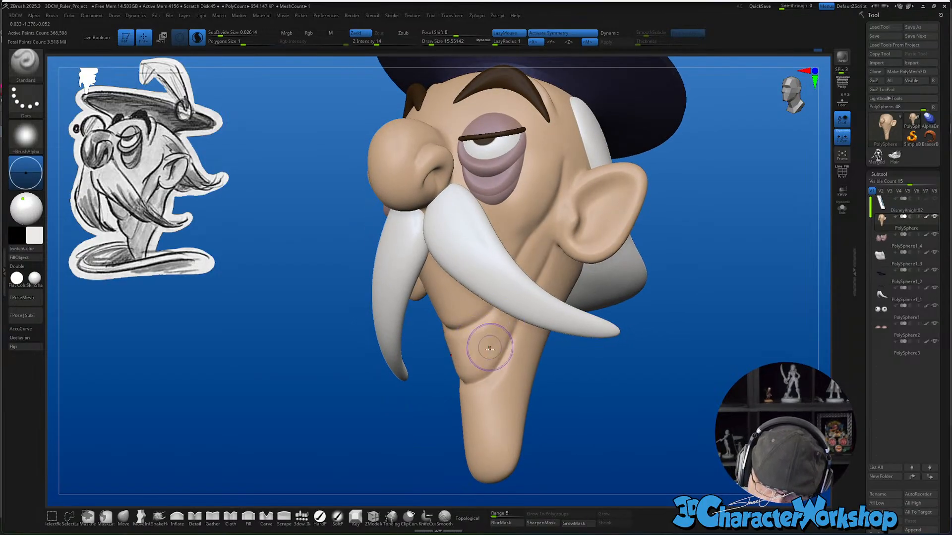
Smooth the added volume on the chin folds and enlarge the draw size to about 27
mouse_move(491, 337)
shift+mouse_down()
mouse_move(477, 358)
mouse_move(489, 334)
shift+mouse_up()
mouse_move(489, 334)
right_down()
mouse_move(521, 346)
mouse_move(481, 330)
right_up()
key(s)
mouse_move(454, 325)
mouse_down()
mouse_move(462, 296)
mouse_move(465, 317)
mouse_up()
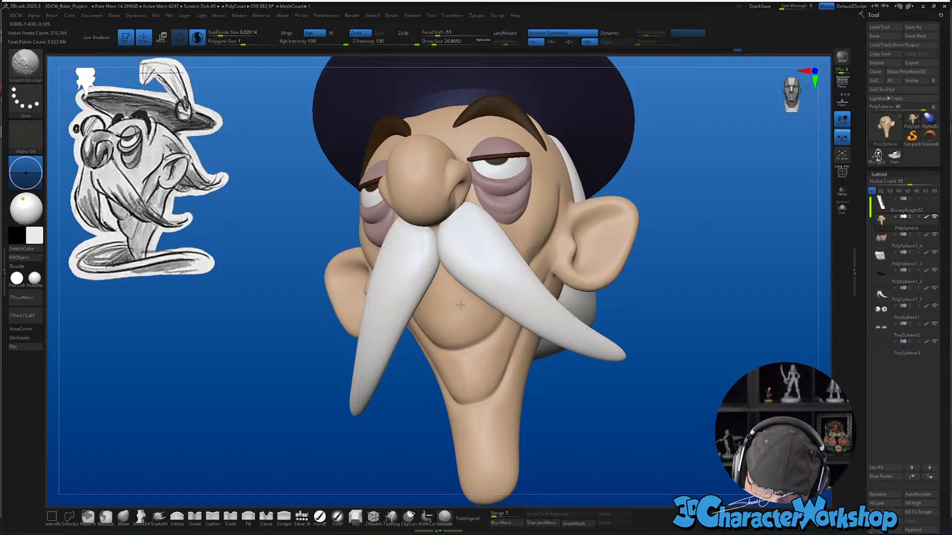
mouse_move(460, 305)
right_down()
mouse_move(567, 355)
mouse_move(573, 408)
mouse_move(594, 409)
mouse_move(583, 428)
mouse_move(578, 415)
mouse_move(647, 409)
mouse_move(591, 420)
right_up()
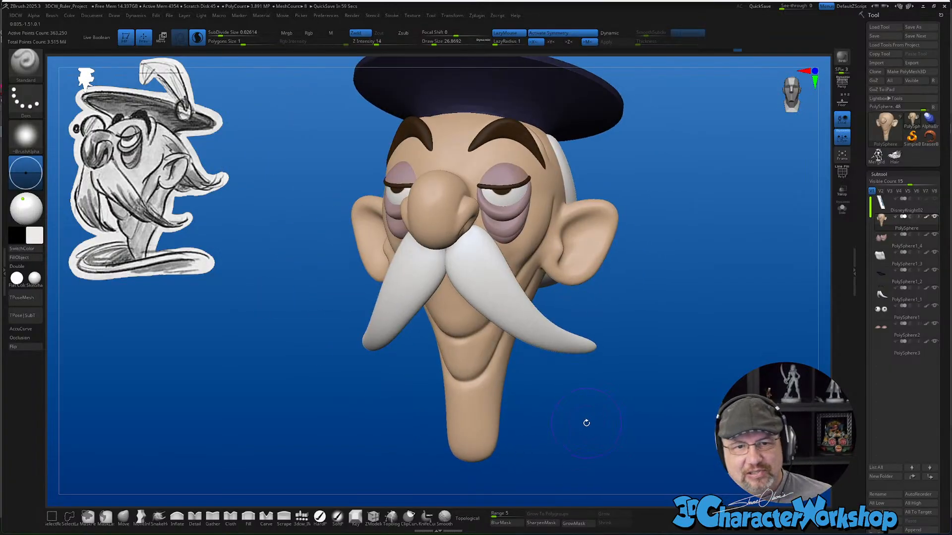
mouse_move(533, 380)
right_down()
mouse_move(539, 407)
mouse_move(569, 432)
mouse_move(525, 417)
right_up()
Make the other parts see-through and start tightening the jaw folds beneath the moustache with the Gather brush, reducing the draw size to about 15.5
click(213, 517)
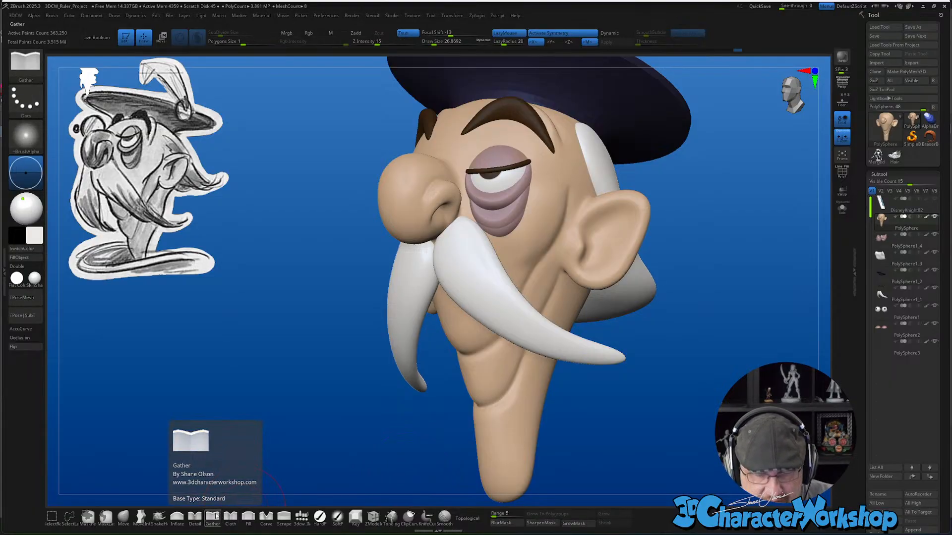
key(s)
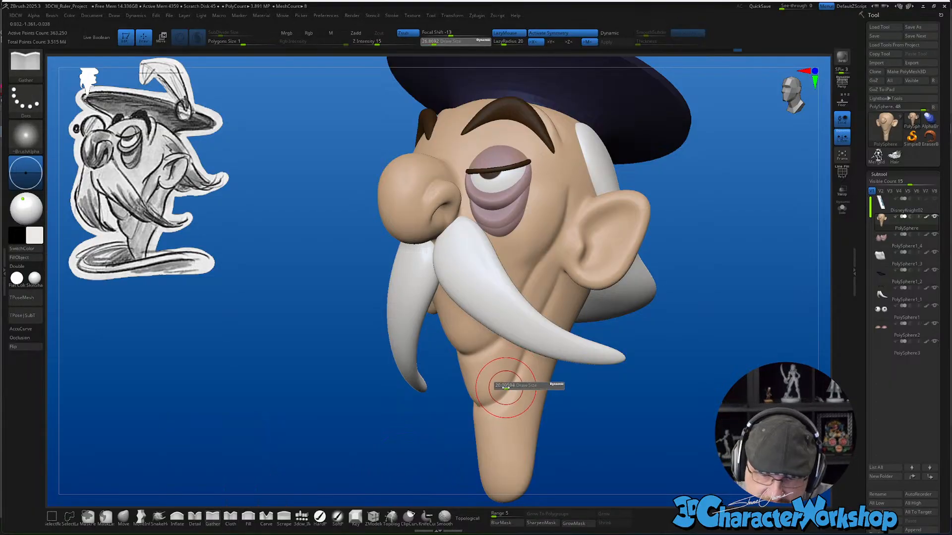
drag(506, 387, 502, 387)
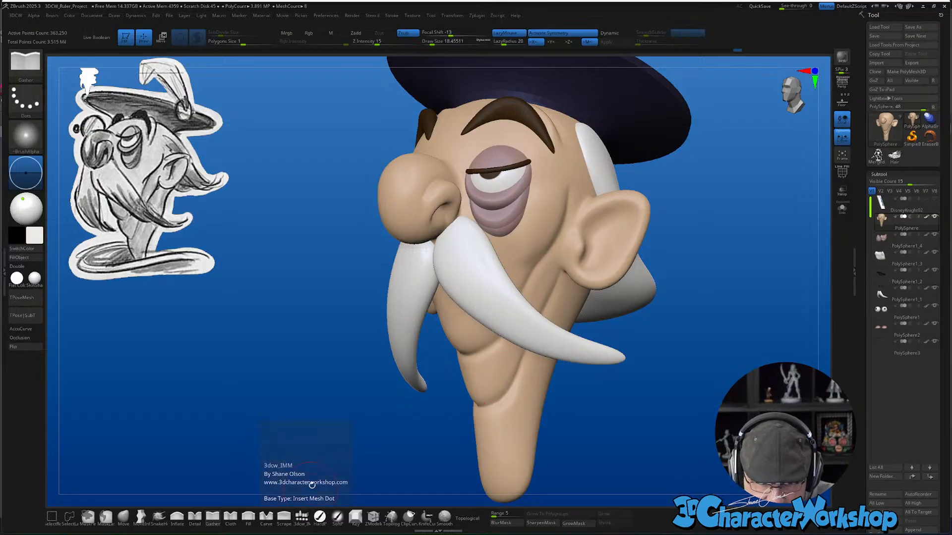
ctrl+right_drag(483, 363, 520, 340)
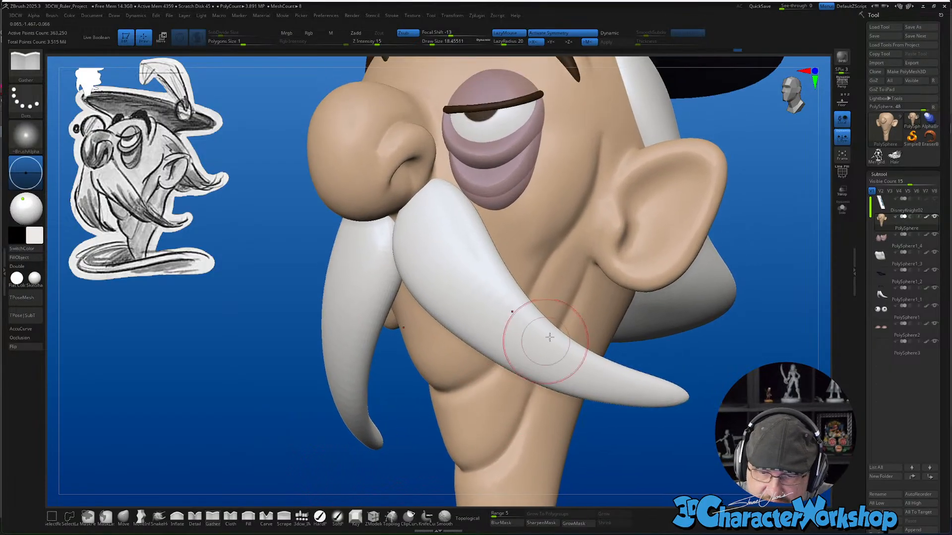
click(842, 192)
right_drag(520, 347, 449, 384)
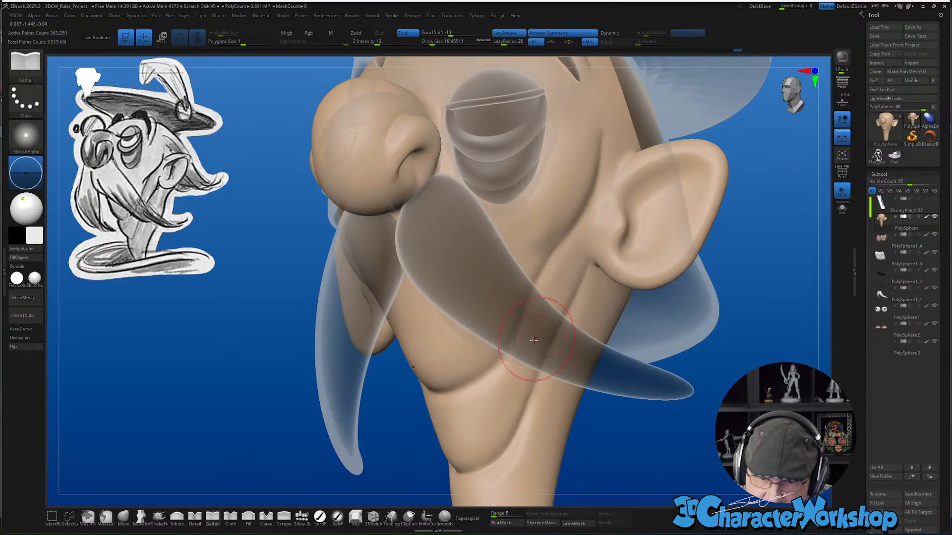
key([)
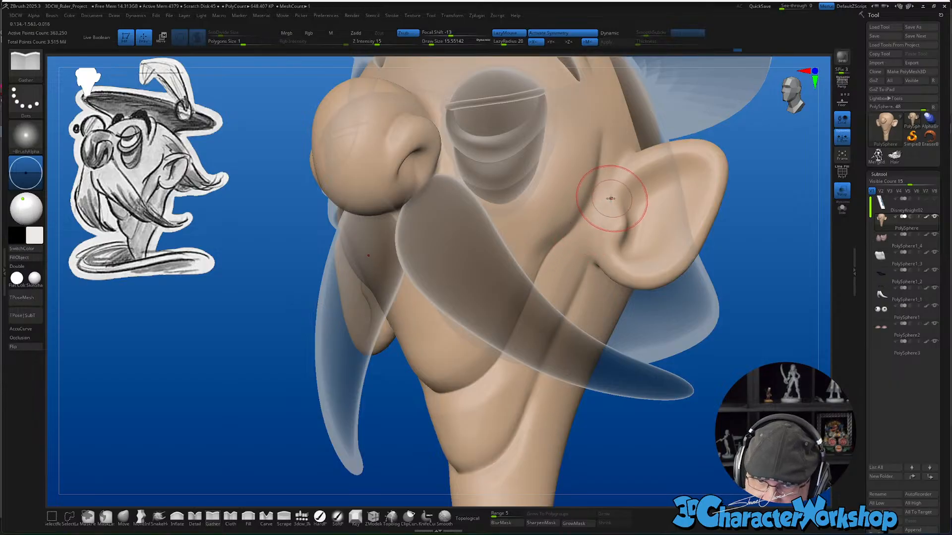
Sharpen the cheek and jaw creases with the Gather brush, from beside the ear down to the lower chin fold
right_drag(609, 196, 600, 176)
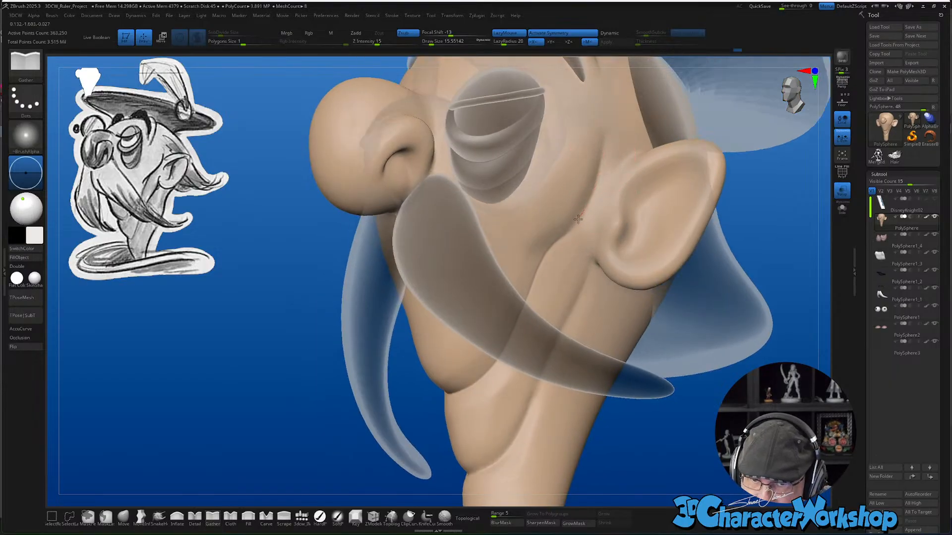
mouse_move(604, 311)
right_down()
mouse_move(596, 317)
mouse_move(609, 309)
mouse_move(605, 245)
right_up()
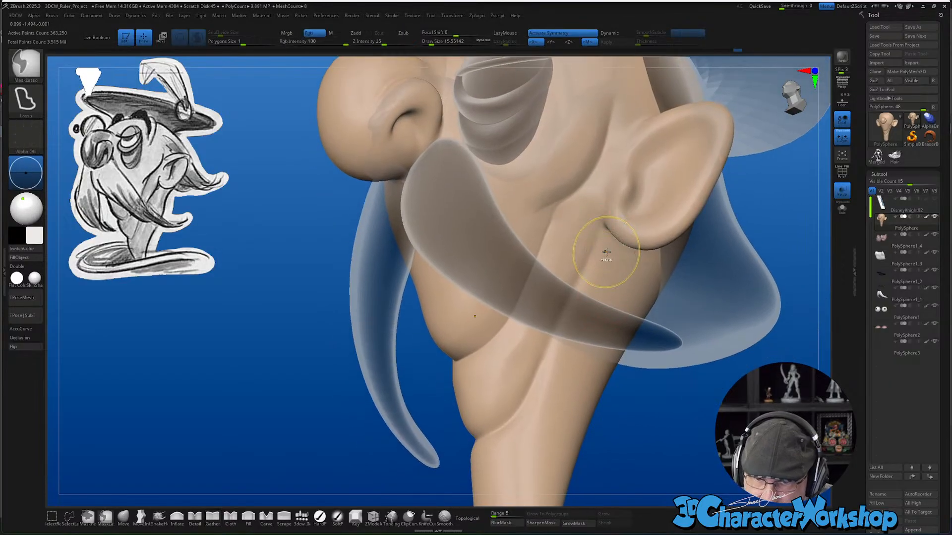
right_drag(570, 206, 611, 155)
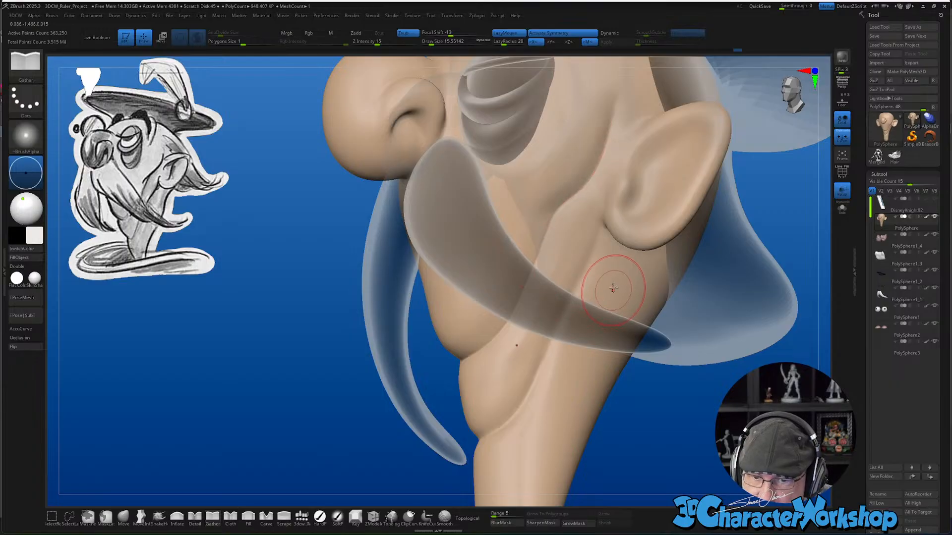
right_drag(610, 283, 615, 210)
drag(614, 210, 610, 218)
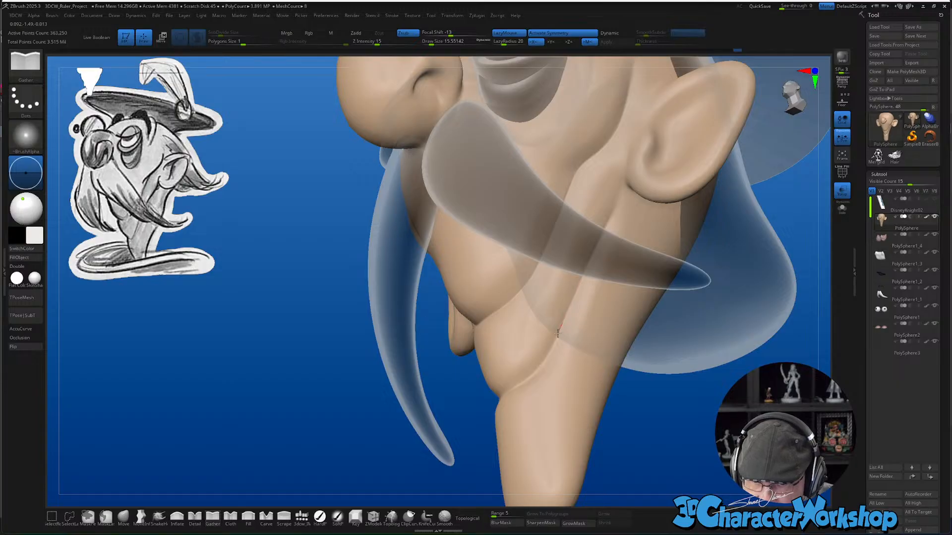
drag(501, 393, 498, 397)
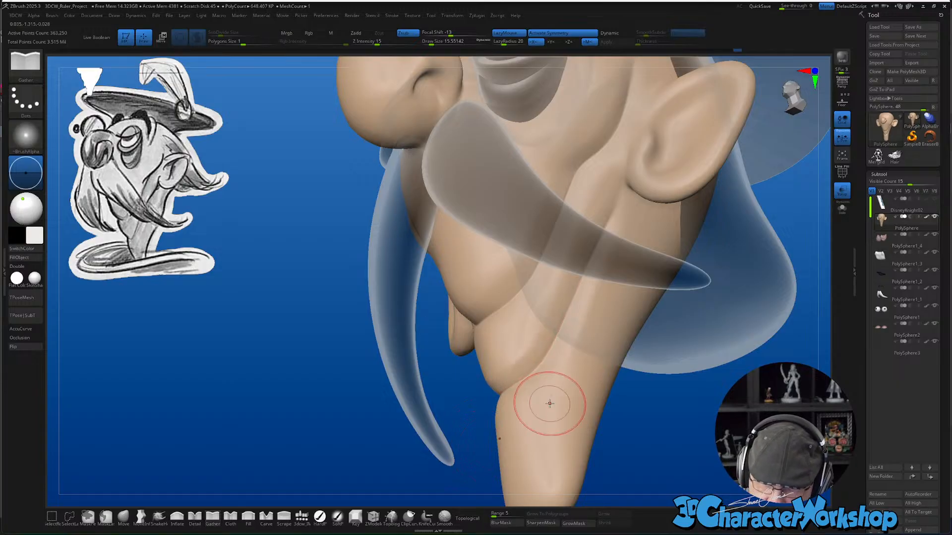
mouse_move(548, 404)
right_down()
mouse_move(603, 374)
mouse_move(563, 399)
right_up()
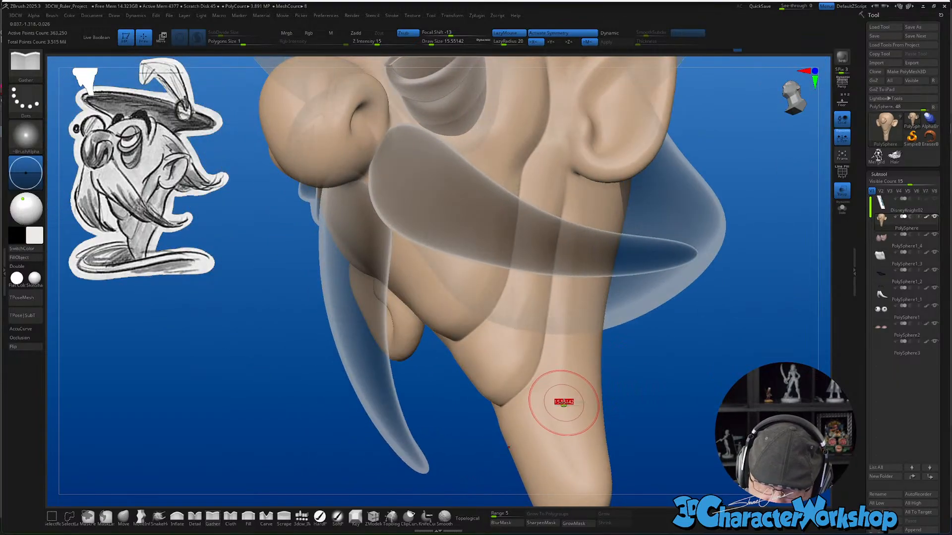
Reduce the draw size to about 10.5 and smooth the chin and jaw folds and the neck around them
key(shift)
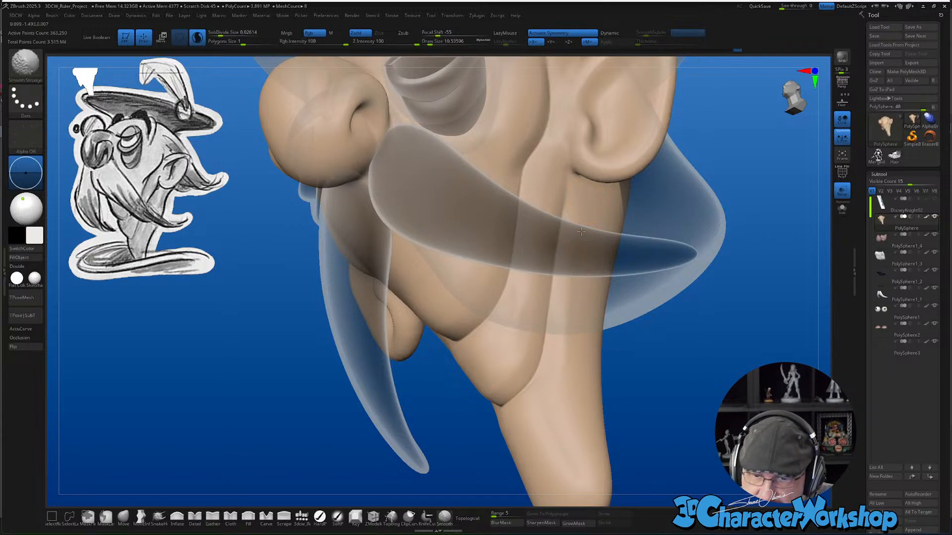
shift+drag(544, 402, 513, 364)
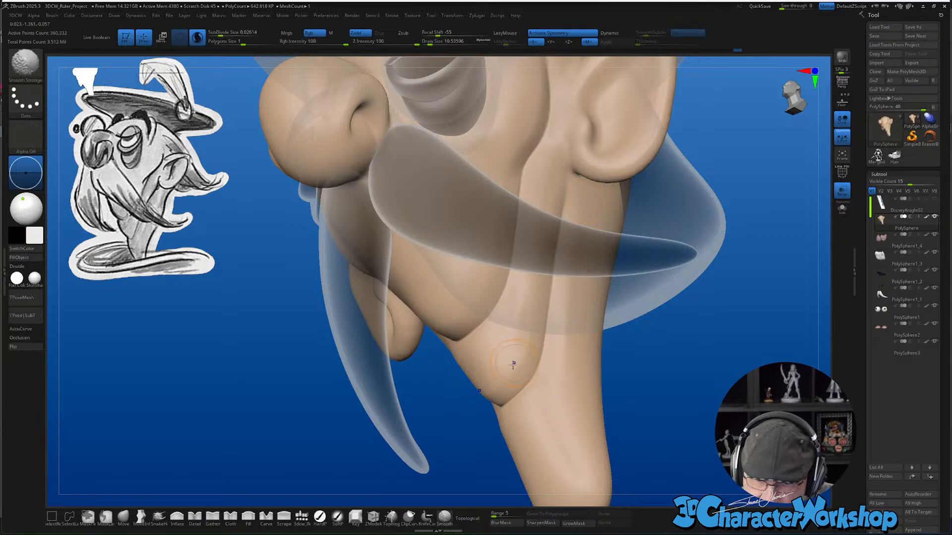
right_drag(542, 284, 551, 170)
right_drag(512, 361, 523, 319)
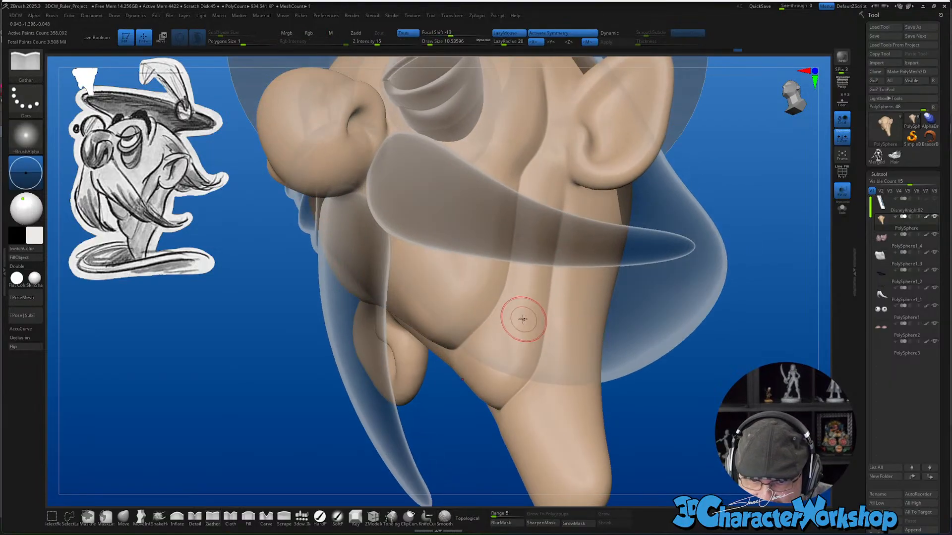
shift+drag(455, 300, 461, 322)
mouse_move(585, 357)
right_down()
mouse_move(574, 371)
mouse_move(598, 253)
right_up()
shift+drag(562, 434, 591, 357)
Reshape the back of the neck in side view with the MoveInfiniteDepth brush, using draw sizes of about 41 and 51
mouse_move(591, 357)
right_down()
mouse_move(568, 443)
mouse_move(571, 433)
right_up()
mouse_move(652, 312)
alt+right_down()
mouse_move(643, 352)
mouse_move(656, 365)
alt+right_up()
click(141, 517)
key(s)
key(s)
drag(640, 308, 636, 311)
key(s)
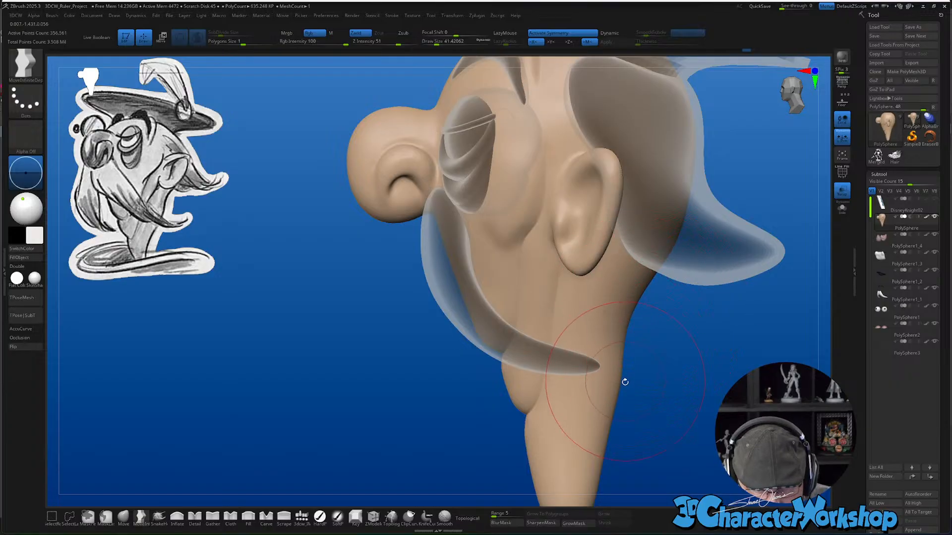
mouse_move(616, 418)
alt+mouse_down()
mouse_move(611, 370)
mouse_move(579, 417)
alt+mouse_up()
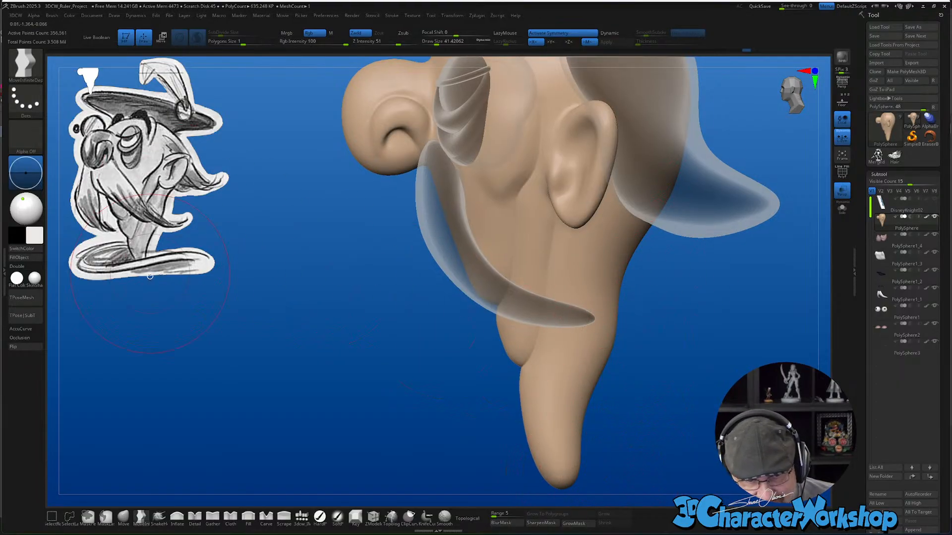
drag(626, 322, 639, 306)
shift+drag(652, 263, 649, 269)
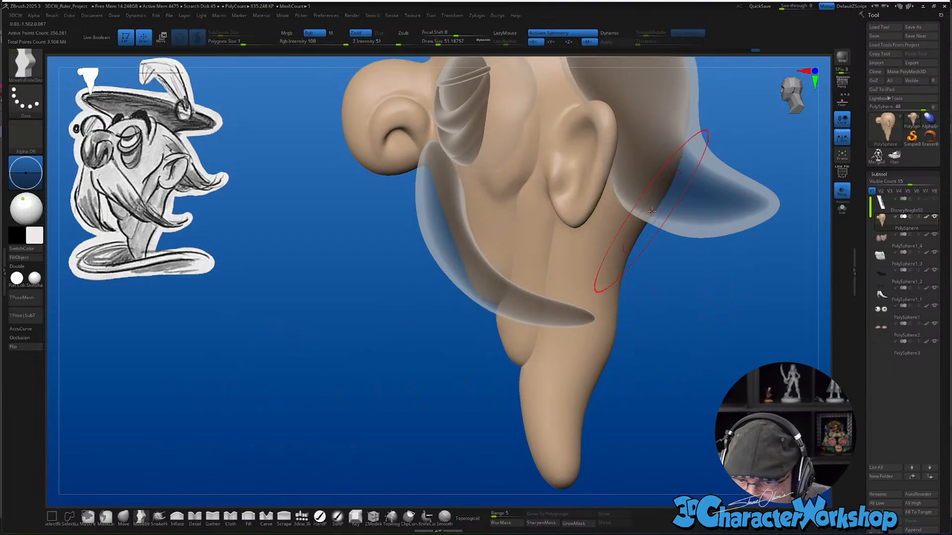
mouse_move(659, 251)
mouse_down()
mouse_move(675, 323)
mouse_move(607, 408)
mouse_move(615, 446)
mouse_move(542, 378)
mouse_move(555, 374)
mouse_move(539, 407)
mouse_move(542, 376)
mouse_move(536, 382)
mouse_up()
Reduce the draw size to about 33 and refine the sides of the neck from the front
key(s)
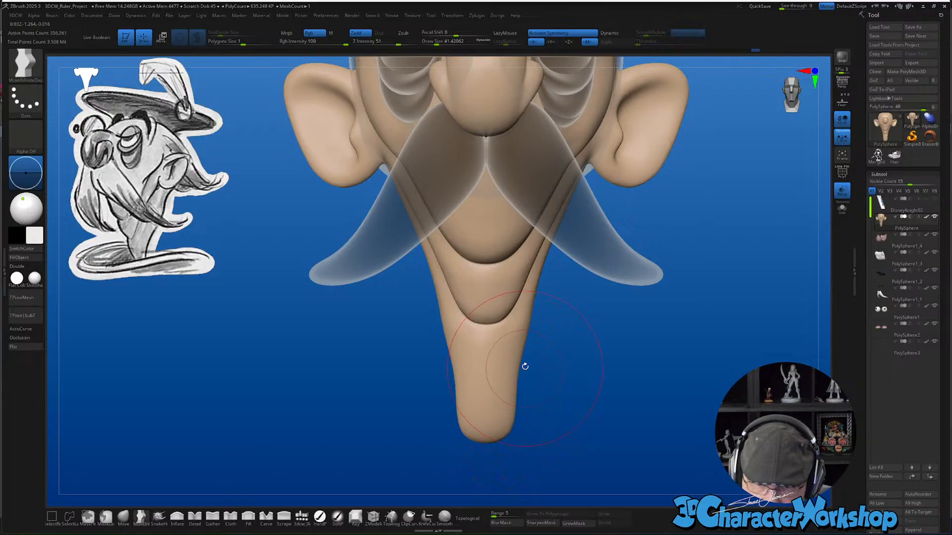
key(s)
drag(519, 365, 517, 365)
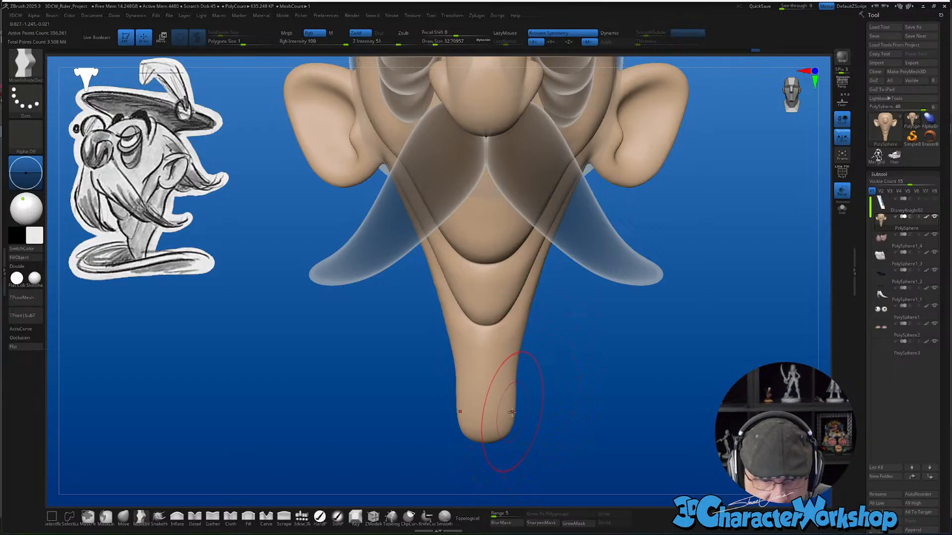
mouse_move(511, 390)
mouse_down()
mouse_move(552, 415)
mouse_move(540, 436)
mouse_up()
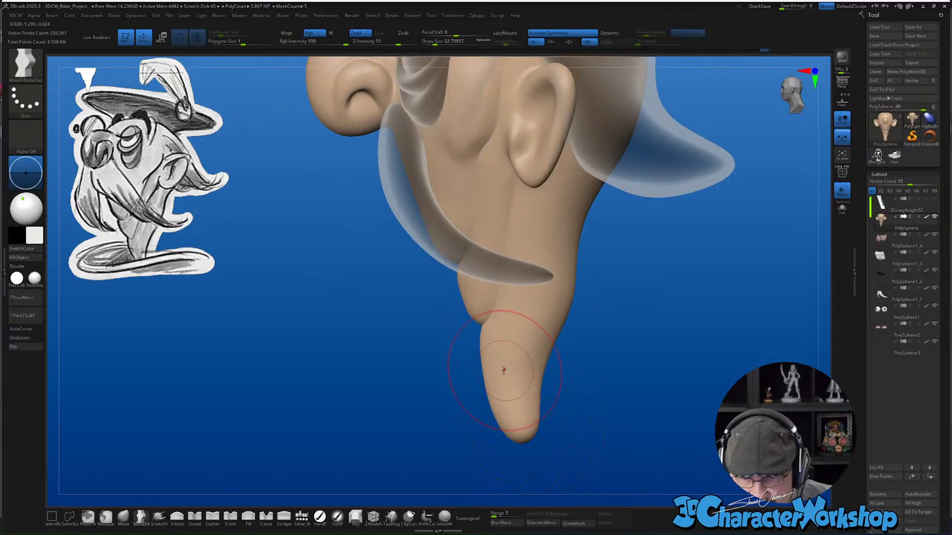
Adjust the neck profile below the chin at a draw size of about 29, then set the size to about 31 and check the front
key(s)
drag(489, 361, 488, 395)
drag(570, 376, 566, 435)
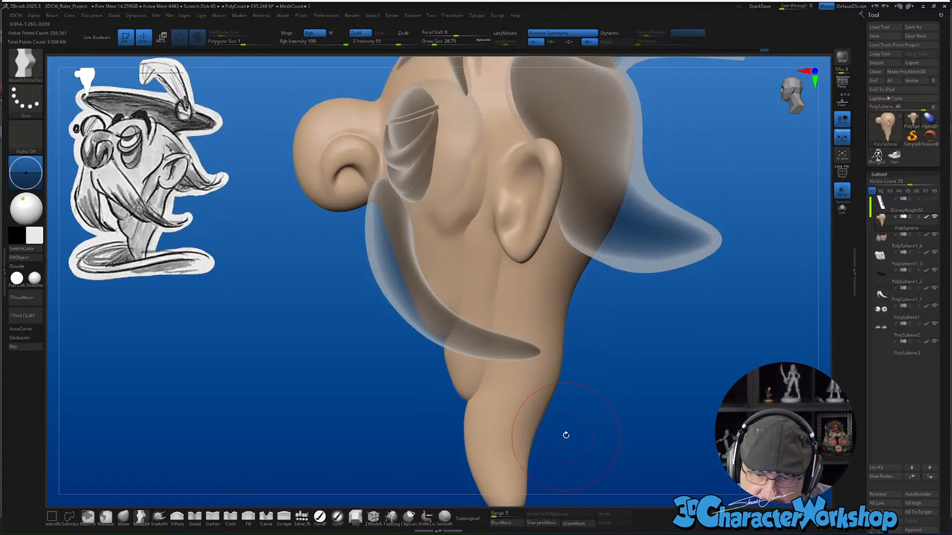
alt+right_drag(409, 263, 416, 282)
key(s)
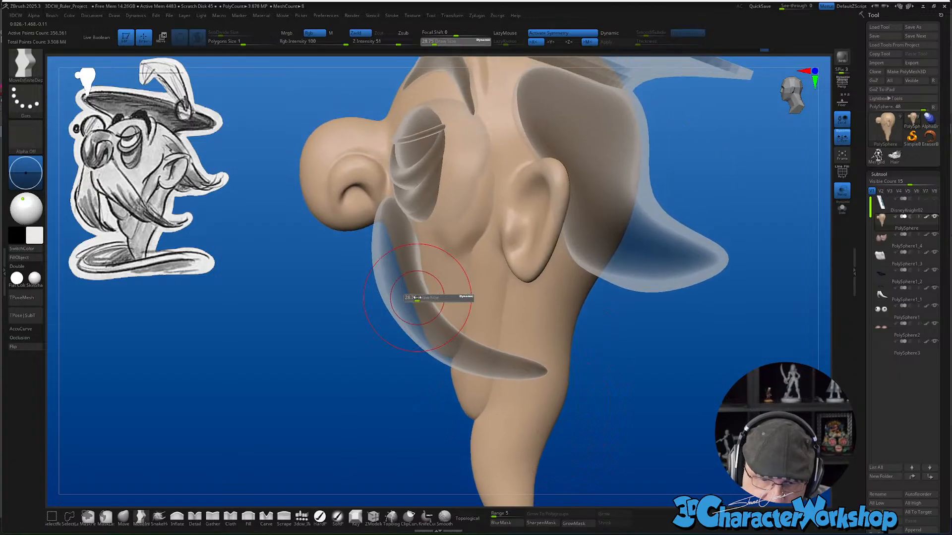
mouse_move(417, 297)
mouse_down()
mouse_move(413, 304)
mouse_move(413, 282)
mouse_up()
mouse_move(616, 384)
shift+mouse_down()
mouse_move(640, 393)
mouse_move(629, 383)
mouse_move(581, 414)
shift+mouse_up()
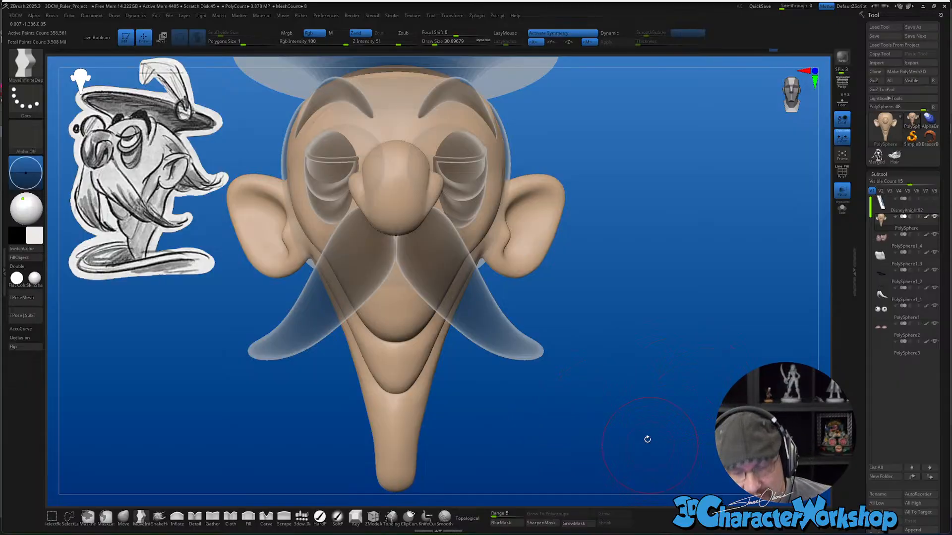
alt+drag(489, 416, 486, 414)
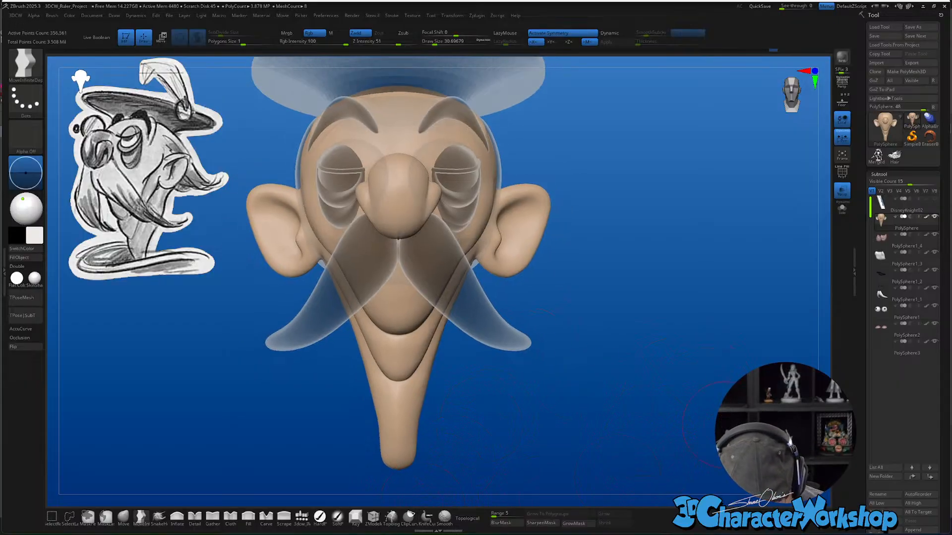
Turn off the see-through display, select the eyebrows and reposition their outer ends with the Move brush
click(842, 191)
drag(718, 278, 716, 369)
alt+click(508, 326)
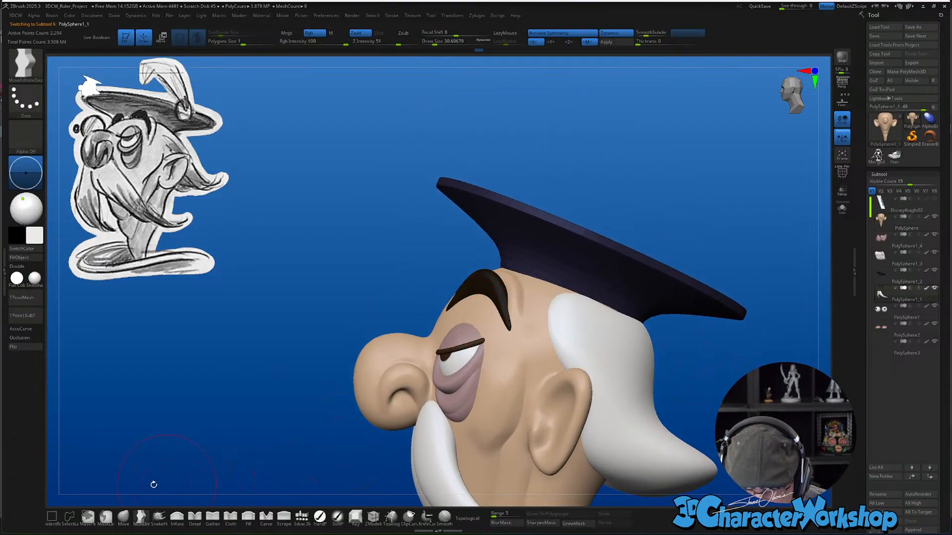
click(123, 517)
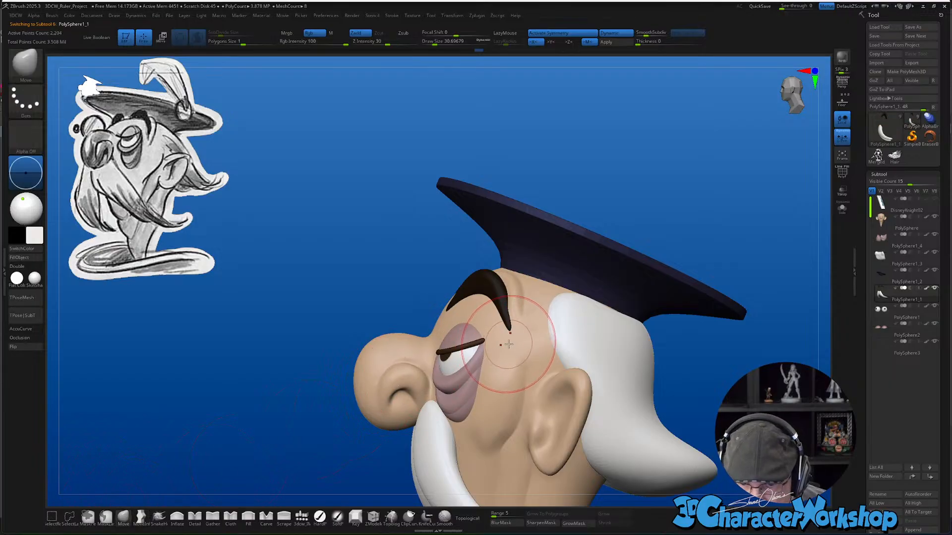
ctrl+drag(411, 284, 401, 274)
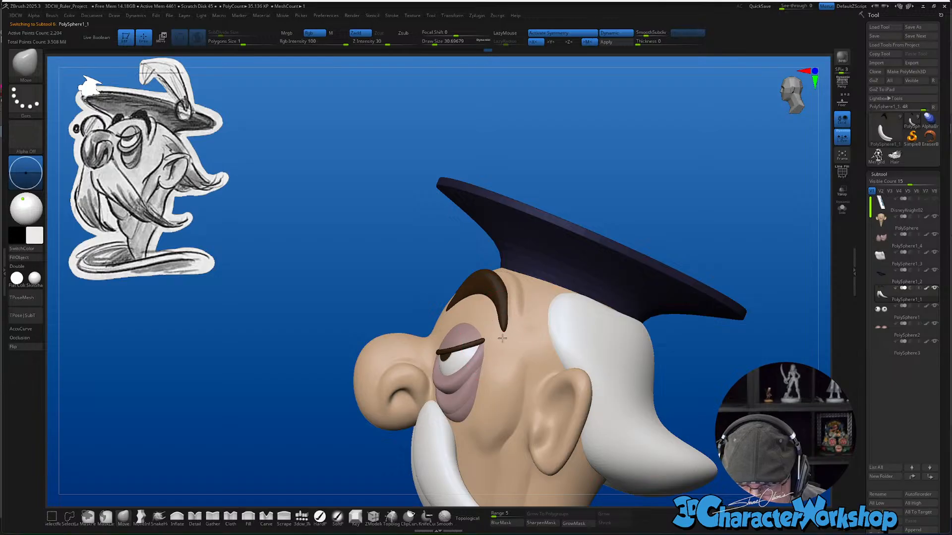
Reduce the draw size to about 27 and fit the outer eyebrow tips more closely to the brow
drag(671, 387, 733, 385)
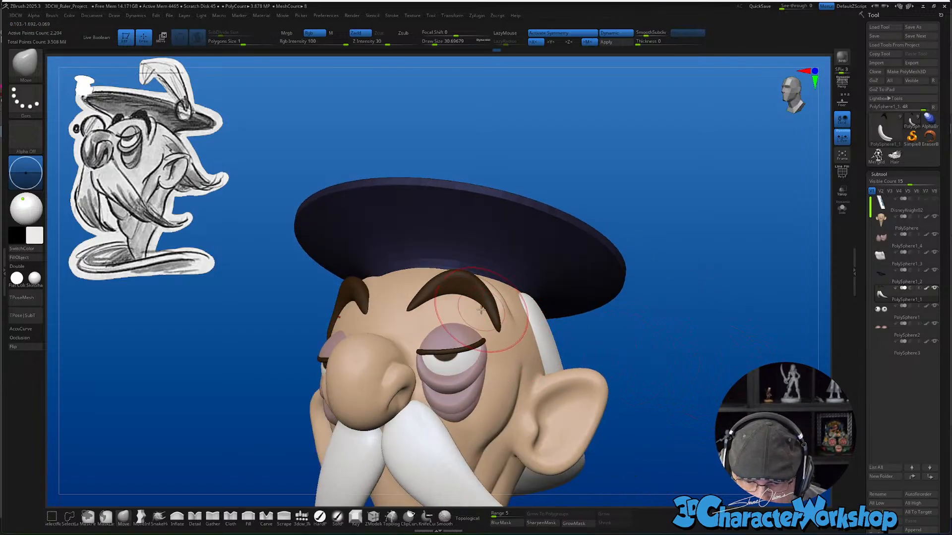
key(s)
drag(480, 311, 479, 310)
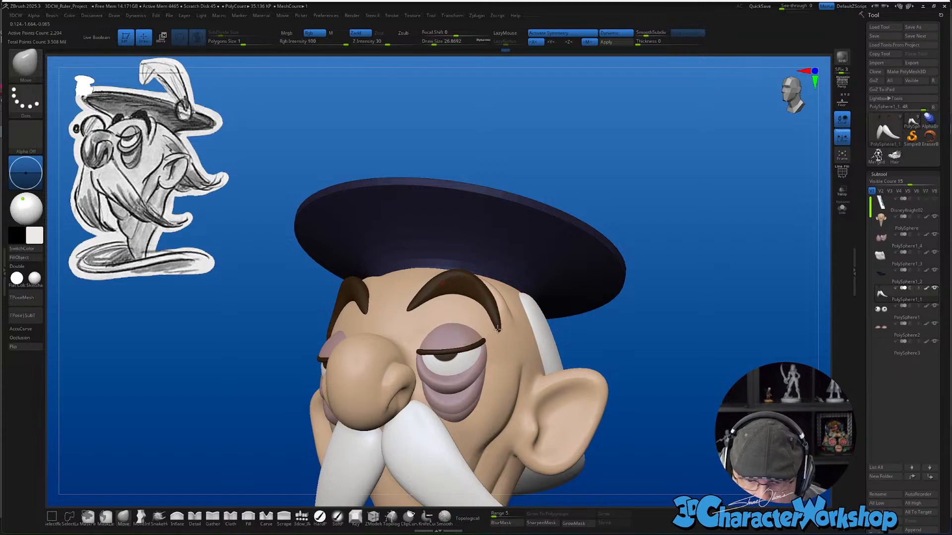
drag(753, 375, 709, 372)
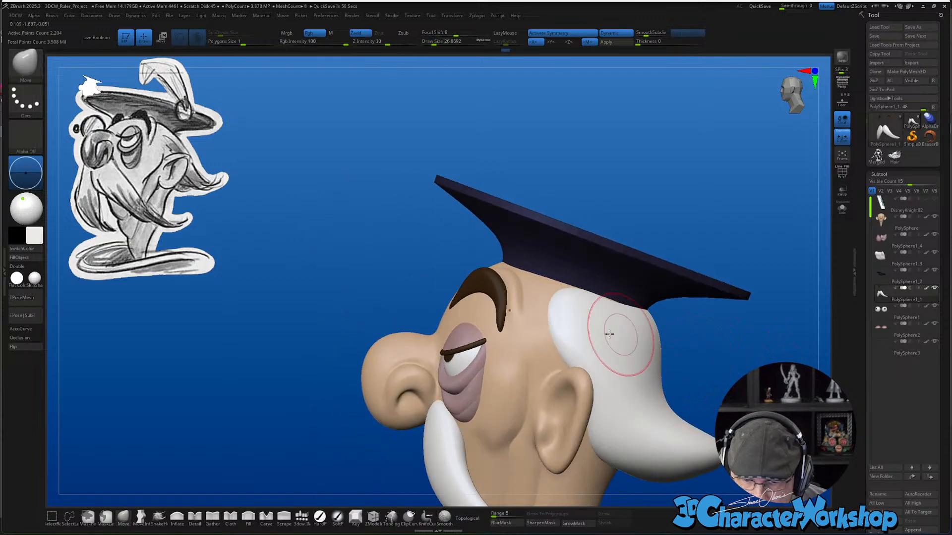
Select the head and refine the temple beside the outer eyebrow tip with the Move brush, reducing the draw size from about 29 to 25
key(s)
drag(515, 322, 518, 322)
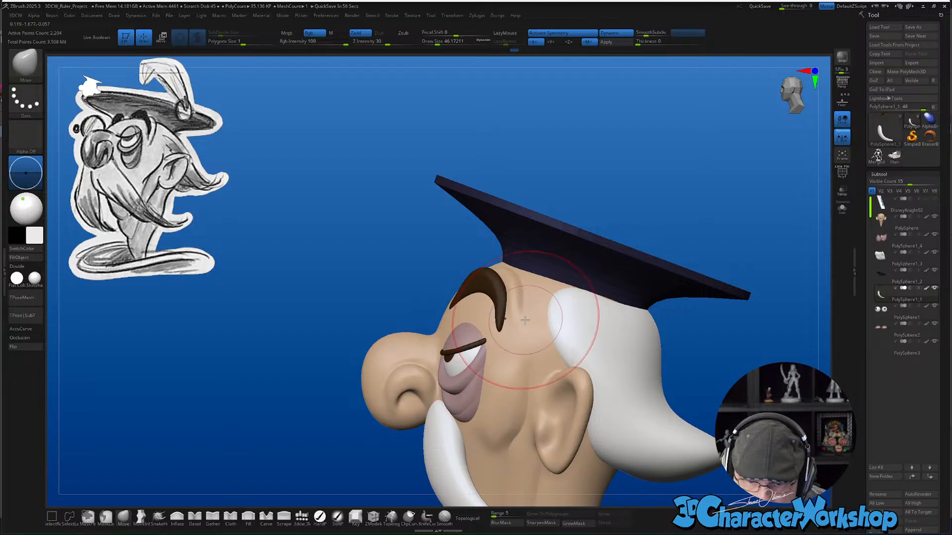
key(s)
drag(522, 317, 515, 319)
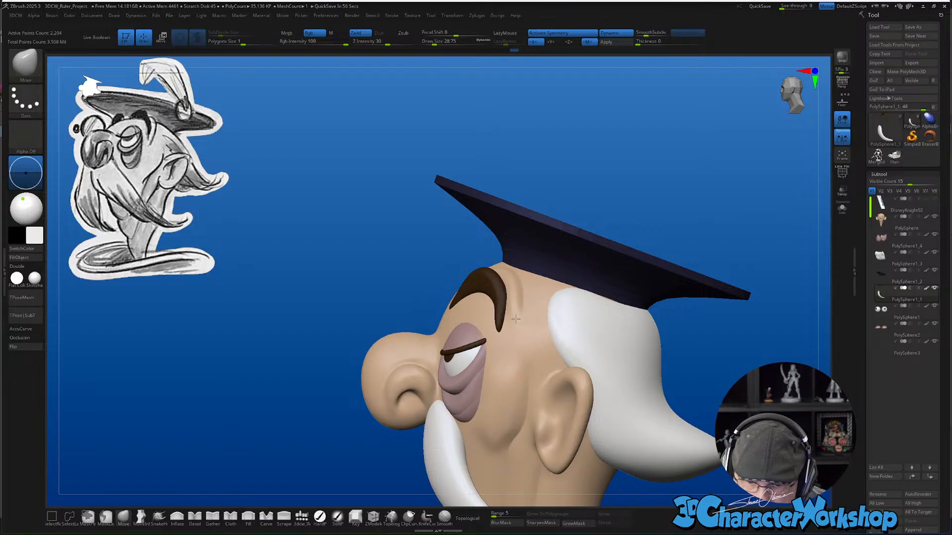
alt+click(526, 319)
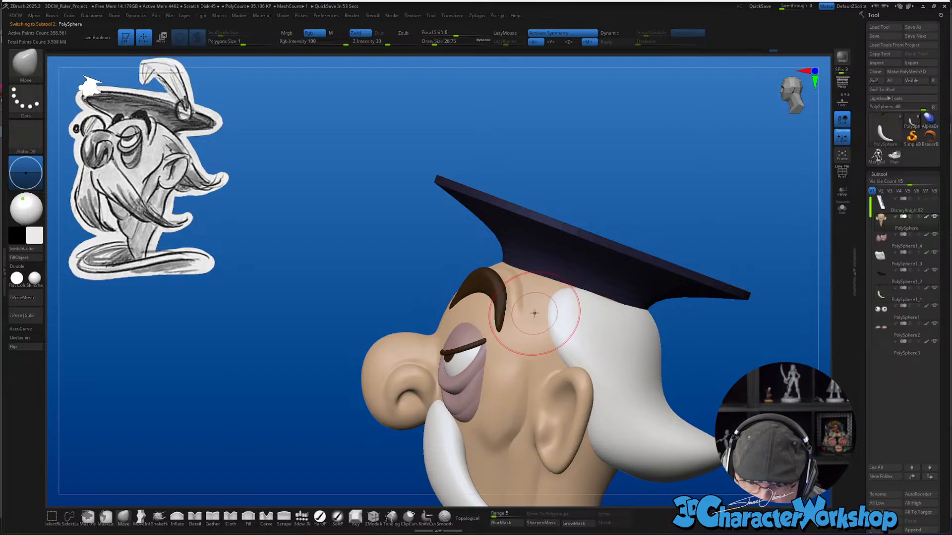
alt+drag(392, 254, 372, 216)
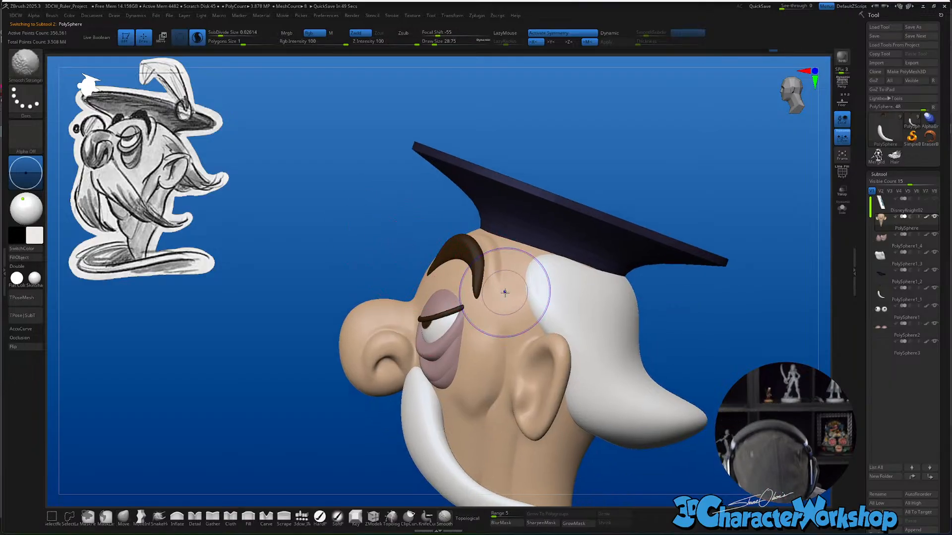
key(shift+f)
key(shift+f)
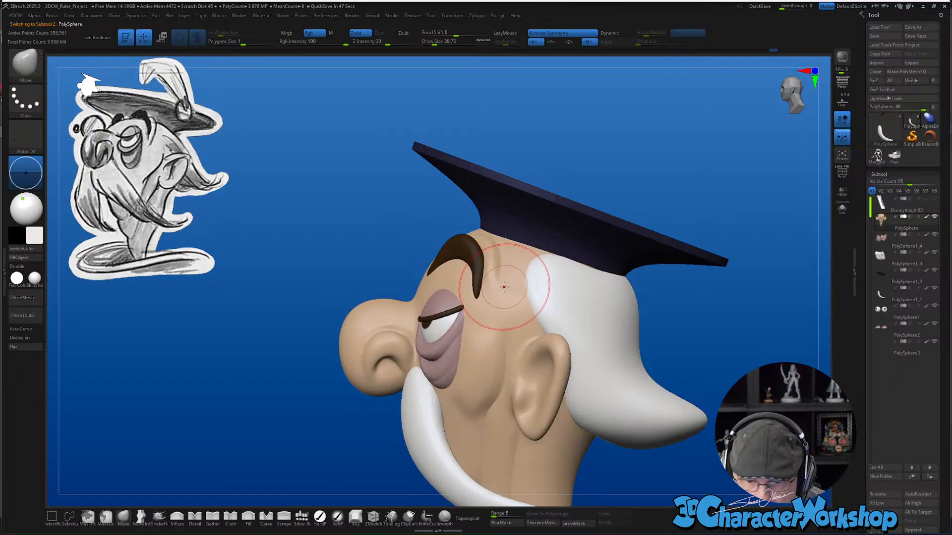
drag(503, 287, 501, 284)
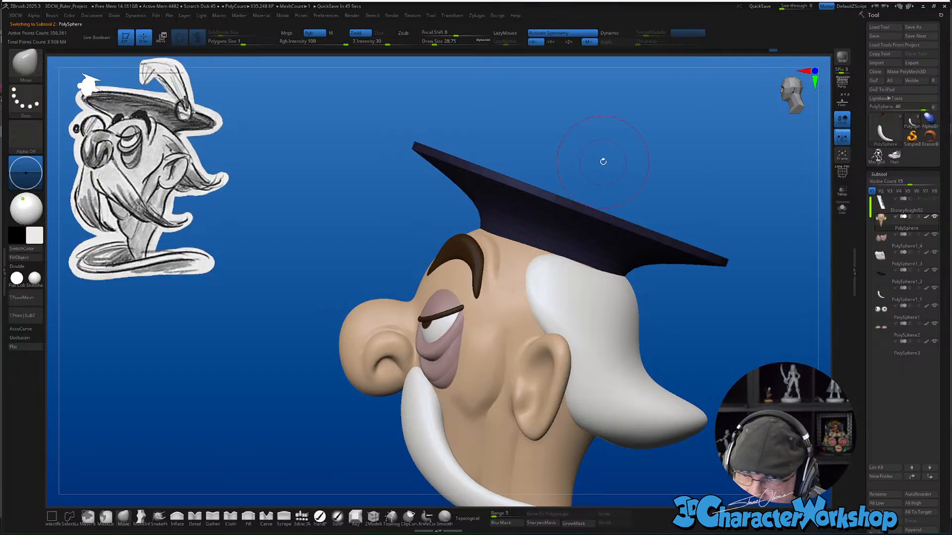
mouse_move(603, 161)
mouse_down()
mouse_move(542, 276)
mouse_move(491, 291)
mouse_move(499, 279)
mouse_up()
mouse_move(513, 276)
right_down()
mouse_move(526, 282)
mouse_move(501, 272)
mouse_move(510, 260)
mouse_move(456, 263)
mouse_move(490, 273)
right_up()
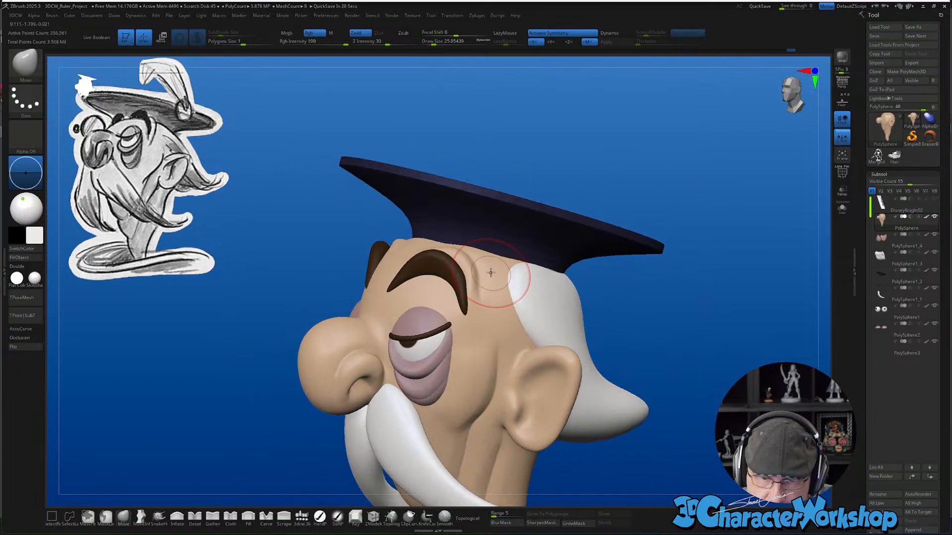
right_drag(495, 308, 593, 339)
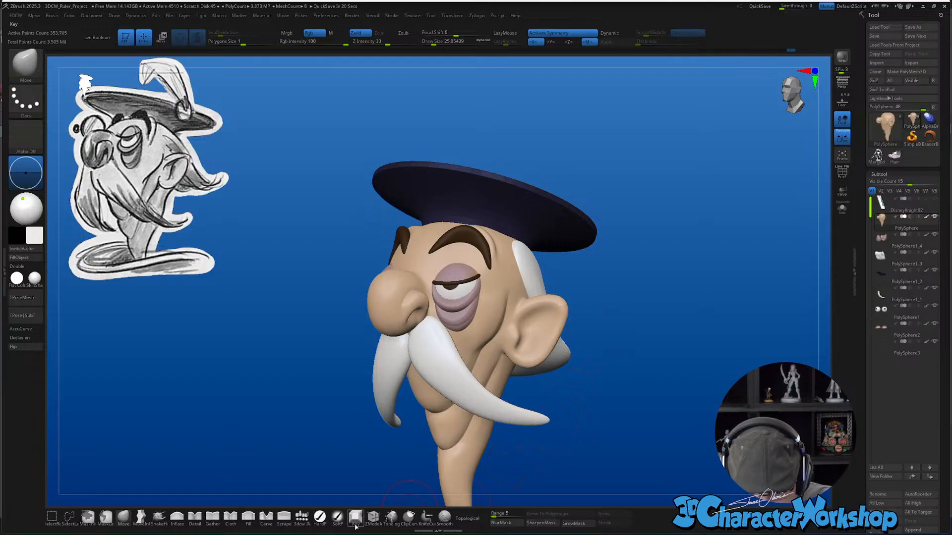
Choose the soft paint brush with Sculptris Pro off, sample the skin colour and shift it to a redder, more saturated orange
click(337, 518)
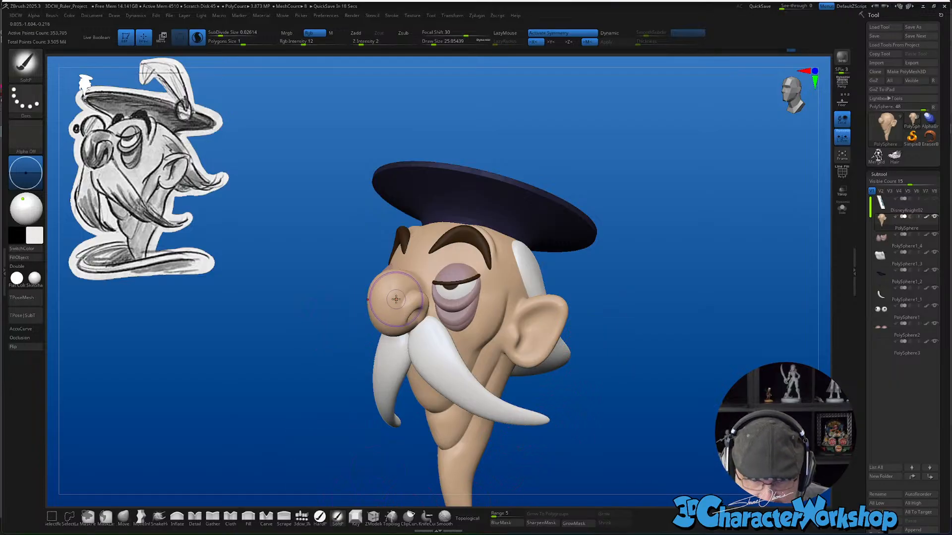
key(c)
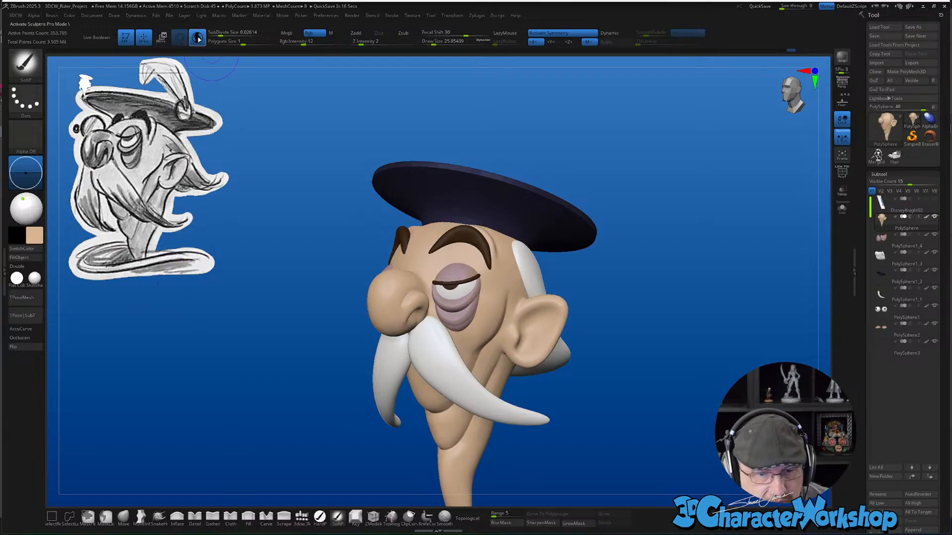
click(34, 235)
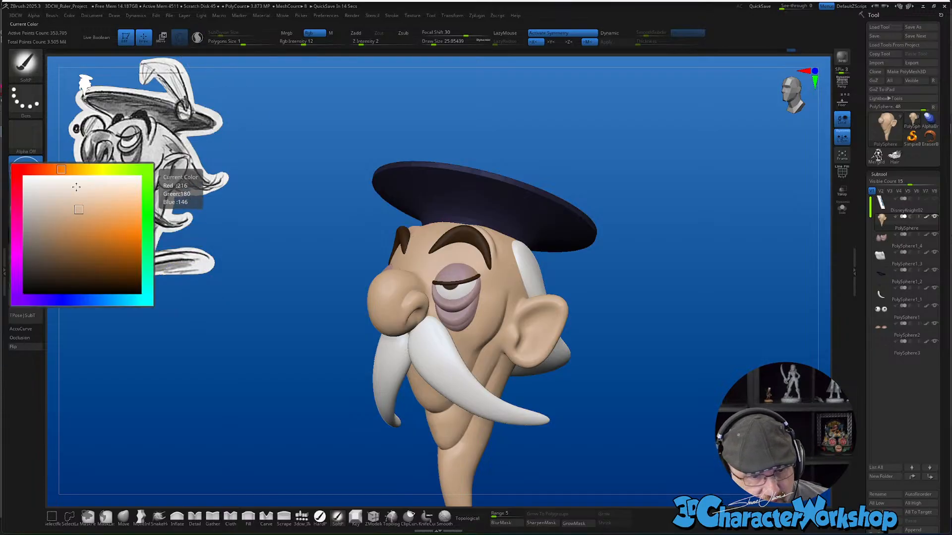
drag(61, 169, 51, 169)
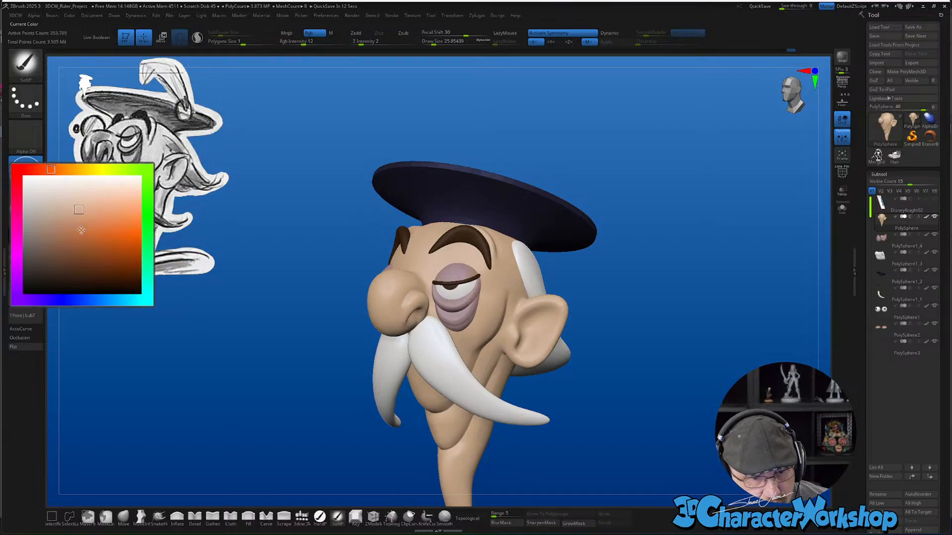
click(90, 221)
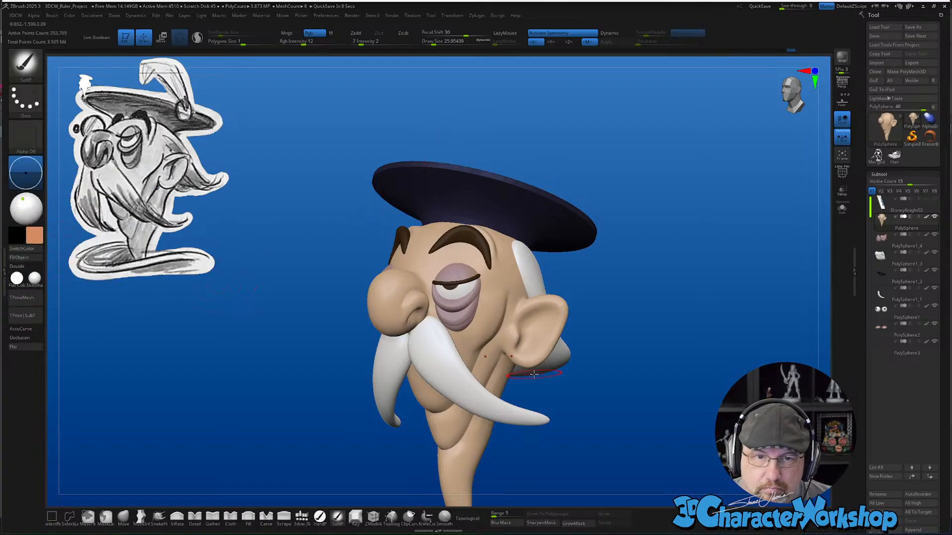
Paint the ears with the warm orange, inside and behind, at a draw size of about 39
drag(551, 322, 551, 333)
ctrl+right_drag(553, 331, 552, 341)
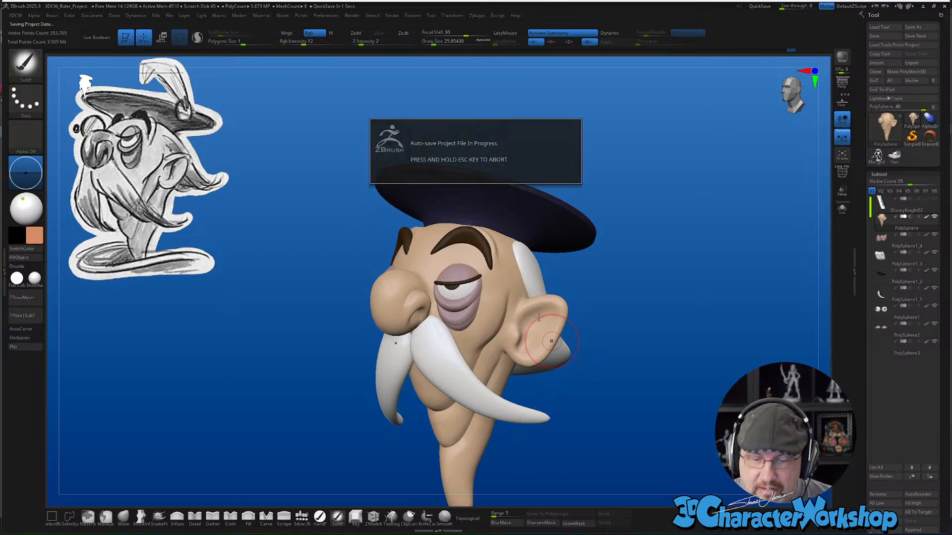
key(s)
key(s)
drag(540, 311, 544, 312)
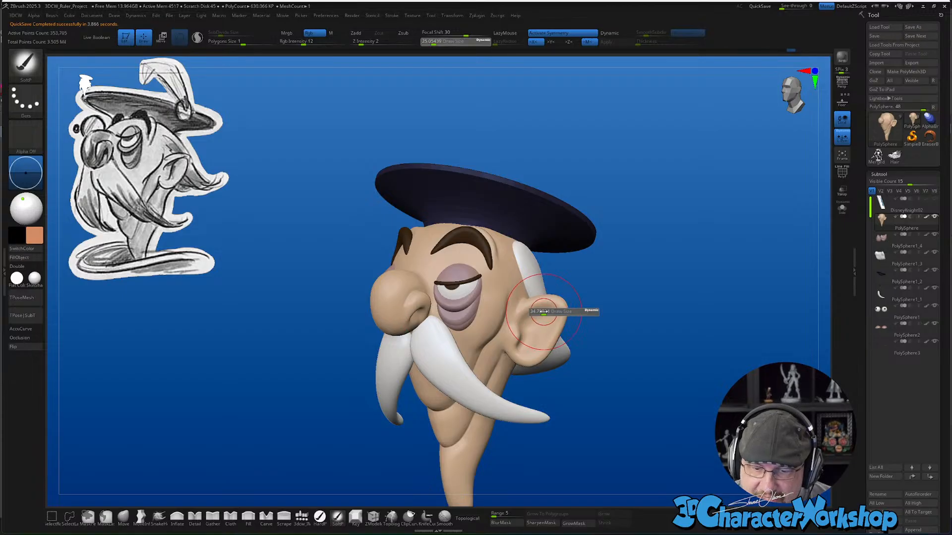
mouse_move(543, 303)
right_down()
mouse_move(554, 303)
mouse_move(551, 312)
right_up()
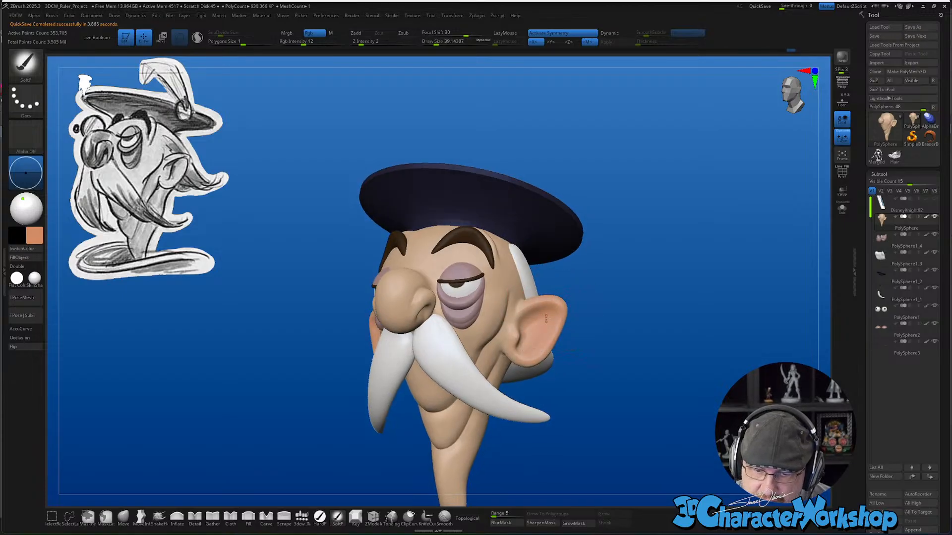
mouse_move(561, 309)
right_down()
mouse_move(525, 296)
mouse_move(572, 312)
right_up()
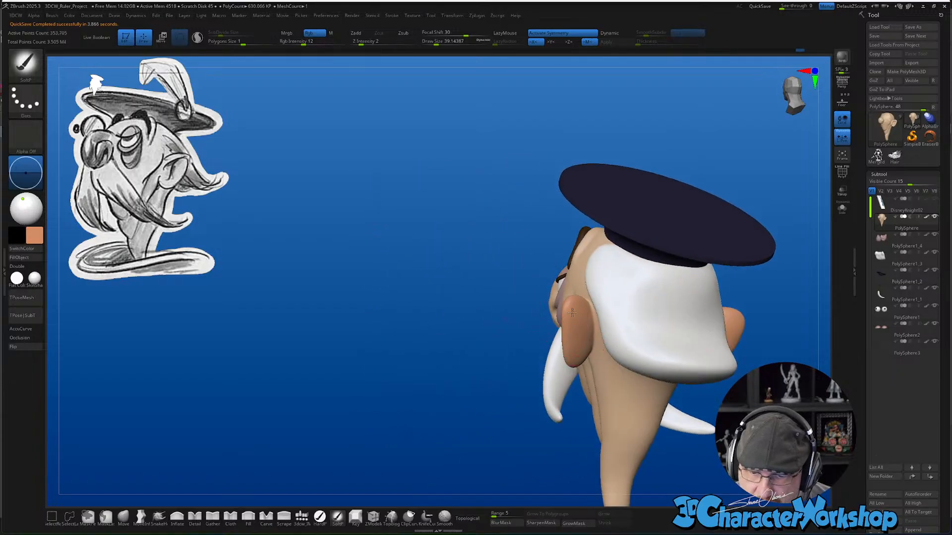
Reduce the draw size to about 22 and add more orange to the ear rims
right_drag(580, 347, 624, 333)
key(s)
drag(611, 330, 606, 330)
mouse_move(602, 312)
mouse_down()
mouse_move(587, 323)
mouse_move(584, 306)
mouse_up()
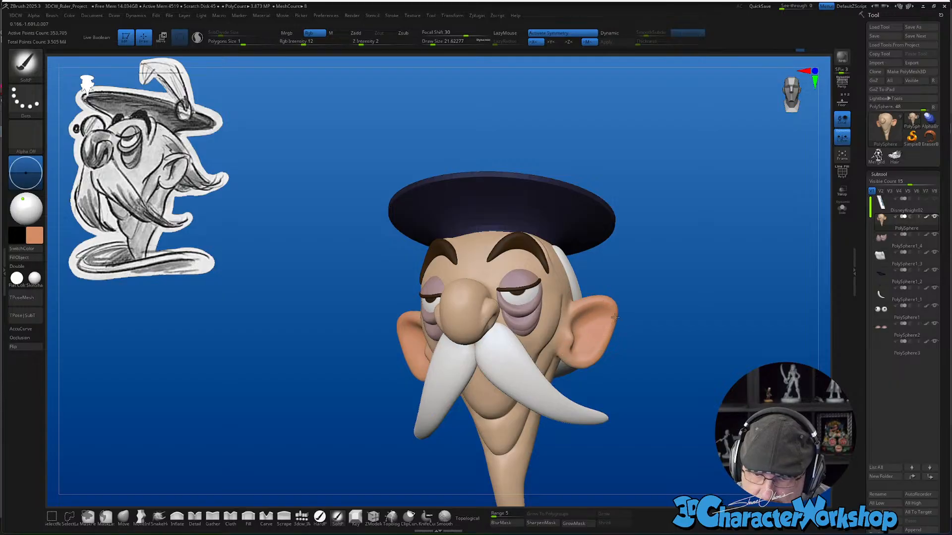
Tint the nose with the warm orange at a draw size of about 49
right_drag(626, 346, 639, 360)
key(s)
mouse_move(474, 318)
mouse_down()
mouse_move(487, 320)
mouse_move(474, 333)
mouse_up()
key(s)
right_drag(468, 328, 500, 321)
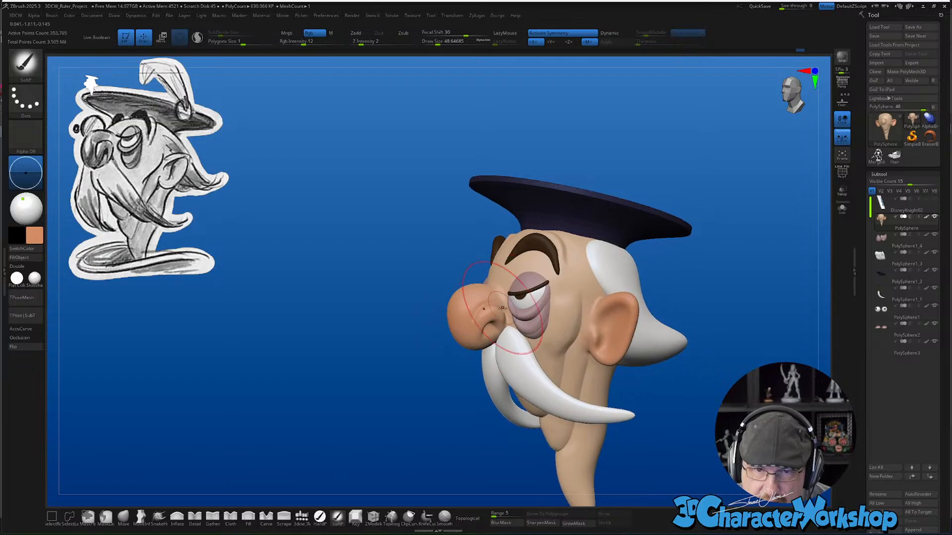
Reduce the draw size to about 33 and strengthen the orange around the nostrils and over the nose
key(s)
drag(503, 321, 501, 321)
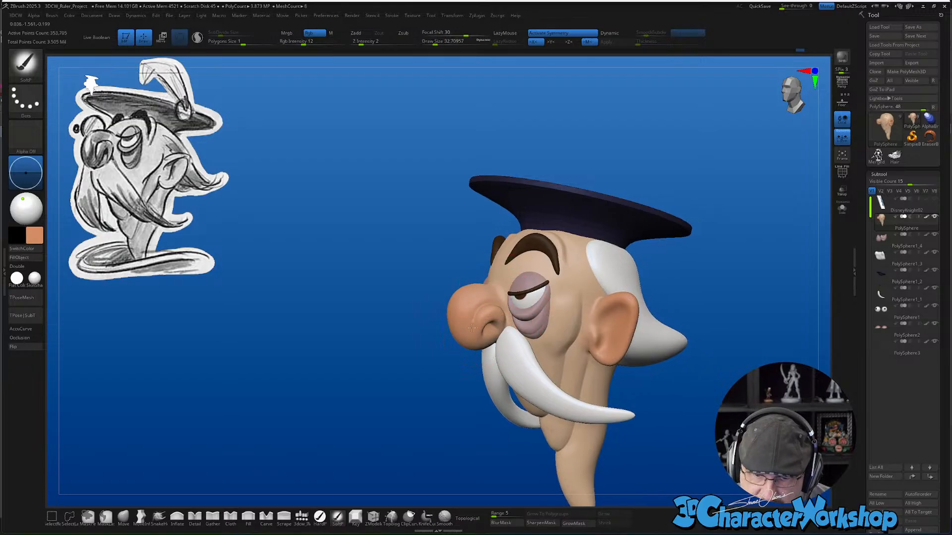
ctrl+right_drag(494, 324, 496, 322)
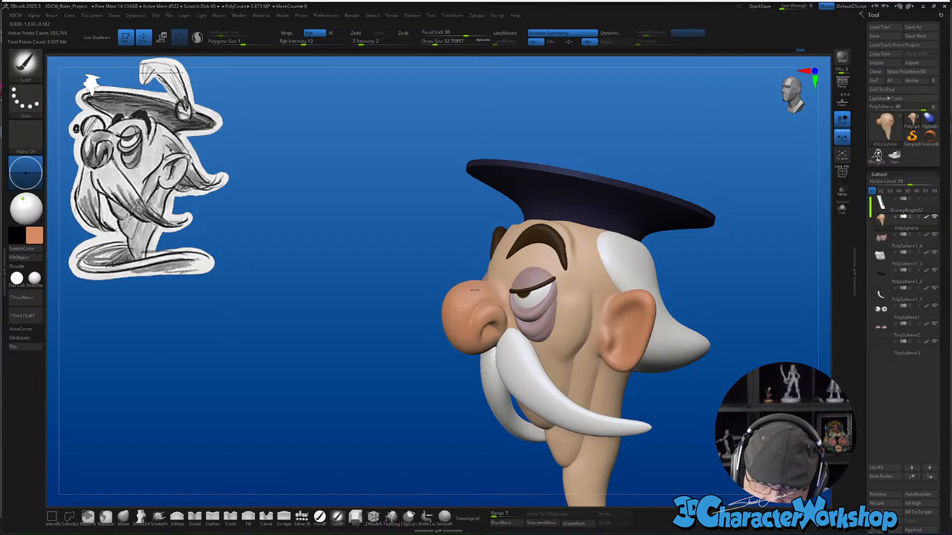
right_drag(489, 294, 472, 273)
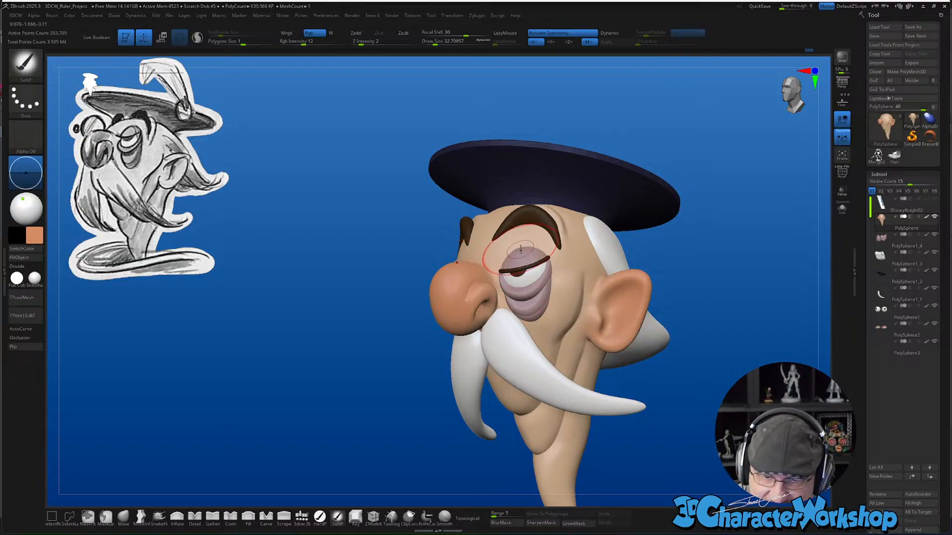
Add a light orange tint to the brow area above the eyelids and to the cheeks
alt+right_drag(519, 232, 512, 258)
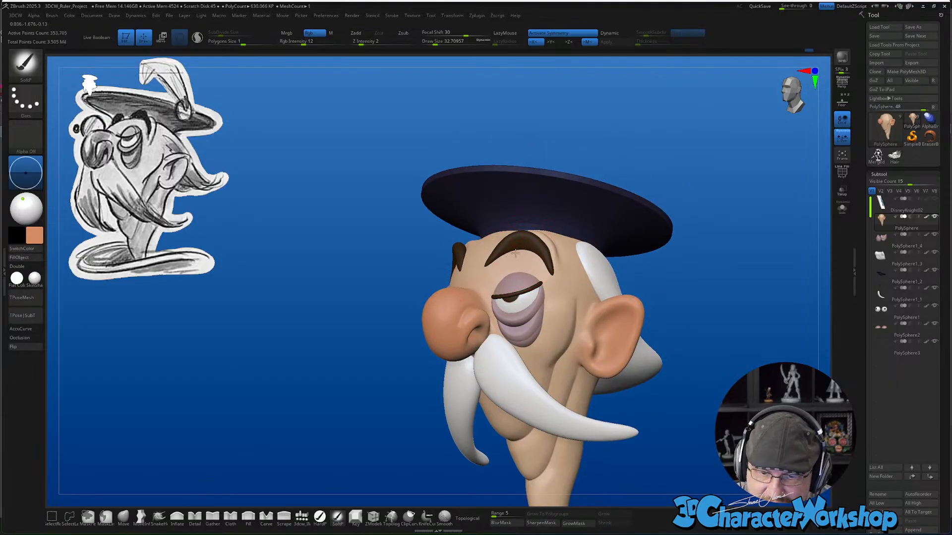
drag(515, 253, 517, 261)
mouse_move(561, 285)
right_down()
mouse_move(528, 296)
mouse_move(580, 336)
mouse_move(601, 330)
mouse_move(563, 332)
mouse_move(546, 350)
mouse_move(530, 337)
mouse_move(535, 253)
right_up()
mouse_move(608, 407)
right_down()
mouse_move(578, 410)
mouse_move(595, 406)
right_up()
Sample the mauve of the eye bags as the paint colour and shift its hue to a bluish violet
key(c)
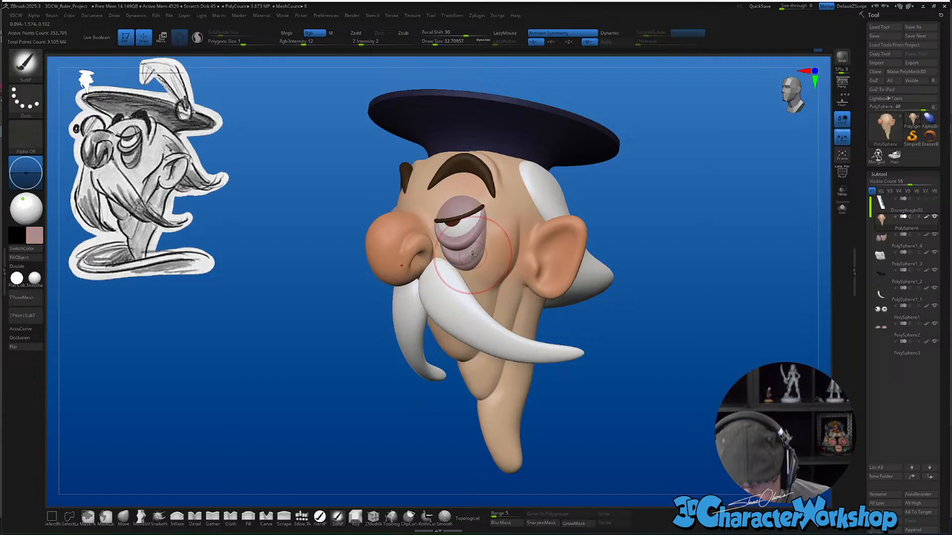
click(35, 234)
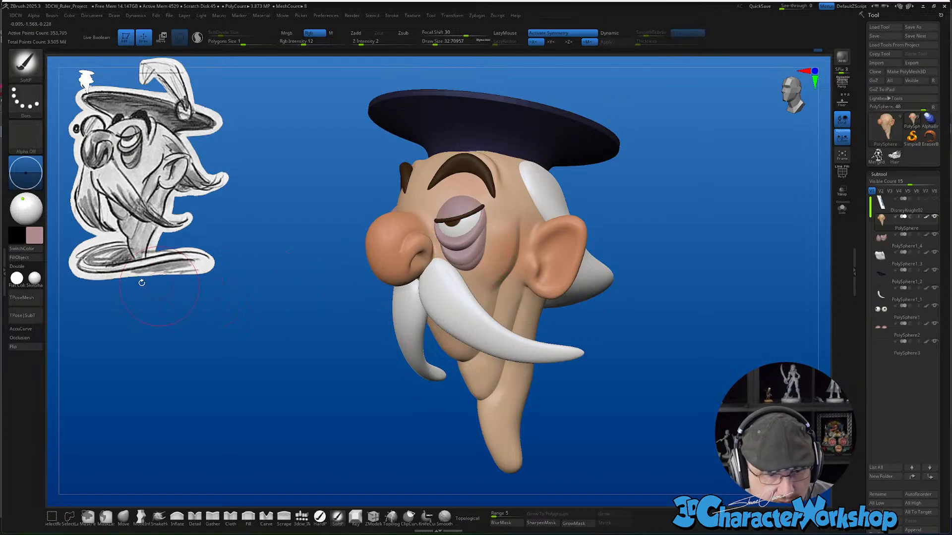
click(35, 234)
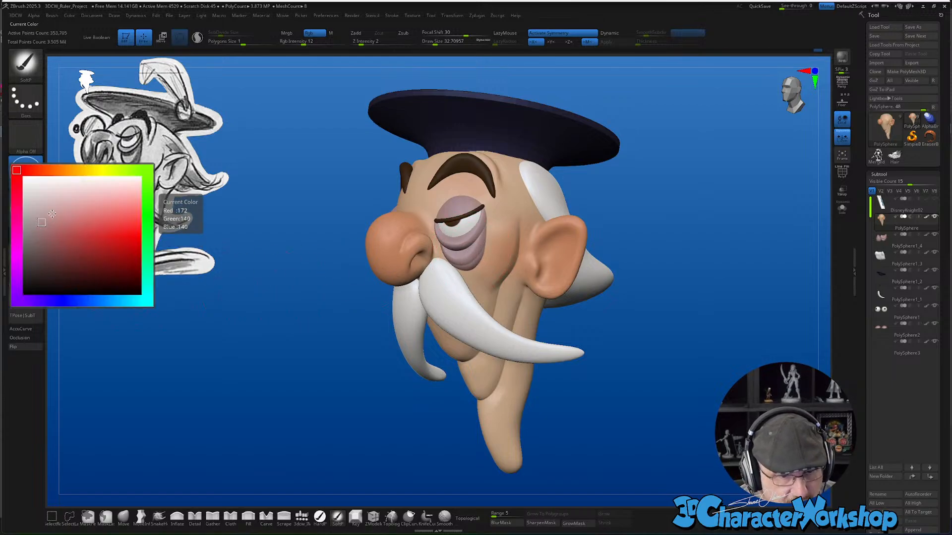
mouse_move(17, 171)
mouse_down()
mouse_move(16, 252)
mouse_move(27, 303)
mouse_move(47, 304)
mouse_up()
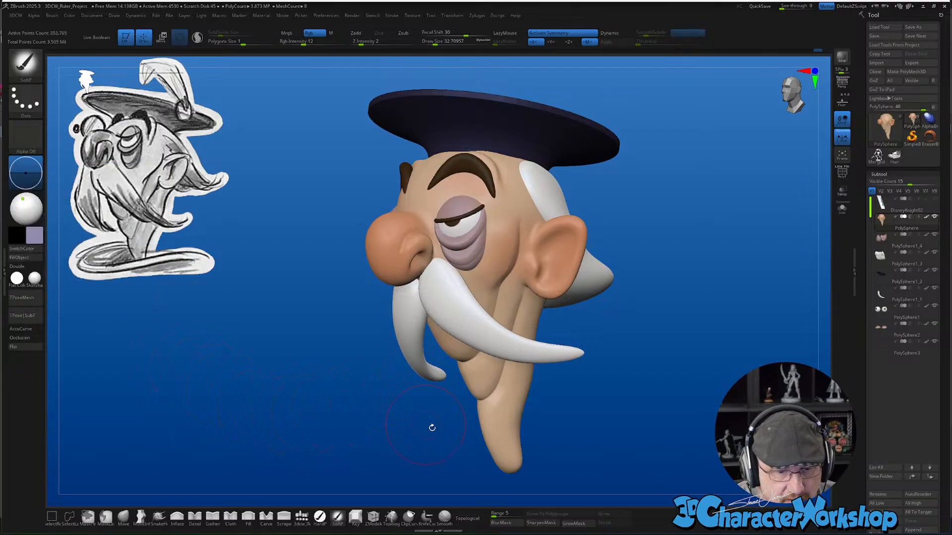
Tint the chin folds, jaw and neck below the mustache with the bluish violet at a draw size of about 51
drag(603, 394, 597, 371)
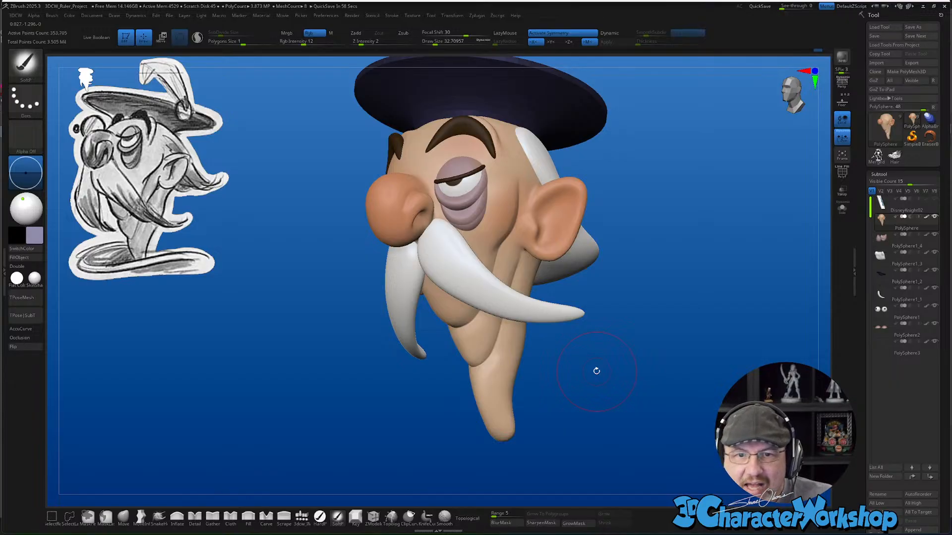
mouse_move(593, 342)
mouse_down()
mouse_move(599, 350)
mouse_move(590, 344)
mouse_up()
key(s)
drag(456, 309, 449, 312)
right_drag(504, 245, 513, 234)
mouse_move(480, 340)
mouse_down()
mouse_move(466, 338)
mouse_move(475, 352)
mouse_move(502, 337)
mouse_up()
drag(488, 270, 487, 331)
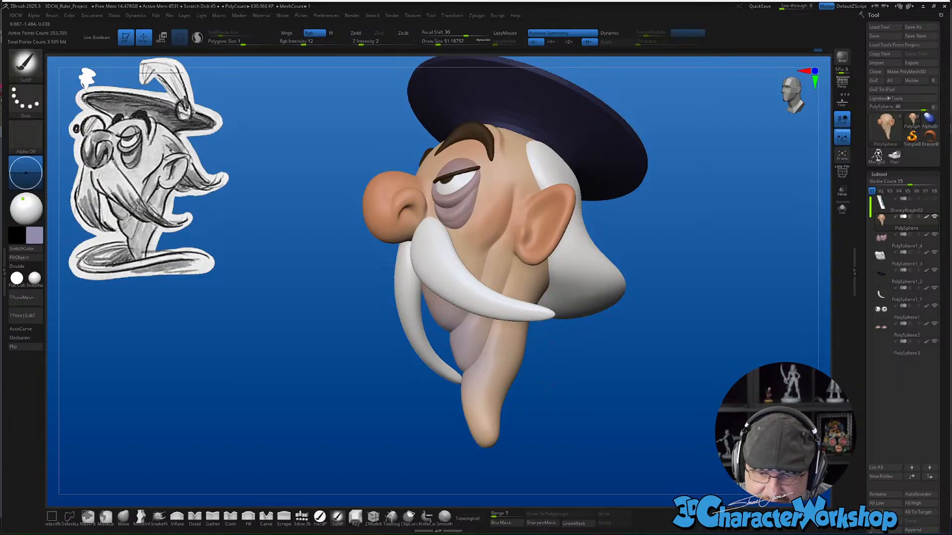
mouse_move(584, 382)
mouse_down()
mouse_move(561, 394)
mouse_move(590, 386)
mouse_up()
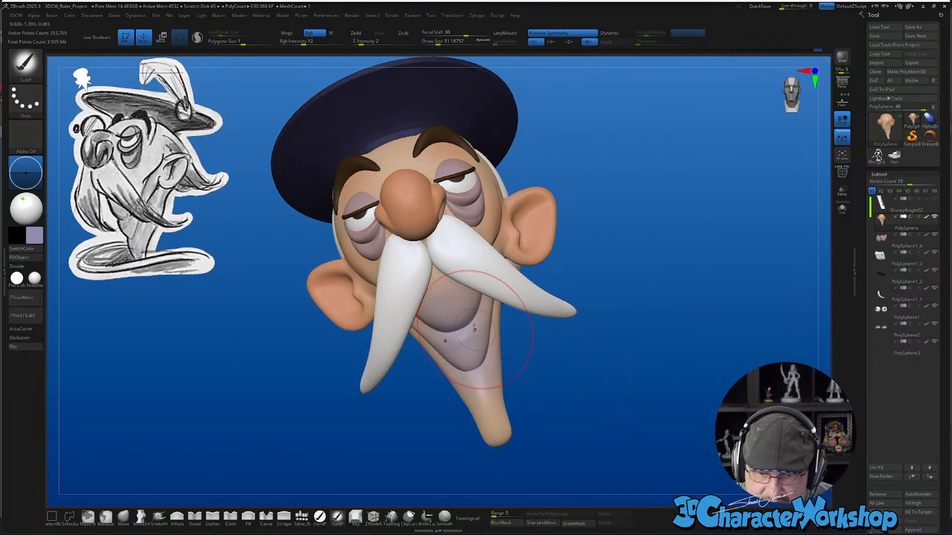
mouse_move(528, 336)
mouse_down()
mouse_move(527, 378)
mouse_move(551, 370)
mouse_up()
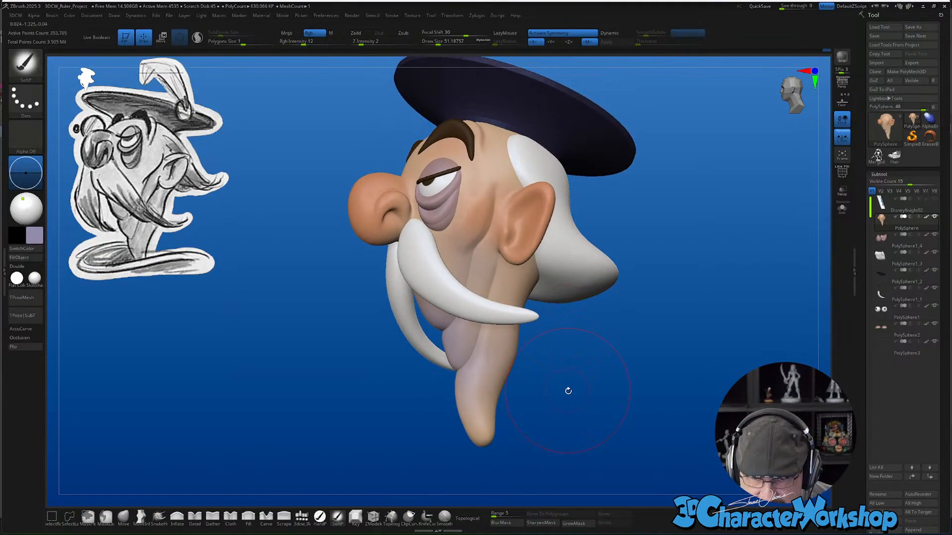
Turn on the perspective view and check the painted head from front and three-quarter angles
drag(568, 391, 562, 427)
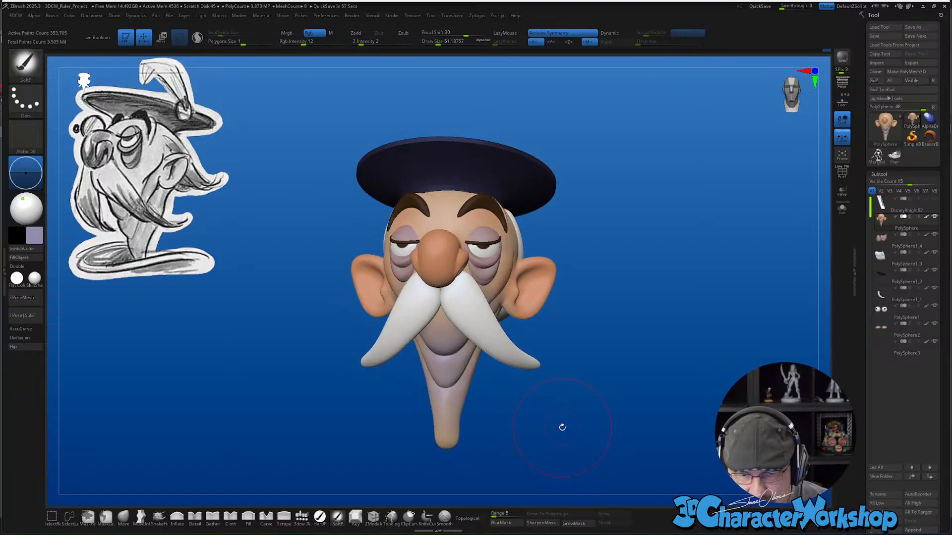
drag(561, 430, 577, 364)
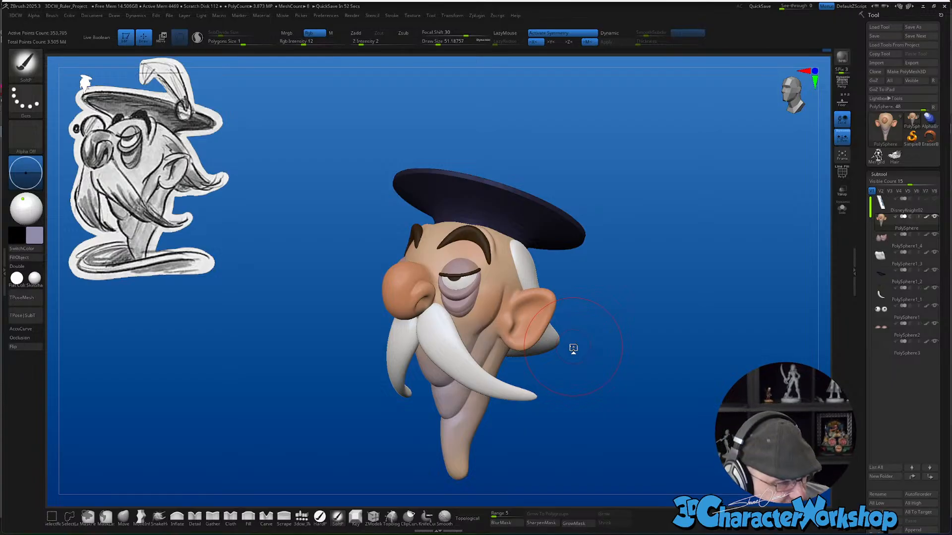
shift+drag(582, 361, 592, 352)
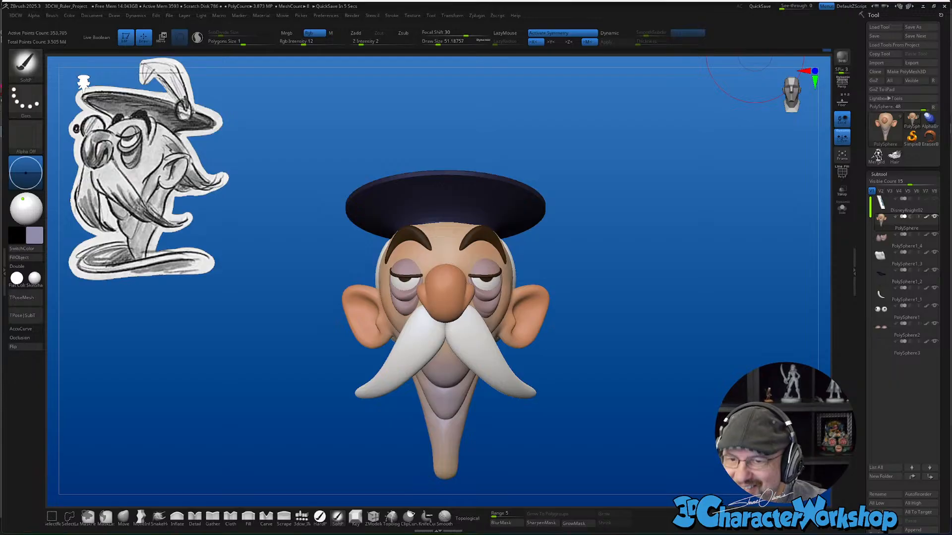
drag(599, 259, 611, 274)
drag(640, 303, 641, 296)
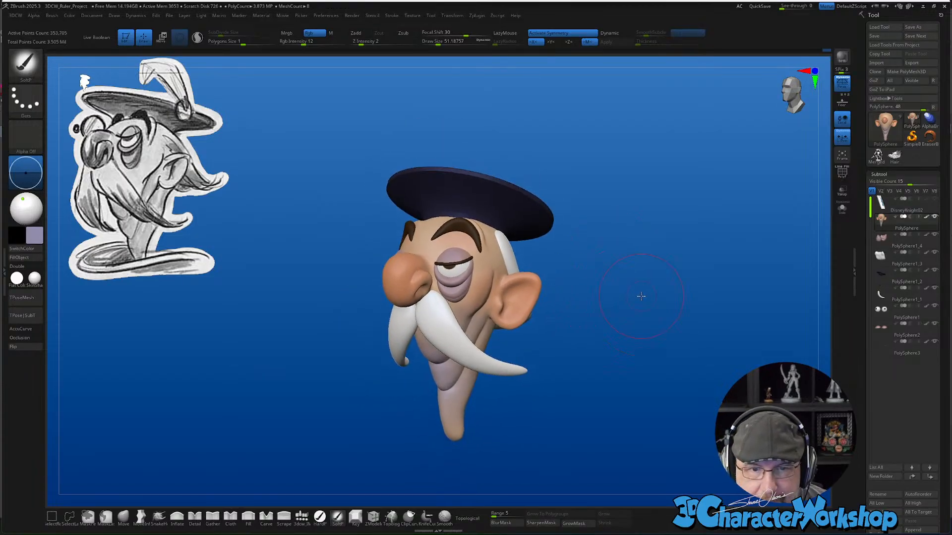
key(space)
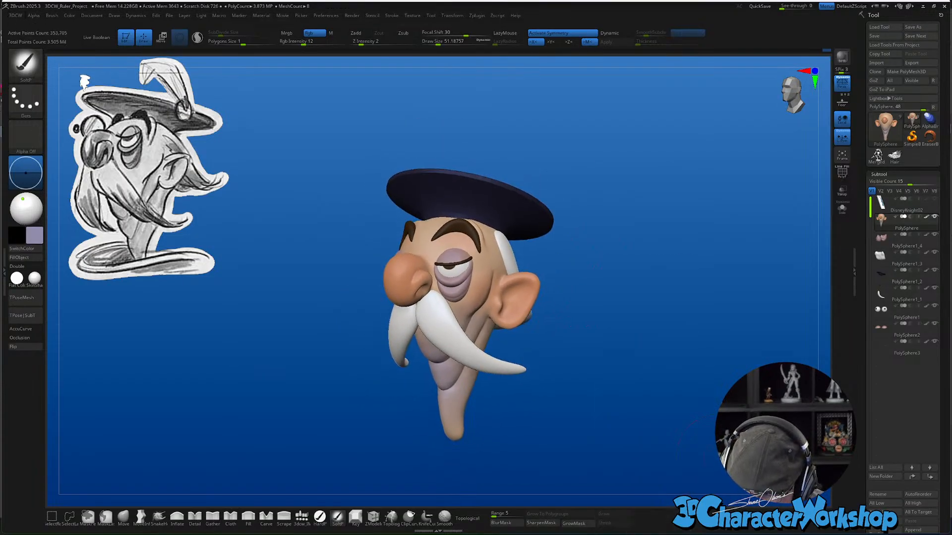
drag(635, 344, 653, 331)
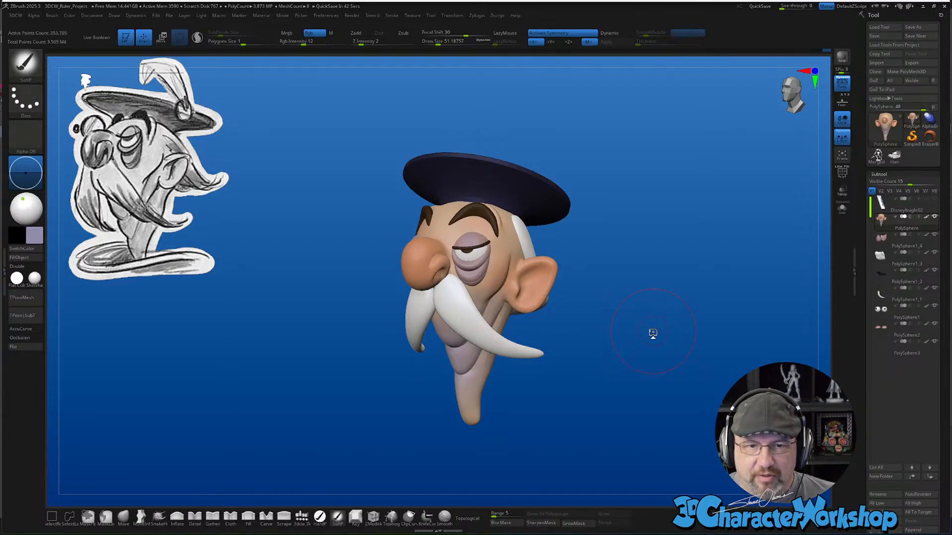
mouse_move(595, 383)
mouse_down()
mouse_move(605, 386)
mouse_move(587, 397)
mouse_move(600, 384)
mouse_move(584, 380)
mouse_up()
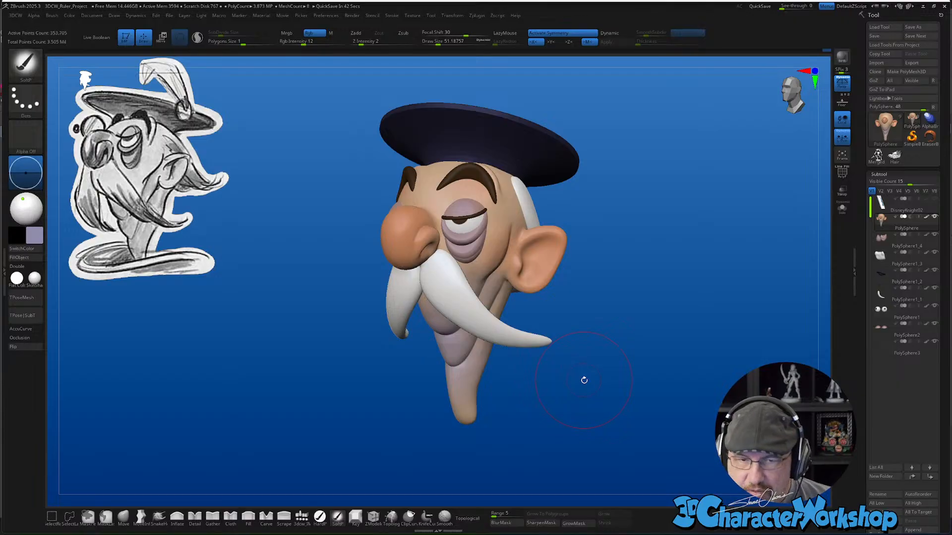
drag(669, 228, 741, 180)
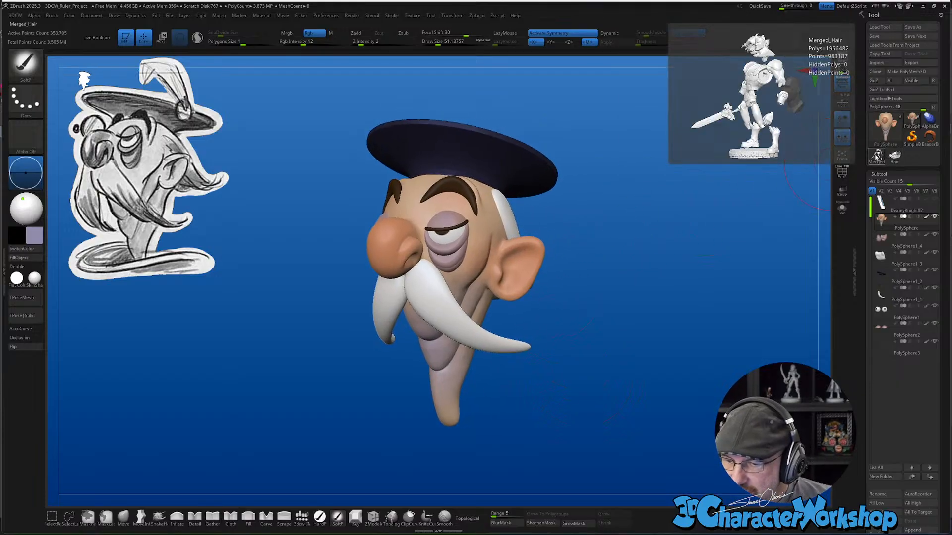
Switch to the Merged_Hair tool and display the separated figure parts in polygroup colours with the wireframe lines off
click(876, 156)
mouse_move(519, 314)
mouse_down()
mouse_move(519, 254)
mouse_move(478, 400)
mouse_up()
key(f)
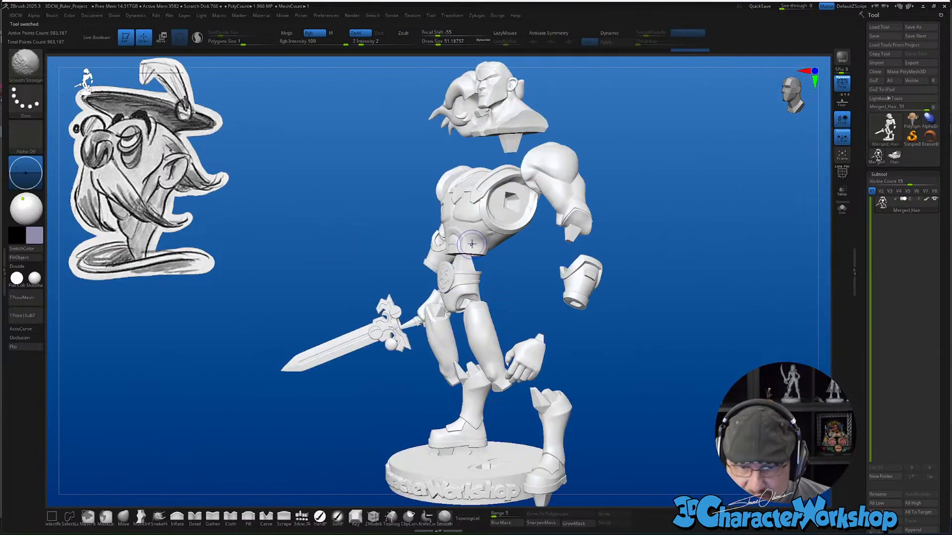
drag(646, 384, 697, 391)
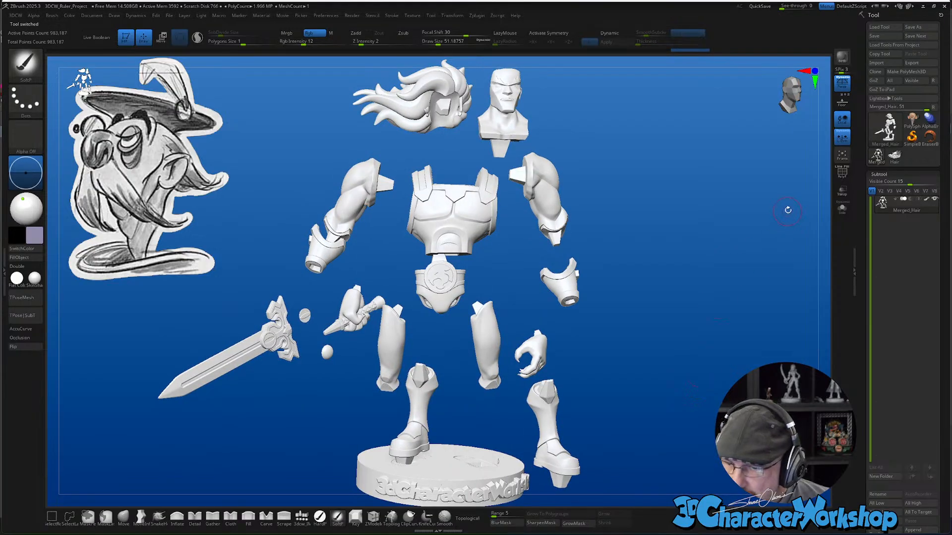
click(843, 172)
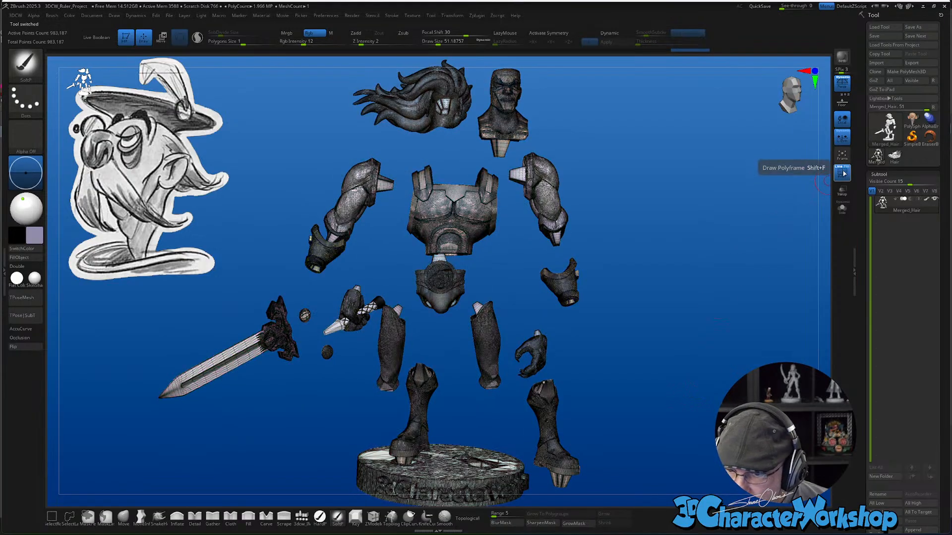
click(847, 168)
click(837, 167)
alt+drag(660, 261, 589, 284)
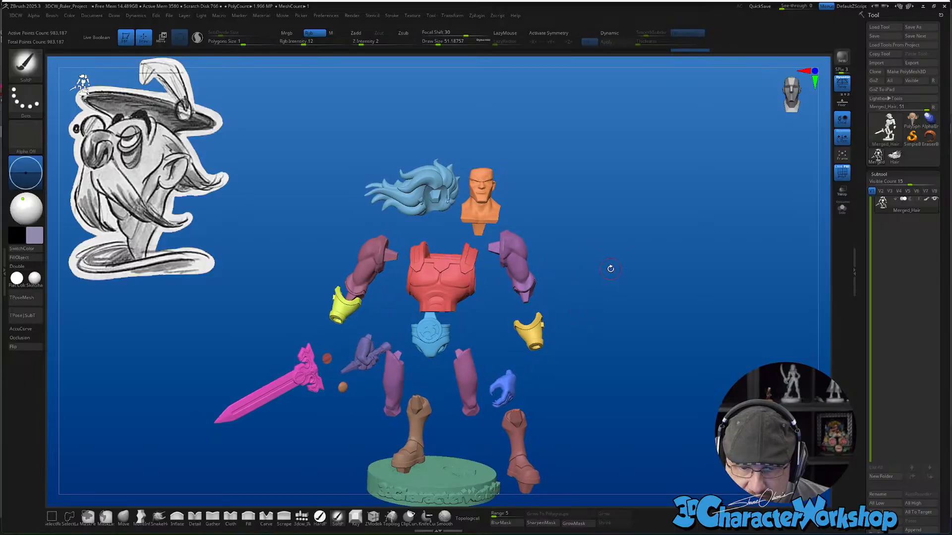
alt+drag(614, 248, 619, 215)
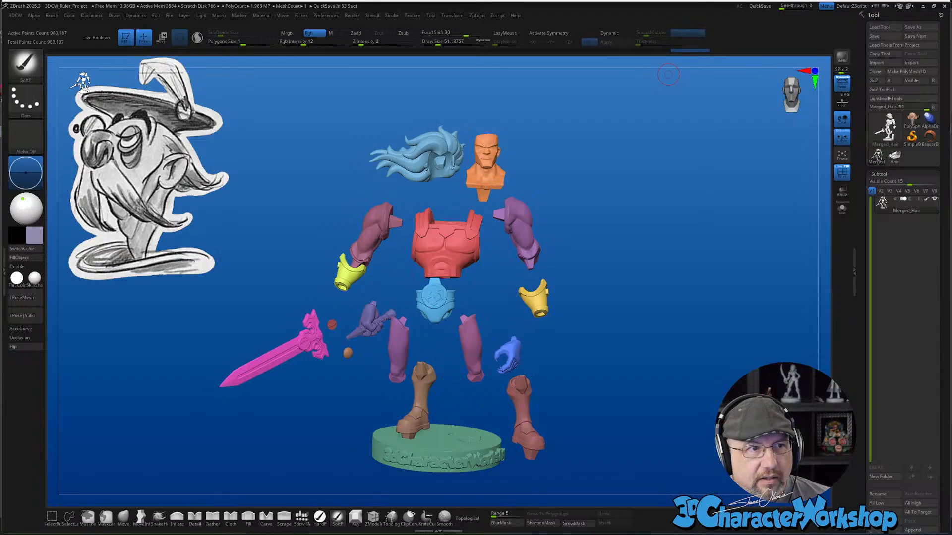
Switch to the Photos app and examine the LionO.png render, including the face and hair up close and the full figure
key(alt+Tab)
drag(387, 242, 443, 235)
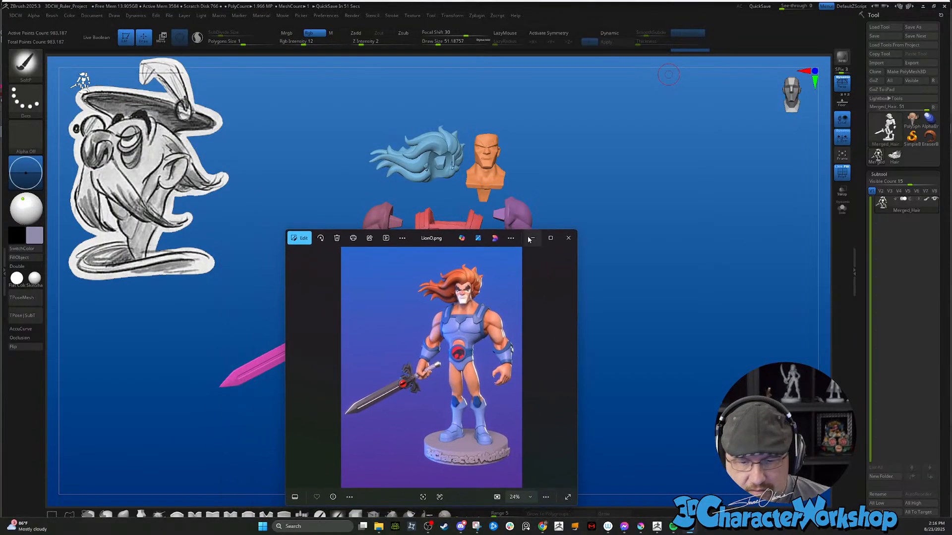
click(553, 239)
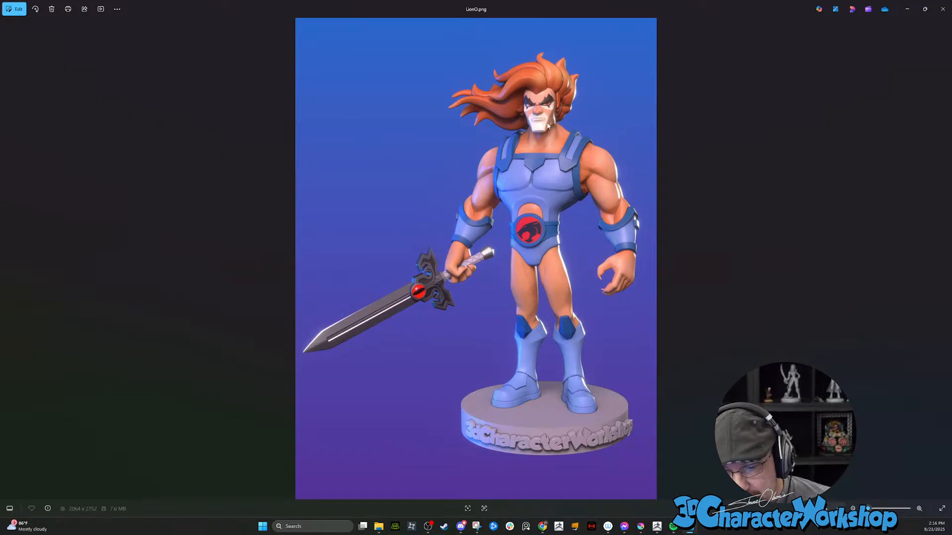
scroll(547, 89, up, 1)
scroll(547, 88, up, 4)
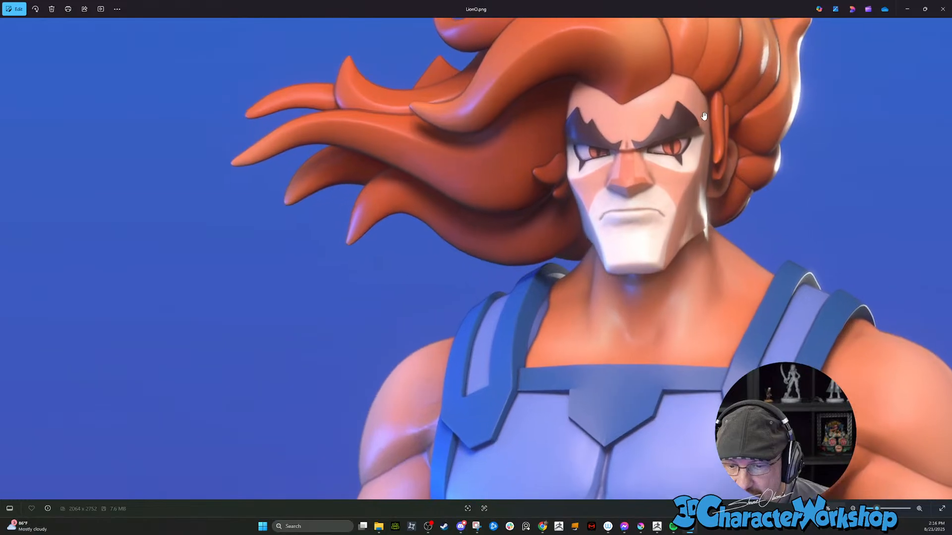
drag(823, 133, 778, 233)
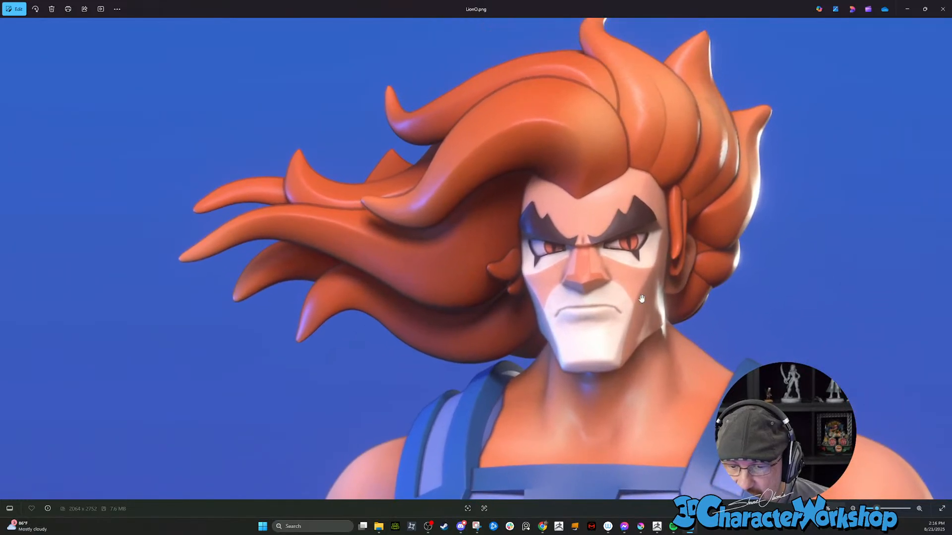
scroll(516, 236, down, 2)
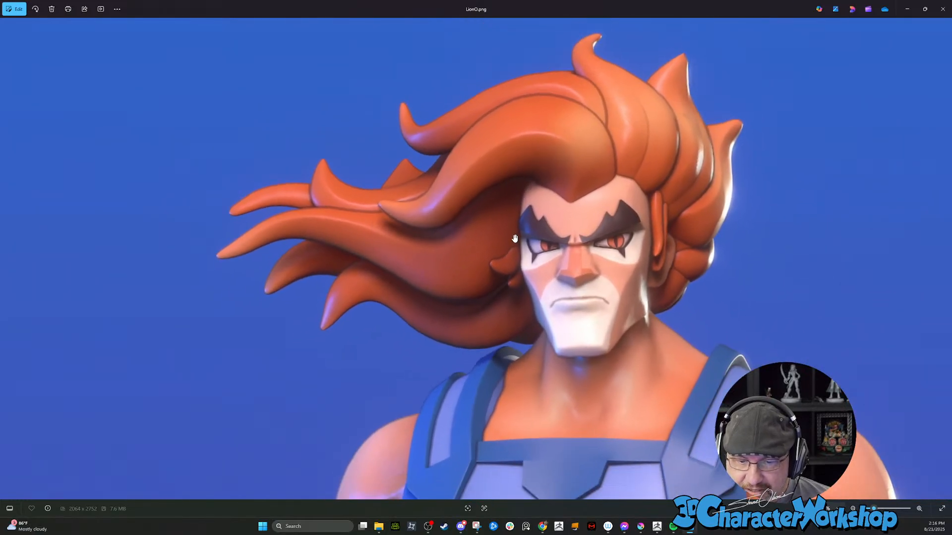
scroll(520, 233, down, 3)
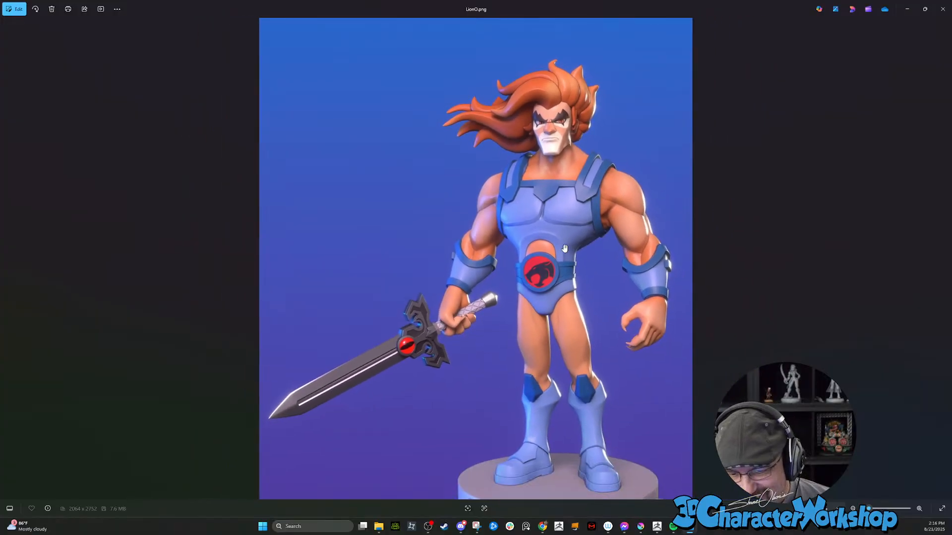
click(910, 15)
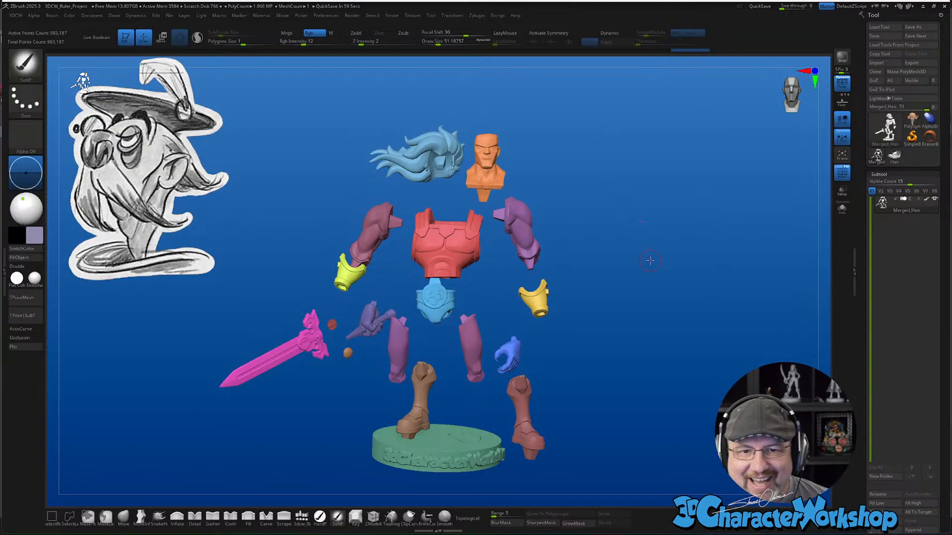
Examine the separated figure's torso, arms and joint connectors from several angles
mouse_move(660, 223)
mouse_down()
mouse_move(663, 232)
mouse_move(661, 216)
mouse_up()
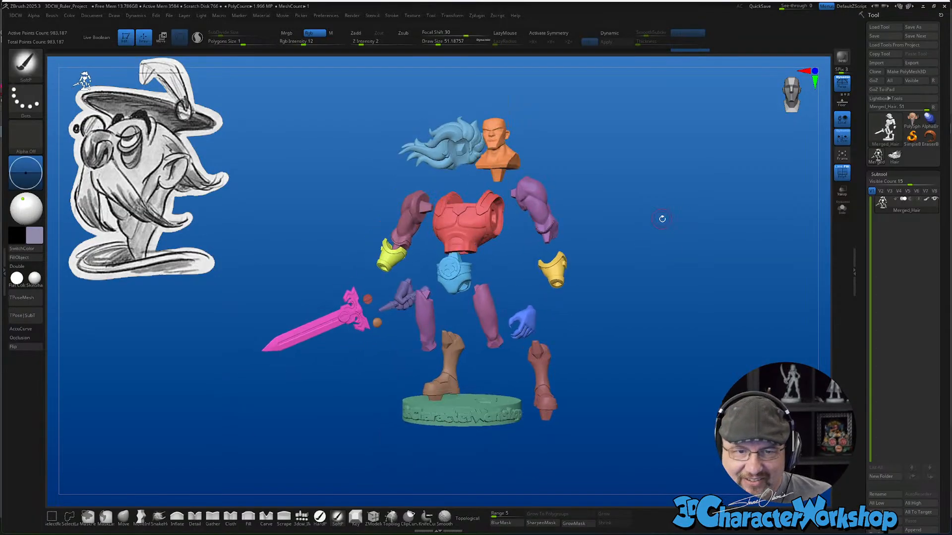
drag(602, 170, 640, 299)
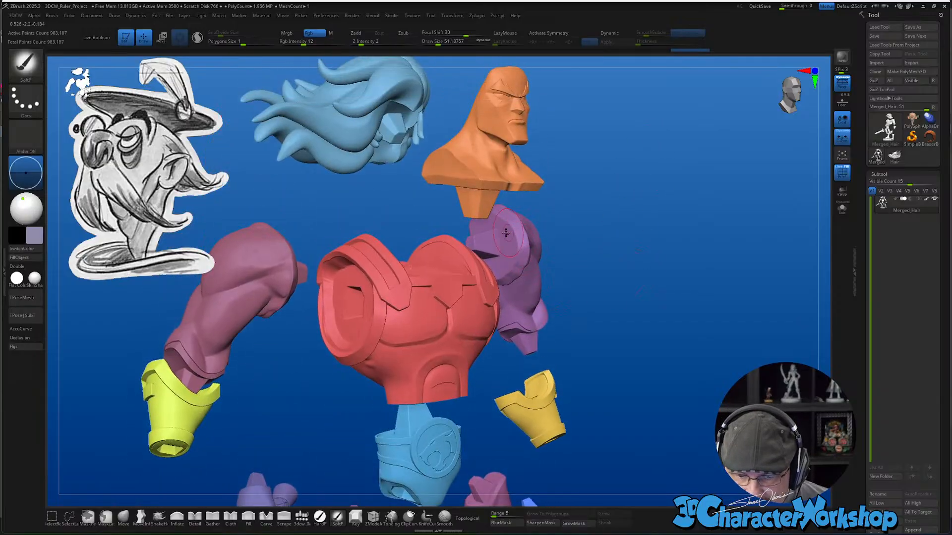
drag(612, 258, 660, 159)
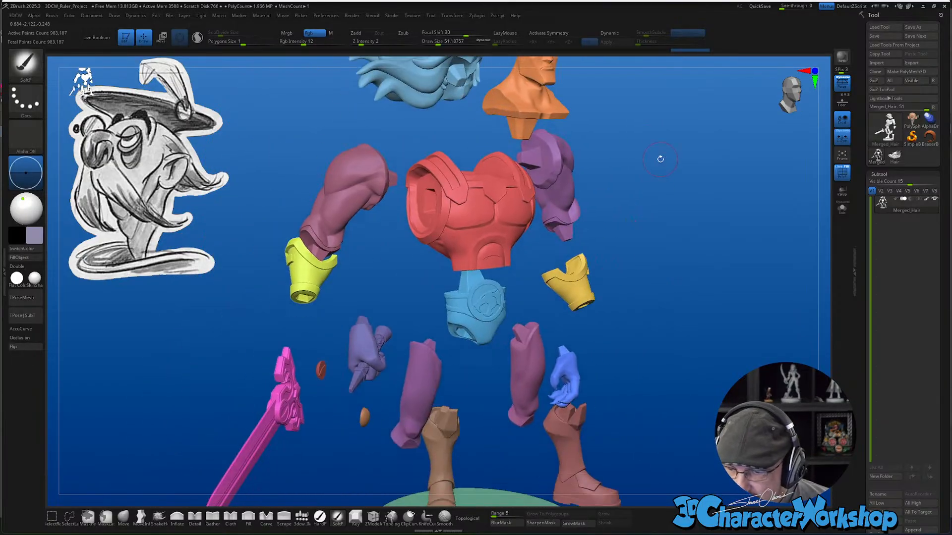
Switch to the assembled Hair figure tool and show its ruler subtool to compare the figure against the scale
click(894, 158)
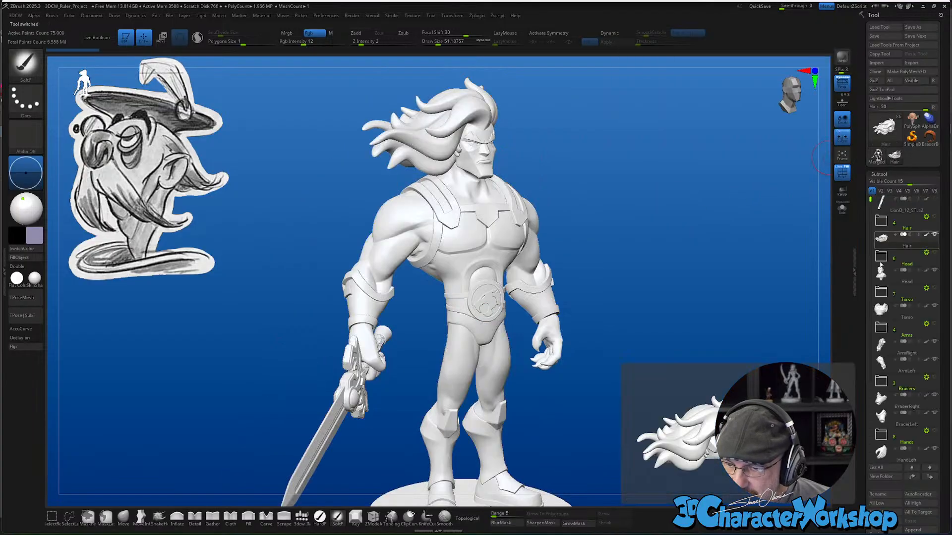
drag(737, 237, 654, 293)
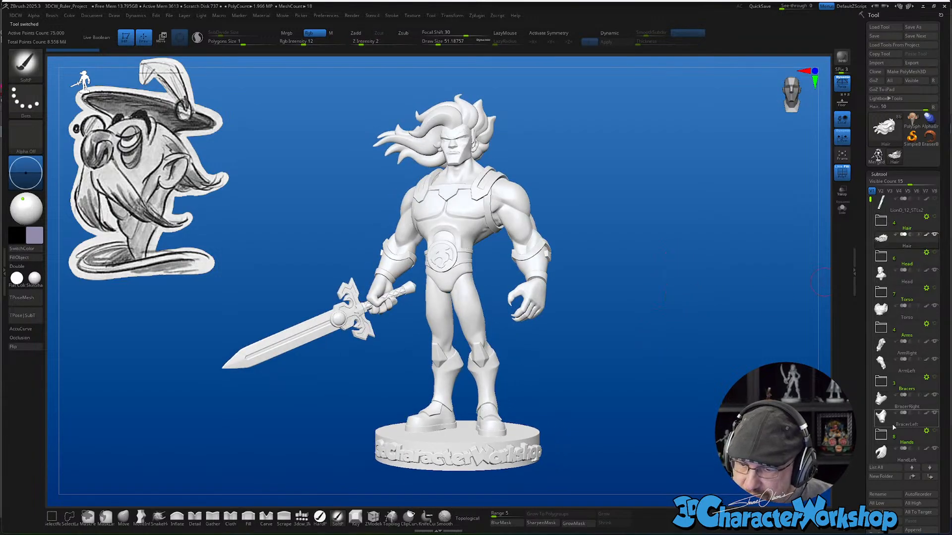
mouse_move(882, 244)
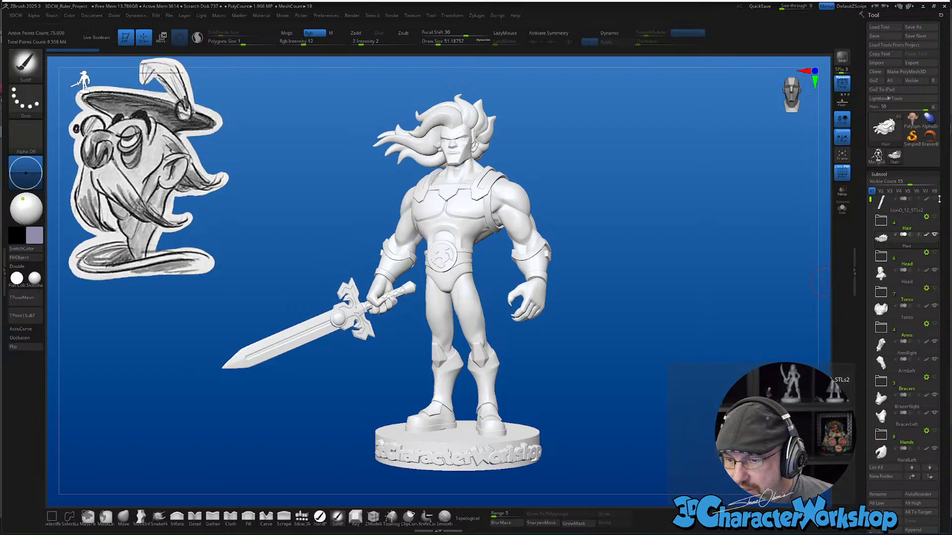
click(934, 199)
key(f)
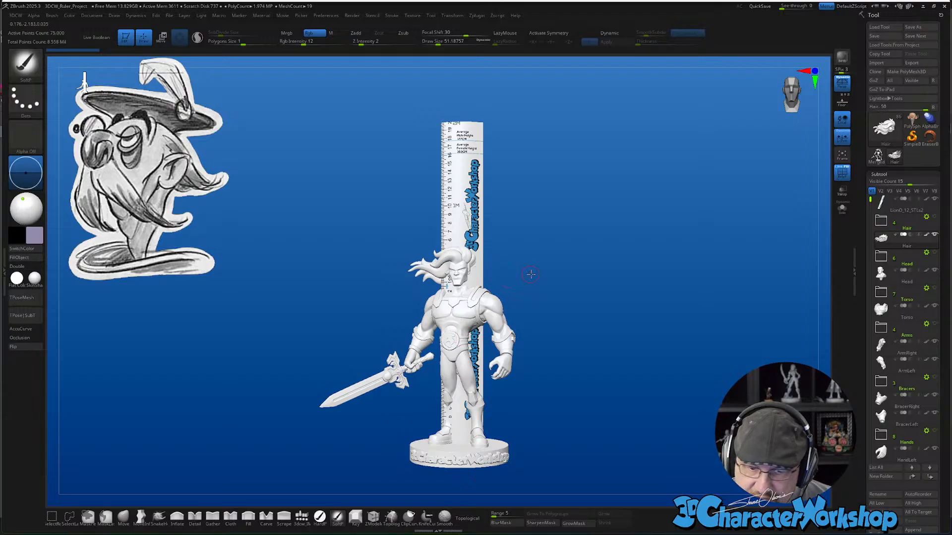
drag(531, 274, 529, 276)
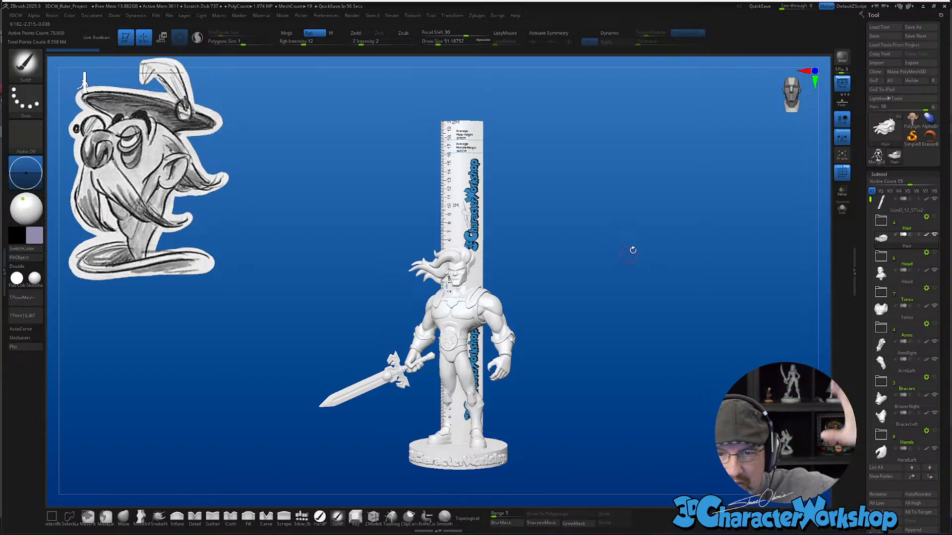
alt+drag(627, 231, 615, 201)
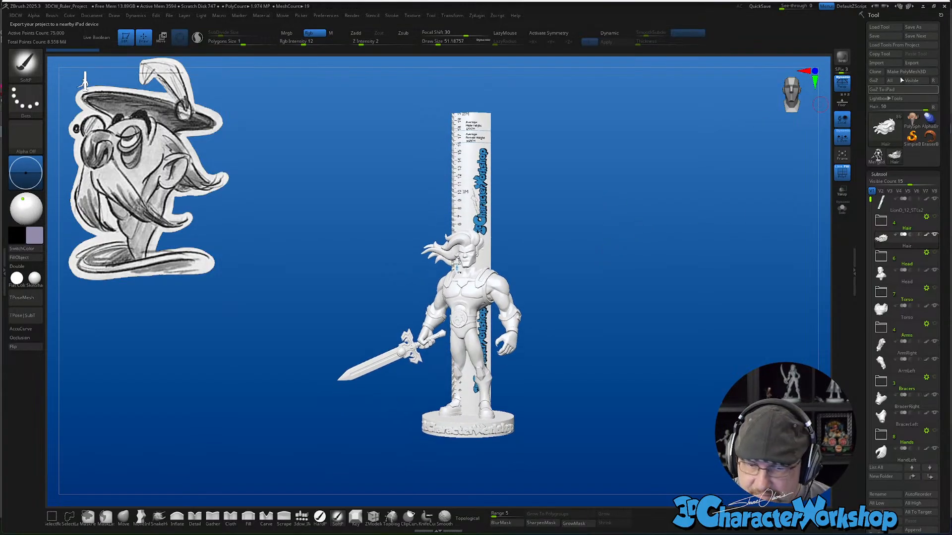
Return to the knight head tool, turn off the polygroup display and review the painted face from a three-quarter angle
click(911, 121)
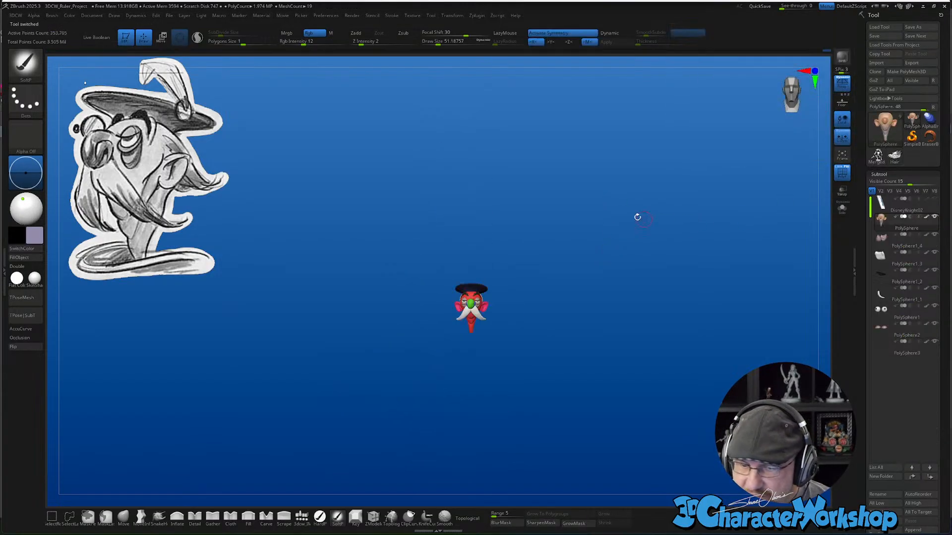
alt+drag(614, 218, 620, 227)
key(shift+f)
alt+drag(613, 275, 634, 330)
alt+drag(641, 242, 724, 234)
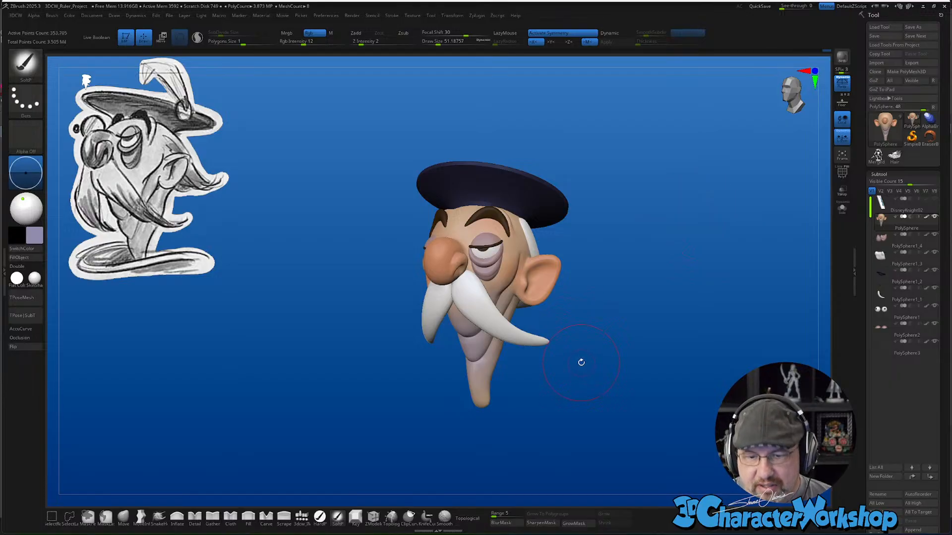
mouse_move(597, 331)
mouse_down()
mouse_move(575, 333)
mouse_move(582, 342)
mouse_up()
drag(580, 349, 597, 328)
drag(514, 395, 518, 414)
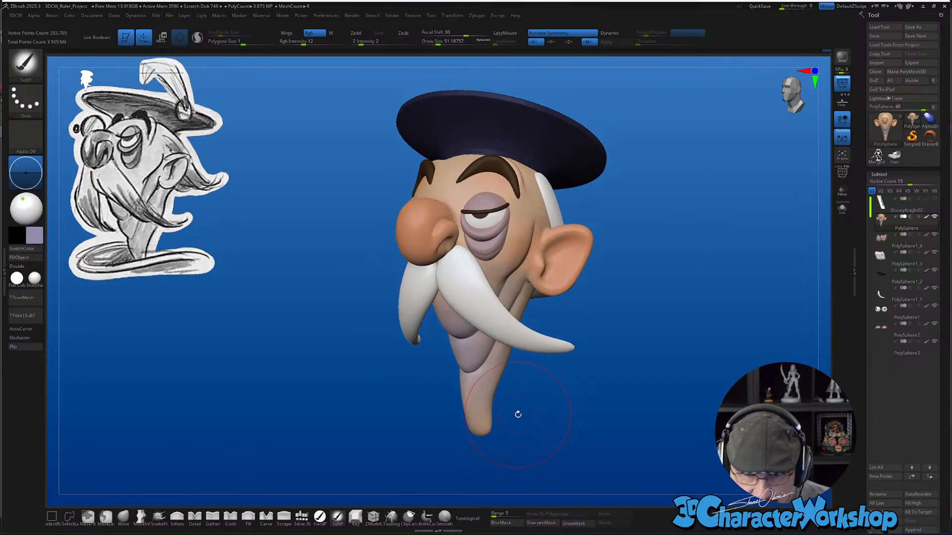
Select the mustache subtool and turn on the polygroup colour display, viewing the head from the front
alt+click(493, 317)
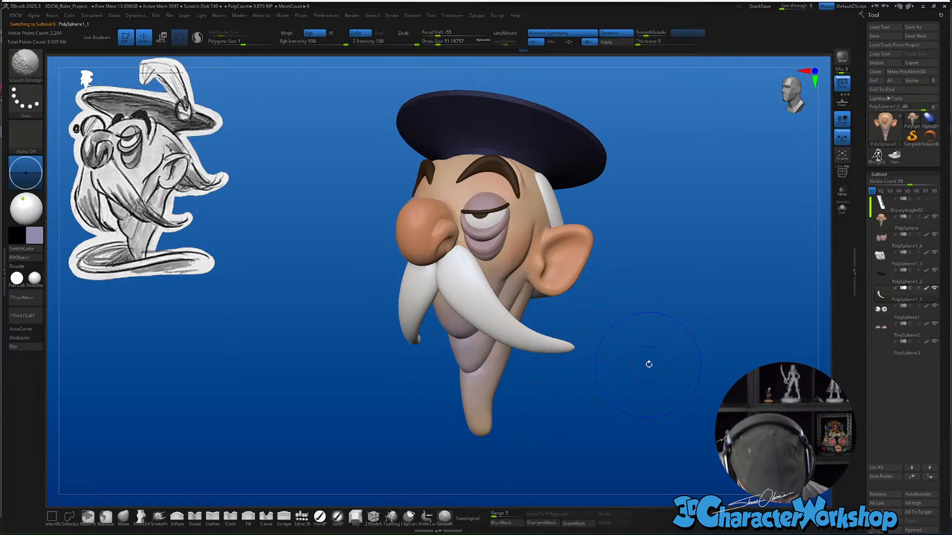
key(shift+f)
drag(657, 293, 664, 295)
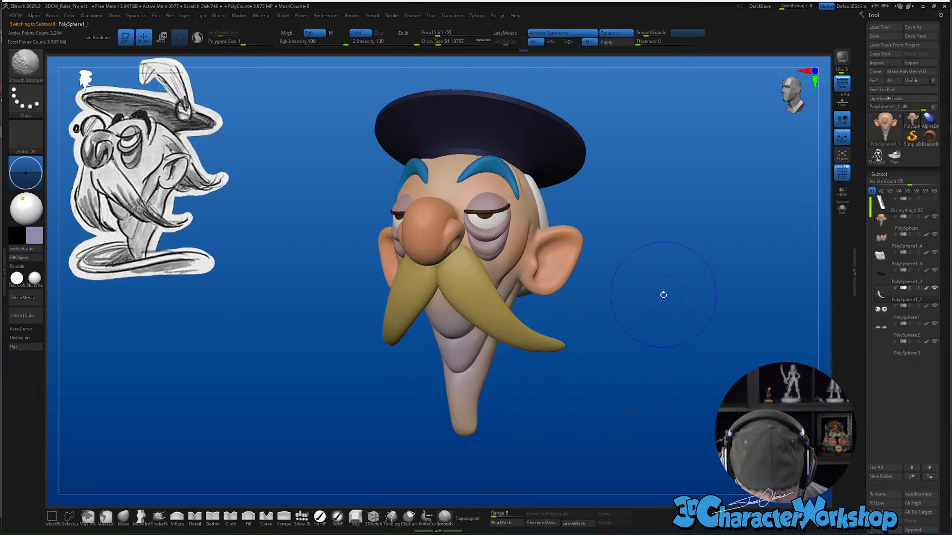
drag(264, 282, 269, 297)
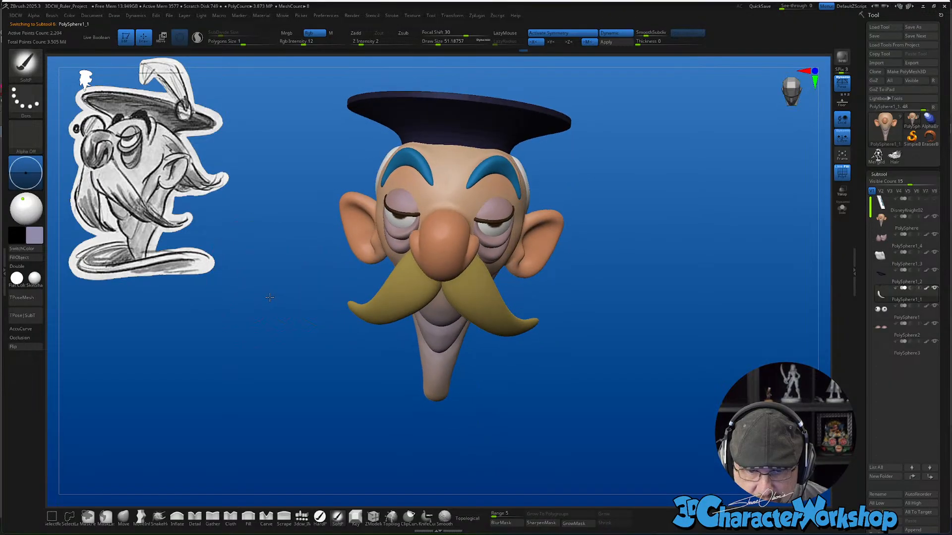
Mask the mustache with the lasso mask, leaving the eyebrows of the same subtool unmasked
mouse_move(312, 226)
ctrl+mouse_down()
mouse_move(219, 378)
mouse_move(687, 277)
mouse_move(496, 197)
mouse_move(394, 211)
ctrl+mouse_up()
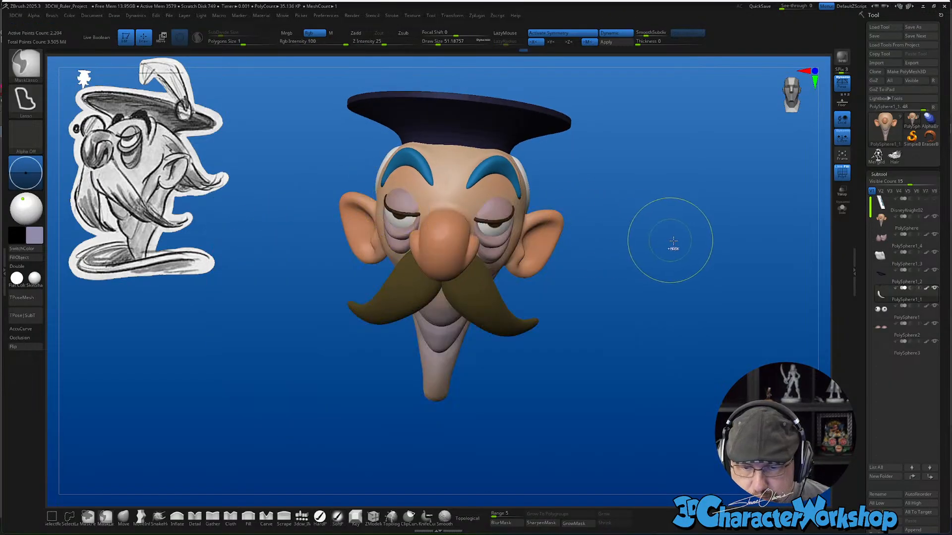
mouse_move(673, 242)
ctrl+mouse_down()
mouse_move(684, 266)
mouse_move(677, 320)
mouse_move(648, 340)
mouse_move(657, 270)
mouse_move(646, 347)
mouse_move(623, 363)
ctrl+mouse_up()
mouse_move(523, 401)
ctrl+mouse_down()
mouse_move(596, 339)
mouse_move(550, 270)
mouse_move(486, 246)
mouse_move(397, 243)
mouse_move(260, 352)
mouse_move(526, 399)
ctrl+mouse_up()
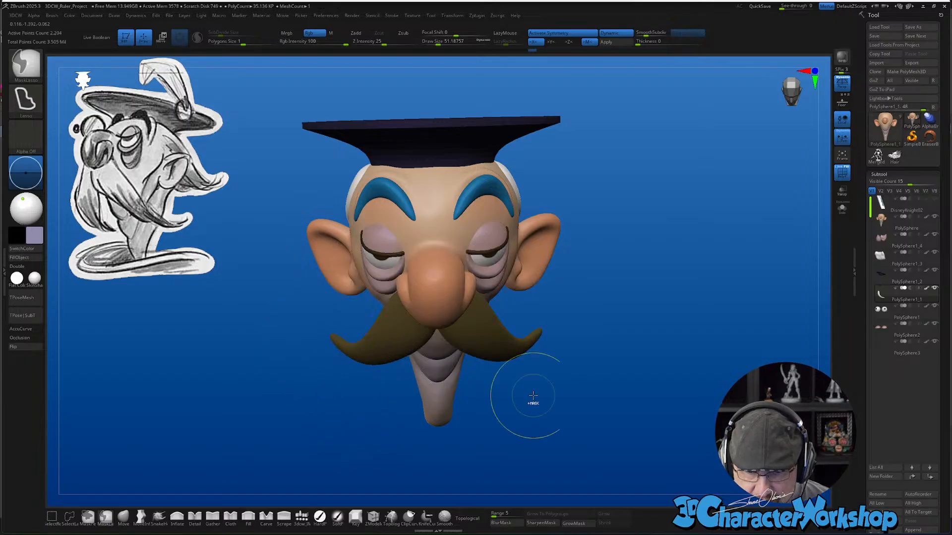
drag(608, 374, 618, 307)
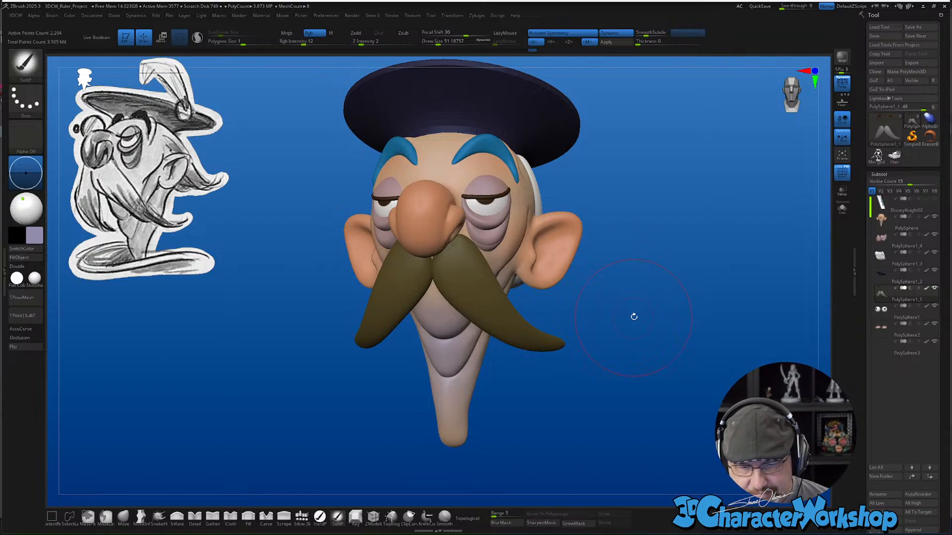
Split the unmasked eyebrows into their own subtool, turn off the polygroup display and make the mustache subtool active
key(space)
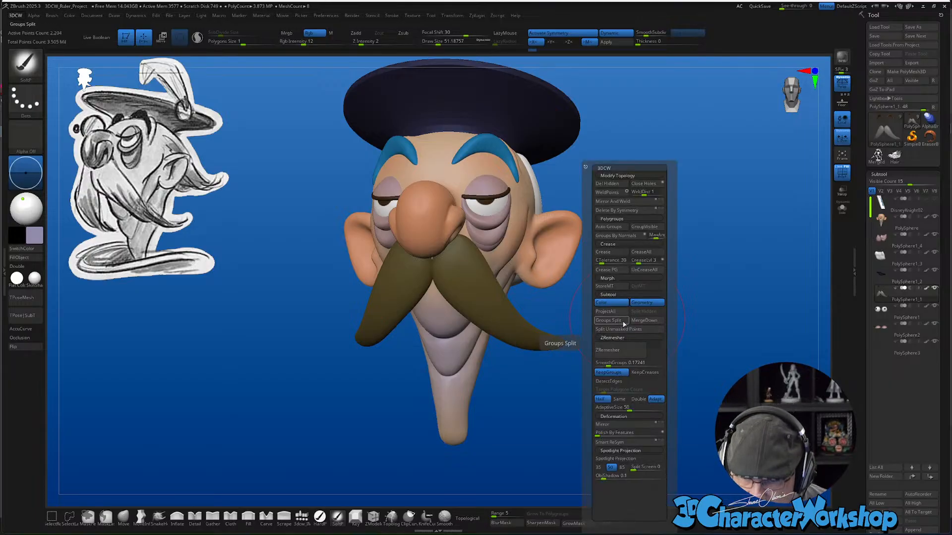
click(618, 323)
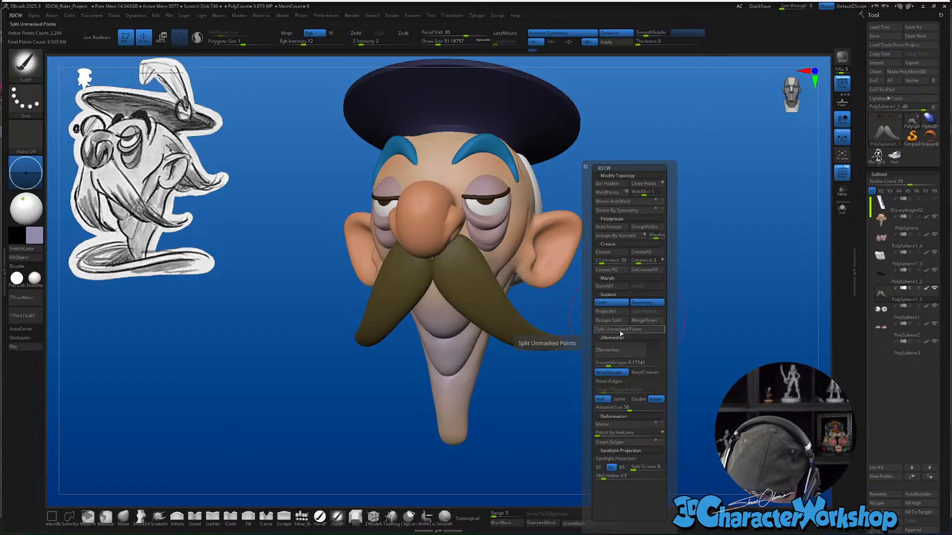
key(shift+f)
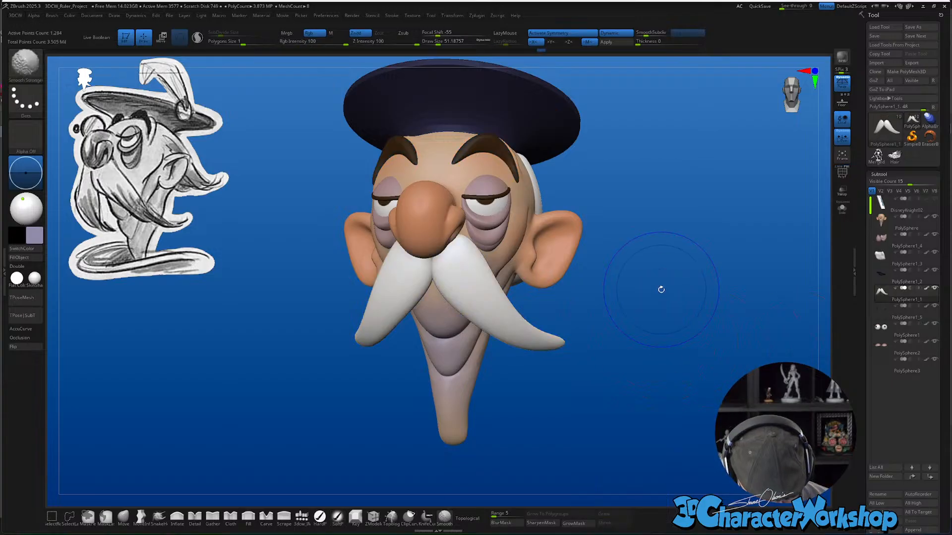
key(Down)
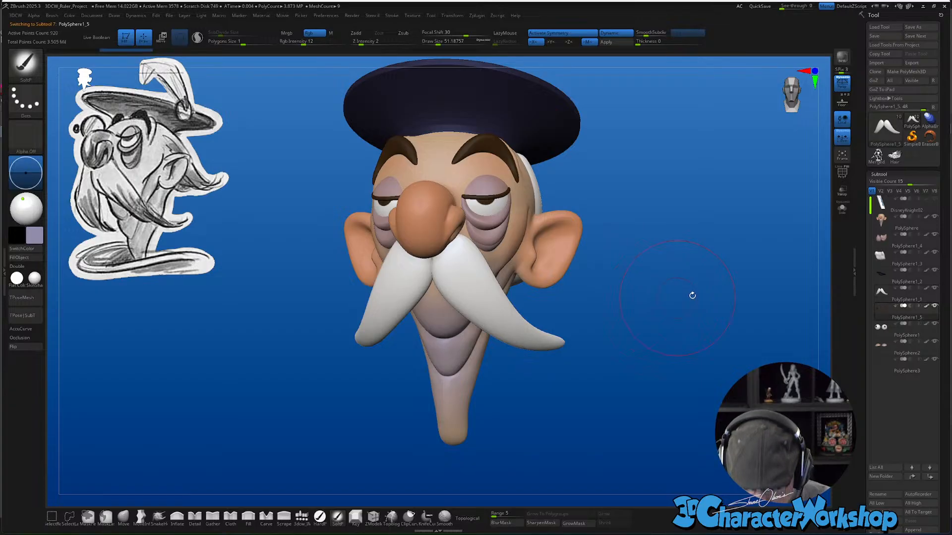
click(880, 292)
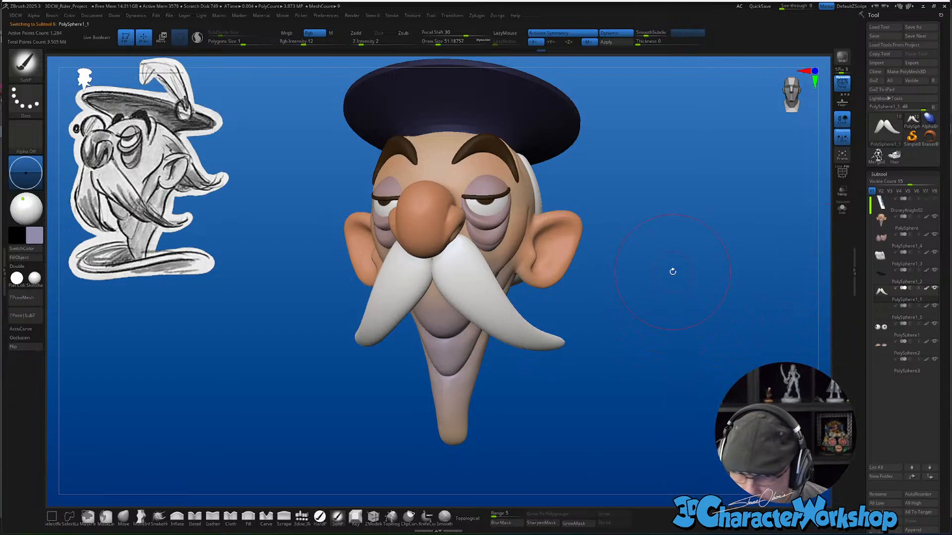
Select the white back-hair subtool and put it in a new subtool folder named Hair
drag(633, 269, 672, 240)
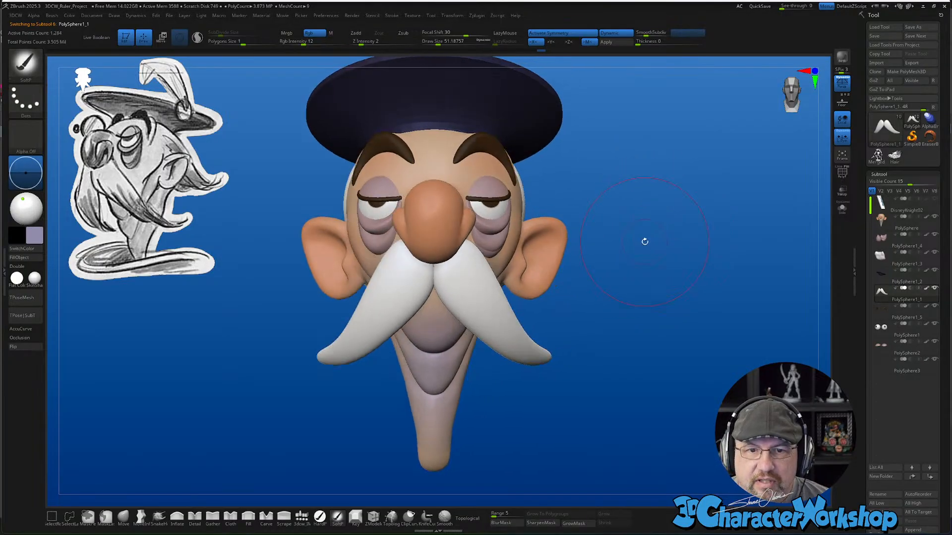
mouse_move(650, 172)
mouse_down()
mouse_move(689, 167)
mouse_move(644, 190)
mouse_move(628, 212)
mouse_up()
key(s)
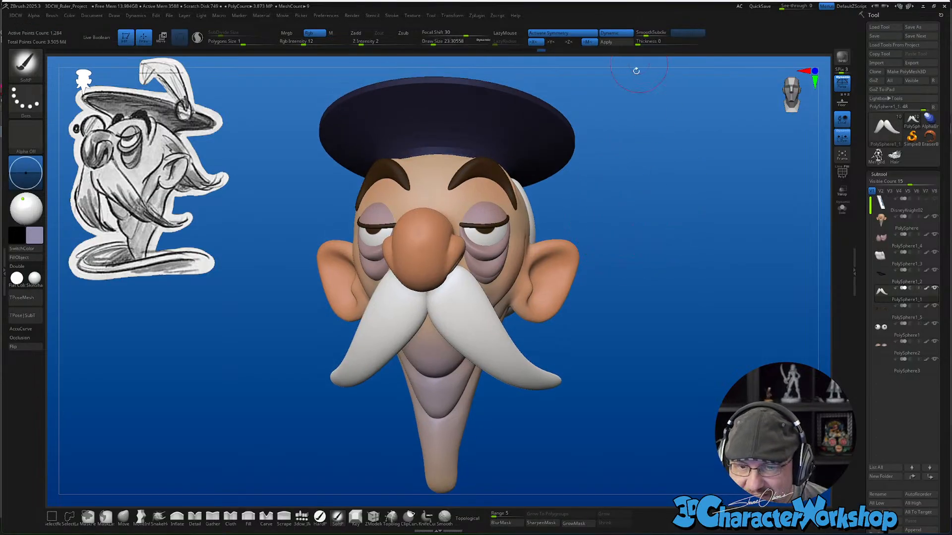
drag(645, 160, 619, 160)
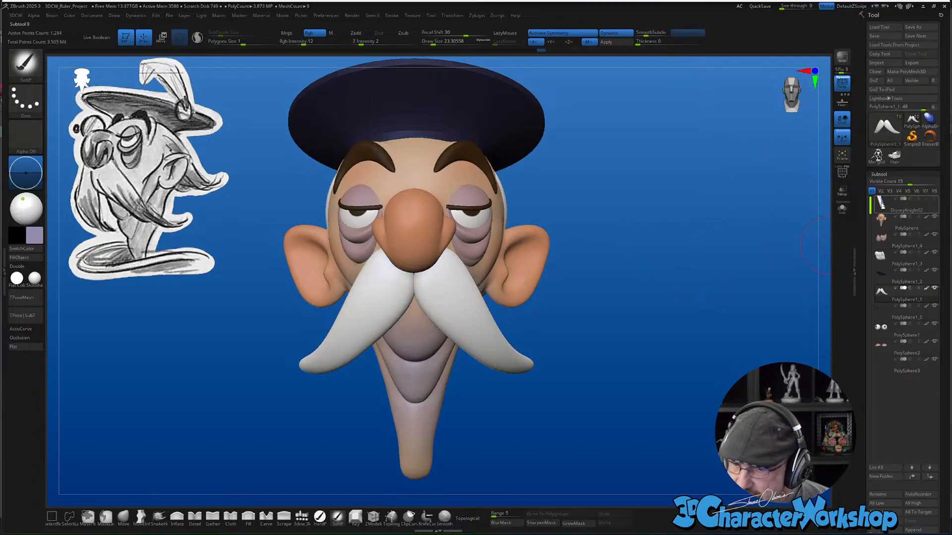
mouse_move(880, 246)
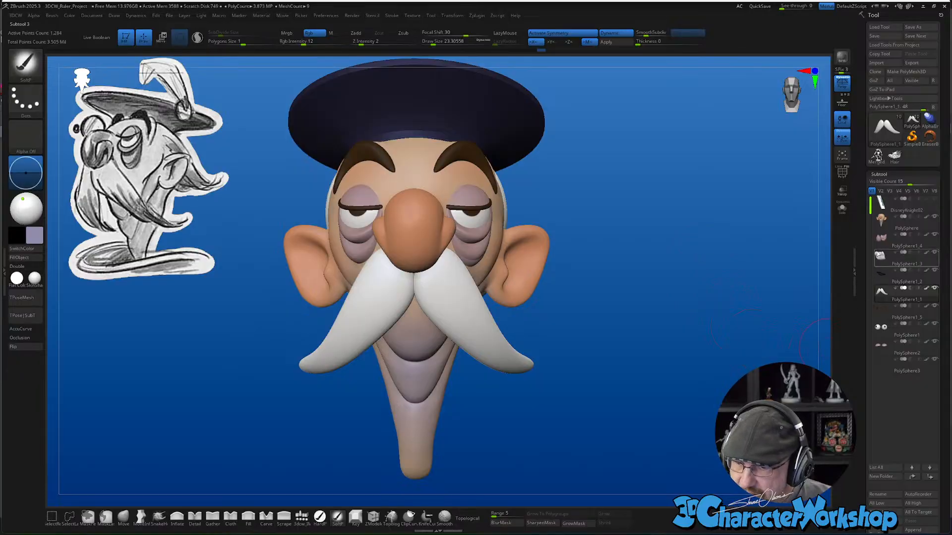
click(880, 260)
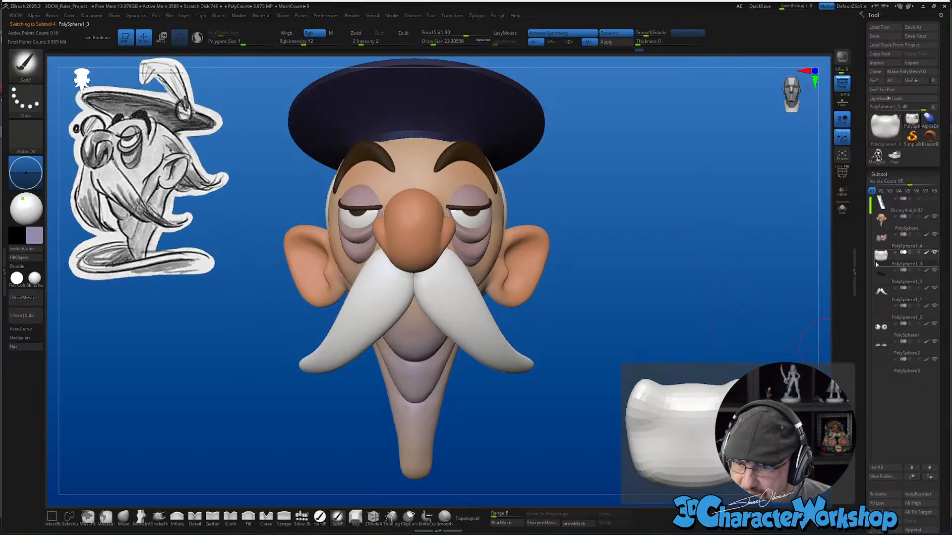
key(ctrl+f)
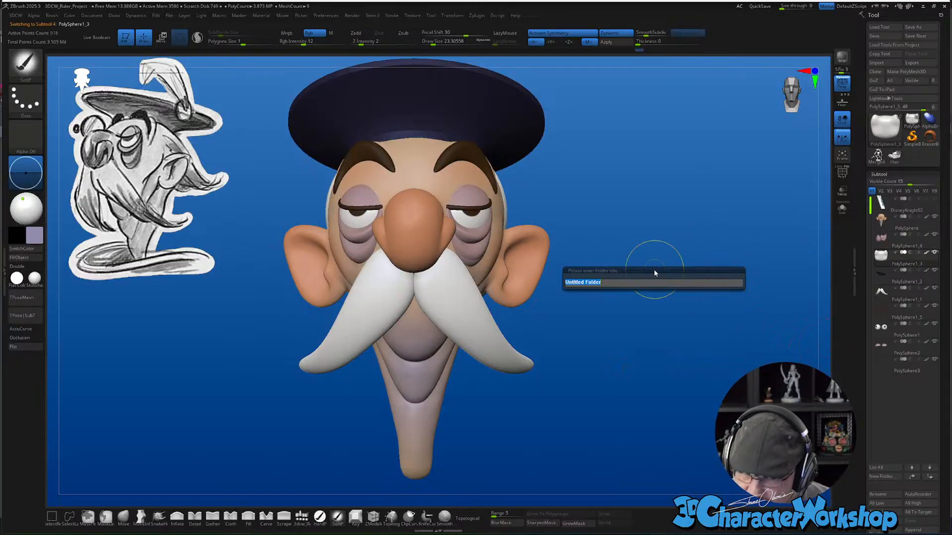
text(Hair)
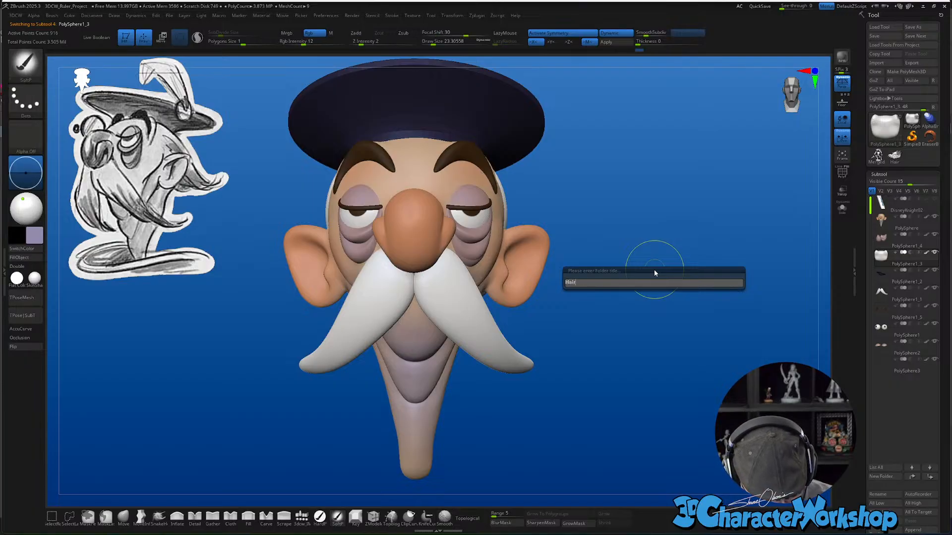
key(Return)
Insert a Key connector mesh on the back of the hair with the Key brush, with symmetry turned off
mouse_move(665, 249)
mouse_down()
mouse_move(631, 259)
mouse_move(603, 215)
mouse_up()
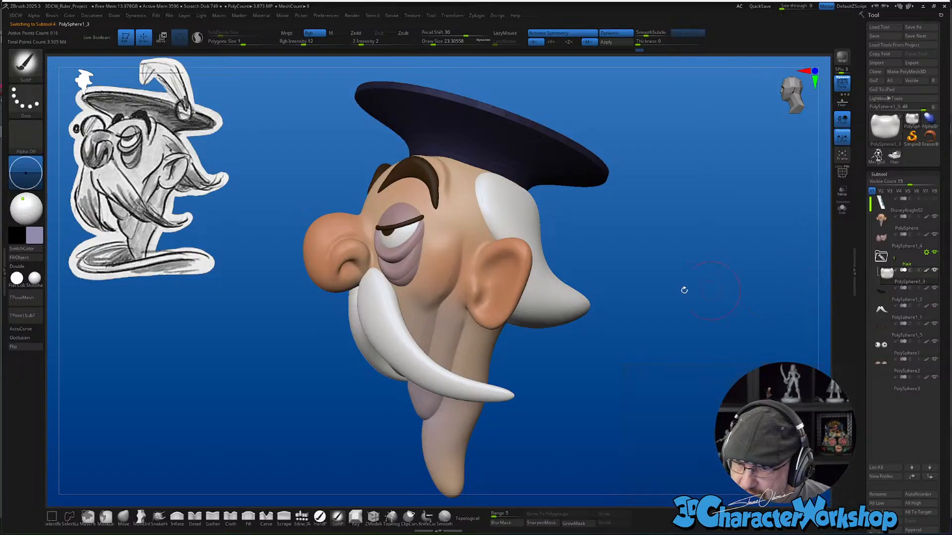
mouse_move(682, 289)
mouse_down()
mouse_move(666, 288)
mouse_move(648, 393)
mouse_move(580, 429)
mouse_up()
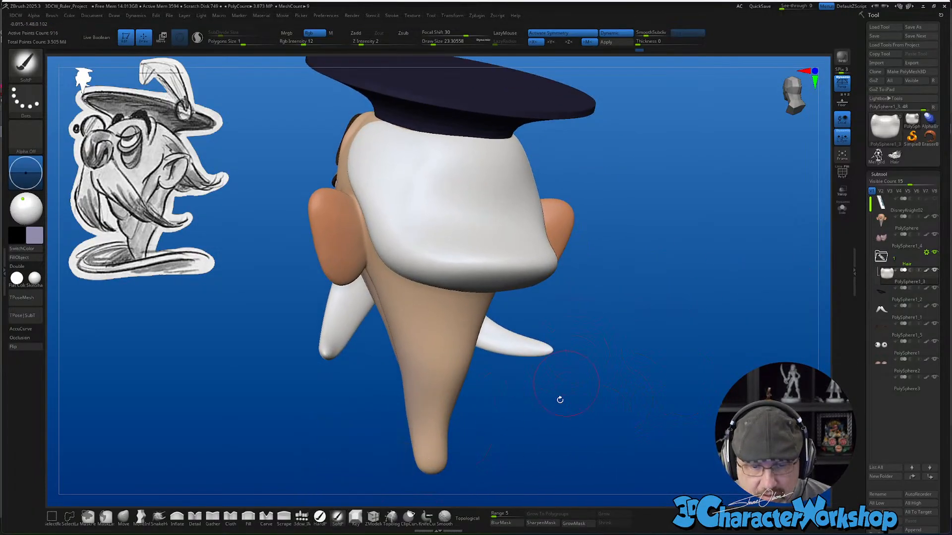
drag(559, 397, 568, 423)
click(356, 517)
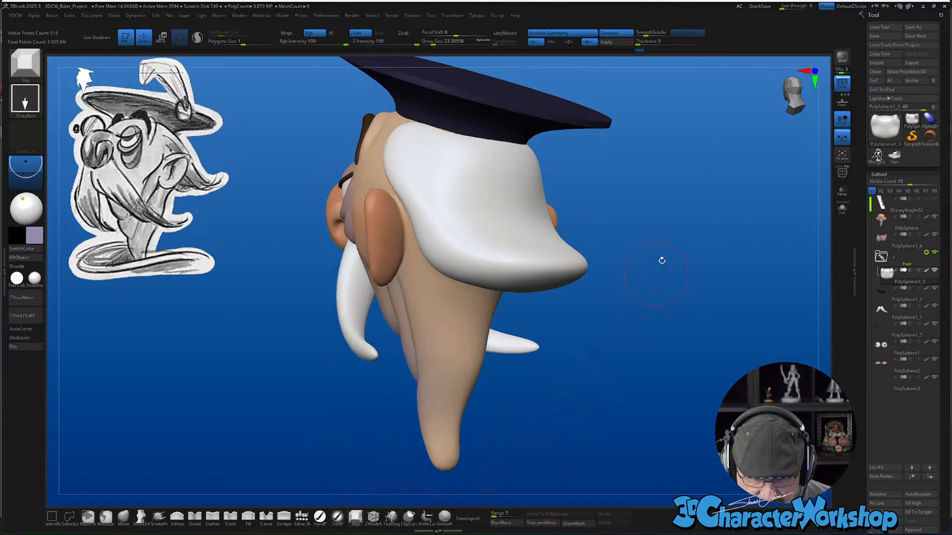
mouse_move(661, 261)
mouse_down()
mouse_move(662, 245)
mouse_move(676, 245)
mouse_up()
drag(539, 203, 550, 215)
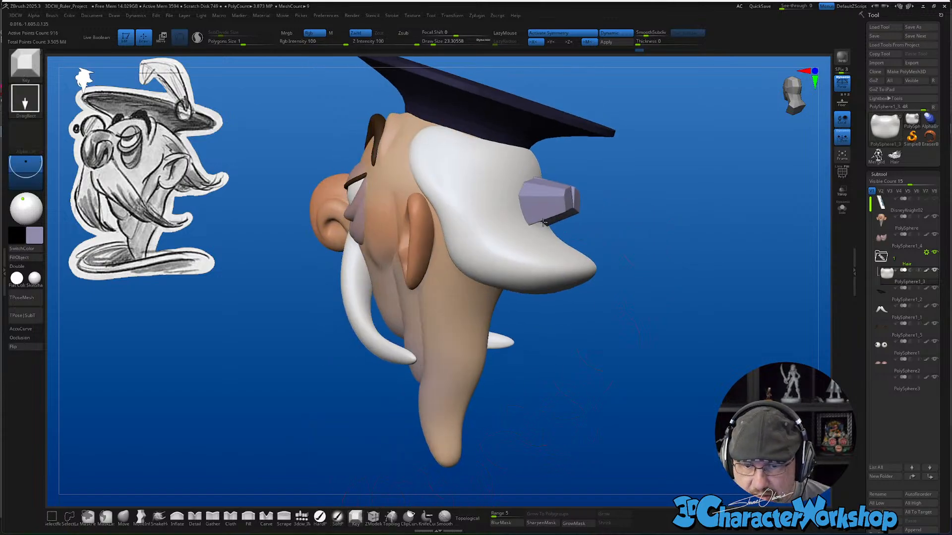
key(ctrl+z)
mouse_move(625, 216)
mouse_down()
mouse_move(568, 211)
mouse_move(542, 219)
mouse_move(544, 237)
mouse_up()
key(x)
shift+drag(648, 251, 680, 244)
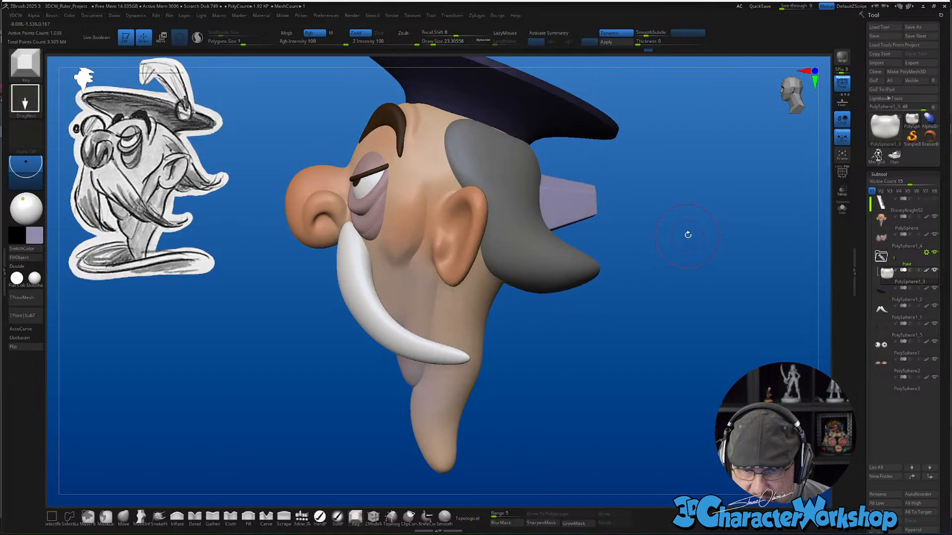
Rotate the inserted key with the gizmo so that it points into the back of the hair
key(w)
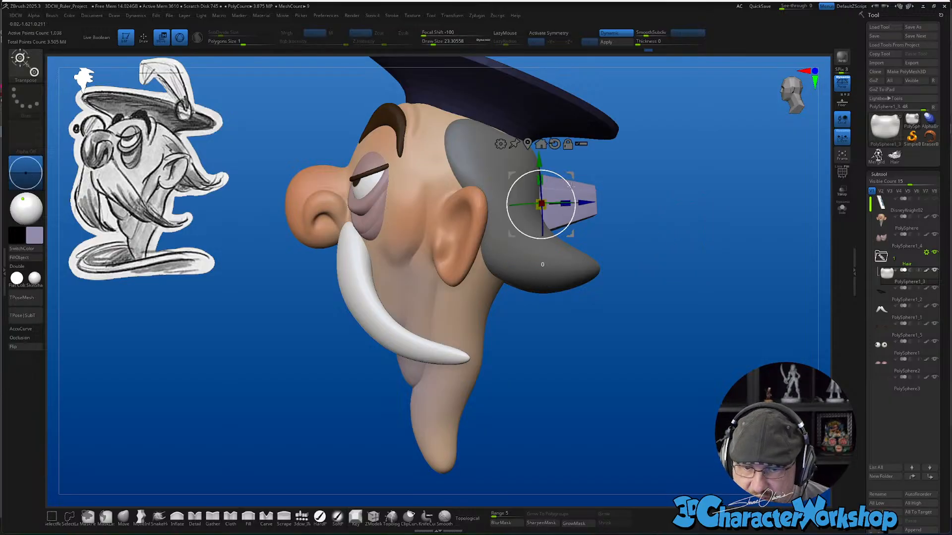
drag(565, 228, 469, 259)
drag(709, 301, 673, 317)
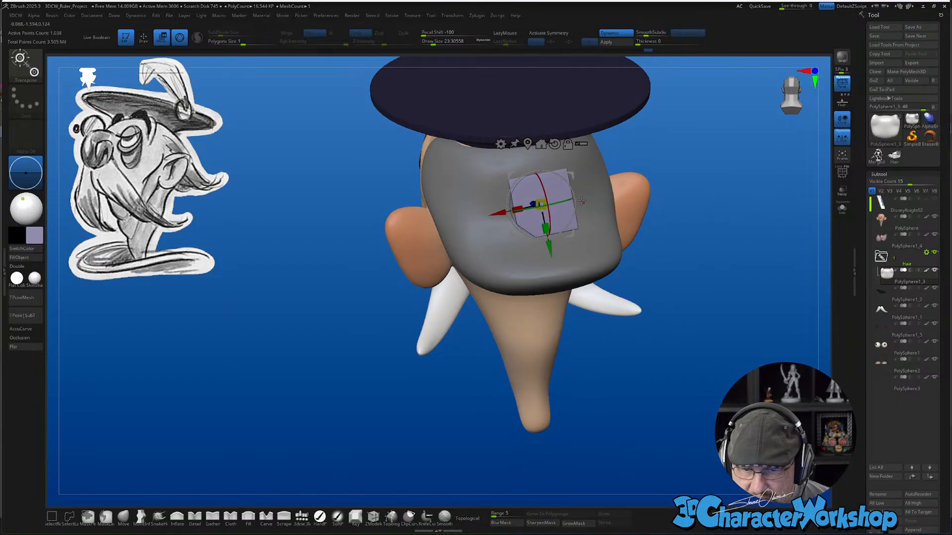
drag(582, 200, 558, 203)
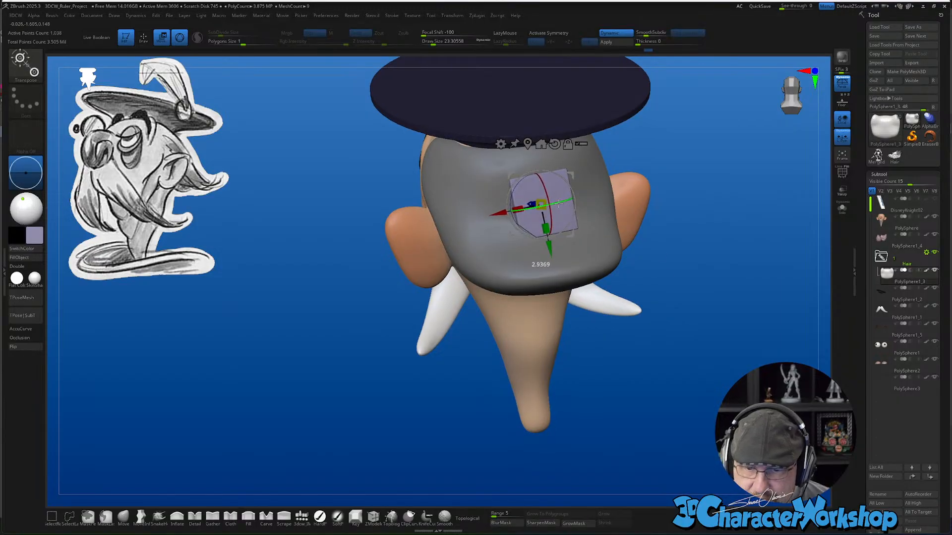
drag(674, 299, 695, 286)
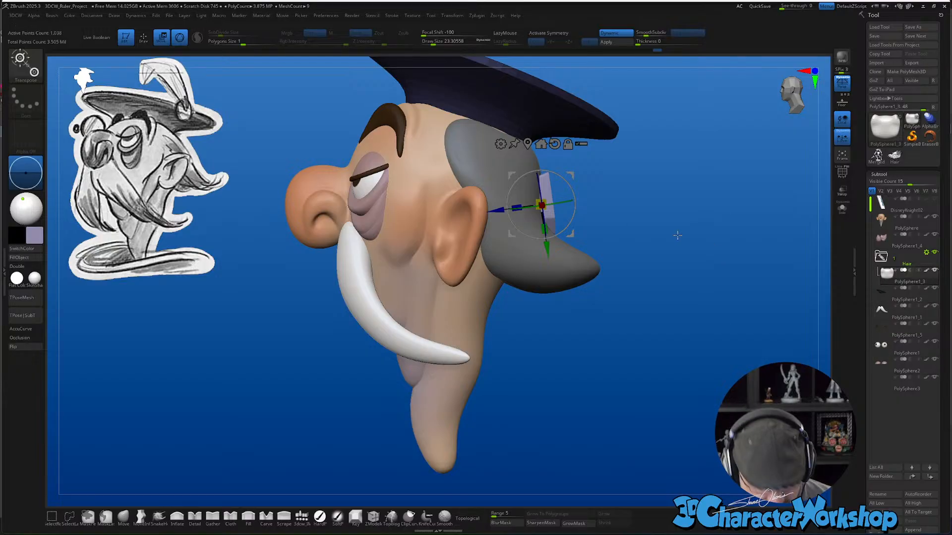
Split the unmasked key into its own subtool, set it to subtract from the hair and turn on Live Boolean
key(space)
click(665, 333)
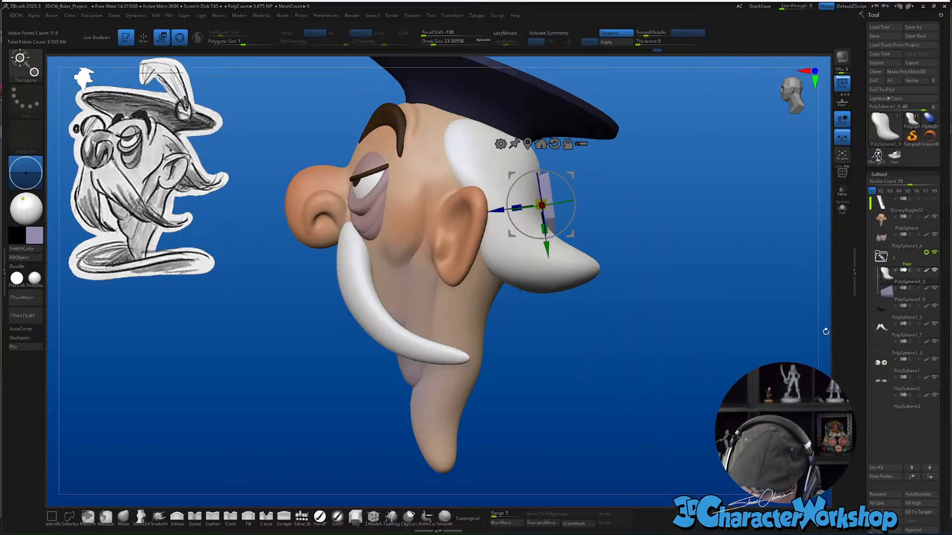
mouse_move(903, 295)
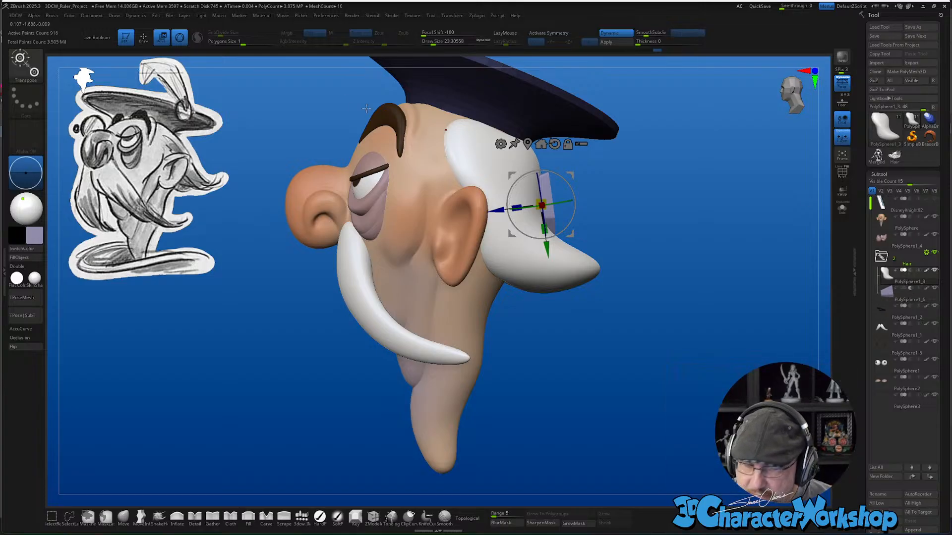
click(100, 38)
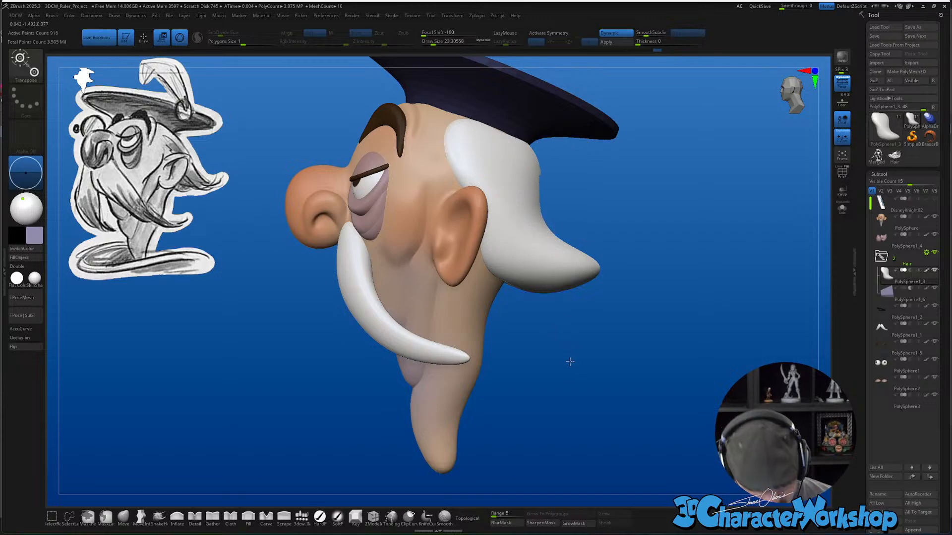
Hide the head to inspect the key-shaped cavity in the hair, return to draw mode and show the head again
mouse_move(569, 362)
mouse_down()
mouse_move(549, 369)
mouse_move(572, 357)
mouse_up()
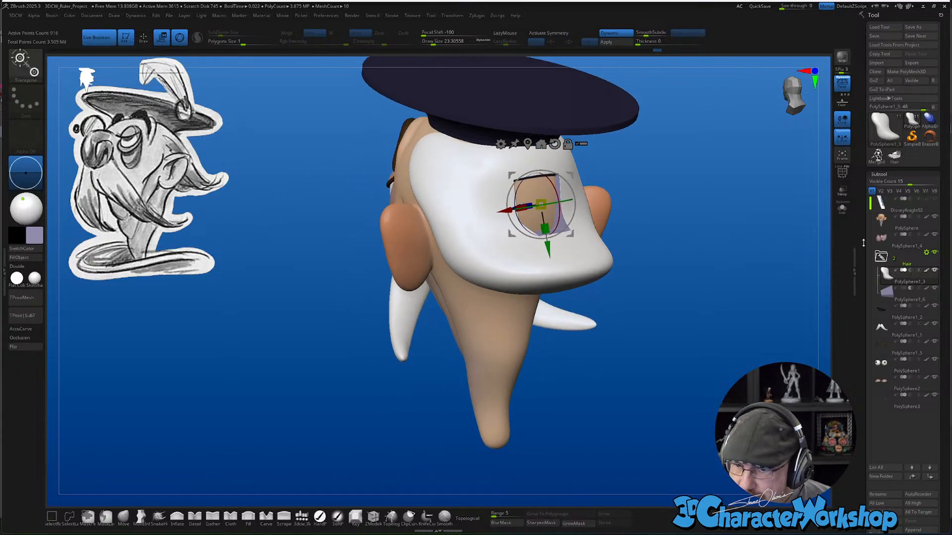
click(935, 219)
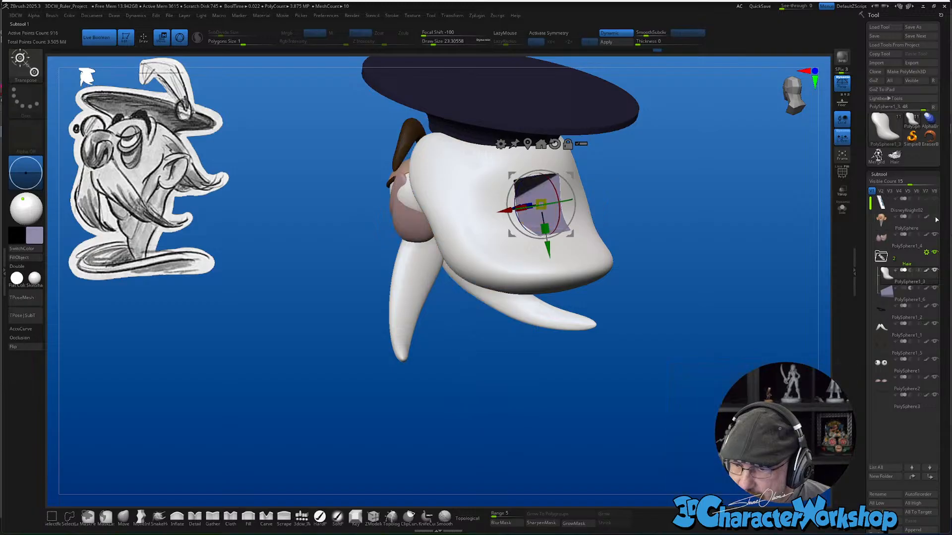
mouse_move(704, 283)
mouse_down()
mouse_move(644, 304)
mouse_move(647, 313)
mouse_move(678, 300)
mouse_move(644, 322)
mouse_move(604, 330)
mouse_move(640, 334)
mouse_move(578, 334)
mouse_move(716, 296)
mouse_up()
key(q)
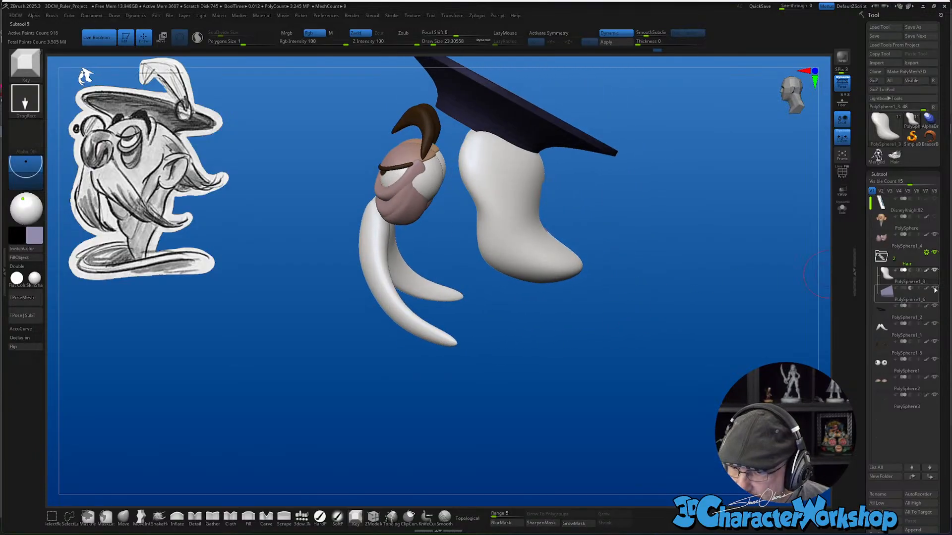
click(935, 218)
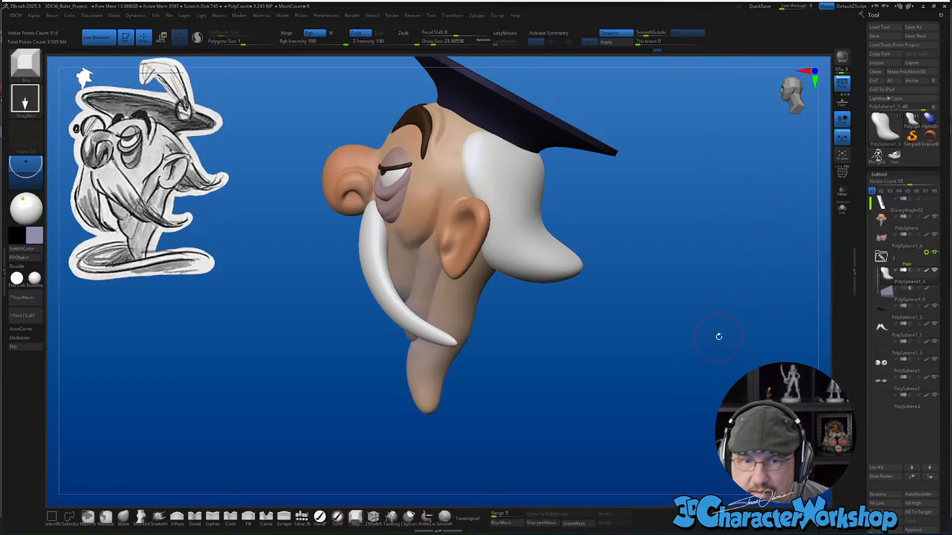
Set the draw size to about 44 and review the head from the front, three-quarter and side angles
drag(719, 337, 625, 360)
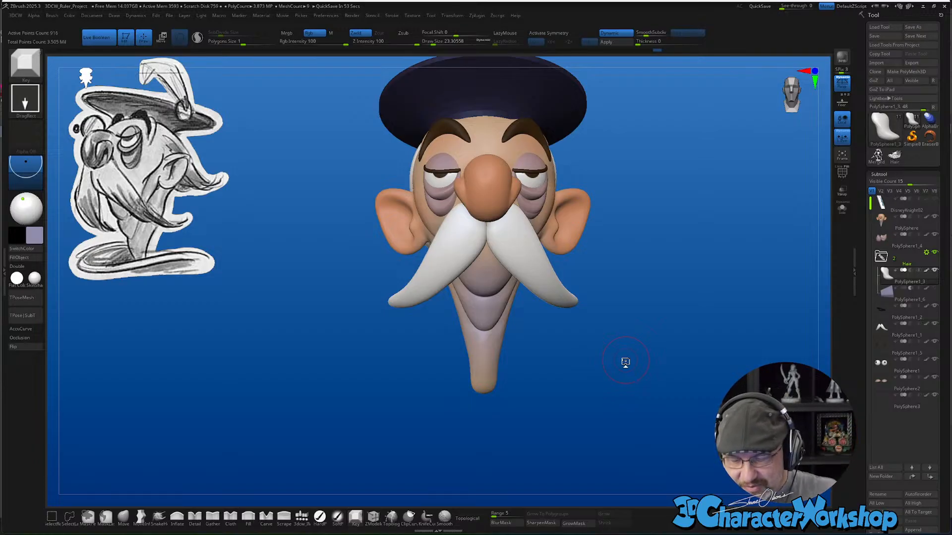
key(s)
drag(627, 363, 633, 368)
key(s)
mouse_move(633, 367)
ctrl+right_down()
mouse_move(631, 402)
mouse_move(638, 363)
mouse_move(647, 372)
ctrl+right_up()
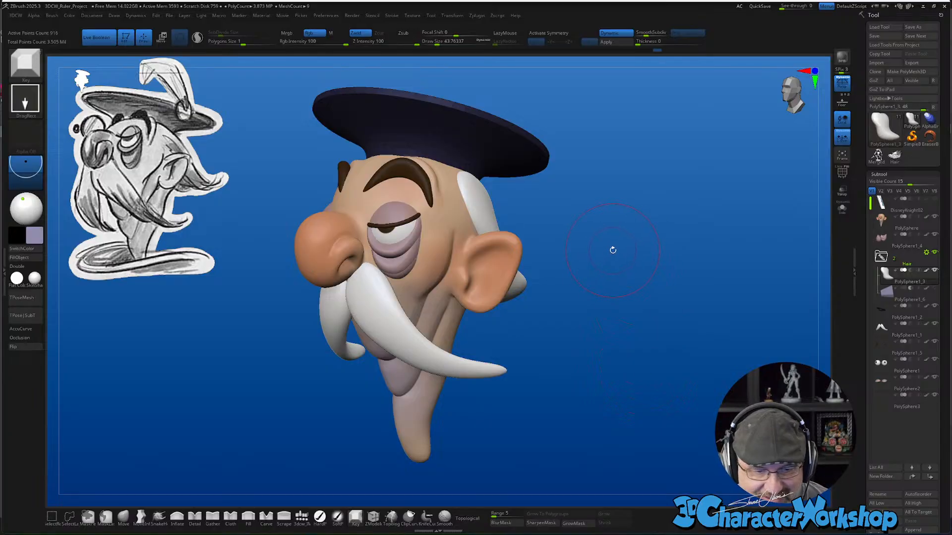
right_drag(613, 251, 737, 323)
Delete the subtracting key subtool from the hair folder
click(890, 298)
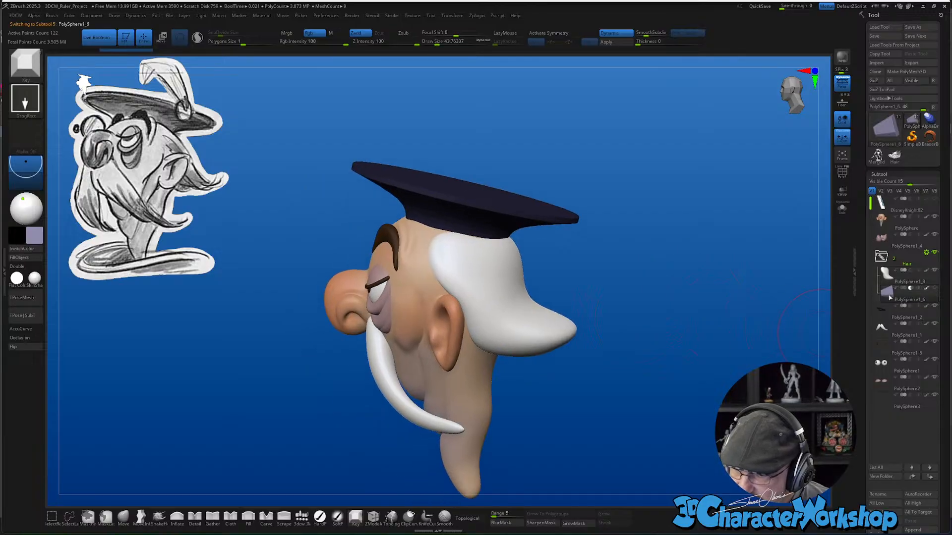
scroll(872, 454, down, 5)
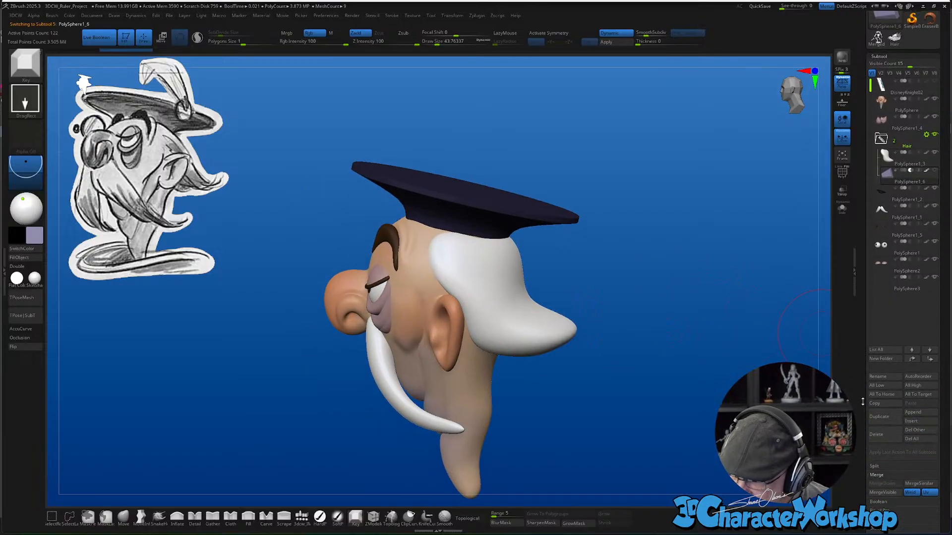
click(885, 435)
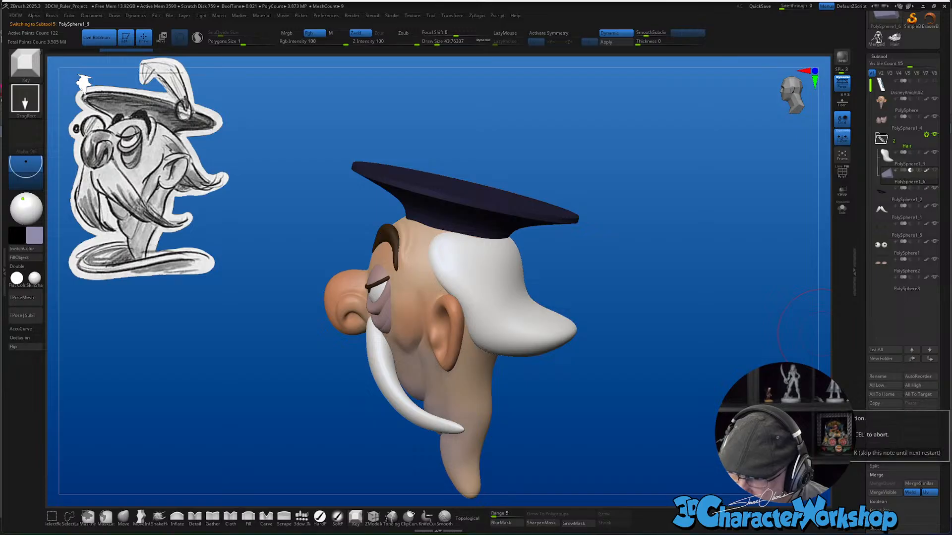
drag(647, 262, 676, 288)
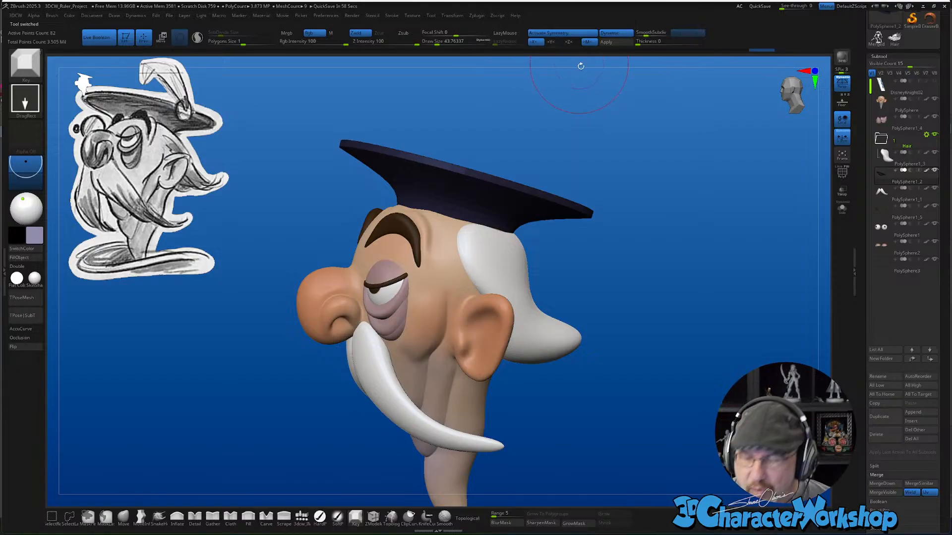
Turn off Live Boolean and make the head the active subtool
drag(631, 269, 651, 277)
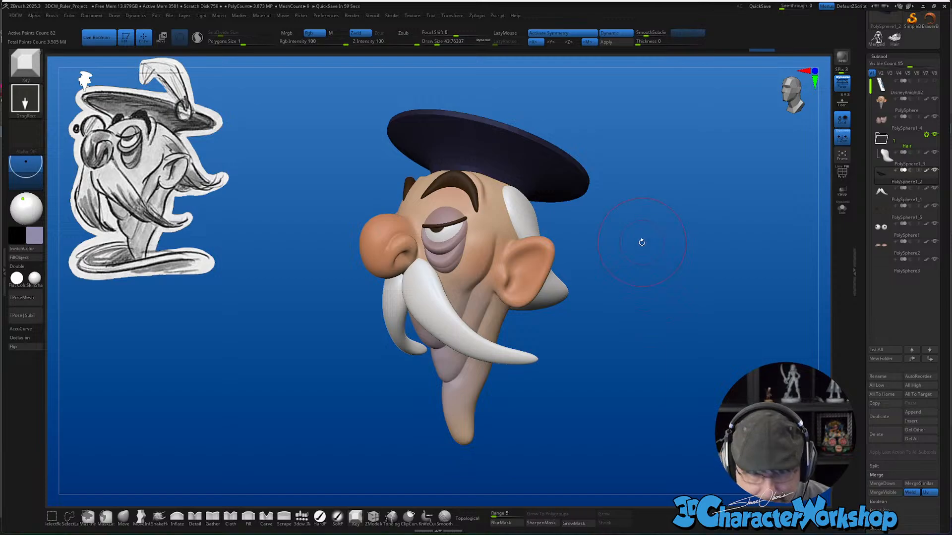
drag(641, 245, 643, 247)
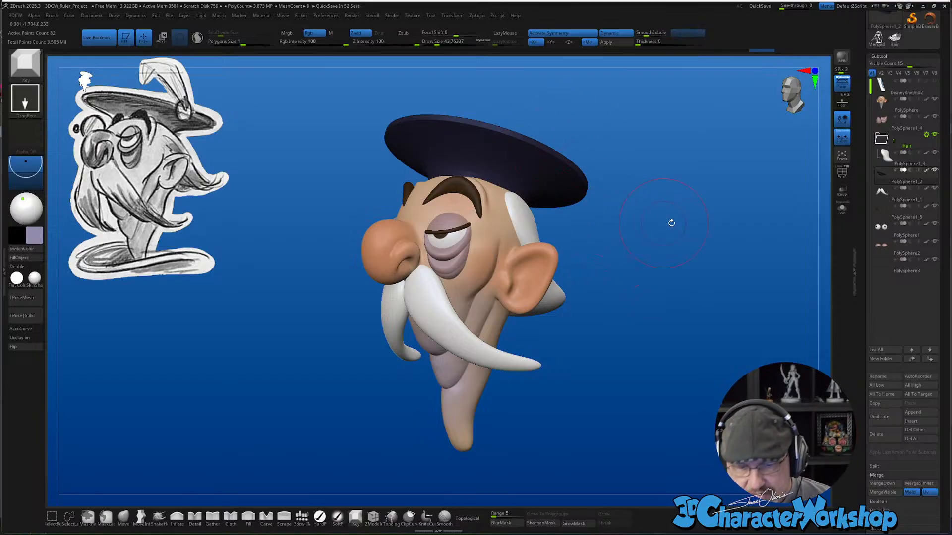
drag(731, 316, 727, 324)
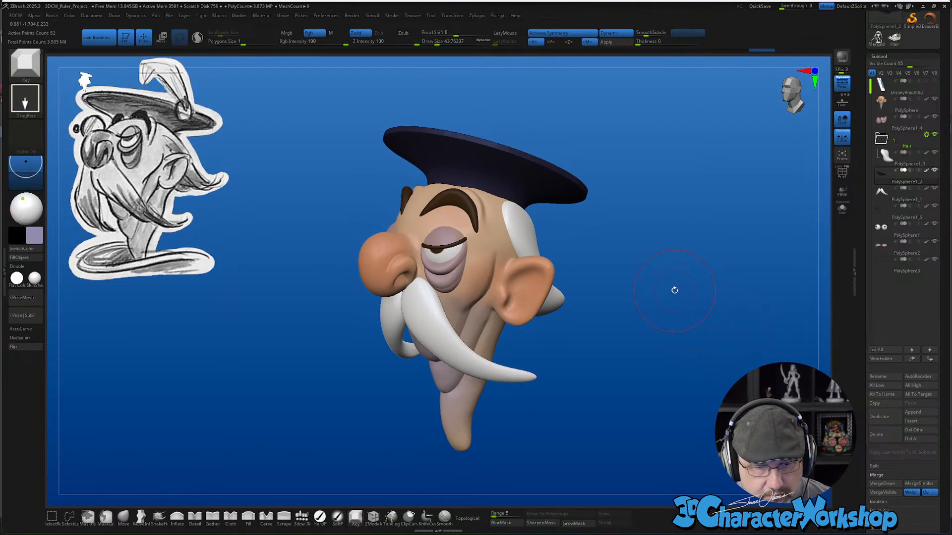
drag(675, 285, 674, 284)
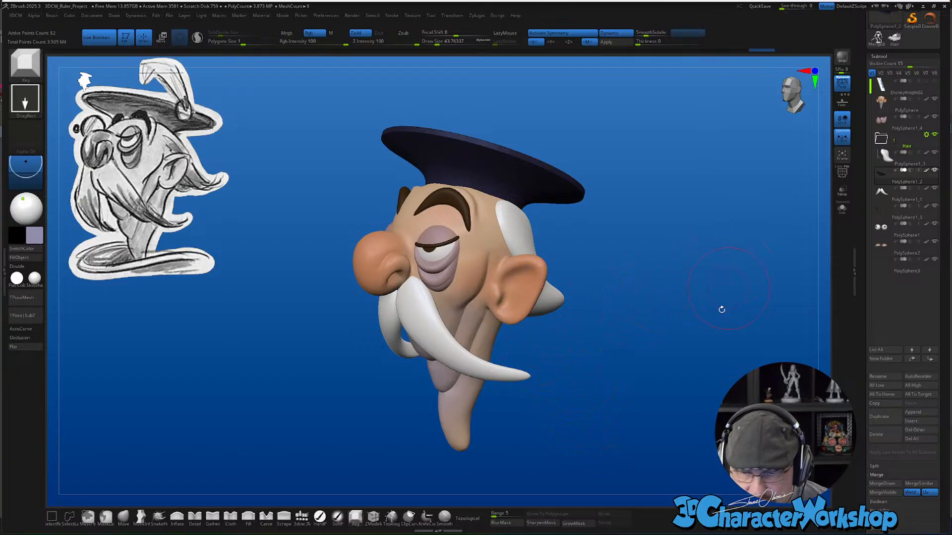
alt+click(375, 274)
click(98, 42)
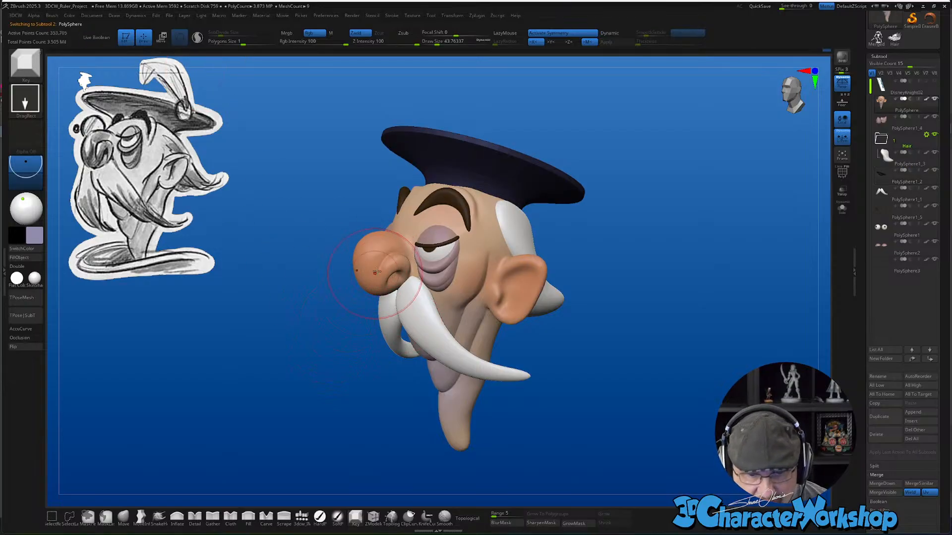
key(shift+f)
key(shift+f)
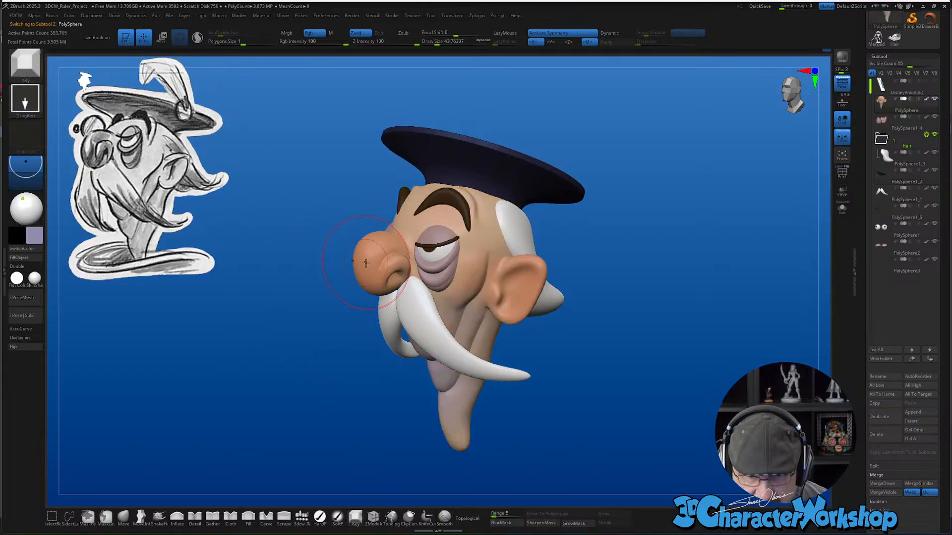
alt+drag(329, 283, 340, 279)
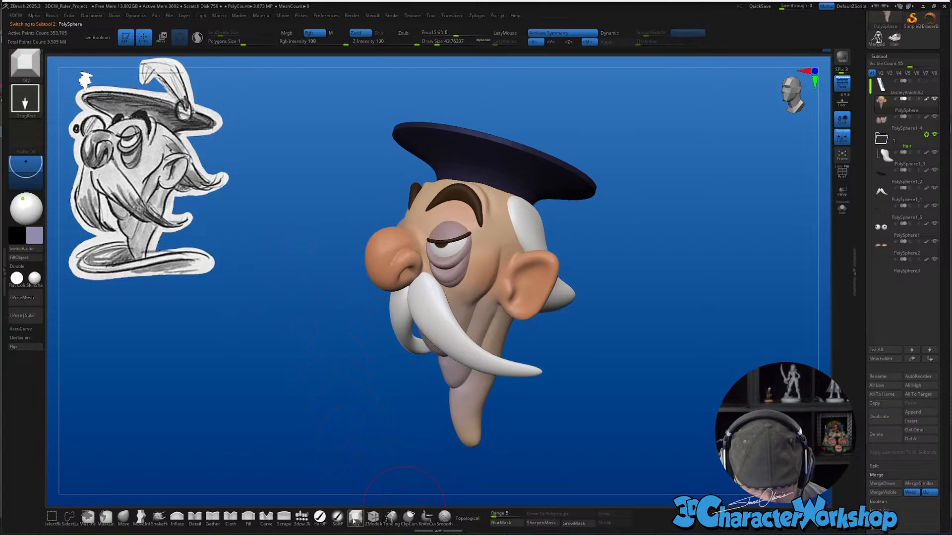
Paint the nose with the soft paint brush in a salmon red, building the colour up toward the bridge
click(337, 518)
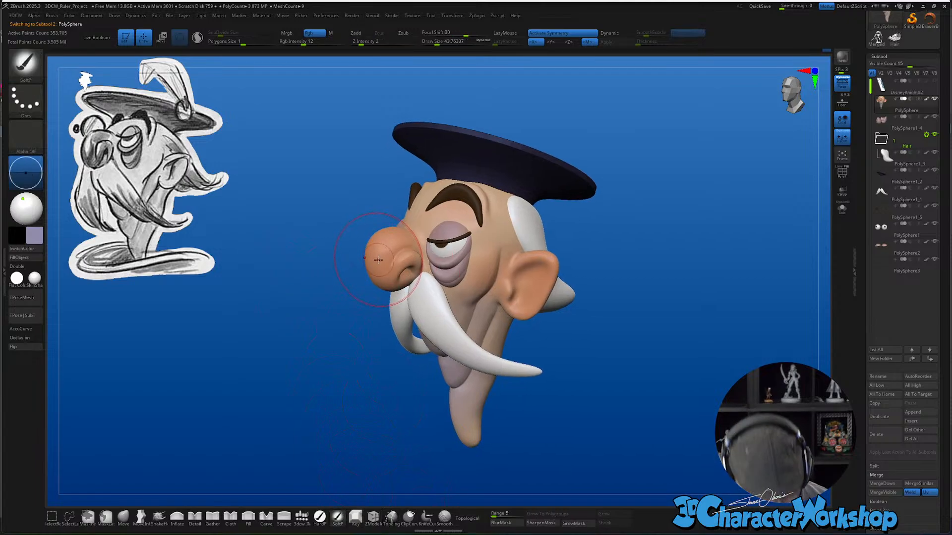
key(c)
click(35, 236)
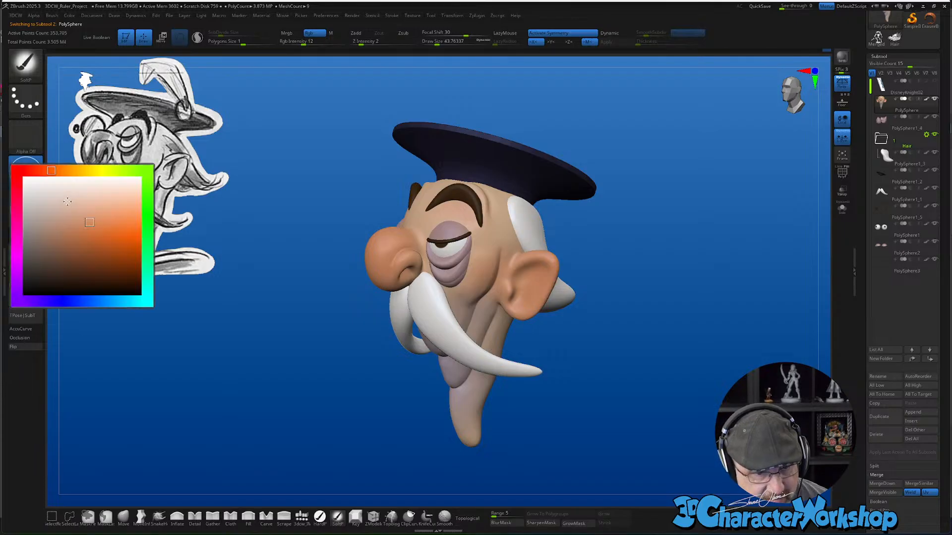
drag(45, 170, 31, 170)
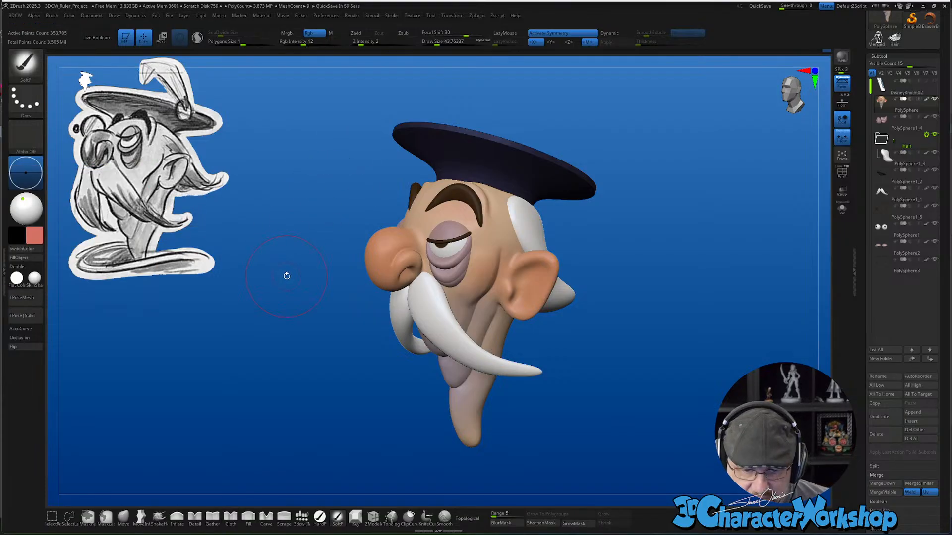
alt+right_drag(398, 263, 468, 337)
key(ctrl+z)
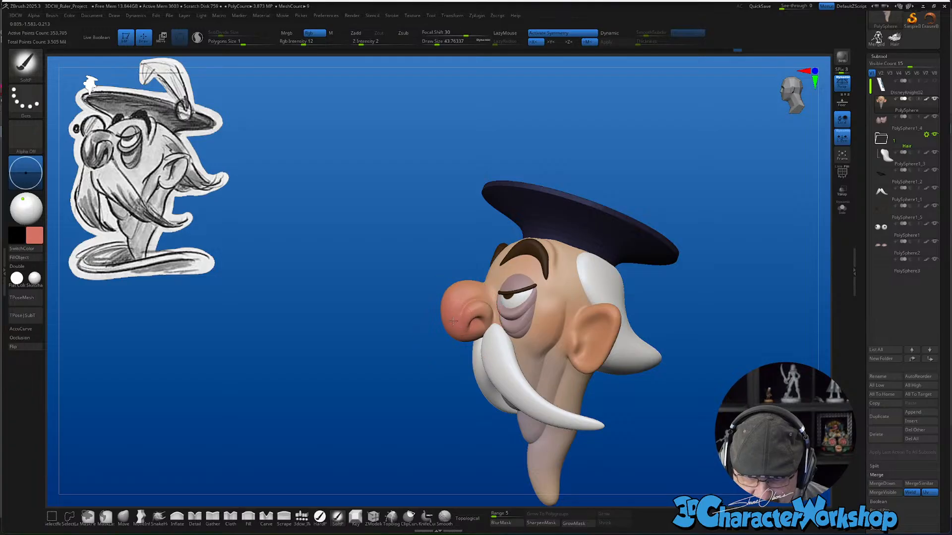
right_drag(443, 290, 464, 286)
drag(450, 296, 461, 284)
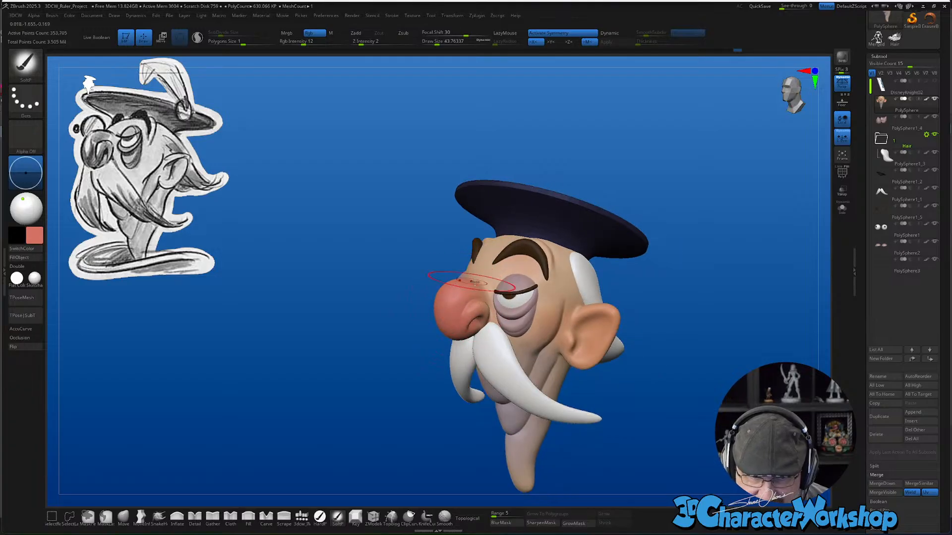
right_drag(475, 282, 504, 286)
drag(457, 300, 464, 303)
Tint the ears with the same salmon red
right_drag(677, 353, 632, 344)
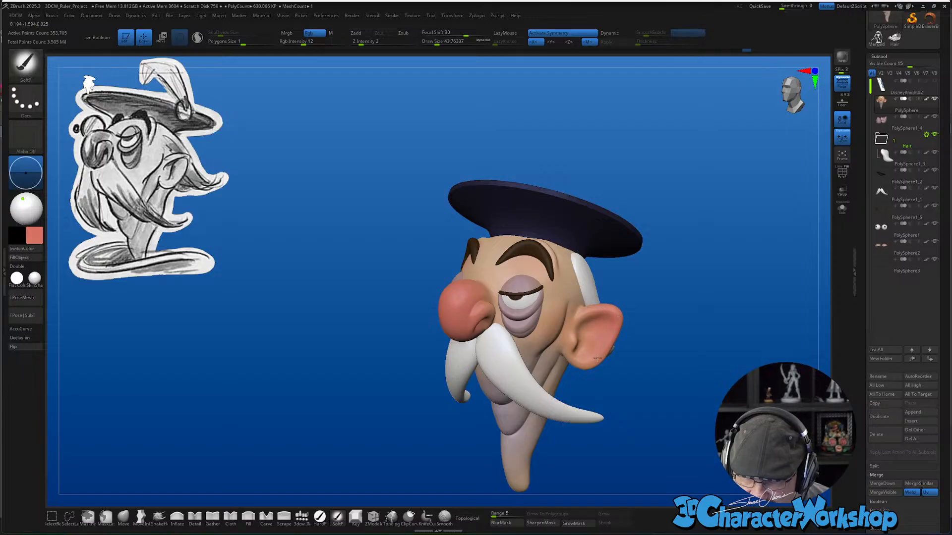
mouse_move(601, 333)
right_down()
mouse_move(667, 419)
mouse_move(634, 395)
mouse_move(649, 388)
right_up()
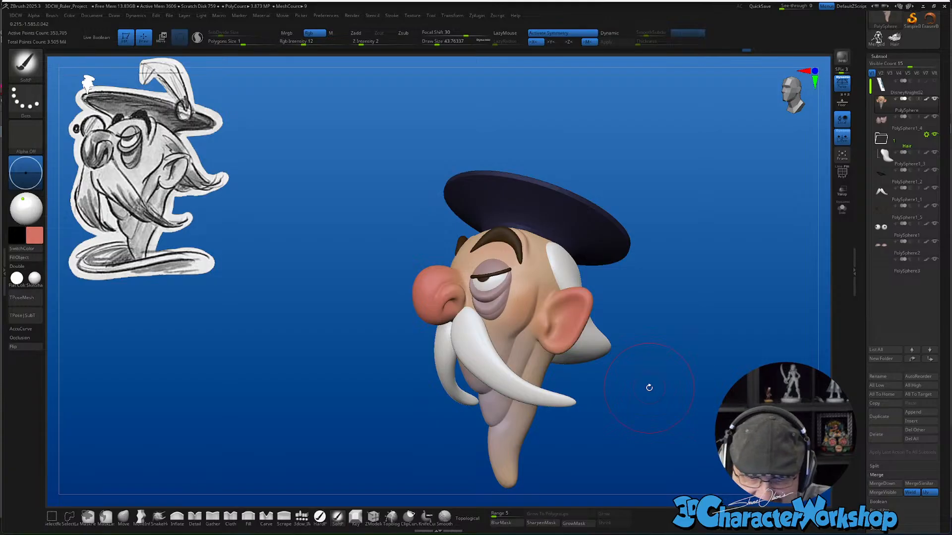
mouse_move(718, 299)
right_down()
mouse_move(711, 308)
mouse_move(682, 287)
mouse_move(654, 285)
mouse_move(672, 263)
right_up()
Select the mustache subtool, apply its dynamic subdivision and display its wireframe
alt+click(435, 292)
key(shift+f)
click(618, 41)
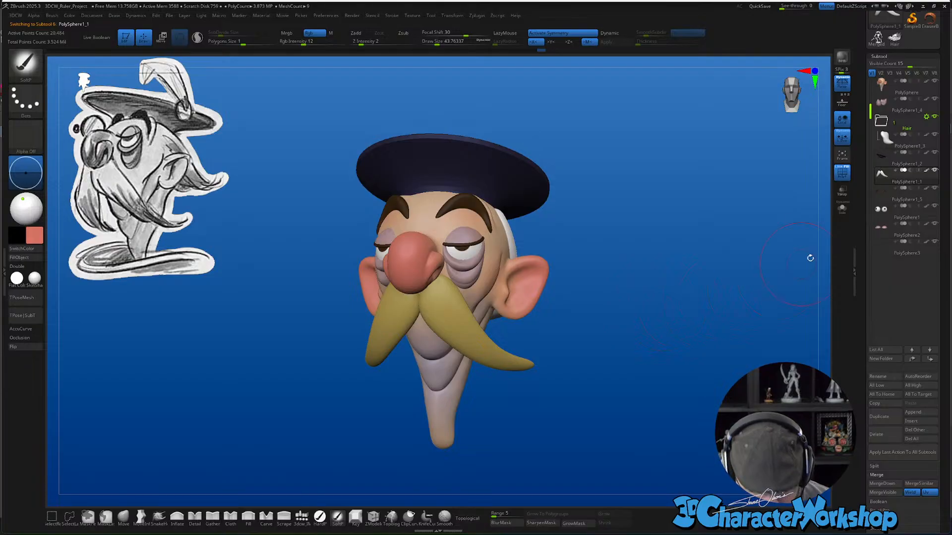
click(842, 173)
mouse_move(557, 304)
right_down()
mouse_move(581, 313)
mouse_move(616, 351)
right_up()
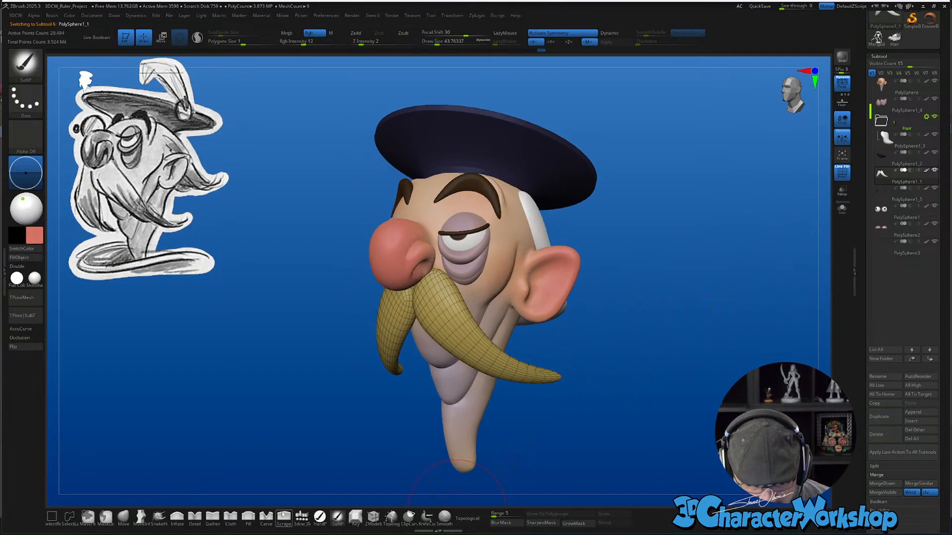
Switch to the Curve brush and reduce the draw size to about 12 for detailing the mustache
click(266, 518)
key(s)
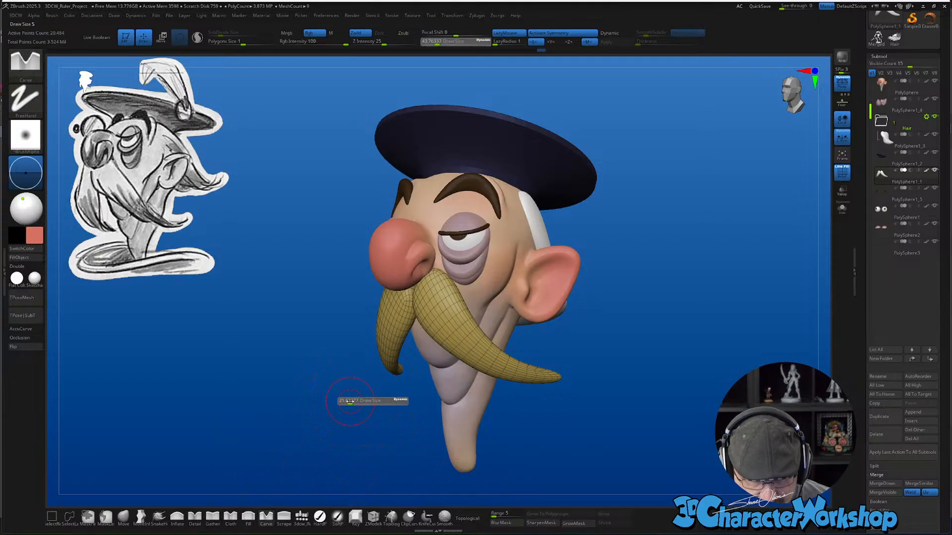
drag(350, 401, 351, 402)
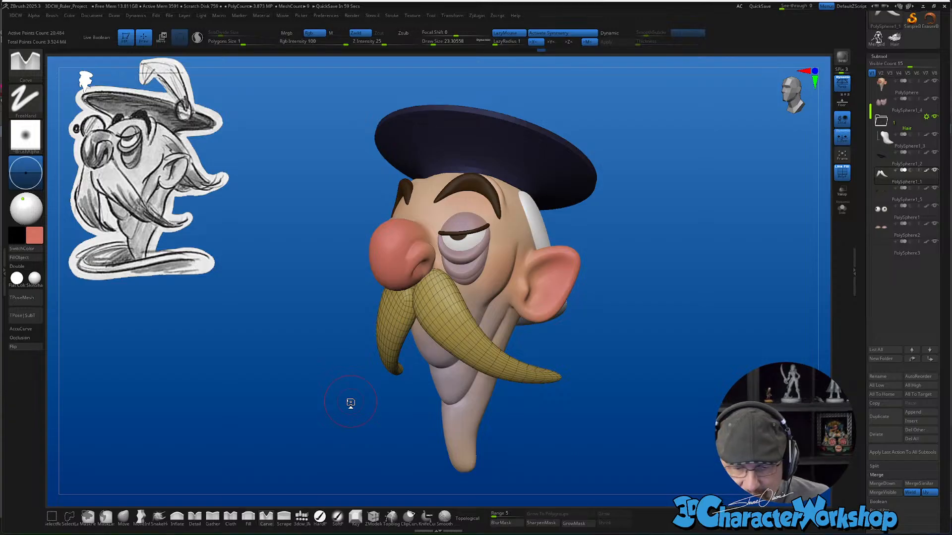
drag(609, 419, 614, 419)
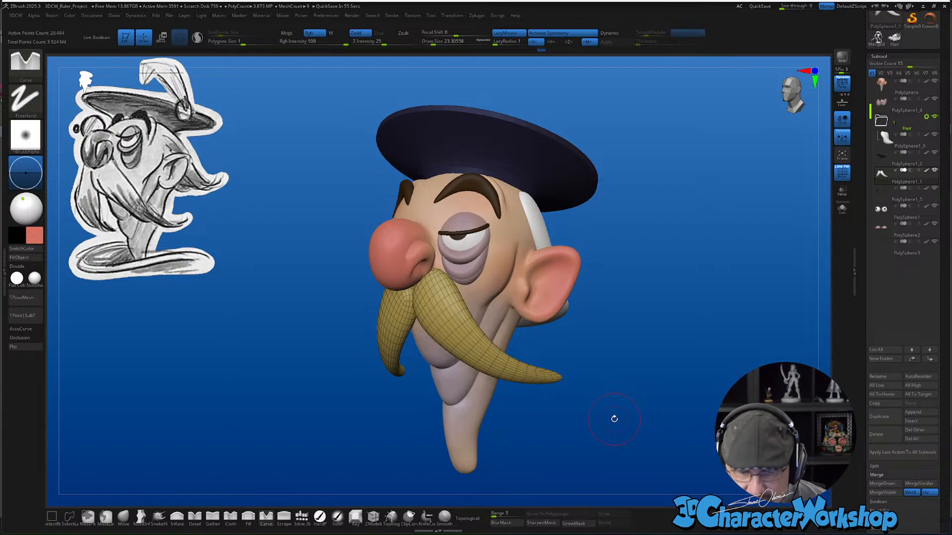
key(s)
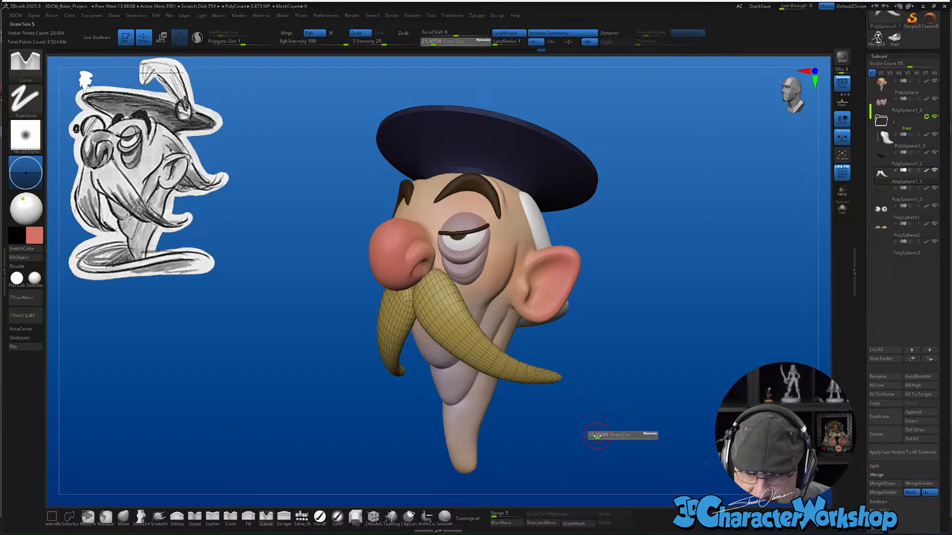
ctrl+right_drag(597, 431, 595, 438)
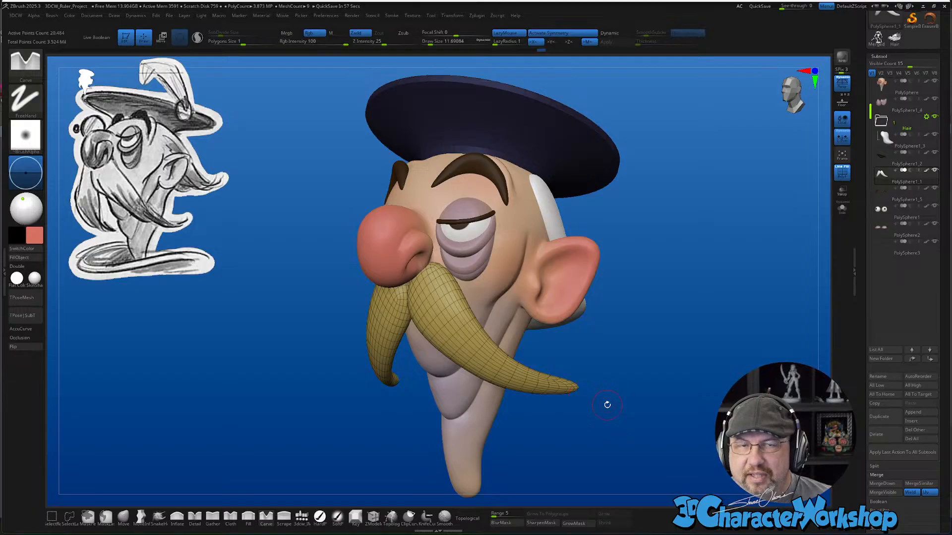
Adjust the Curve brush's draw size to about 17 over the upper part of the mustache
drag(604, 400, 599, 415)
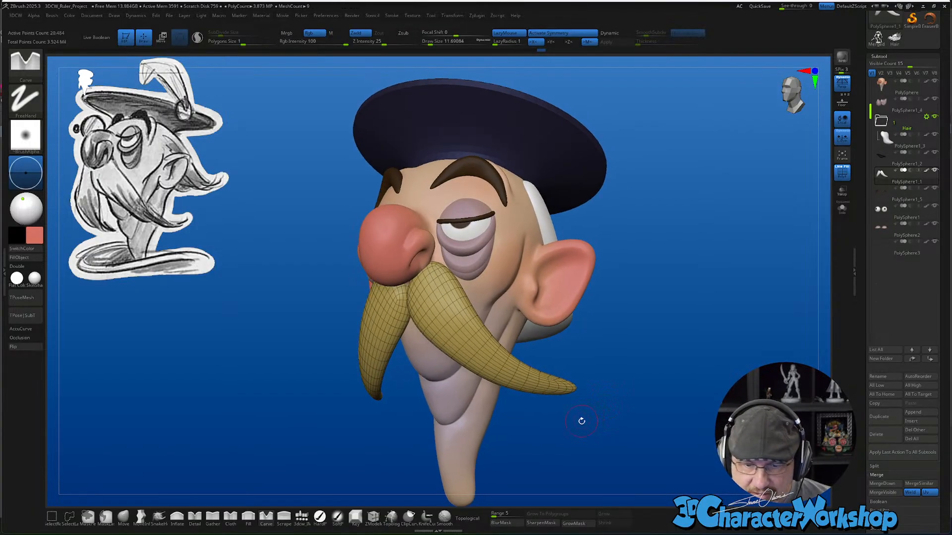
alt+right_drag(578, 387, 577, 406)
key(s)
drag(587, 383, 590, 385)
key(s)
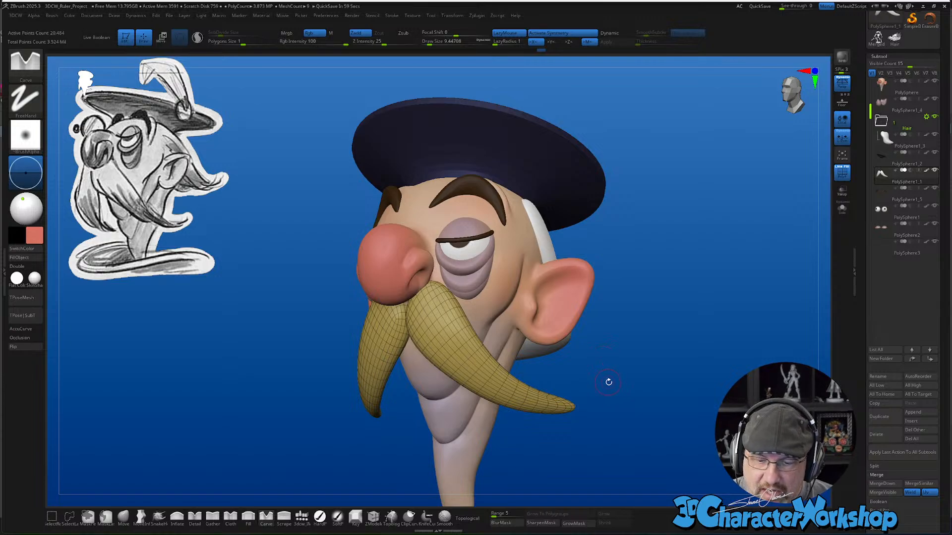
key(s)
mouse_move(609, 390)
mouse_down()
mouse_move(605, 382)
mouse_move(590, 400)
mouse_up()
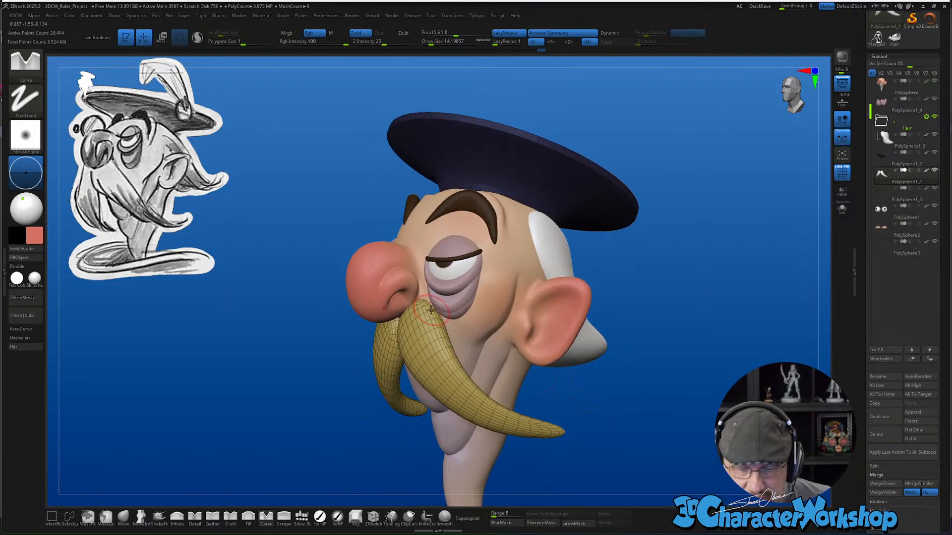
key(s)
drag(428, 317, 425, 318)
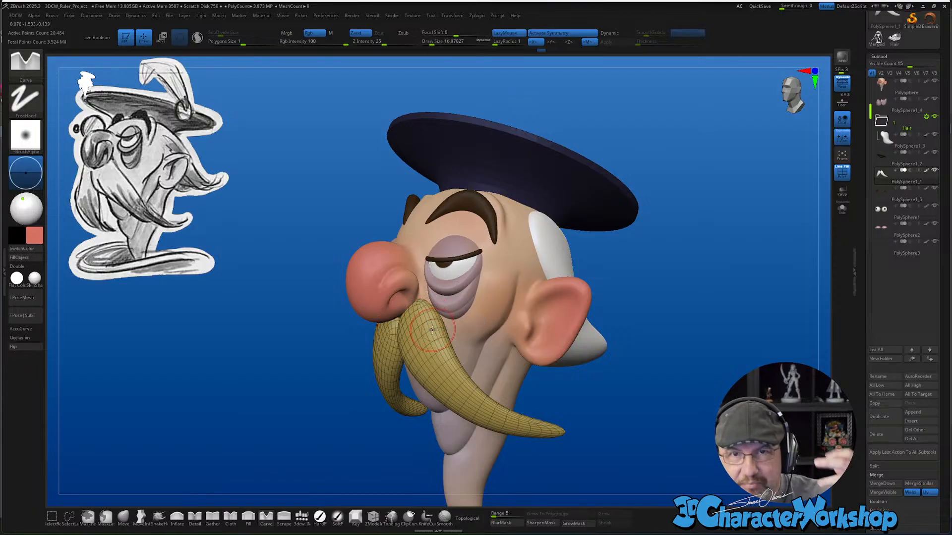
right_drag(432, 313, 422, 322)
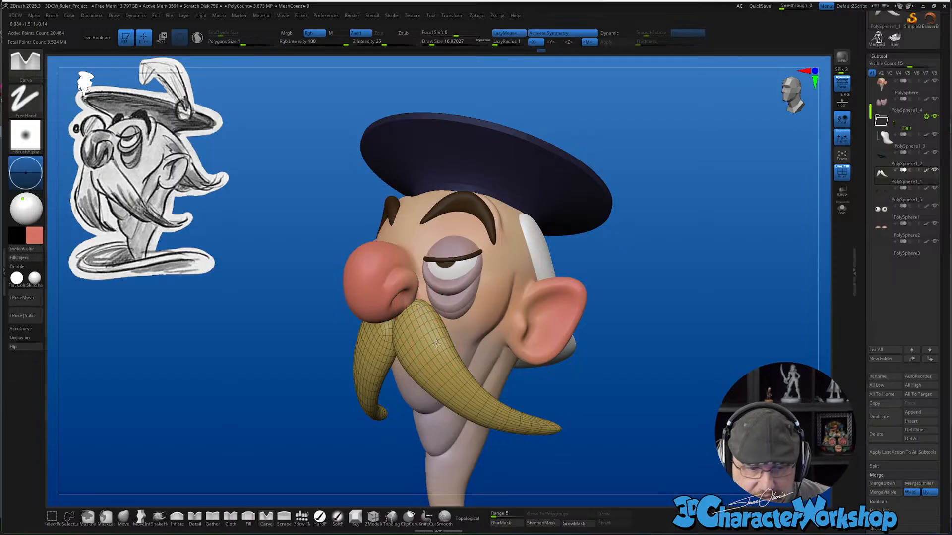
mouse_move(434, 350)
right_down()
mouse_move(439, 331)
mouse_move(421, 320)
right_up()
Reshape the mustache's upper end beside the nostril with the Move brush, enlarging the draw size to about 31
click(123, 519)
key(s)
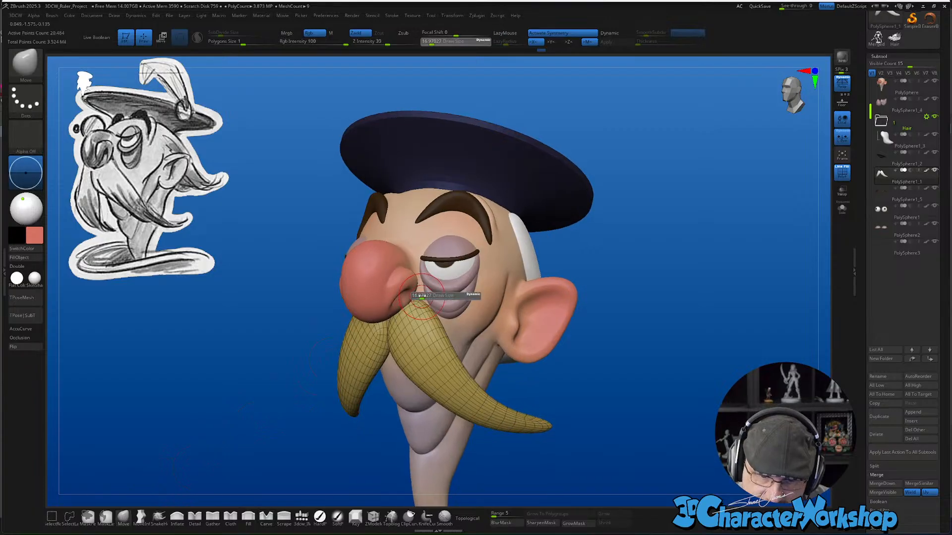
drag(423, 296, 425, 296)
right_drag(415, 283, 419, 295)
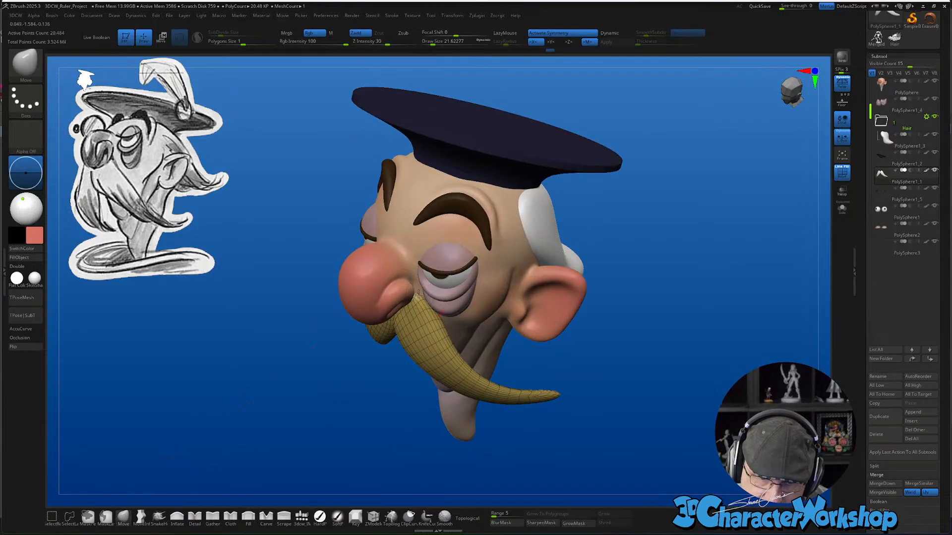
key(s)
drag(413, 311, 415, 298)
right_drag(428, 313, 436, 301)
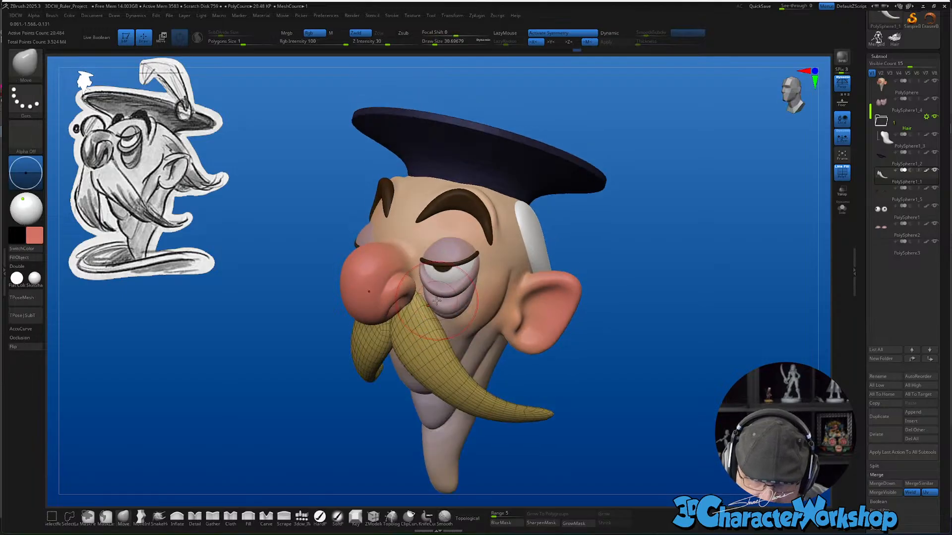
Subdivide the mustache mesh three times
key(ctrl+d)
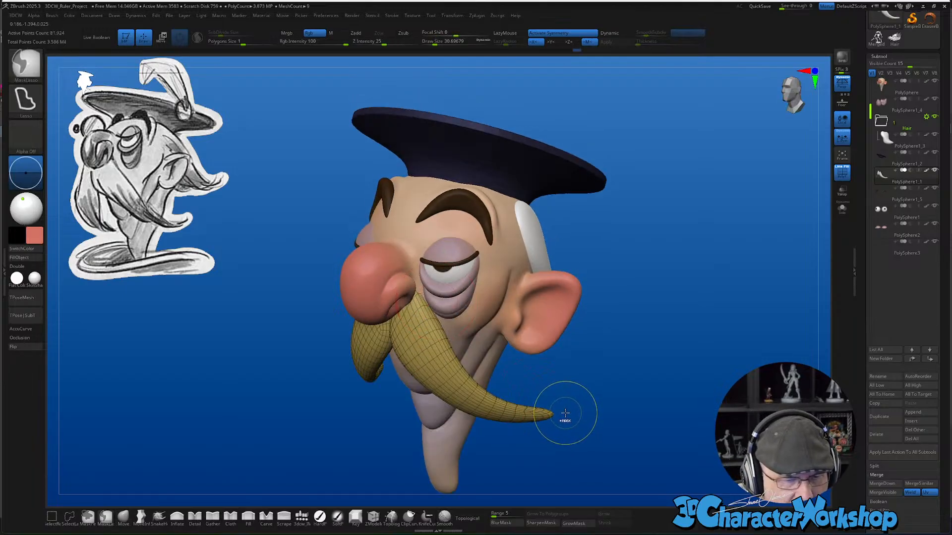
key(ctrl+d)
key(ctrl+d)
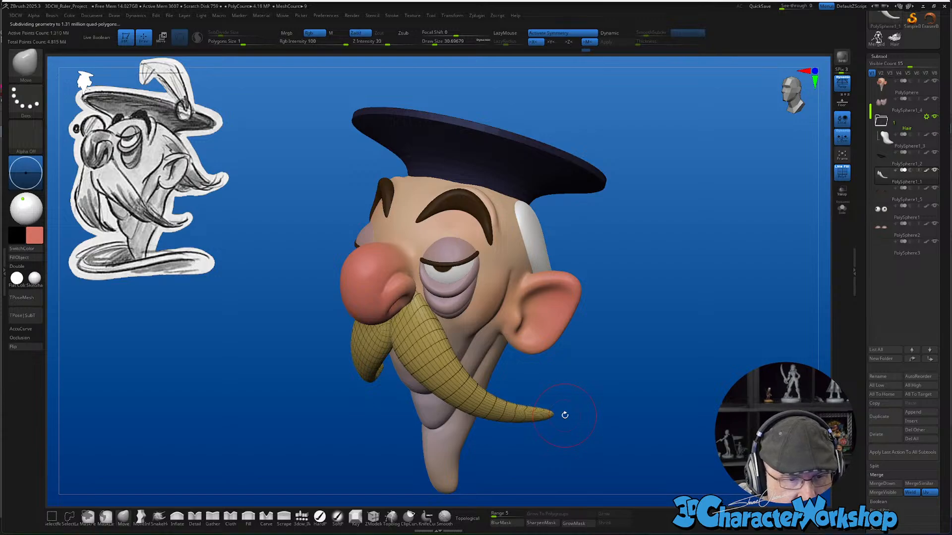
Shape the inner upper parts of both mustache halves together beneath the nose with the Move brush at a draw size of about 31
mouse_move(564, 385)
mouse_down()
mouse_move(570, 346)
mouse_move(572, 391)
mouse_move(586, 374)
mouse_up()
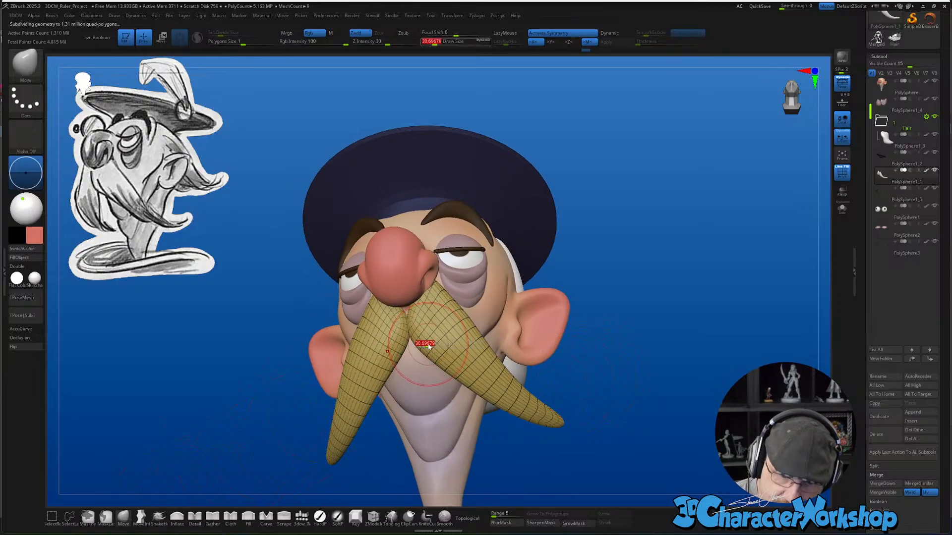
drag(424, 344, 427, 352)
right_drag(466, 375, 446, 375)
drag(448, 373, 478, 395)
mouse_move(491, 401)
shift+right_down()
mouse_move(549, 426)
mouse_move(511, 422)
mouse_move(539, 410)
shift+right_up()
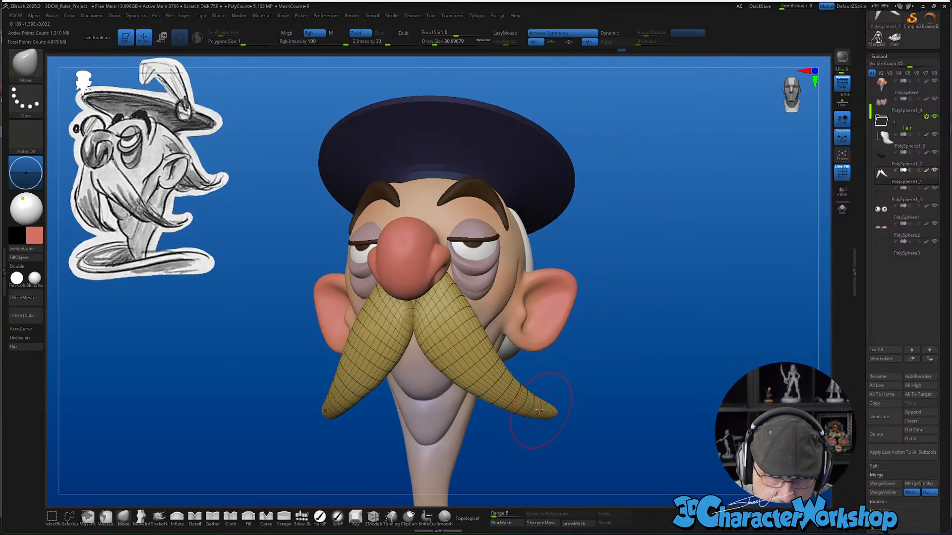
right_drag(426, 303, 433, 295)
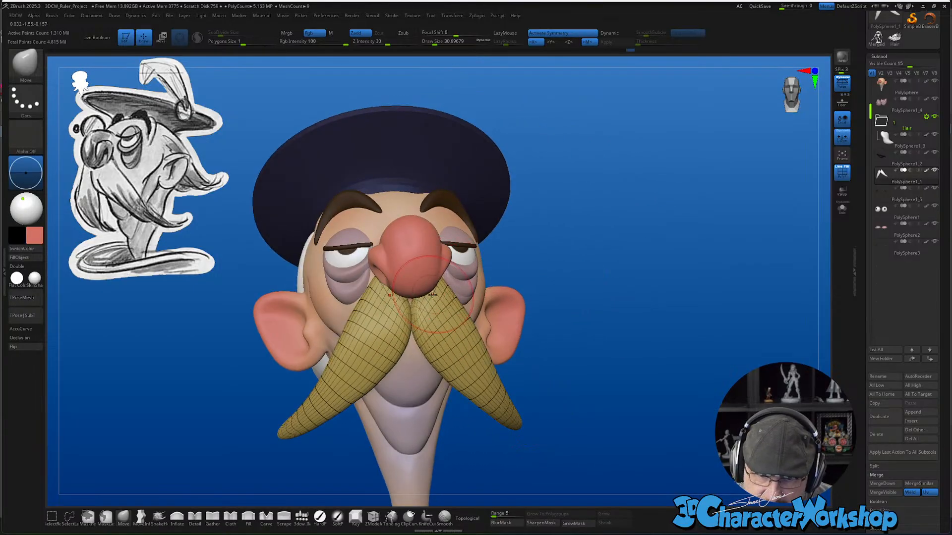
Fill out the mustache where its halves meet beneath the nose with the Inflate brush at Z intensity 5, and smooth the area
click(177, 517)
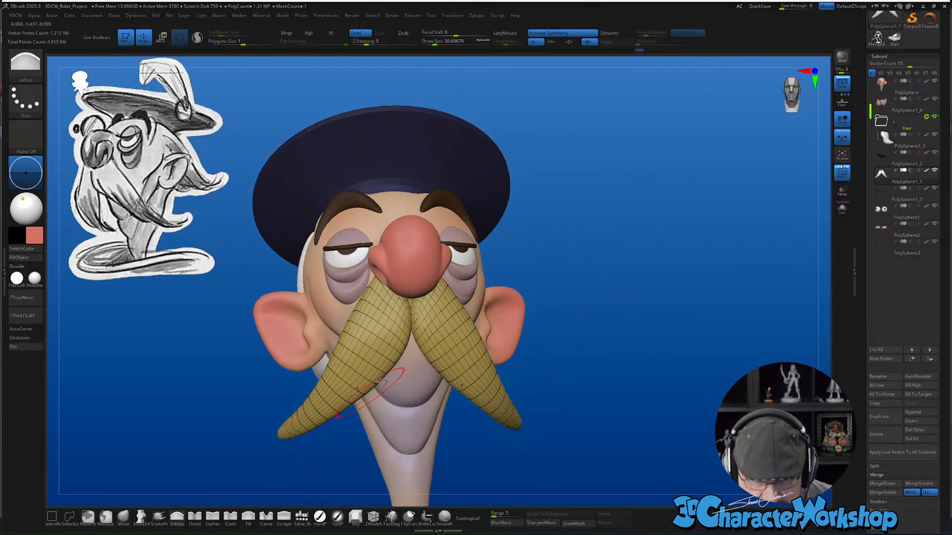
right_drag(433, 292, 419, 295)
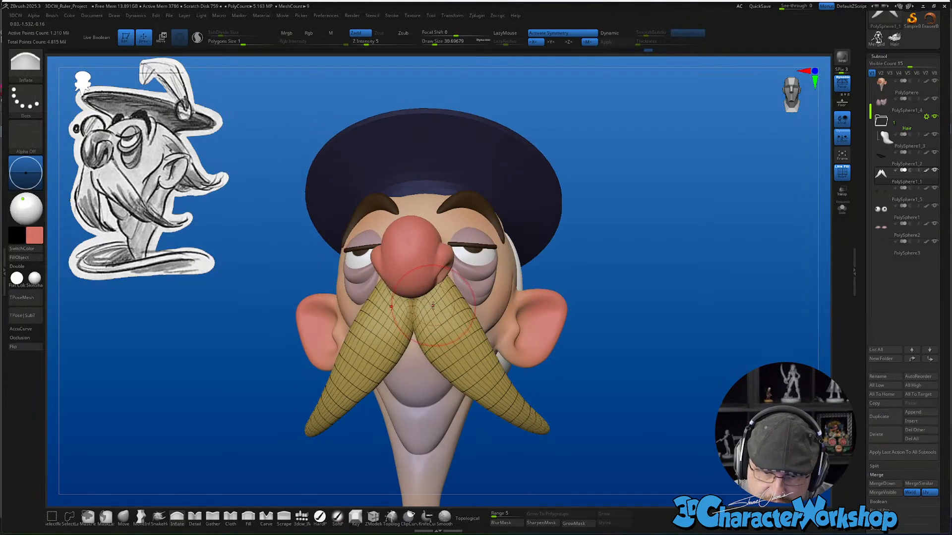
mouse_move(423, 322)
shift+mouse_down()
mouse_move(431, 313)
mouse_move(439, 342)
mouse_move(431, 318)
shift+mouse_up()
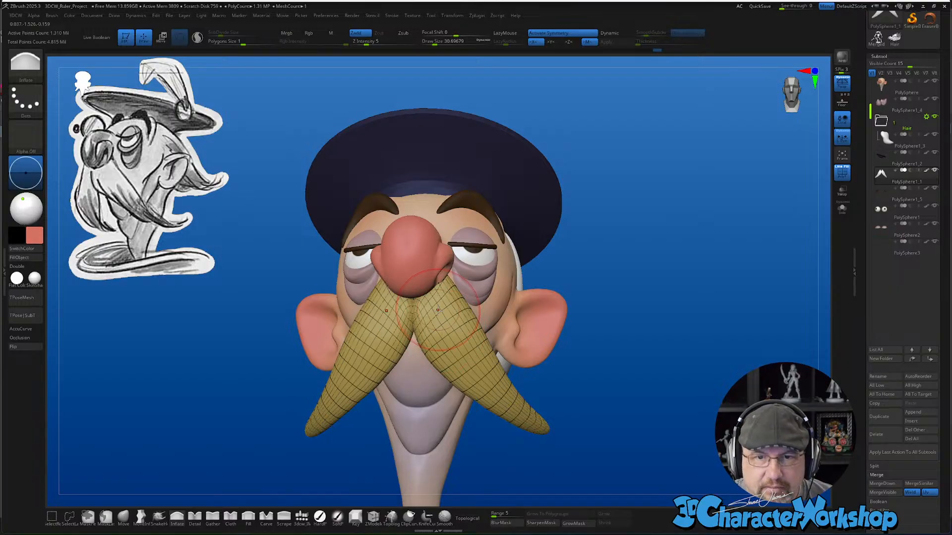
Examine the mustache's form and the join between its halves beneath the nose from the front, three-quarter and low angles
right_drag(438, 309, 440, 296)
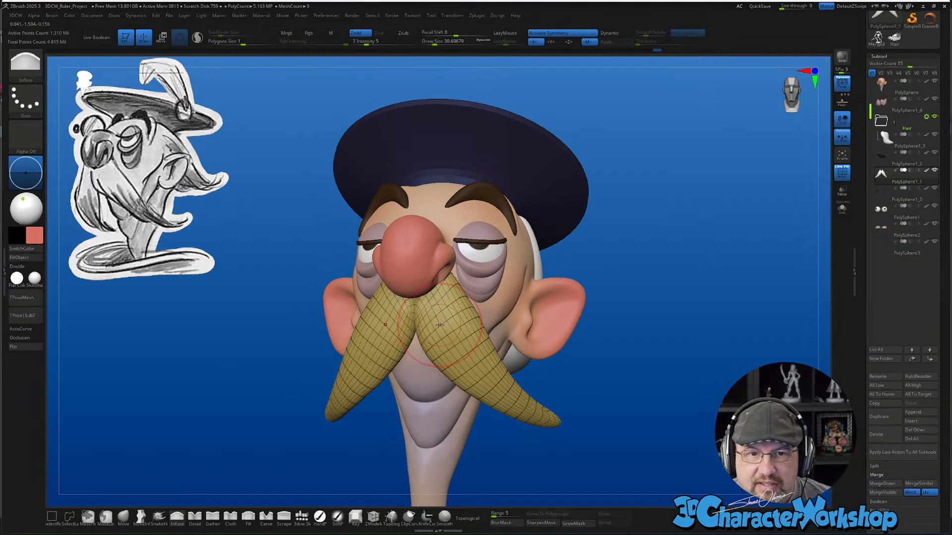
right_drag(443, 319, 434, 318)
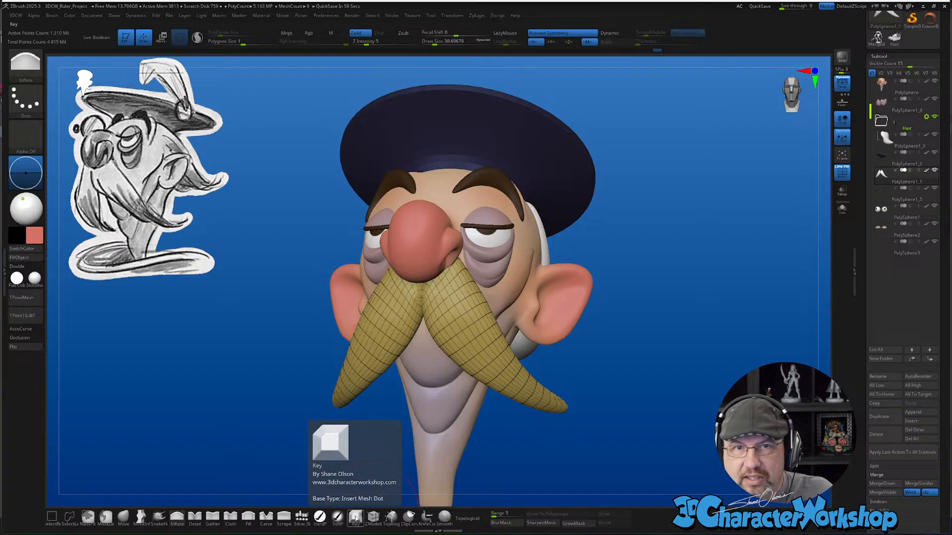
mouse_move(397, 366)
right_down()
mouse_move(429, 327)
mouse_move(440, 293)
right_up()
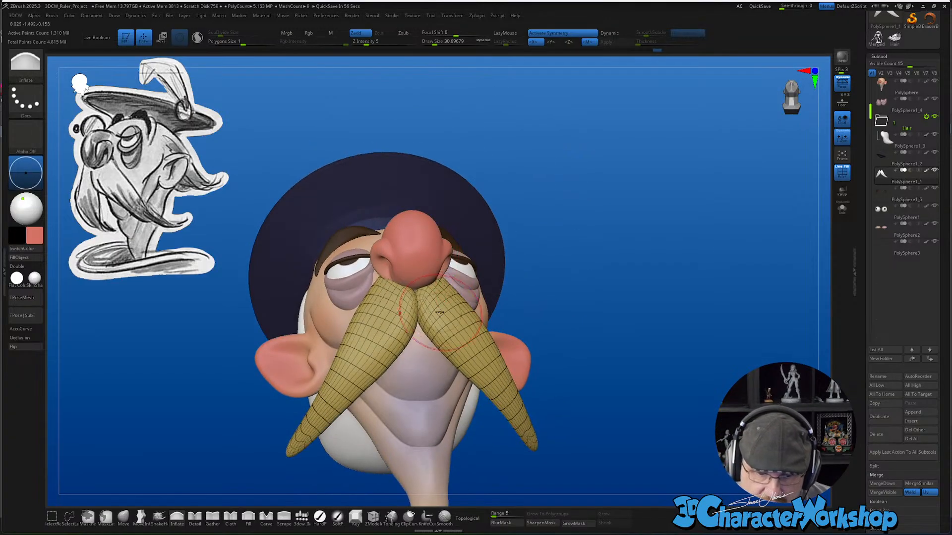
key(shift)
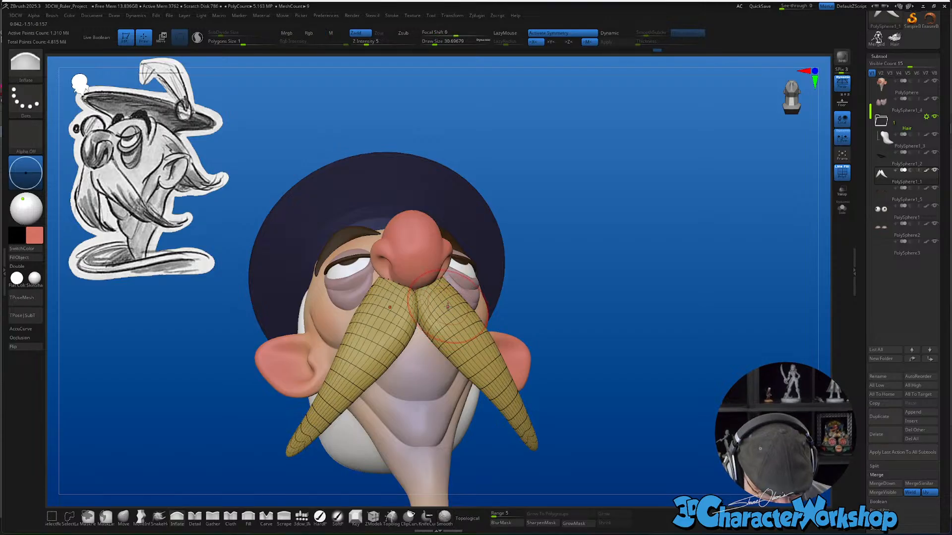
key(space)
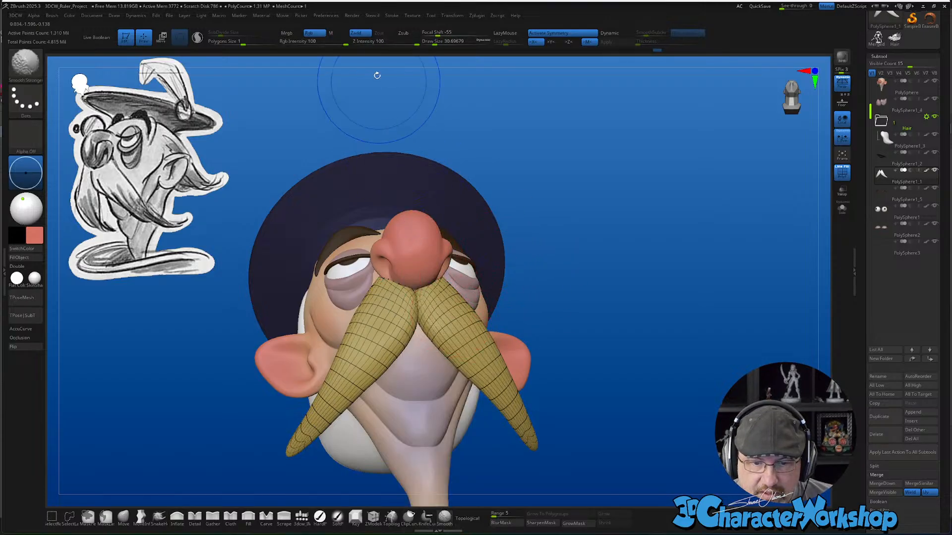
drag(386, 127, 517, 347)
key(space)
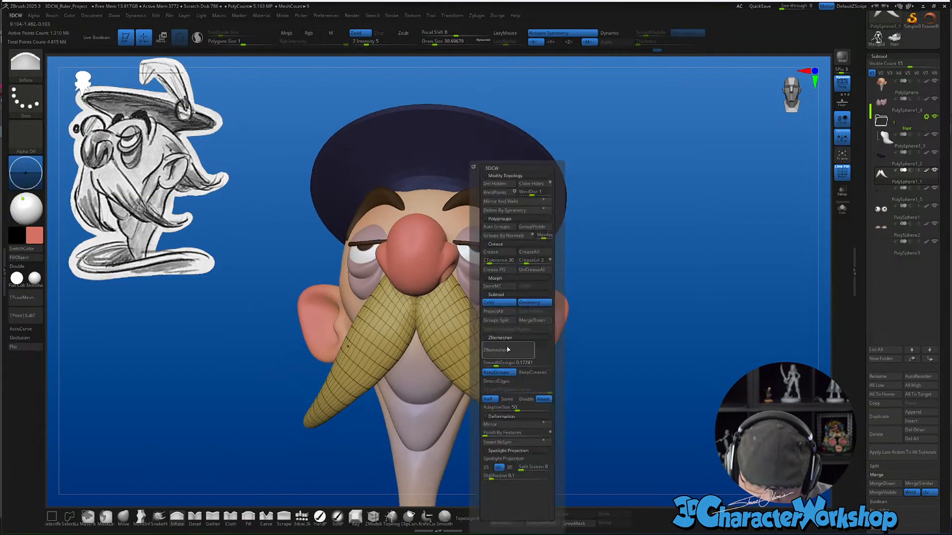
key(shift)
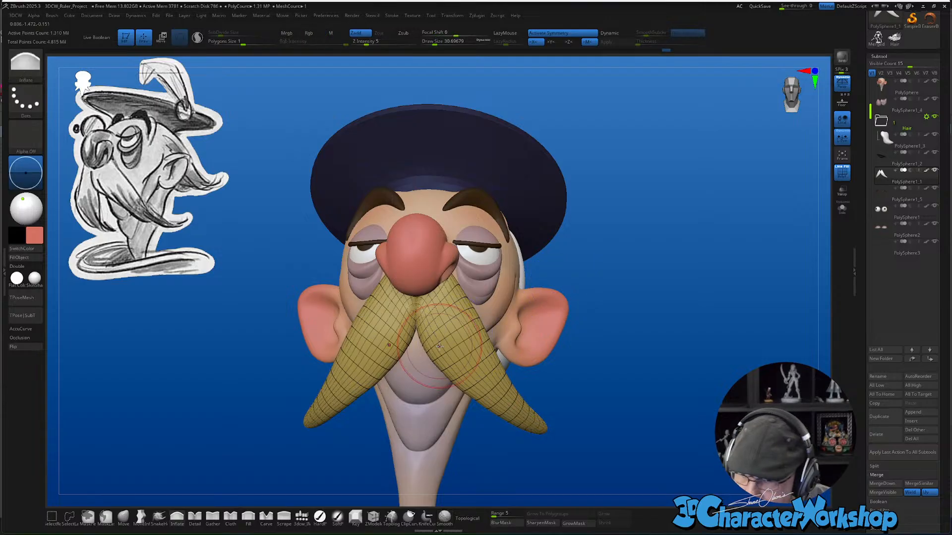
Smooth the mustache surface with the Smooth Stronger brush, working along the strand toward its tip
key(shift)
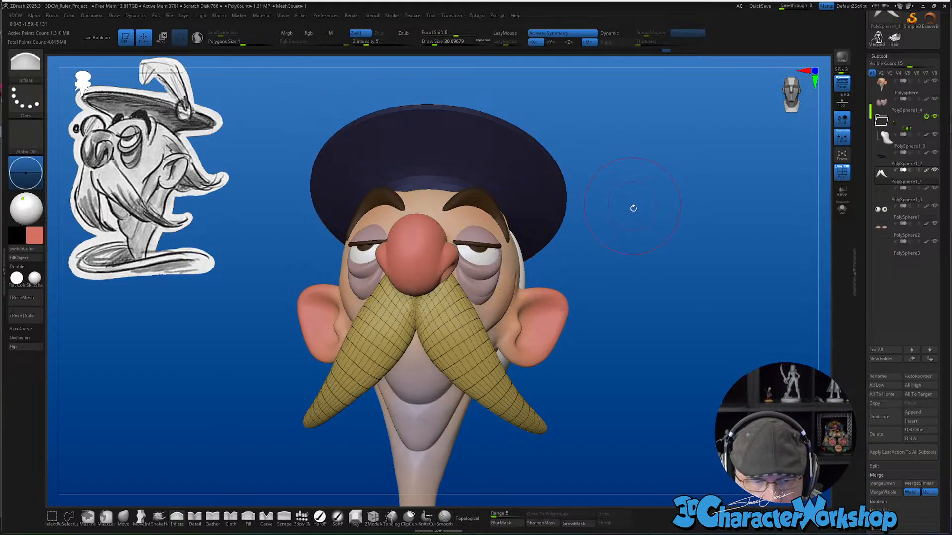
ctrl+right_drag(651, 268, 656, 257)
alt+drag(654, 302, 654, 273)
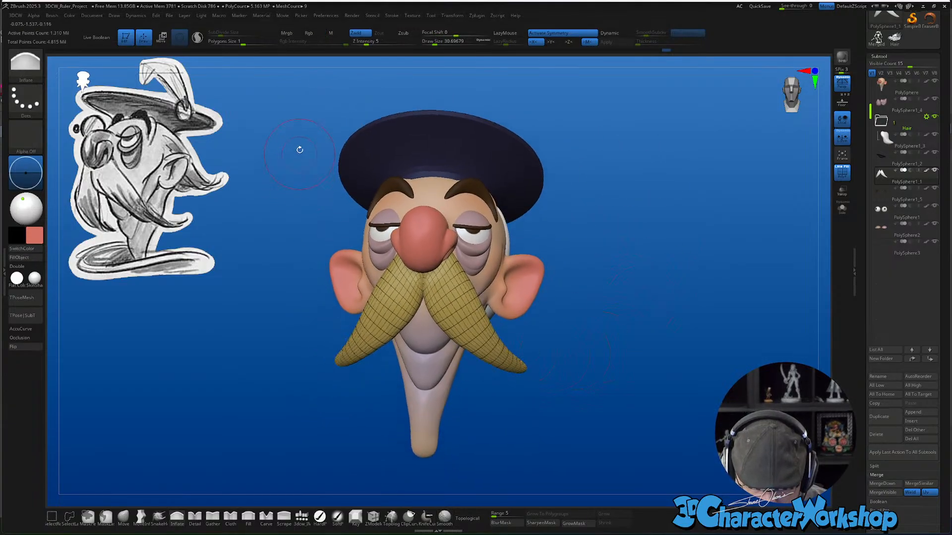
mouse_move(622, 306)
mouse_down()
mouse_move(466, 309)
mouse_move(533, 308)
mouse_up()
shift+drag(484, 347, 463, 300)
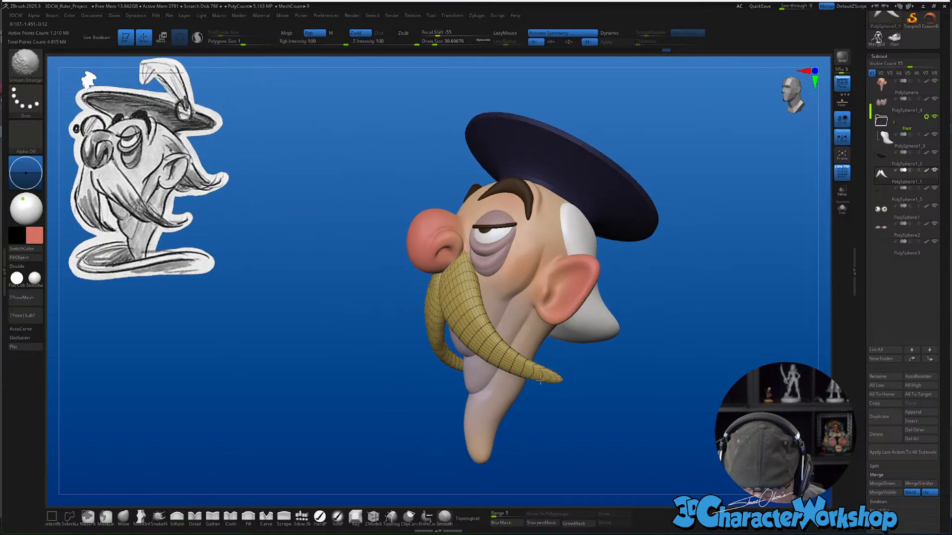
drag(647, 393, 659, 393)
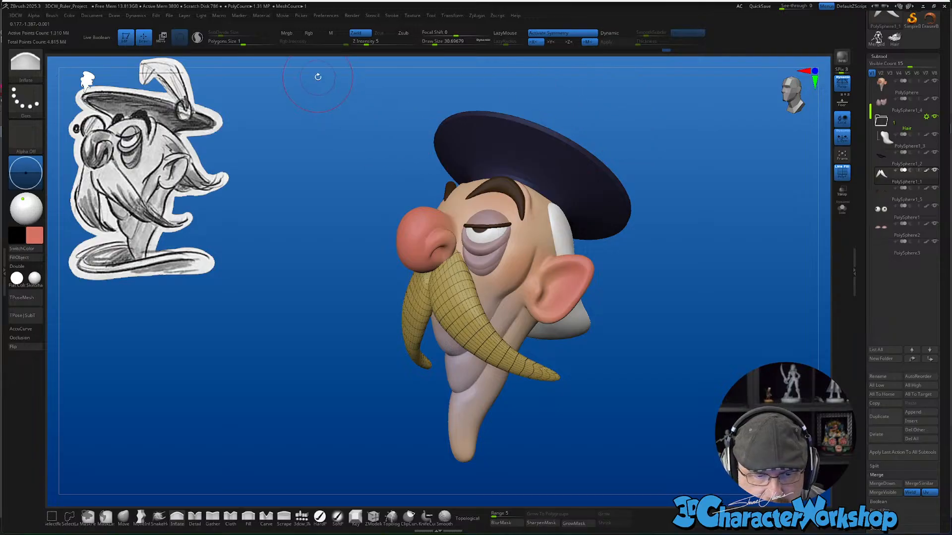
key(shift)
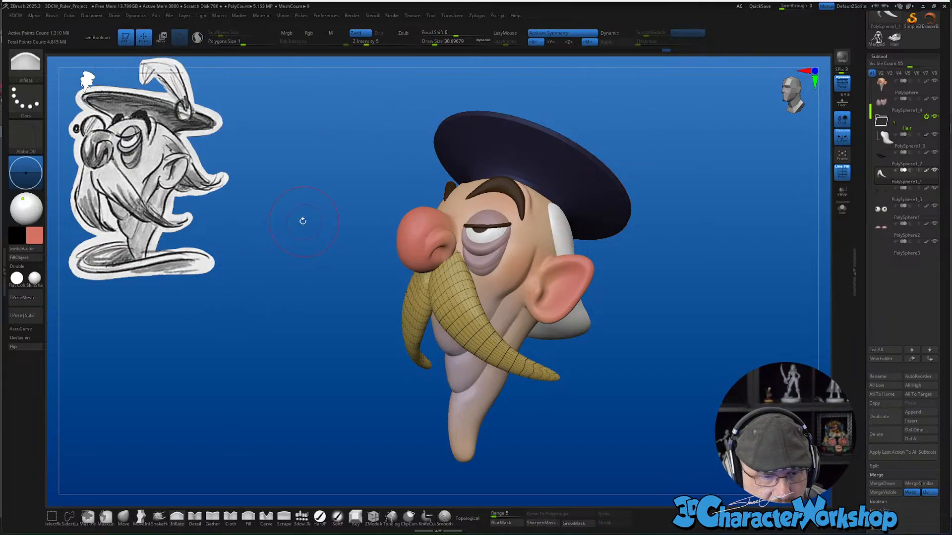
key(shift)
key(shift)
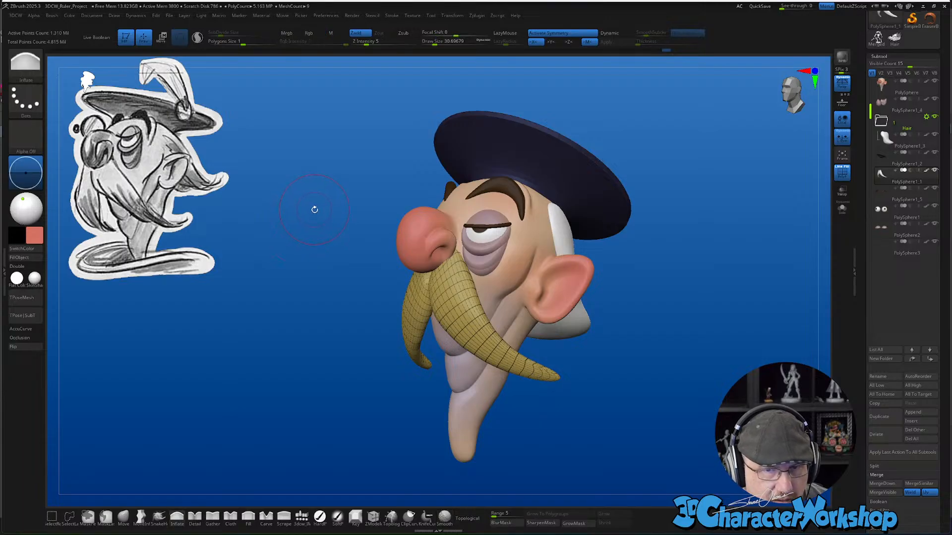
drag(314, 207, 330, 186)
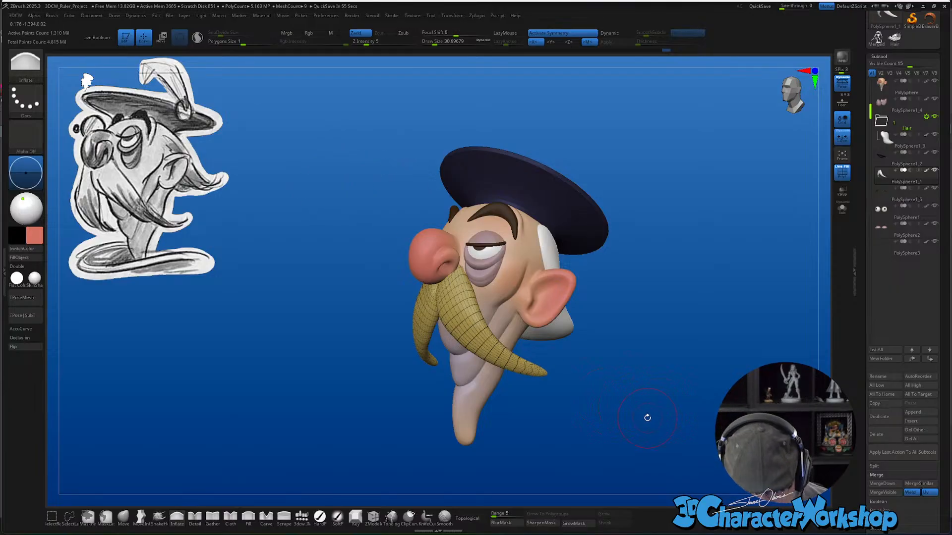
drag(647, 418, 638, 400)
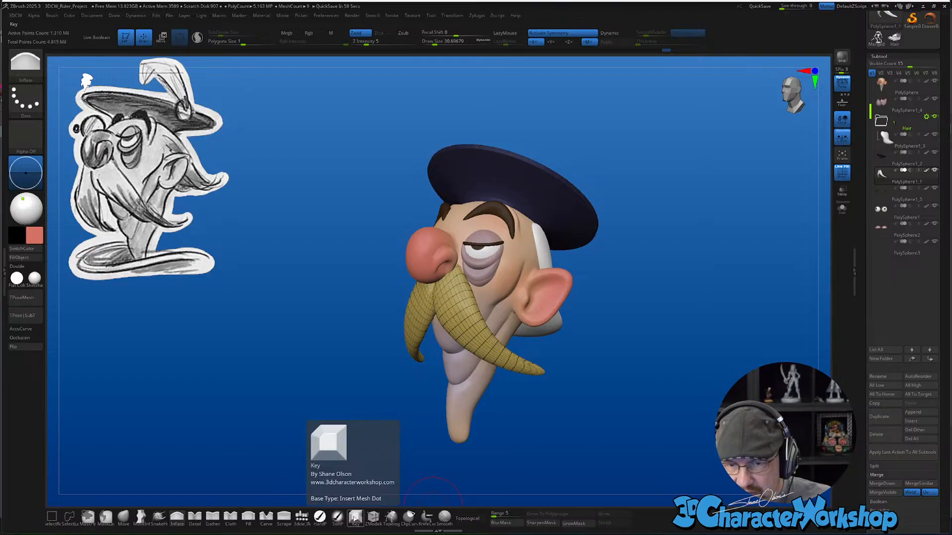
mouse_move(691, 327)
mouse_down()
mouse_move(648, 302)
mouse_move(662, 254)
mouse_up()
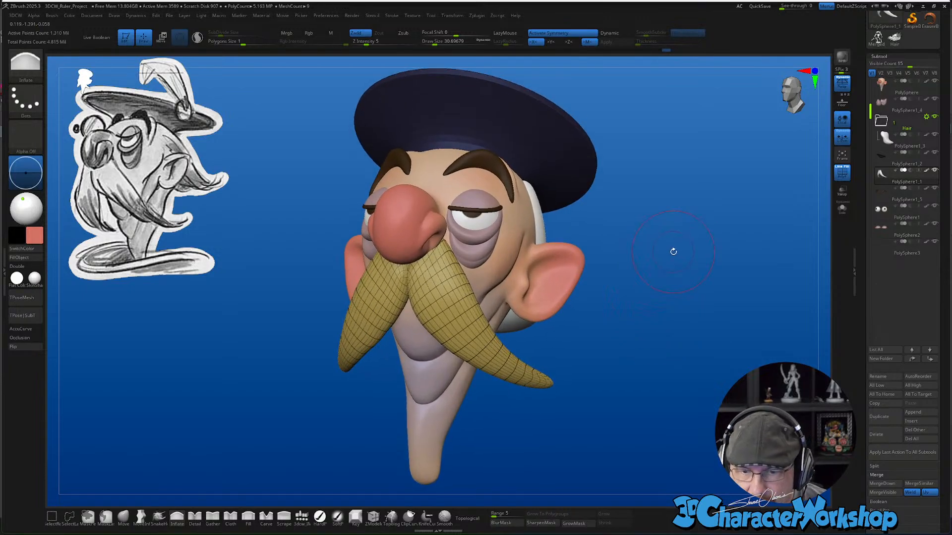
key(shift)
key(shift)
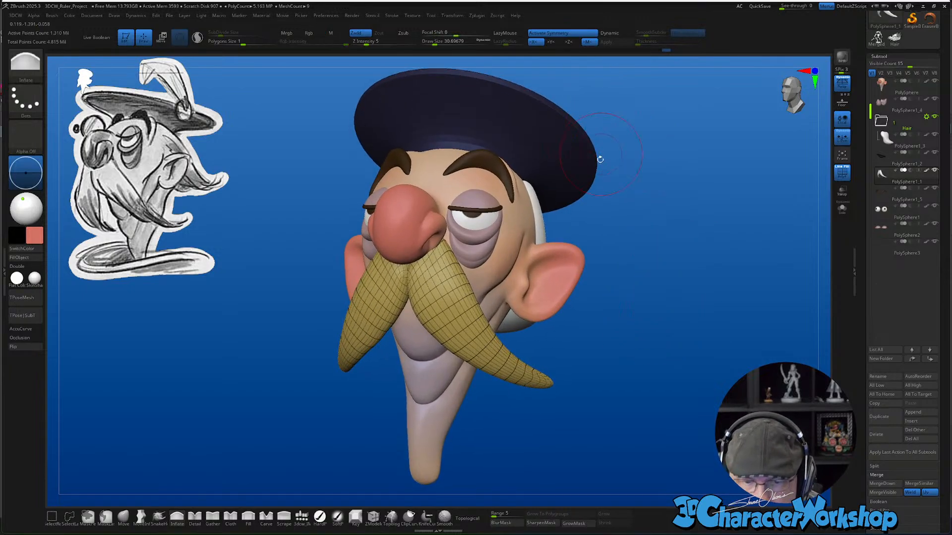
Set the brush's Z Intensity to 100 for working on the mustache
click(366, 42)
drag(365, 42, 419, 44)
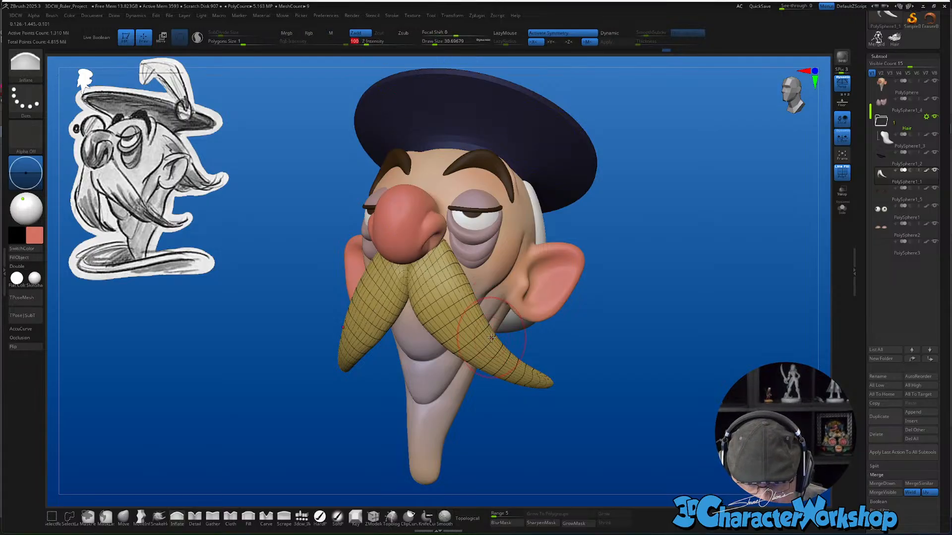
drag(623, 355, 624, 350)
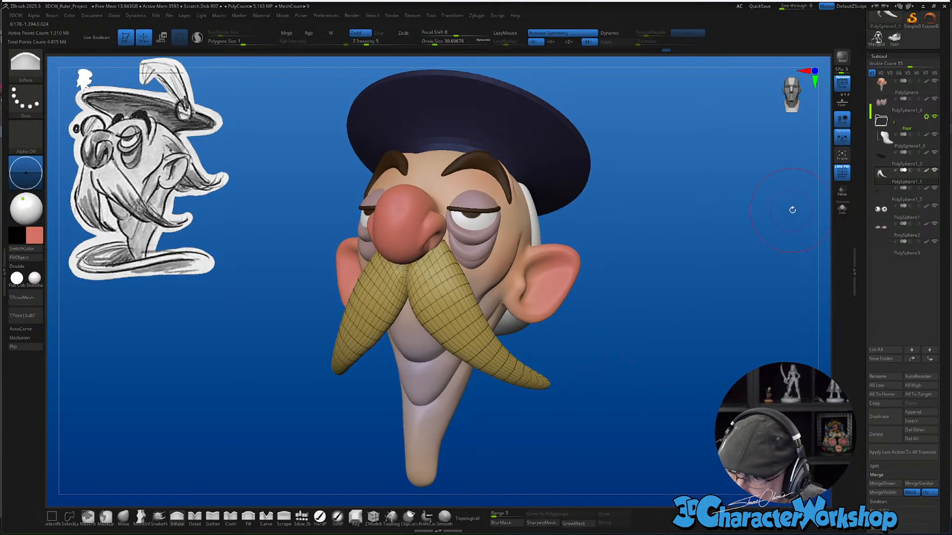
alt+drag(728, 288, 722, 264)
key(shift)
click(308, 33)
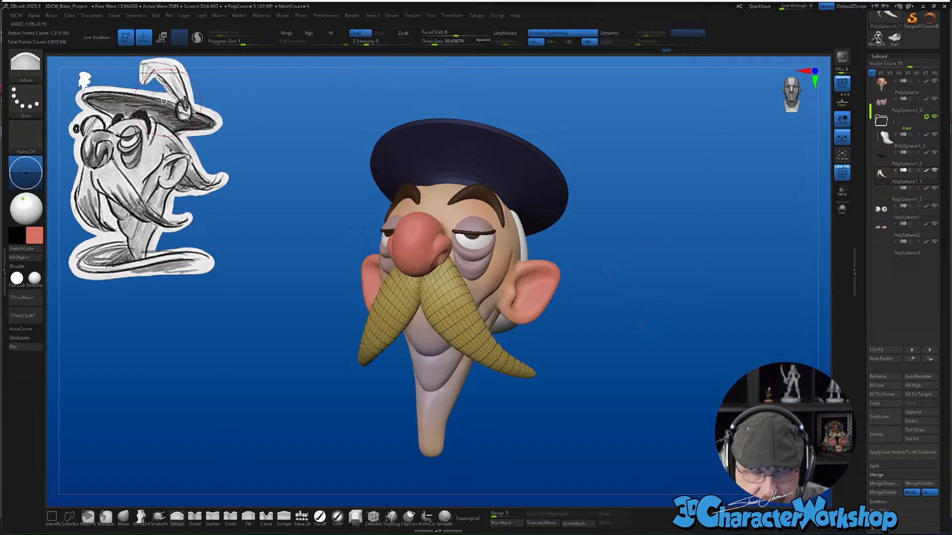
Reset the Smooth Stronger brush to its default settings
click(52, 16)
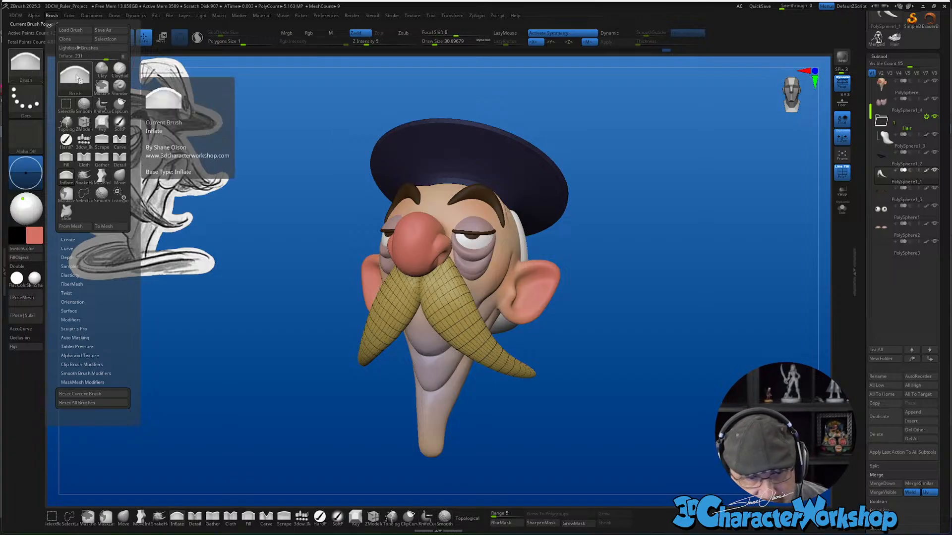
key(shift)
key(shift)
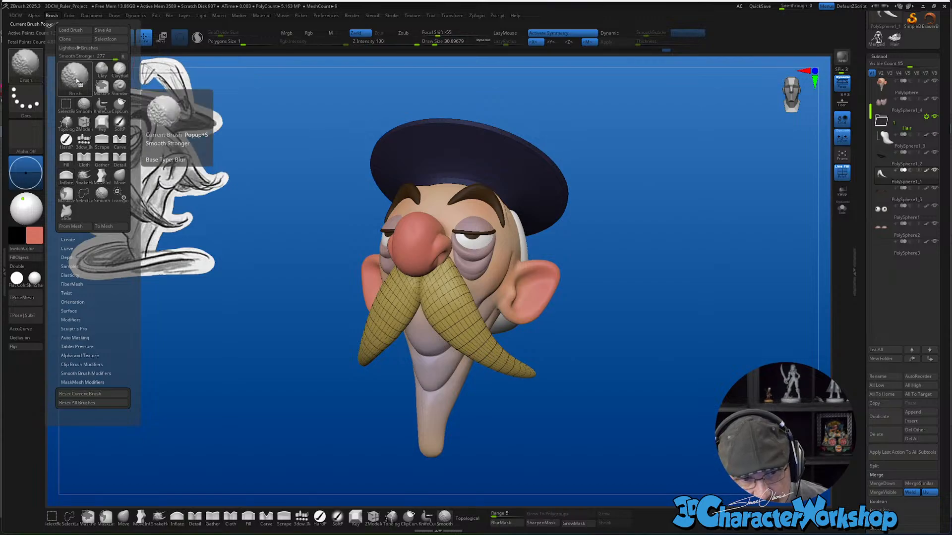
click(96, 395)
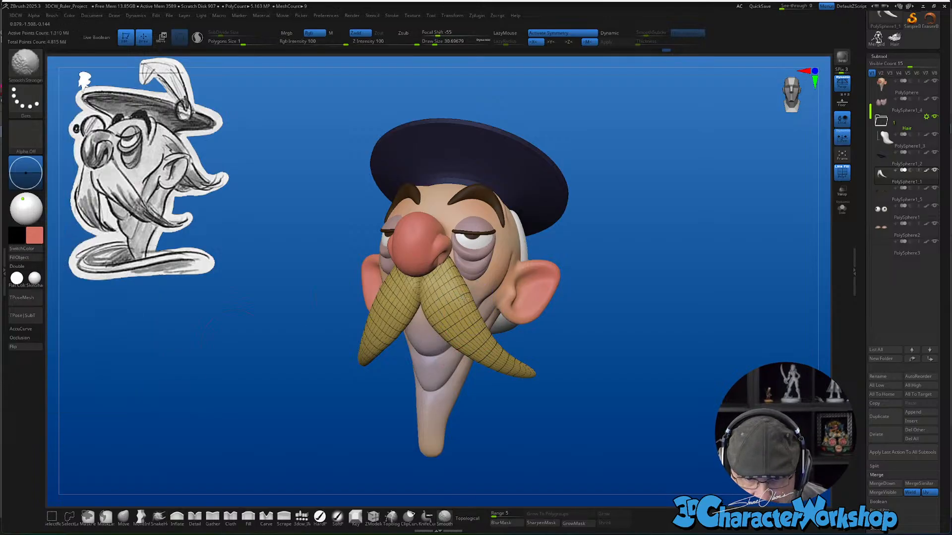
drag(601, 334, 593, 334)
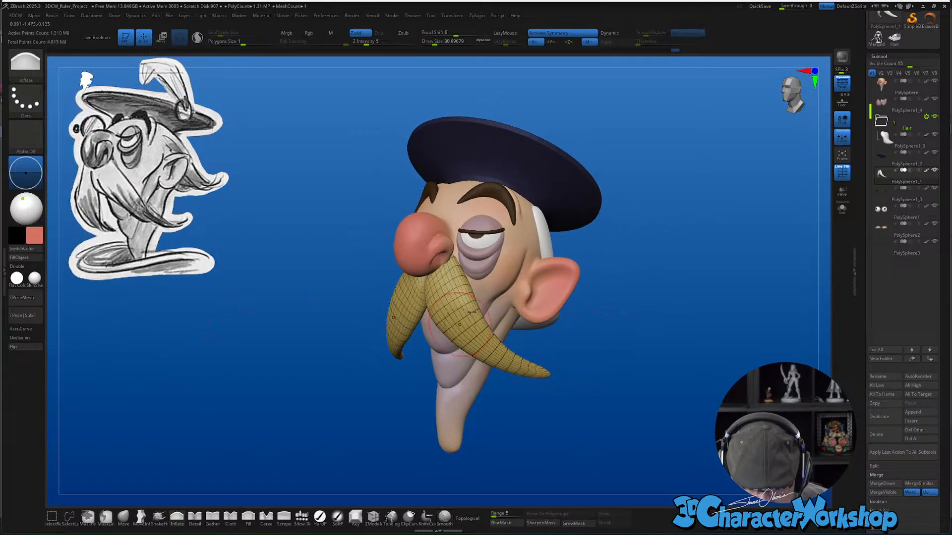
Choose the directional smoothing brush and smooth the middle of the mustache with it
key(b)
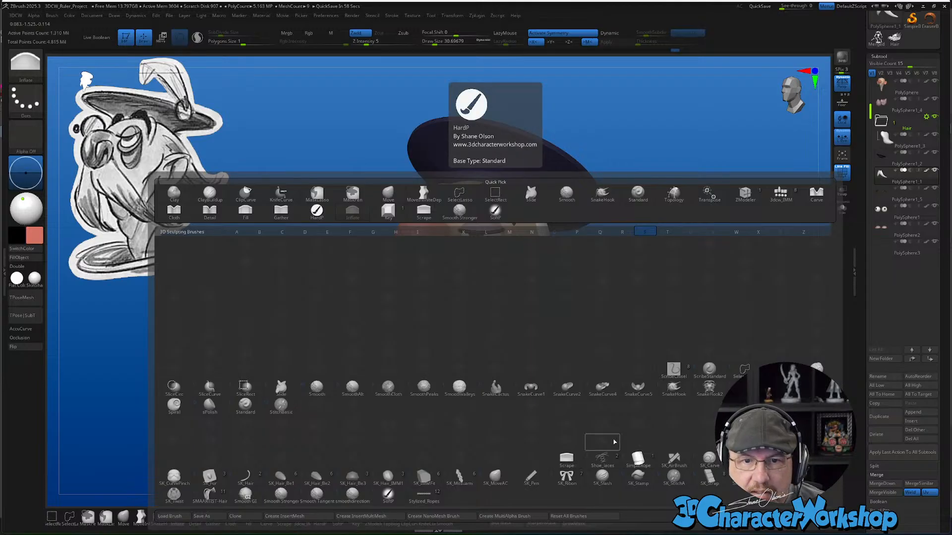
click(351, 497)
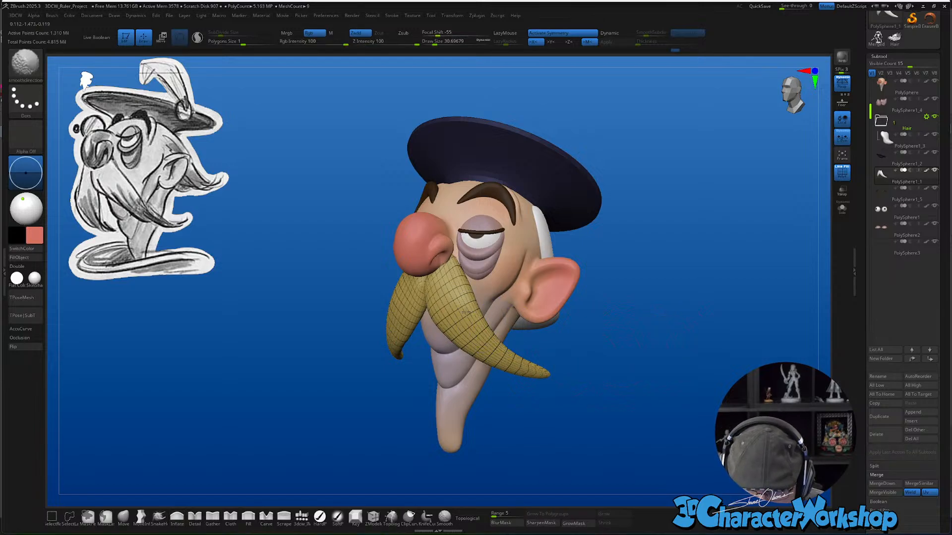
mouse_move(466, 312)
shift+mouse_down()
mouse_move(459, 294)
mouse_move(469, 313)
shift+mouse_up()
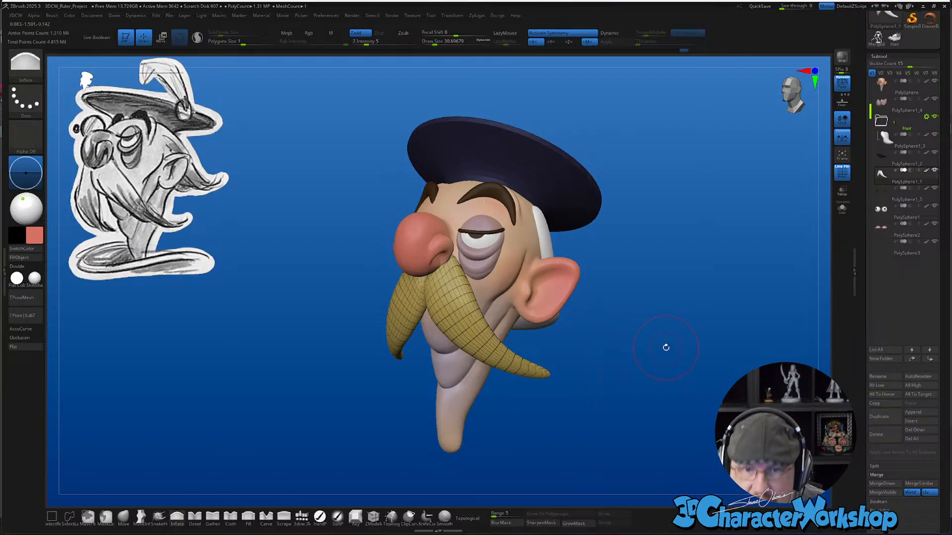
drag(666, 348, 630, 336)
Set the directional smoothing brush's Focal Shift to -23
key(2)
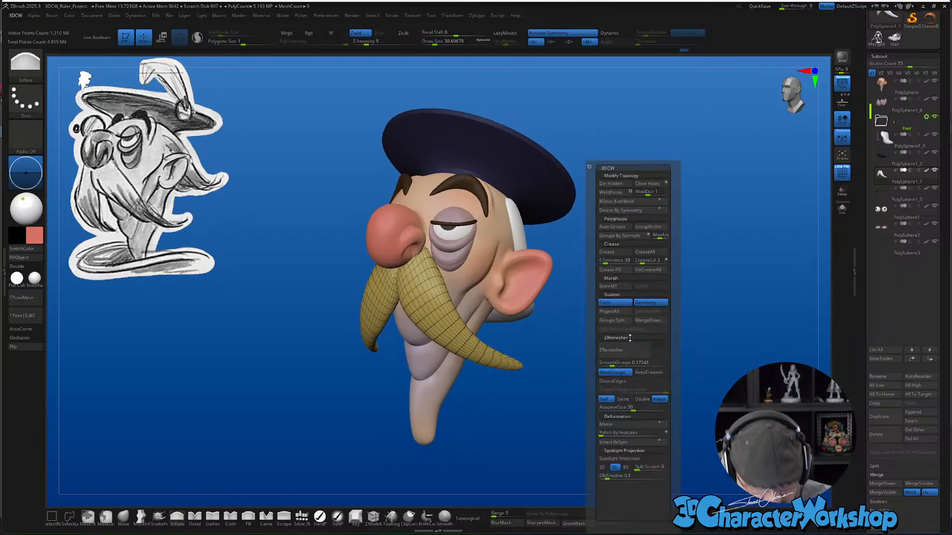
click(632, 460)
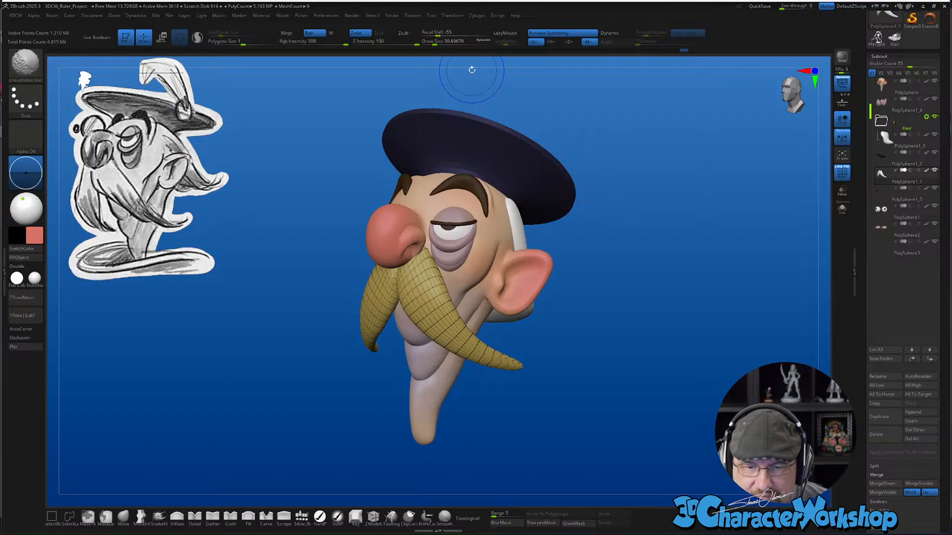
shift+drag(440, 32, 446, 32)
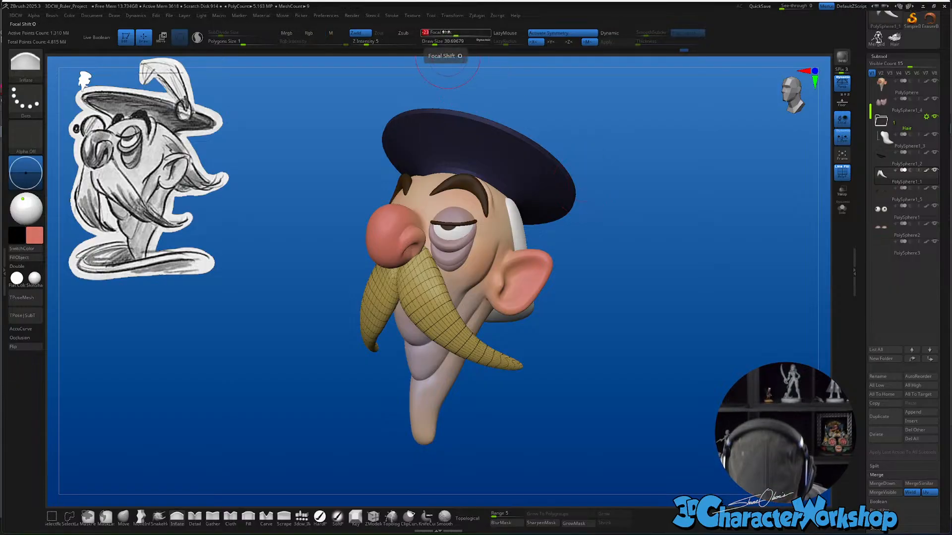
key(shift)
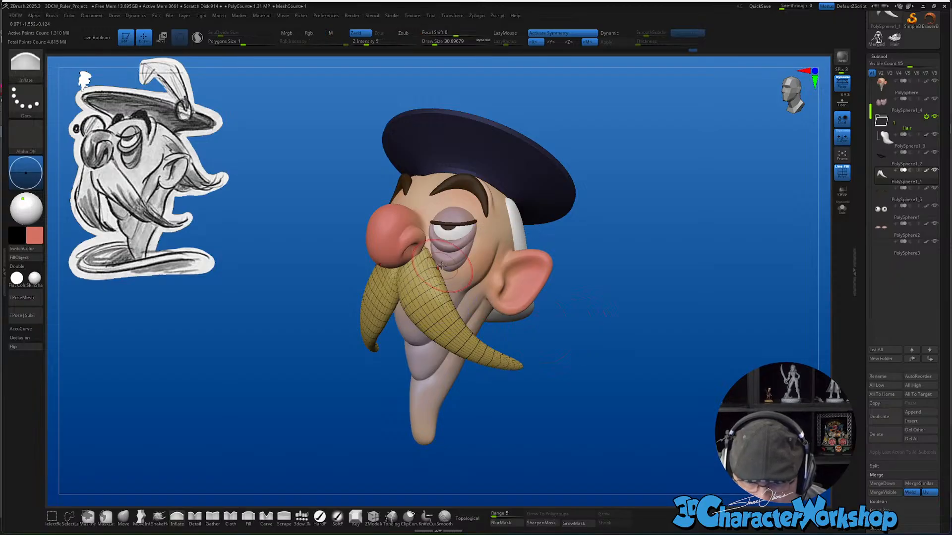
Switch smoothing to Smooth Stronger, try Focal Shift -100, settle on -55, and smooth the upper mustache
click(444, 519)
shift+drag(423, 290, 434, 320)
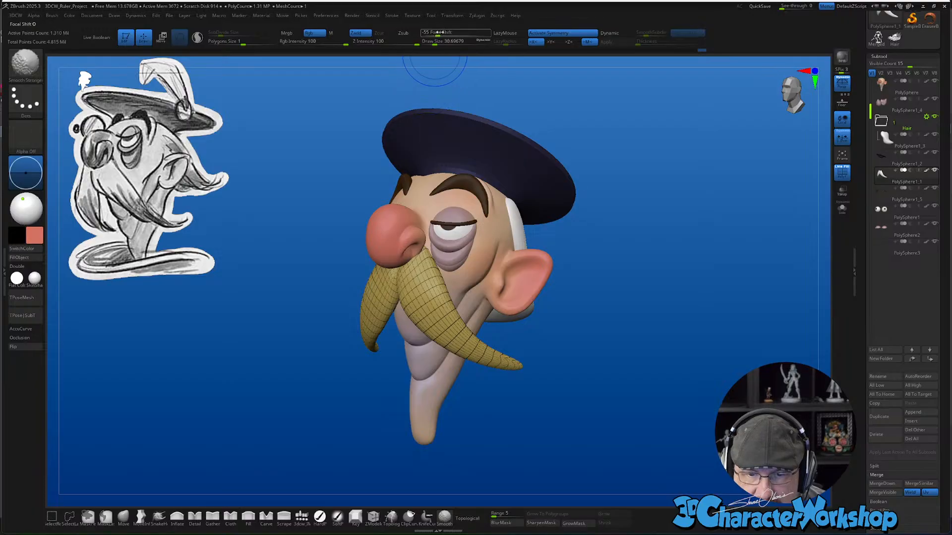
drag(439, 32, 429, 33)
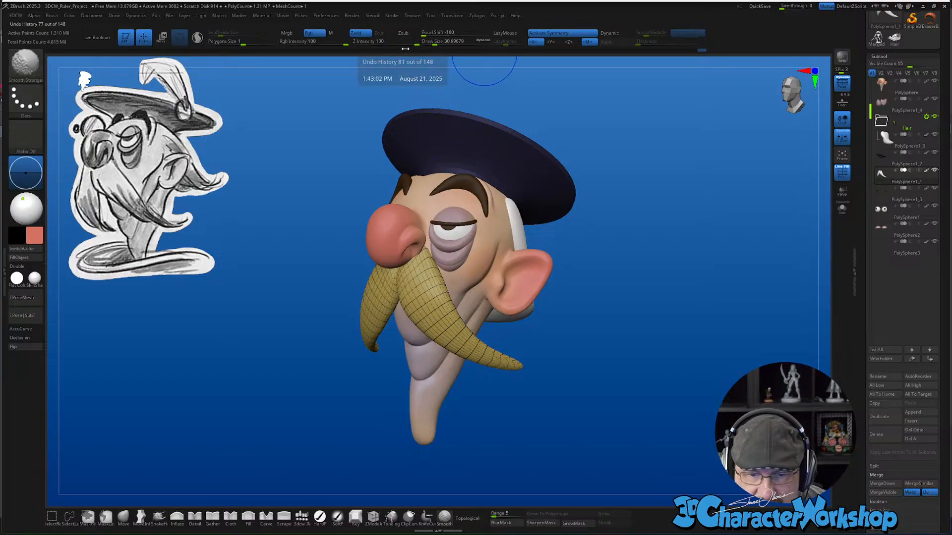
drag(449, 33, 437, 32)
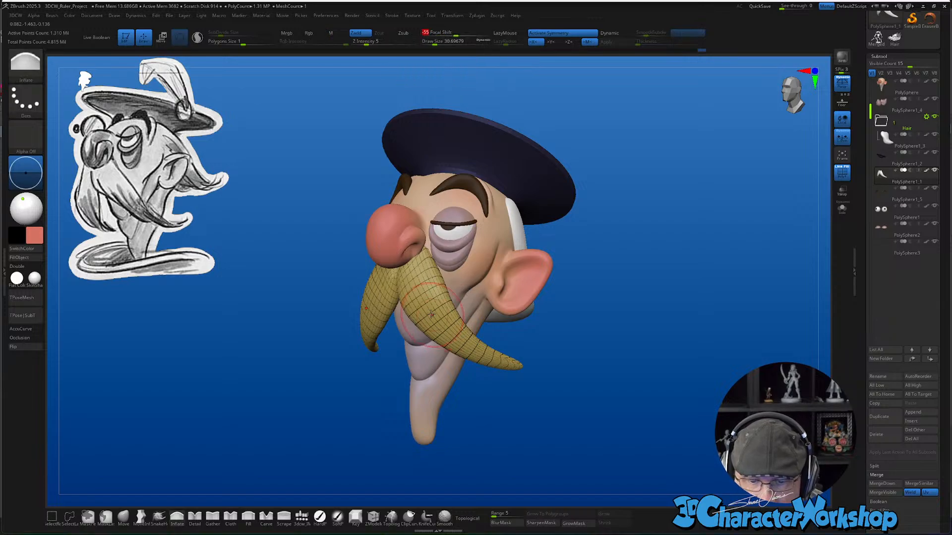
shift+drag(426, 290, 425, 303)
drag(563, 377, 640, 347)
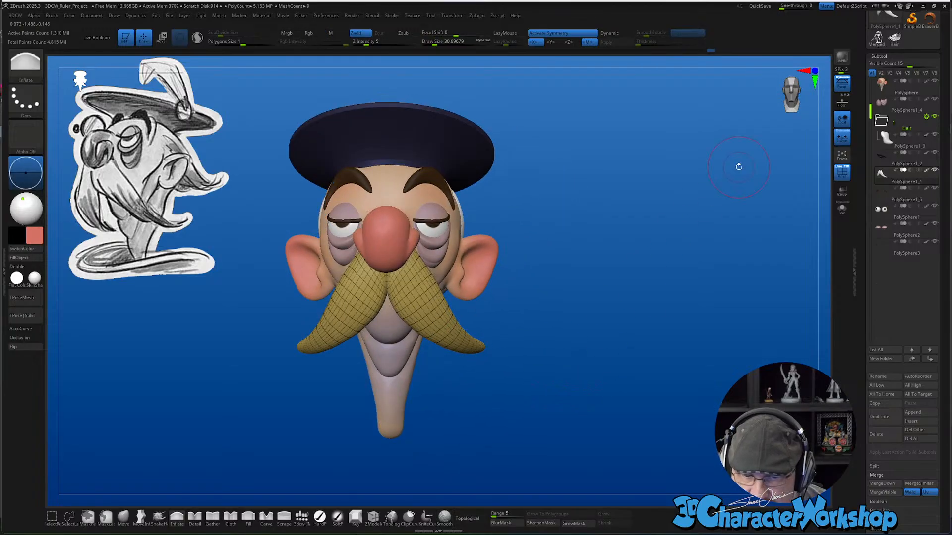
Refine the mustache's shape with the Move brush at a Draw Size of about 74
drag(863, 57, 863, 175)
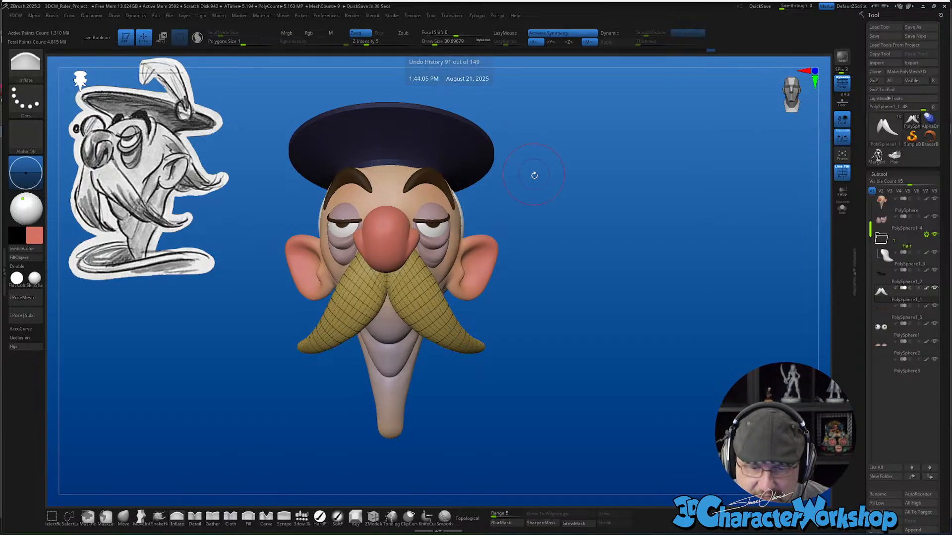
mouse_move(570, 262)
mouse_down()
mouse_move(582, 266)
mouse_move(565, 265)
mouse_move(594, 251)
mouse_move(601, 230)
mouse_move(546, 277)
mouse_move(447, 327)
mouse_up()
key(s)
click(585, 312)
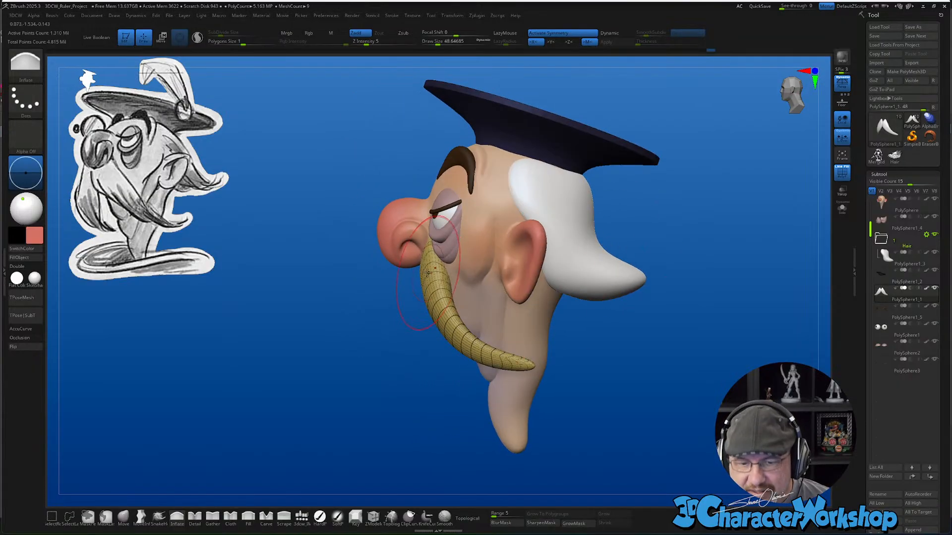
click(123, 517)
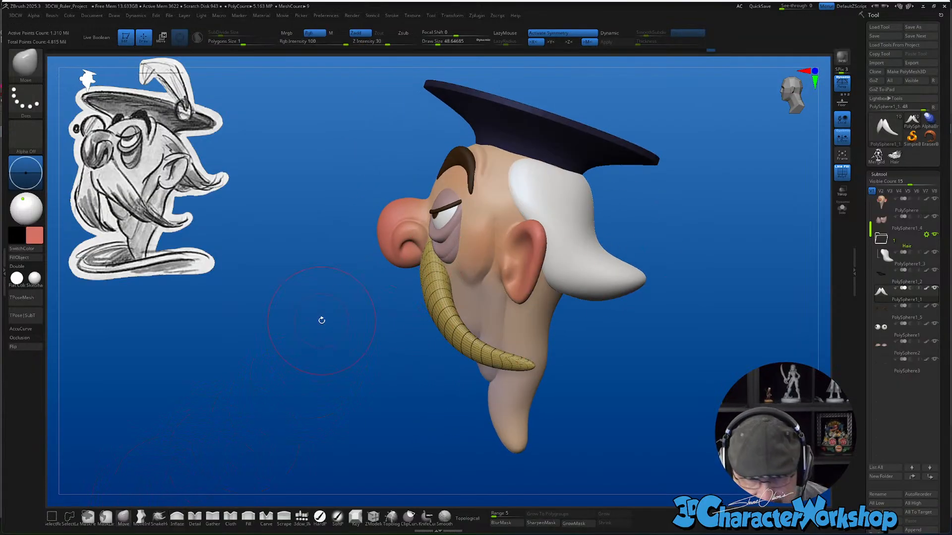
key(s)
click(324, 322)
mouse_move(325, 320)
mouse_down()
mouse_move(393, 292)
mouse_move(317, 315)
mouse_up()
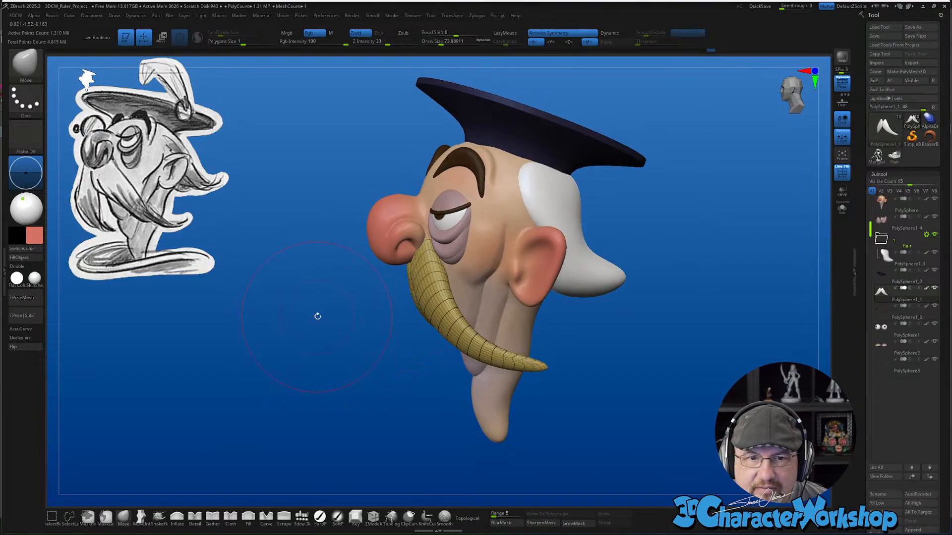
drag(347, 396, 421, 405)
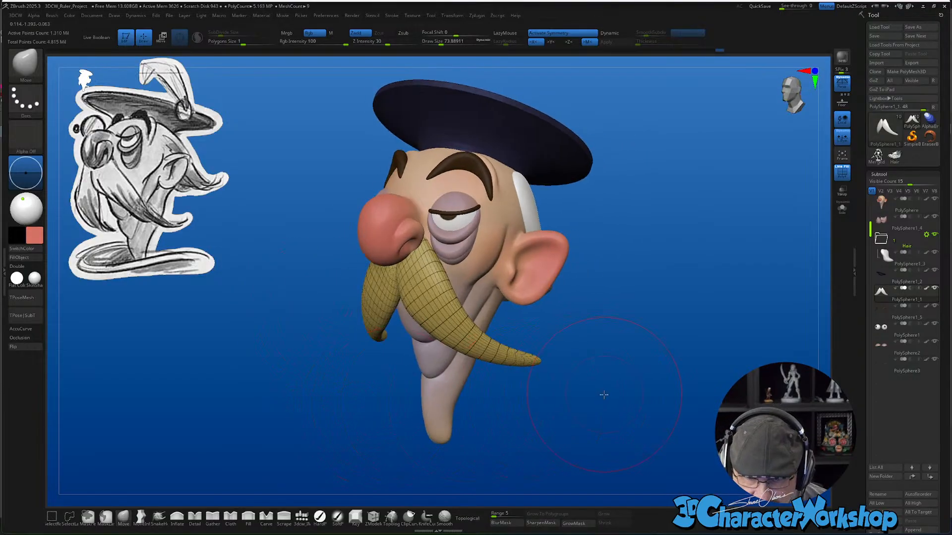
Enlarge the Draw Size to about 104 and smooth the lower mustache toward its tip
key(s)
mouse_move(639, 395)
mouse_down()
mouse_move(550, 382)
mouse_move(531, 366)
mouse_up()
click(594, 389)
drag(459, 402, 506, 431)
drag(483, 339, 509, 352)
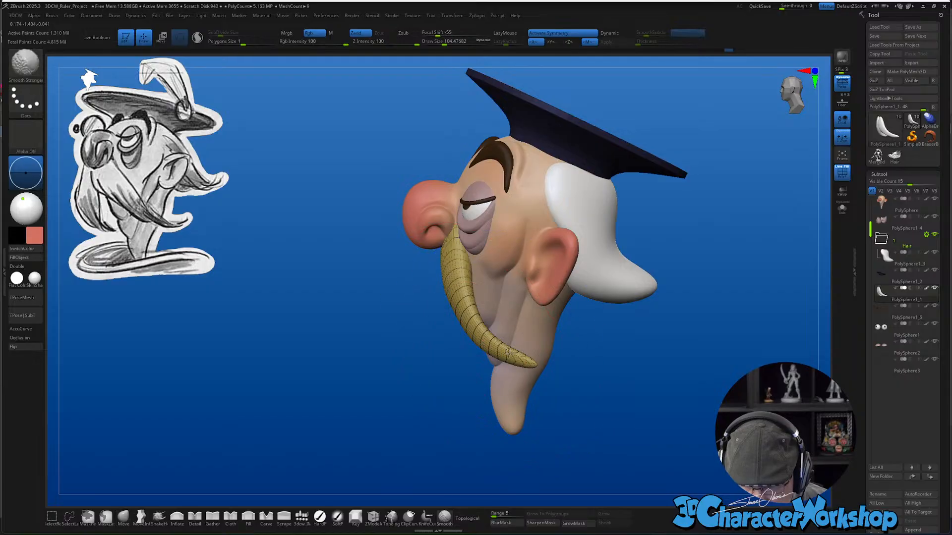
drag(567, 377, 542, 374)
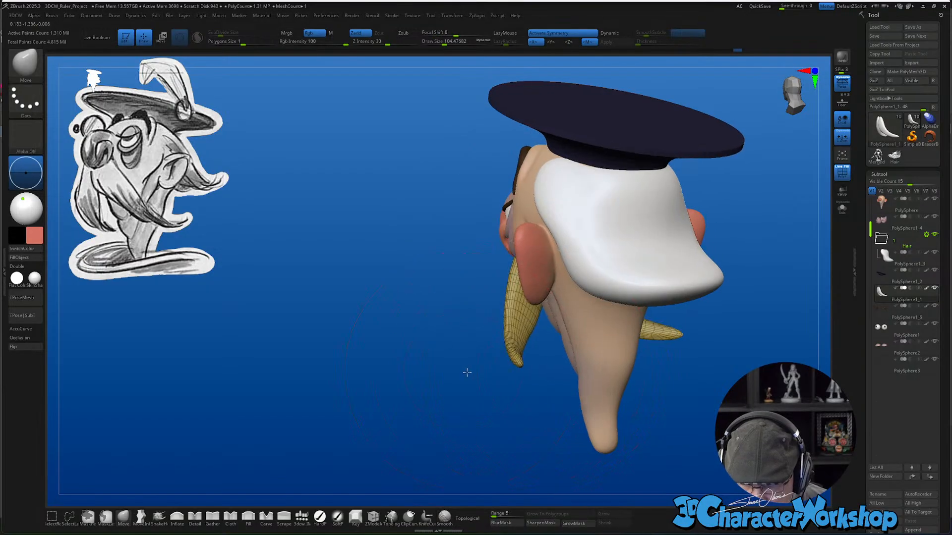
Save the head sculpt as a tool and close ZBrush, minimizing the Krita window with the sketch
mouse_move(468, 374)
mouse_down()
mouse_move(510, 384)
mouse_move(698, 384)
mouse_move(575, 306)
mouse_up()
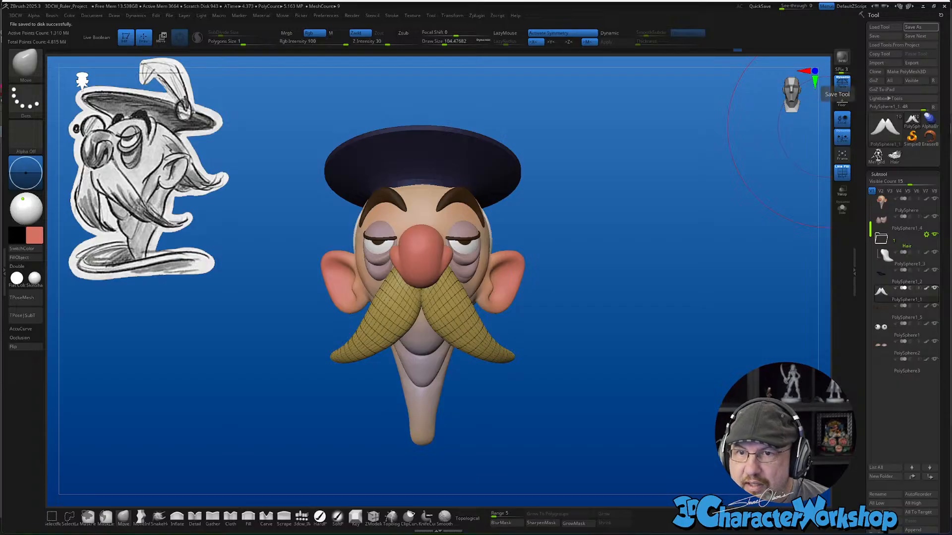
click(945, 8)
click(491, 289)
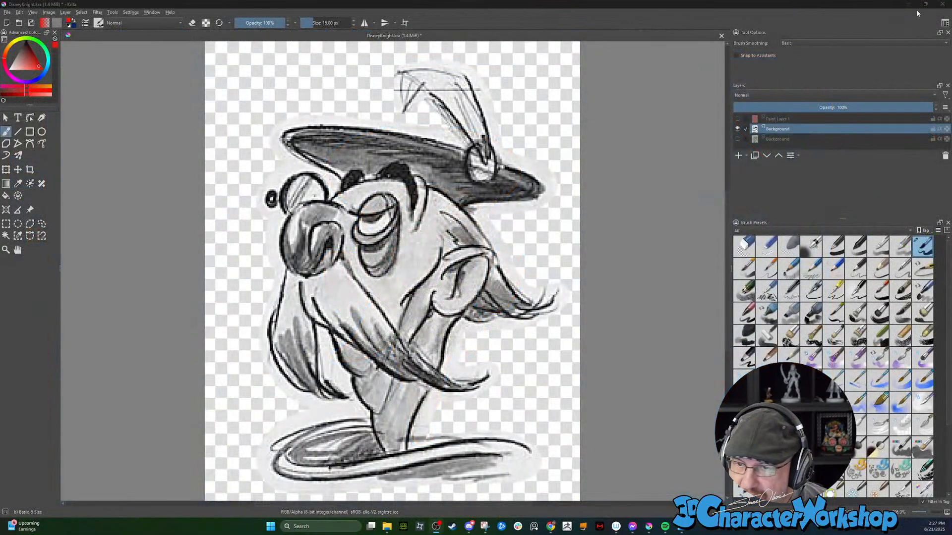
click(908, 4)
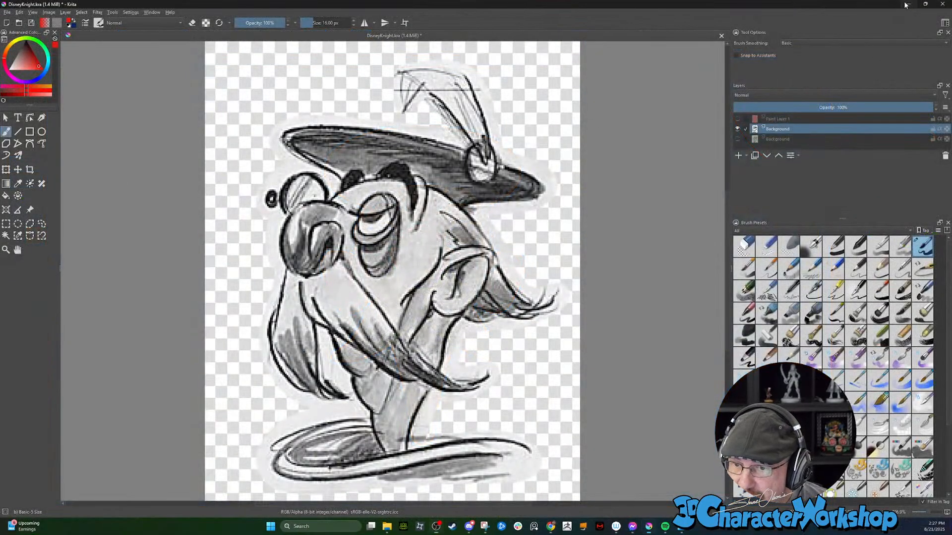
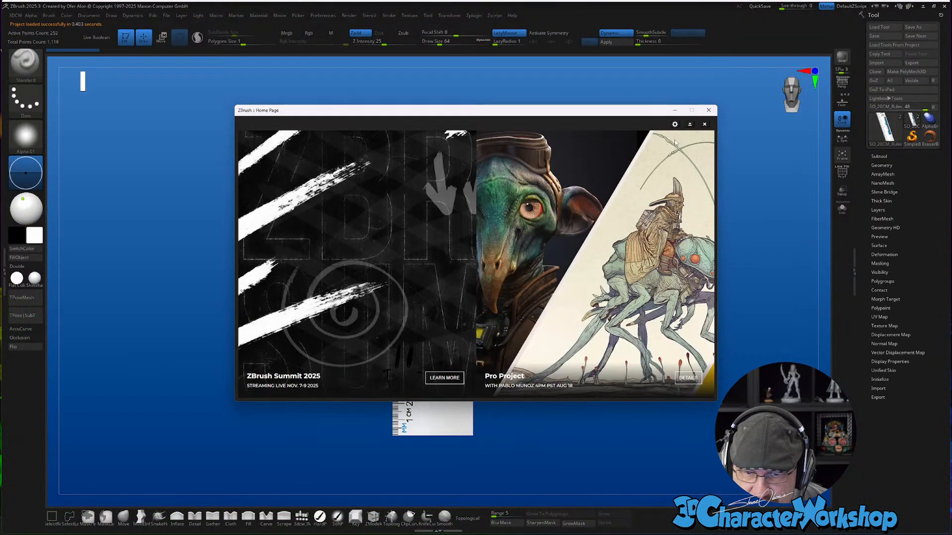
Dismiss the ZBrush home page, load the saved head tool and draw it framed on the canvas
click(708, 109)
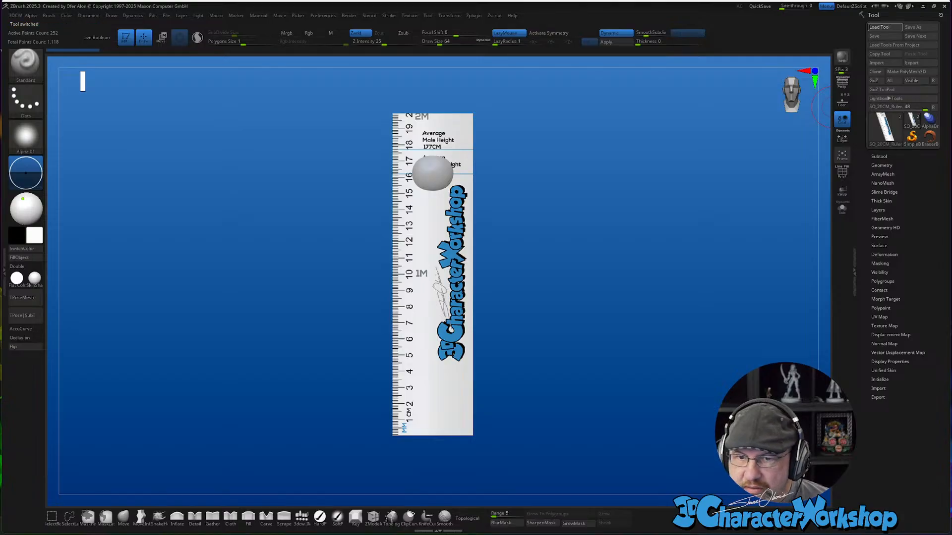
drag(533, 280, 509, 280)
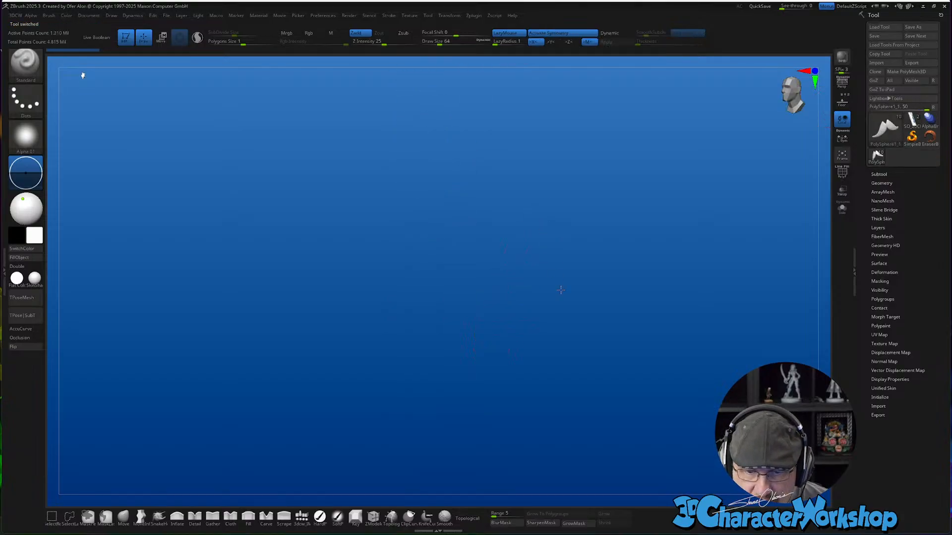
key(f)
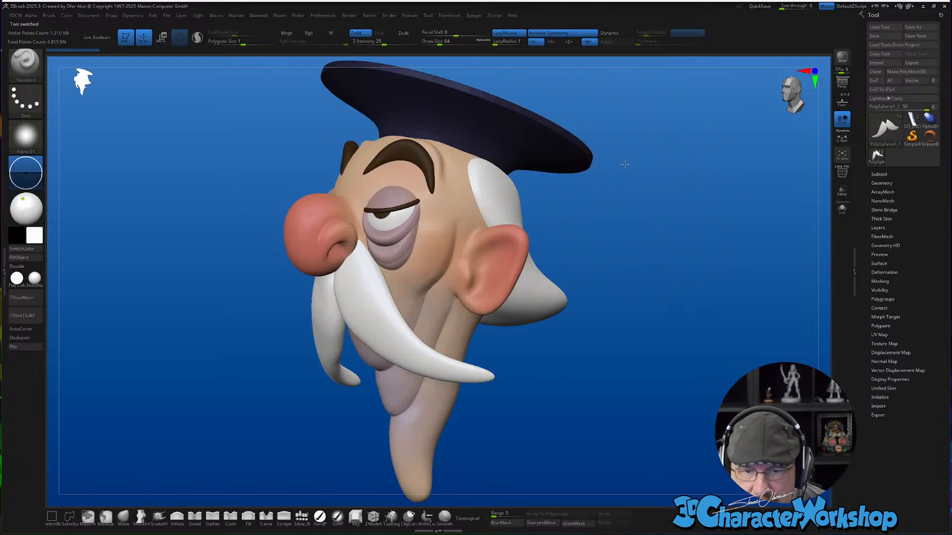
mouse_move(622, 163)
alt+mouse_down()
mouse_move(619, 172)
mouse_move(603, 147)
alt+mouse_up()
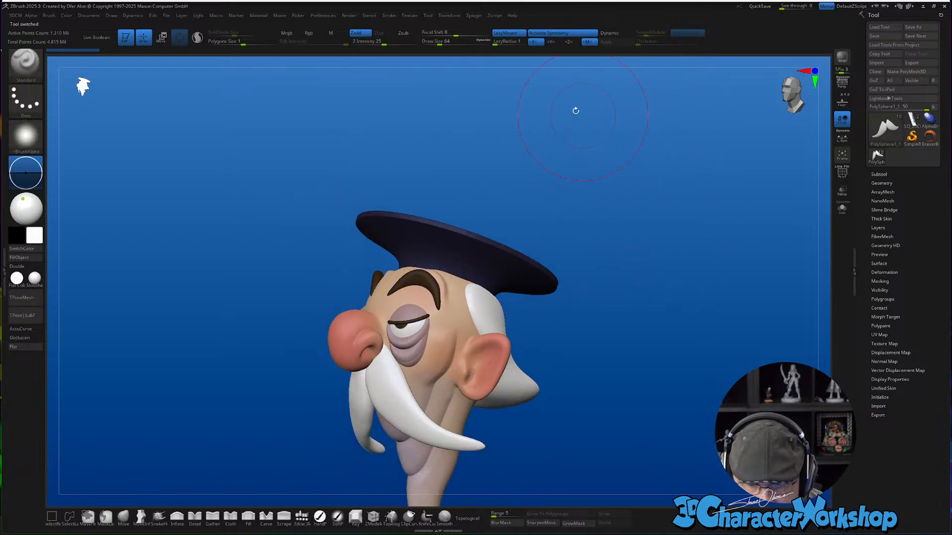
Import the DisneyKnight sketch as a texture and add it to Spotlight
click(412, 16)
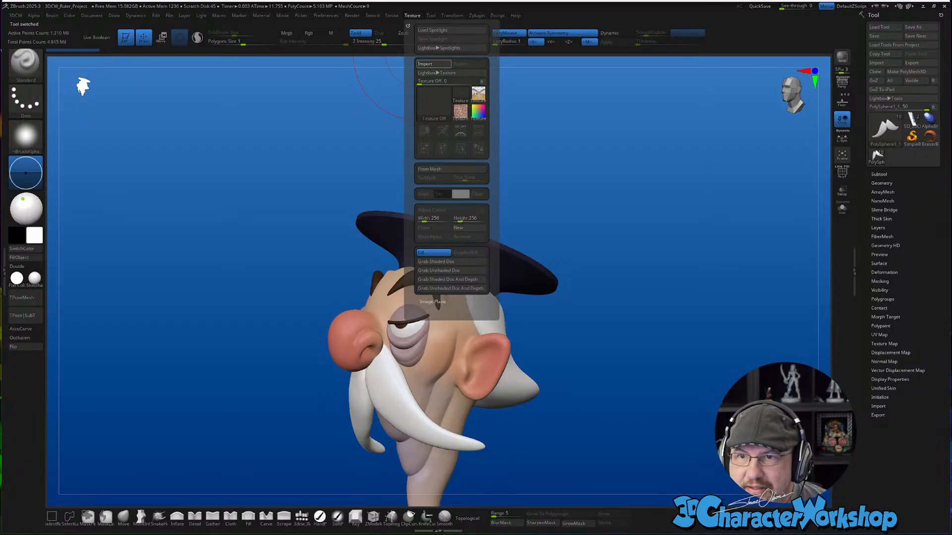
click(425, 63)
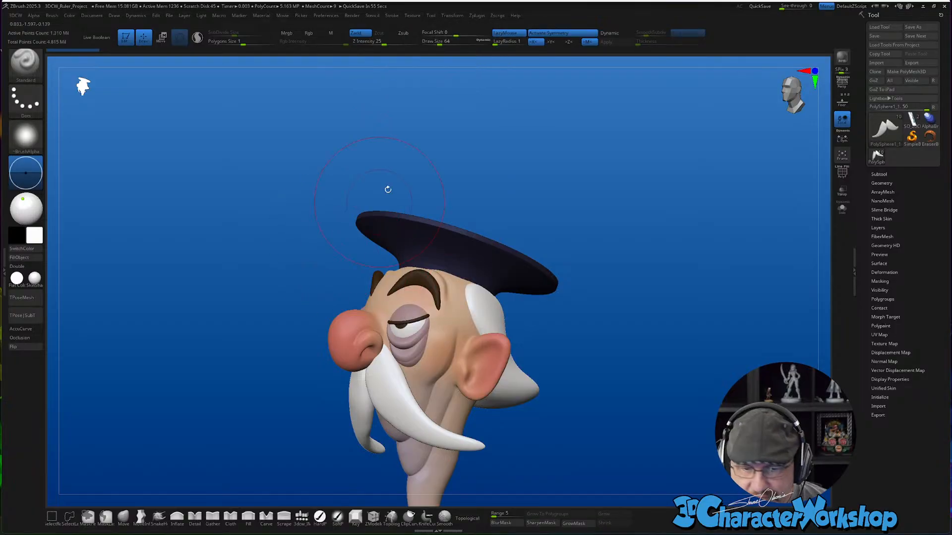
click(412, 15)
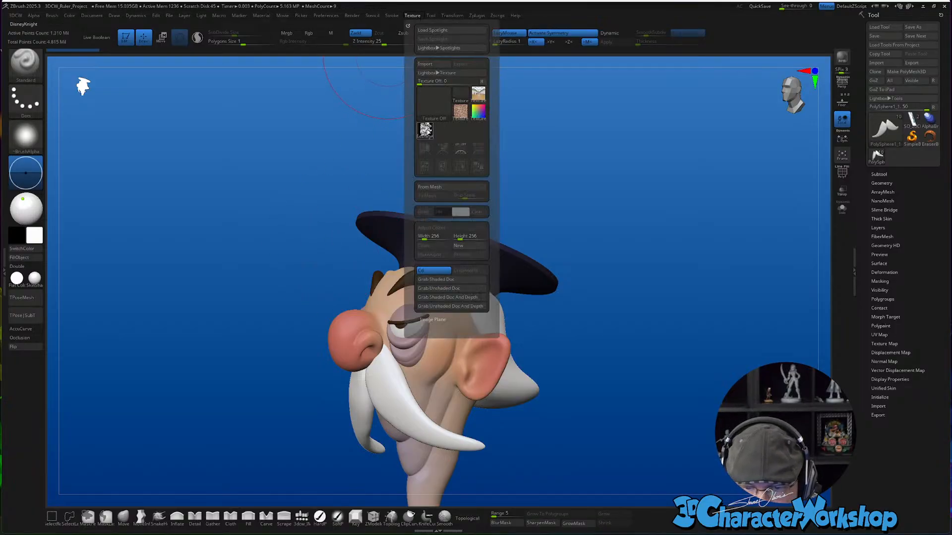
click(425, 130)
click(442, 149)
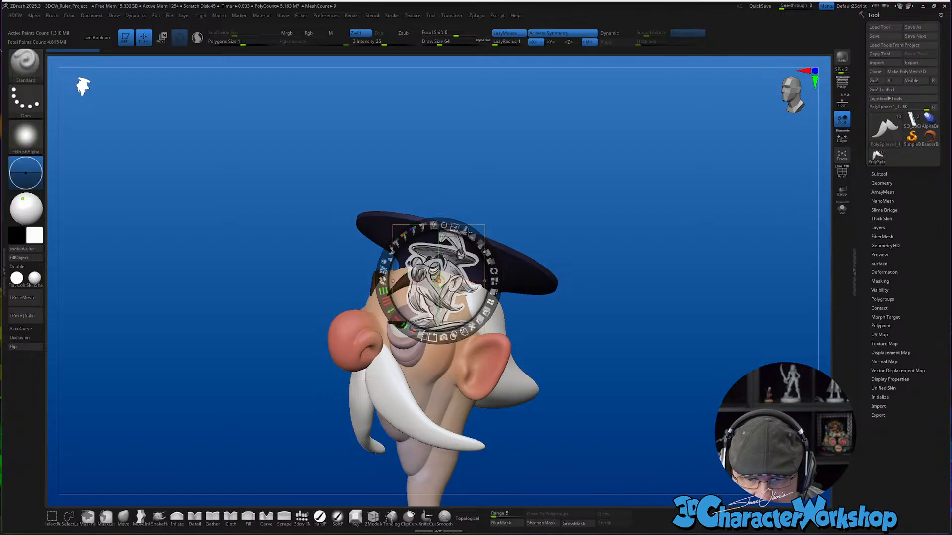
Enlarge the sketch in Spotlight, place it clear of the head as a side reference, and leave Spotlight editing
mouse_move(455, 228)
mouse_down()
mouse_move(485, 265)
mouse_move(264, 202)
mouse_move(197, 164)
mouse_move(218, 201)
mouse_up()
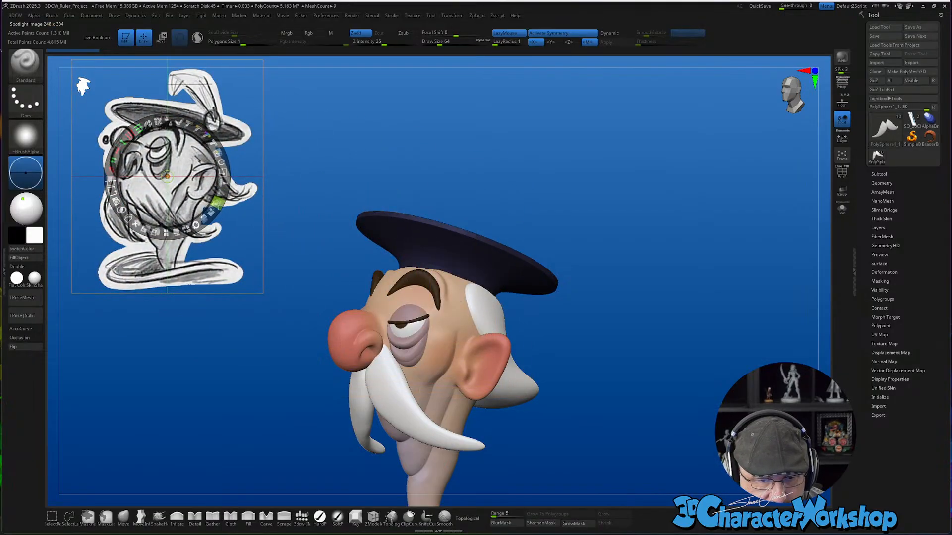
drag(169, 156, 152, 153)
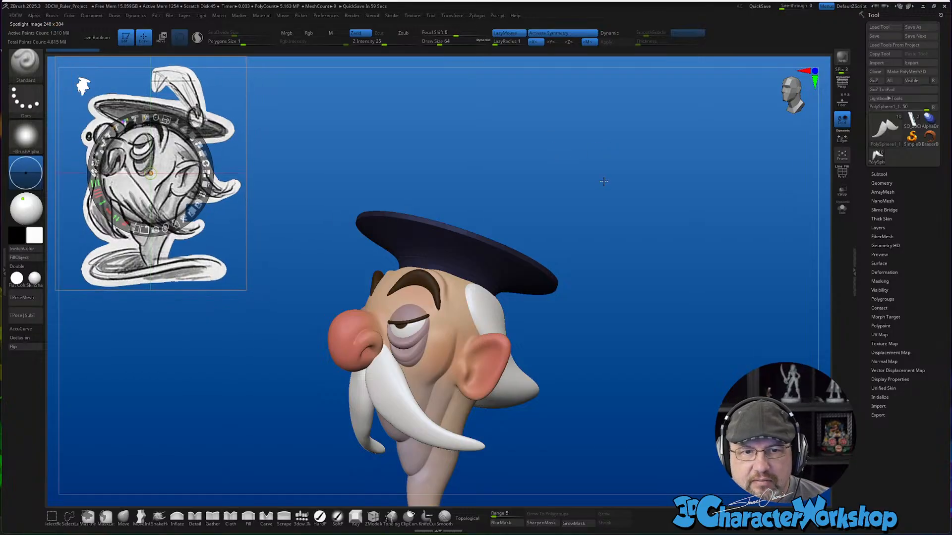
click(506, 173)
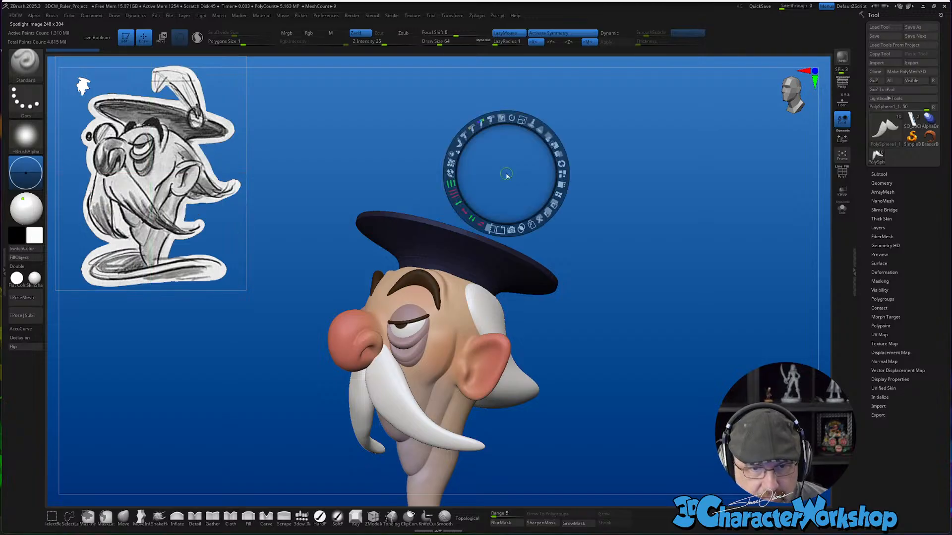
key(z)
Compare the head's three-quarter view with the reference sketch and set the brush's Draw Size to 112
ctrl+right_drag(607, 204, 610, 205)
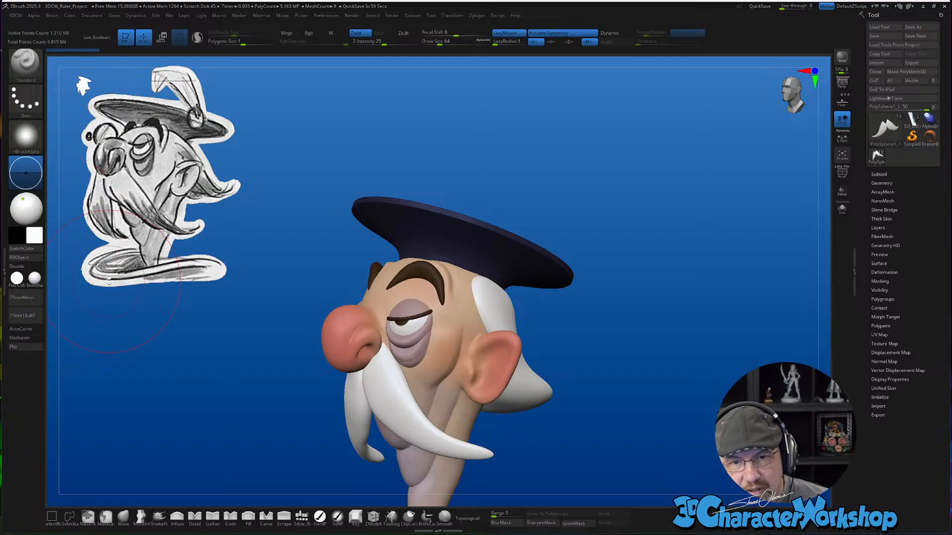
drag(620, 202, 581, 183)
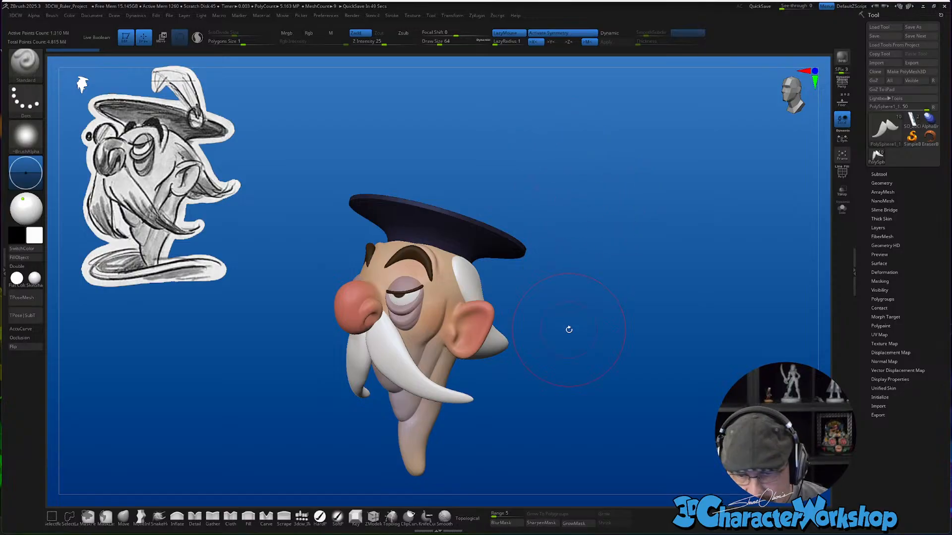
drag(568, 330, 590, 284)
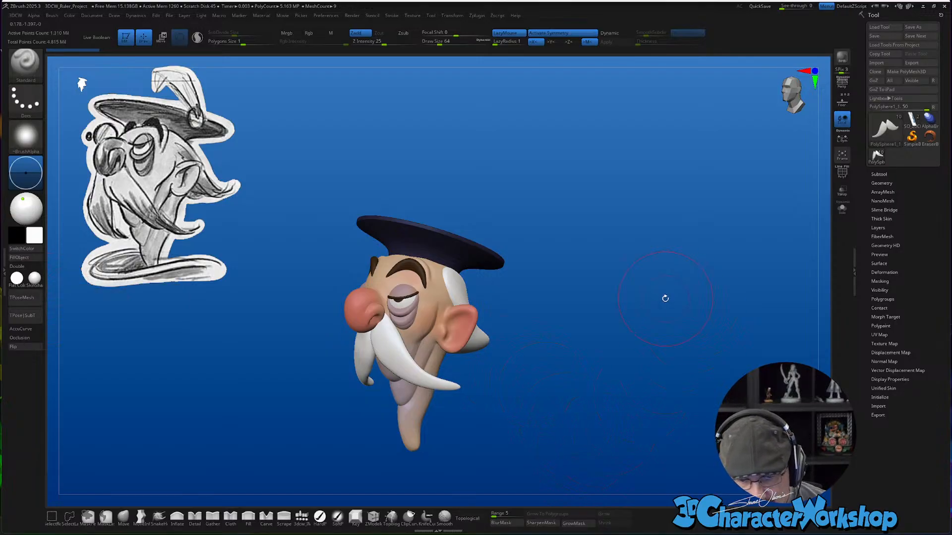
drag(664, 297, 645, 285)
alt+drag(529, 338, 552, 315)
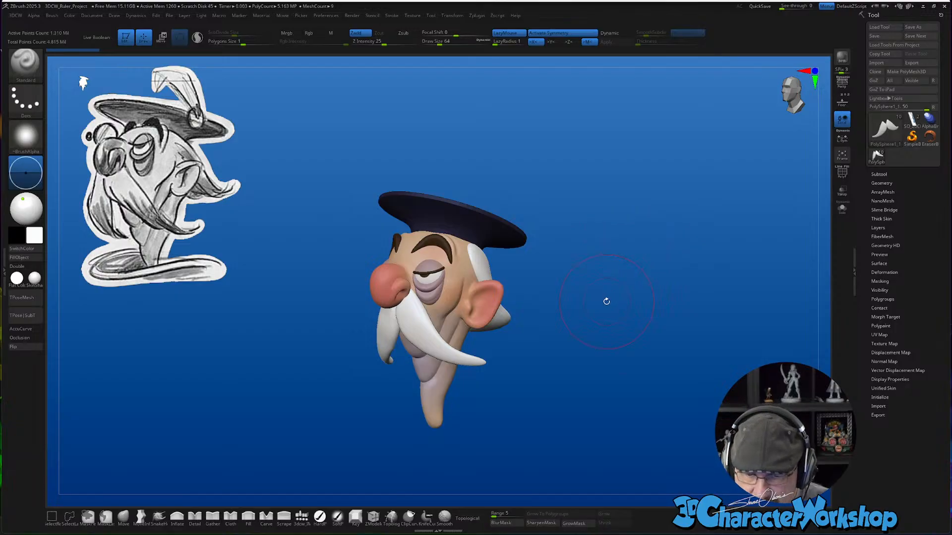
text(s112)
key(Return)
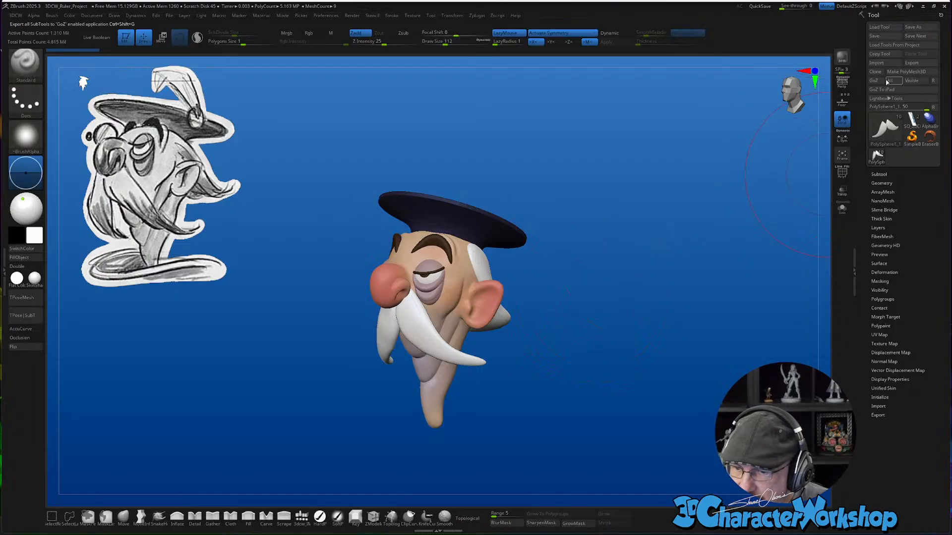
drag(643, 261, 610, 280)
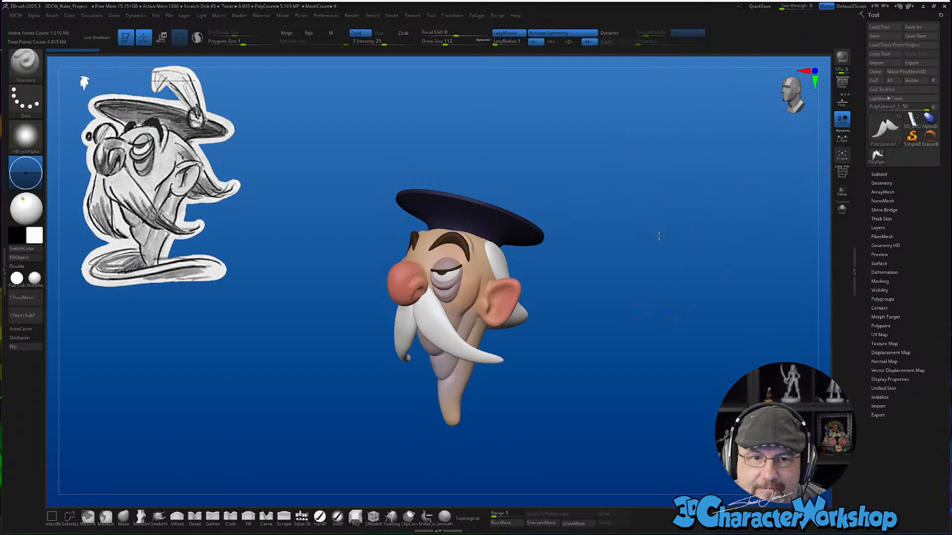
drag(658, 237, 661, 237)
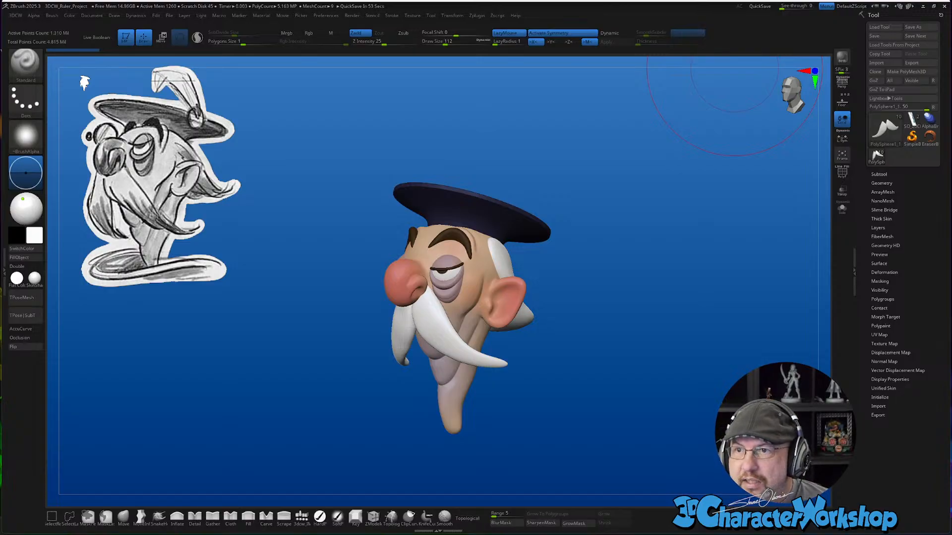
Switch to the ArtStation portfolio in the browser and view the Octopus Pirate Girl and Disney Infinity style Cate Archer artworks
drag(951, 151, 491, 95)
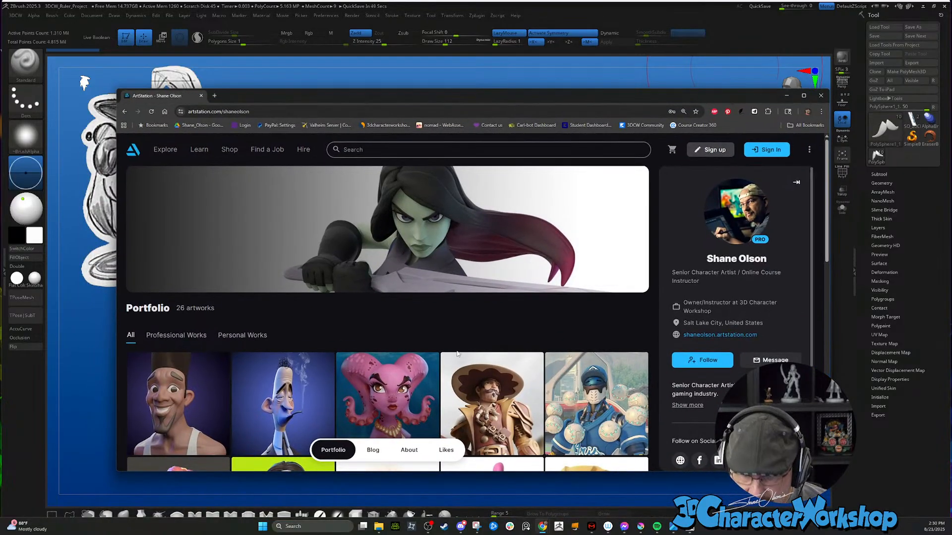
scroll(379, 201, down, 5)
scroll(288, 225, down, 2)
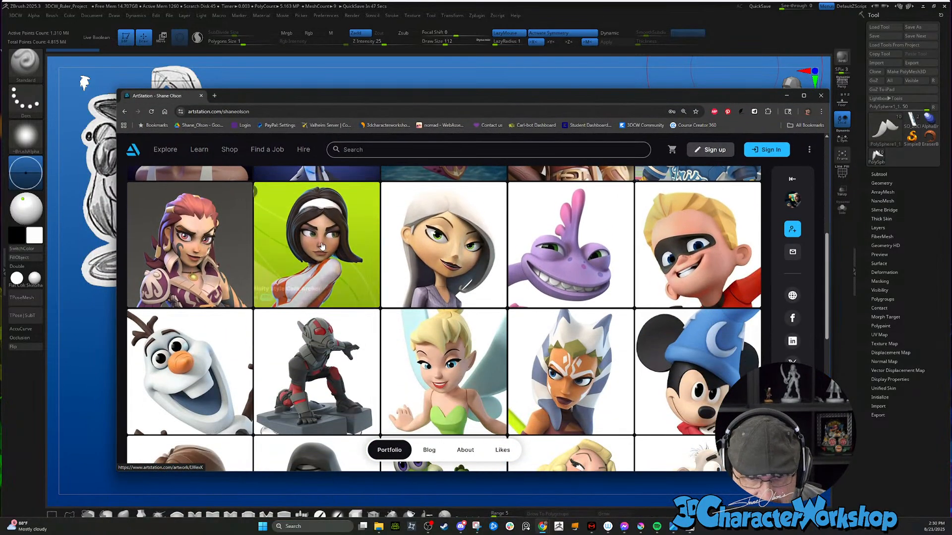
click(175, 243)
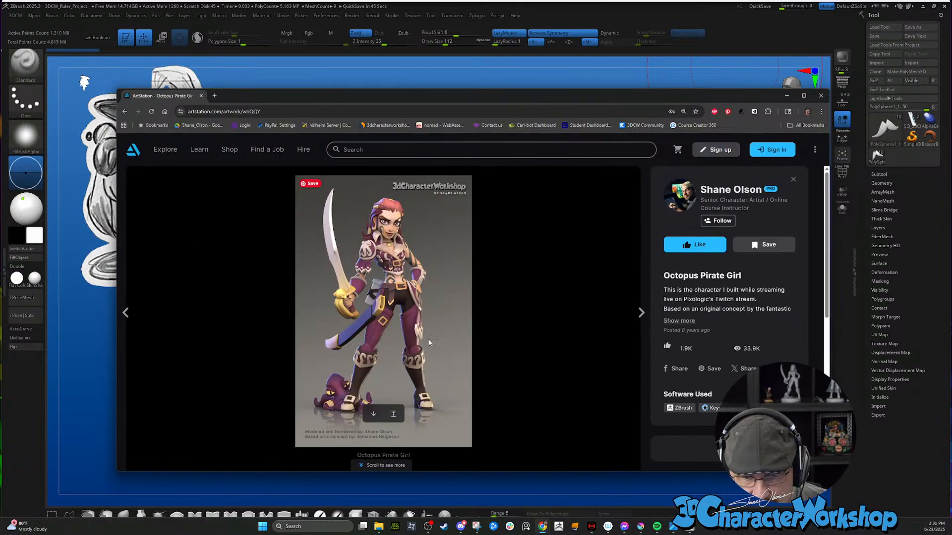
click(126, 111)
click(319, 248)
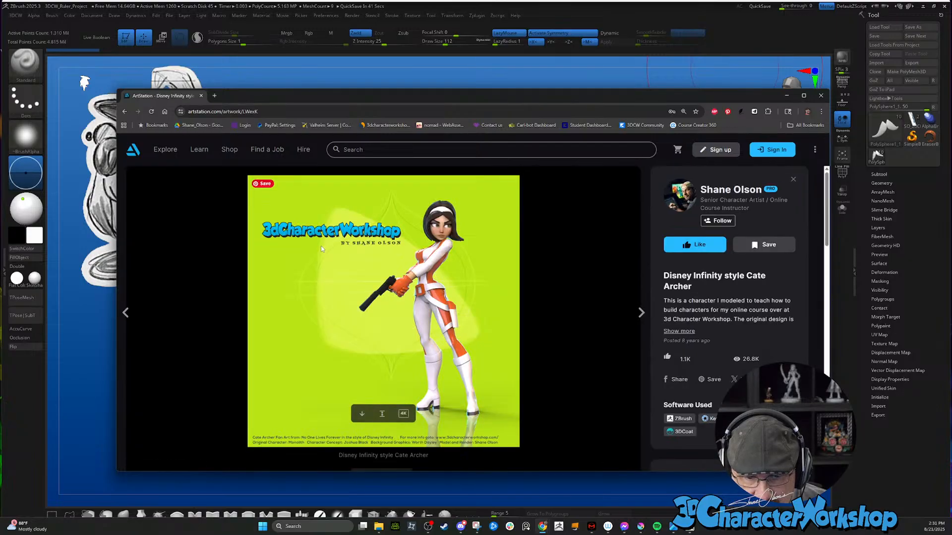
click(124, 111)
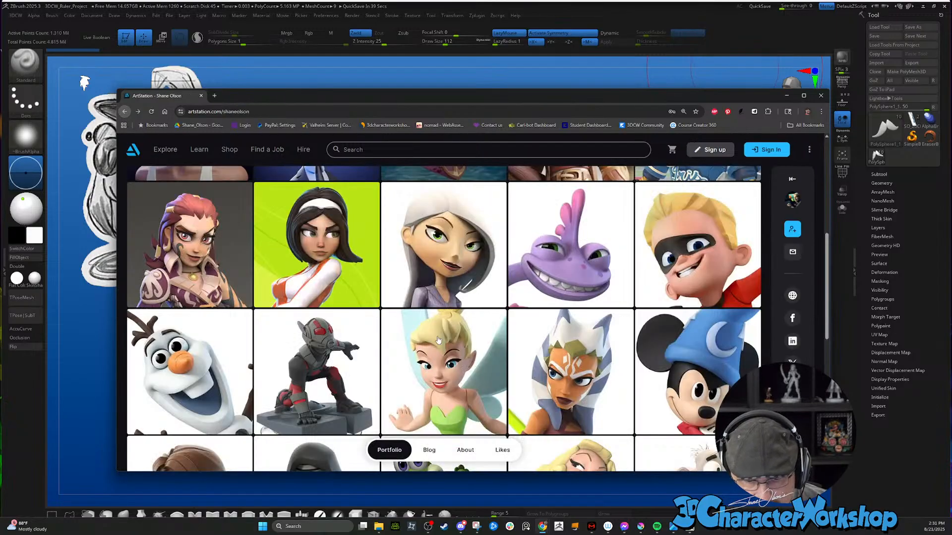
View the Ant-Man Disney Infinity 3.0 and Spider-Man Disney Infinity 2.0 toy sculpts from the portfolio
click(326, 369)
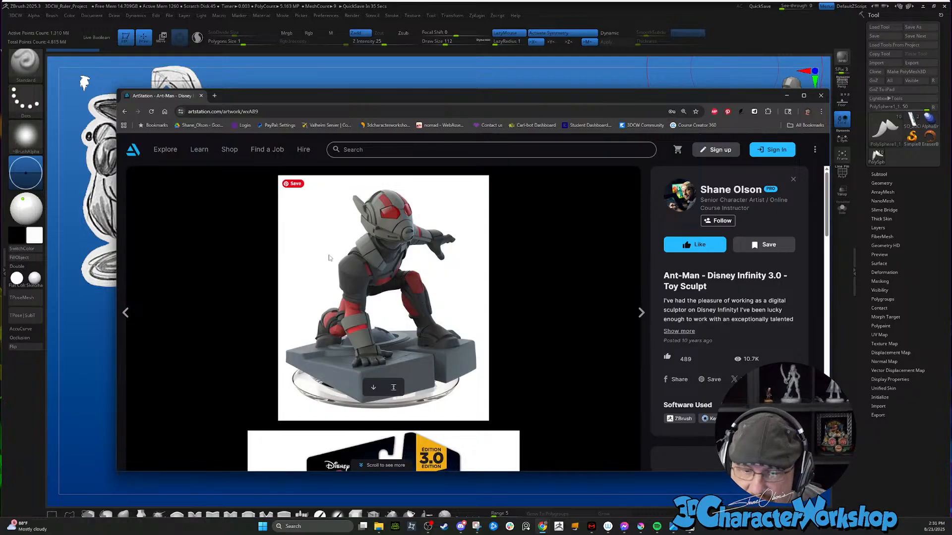
click(125, 111)
scroll(497, 305, down, 2)
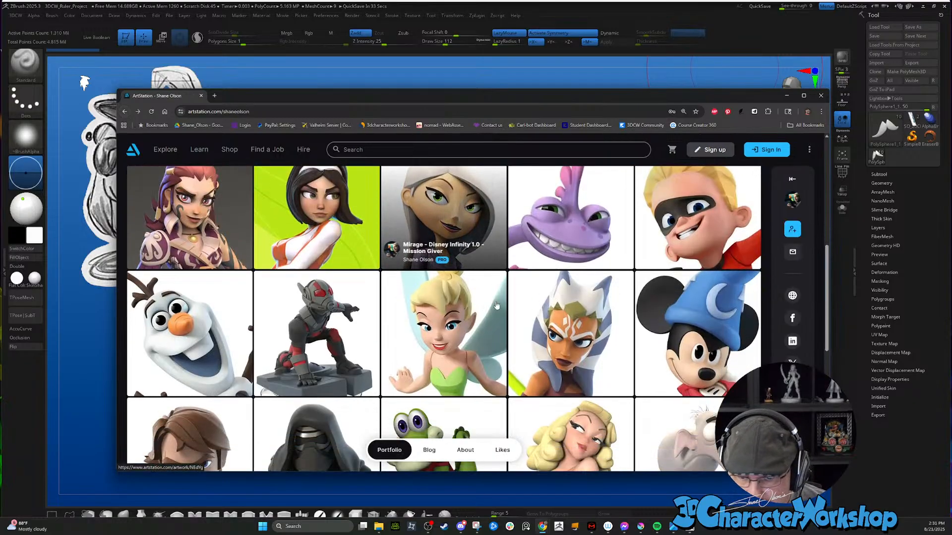
scroll(497, 306, down, 4)
click(496, 320)
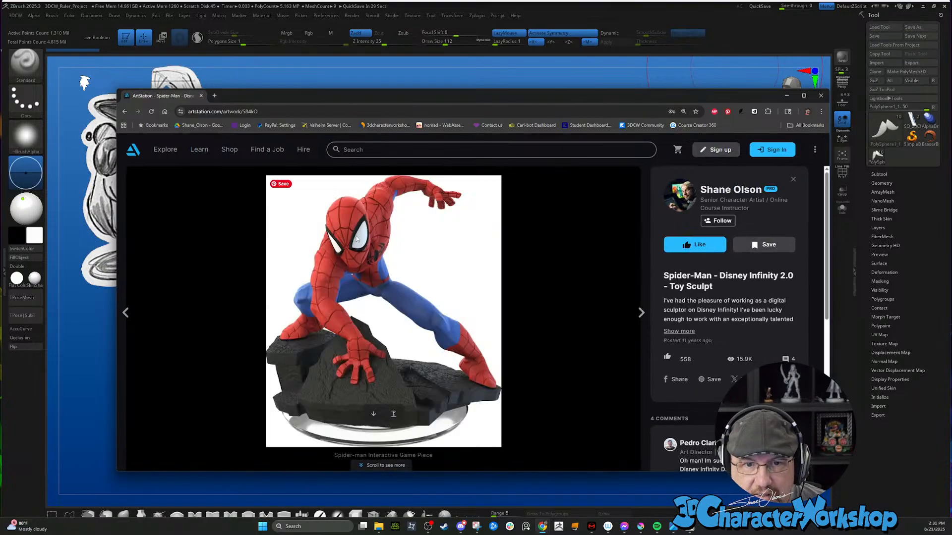
click(124, 111)
Examine the Venom Disney Infinity 2.0 toy sculpt's marketing render and return to the first artworks in the portfolio
click(293, 248)
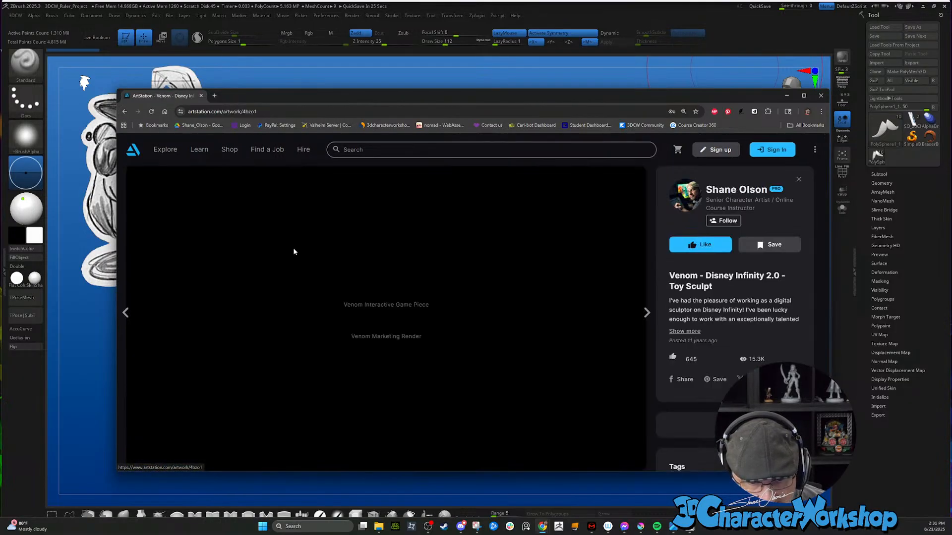
scroll(483, 299, down, 5)
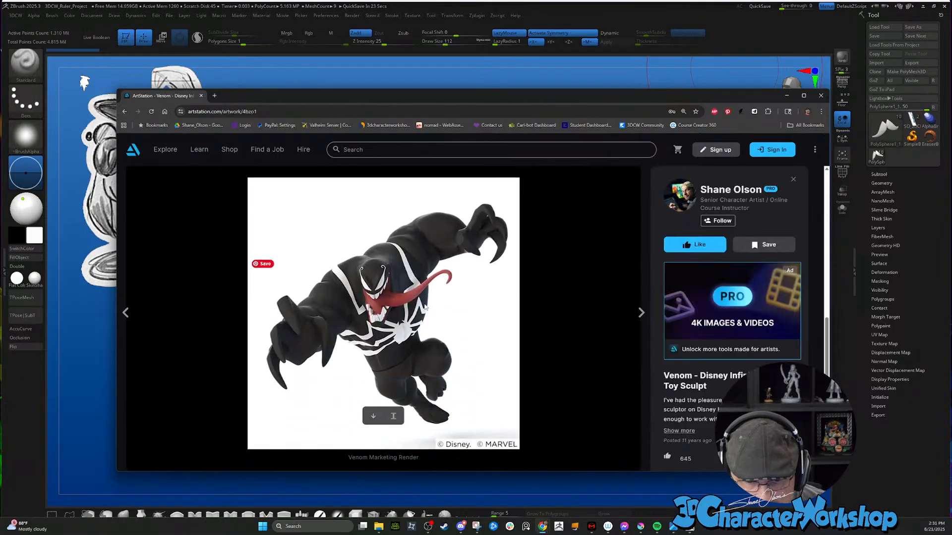
click(125, 111)
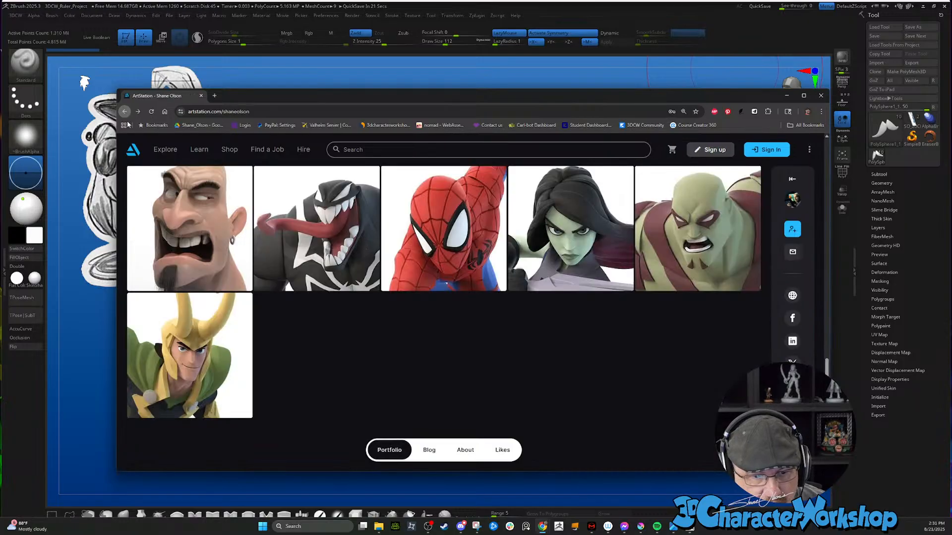
scroll(336, 342, up, 10)
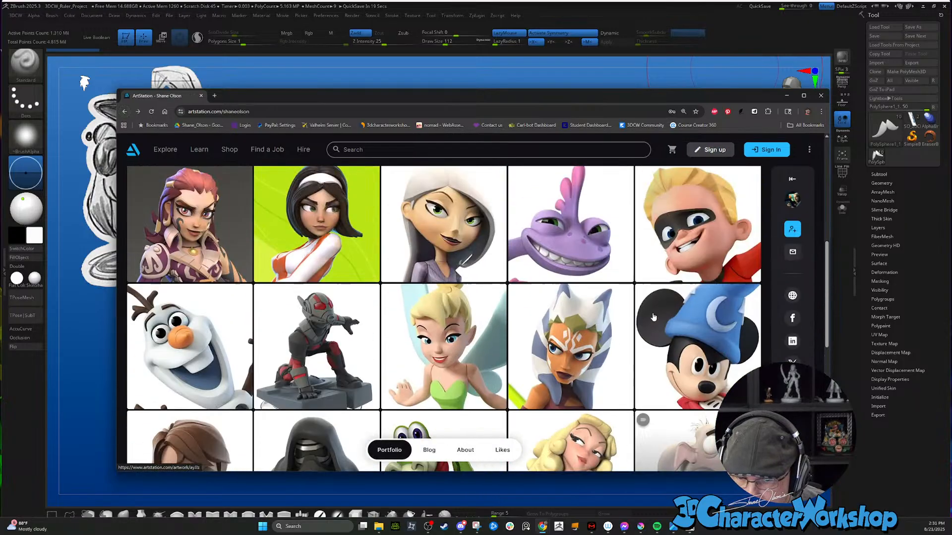
scroll(653, 317, up, 4)
scroll(292, 323, down, 2)
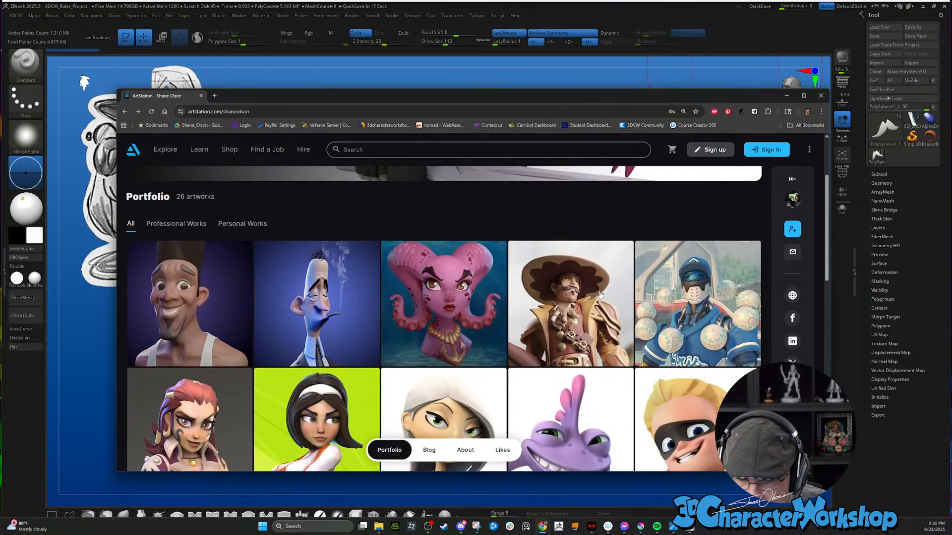
Switch back to ZBrush, frame the head in three-quarter view and set the brush's Draw Size to about 62
click(786, 95)
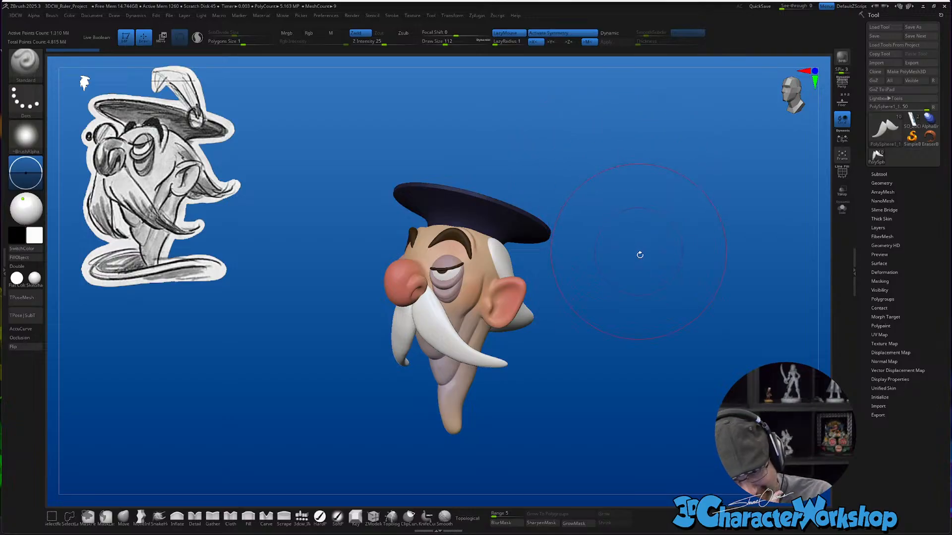
drag(627, 310, 619, 308)
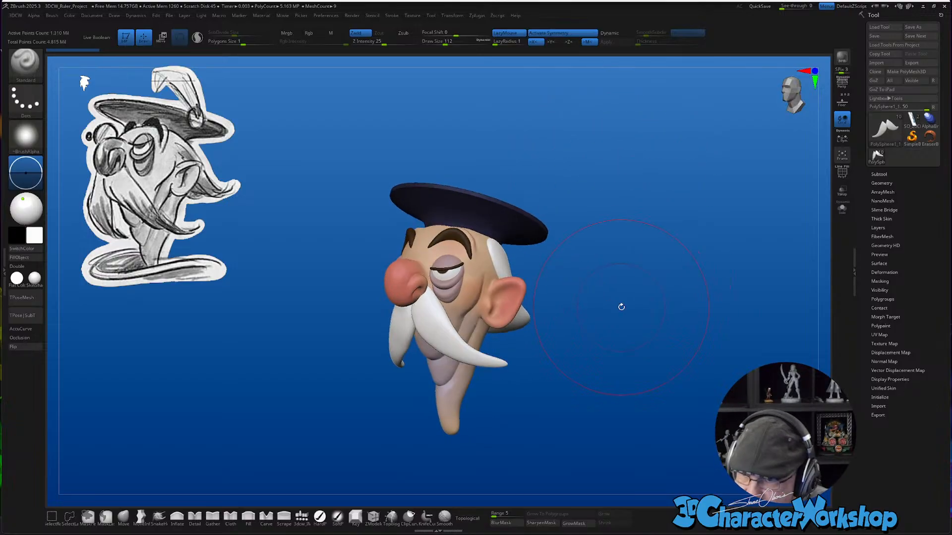
key(s)
click(582, 346)
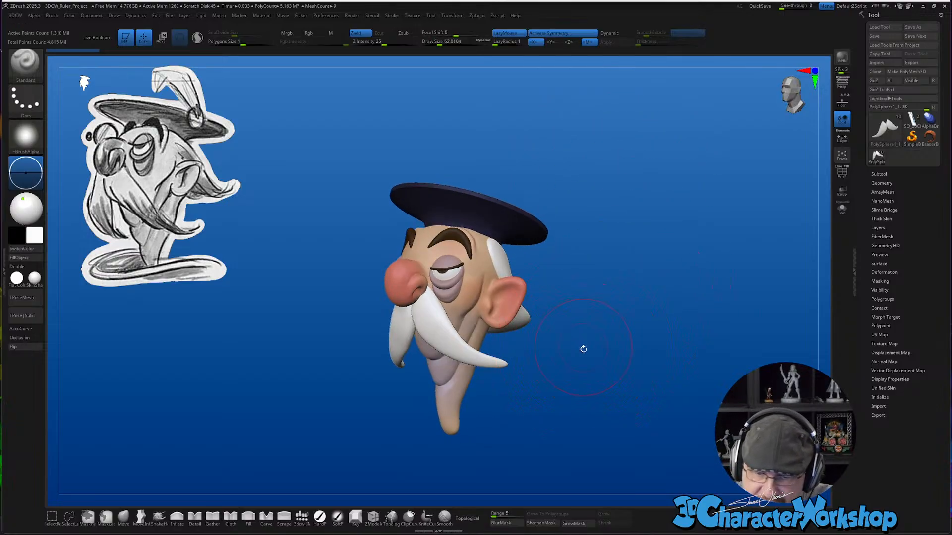
mouse_move(567, 384)
mouse_down()
mouse_move(567, 366)
mouse_move(580, 377)
mouse_move(646, 366)
mouse_move(571, 376)
mouse_move(556, 340)
mouse_move(552, 393)
mouse_move(479, 373)
mouse_up()
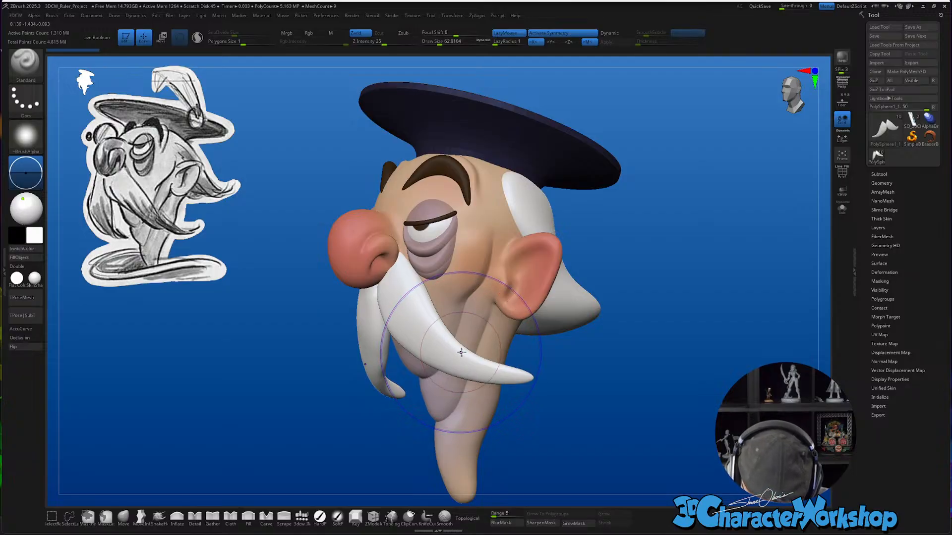
Display the mustache's polygon wireframe, step through its subdivision levels and smooth its surface at level 4
key(shift+f)
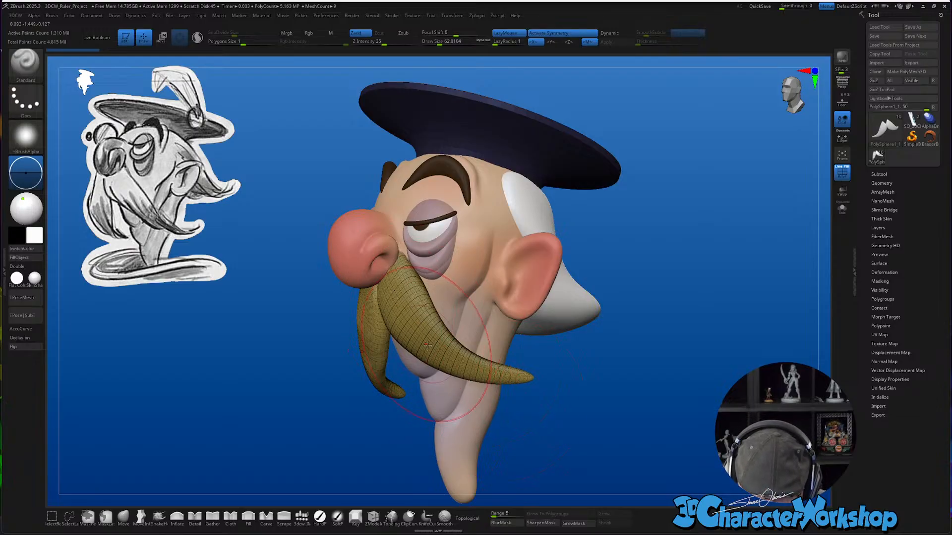
drag(691, 357, 758, 228)
click(881, 183)
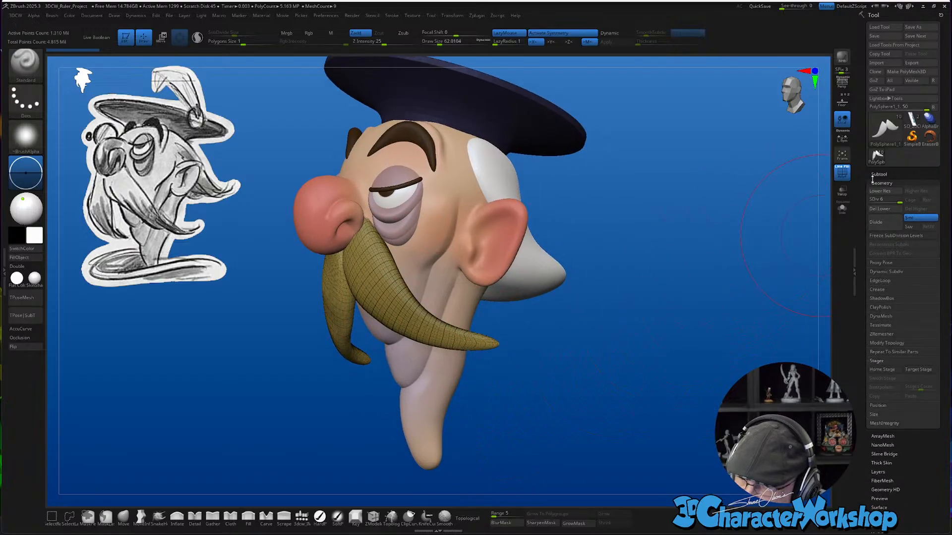
drag(889, 201, 870, 201)
click(909, 208)
key(ctrl+d)
key(ctrl+d)
key(ctrl+d)
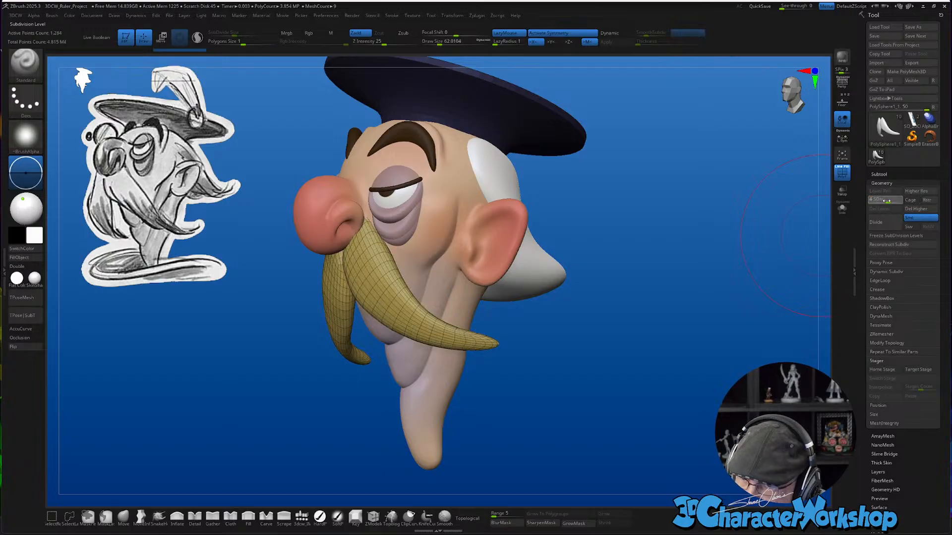
drag(633, 244, 669, 244)
shift+drag(387, 280, 398, 296)
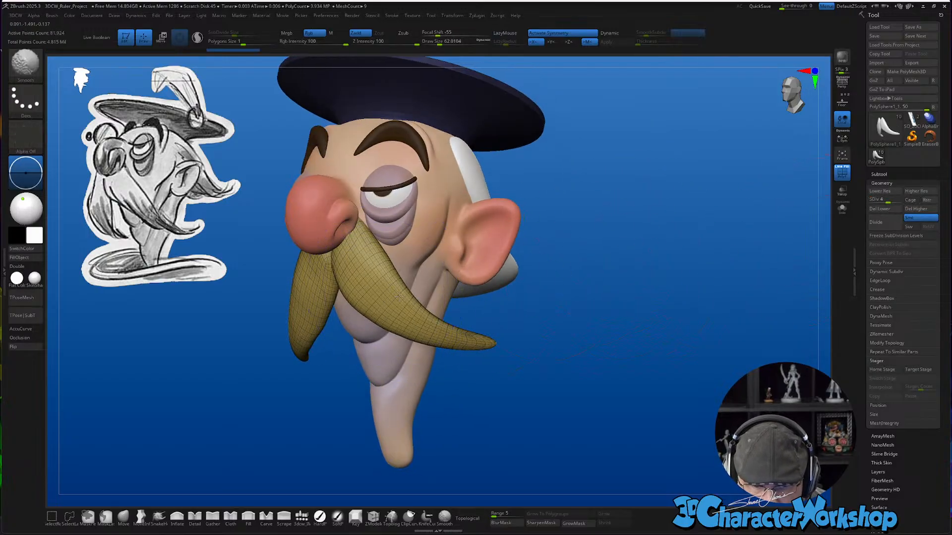
Make the white hair at the back of the head the active subtool and set the Draw Size to about 33
drag(565, 347, 510, 342)
alt+click(484, 208)
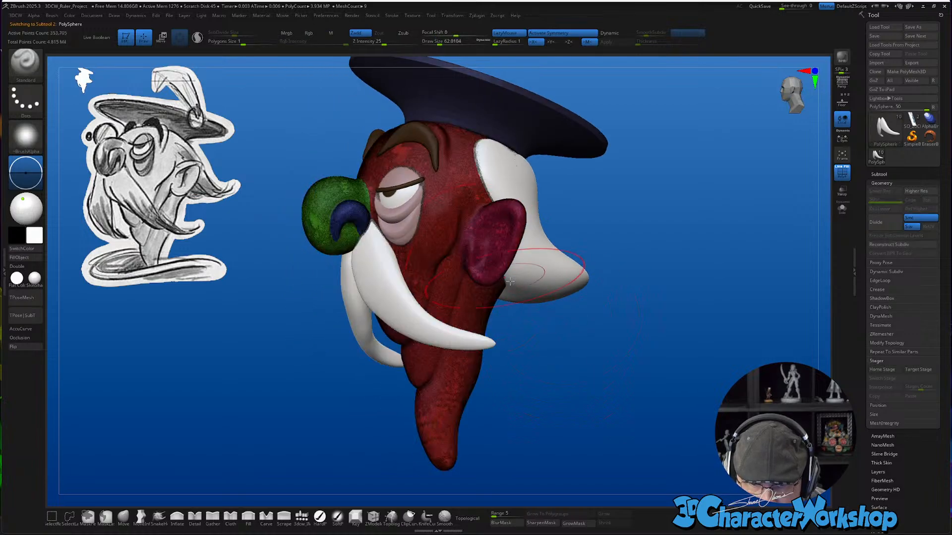
ctrl+right_drag(635, 218, 646, 225)
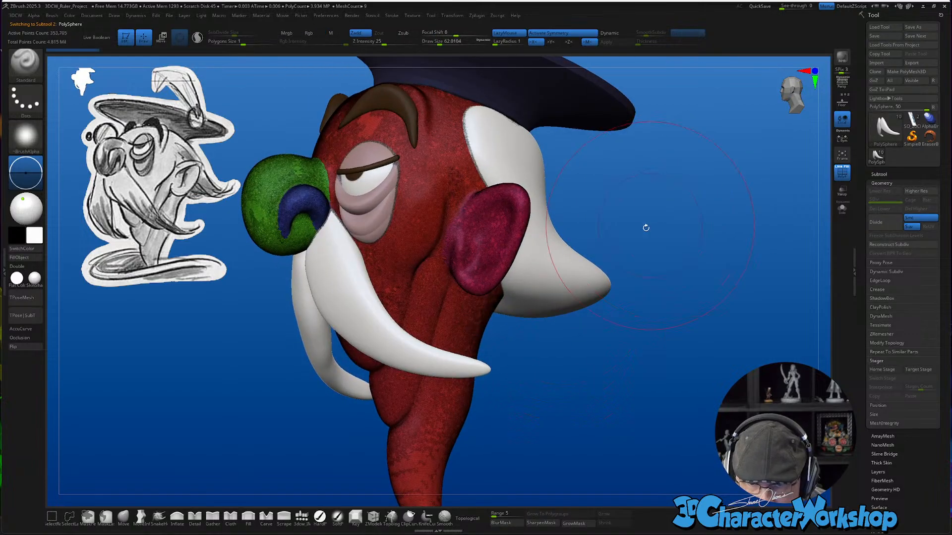
alt+click(585, 260)
drag(664, 257, 573, 244)
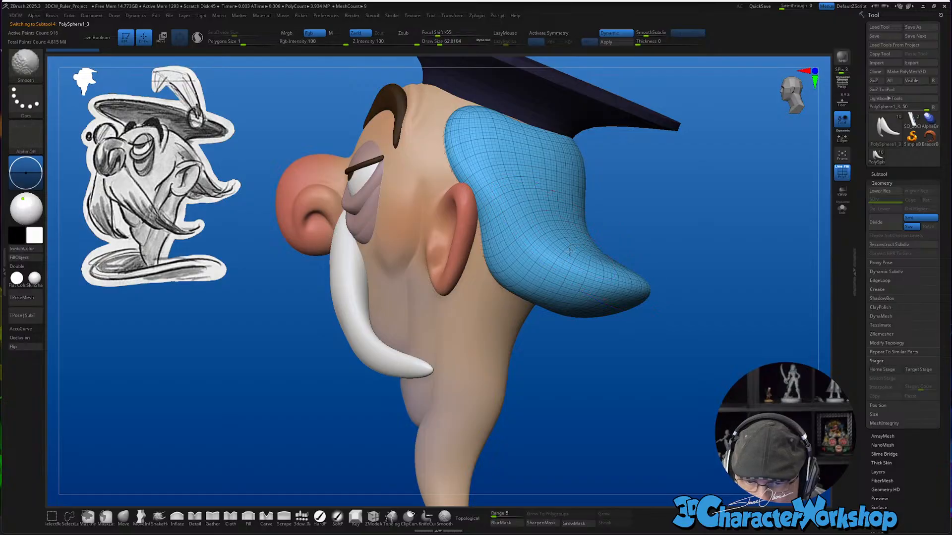
ctrl+right_drag(627, 238, 610, 223)
mouse_move(636, 308)
alt+right_down()
mouse_move(629, 327)
mouse_move(681, 354)
mouse_move(653, 404)
alt+right_up()
key(shift+f)
key(shift+f)
key(s)
drag(496, 310, 489, 310)
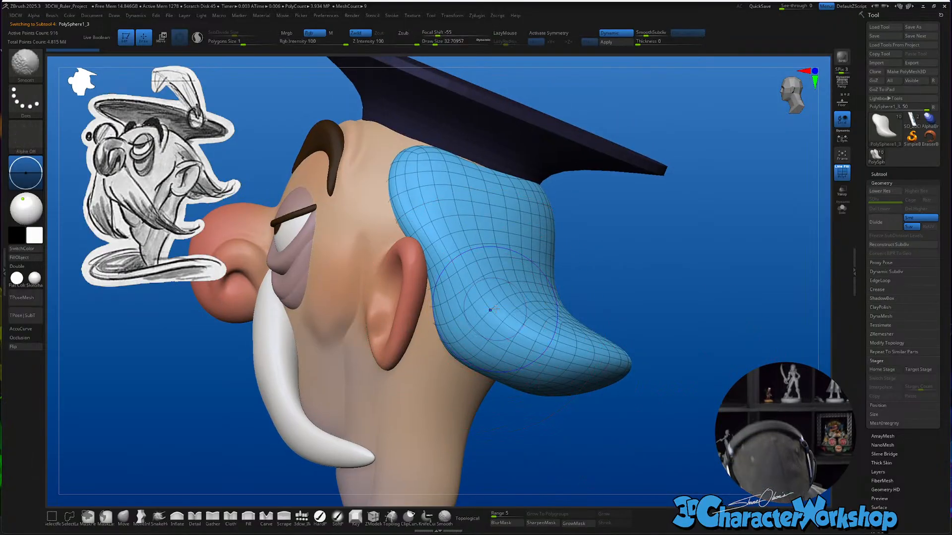
Turn off dynamic subdivision on the back hair, smooth its low-resolution surface and turn dynamic subdivision back on
key(shift+d)
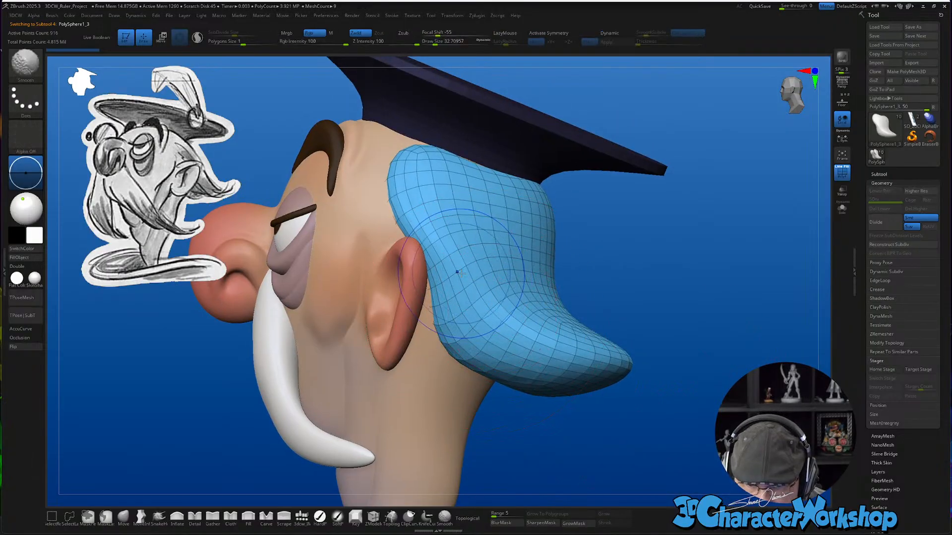
key(3)
click(466, 459)
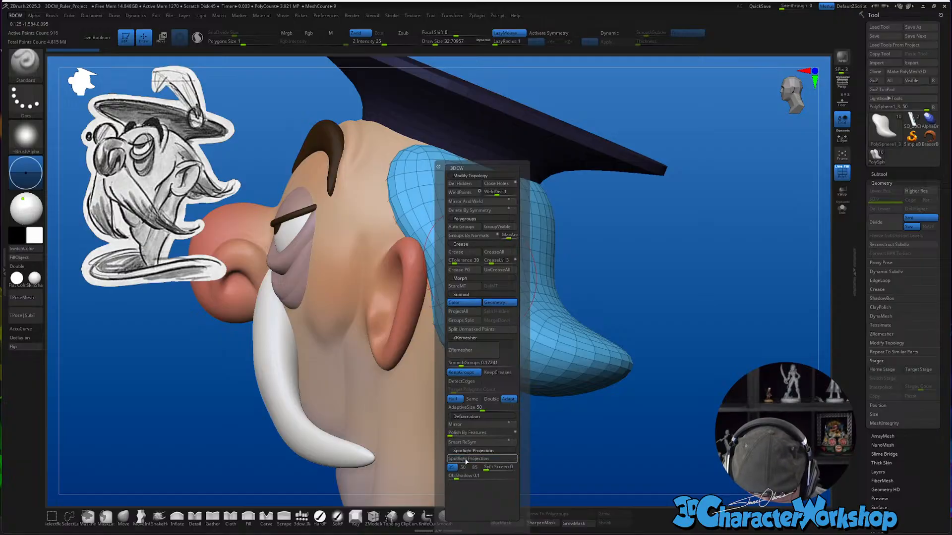
shift+drag(473, 342, 495, 312)
key(d)
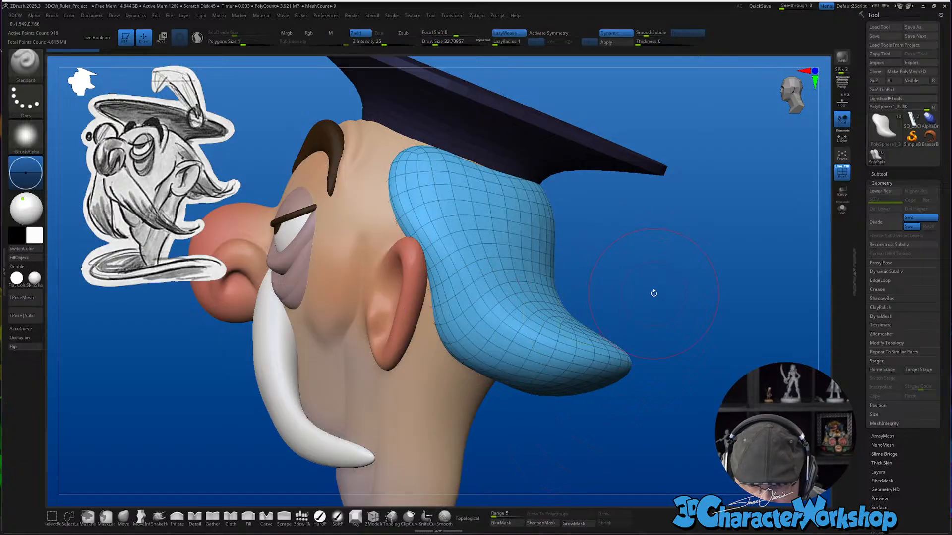
Select the mustache subtool, lower it to subdivision level 2 and smooth the middle of its near half
drag(653, 293, 650, 292)
alt+drag(626, 324, 671, 280)
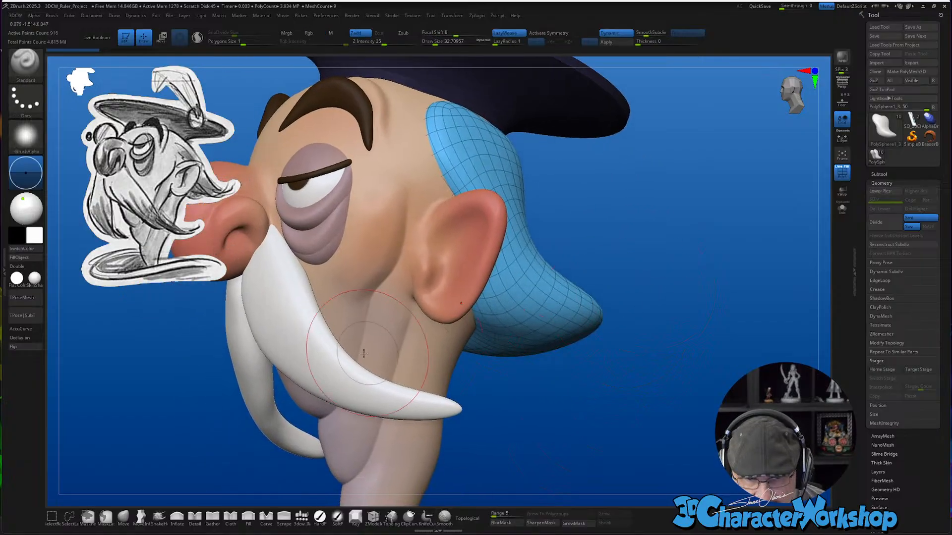
alt+click(301, 363)
alt+drag(567, 434, 693, 412)
key(shift)
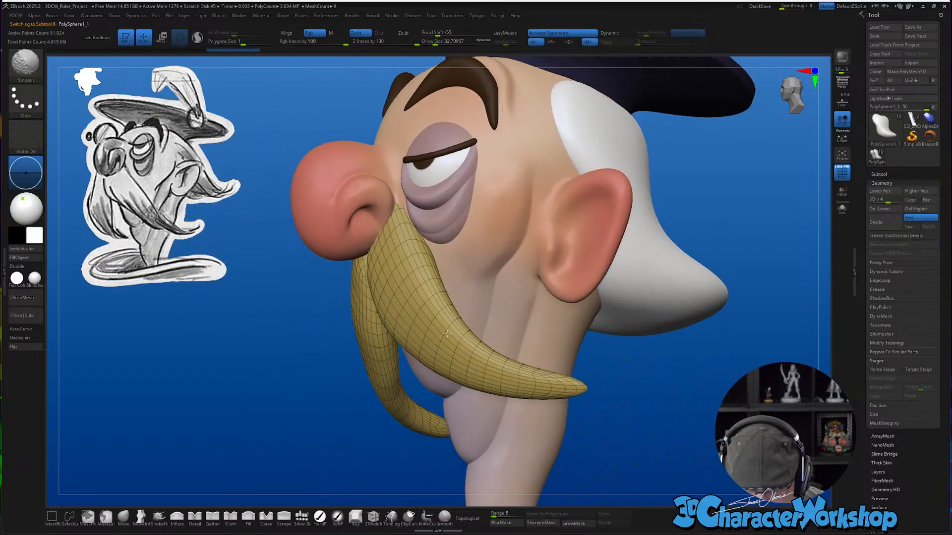
key(shift+d)
key(shift+d)
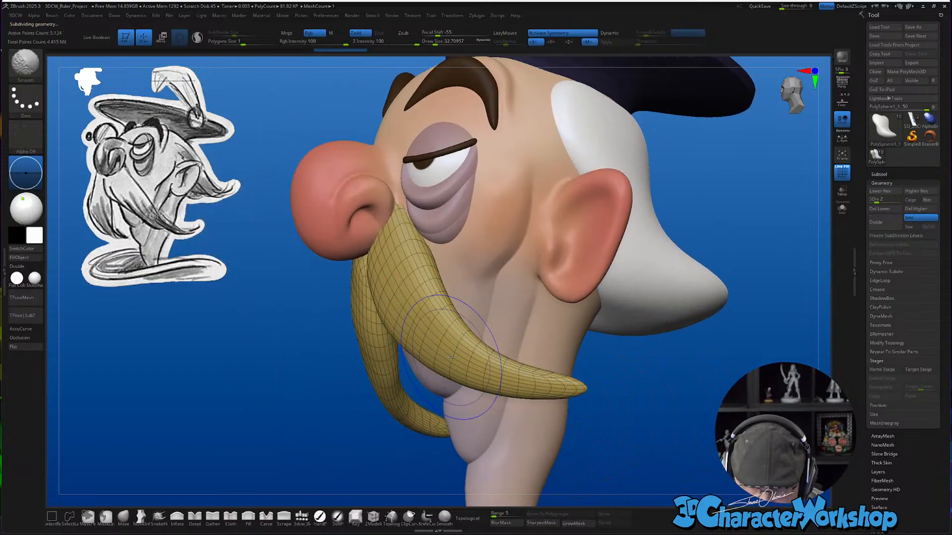
mouse_move(436, 356)
shift+mouse_down()
mouse_move(408, 310)
mouse_move(420, 331)
shift+mouse_up()
Smooth the mustache further along its length and raise it to subdivision level 3
key(shift+f)
key(shift+f)
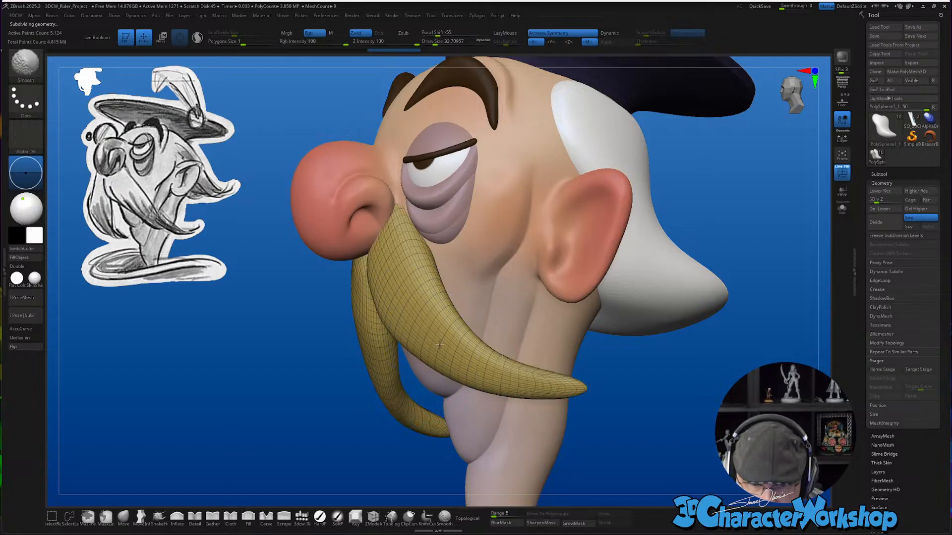
mouse_move(467, 353)
shift+mouse_down()
mouse_move(499, 358)
mouse_move(461, 355)
mouse_move(397, 283)
mouse_move(411, 323)
shift+mouse_up()
key(ctrl+d)
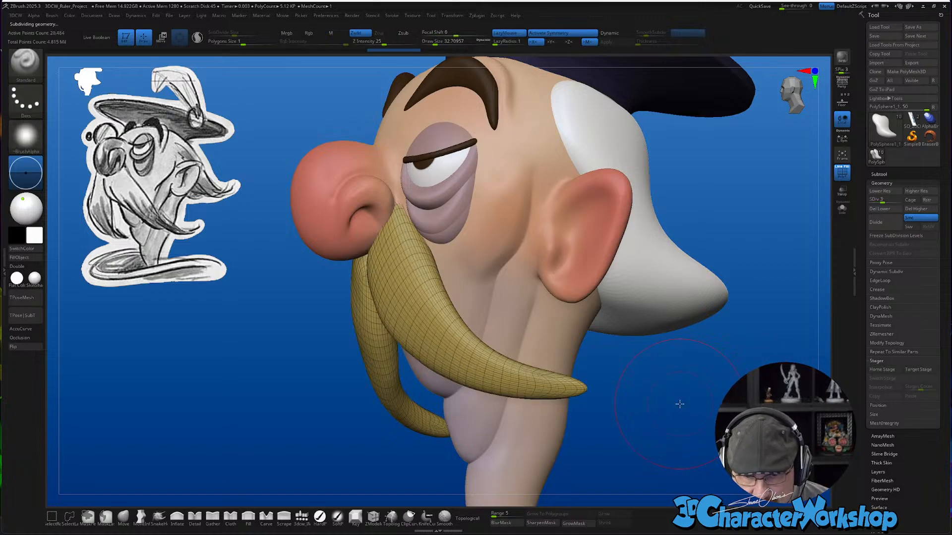
drag(680, 405, 663, 371)
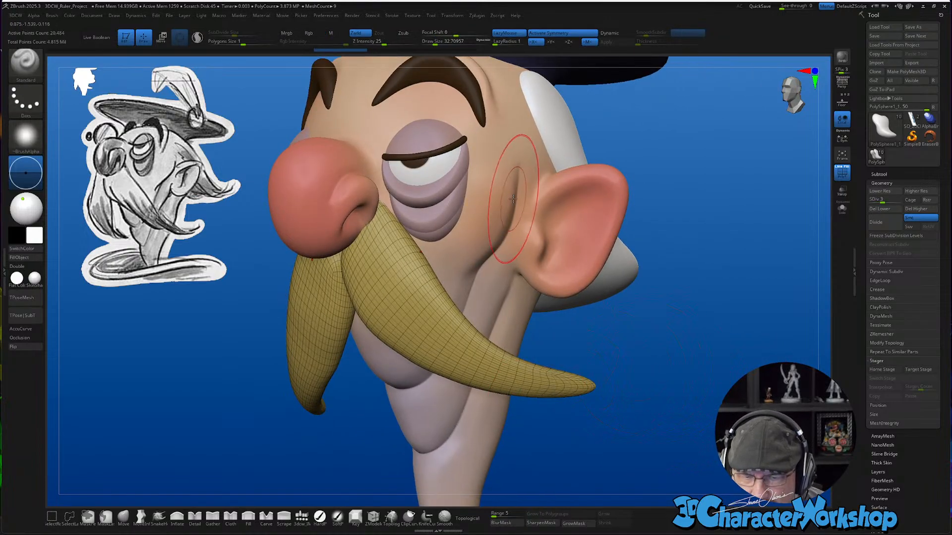
key(shift)
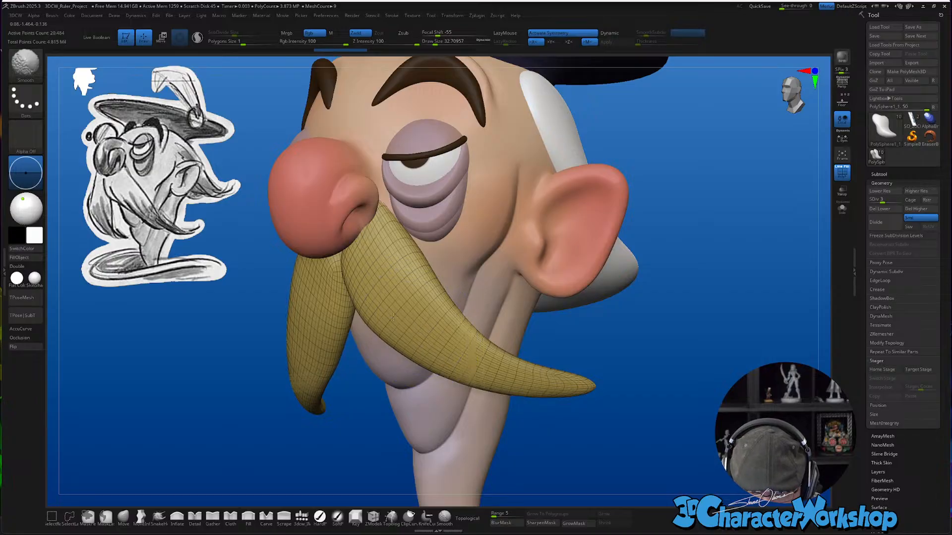
Return the mustache to subdivision level 6 and hide the polygon wireframe
drag(687, 356, 671, 322)
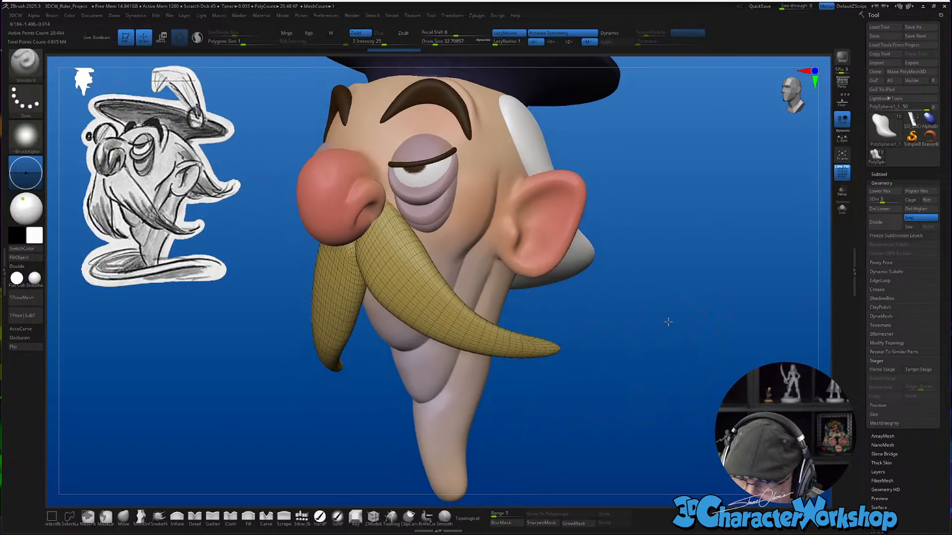
click(899, 202)
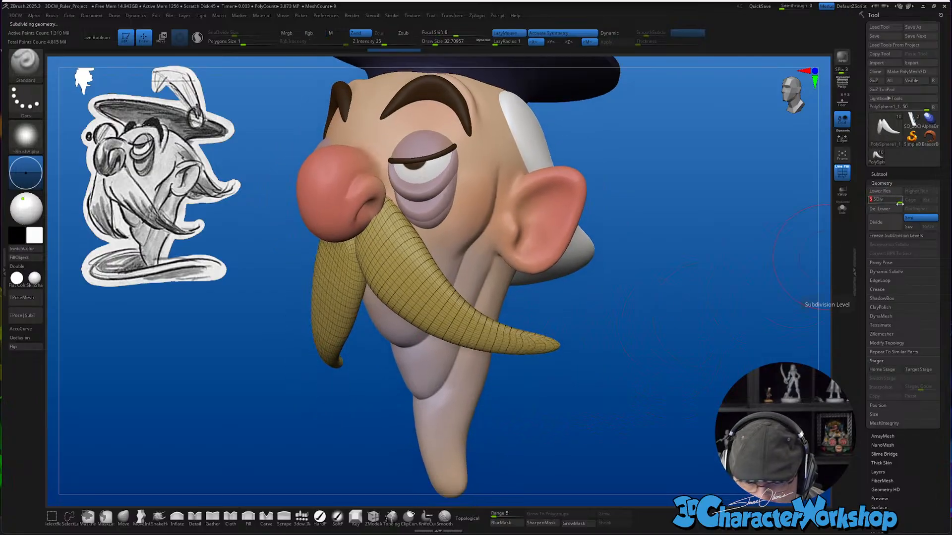
drag(650, 334, 668, 337)
key(shift+f)
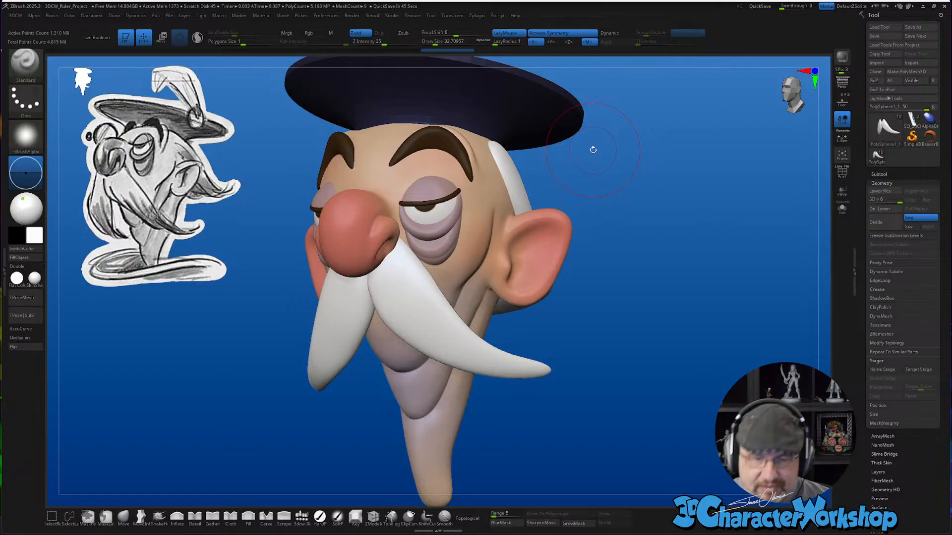
Choose the Carve brush, set its Draw Size to about 20 and try a groove down the mustache
click(268, 517)
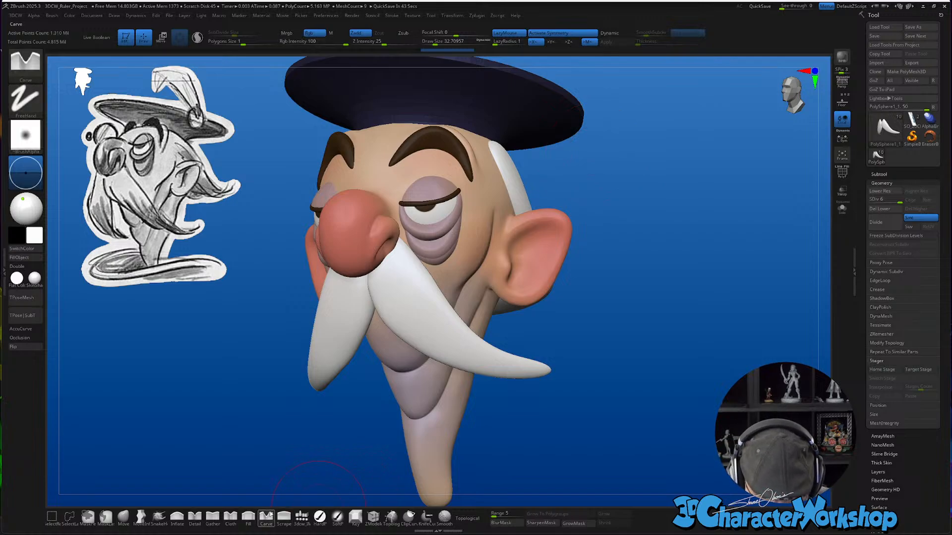
key(s)
drag(527, 420, 516, 420)
mouse_move(516, 417)
ctrl+right_down()
mouse_move(514, 424)
mouse_move(513, 402)
ctrl+right_up()
right_drag(431, 338, 430, 323)
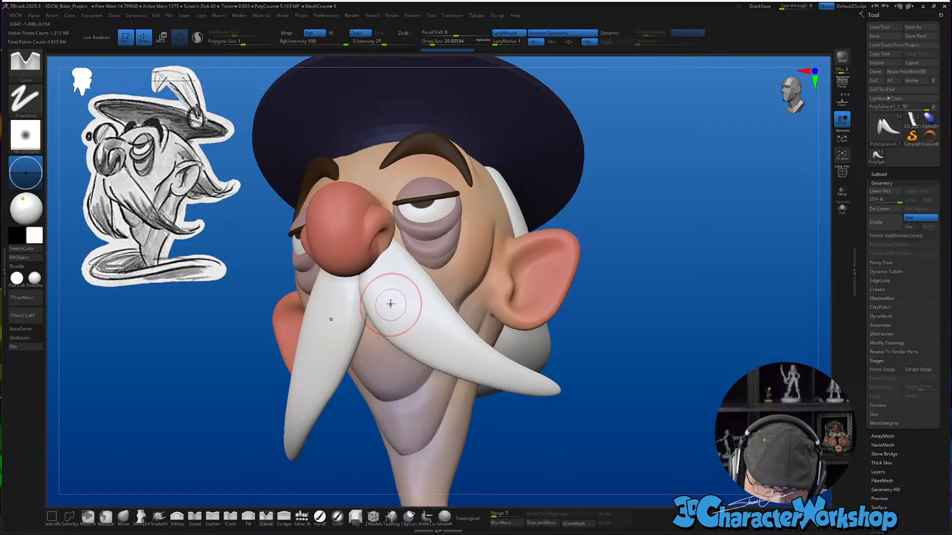
drag(384, 289, 412, 352)
mouse_move(493, 468)
right_down()
mouse_move(493, 445)
mouse_move(525, 442)
mouse_move(519, 436)
right_up()
Turn symmetry off, set the Draw Size to about 13 and carve long hair grooves from the nose down one mustache half
key(x)
key(s)
drag(522, 440, 518, 440)
right_drag(520, 441, 535, 433)
ctrl+right_drag(478, 293, 470, 283)
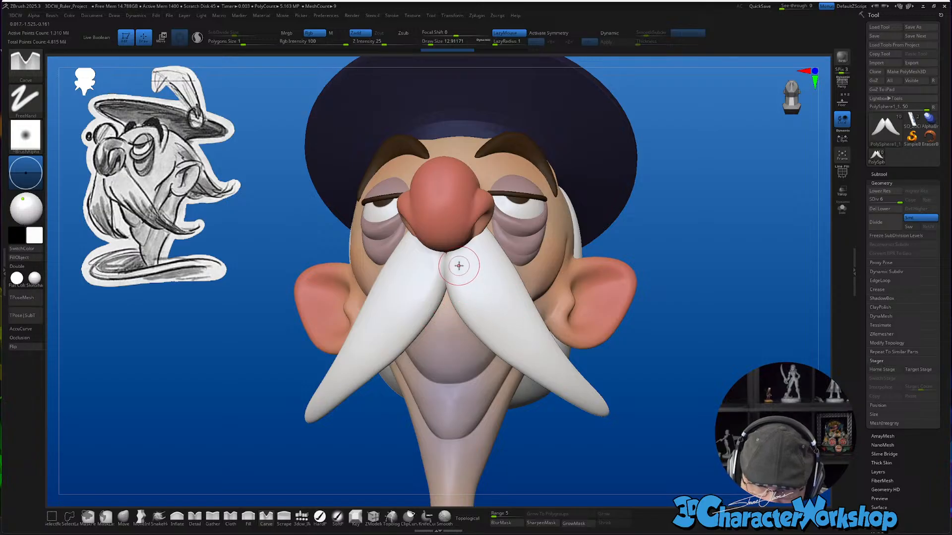
drag(463, 284, 499, 335)
mouse_move(471, 272)
mouse_down()
mouse_move(497, 355)
mouse_move(522, 372)
mouse_up()
mouse_move(537, 411)
right_down()
mouse_move(552, 404)
mouse_move(534, 400)
right_up()
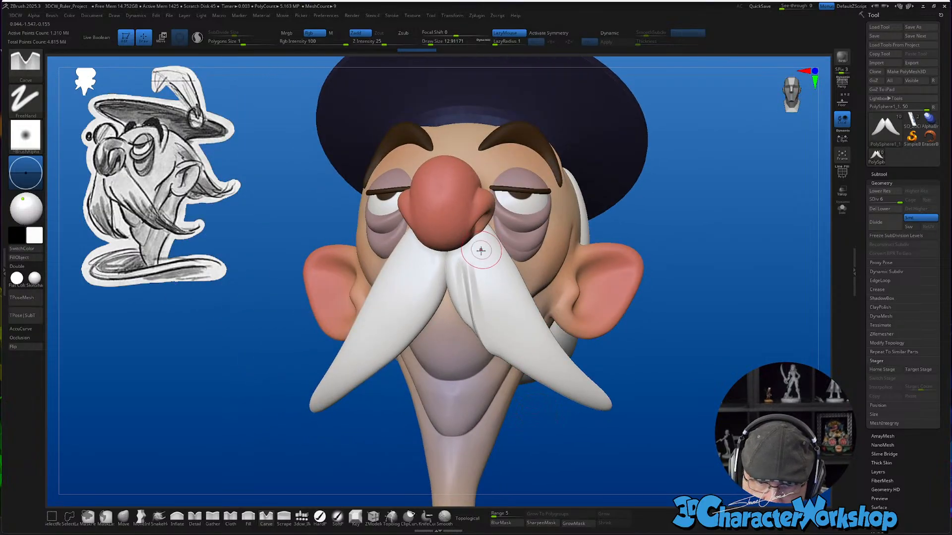
Carve another groove beside the existing ones on the mustache half, undoing the first stroke and redrawing it
drag(478, 280, 504, 348)
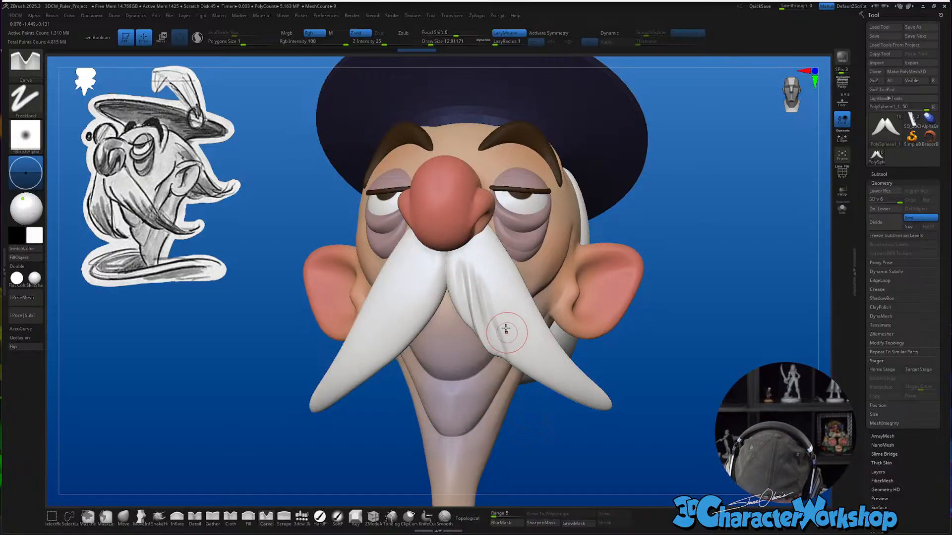
key(ctrl+z)
drag(482, 284, 503, 352)
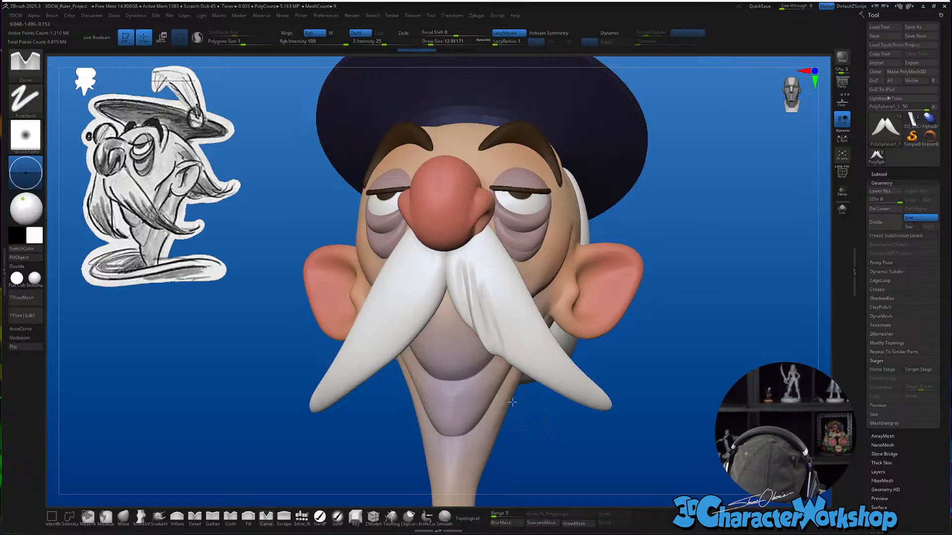
Carve more hair grooves along the inner edge and down the lower part of the grooved mustache half, undoing one stray stroke
mouse_move(538, 427)
mouse_down()
mouse_move(577, 377)
mouse_move(528, 370)
mouse_up()
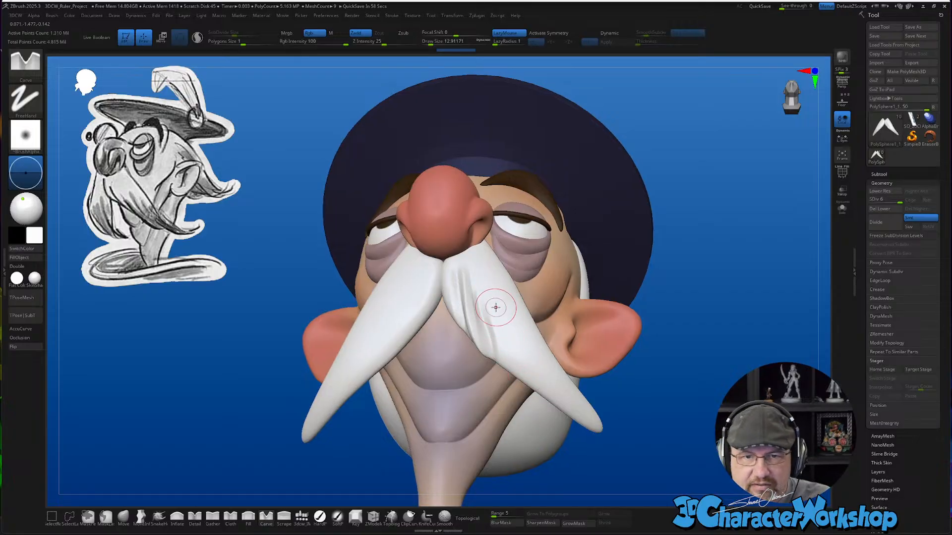
right_drag(500, 331, 504, 337)
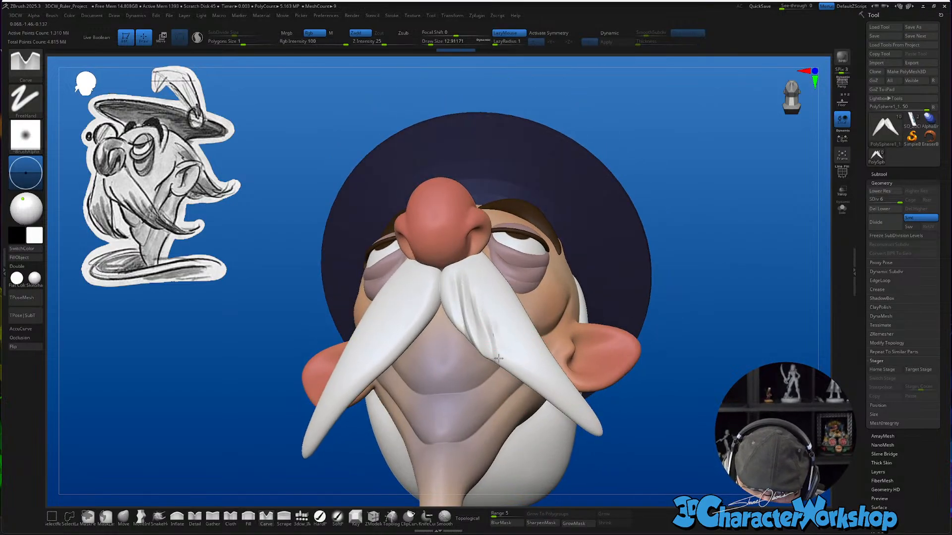
right_drag(531, 383, 512, 342)
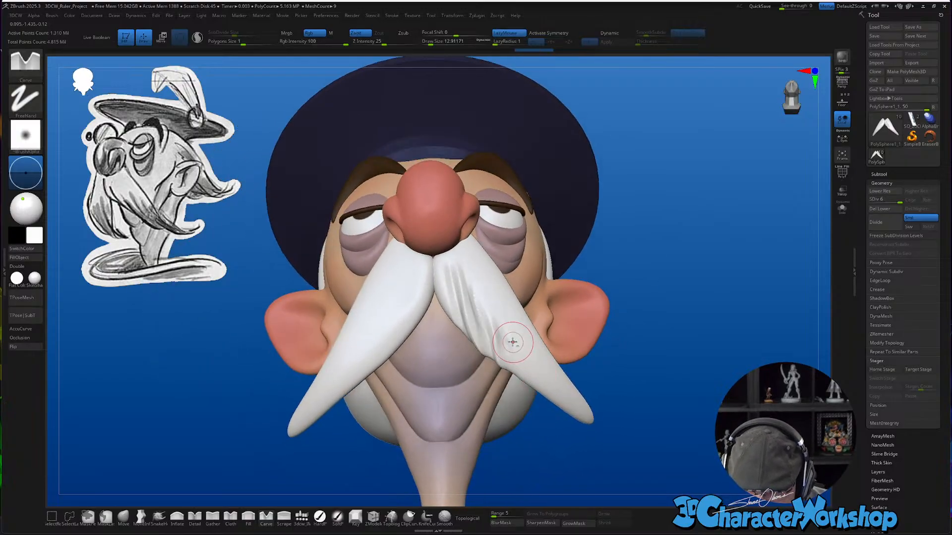
mouse_move(561, 395)
right_down()
mouse_move(599, 355)
mouse_move(553, 413)
mouse_move(584, 425)
mouse_move(587, 438)
mouse_move(524, 357)
right_up()
key(ctrl+z)
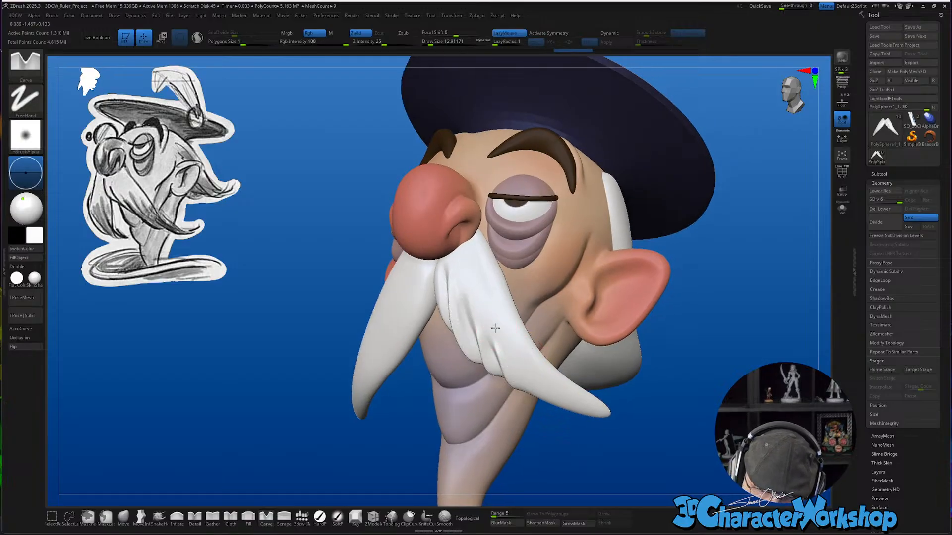
shift+drag(541, 383, 537, 374)
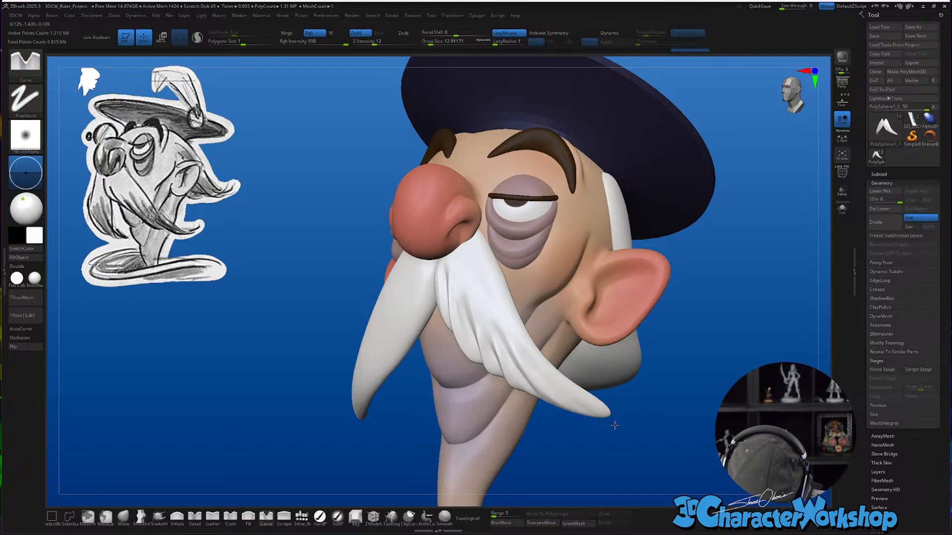
Reduce the Carve brush's Draw Size to about 8 and cut finer grooves toward the pointed tip of the mustache half
mouse_move(633, 446)
mouse_down()
mouse_move(659, 404)
mouse_move(630, 453)
mouse_move(652, 435)
mouse_up()
key(s)
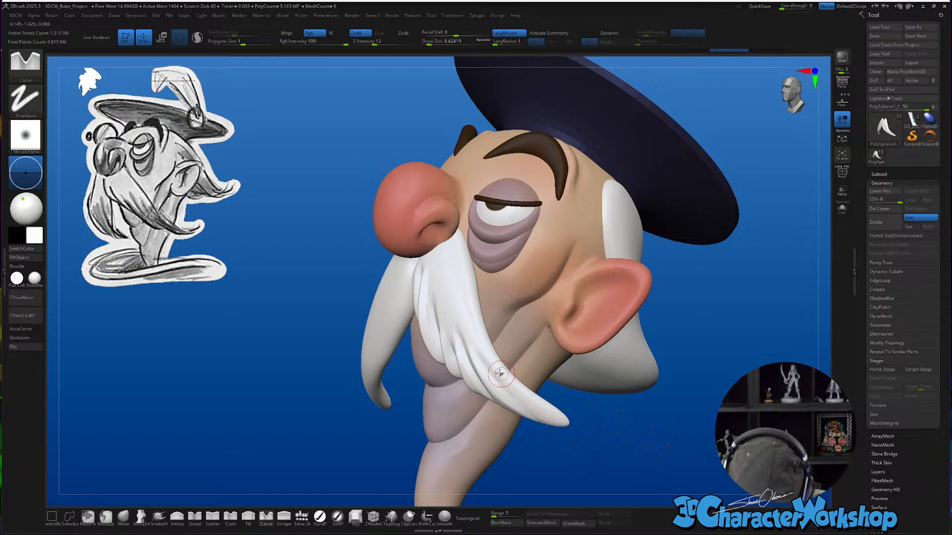
mouse_move(625, 448)
mouse_down()
mouse_move(648, 436)
mouse_move(637, 445)
mouse_move(586, 428)
mouse_move(598, 418)
mouse_up()
key(shift+f)
key(shift+f)
key(s)
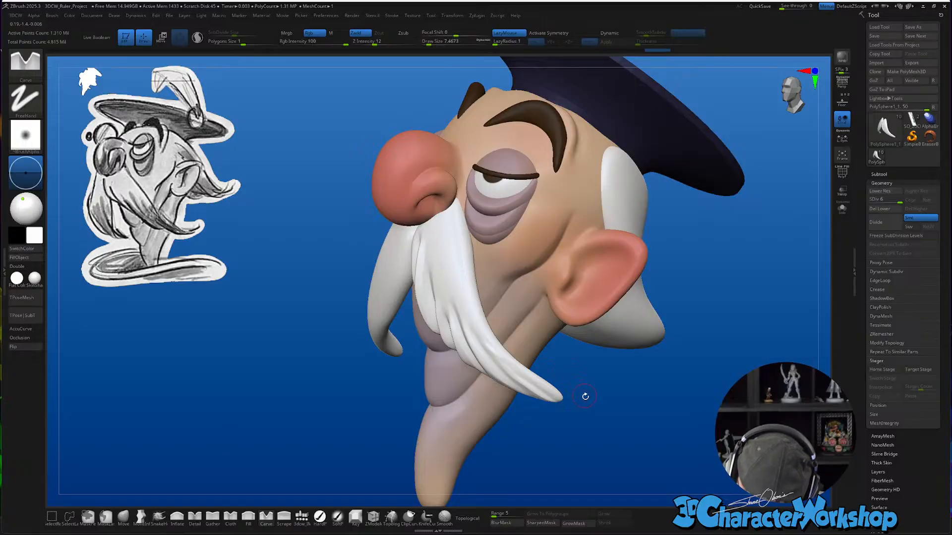
Set the Draw Size to about 9 and carve thin grooves between the existing strands on the same mustache half
mouse_move(585, 396)
mouse_down()
mouse_move(622, 416)
mouse_move(582, 387)
mouse_up()
key(s)
drag(588, 399, 600, 415)
right_drag(459, 345, 453, 347)
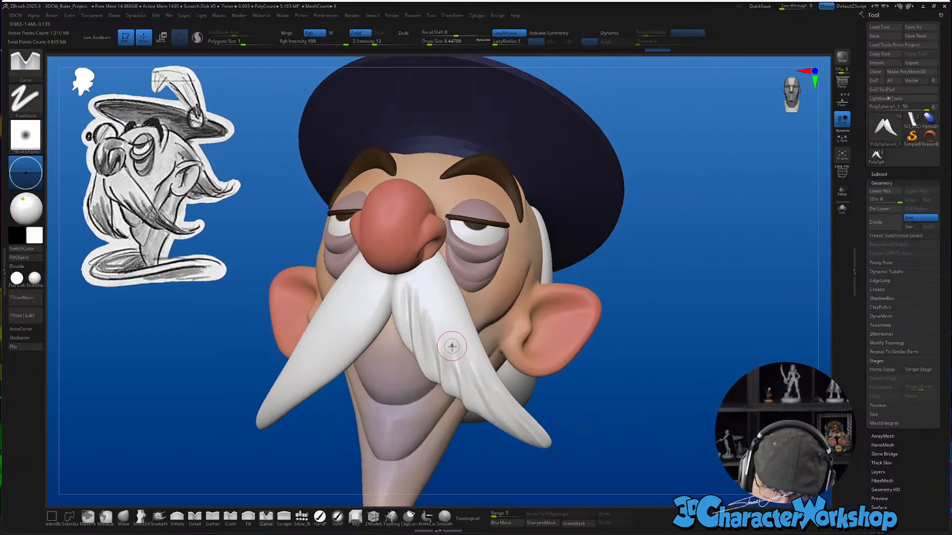
drag(453, 347, 443, 318)
mouse_move(466, 414)
mouse_down()
mouse_move(440, 308)
mouse_move(463, 355)
mouse_up()
Set the Draw Size to about 17 and smooth the carved strands along the mustache half
right_drag(463, 355, 468, 352)
key(s)
drag(446, 353, 425, 315)
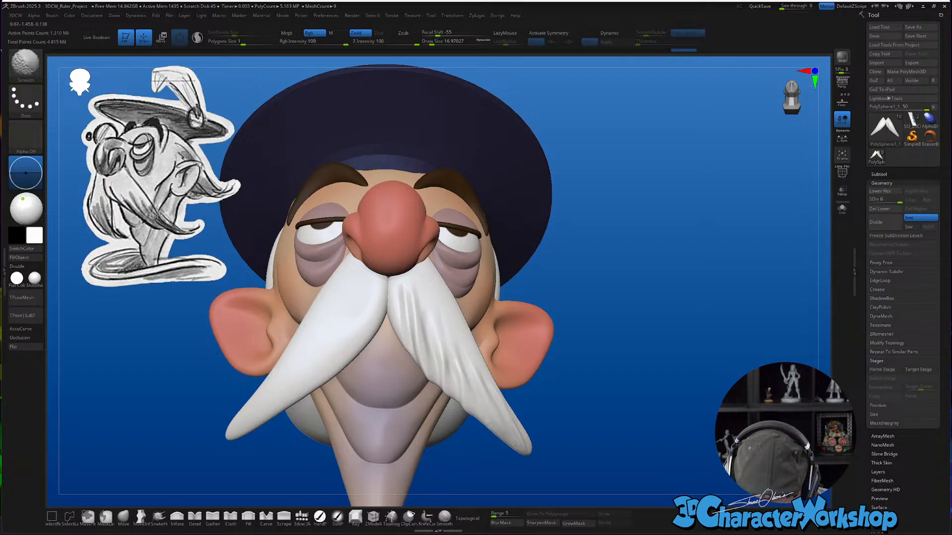
right_drag(516, 443, 536, 452)
right_drag(559, 434, 513, 429)
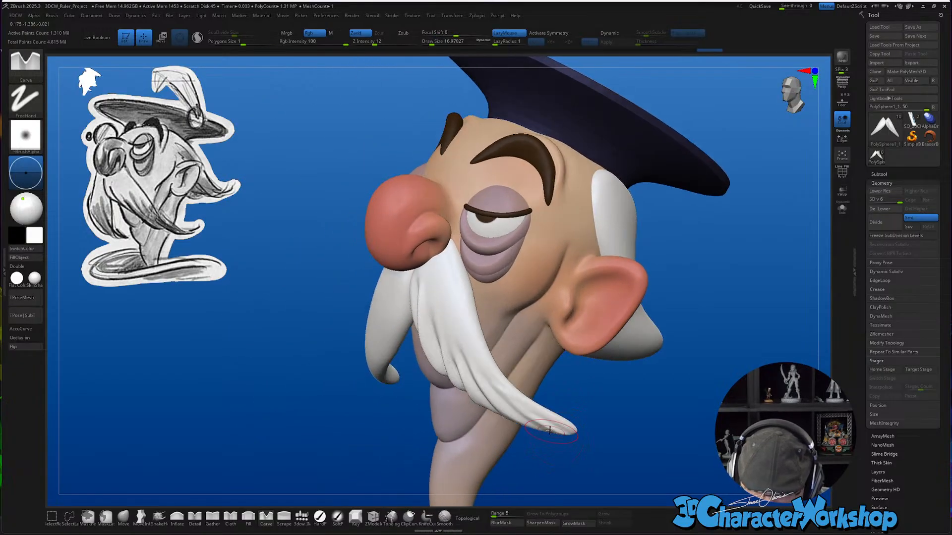
key(shift)
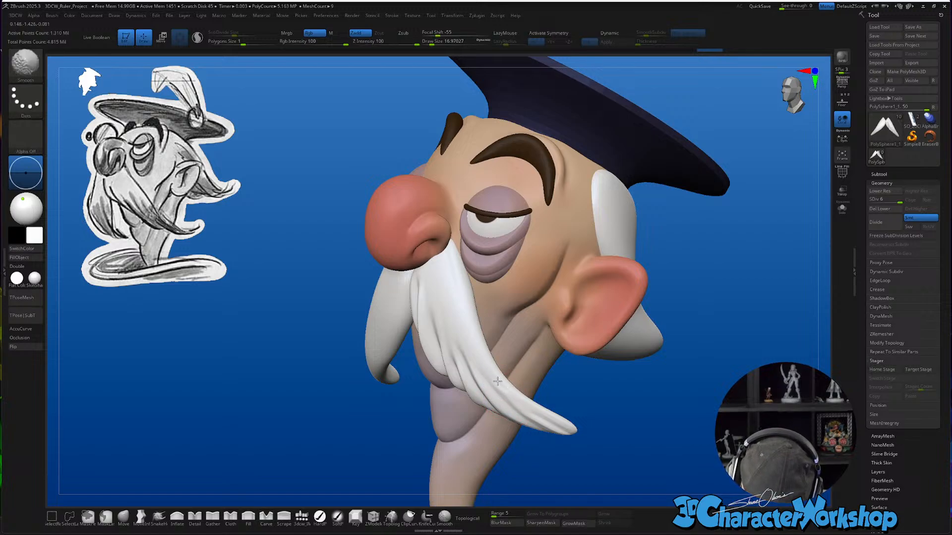
right_drag(520, 397, 522, 372)
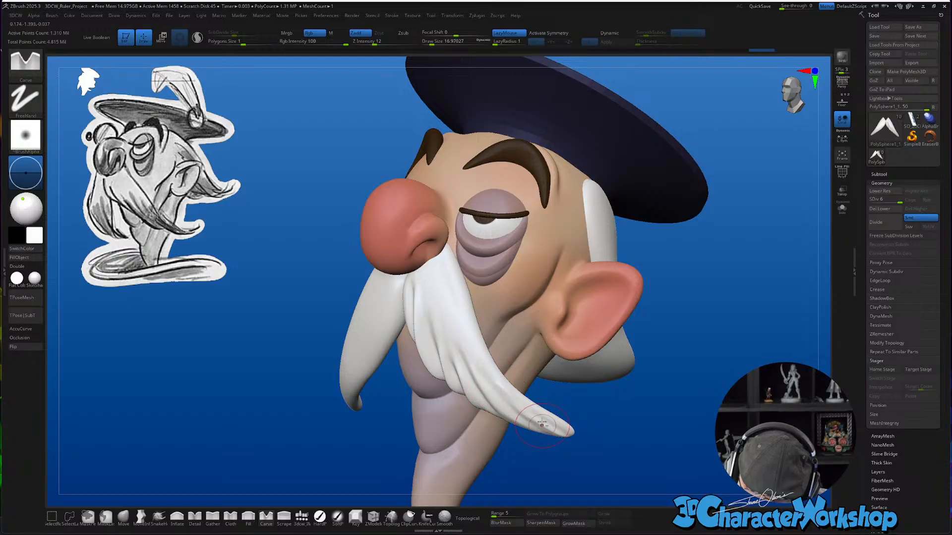
Undo a stroke near the mustache tip and smooth the strand ends there and along the lower edge
key(shift)
drag(542, 424, 499, 402)
key(ctrl+z)
right_drag(523, 390, 497, 386)
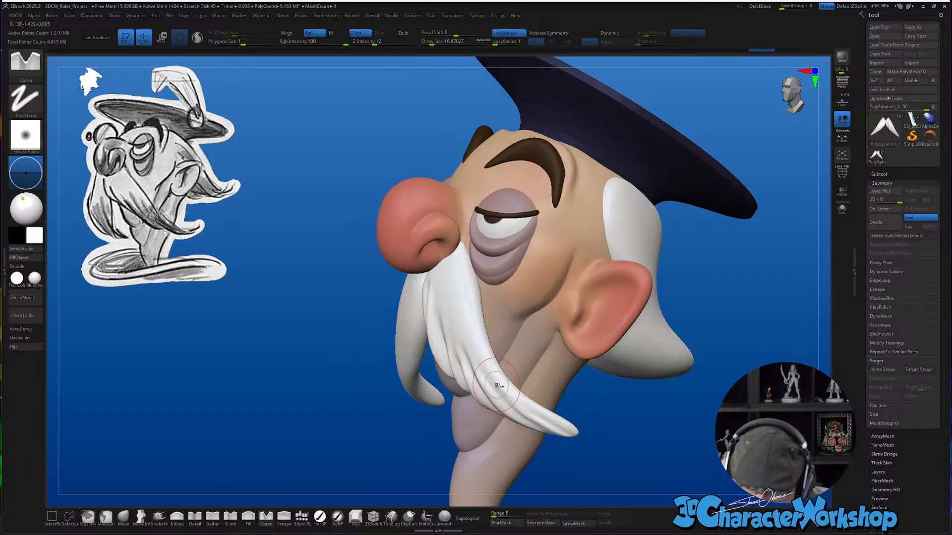
key(shift)
shift+drag(561, 425, 556, 422)
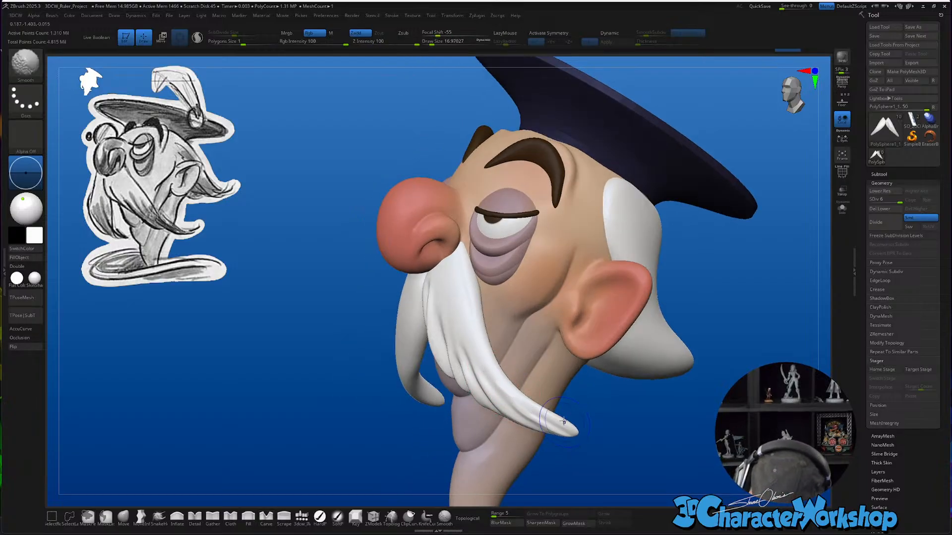
right_drag(585, 419, 629, 416)
key(shift)
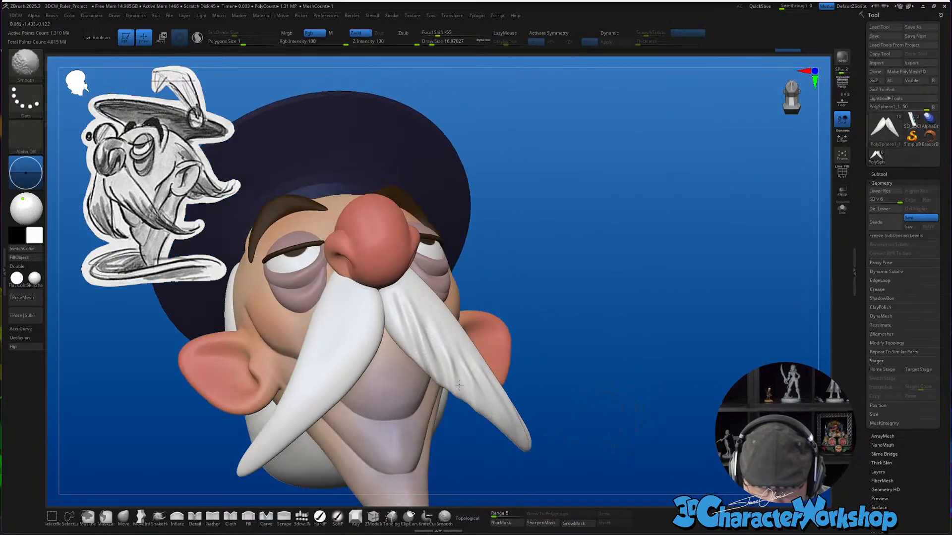
right_drag(416, 362, 496, 395)
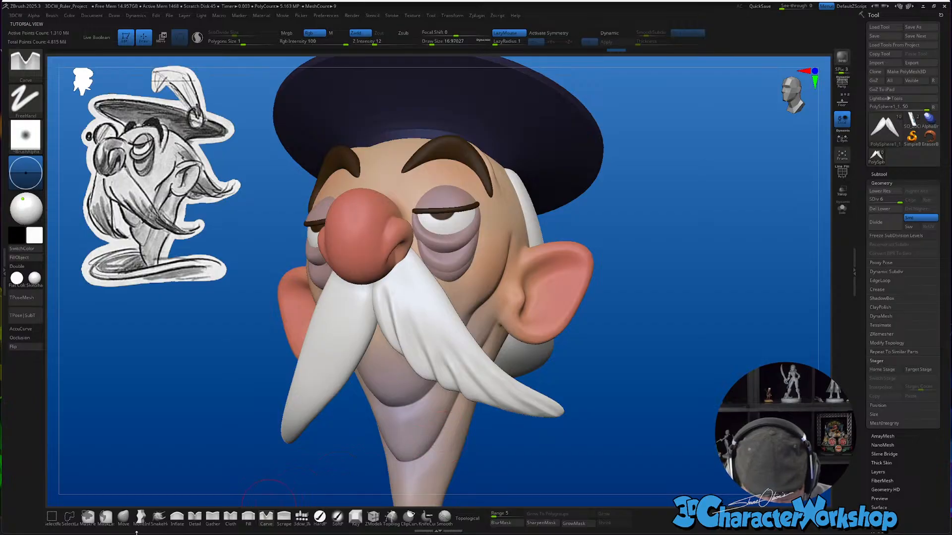
Choose the Move brush, set its Draw Size to about 22 and nudge the strands and lower edge of the carved mustache half
click(123, 518)
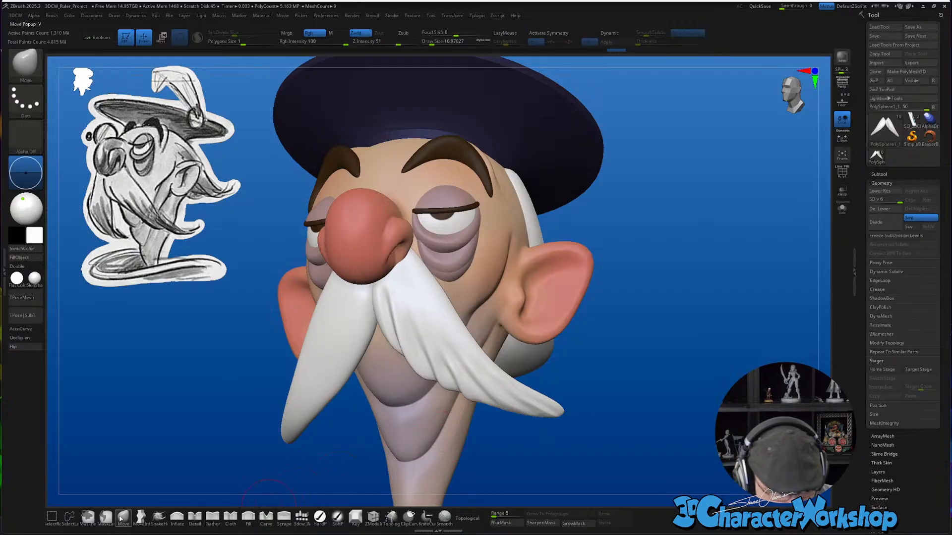
key(bracketright)
key(bracketright)
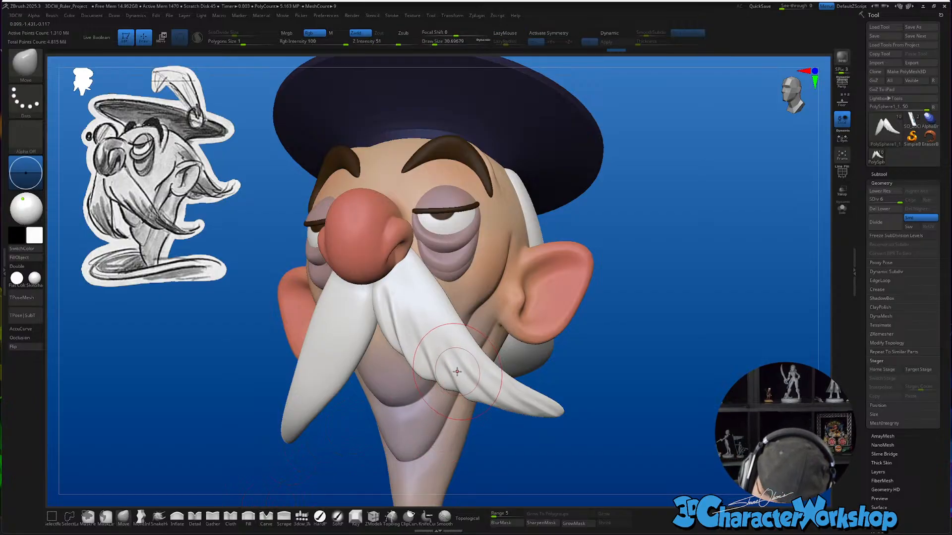
key(s)
drag(458, 373, 456, 374)
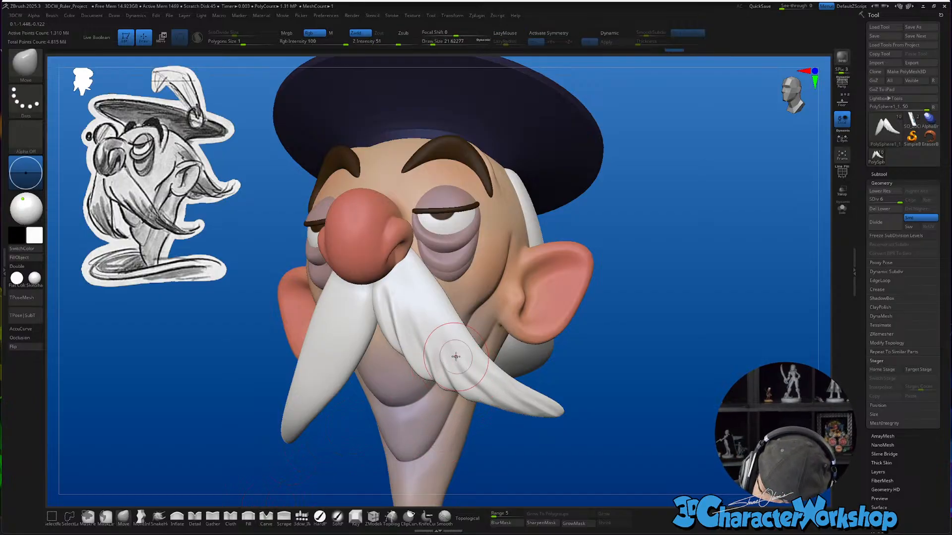
right_drag(505, 376, 430, 347)
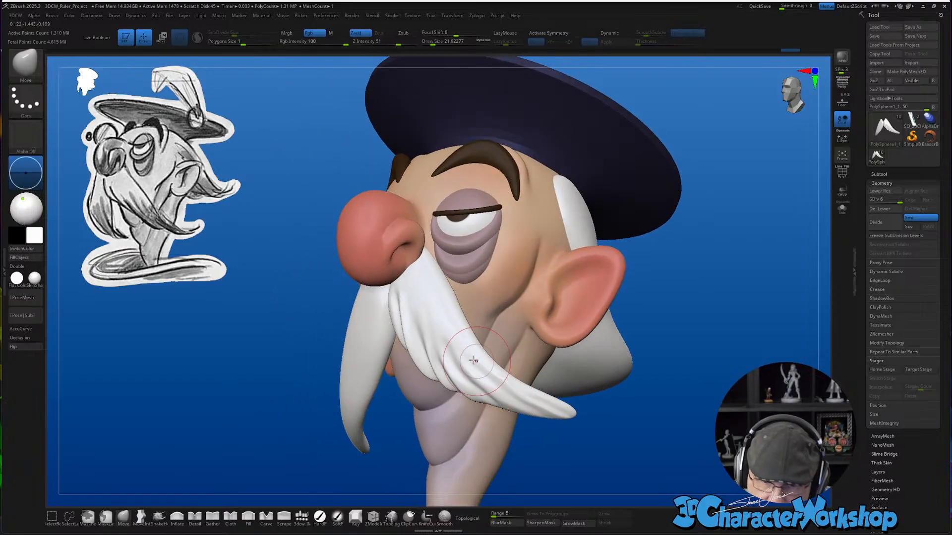
key(shift)
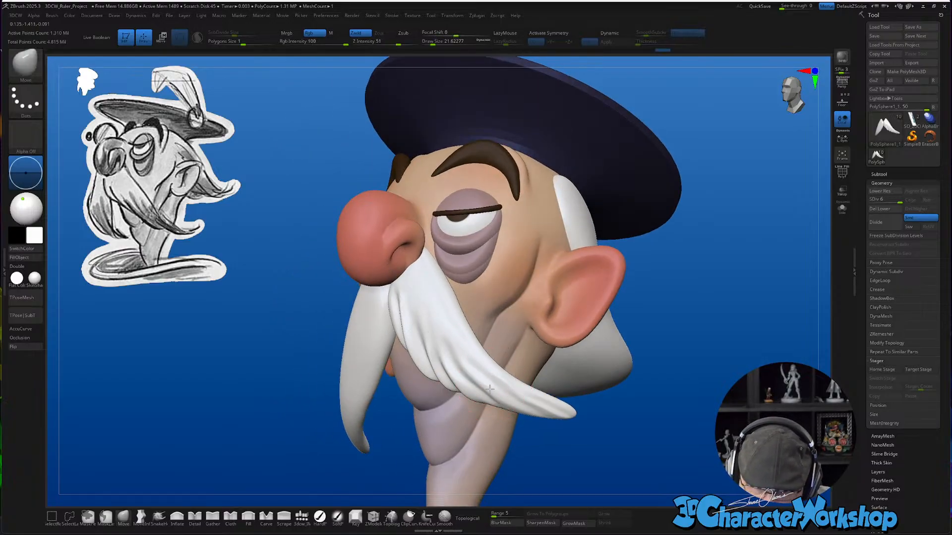
right_drag(514, 434, 460, 367)
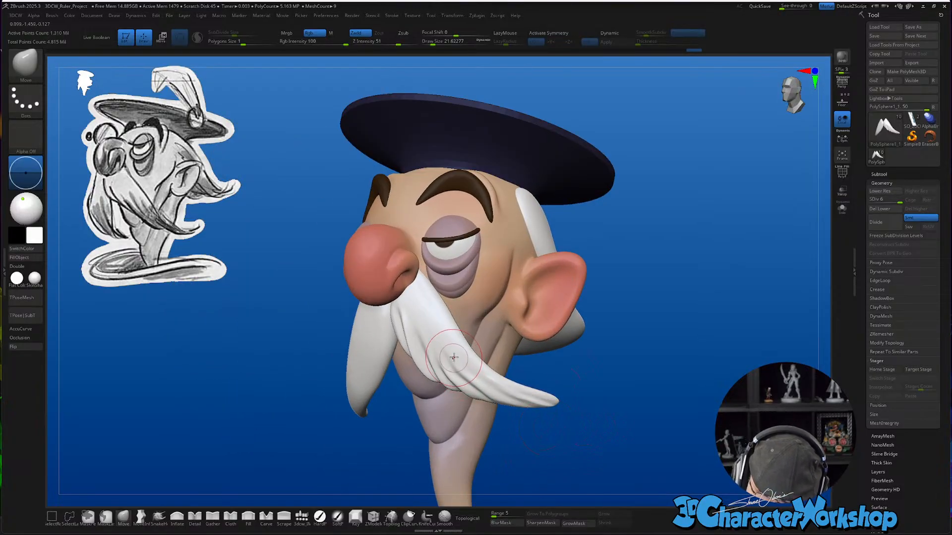
Lower the mustache to subdivision level 4 and reshape its carved half with the Move brush at Draw Size about 35
key(shift+d)
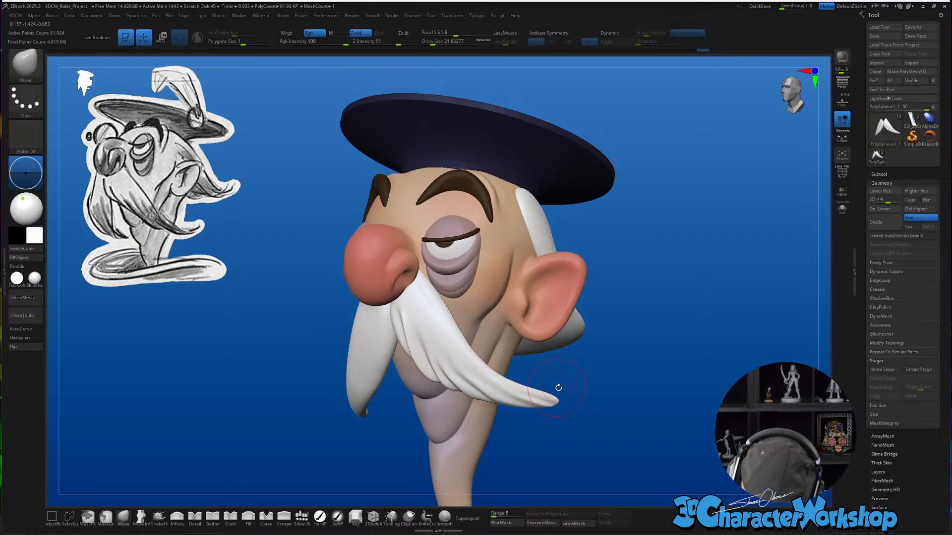
mouse_move(551, 398)
right_down()
mouse_move(626, 389)
mouse_move(545, 372)
right_up()
right_drag(455, 308, 437, 283)
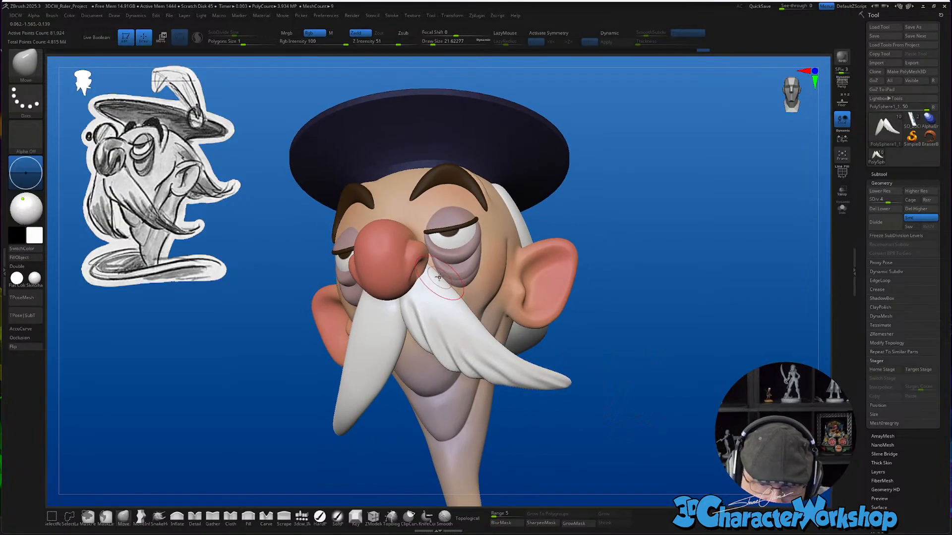
key(s)
drag(437, 282, 468, 315)
right_drag(580, 375, 597, 386)
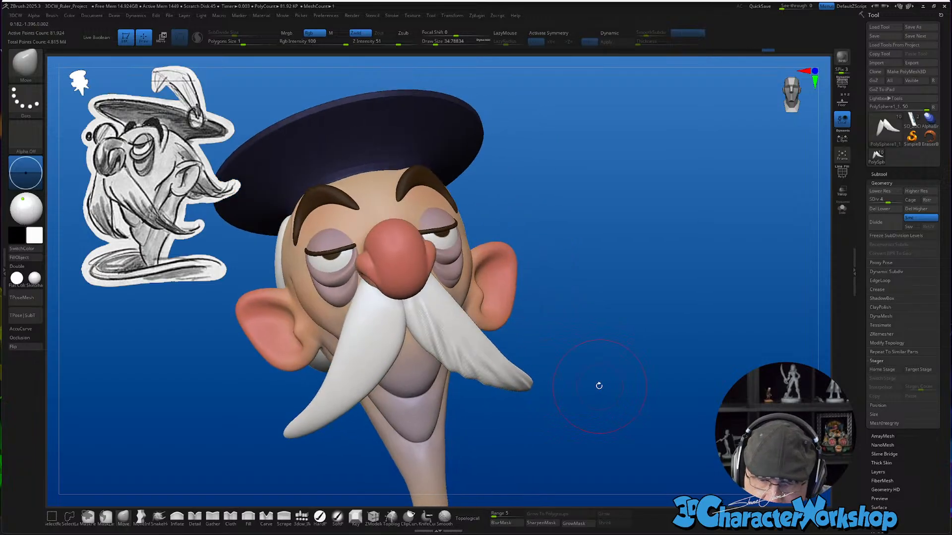
Enlarge the Move brush to about 49, bend the uncarved mustache half outward and return the mustache to subdivision level 6
key(])
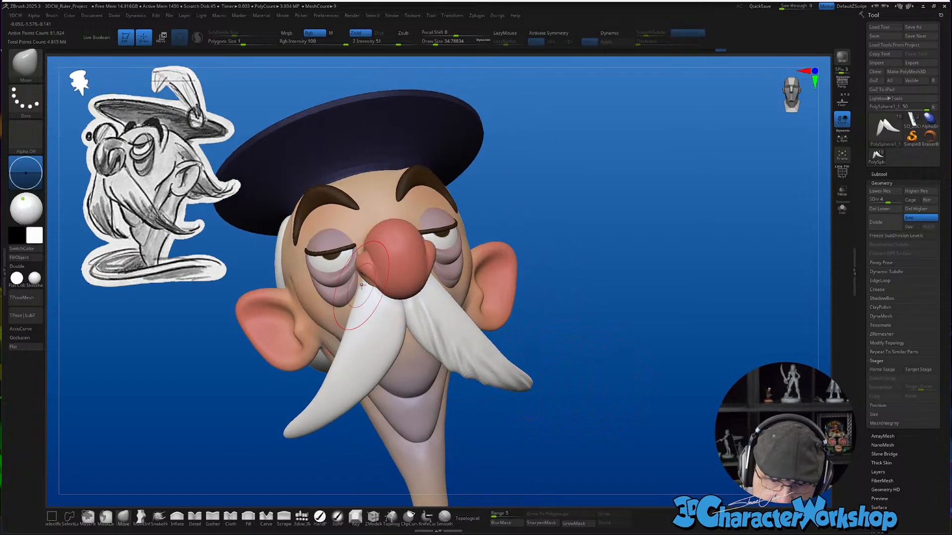
drag(361, 317, 355, 336)
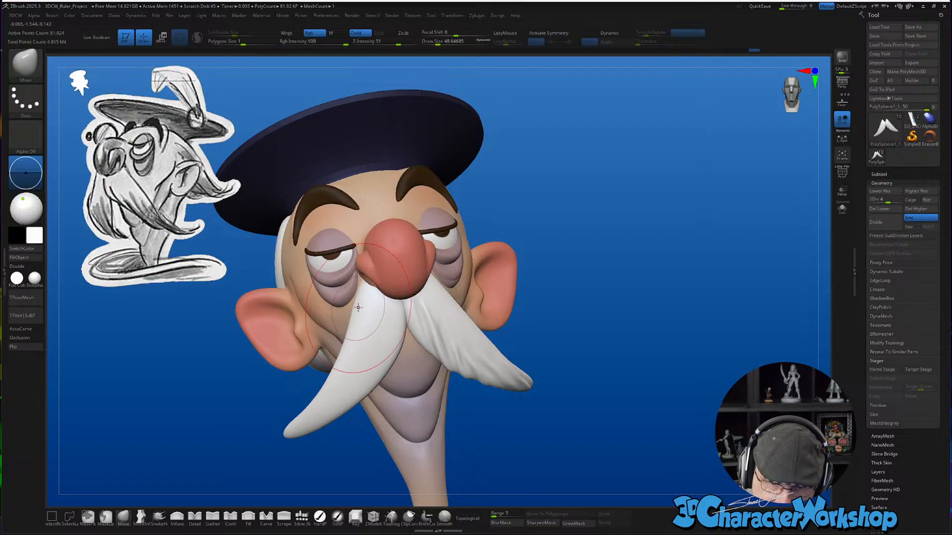
mouse_move(575, 404)
shift+mouse_down()
mouse_move(554, 442)
mouse_move(574, 437)
mouse_move(578, 419)
mouse_move(648, 385)
mouse_move(548, 450)
shift+mouse_up()
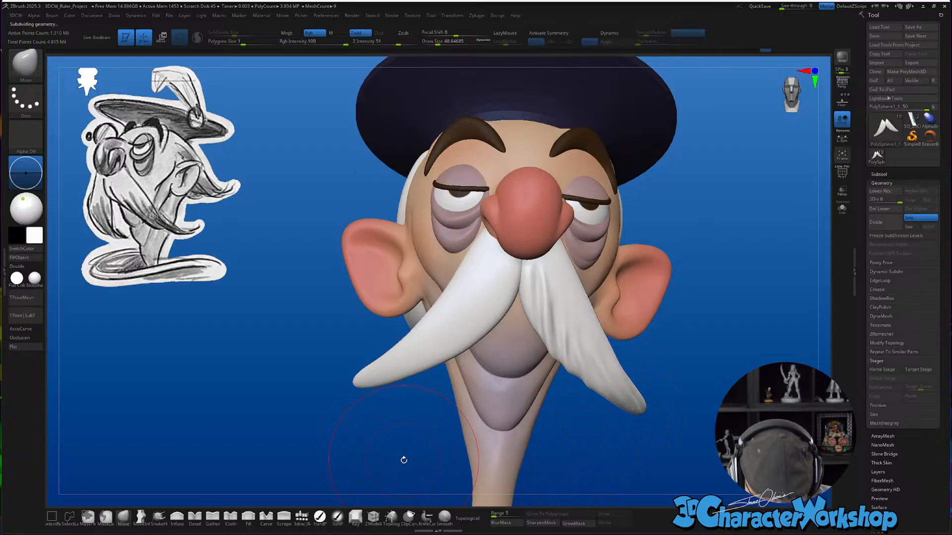
Choose the Carve brush, set its Draw Size to about 13 and carve the first grooves below the nose on the smooth mustache half
click(266, 517)
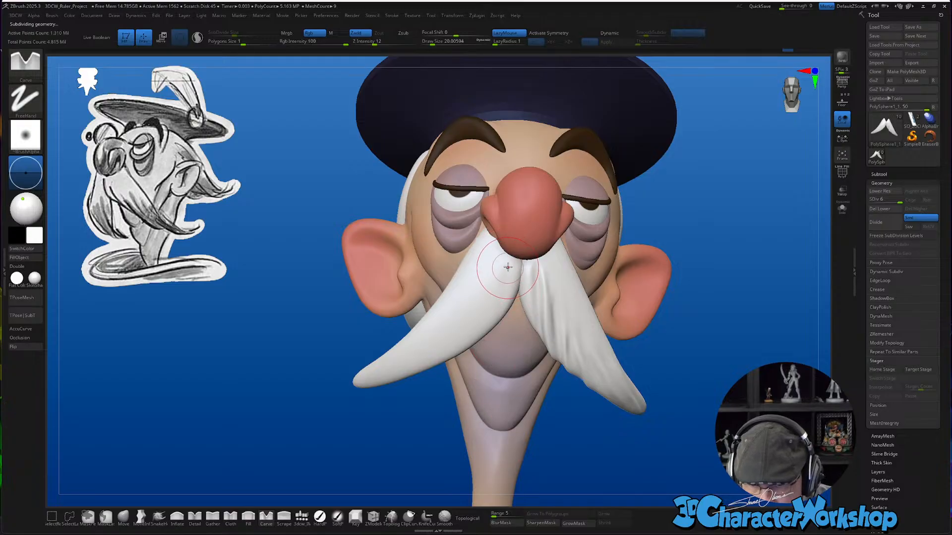
key(s)
drag(509, 289, 502, 303)
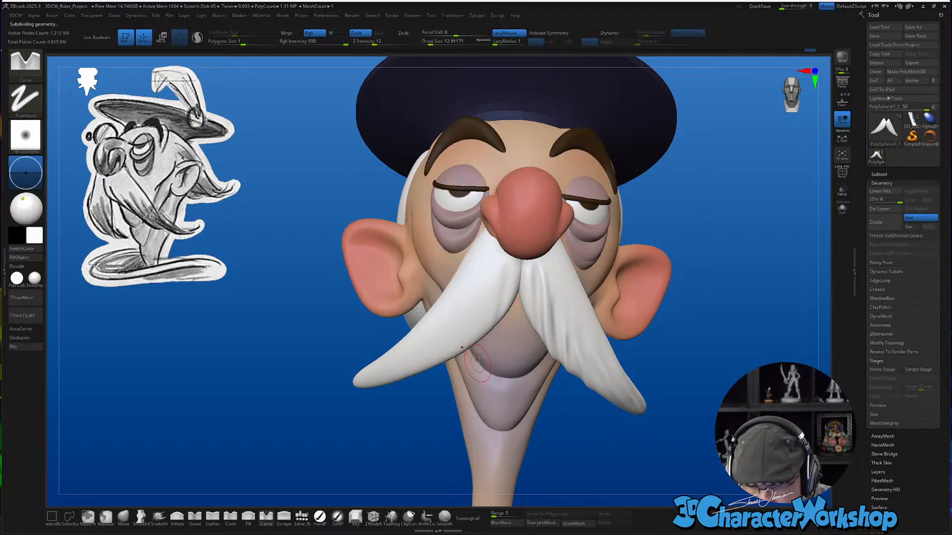
mouse_move(596, 422)
mouse_down()
mouse_move(587, 425)
mouse_move(594, 414)
mouse_up()
drag(496, 332, 497, 269)
right_drag(498, 269, 494, 293)
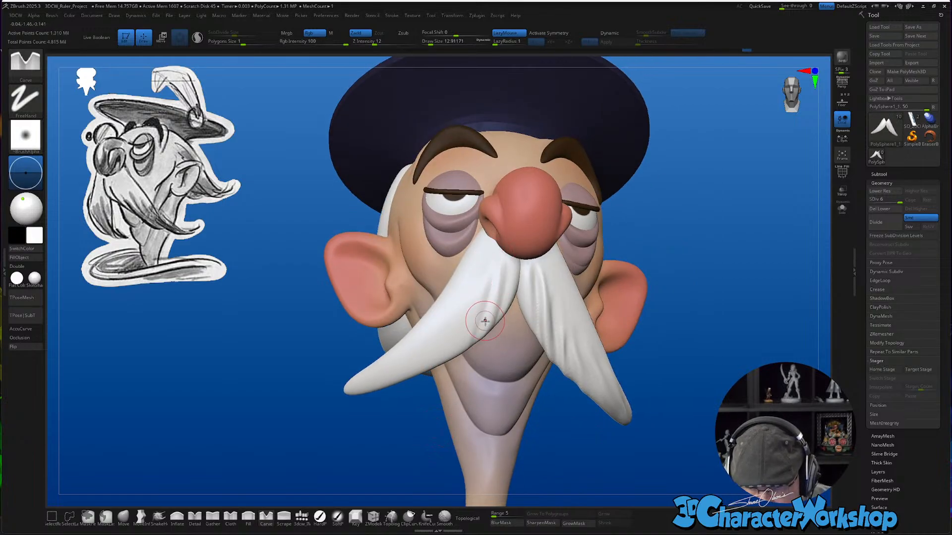
Carve long strand grooves down the upper and middle parts of the smooth mustache half with the Carve brush
mouse_move(487, 326)
right_down()
mouse_move(522, 302)
mouse_move(505, 328)
mouse_move(495, 304)
right_up()
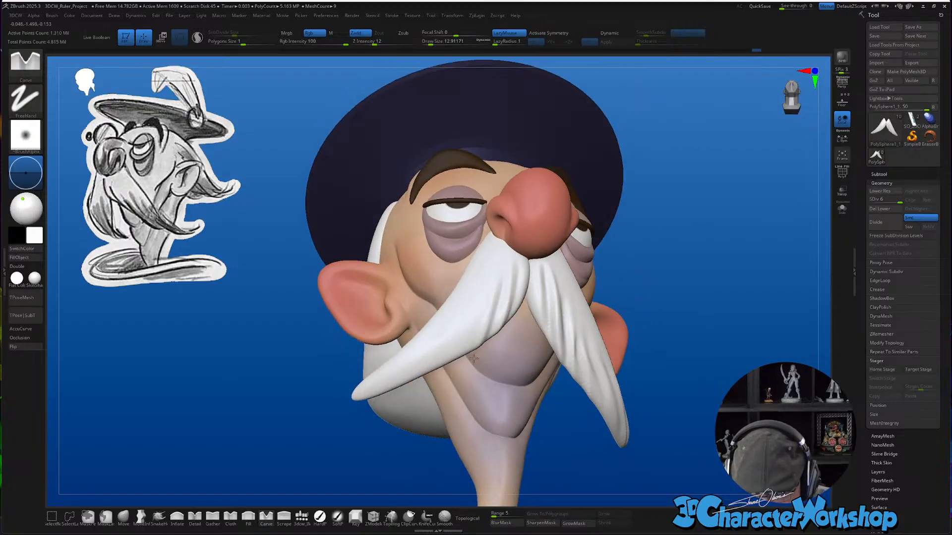
right_drag(505, 391, 592, 438)
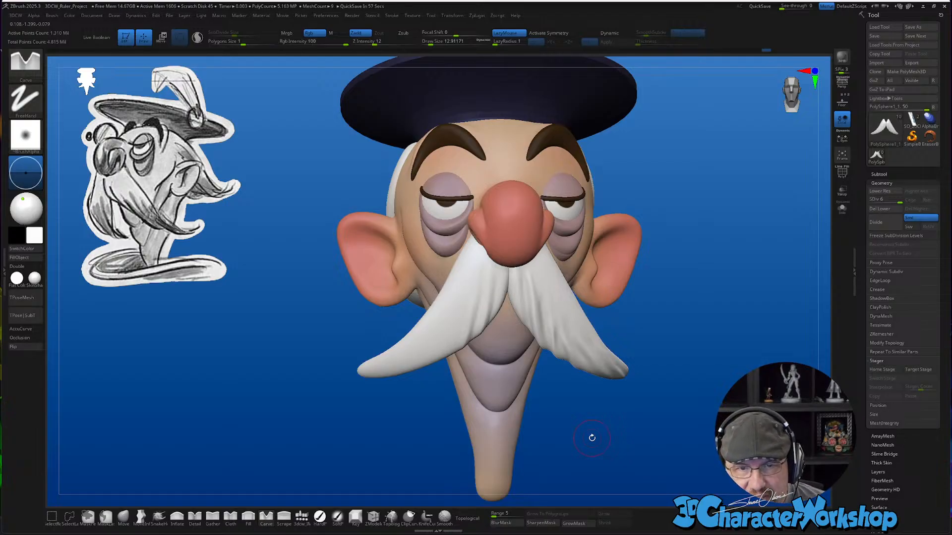
mouse_move(523, 383)
right_down()
mouse_move(498, 394)
mouse_move(484, 307)
right_up()
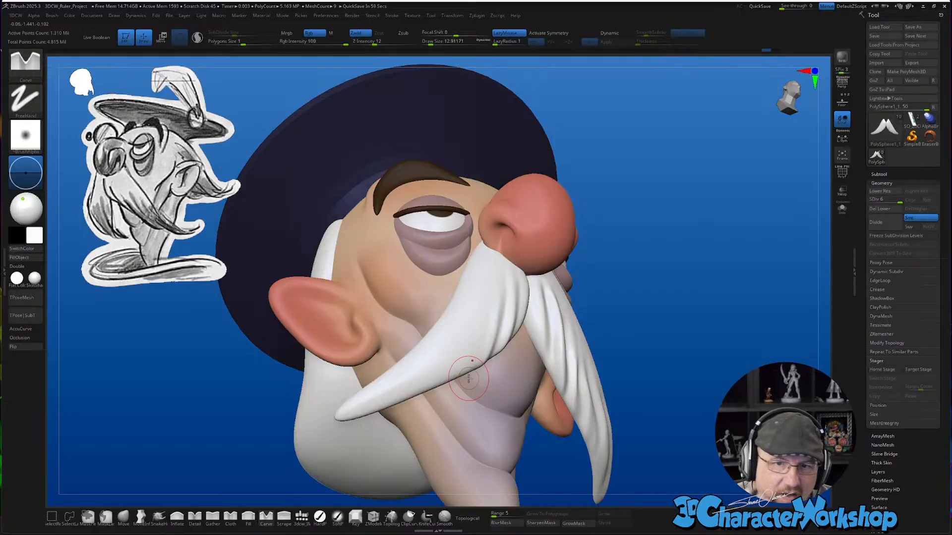
mouse_move(483, 329)
right_down()
mouse_move(483, 281)
mouse_move(488, 299)
right_up()
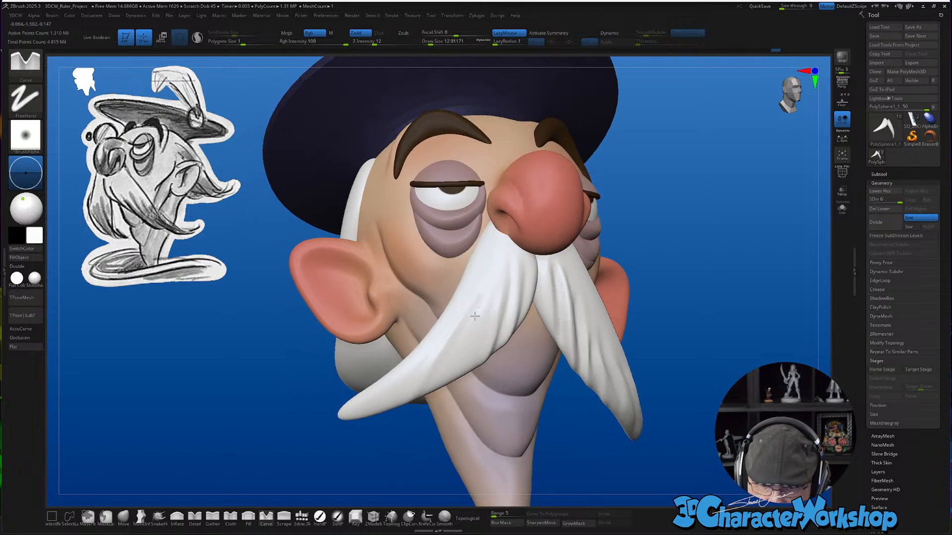
mouse_move(455, 399)
right_down()
mouse_move(478, 329)
mouse_move(484, 342)
mouse_move(481, 351)
mouse_move(457, 343)
mouse_move(480, 335)
right_up()
right_drag(485, 293, 483, 332)
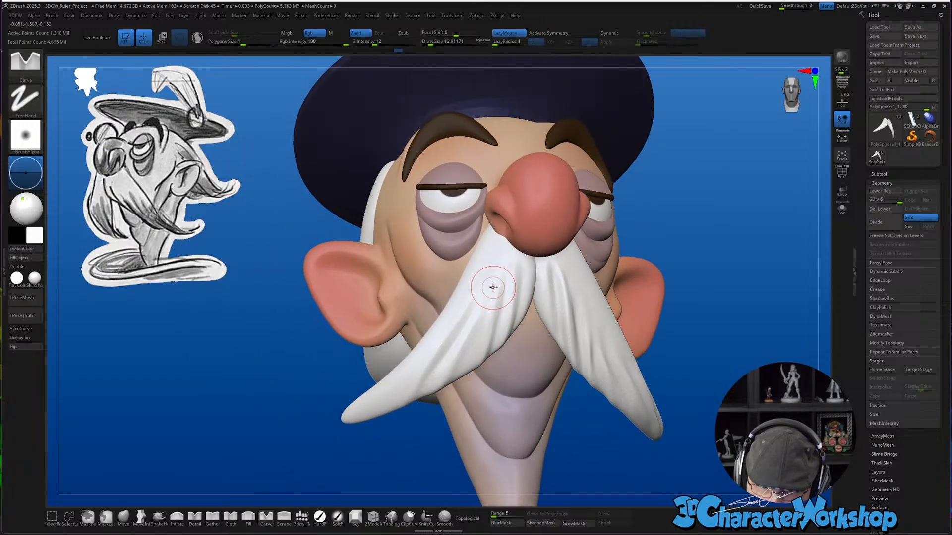
right_drag(496, 376, 499, 402)
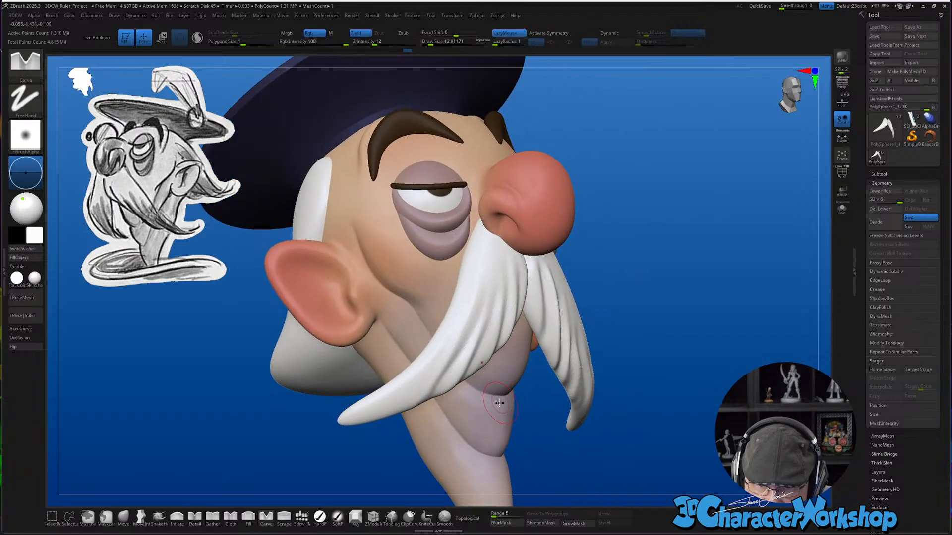
Extend the carved grooves to the tip of the same mustache half and along its outer side facing the cheek
alt+right_drag(445, 366, 540, 332)
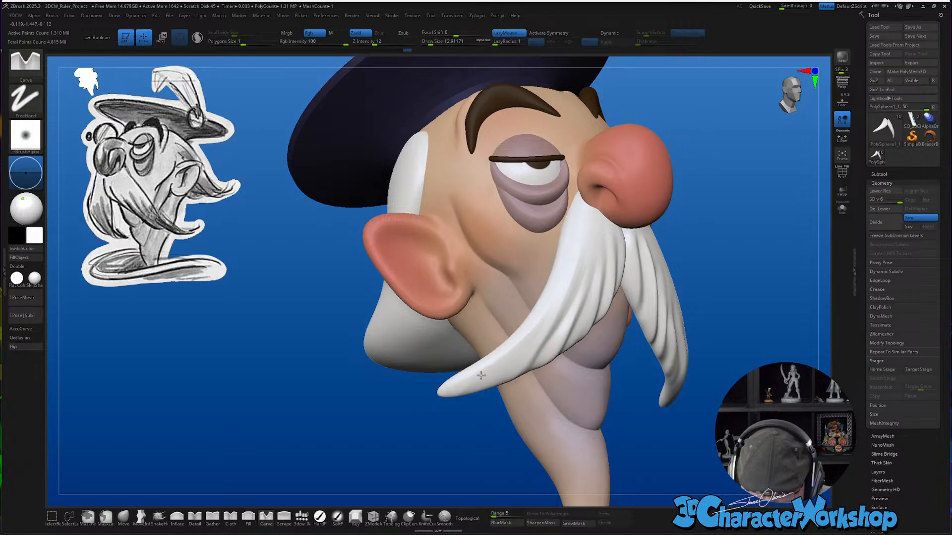
right_drag(538, 351, 538, 332)
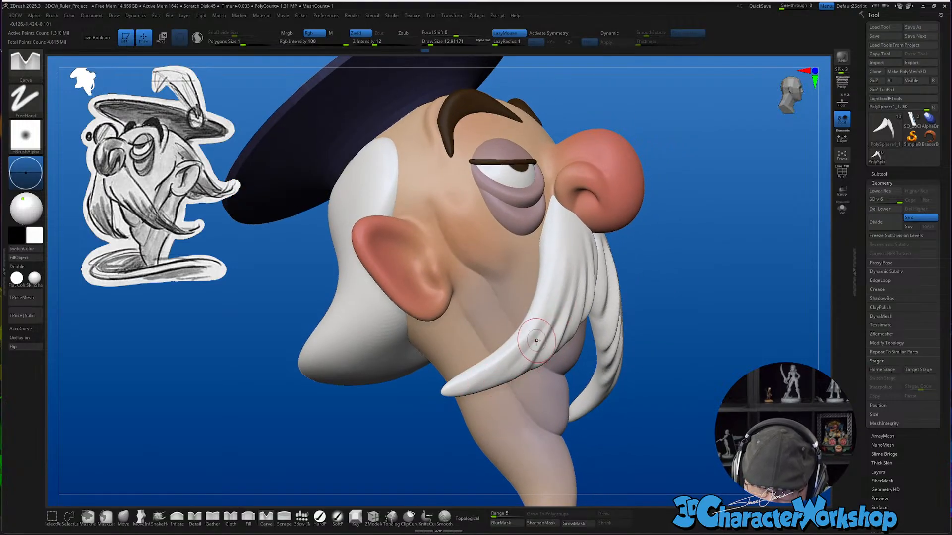
right_drag(520, 347, 466, 395)
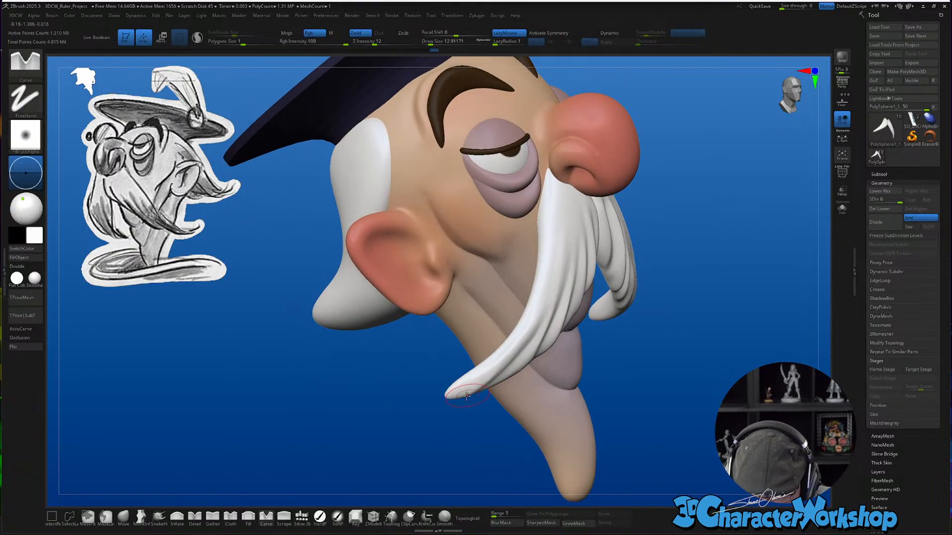
drag(513, 346, 502, 369)
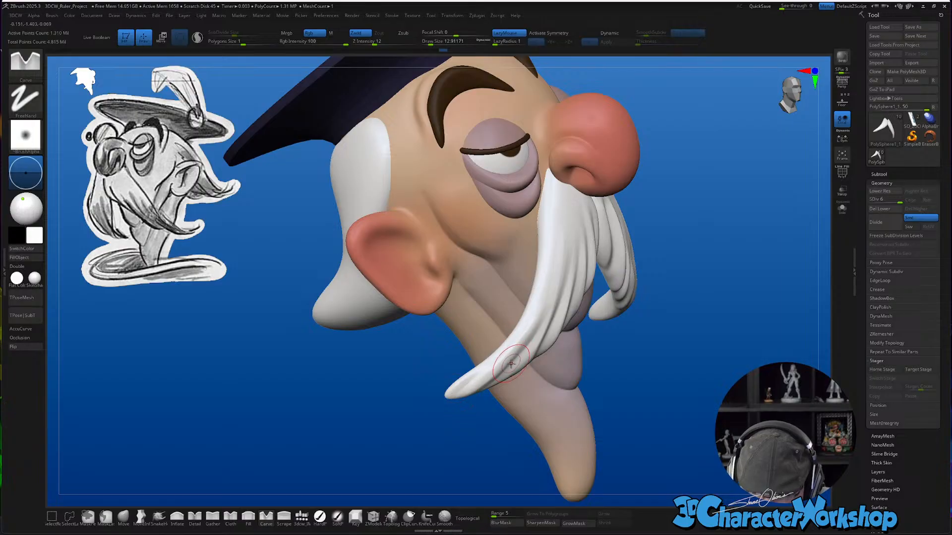
right_drag(503, 371, 507, 346)
mouse_move(548, 406)
right_down()
mouse_move(536, 413)
mouse_move(535, 342)
mouse_move(553, 282)
right_up()
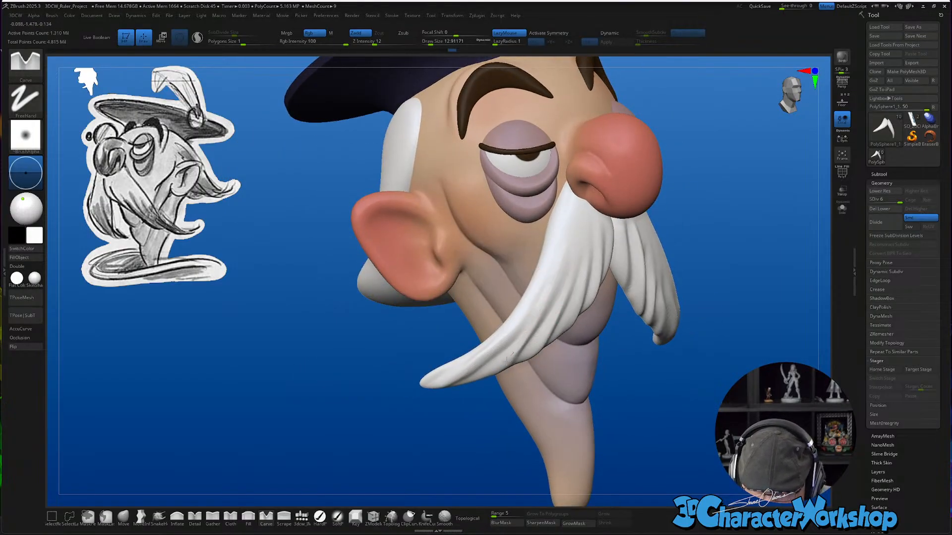
mouse_move(543, 339)
right_down()
mouse_move(580, 359)
mouse_move(520, 342)
mouse_move(532, 342)
right_up()
drag(548, 233, 543, 258)
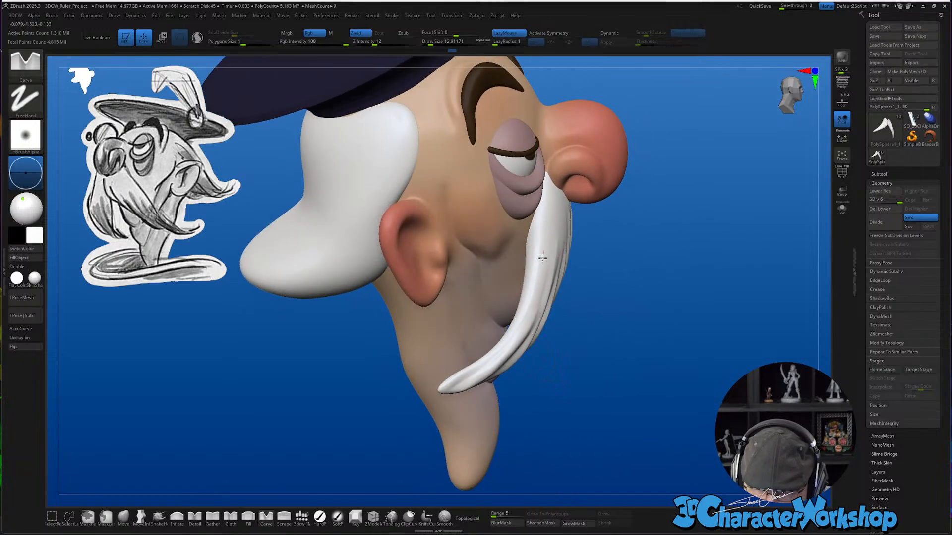
Make the back hair the active subtool, apply its dynamic subdivision and divide it up to subdivision level 7
mouse_move(635, 419)
right_down()
mouse_move(595, 426)
mouse_move(670, 441)
mouse_move(672, 427)
mouse_move(596, 419)
mouse_move(659, 416)
mouse_move(615, 415)
mouse_move(590, 450)
mouse_move(647, 407)
right_up()
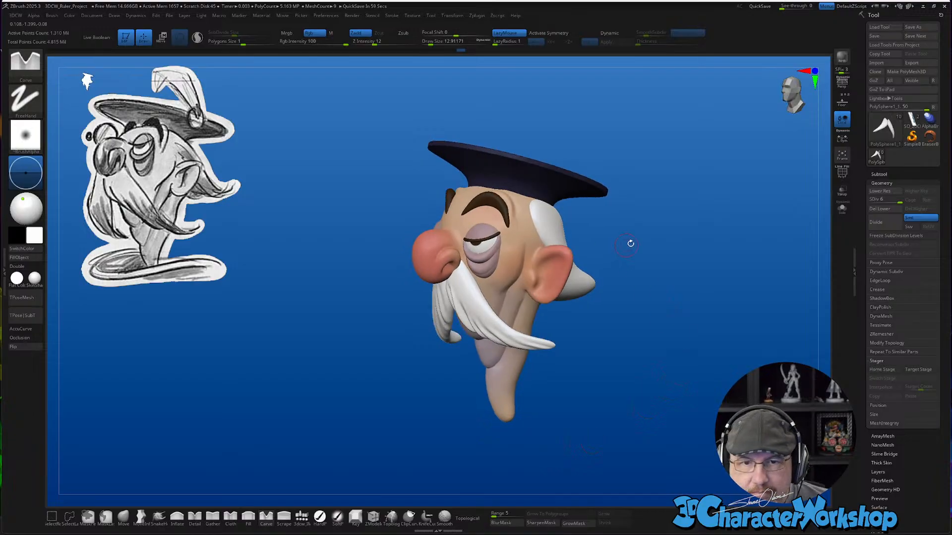
right_drag(630, 243, 707, 293)
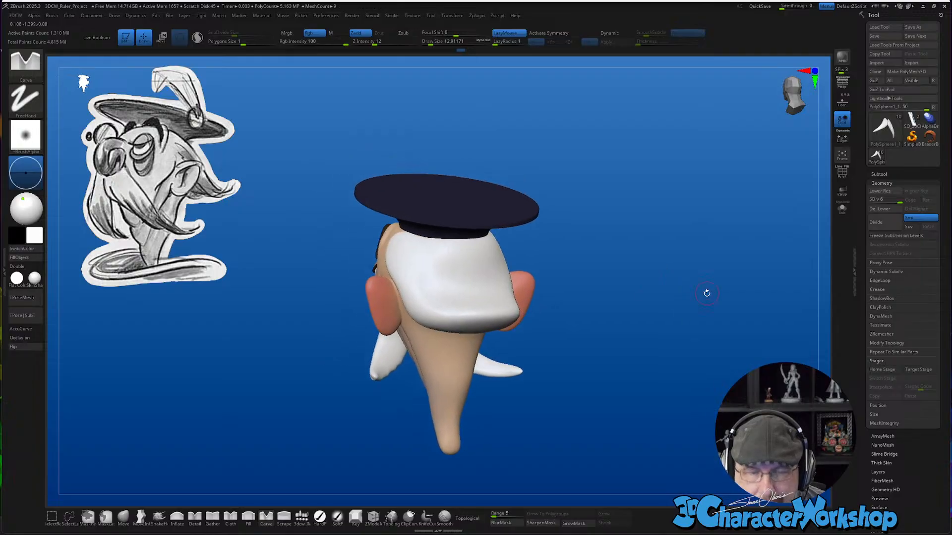
alt+click(461, 287)
mouse_move(621, 278)
right_down()
mouse_move(626, 290)
mouse_move(618, 281)
right_up()
alt+right_drag(643, 251, 637, 267)
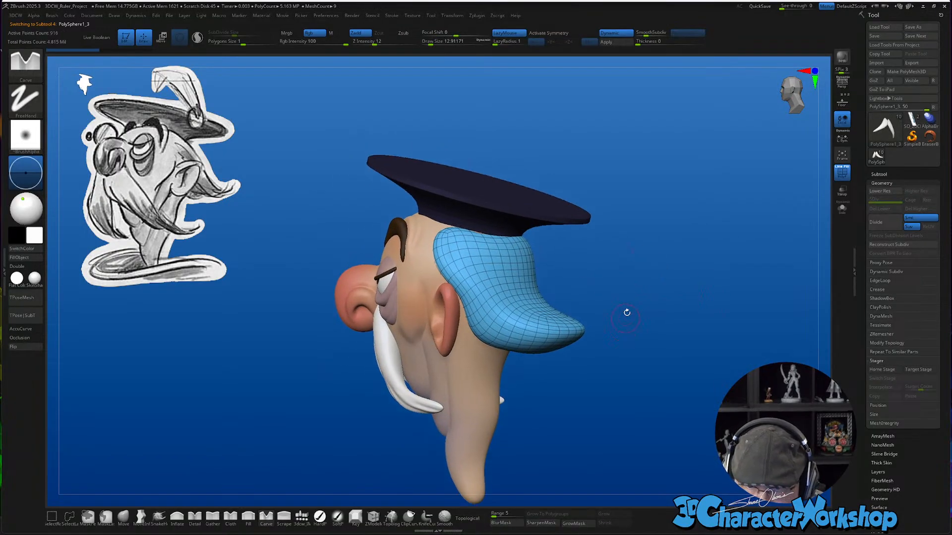
click(606, 43)
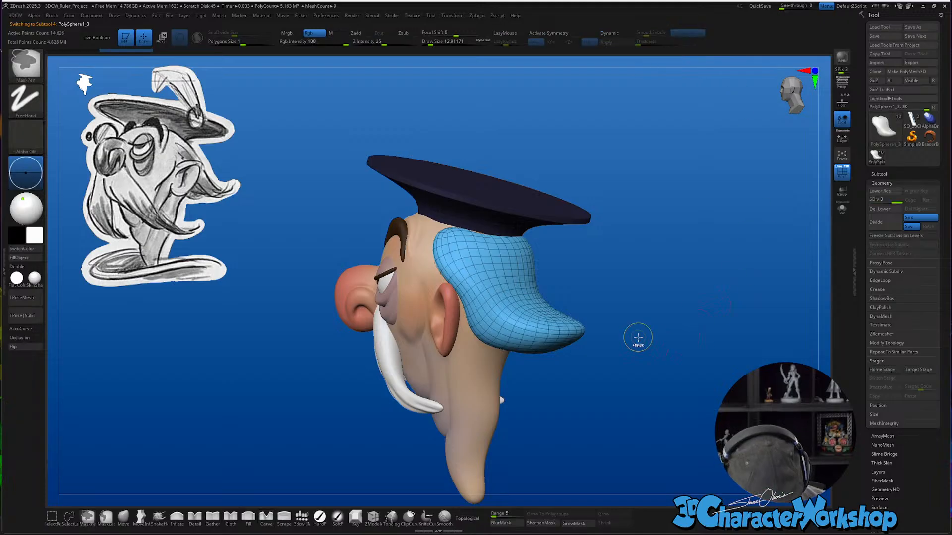
key(ctrl+d)
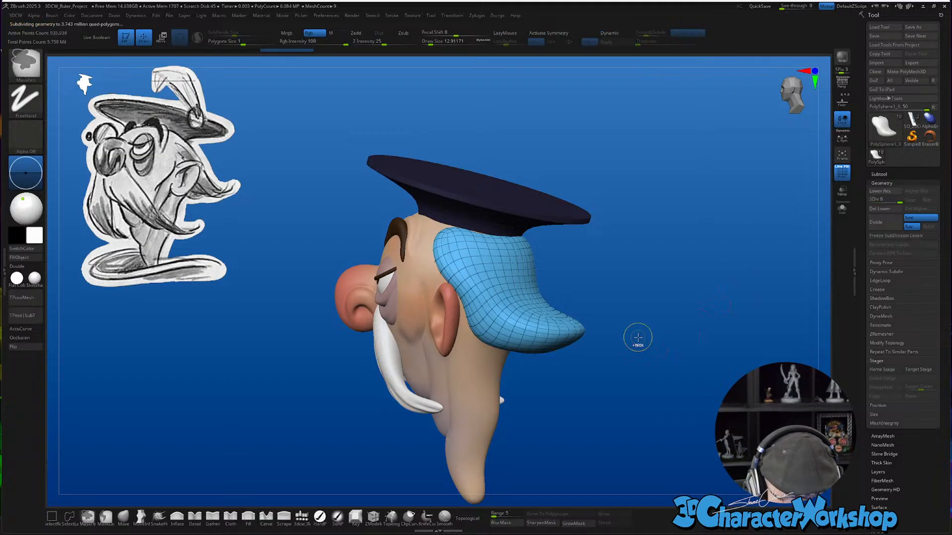
mouse_move(639, 268)
mouse_down()
mouse_move(616, 281)
mouse_move(640, 315)
mouse_up()
key(s)
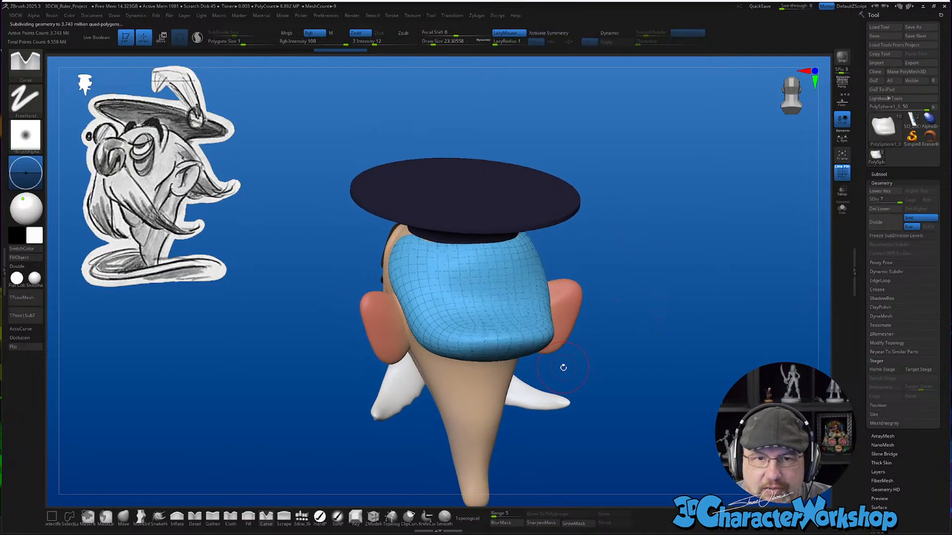
Choose the SnakeHook brush, make the mustache the active subtool again and turn off the wireframe display
drag(563, 367, 491, 429)
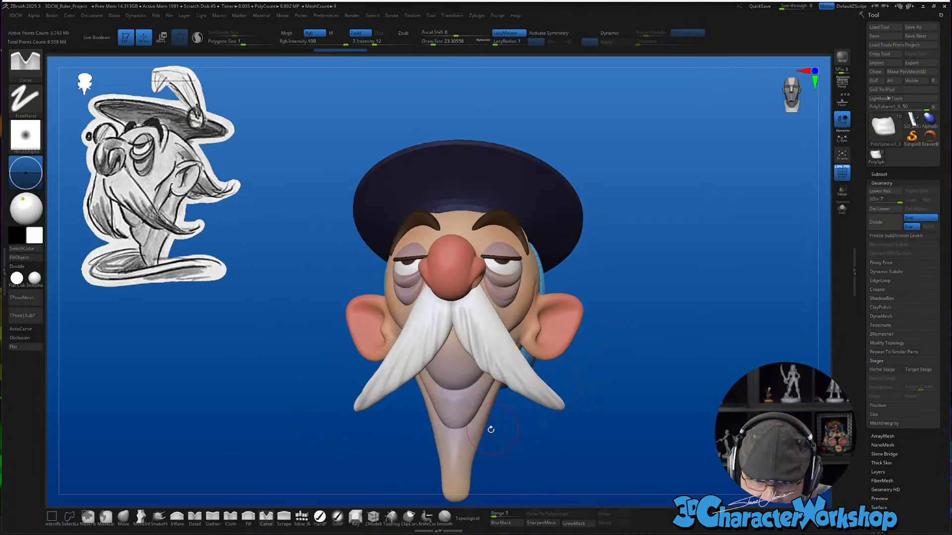
ctrl+right_drag(448, 382, 499, 420)
click(157, 515)
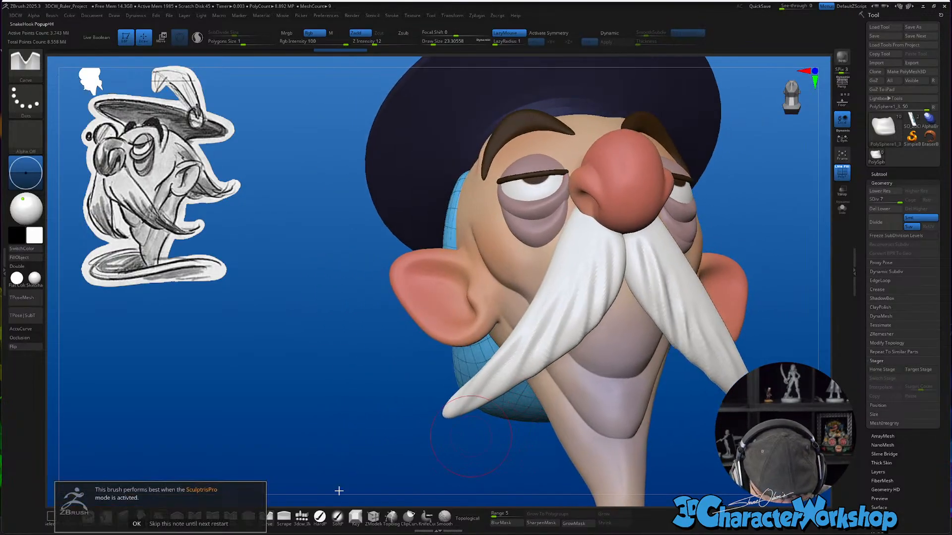
click(213, 519)
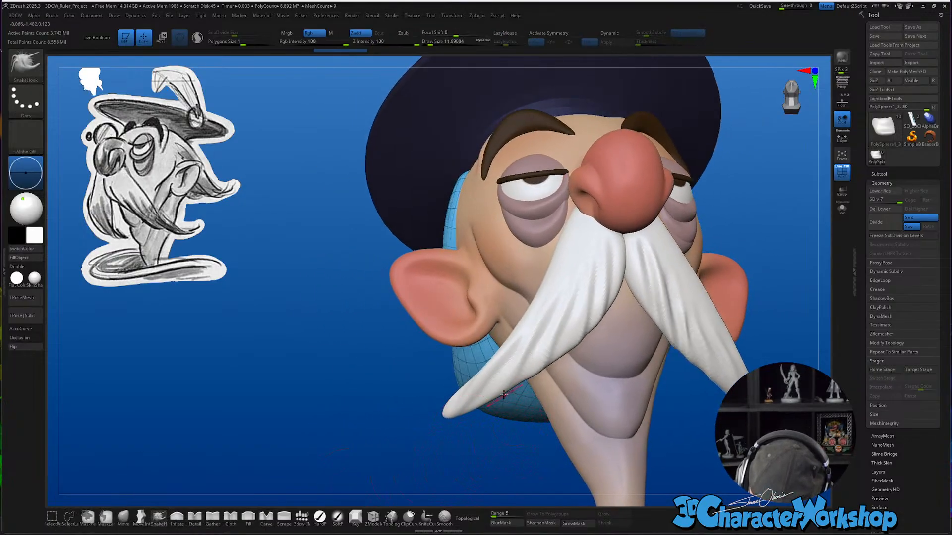
right_drag(504, 394, 533, 365)
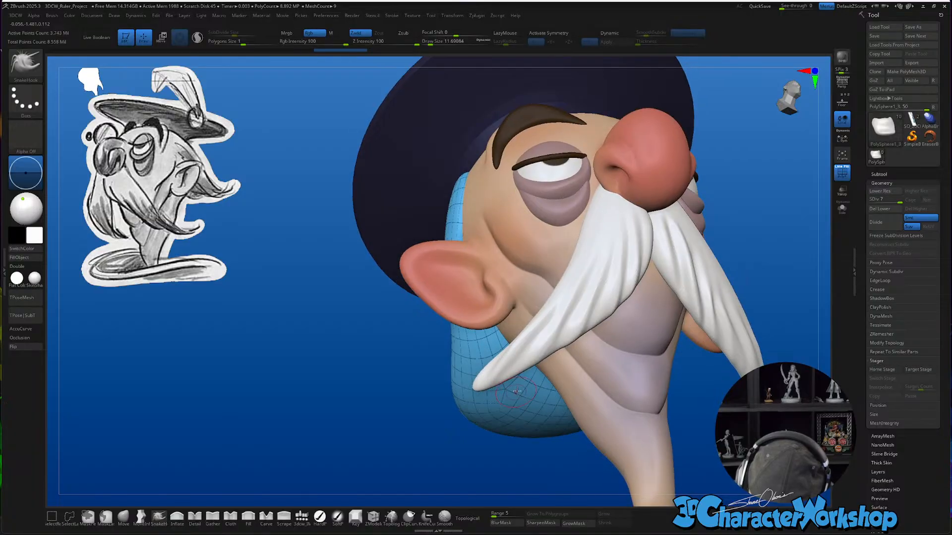
alt+click(538, 359)
key(shift+f)
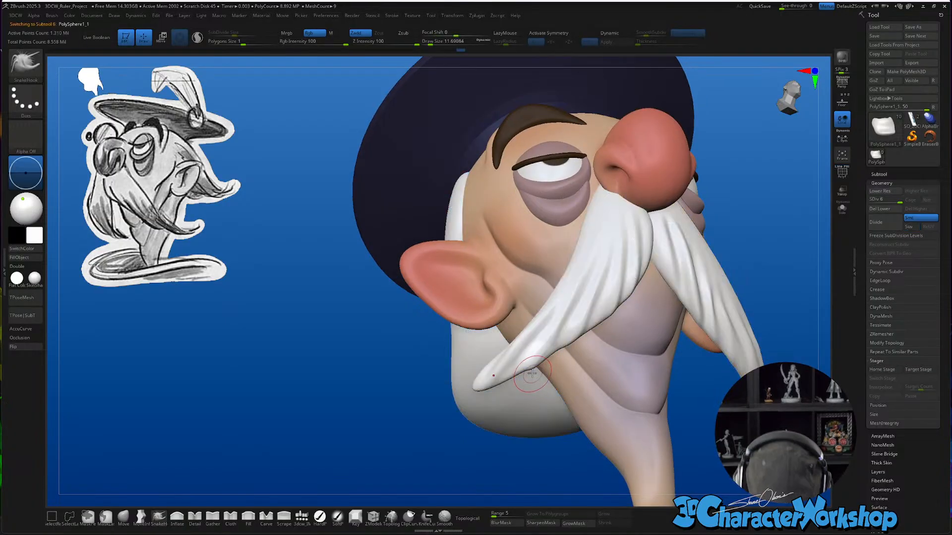
Reduce the SnakeHook brush's Z Intensity to 23 and set its Draw Size to about 16 for the mustache
alt+right_drag(537, 336, 519, 401)
mouse_move(502, 433)
mouse_down()
mouse_move(526, 412)
mouse_move(521, 418)
mouse_up()
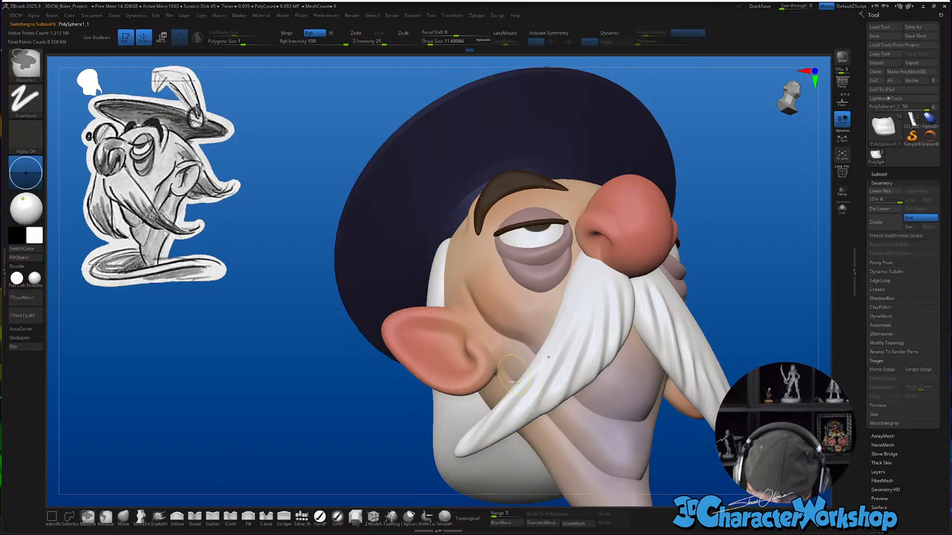
click(382, 42)
right_drag(504, 353, 519, 429)
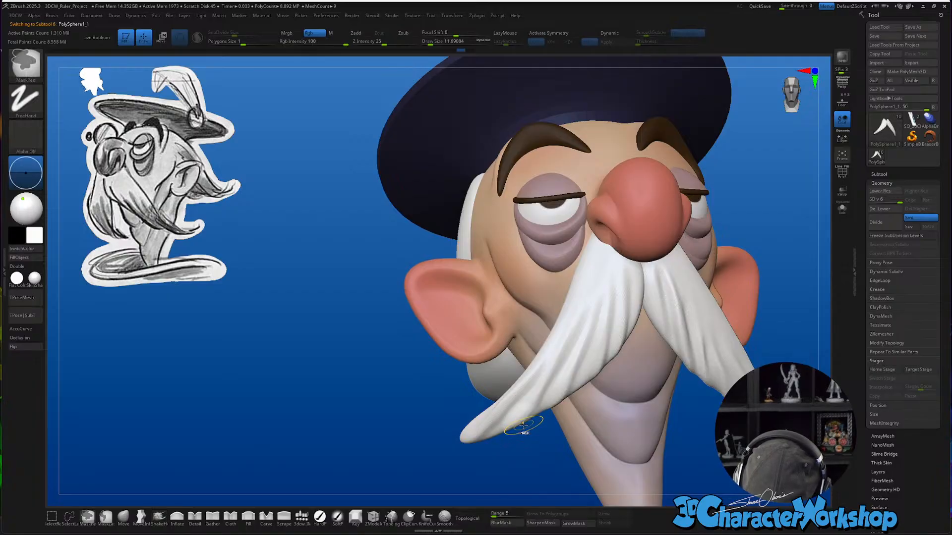
key(s)
drag(517, 418, 520, 419)
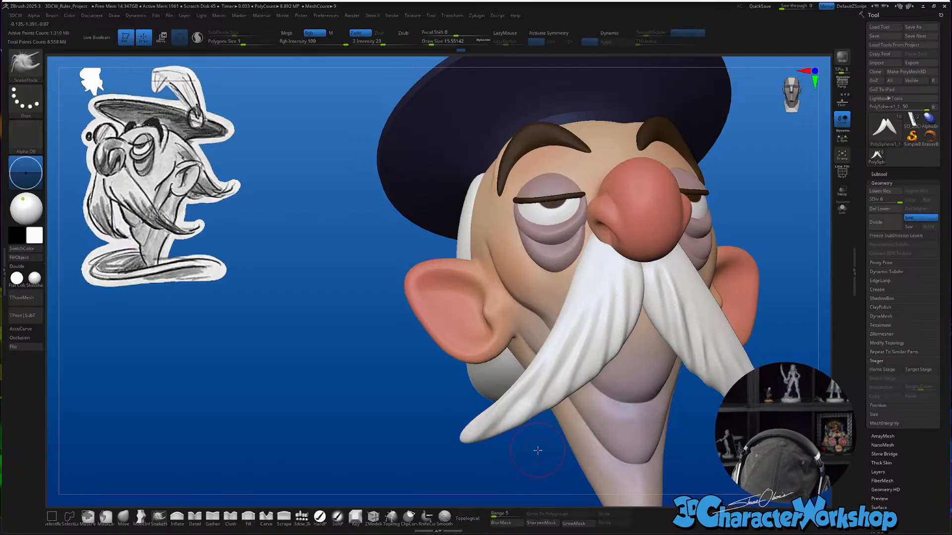
Turn off Rgb for the SnakeHook brush, set its Z Intensity to 41 and test it on the mustache's lower edge
right_drag(538, 450, 524, 420)
click(321, 35)
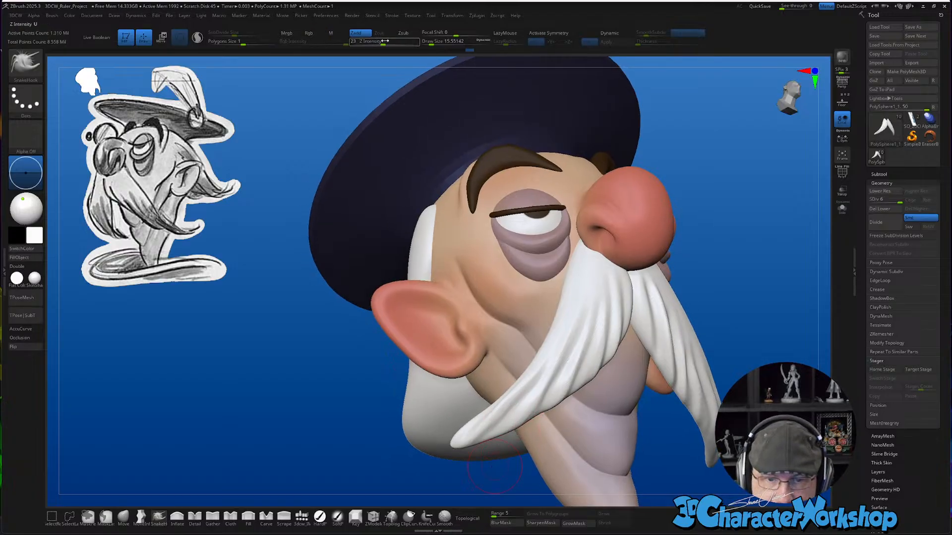
drag(383, 41, 393, 41)
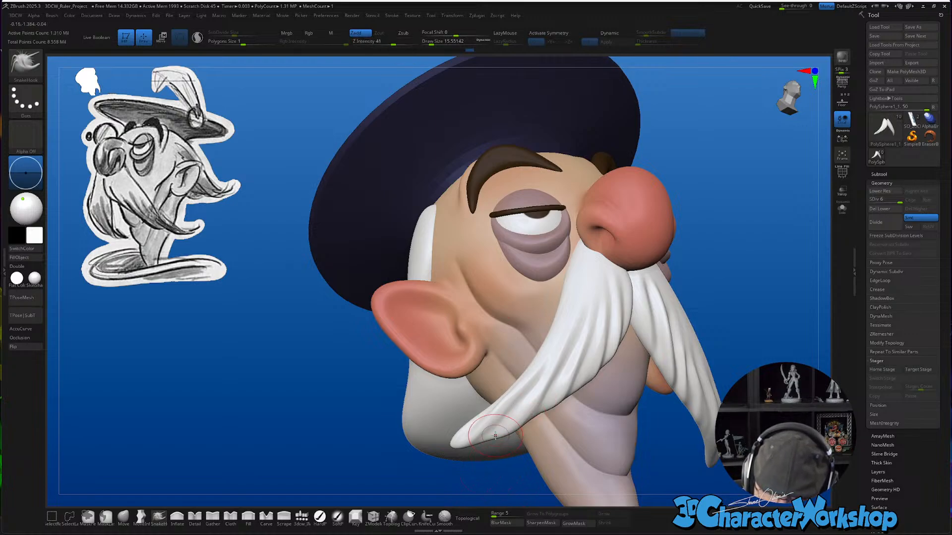
right_drag(573, 425, 552, 411)
key(s)
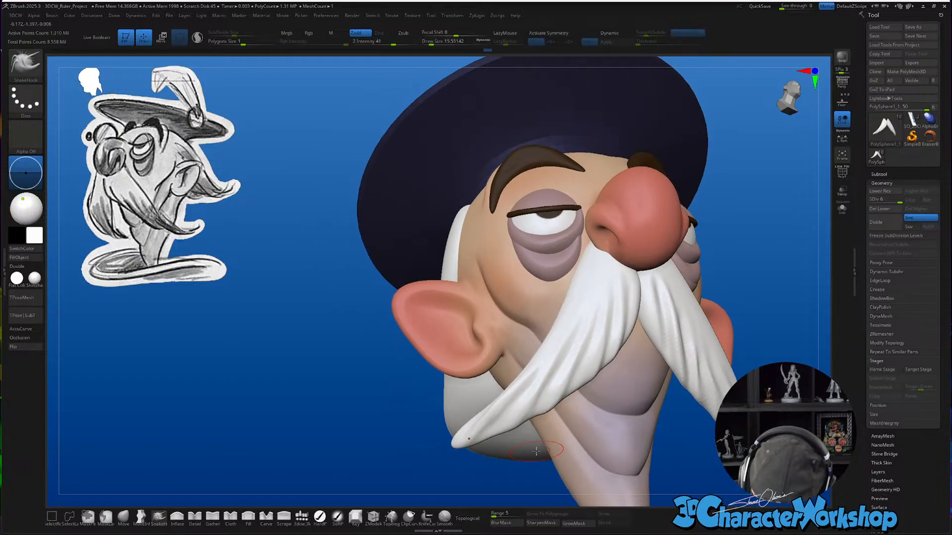
Set the SnakeHook Z Intensity to 62 and pull separate hair tufts out of the newly carved mustache half's lower edge
drag(393, 42, 403, 43)
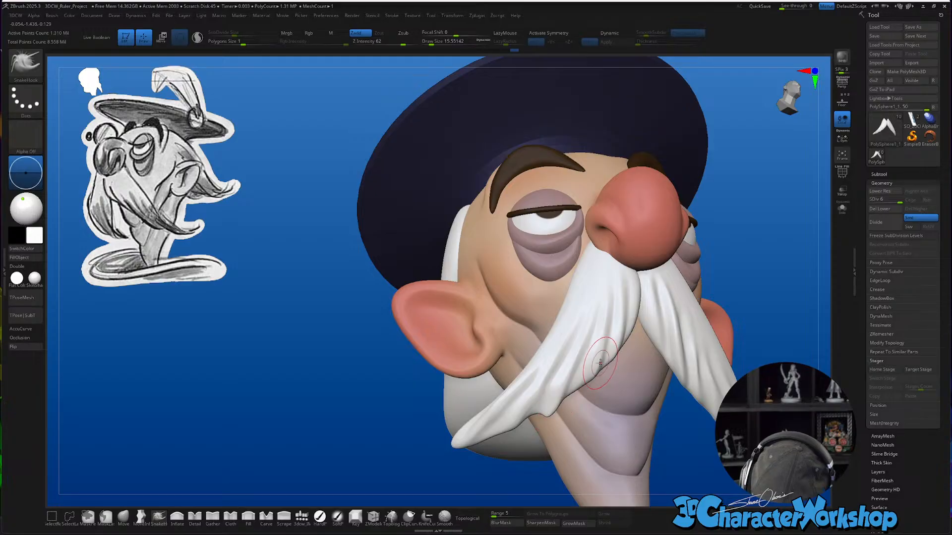
right_drag(600, 364, 597, 355)
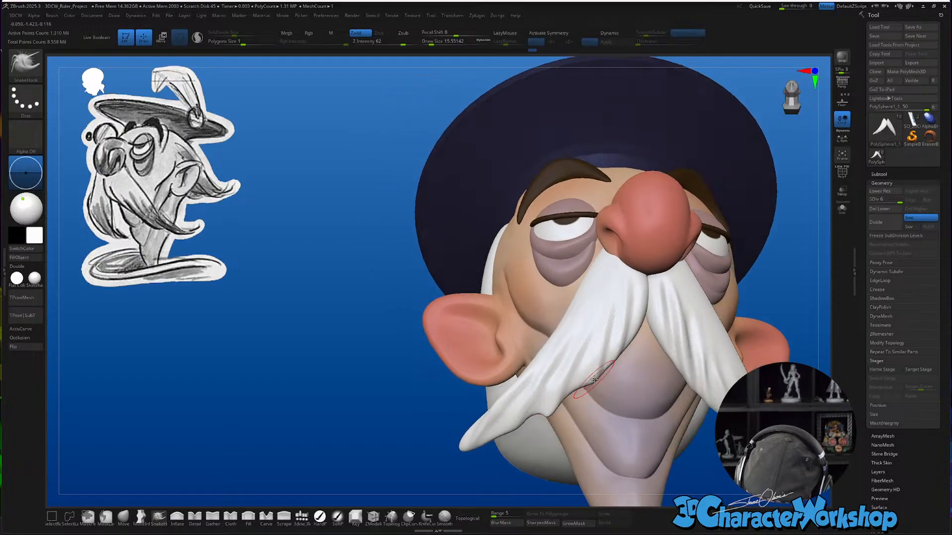
right_drag(612, 365, 546, 417)
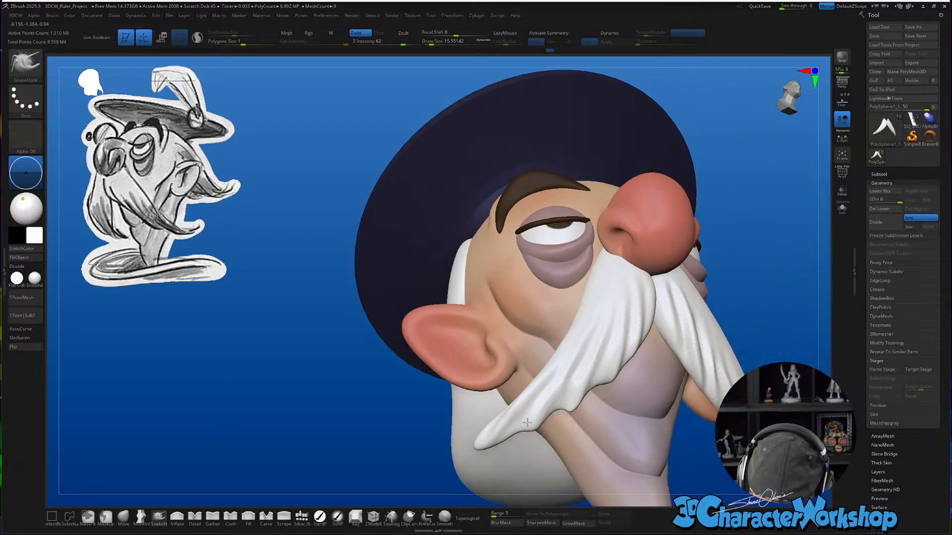
right_drag(601, 440, 562, 417)
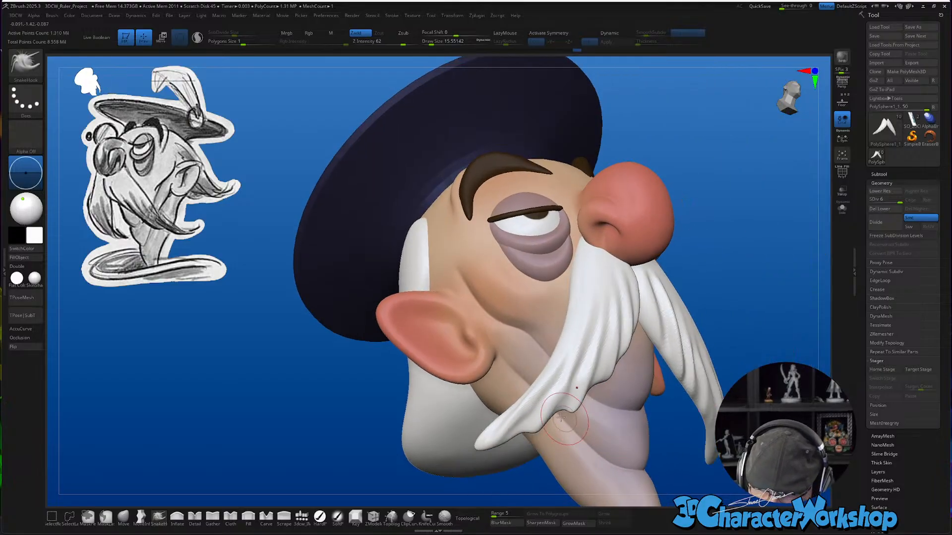
Smooth the surface behind the pulled tufts, set the SnakeHook Draw Size to about 22 and keep shaping the tufts near the tip
key(shift)
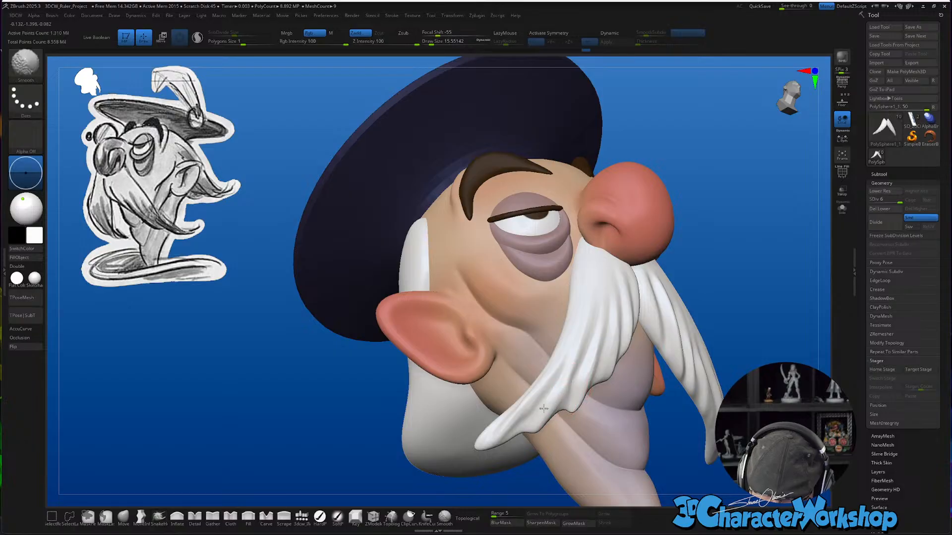
shift+drag(531, 399, 557, 362)
mouse_move(557, 361)
ctrl+right_down()
mouse_move(701, 368)
mouse_move(693, 394)
mouse_move(662, 423)
mouse_move(686, 427)
mouse_move(626, 463)
ctrl+right_up()
mouse_move(501, 350)
right_down()
mouse_move(530, 348)
mouse_move(529, 374)
mouse_move(556, 349)
right_up()
drag(537, 405, 539, 405)
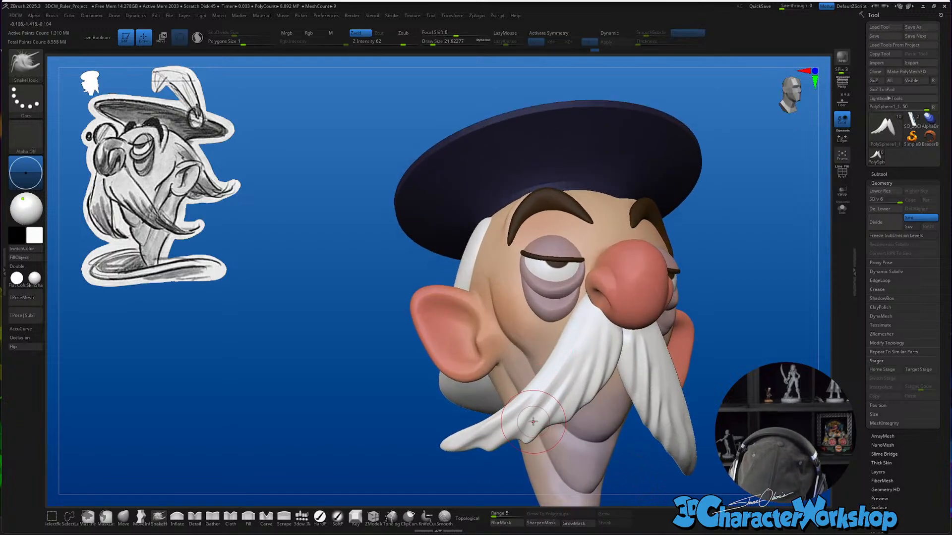
Switch to the Detail brush, set its Draw Size to about 14 and refine the creases between the mustache strands
key(shift)
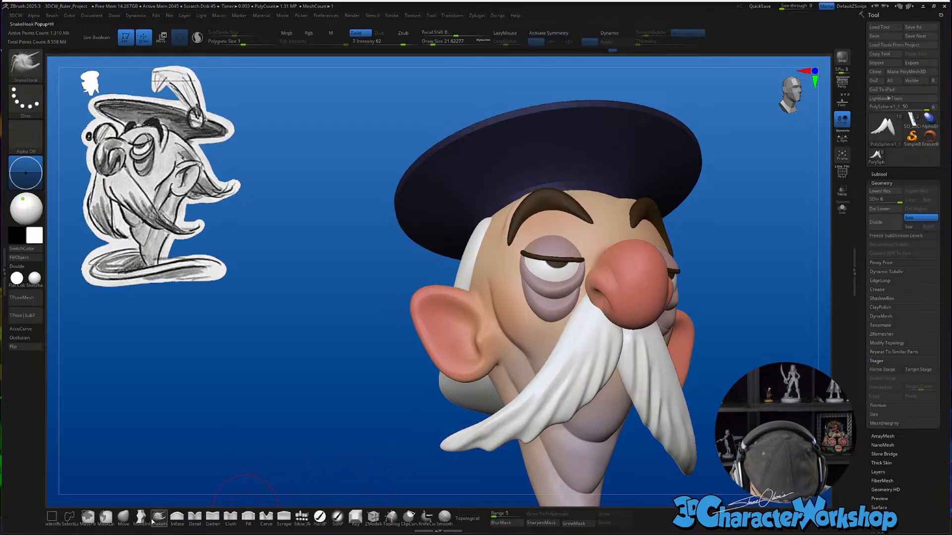
click(198, 521)
right_drag(484, 407, 548, 399)
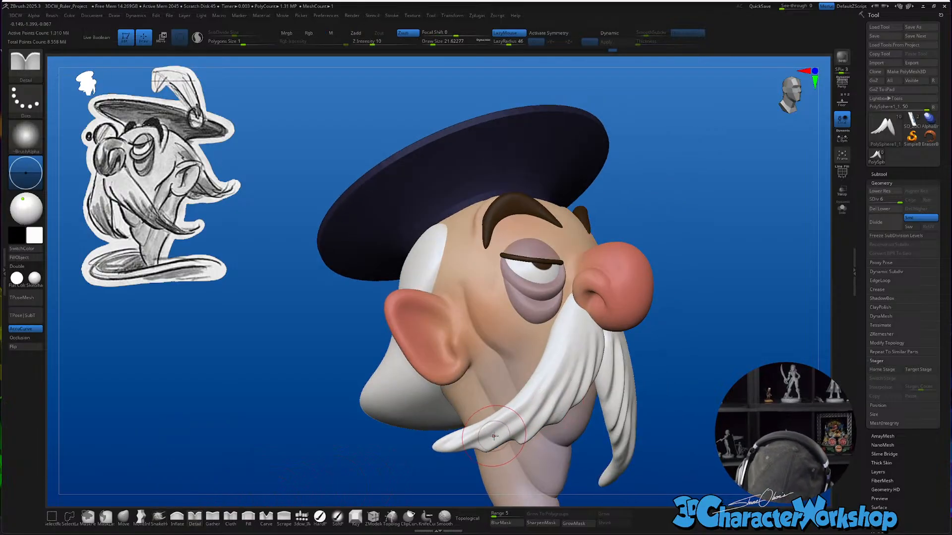
key(bracketleft)
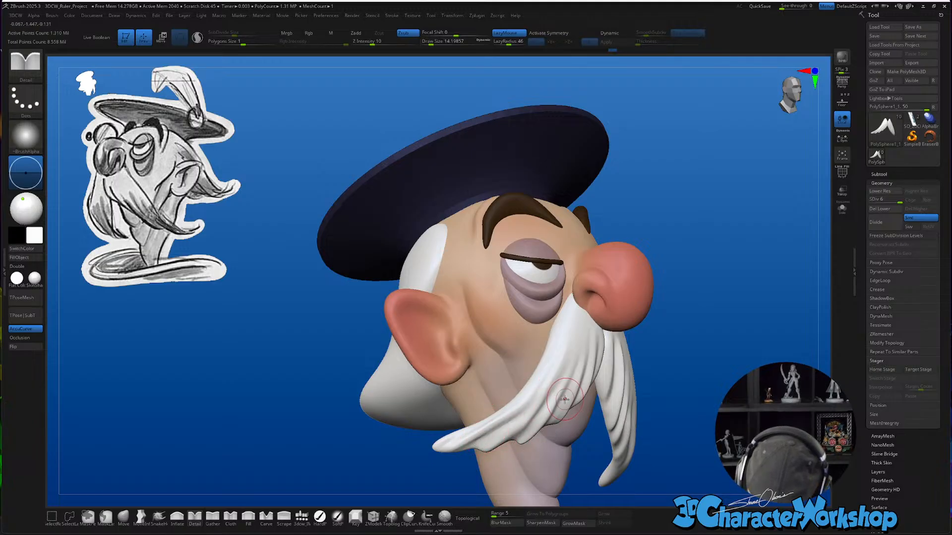
right_drag(565, 399, 536, 416)
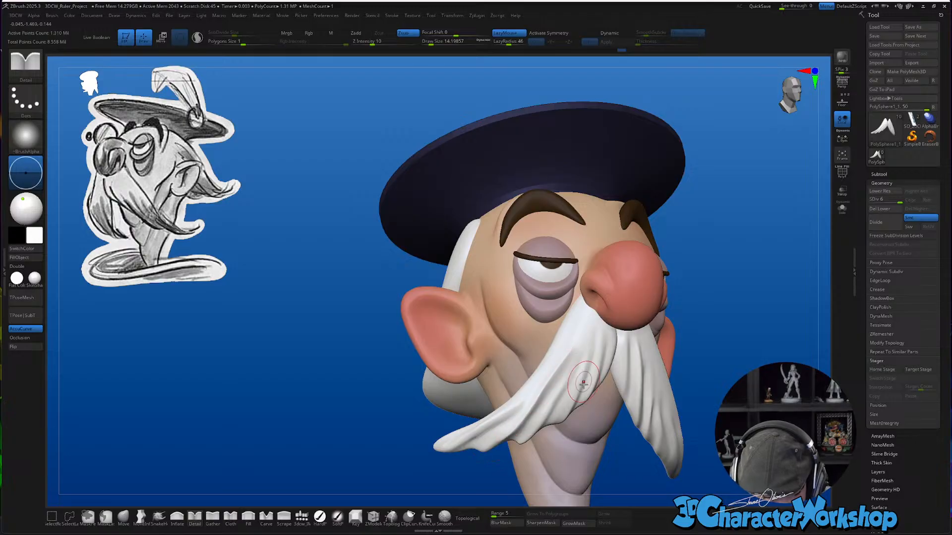
right_drag(583, 384, 553, 384)
shift+drag(557, 385, 578, 377)
right_drag(578, 376, 606, 375)
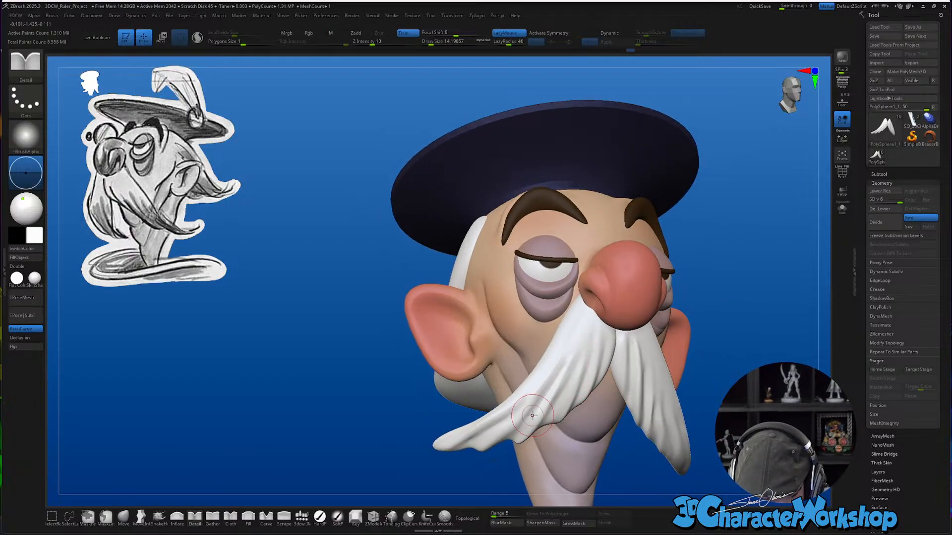
right_drag(585, 336, 579, 362)
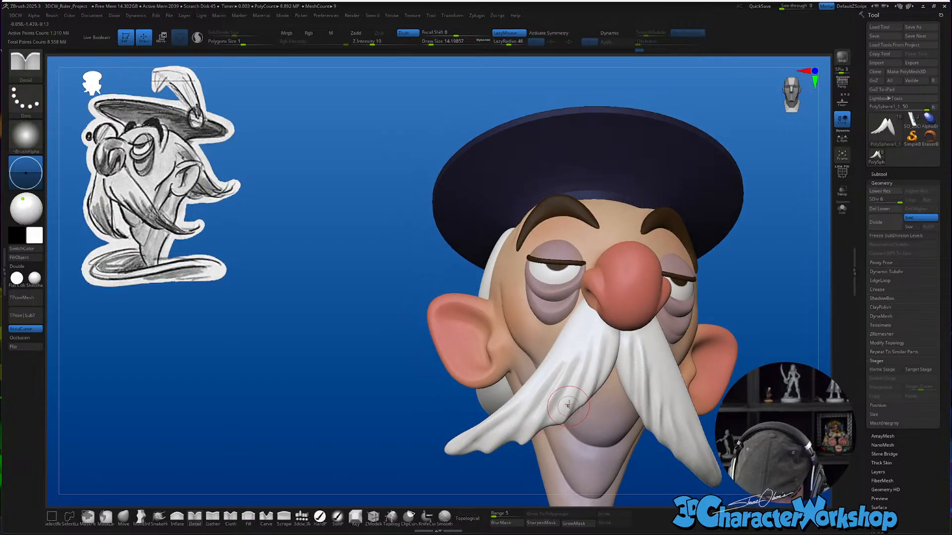
mouse_move(568, 405)
right_down()
mouse_move(574, 392)
mouse_move(498, 443)
right_up()
mouse_move(543, 395)
right_down()
mouse_move(637, 454)
mouse_move(527, 329)
right_up()
key(shift)
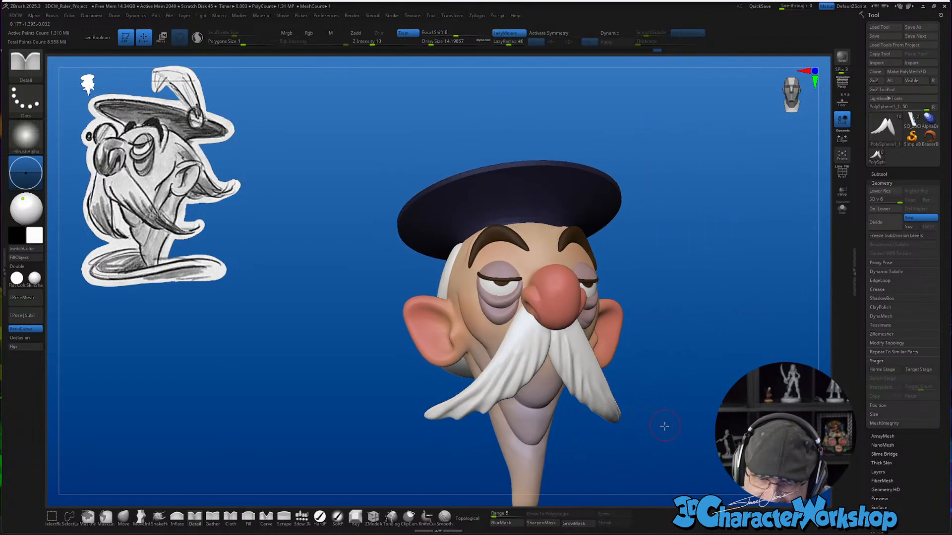
Select the back hair with the Curve brush, set the Draw Size to about 31 and carve a first groove down its middle
mouse_move(664, 423)
right_down()
mouse_move(677, 425)
mouse_move(670, 434)
mouse_move(614, 387)
mouse_move(644, 380)
mouse_move(610, 358)
right_up()
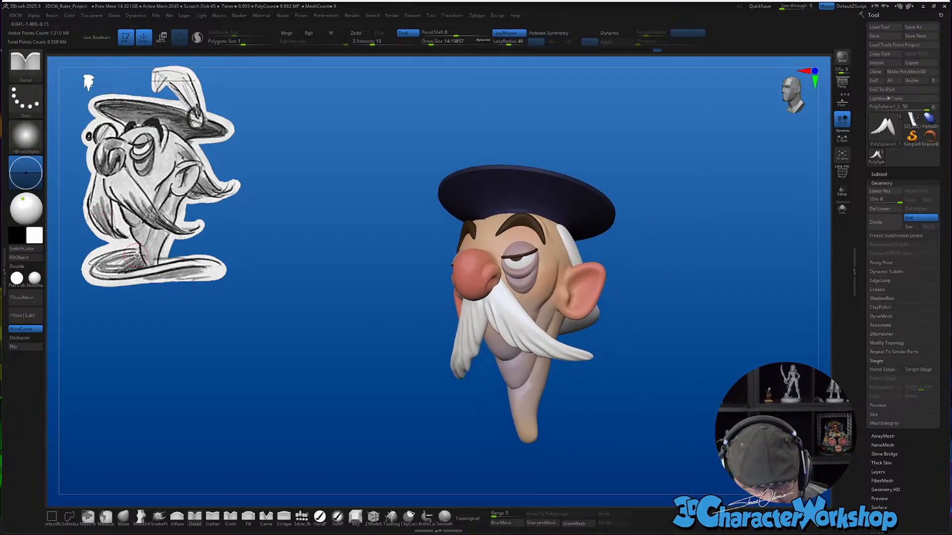
shift+right_drag(355, 243, 367, 246)
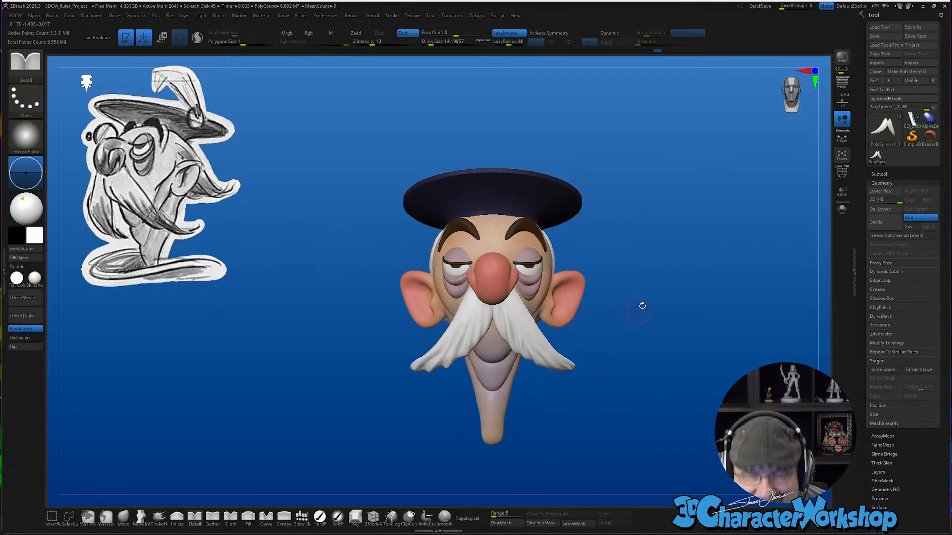
mouse_move(642, 305)
ctrl+right_down()
mouse_move(675, 331)
mouse_move(697, 331)
mouse_move(698, 341)
mouse_move(652, 347)
mouse_move(656, 357)
mouse_move(649, 352)
mouse_move(682, 353)
mouse_move(625, 407)
mouse_move(635, 376)
mouse_move(656, 362)
ctrl+right_up()
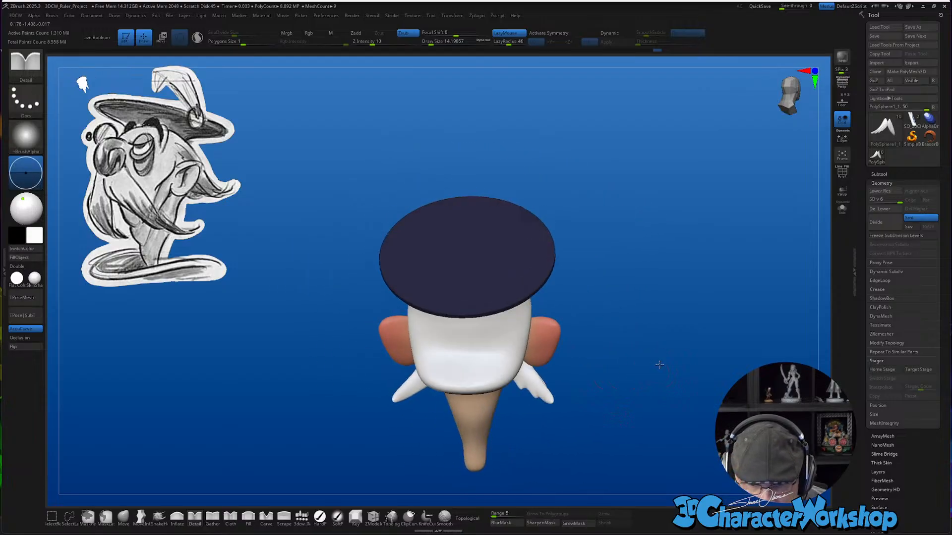
click(267, 518)
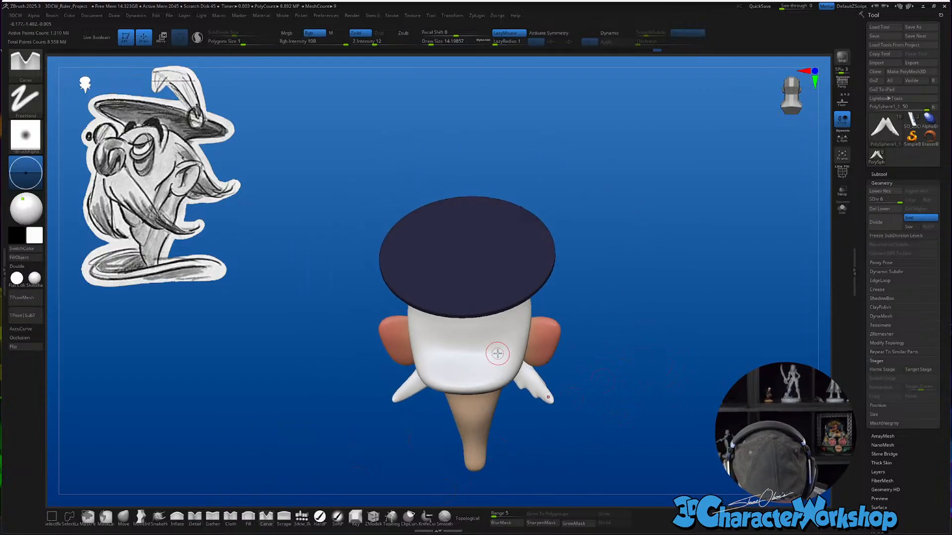
alt+click(493, 350)
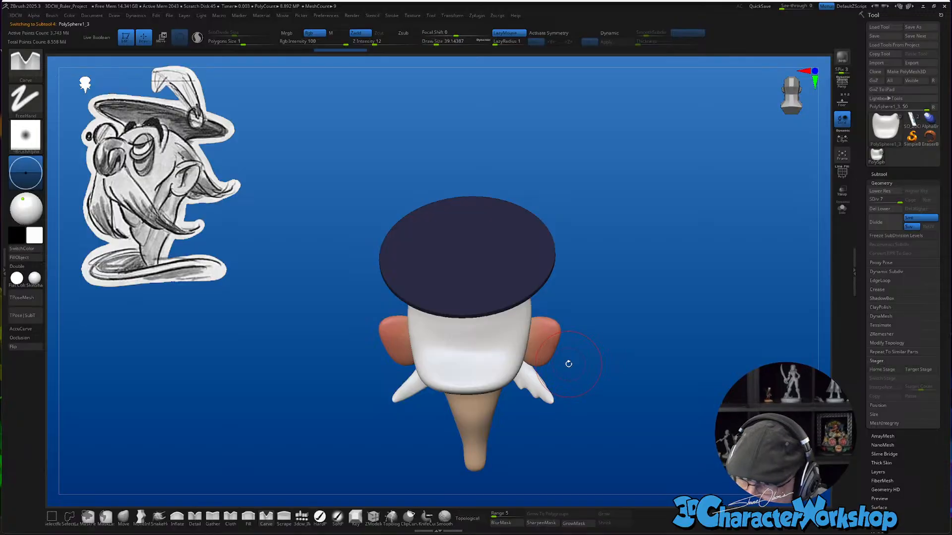
mouse_move(521, 355)
right_down()
mouse_move(516, 336)
mouse_move(498, 340)
mouse_move(446, 389)
mouse_move(459, 372)
mouse_move(450, 388)
mouse_move(425, 362)
right_up()
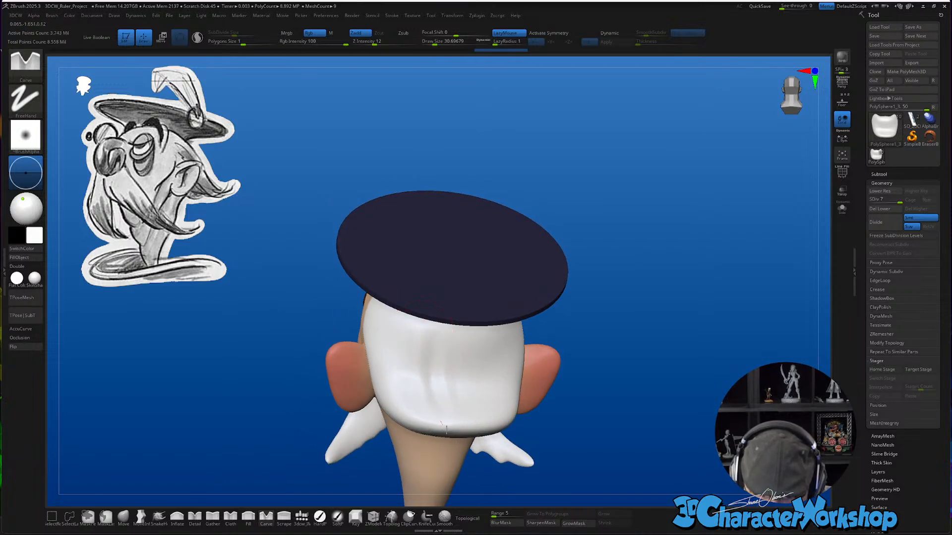
Set the Curve brush's Z Intensity to 27 and make the parts around the back hair transparent
drag(377, 41, 381, 41)
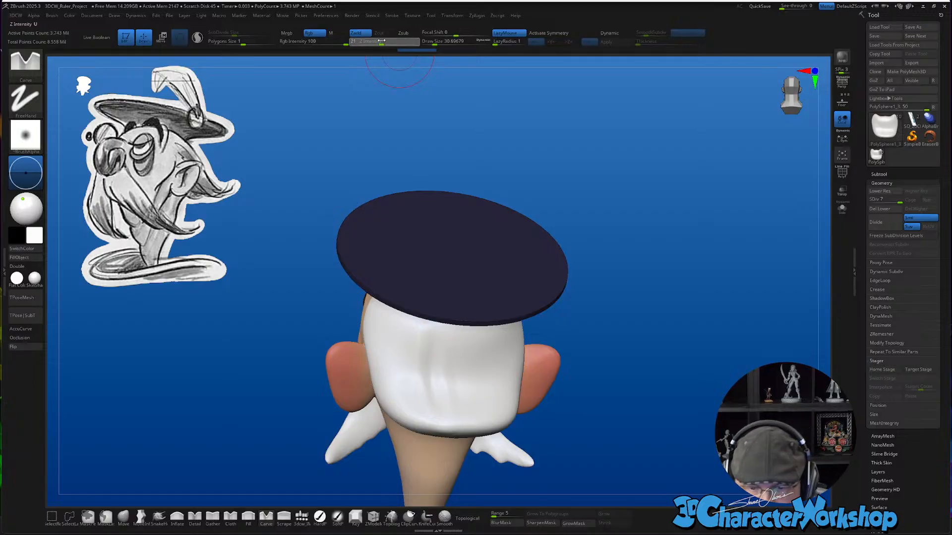
right_drag(418, 329, 515, 357)
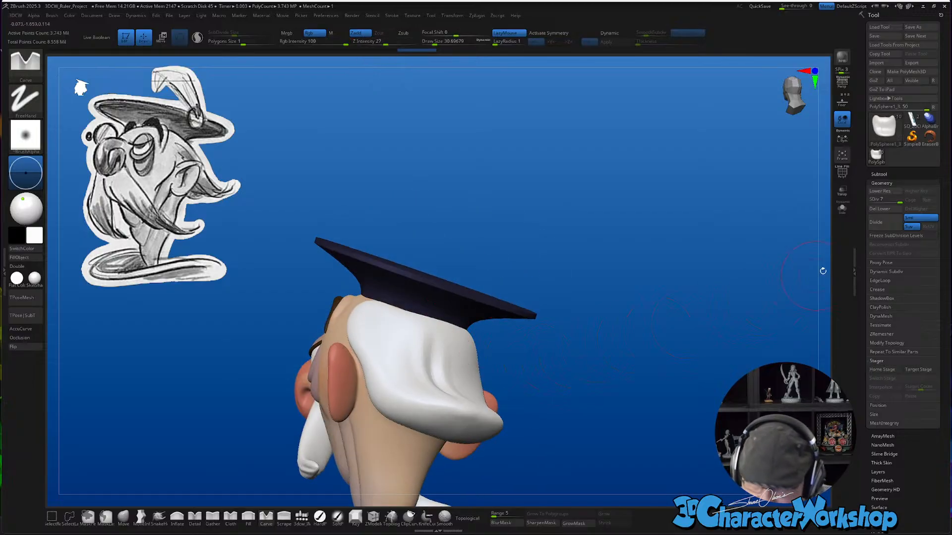
click(841, 191)
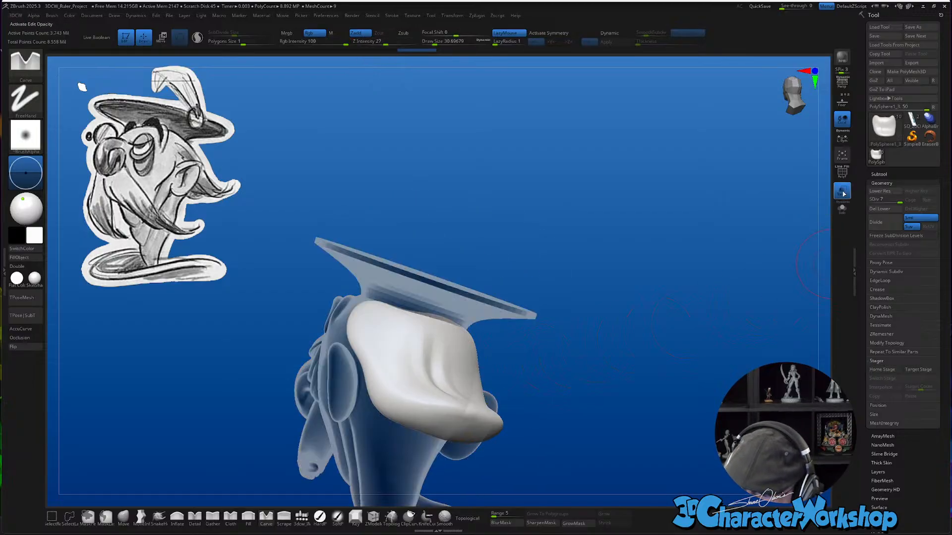
right_drag(694, 331, 619, 347)
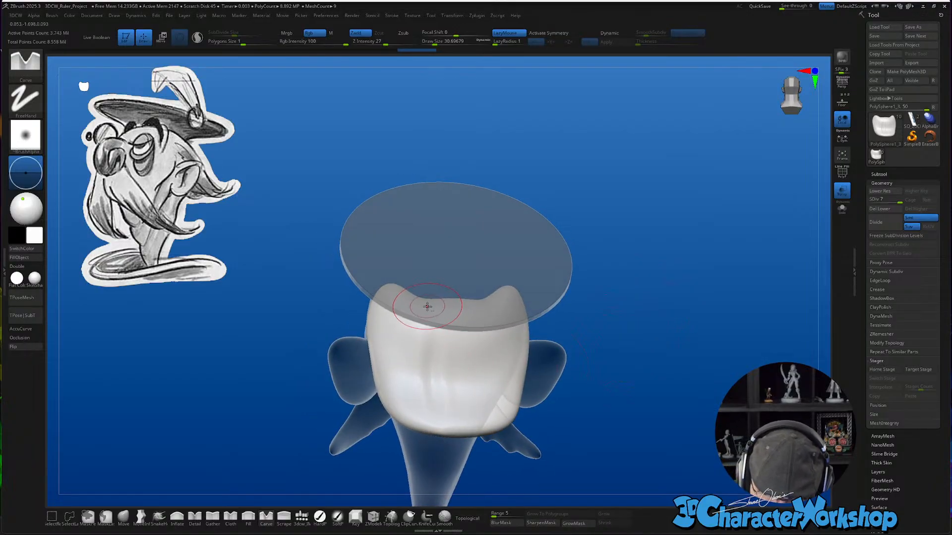
Undo the trial groove strokes on the back hair
key(ctrl+z)
key(ctrl+z)
key(ctrl+z)
key(ctrl+z)
key(ctrl+z)
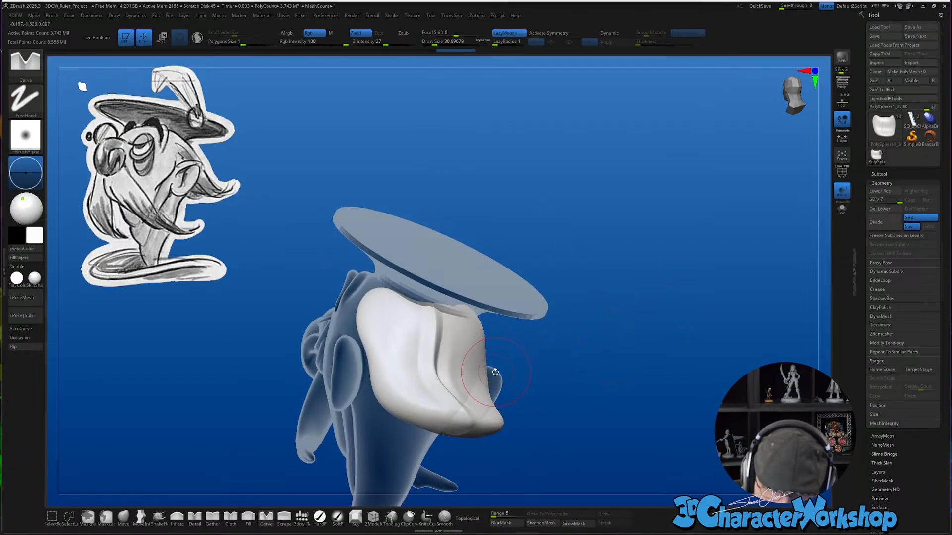
key(ctrl+z)
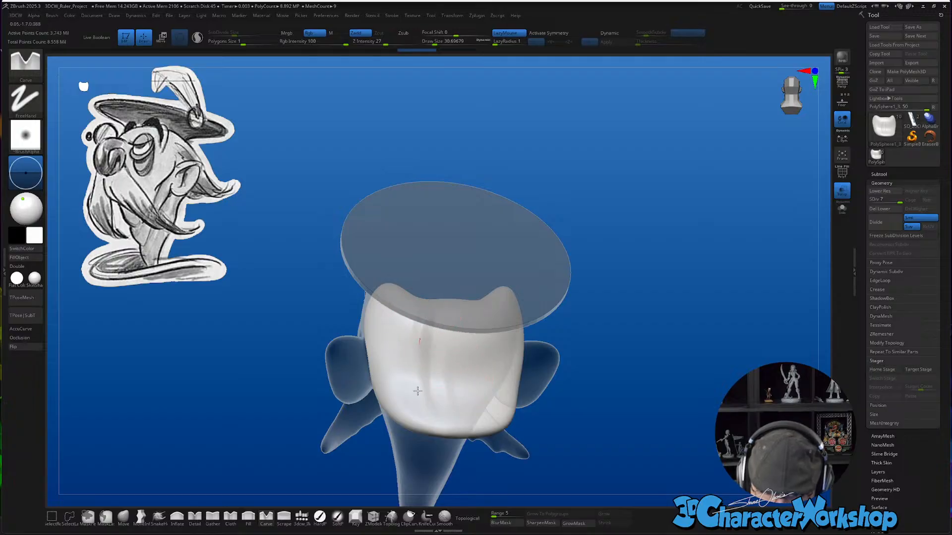
Carve flowing vertical grooves into the middle of the back hair and towards its side
drag(417, 391, 429, 407)
right_drag(402, 324, 390, 303)
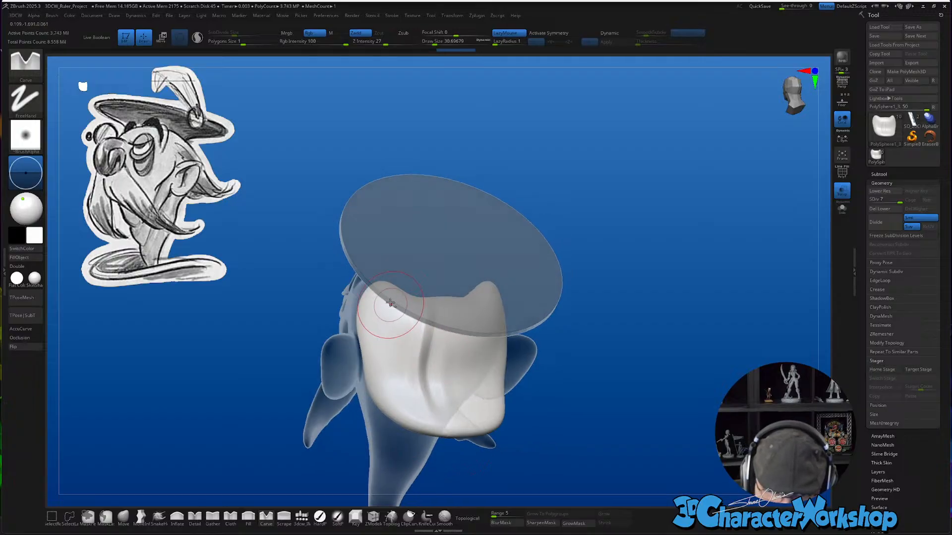
shift+drag(397, 329, 399, 346)
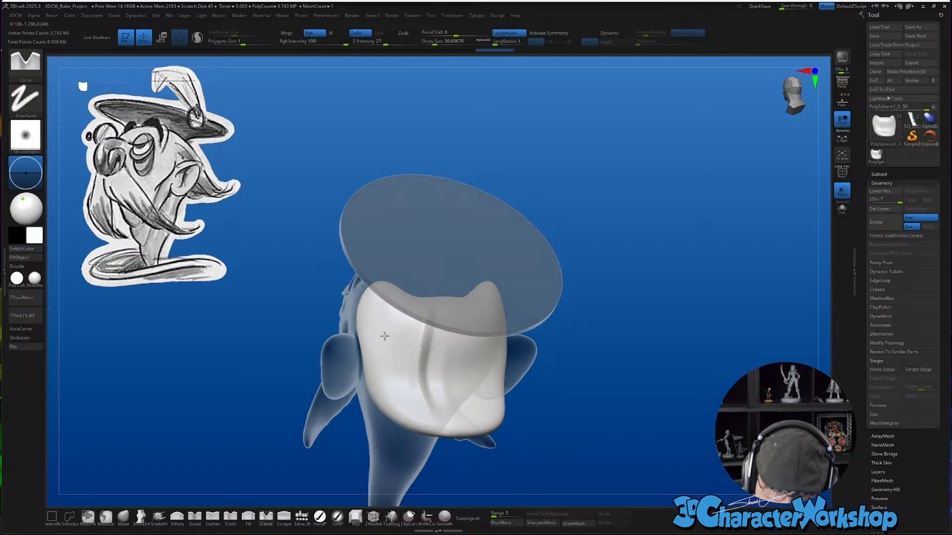
right_drag(425, 351, 451, 361)
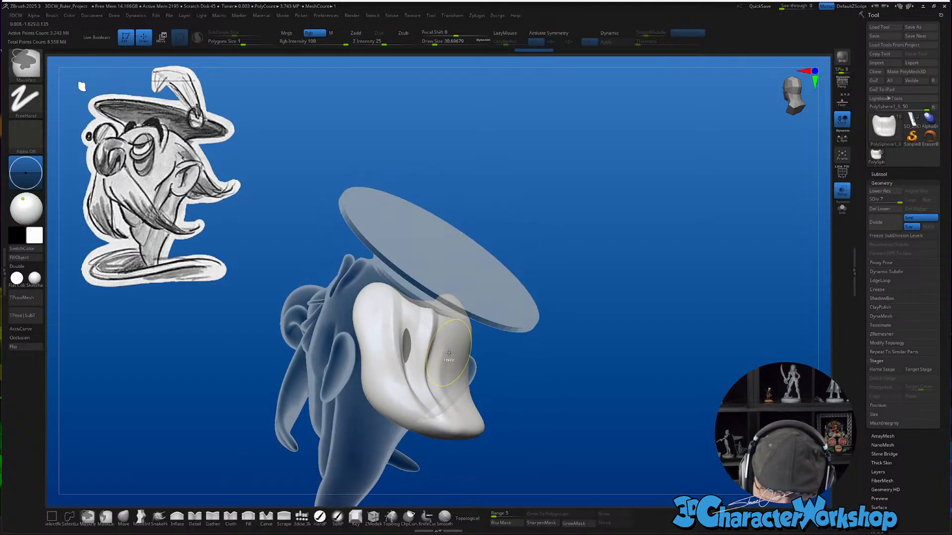
shift+drag(451, 361, 446, 346)
right_drag(446, 346, 427, 358)
shift+drag(427, 358, 408, 362)
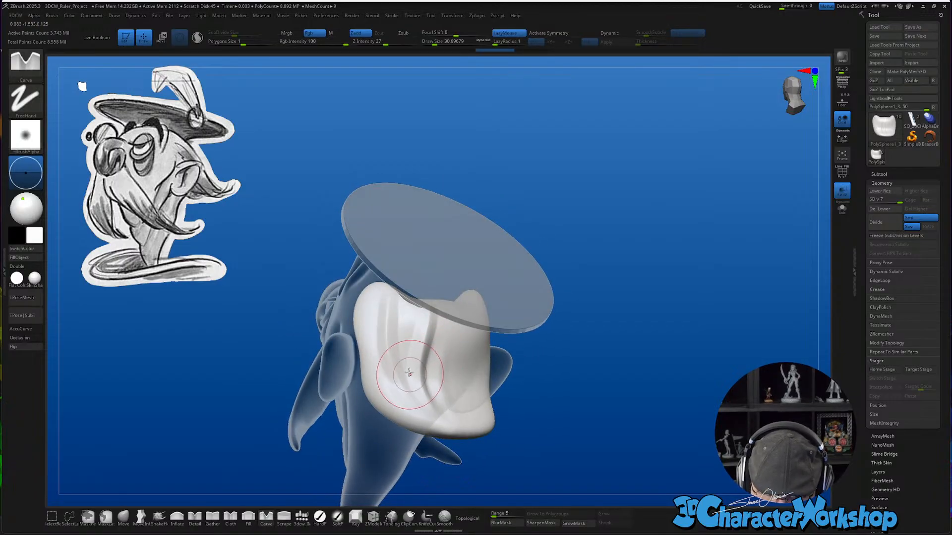
Carve long strand grooves down the side of the back hair behind the ear, curving towards the flared tip
mouse_move(422, 369)
right_down()
mouse_move(385, 347)
mouse_move(376, 330)
right_up()
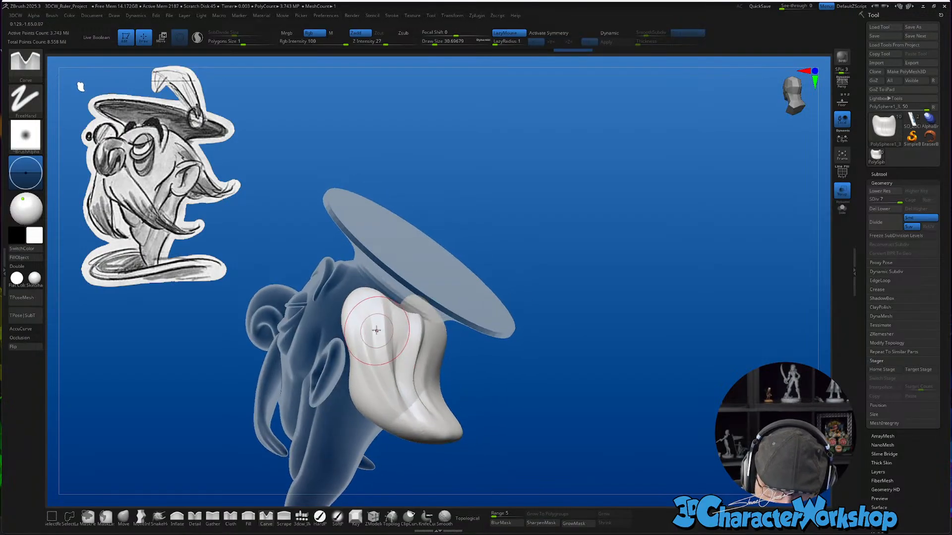
mouse_move(433, 456)
right_down()
mouse_move(416, 376)
mouse_move(374, 395)
right_up()
mouse_move(505, 429)
right_down()
mouse_move(530, 408)
mouse_move(502, 417)
mouse_move(501, 428)
right_up()
key(ctrl)
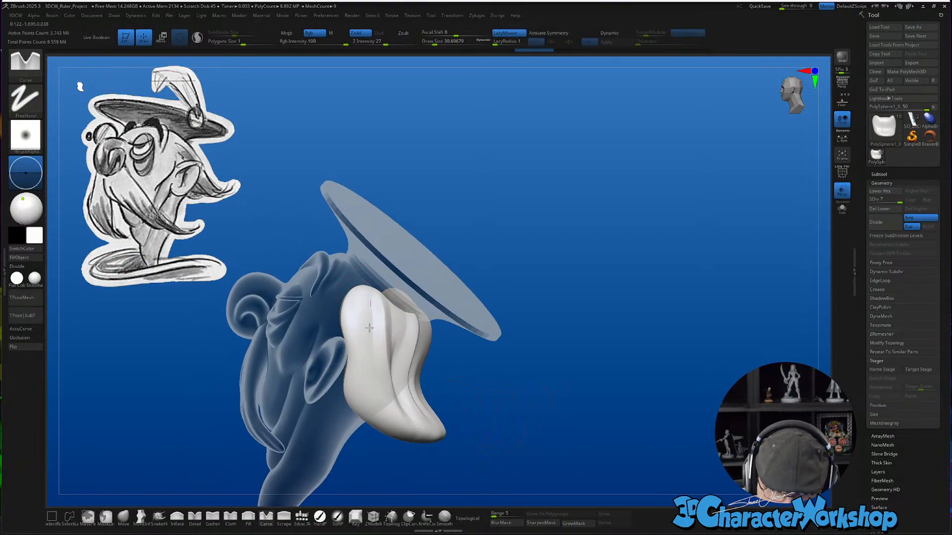
drag(375, 313, 418, 440)
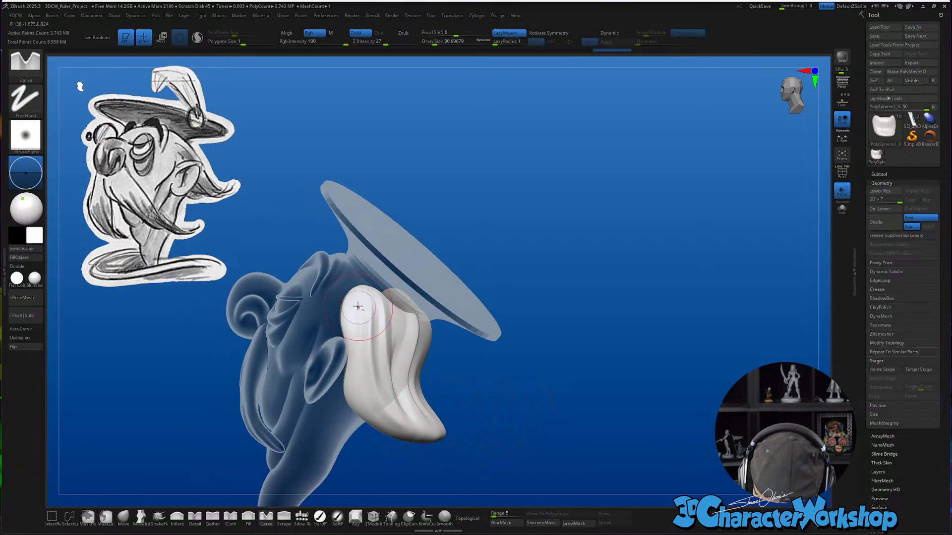
mouse_move(436, 379)
right_down()
mouse_move(446, 393)
mouse_move(481, 384)
mouse_move(496, 392)
right_up()
drag(456, 329, 447, 392)
mouse_move(491, 389)
right_down()
mouse_move(495, 356)
mouse_move(482, 363)
right_up()
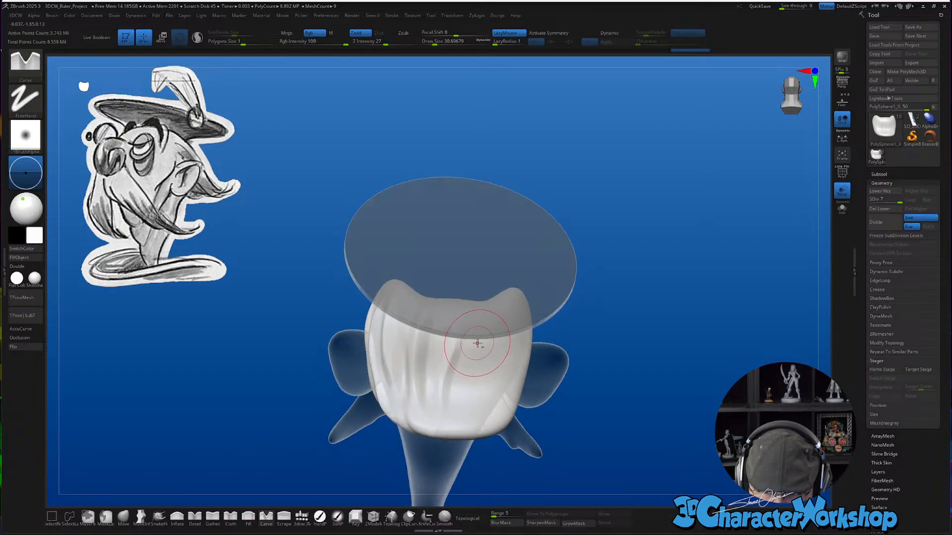
Continue the vertical strand grooves across the other half of the back hair down to its lower edge
drag(478, 342, 473, 417)
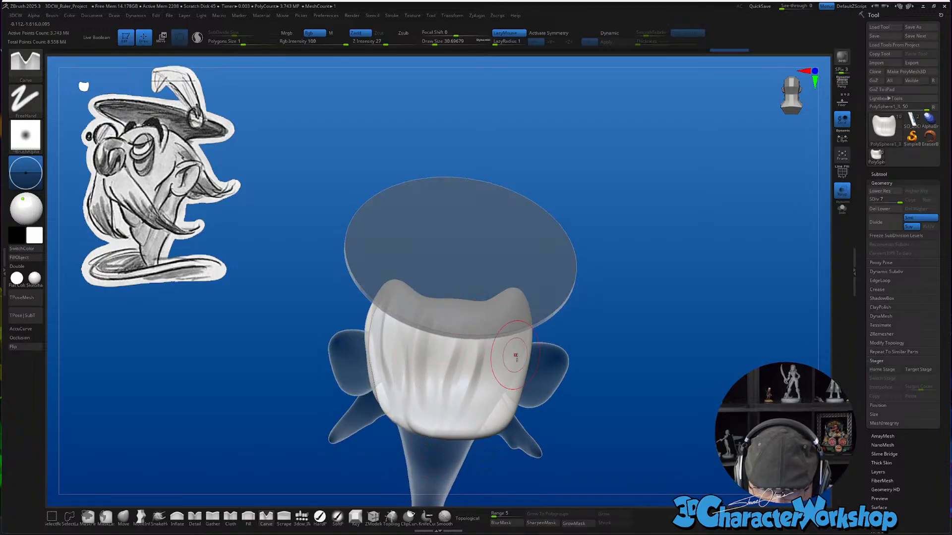
right_drag(441, 394, 498, 382)
drag(468, 393, 466, 429)
drag(497, 343, 463, 442)
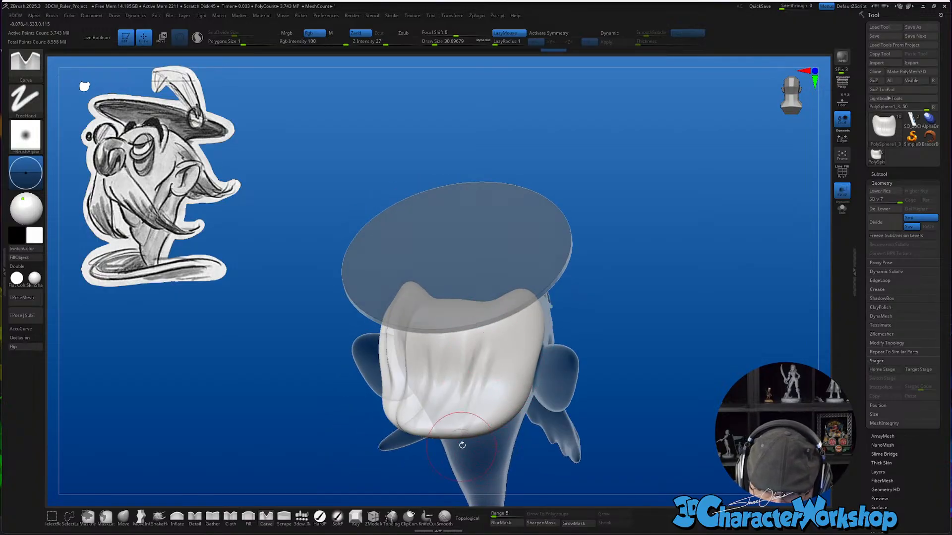
right_drag(466, 387, 504, 429)
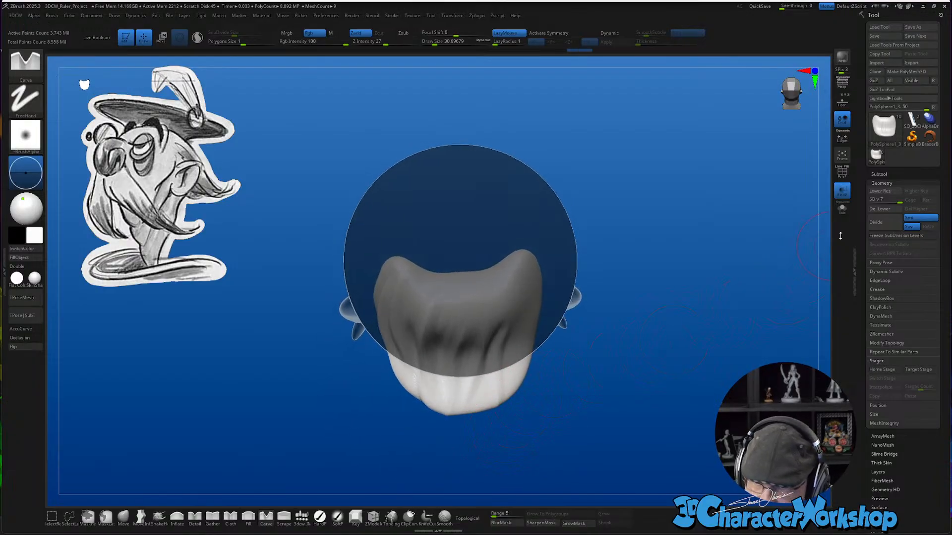
Isolate the back hair with Solo and switch to the Move Infinite Depth brush
click(841, 209)
mouse_move(633, 391)
ctrl+right_down()
mouse_move(620, 431)
mouse_move(628, 418)
ctrl+right_up()
right_drag(499, 461, 530, 448)
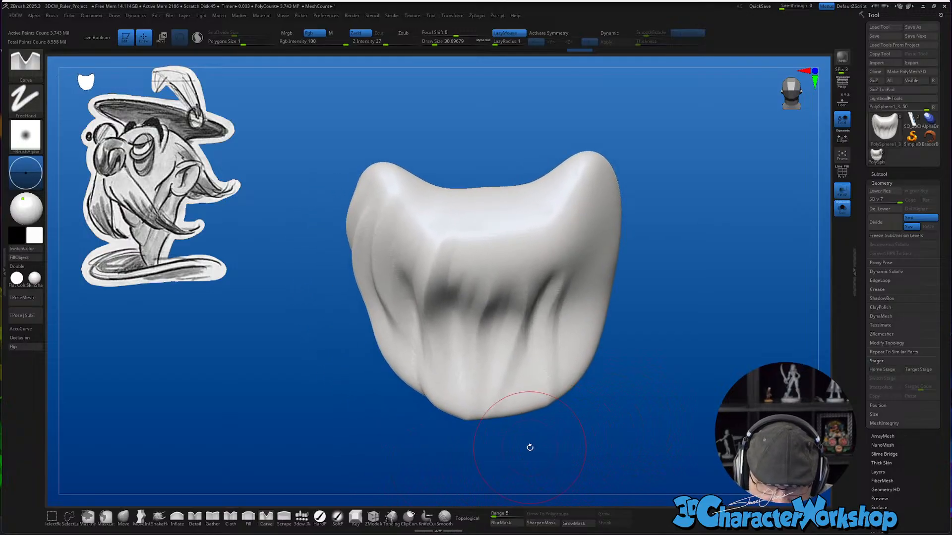
click(140, 517)
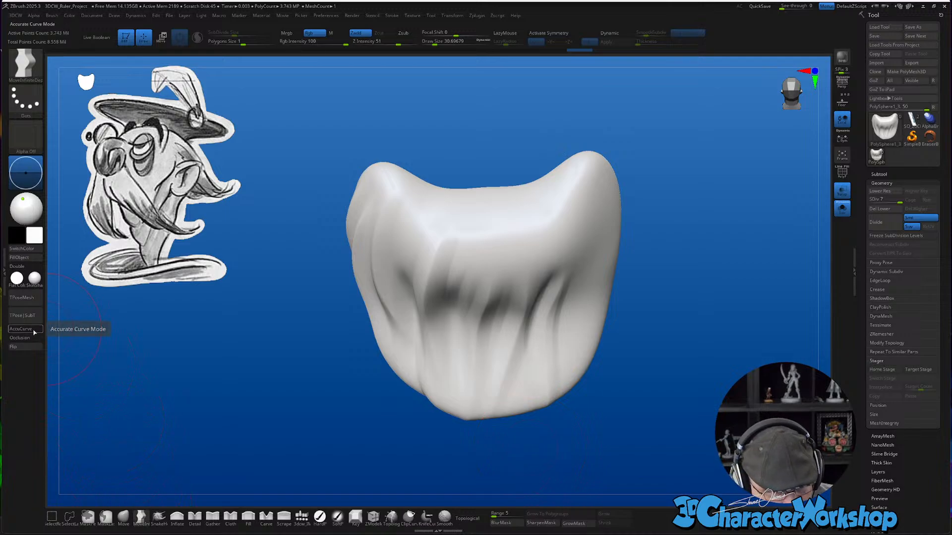
Turn on accurate curve mode, reduce the brush size to about 25, and pull small pointed tufts out of the back hair's lower edge
key(s)
drag(468, 424, 548, 416)
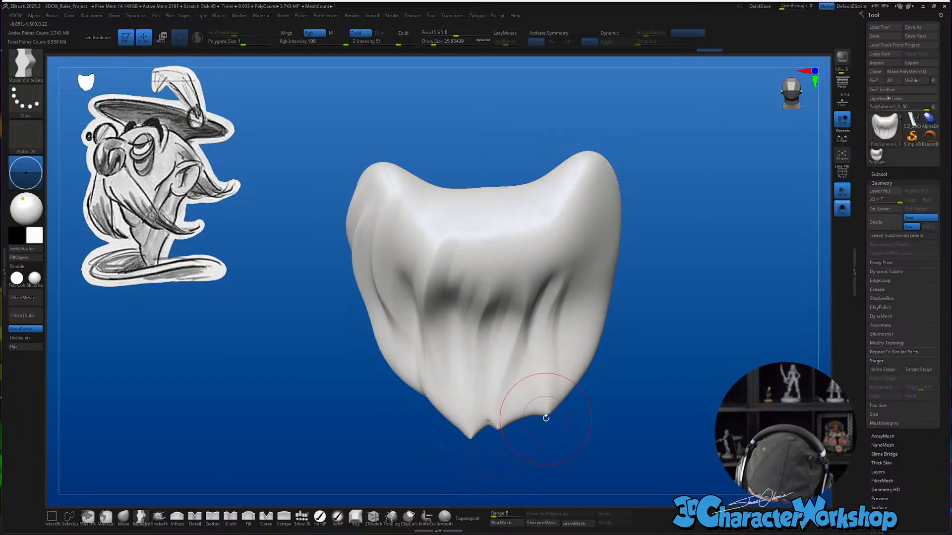
drag(432, 401, 430, 416)
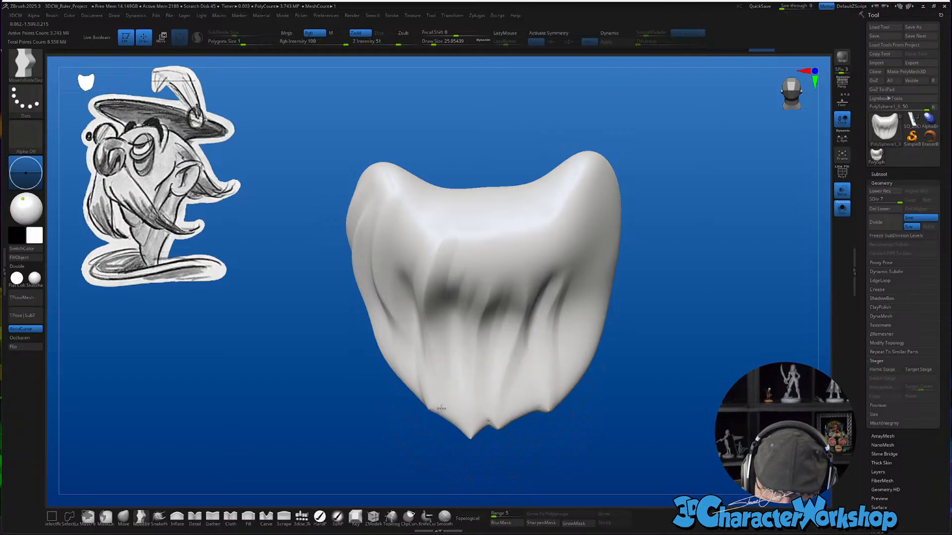
mouse_move(623, 391)
mouse_down()
mouse_move(629, 385)
mouse_move(597, 418)
mouse_move(609, 377)
mouse_move(587, 440)
mouse_move(560, 439)
mouse_up()
mouse_move(487, 437)
mouse_down()
mouse_move(496, 421)
mouse_move(472, 402)
mouse_up()
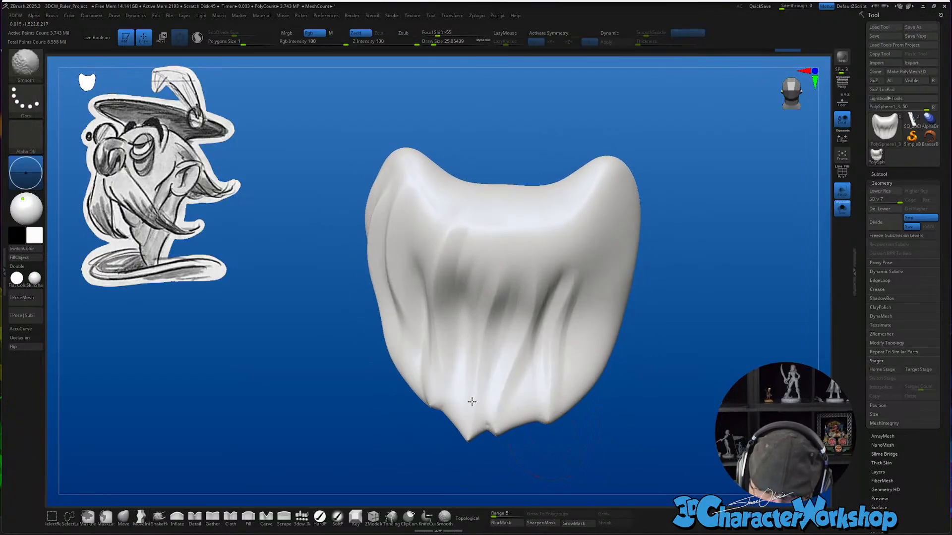
Drop the back hair to subdivision level 5, pick the Carve brush at size 17, and smooth the rough grooves across its middle
key(shift+d)
key(shift+d)
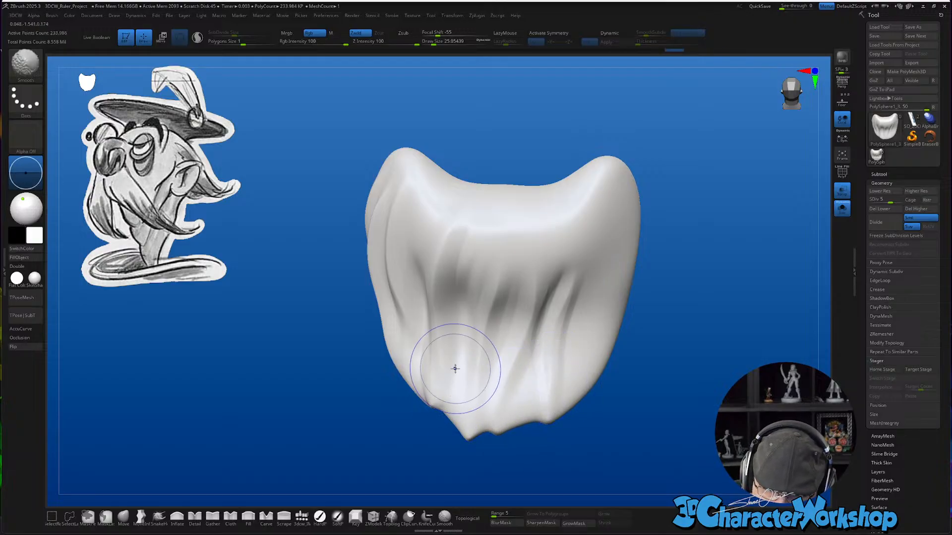
mouse_move(562, 431)
mouse_down()
mouse_move(593, 429)
mouse_move(564, 424)
mouse_up()
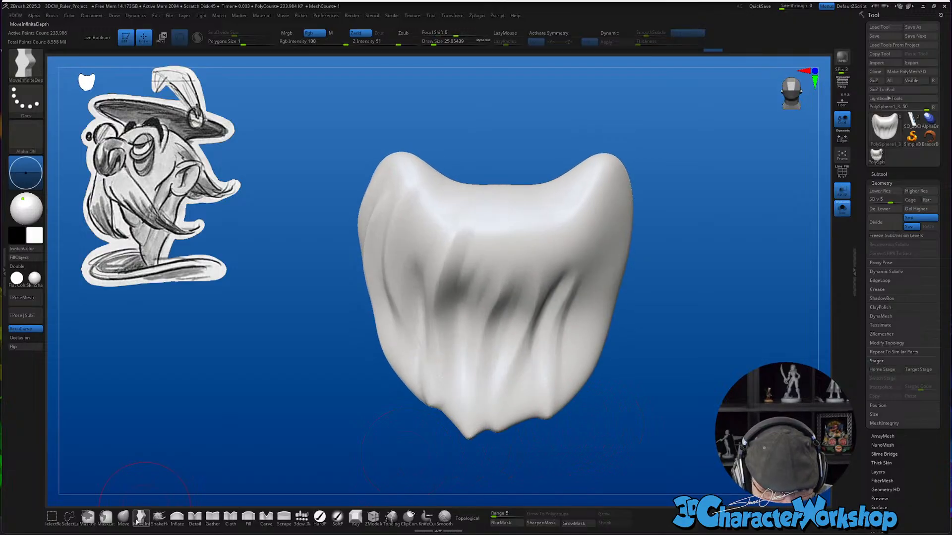
click(266, 517)
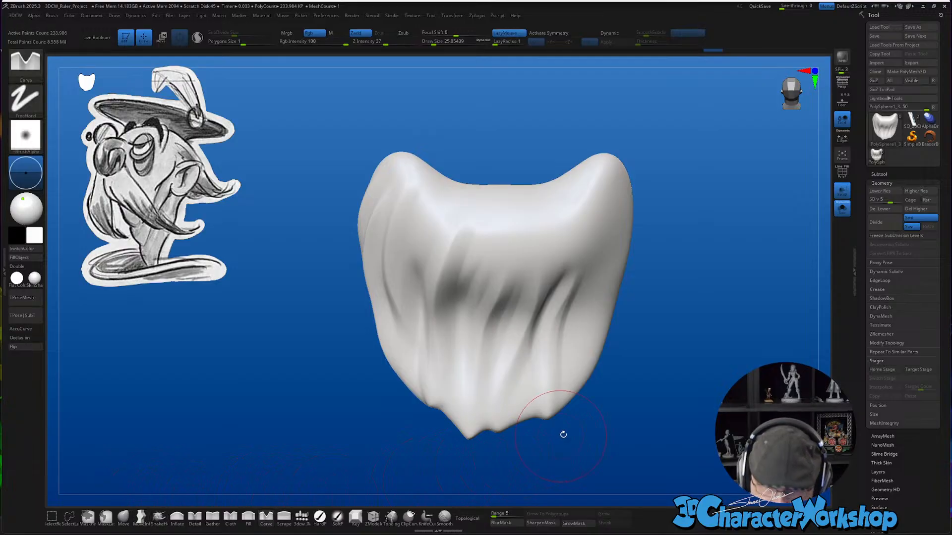
drag(563, 435, 576, 440)
key(s)
shift+drag(518, 263, 500, 350)
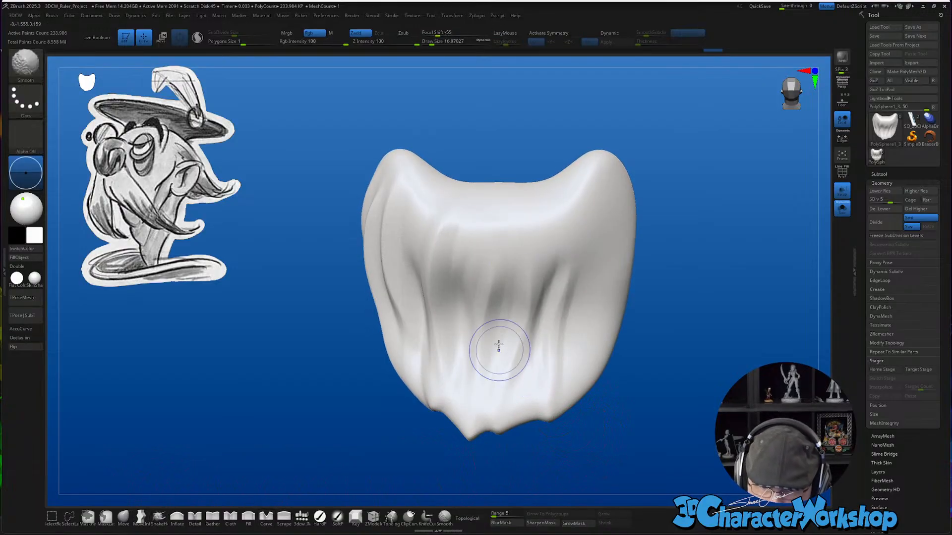
shift+drag(470, 251, 457, 333)
right_drag(555, 328, 594, 301)
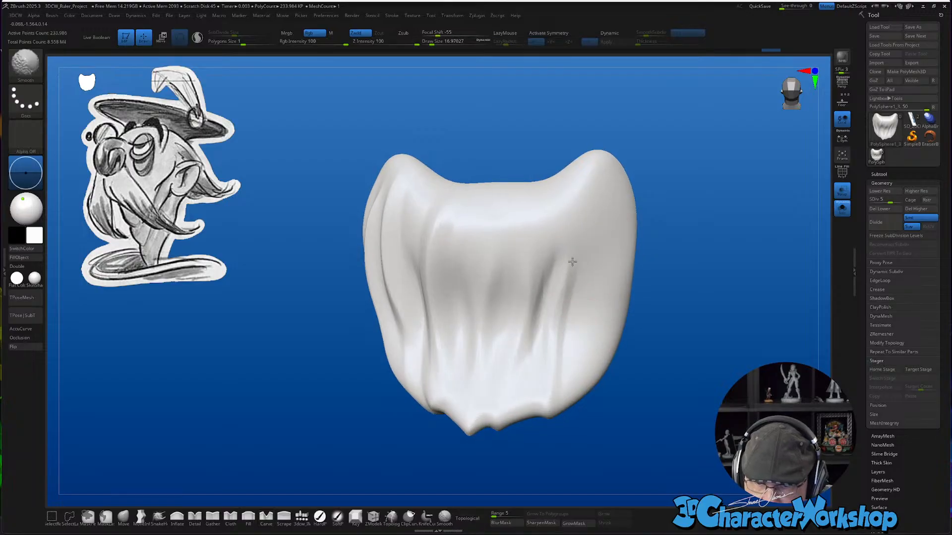
shift+drag(568, 262, 543, 381)
Carve long flowing grooves down one side of the back hair to its lower edge, softening between the strands
right_drag(595, 234, 612, 213)
drag(612, 213, 580, 329)
right_drag(590, 378, 610, 221)
drag(610, 221, 575, 446)
right_drag(590, 399, 584, 319)
drag(577, 249, 559, 452)
mouse_move(609, 423)
right_down()
mouse_move(603, 436)
mouse_move(596, 400)
right_up()
drag(567, 292, 544, 416)
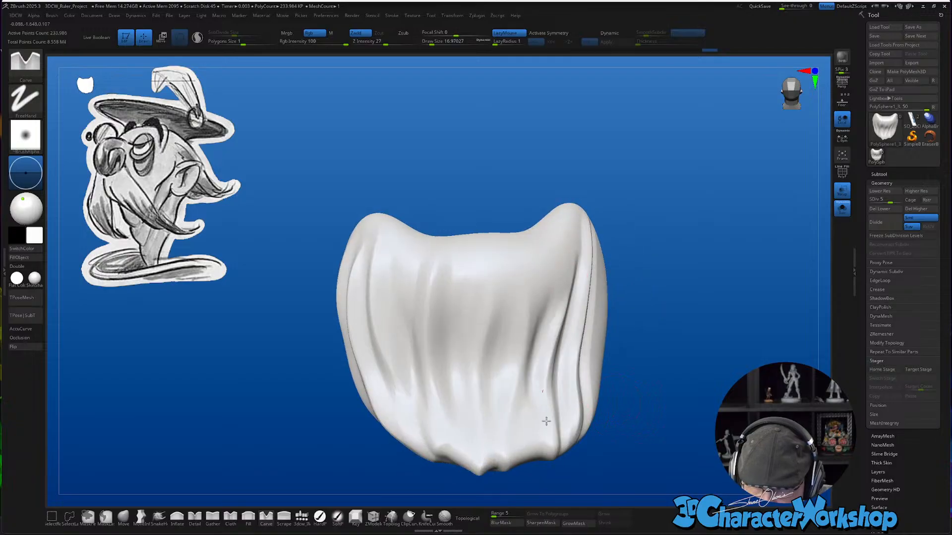
drag(552, 298, 533, 384)
shift+drag(571, 337, 559, 364)
Add more slanted strand grooves between the side and middle of the back hair and out towards its outer edge, smoothing where needed
right_drag(559, 364, 566, 300)
drag(567, 259, 523, 379)
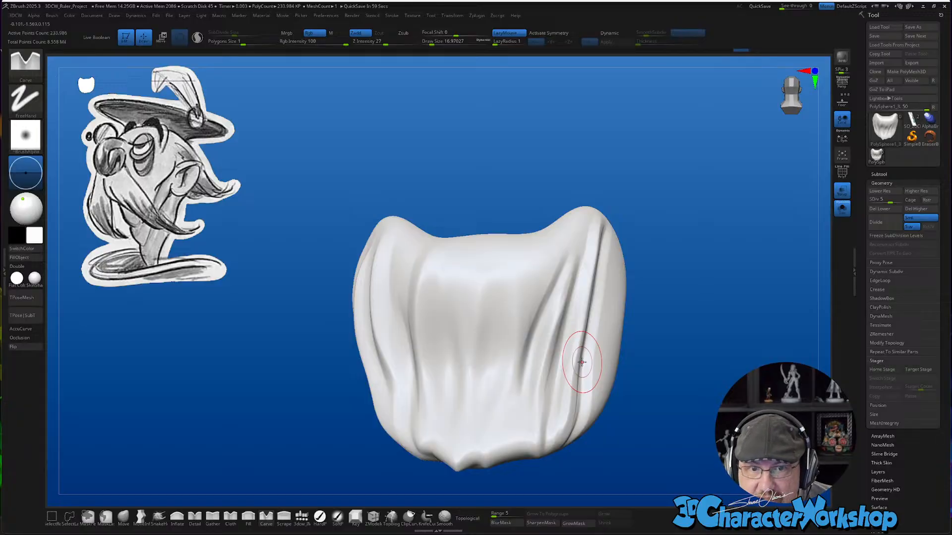
mouse_move(623, 403)
mouse_down()
mouse_move(608, 412)
mouse_move(578, 374)
mouse_up()
shift+drag(569, 335, 550, 394)
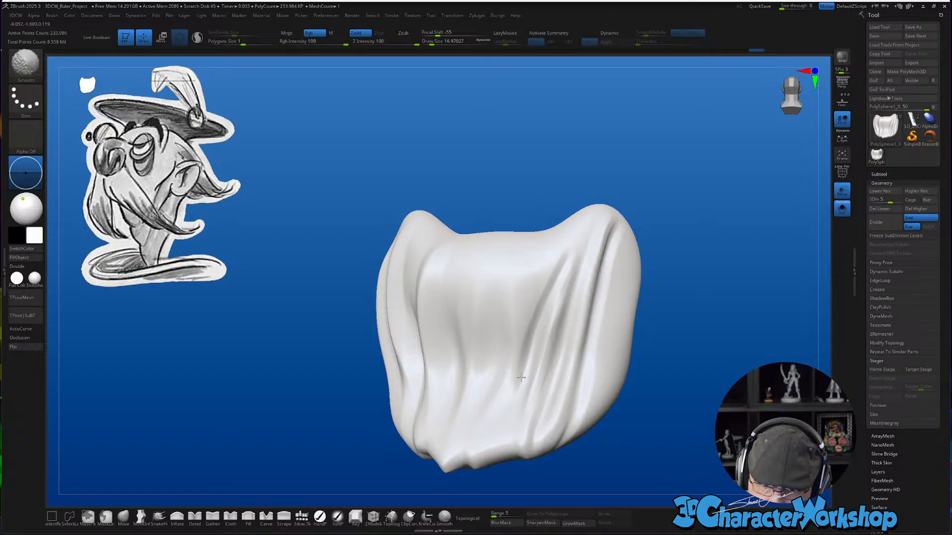
mouse_move(632, 397)
mouse_down()
mouse_move(581, 431)
mouse_move(654, 442)
mouse_move(627, 439)
mouse_move(629, 426)
mouse_up()
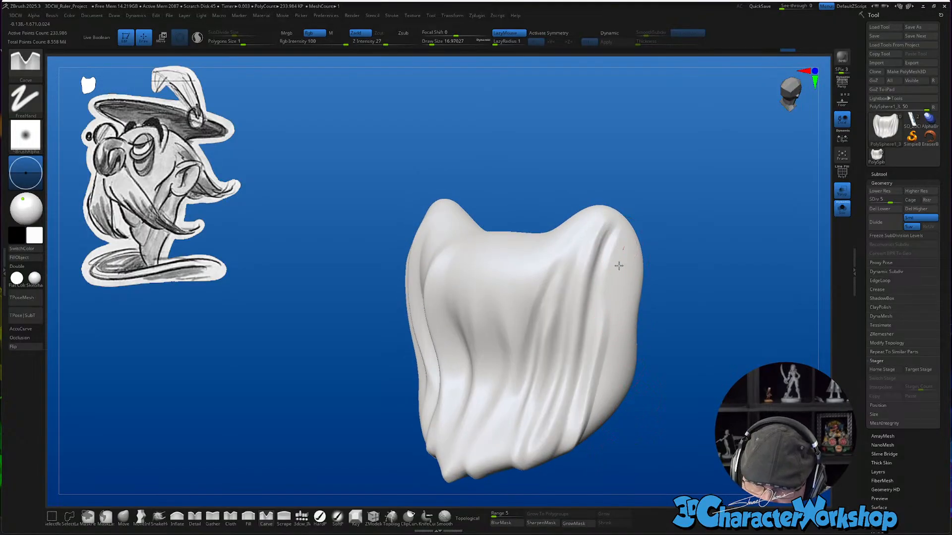
key(ctrl)
mouse_move(616, 224)
mouse_down()
mouse_move(616, 315)
mouse_move(590, 430)
mouse_up()
mouse_move(646, 400)
mouse_down()
mouse_move(657, 403)
mouse_move(652, 421)
mouse_up()
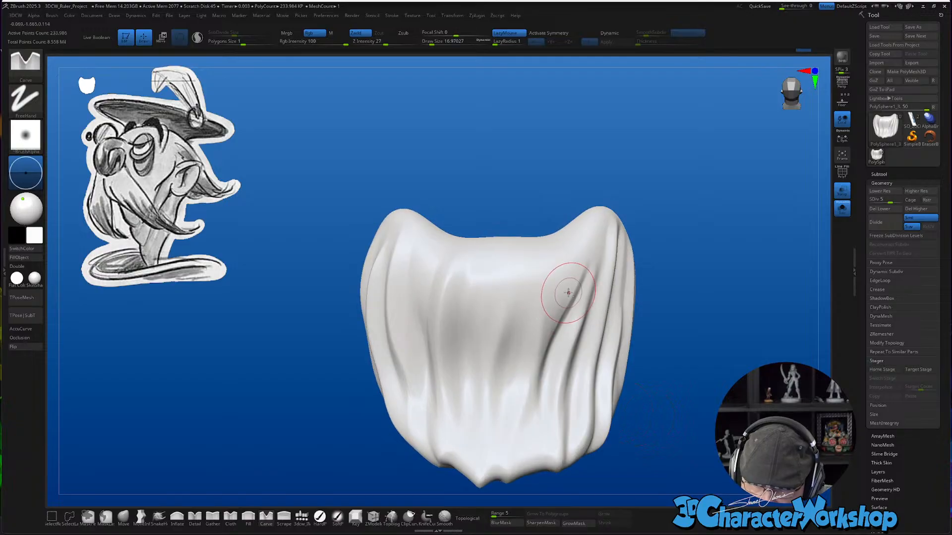
drag(566, 292, 529, 427)
mouse_move(574, 443)
right_down()
mouse_move(591, 444)
mouse_move(581, 445)
right_up()
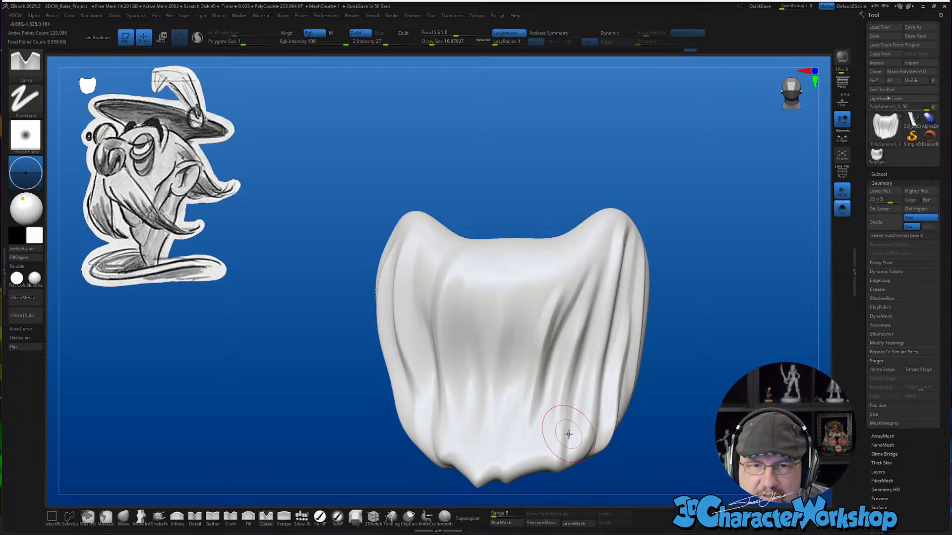
Carve curved strand grooves into the smooth middle area of the back hair
right_drag(510, 389, 528, 353)
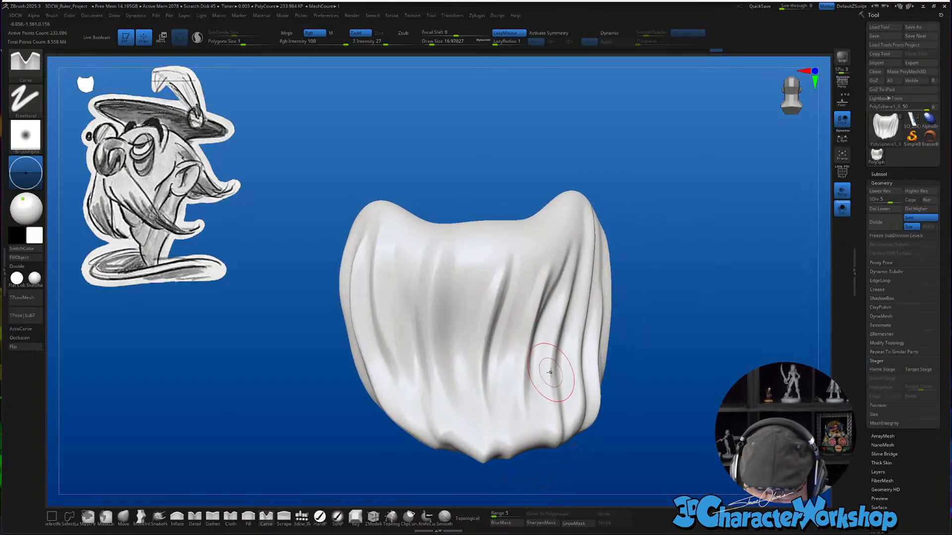
mouse_move(550, 372)
right_down()
mouse_move(570, 355)
mouse_move(548, 347)
right_up()
drag(533, 271, 501, 347)
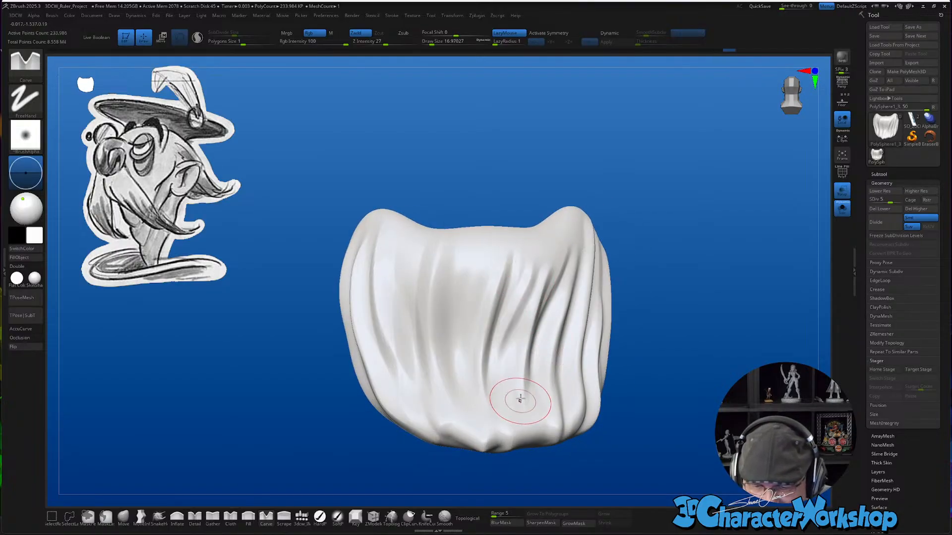
right_drag(524, 347, 503, 338)
right_drag(464, 300, 478, 278)
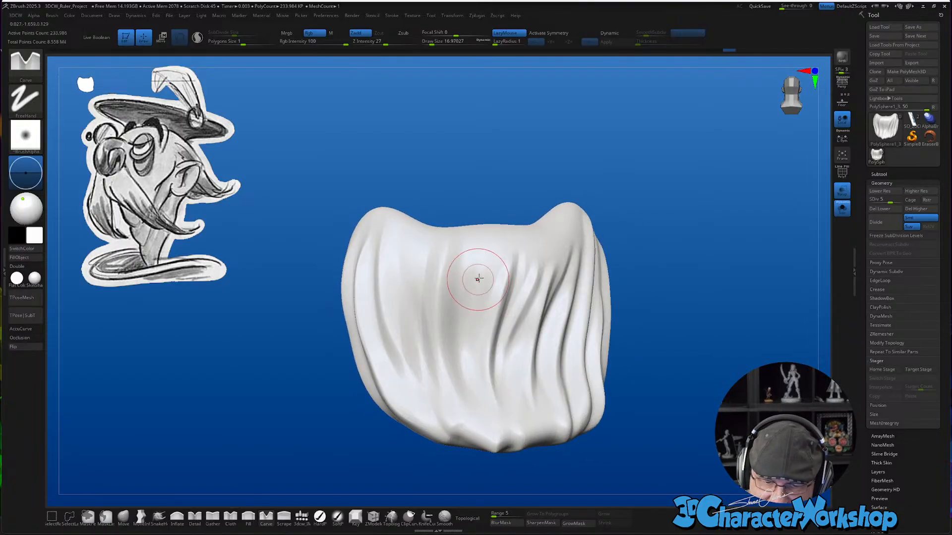
drag(472, 309, 489, 384)
mouse_move(511, 322)
right_down()
mouse_move(495, 302)
mouse_move(492, 314)
right_up()
Smooth the old strokes on the opposite half of the back hair and carve long flowing grooves down it
mouse_move(453, 285)
right_down()
mouse_move(469, 293)
mouse_move(424, 300)
right_up()
shift+drag(398, 271, 419, 352)
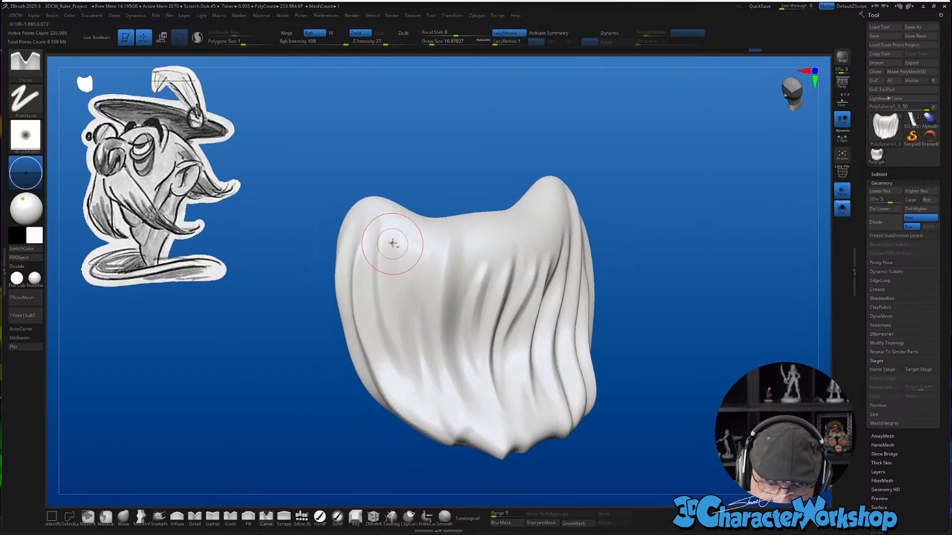
drag(392, 244, 445, 408)
mouse_move(501, 382)
right_down()
mouse_move(493, 374)
mouse_move(513, 370)
mouse_move(491, 361)
right_up()
drag(435, 263, 432, 381)
mouse_move(510, 394)
right_down()
mouse_move(536, 384)
mouse_move(497, 416)
mouse_move(514, 425)
mouse_move(503, 429)
mouse_move(516, 412)
right_up()
Carve short grooves upward from the pointed tufts at the lower edge, undoing and redoing one stroke
drag(474, 451, 472, 370)
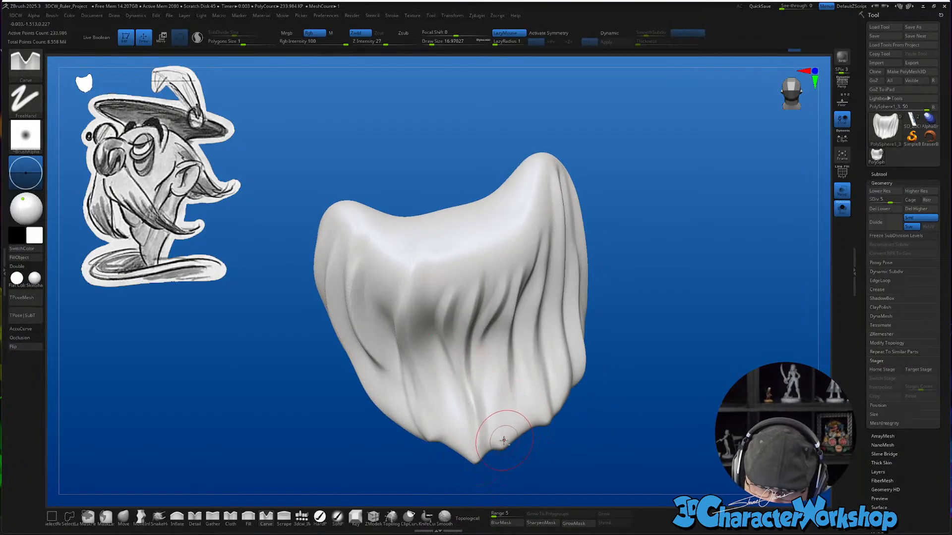
drag(501, 433, 521, 382)
mouse_move(570, 411)
right_down()
mouse_move(551, 415)
mouse_move(557, 400)
right_up()
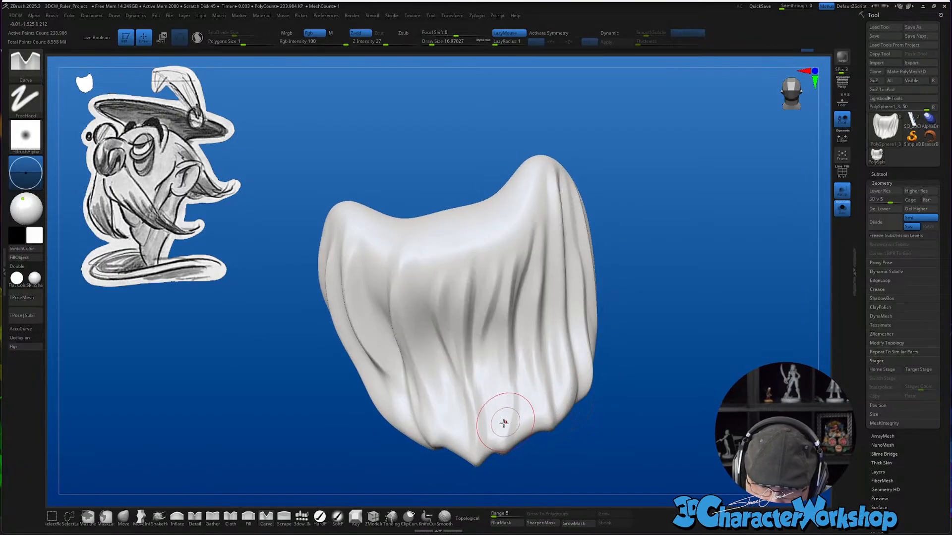
key(ctrl+z)
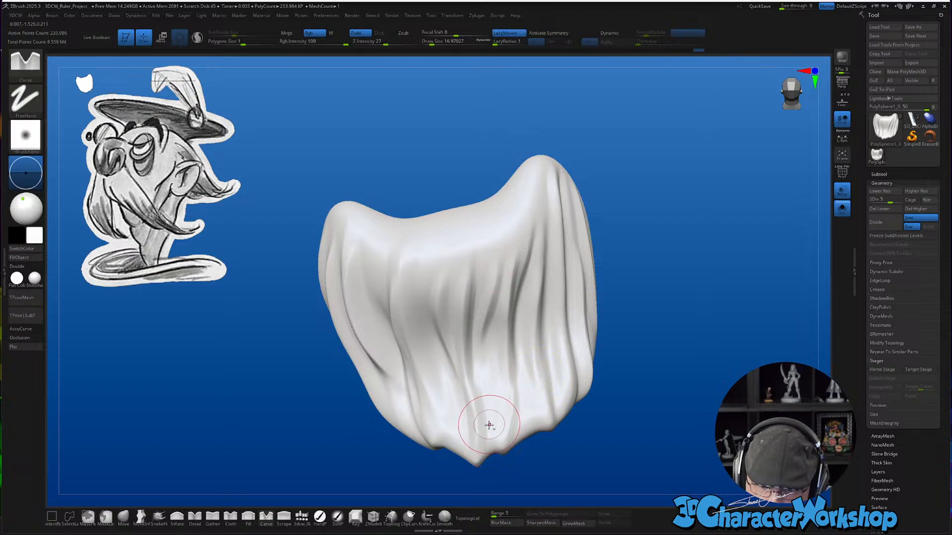
drag(489, 424, 482, 356)
mouse_move(554, 393)
right_down()
mouse_move(557, 382)
mouse_move(558, 392)
right_up()
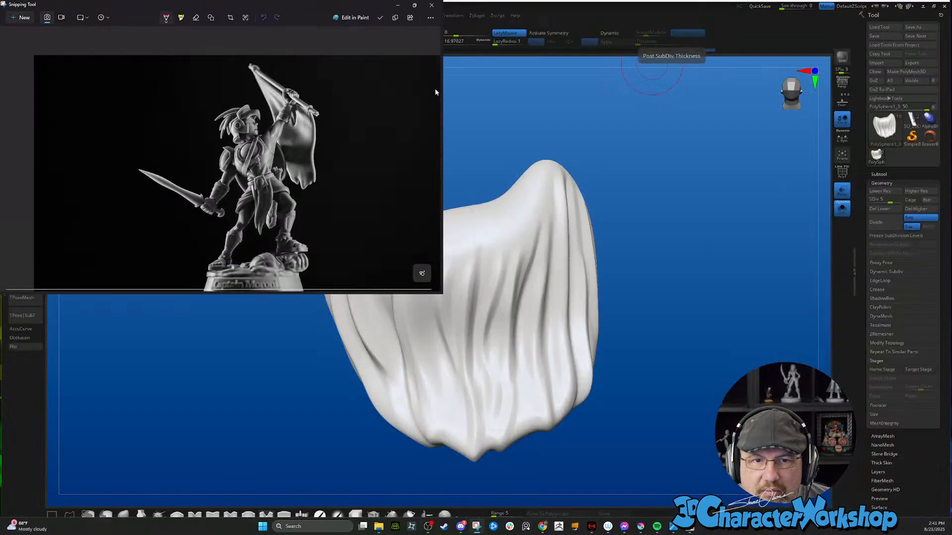
Switch to Snipping Tool and examine the enlarged photos of the Captain Moroni, Moses and Harriet Tubman figurines
click(414, 6)
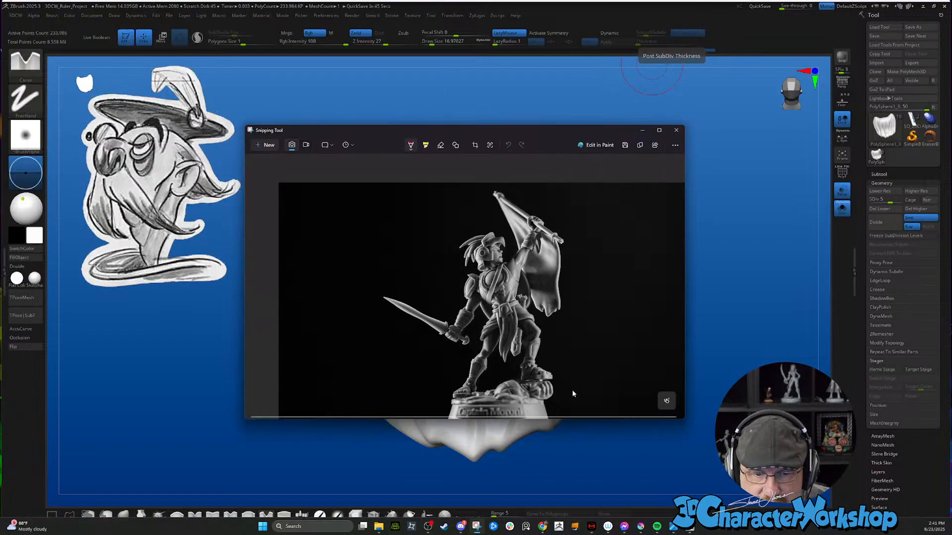
click(659, 130)
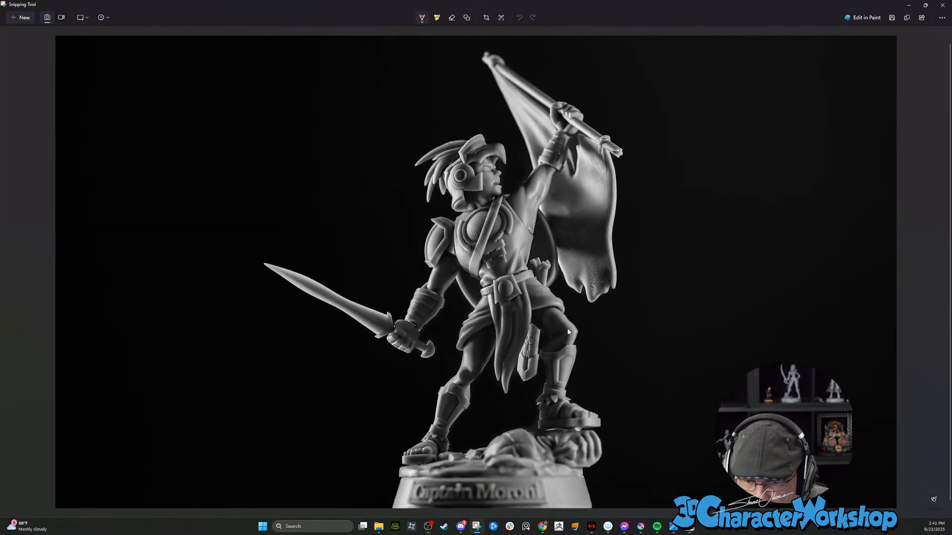
scroll(679, 330, up, 2)
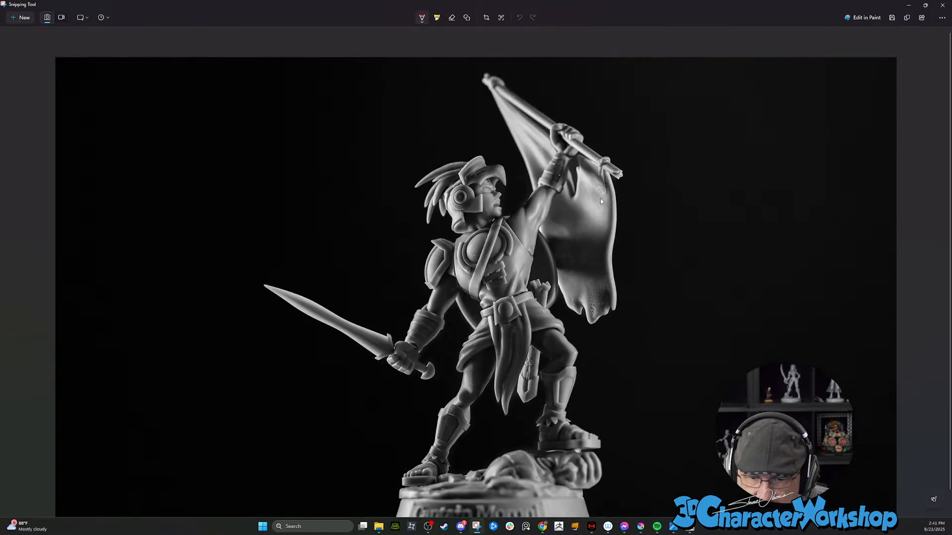
click(942, 6)
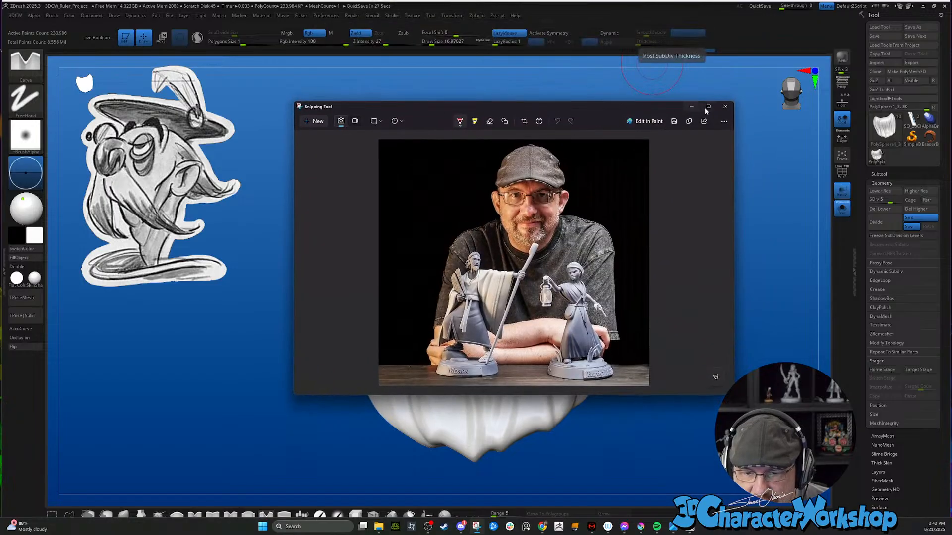
click(711, 106)
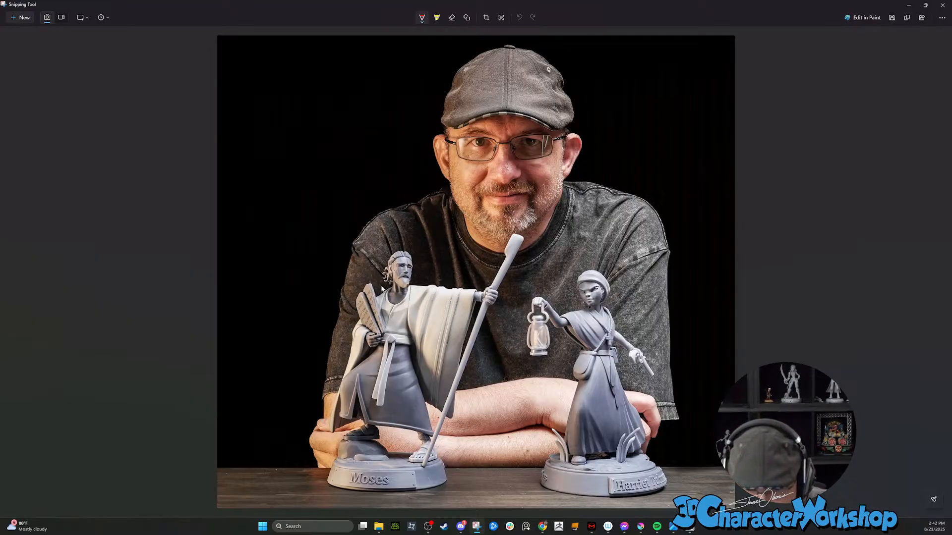
click(943, 6)
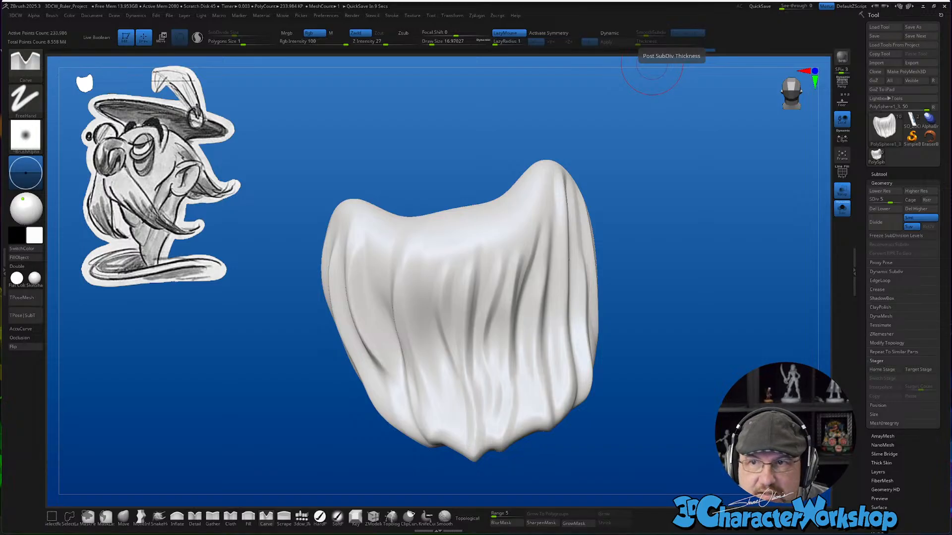
View the full-size render of the armored, helmeted character in IMG_0192.PNG, including its cape folds
drag(660, 0, 631, 188)
click(774, 191)
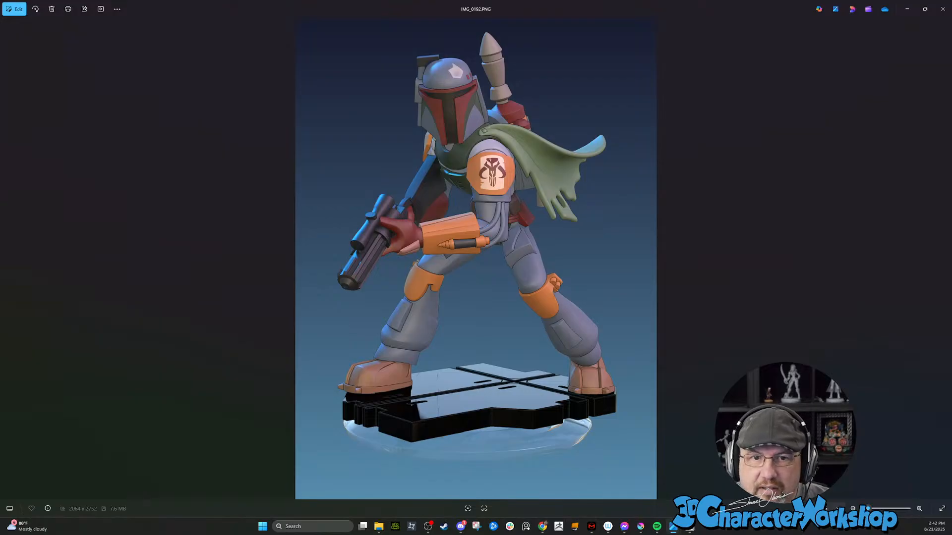
click(942, 8)
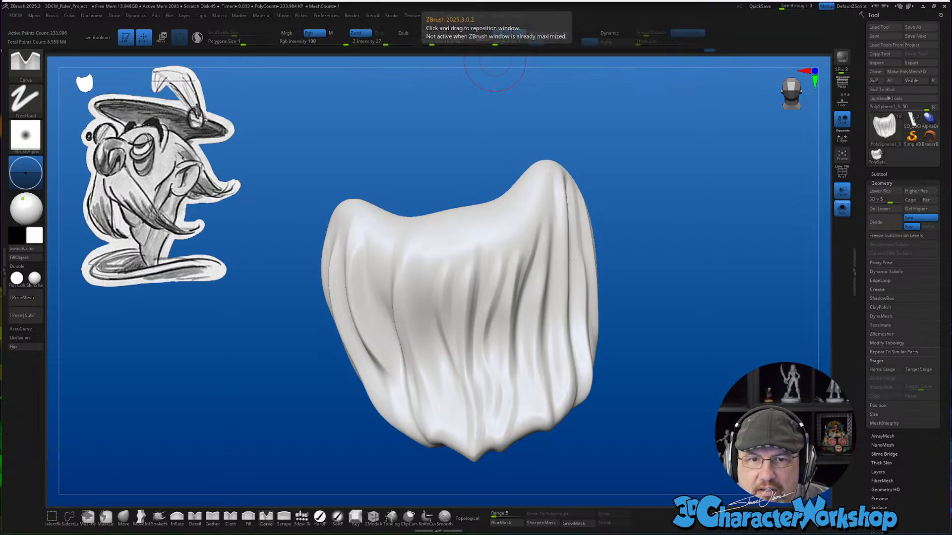
Examine the enlarged photo of the hand-held Captain Moroni print up close, then return to ZBrush
drag(495, 1, 436, 140)
click(737, 140)
click(737, 139)
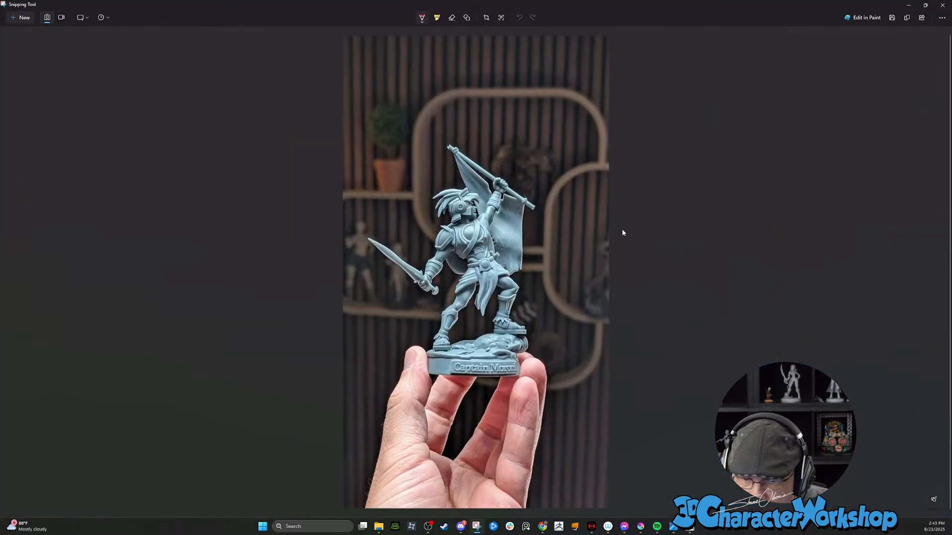
ctrl+scroll(503, 282, up, 3)
ctrl+scroll(503, 281, up, 1)
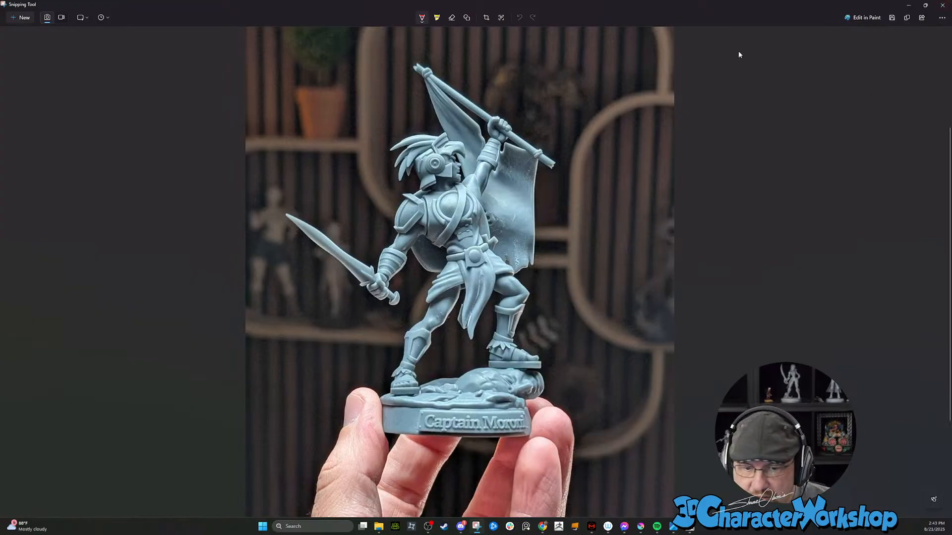
click(942, 5)
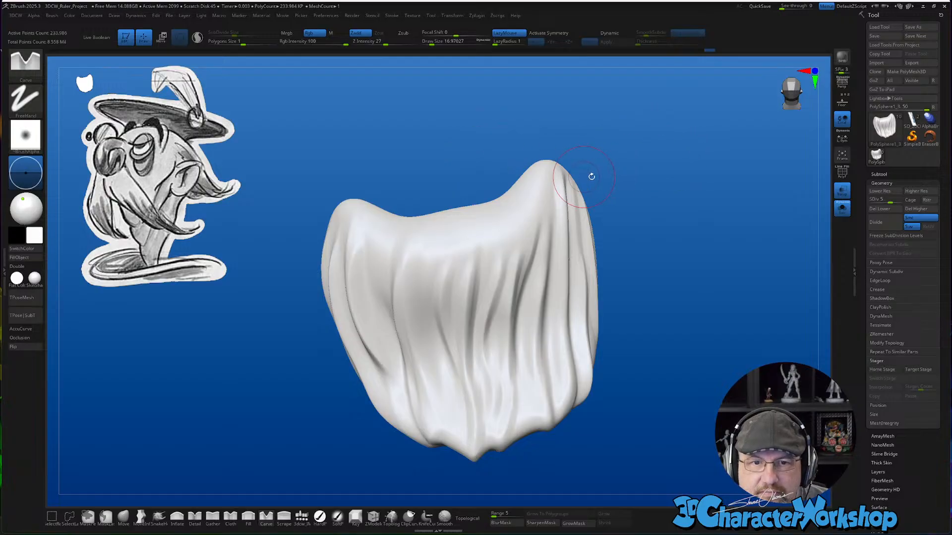
Check the carved back hair against the whole head with Solo off, then isolate it again
drag(620, 185, 829, 210)
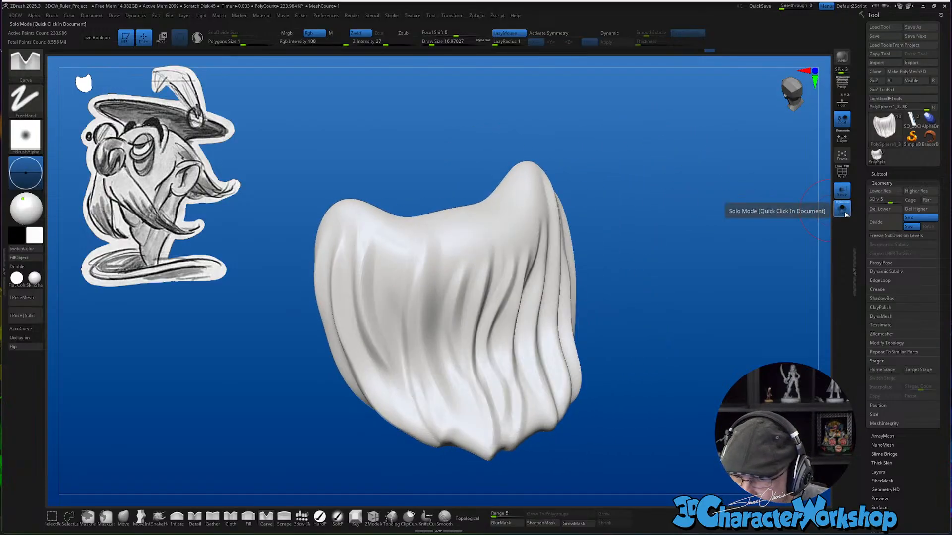
click(842, 208)
drag(712, 340, 706, 311)
click(842, 208)
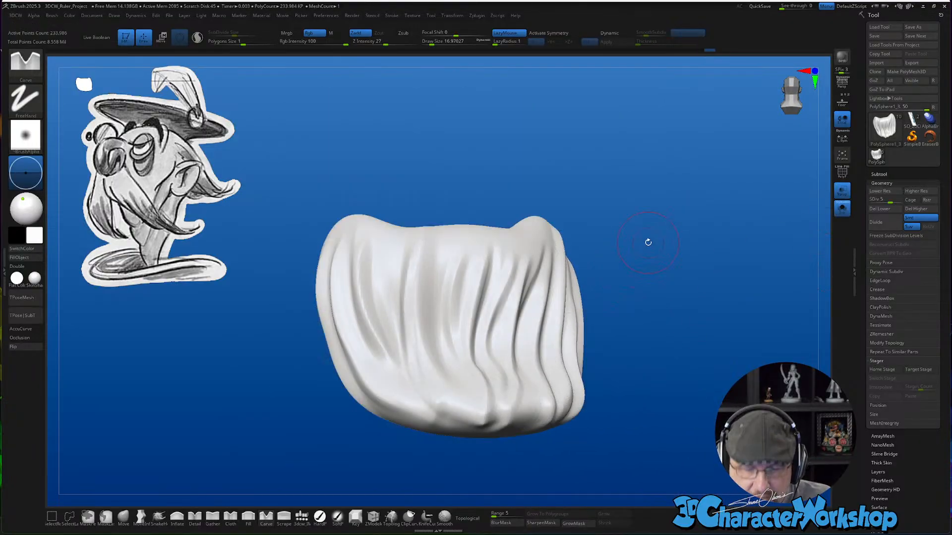
Carve flowing vertical strand grooves across the back face of the isolated hair, extending them toward its upper edge
drag(604, 317, 608, 335)
alt+right_drag(446, 229, 452, 255)
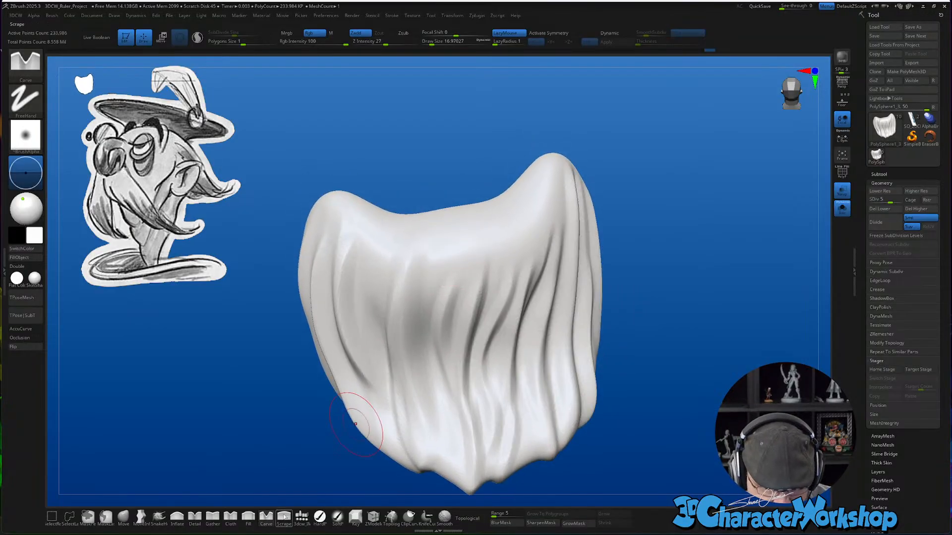
alt+drag(430, 252, 419, 374)
mouse_move(457, 278)
alt+right_down()
mouse_move(516, 256)
mouse_move(404, 246)
alt+right_up()
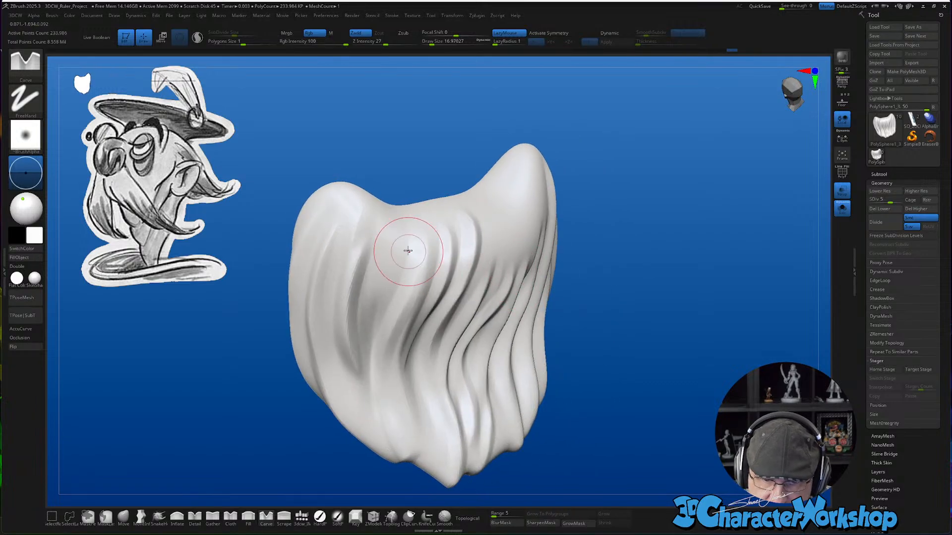
mouse_move(552, 314)
right_down()
mouse_move(506, 278)
mouse_move(492, 241)
right_up()
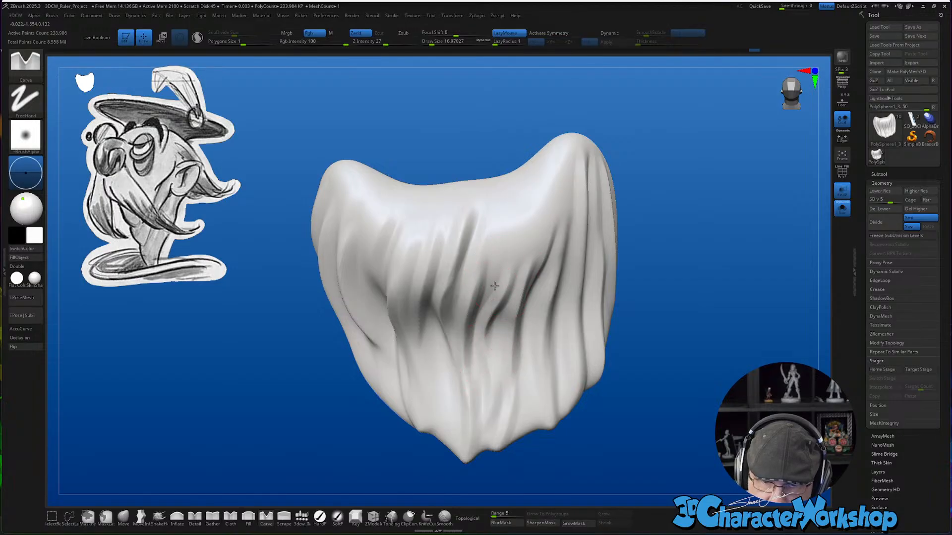
drag(498, 203, 533, 276)
drag(552, 205, 558, 259)
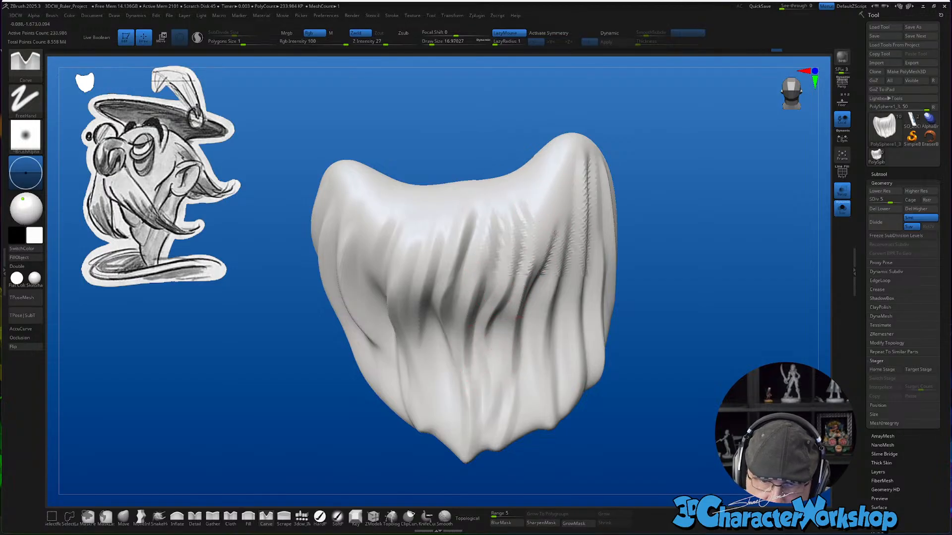
mouse_move(558, 259)
right_down()
mouse_move(552, 278)
mouse_move(589, 292)
mouse_move(621, 284)
mouse_move(521, 281)
right_up()
mouse_move(485, 208)
mouse_down()
mouse_move(469, 254)
mouse_move(502, 344)
mouse_up()
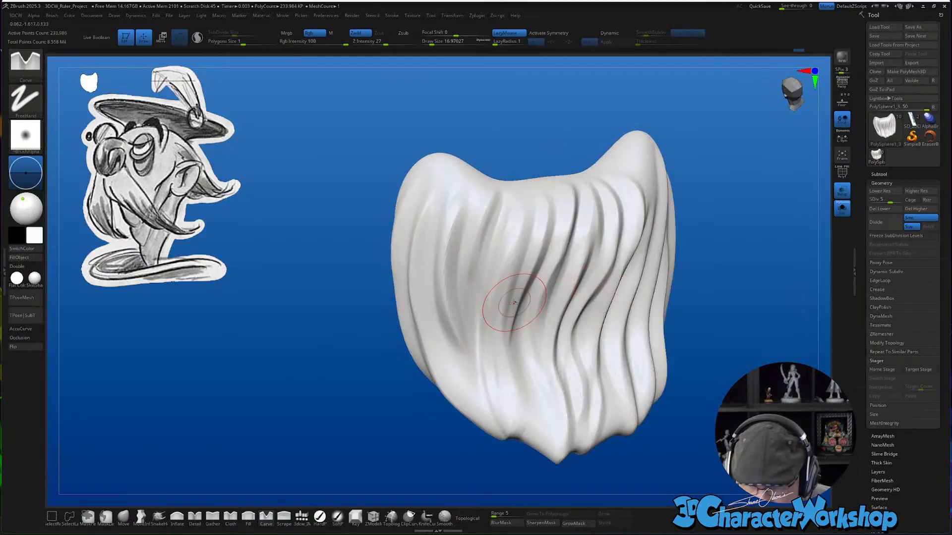
Carve long strand grooves down the side lobe on the character's left, running from its rounded top toward the tips
mouse_move(510, 303)
right_down()
mouse_move(590, 297)
mouse_move(575, 377)
mouse_move(646, 351)
mouse_move(591, 373)
mouse_move(574, 259)
right_up()
mouse_move(594, 381)
right_down()
mouse_move(590, 393)
mouse_move(559, 372)
mouse_move(496, 311)
right_up()
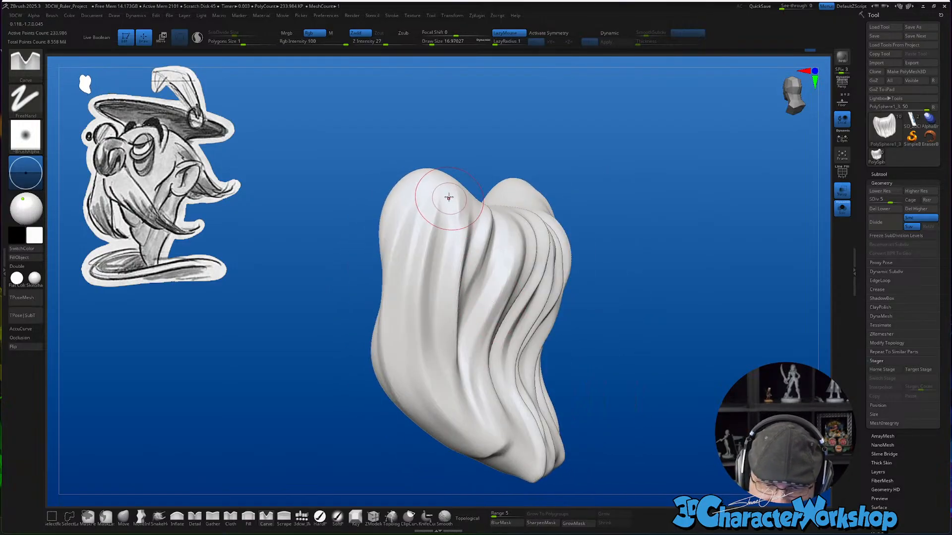
right_drag(503, 426, 439, 228)
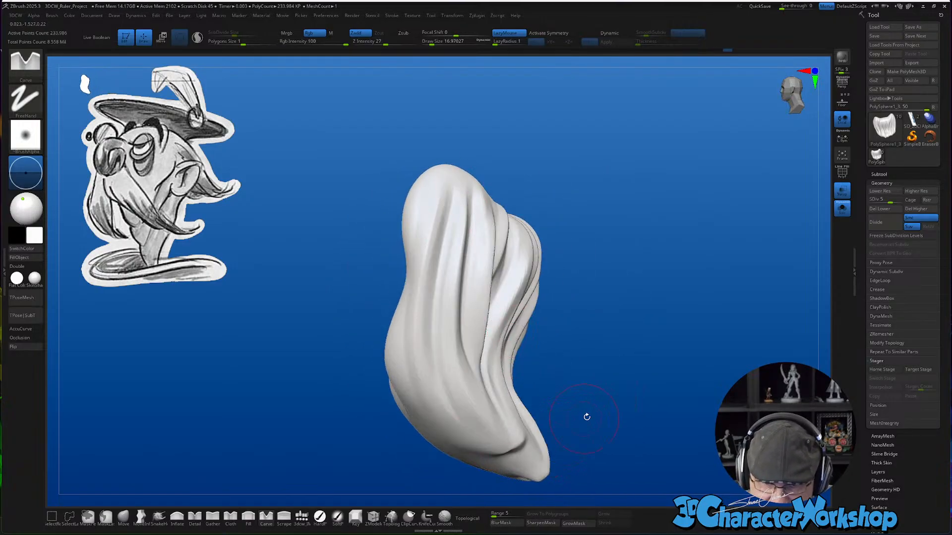
mouse_move(587, 416)
right_down()
mouse_move(594, 372)
mouse_move(581, 416)
mouse_move(609, 390)
right_up()
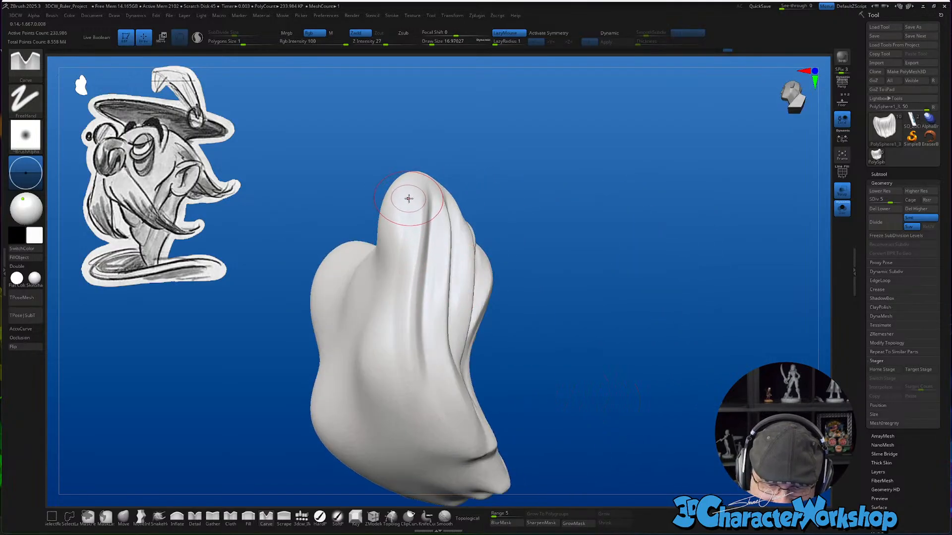
drag(410, 214, 402, 378)
drag(417, 258, 417, 385)
right_drag(548, 414, 484, 399)
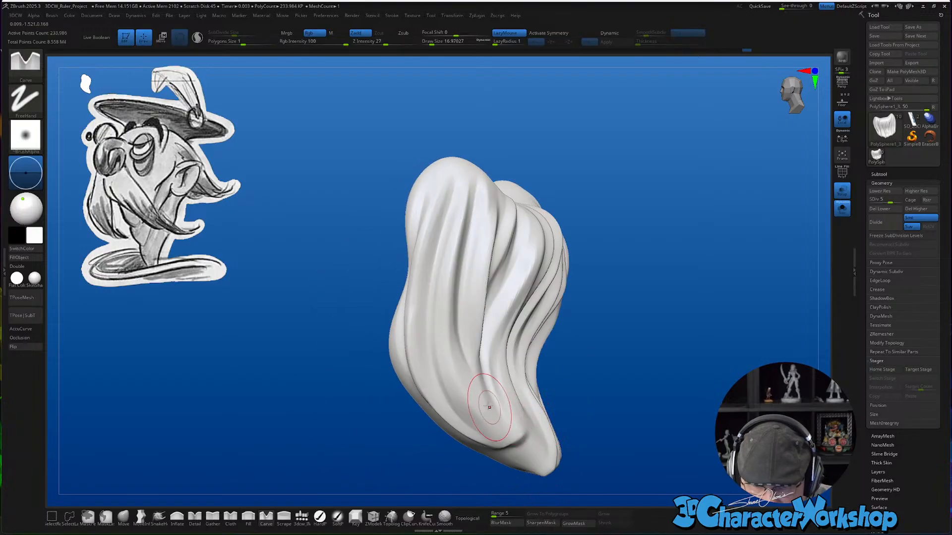
Carve matching strand grooves down the hair's opposite side lobe, from the rounded crest to the lower edge
mouse_move(656, 427)
right_down()
mouse_move(622, 436)
mouse_move(546, 412)
right_up()
drag(499, 292, 500, 412)
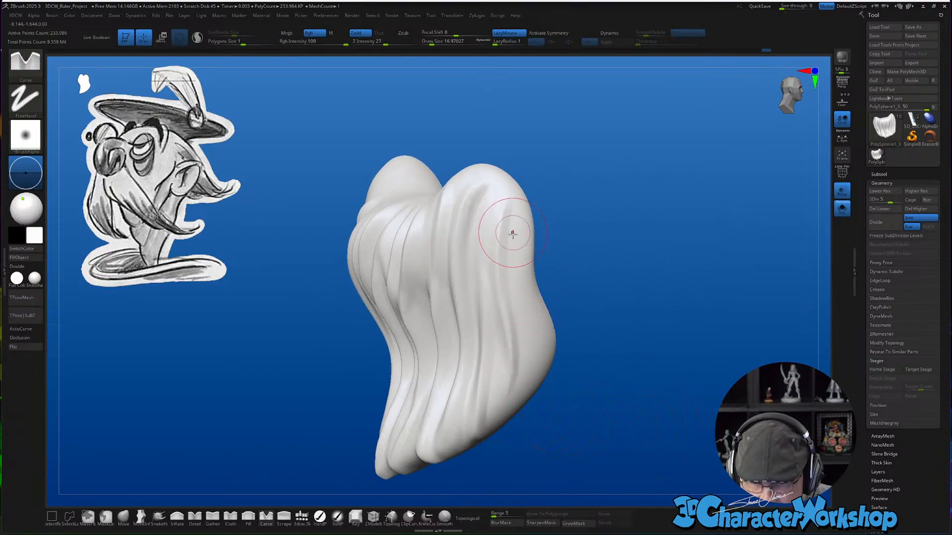
drag(512, 231, 514, 399)
right_drag(542, 388, 493, 391)
mouse_move(530, 262)
mouse_down()
mouse_move(542, 340)
mouse_move(528, 422)
mouse_up()
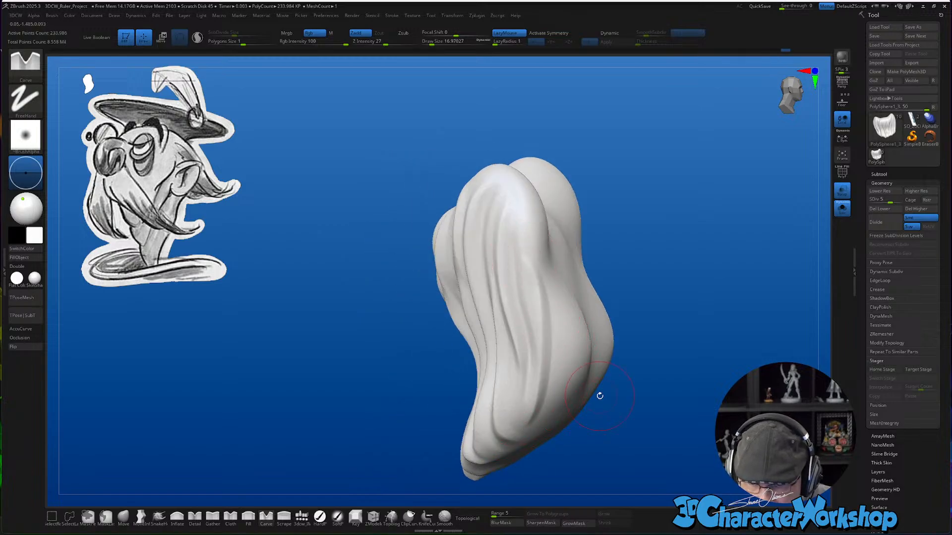
right_drag(555, 398, 611, 391)
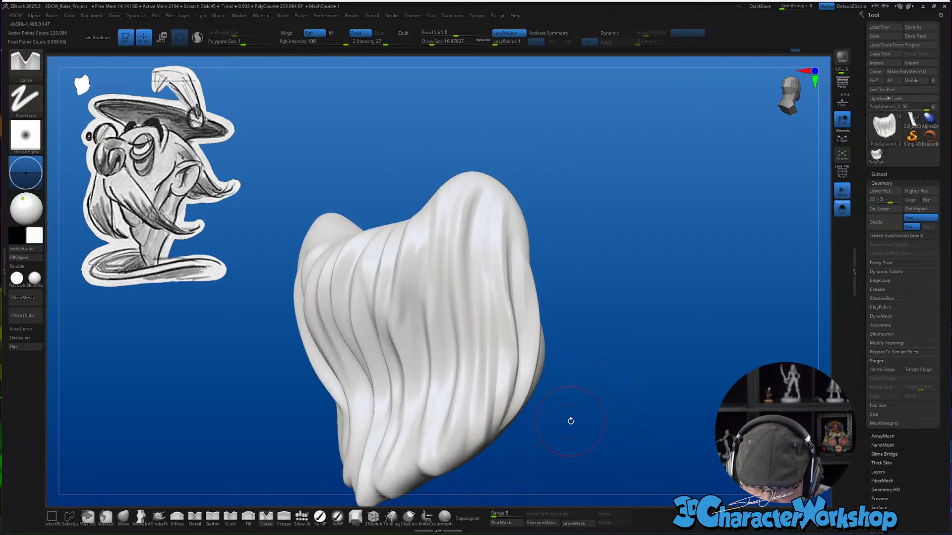
mouse_move(570, 418)
right_down()
mouse_move(580, 422)
mouse_move(571, 441)
mouse_move(589, 395)
right_up()
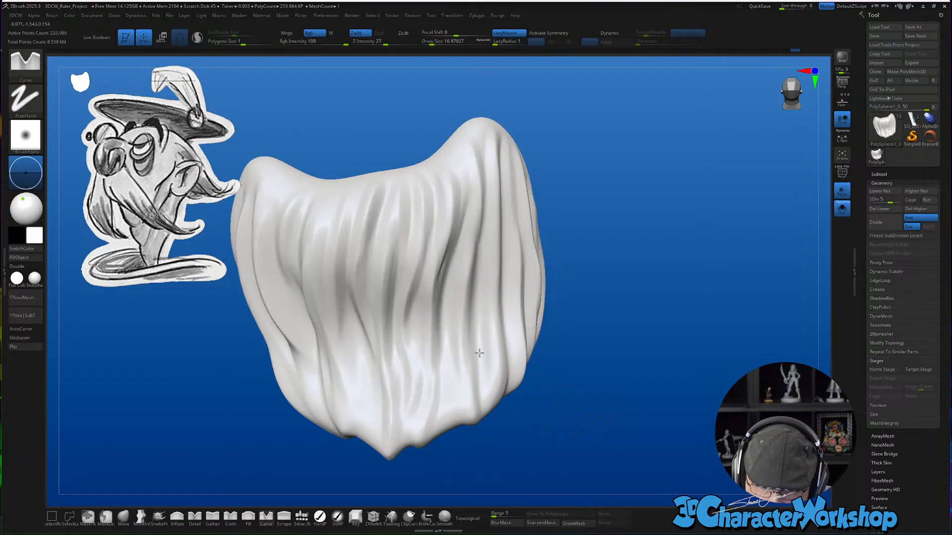
Subdivide the back hair once more to subdivision level 6
key(ctrl)
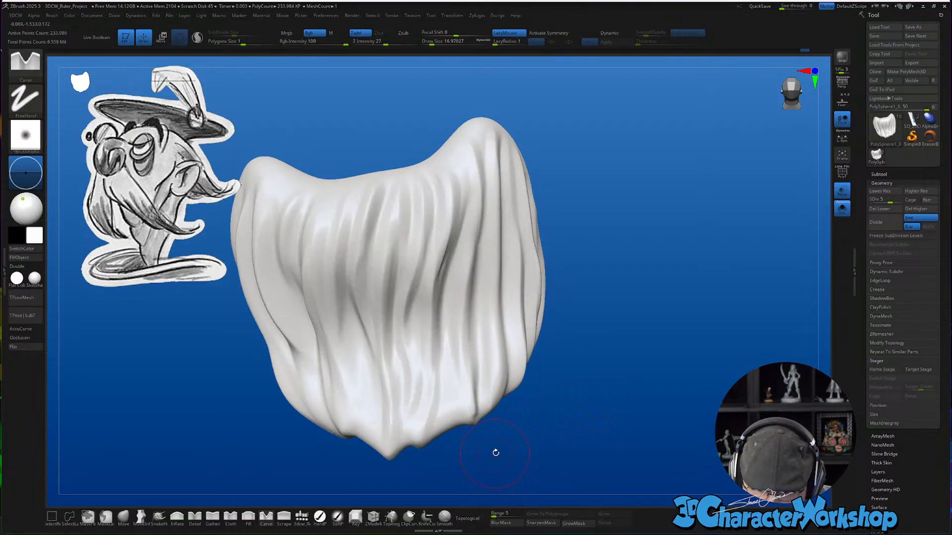
mouse_move(495, 450)
right_down()
mouse_move(508, 435)
mouse_move(471, 422)
mouse_move(510, 440)
mouse_move(498, 448)
mouse_move(459, 431)
mouse_move(479, 461)
right_up()
key(ctrl+d)
key(shift)
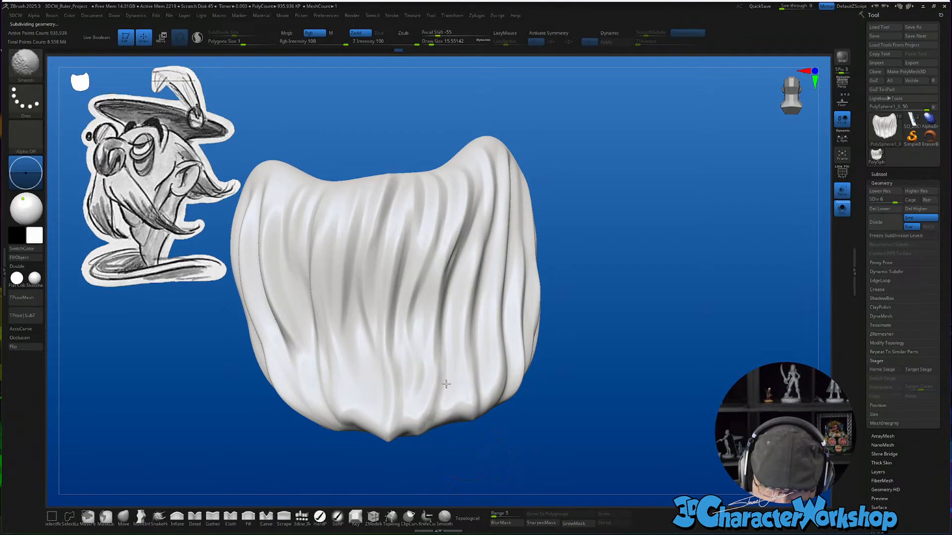
Carve finer grooves into the lower strands and tips with a draw size of about 15.6, undoing one unwanted stroke
mouse_move(488, 421)
right_down()
mouse_move(535, 430)
mouse_move(533, 453)
right_up()
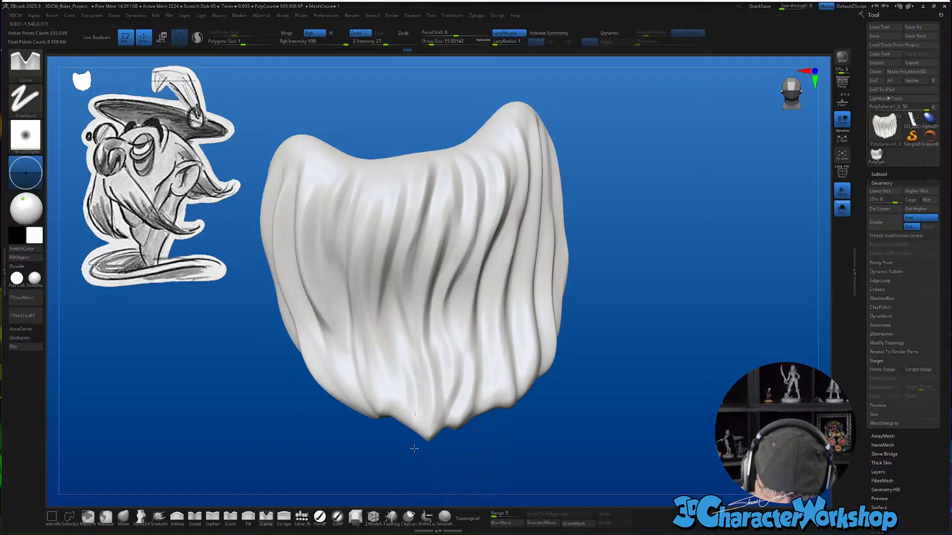
right_drag(488, 452, 419, 466)
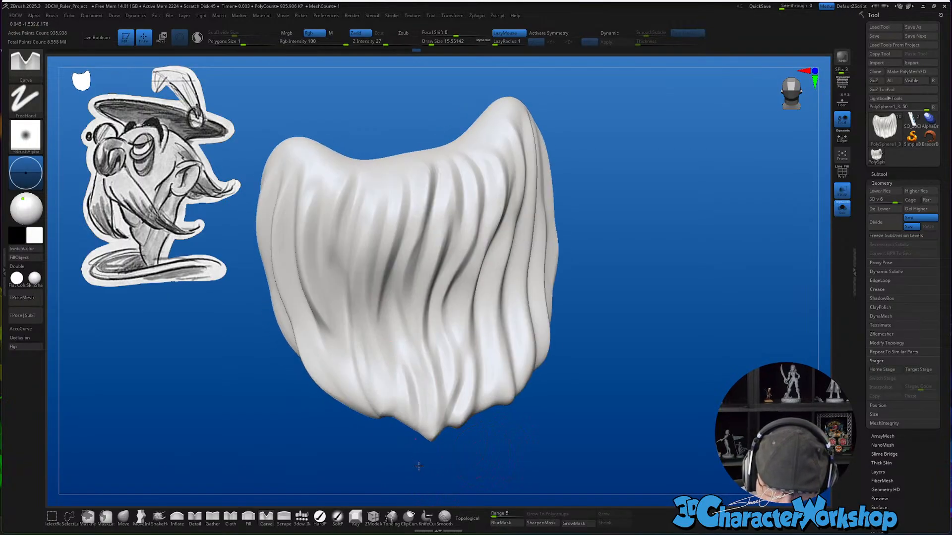
right_drag(497, 462, 474, 448)
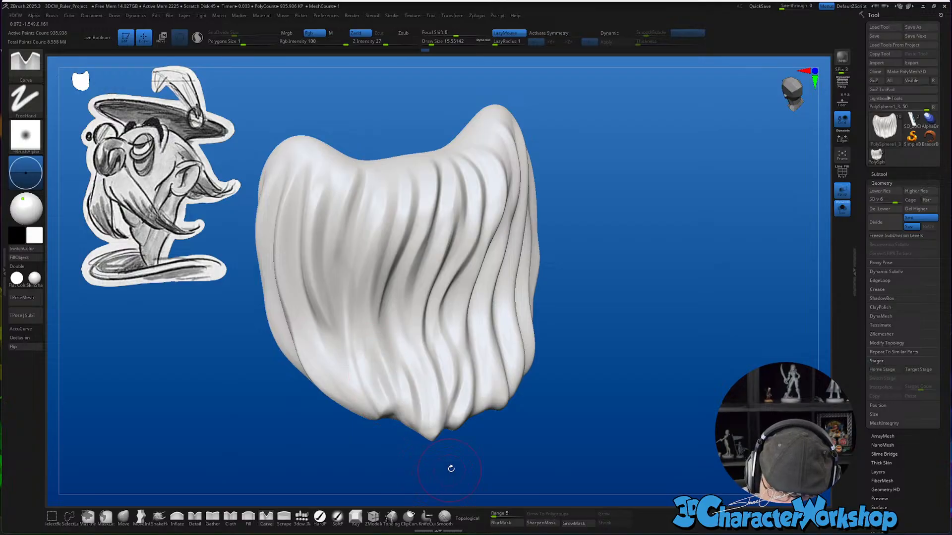
key(ctrl+z)
drag(380, 365, 400, 424)
mouse_move(446, 475)
right_down()
mouse_move(508, 458)
mouse_move(511, 447)
right_up()
drag(506, 446, 501, 464)
drag(318, 349, 372, 409)
drag(332, 380, 370, 417)
Turn off Solo and transparency, and check the carved hair on the whole head from the front and side
mouse_move(466, 463)
mouse_down()
mouse_move(544, 457)
mouse_move(549, 433)
mouse_move(566, 420)
mouse_move(654, 379)
mouse_up()
click(841, 209)
mouse_move(530, 399)
mouse_down()
mouse_move(535, 383)
mouse_move(715, 288)
mouse_up()
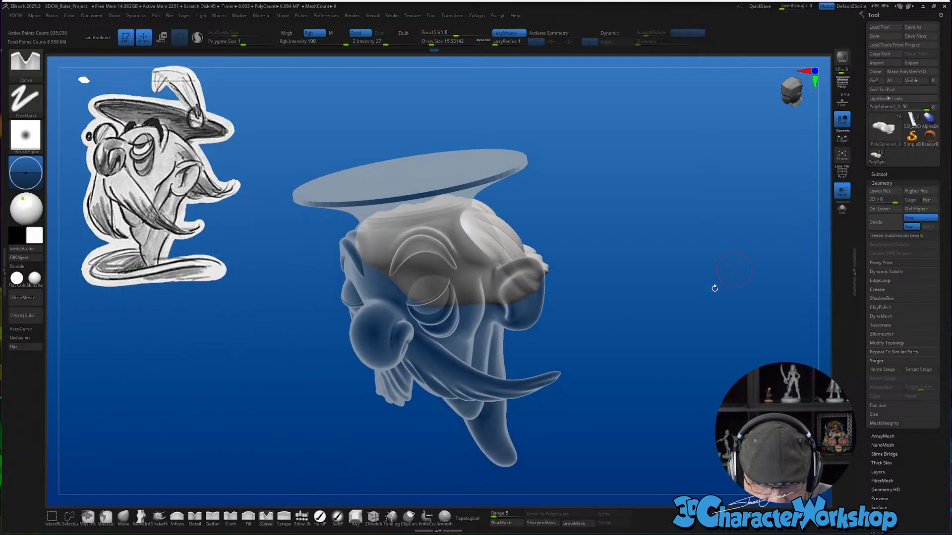
click(842, 190)
mouse_move(622, 389)
mouse_down()
mouse_move(633, 377)
mouse_move(682, 387)
mouse_move(652, 417)
mouse_move(704, 419)
mouse_move(640, 425)
mouse_up()
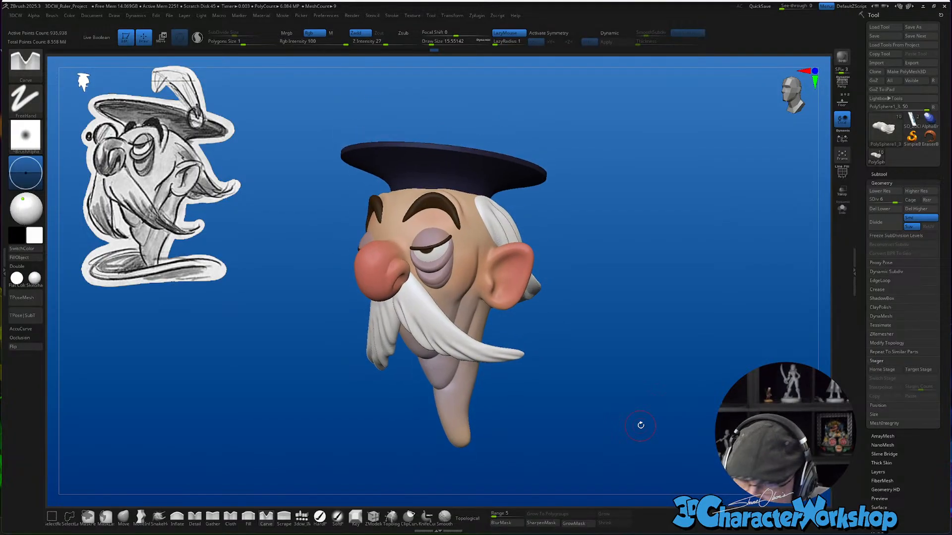
mouse_move(683, 253)
mouse_down()
mouse_move(657, 302)
mouse_move(673, 270)
mouse_move(623, 260)
mouse_move(610, 277)
mouse_up()
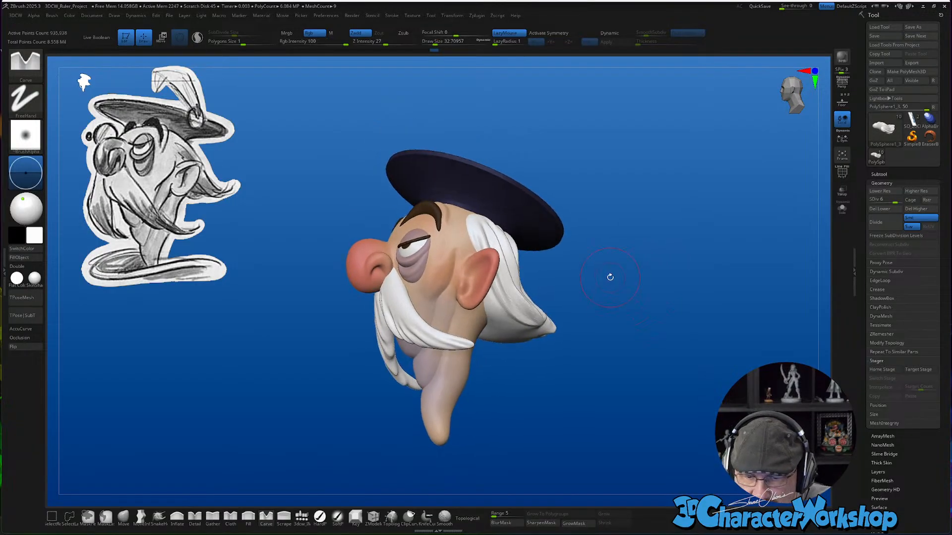
Isolate the back hair and carve broad grooves into its underside with draw sizes of about 33 and 27
click(842, 209)
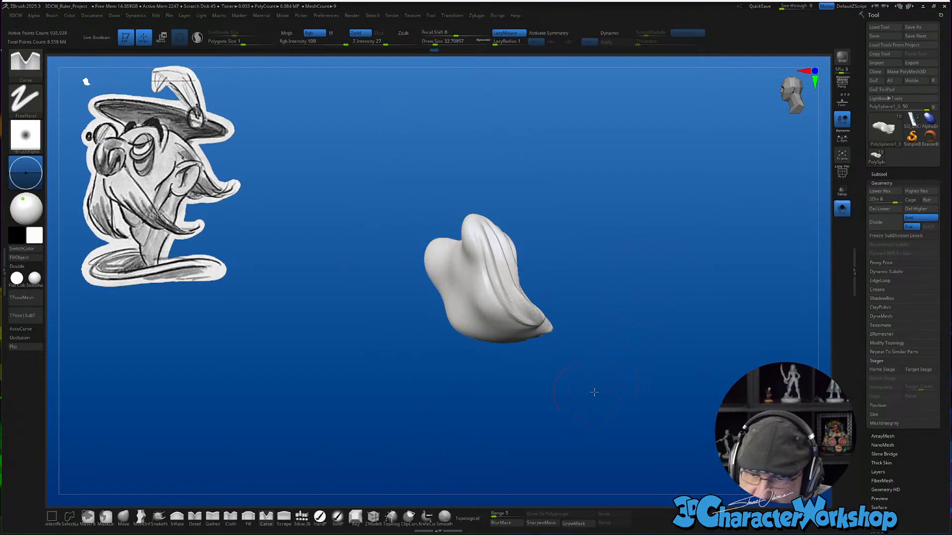
drag(595, 391, 575, 404)
mouse_move(477, 197)
mouse_down()
mouse_move(499, 404)
mouse_move(477, 264)
mouse_up()
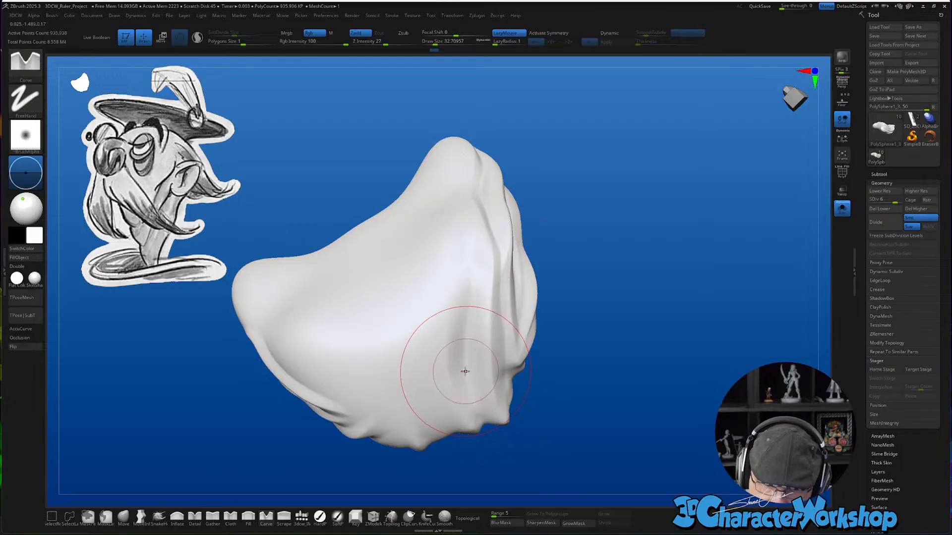
right_drag(465, 374, 467, 353)
drag(463, 421, 437, 339)
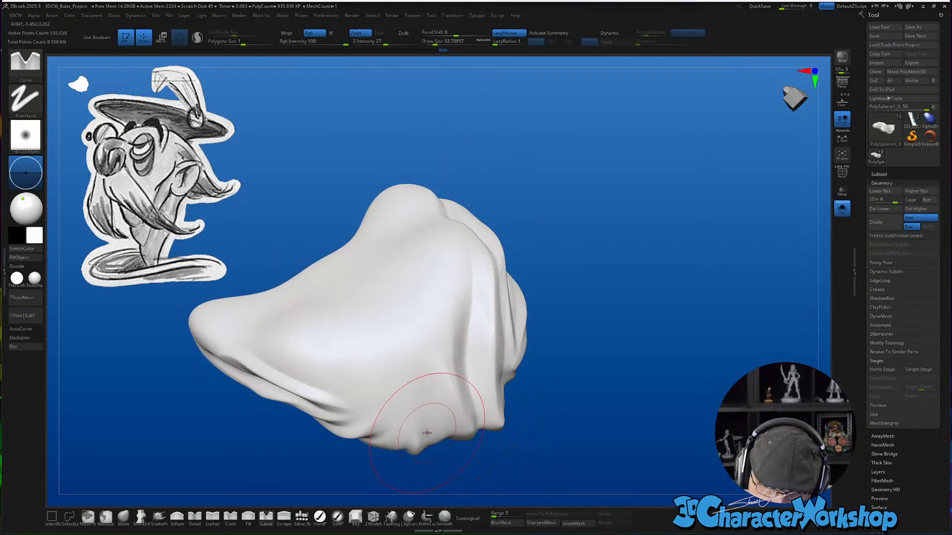
key(bracketleft)
right_drag(393, 352, 444, 381)
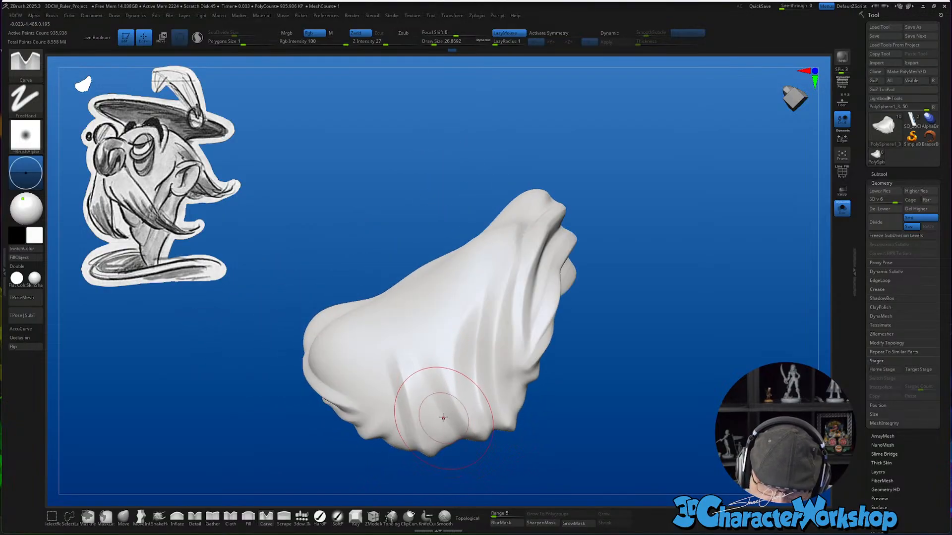
Reduce the draw size to about 14 and carve narrower grooves into the underside, running out to the tufted edge
right_drag(443, 418, 454, 413)
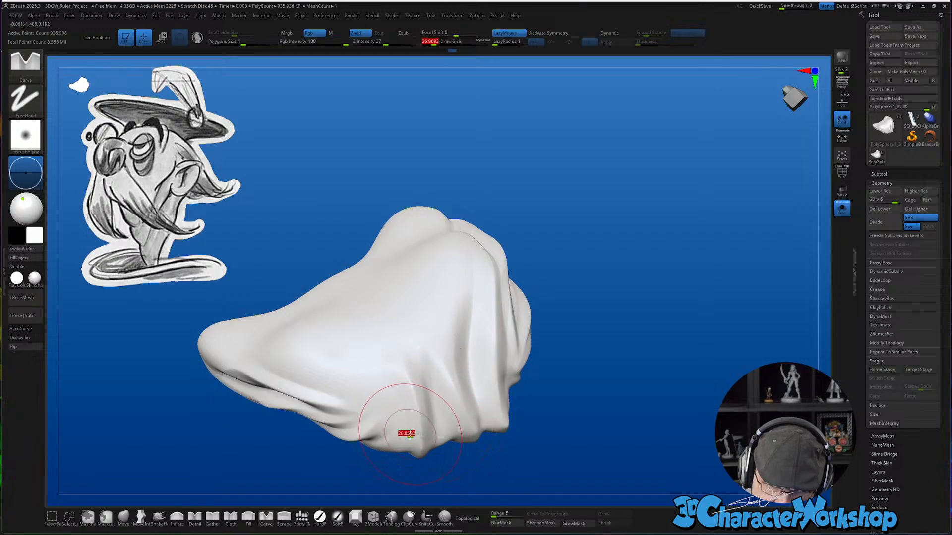
drag(410, 436, 396, 429)
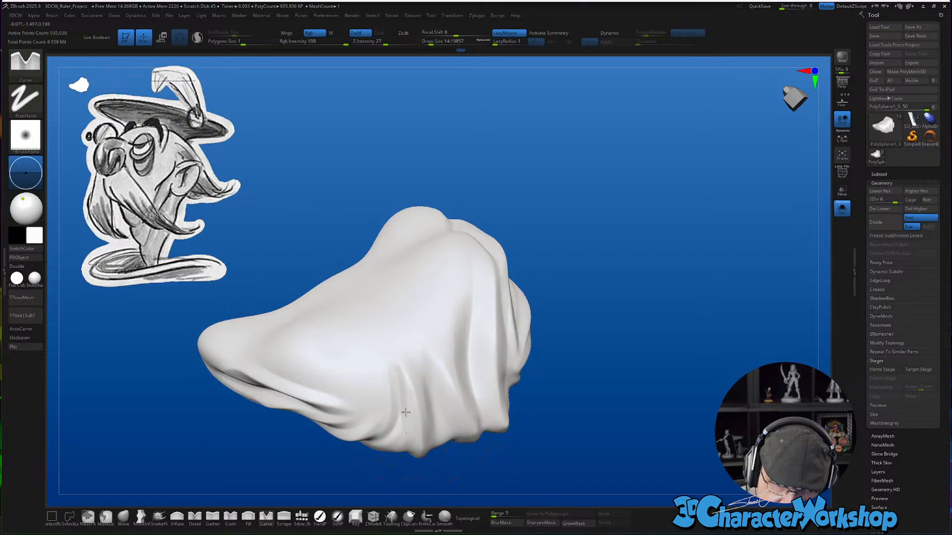
mouse_move(411, 388)
right_down()
mouse_move(402, 383)
mouse_move(422, 388)
mouse_move(382, 404)
right_up()
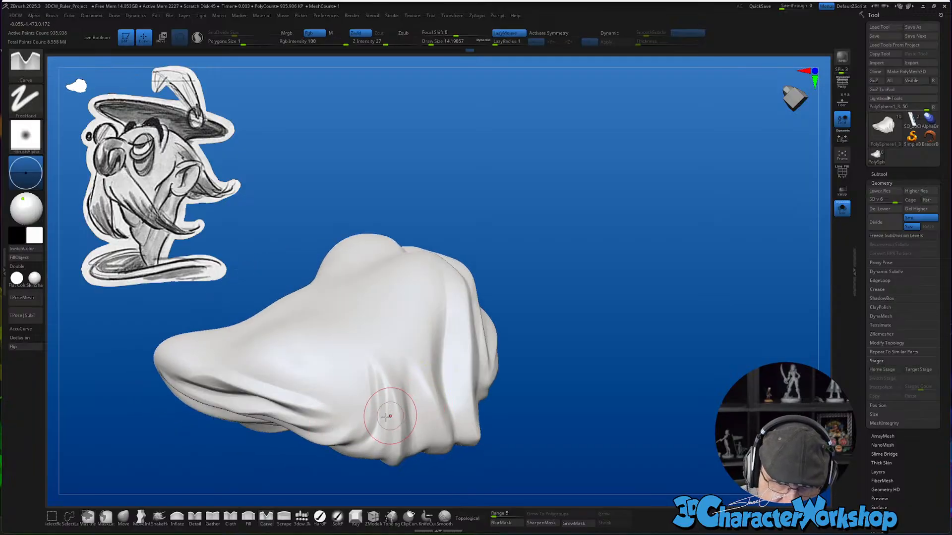
mouse_move(357, 393)
right_down()
mouse_move(374, 366)
mouse_move(450, 365)
mouse_move(439, 390)
right_up()
right_drag(401, 365, 453, 420)
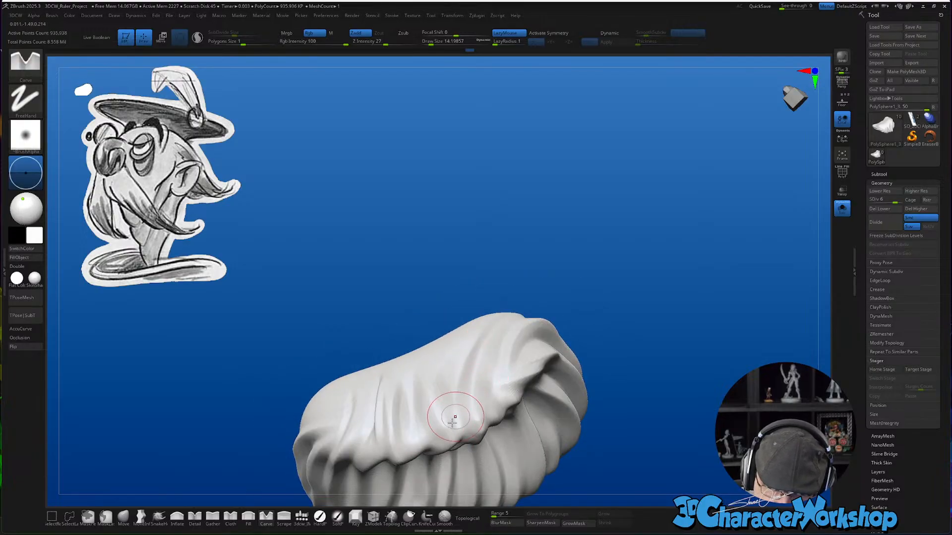
mouse_move(427, 357)
right_down()
mouse_move(578, 432)
mouse_move(661, 419)
mouse_move(664, 373)
mouse_move(663, 399)
mouse_move(628, 423)
mouse_move(630, 410)
right_up()
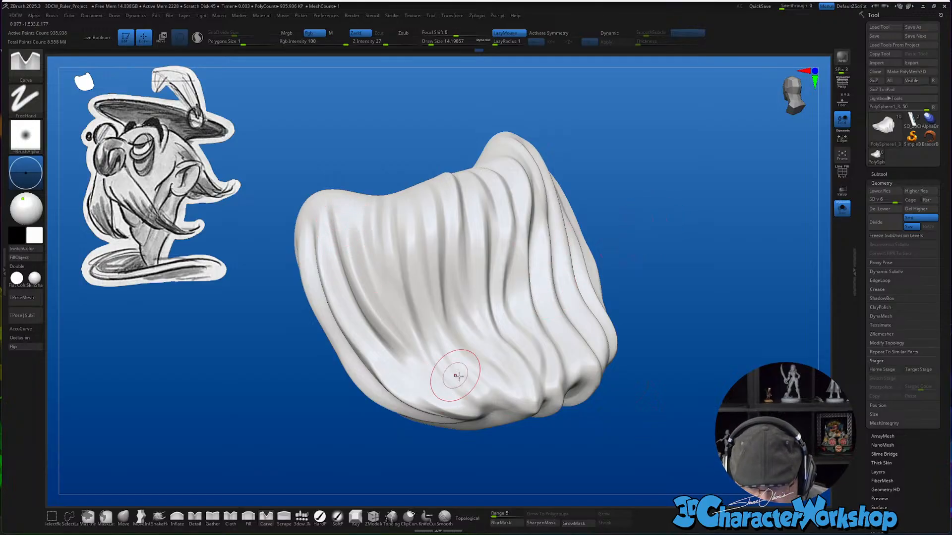
Show the whole head again and smooth the back hair's strands with a draw size of about 37
mouse_move(705, 309)
ctrl+right_down()
mouse_move(692, 288)
mouse_move(645, 337)
mouse_move(634, 334)
mouse_move(637, 342)
mouse_move(586, 333)
ctrl+right_up()
click(843, 210)
mouse_move(707, 352)
right_down()
mouse_move(744, 352)
mouse_move(696, 340)
right_up()
key(s)
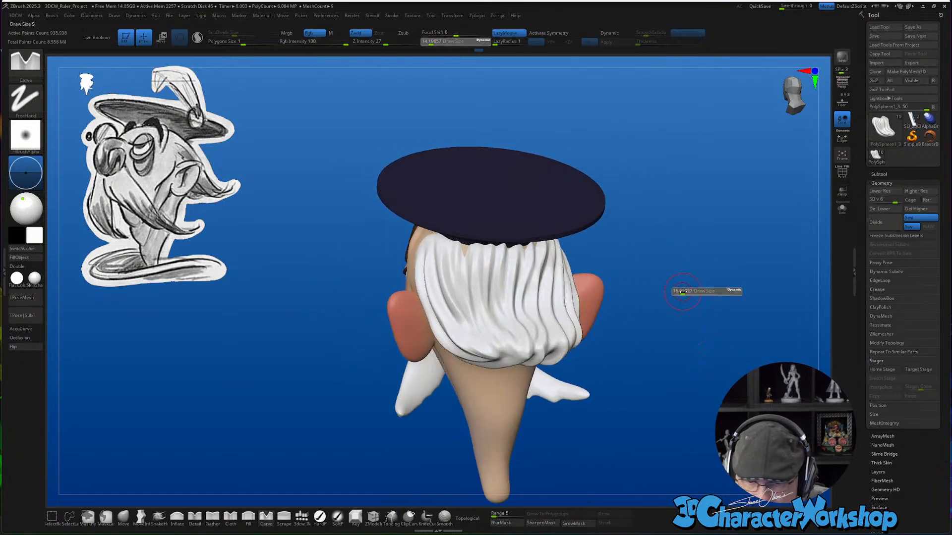
drag(680, 291, 687, 291)
right_drag(687, 291, 676, 300)
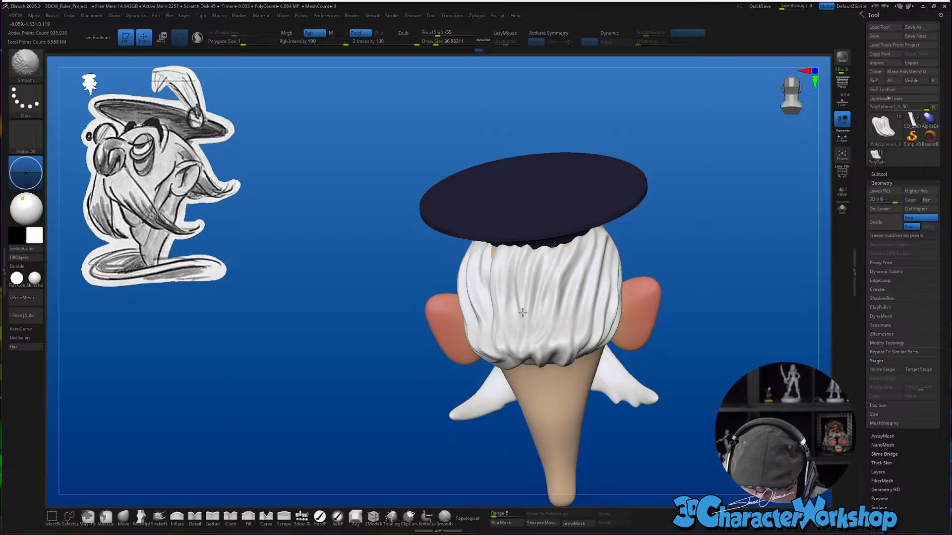
shift+drag(522, 312, 491, 307)
Reshape the lower tufts of the back hair with the Move brush at a draw size of about 74
mouse_move(737, 320)
right_down()
mouse_move(735, 359)
mouse_move(726, 365)
right_up()
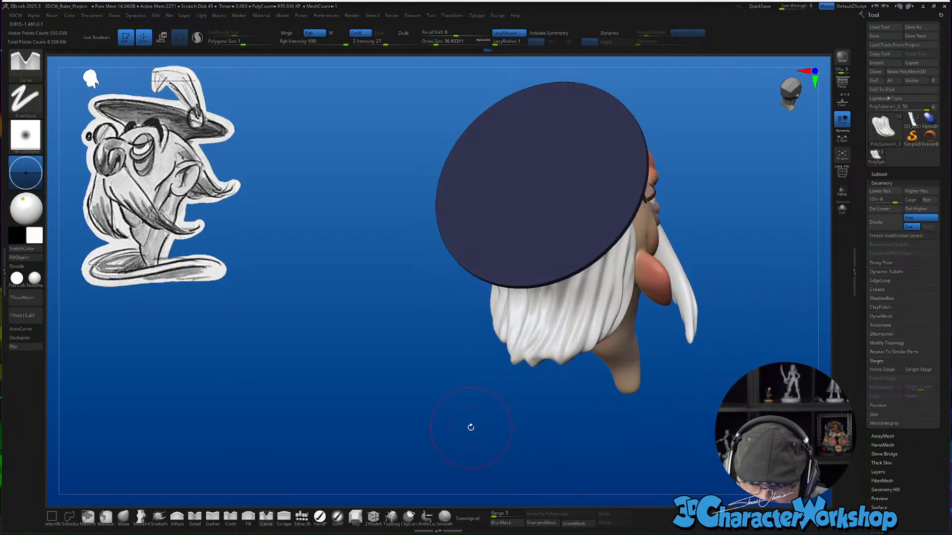
right_drag(471, 427, 484, 432)
click(124, 518)
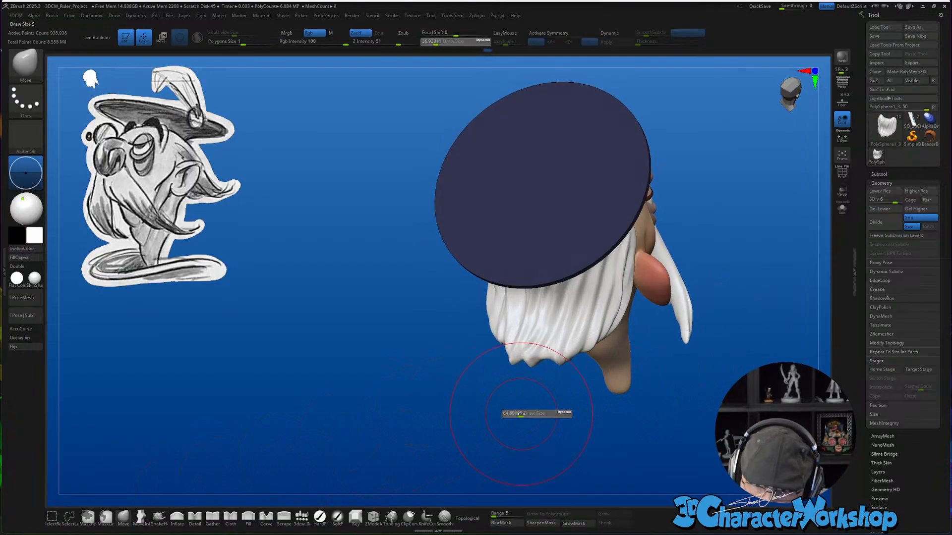
drag(544, 357, 575, 372)
mouse_move(575, 371)
right_down()
mouse_move(597, 318)
mouse_move(560, 357)
right_up()
mouse_move(644, 284)
right_down()
mouse_move(570, 400)
mouse_move(633, 366)
right_up()
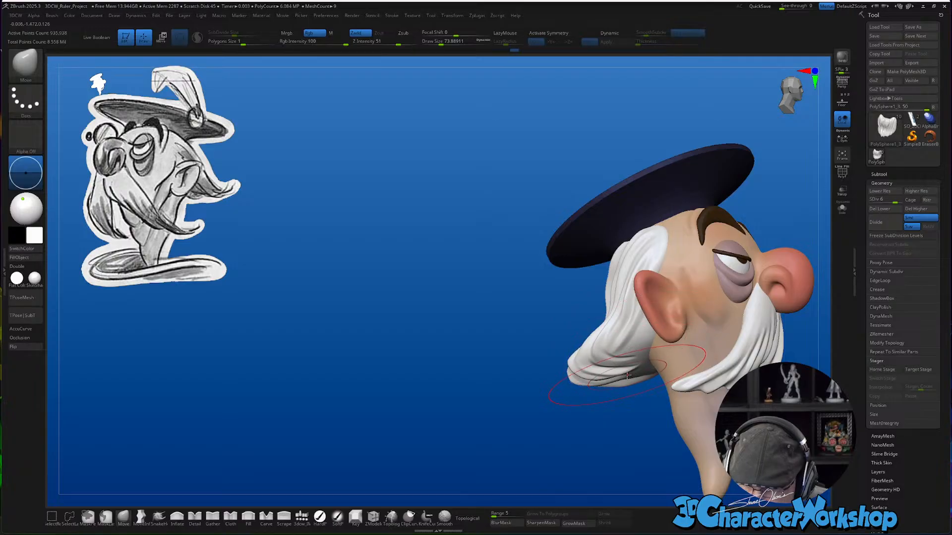
Examine the whole head from the front and both sides against the reference sketch, with the draw size reduced to about 46
right_drag(520, 435, 645, 367)
ctrl+right_drag(737, 334, 724, 312)
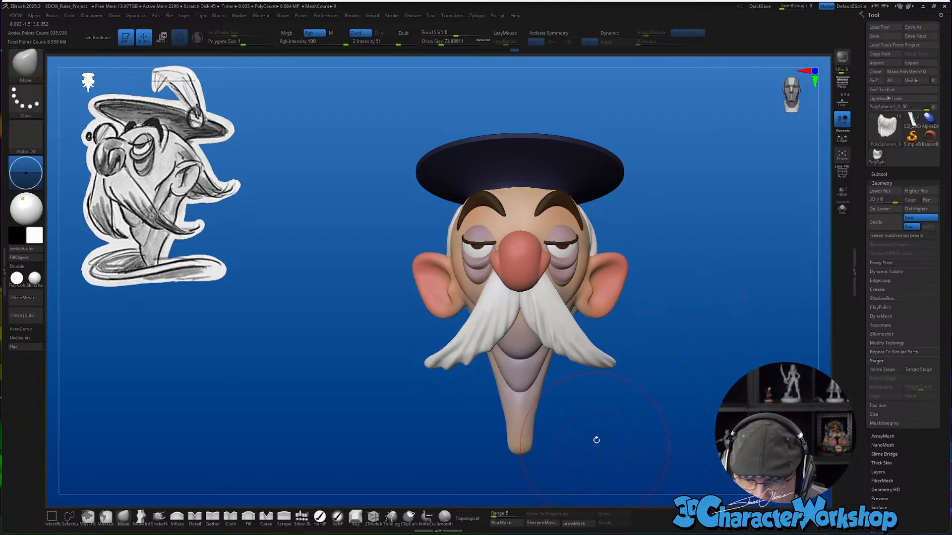
right_drag(597, 439, 665, 332)
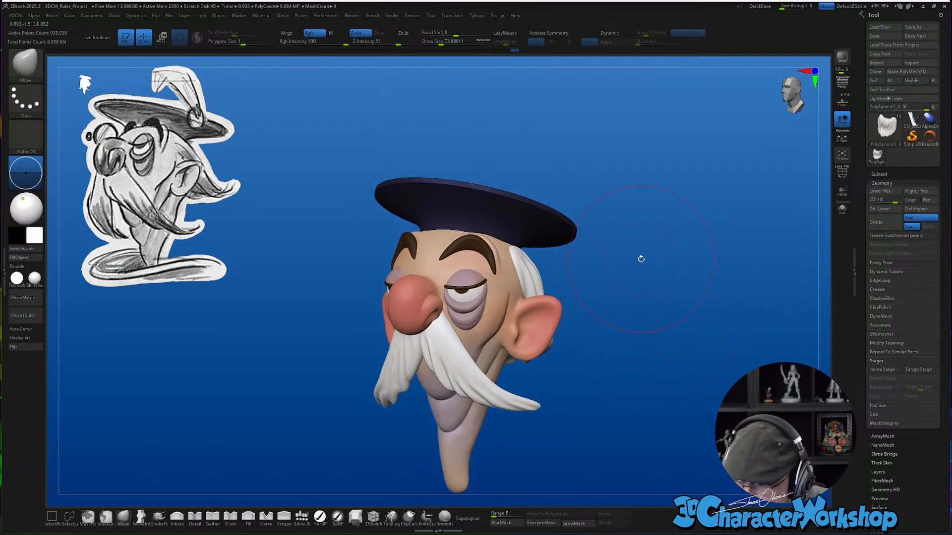
mouse_move(641, 259)
right_down()
mouse_move(648, 247)
mouse_move(642, 268)
right_up()
key(s)
drag(643, 270, 629, 261)
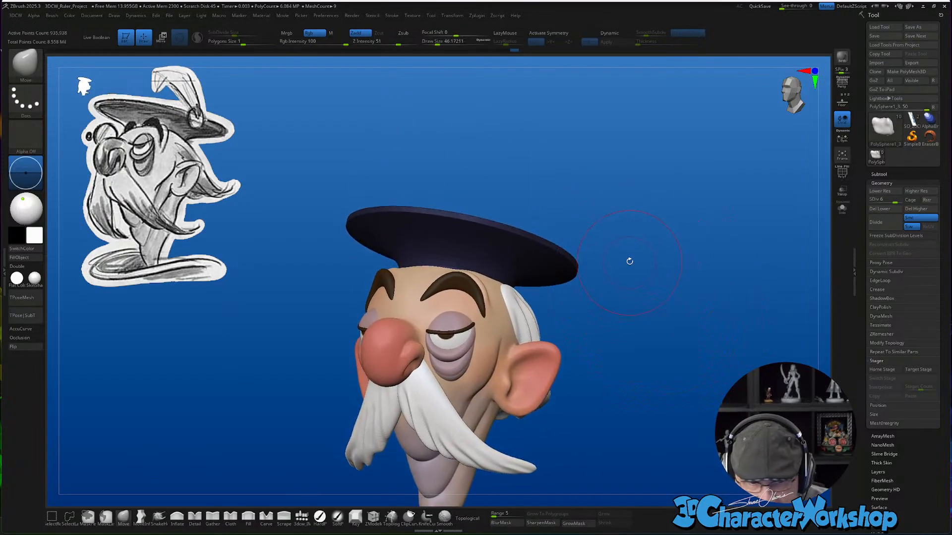
right_drag(629, 261, 624, 263)
mouse_move(585, 290)
right_down()
mouse_move(609, 289)
mouse_move(639, 364)
right_up()
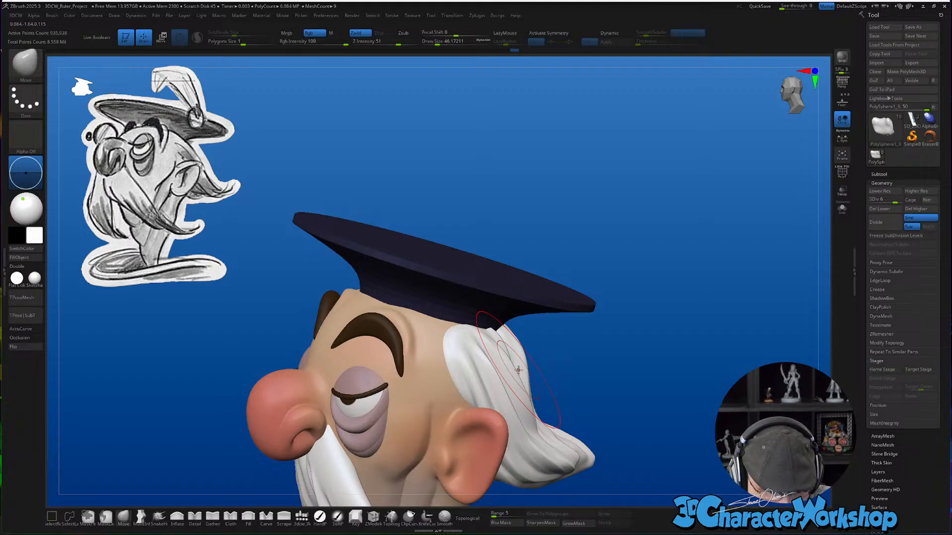
Carve narrow strand grooves into the back hair's front edge at the character's left temple with the Carve brush, draw size about 10.5
click(230, 518)
click(266, 518)
key(s)
drag(455, 367, 448, 367)
mouse_move(453, 353)
right_down()
mouse_move(449, 342)
mouse_move(457, 360)
right_up()
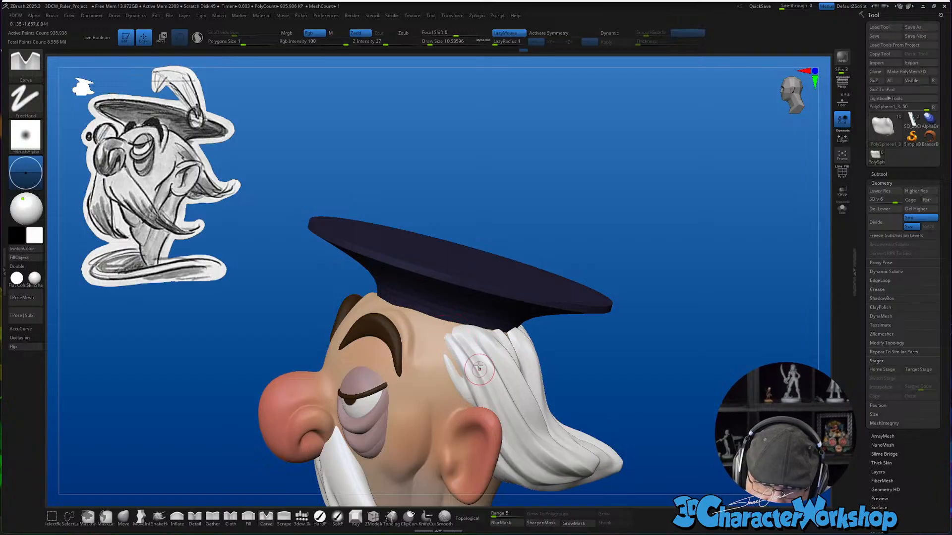
mouse_move(479, 367)
right_down()
mouse_move(495, 359)
mouse_move(493, 368)
right_up()
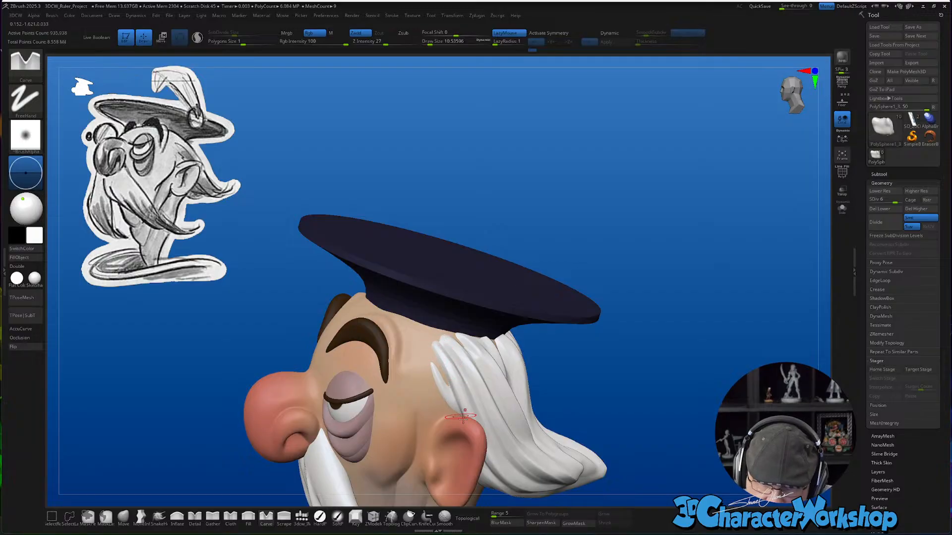
Carve pointed strands into the hair's front edge at the character's right temple and smooth the transitions between them
mouse_move(621, 436)
right_down()
mouse_move(611, 339)
mouse_move(557, 356)
right_up()
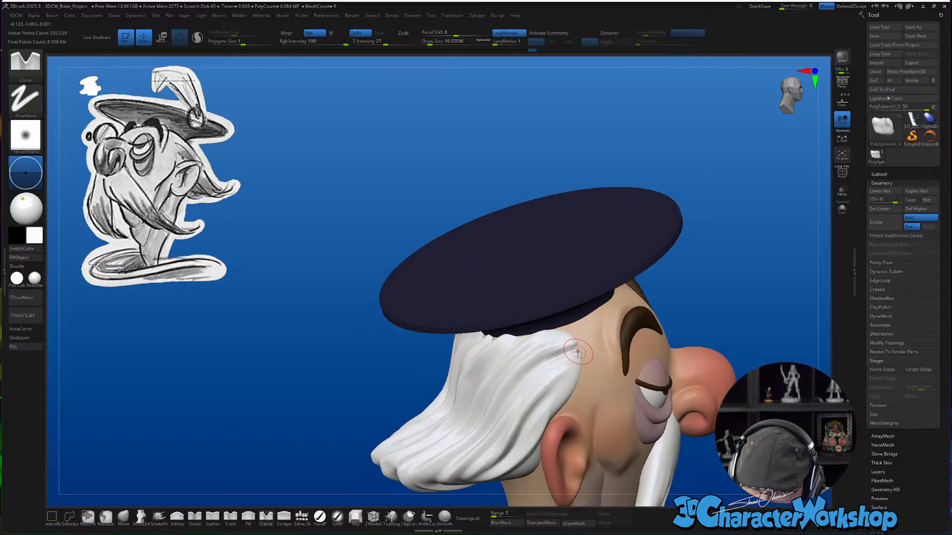
drag(549, 394, 615, 347)
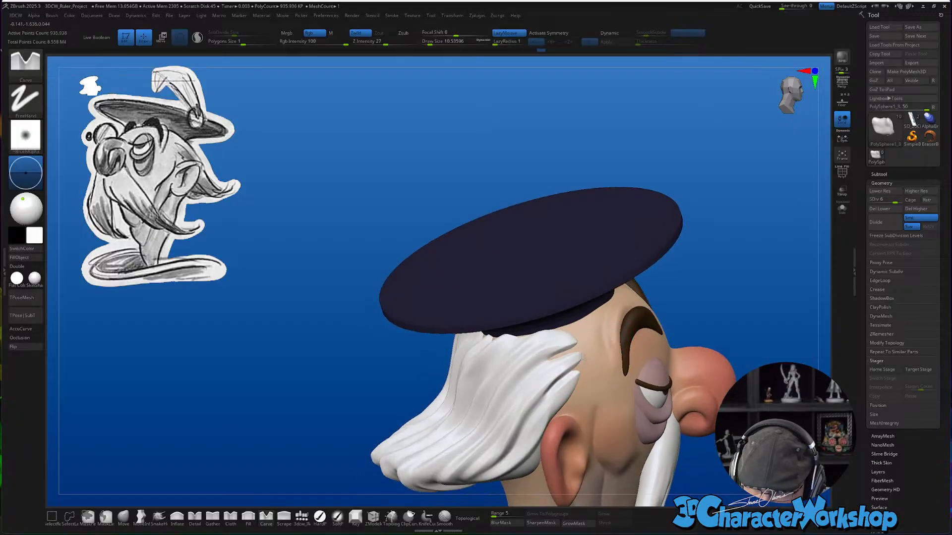
key(shift)
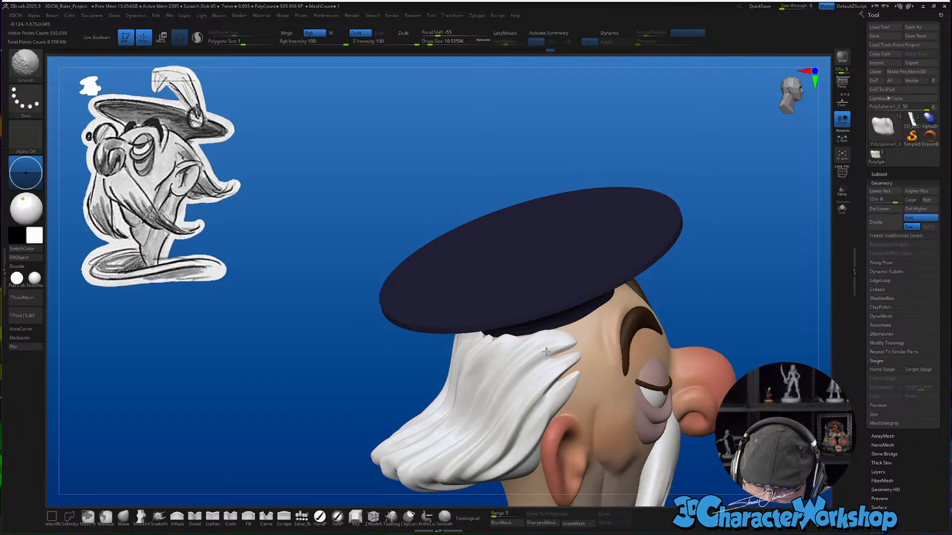
mouse_move(546, 351)
right_down()
mouse_move(567, 399)
mouse_move(555, 342)
right_up()
key(shift)
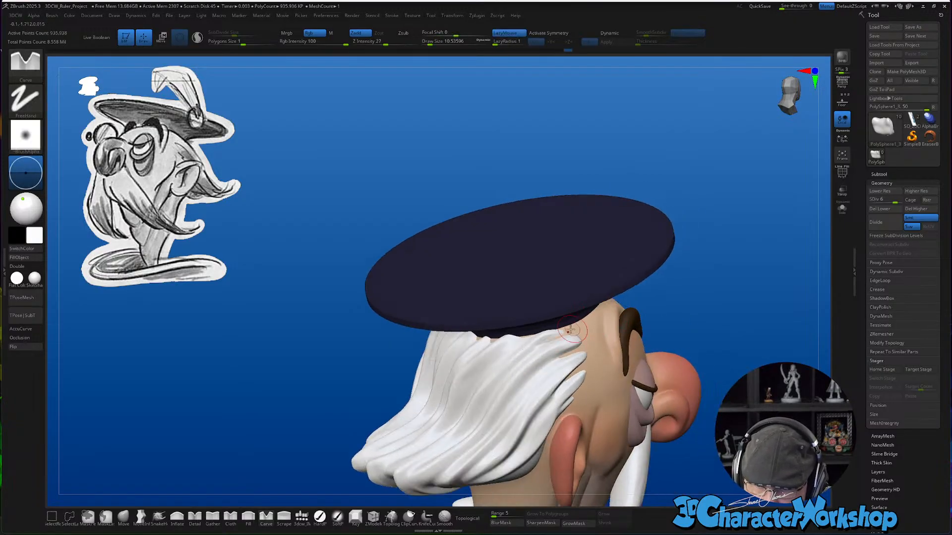
key(shift)
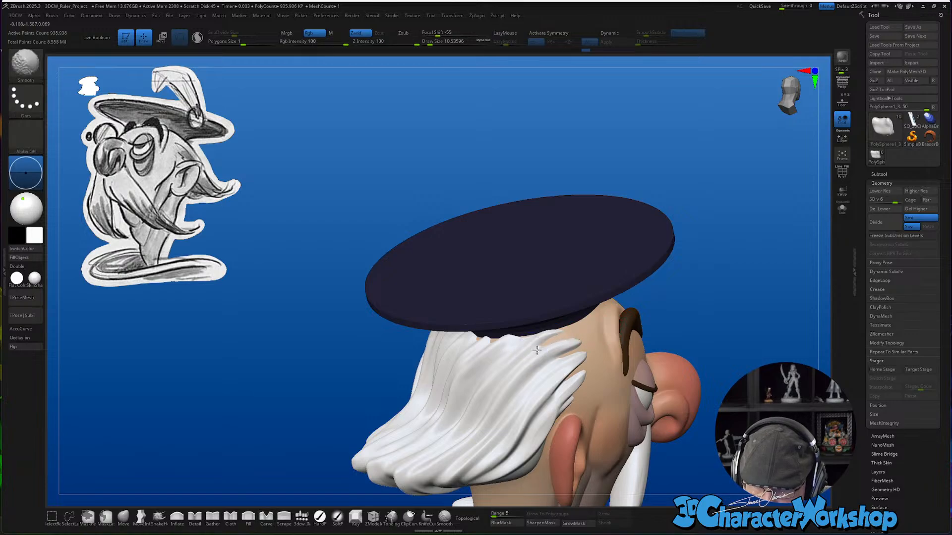
mouse_move(556, 331)
right_down()
mouse_move(525, 347)
mouse_move(644, 394)
mouse_move(602, 347)
mouse_move(652, 419)
mouse_move(629, 425)
mouse_move(635, 400)
mouse_move(644, 400)
mouse_move(639, 412)
mouse_move(613, 364)
mouse_move(642, 359)
right_up()
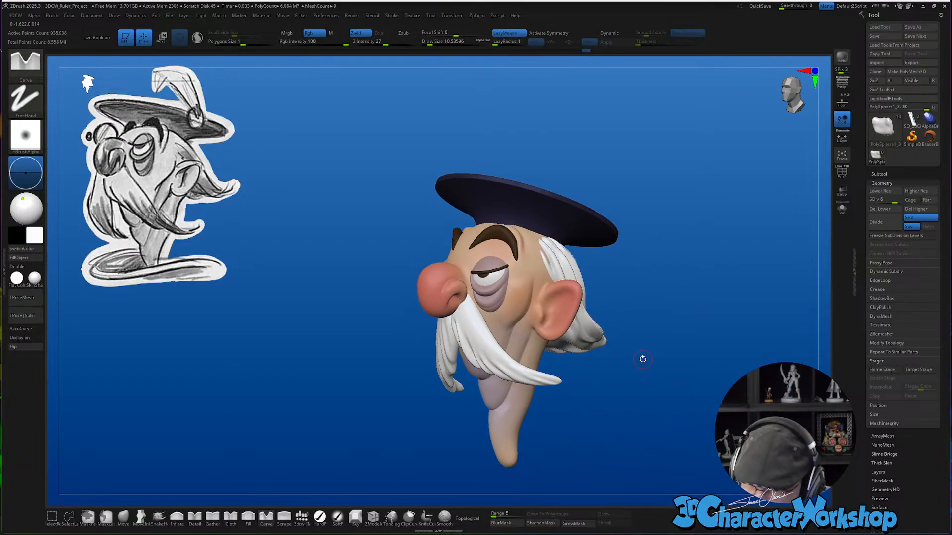
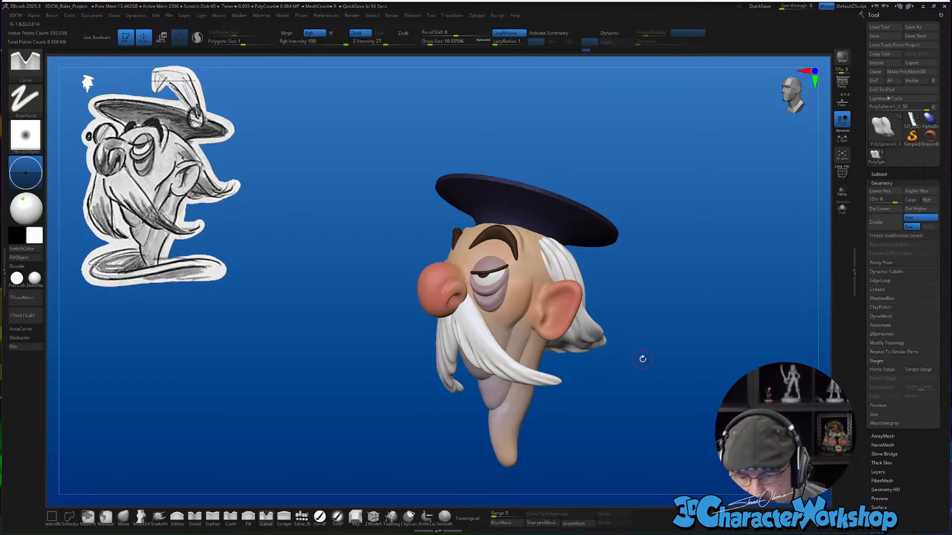
Make the head the active subtool and turn off its symmetry
right_drag(643, 359, 615, 383)
mouse_move(603, 342)
right_down()
mouse_move(638, 359)
mouse_move(654, 266)
mouse_move(674, 266)
mouse_move(691, 250)
right_up()
alt+right_drag(691, 250, 709, 308)
ctrl+right_drag(333, 331, 340, 300)
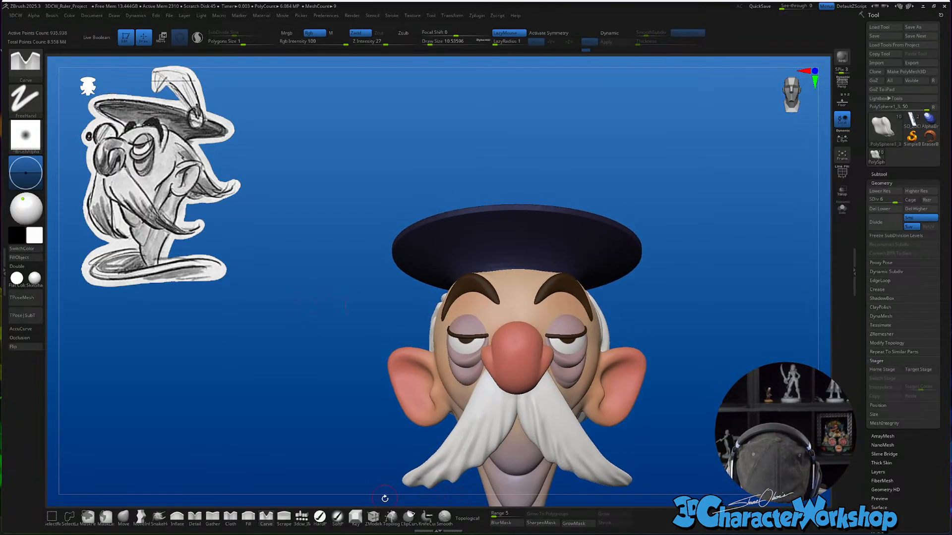
alt+right_drag(341, 389, 362, 359)
alt+click(547, 277)
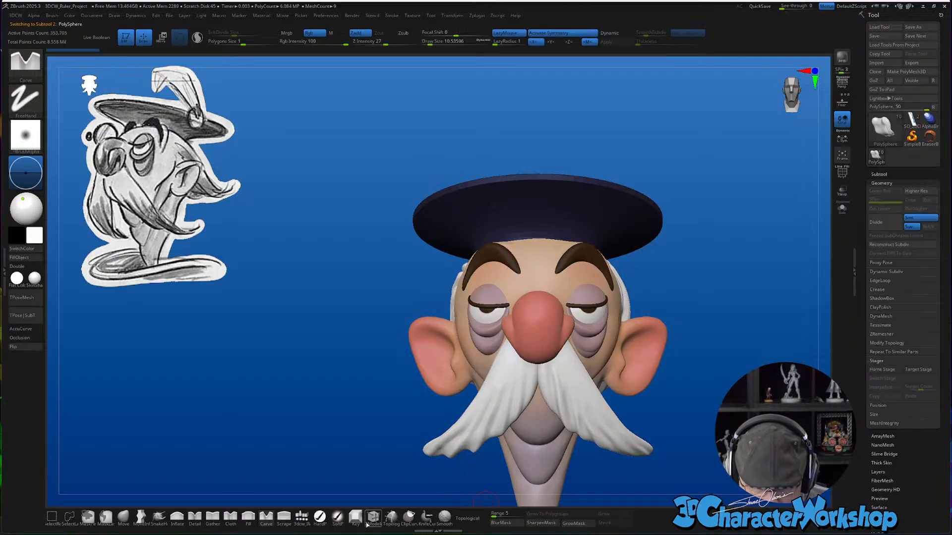
key(x)
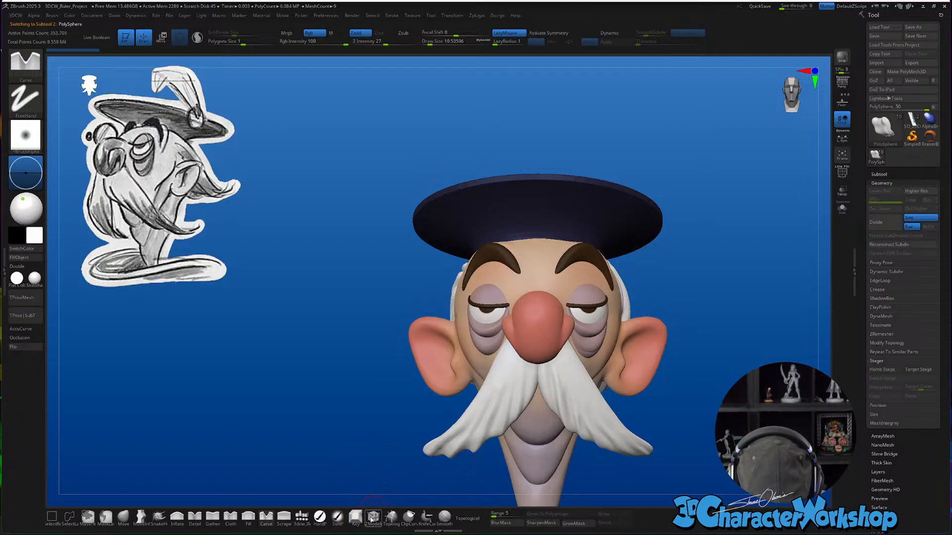
Sample the hat's dark blue, insert a cylinder over the character's right eye, and split it off as a separate subtool
click(301, 517)
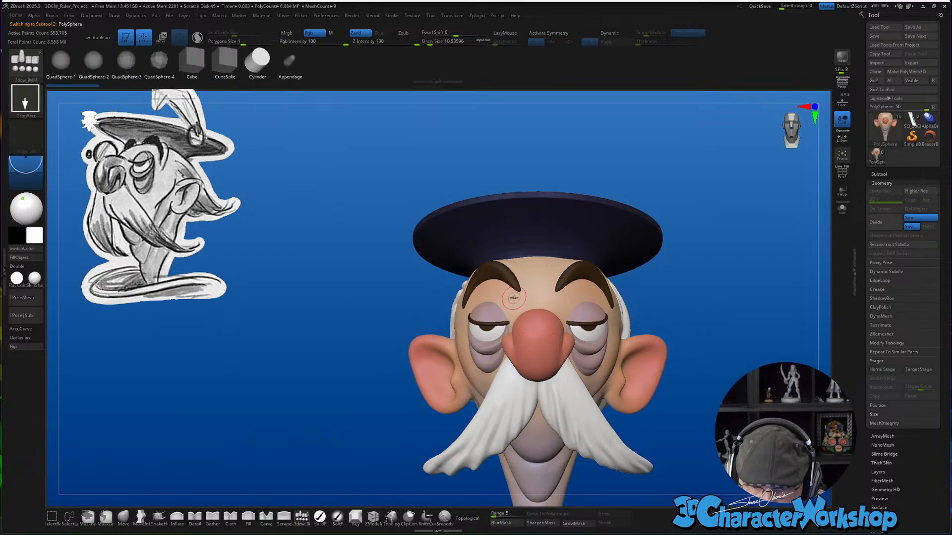
key(c)
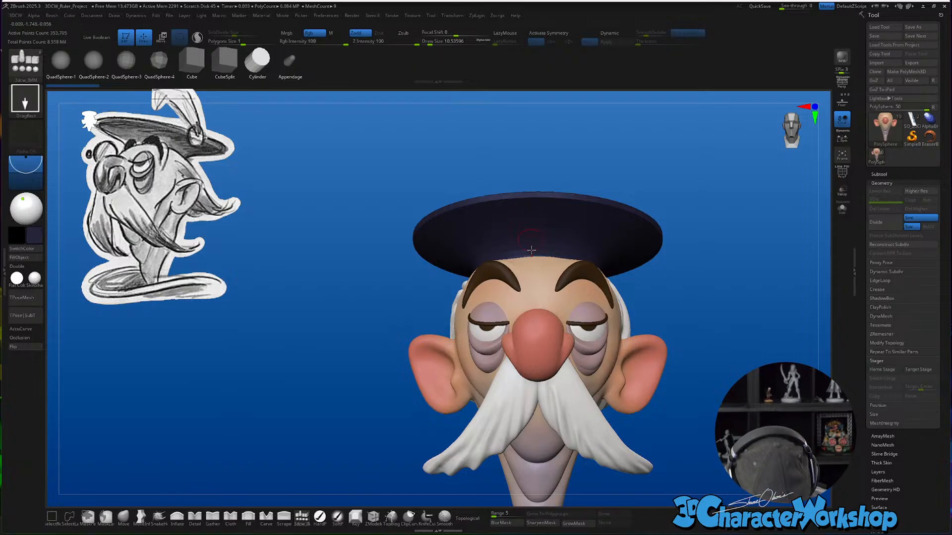
drag(520, 303, 529, 337)
drag(746, 309, 704, 325)
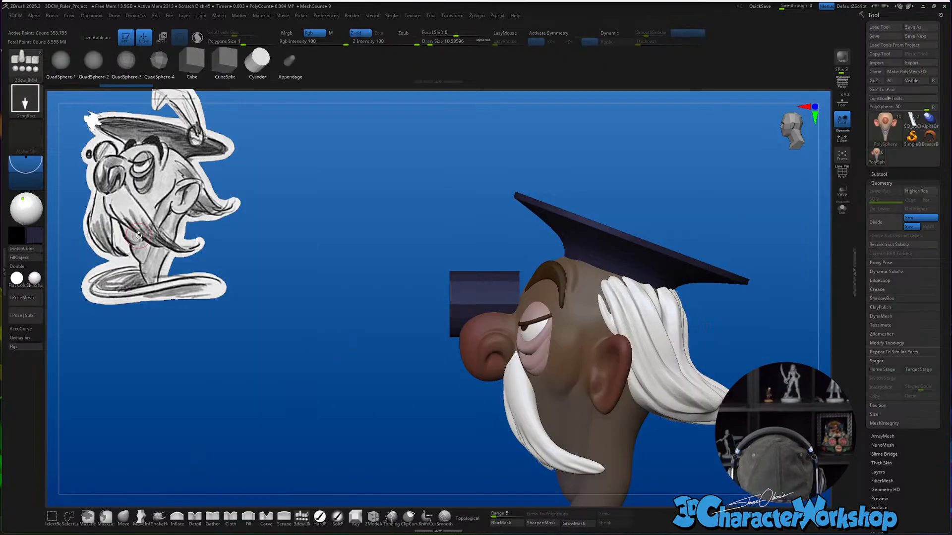
key(3)
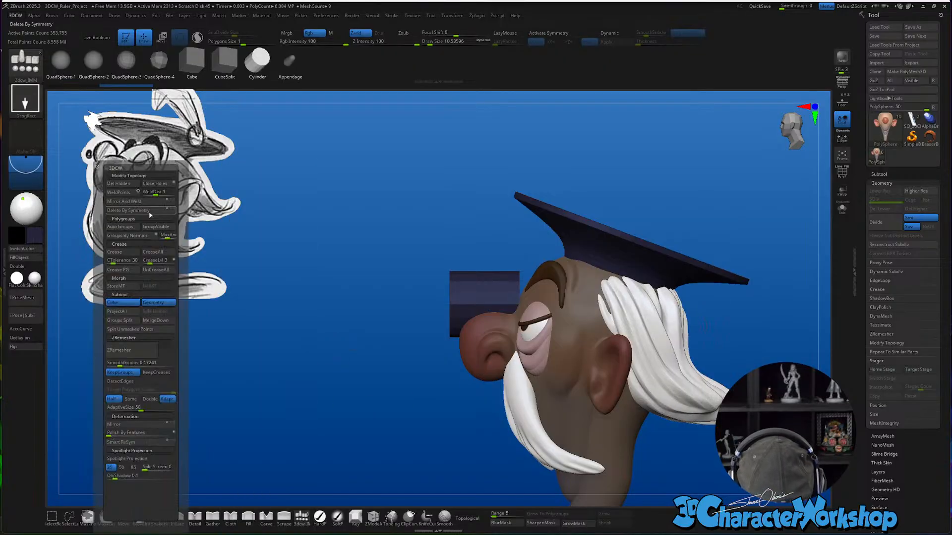
click(144, 329)
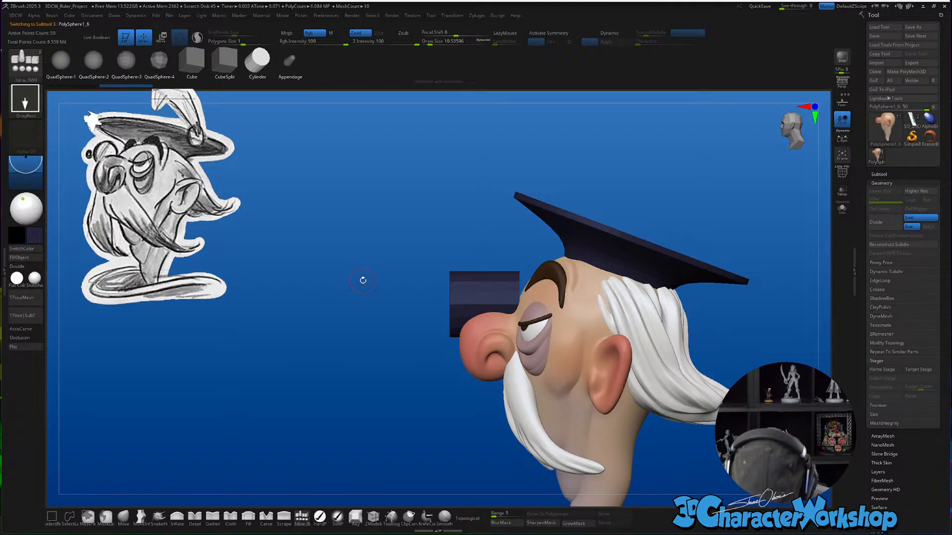
Flatten the cylinder into a thin disc and position it in front of the character's right eye as a monocle lens shape
key(w)
drag(495, 304, 538, 305)
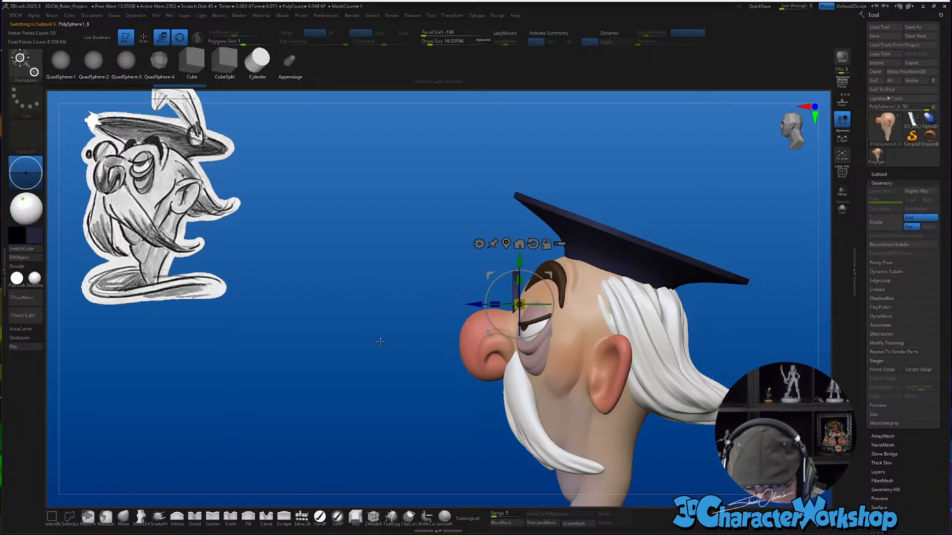
drag(381, 342, 586, 358)
drag(547, 283, 513, 292)
right_drag(550, 285, 568, 262)
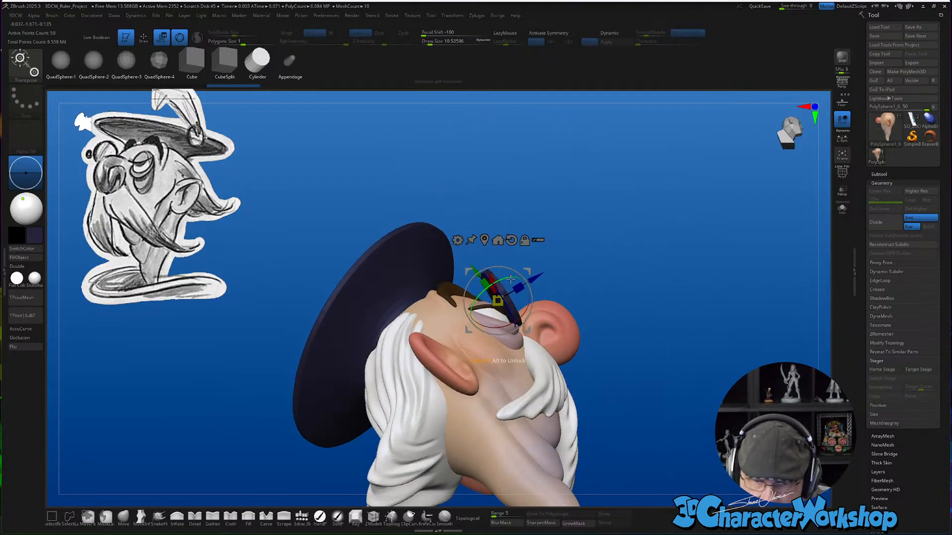
right_drag(501, 281, 667, 385)
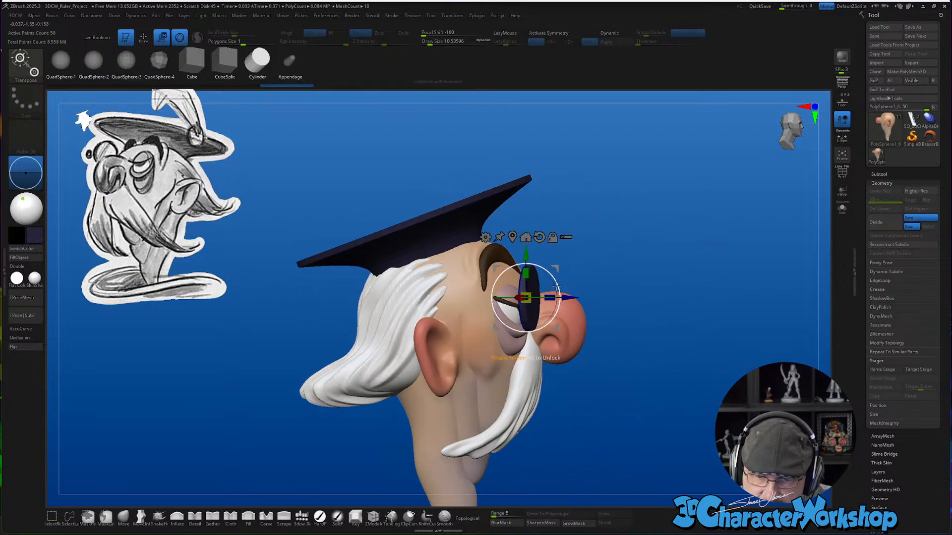
drag(553, 285, 553, 273)
right_drag(663, 423, 641, 420)
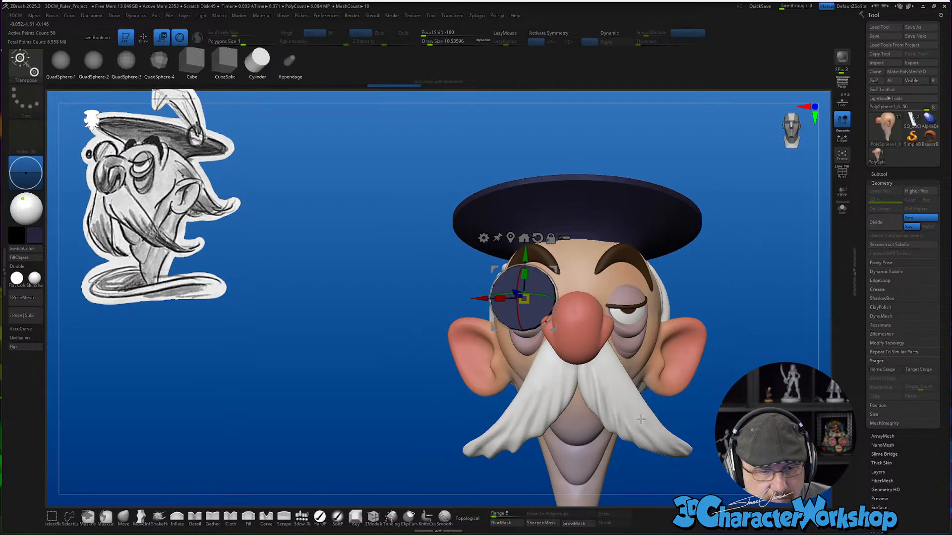
Isolate the disc with its wireframe shown and assign polygroups by normals to separate its faces from its rim
key(q)
click(845, 211)
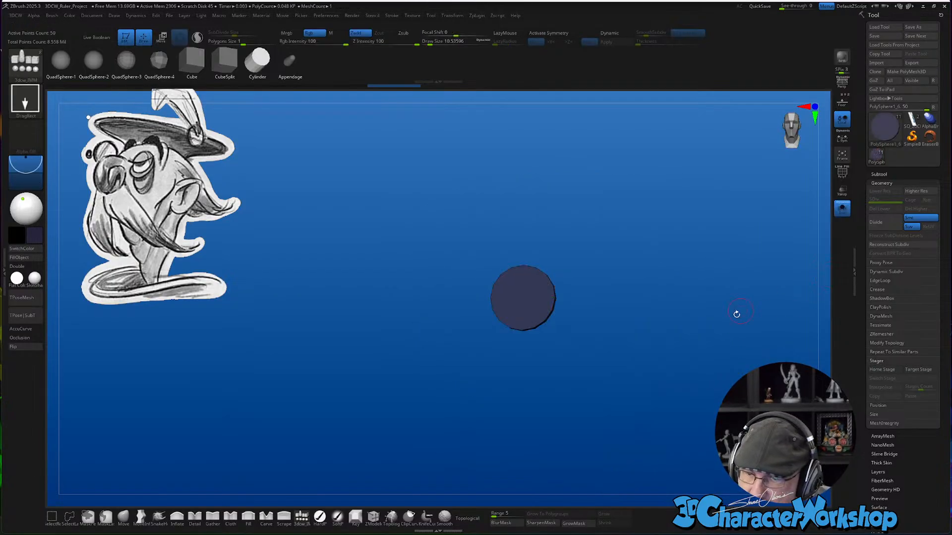
key(shift+f)
right_drag(614, 374, 584, 365)
alt+right_drag(590, 300, 559, 334)
key(space)
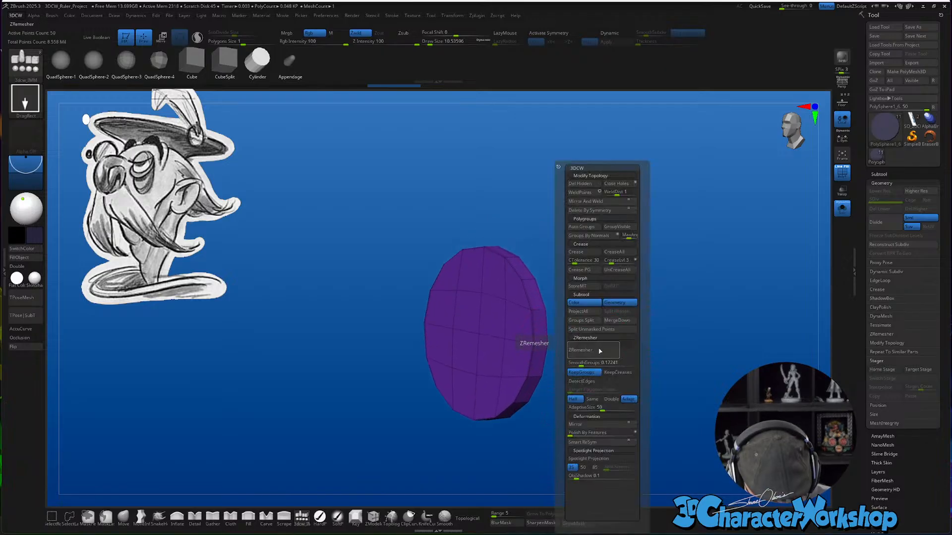
click(591, 236)
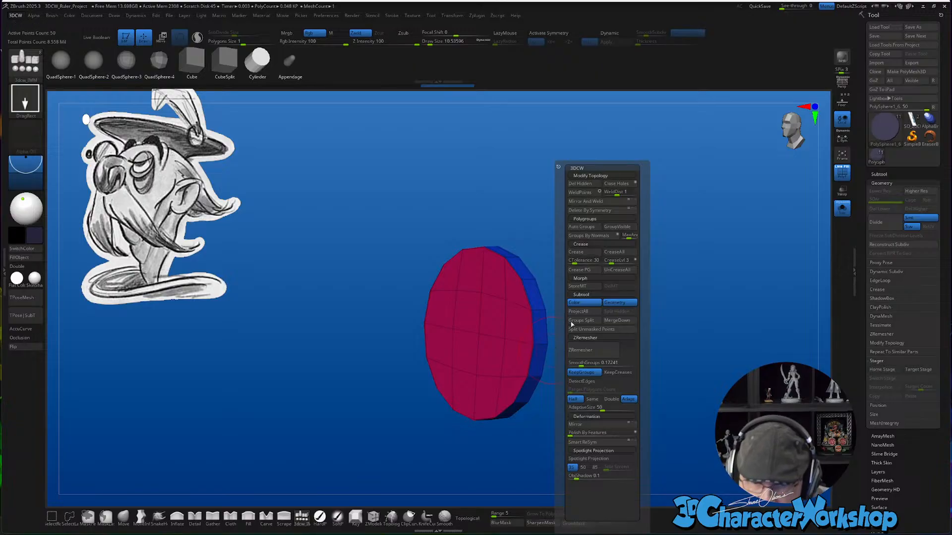
Hide the disc's front and back faces and delete them, keeping only the thin outer rim
right_drag(523, 360, 480, 340)
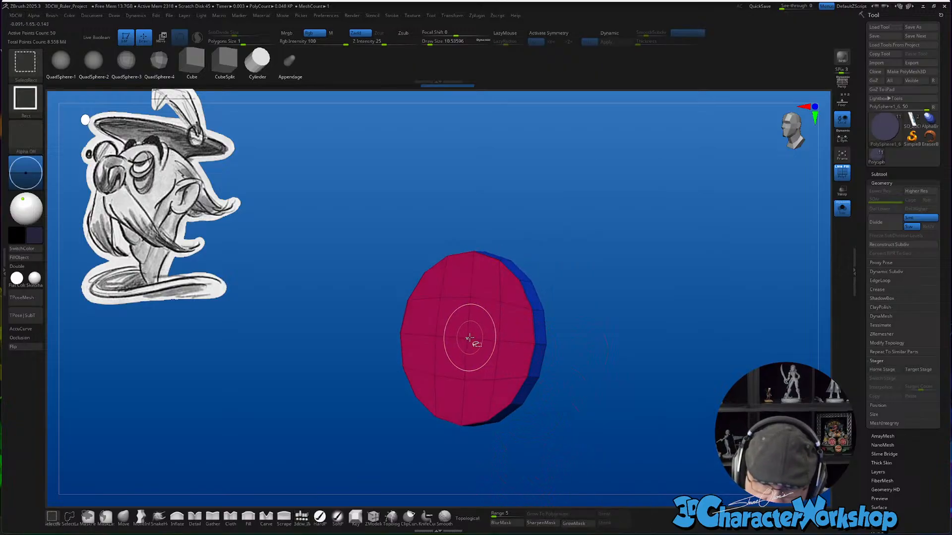
ctrl+shift+click(469, 338)
key(ctrl+z)
ctrl+shift+click(471, 337)
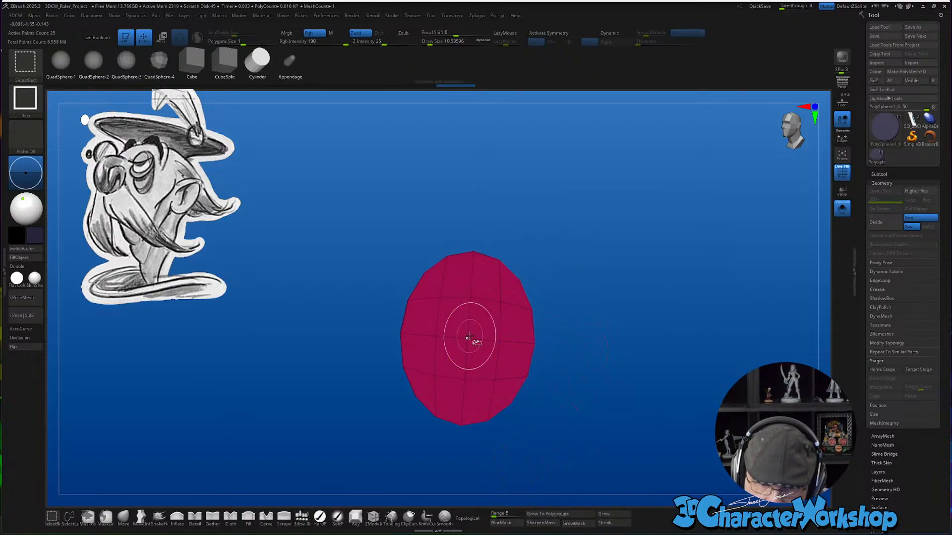
key(ctrl+z)
ctrl+shift+click(471, 337)
ctrl+shift+click(470, 336)
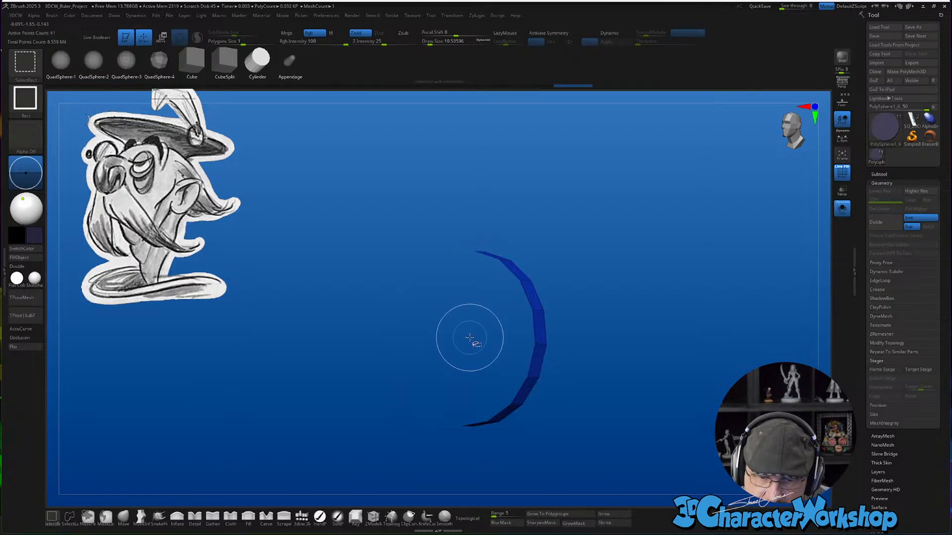
drag(599, 369, 581, 403)
ctrl+shift+click(481, 342)
key(3)
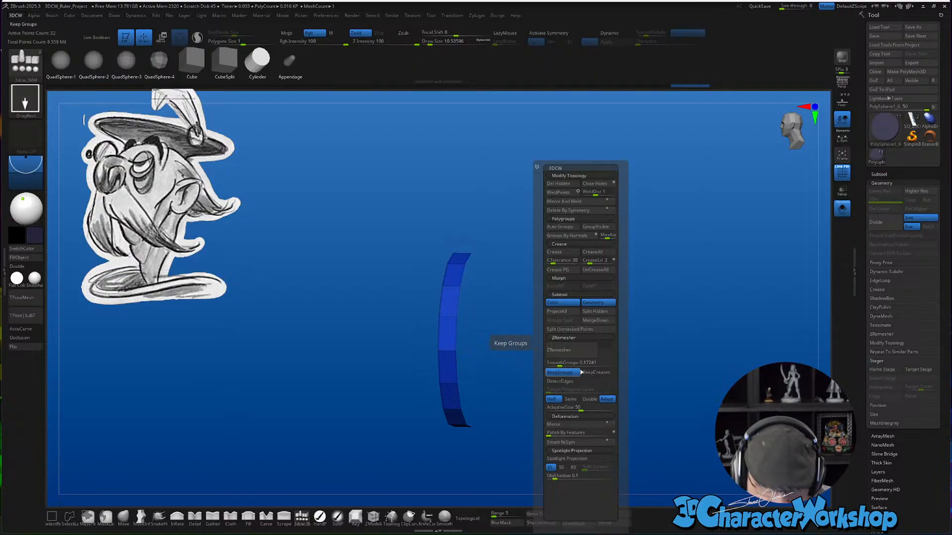
click(566, 185)
Extrude the whole rim polygroup with ZModeler, using the Polygroup All target, to give the ring thickness
drag(638, 339, 497, 360)
click(386, 518)
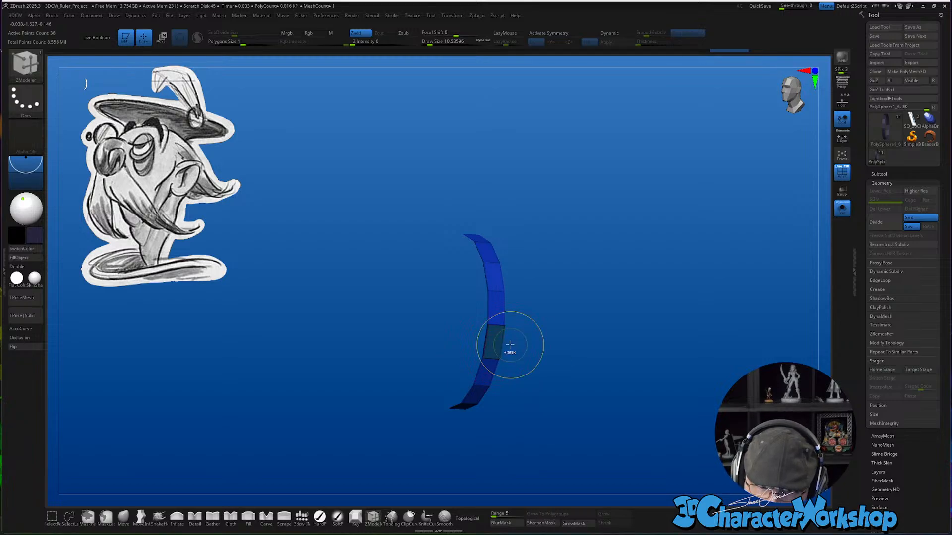
key(space)
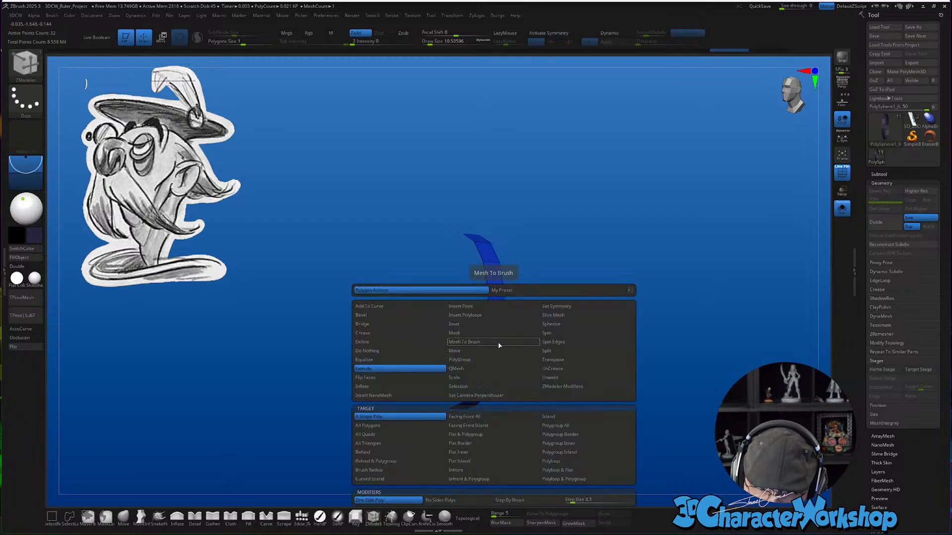
click(570, 427)
drag(616, 314, 509, 348)
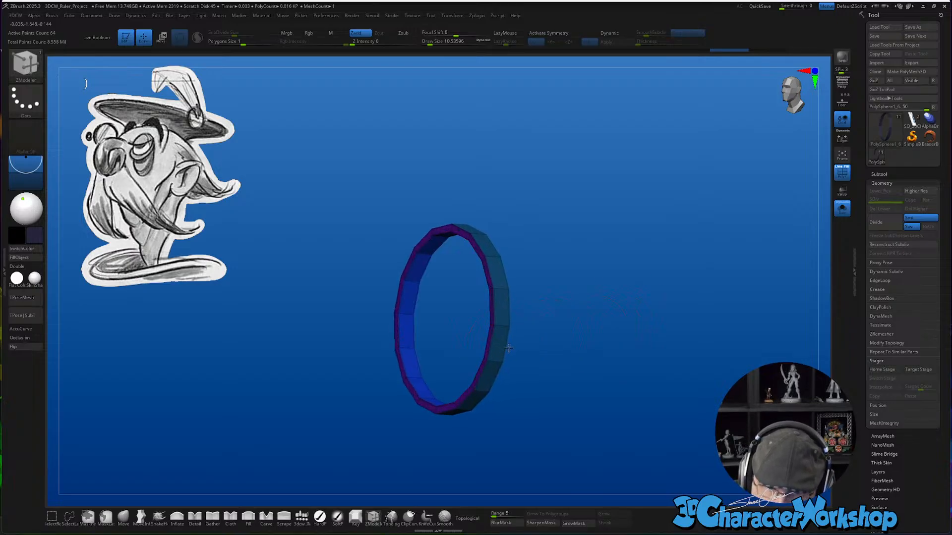
Turn on Dynamic Subdiv smoothing for the monocle ring, allowing auto-activation every time
drag(548, 382, 553, 373)
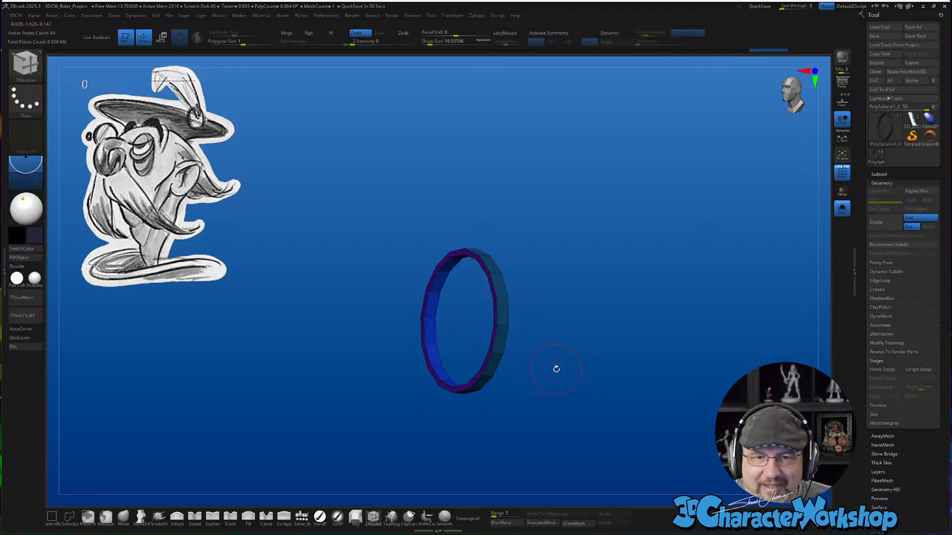
drag(650, 213, 628, 213)
key(d)
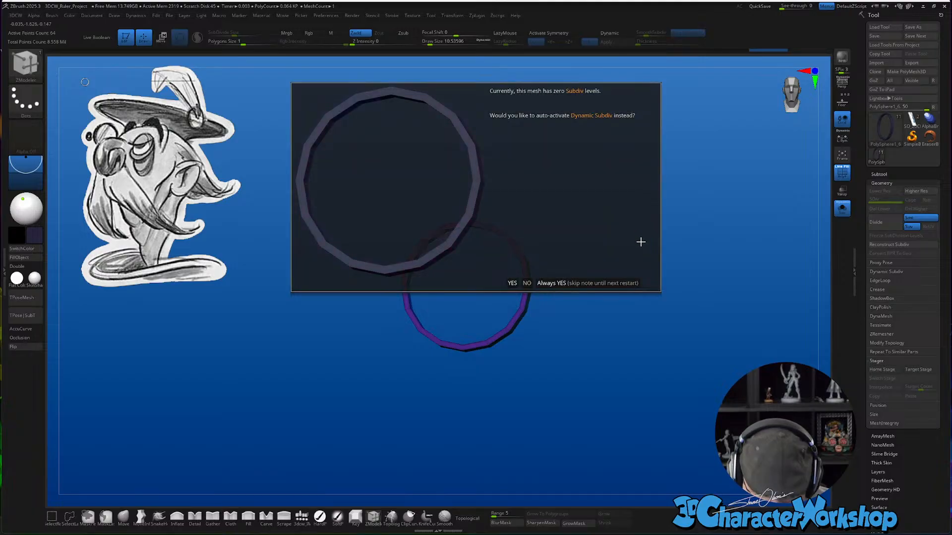
click(545, 284)
drag(675, 311, 661, 314)
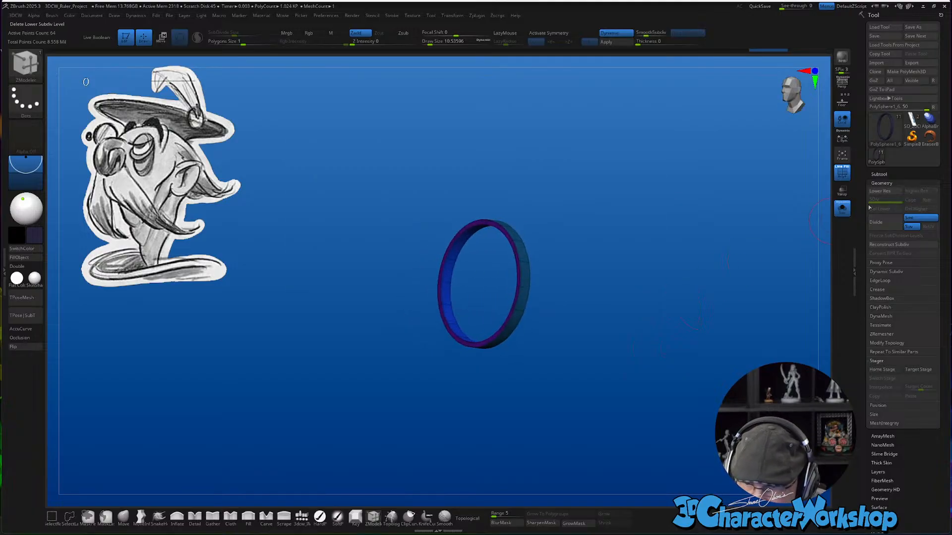
Show the whole head again, then duplicate the monocle ring and shrink the copy into a tiny ring beside it
click(842, 216)
drag(298, 351, 321, 350)
shift+drag(335, 313, 329, 285)
key(w)
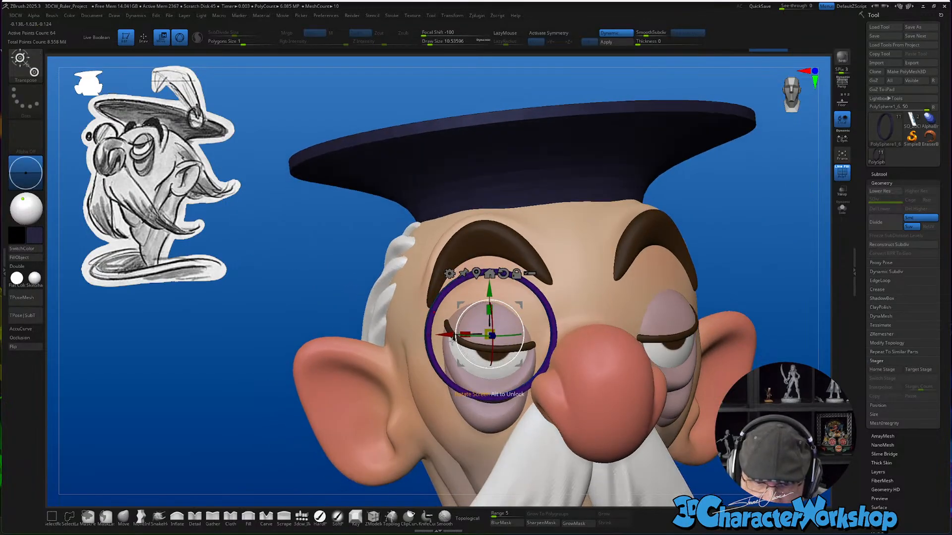
ctrl+drag(452, 338, 403, 384)
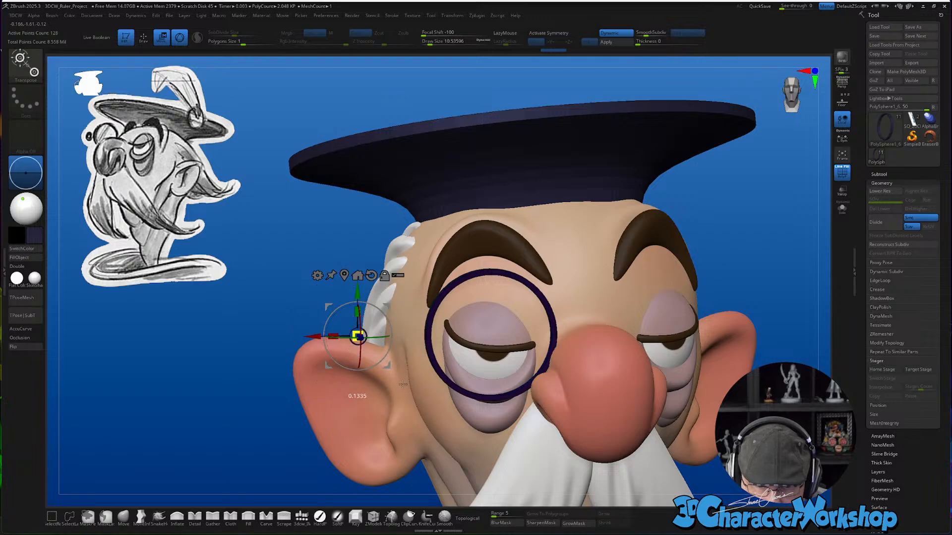
scroll(359, 337, up, 10)
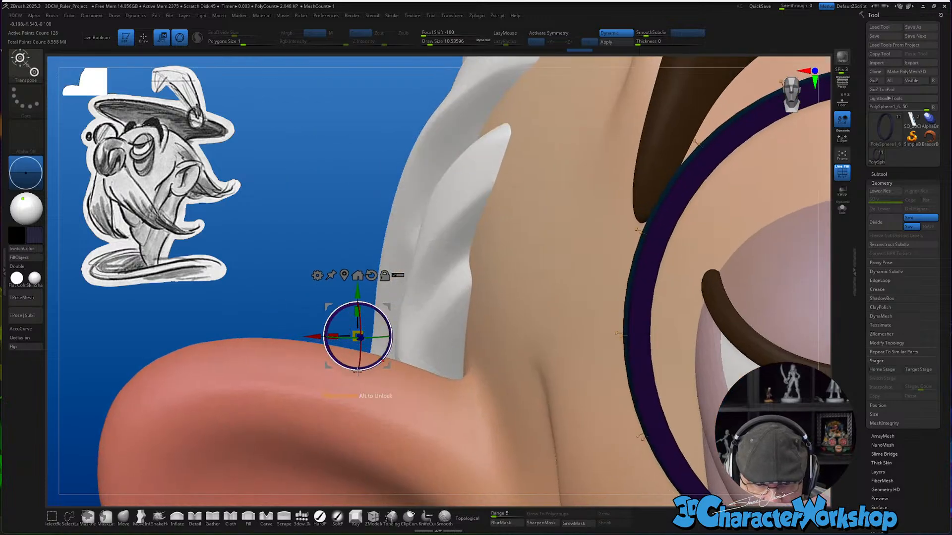
Isolate the monocle rings and reduce the draw size to about 1.13
click(841, 209)
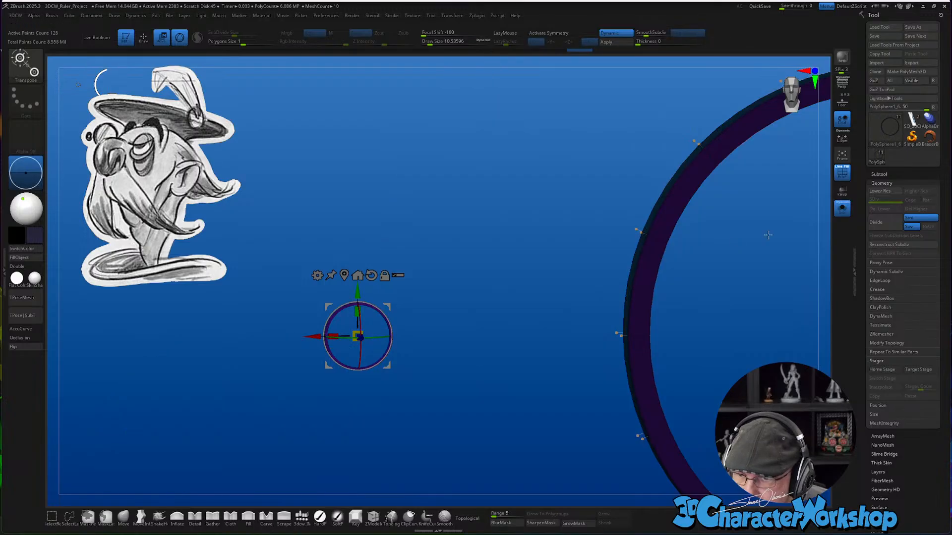
key(q)
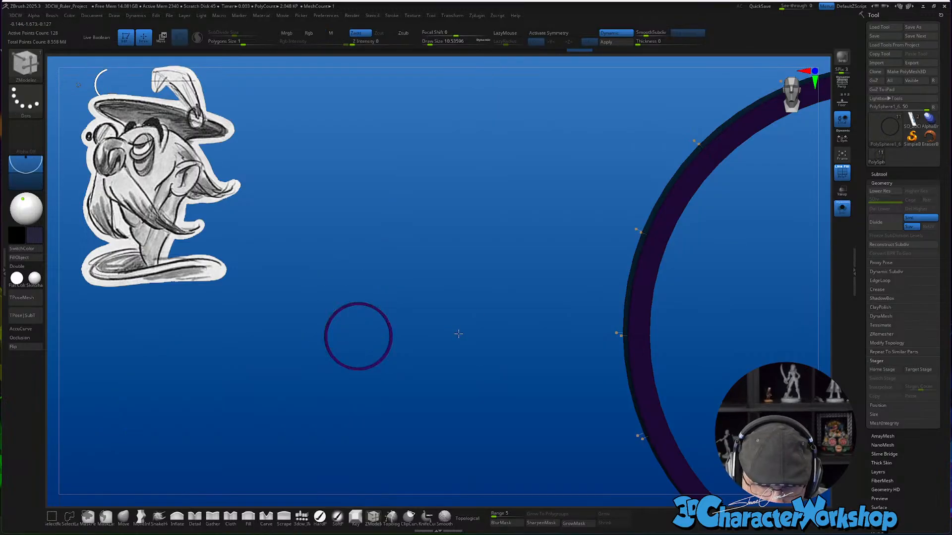
mouse_move(448, 348)
ctrl+right_down()
mouse_move(452, 382)
mouse_move(472, 386)
ctrl+right_up()
key(s)
drag(473, 386, 469, 387)
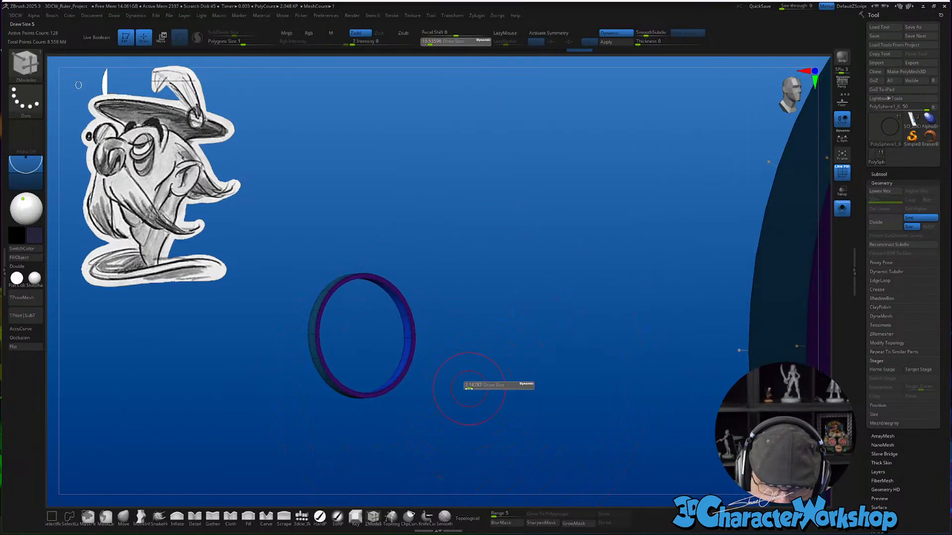
key(ctrl)
ctrl+right_drag(473, 367, 469, 408)
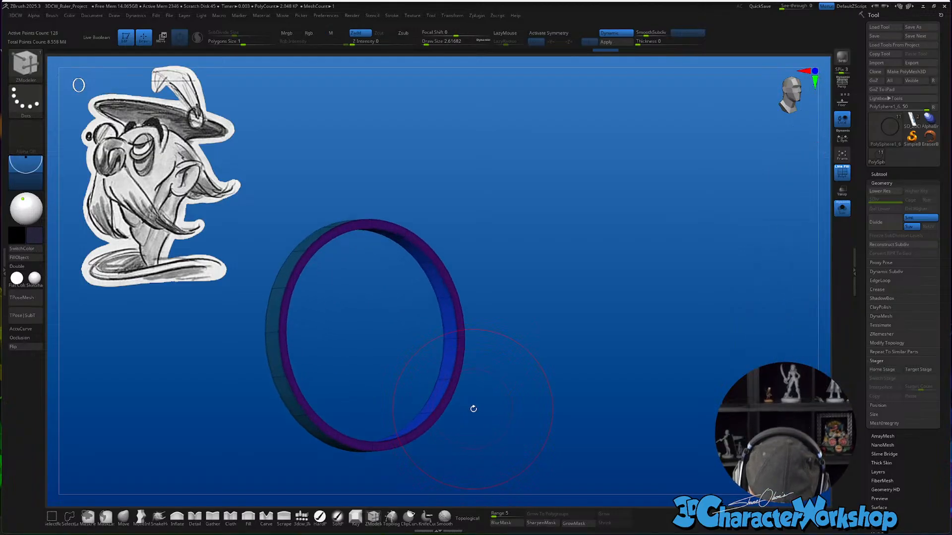
key(s)
drag(474, 409, 470, 410)
mouse_move(471, 399)
alt+right_down()
mouse_move(507, 366)
mouse_move(491, 370)
alt+right_up()
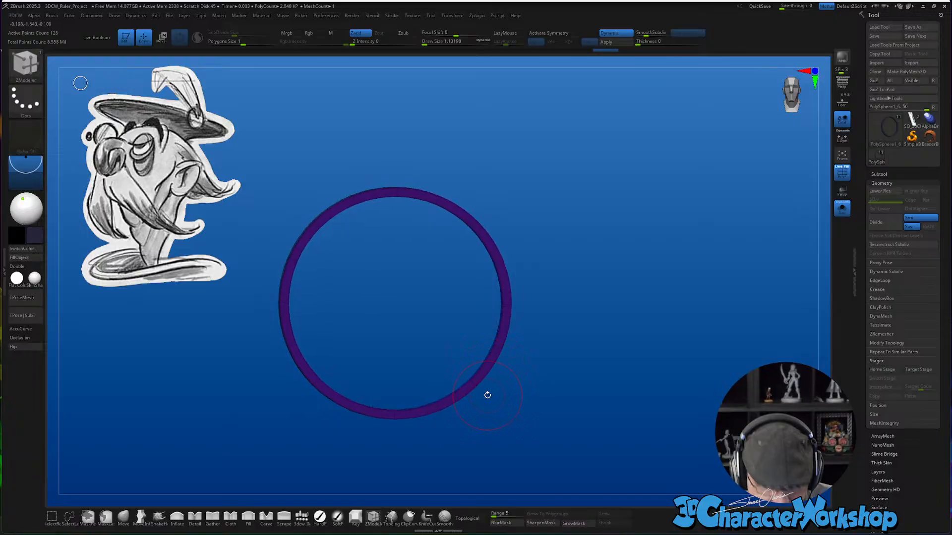
Select the MaskCircleCenter brush and mask the small ring from its centre, leaving only its inner edge free
key(b)
key(m)
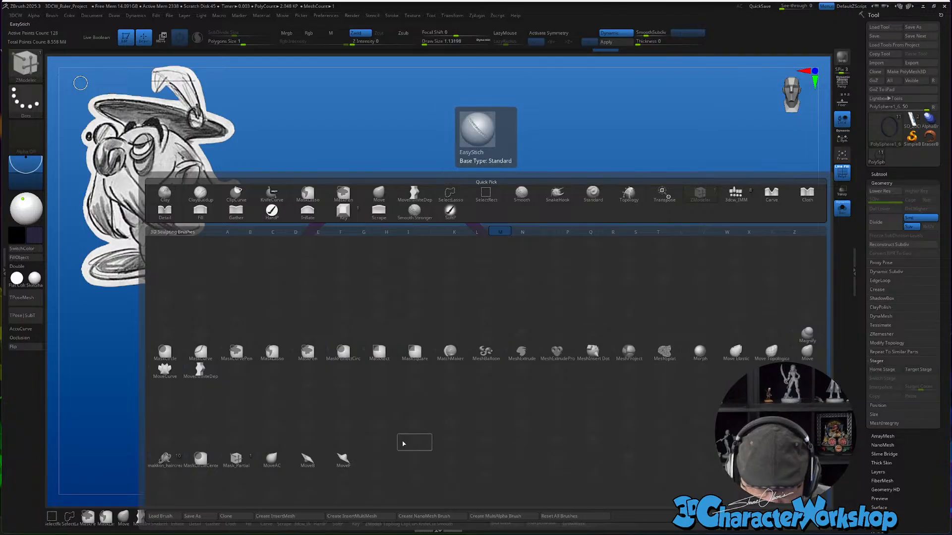
click(201, 461)
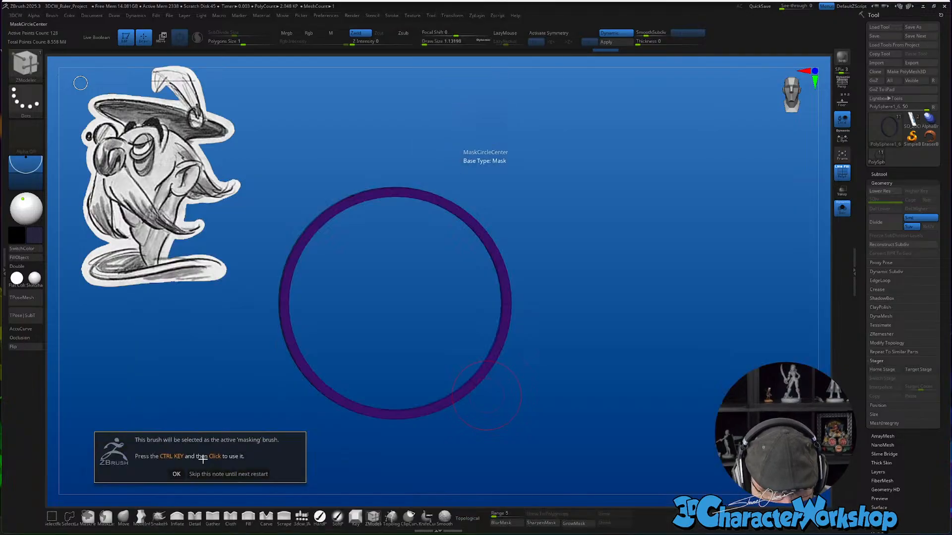
click(236, 474)
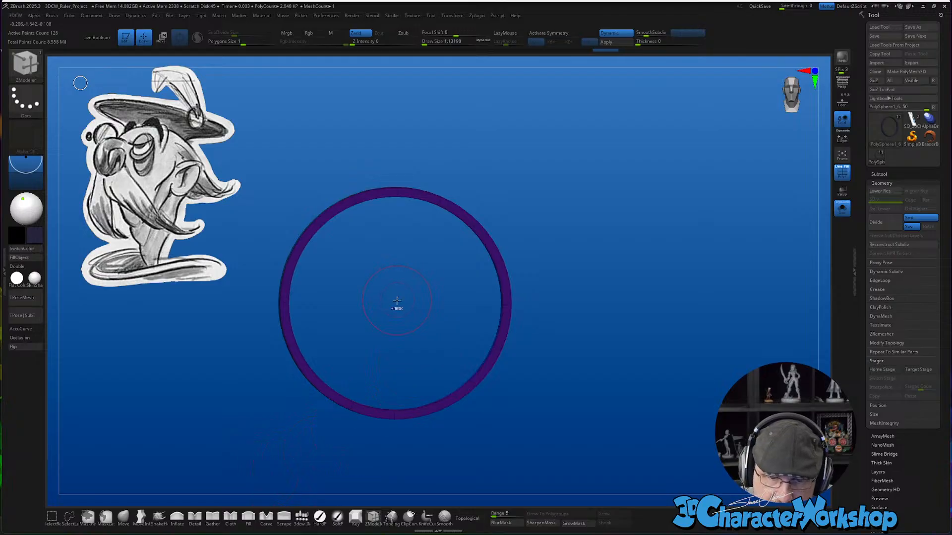
drag(395, 303, 566, 355)
ctrl+click(580, 386)
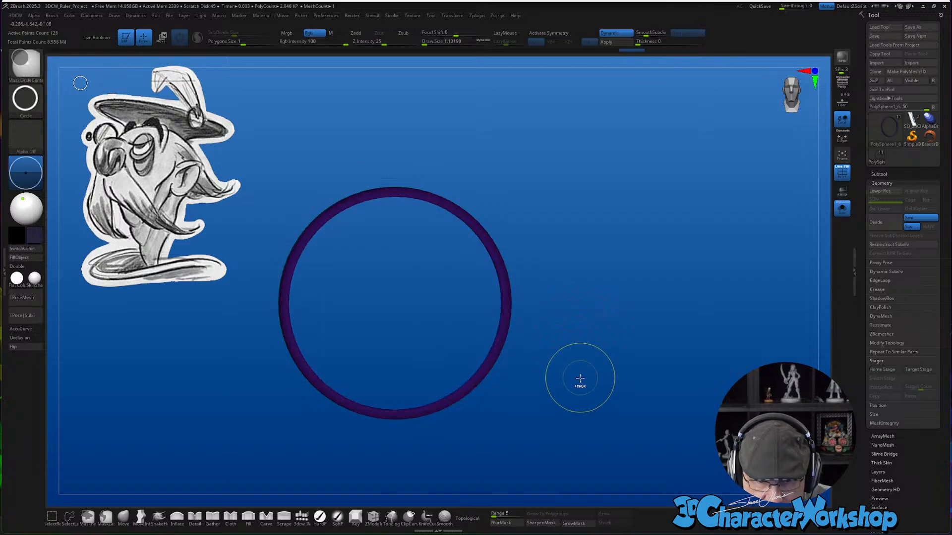
Scale the small ring's inner edge inward for a smaller hole, and scale its depth to keep the faces flat
ctrl+right_drag(576, 415, 516, 302)
alt+right_drag(527, 397, 525, 429)
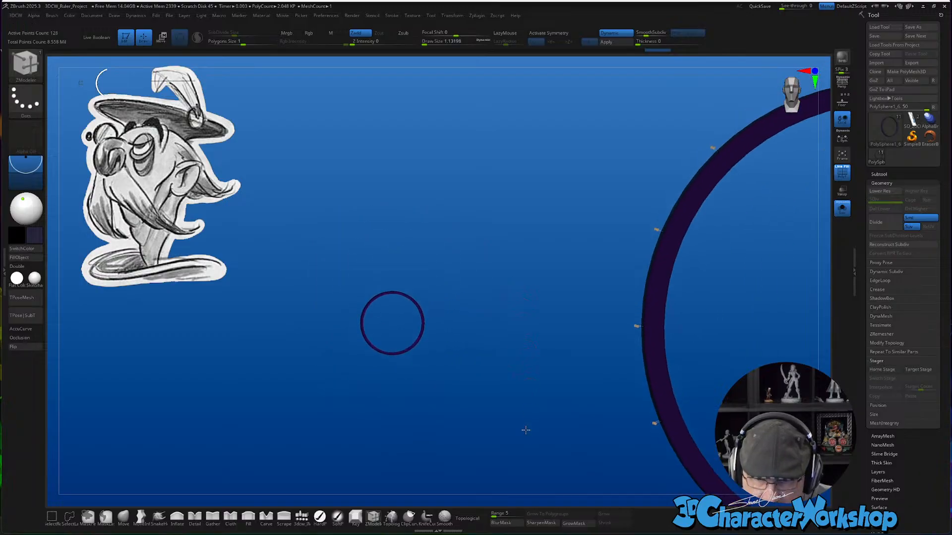
key(w)
drag(395, 330, 391, 341)
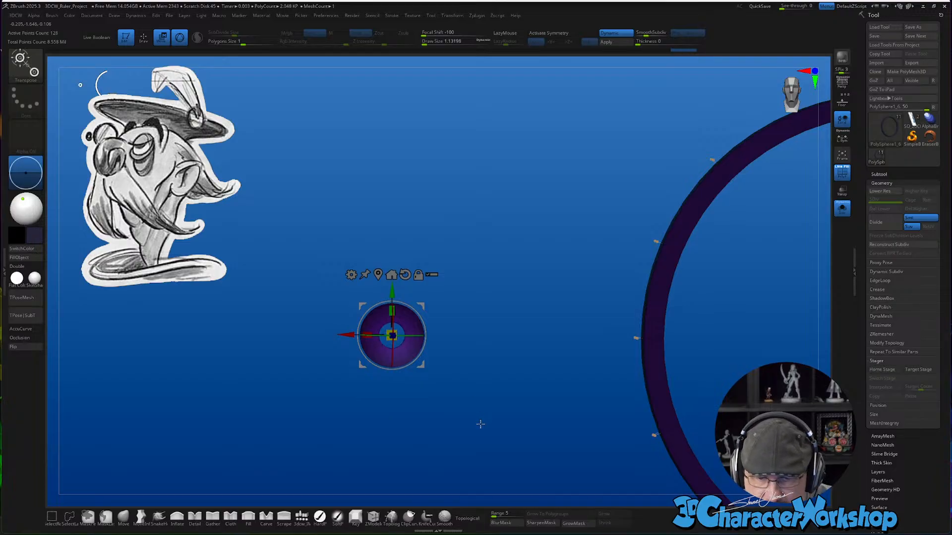
drag(480, 424, 454, 451)
drag(451, 404, 478, 374)
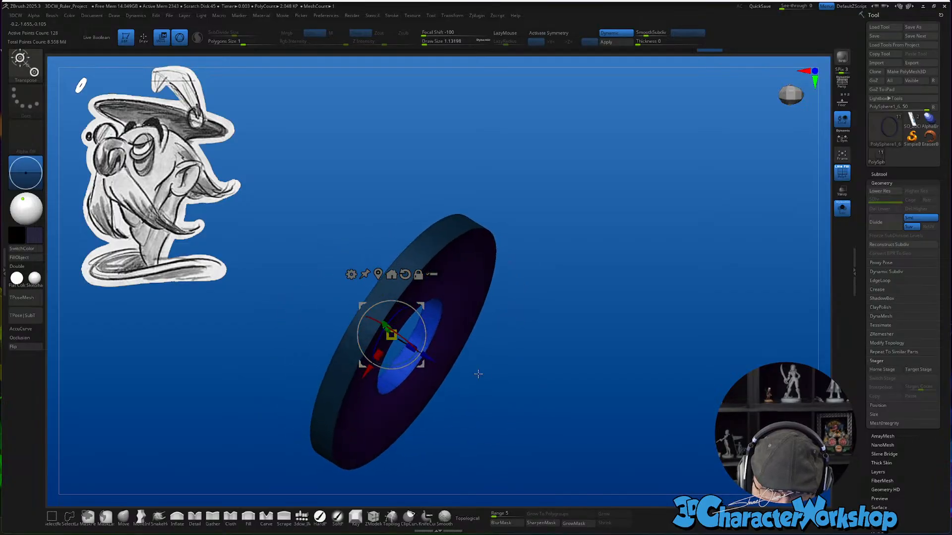
drag(411, 349, 423, 360)
drag(470, 397, 478, 380)
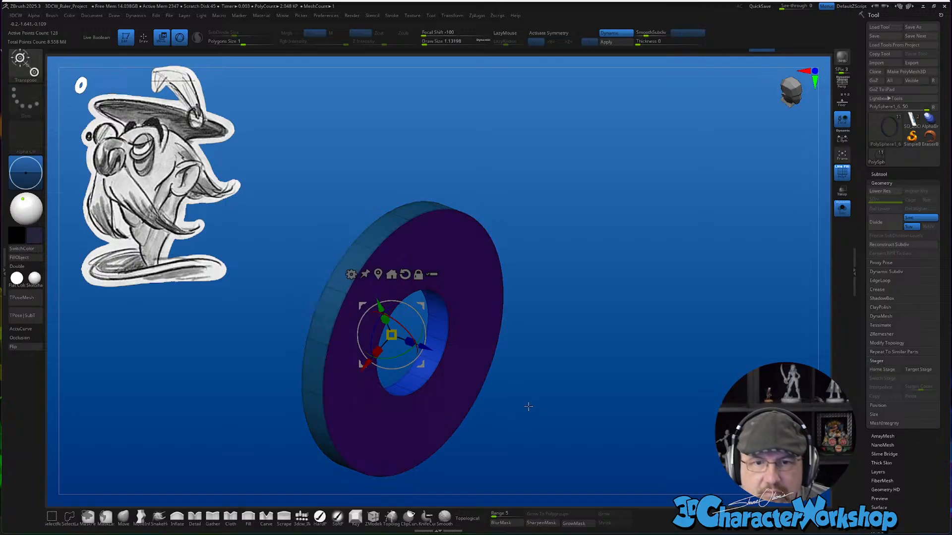
Mask the small ring and invert the mask so only the large ring is protected
key(q)
mouse_move(521, 419)
alt+mouse_down()
mouse_move(519, 374)
mouse_move(550, 384)
alt+mouse_up()
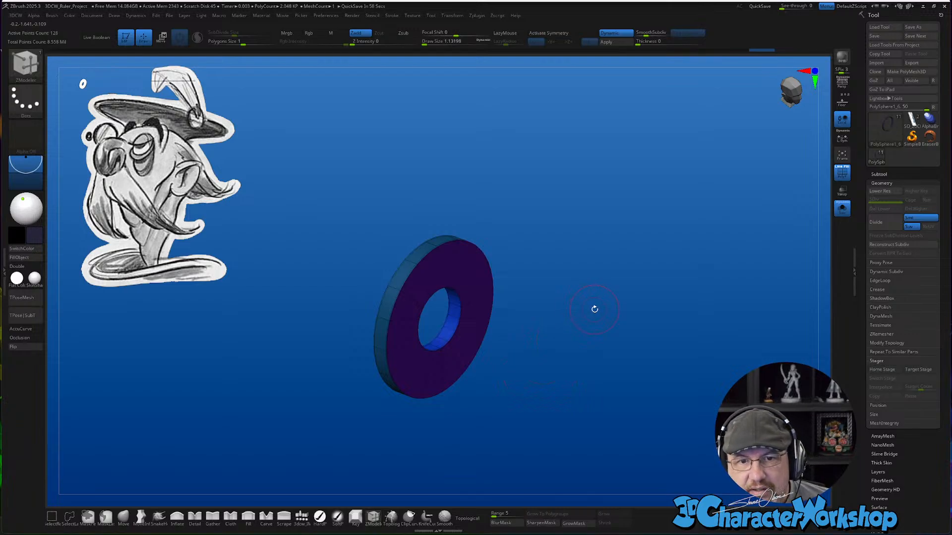
mouse_move(595, 308)
mouse_down()
mouse_move(529, 381)
mouse_move(513, 347)
mouse_move(516, 372)
mouse_move(435, 403)
mouse_move(474, 404)
mouse_move(473, 361)
mouse_move(440, 243)
mouse_move(436, 232)
mouse_move(384, 215)
mouse_move(369, 166)
mouse_move(365, 176)
mouse_up()
ctrl+click(320, 360)
Scale the small ring's depth, move it against the large ring's outer edge as a loop, and clear the mask
key(w)
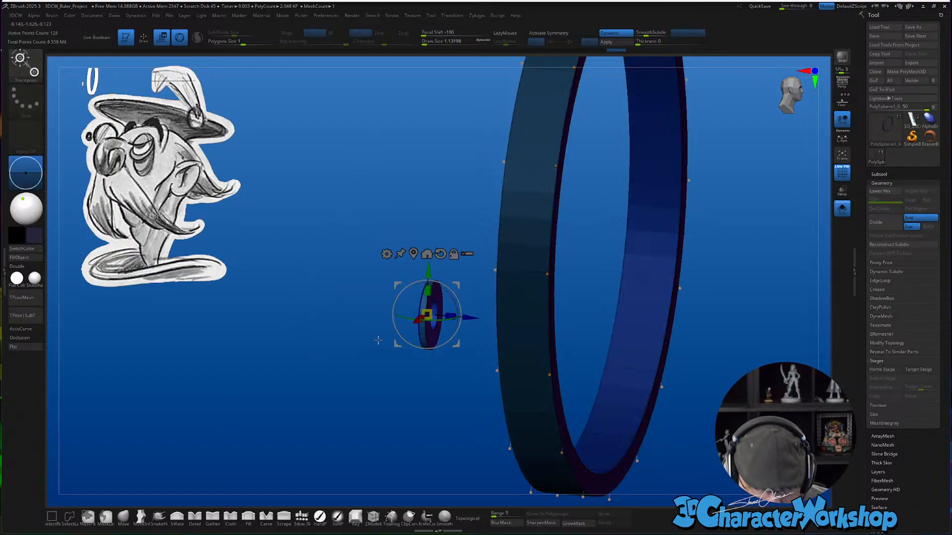
drag(355, 369, 330, 377)
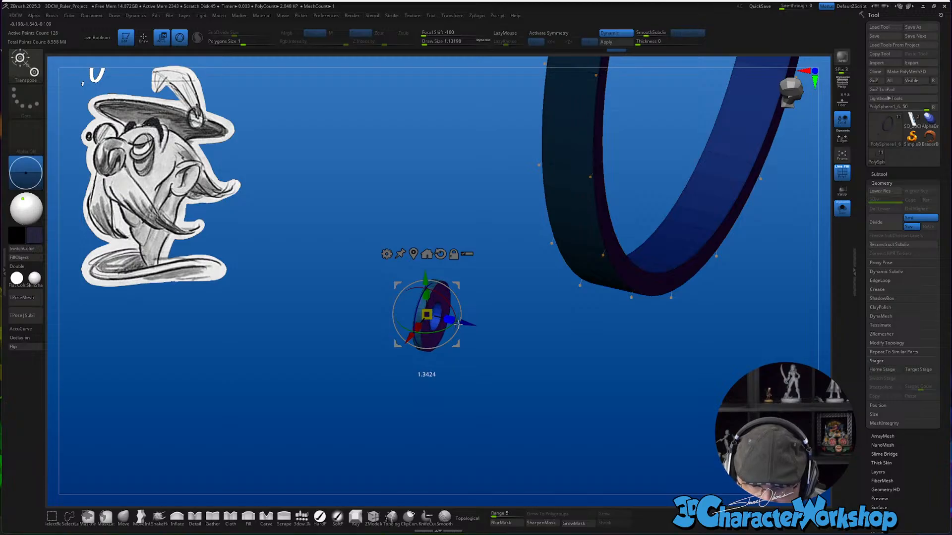
drag(458, 323, 488, 340)
drag(535, 370, 453, 321)
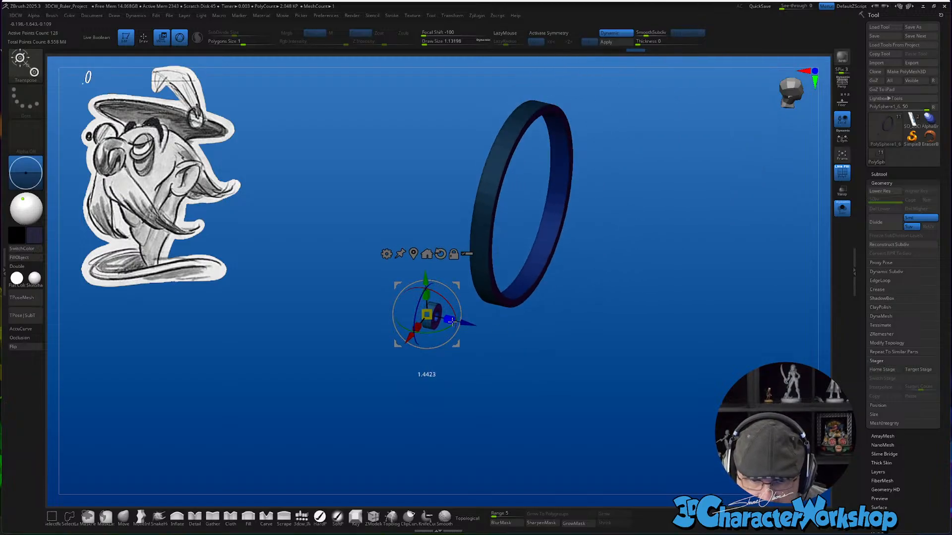
mouse_move(494, 369)
mouse_down()
mouse_move(476, 374)
mouse_move(484, 372)
mouse_up()
drag(459, 283, 537, 233)
mouse_move(406, 464)
mouse_down()
mouse_move(549, 456)
mouse_move(593, 386)
mouse_move(558, 296)
mouse_move(621, 362)
mouse_move(542, 446)
mouse_move(421, 394)
mouse_up()
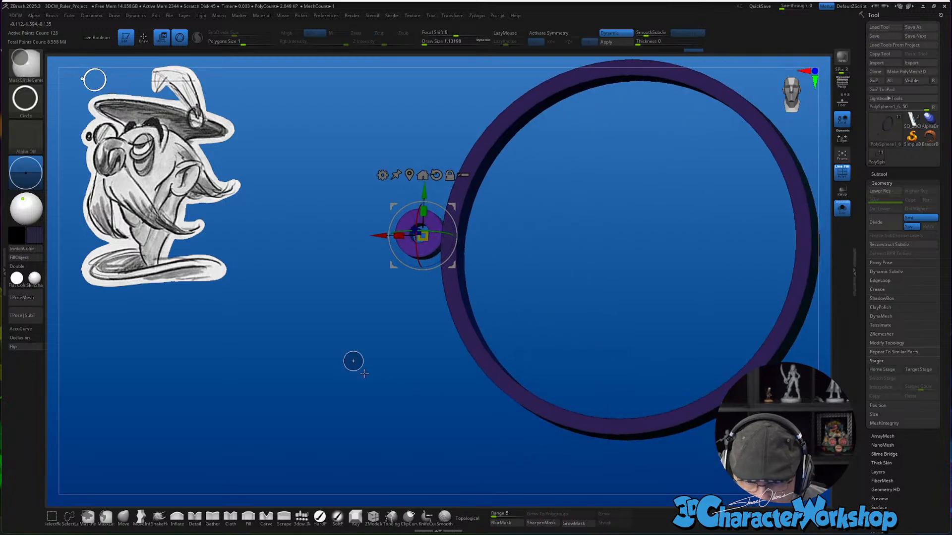
ctrl+drag(353, 361, 424, 389)
key(q)
alt+drag(380, 418, 352, 381)
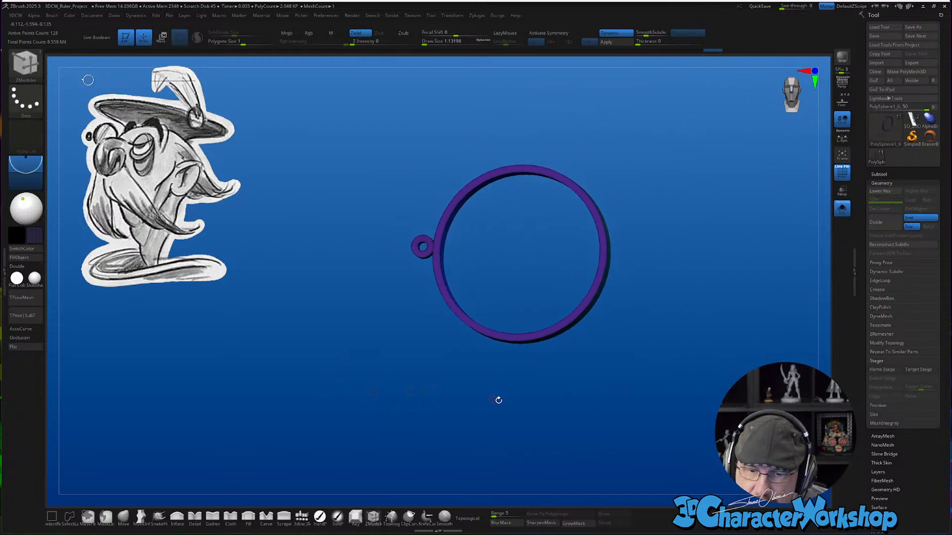
Mask the large ring, enlarge the attached loop, and adjust the loop's depth against the rim
mouse_move(567, 422)
alt+mouse_down()
mouse_move(542, 397)
mouse_move(578, 404)
mouse_move(546, 406)
mouse_move(537, 453)
alt+mouse_up()
ctrl+click(478, 401)
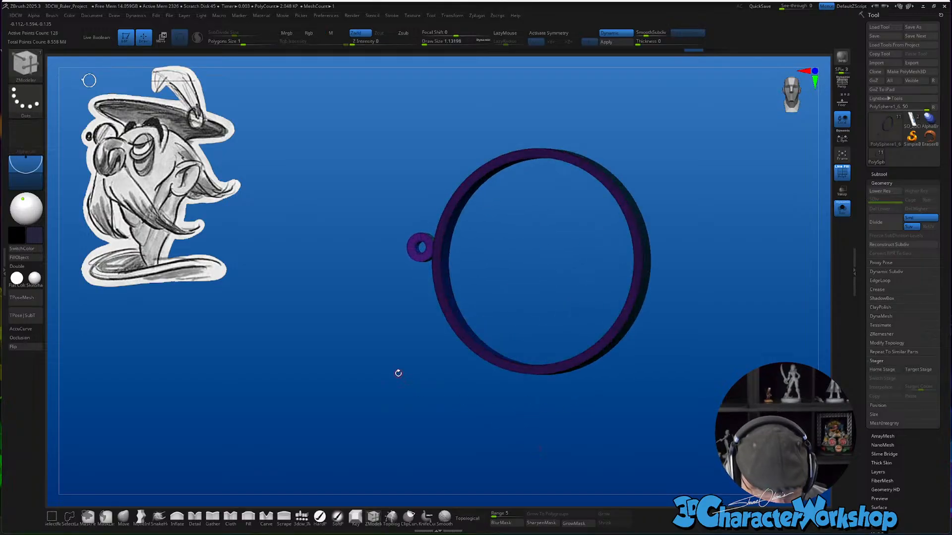
key(w)
drag(431, 240, 437, 234)
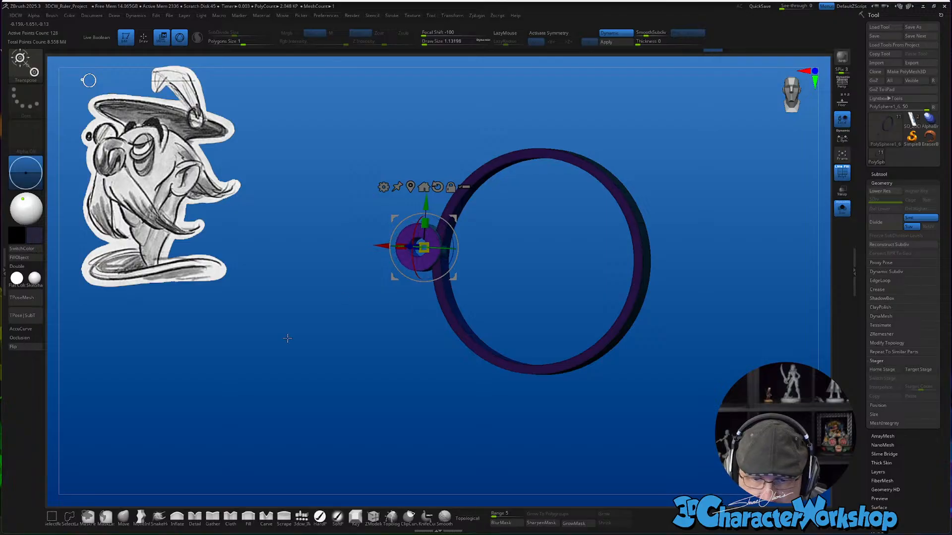
drag(288, 338, 312, 413)
drag(440, 287, 435, 271)
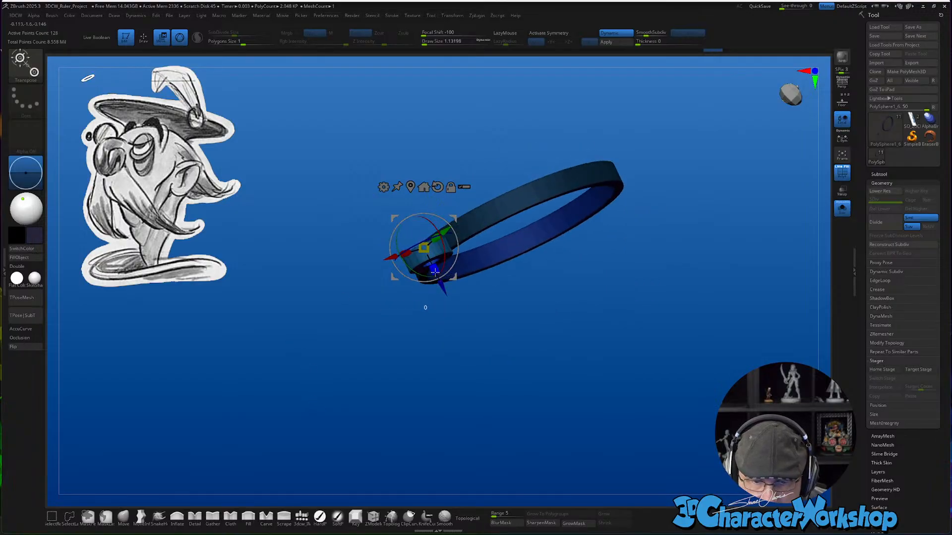
mouse_move(450, 343)
mouse_down()
mouse_move(421, 433)
mouse_move(397, 420)
mouse_move(452, 431)
mouse_move(435, 453)
mouse_move(580, 433)
mouse_move(626, 399)
mouse_move(611, 401)
mouse_up()
key(q)
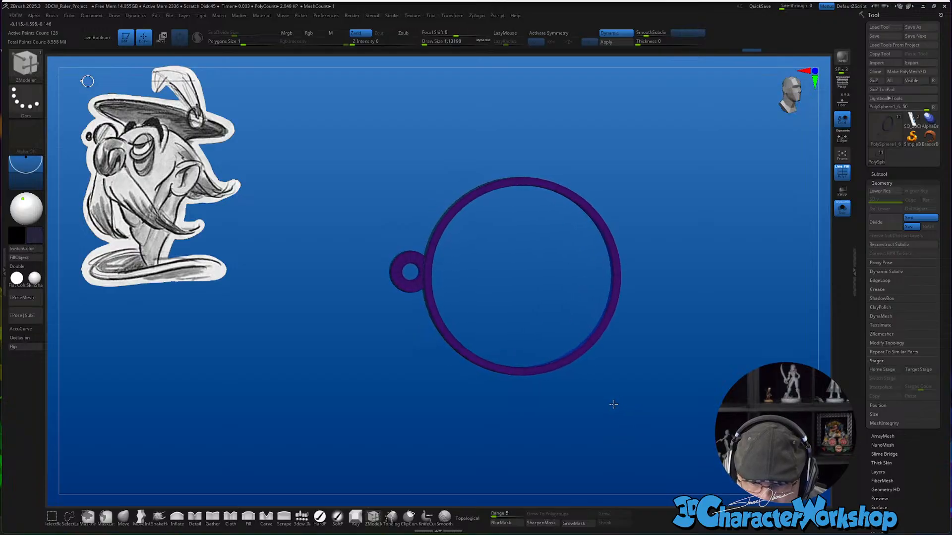
Insert a cylinder on the monocle ring with the insert-mesh brush as the base for the lens
drag(671, 431, 635, 421)
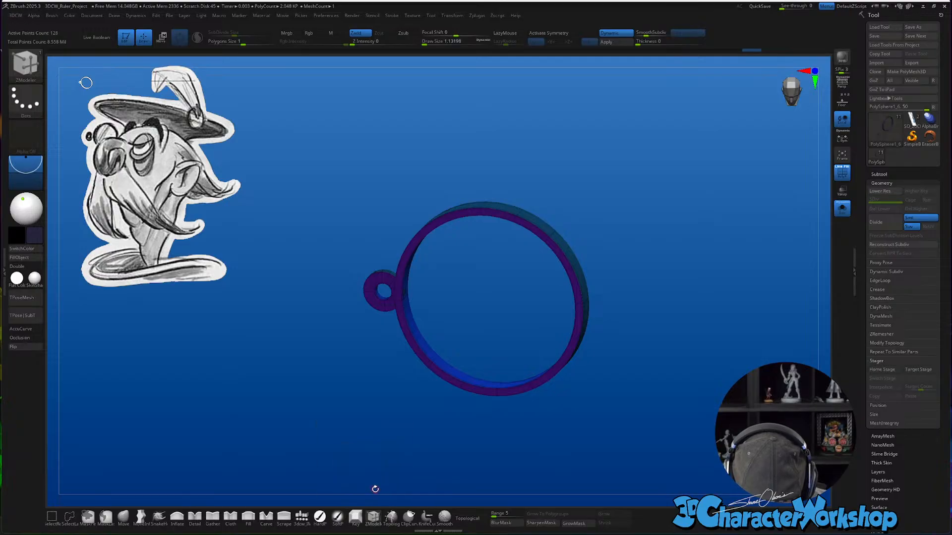
drag(317, 265, 283, 499)
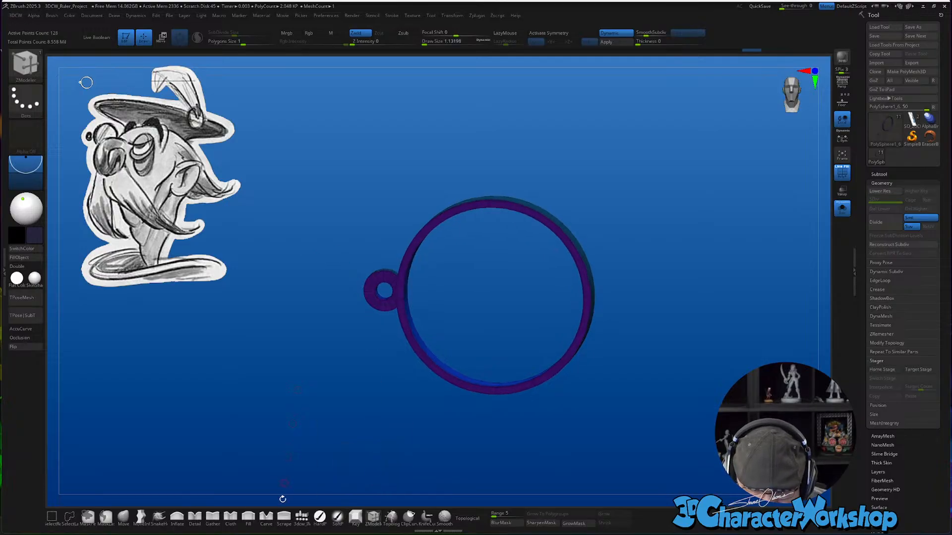
click(302, 517)
shift+drag(523, 374, 468, 318)
drag(407, 326, 635, 405)
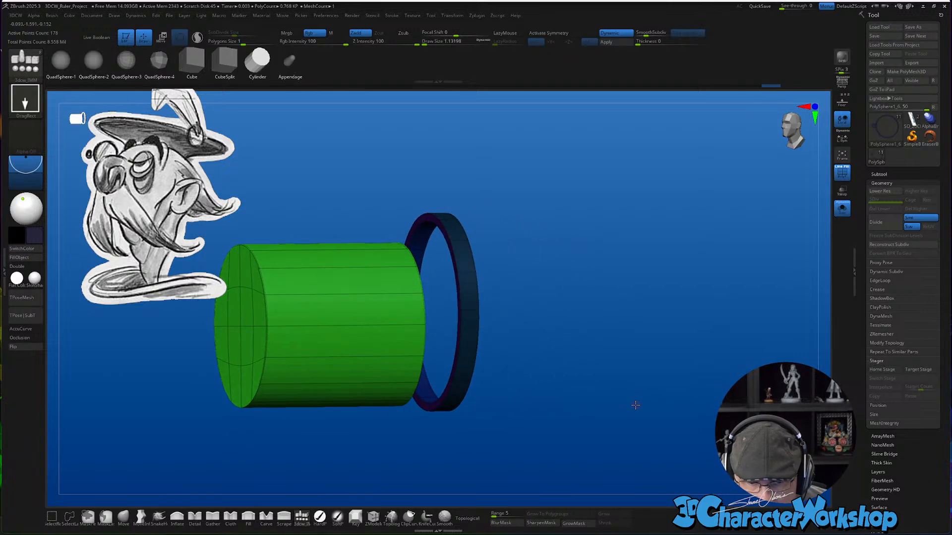
Flatten the inserted cylinder into a thin disc and move it inside the monocle's large ring
key(w)
mouse_move(403, 341)
mouse_down()
mouse_move(396, 347)
mouse_move(407, 327)
mouse_move(485, 322)
mouse_move(528, 337)
mouse_move(548, 295)
mouse_up()
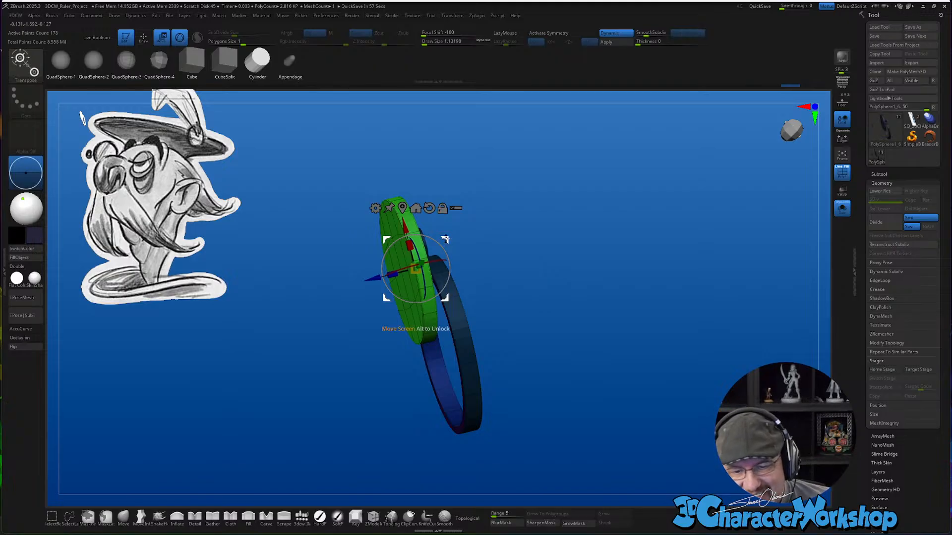
drag(445, 240, 485, 313)
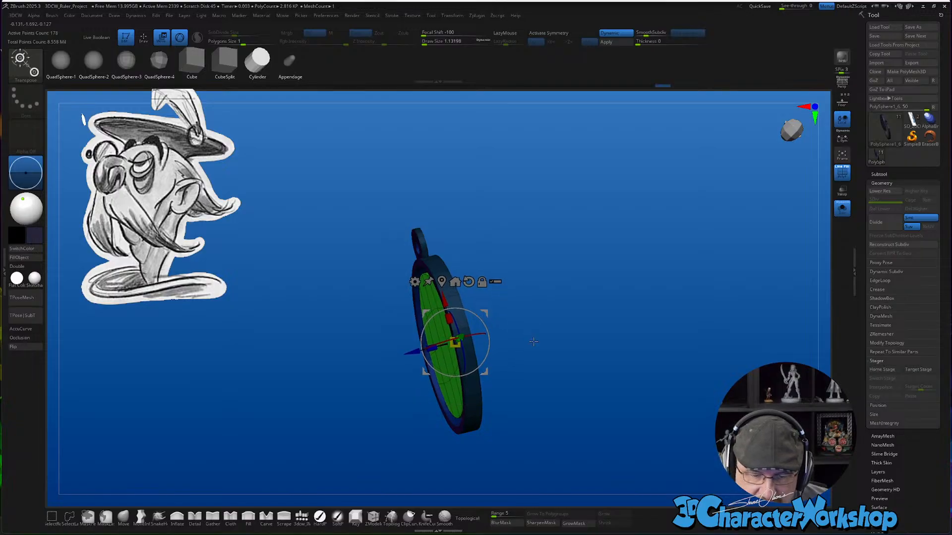
Center the disc within the large ring and scale it up uniformly until it fills the opening
drag(531, 334, 577, 341)
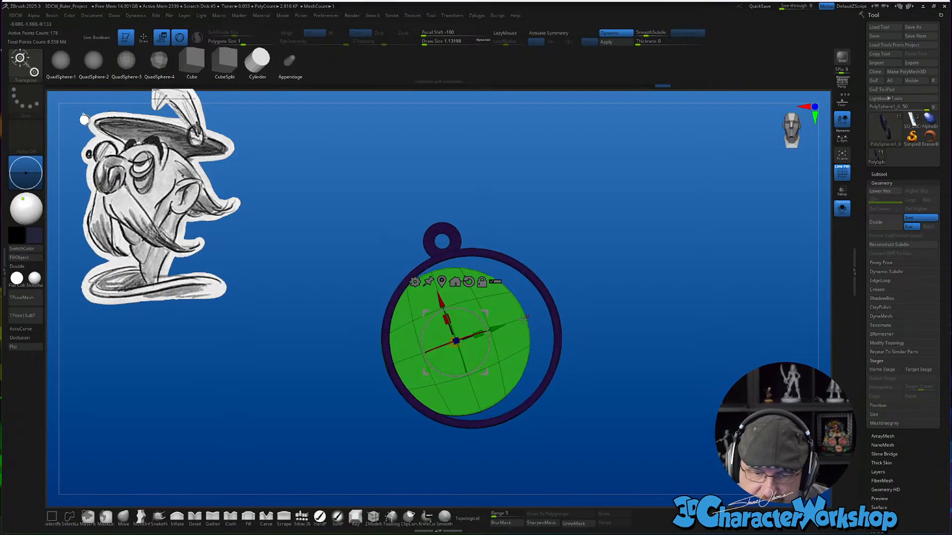
drag(486, 313, 502, 310)
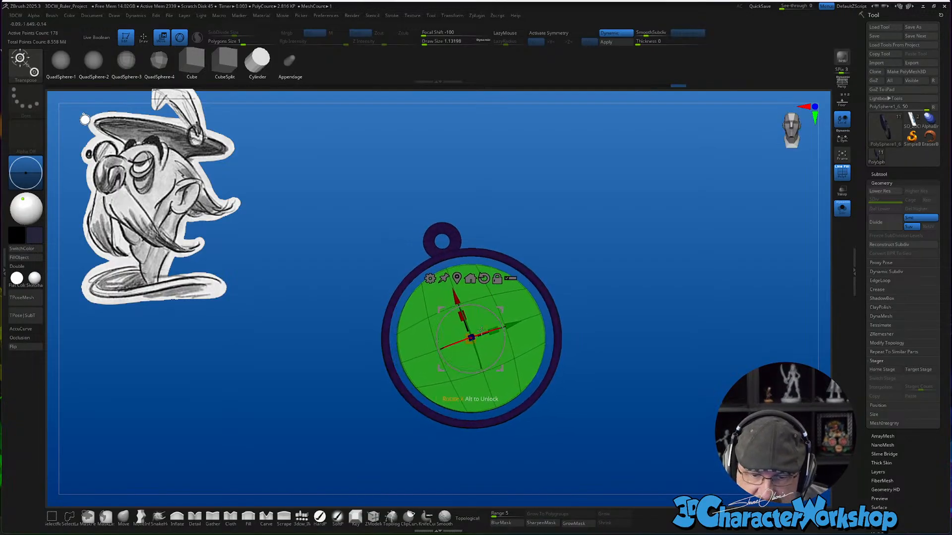
drag(471, 341, 484, 329)
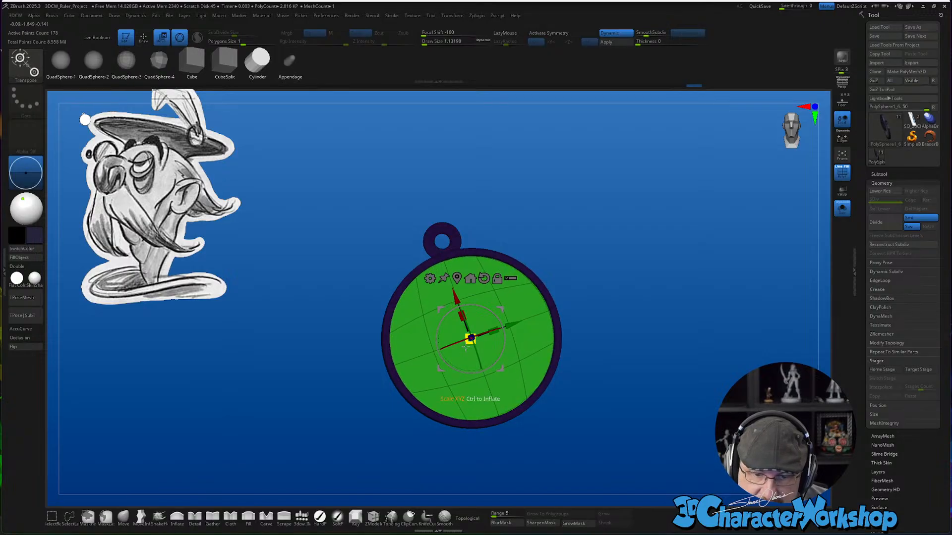
Adjust the lens disc's depth inside the rim, nudge it toward the ring's center, and reset the gizmo orientation
drag(597, 422, 536, 377)
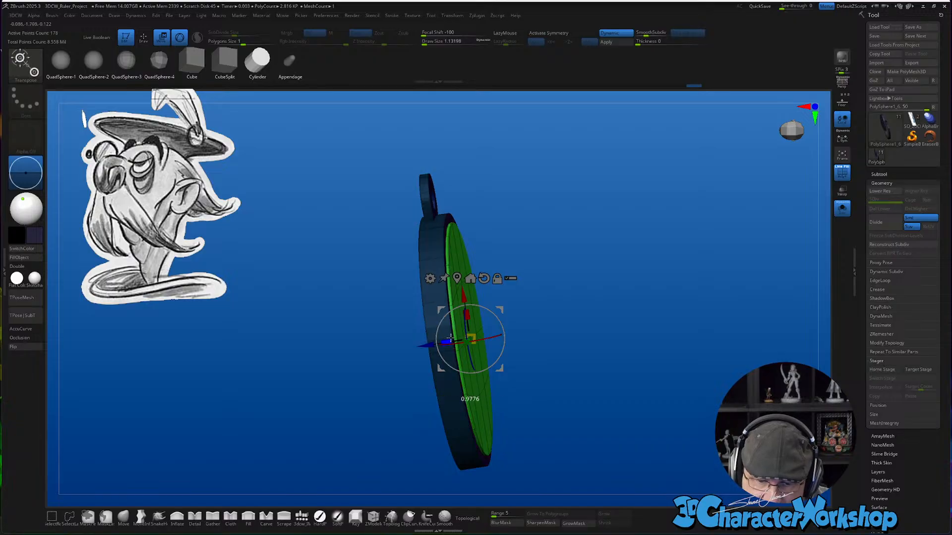
drag(430, 343, 427, 344)
drag(533, 397, 581, 392)
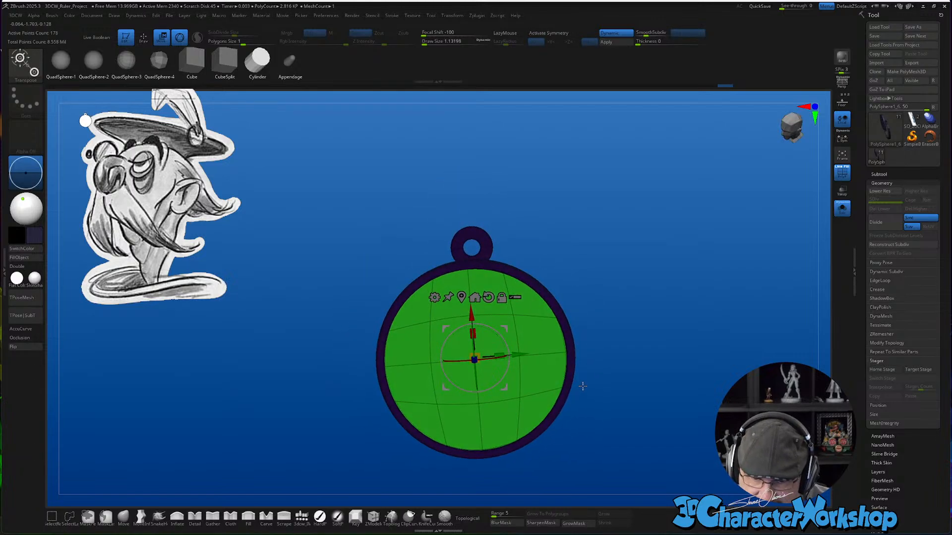
alt+drag(598, 336, 600, 363)
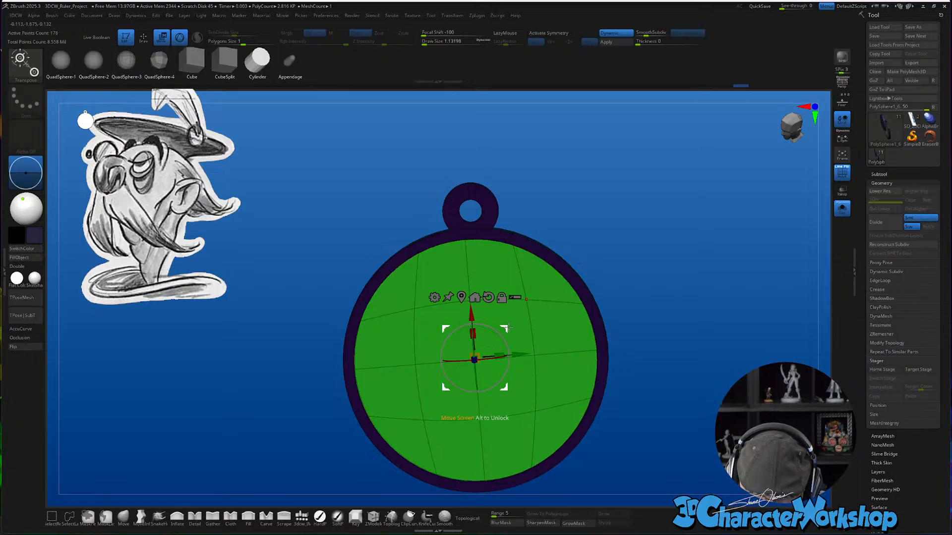
drag(505, 329, 503, 331)
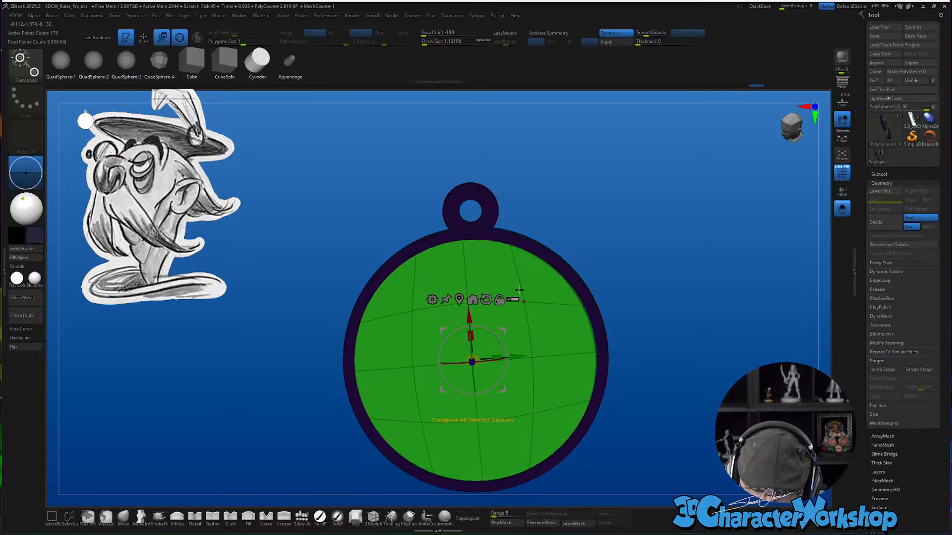
click(486, 299)
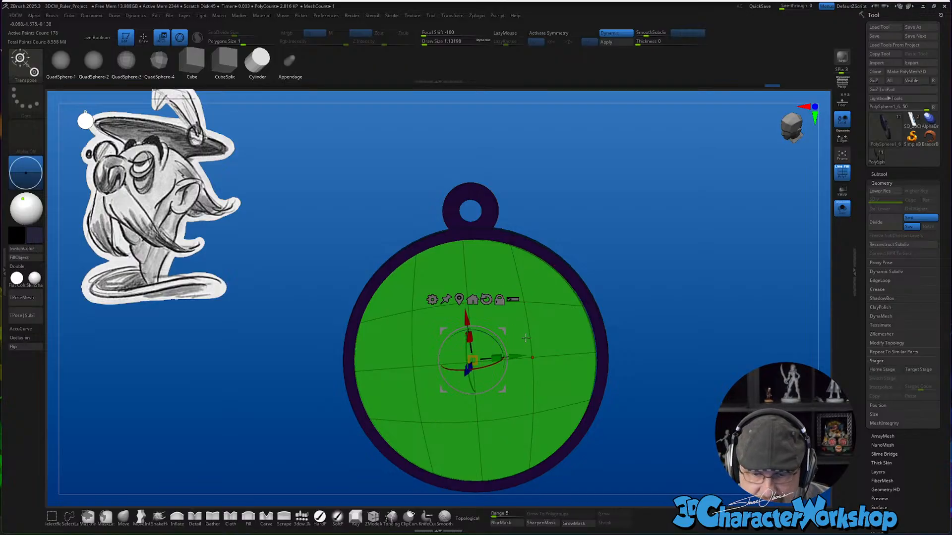
Turn off the polygroup wireframe display on the monocle and return to drawing mode
key(q)
mouse_move(562, 354)
right_down()
mouse_move(631, 413)
mouse_move(632, 355)
right_up()
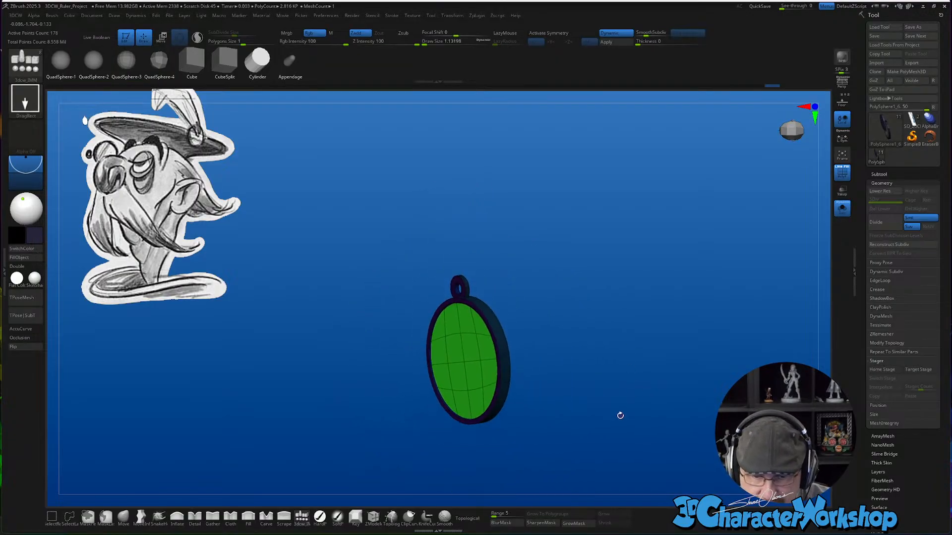
key(shift+f)
shift+right_drag(617, 404, 636, 383)
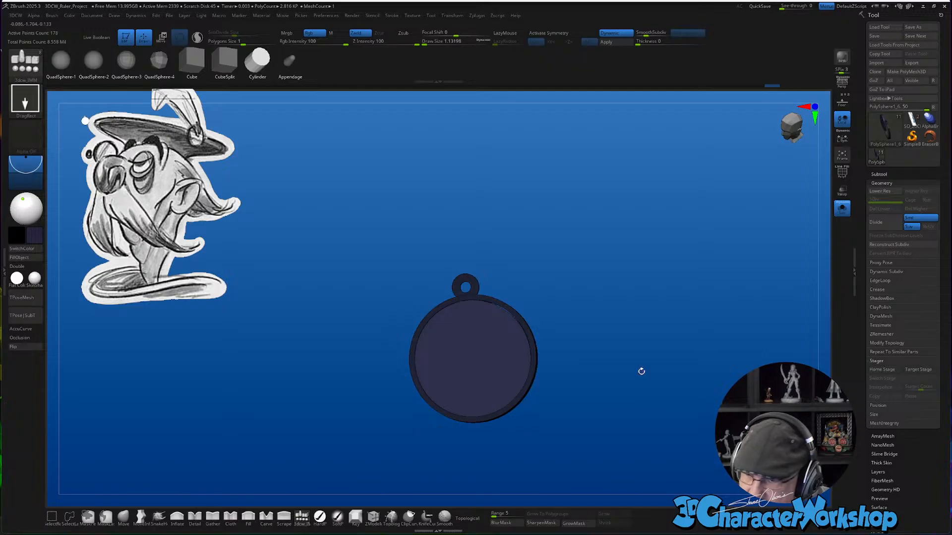
Fine-tune the lens disc's position so it sits evenly within the monocle rim
ctrl+right_drag(577, 345, 567, 388)
key(w)
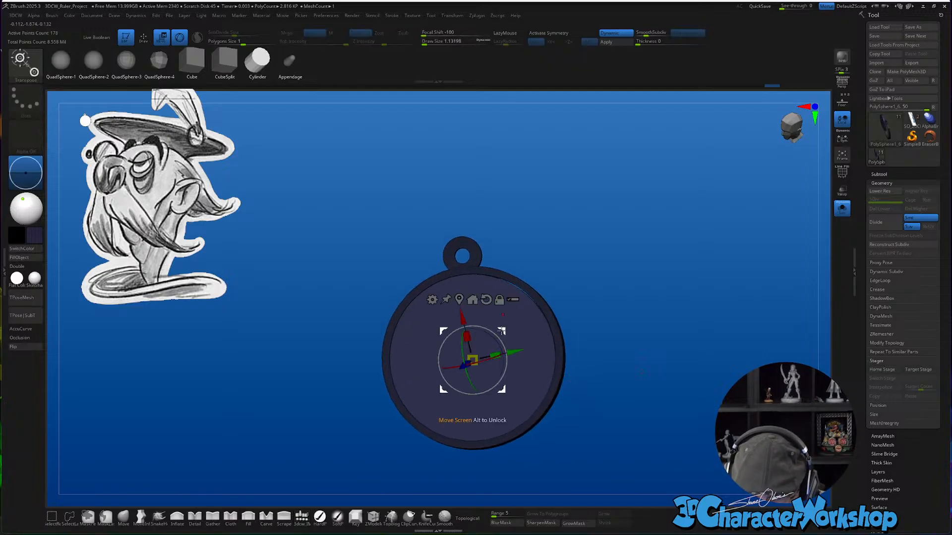
drag(502, 328, 503, 328)
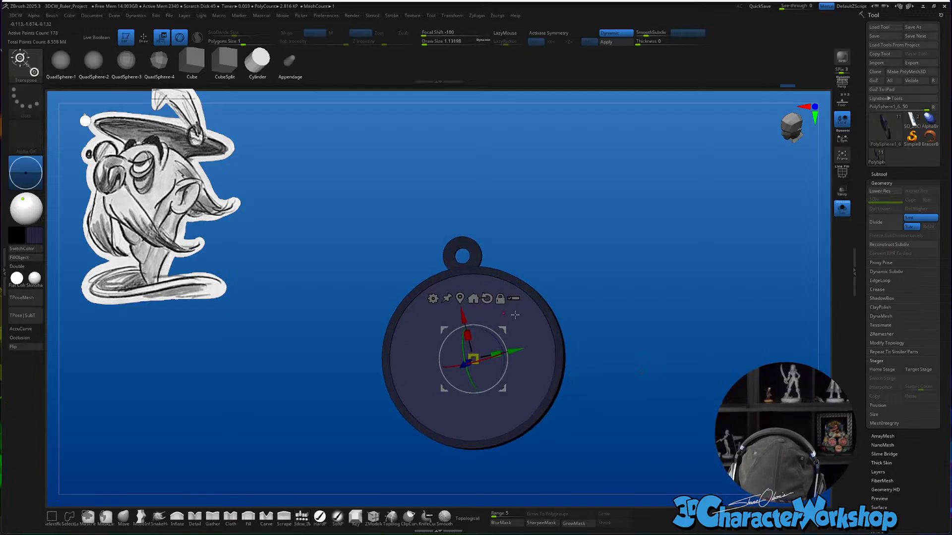
key(q)
mouse_move(616, 404)
right_down()
mouse_move(567, 420)
mouse_move(614, 406)
right_up()
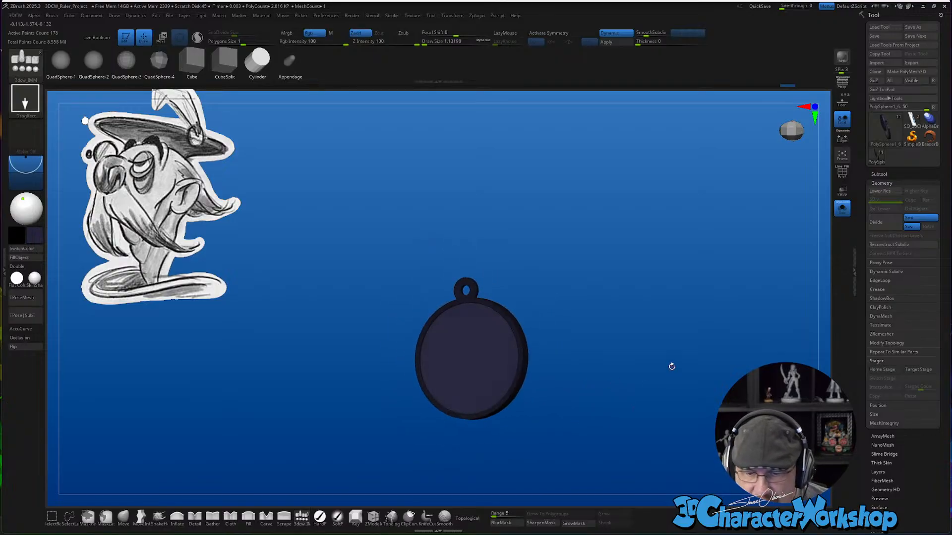
ctrl+right_drag(672, 366, 661, 333)
alt+right_drag(641, 412, 601, 414)
ctrl+right_drag(570, 364, 584, 297)
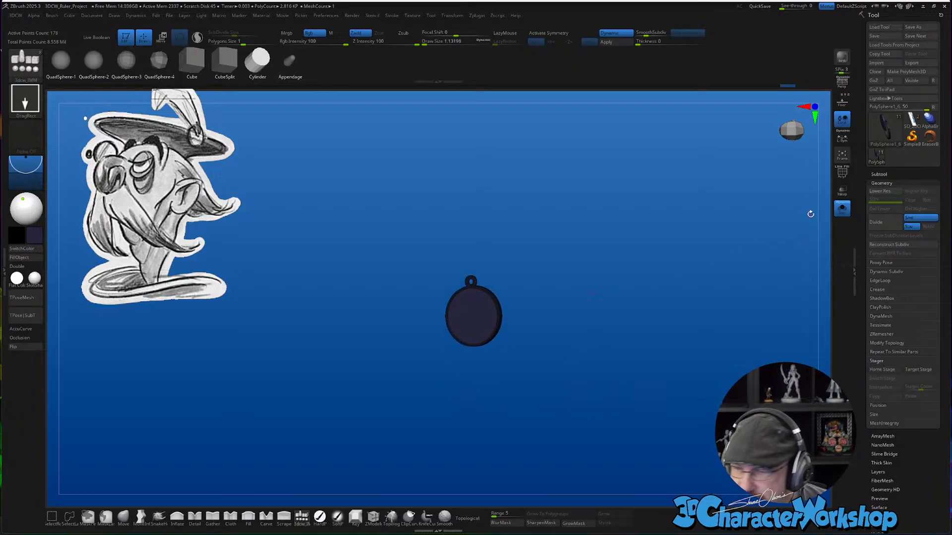